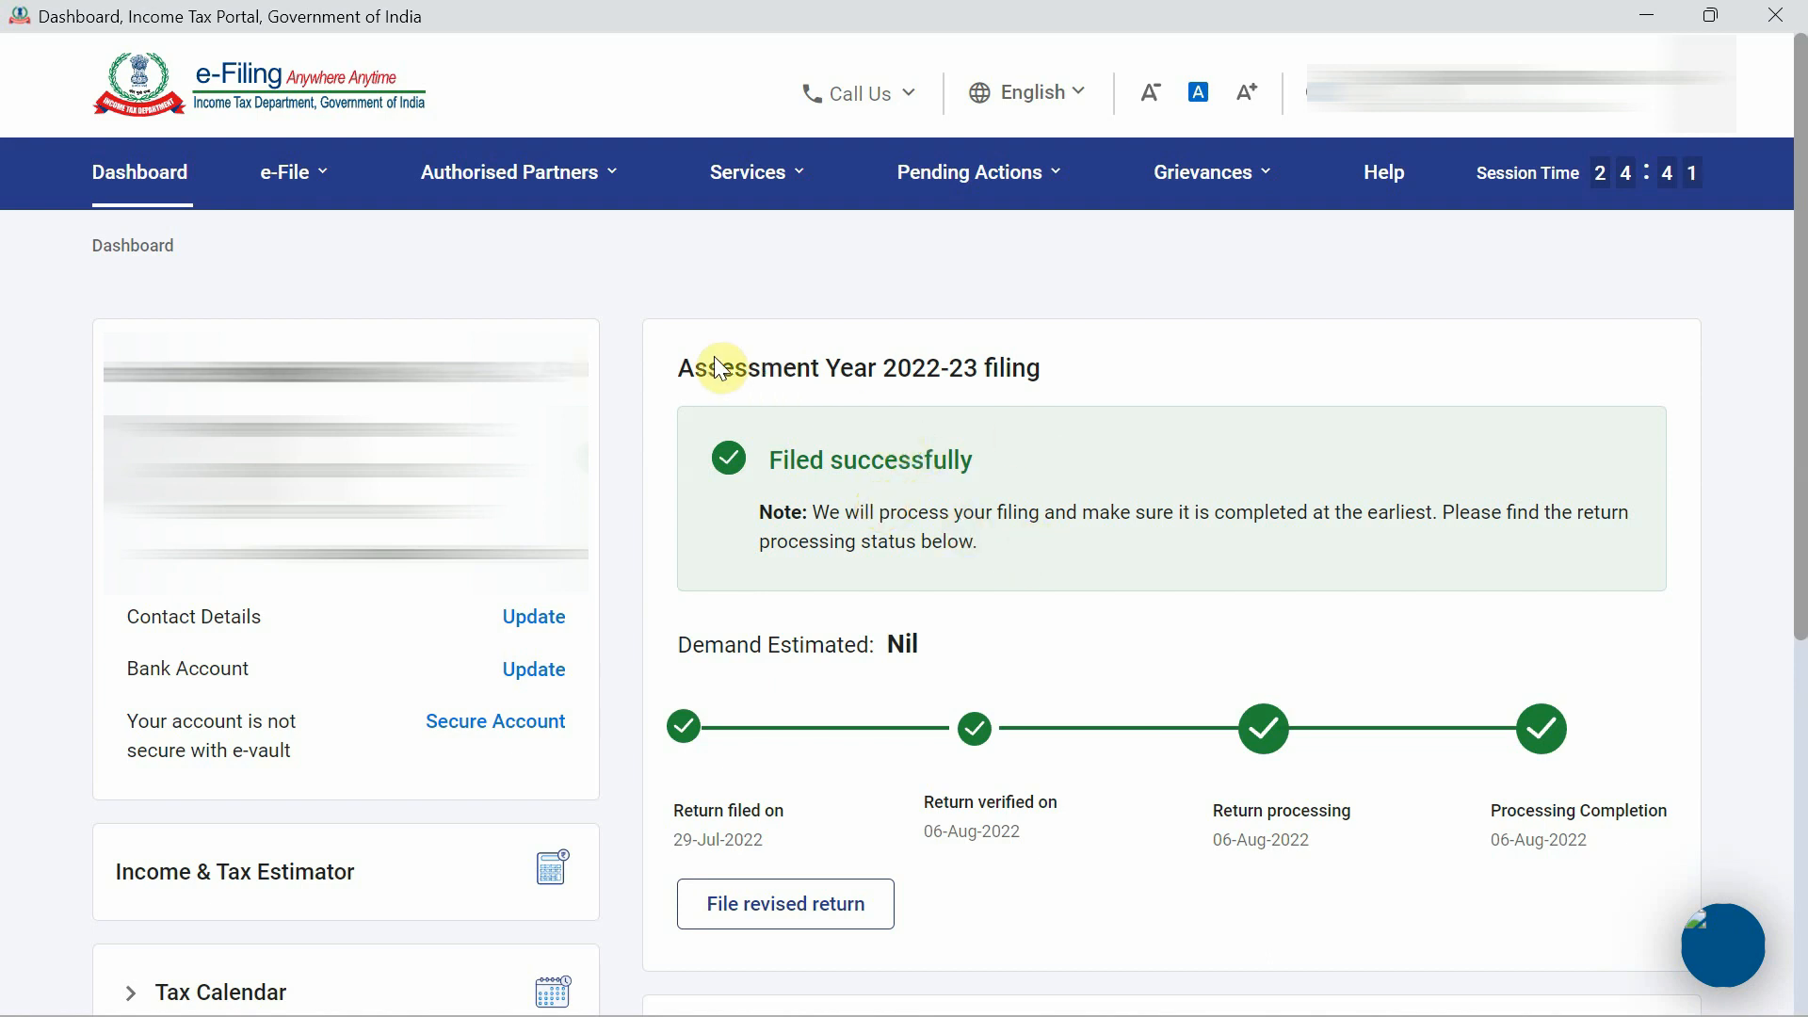
Highlight the Assessment Year 2022-23 filing heading, then clear it and scroll through the page.
{"action": "left_click_drag", "start_coordinate": [680, 366], "coordinate": [1058, 367]}
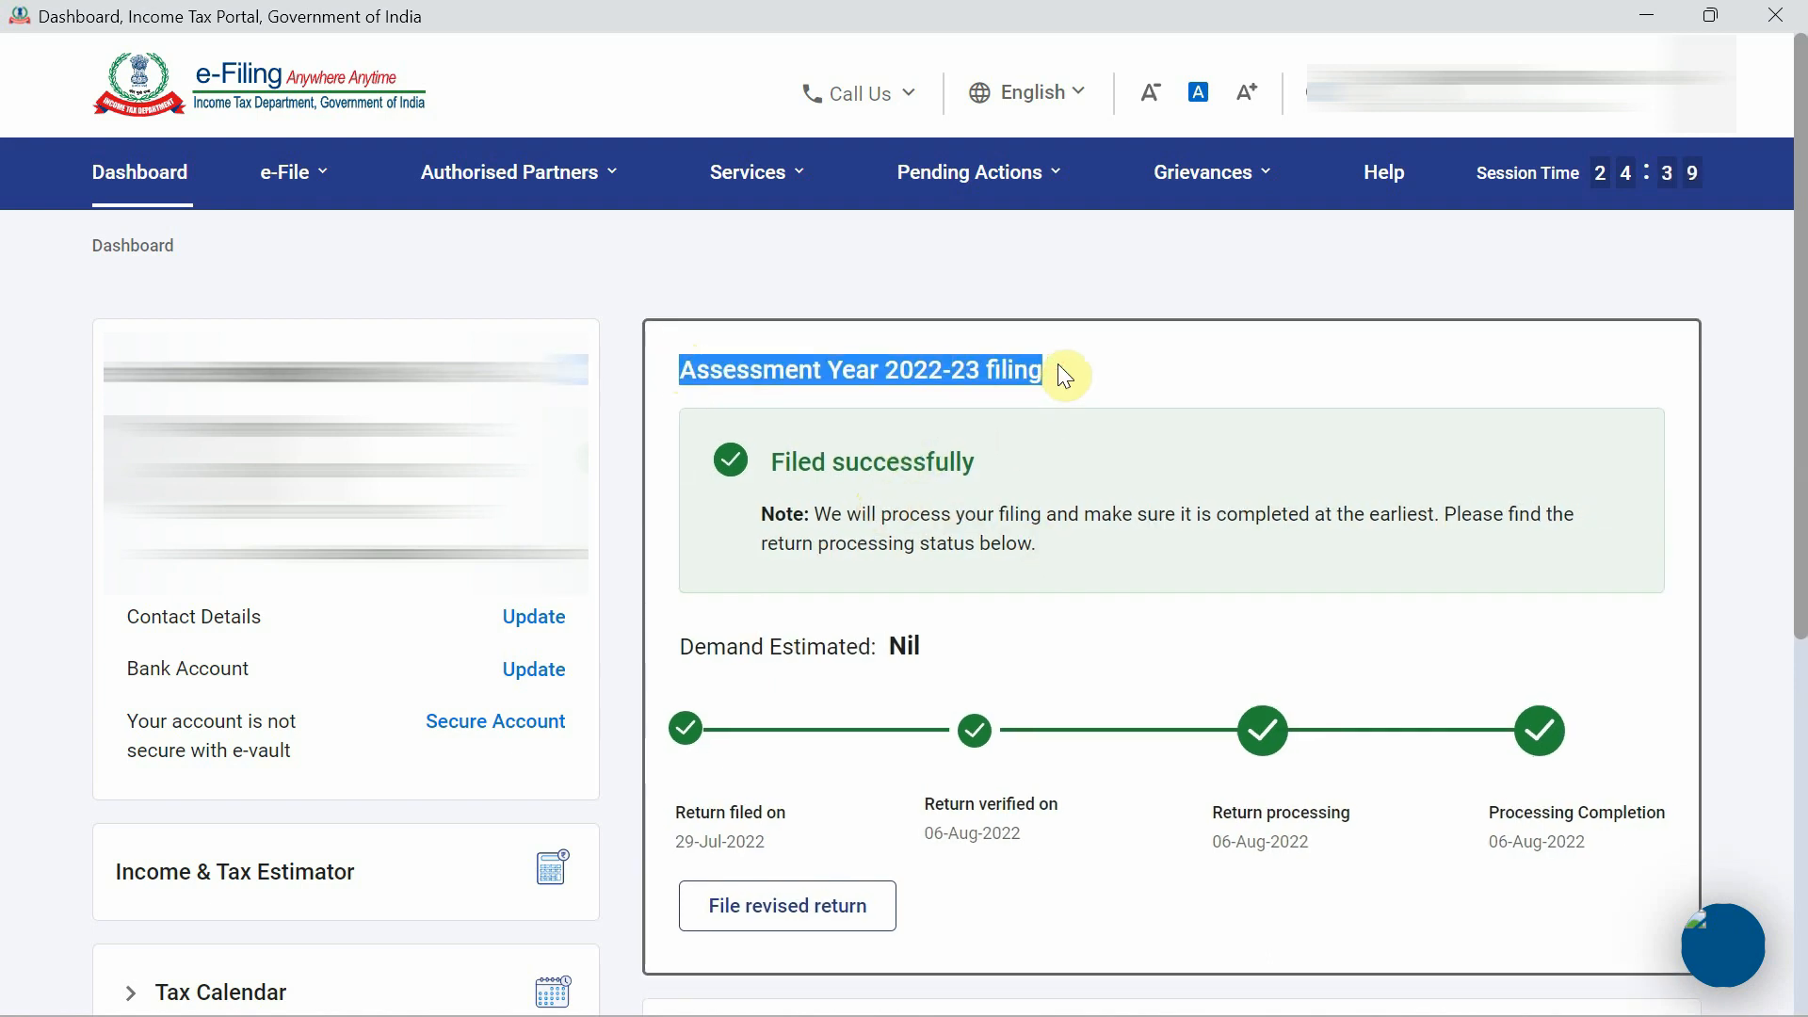
{"action": "left_click", "coordinate": [1130, 675]}
{"action": "scroll", "coordinate": [1133, 676], "scroll_direction": "down", "scroll_amount": 3}
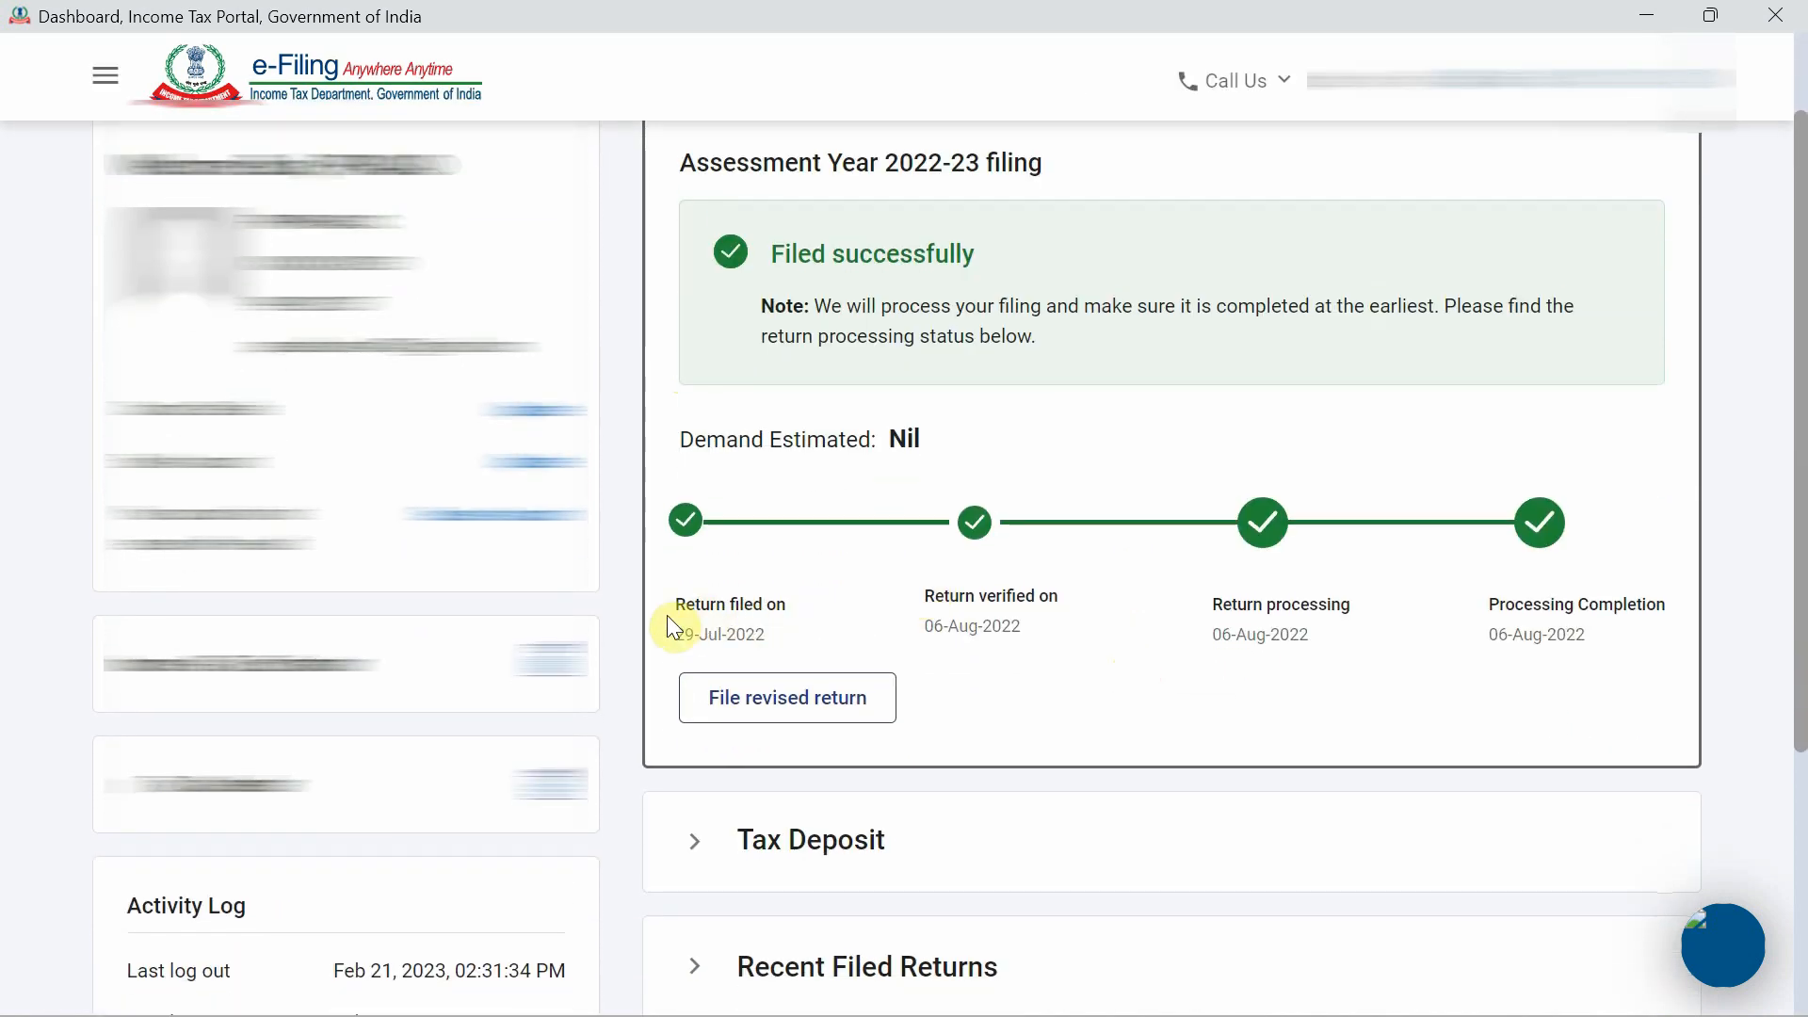
{"action": "scroll", "coordinate": [664, 614], "scroll_direction": "up", "scroll_amount": 3}
Go to View Filed Returns from the e-File Income Tax Returns menu.
{"action": "left_click", "coordinate": [499, 171]}
{"action": "mouse_move", "coordinate": [283, 246]}
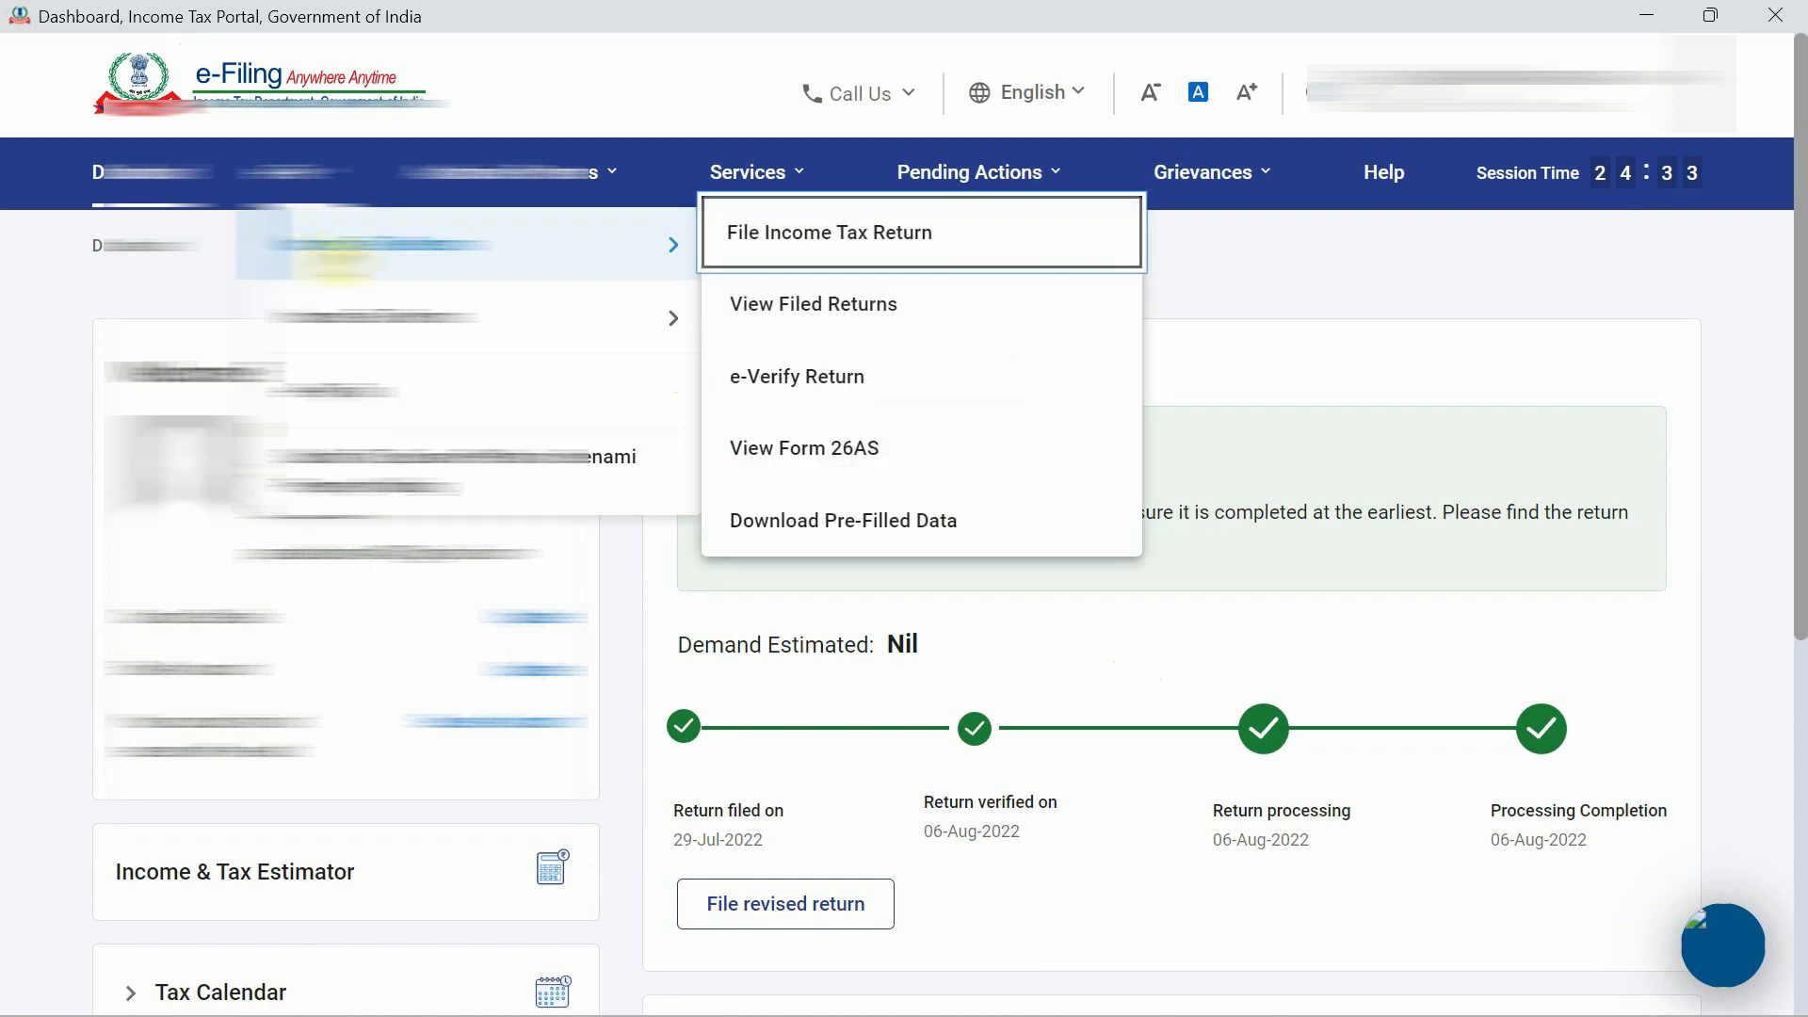
{"action": "left_click", "coordinate": [738, 300]}
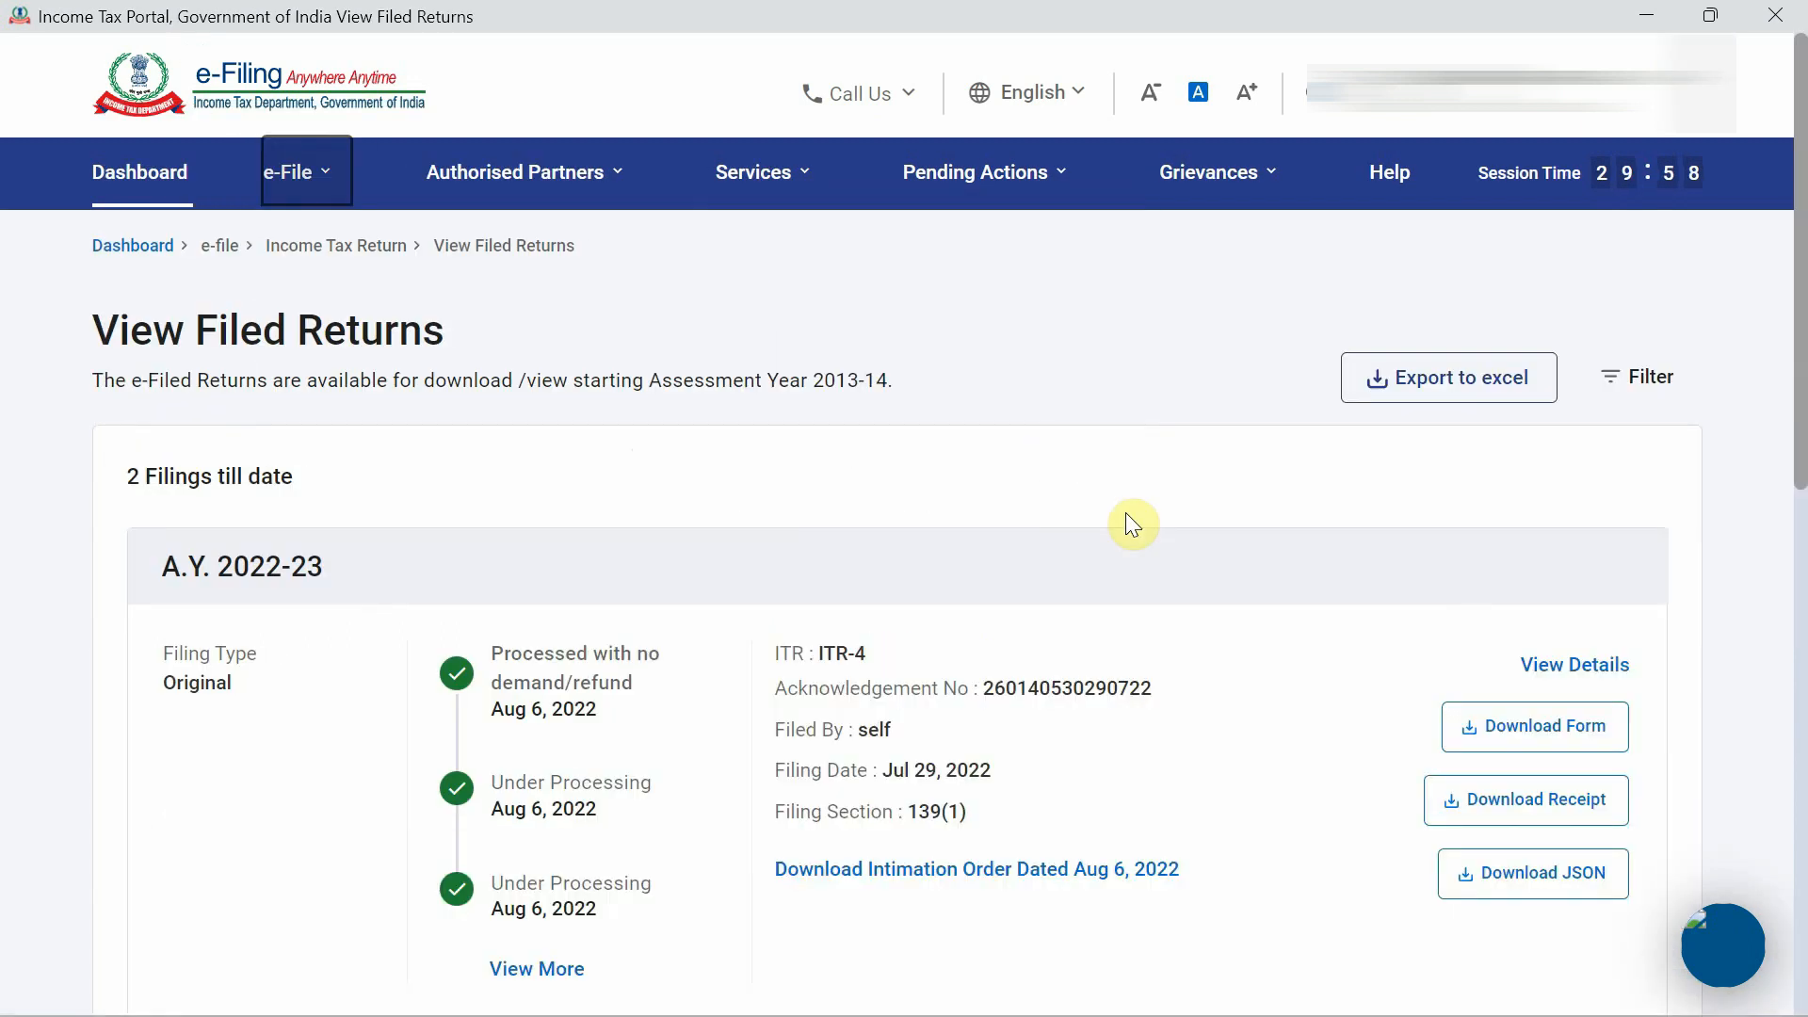
{"action": "scroll", "coordinate": [1126, 514], "scroll_direction": "down", "scroll_amount": 2}
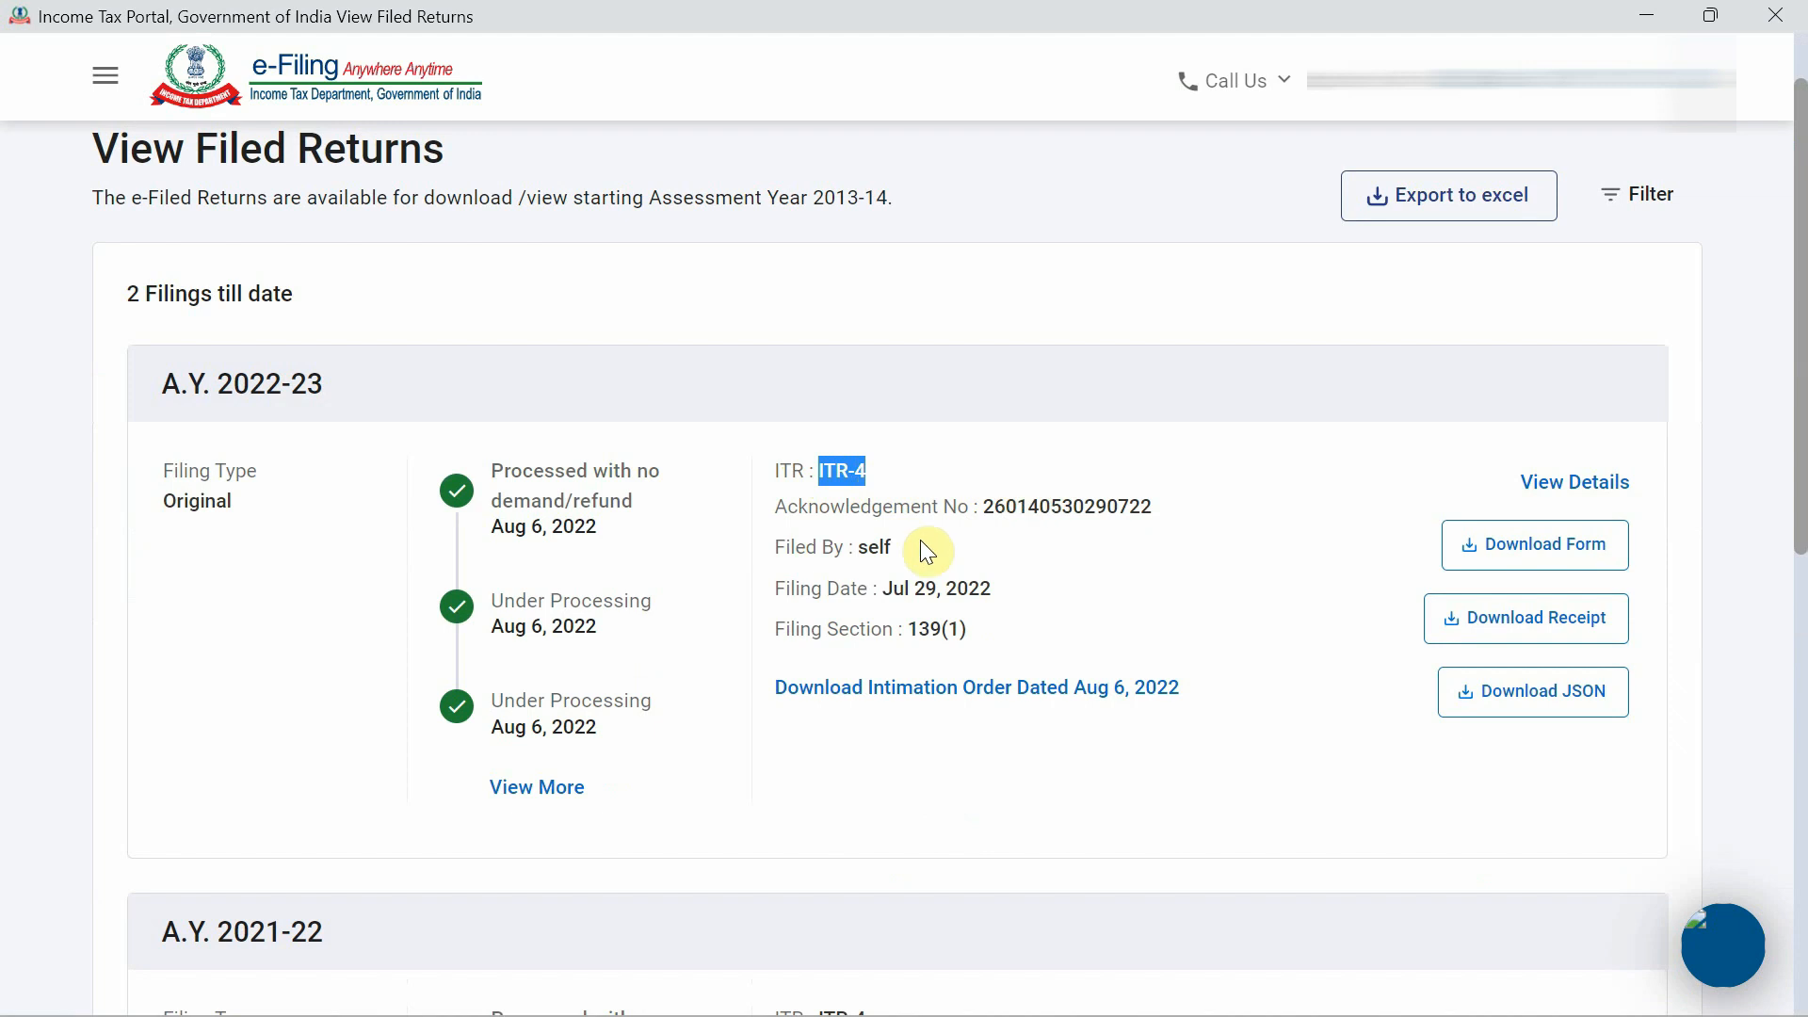
{"action": "left_click", "coordinate": [877, 571]}
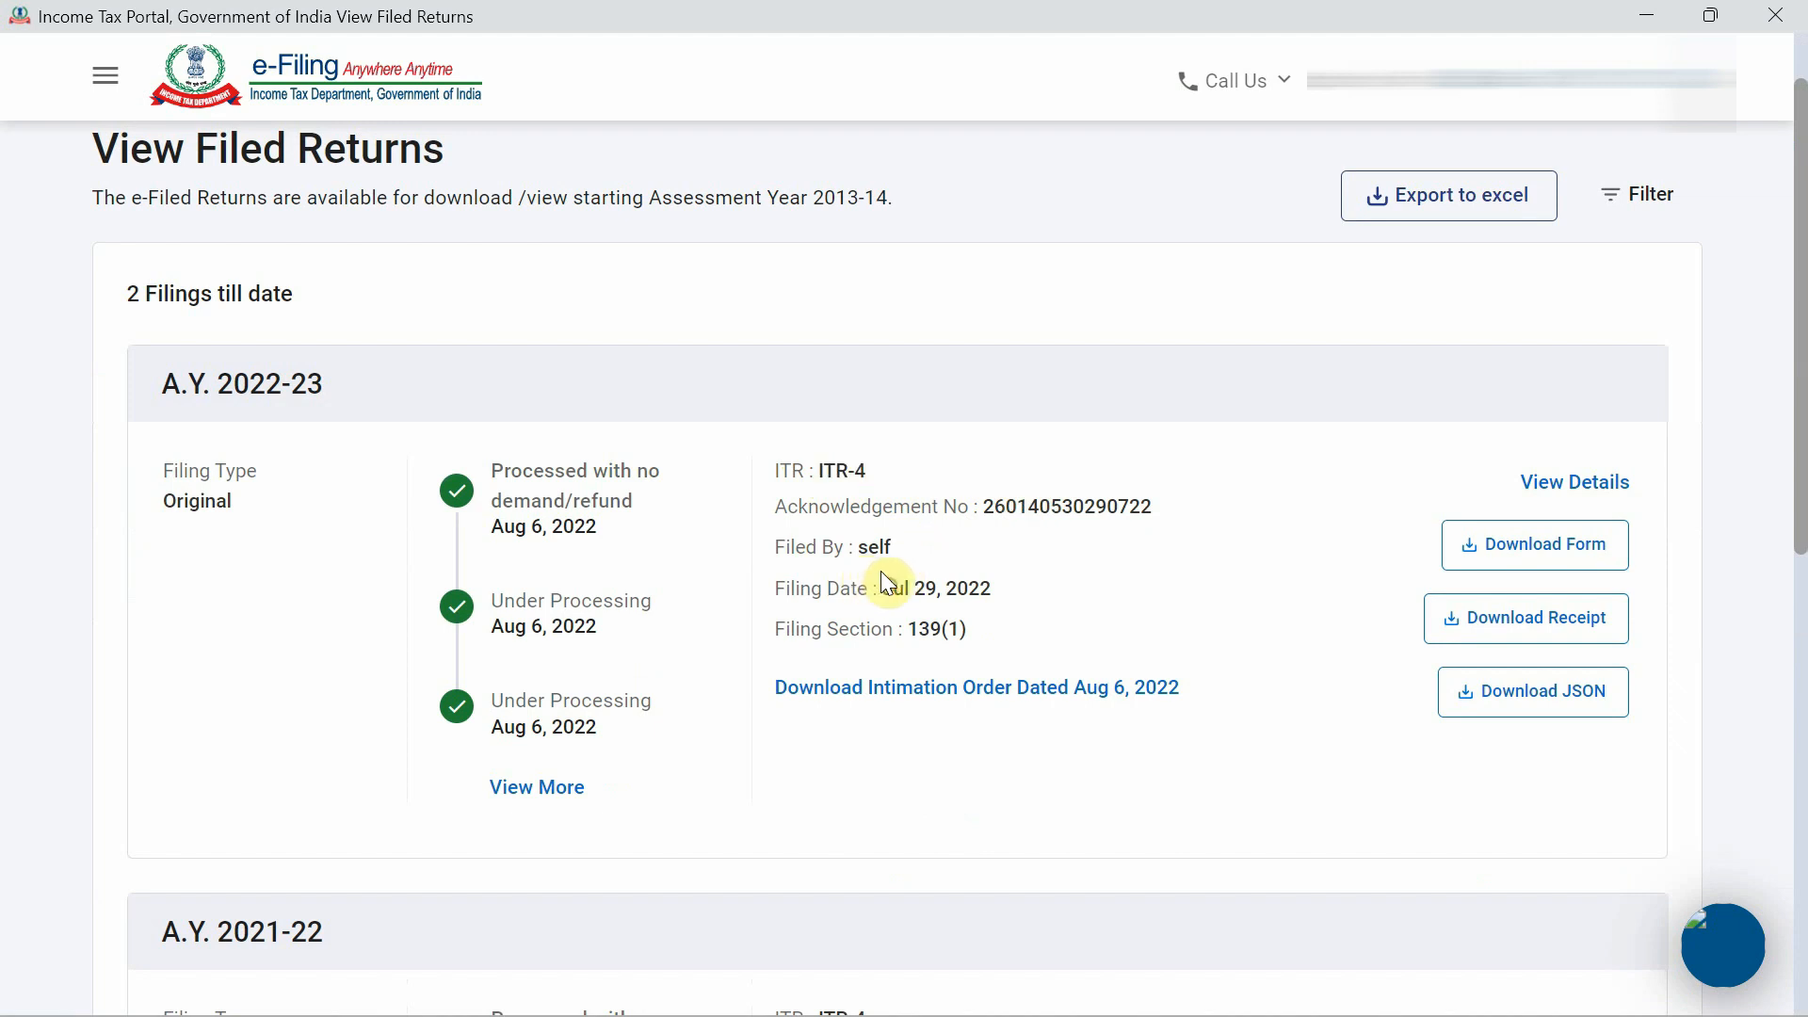
{"action": "left_click", "coordinate": [1011, 587]}
Scroll through the Income Tax e-Filing public home page.
{"action": "scroll", "coordinate": [1363, 440], "scroll_direction": "up", "scroll_amount": 1}
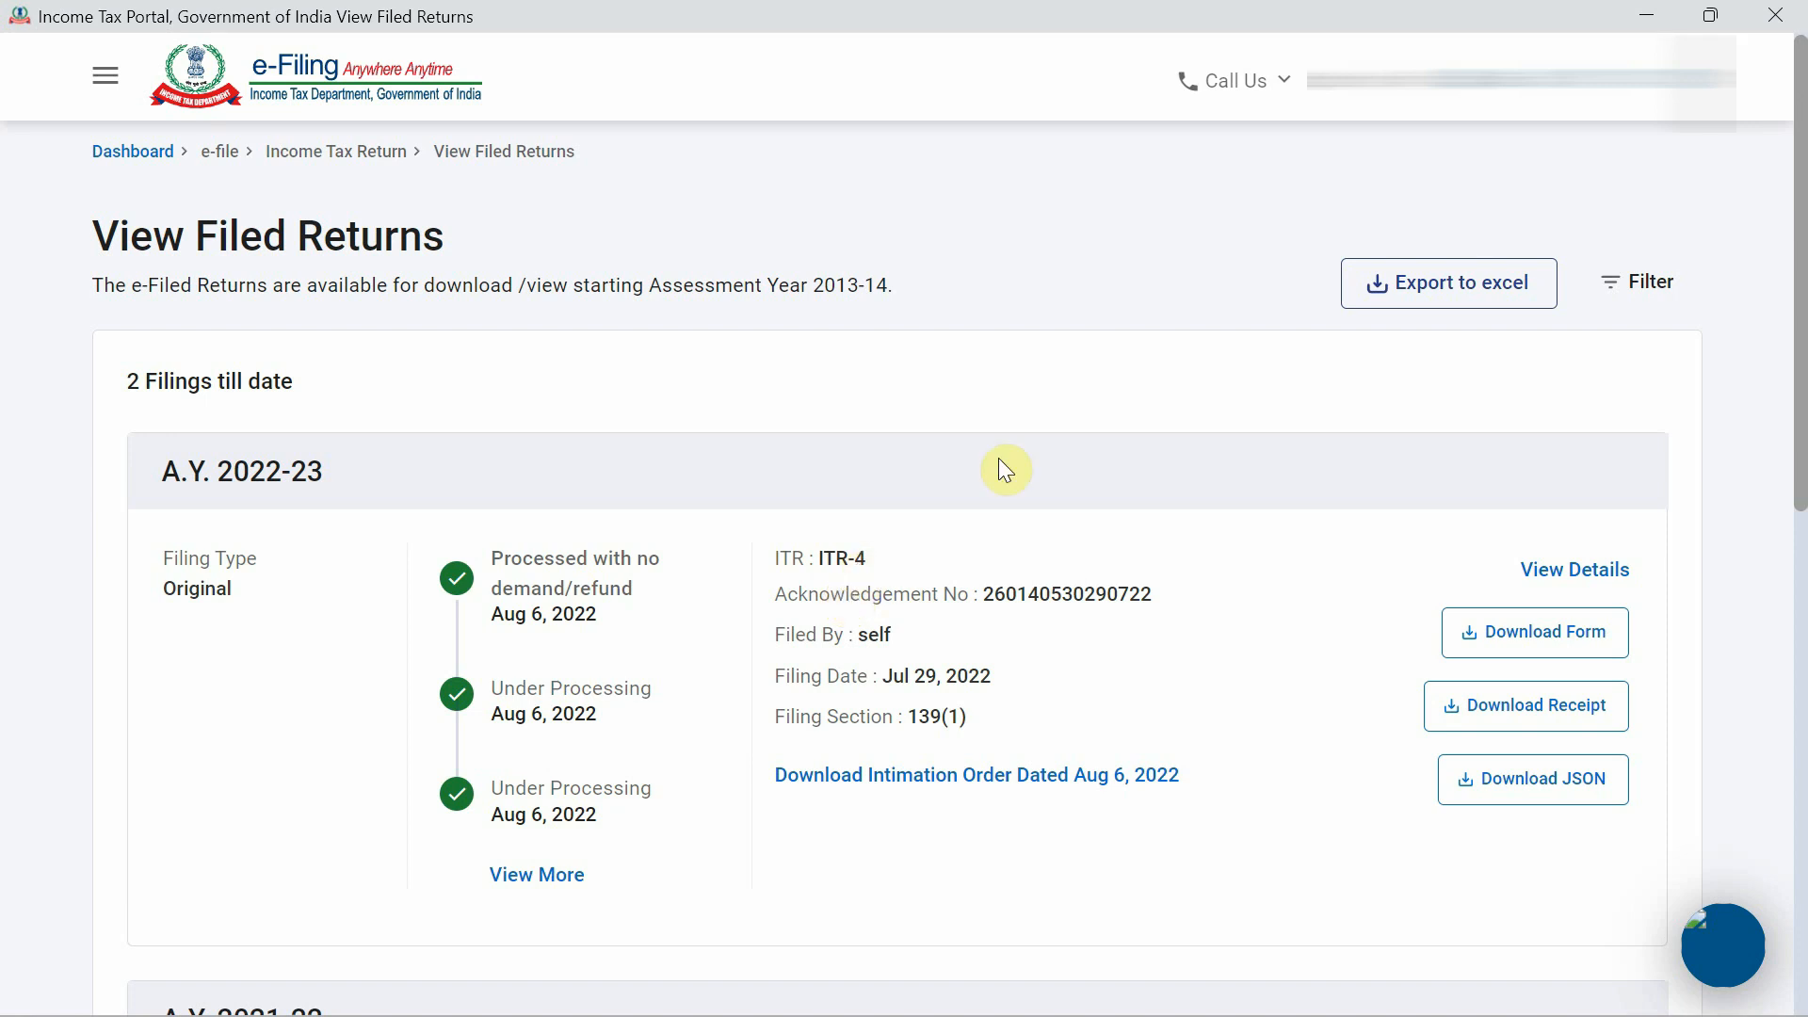
{"action": "scroll", "coordinate": [1224, 410], "scroll_direction": "down", "scroll_amount": 2}
{"action": "scroll", "coordinate": [1224, 410], "scroll_direction": "up", "scroll_amount": 2}
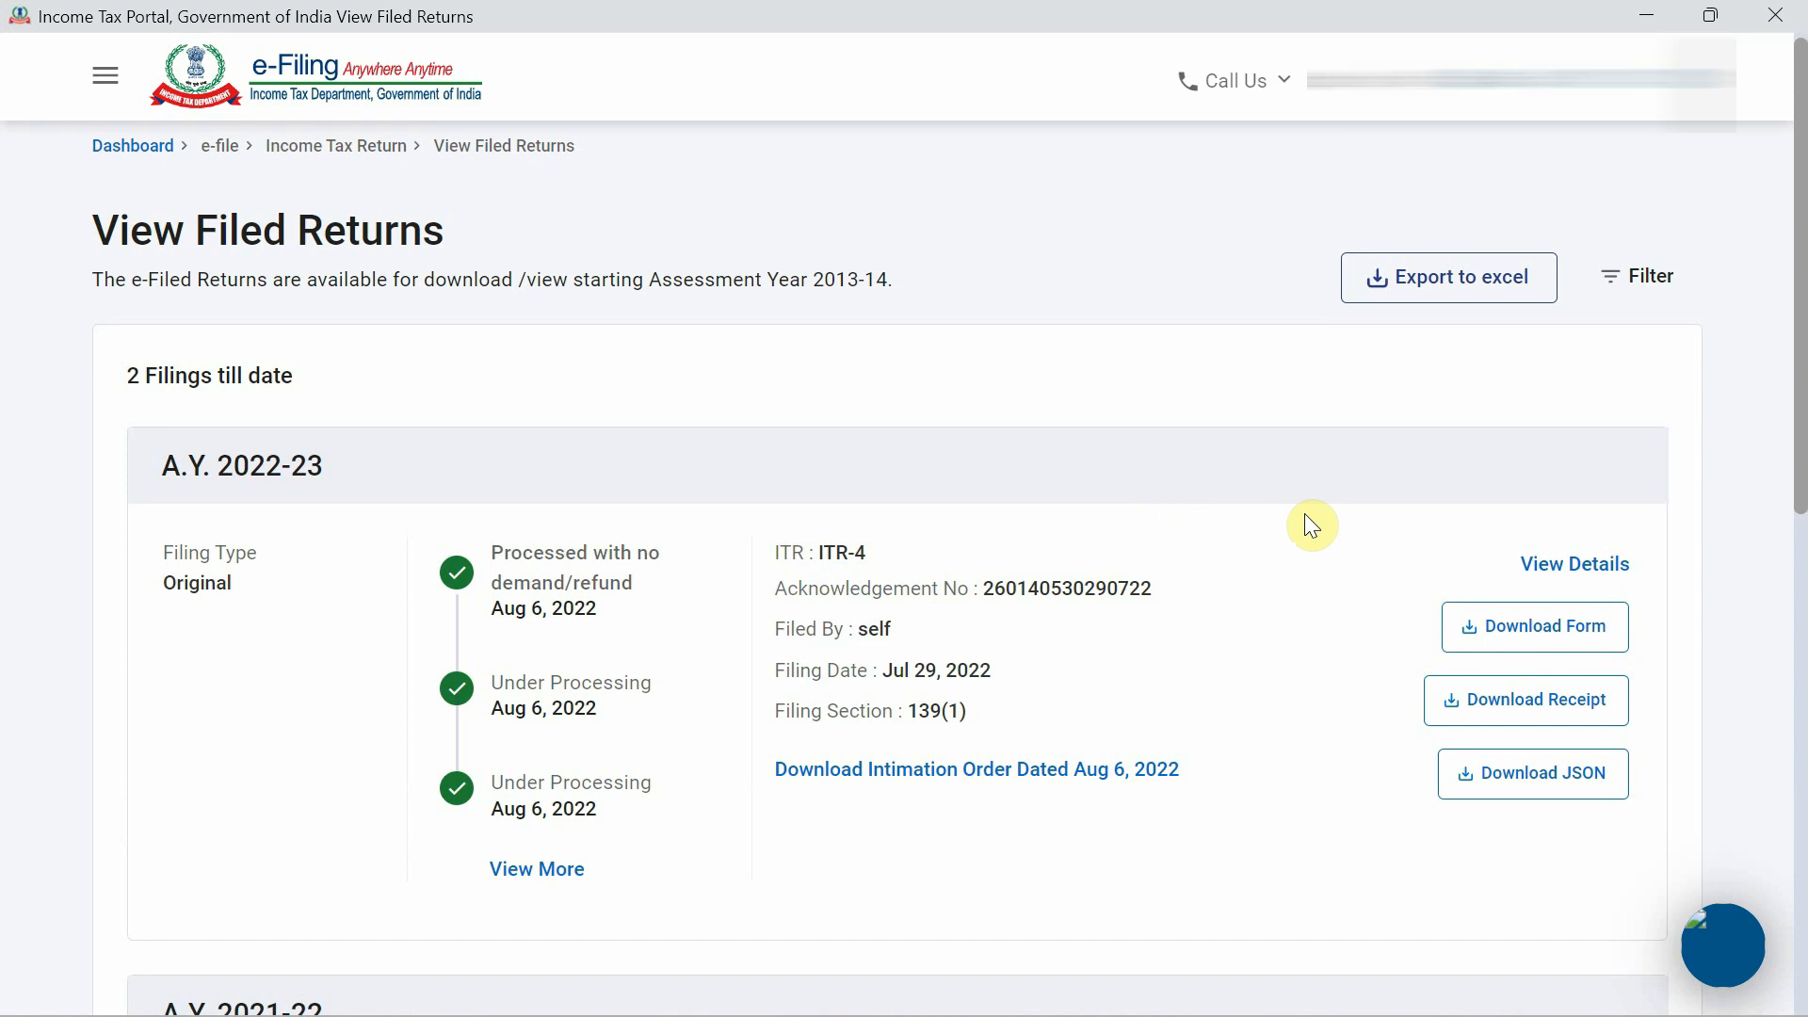
{"action": "scroll", "coordinate": [1177, 512], "scroll_direction": "up", "scroll_amount": 2}
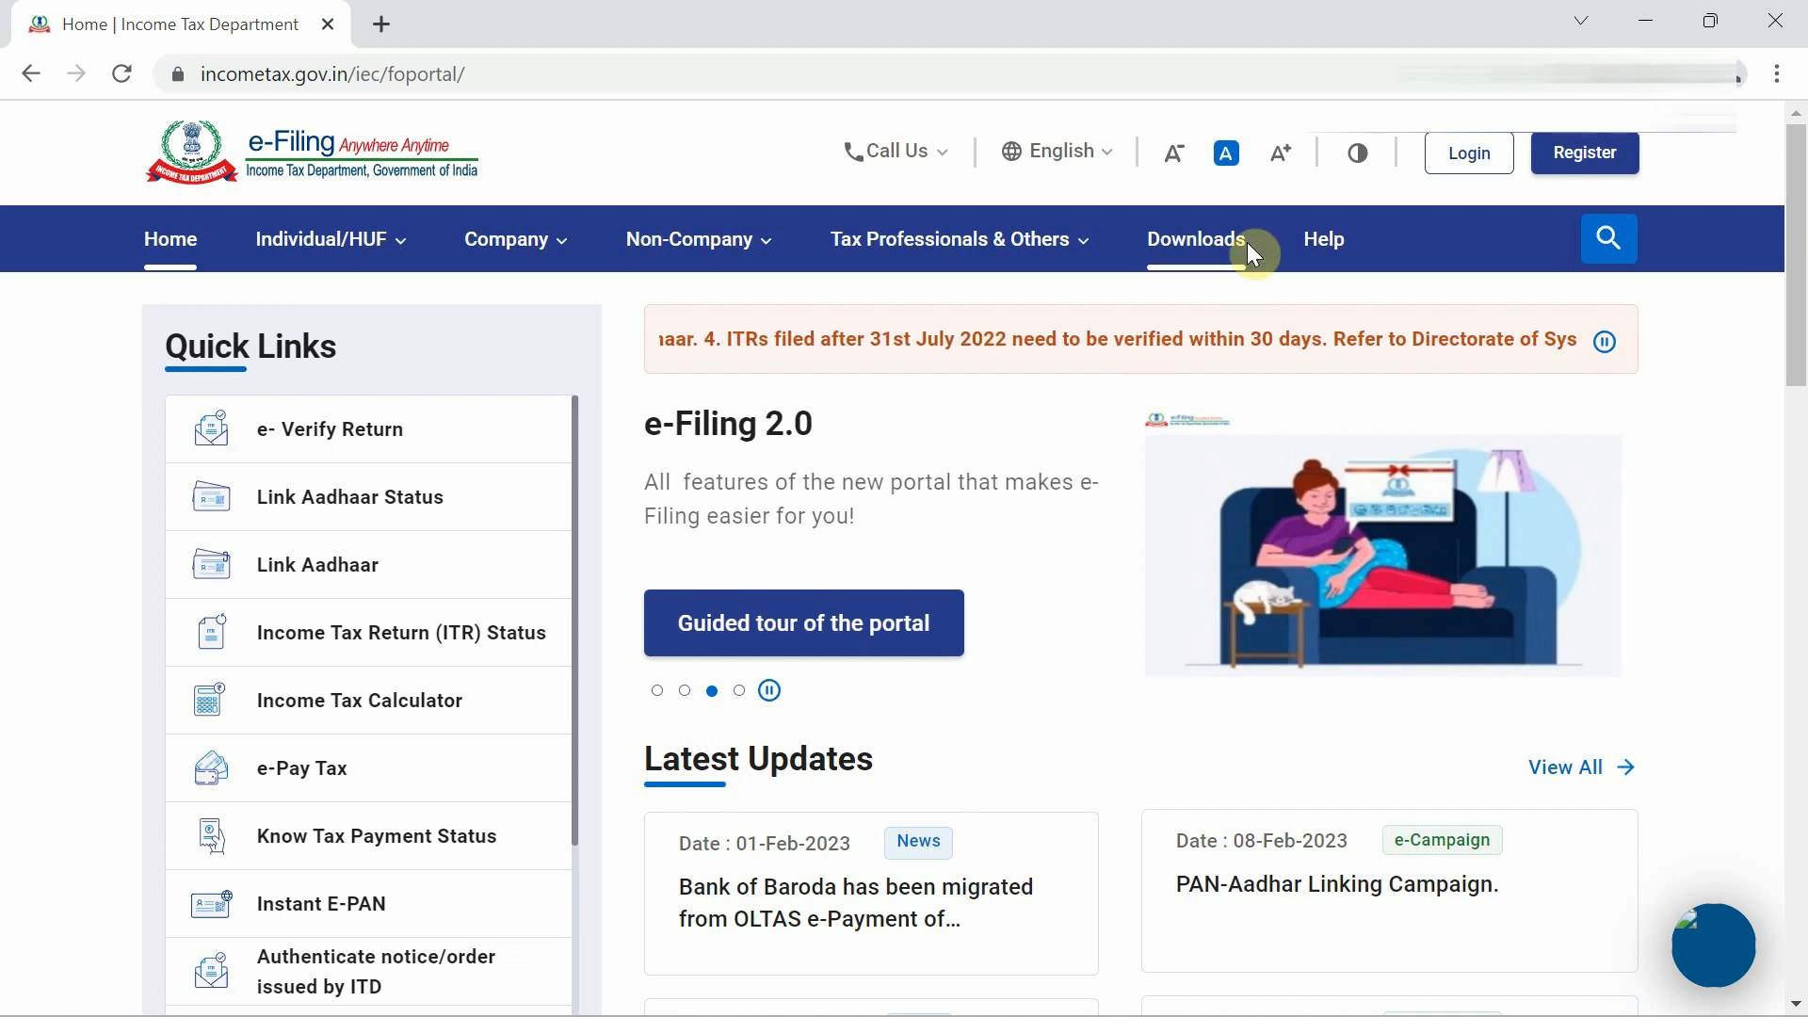
Go to the Downloads page and confirm the Assessment Year stays at 2022-23.
{"action": "left_click", "coordinate": [1223, 243]}
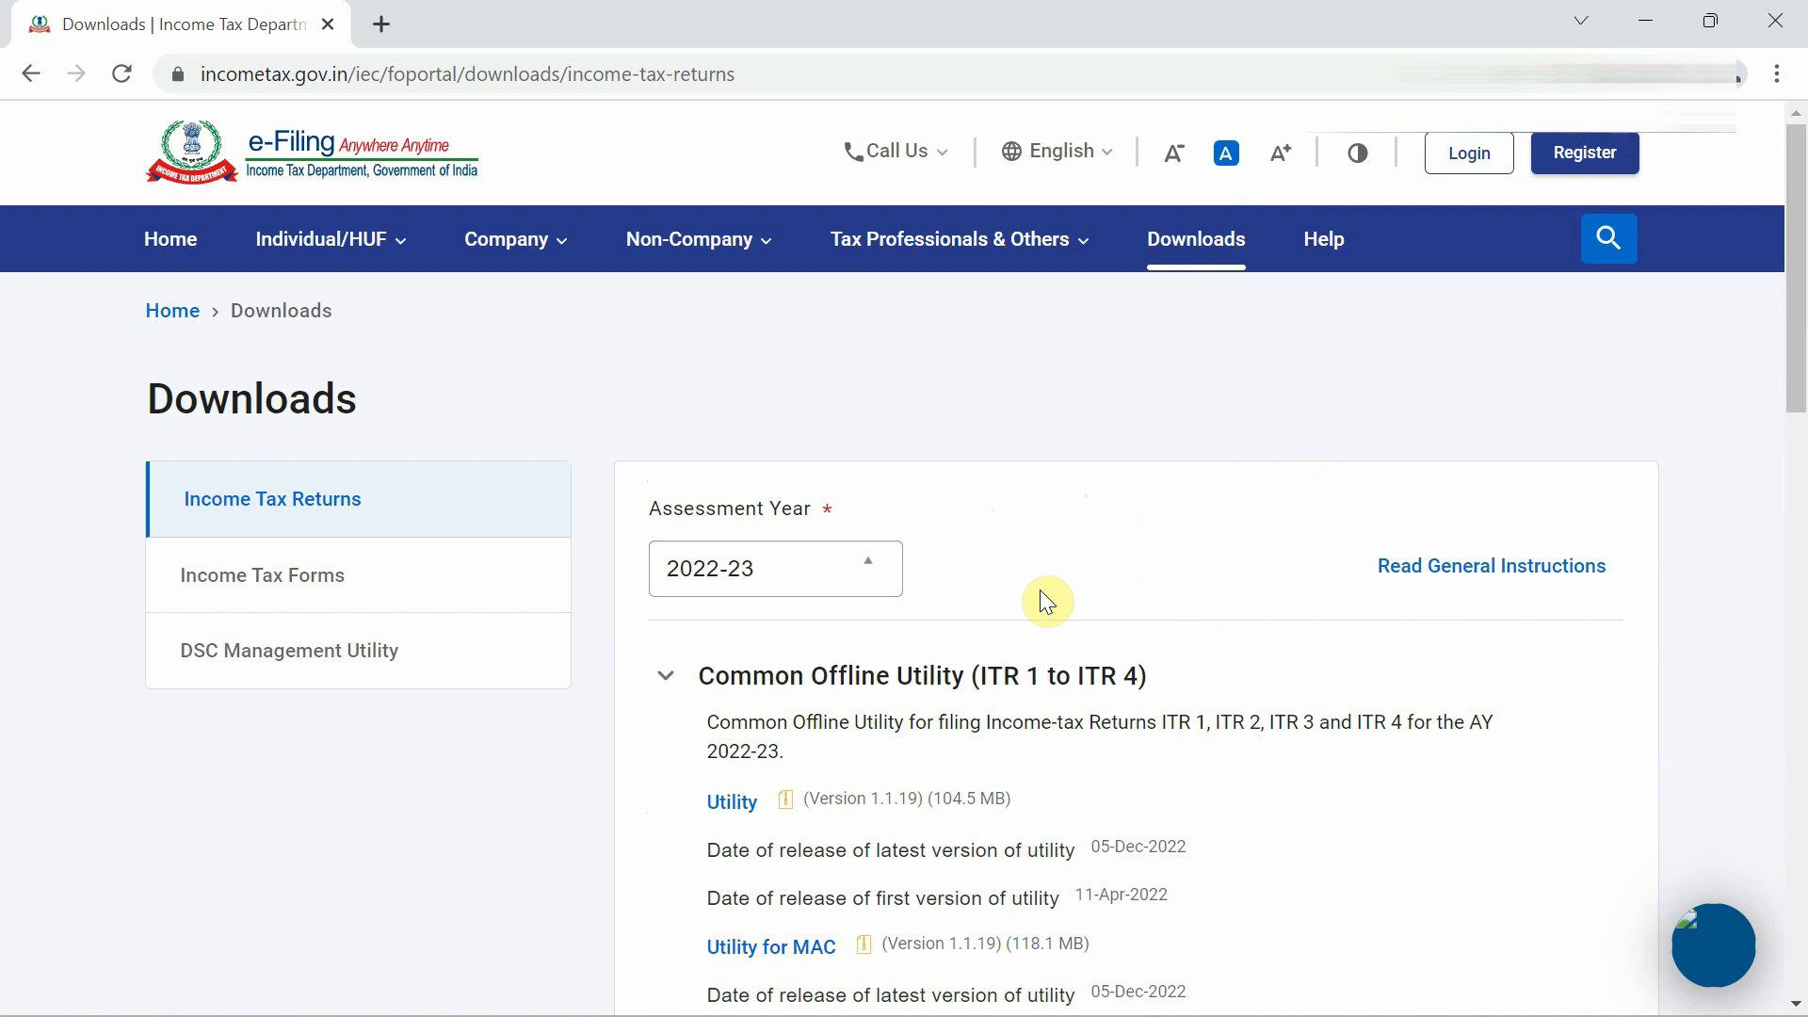
{"action": "left_click", "coordinate": [865, 577]}
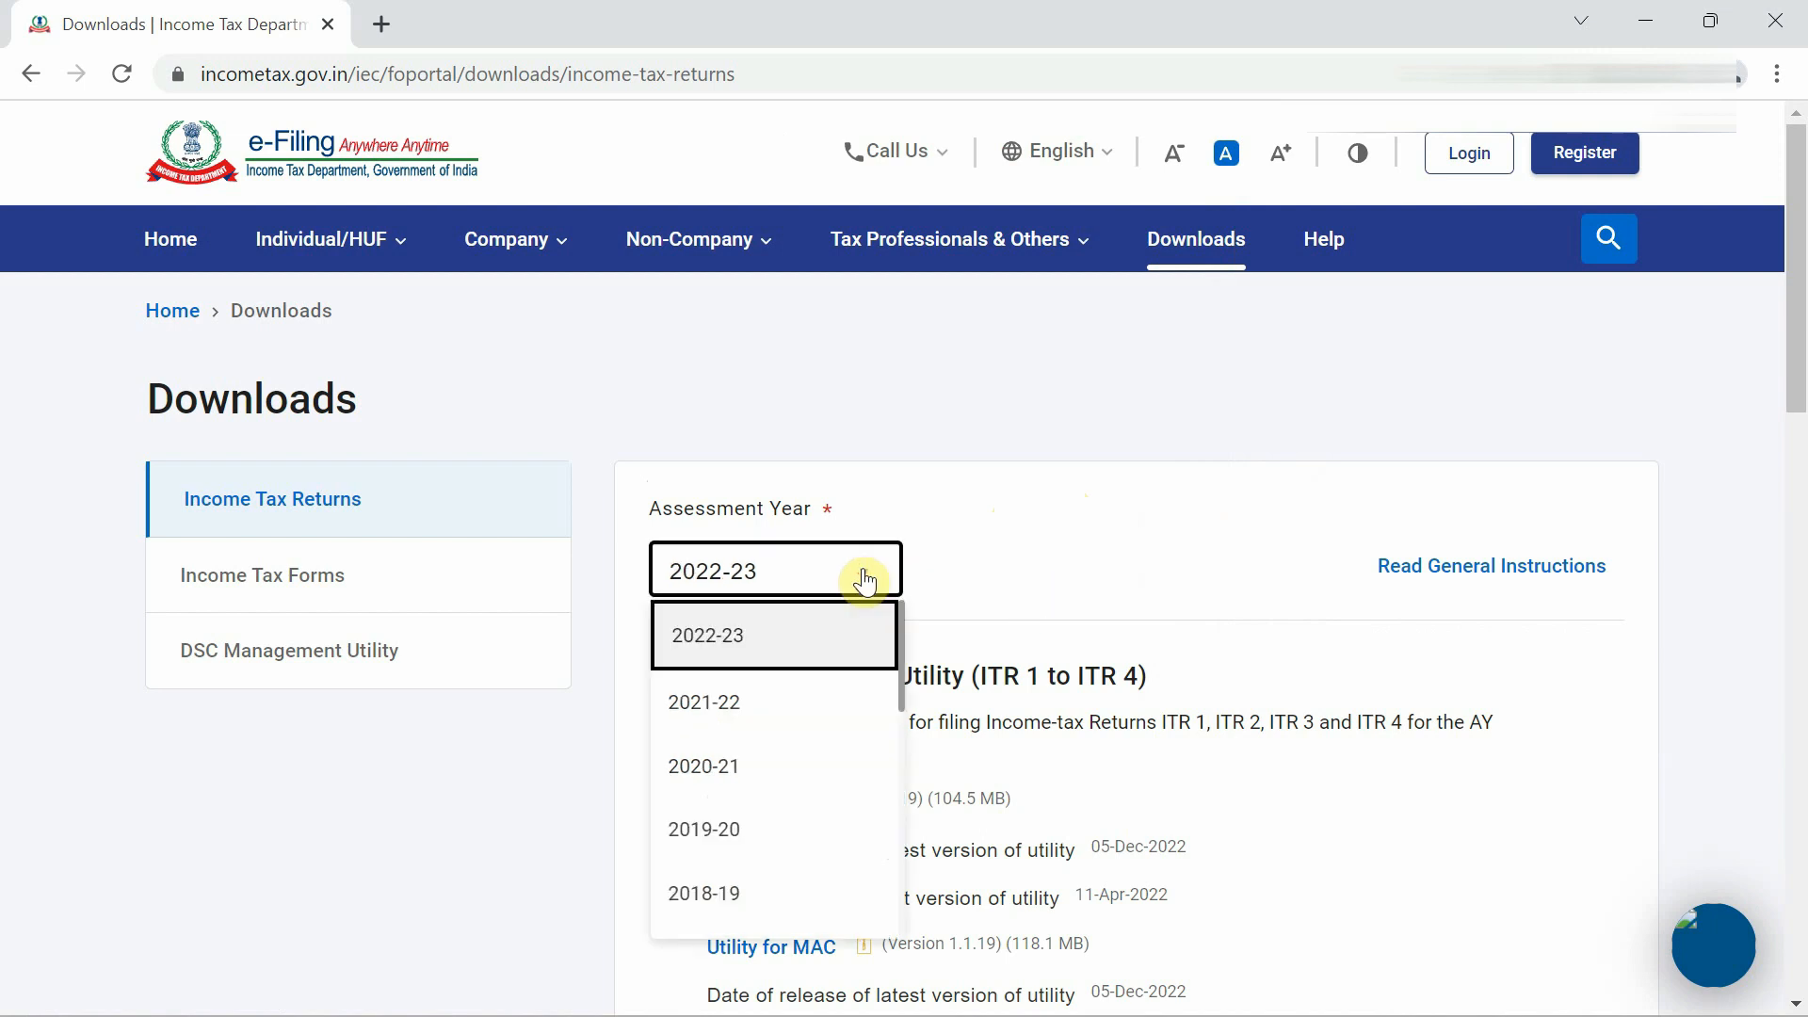
{"action": "scroll", "coordinate": [864, 581], "scroll_direction": "down", "scroll_amount": 1}
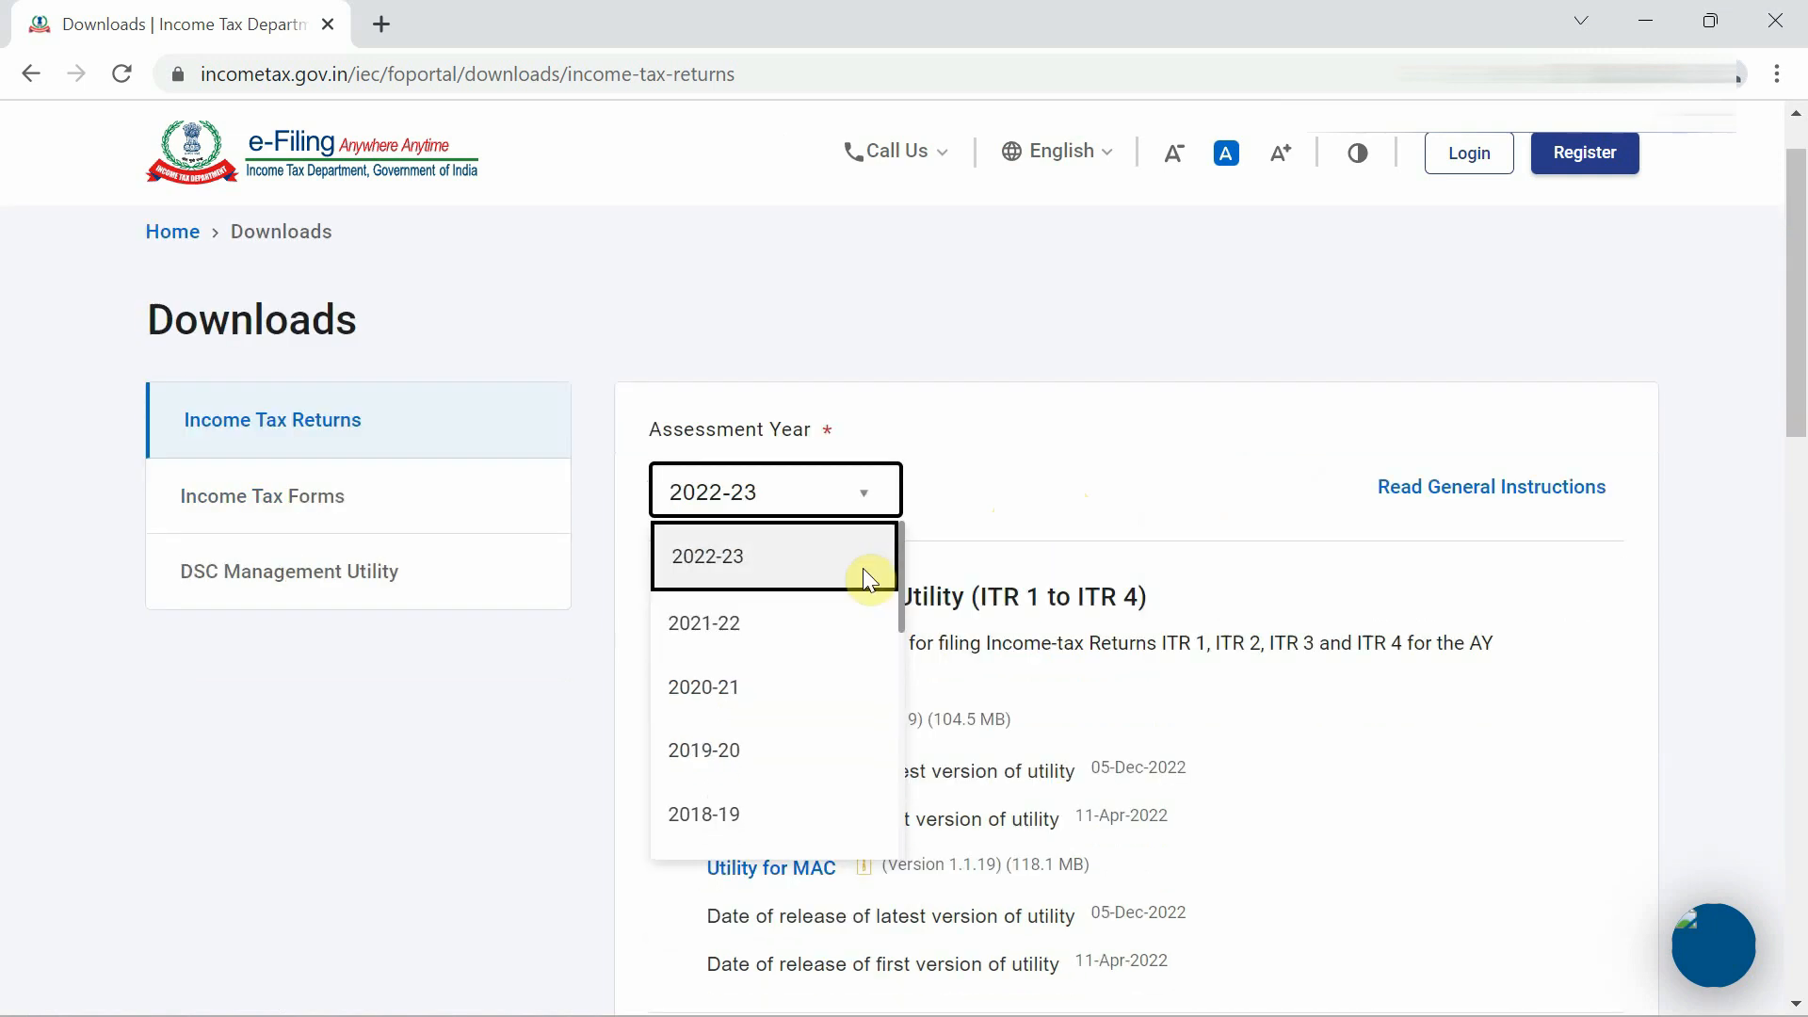
{"action": "left_click", "coordinate": [806, 474]}
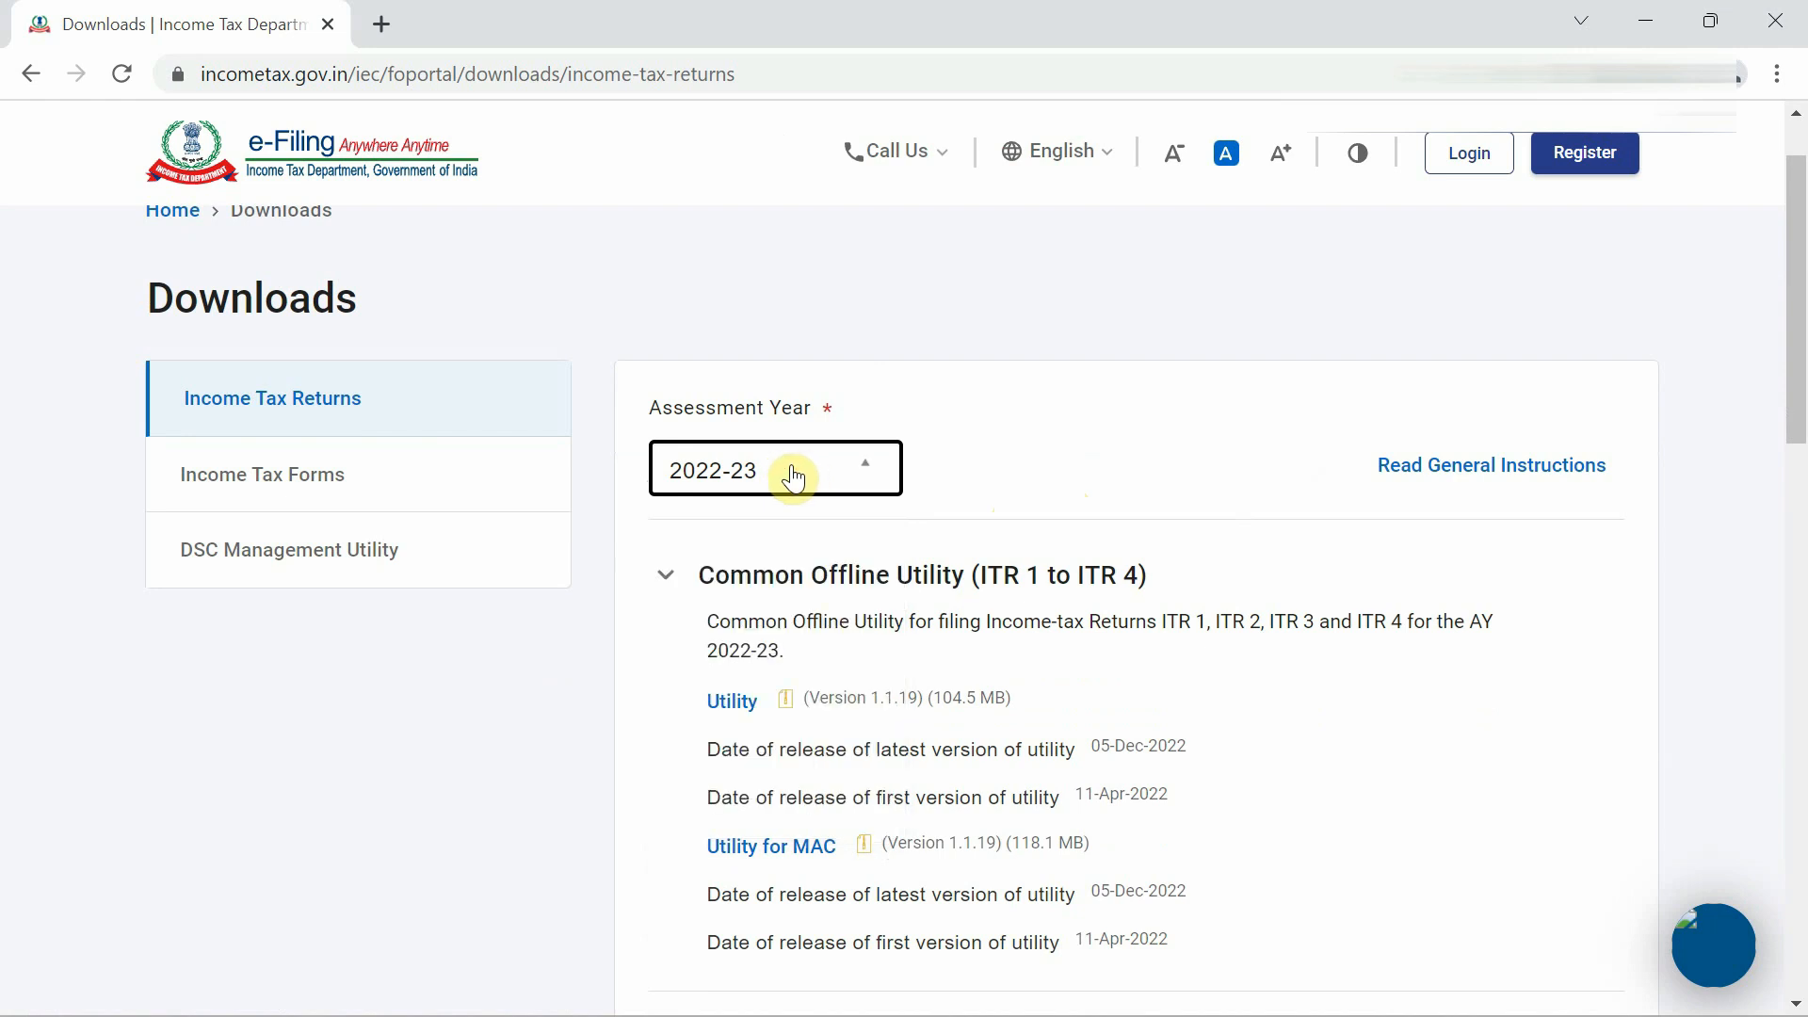
{"action": "left_click", "coordinate": [1009, 457]}
{"action": "left_click", "coordinate": [871, 466]}
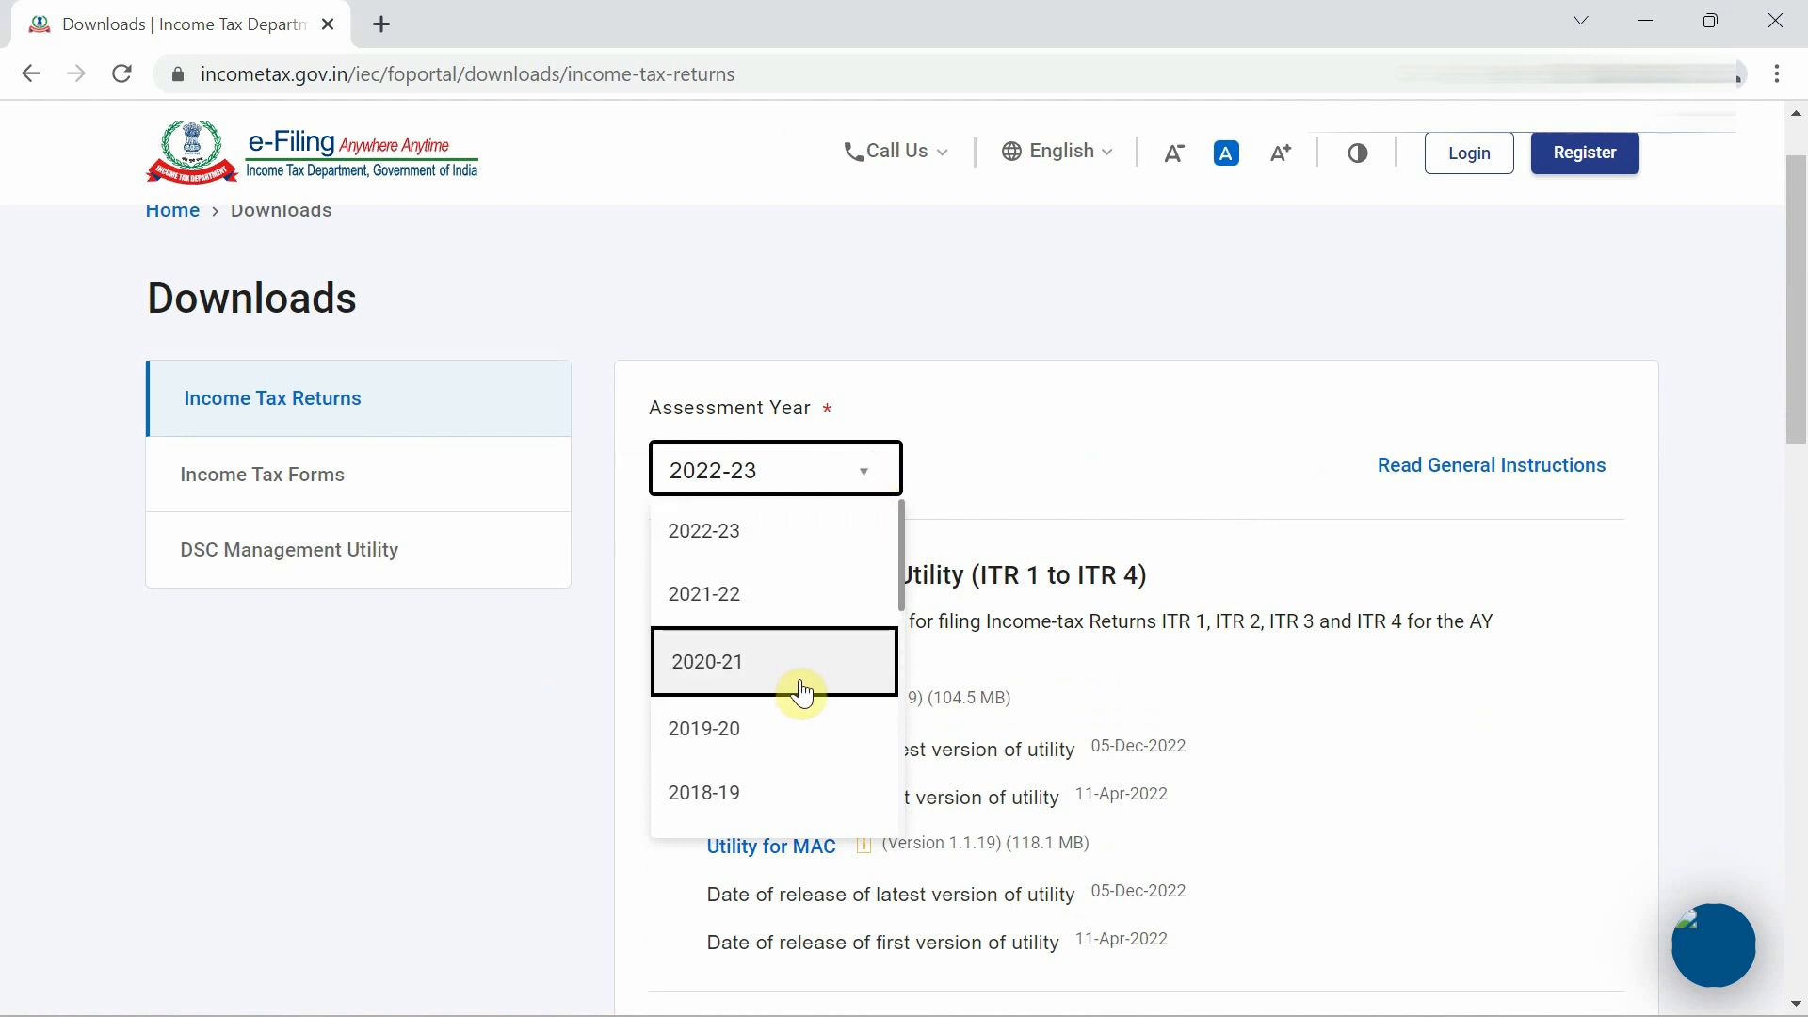
{"action": "left_click", "coordinate": [989, 490]}
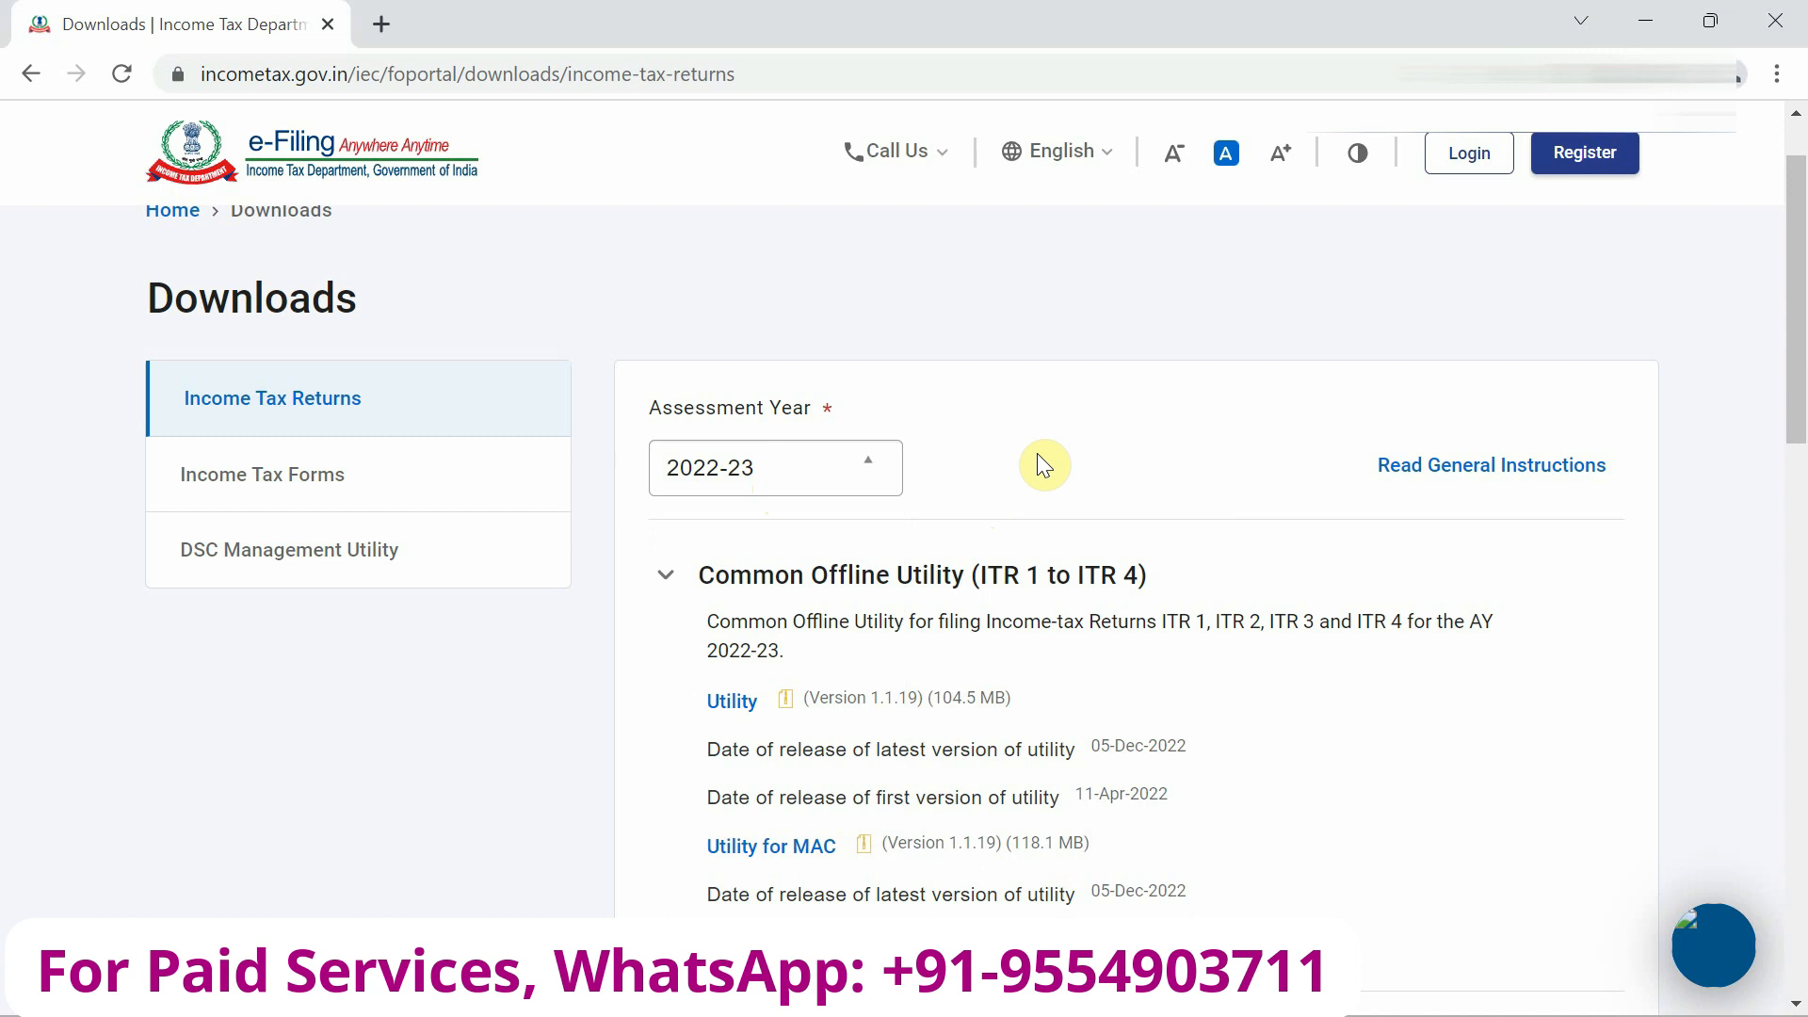
Expand the ITR 3 entry to show the Excel-based utility Version 1.4 (5.13 MB).
{"action": "scroll", "coordinate": [1041, 462], "scroll_direction": "down", "scroll_amount": 3}
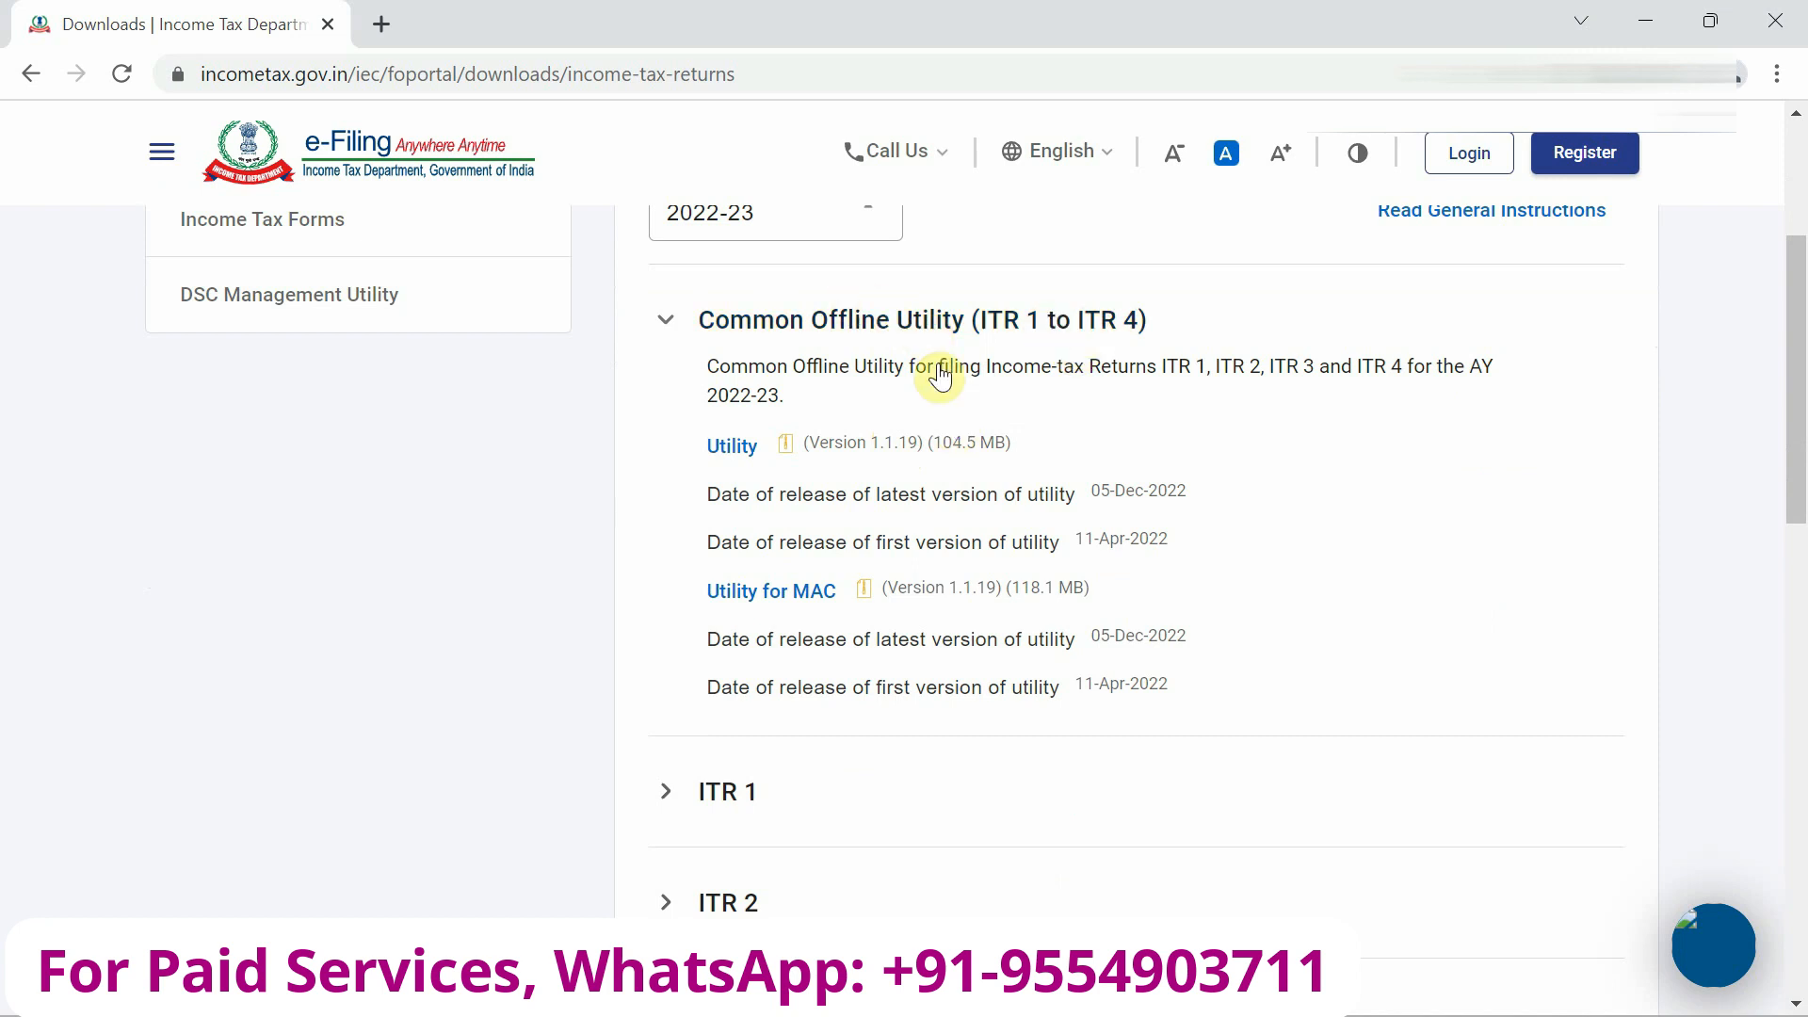
{"action": "scroll", "coordinate": [942, 382], "scroll_direction": "up", "scroll_amount": 1}
{"action": "scroll", "coordinate": [942, 381], "scroll_direction": "down", "scroll_amount": 5}
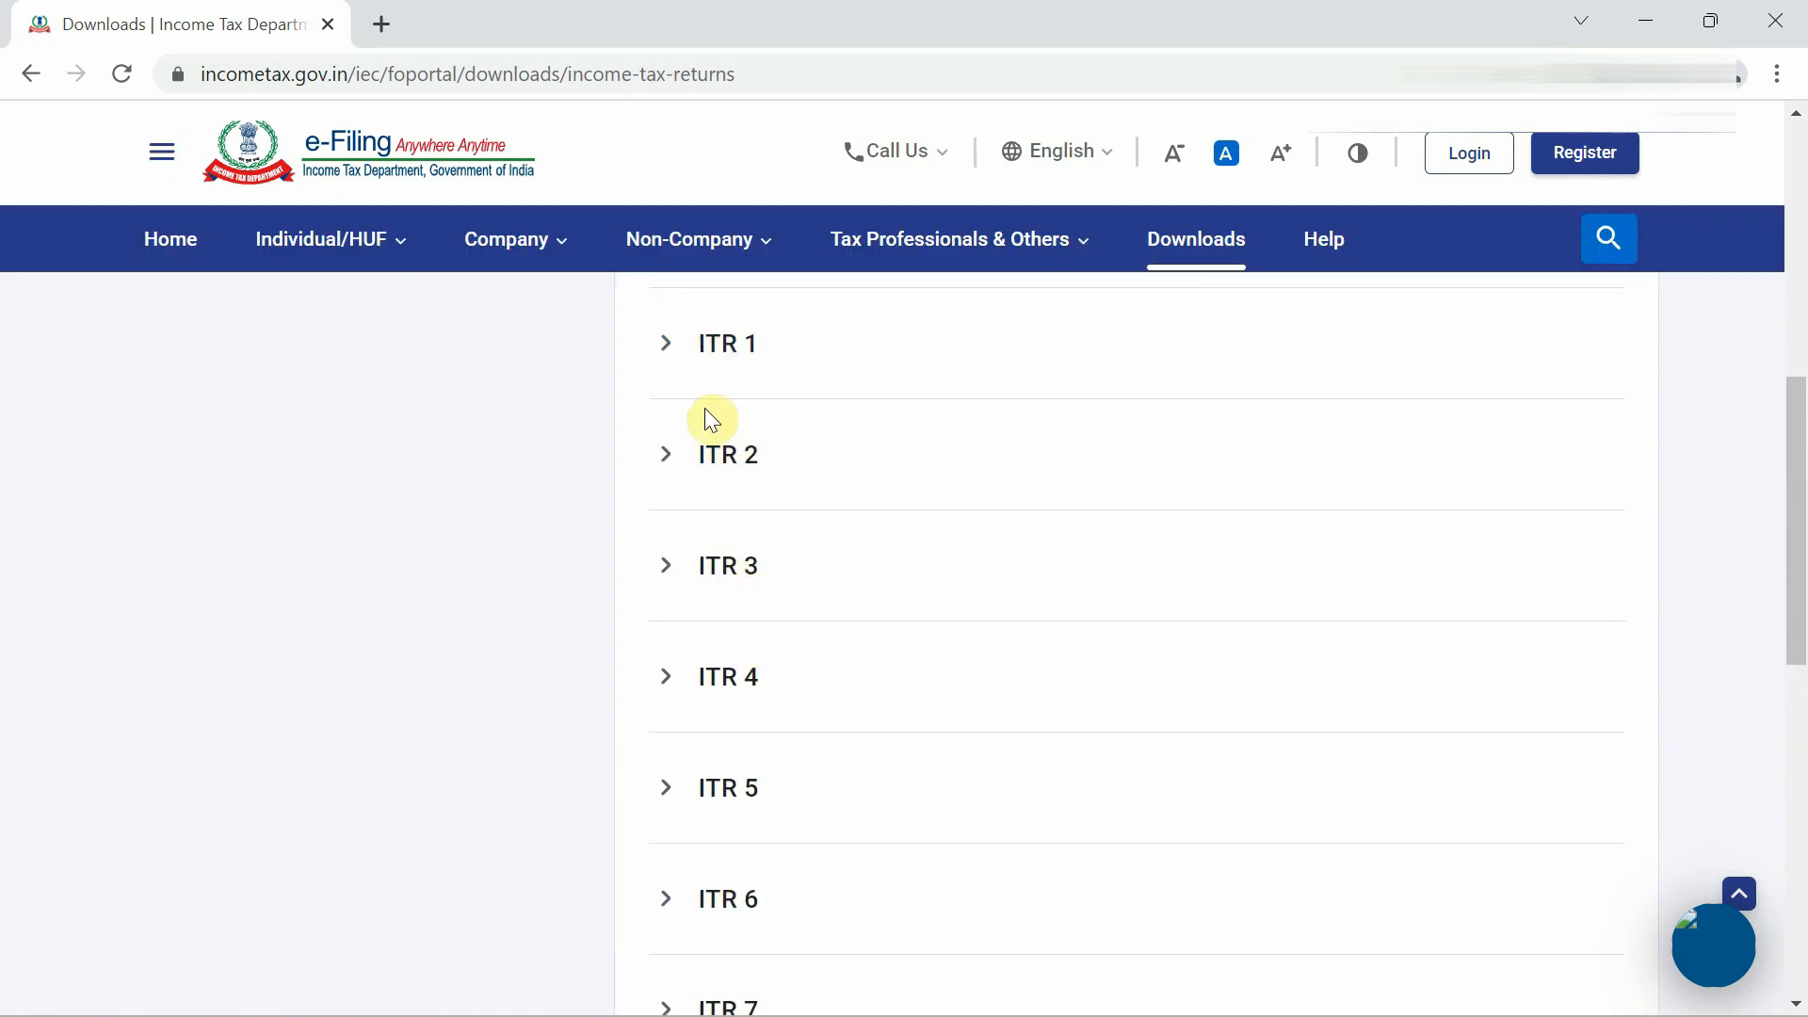
{"action": "left_click", "coordinate": [666, 571]}
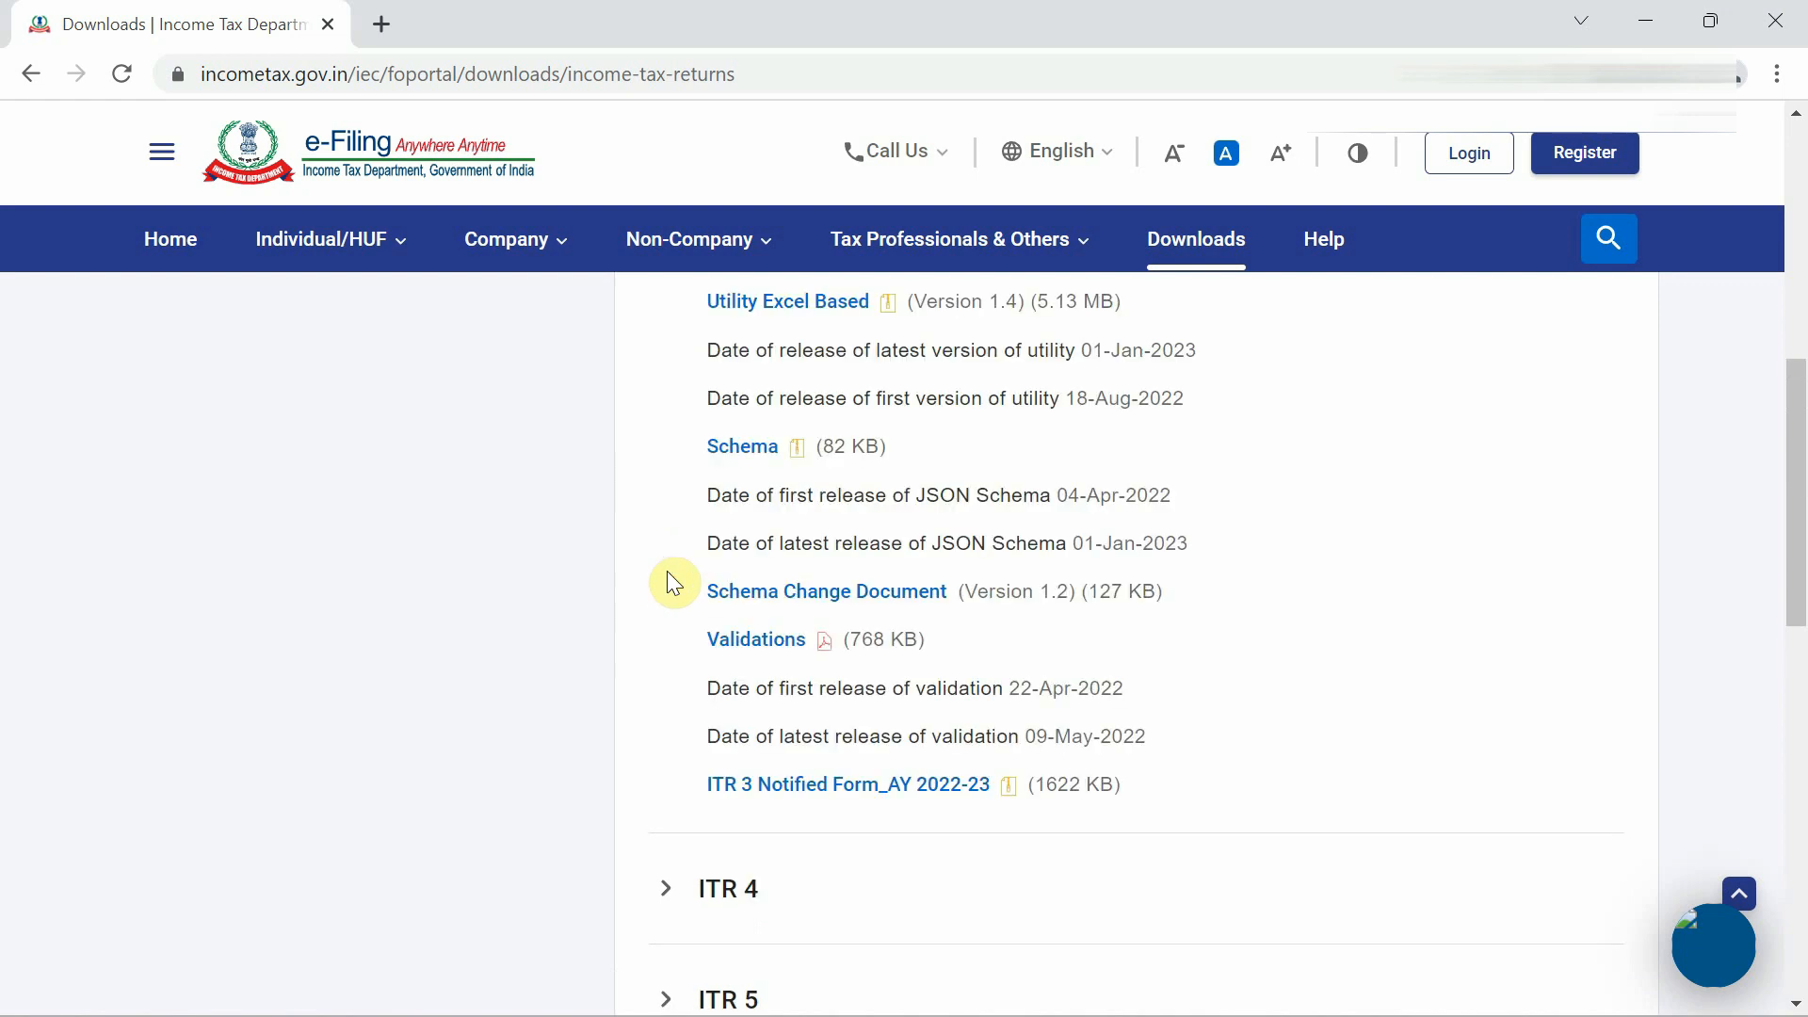
{"action": "scroll", "coordinate": [940, 471], "scroll_direction": "up", "scroll_amount": 4}
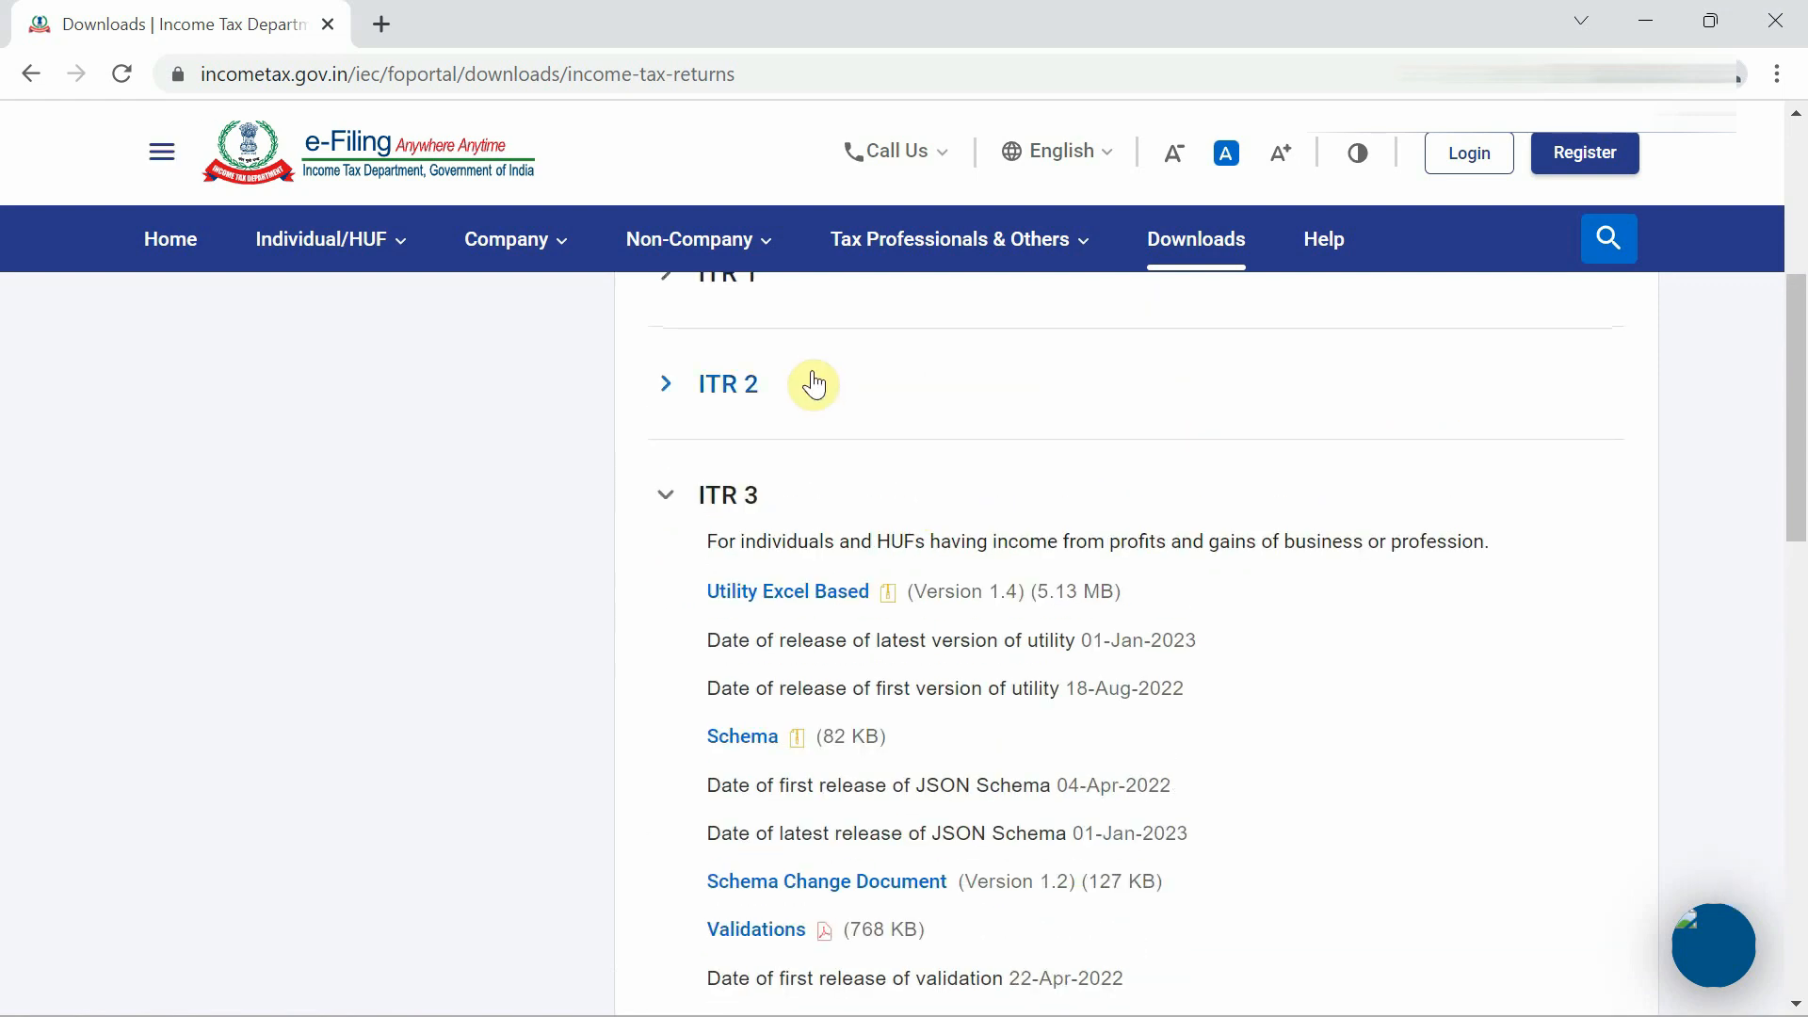
{"action": "scroll", "coordinate": [743, 533], "scroll_direction": "down", "scroll_amount": 1}
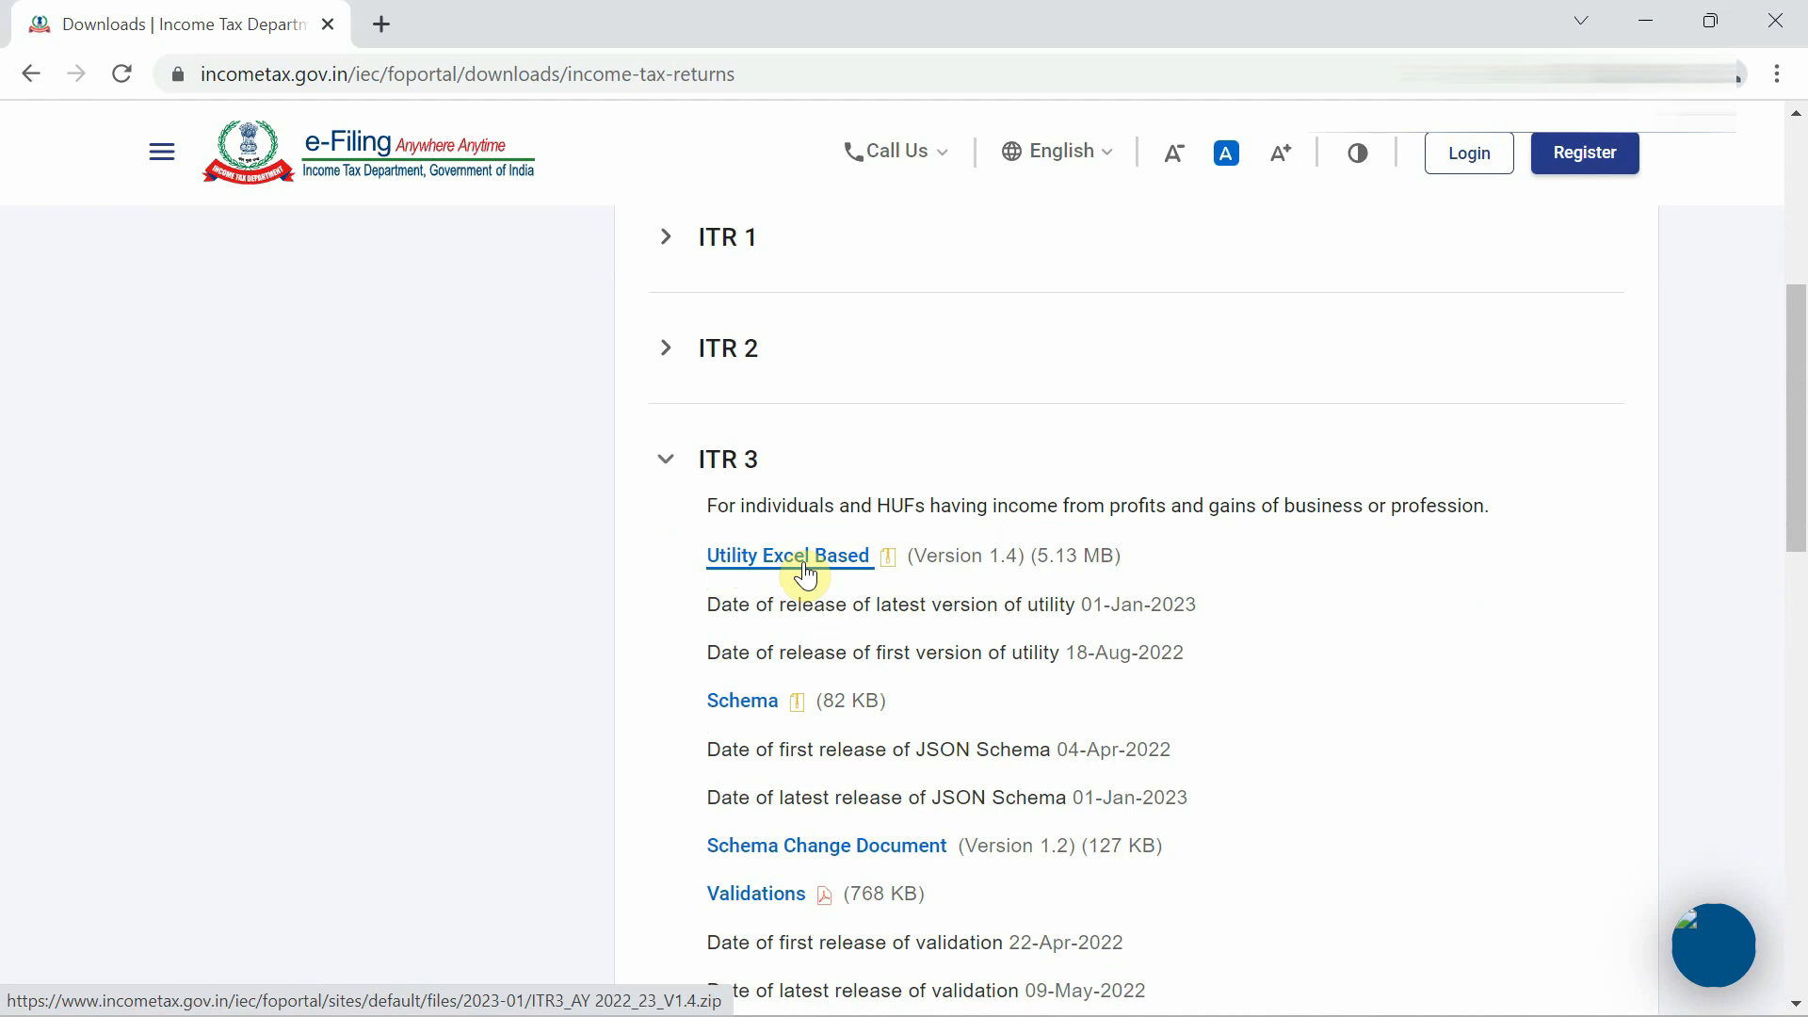
Collapse and expand the ITR 3 and ITR 4 download sections to compare them.
{"action": "left_click", "coordinate": [670, 469]}
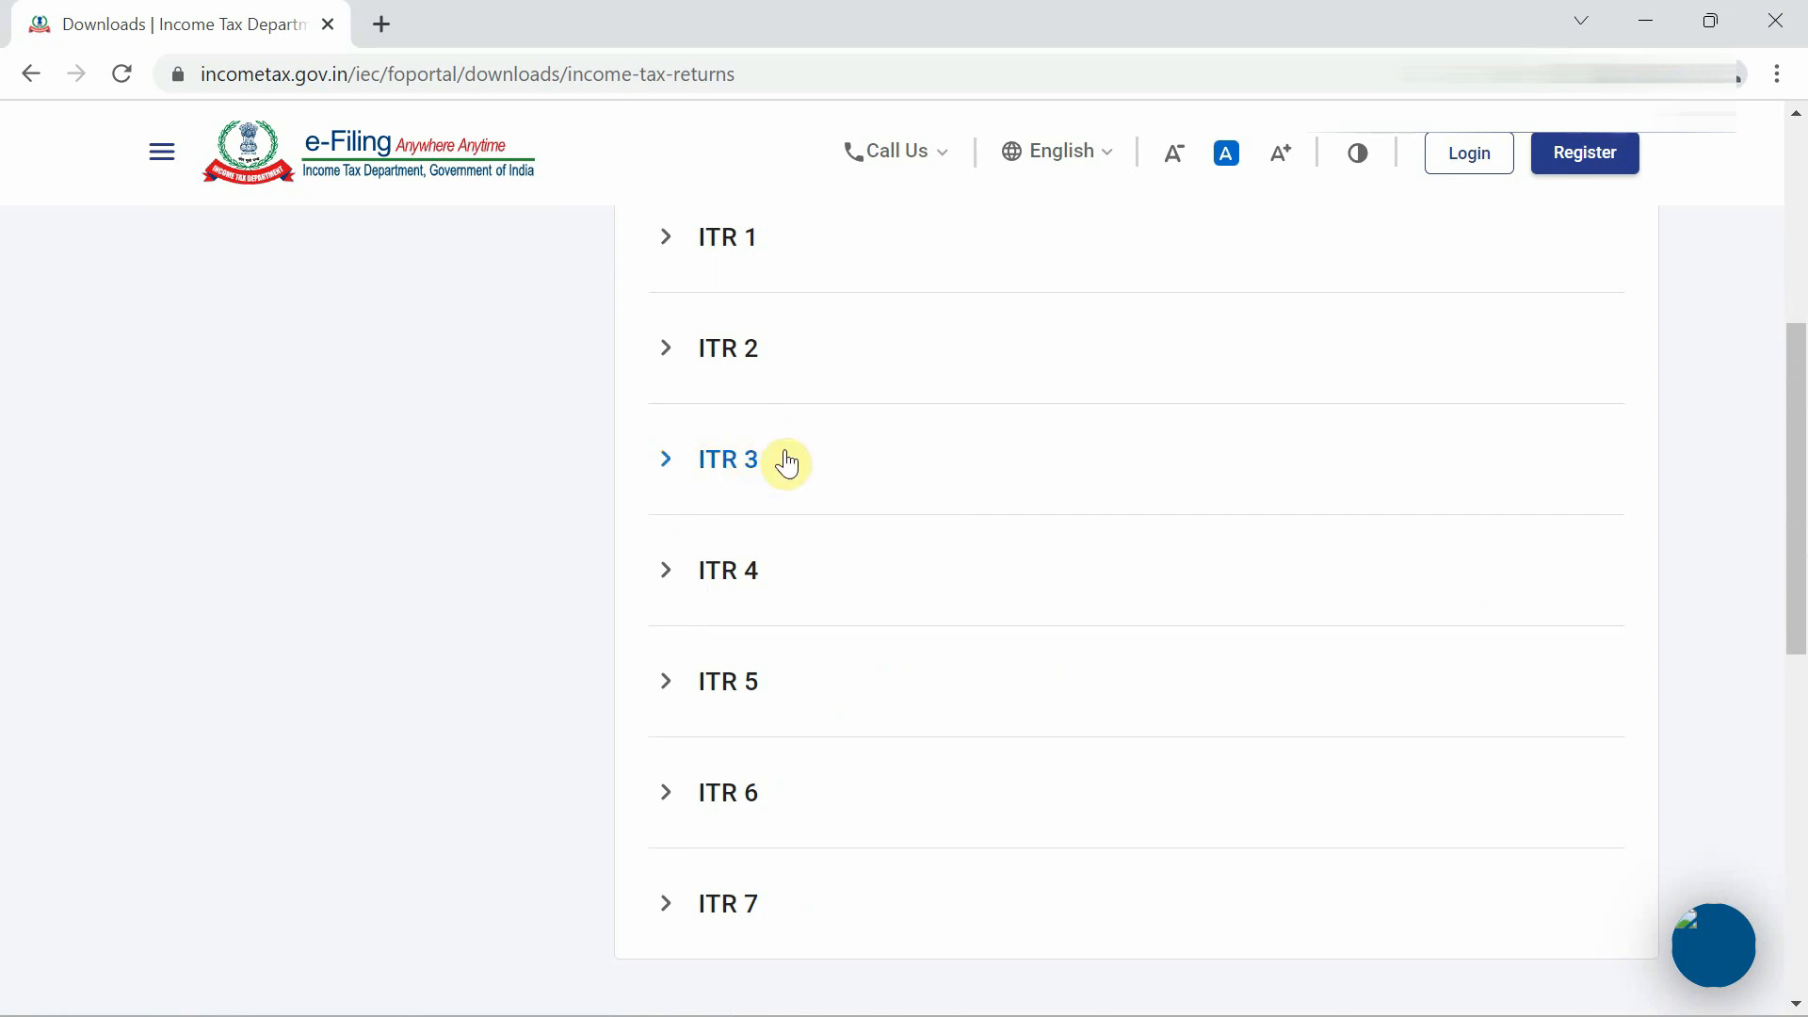
{"action": "left_click", "coordinate": [683, 468]}
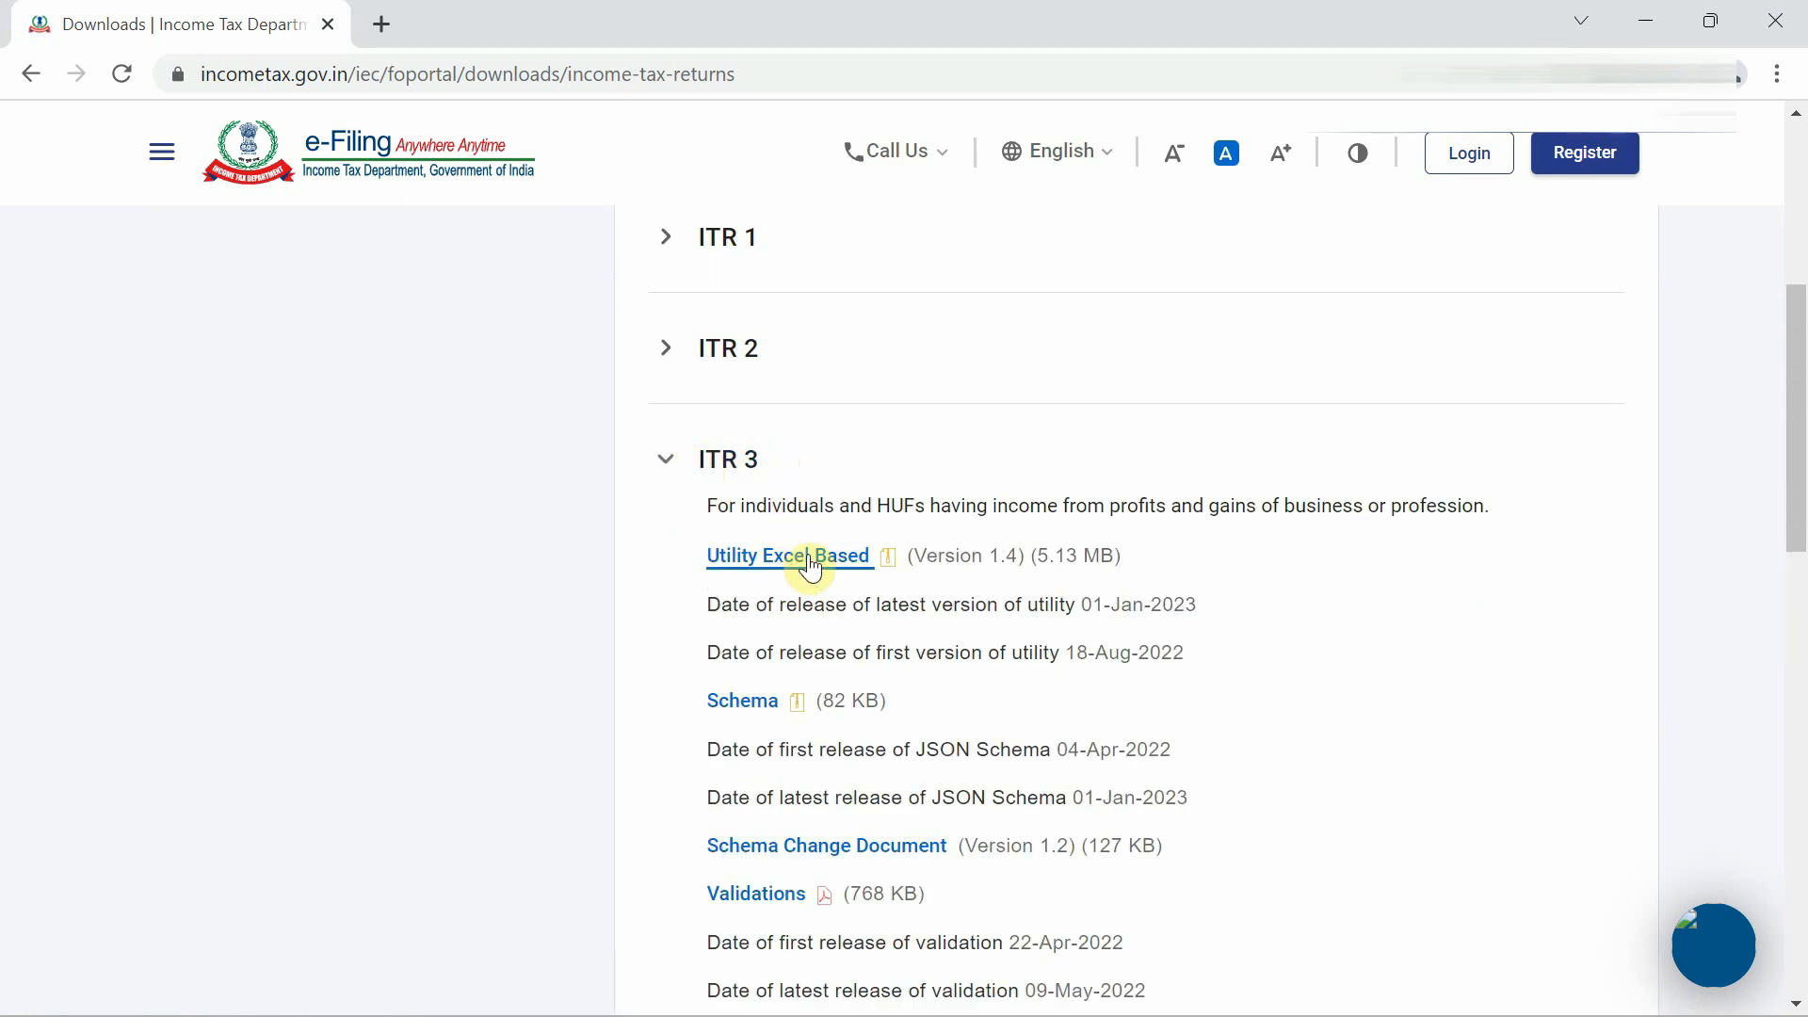
{"action": "left_click", "coordinate": [664, 466]}
{"action": "left_click", "coordinate": [664, 571]}
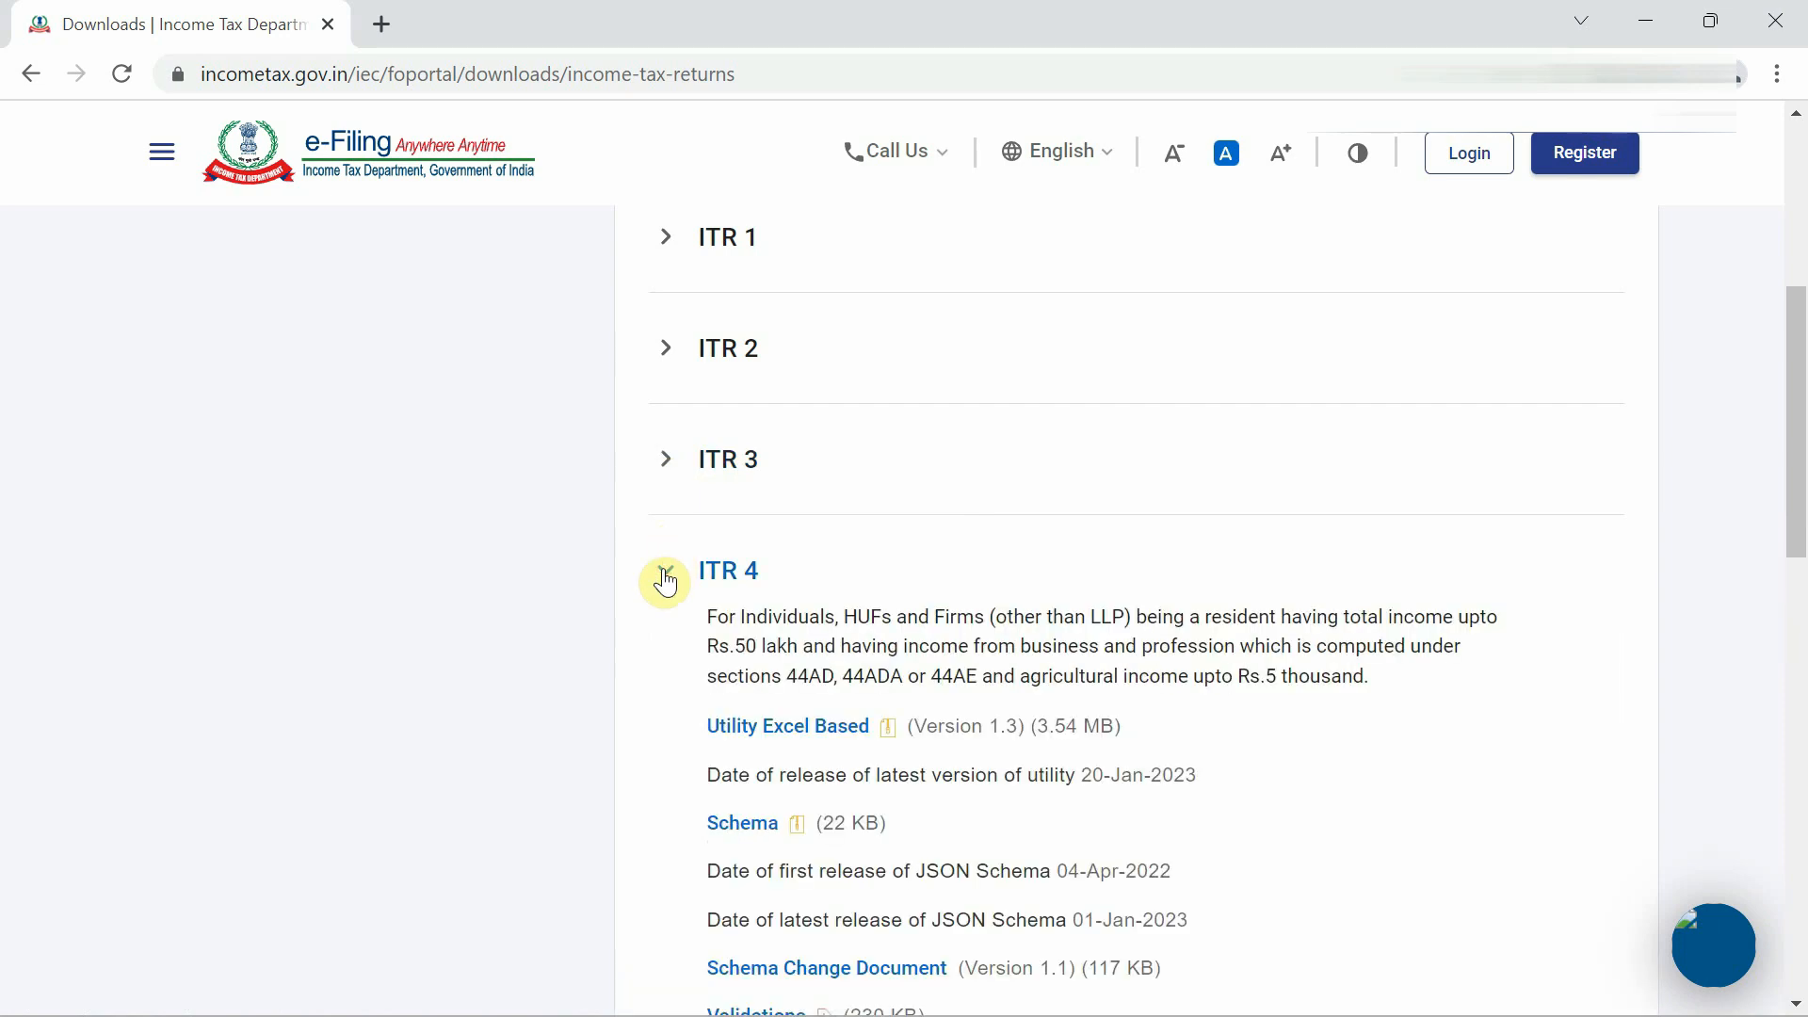
{"action": "scroll", "coordinate": [799, 603], "scroll_direction": "down", "scroll_amount": 1}
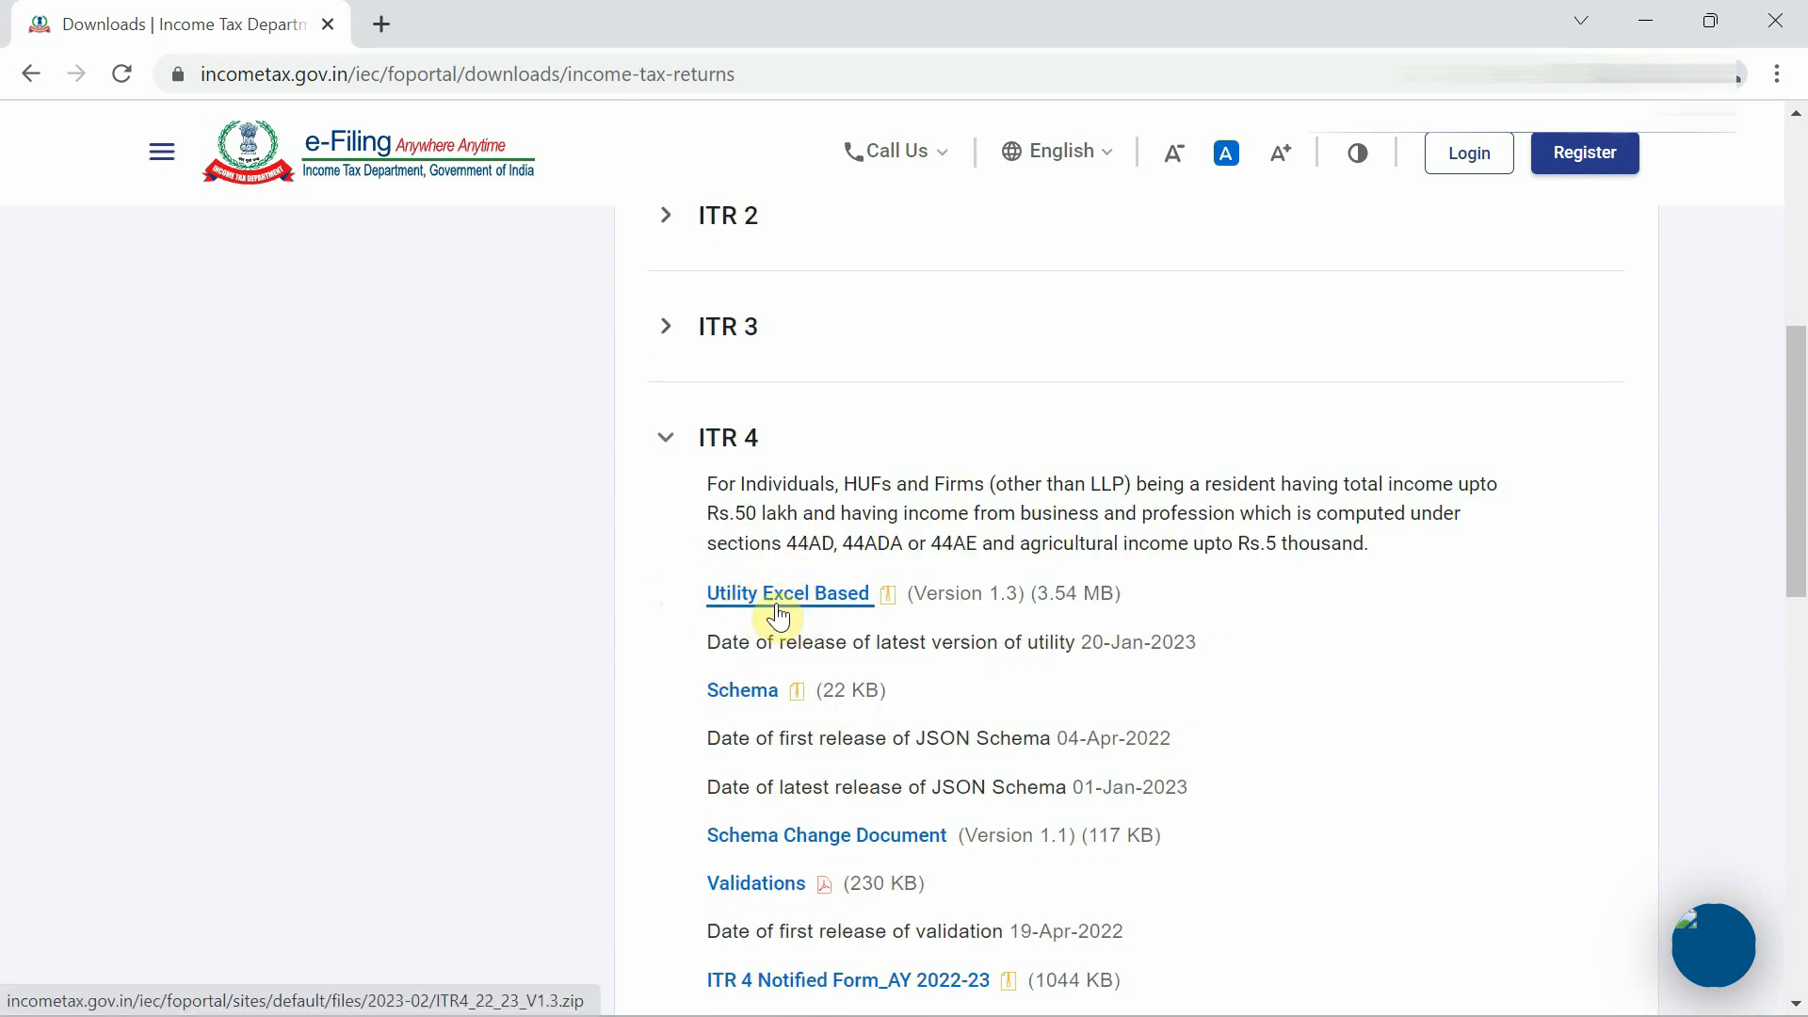
{"action": "left_click", "coordinate": [663, 445]}
Download the ITR 3 Excel-based utility zip and show the browser's downloads list.
{"action": "left_click", "coordinate": [667, 330]}
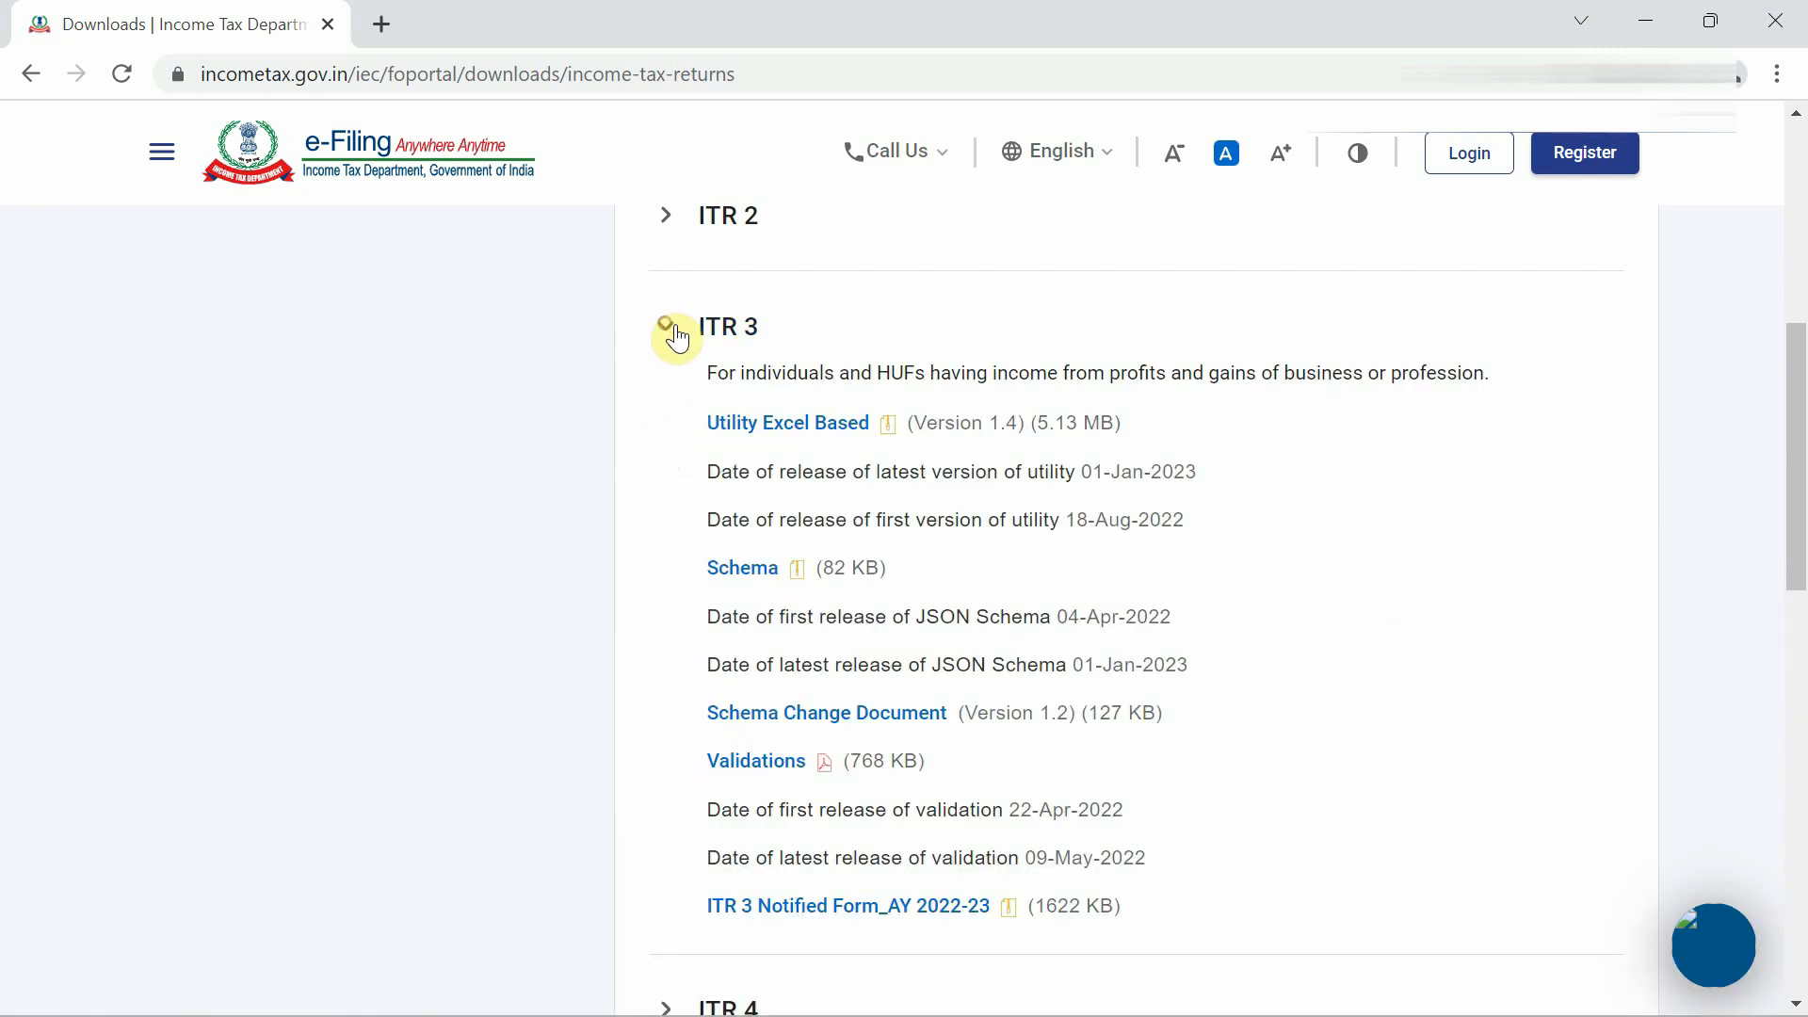
{"action": "left_click", "coordinate": [807, 430]}
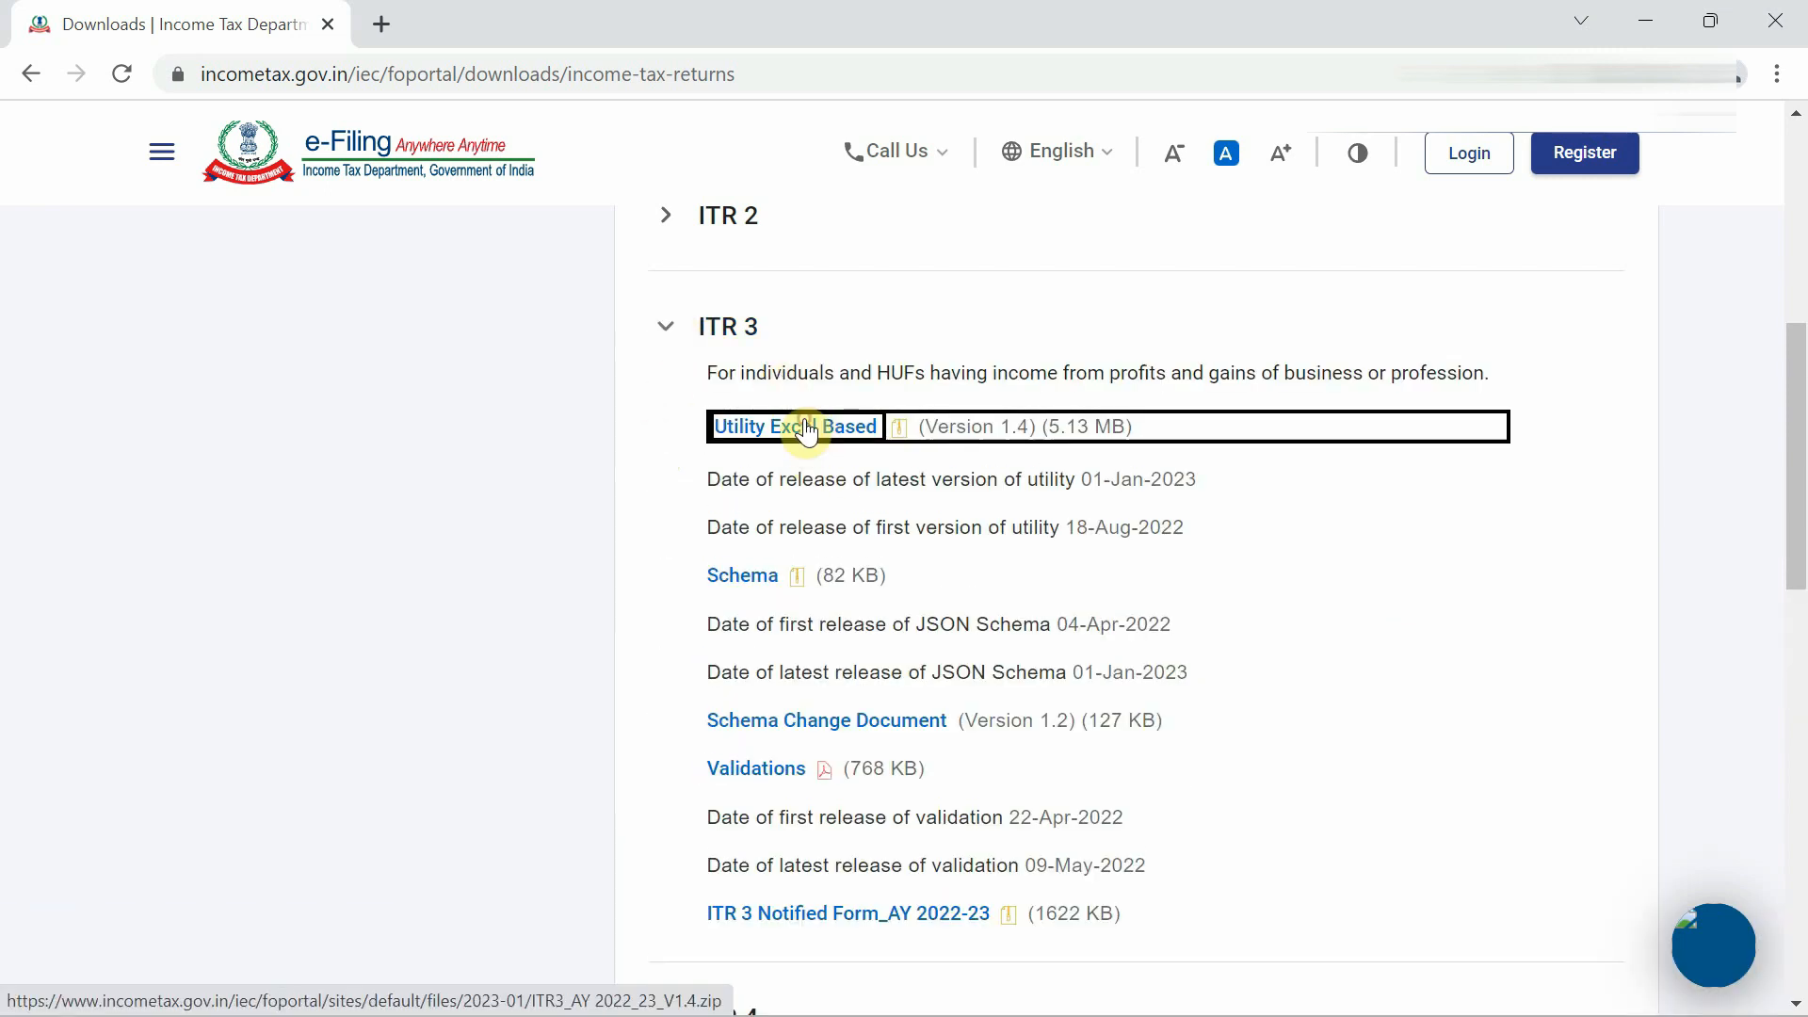
{"action": "key", "text": "ctrl+j"}
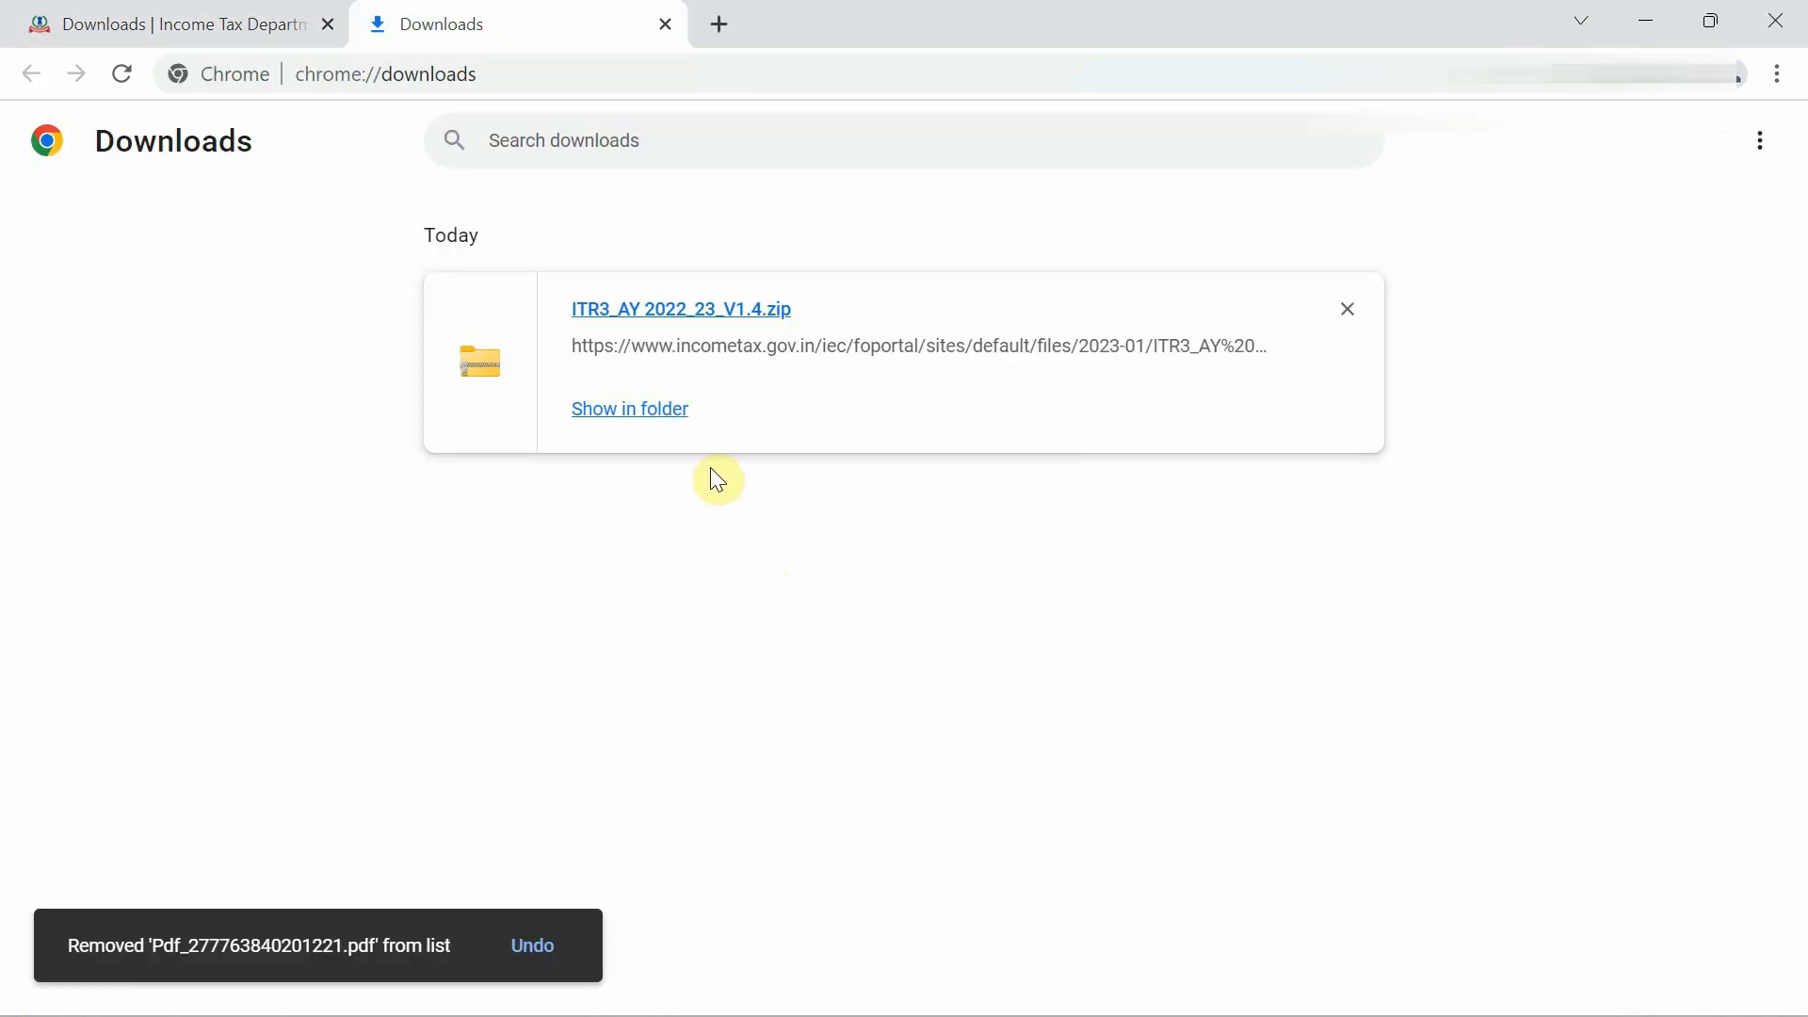
Extract ITR3_AY 2022_23_V1.4.zip into Documents and check the extracted 5,422 KB workbook.
{"action": "left_click", "coordinate": [659, 415]}
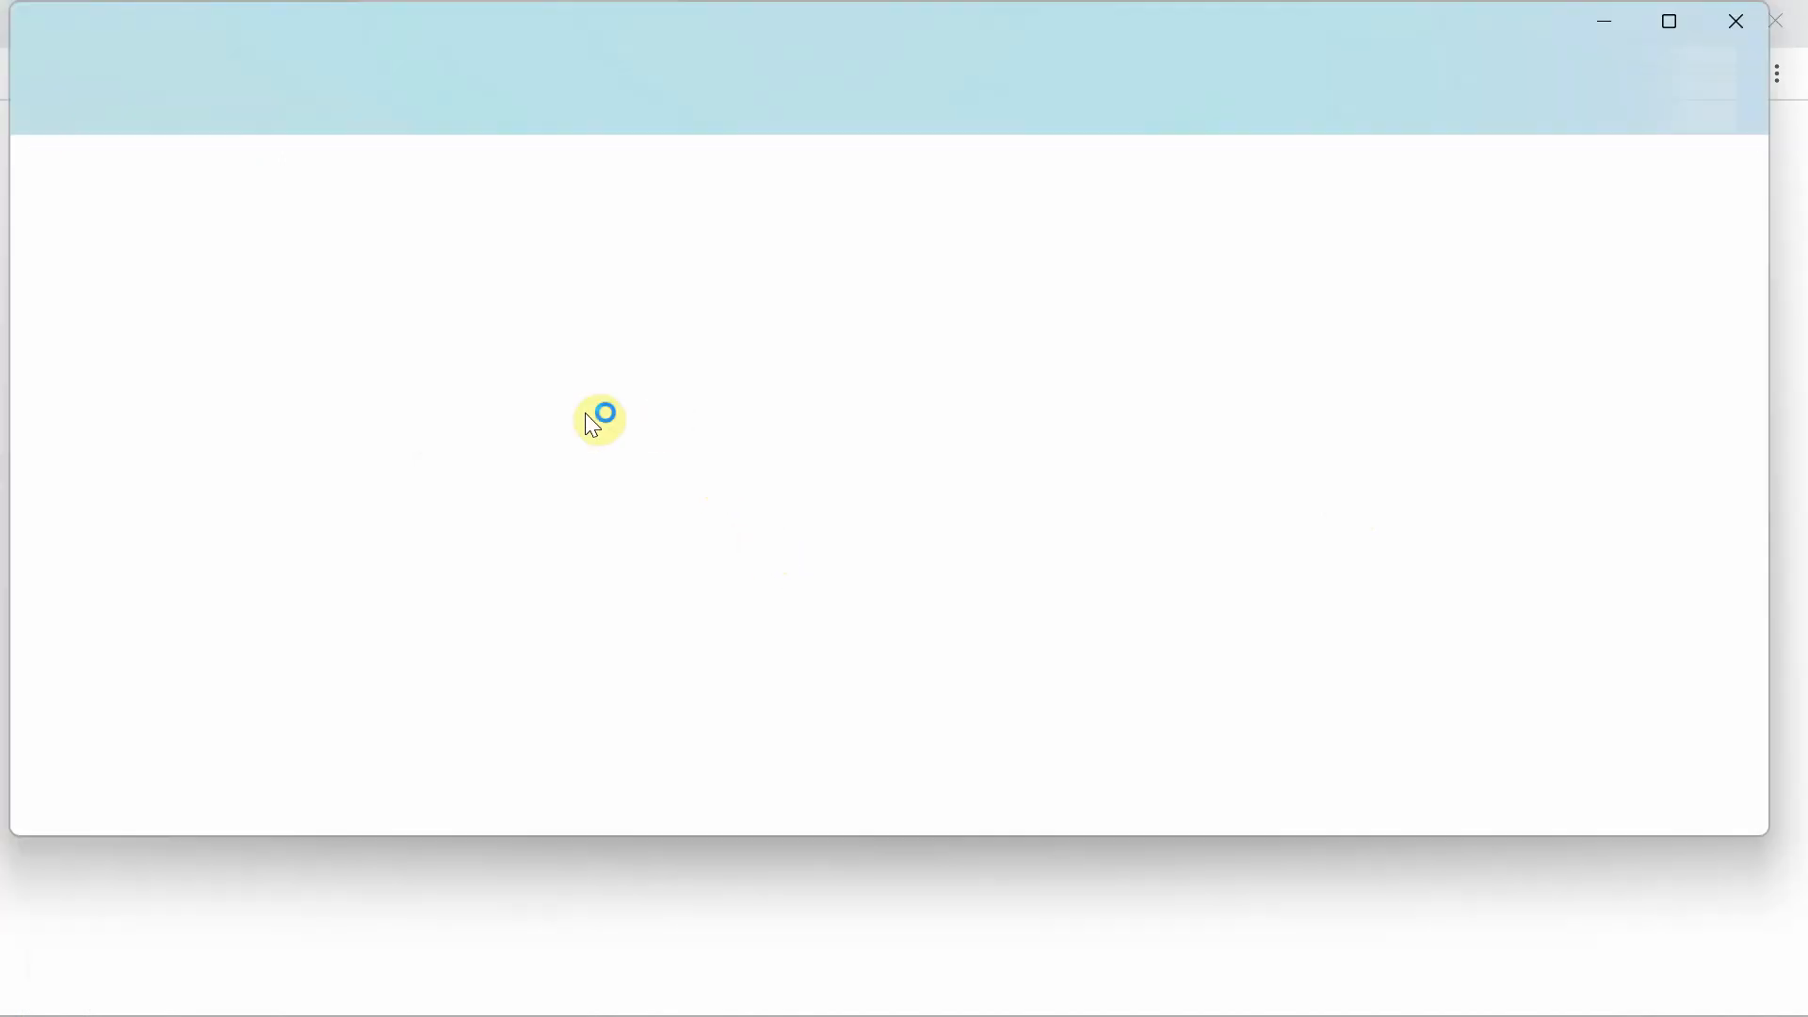
{"action": "right_click", "coordinate": [348, 273]}
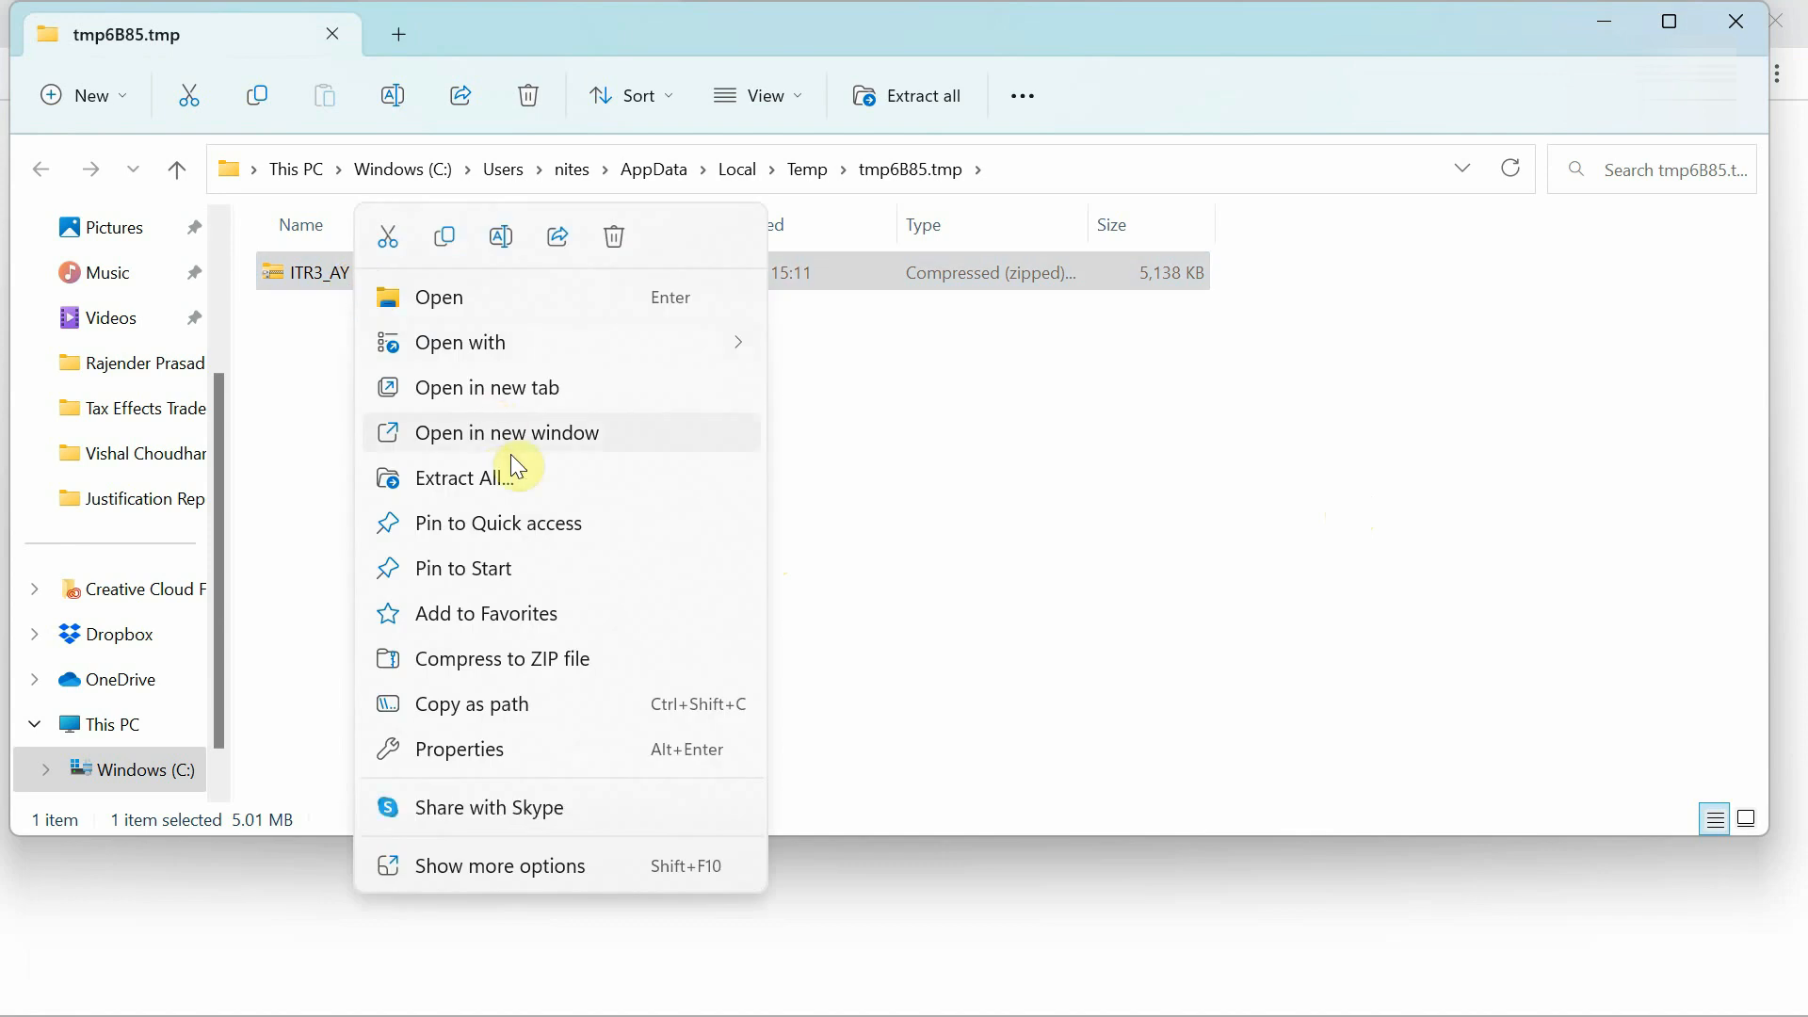
{"action": "left_click", "coordinate": [510, 482]}
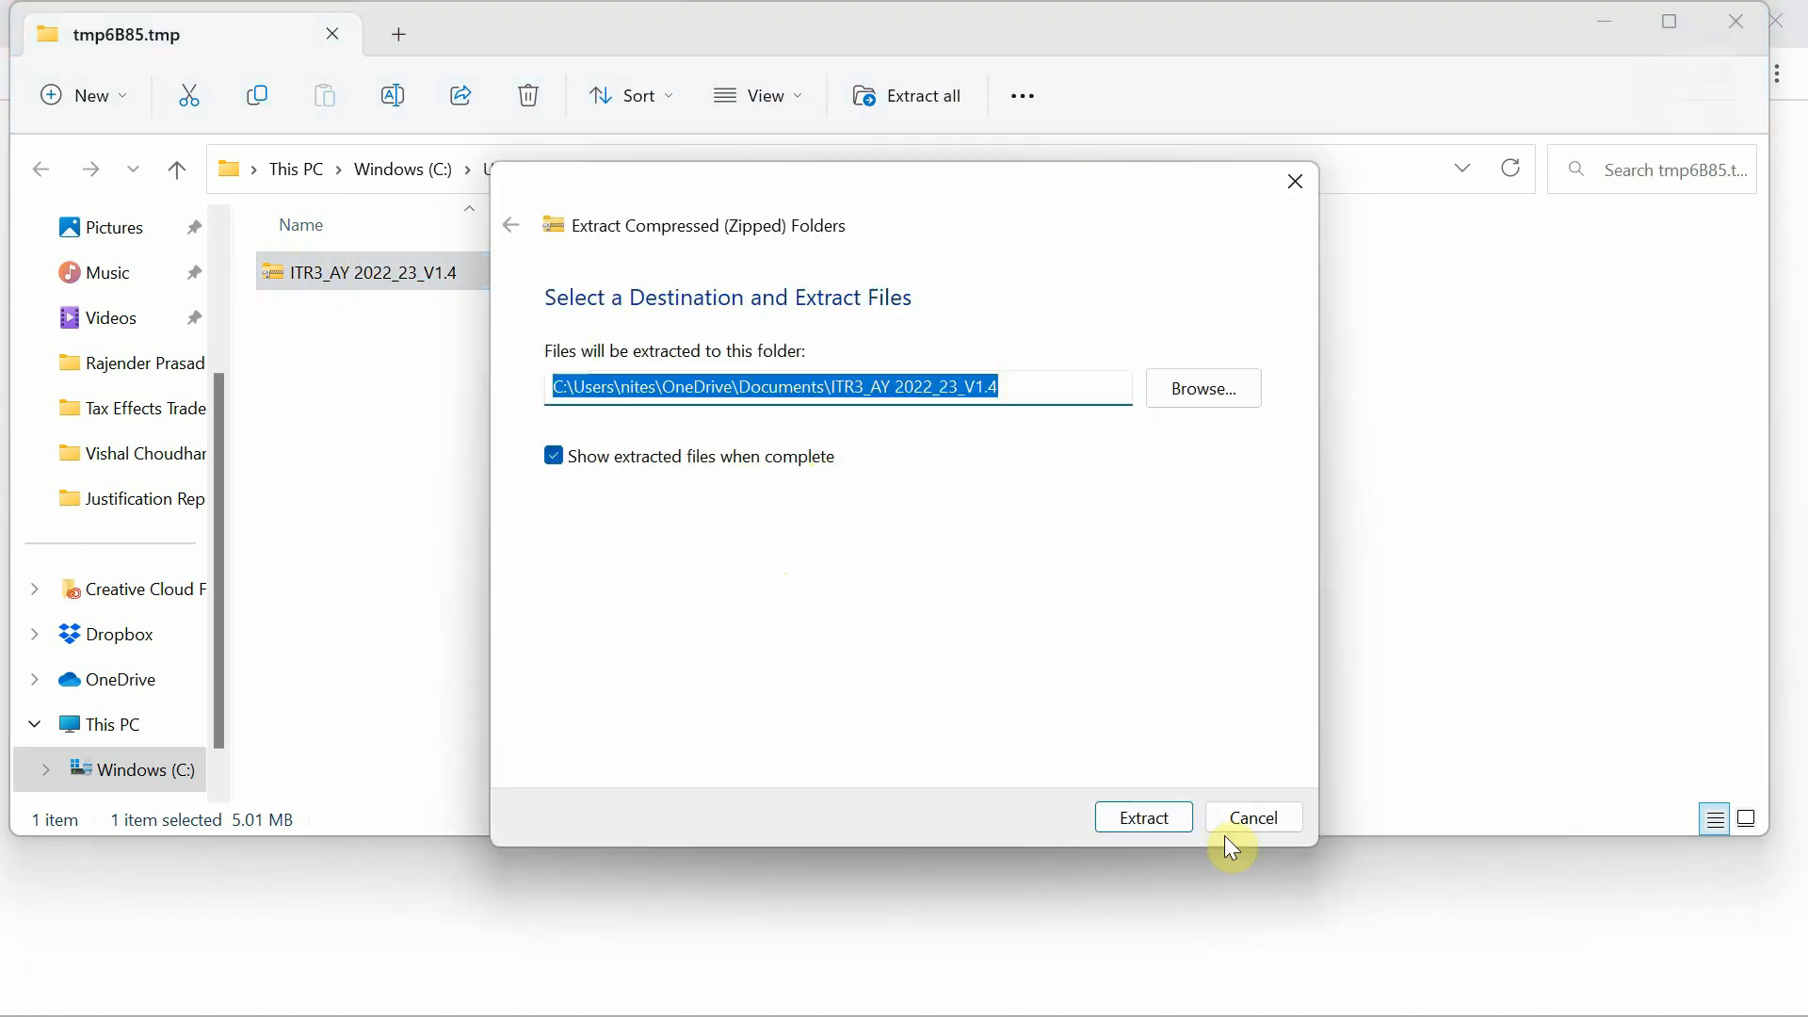
{"action": "left_click", "coordinate": [1151, 817]}
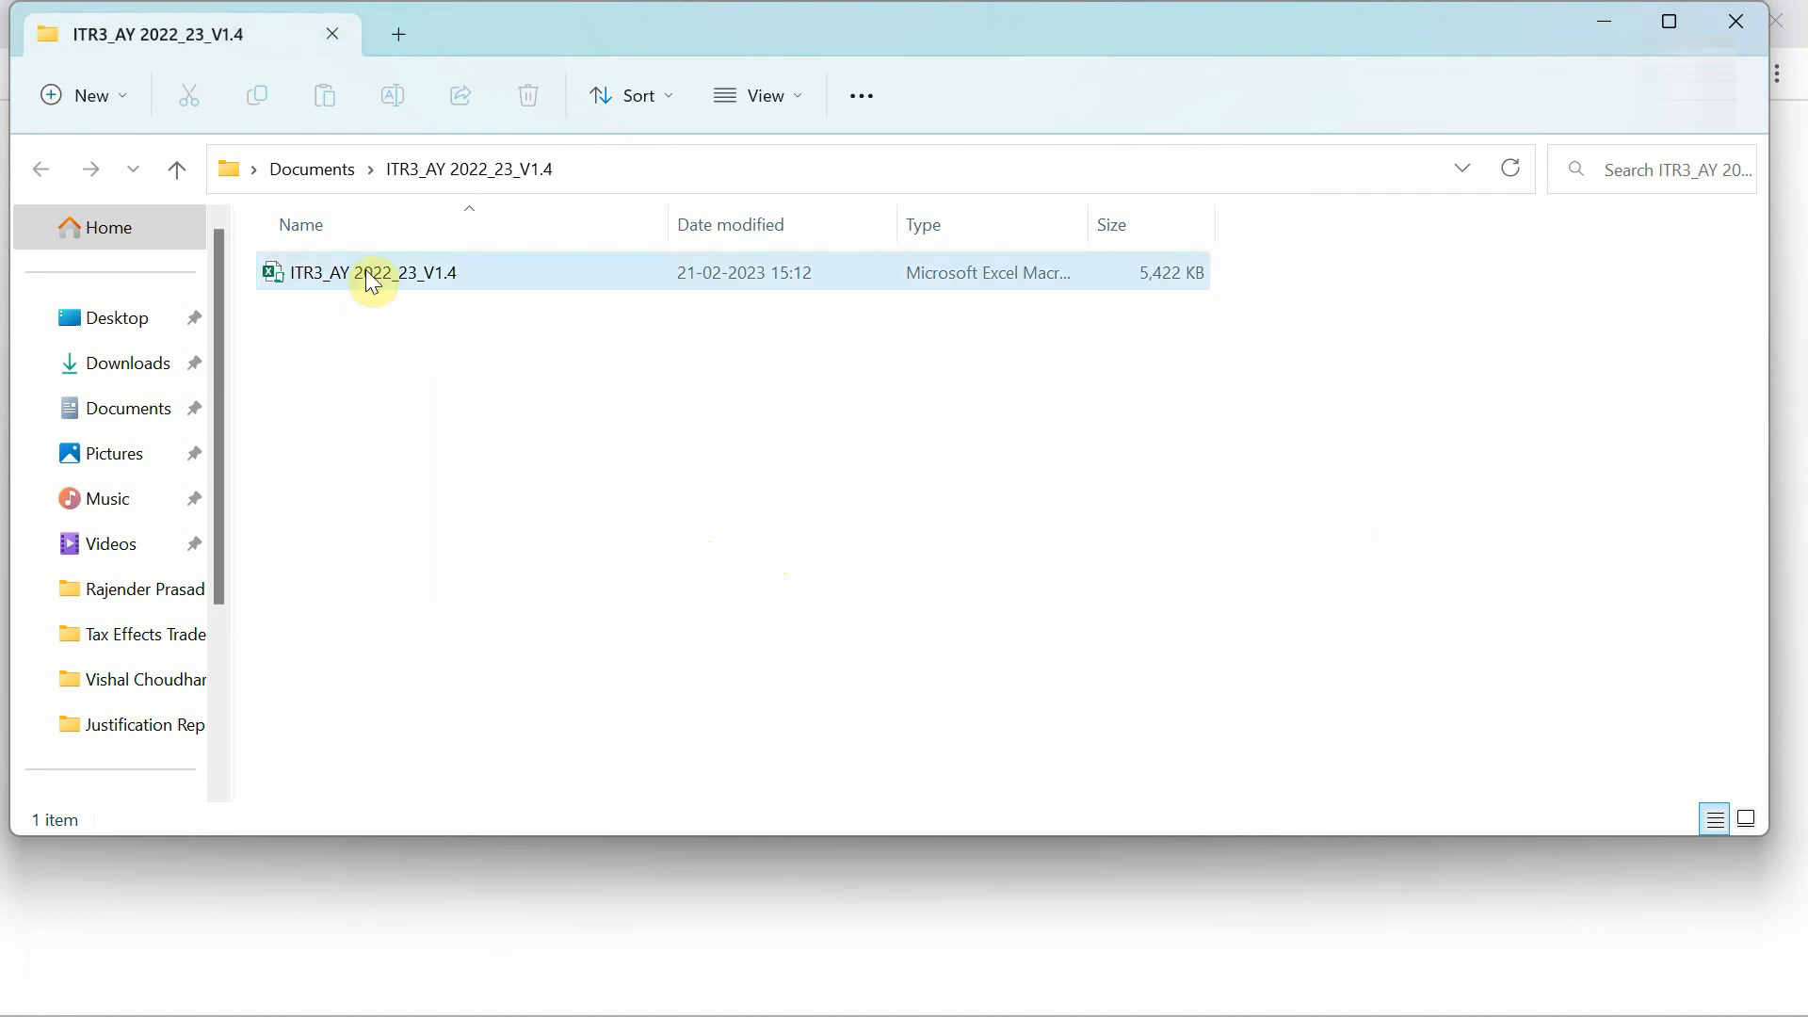
{"action": "left_click", "coordinate": [372, 278]}
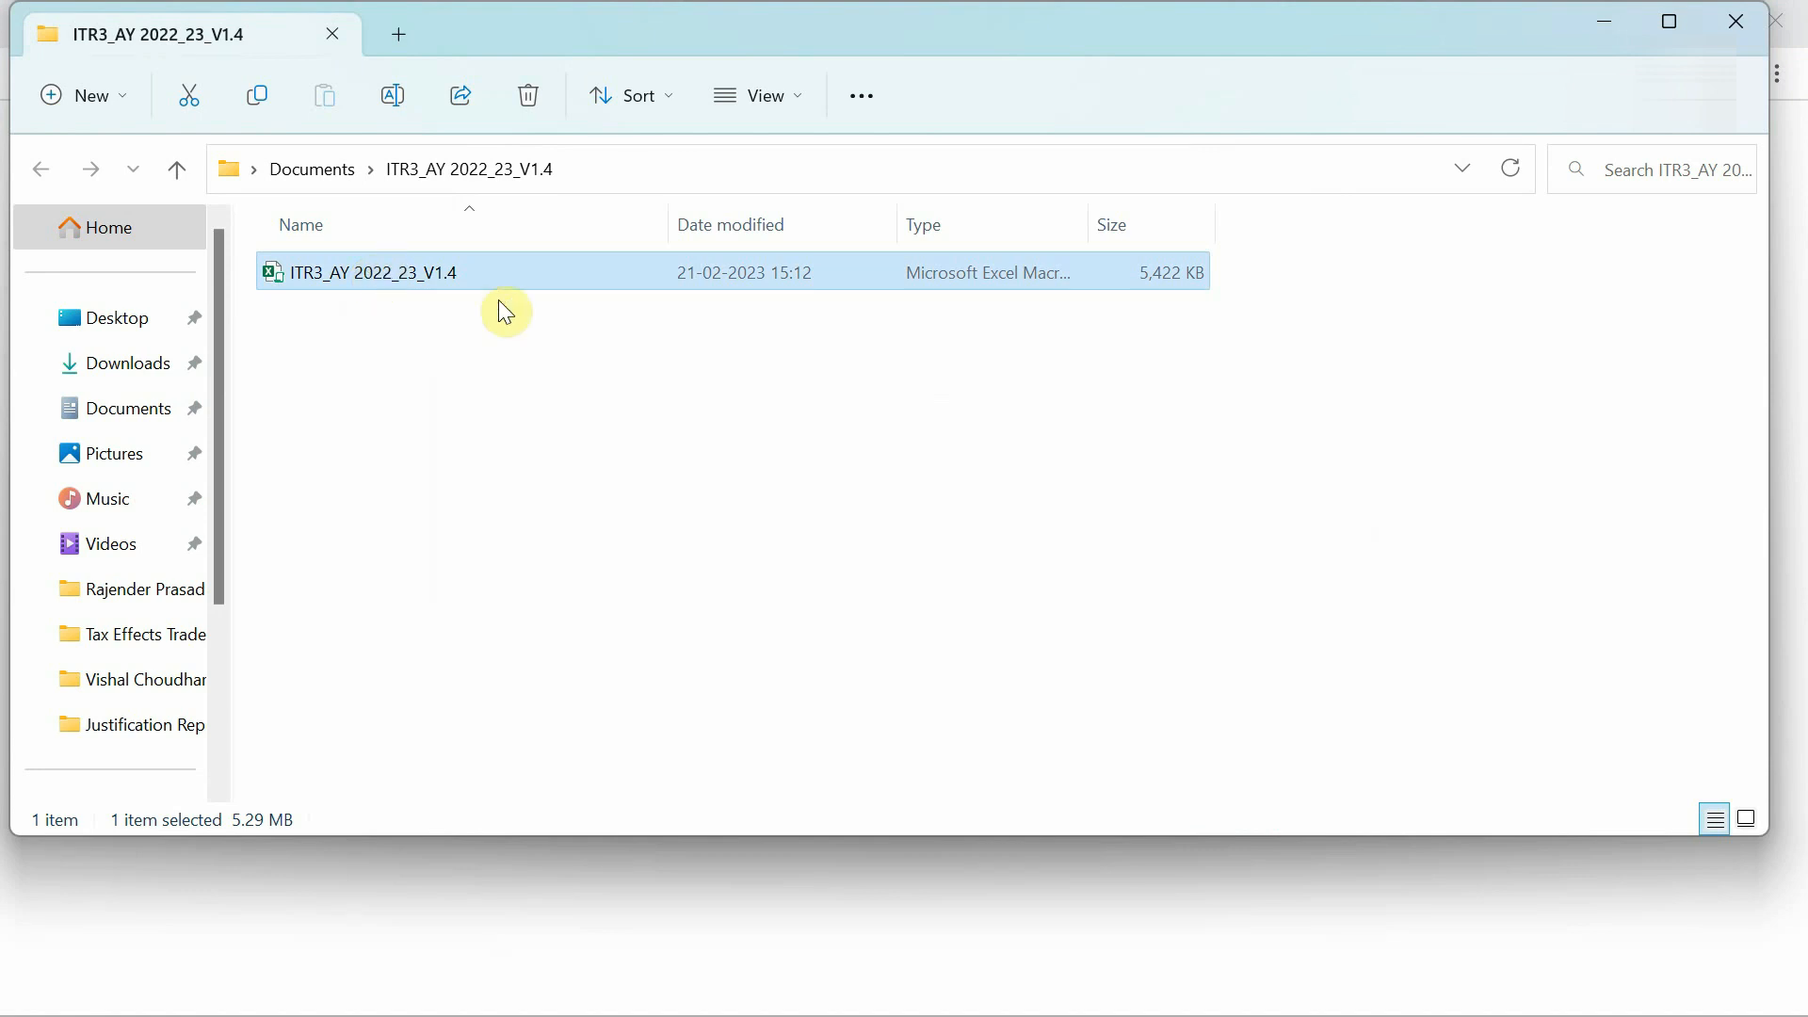
{"action": "left_click", "coordinate": [578, 354]}
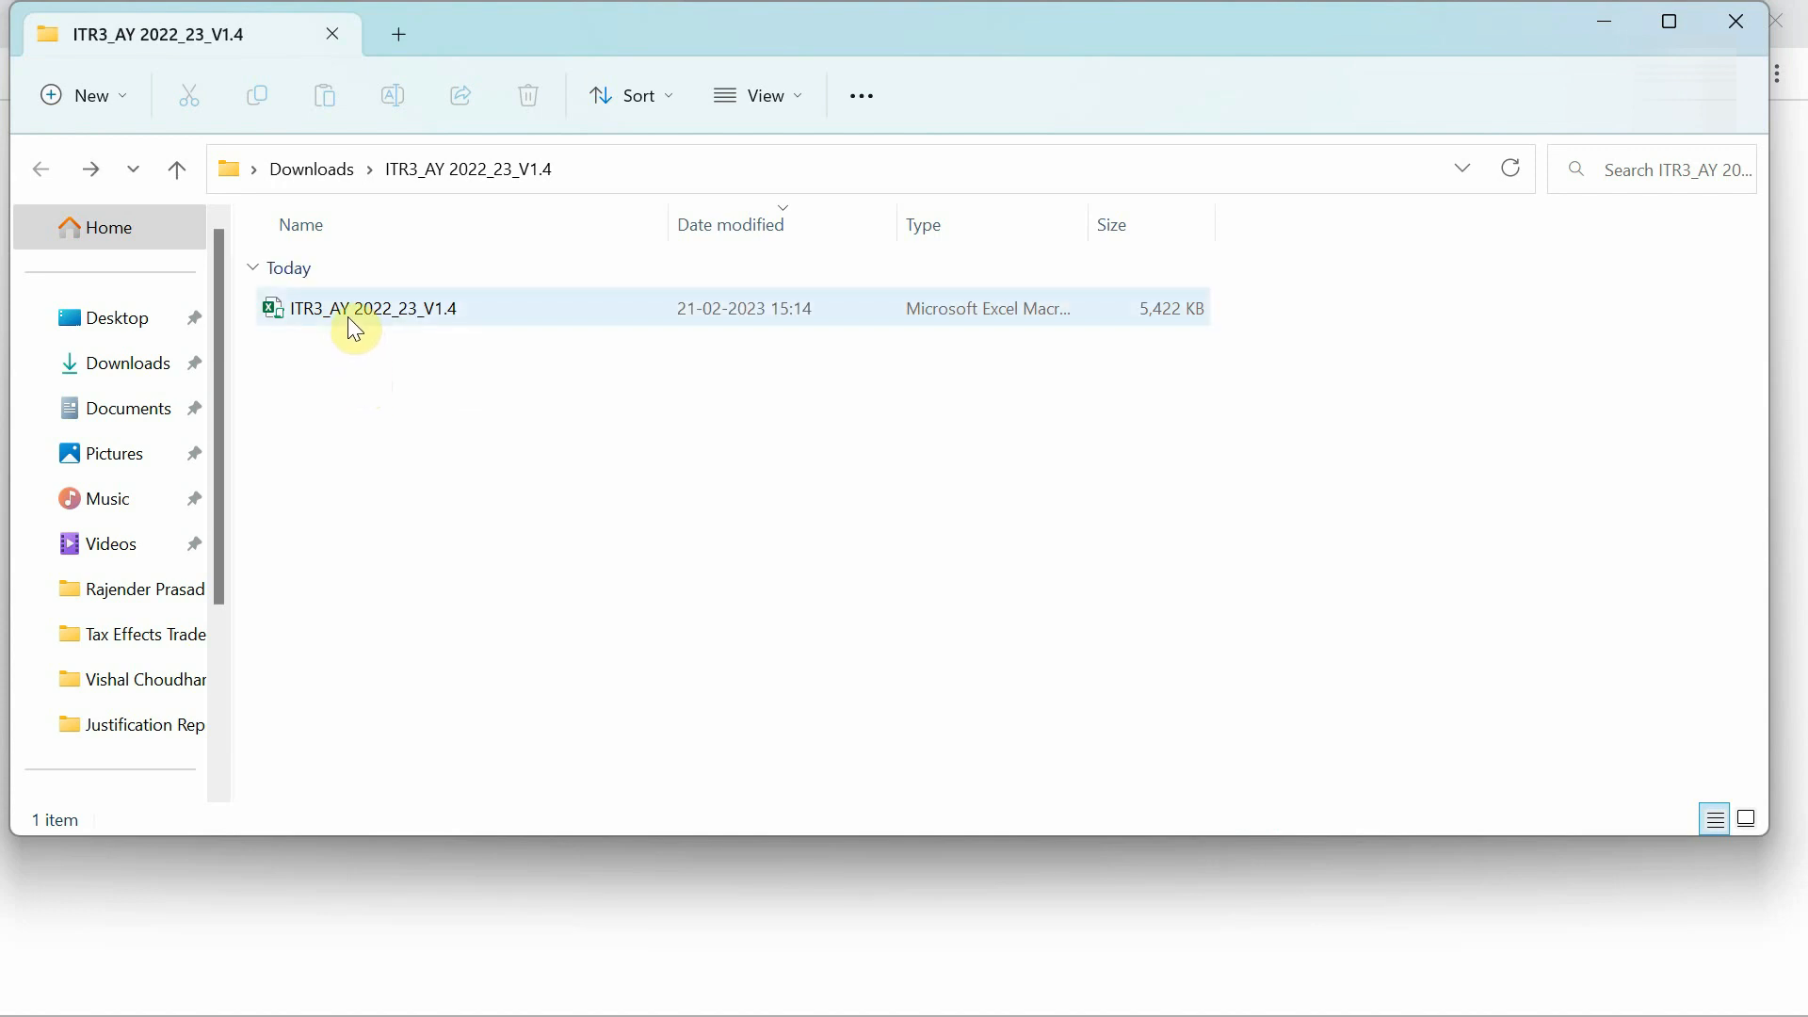
Select the workbook inside the ITR3_AY 2022_23_V1.4 folder in Downloads.
{"action": "double_click", "coordinate": [351, 322]}
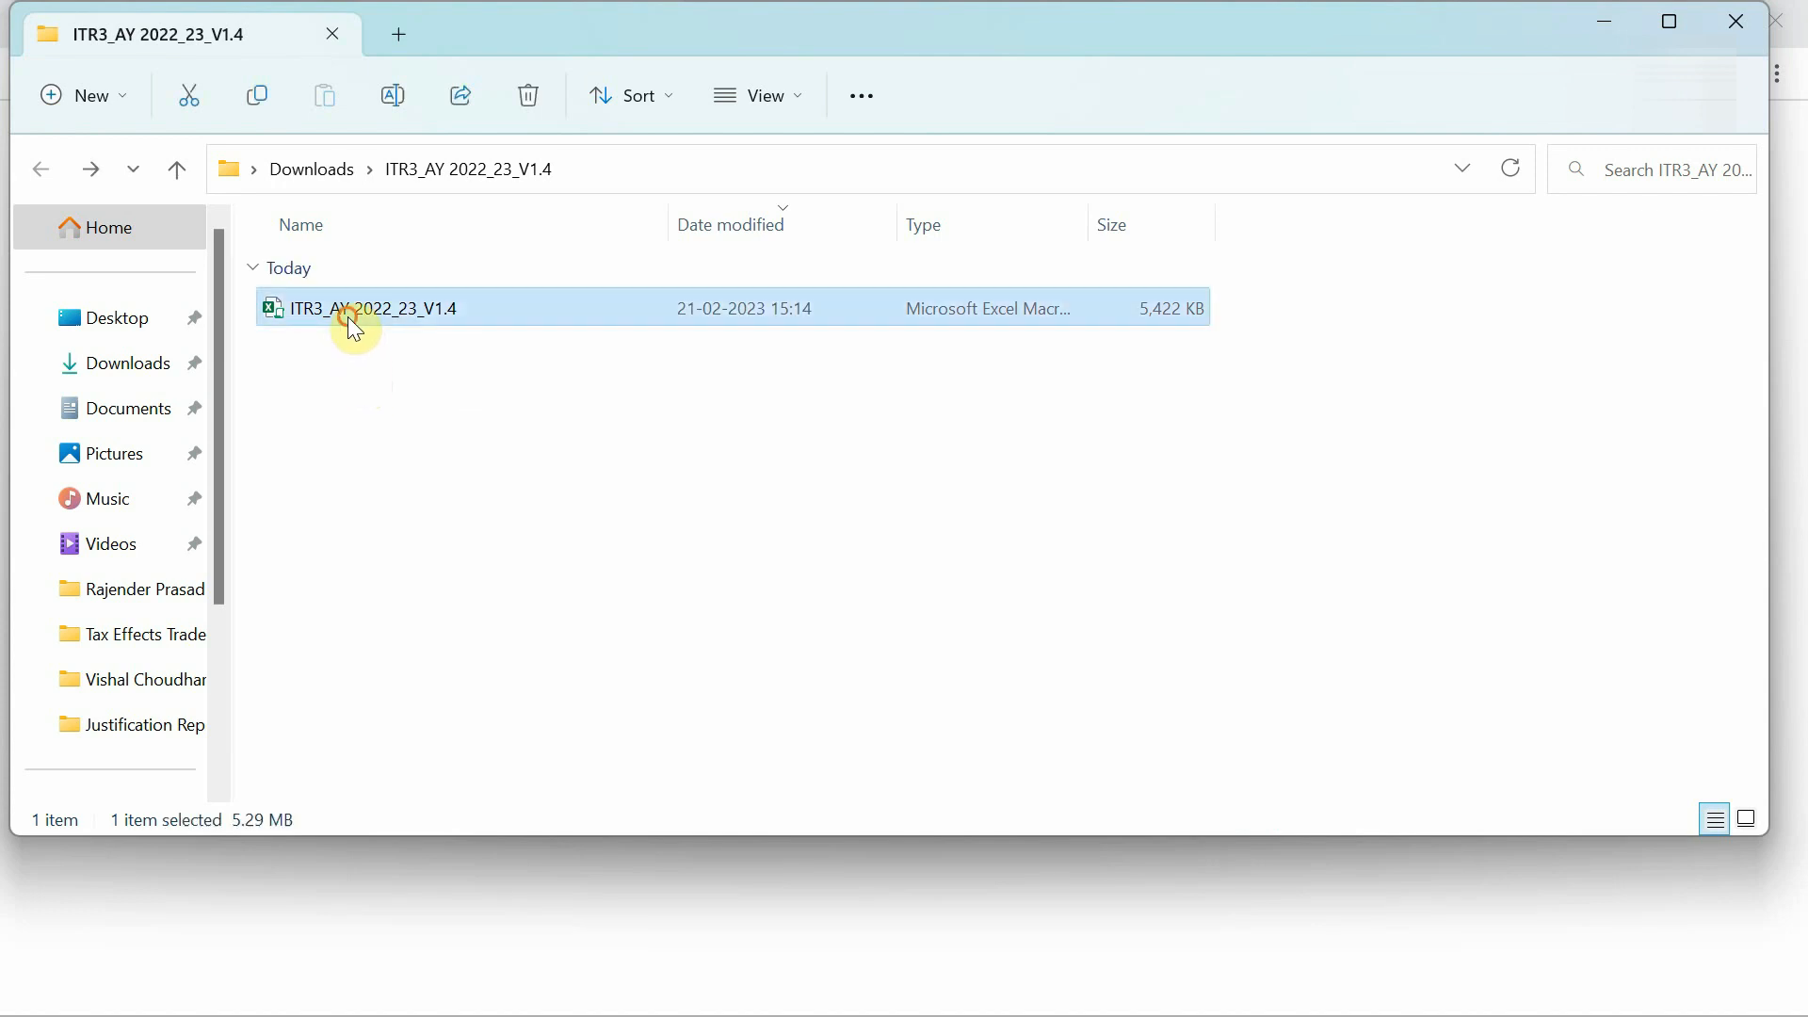
{"action": "key", "text": "alt+Up"}
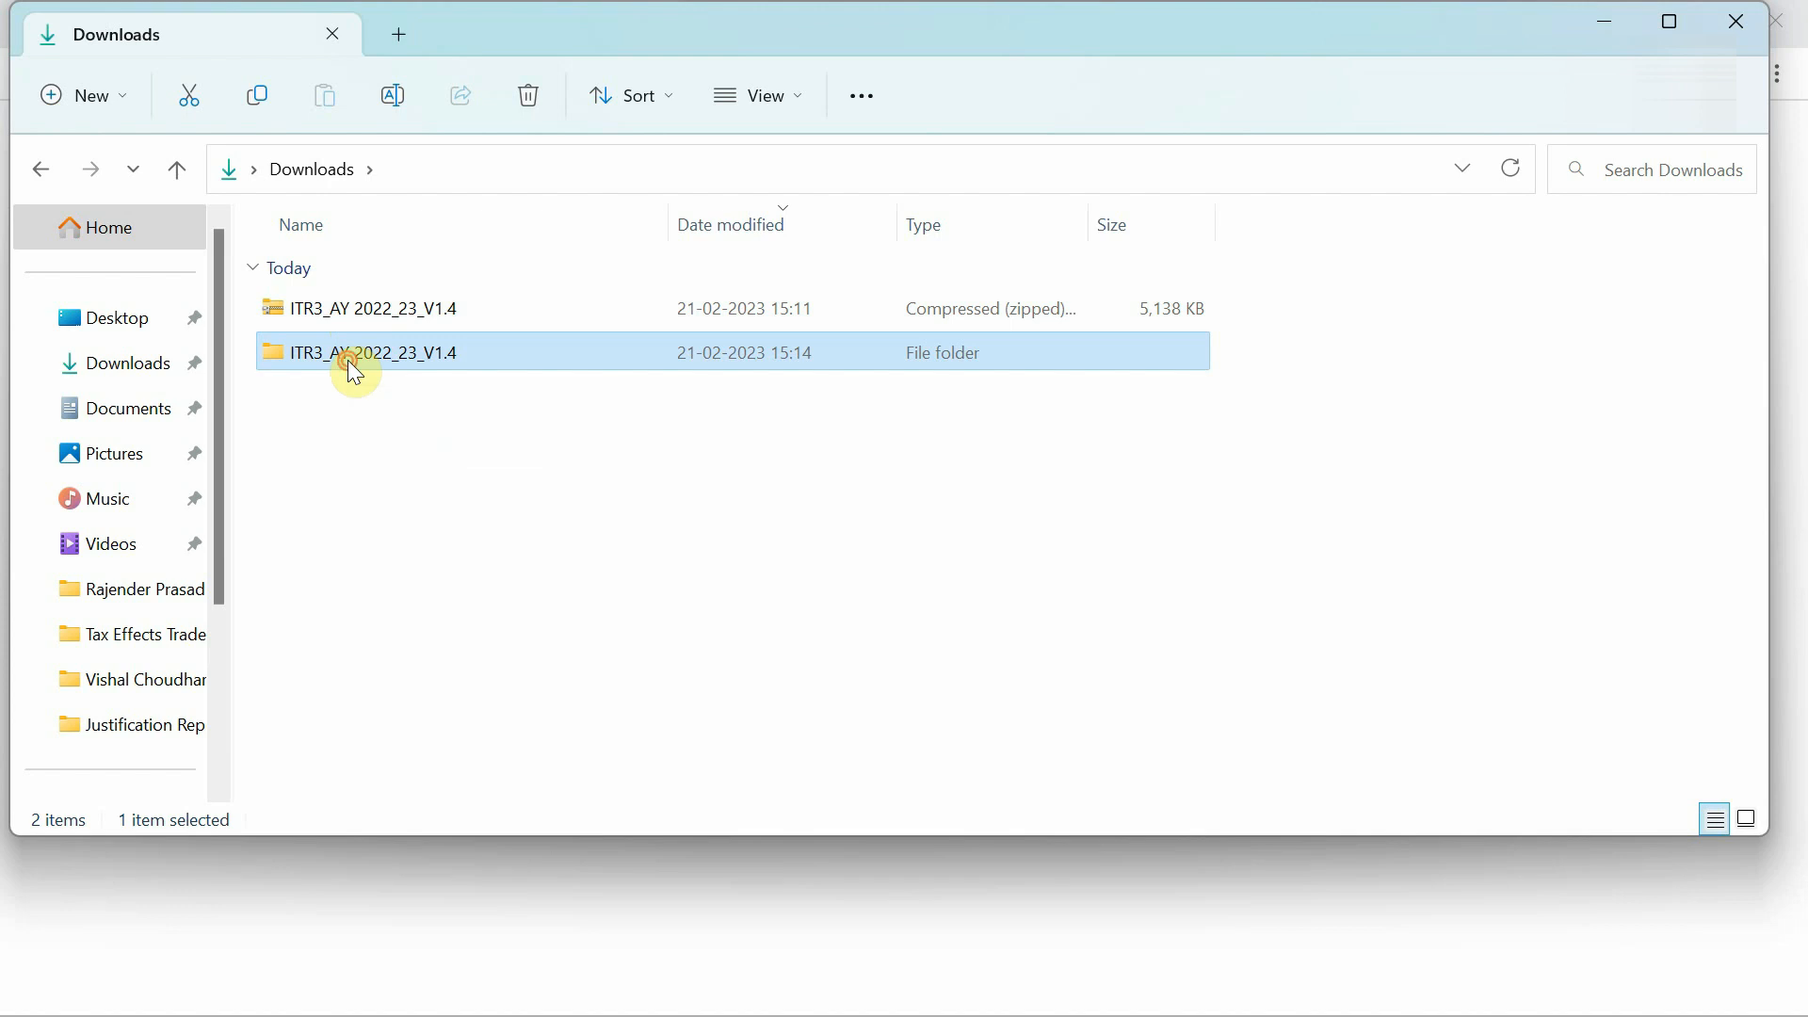
{"action": "double_click", "coordinate": [349, 362]}
{"action": "left_click", "coordinate": [335, 313]}
Tick Unblock in the workbook's Properties and confirm with OK.
{"action": "right_click", "coordinate": [336, 313]}
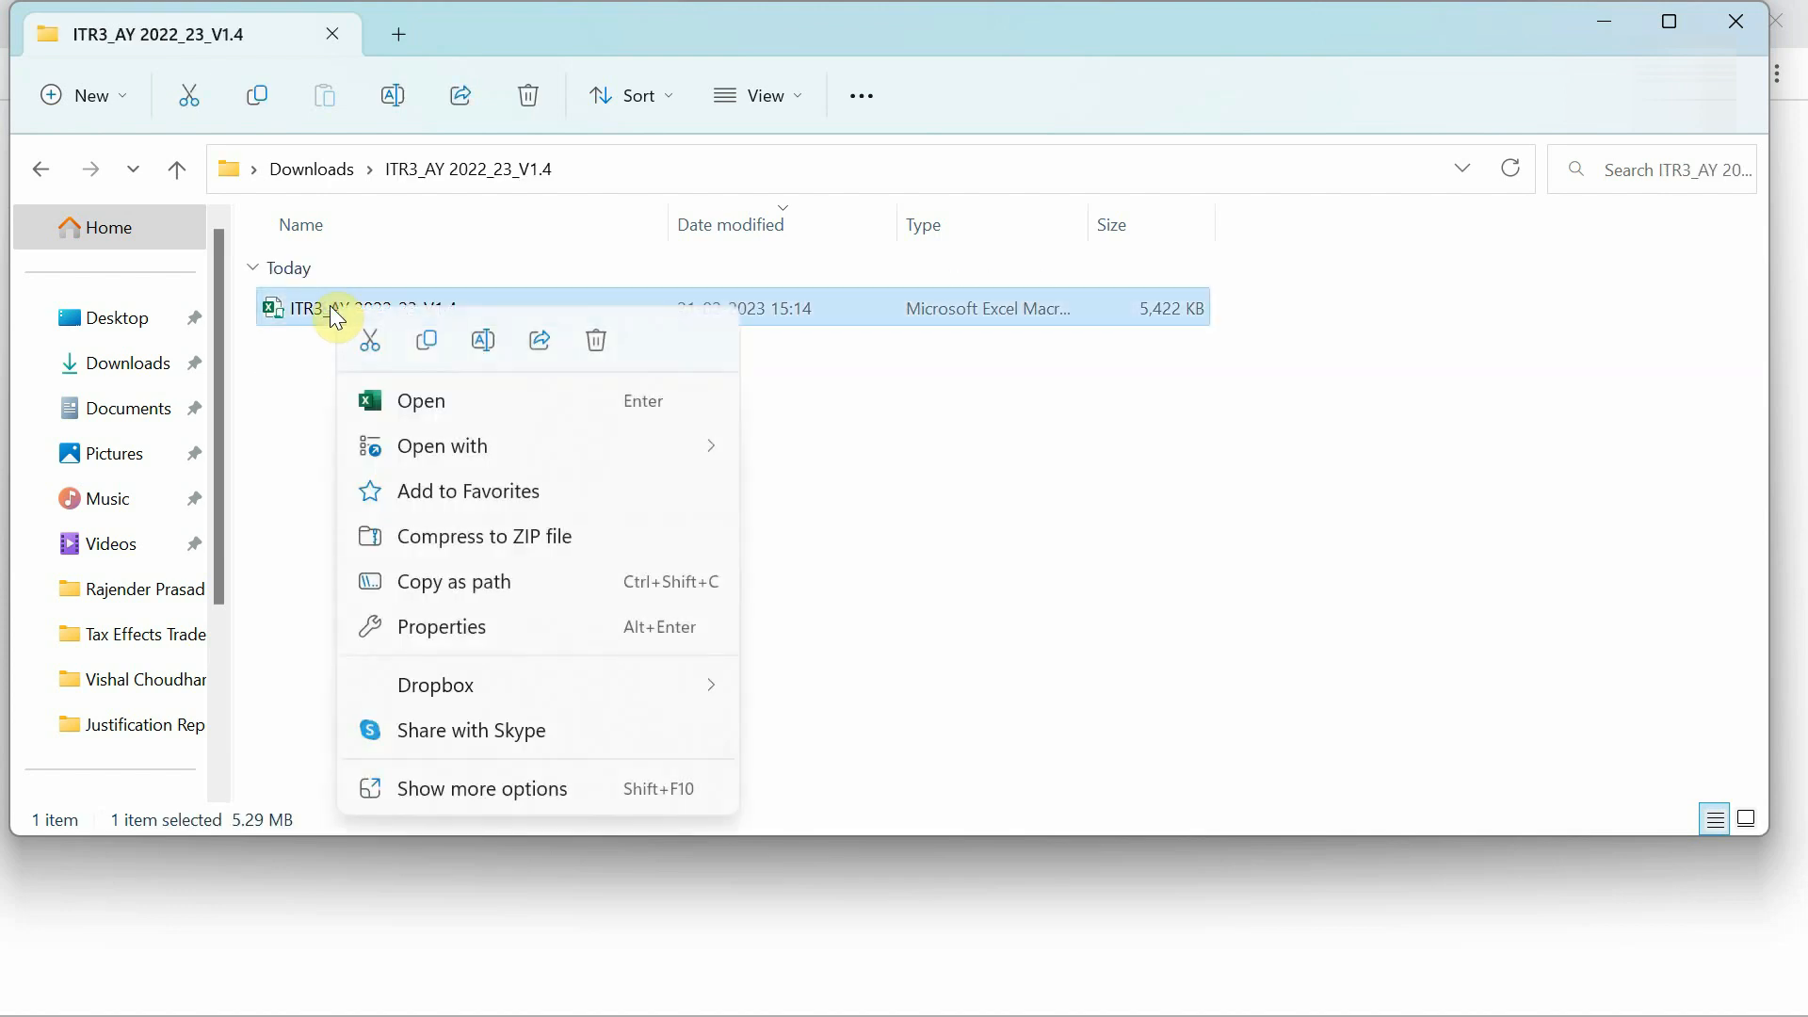
{"action": "left_click", "coordinate": [462, 791]}
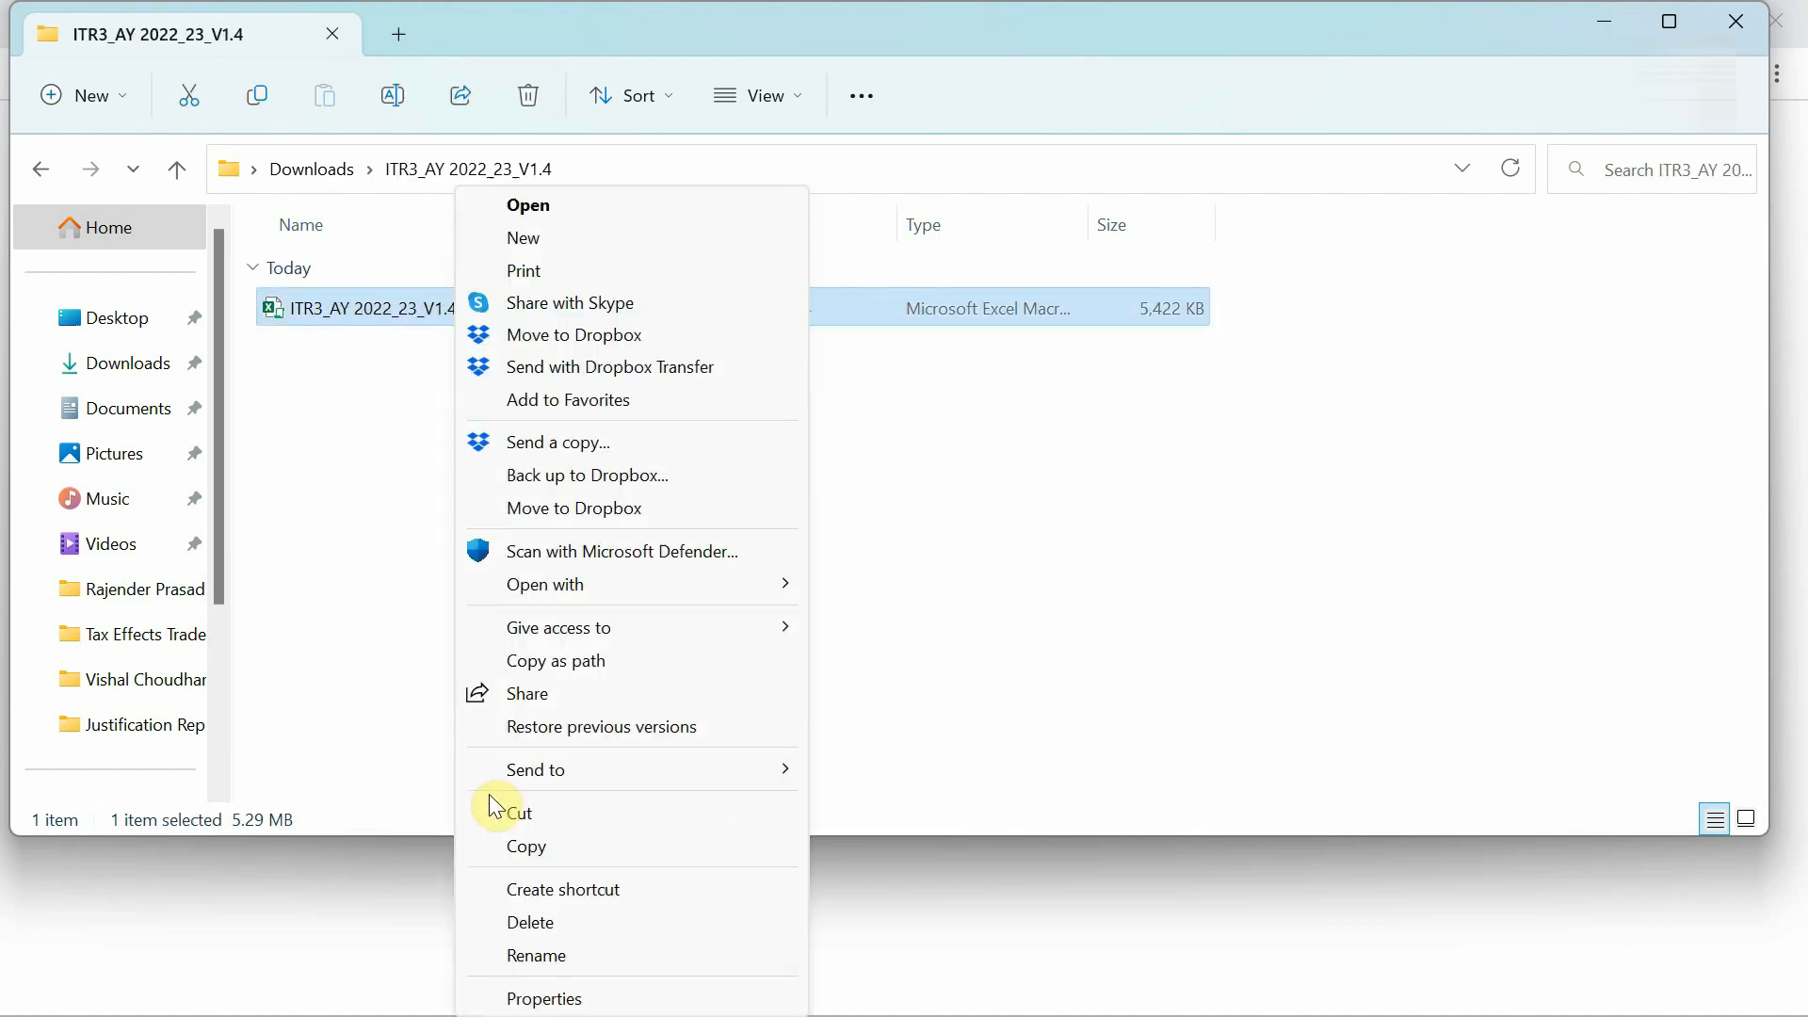
{"action": "left_click", "coordinate": [546, 1006]}
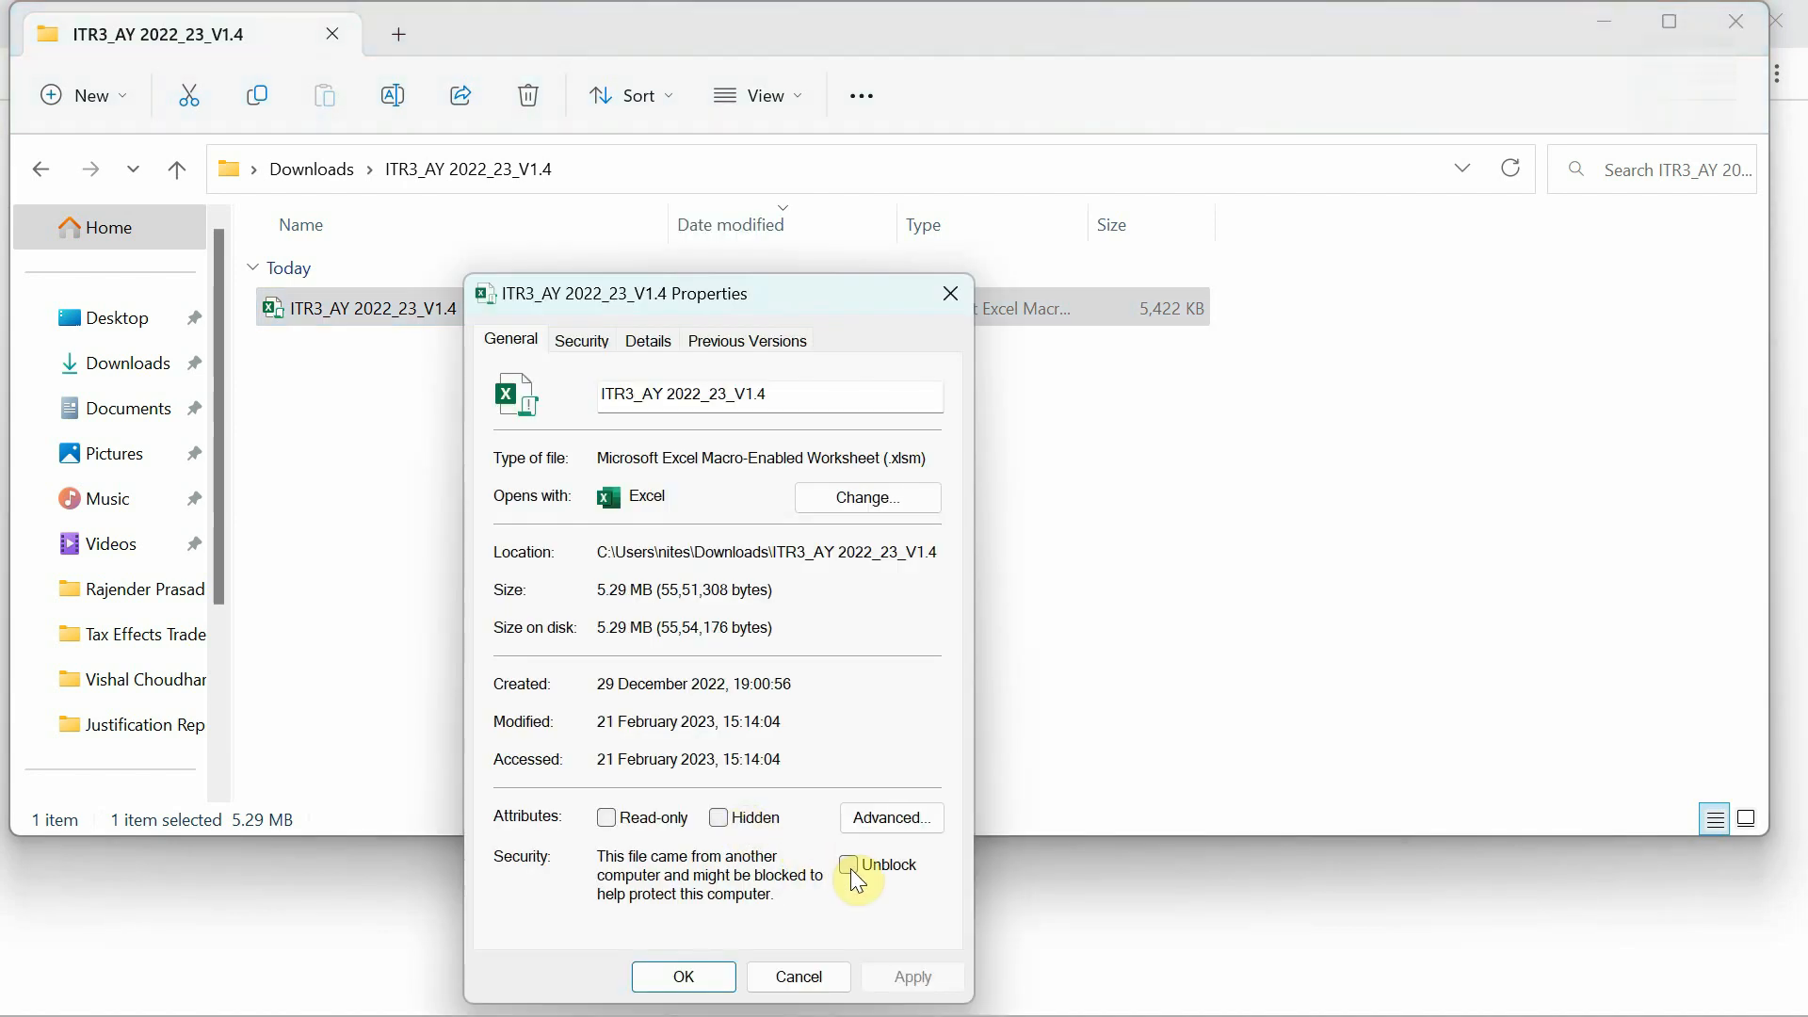
{"action": "left_click", "coordinate": [850, 866]}
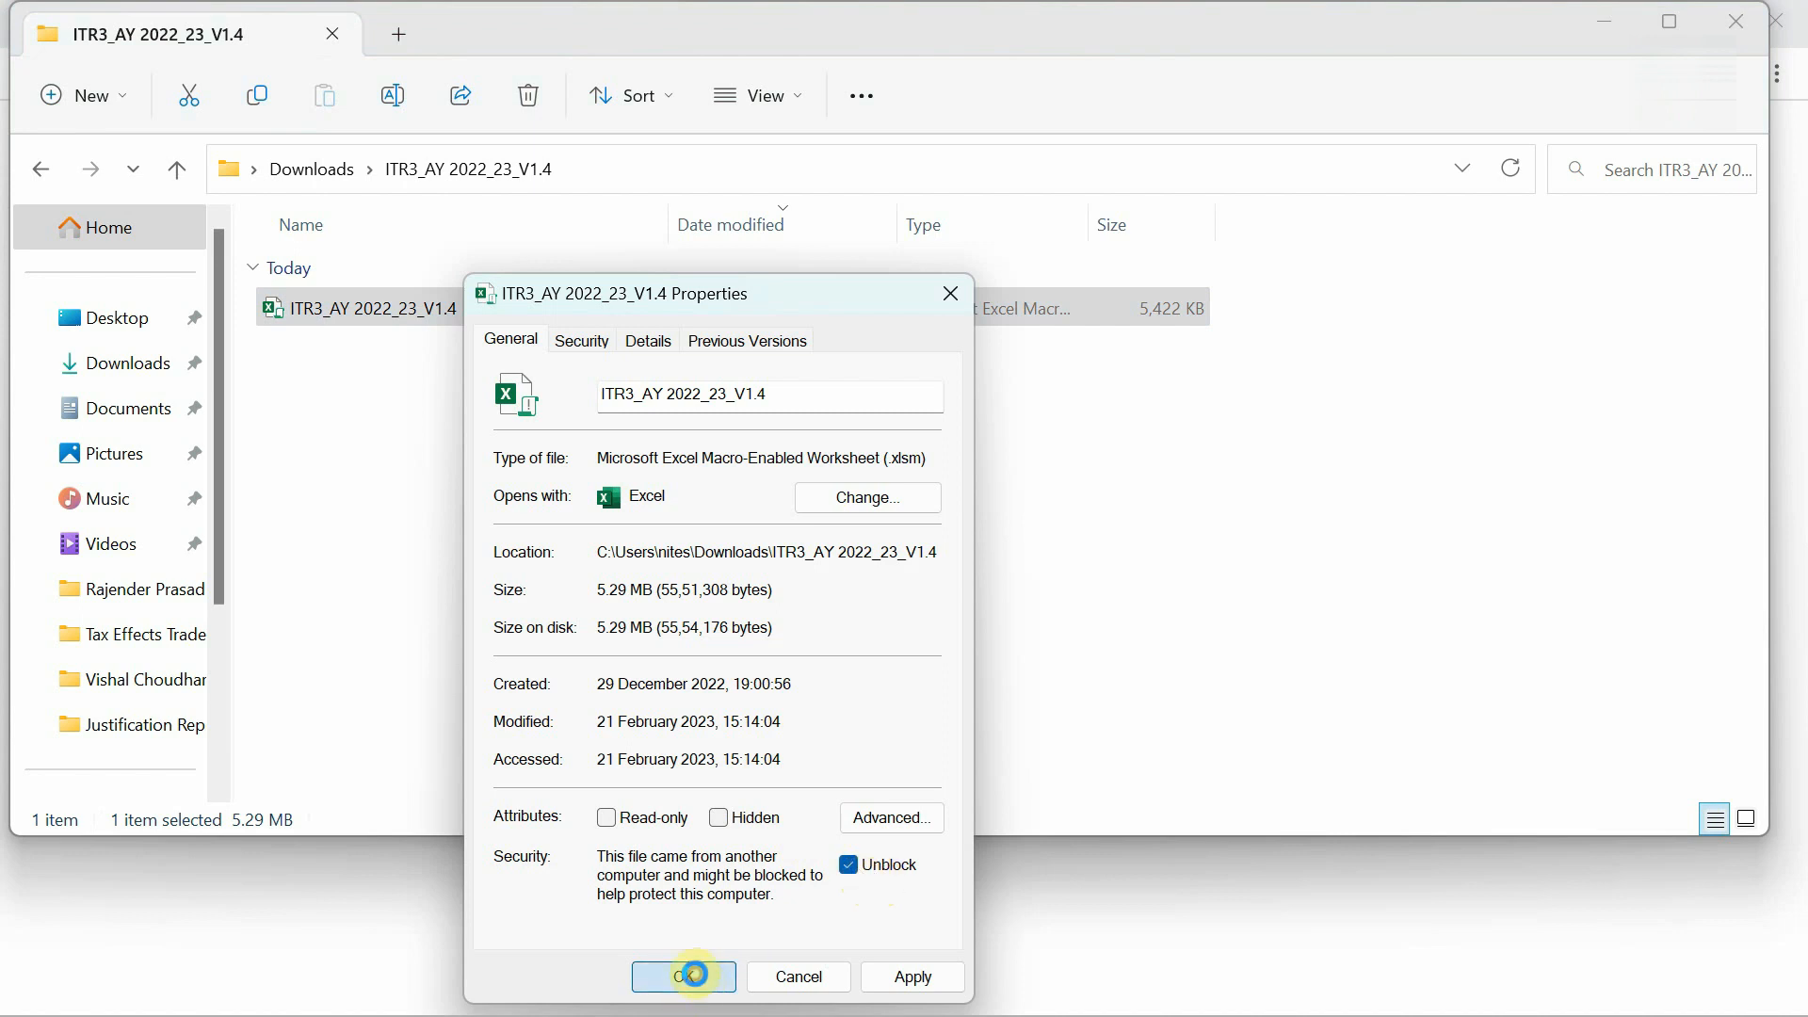
{"action": "left_click", "coordinate": [697, 979]}
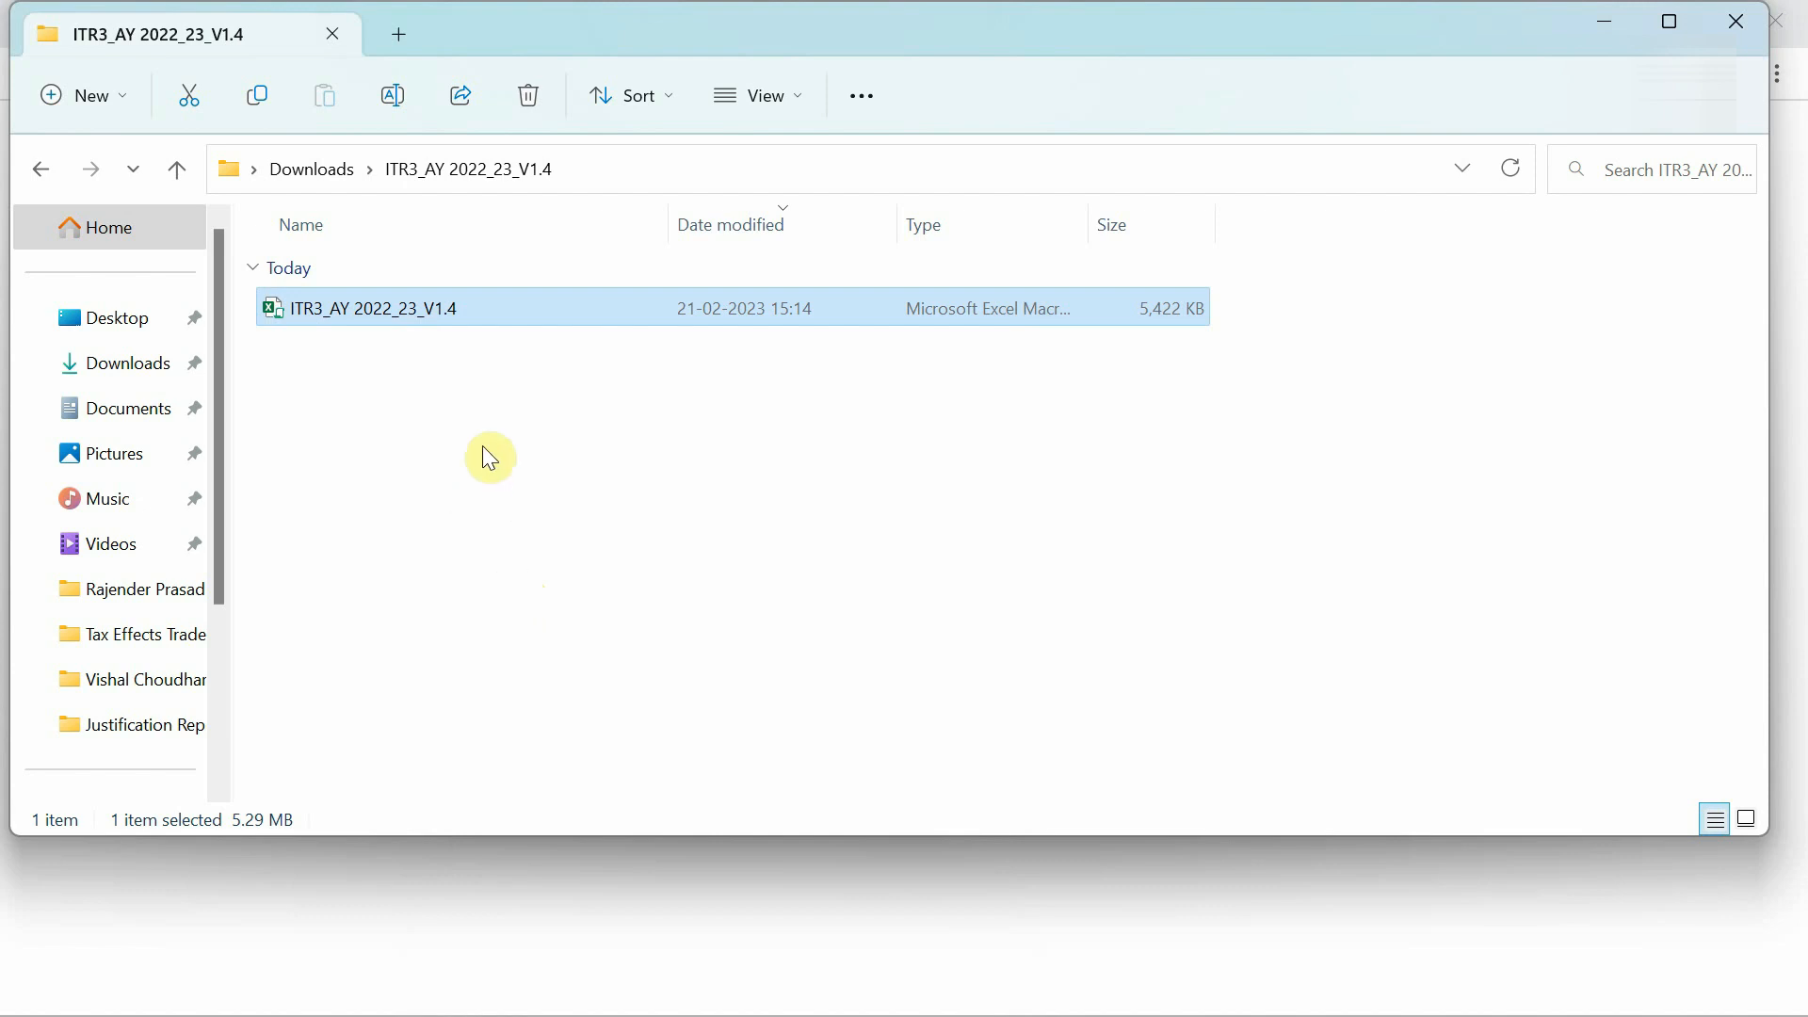
Open the ITR3_AY 2022_23_V1.4 workbook in Excel.
{"action": "double_click", "coordinate": [354, 311]}
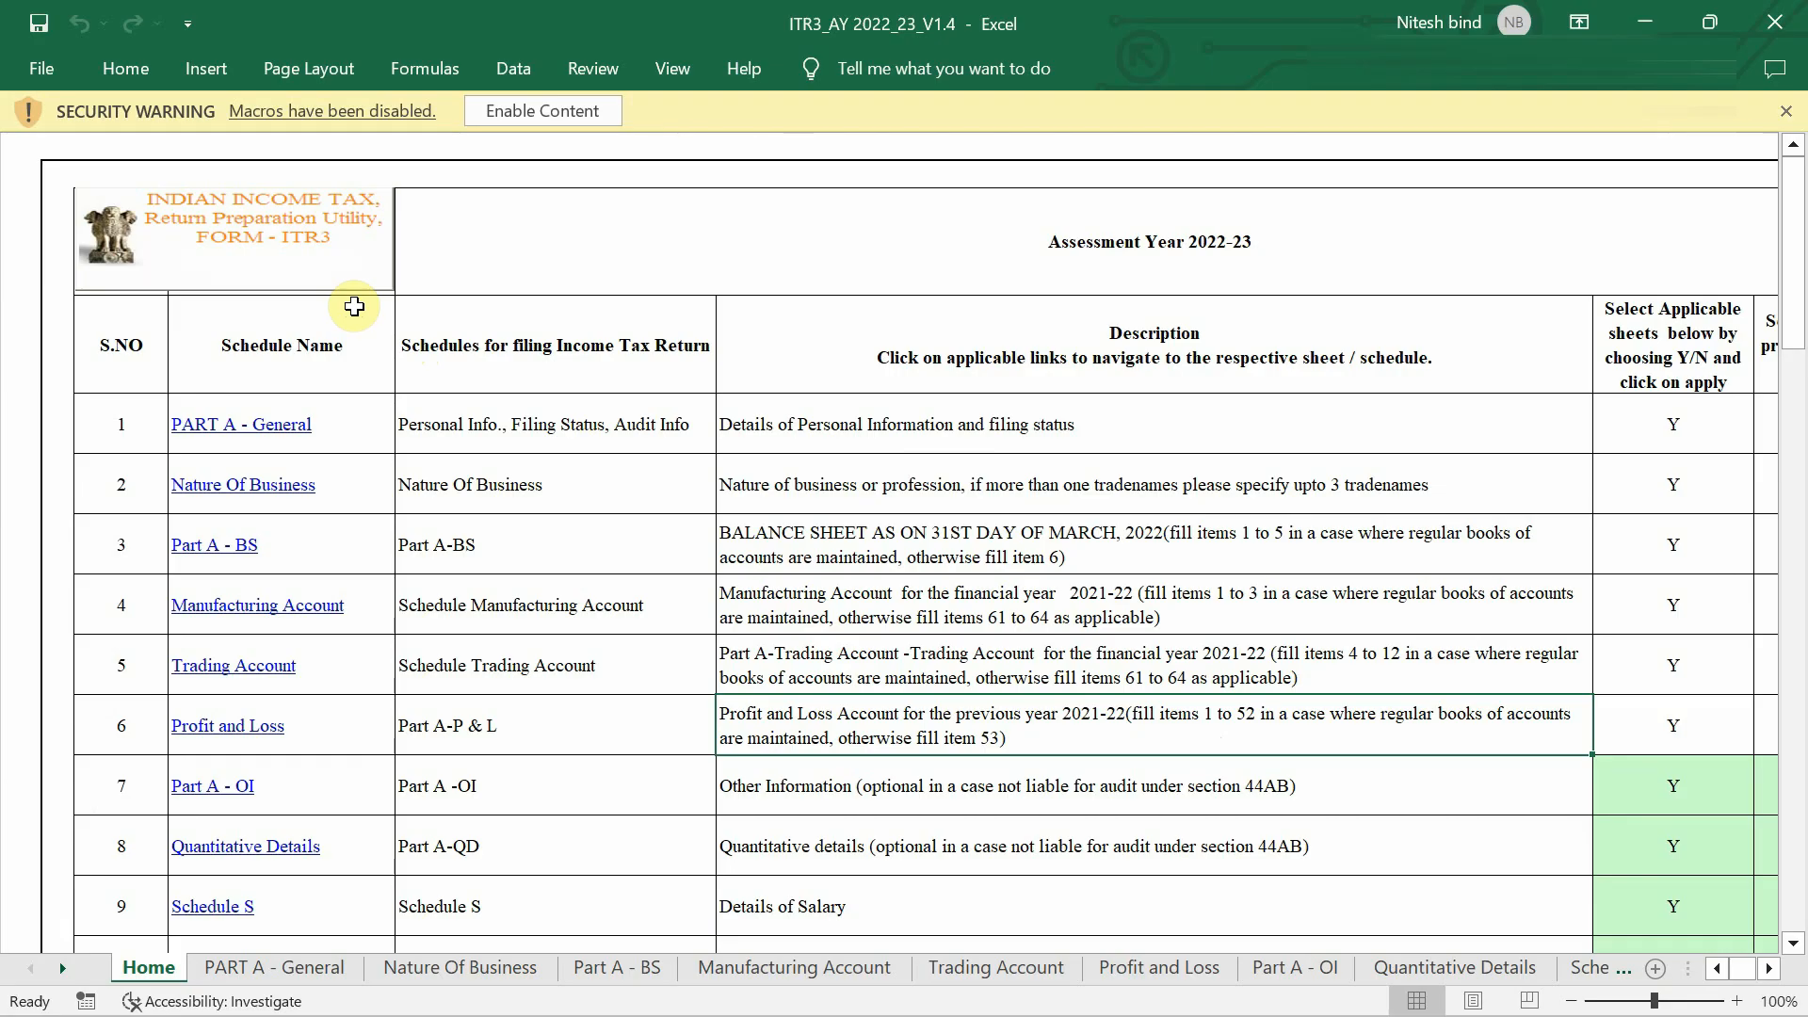
Enable the workbook's macros and dismiss the Assessment Year 2022-2023 notice.
{"action": "left_click", "coordinate": [550, 110]}
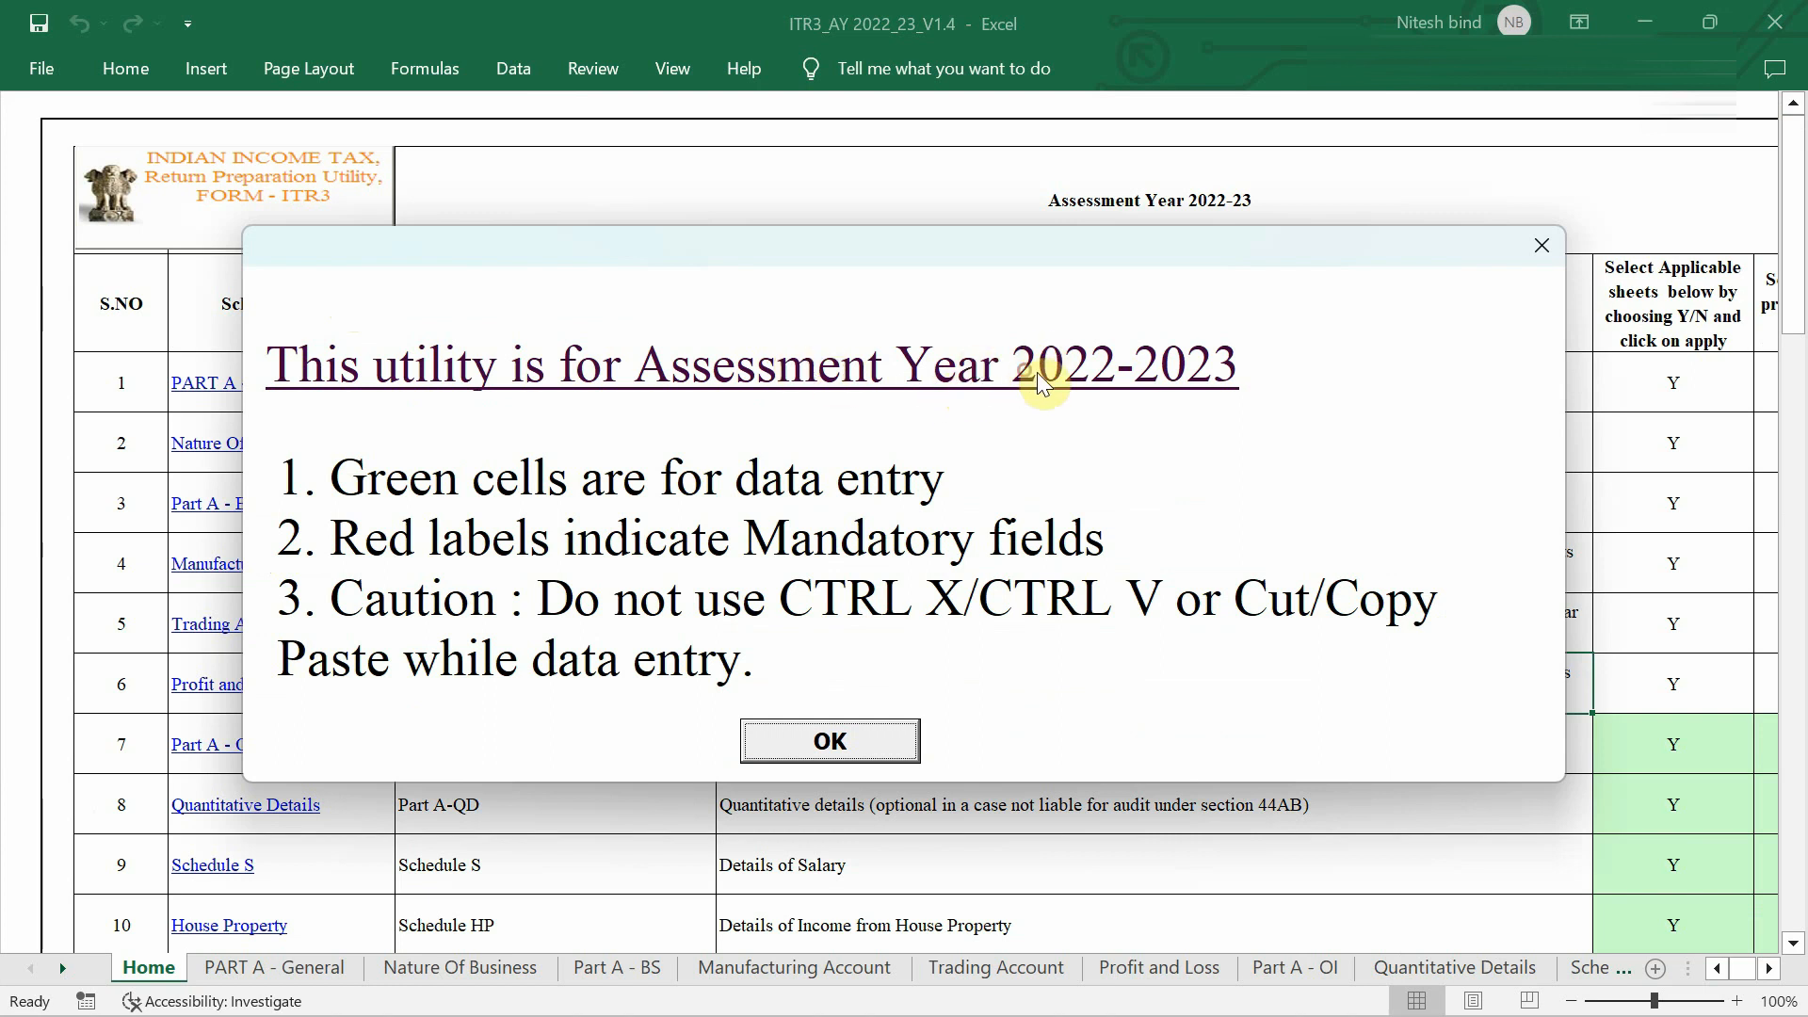
{"action": "left_click", "coordinate": [828, 741]}
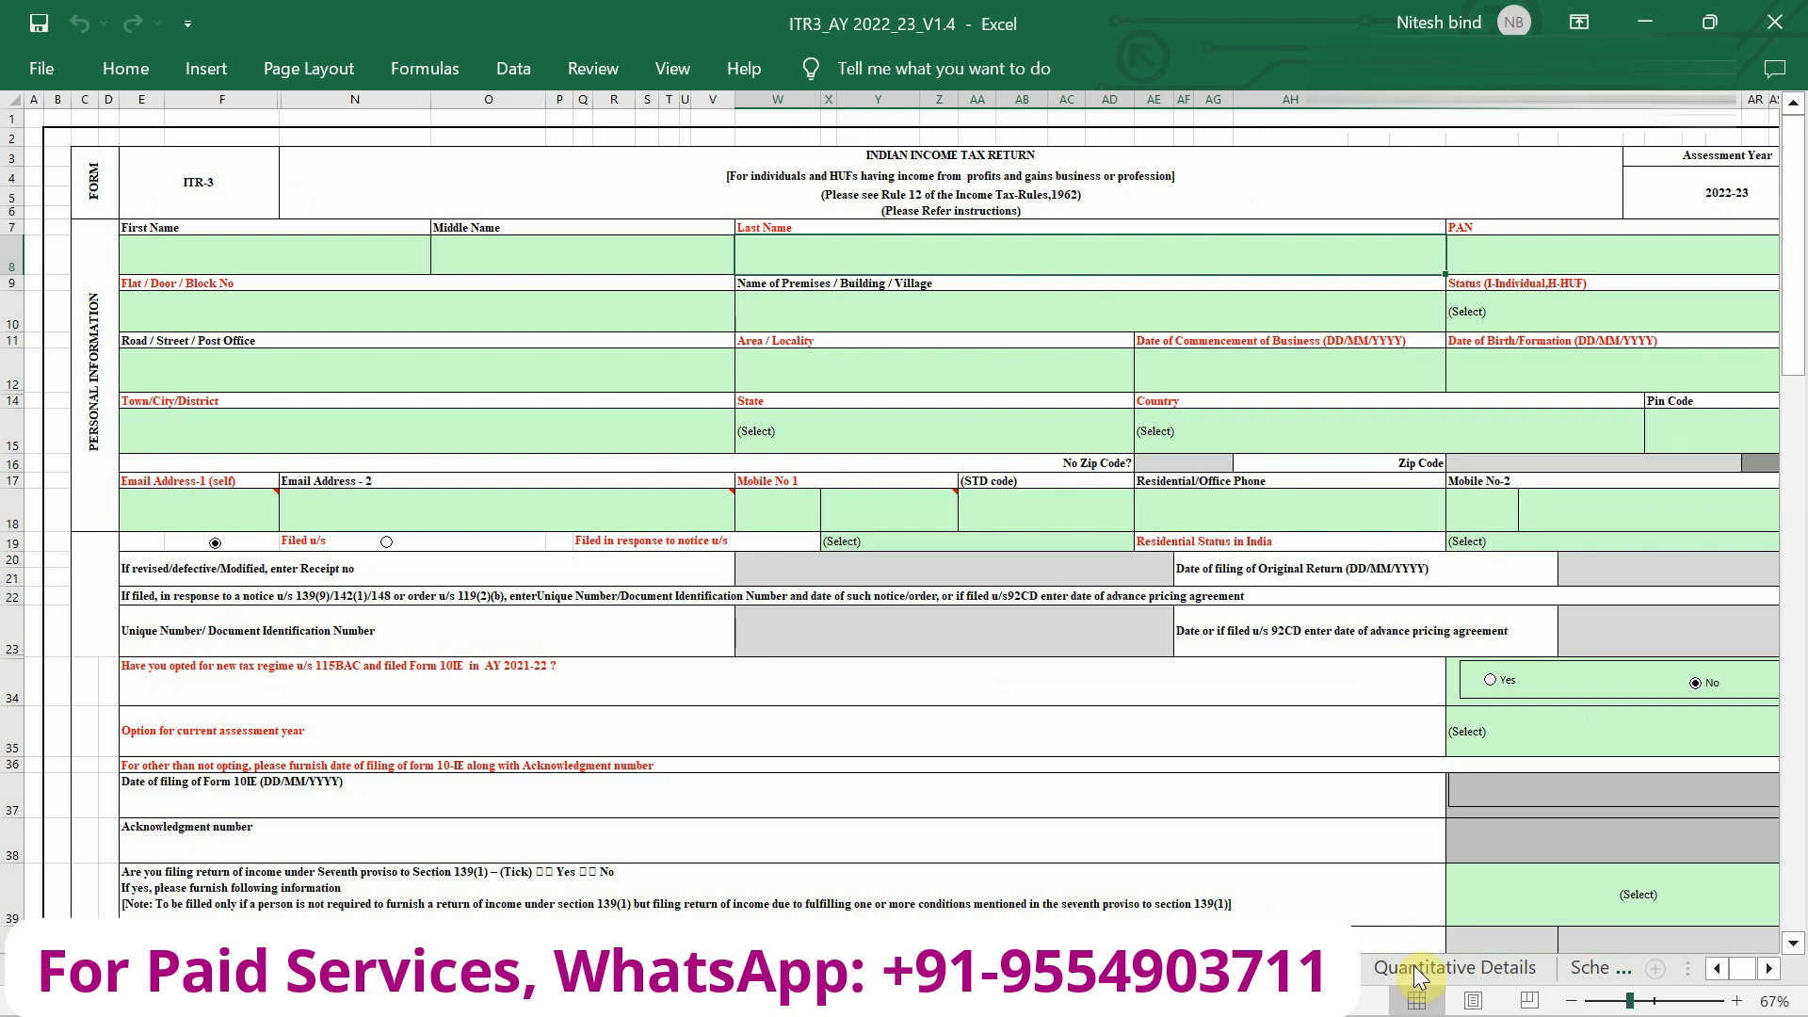
{"action": "left_click_drag", "start_coordinate": [1679, 977], "coordinate": [1687, 977]}
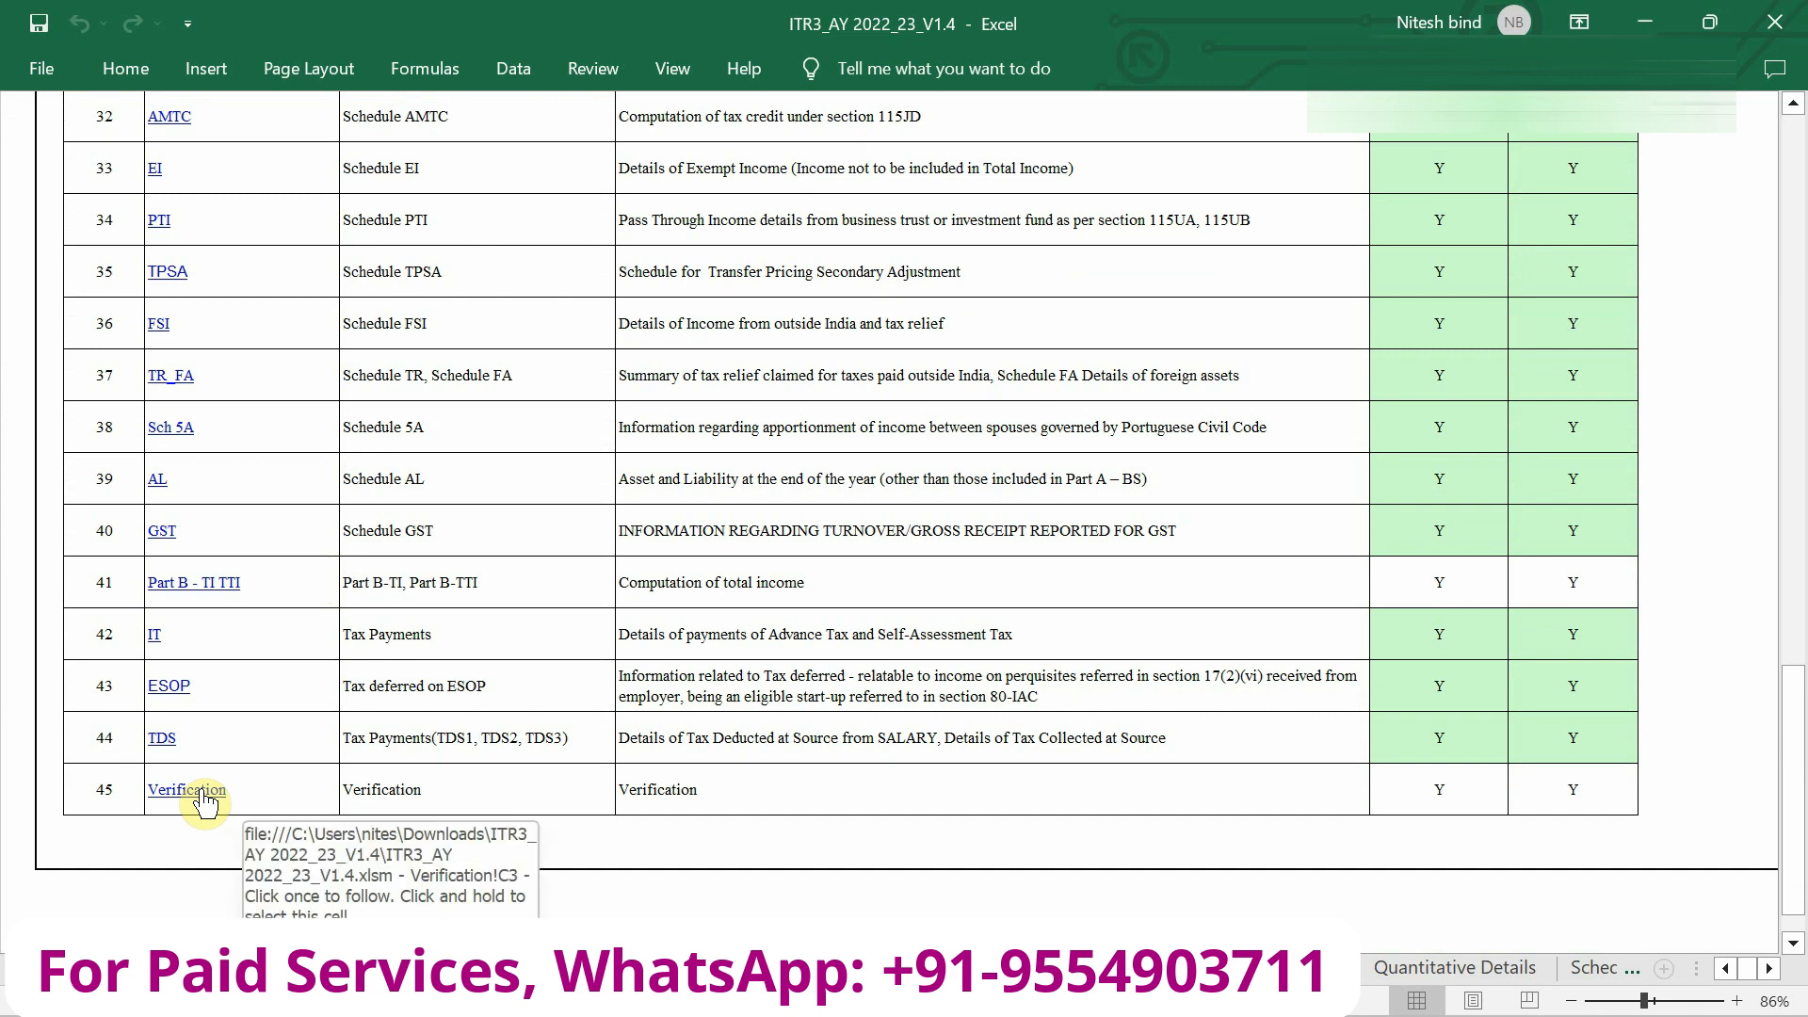
{"action": "scroll", "coordinate": [170, 494], "scroll_direction": "up", "scroll_amount": 10}
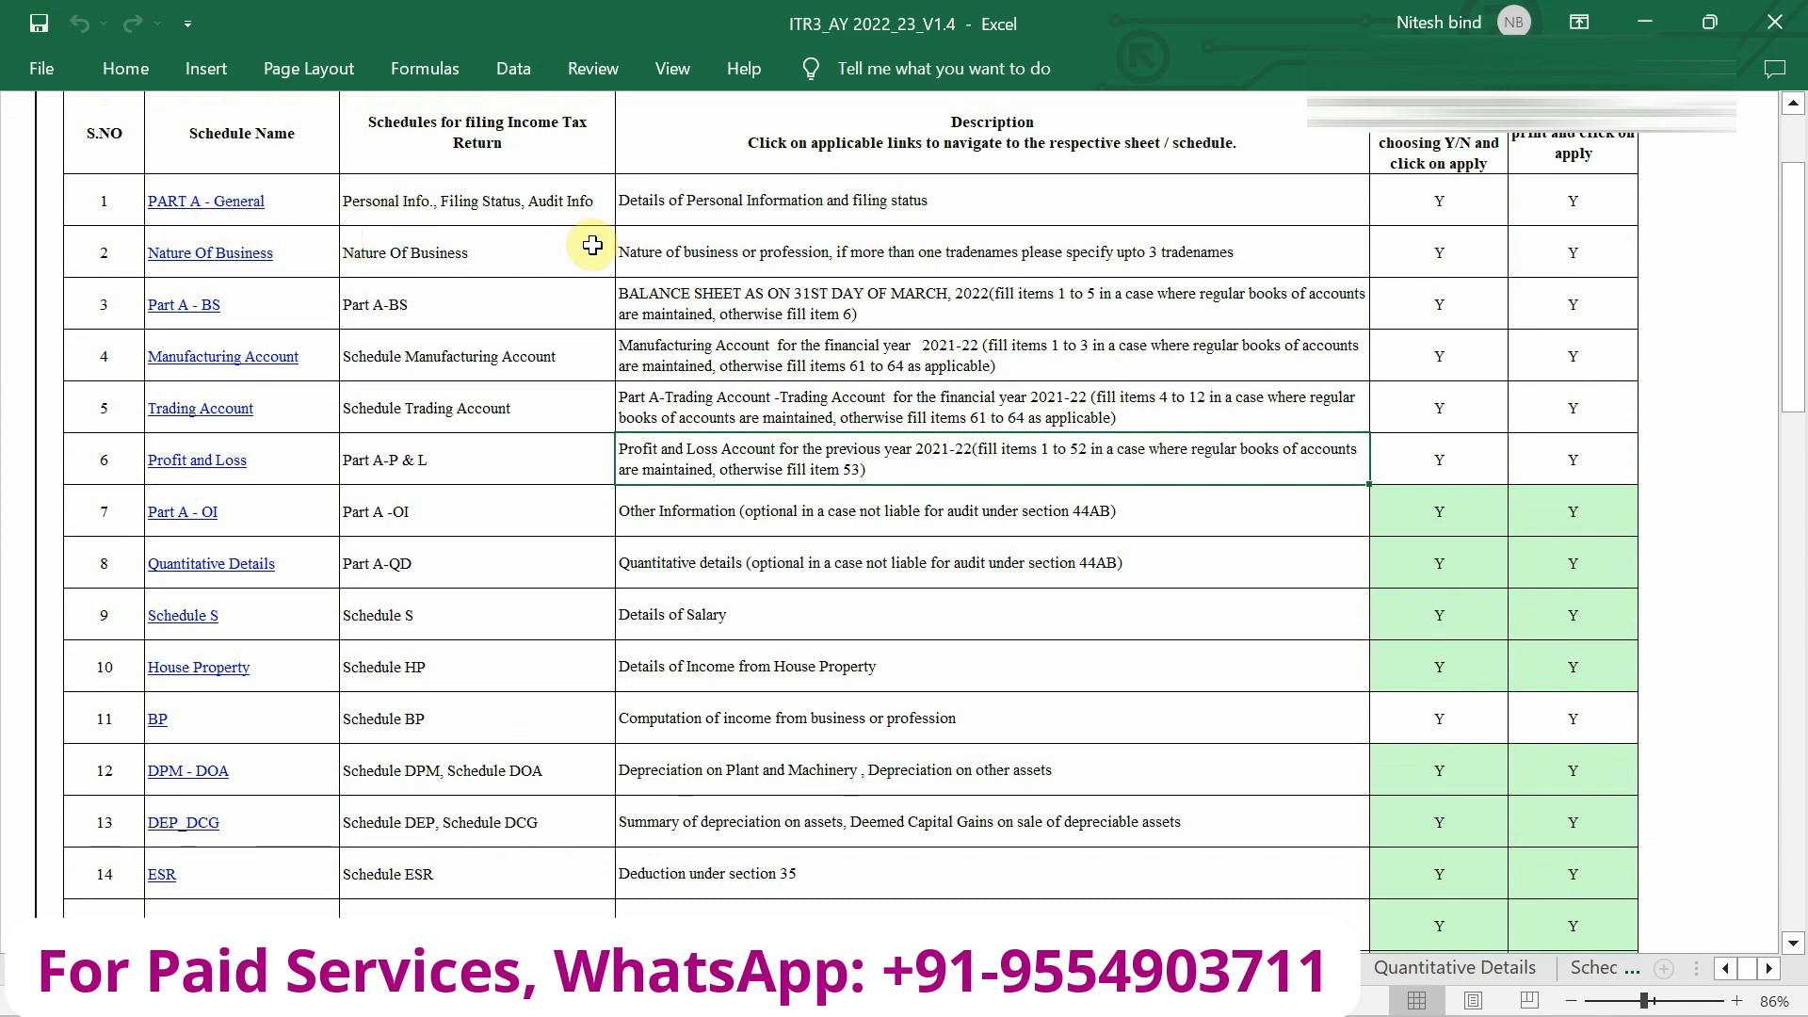
{"action": "scroll", "coordinate": [579, 242], "scroll_direction": "up", "scroll_amount": 2}
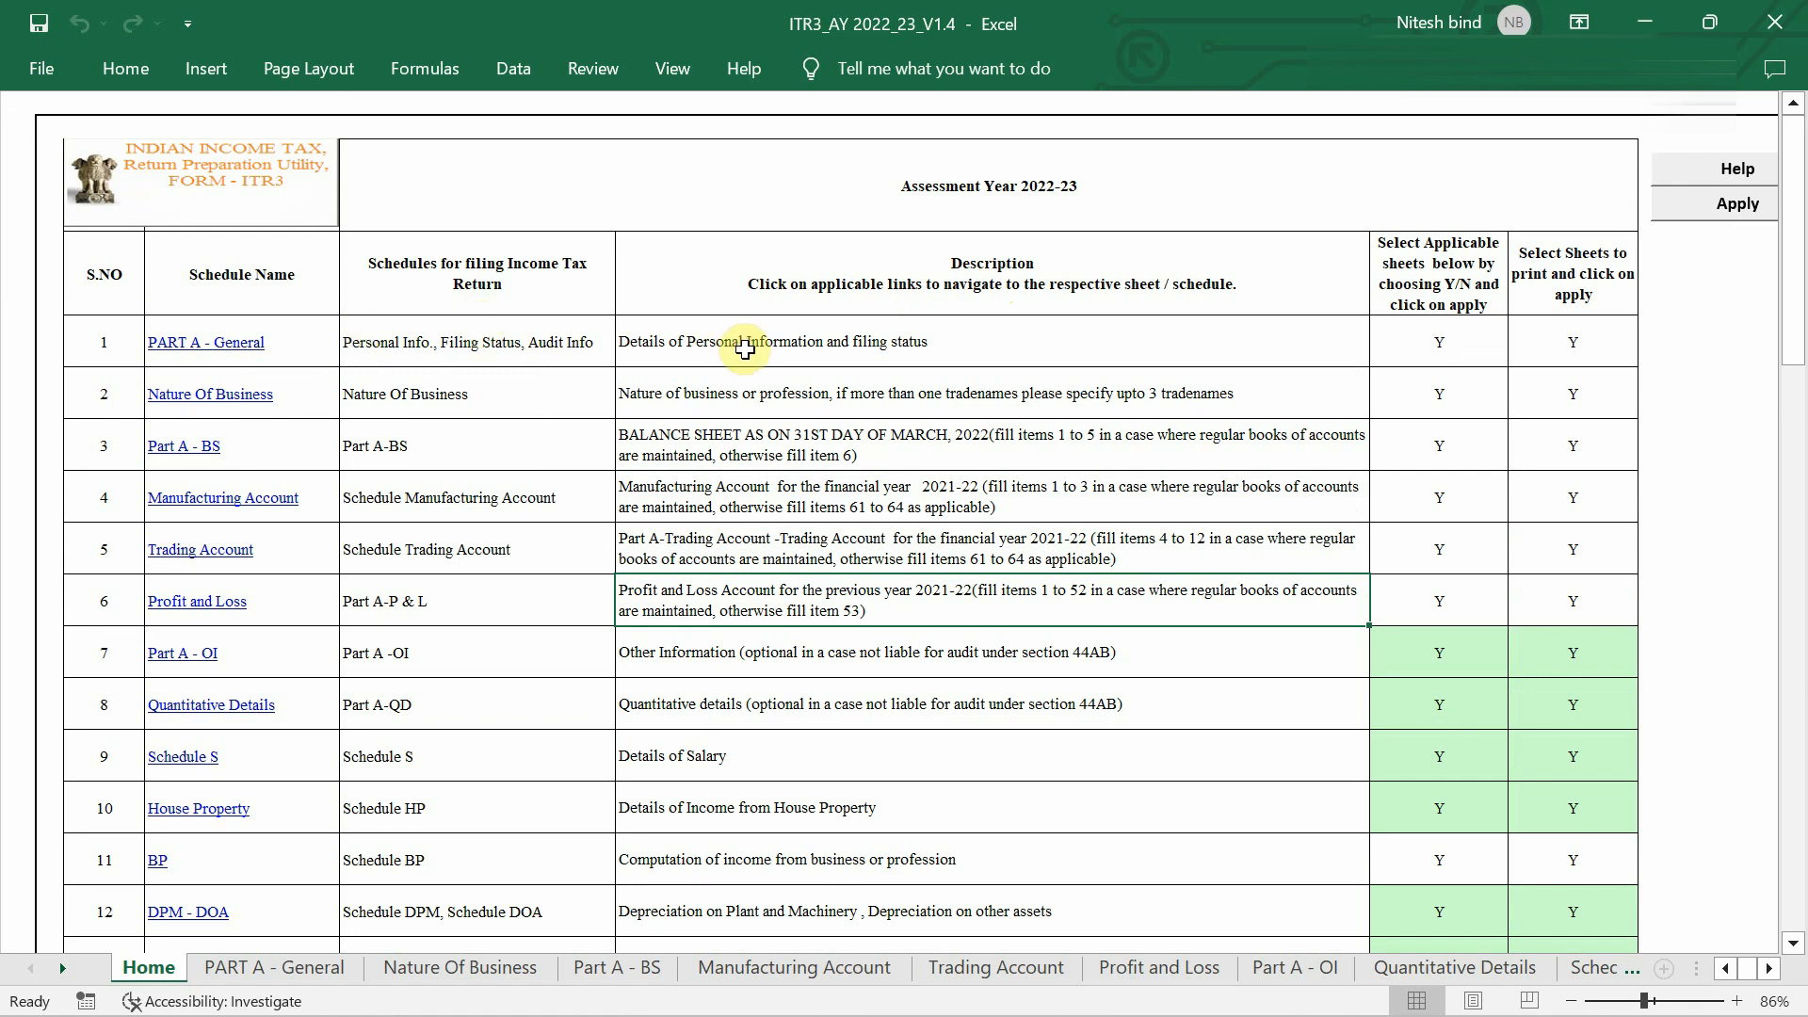
{"action": "scroll", "coordinate": [758, 369], "scroll_direction": "down", "scroll_amount": 2}
{"action": "scroll", "coordinate": [766, 375], "scroll_direction": "down", "scroll_amount": 1}
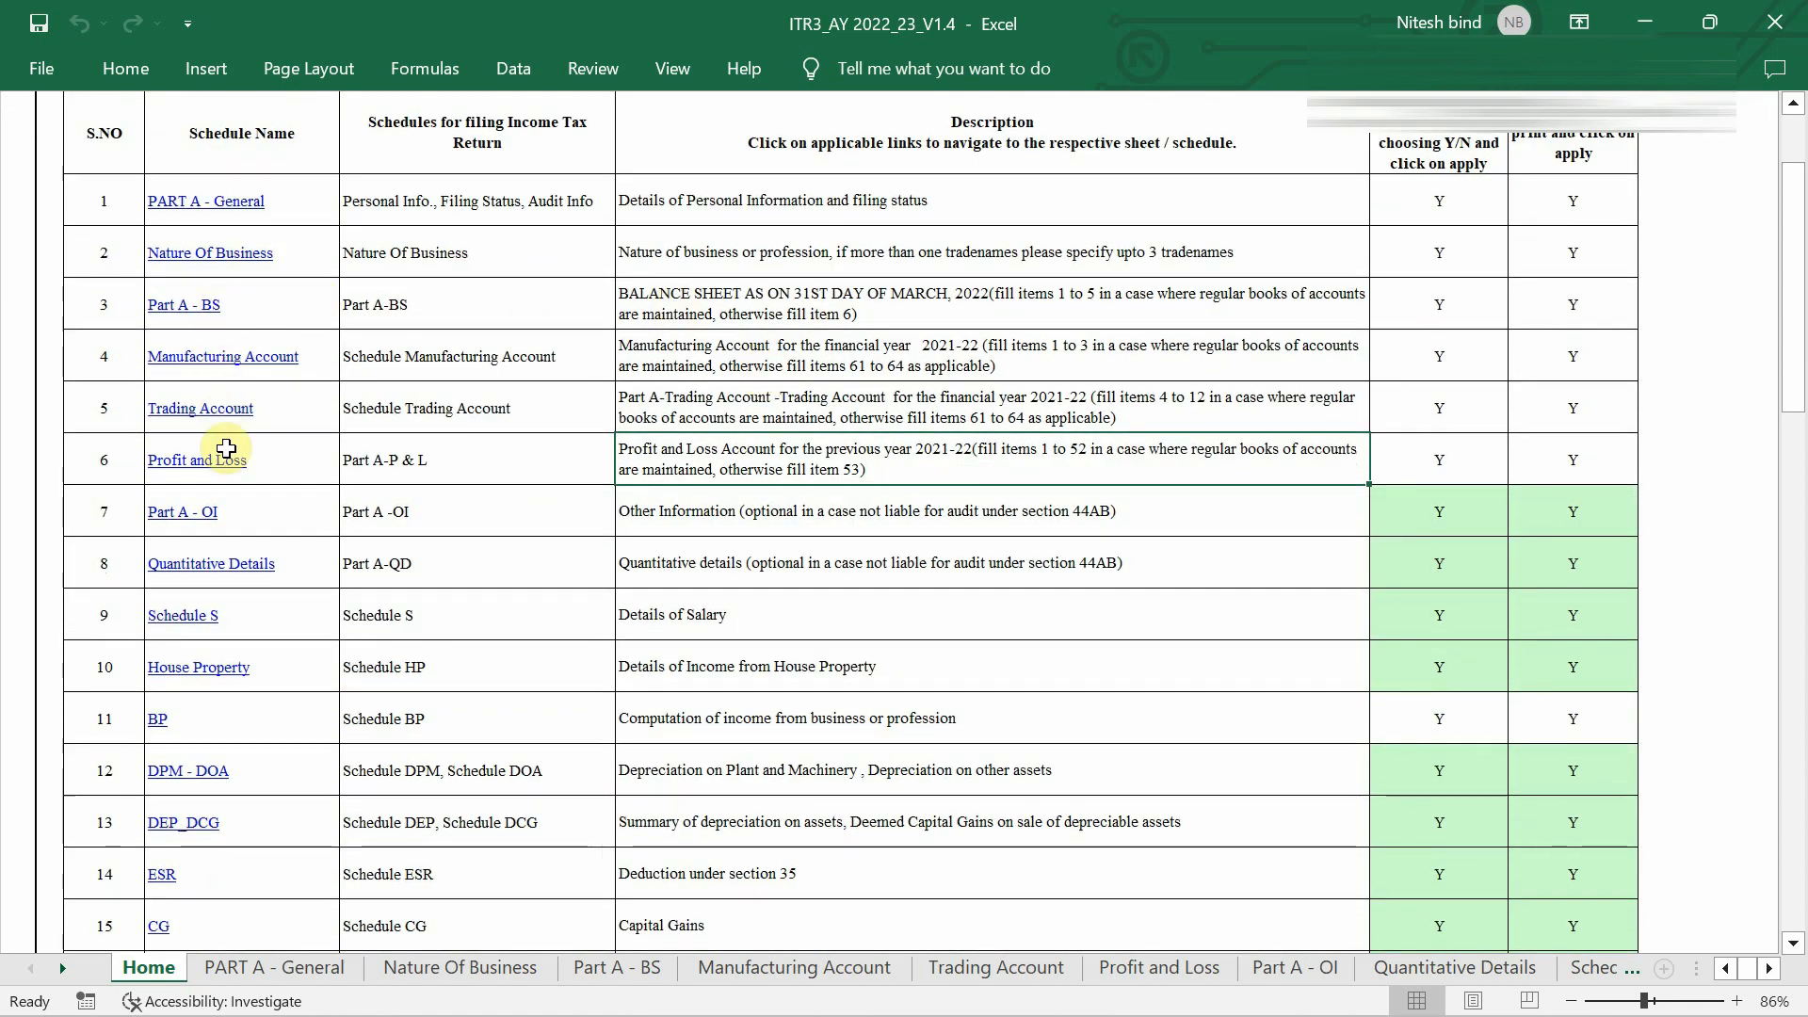
{"action": "scroll", "coordinate": [270, 533], "scroll_direction": "up", "scroll_amount": 2}
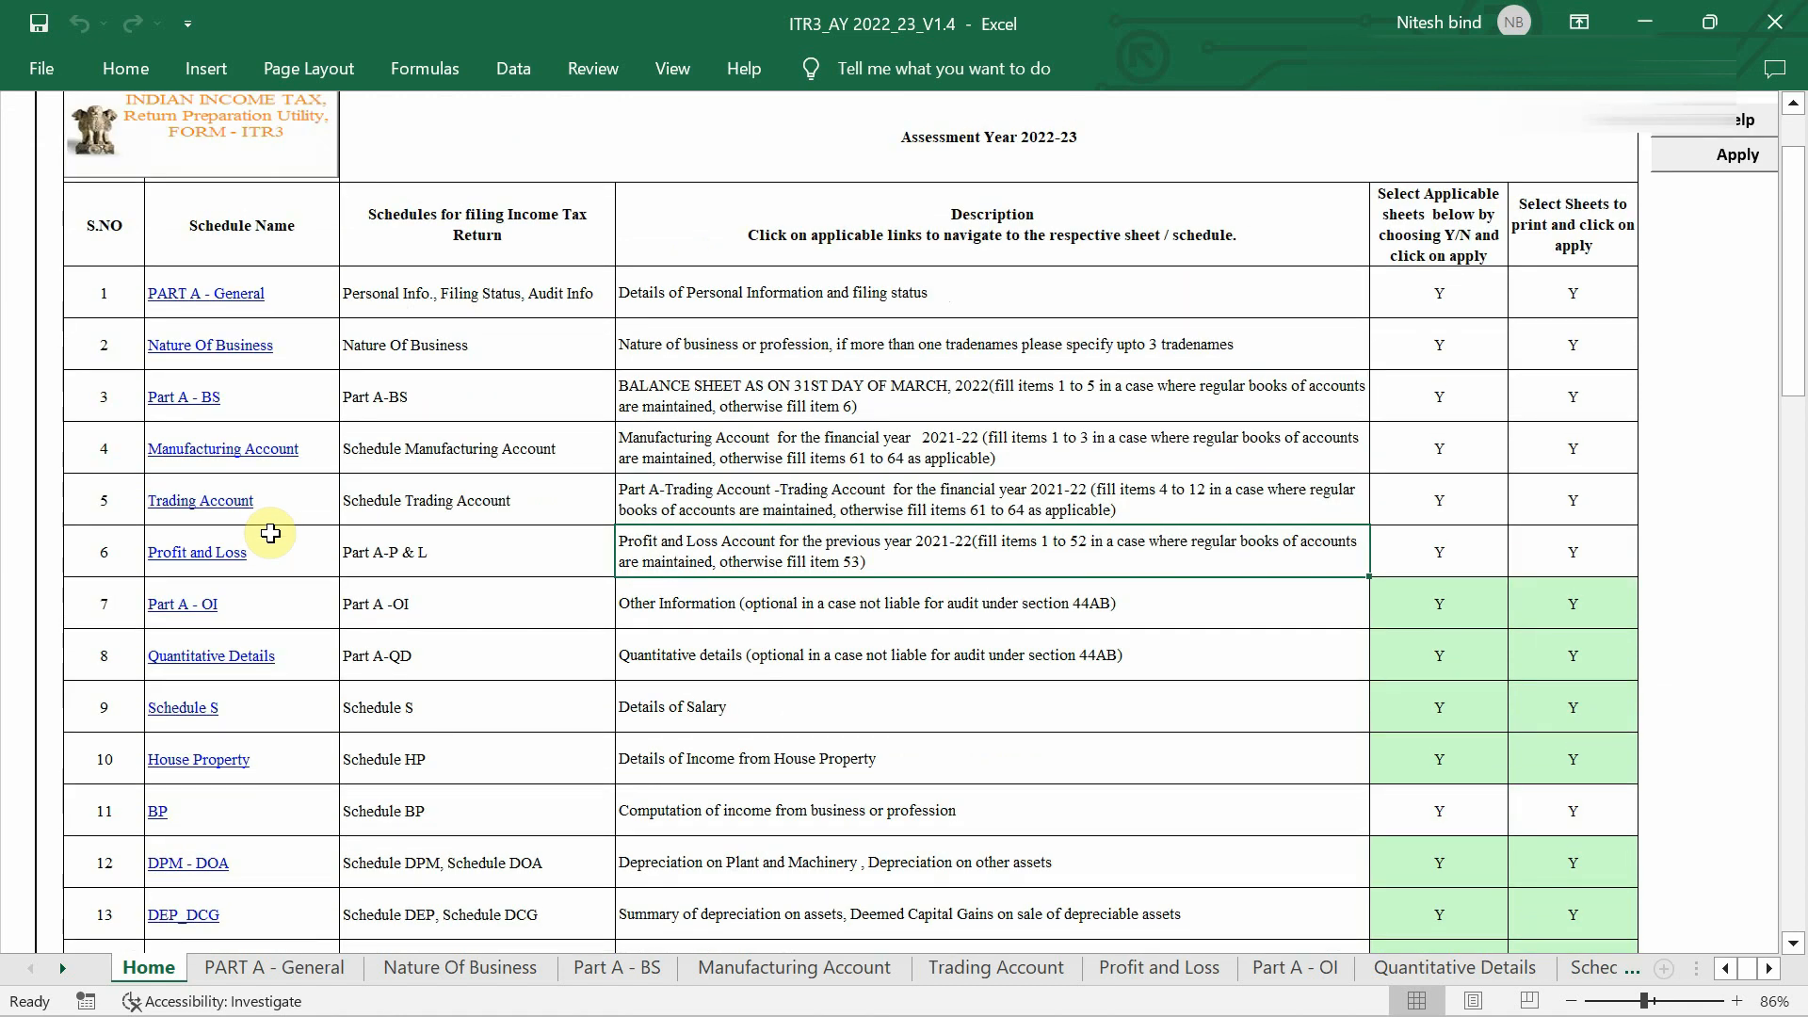
{"action": "left_click", "coordinate": [242, 298]}
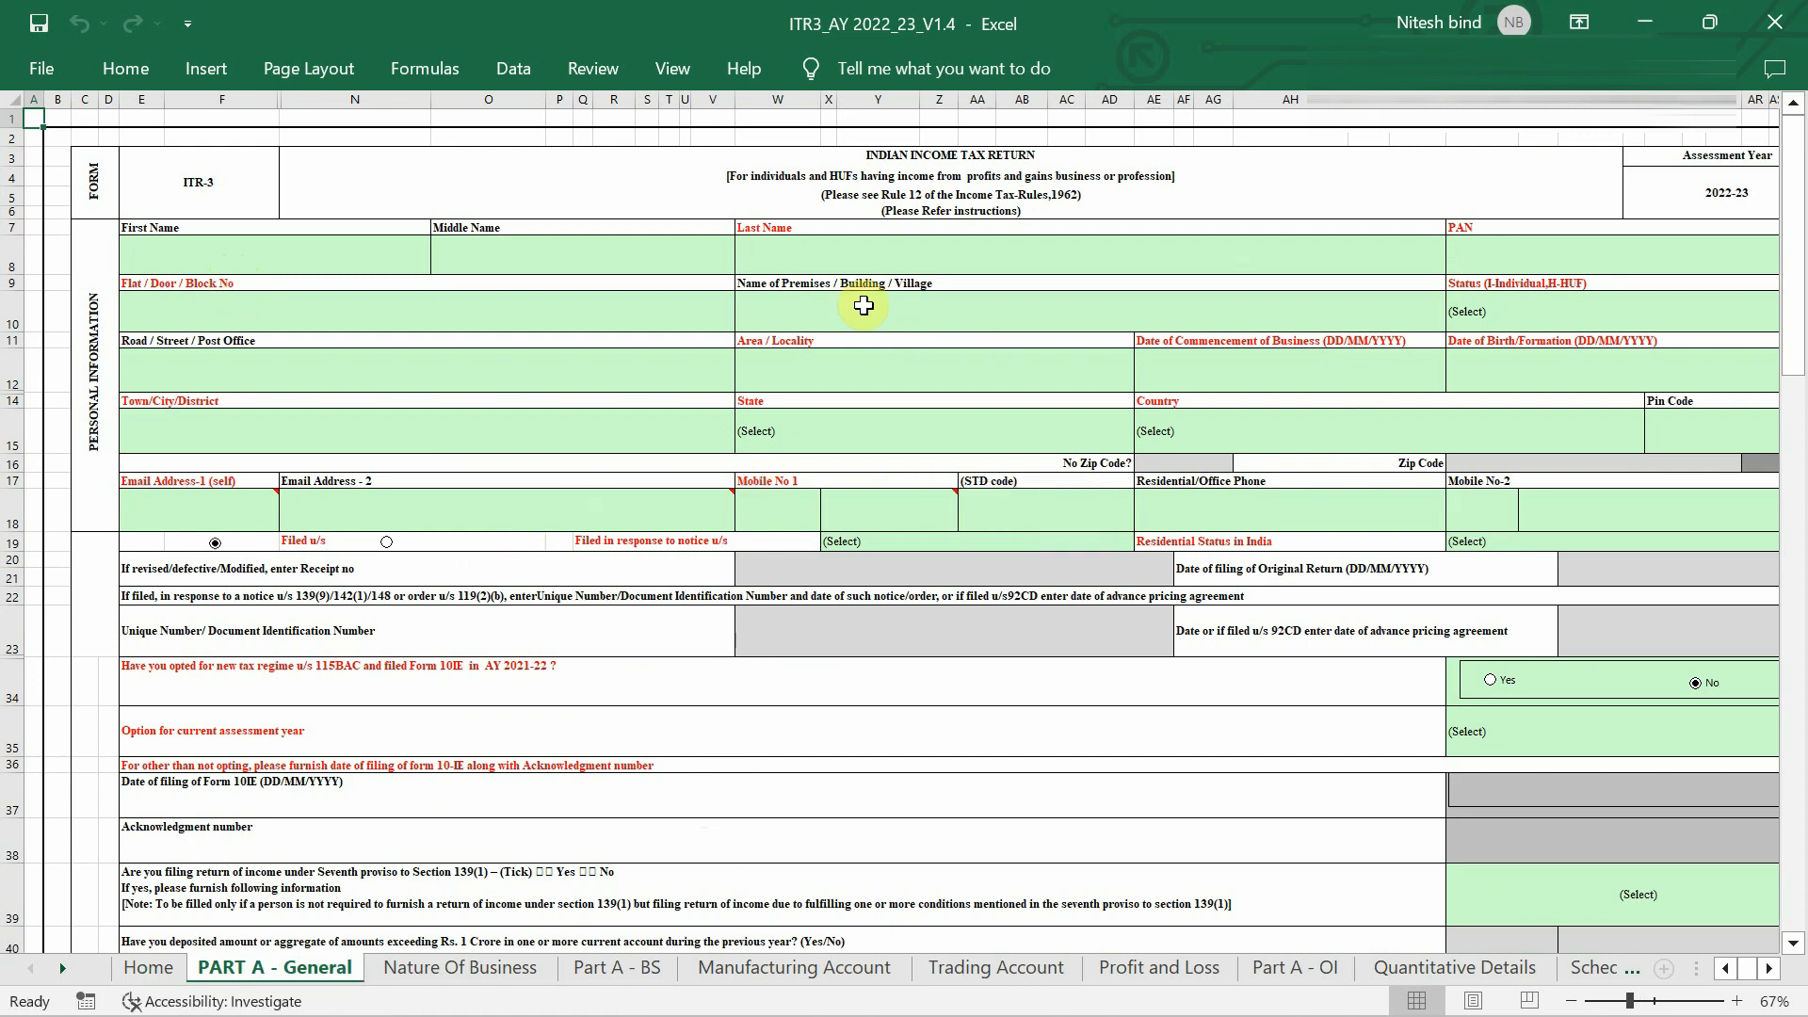
{"action": "scroll", "coordinate": [863, 305], "scroll_direction": "down", "scroll_amount": 3}
{"action": "scroll", "coordinate": [863, 305], "scroll_direction": "down", "scroll_amount": 1, "text": "ctrl"}
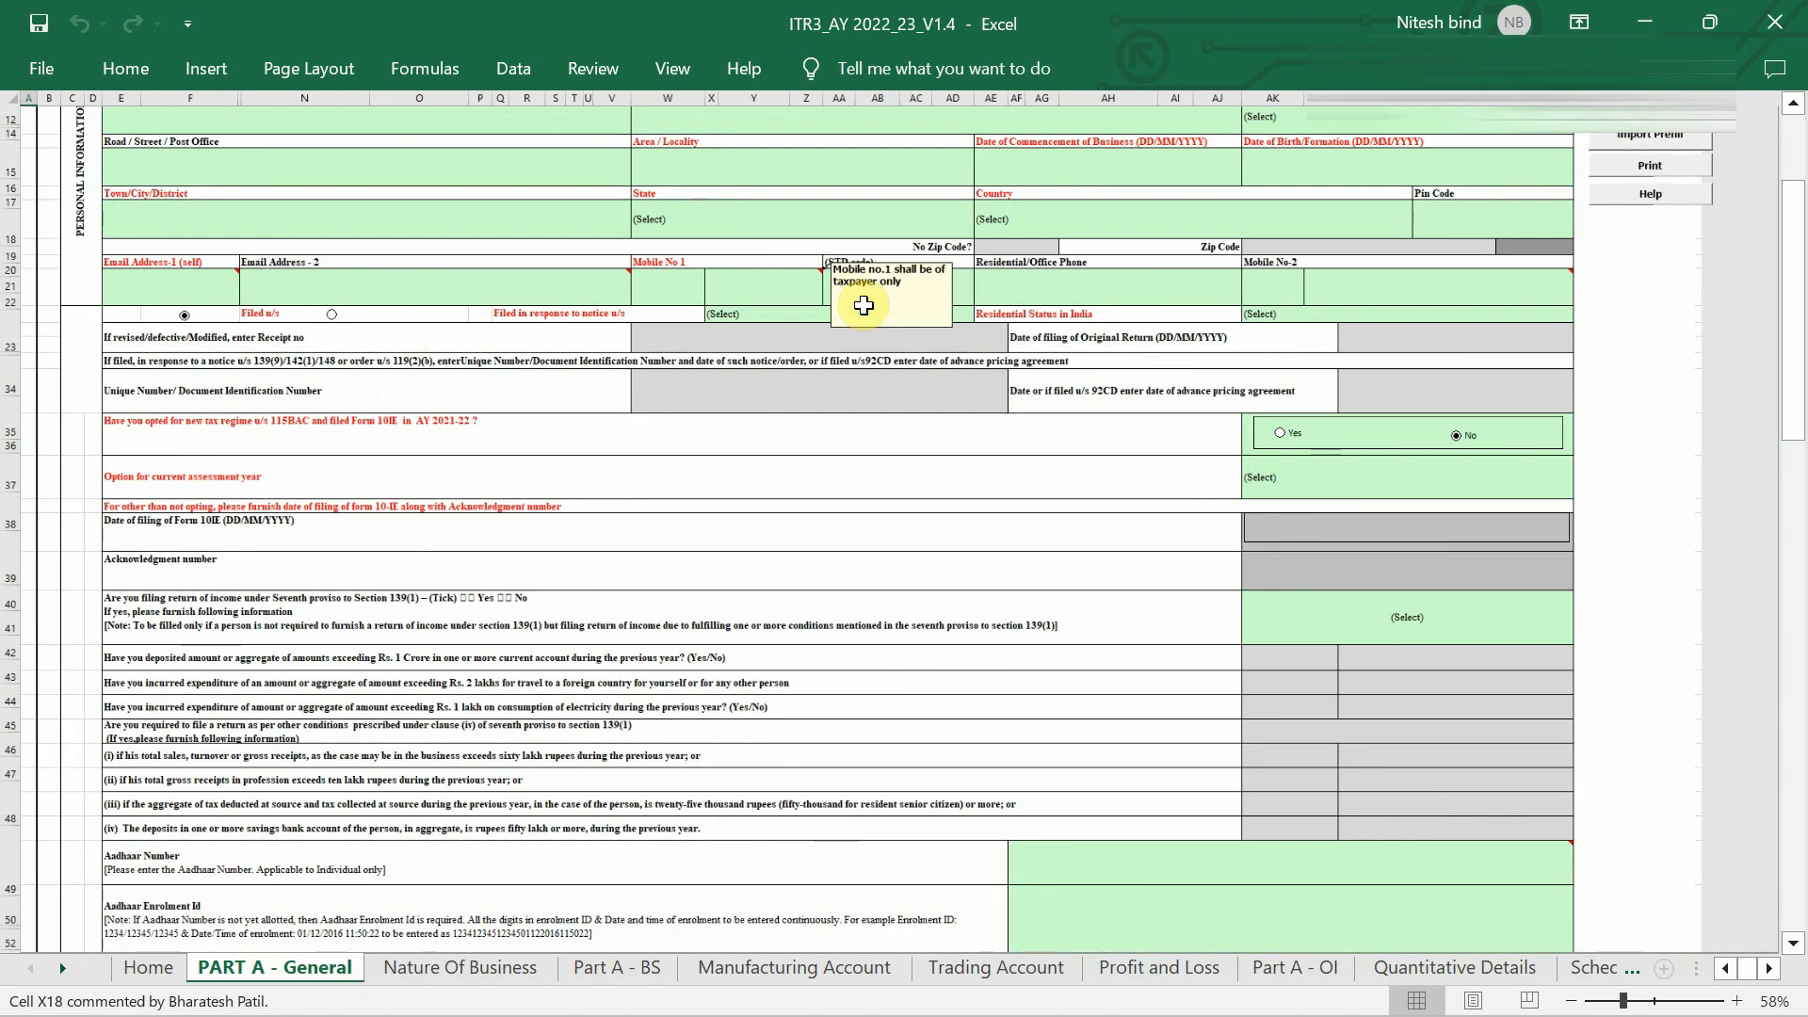
{"action": "scroll", "coordinate": [863, 305], "scroll_direction": "up", "scroll_amount": 4}
{"action": "scroll", "coordinate": [986, 271], "scroll_direction": "down", "scroll_amount": 5}
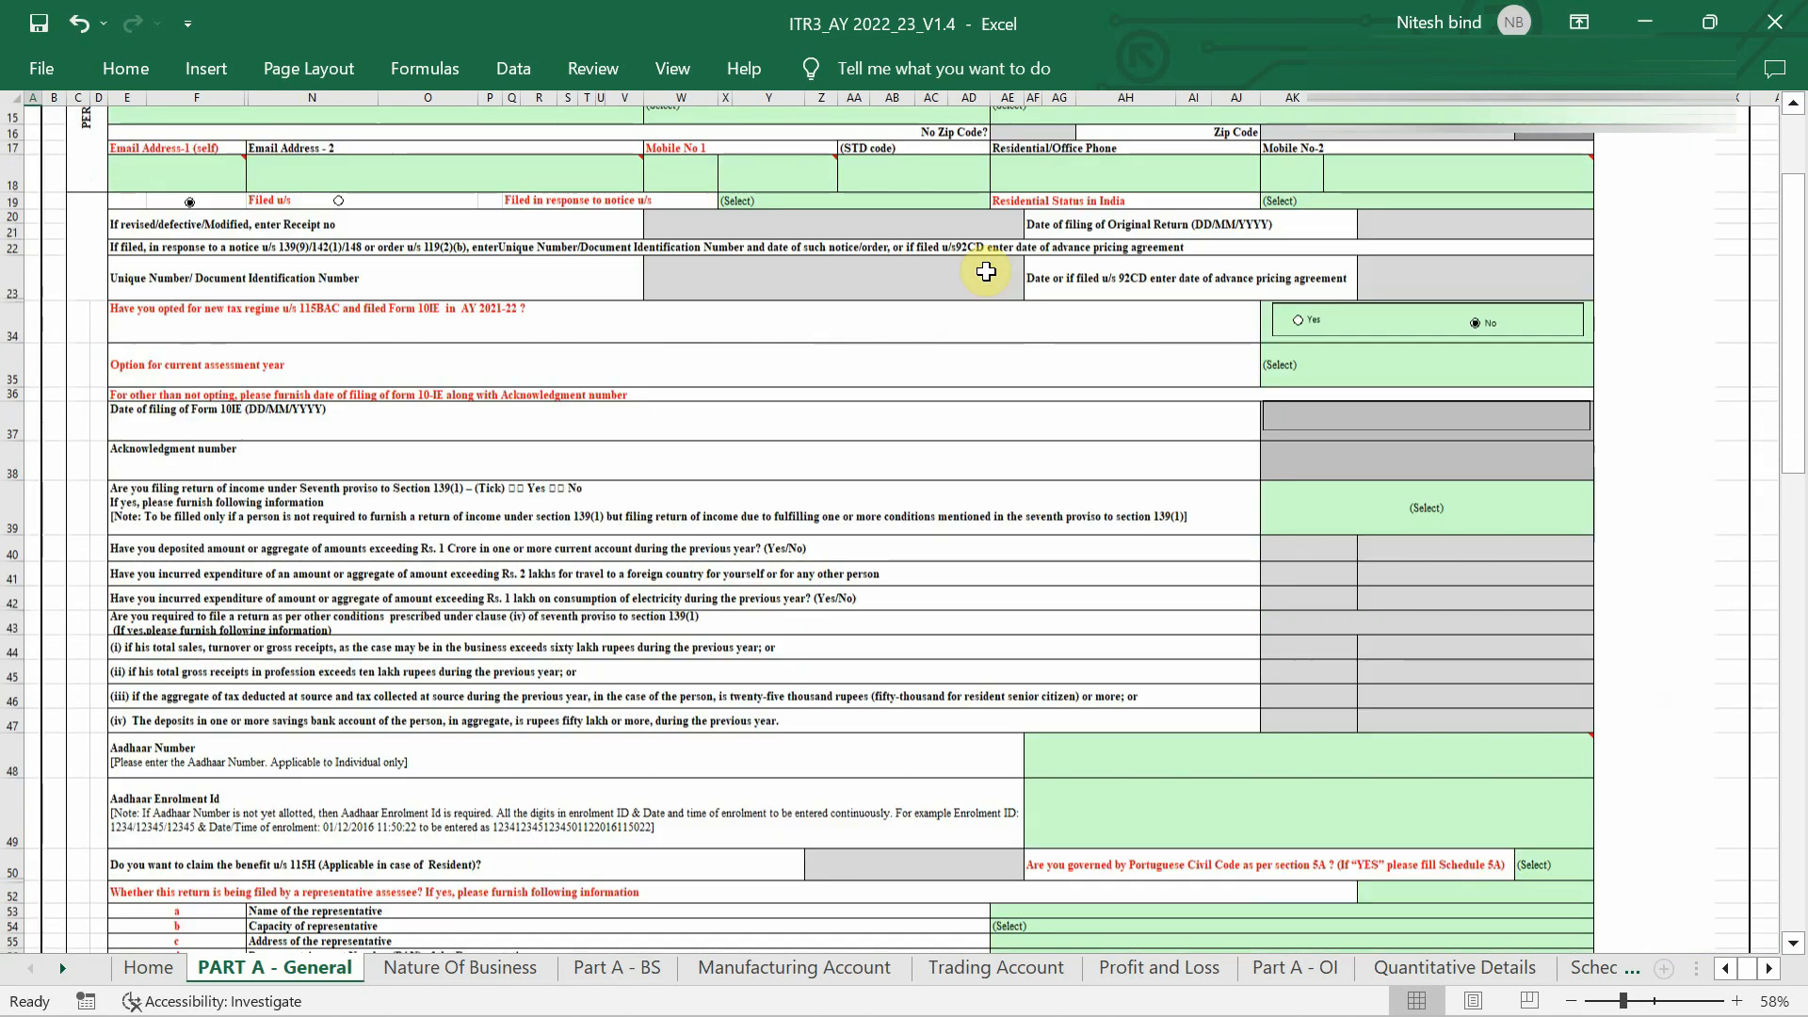
{"action": "scroll", "coordinate": [986, 271], "scroll_direction": "down", "scroll_amount": 20}
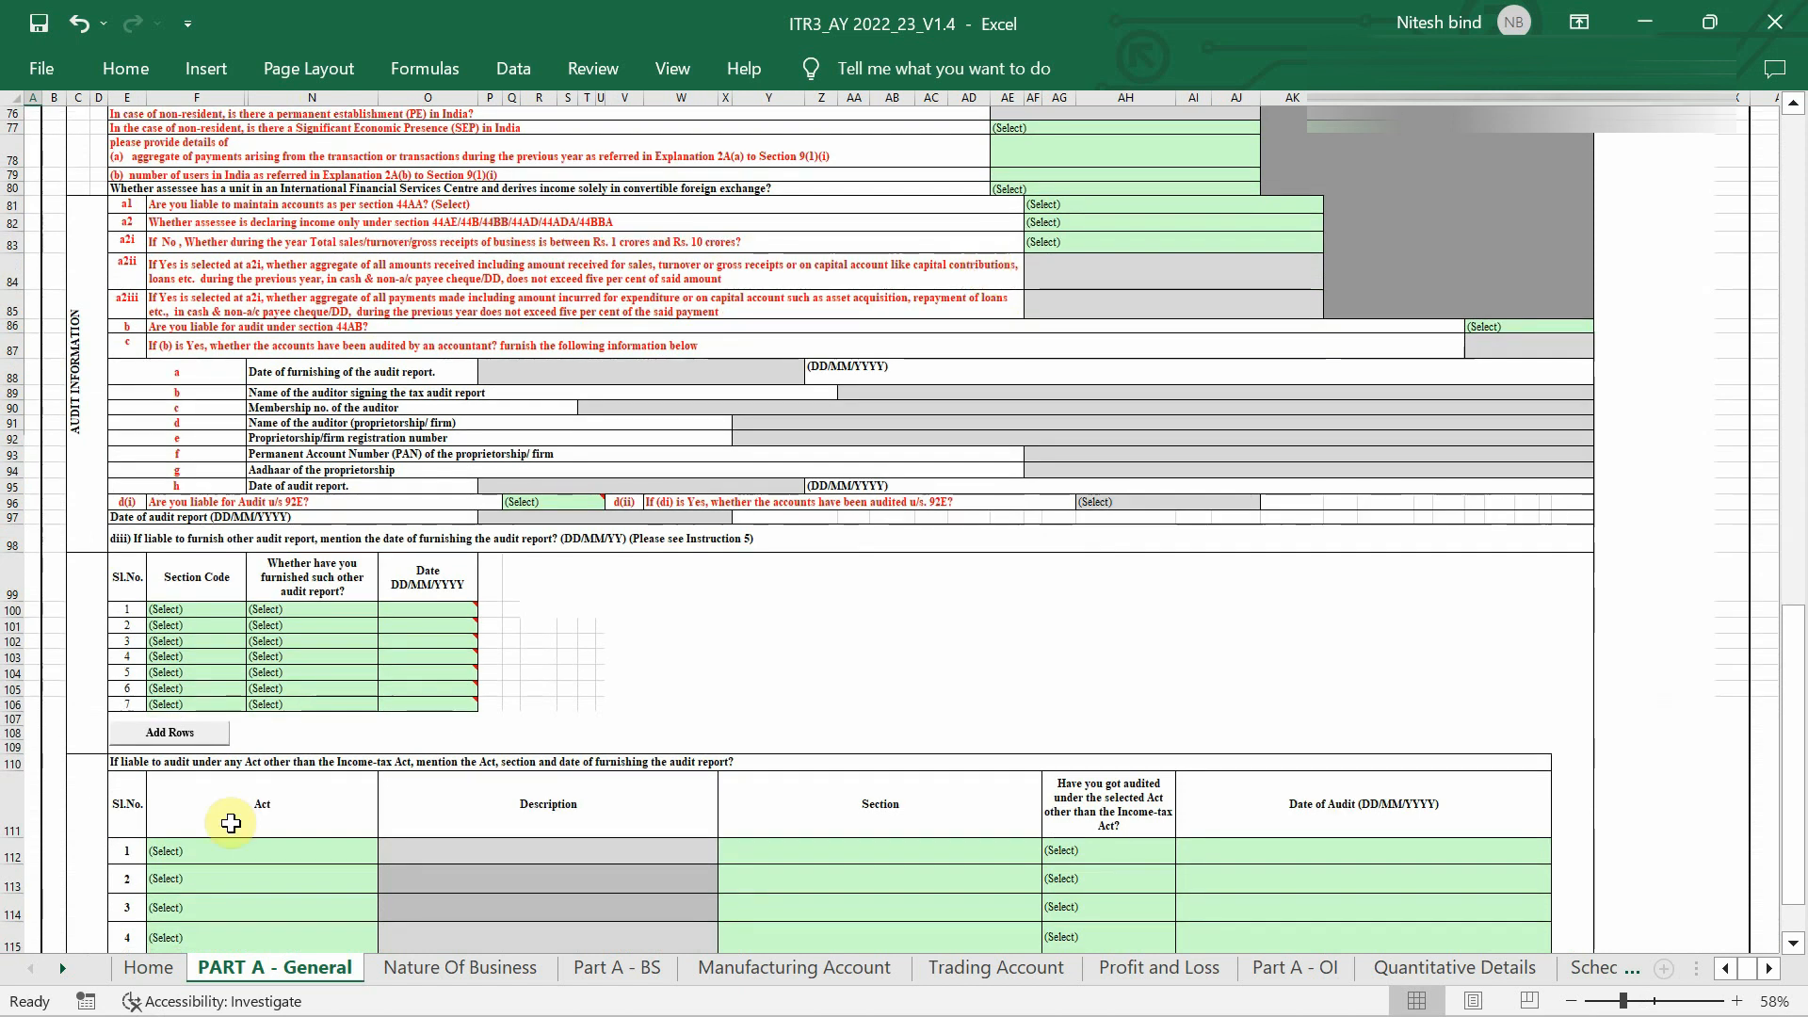
{"action": "left_click", "coordinate": [148, 968]}
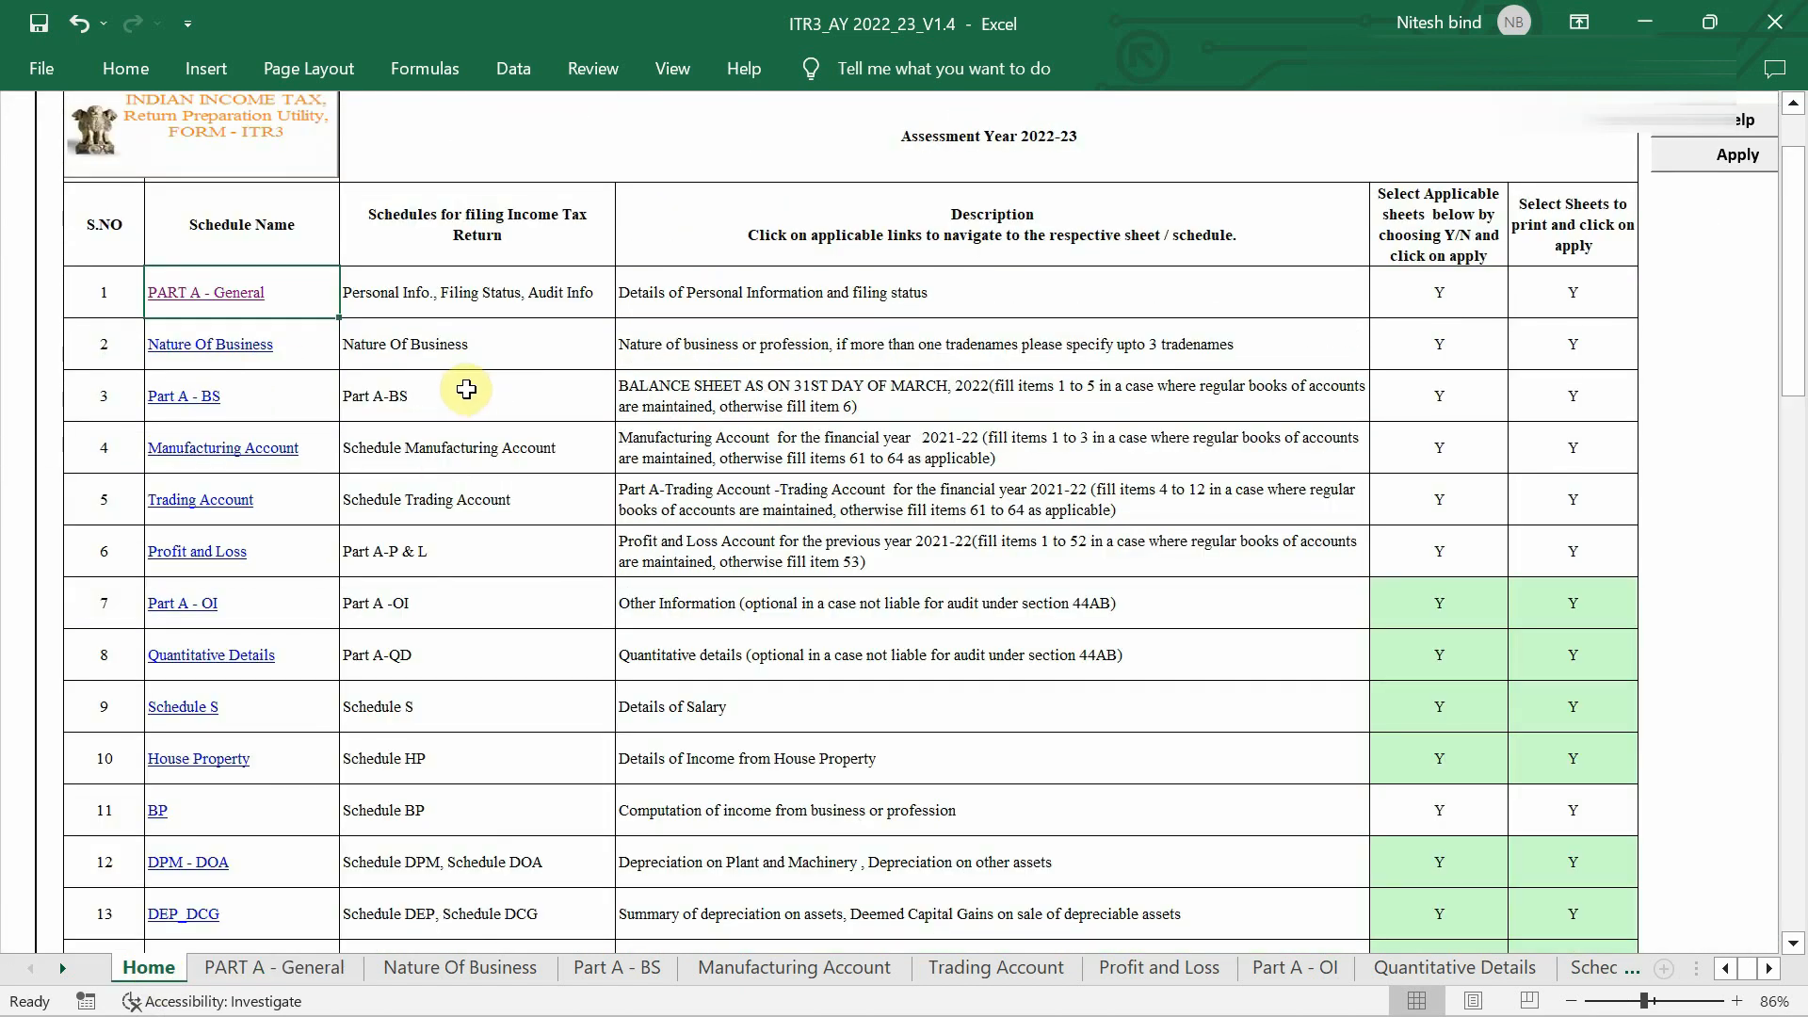
{"action": "left_click", "coordinate": [256, 348]}
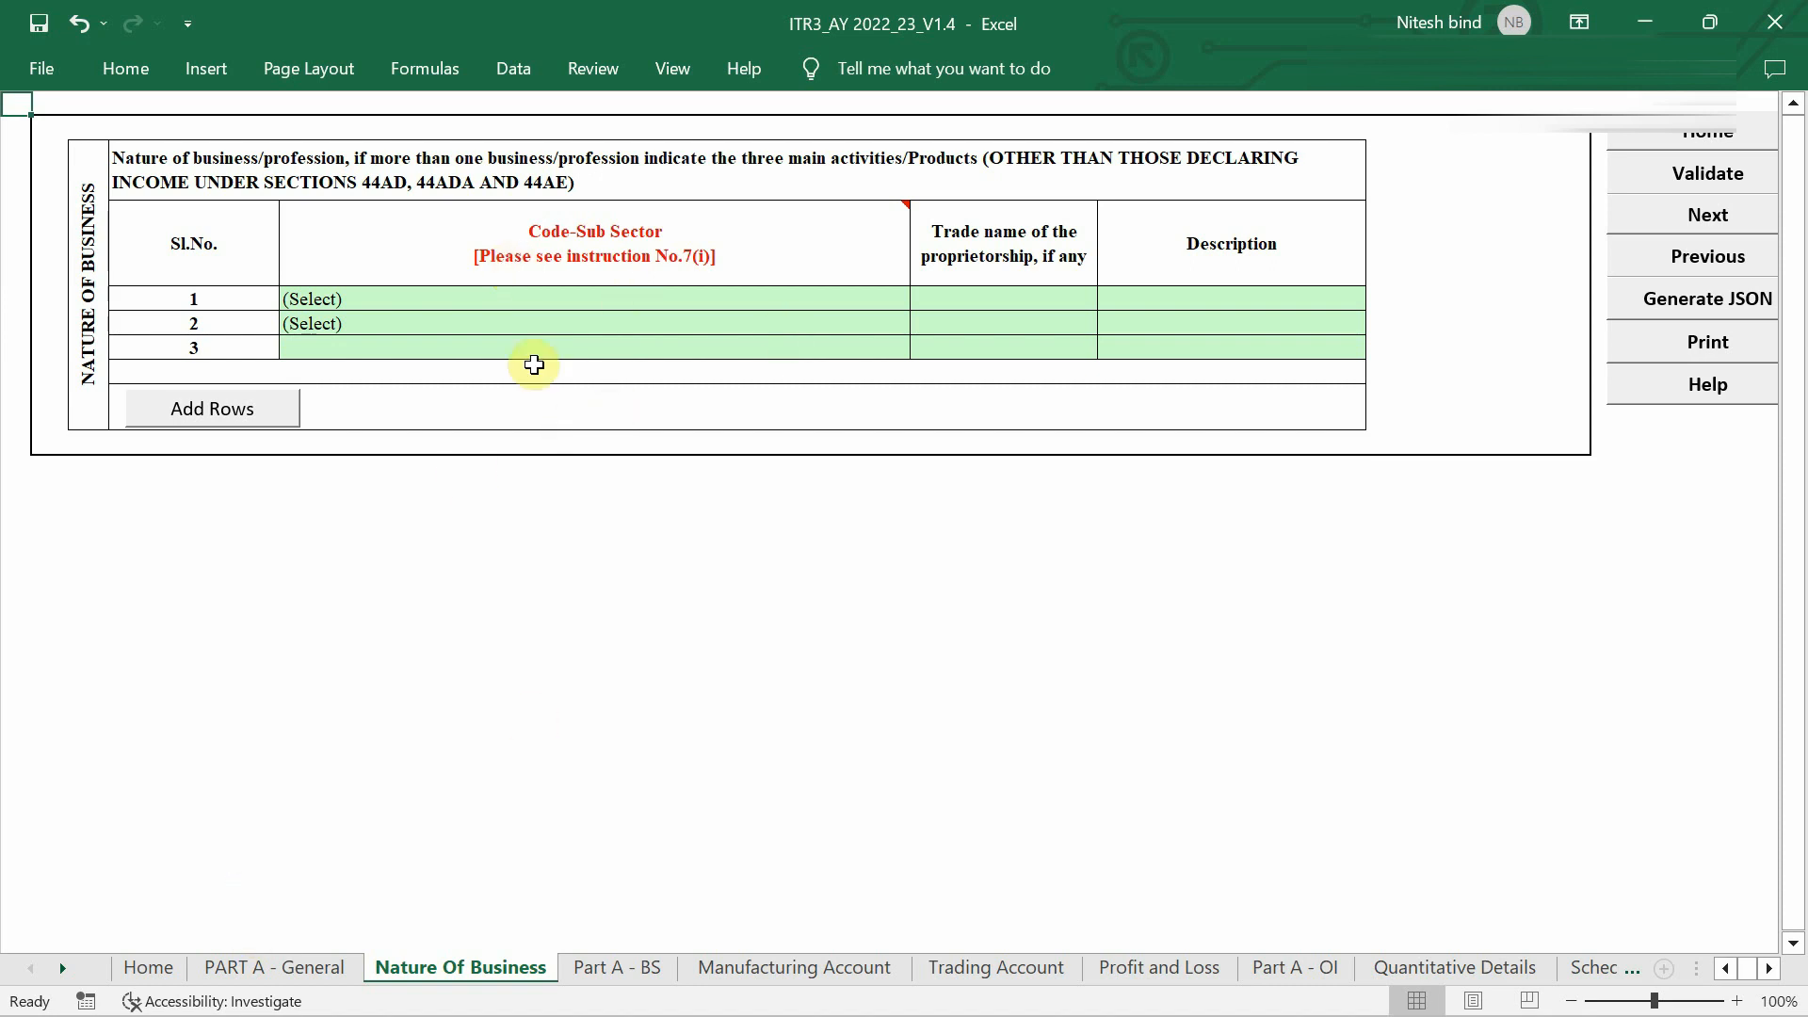
{"action": "left_click", "coordinate": [143, 968]}
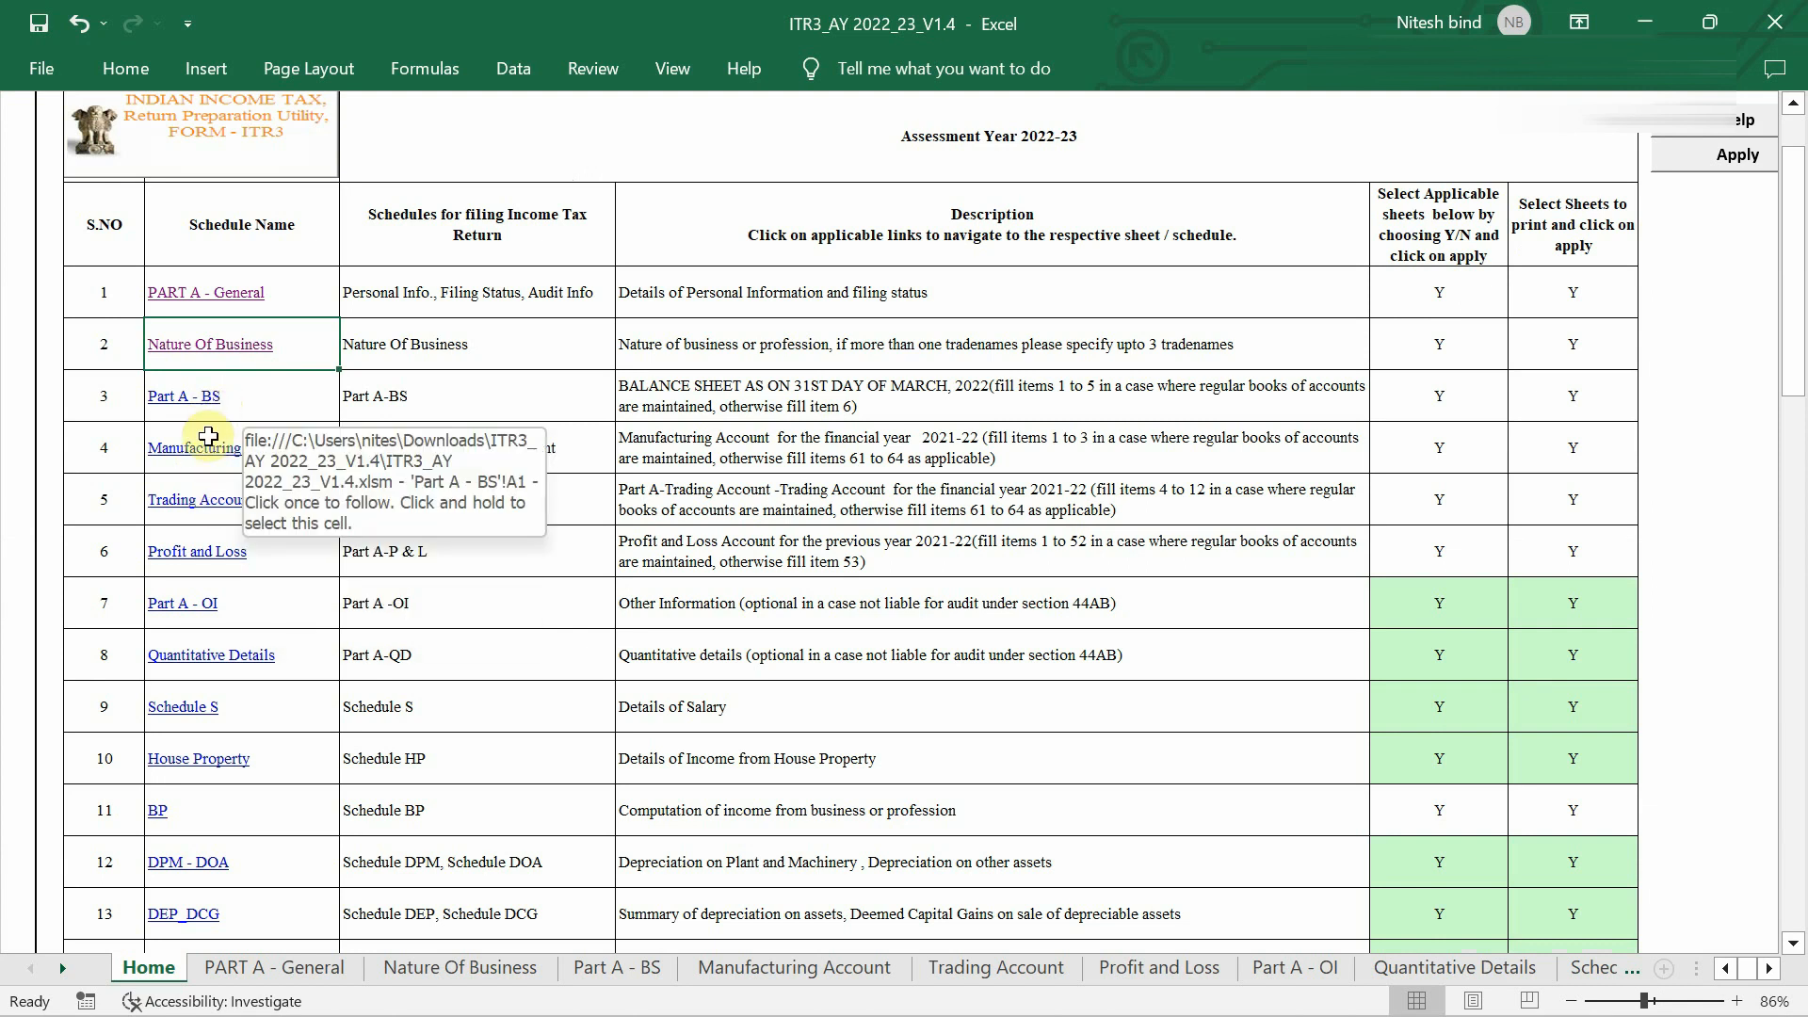
Review Profit and Loss down to the section 44AD presumptive income heading, then return to the Home index.
{"action": "left_click", "coordinate": [217, 554]}
{"action": "scroll", "coordinate": [747, 436], "scroll_direction": "down", "scroll_amount": 15}
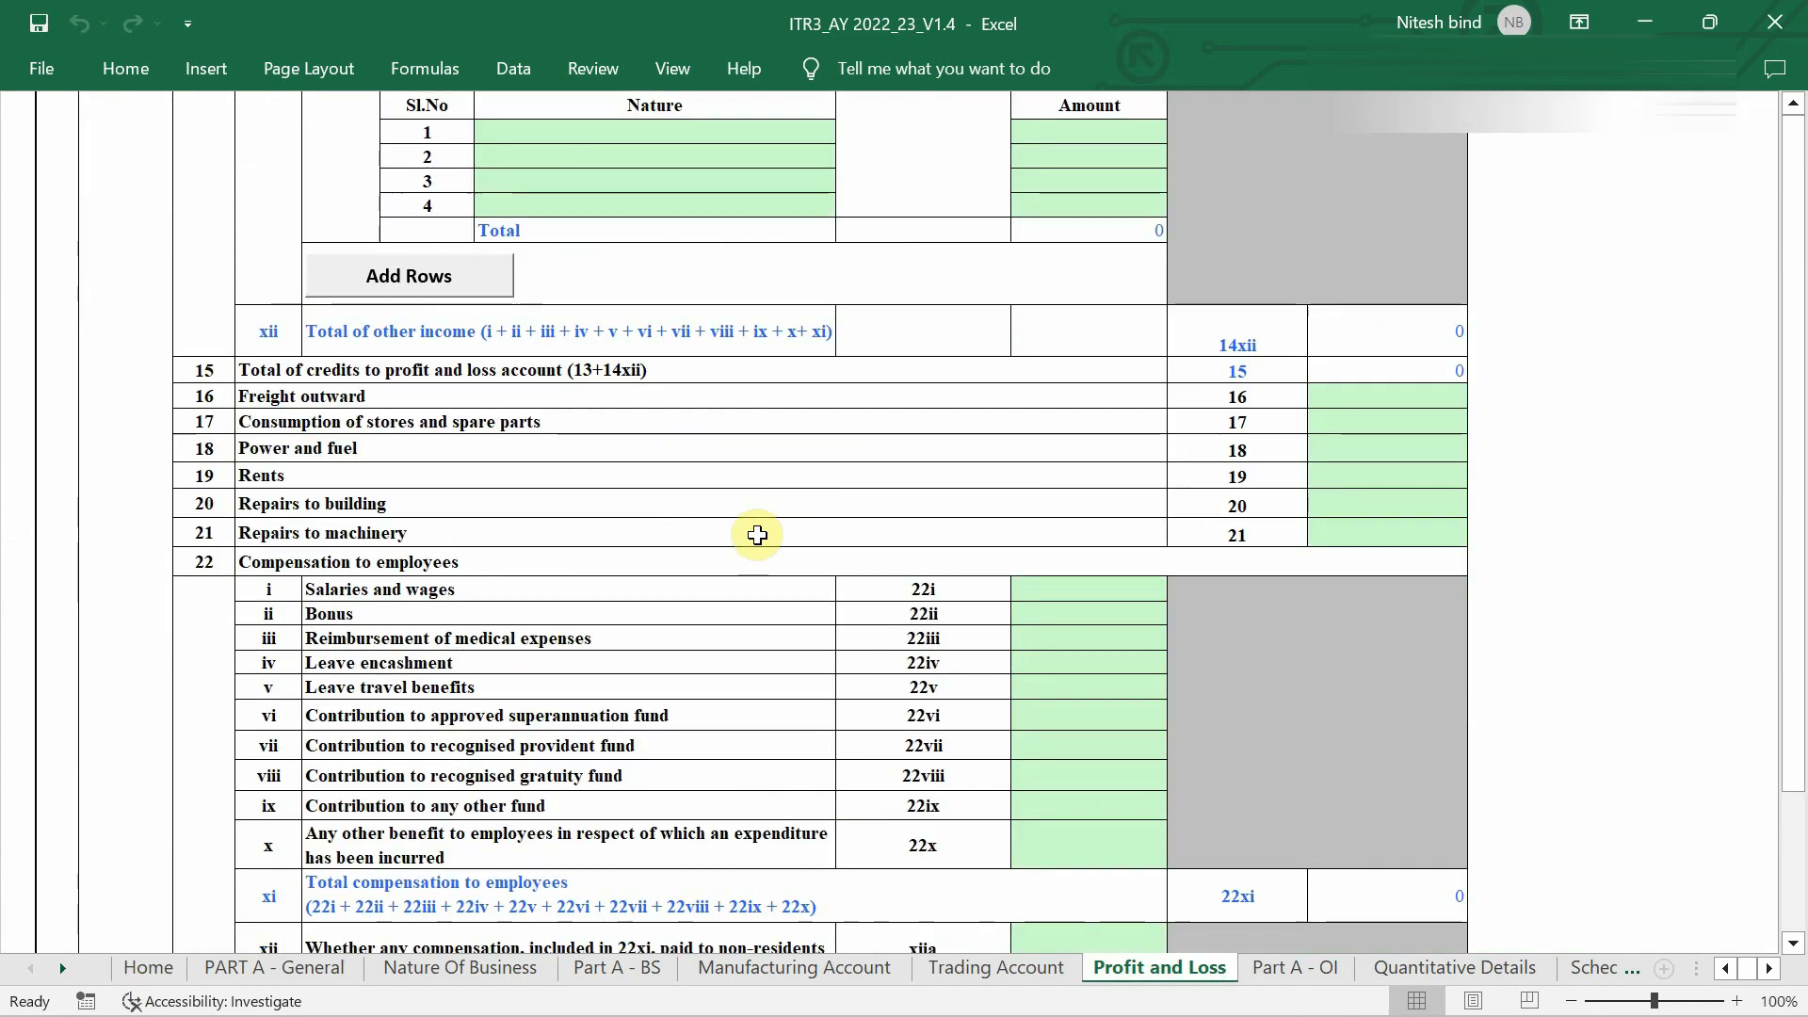
{"action": "scroll", "coordinate": [1122, 313], "scroll_direction": "down", "scroll_amount": 15}
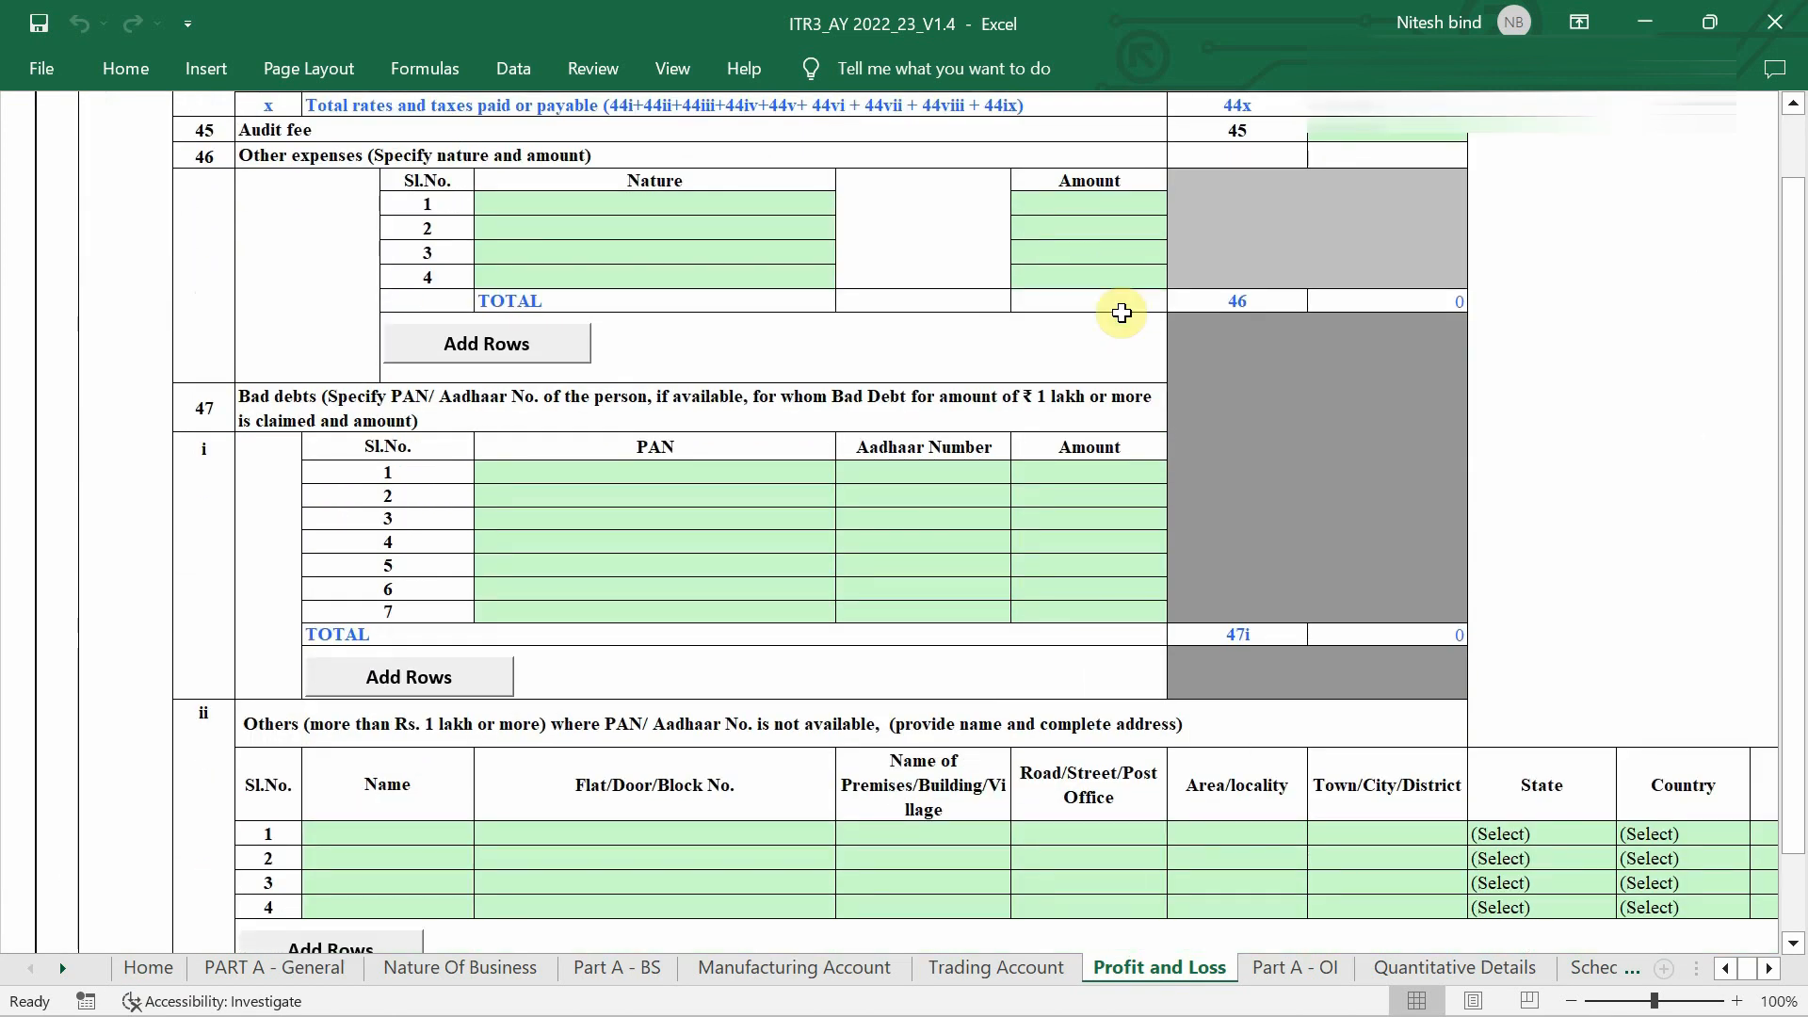
{"action": "scroll", "coordinate": [1121, 313], "scroll_direction": "down", "scroll_amount": 12}
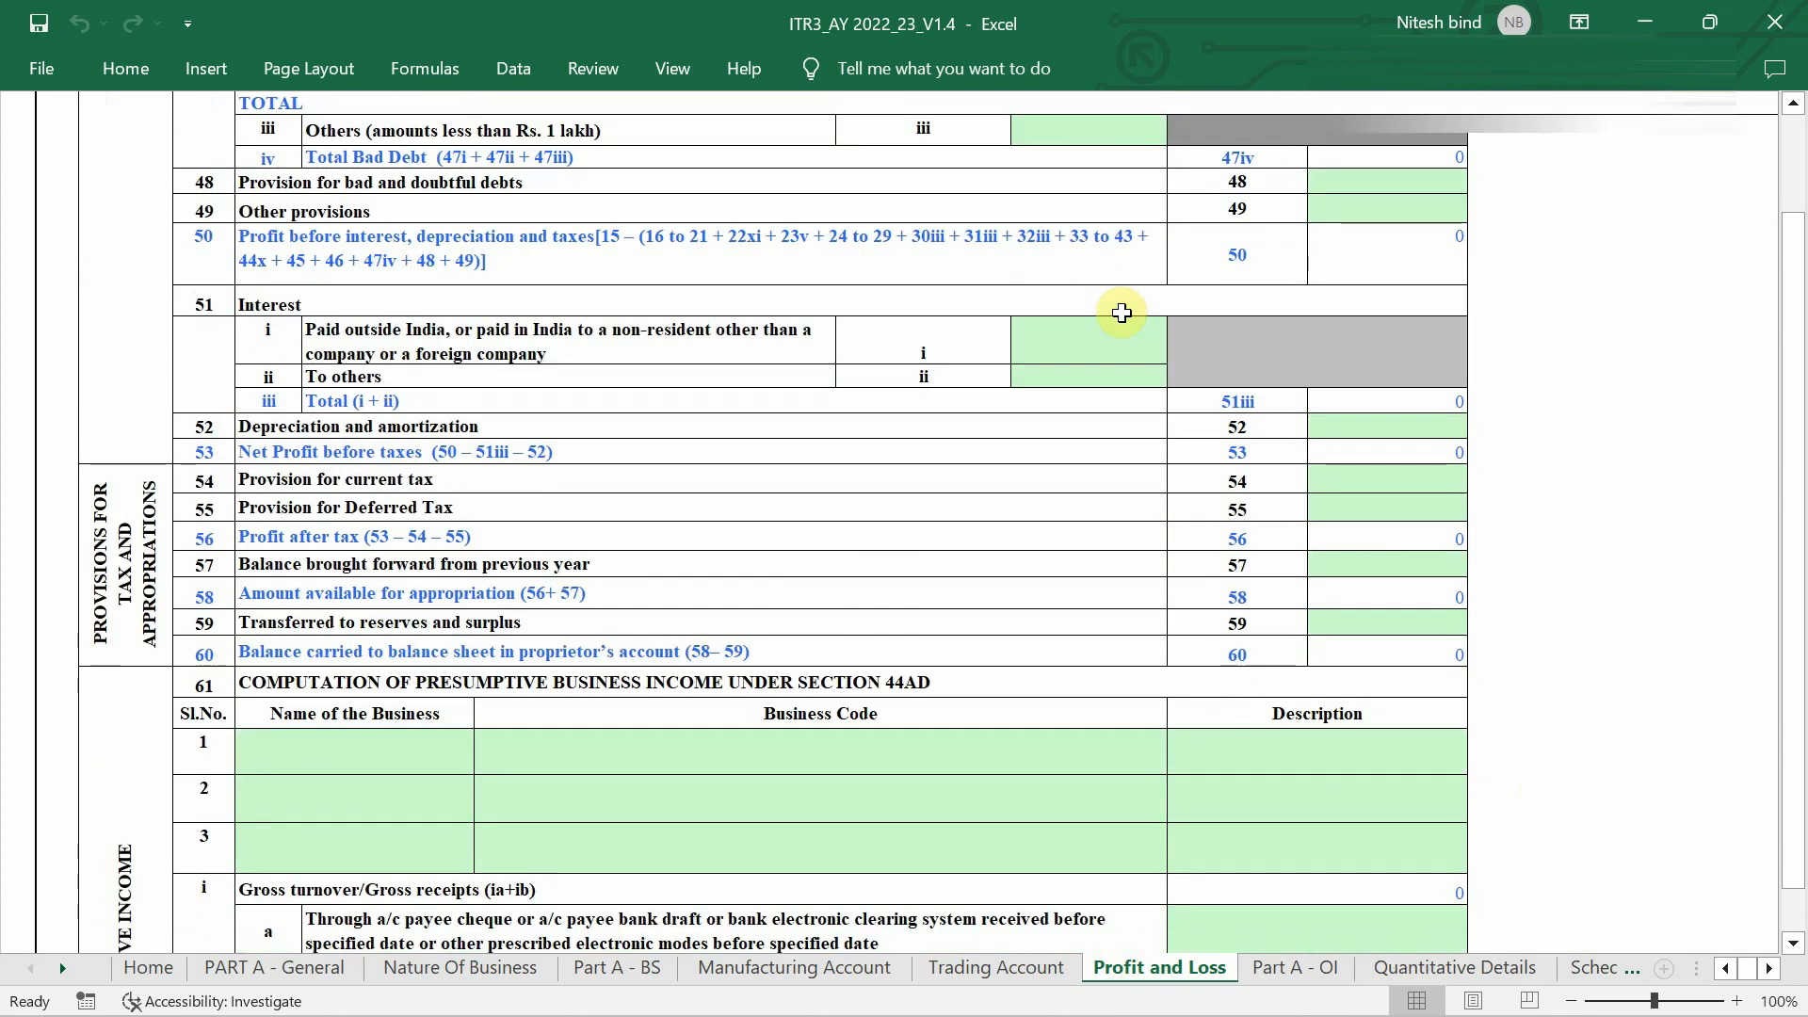
{"action": "scroll", "coordinate": [1121, 313], "scroll_direction": "down", "scroll_amount": 1}
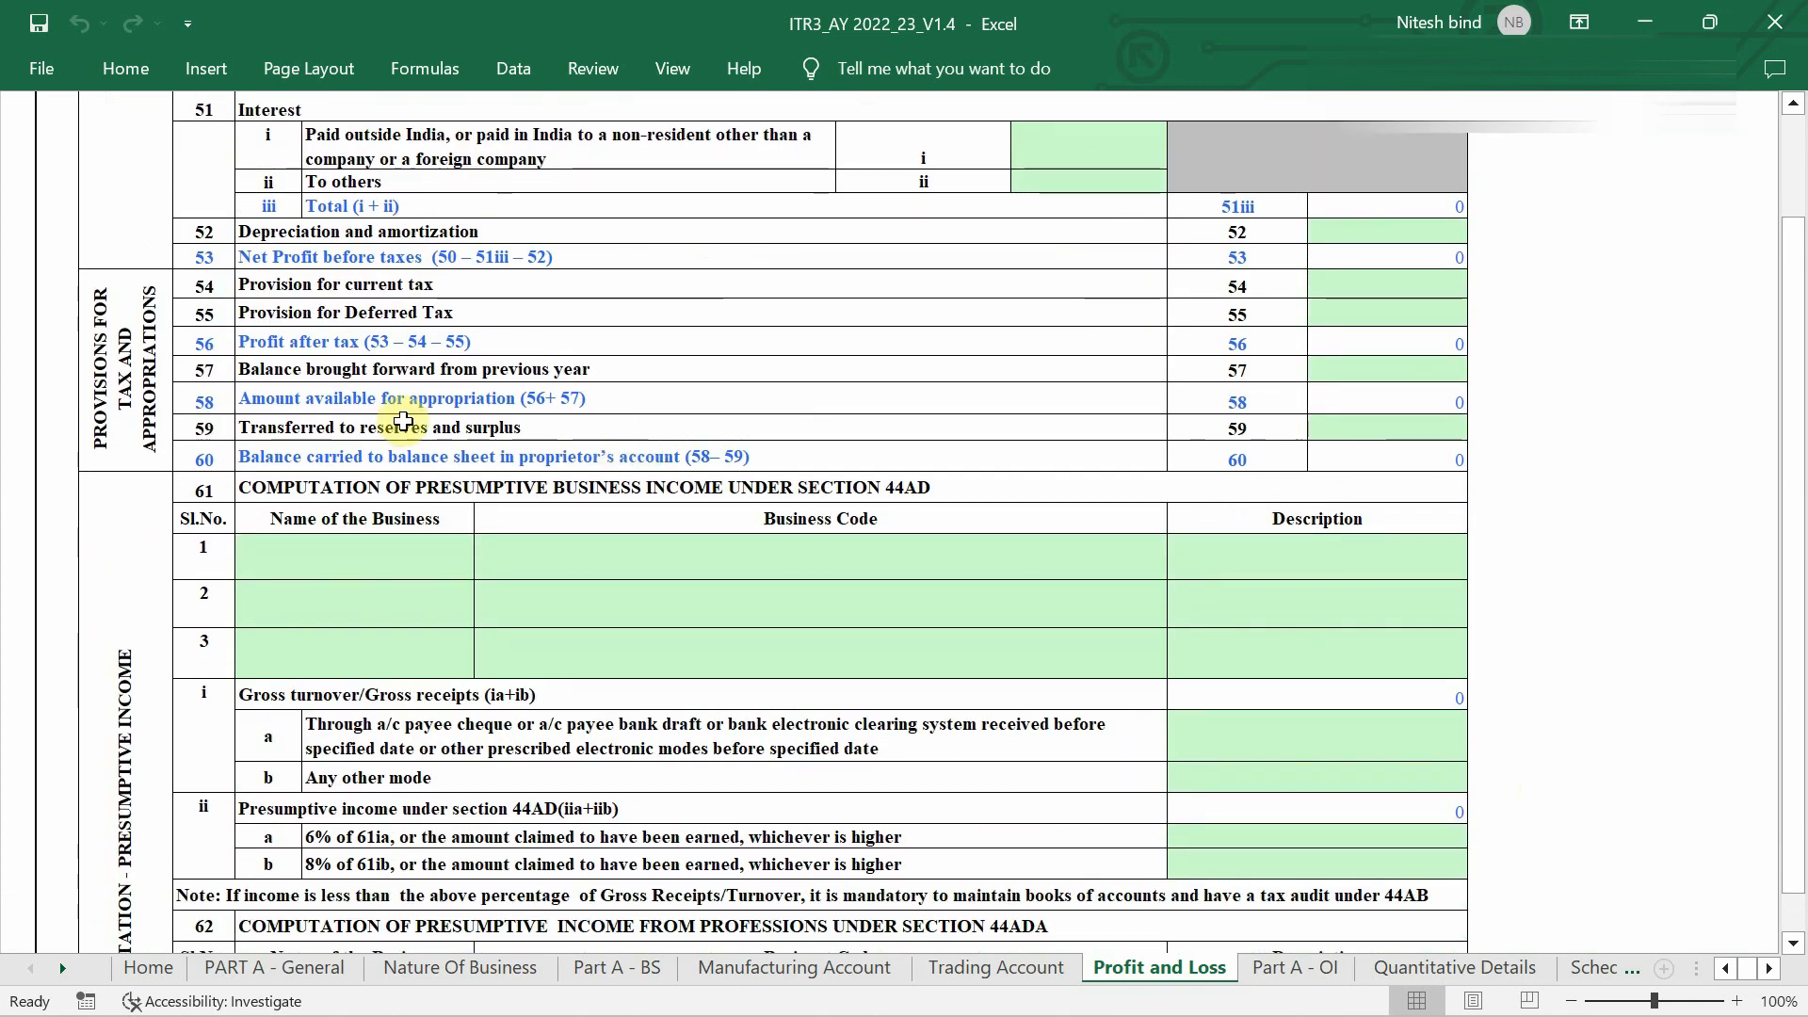
{"action": "left_click", "coordinate": [321, 491]}
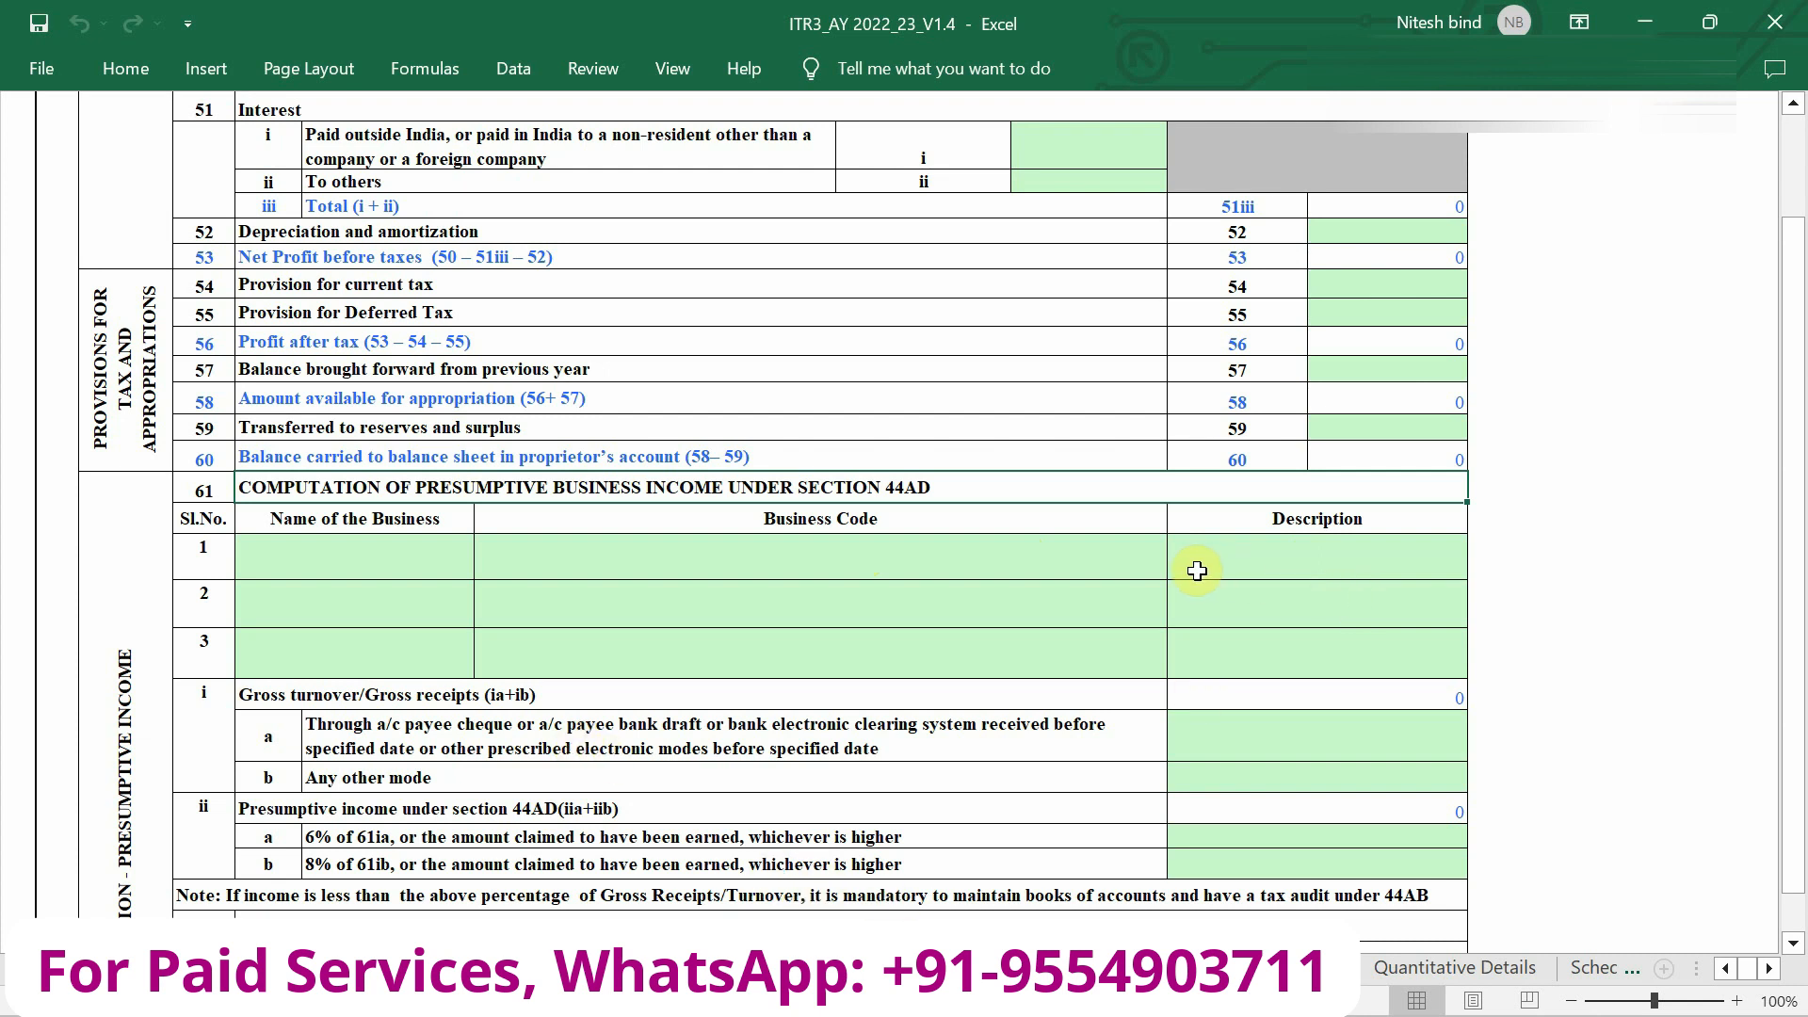
{"action": "key", "text": "ctrl+Page_Up"}
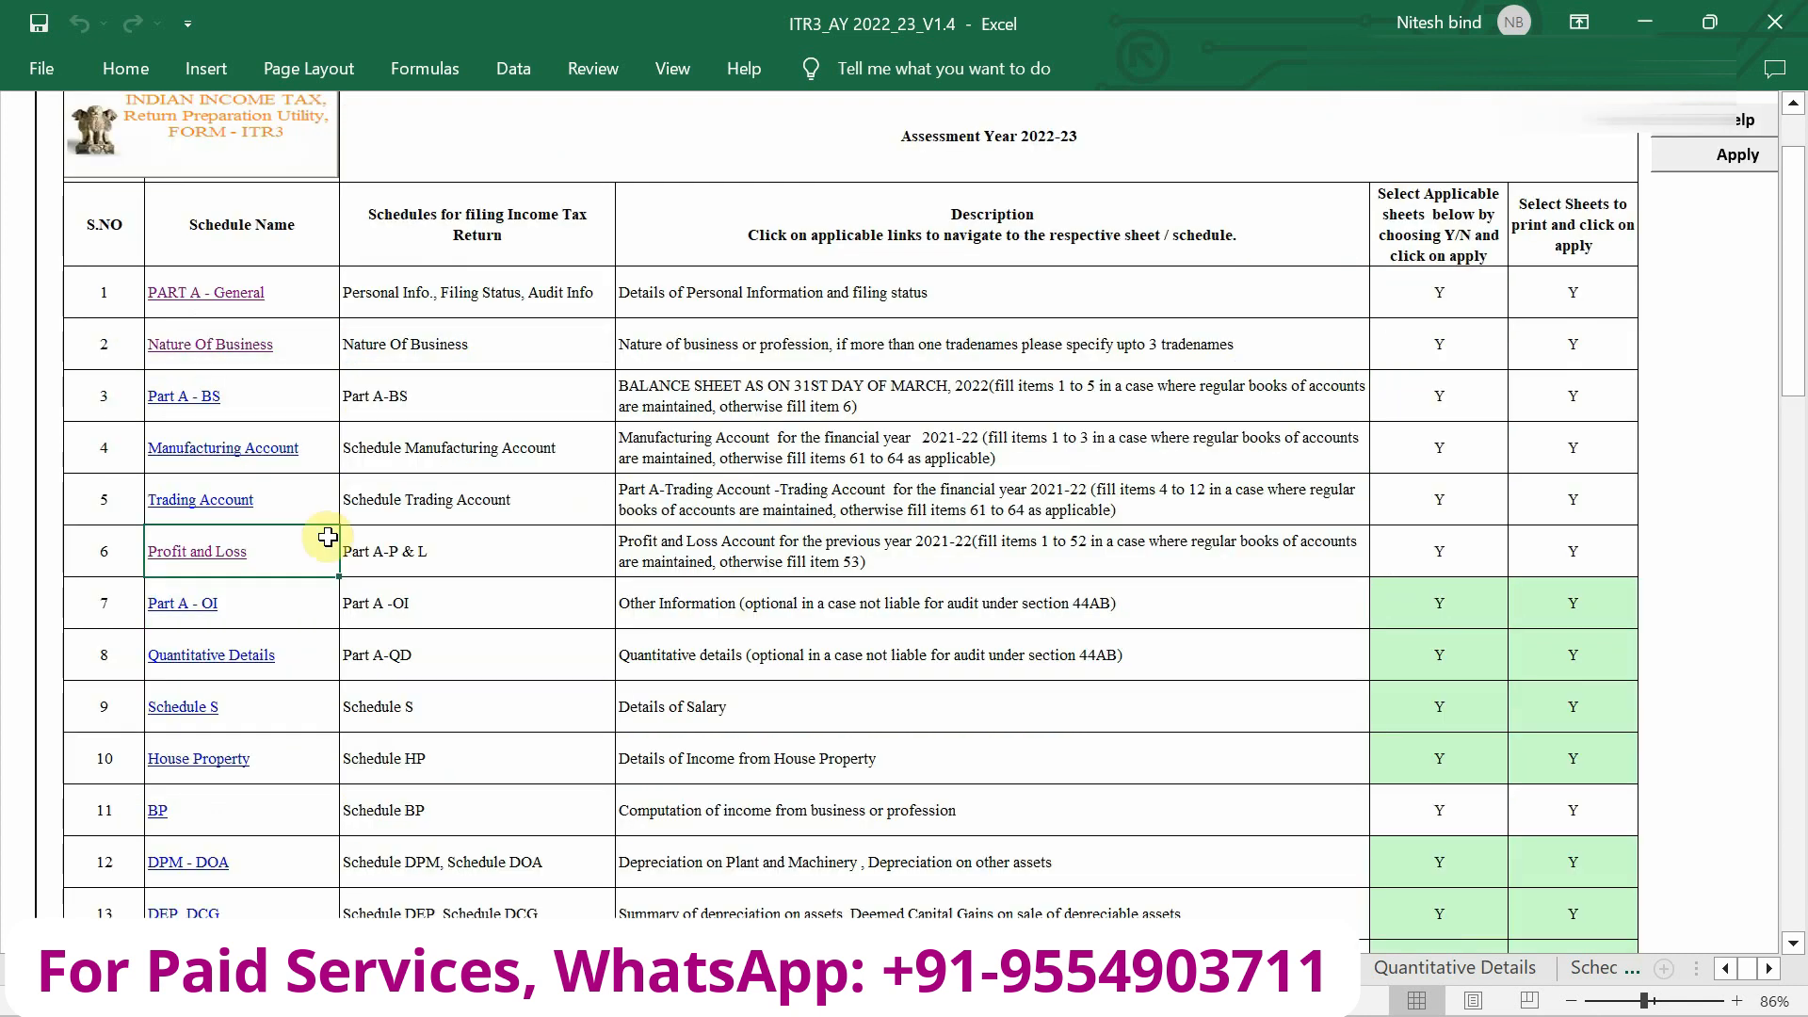
Scroll down the Home schedule index to PART A - General's audit information questions (44AA, 44AB).
{"action": "scroll", "coordinate": [334, 517], "scroll_direction": "down", "scroll_amount": 3}
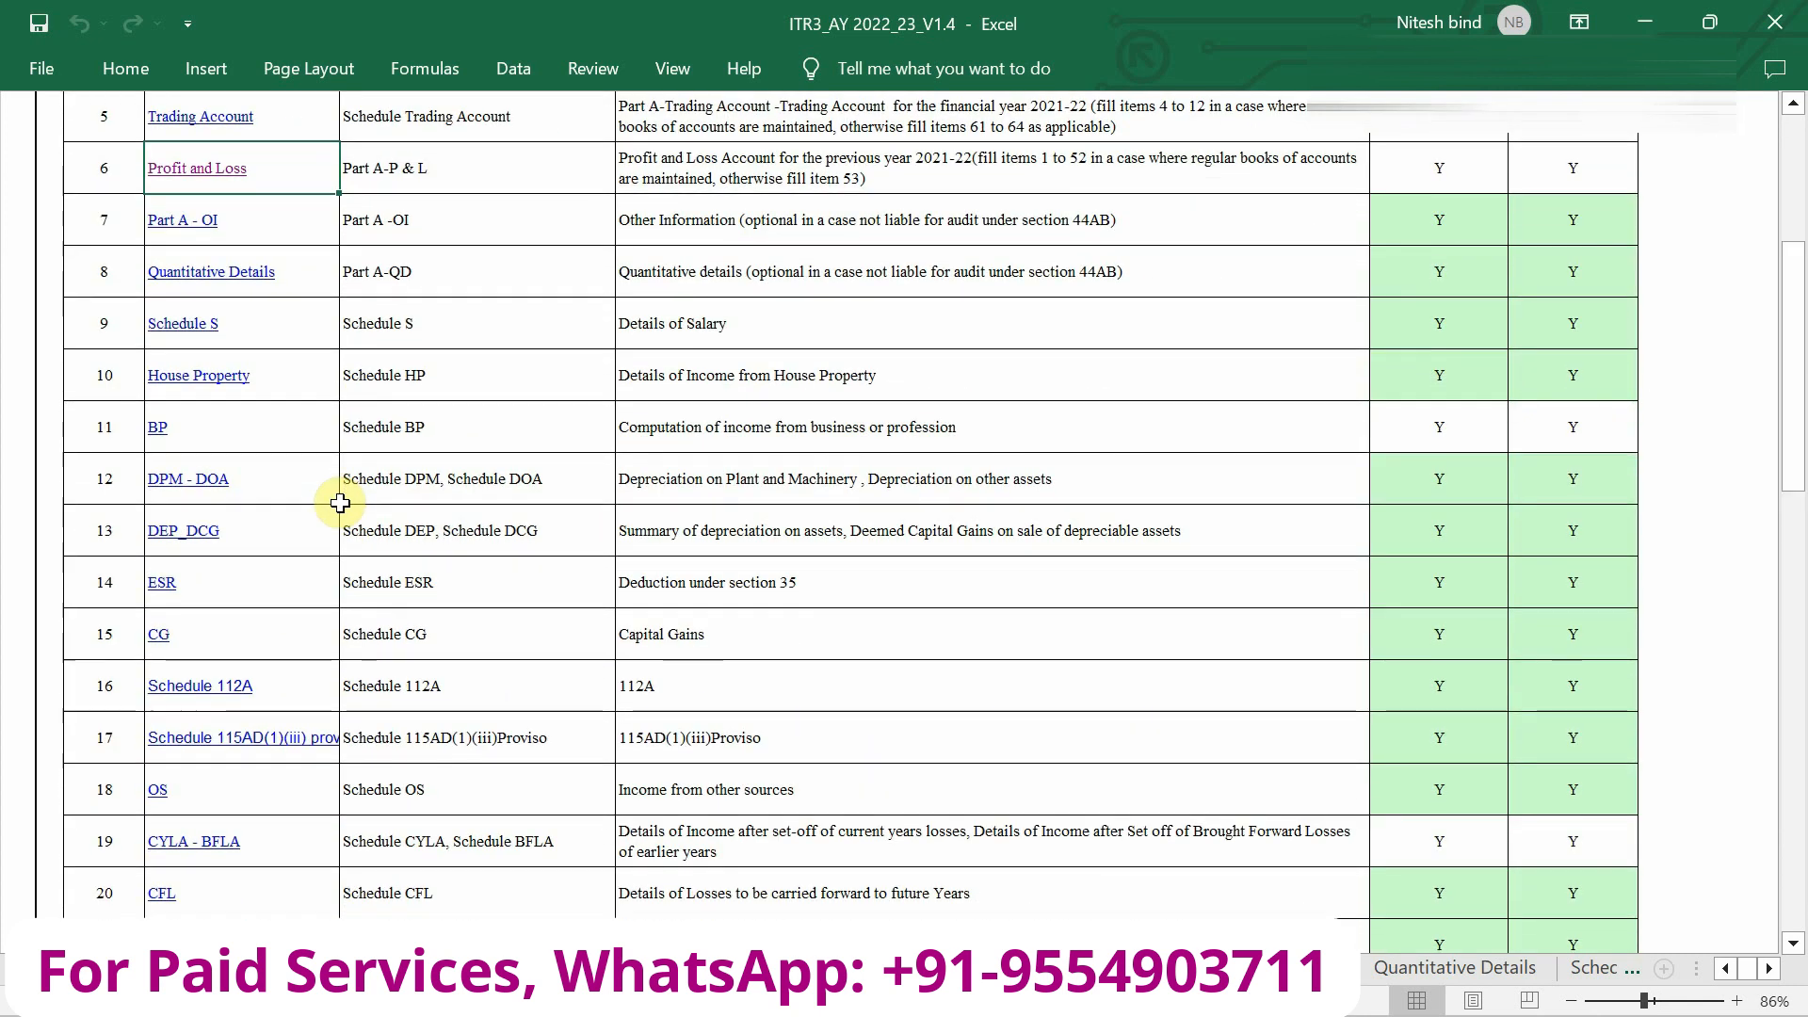
{"action": "scroll", "coordinate": [340, 502], "scroll_direction": "down", "scroll_amount": 2}
{"action": "scroll", "coordinate": [340, 503], "scroll_direction": "down", "scroll_amount": 2}
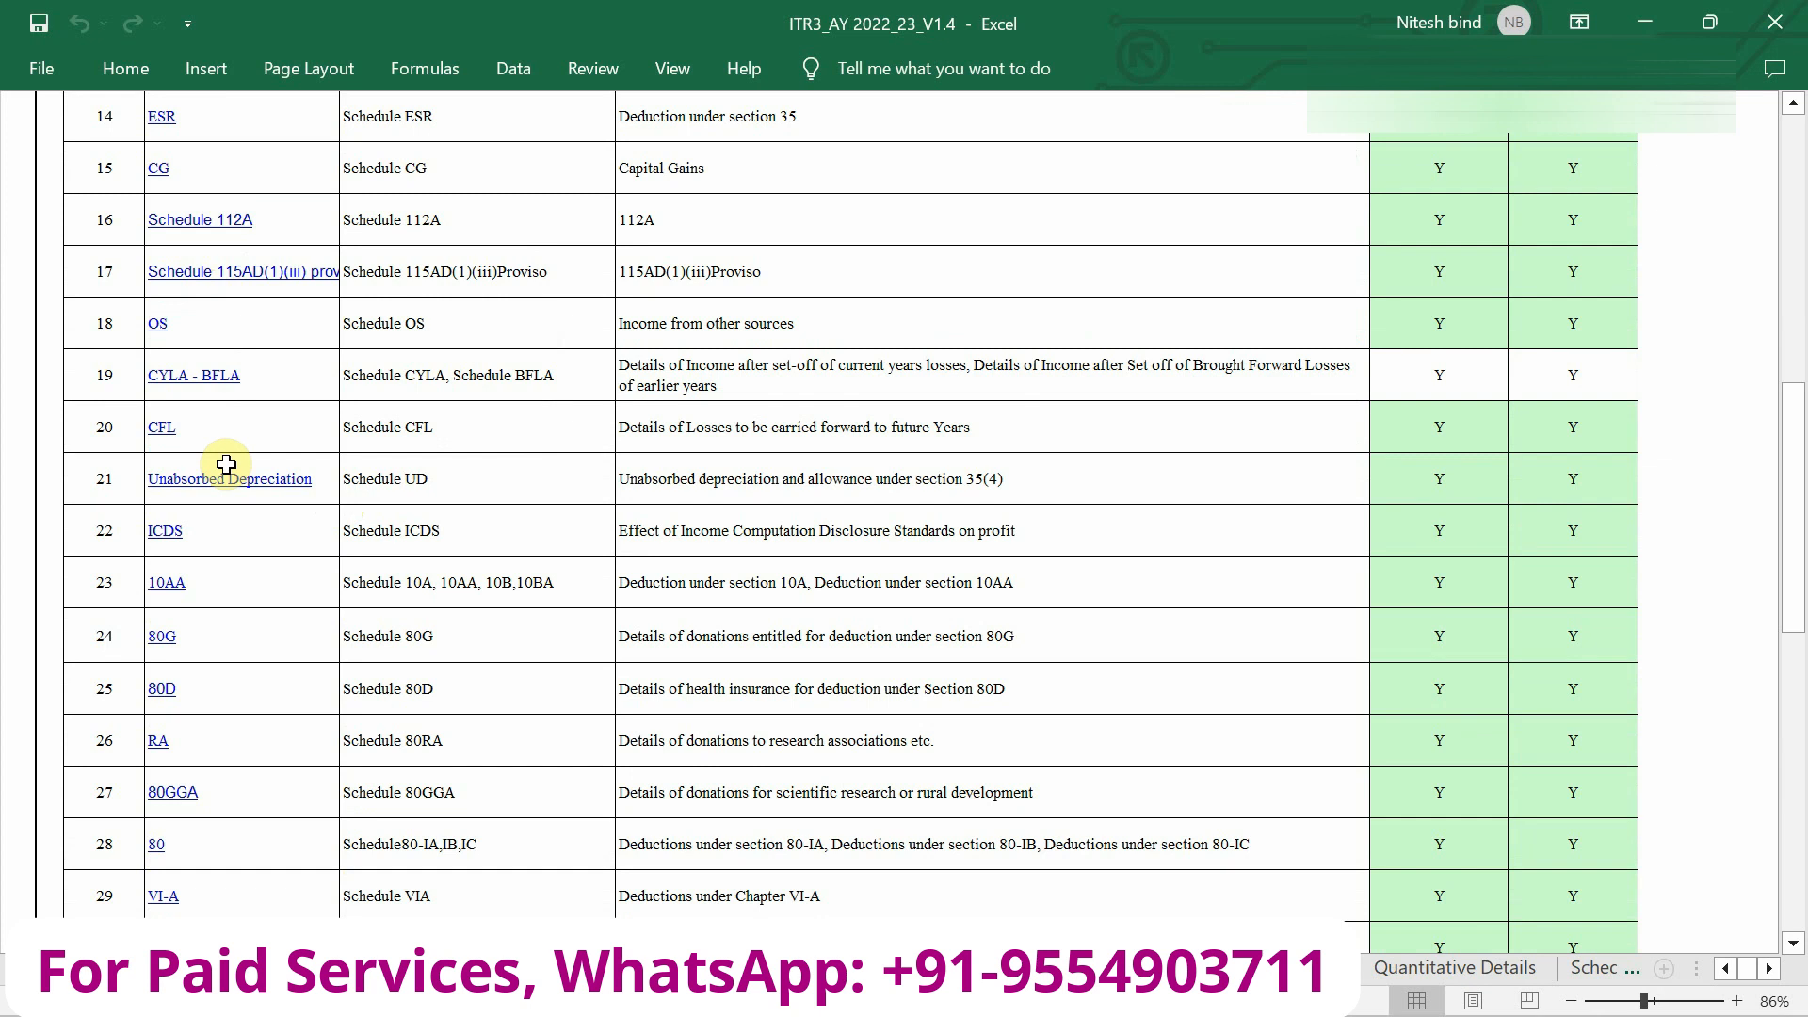
{"action": "scroll", "coordinate": [226, 464], "scroll_direction": "down", "scroll_amount": 7}
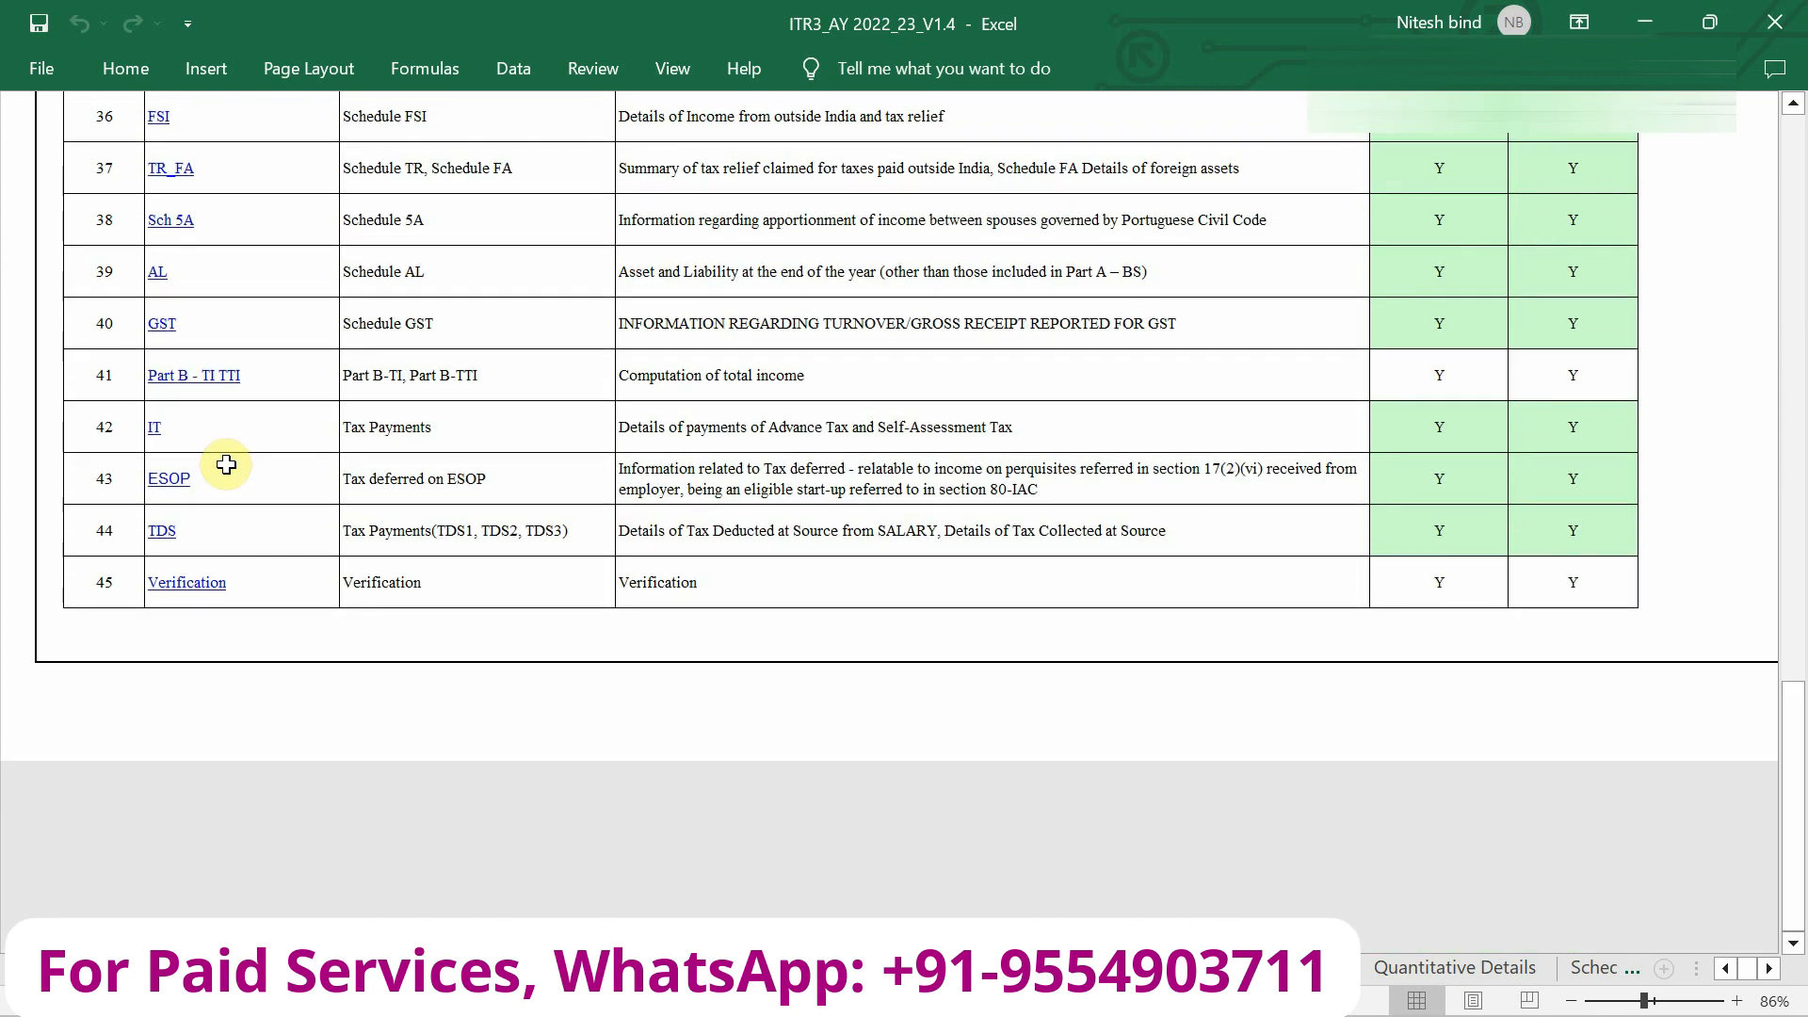
{"action": "scroll", "coordinate": [930, 463], "scroll_direction": "up", "scroll_amount": 12}
{"action": "scroll", "coordinate": [930, 462], "scroll_direction": "down", "scroll_amount": 1}
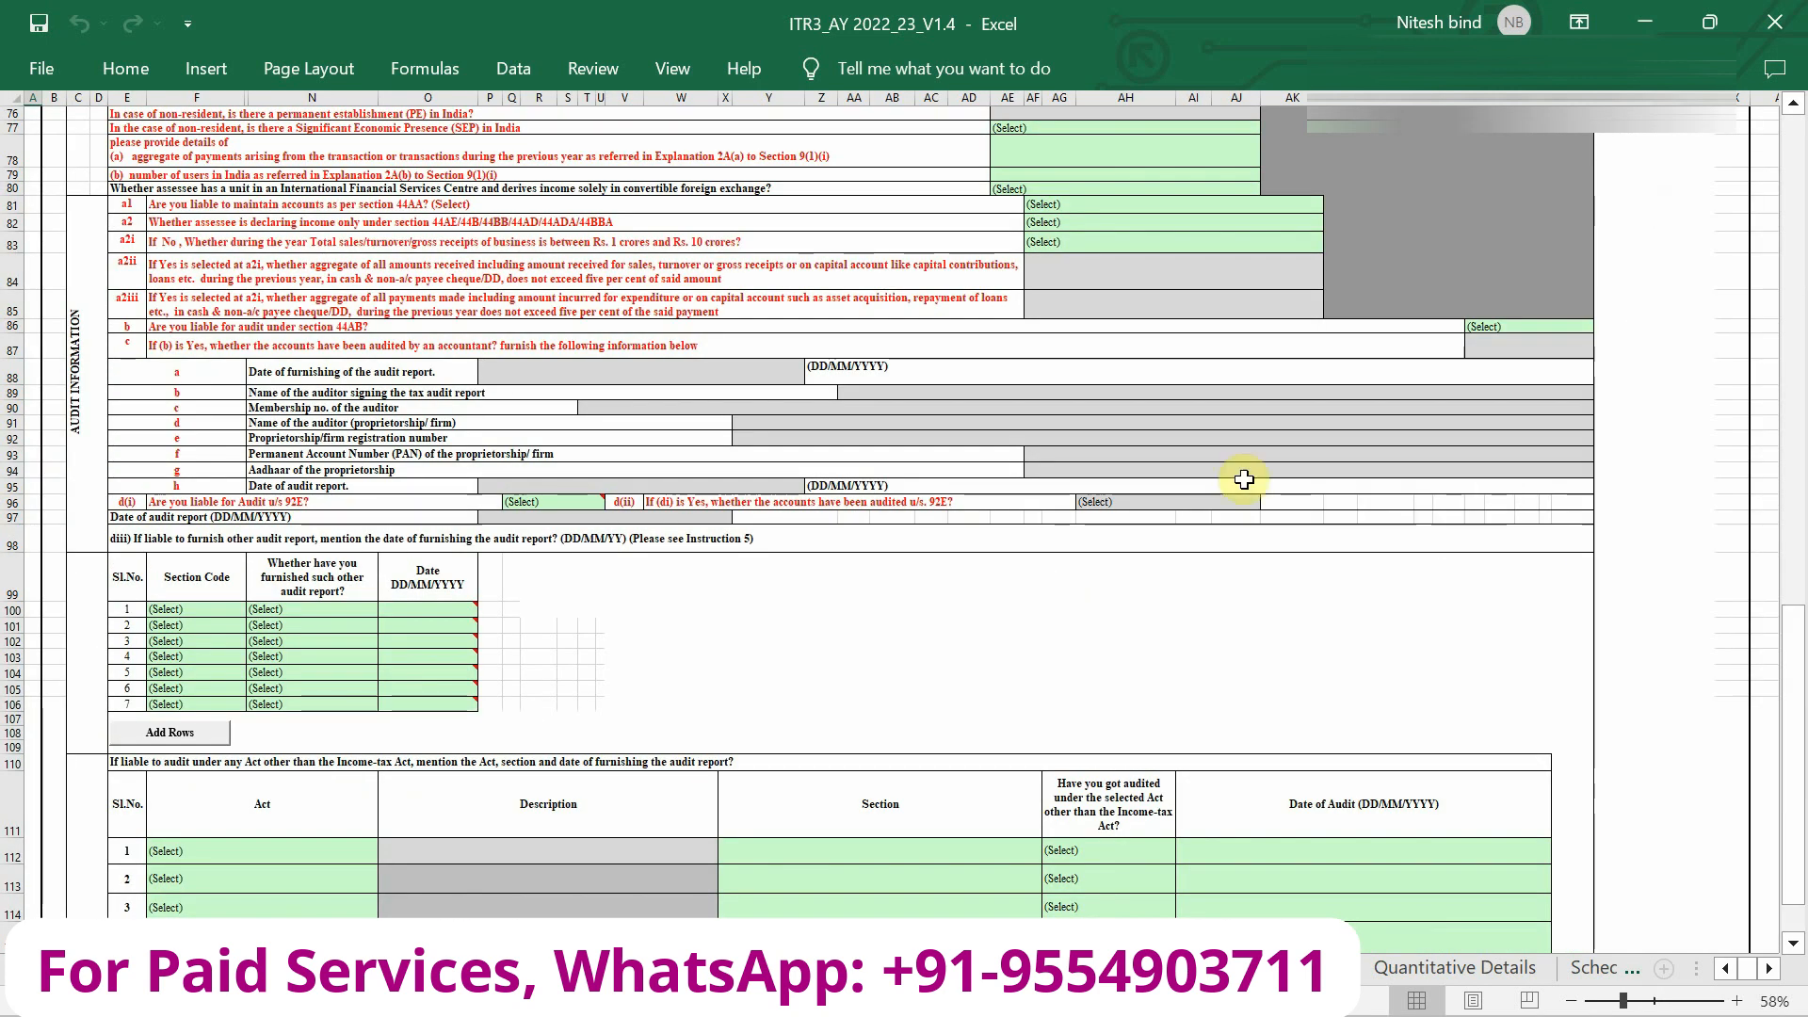
{"action": "key", "text": "ctrl+Home"}
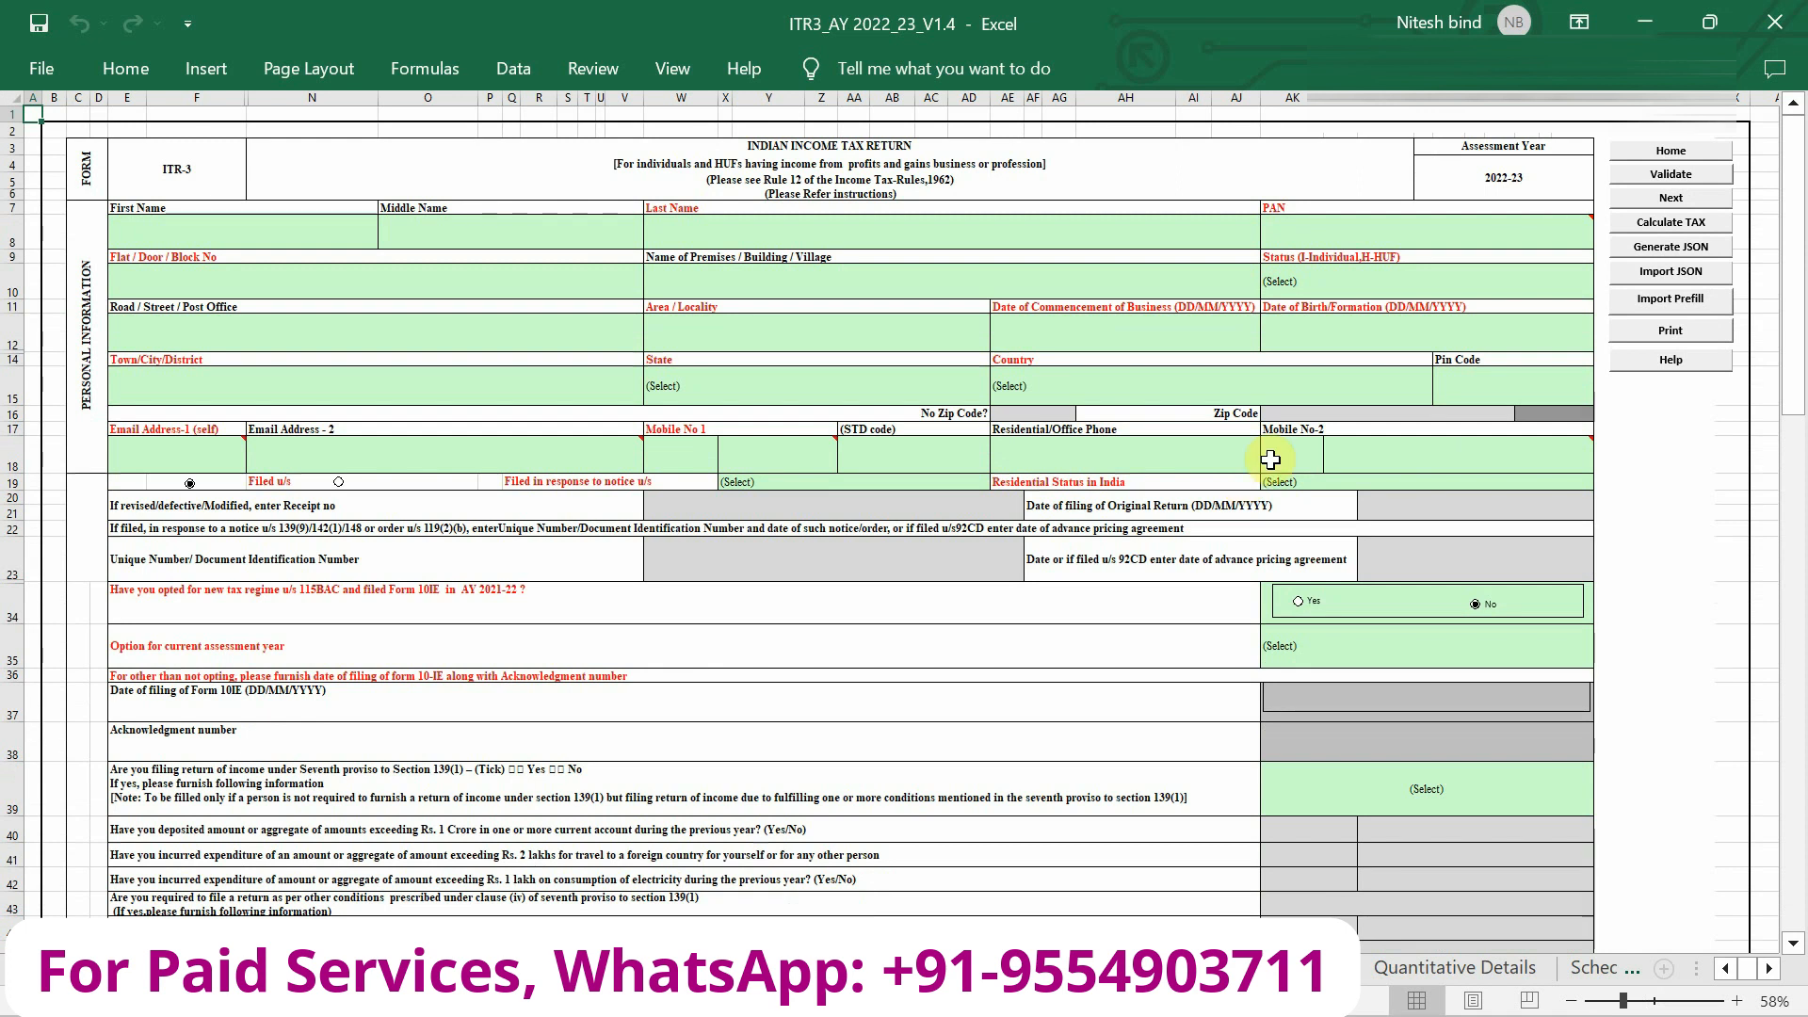
{"action": "scroll", "coordinate": [1712, 219], "scroll_direction": "up", "scroll_amount": 2}
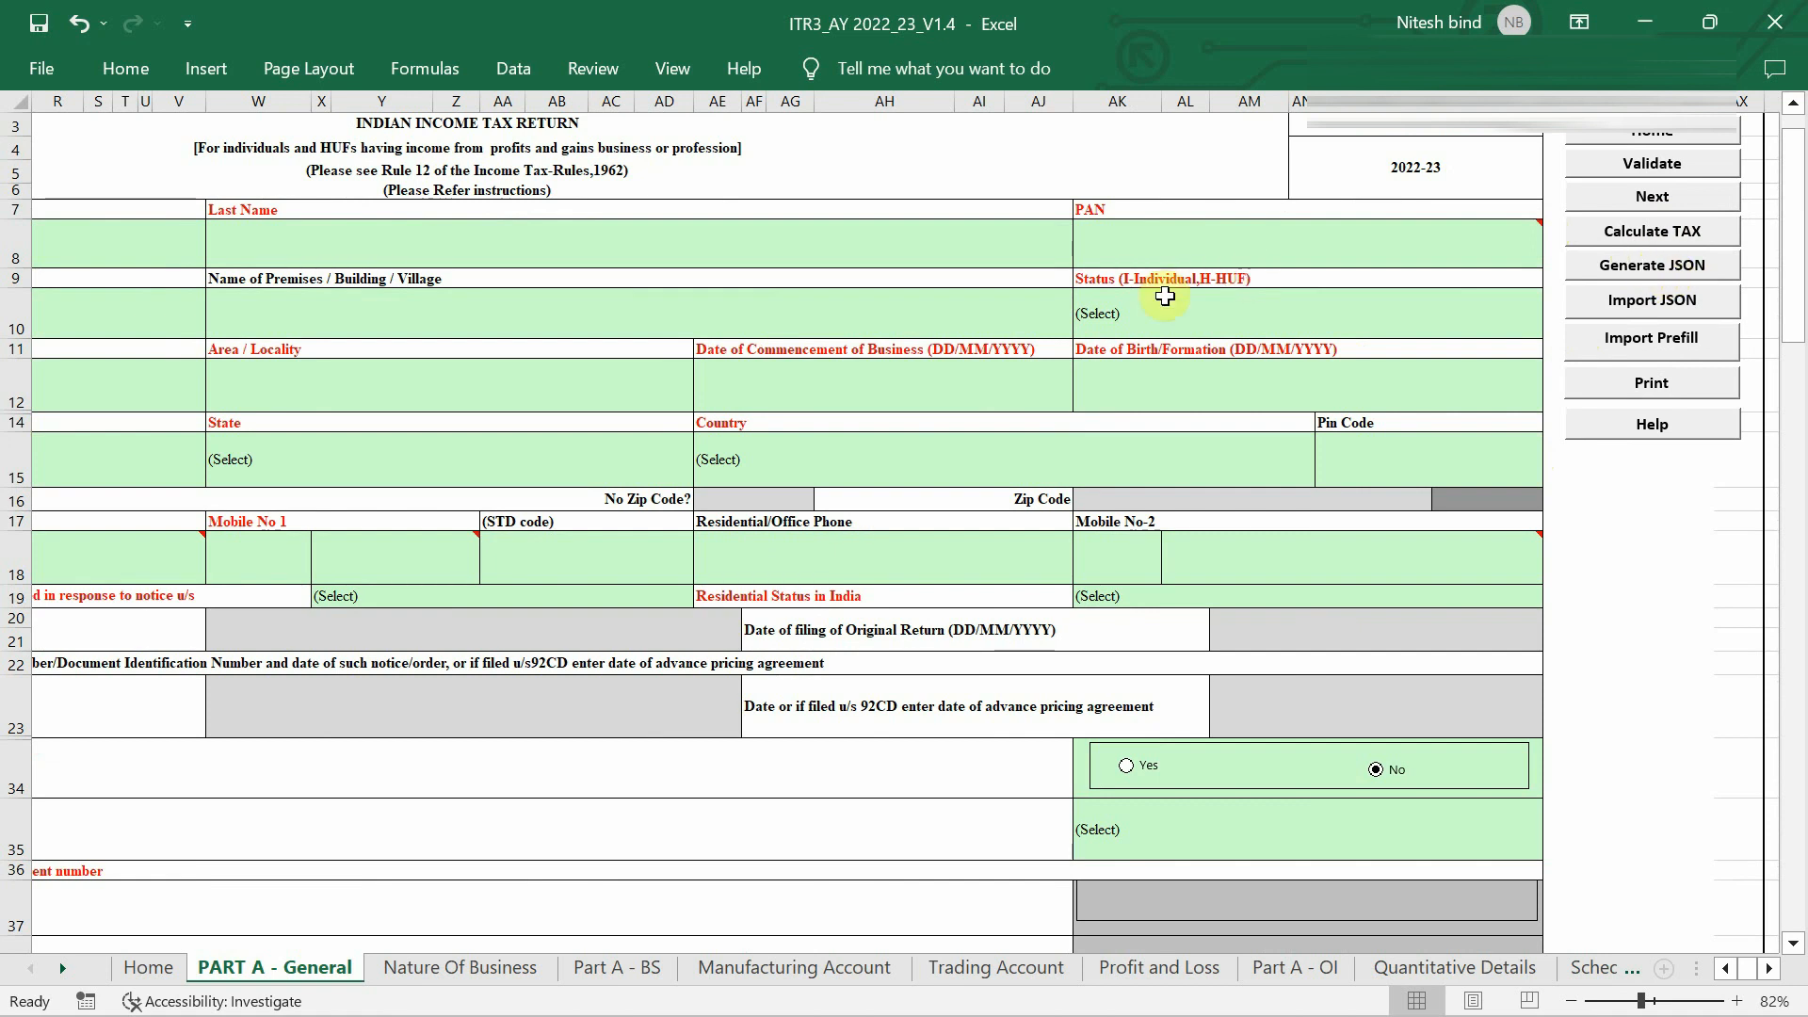
{"action": "scroll", "coordinate": [1166, 297], "scroll_direction": "up", "scroll_amount": 1}
{"action": "scroll", "coordinate": [1165, 297], "scroll_direction": "left", "scroll_amount": 1}
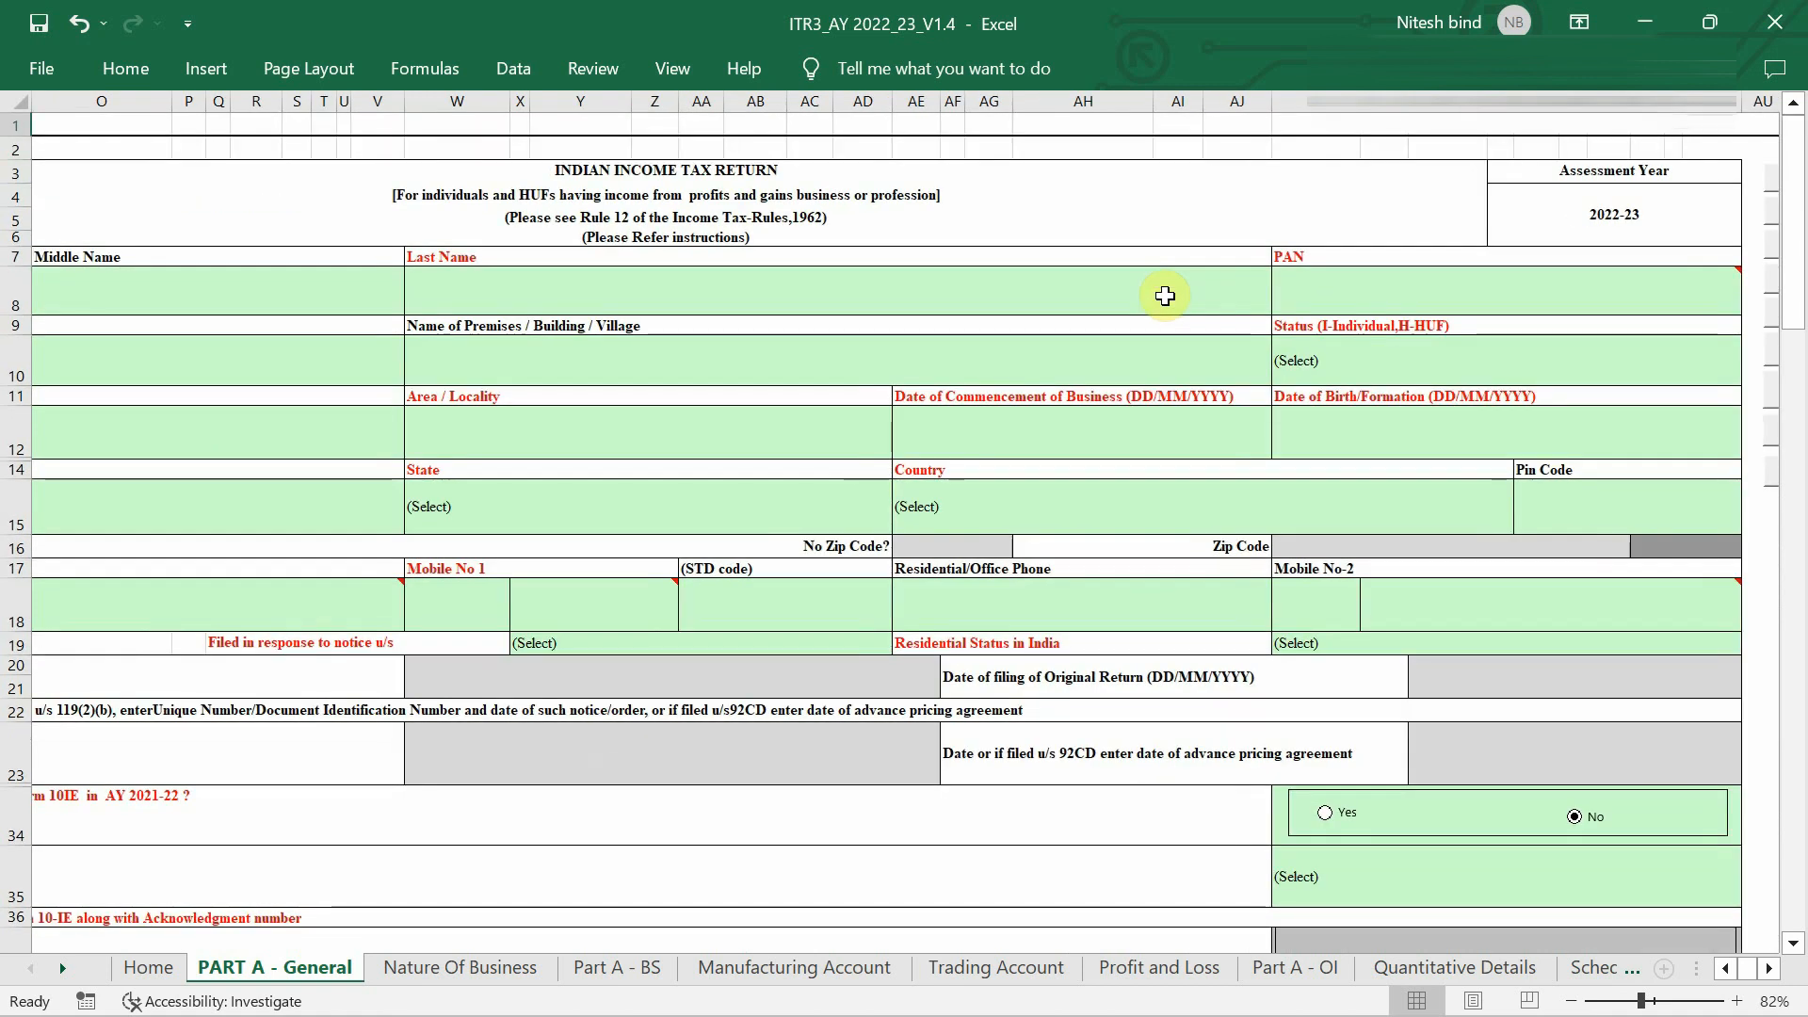
{"action": "scroll", "coordinate": [1165, 296], "scroll_direction": "down", "scroll_amount": 1}
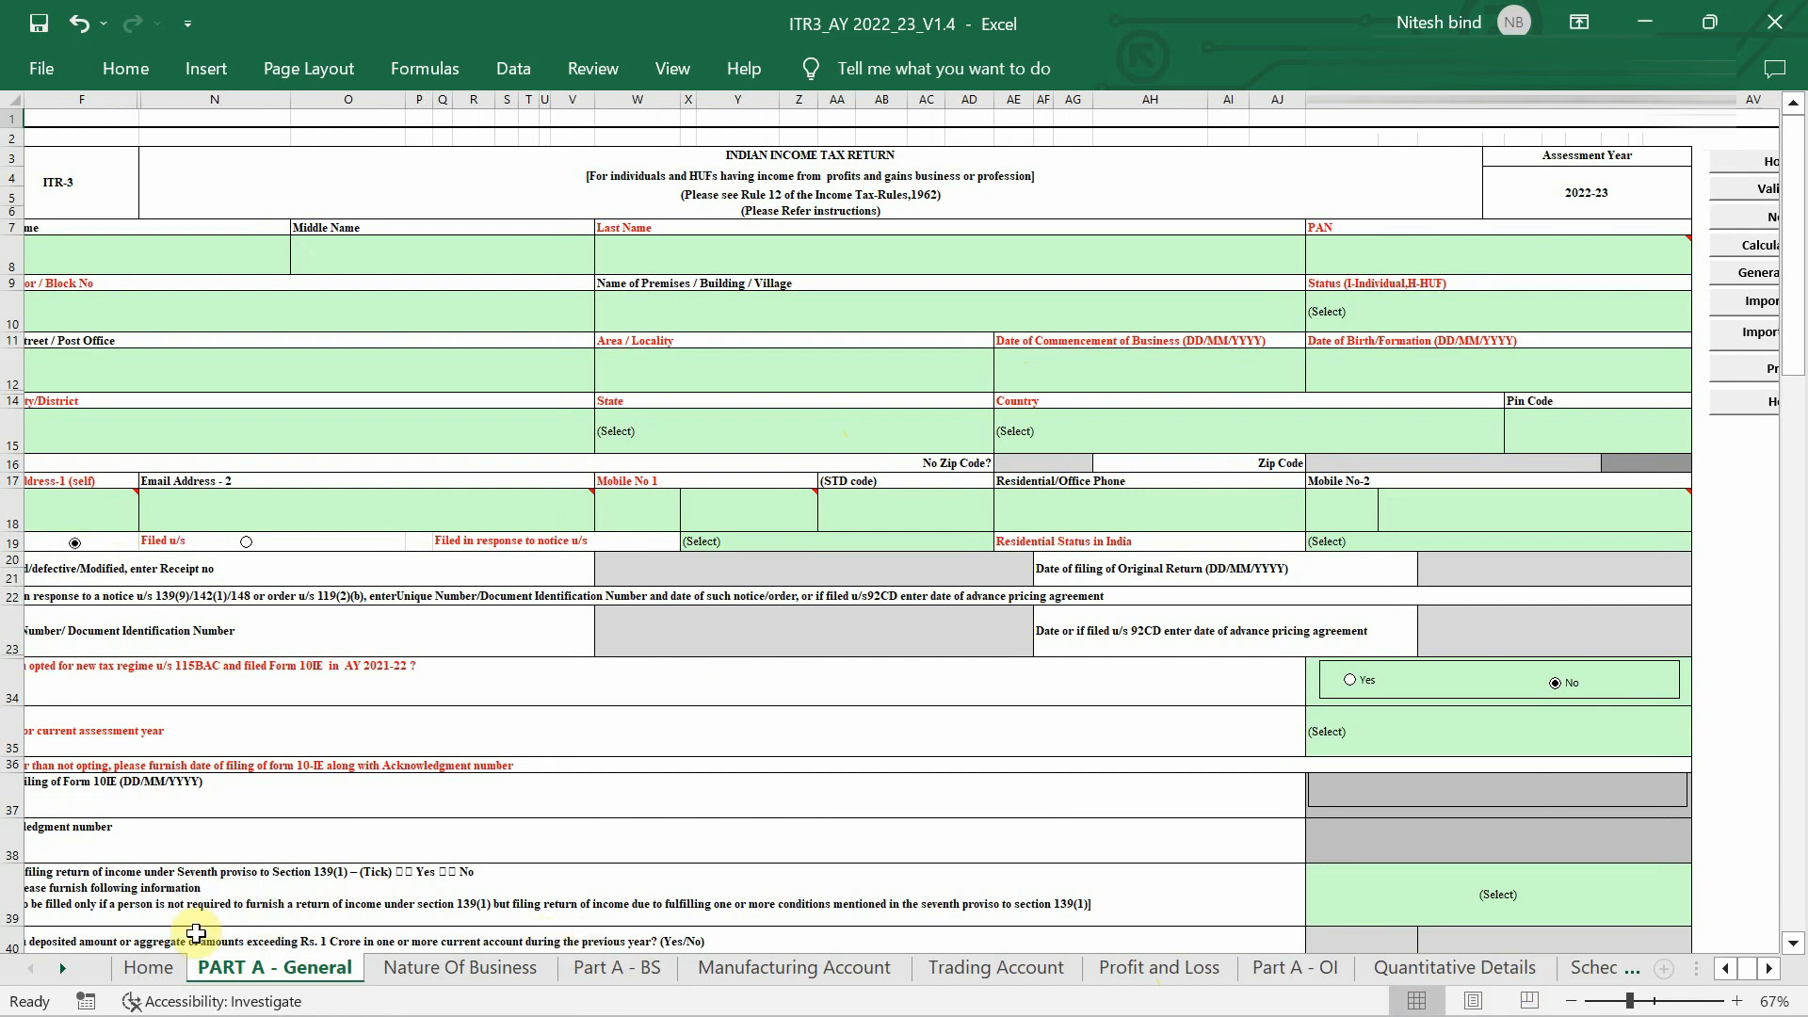
Review the Home sheet's 45-entry schedule index down to Verification, then return to the top.
{"action": "left_click", "coordinate": [151, 967]}
{"action": "scroll", "coordinate": [365, 546], "scroll_direction": "down", "scroll_amount": 2}
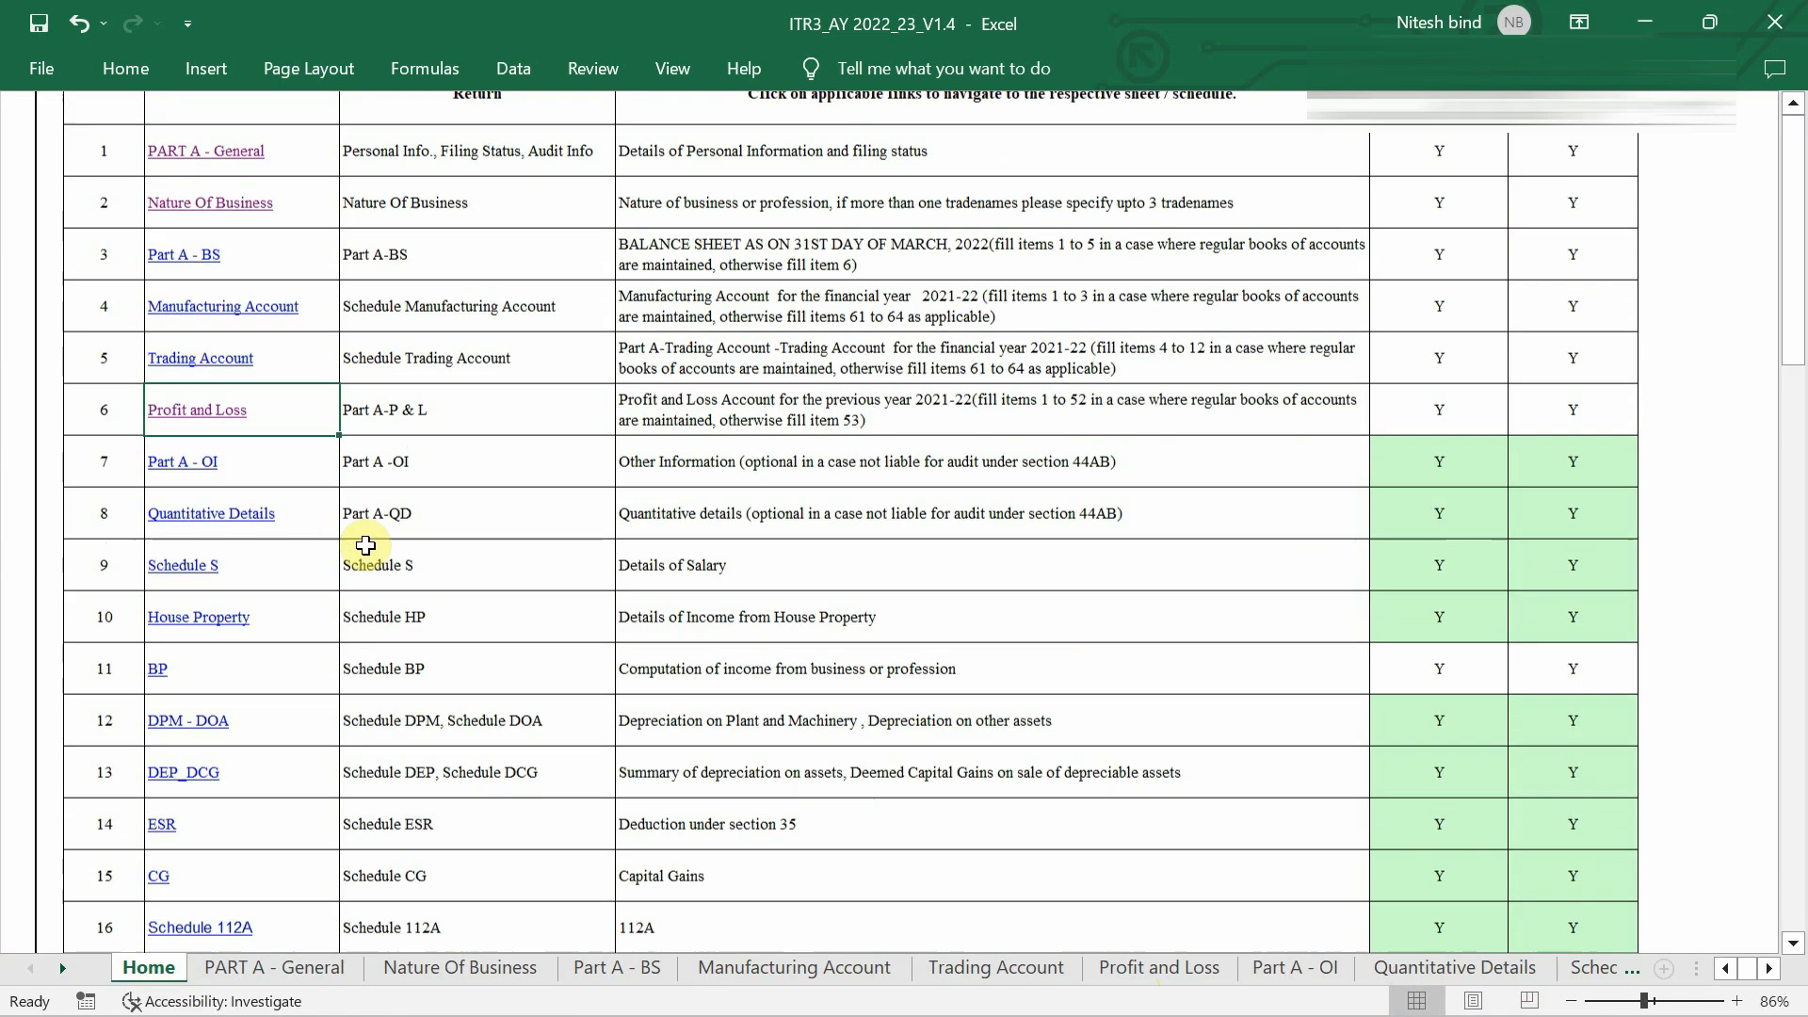
{"action": "scroll", "coordinate": [498, 485], "scroll_direction": "down", "scroll_amount": 6}
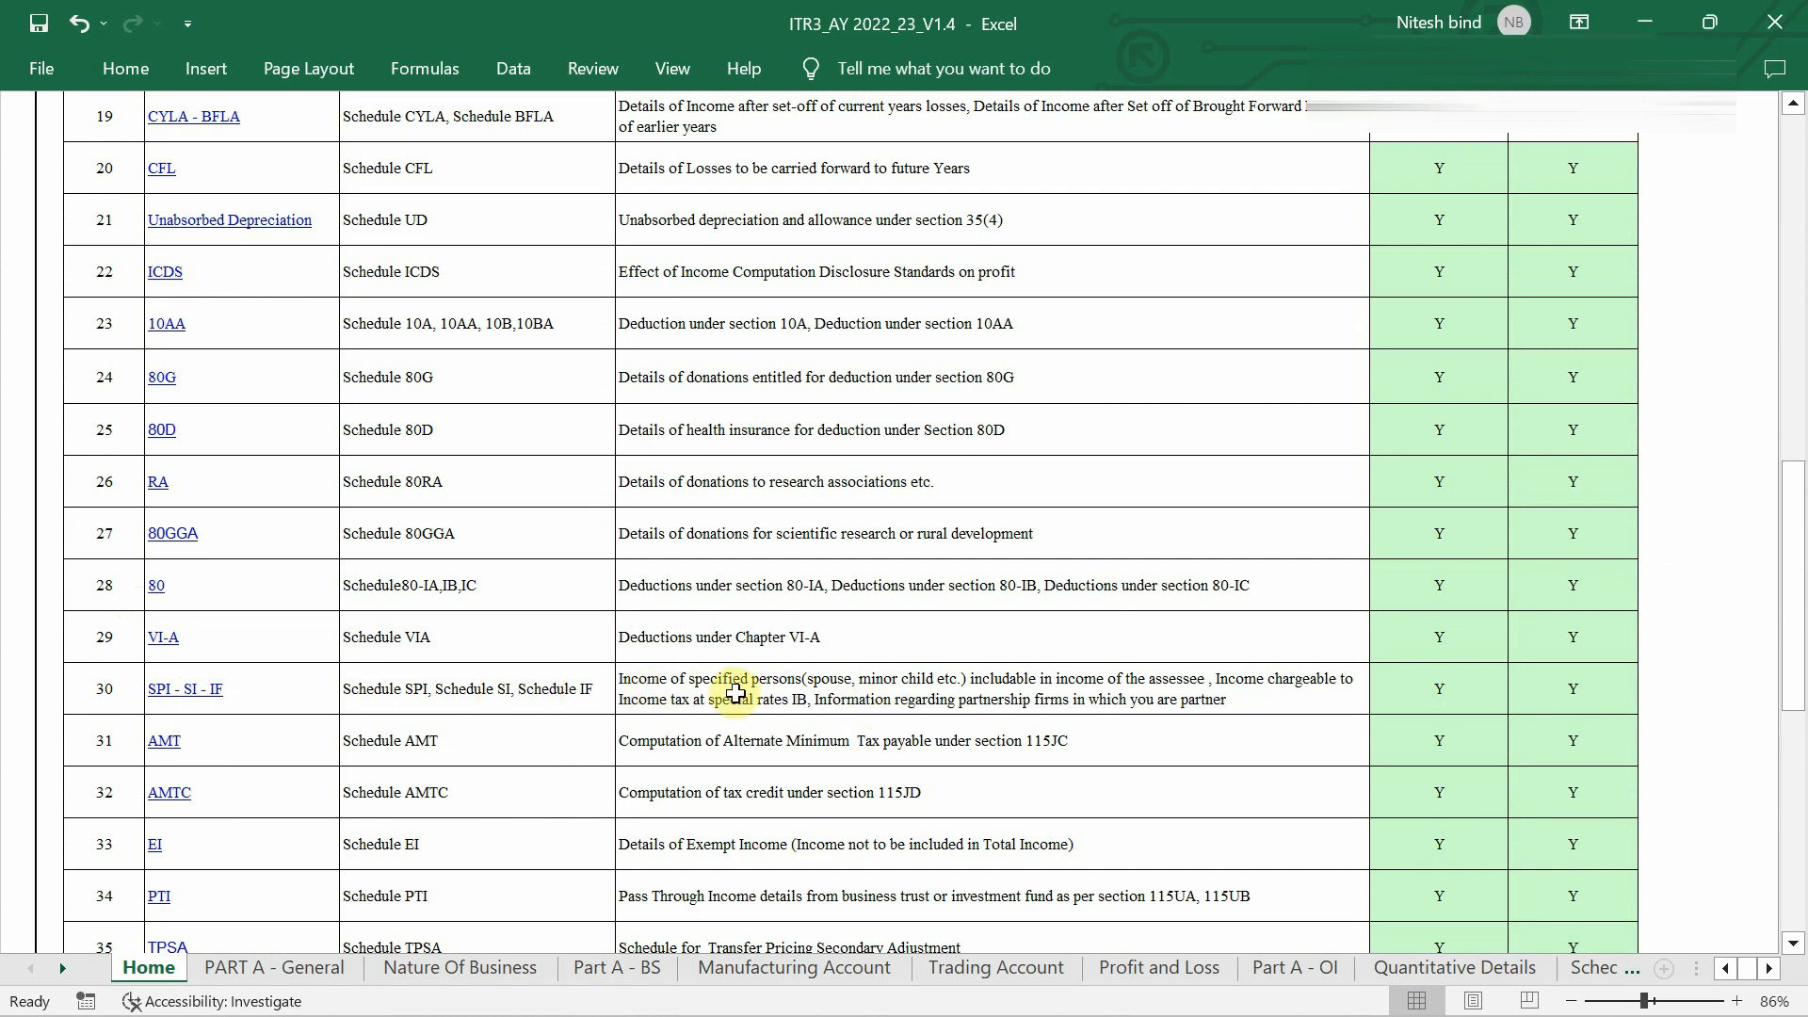
{"action": "scroll", "coordinate": [742, 701], "scroll_direction": "up", "scroll_amount": 2}
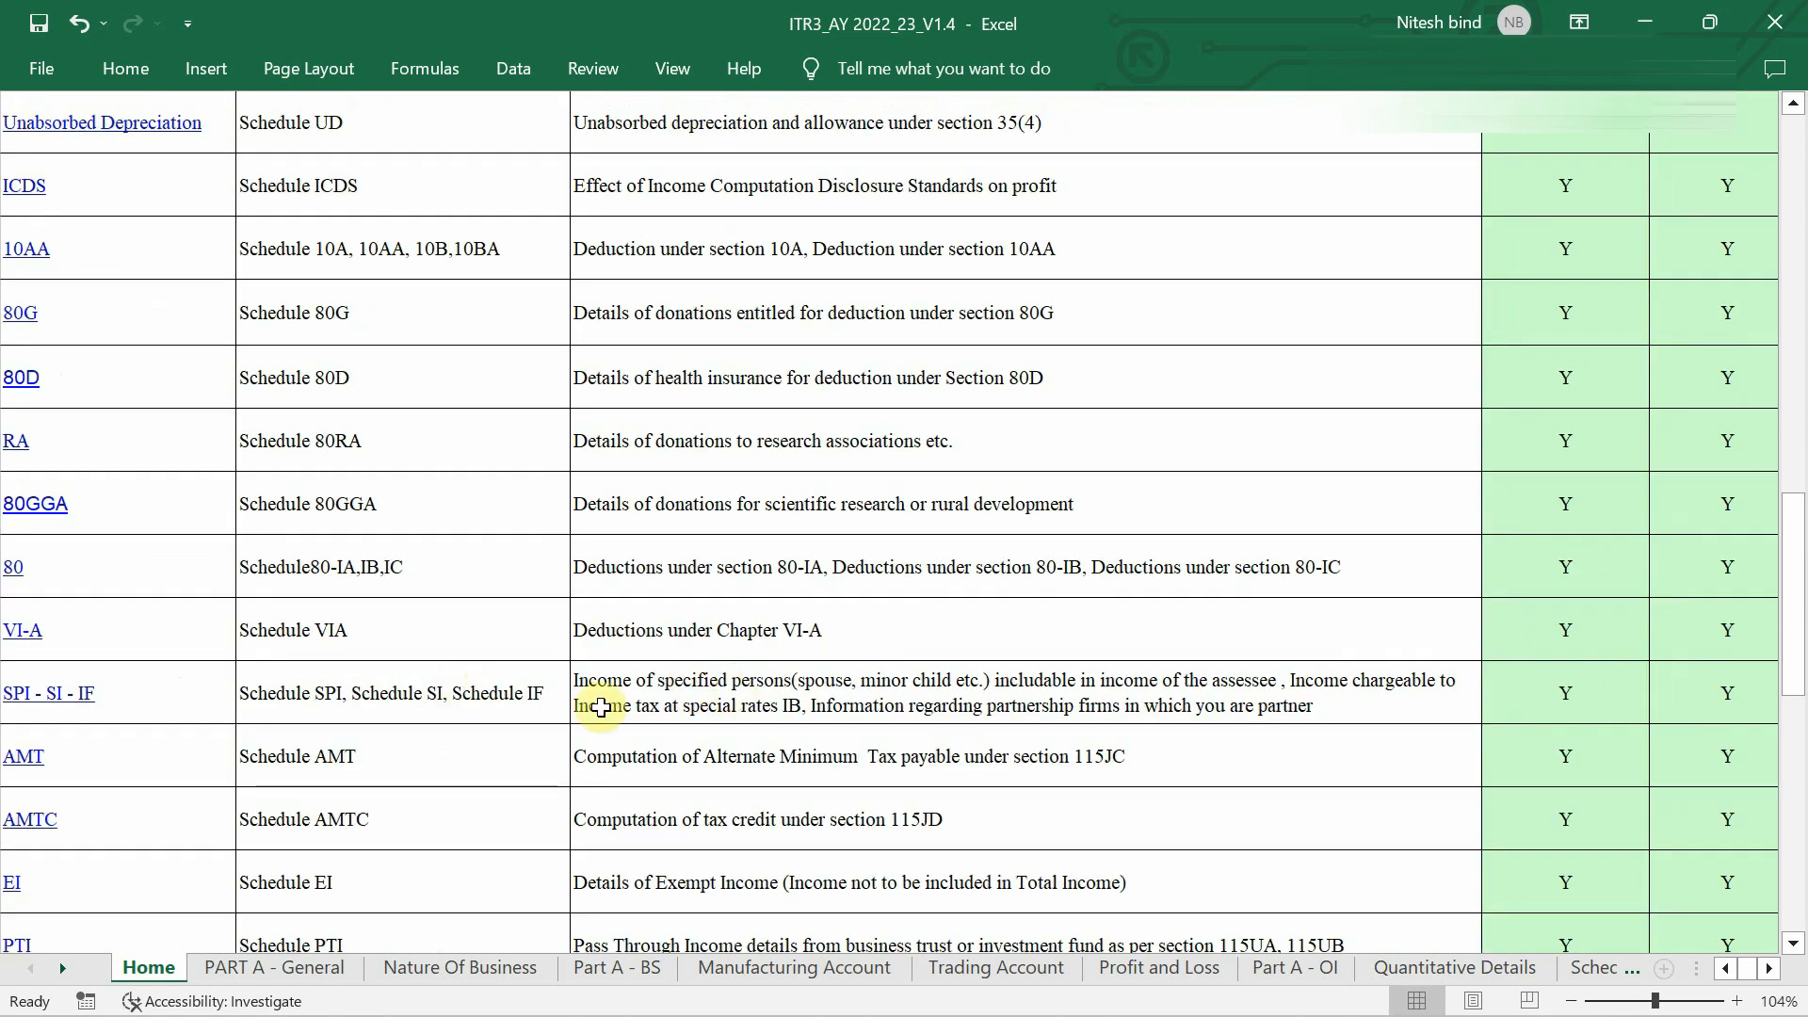
{"action": "scroll", "coordinate": [789, 692], "scroll_direction": "left", "scroll_amount": 2}
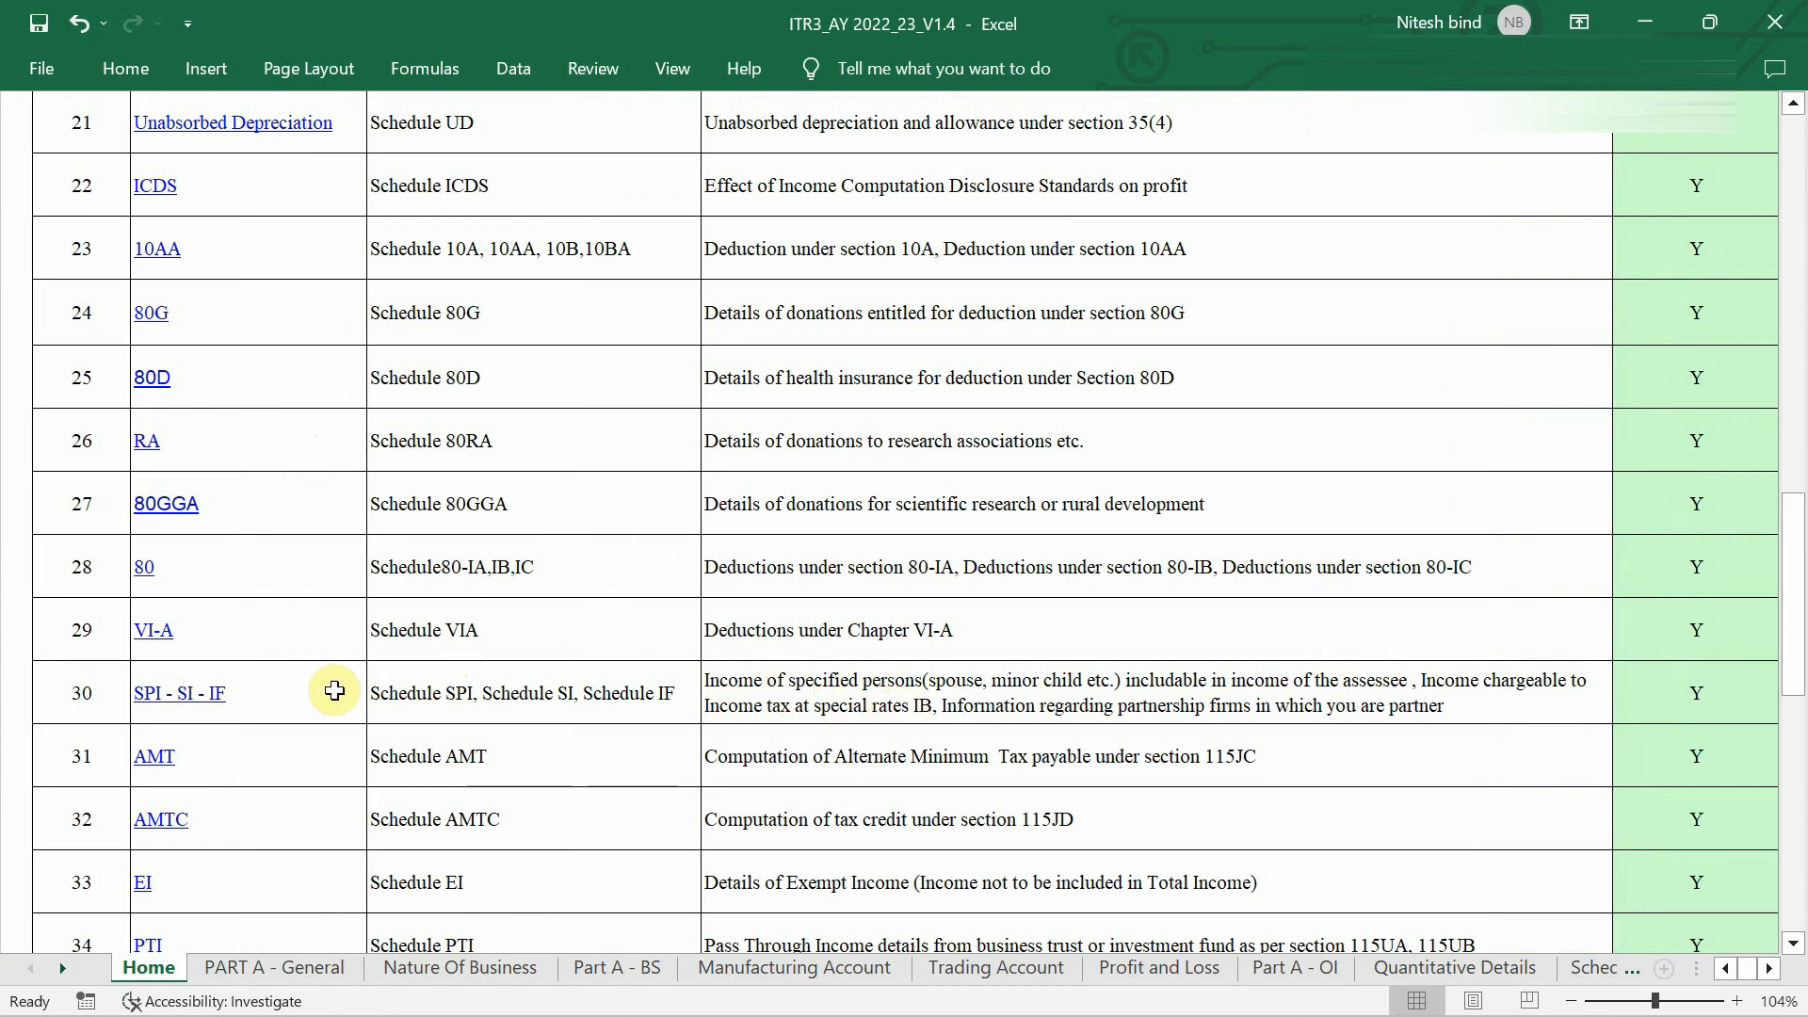
{"action": "scroll", "coordinate": [201, 702], "scroll_direction": "down", "scroll_amount": 3}
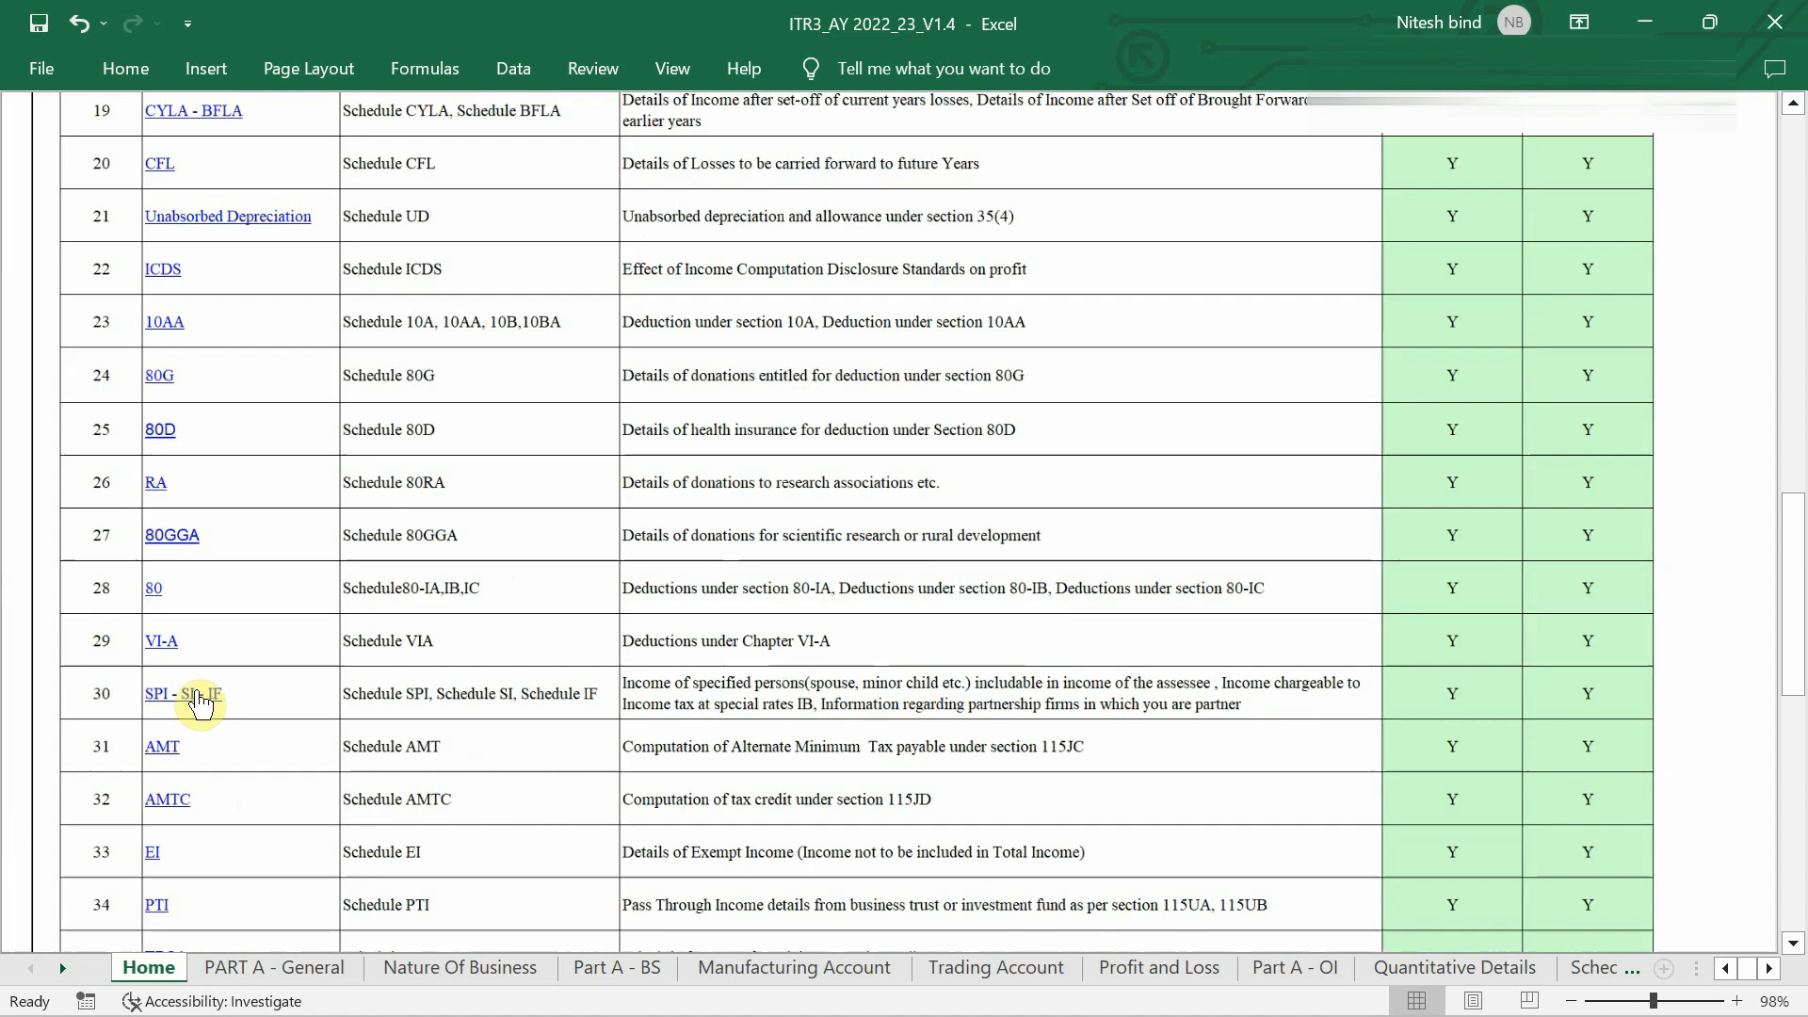
{"action": "scroll", "coordinate": [198, 695], "scroll_direction": "down", "scroll_amount": 3}
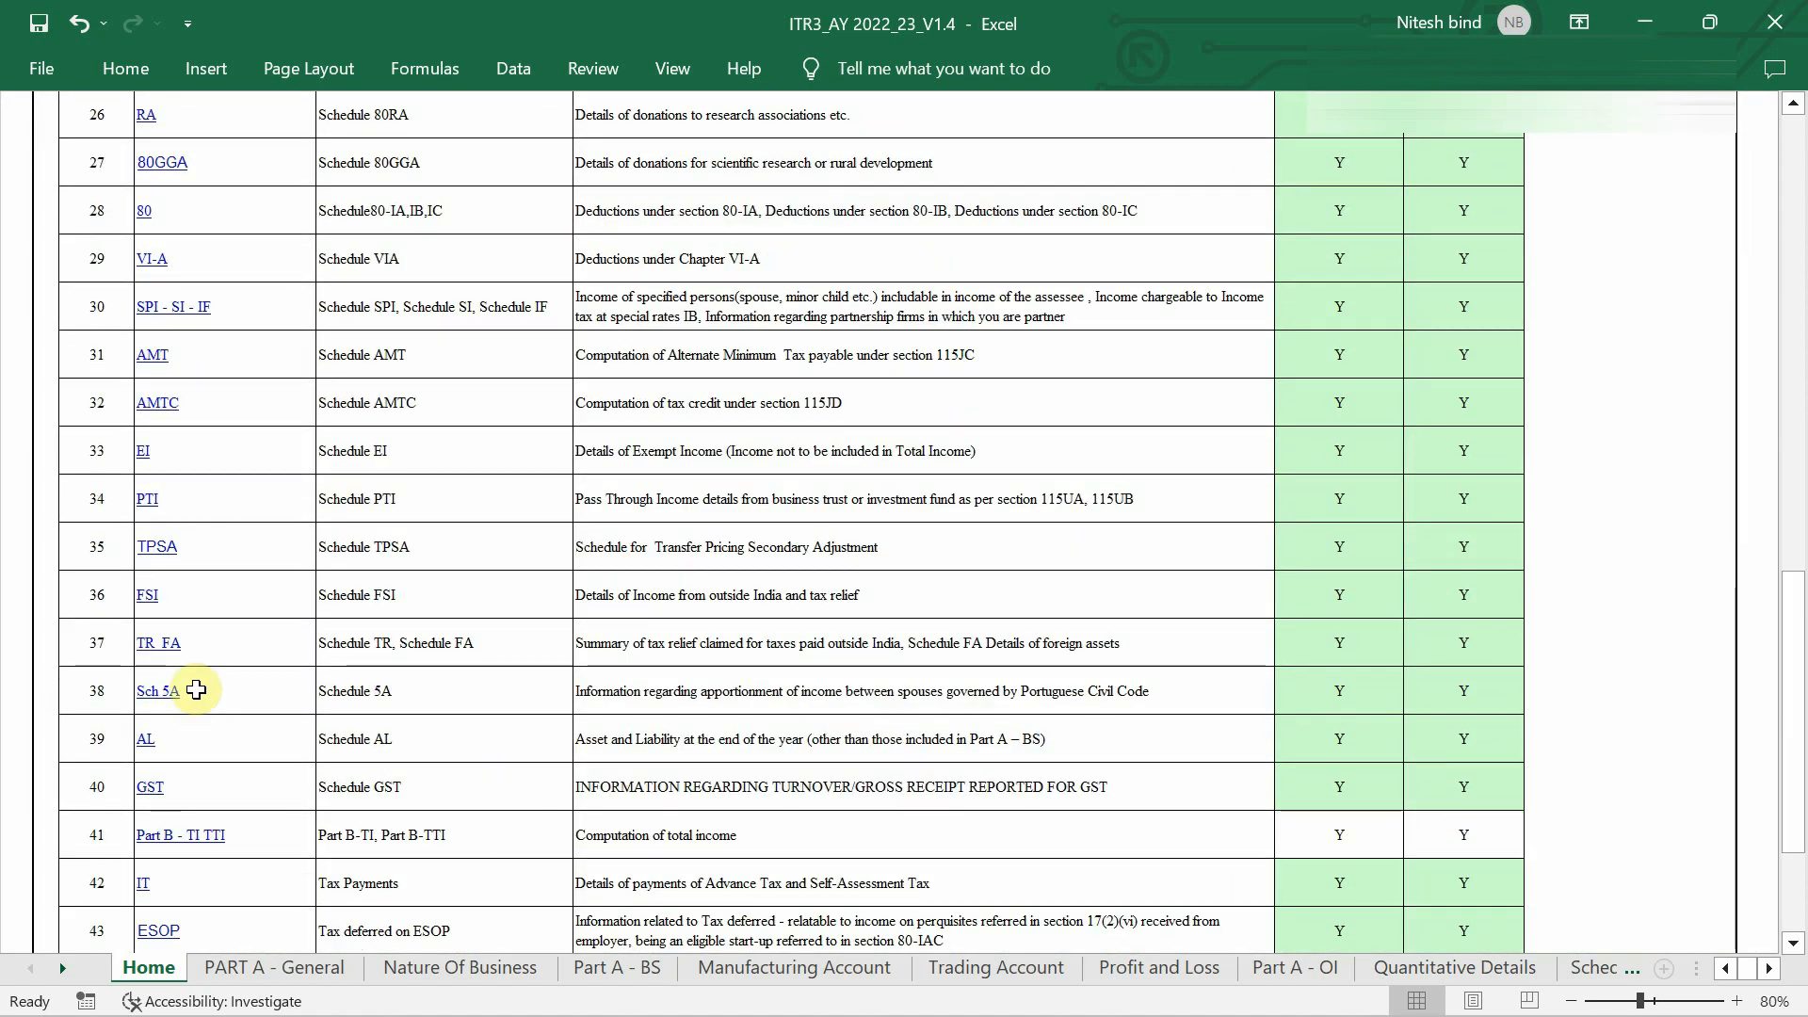
{"action": "scroll", "coordinate": [196, 690], "scroll_direction": "down", "scroll_amount": 2}
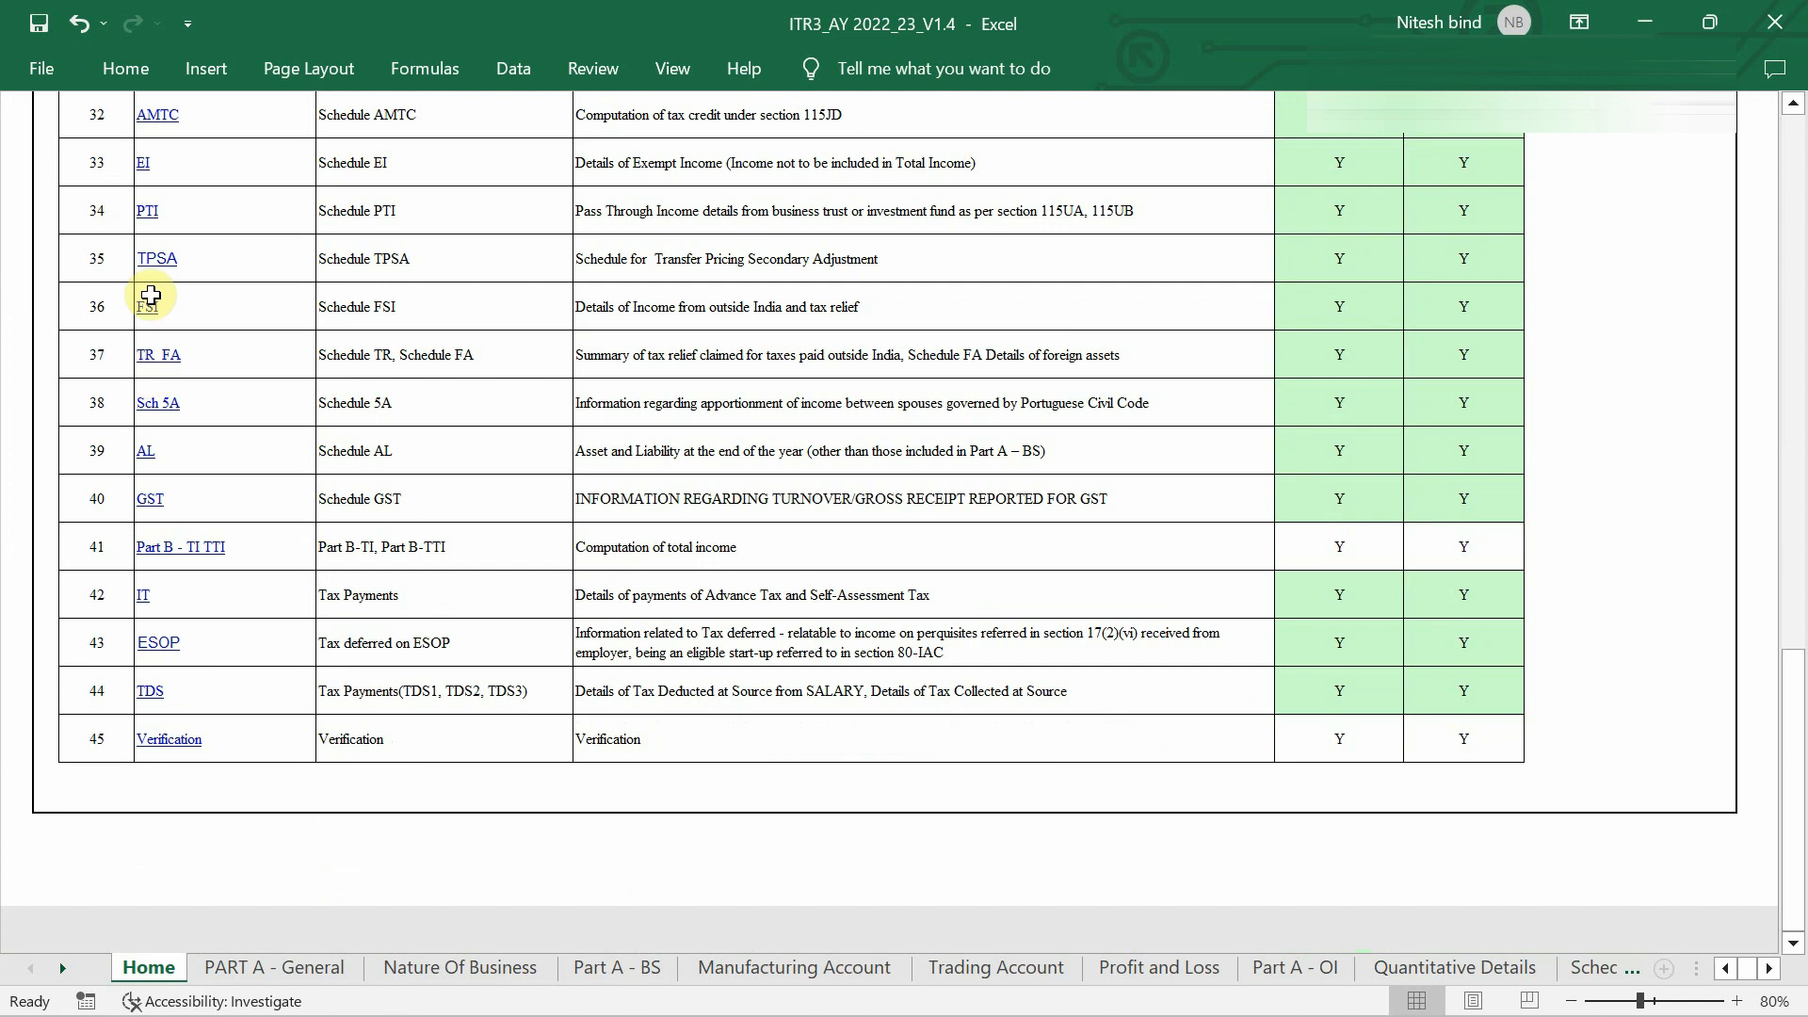
{"action": "scroll", "coordinate": [151, 295], "scroll_direction": "up", "scroll_amount": 4}
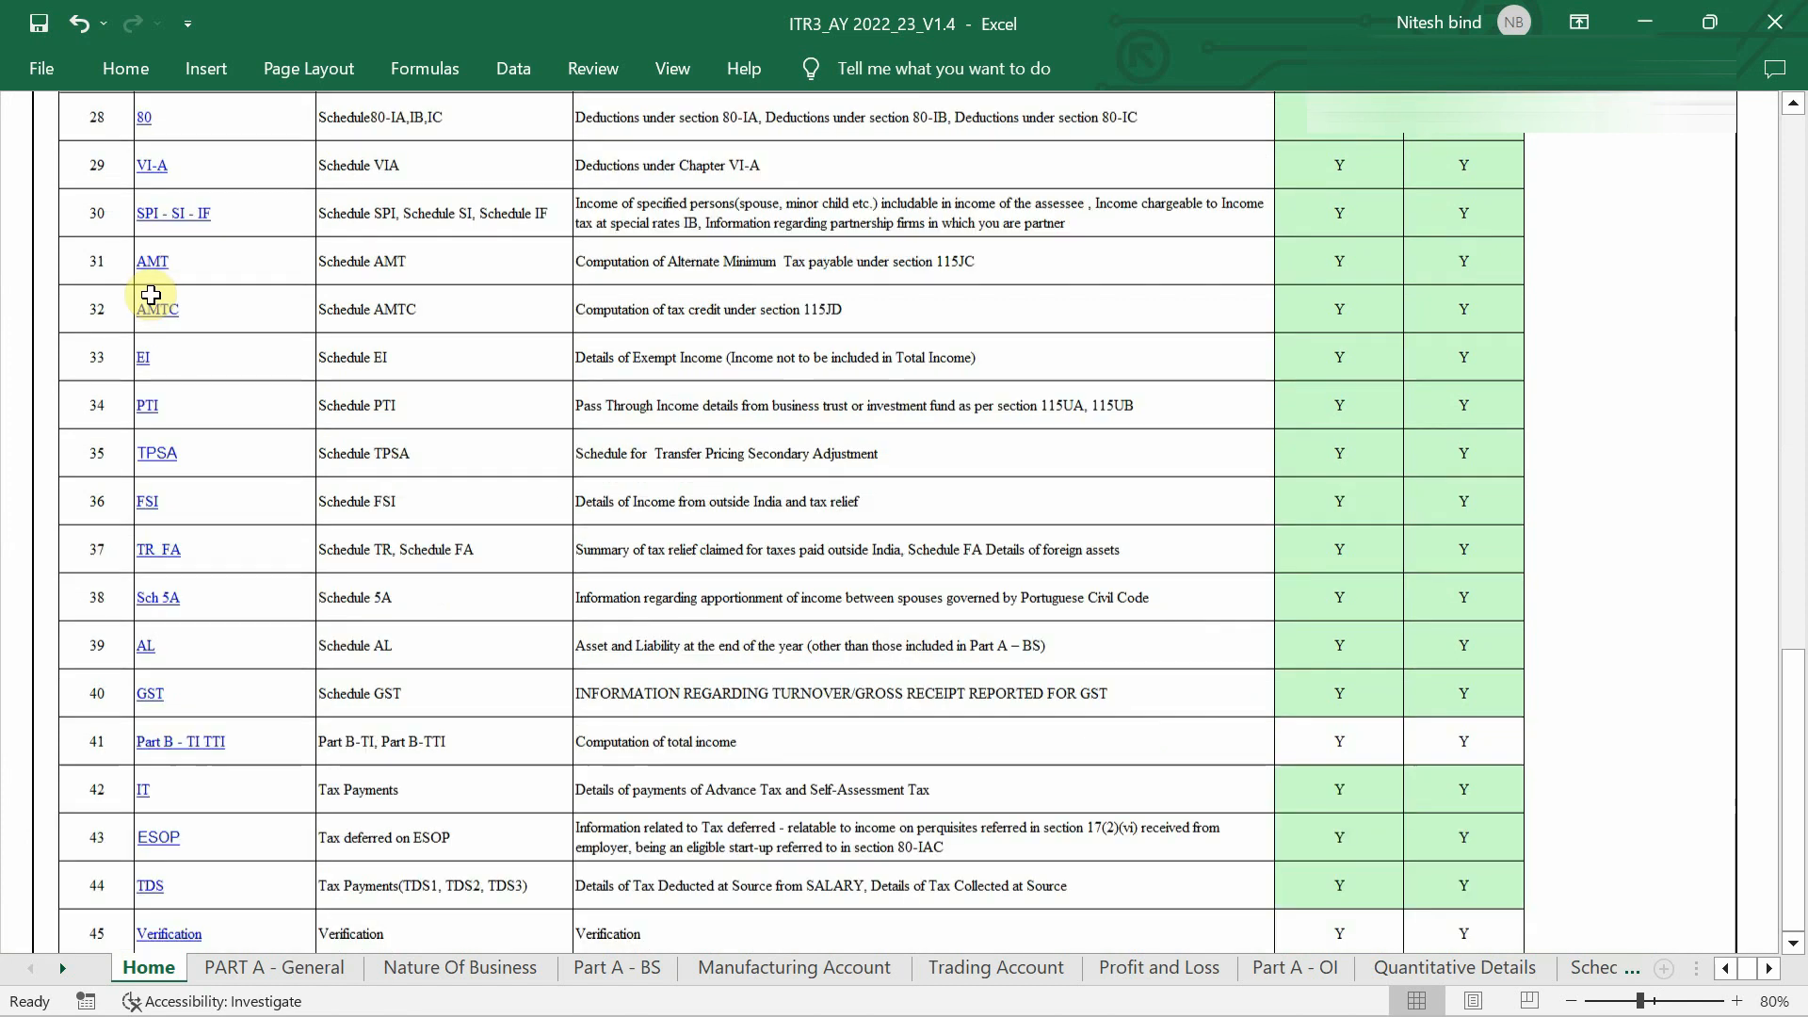
{"action": "scroll", "coordinate": [151, 296], "scroll_direction": "up", "scroll_amount": 6}
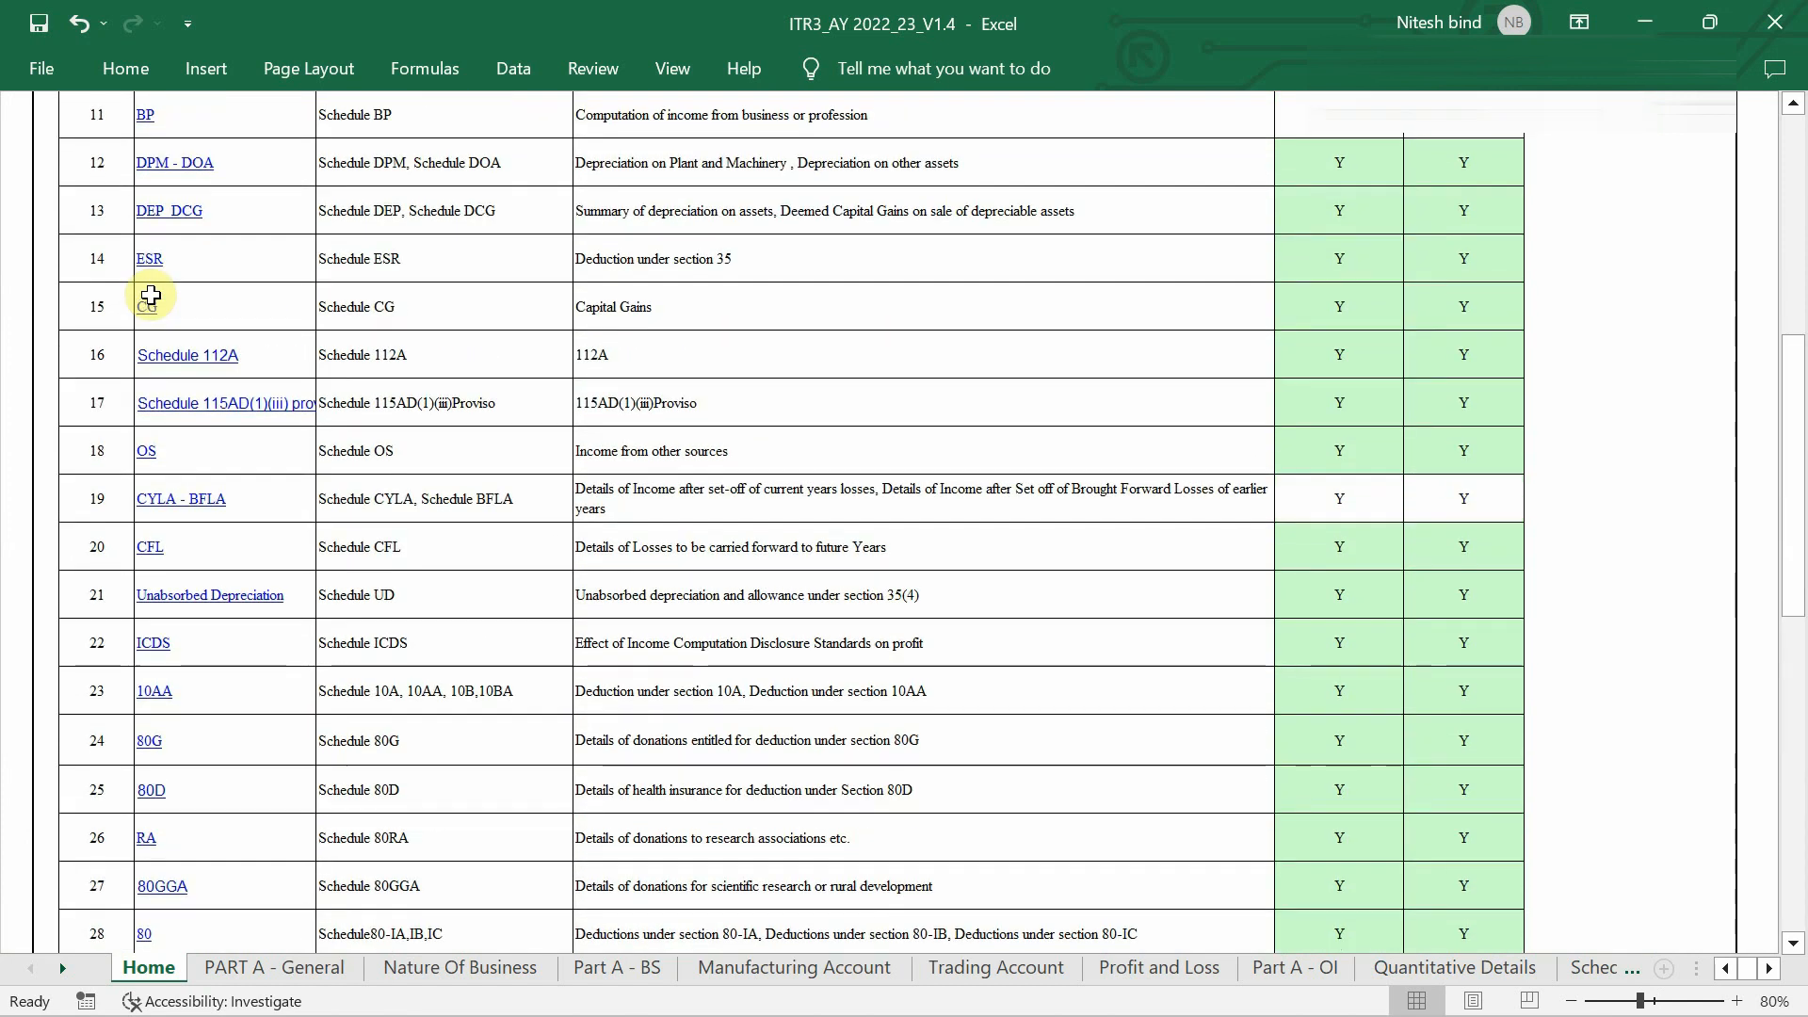
{"action": "scroll", "coordinate": [151, 295], "scroll_direction": "up", "scroll_amount": 2}
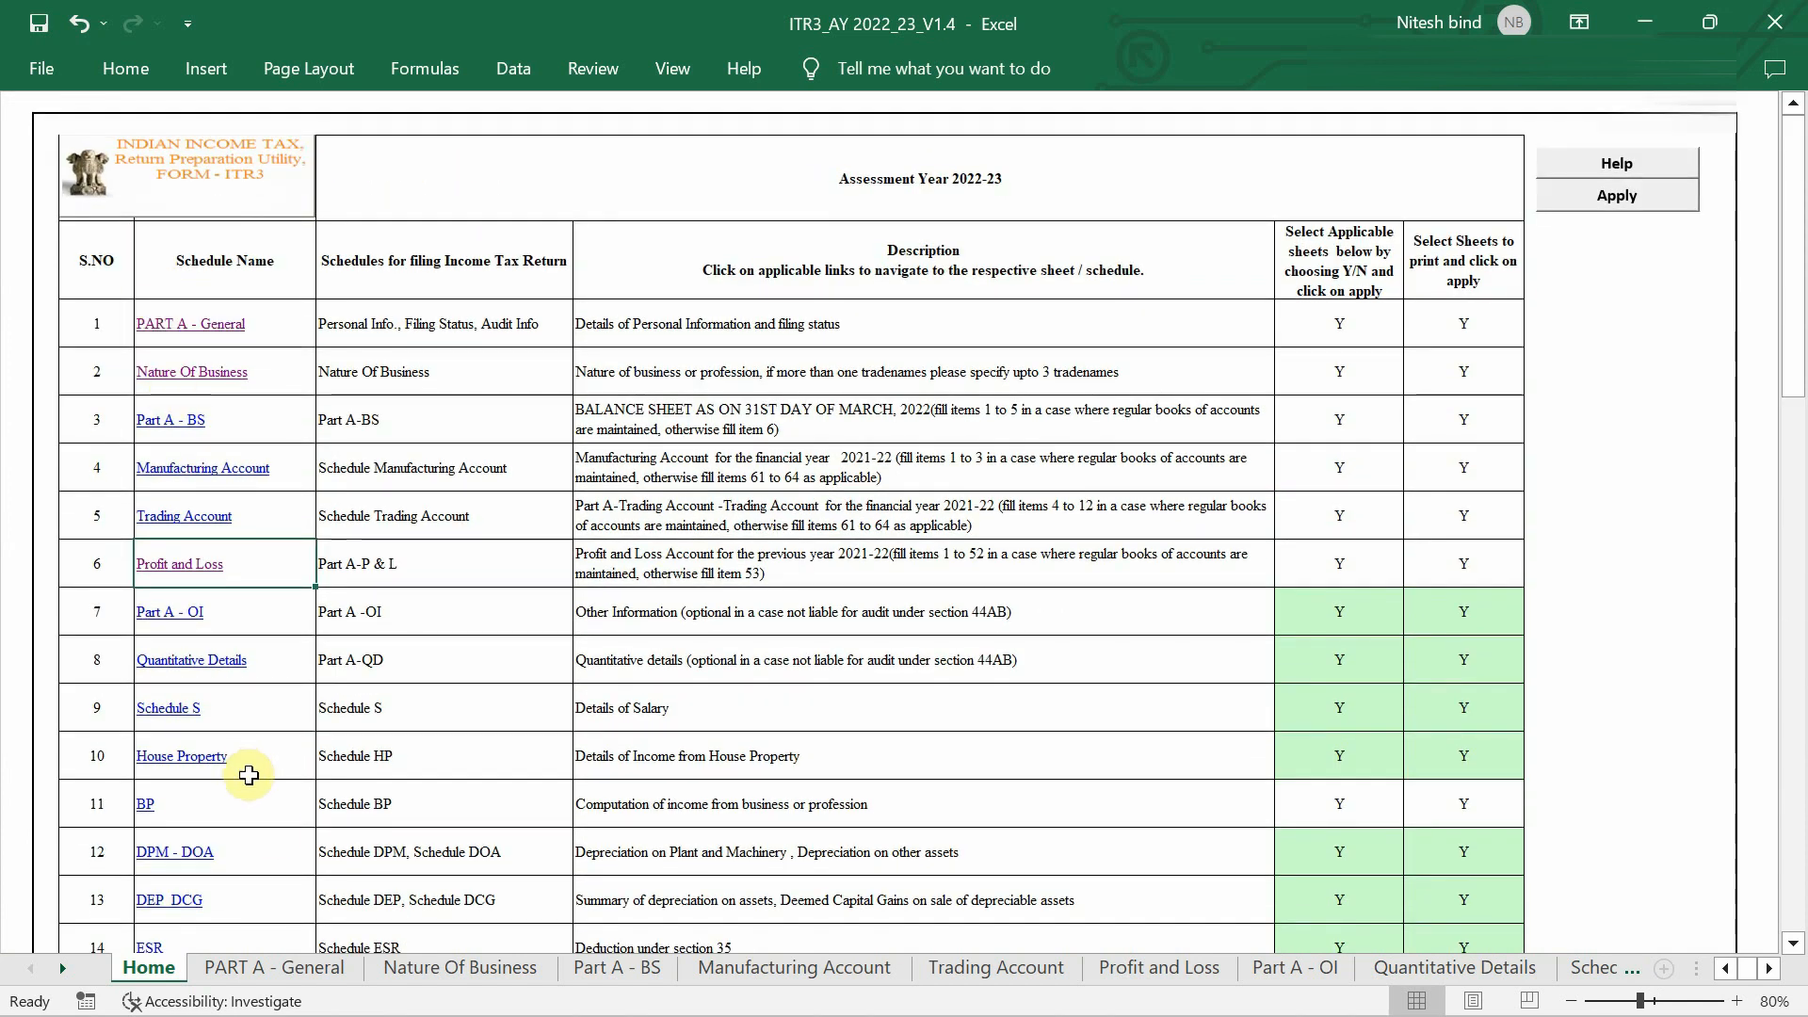
Go to PART A - General and select the empty First Name cell.
{"action": "left_click", "coordinate": [281, 968]}
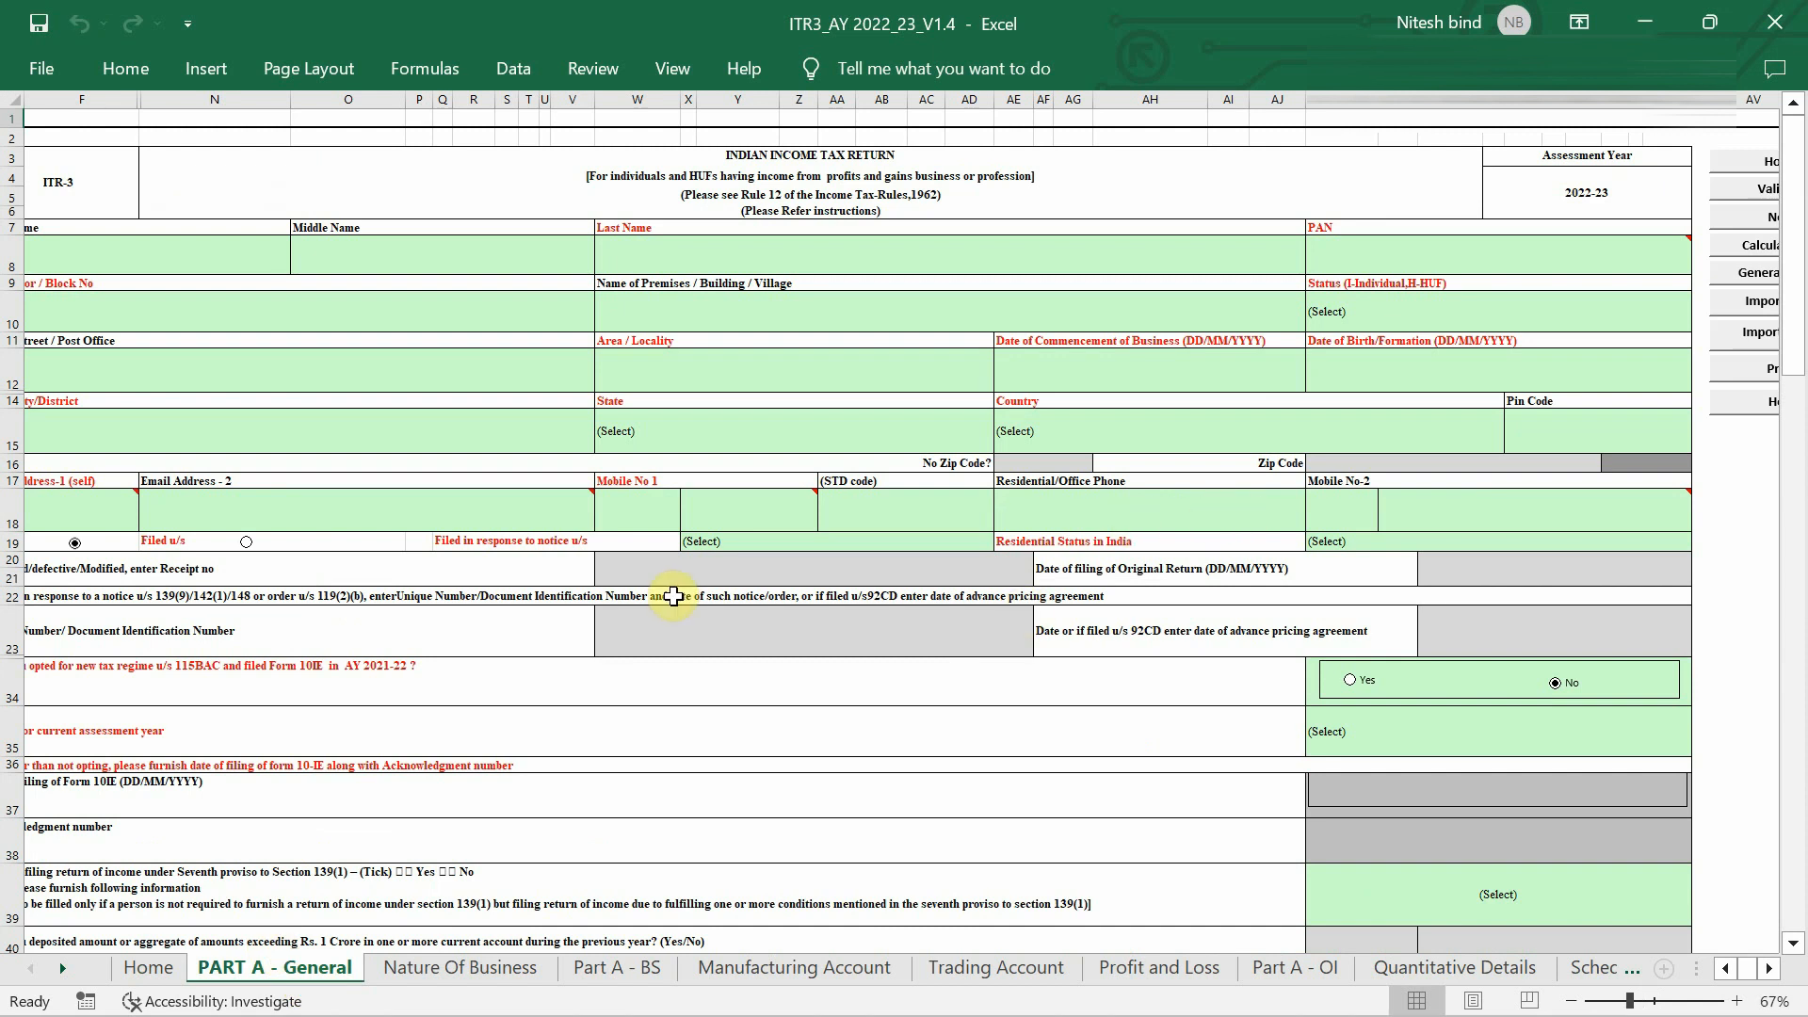
{"action": "scroll", "coordinate": [673, 596], "scroll_direction": "left", "scroll_amount": 2}
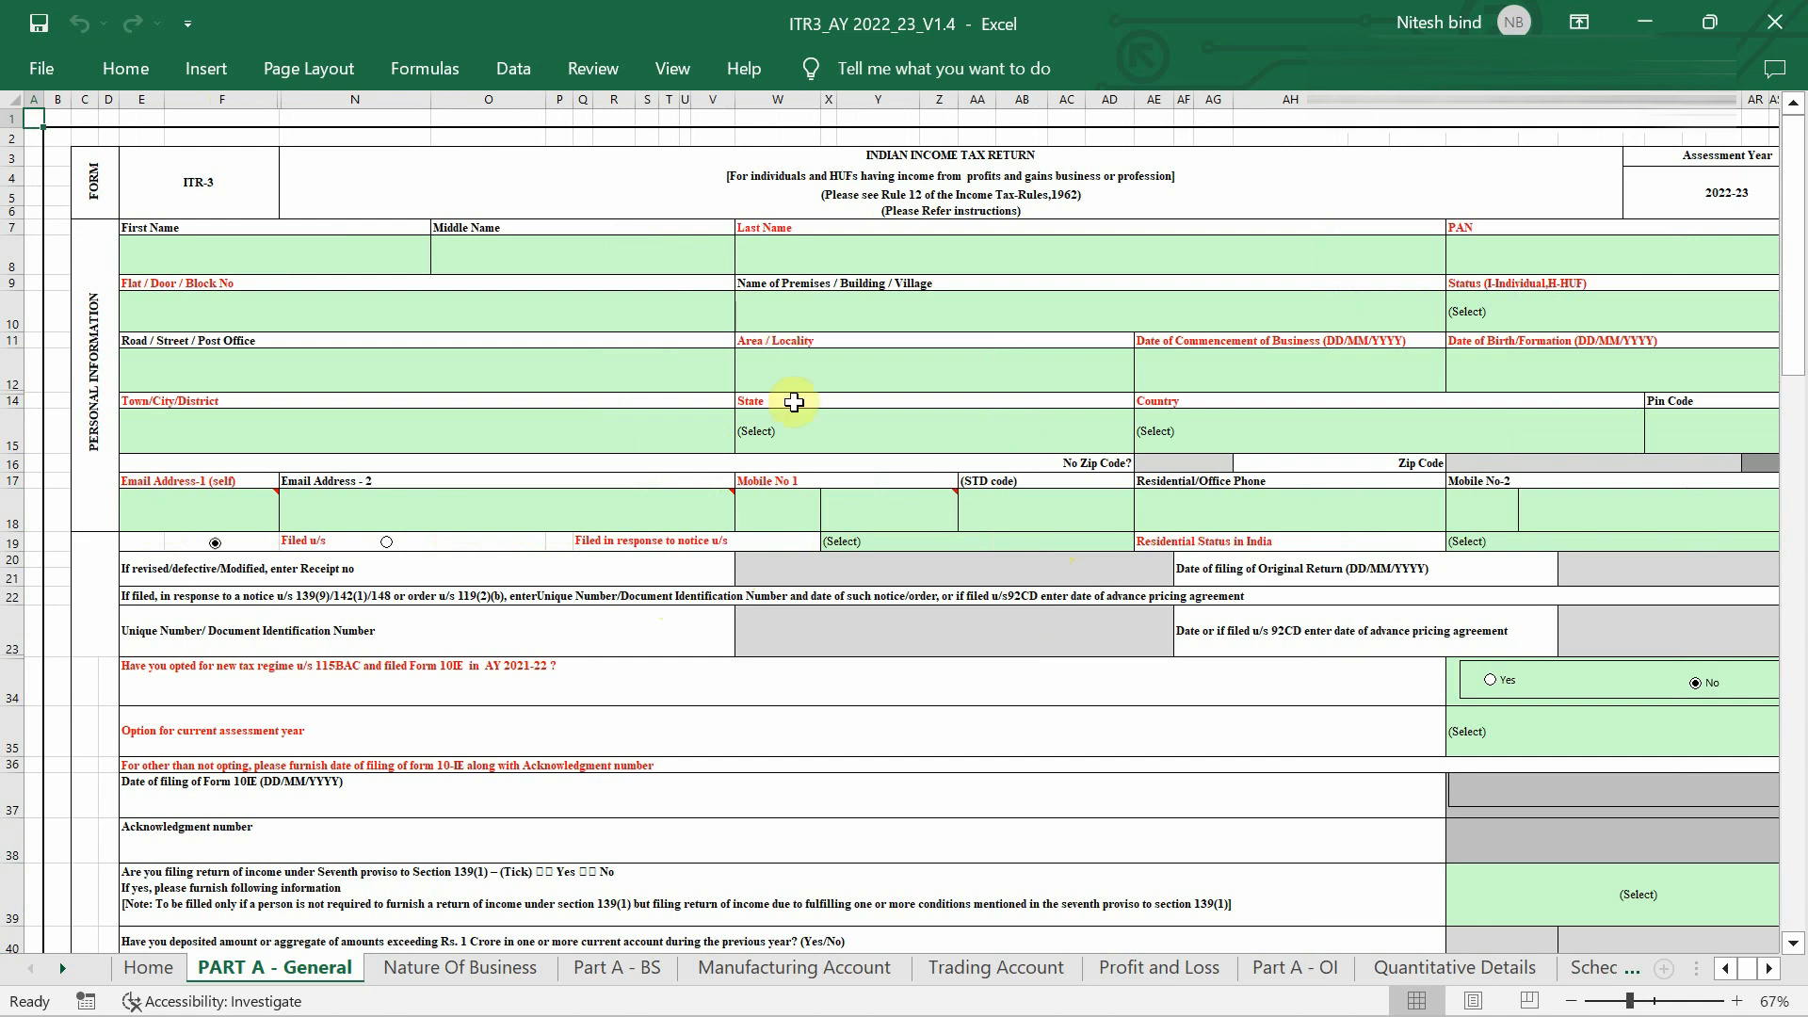
{"action": "scroll", "coordinate": [987, 409], "scroll_direction": "right", "scroll_amount": 2}
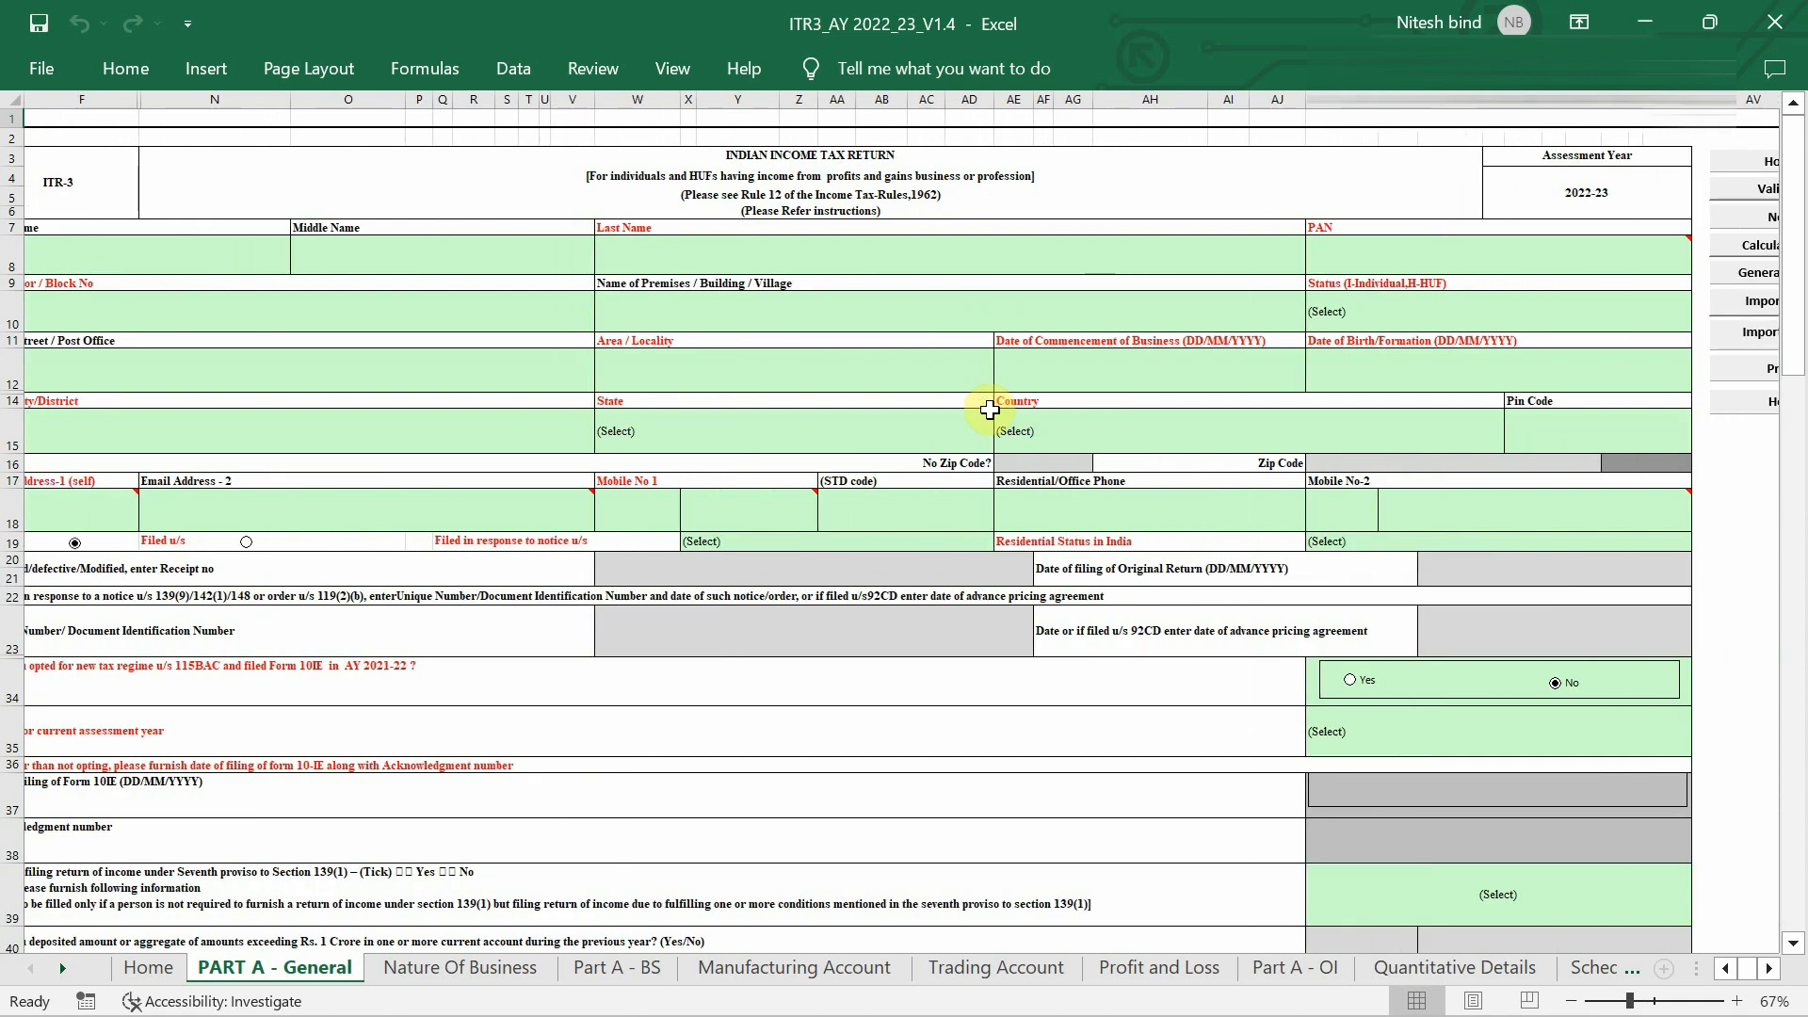
{"action": "left_click", "coordinate": [123, 262]}
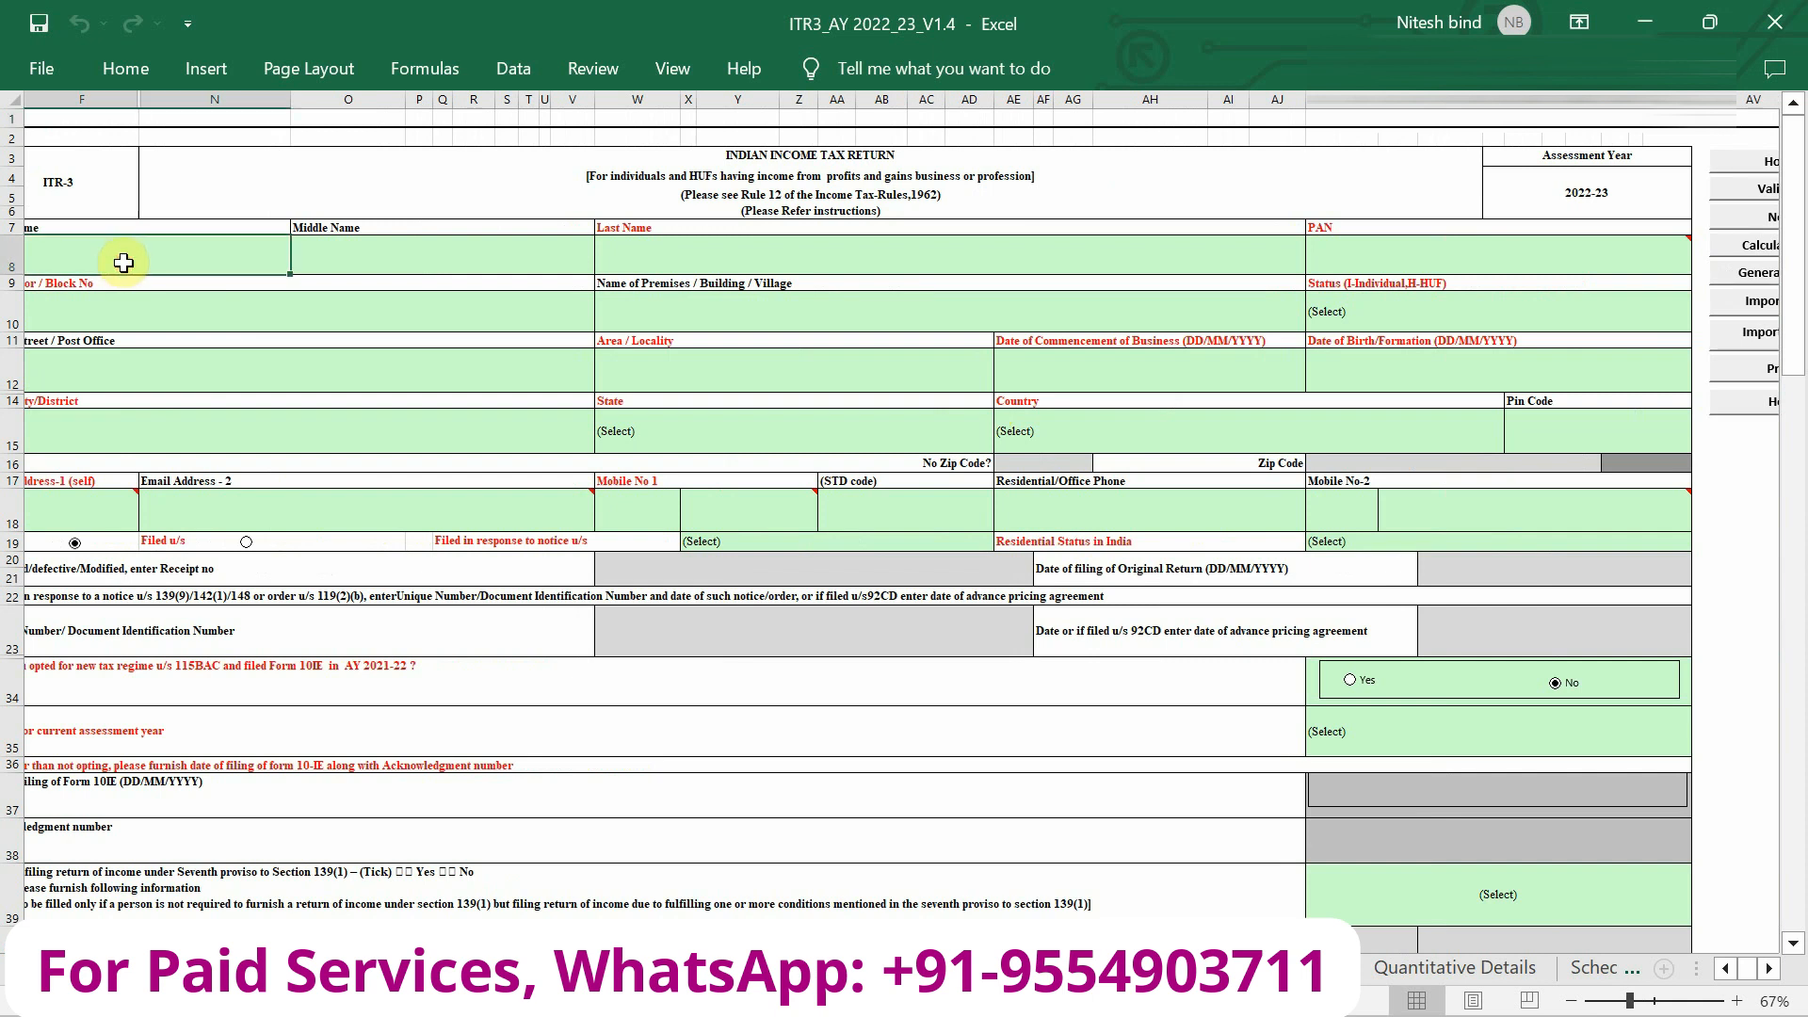
Scroll through the whole PART A - General form and back to the top.
{"action": "scroll", "coordinate": [123, 262], "scroll_direction": "left", "scroll_amount": 2}
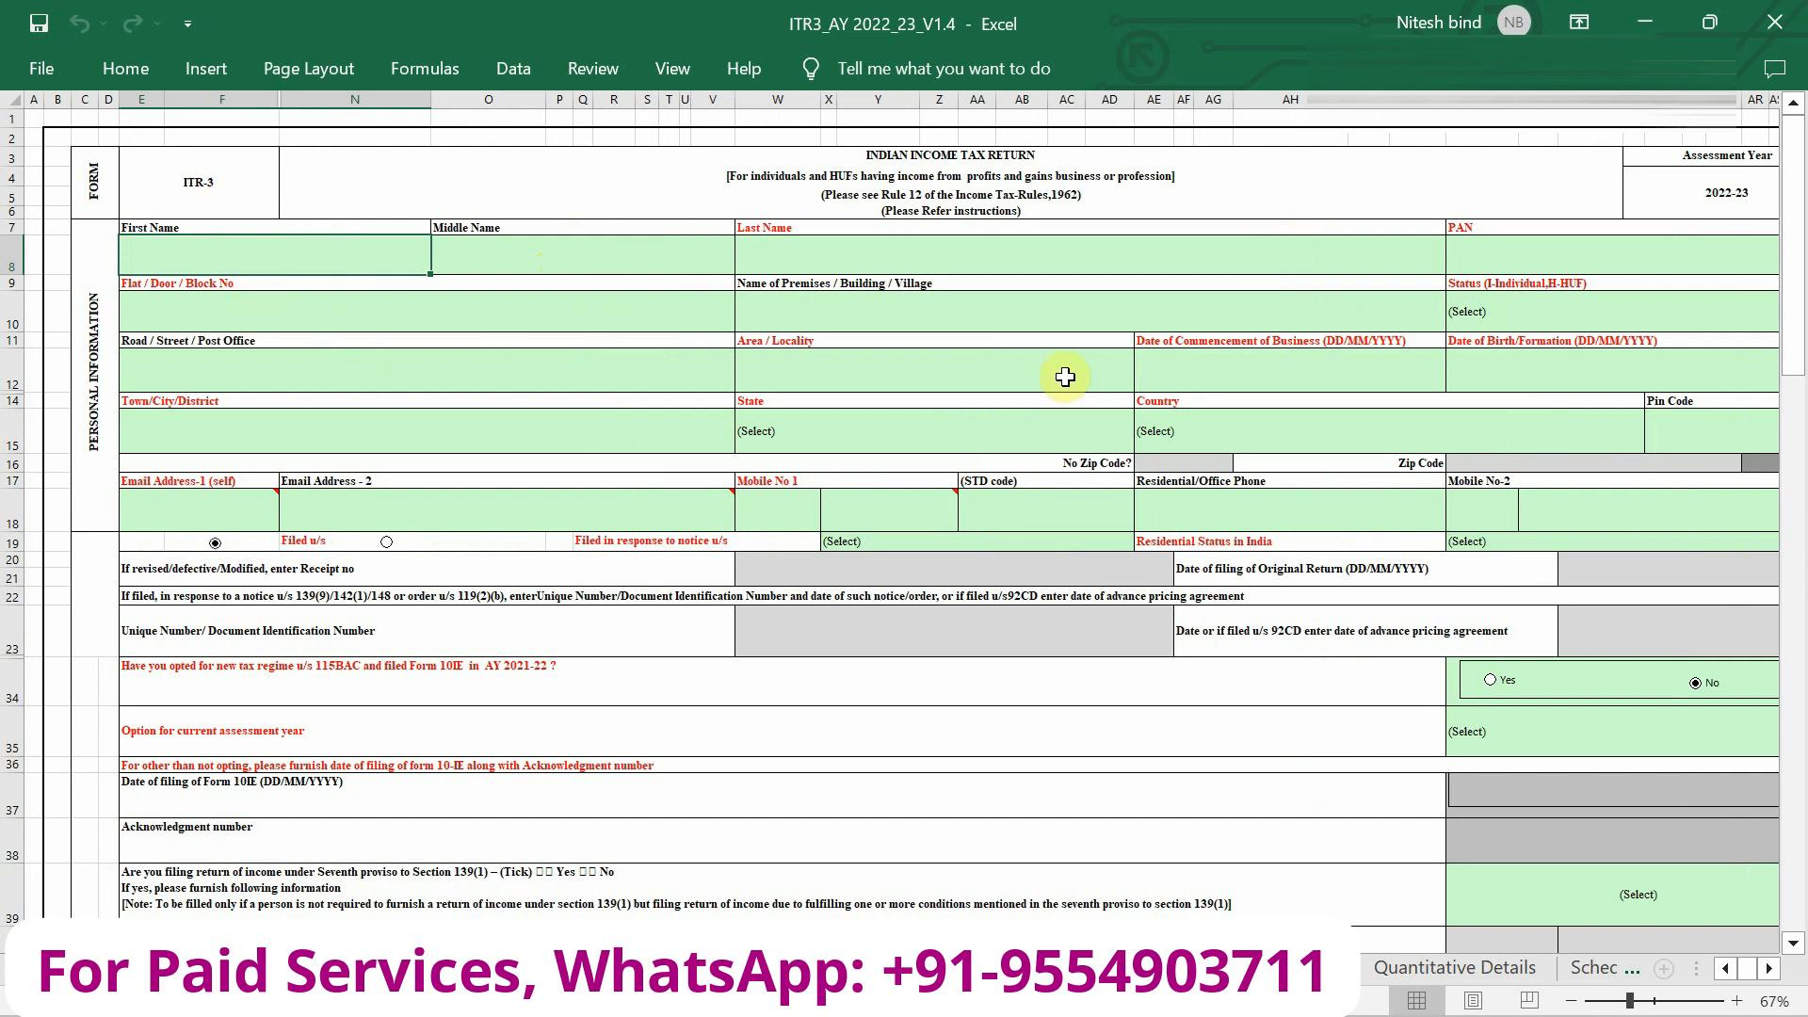
{"action": "scroll", "coordinate": [1238, 450], "scroll_direction": "down", "scroll_amount": 5}
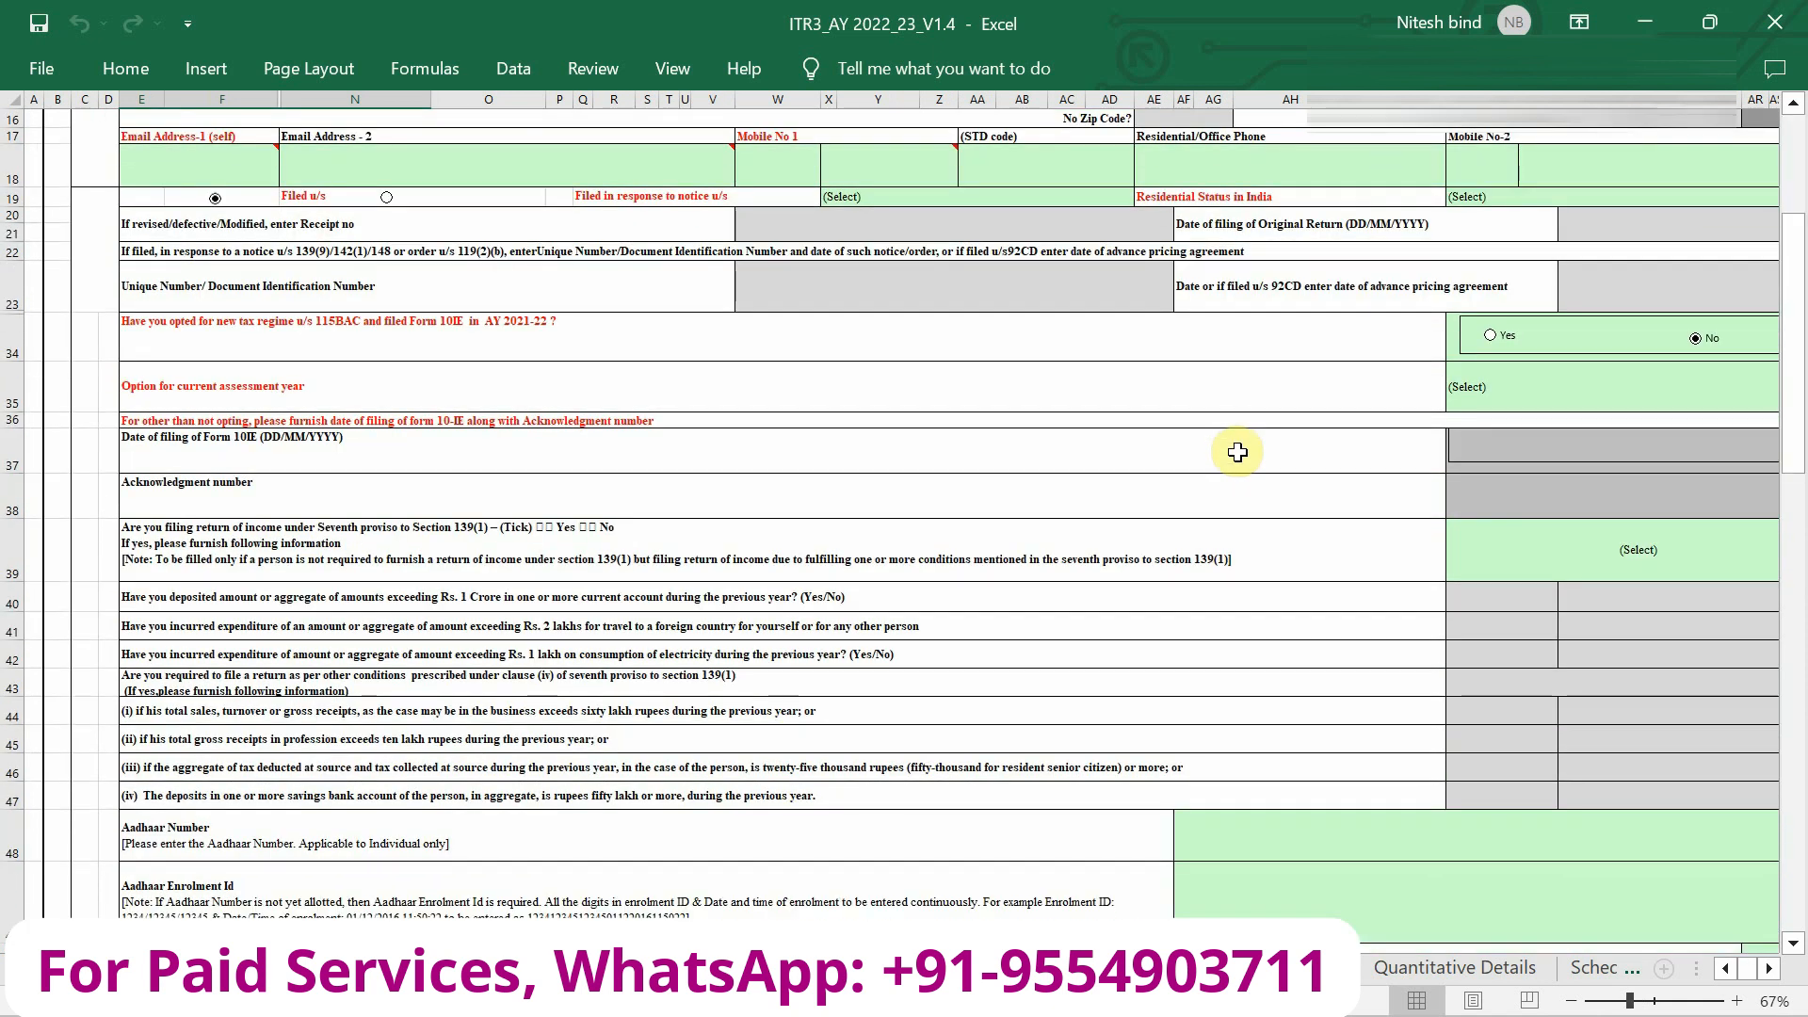
{"action": "scroll", "coordinate": [1237, 452], "scroll_direction": "down", "scroll_amount": 8}
{"action": "scroll", "coordinate": [1238, 452], "scroll_direction": "right", "scroll_amount": 2}
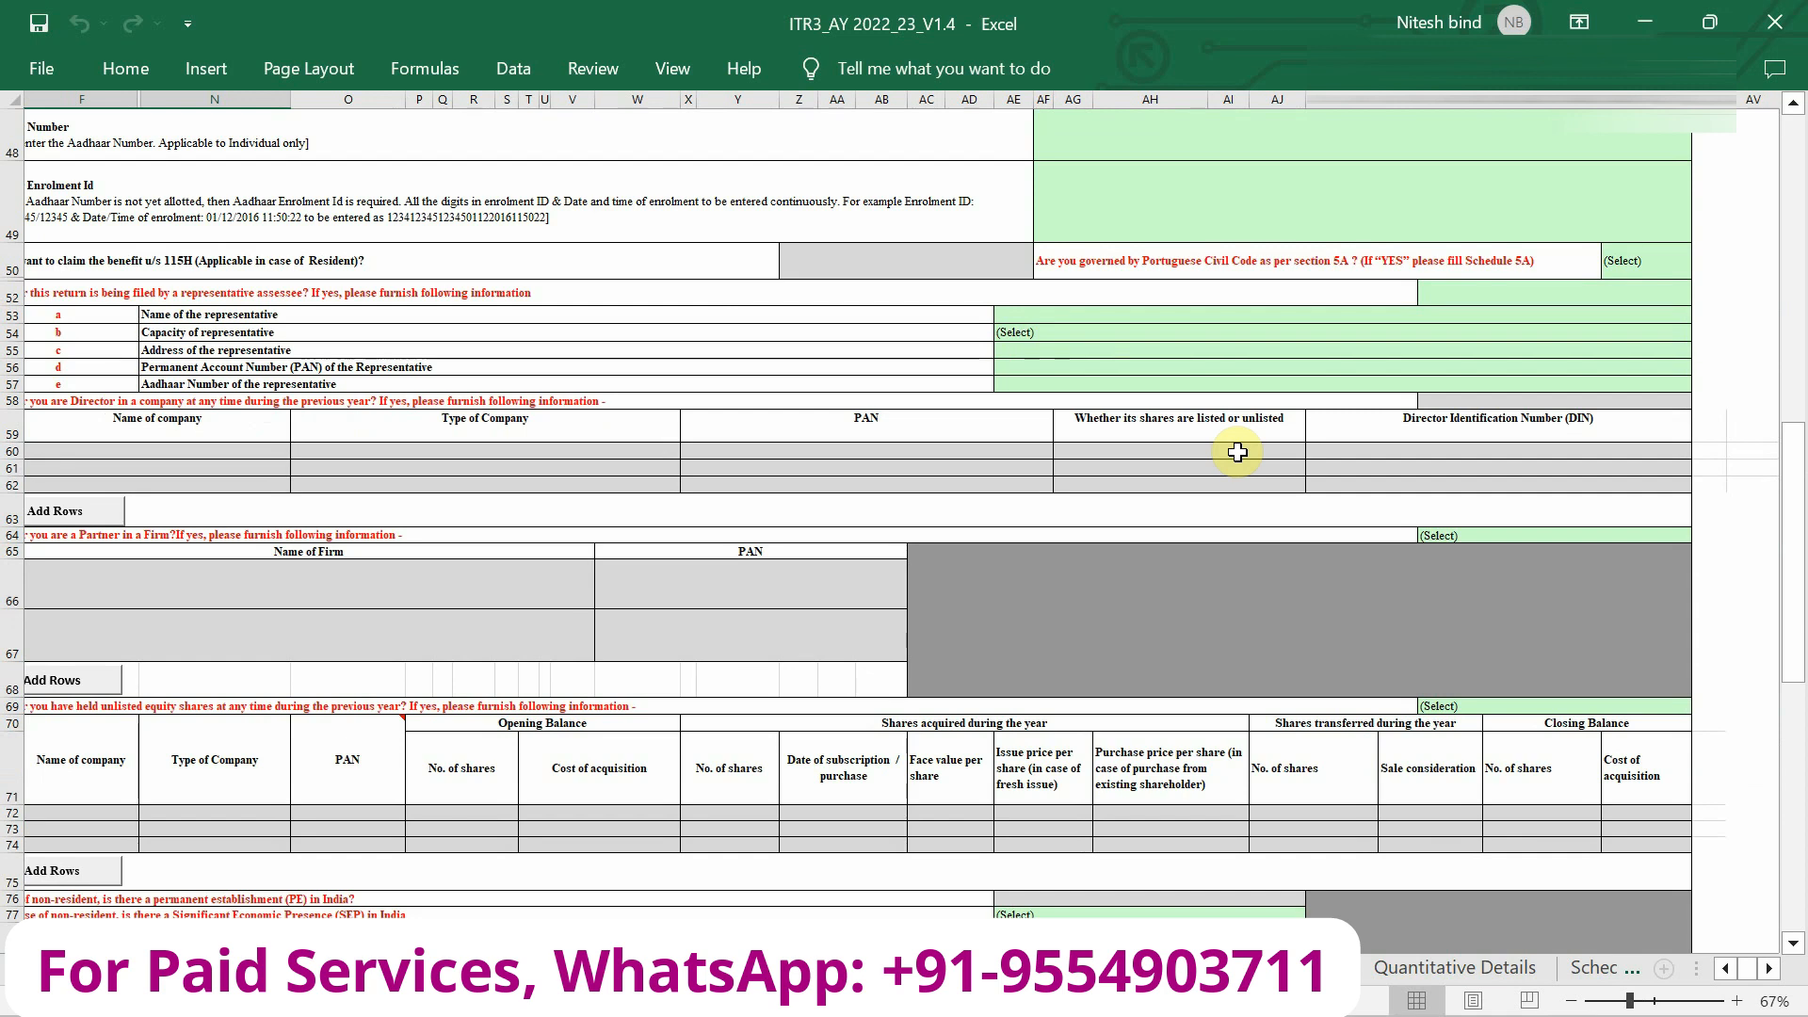
{"action": "scroll", "coordinate": [1238, 452], "scroll_direction": "down", "scroll_amount": 10}
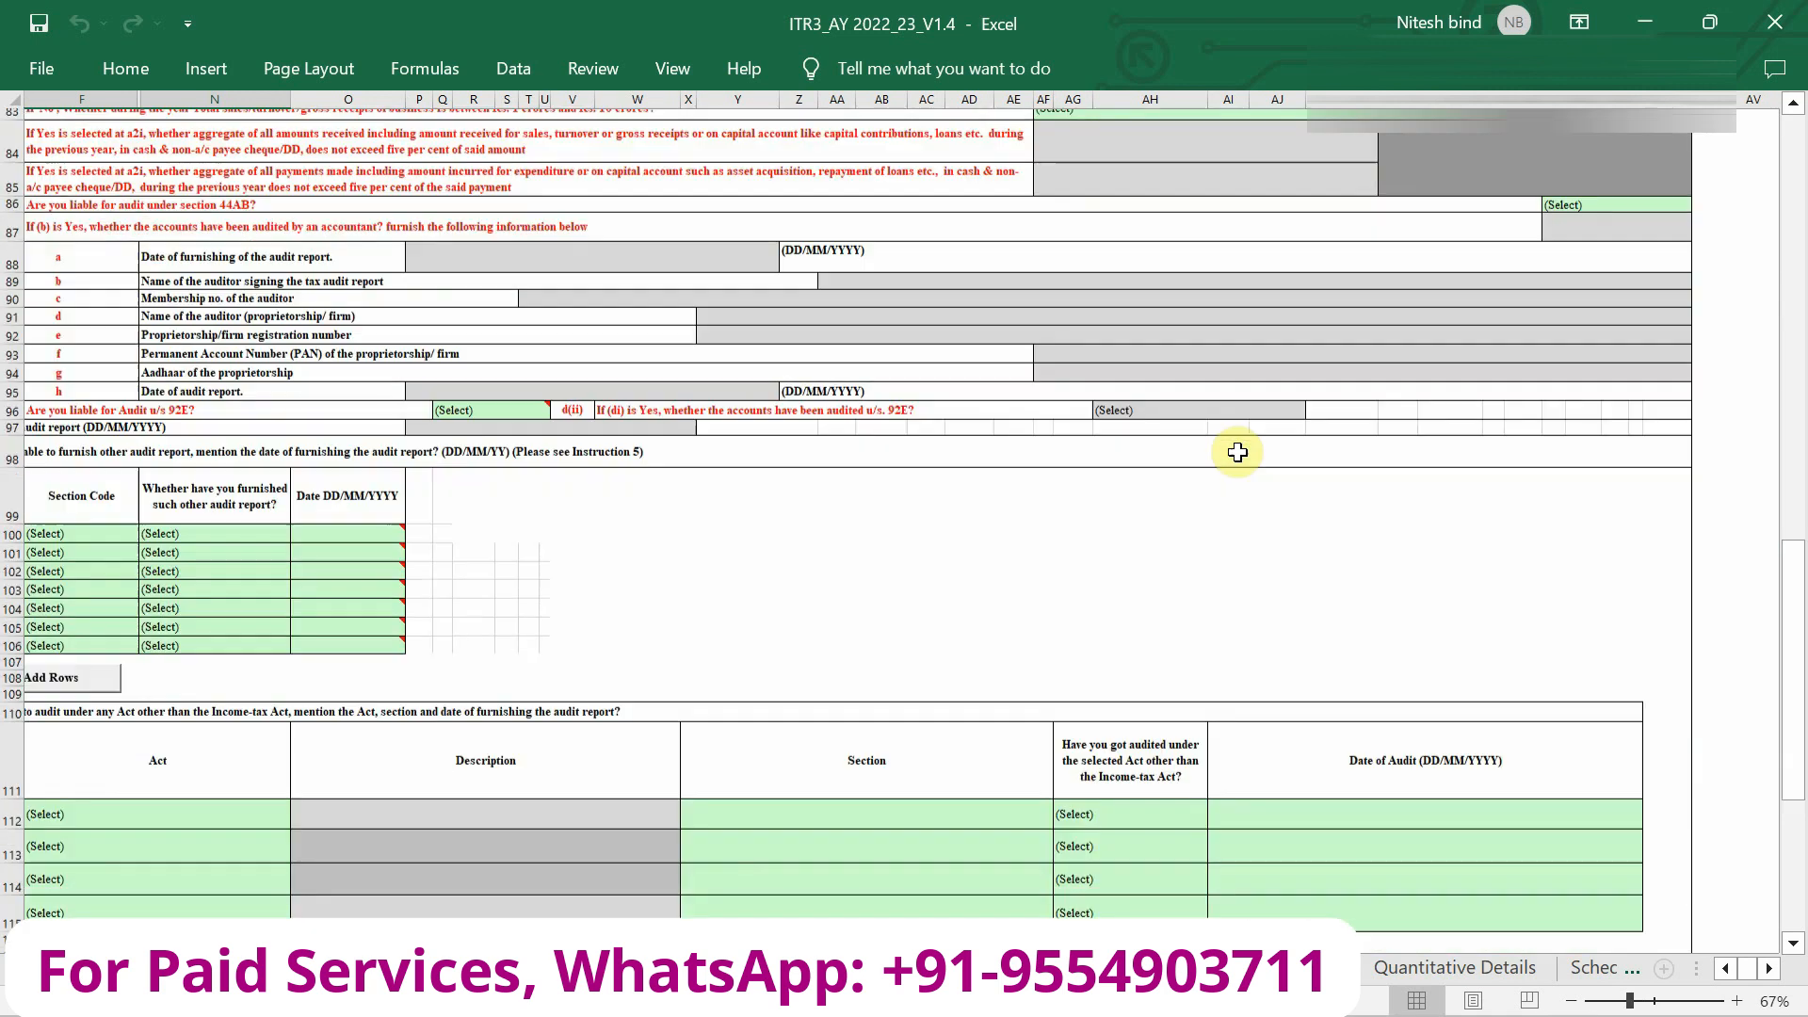
{"action": "scroll", "coordinate": [1237, 452], "scroll_direction": "down", "scroll_amount": 5}
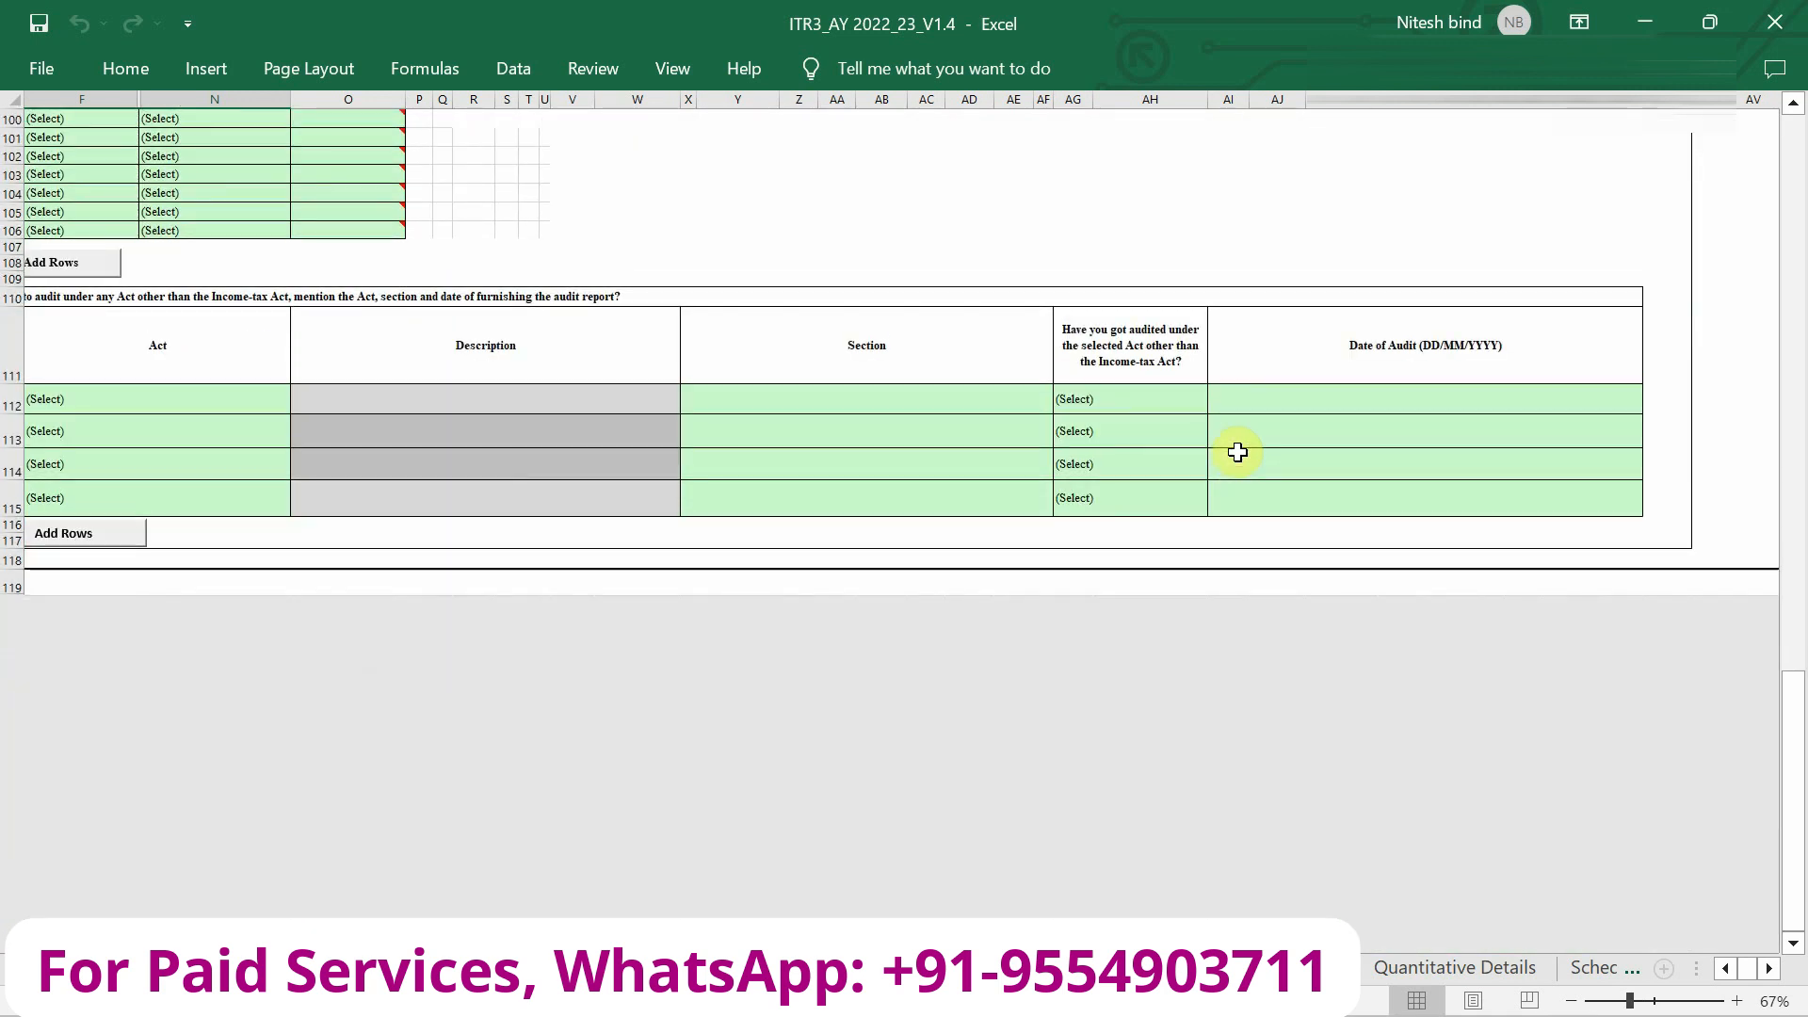
{"action": "scroll", "coordinate": [1238, 452], "scroll_direction": "up", "scroll_amount": 20}
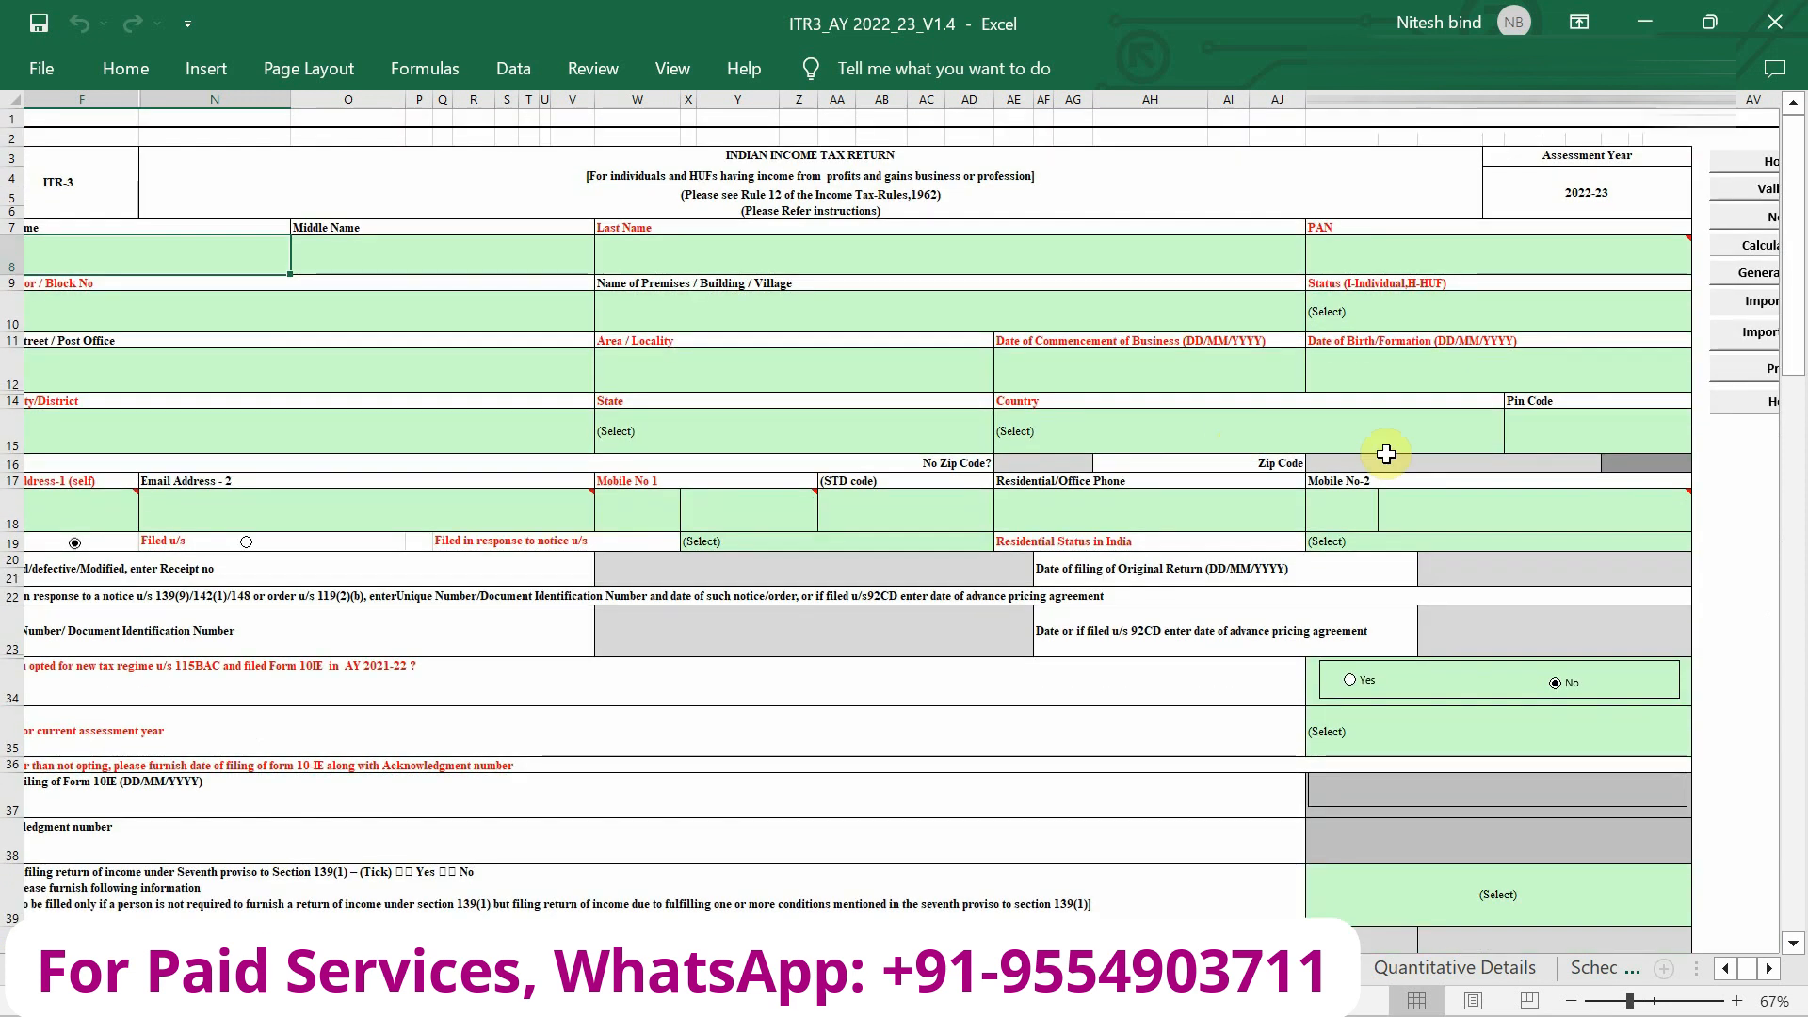
{"action": "scroll", "coordinate": [1386, 452], "scroll_direction": "right", "scroll_amount": 5}
{"action": "scroll", "coordinate": [1474, 291], "scroll_direction": "up", "scroll_amount": 1, "text": "ctrl"}
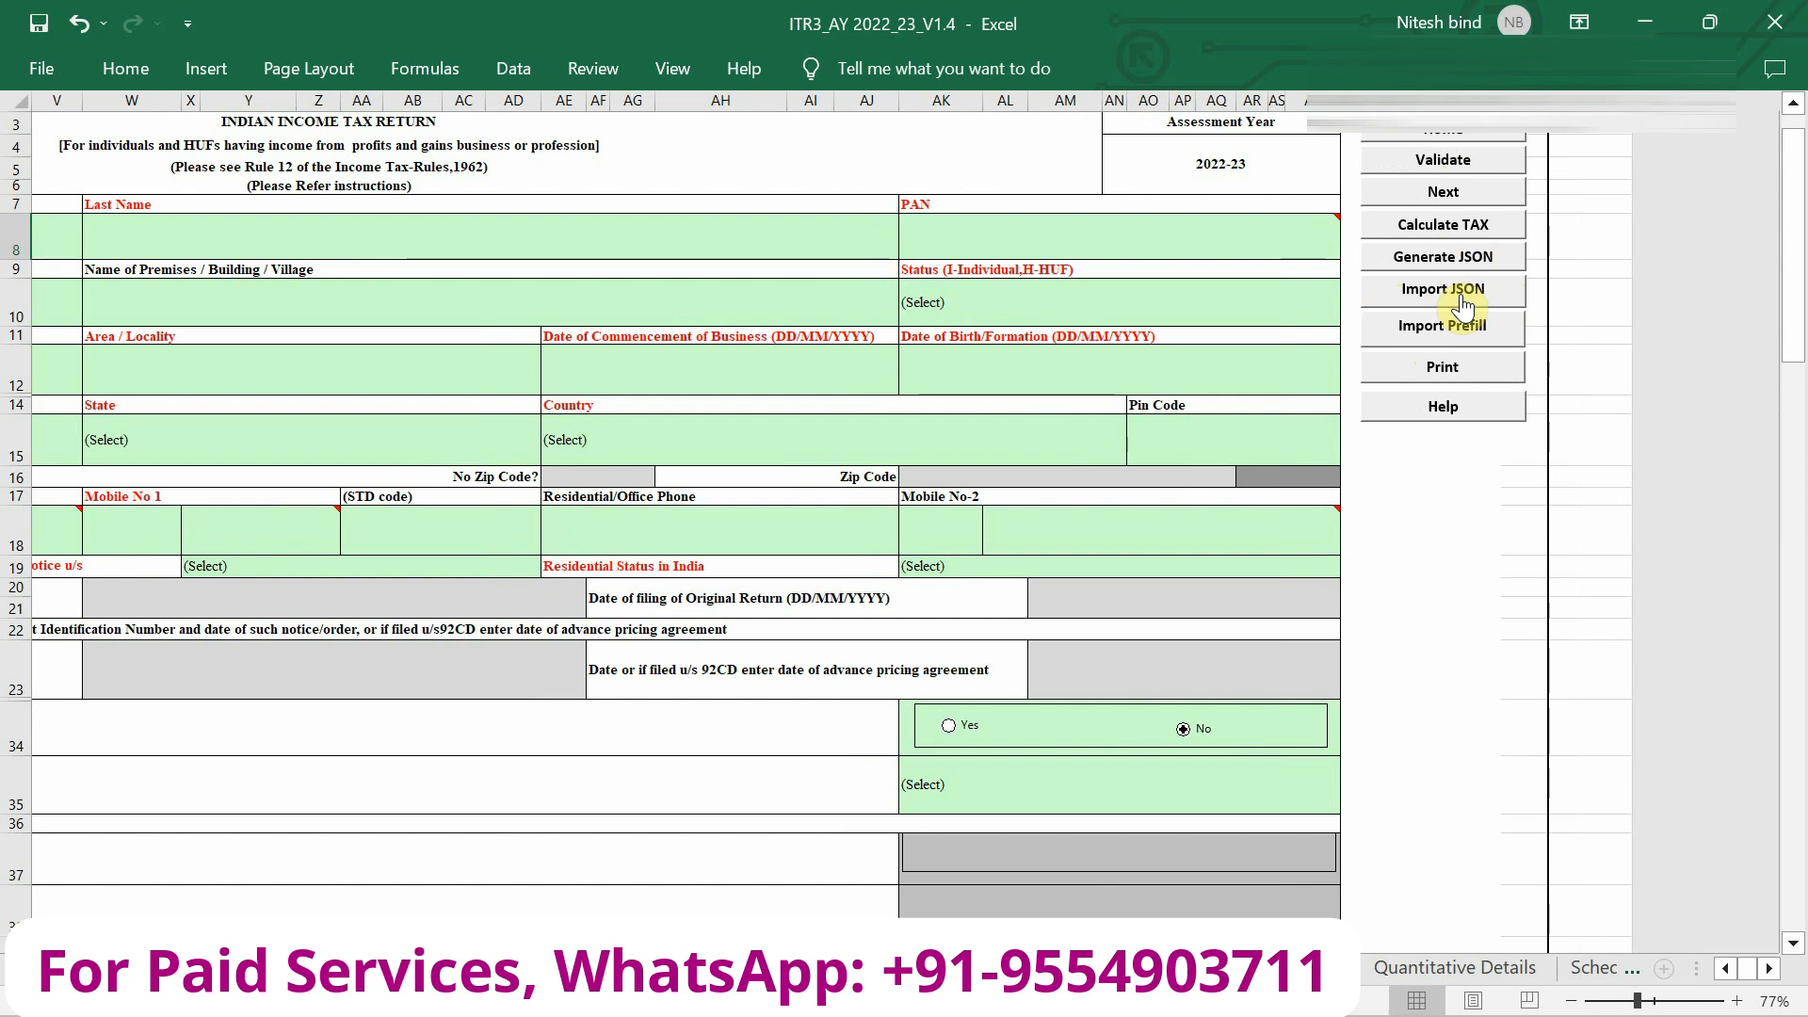
Scroll to the utility's button panel and start Import Prefill.
{"action": "scroll", "coordinate": [1455, 296], "scroll_direction": "up", "scroll_amount": 3, "text": "ctrl"}
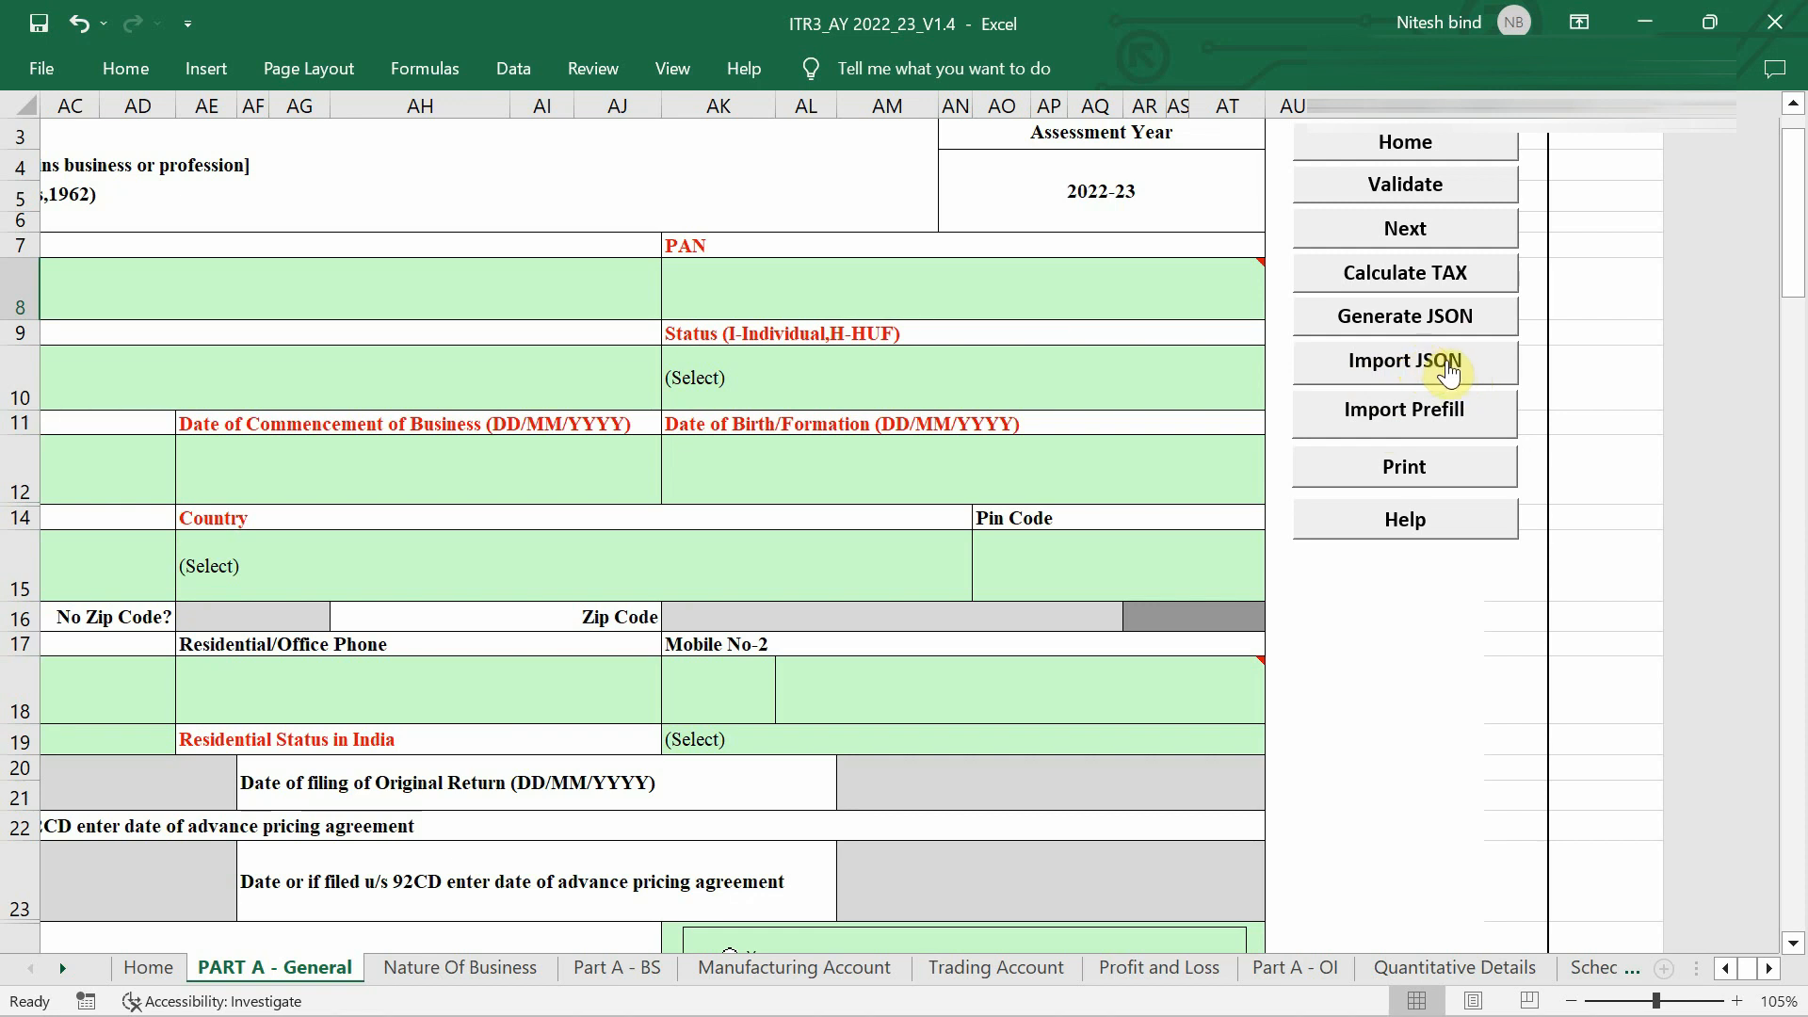
{"action": "mouse_move", "coordinate": [736, 292]}
{"action": "scroll", "coordinate": [156, 323], "scroll_direction": "left", "scroll_amount": 10}
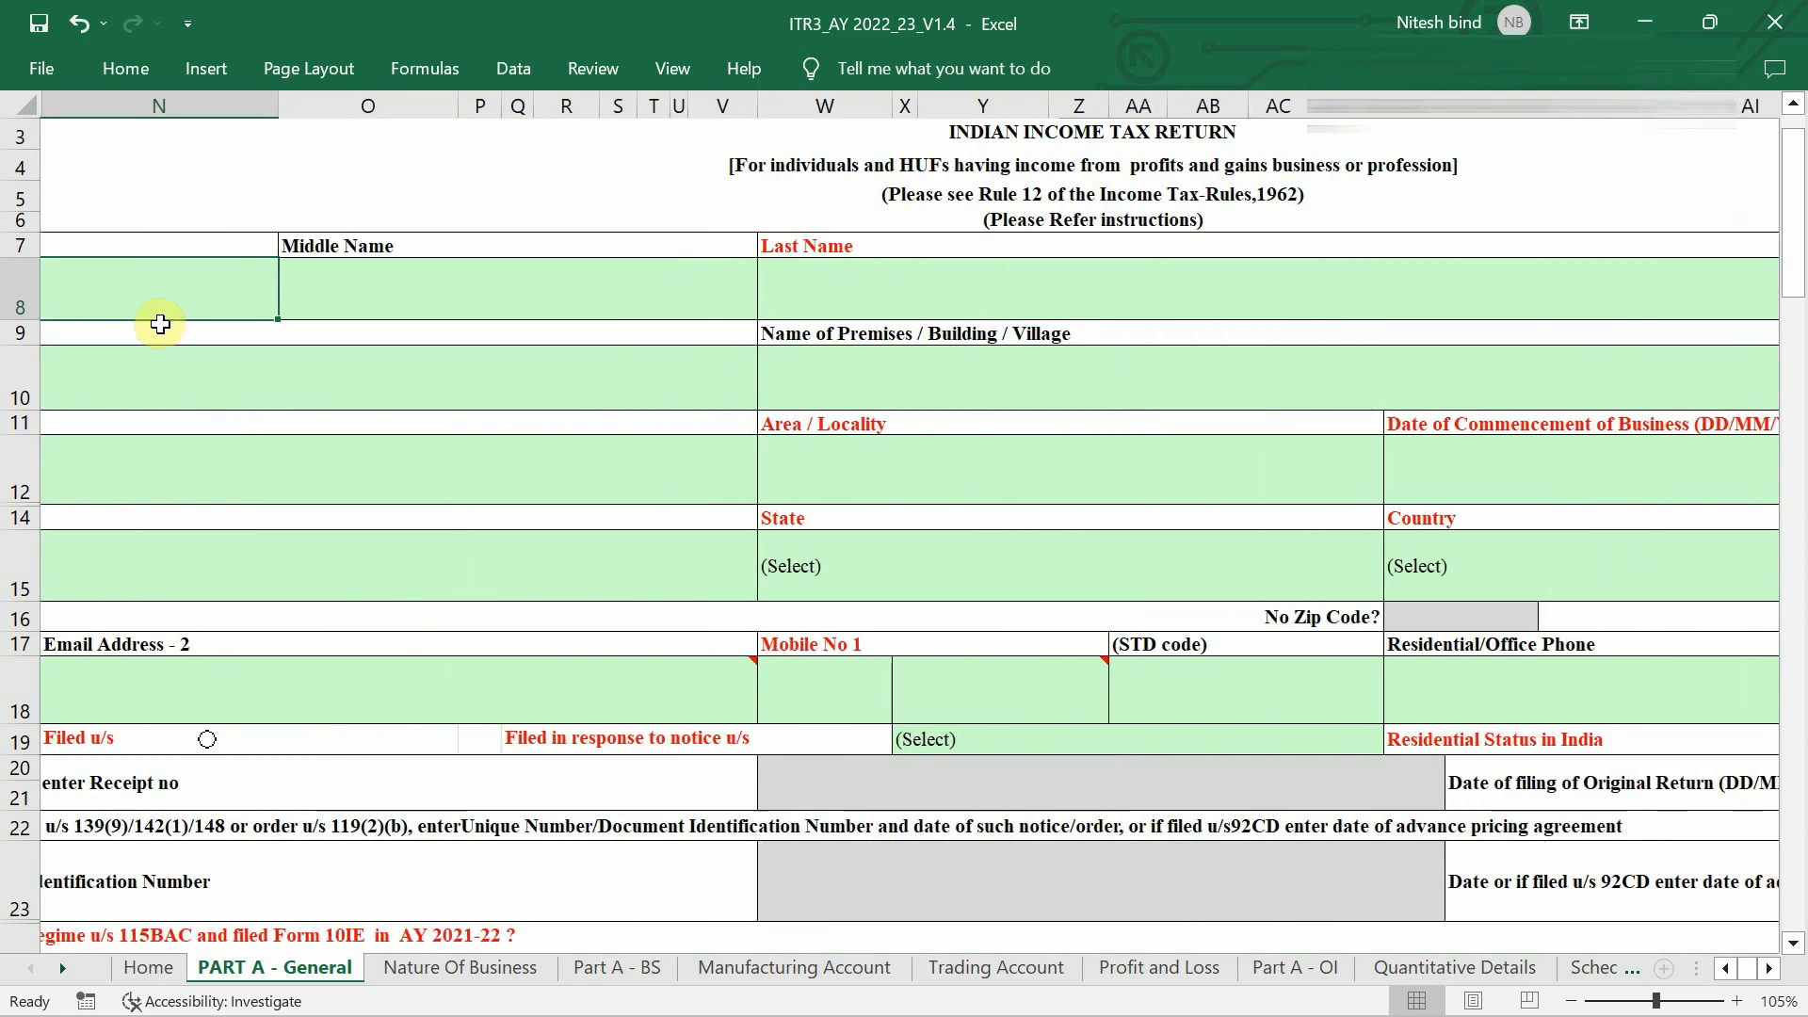
{"action": "scroll", "coordinate": [160, 323], "scroll_direction": "down", "scroll_amount": 1}
{"action": "scroll", "coordinate": [1426, 445], "scroll_direction": "right", "scroll_amount": 6}
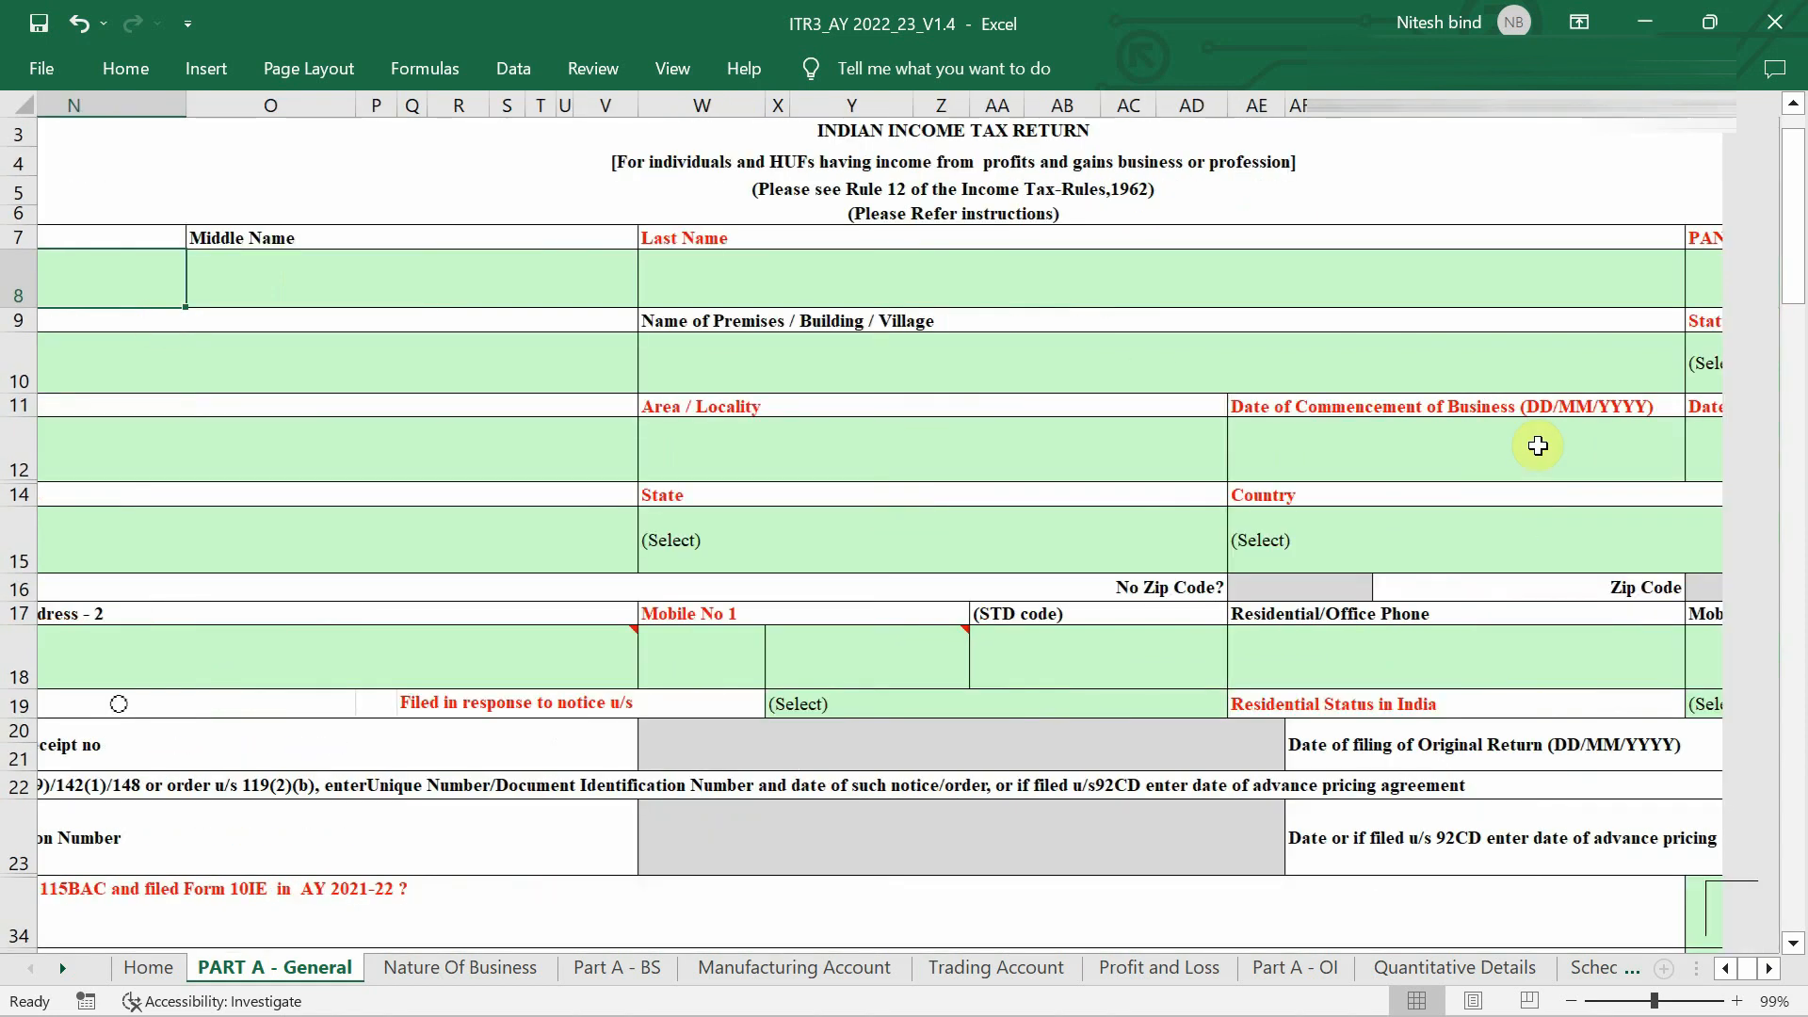
{"action": "scroll", "coordinate": [1538, 446], "scroll_direction": "right", "scroll_amount": 2}
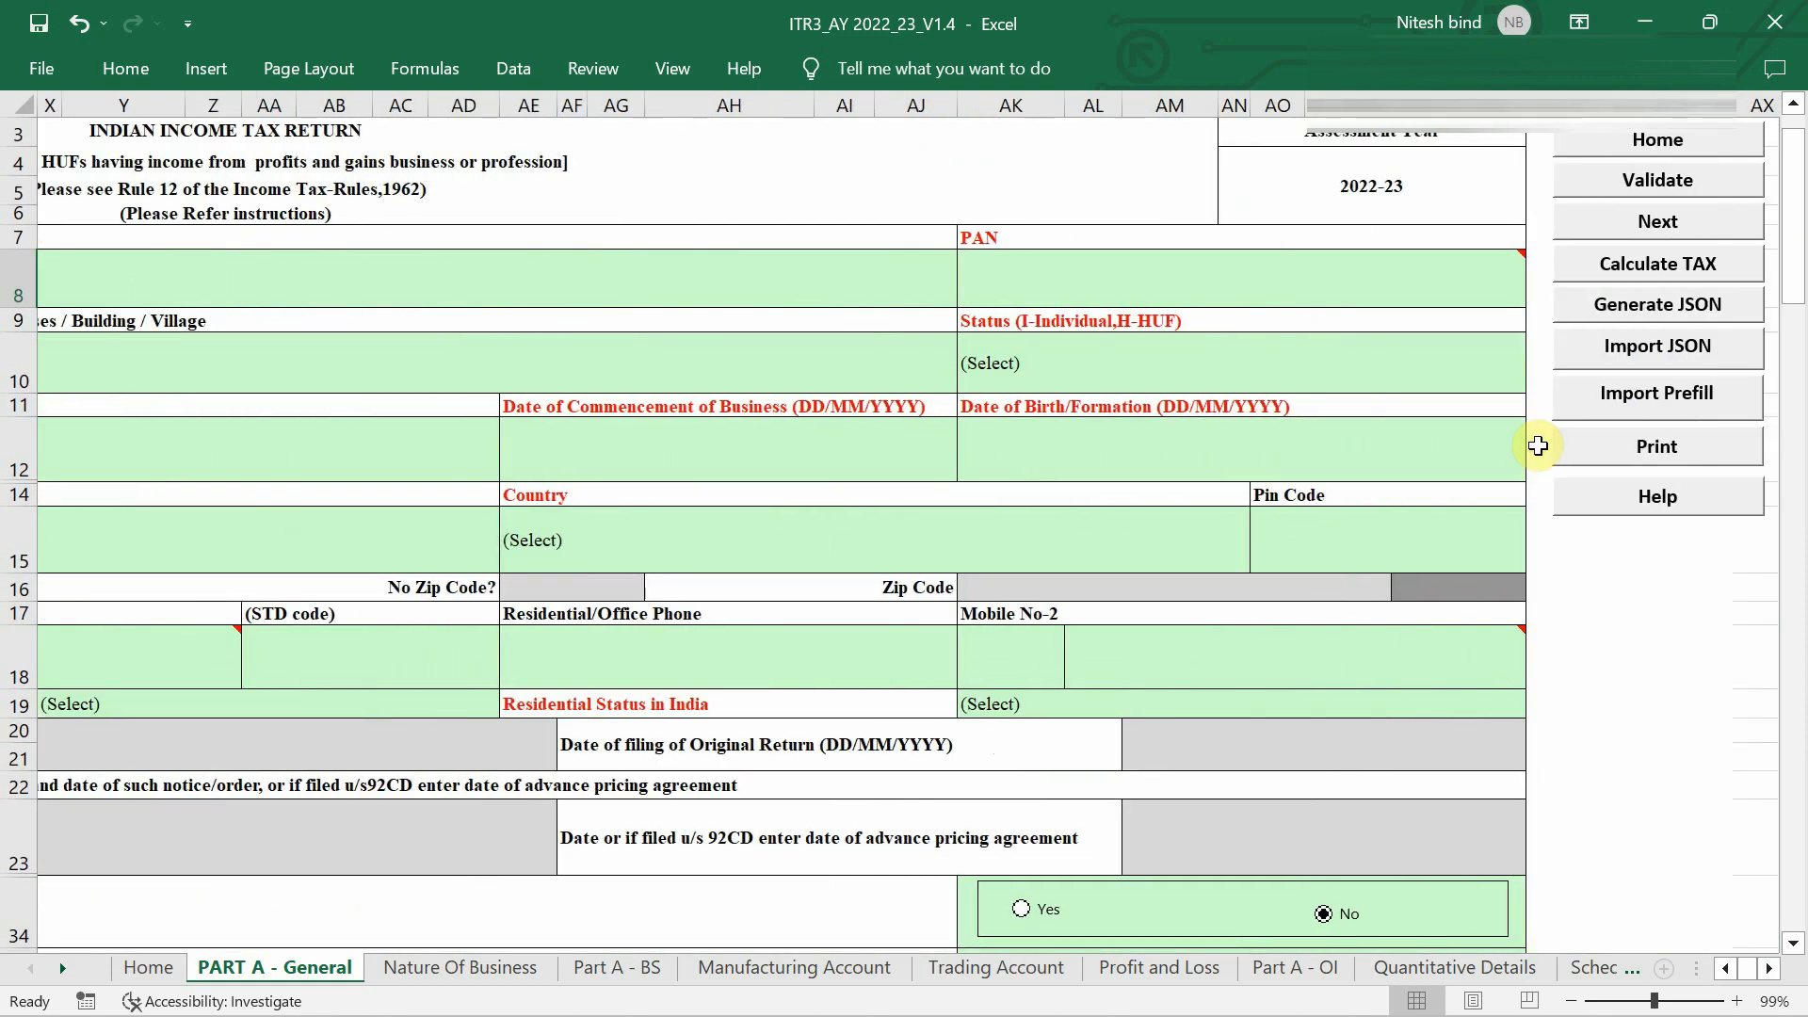
{"action": "scroll", "coordinate": [1540, 452], "scroll_direction": "right", "scroll_amount": 4}
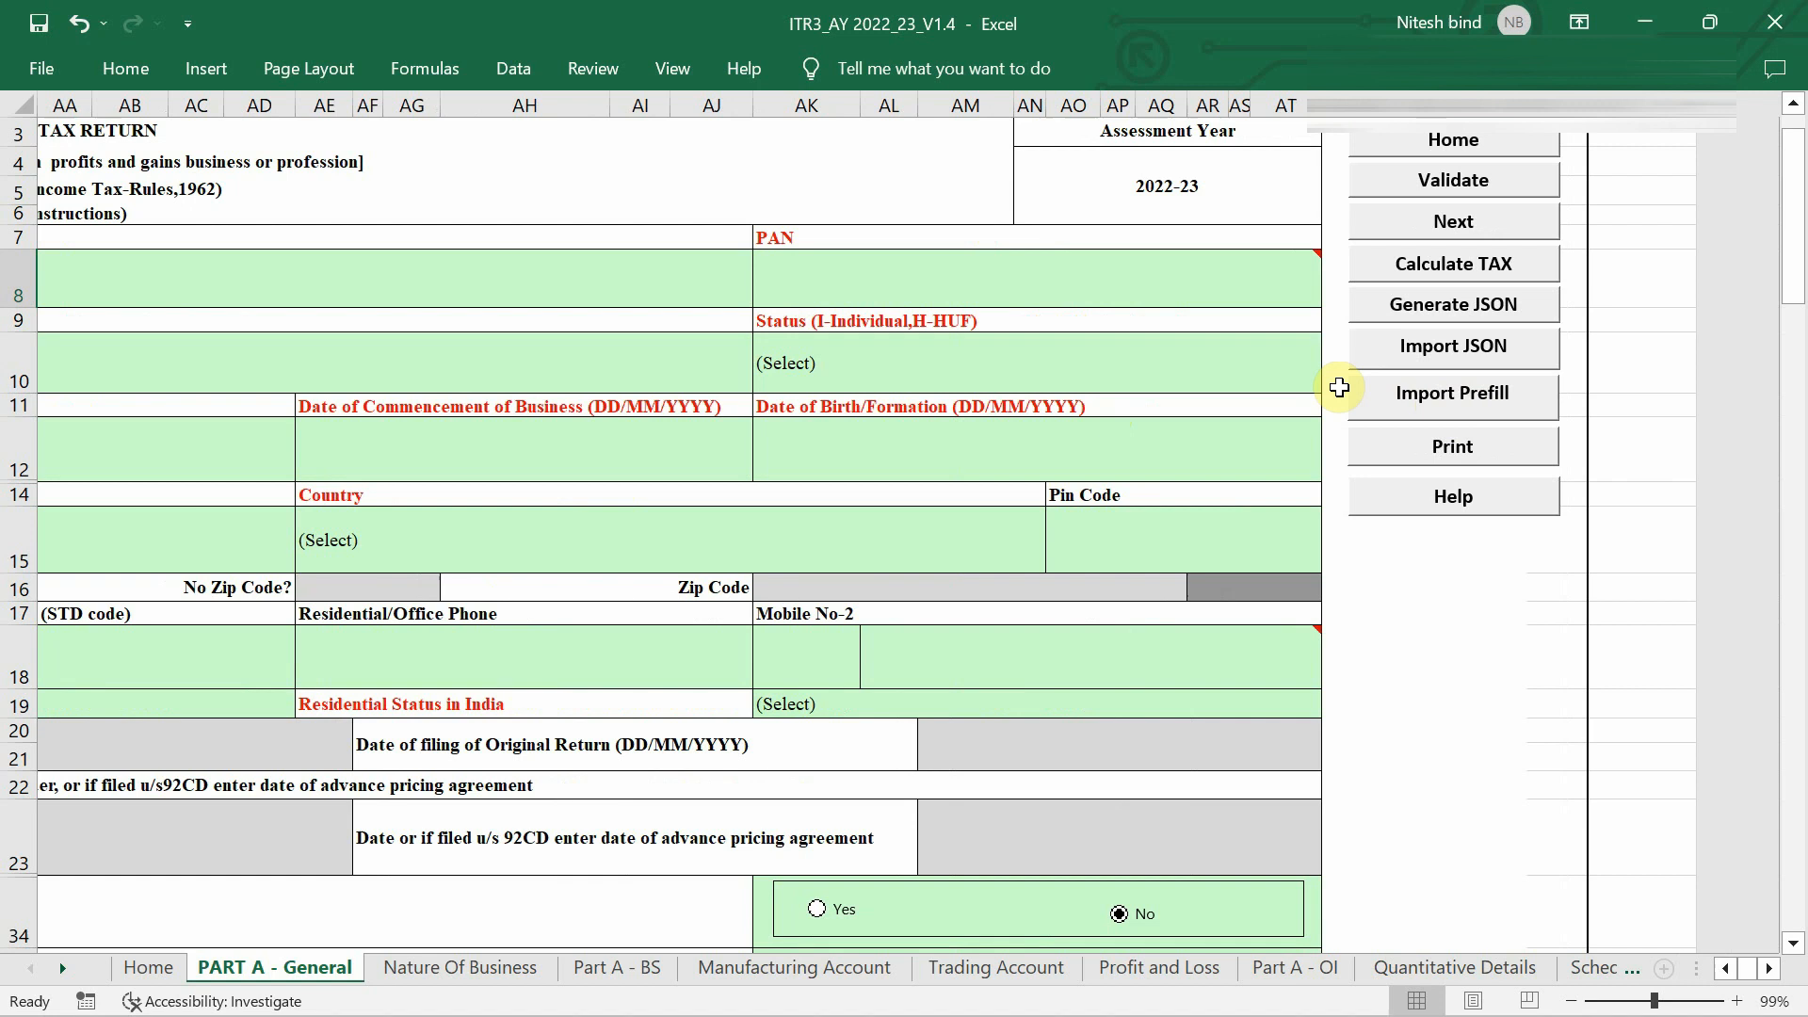
{"action": "left_click", "coordinate": [1467, 405]}
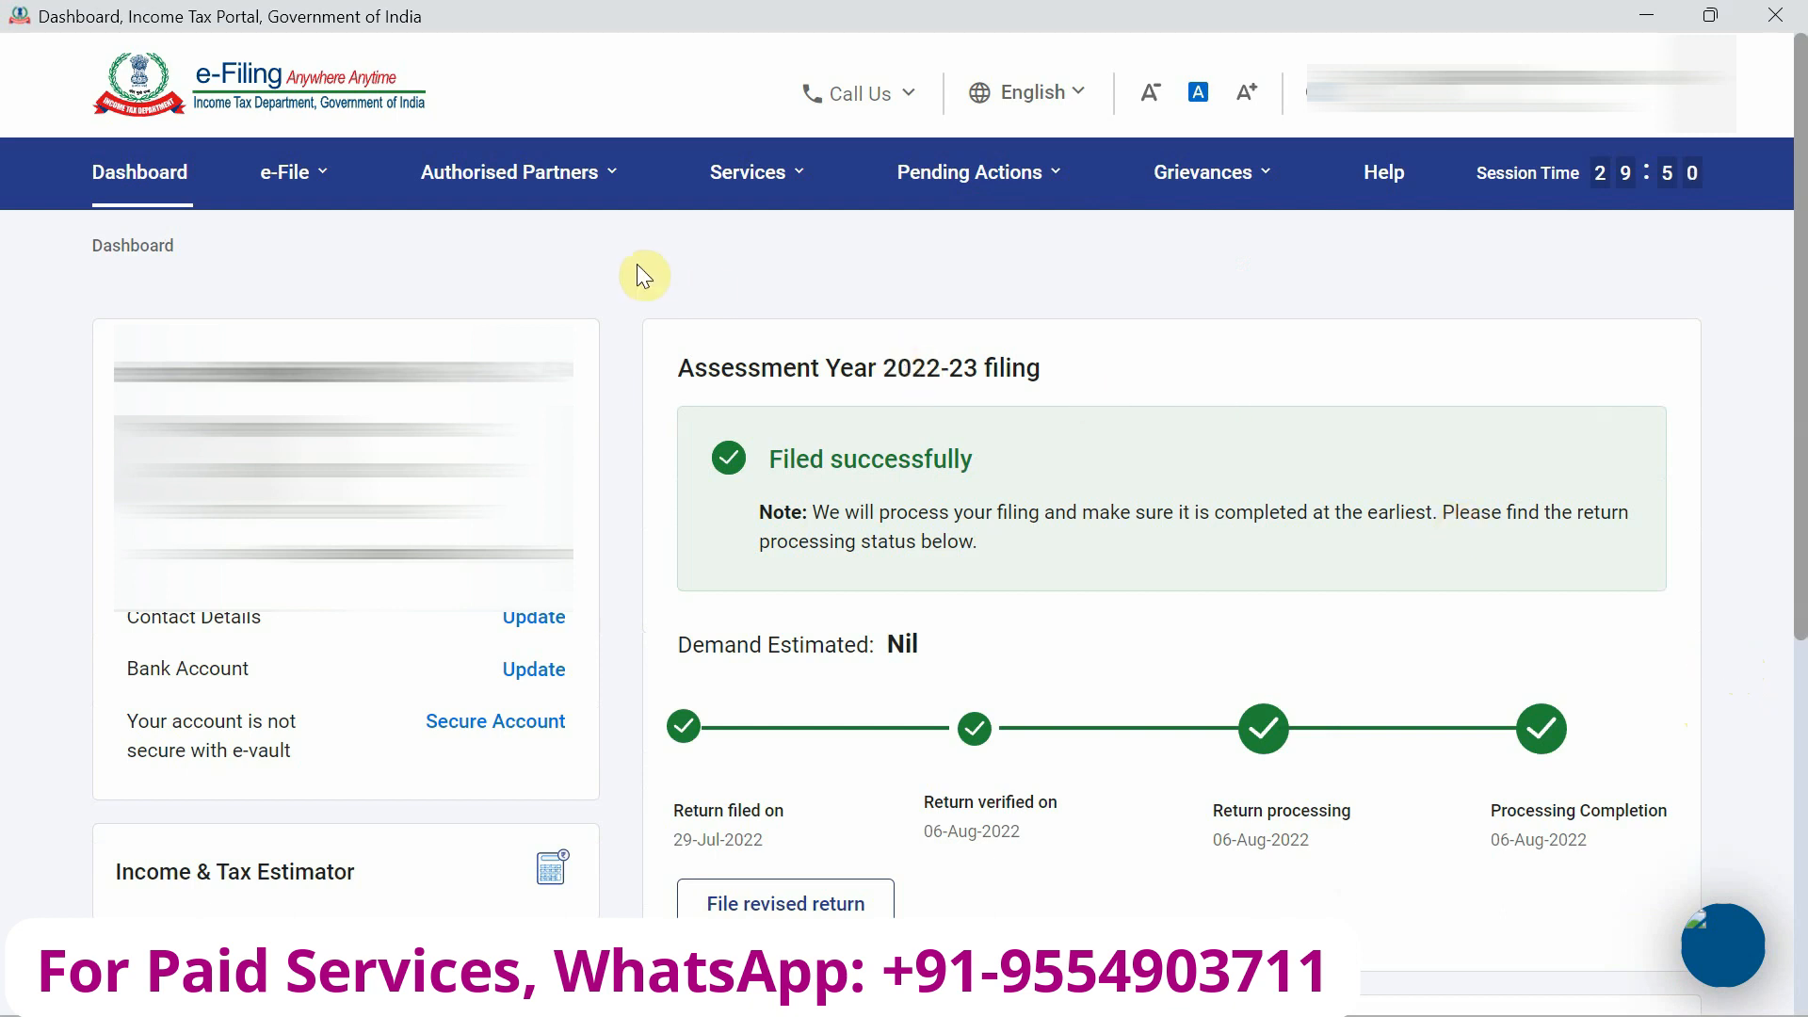
Browse the portal's e-File > Income Tax Returns options, then return to the ITR3 Excel workbook.
{"action": "left_click", "coordinate": [285, 177]}
{"action": "mouse_move", "coordinate": [282, 247]}
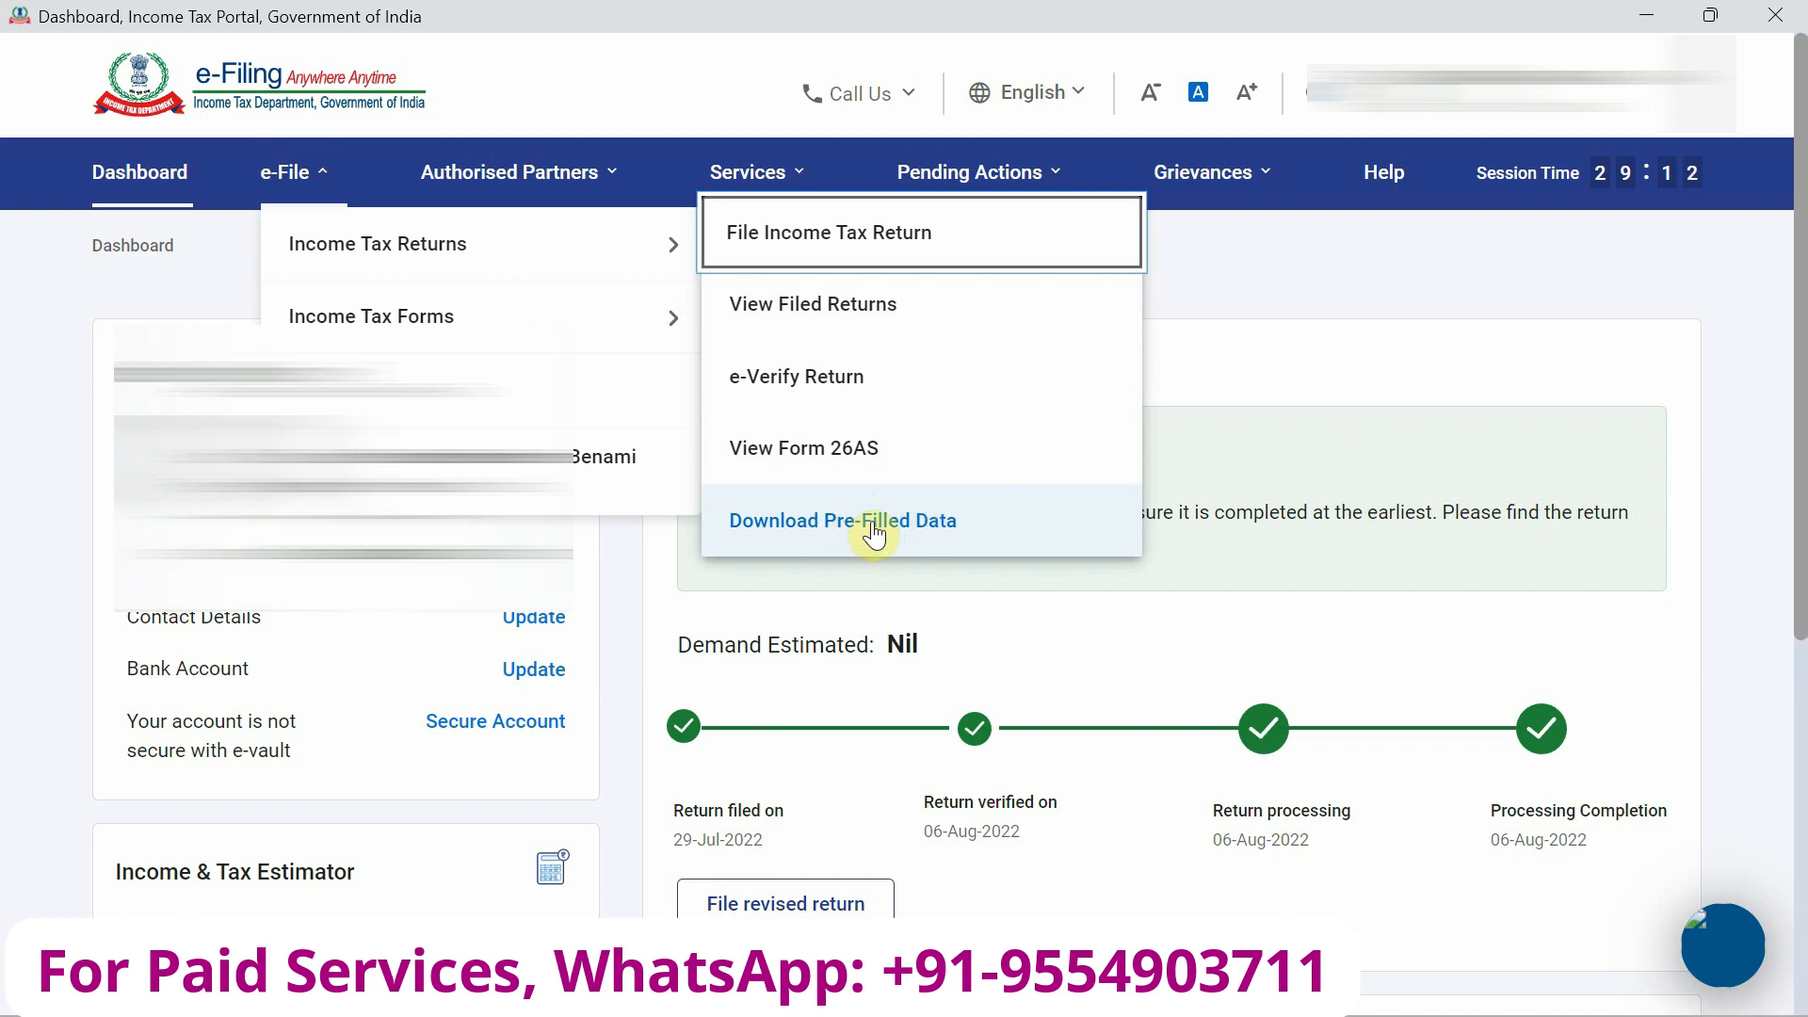
{"action": "key", "text": "alt+Tab"}
{"action": "key", "text": "alt+Tab"}
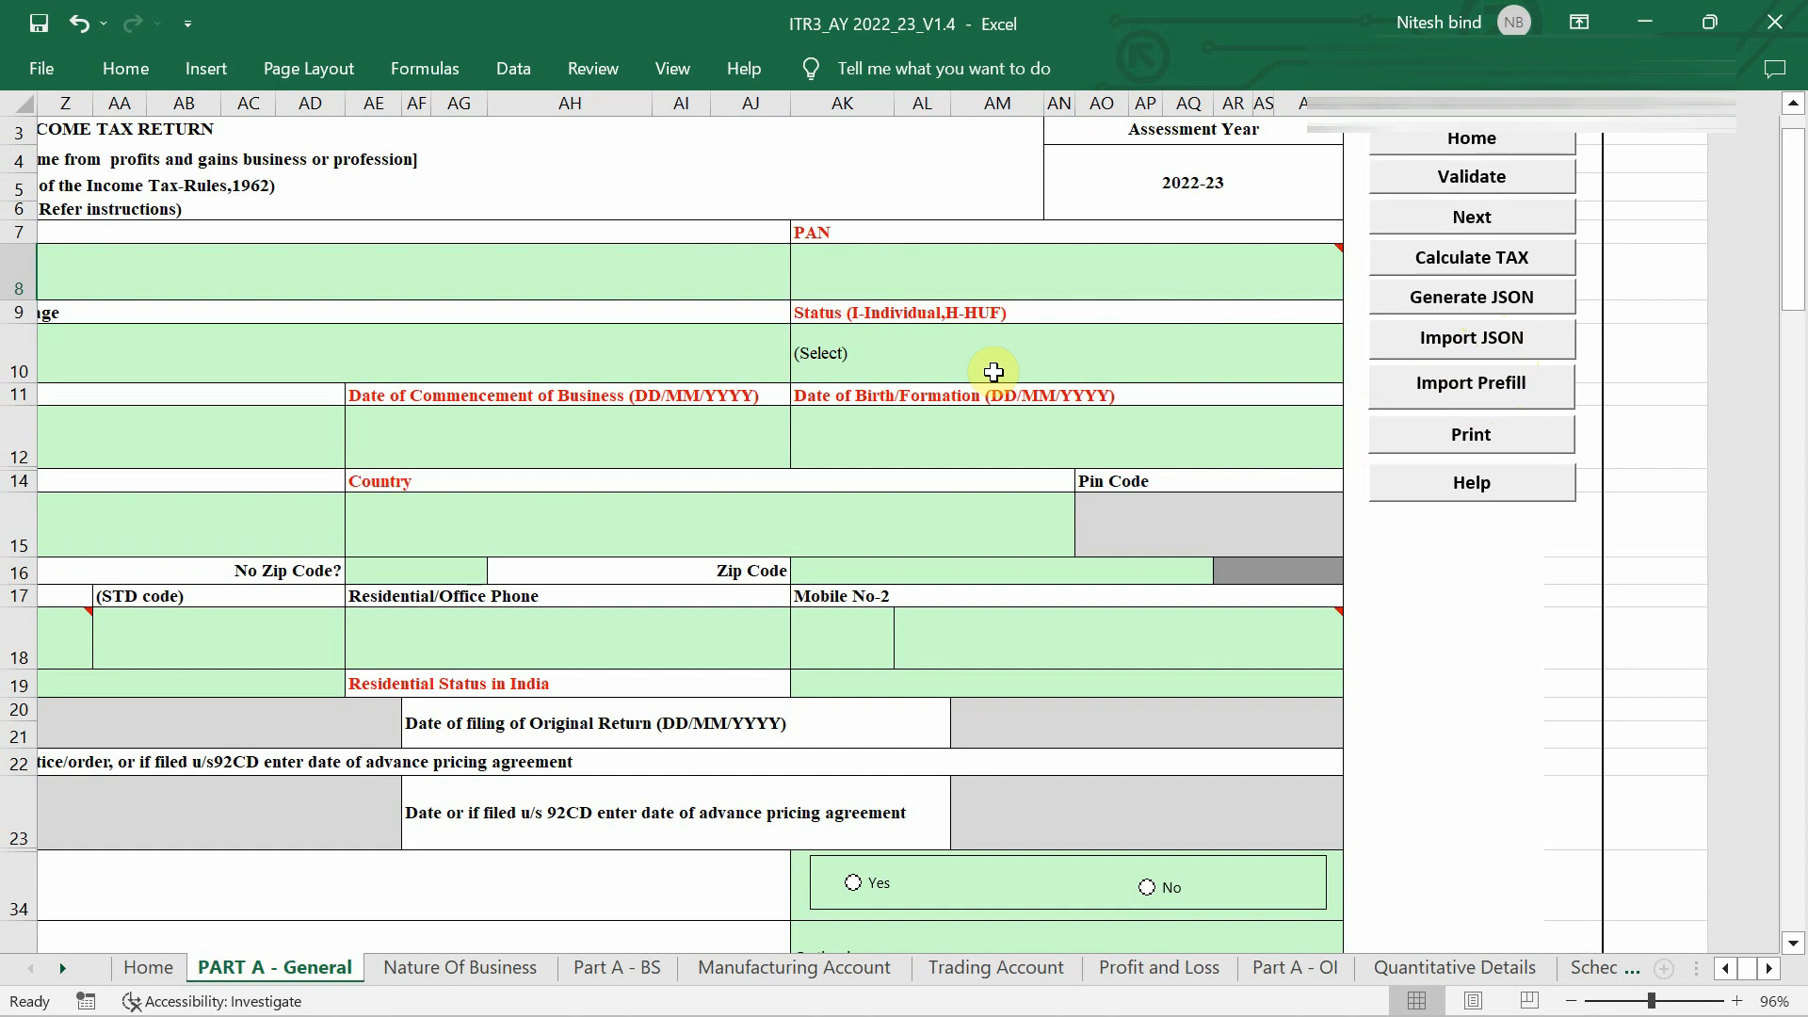
Scroll across the PART A - General form, then bring the e-Filing dashboard back.
{"action": "scroll", "coordinate": [990, 371], "scroll_direction": "left", "scroll_amount": 5}
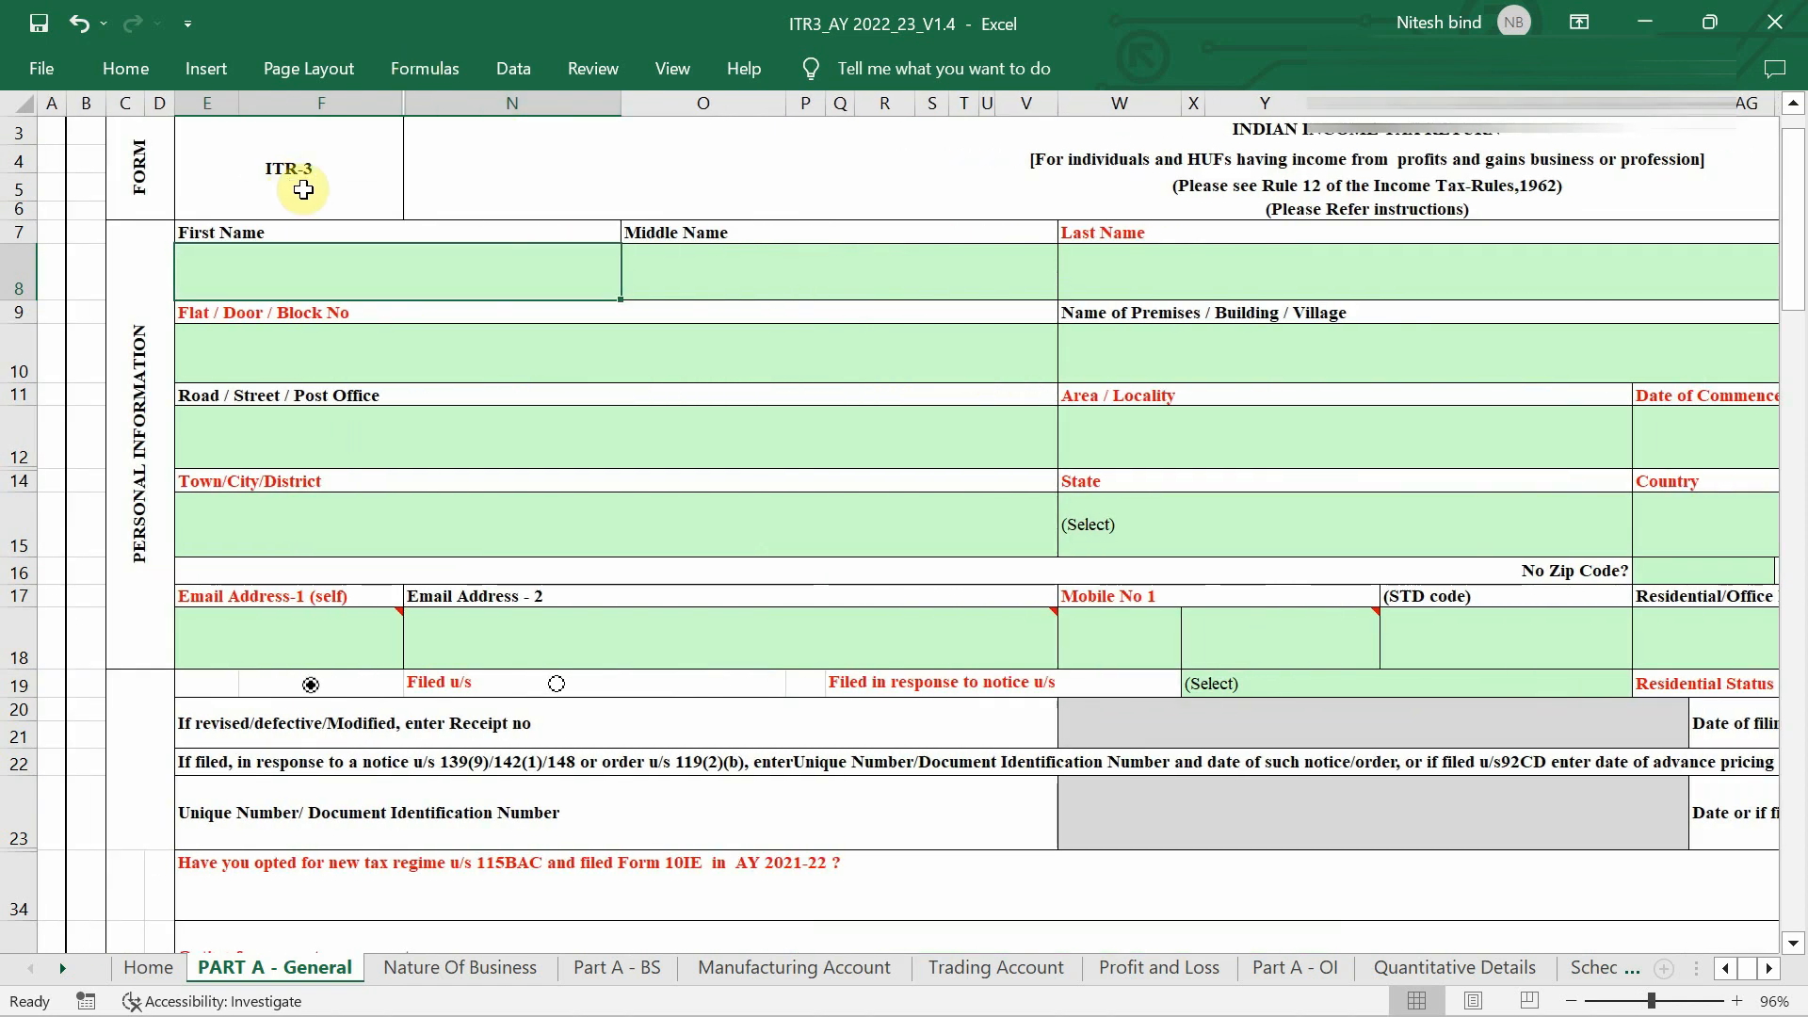
{"action": "scroll", "coordinate": [985, 346], "scroll_direction": "right", "scroll_amount": 5}
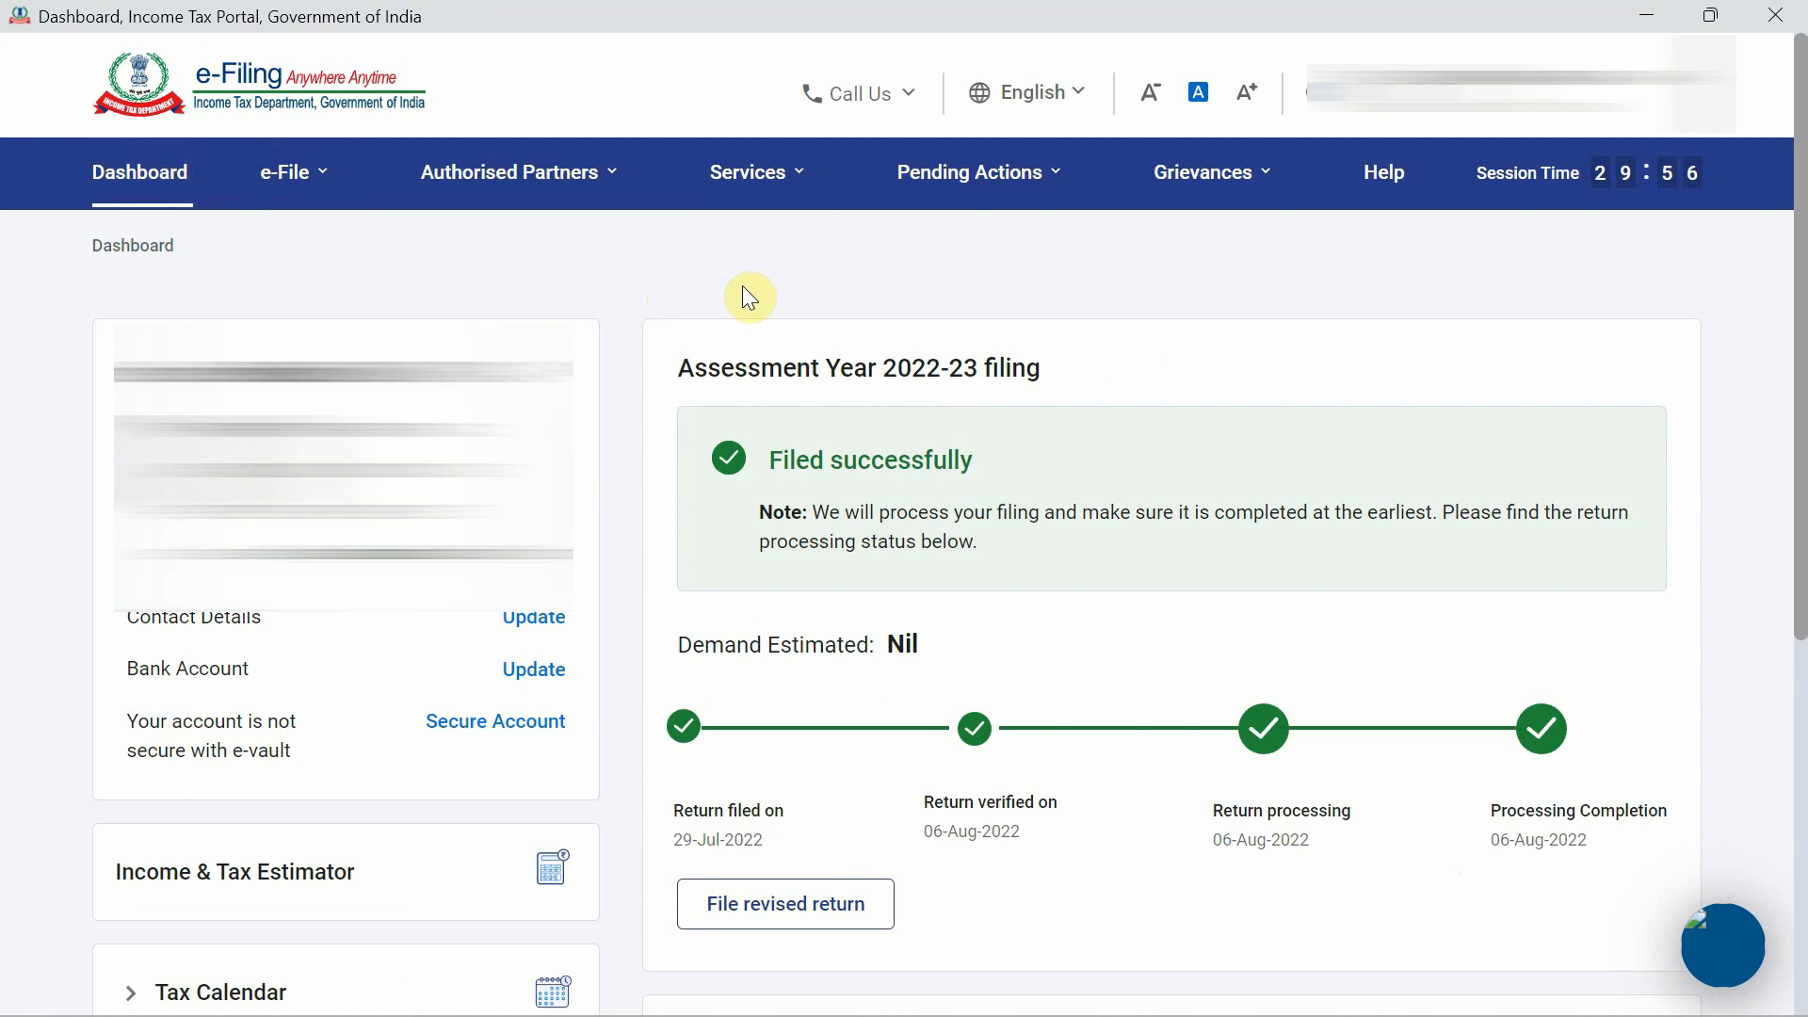
Download the A.Y. 2022-23 prefilled data JSON via e-File > Income Tax Returns > Download Pre-Filled Data.
{"action": "mouse_move", "coordinate": [347, 211]}
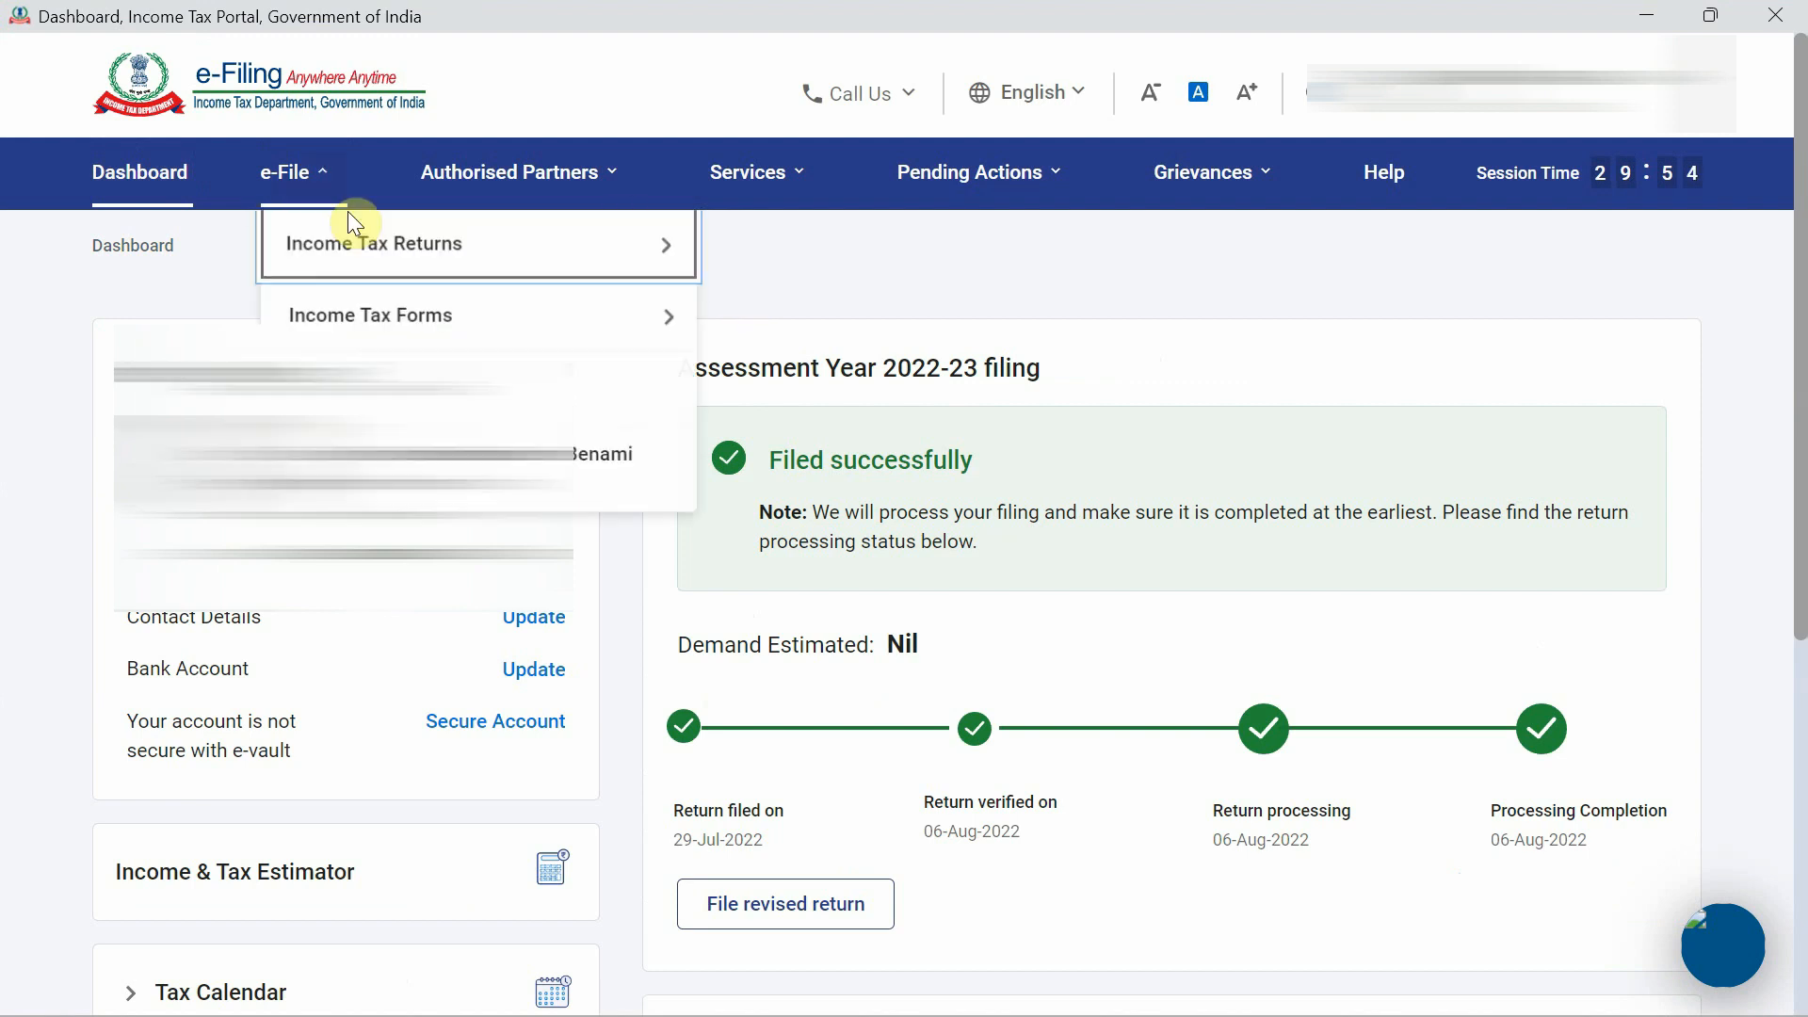
{"action": "mouse_move", "coordinate": [310, 243]}
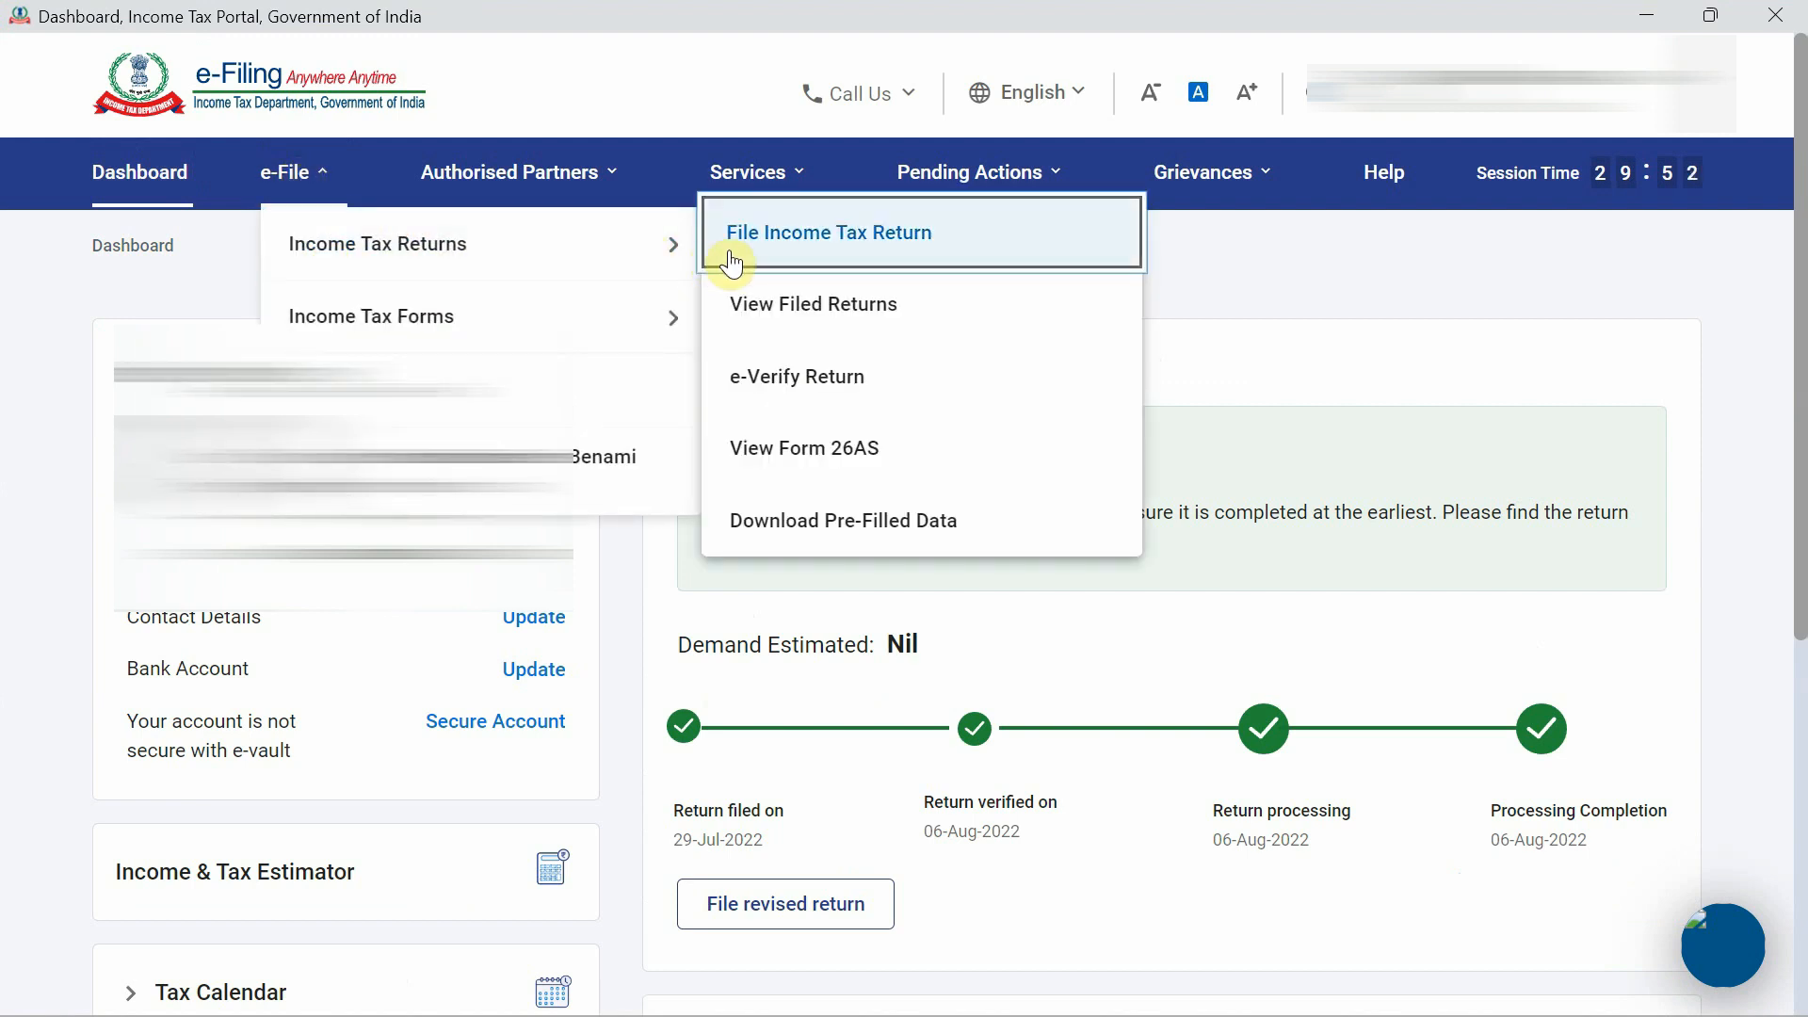
{"action": "left_click", "coordinate": [878, 522]}
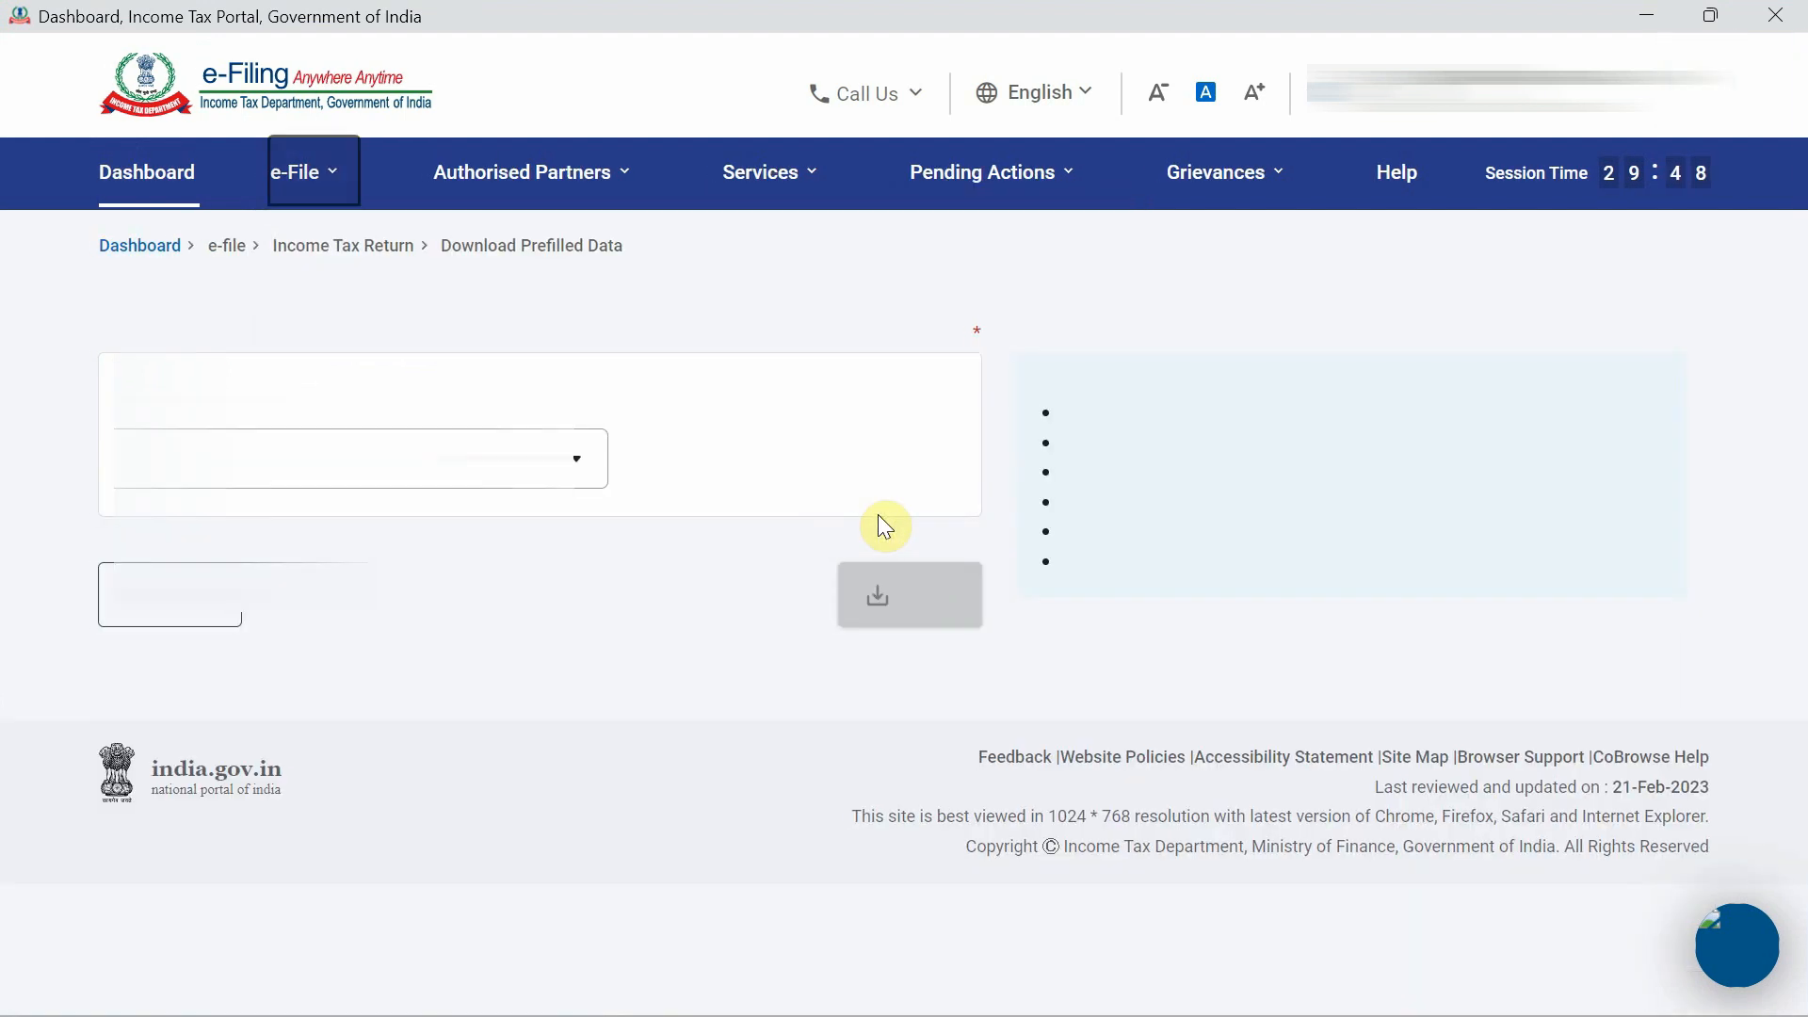
{"action": "left_click", "coordinate": [582, 516]}
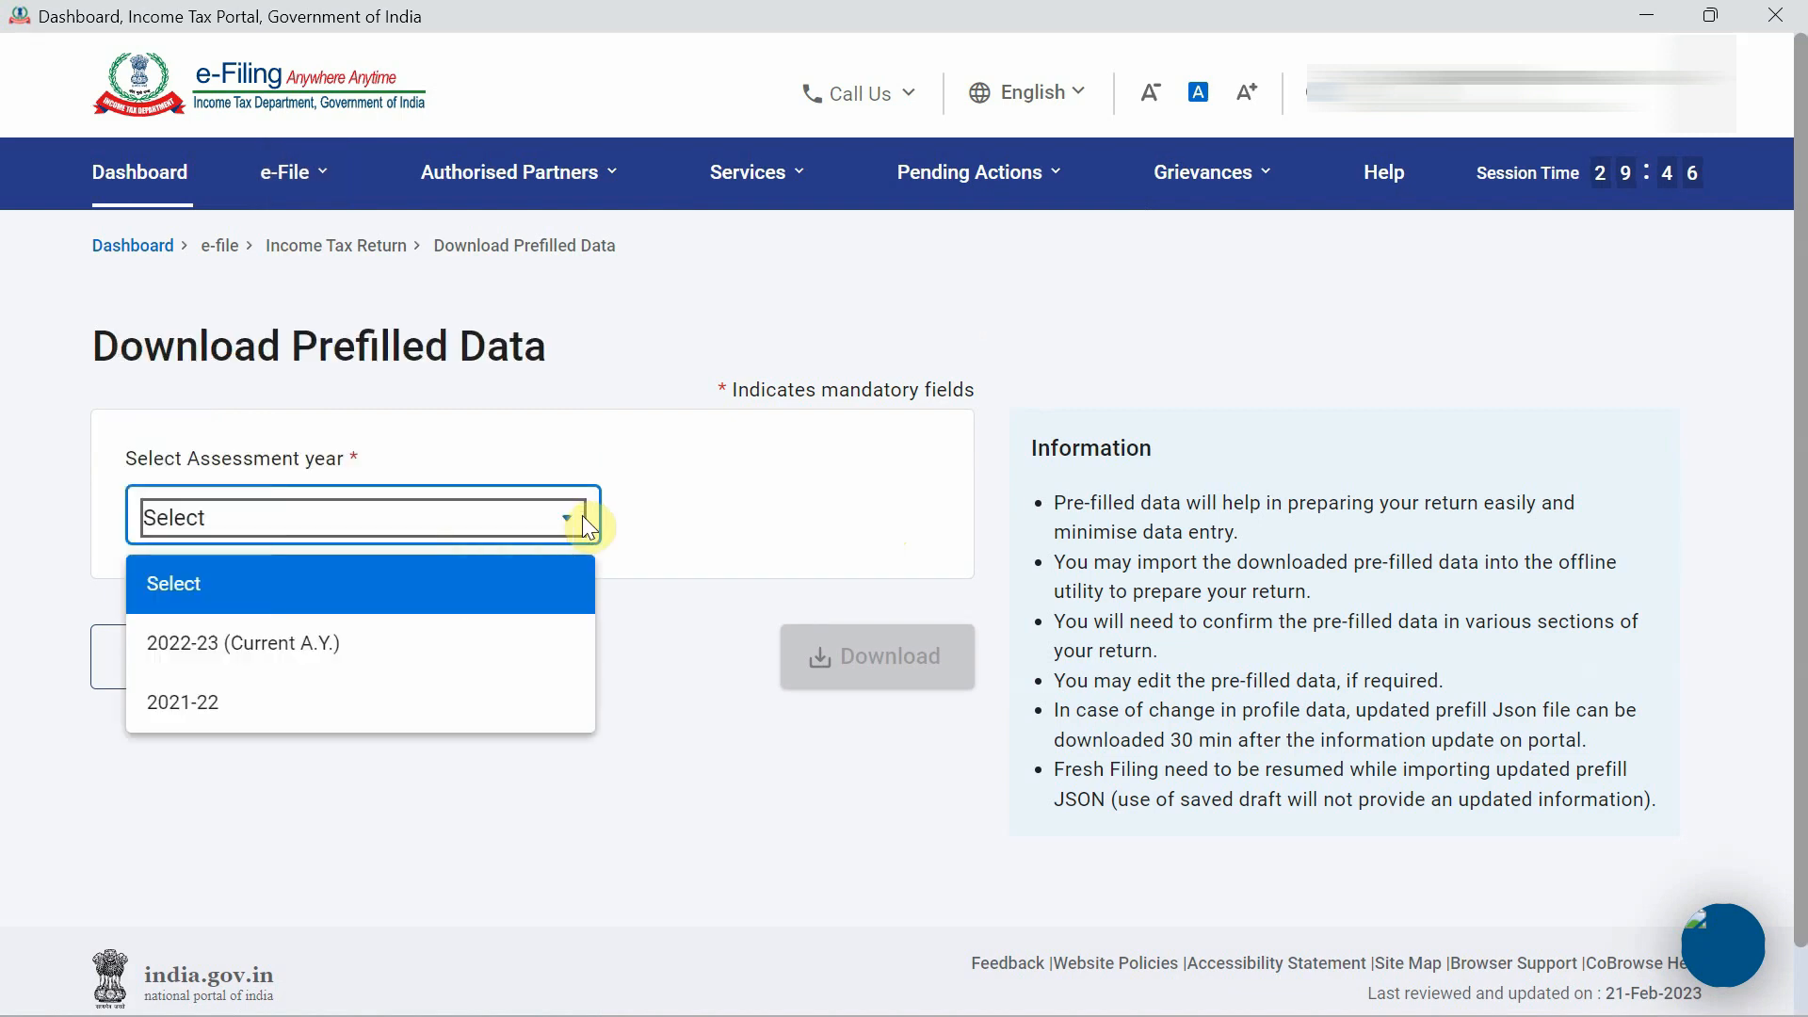
{"action": "left_click", "coordinate": [489, 650]}
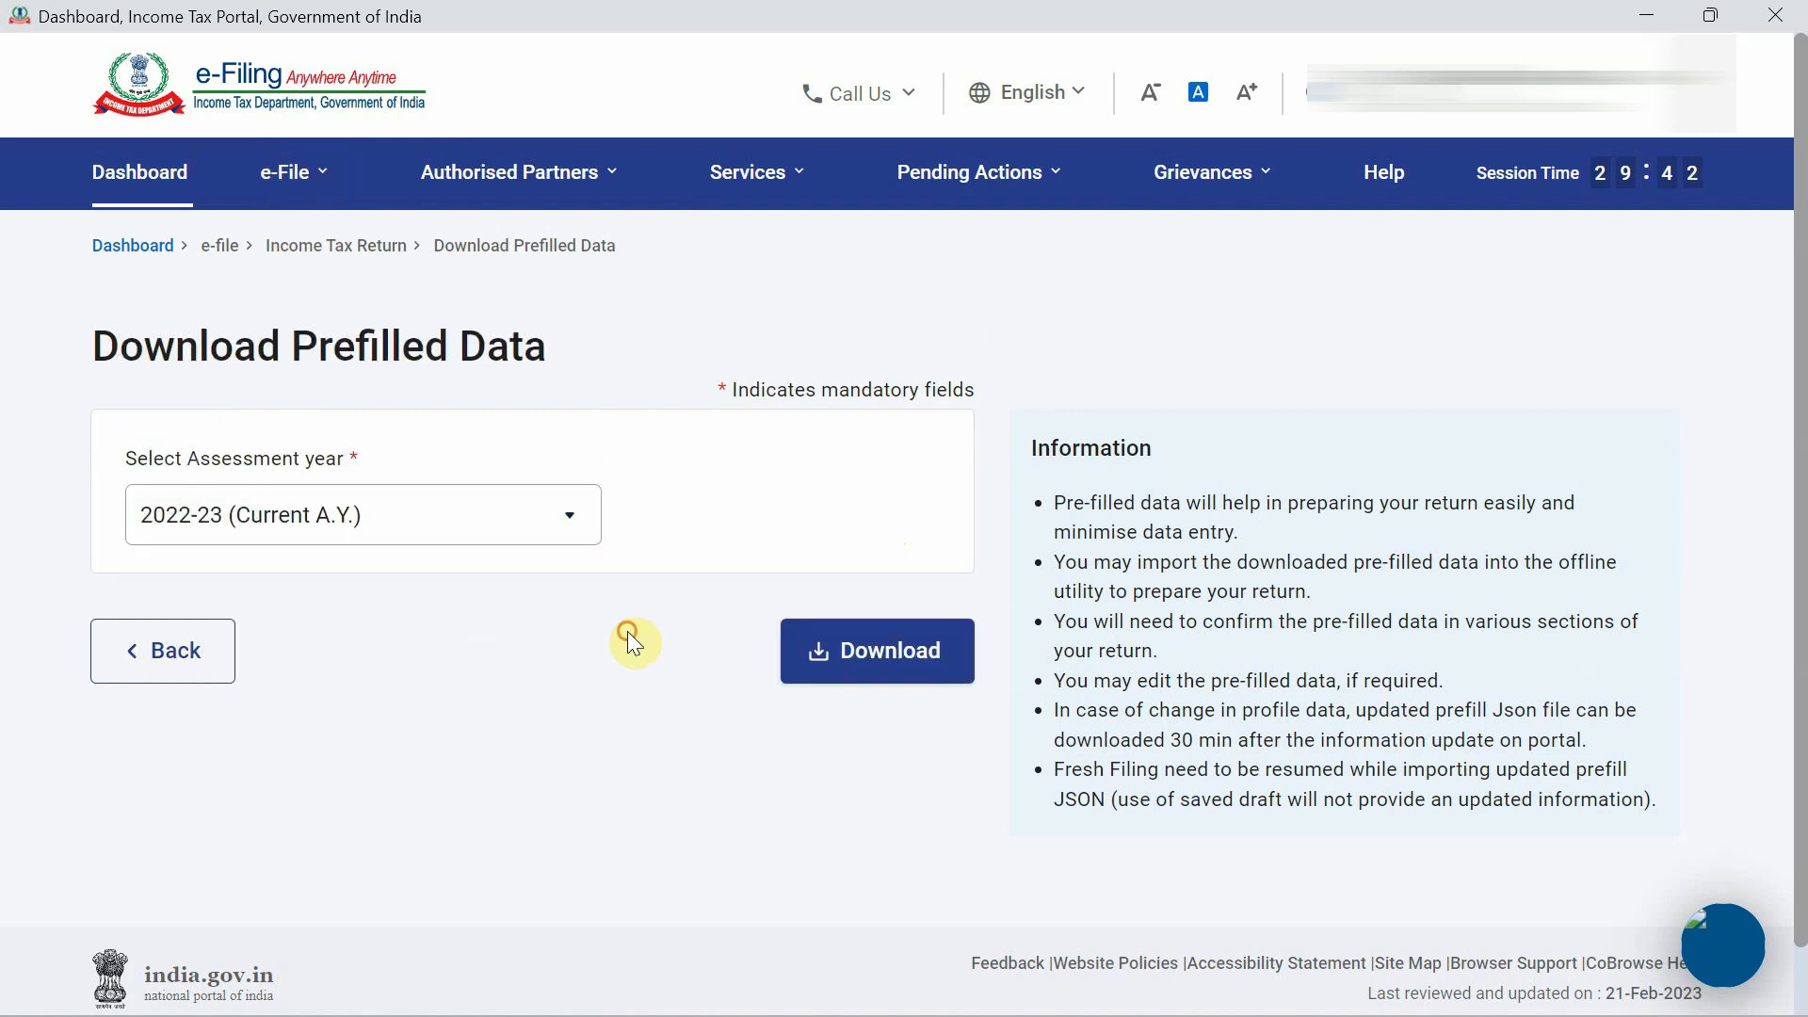
{"action": "left_click", "coordinate": [864, 648]}
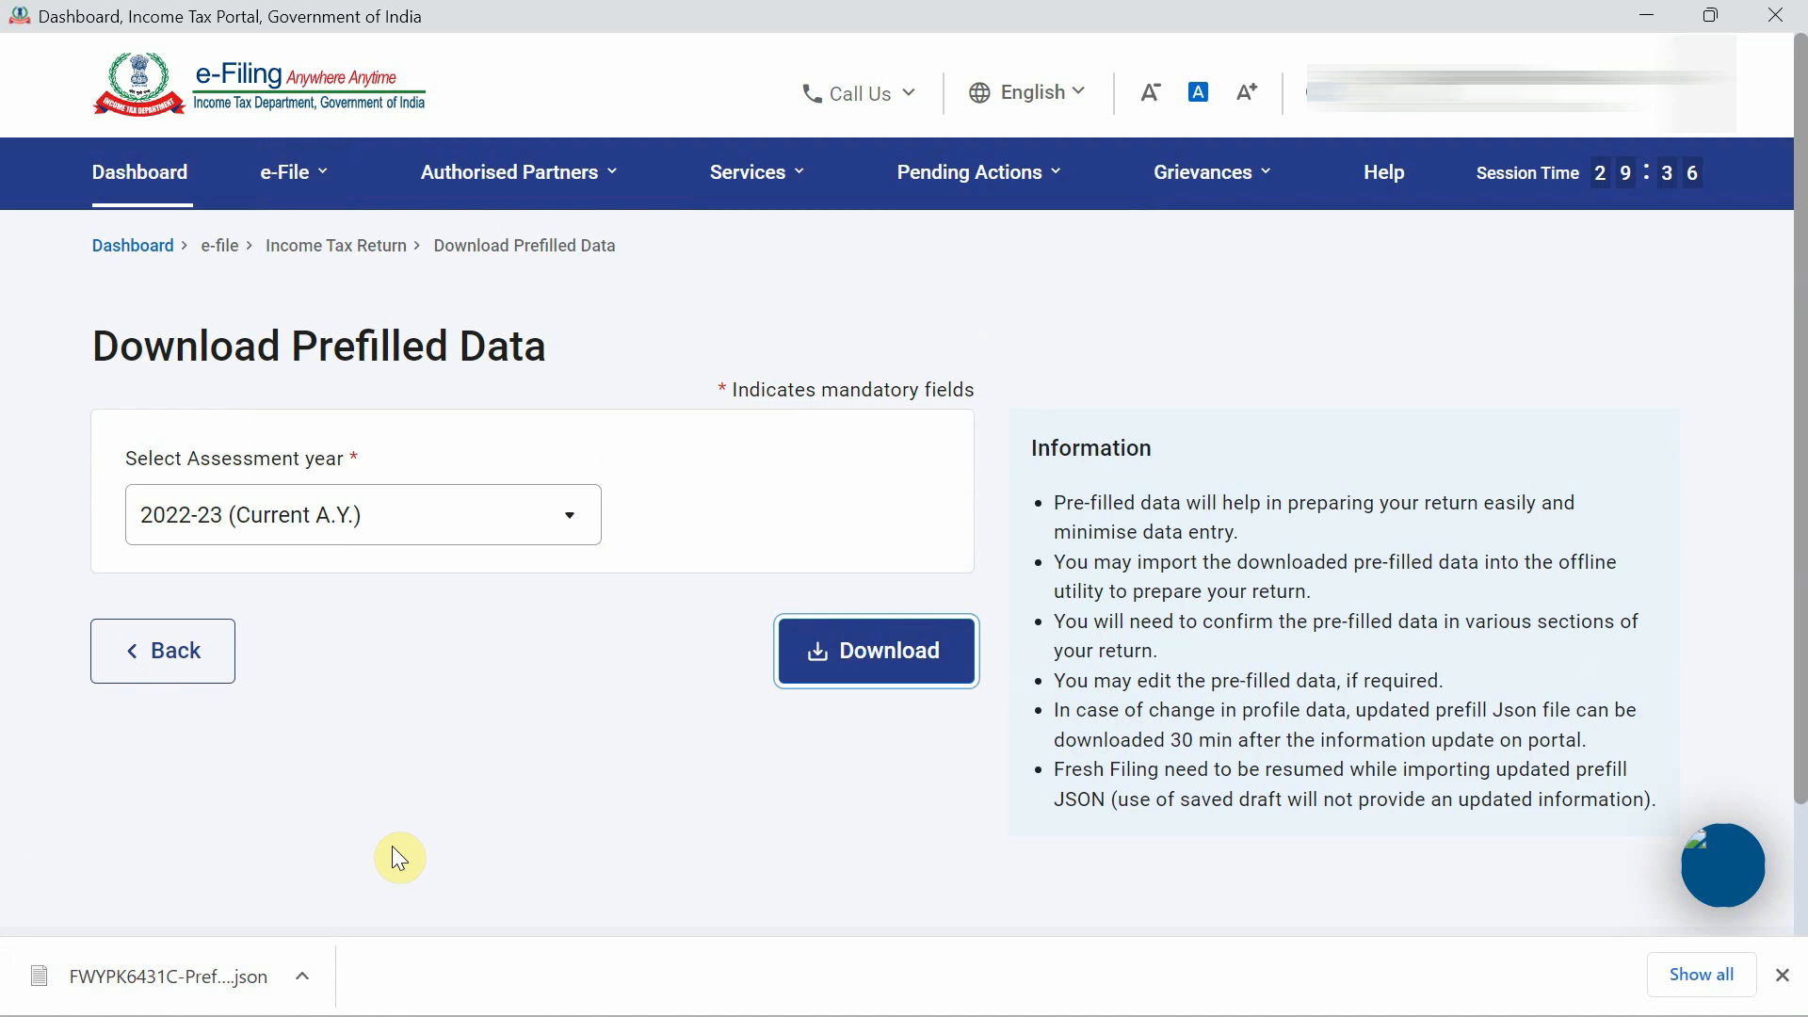
{"action": "key", "text": "ctrl+j"}
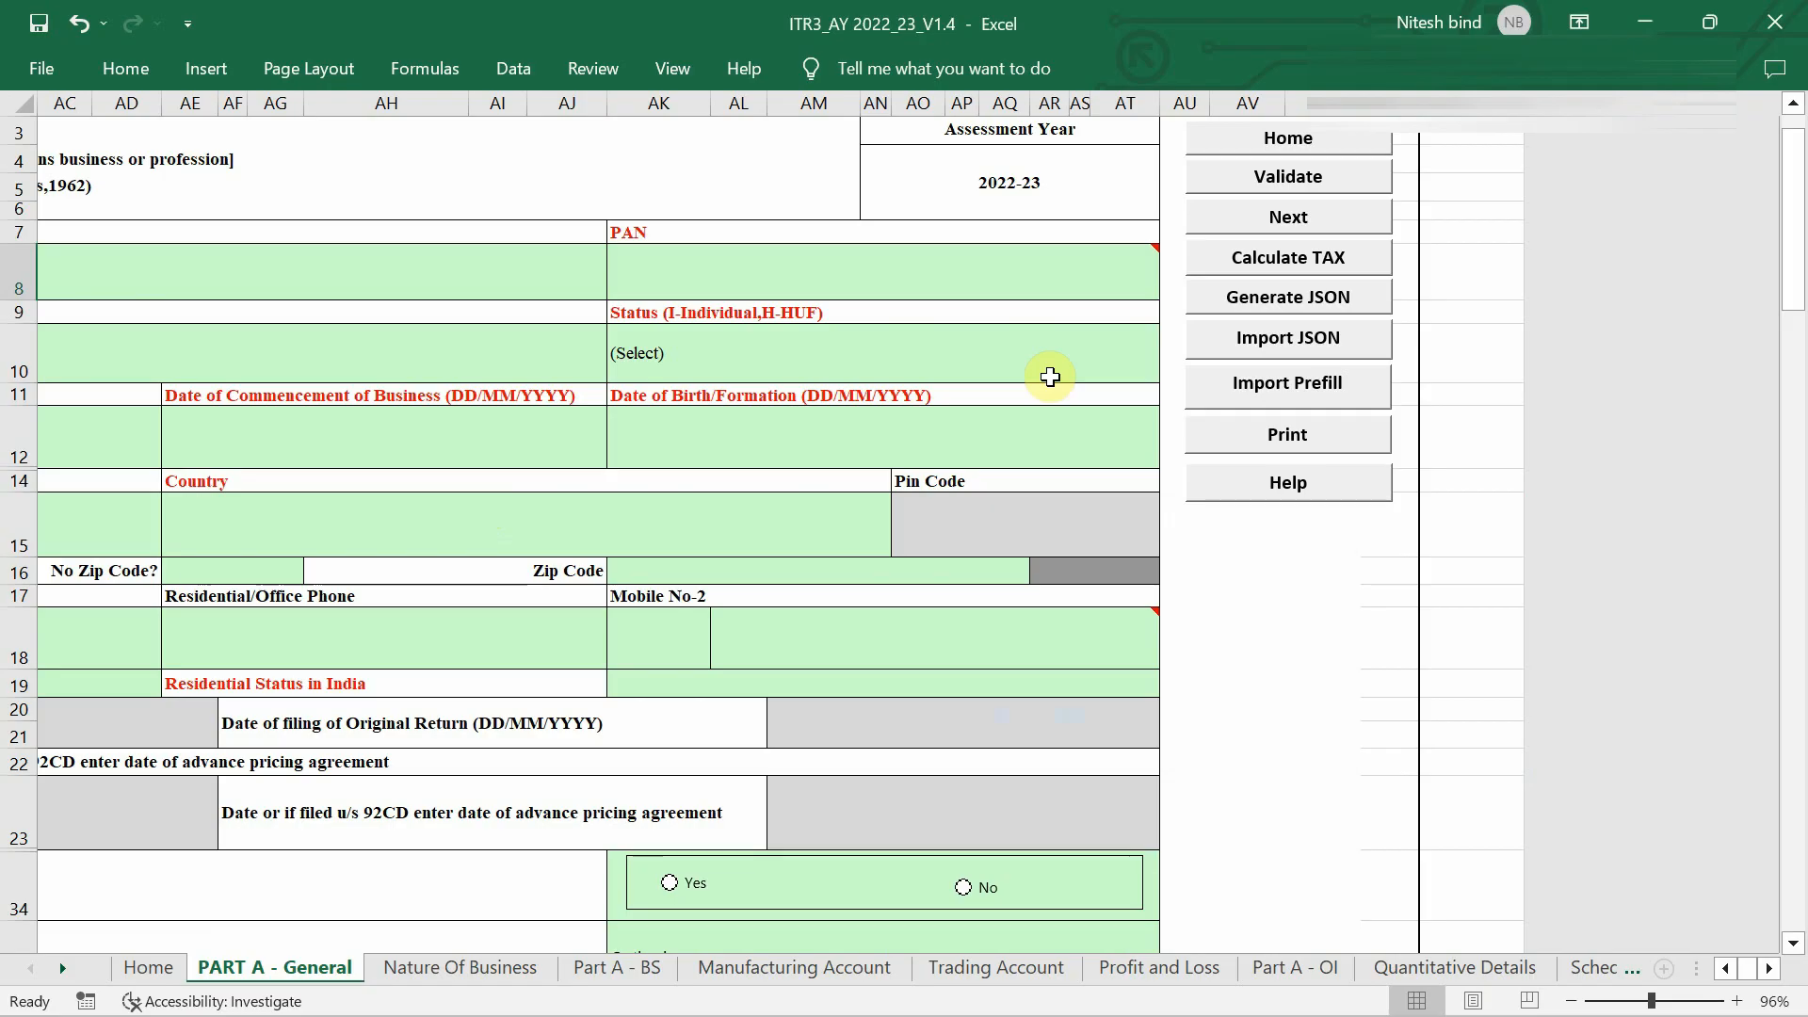
Import the downloaded 2022-23 prefill JSON from Downloads using Import Prefill.
{"action": "left_click", "coordinate": [1288, 394]}
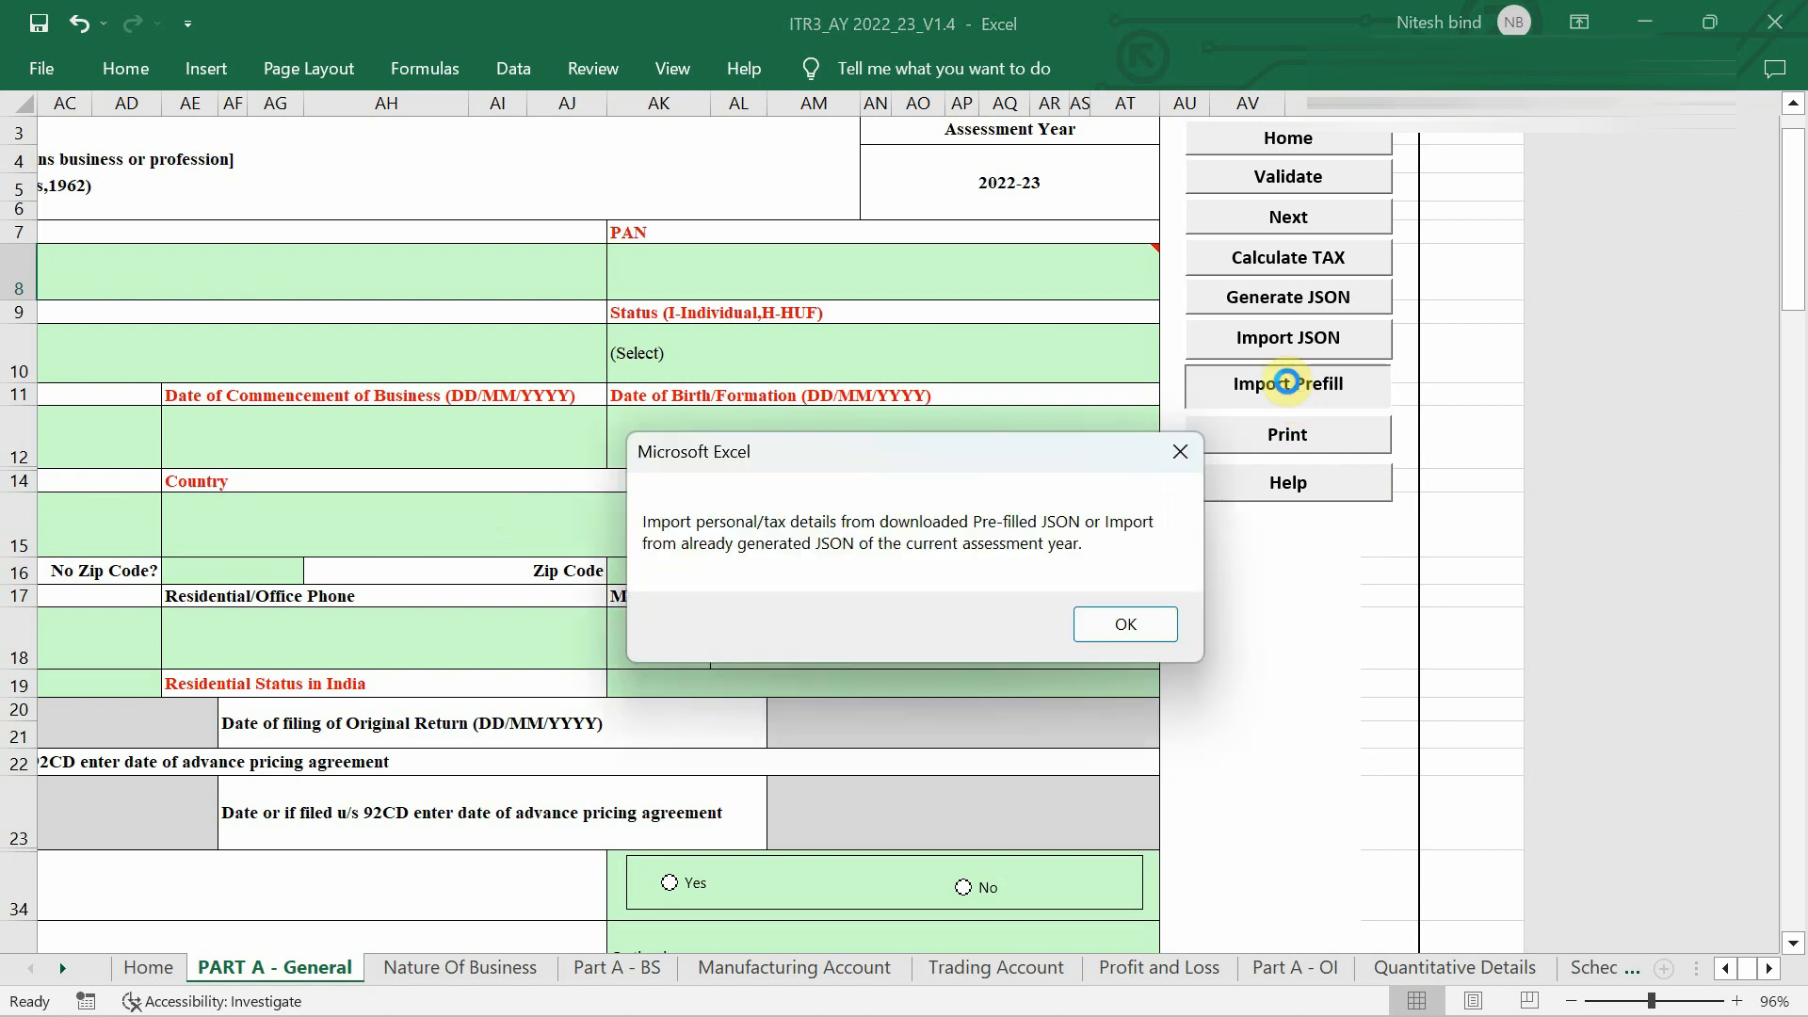
{"action": "left_click", "coordinate": [1142, 623]}
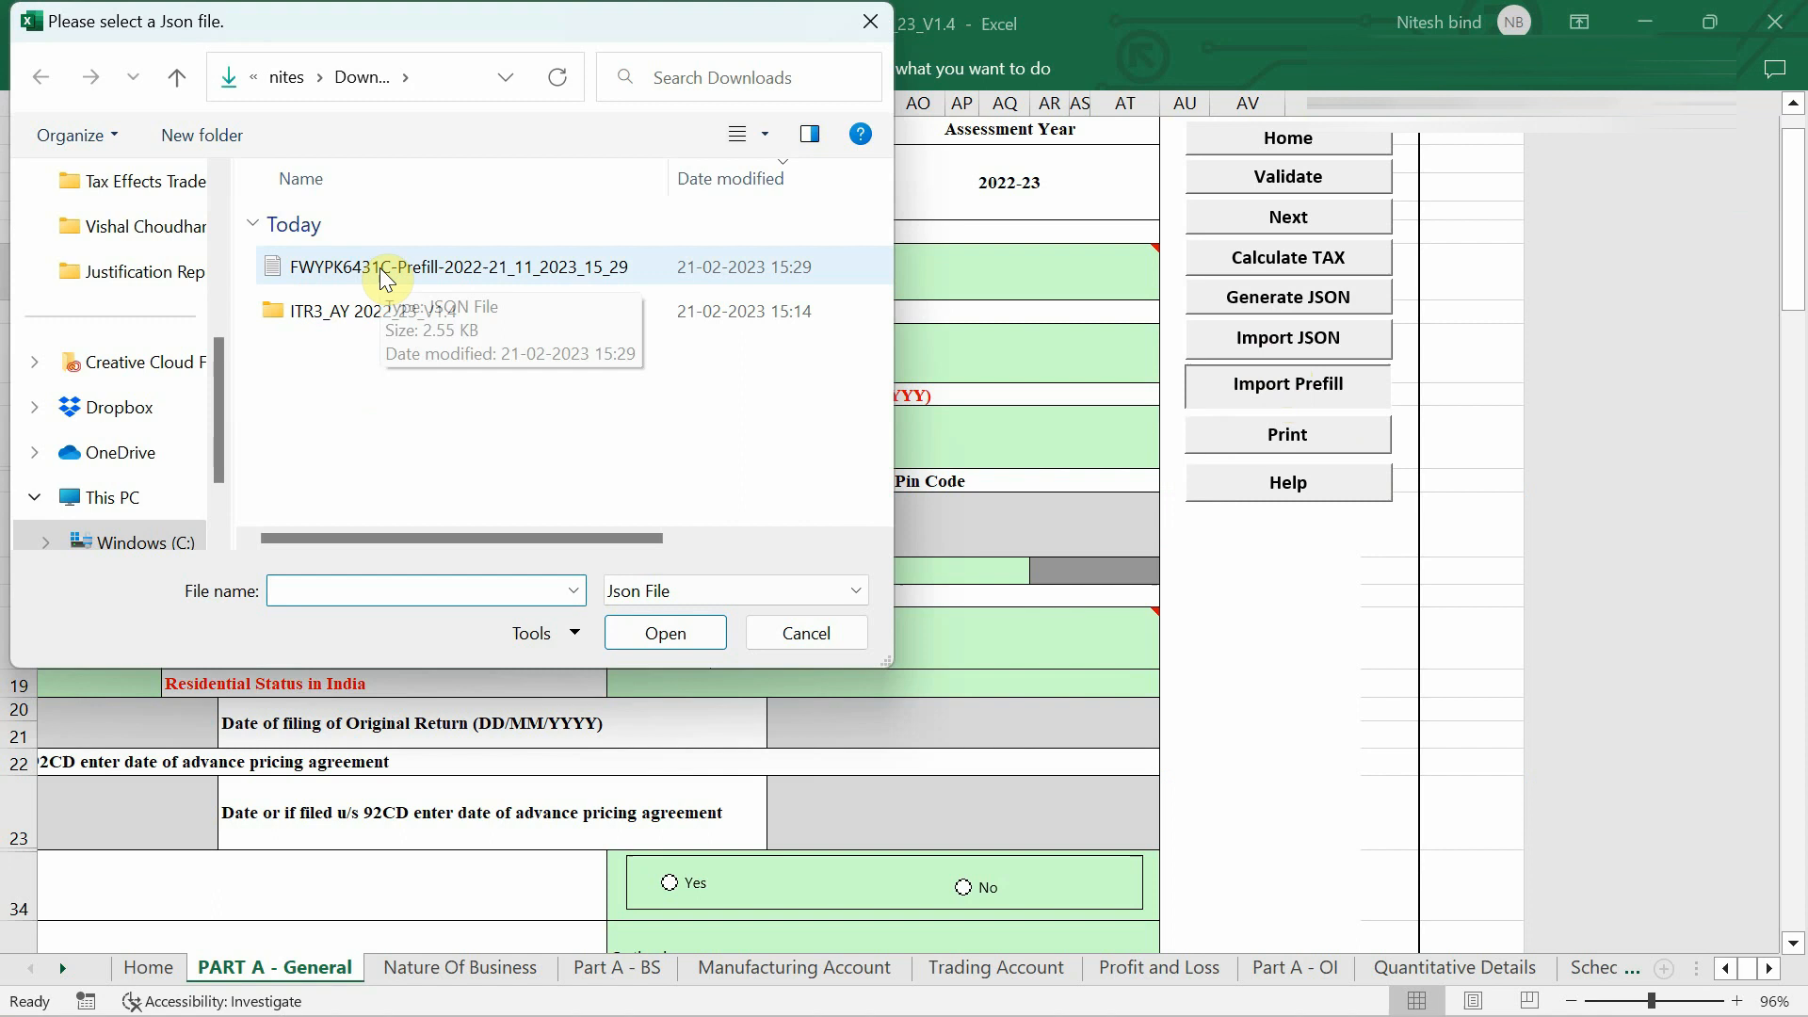
{"action": "double_click", "coordinate": [386, 273]}
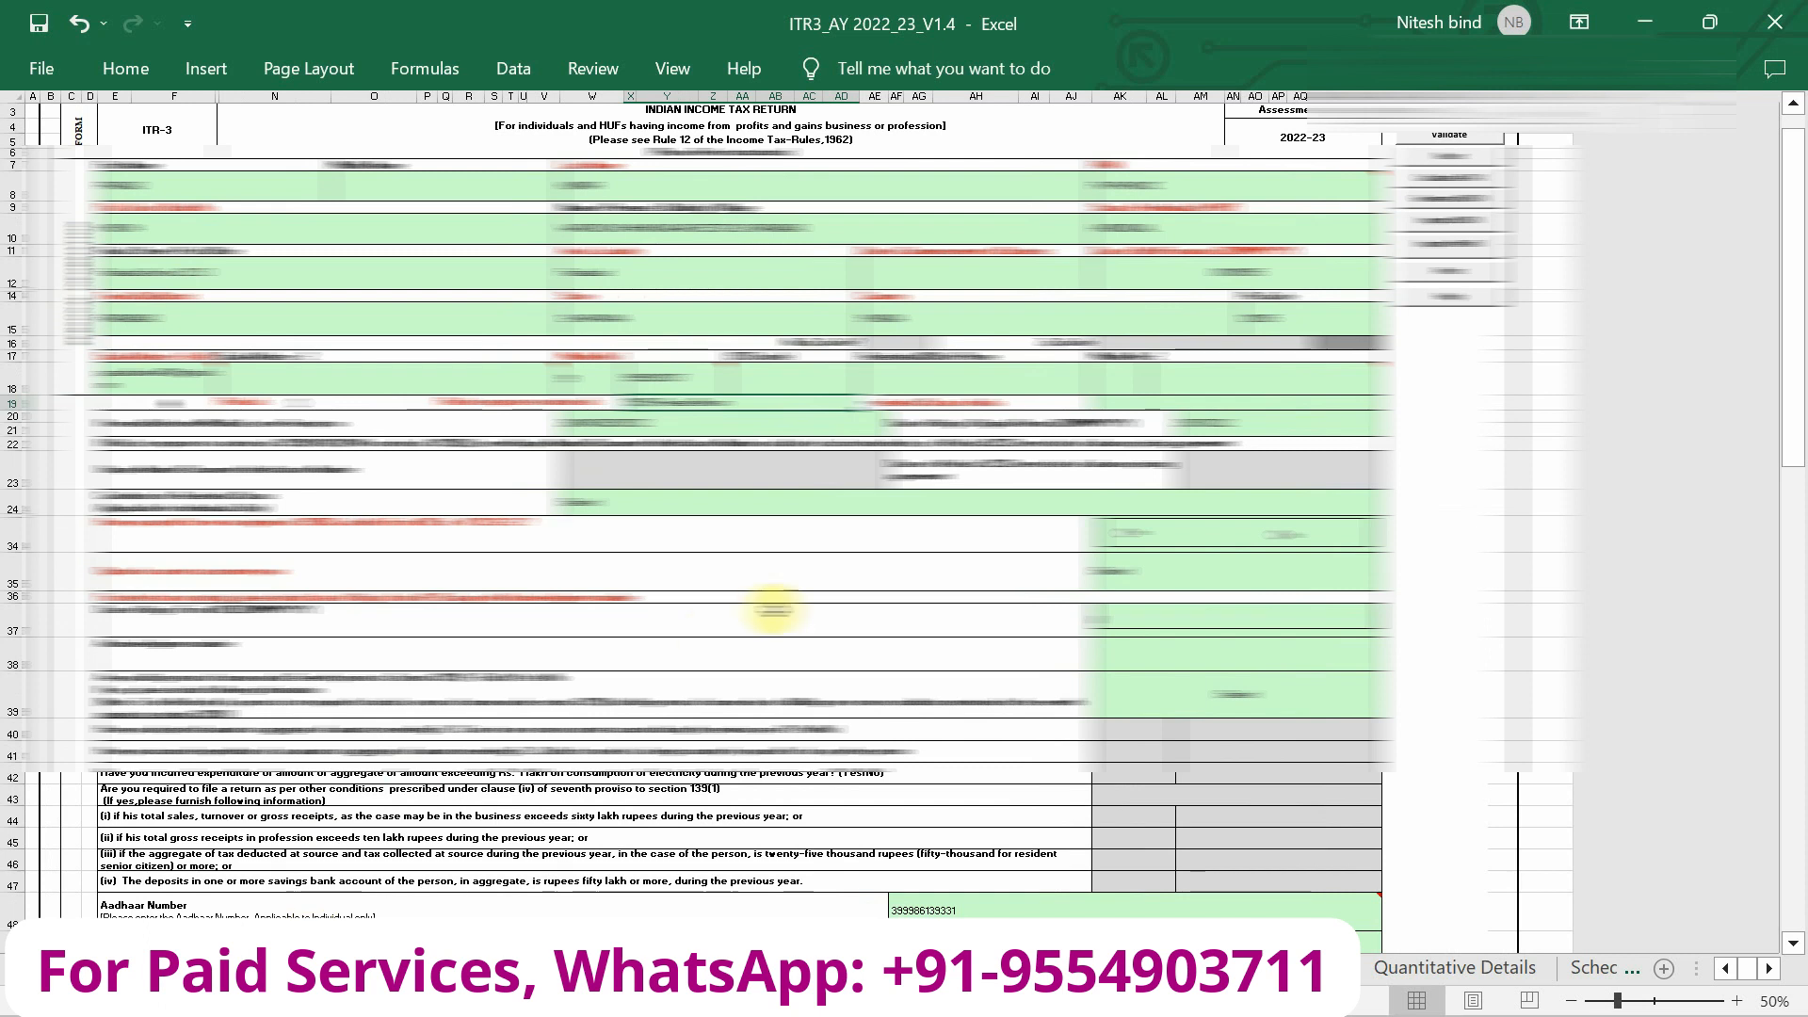
{"action": "scroll", "coordinate": [772, 610], "scroll_direction": "up", "scroll_amount": 4, "text": "ctrl"}
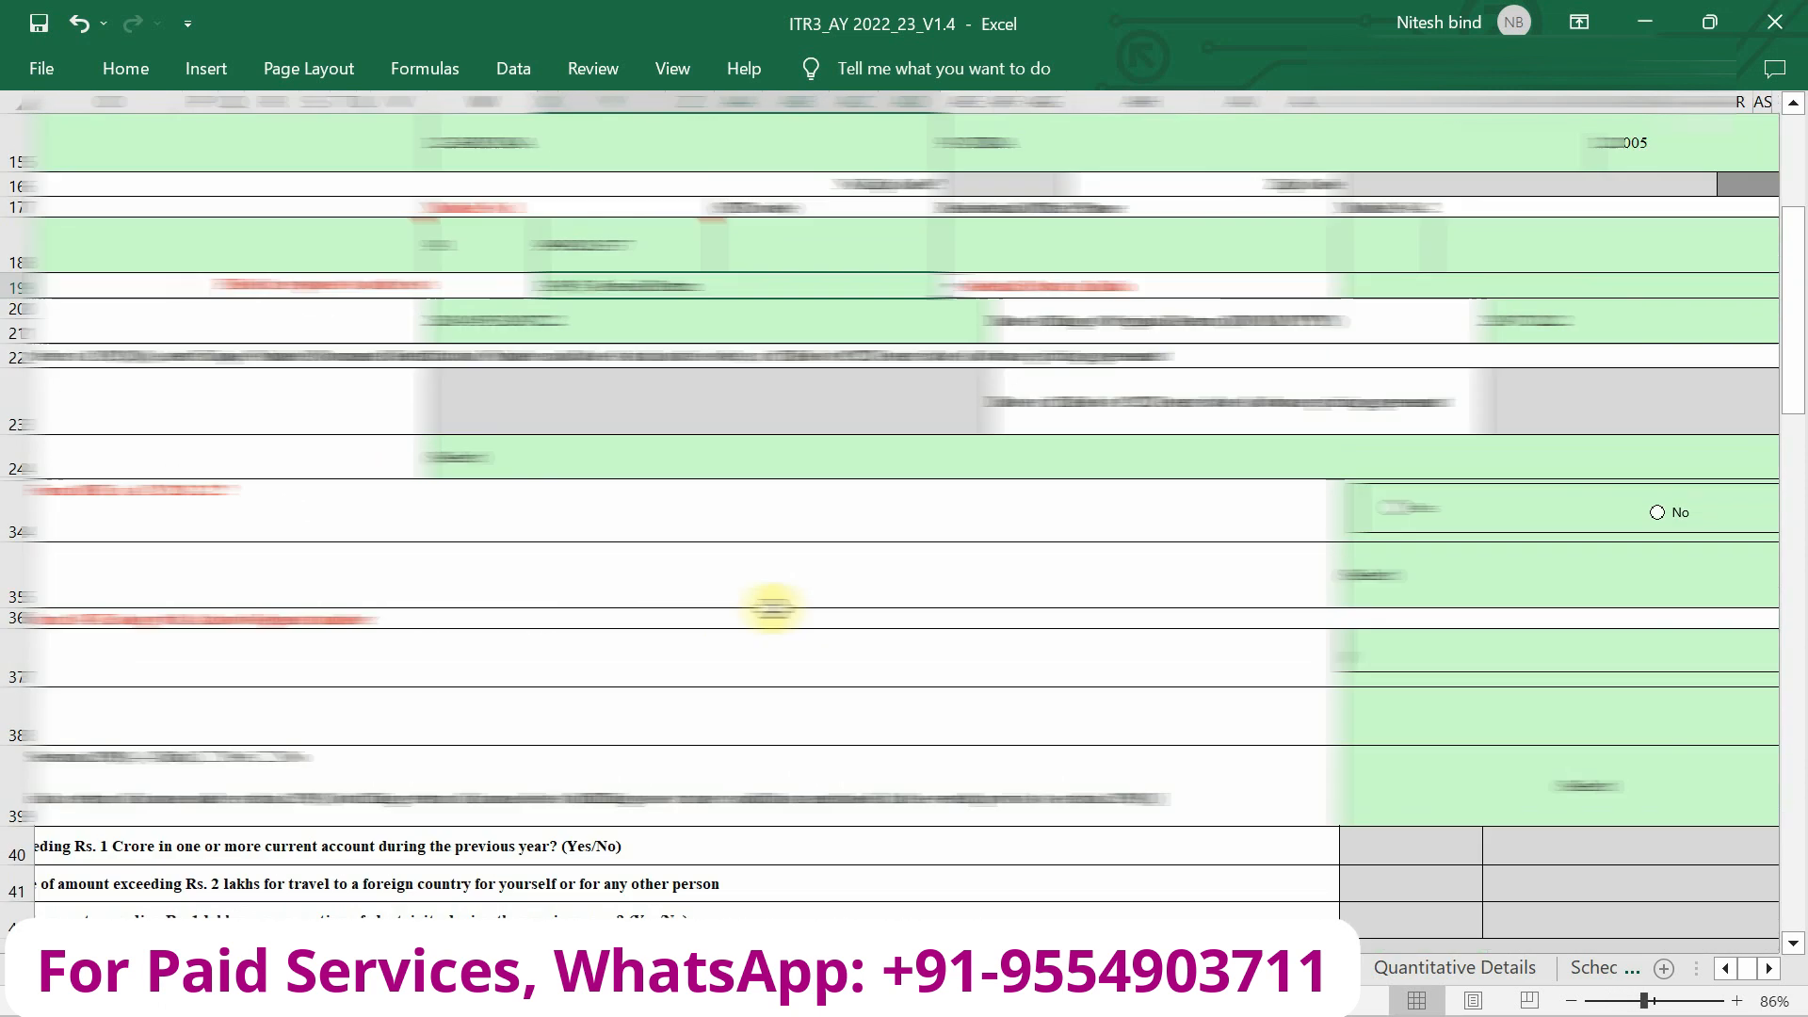
{"action": "scroll", "coordinate": [772, 610], "scroll_direction": "down", "scroll_amount": 1, "text": "ctrl"}
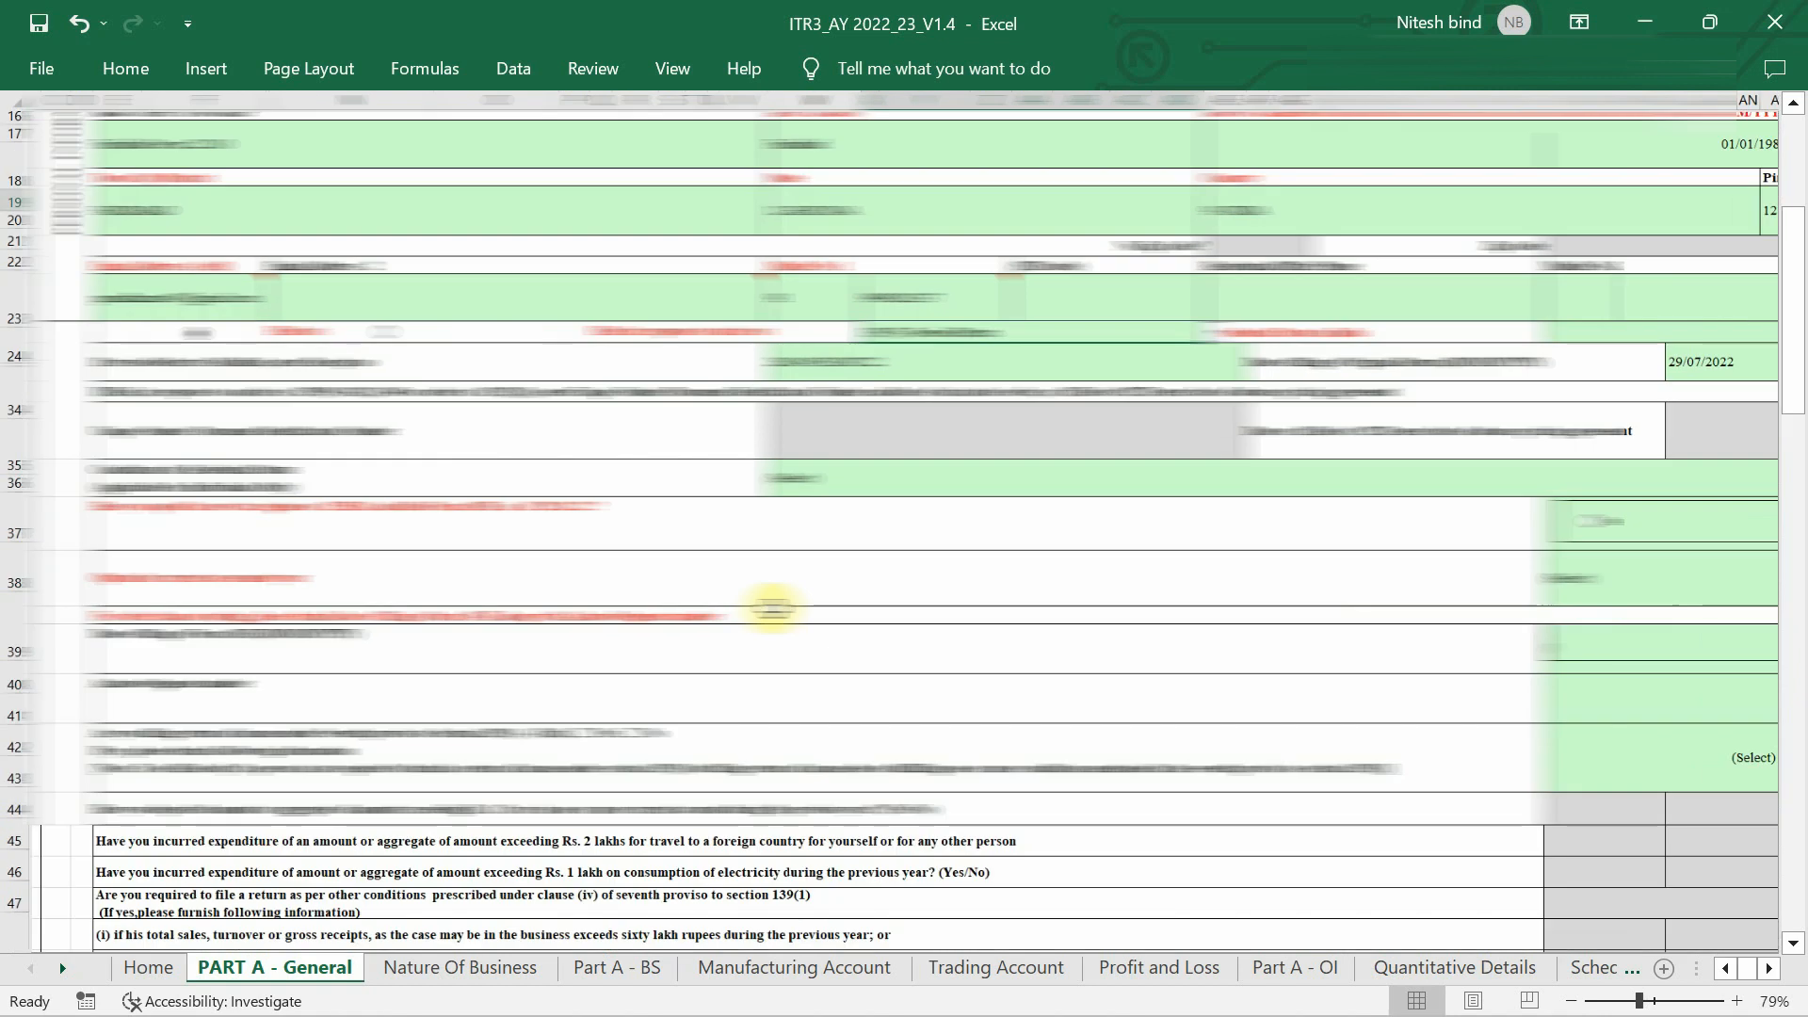
{"action": "scroll", "coordinate": [772, 611], "scroll_direction": "down", "scroll_amount": 1, "text": "ctrl"}
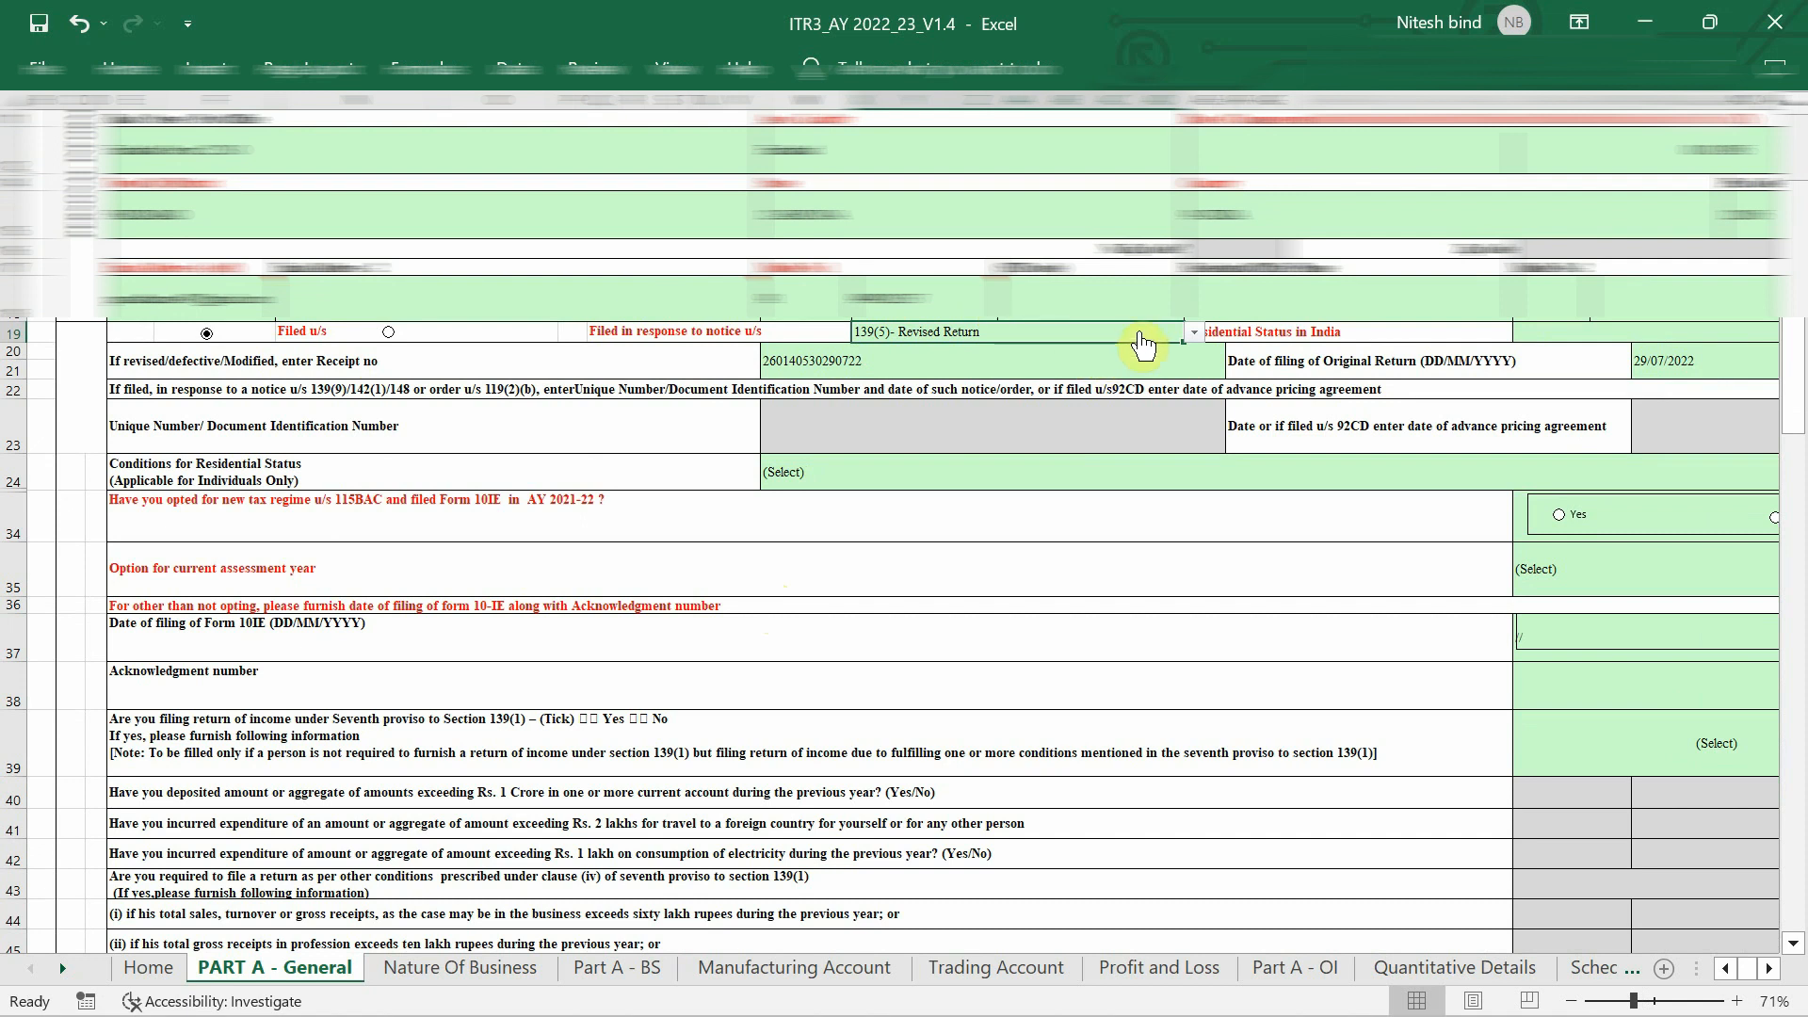
{"action": "left_click", "coordinate": [1141, 336]}
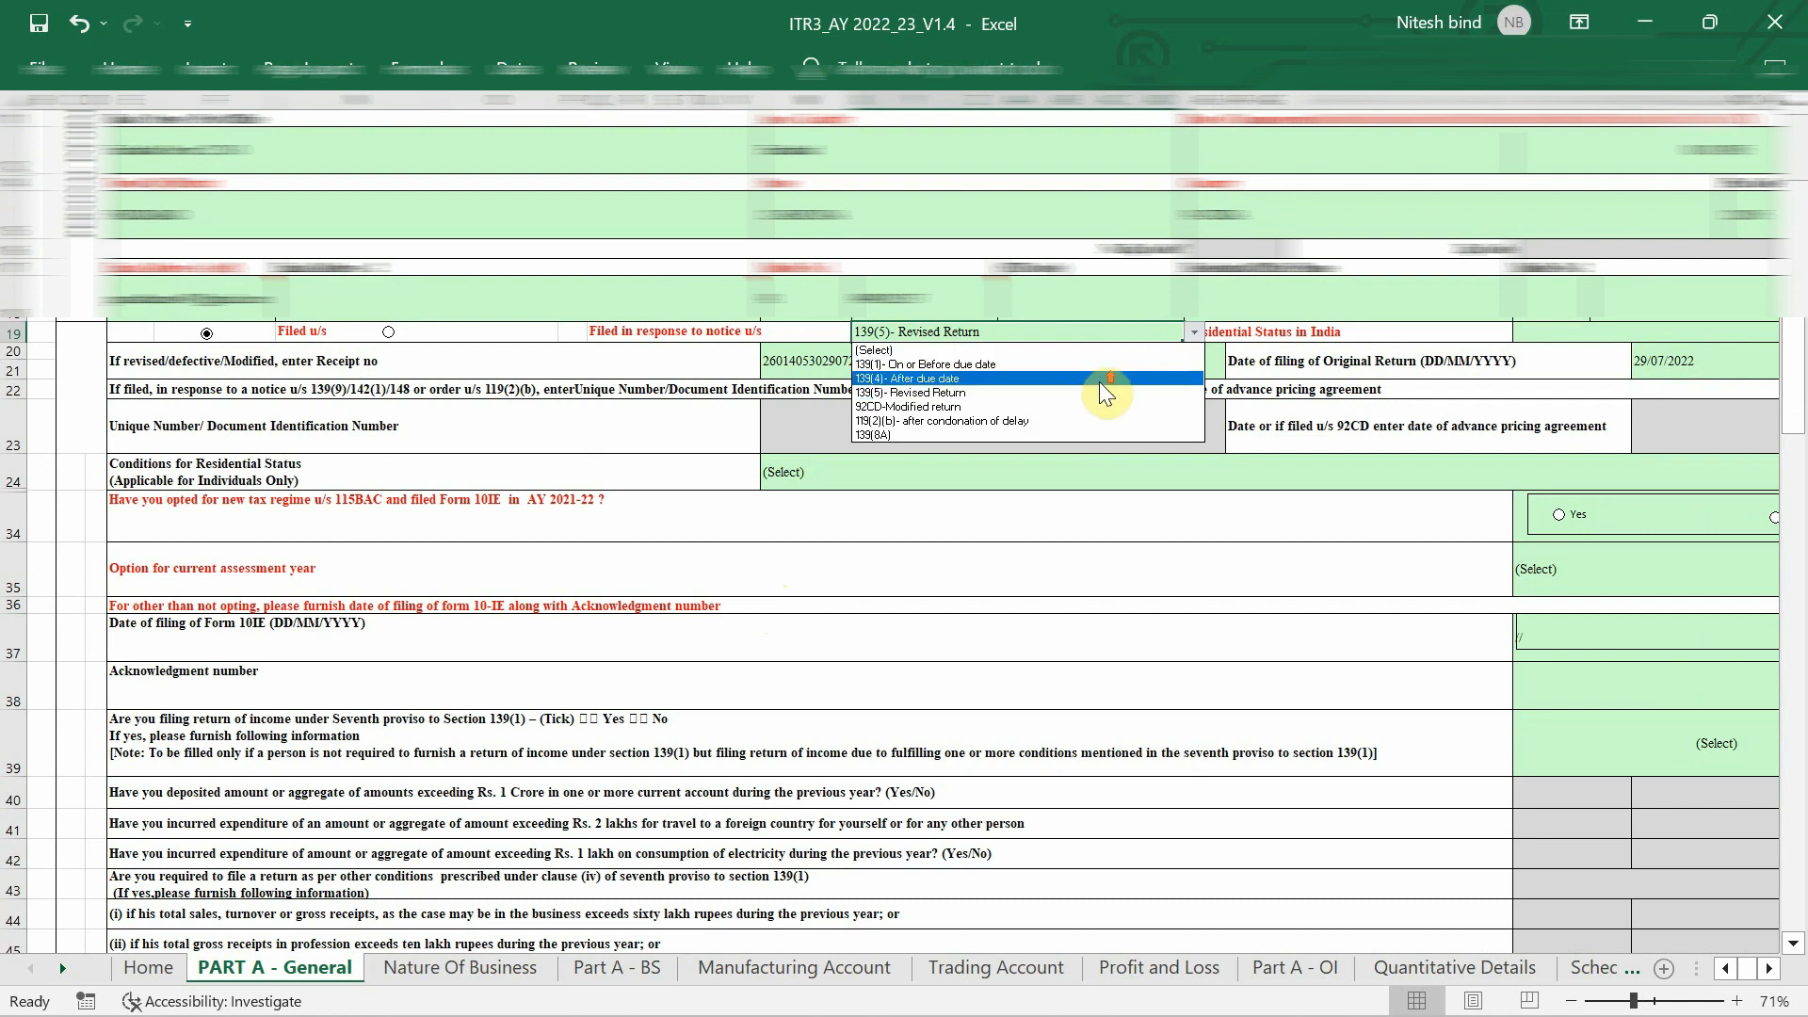
{"action": "left_click", "coordinate": [1194, 333]}
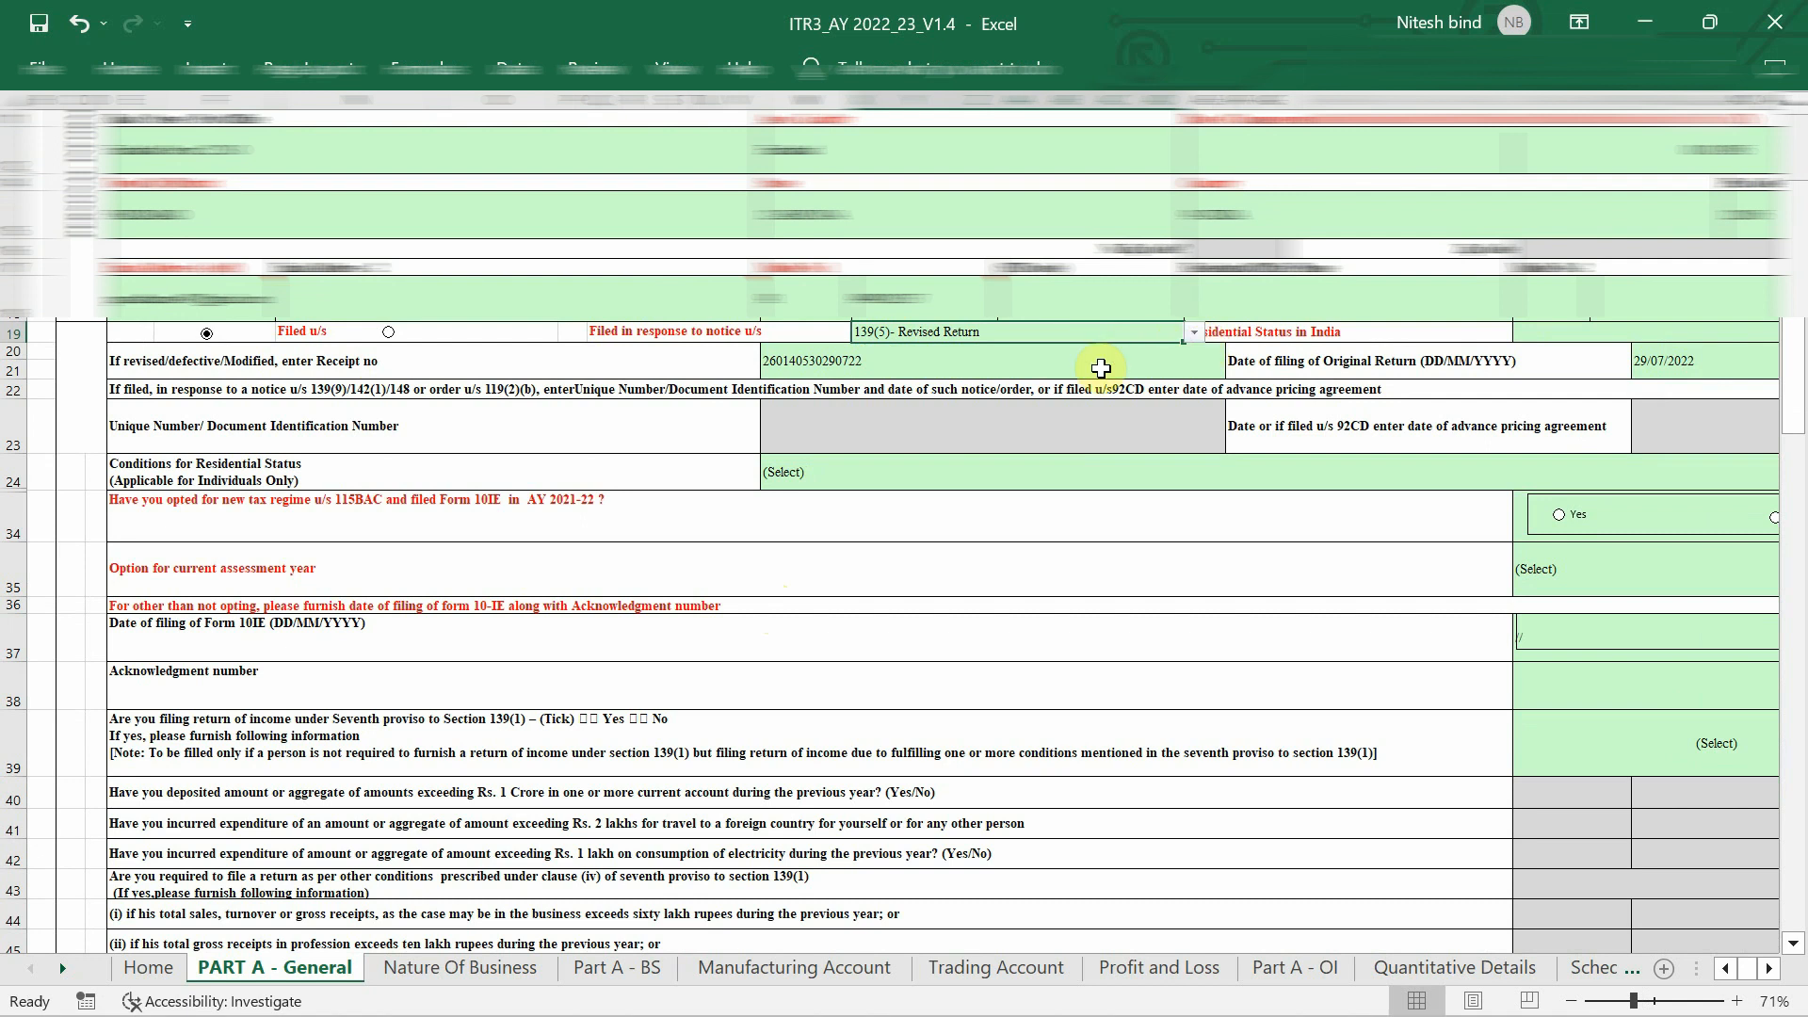
{"action": "scroll", "coordinate": [1101, 367], "scroll_direction": "up", "scroll_amount": 4, "text": "ctrl"}
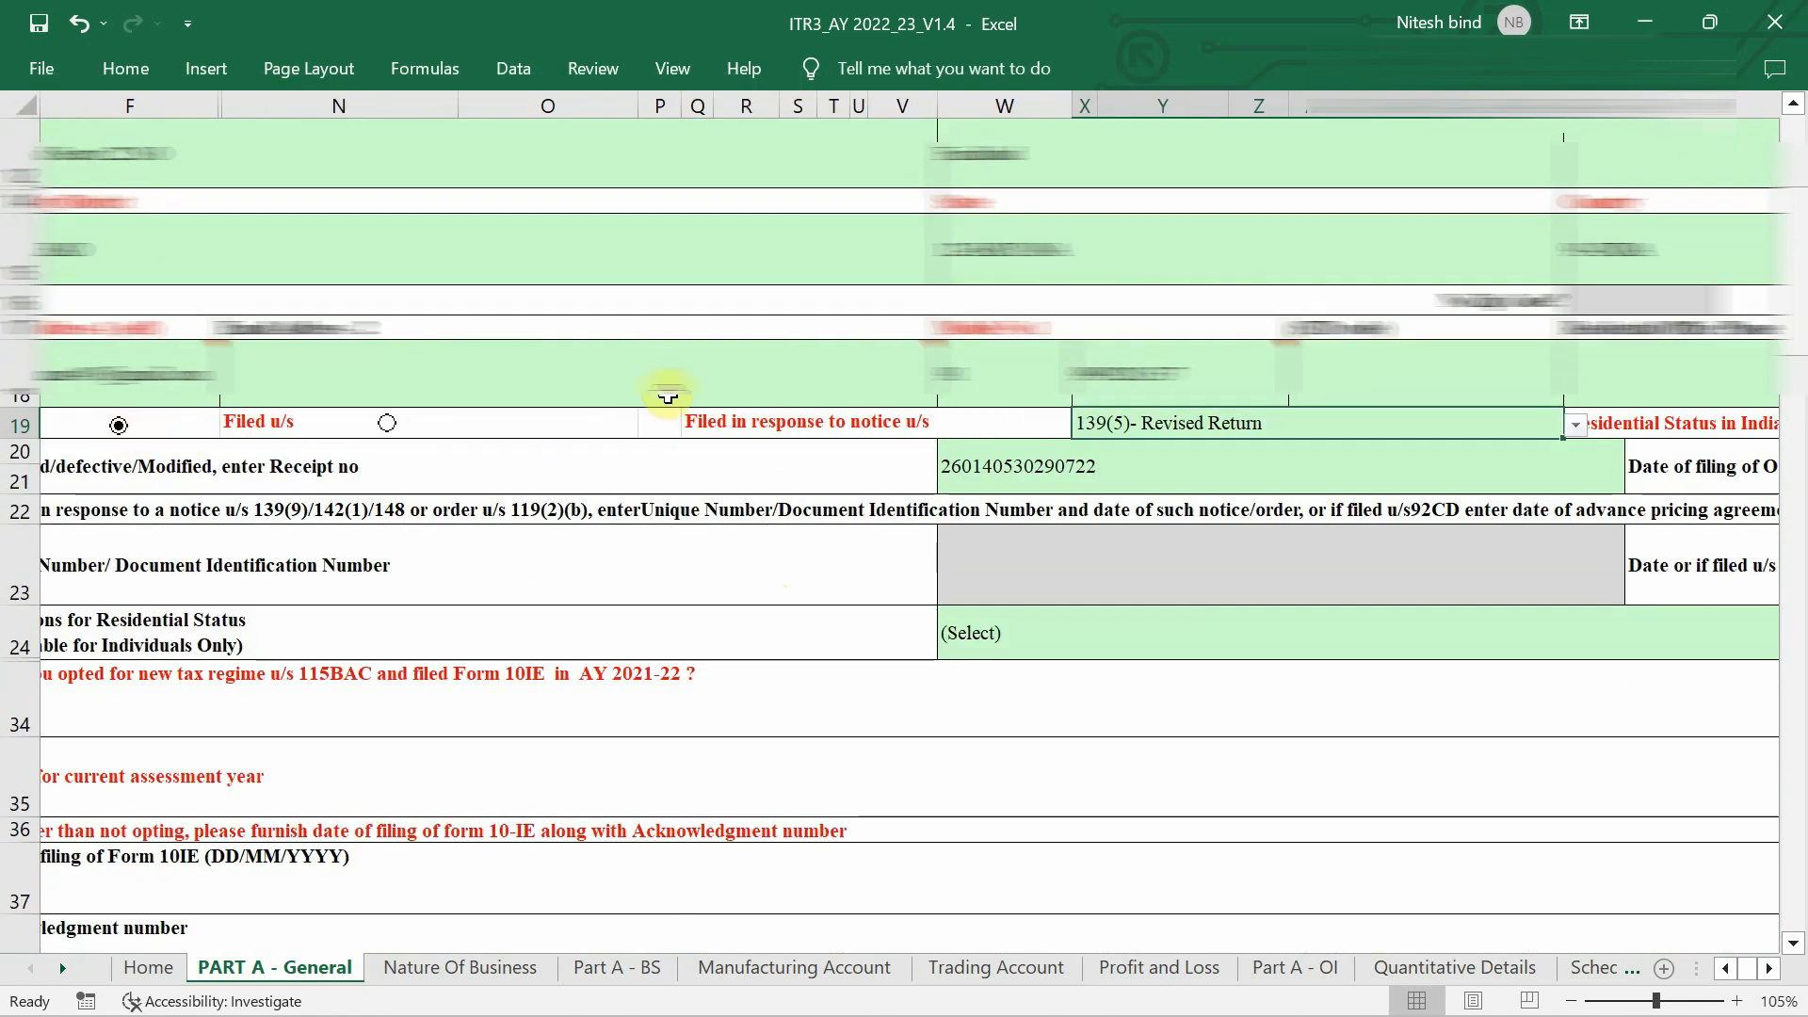
Set 'Filed in response to notice u/s' to 139(8A), an updated return.
{"action": "left_click", "coordinate": [1365, 426]}
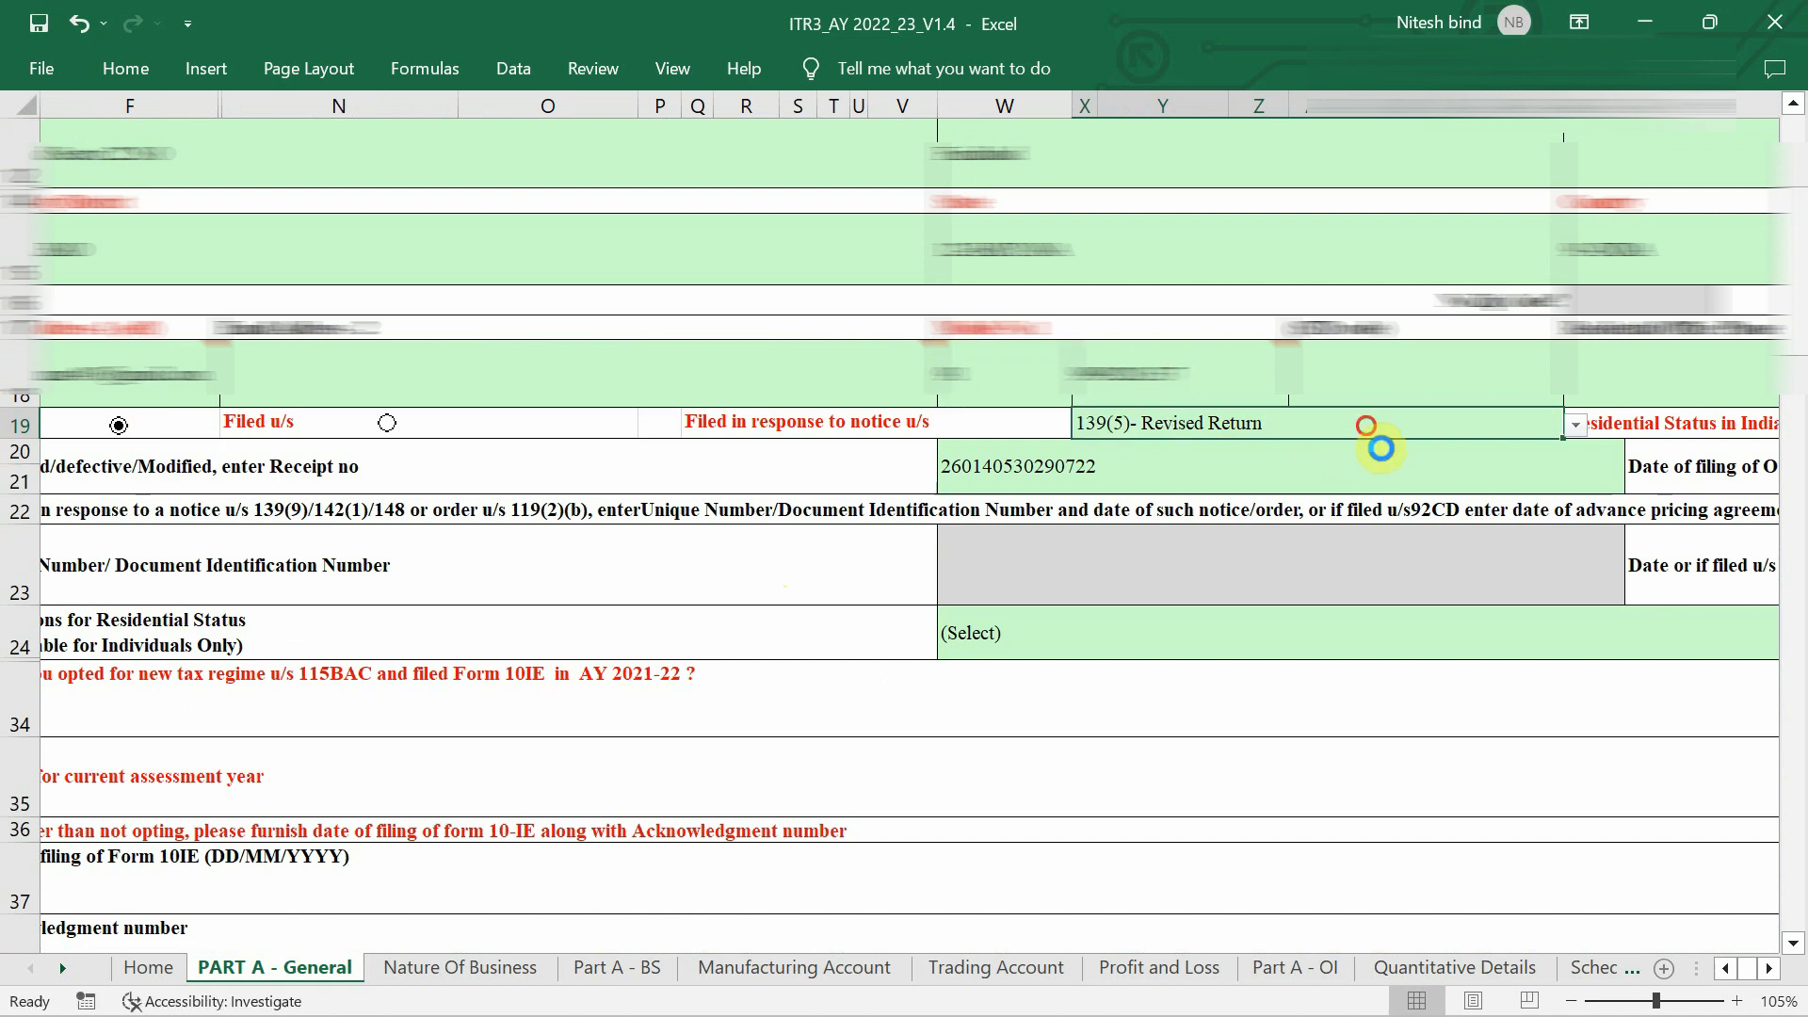
{"action": "key", "text": "alt+Down"}
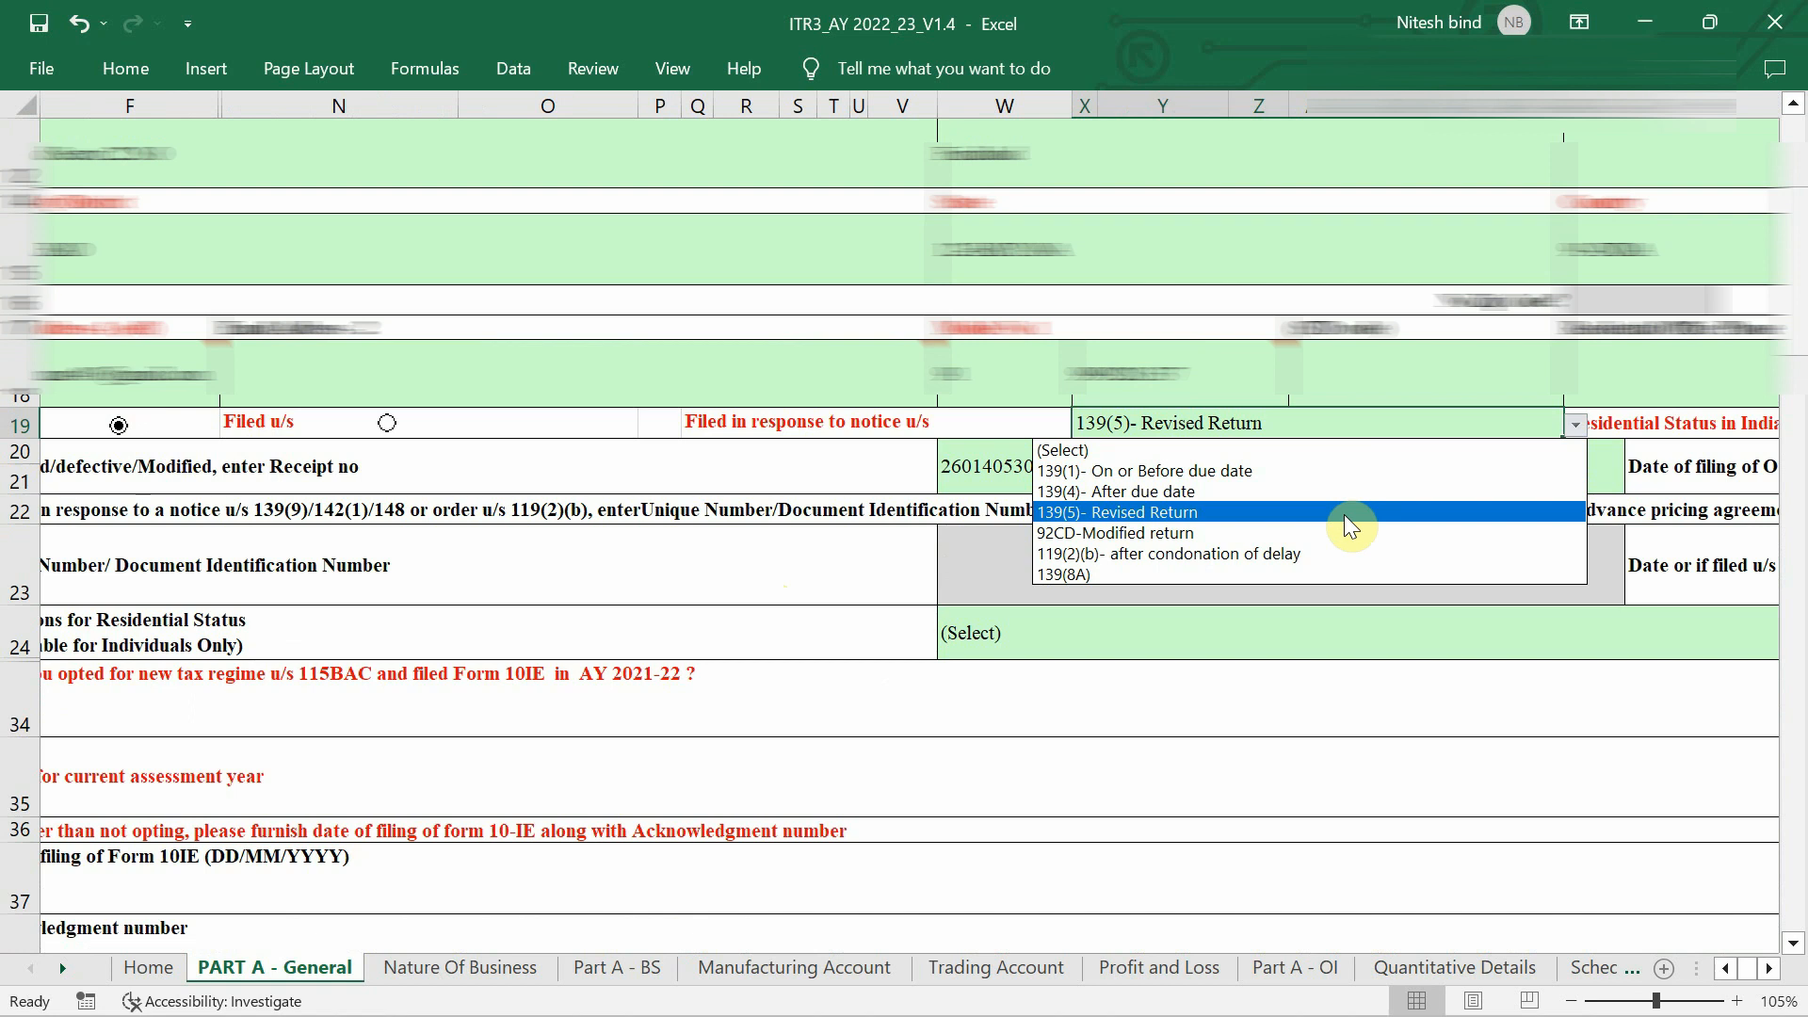
{"action": "left_click", "coordinate": [1296, 575]}
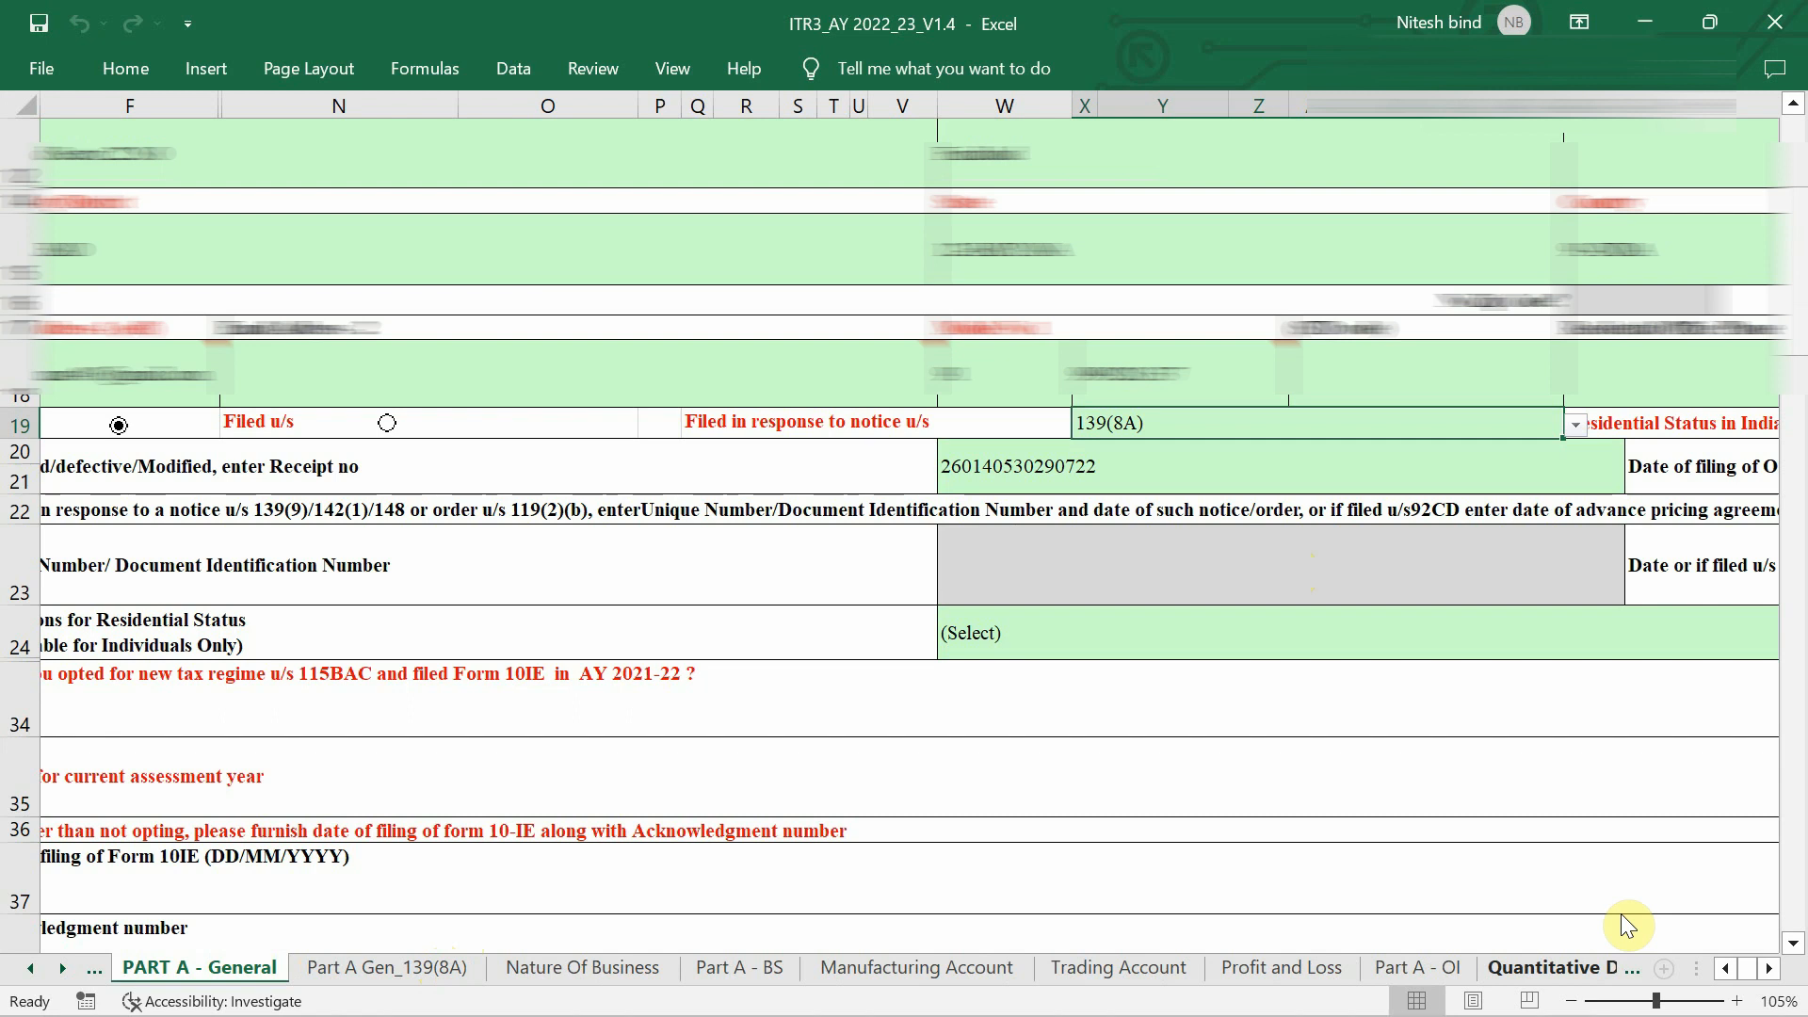
Inspect the new Part A Gen_139(8A) sheet, then return to PART A - General.
{"action": "left_click", "coordinate": [1627, 970]}
{"action": "scroll", "coordinate": [1584, 963], "scroll_direction": "down", "scroll_amount": 10}
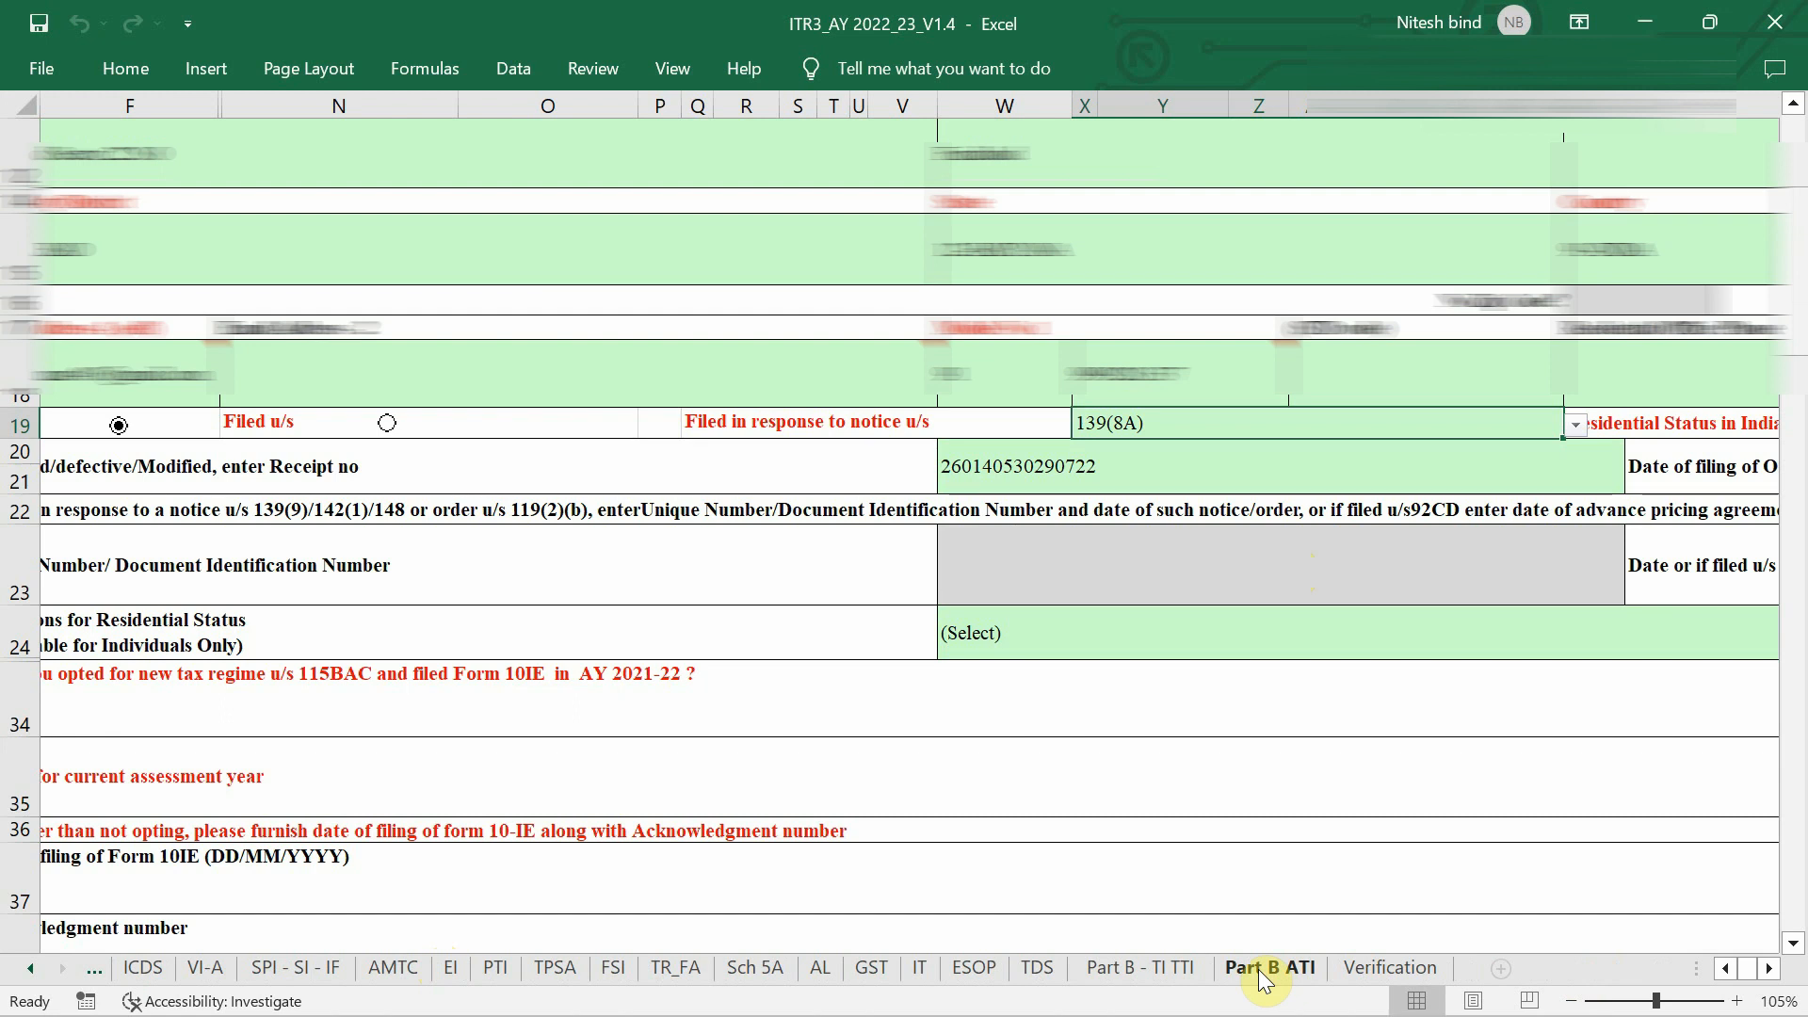
{"action": "scroll", "coordinate": [1258, 969], "scroll_direction": "up", "scroll_amount": 10}
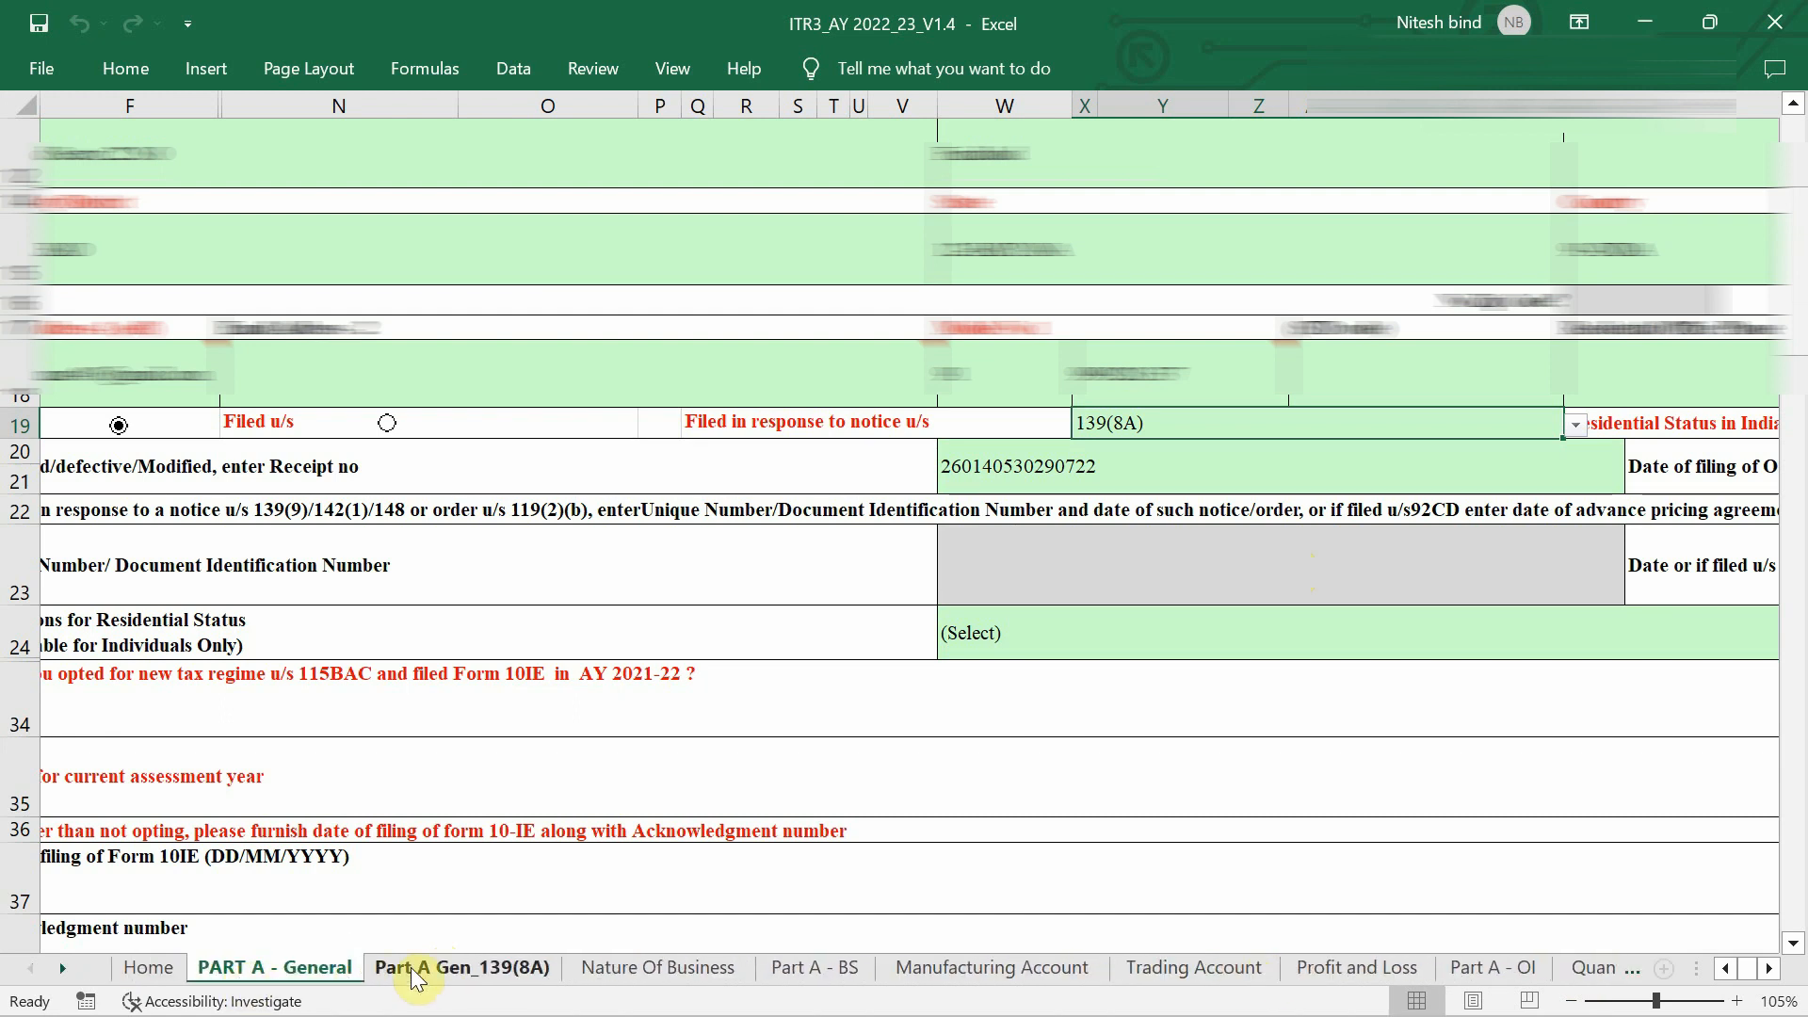
{"action": "left_click", "coordinate": [439, 962]}
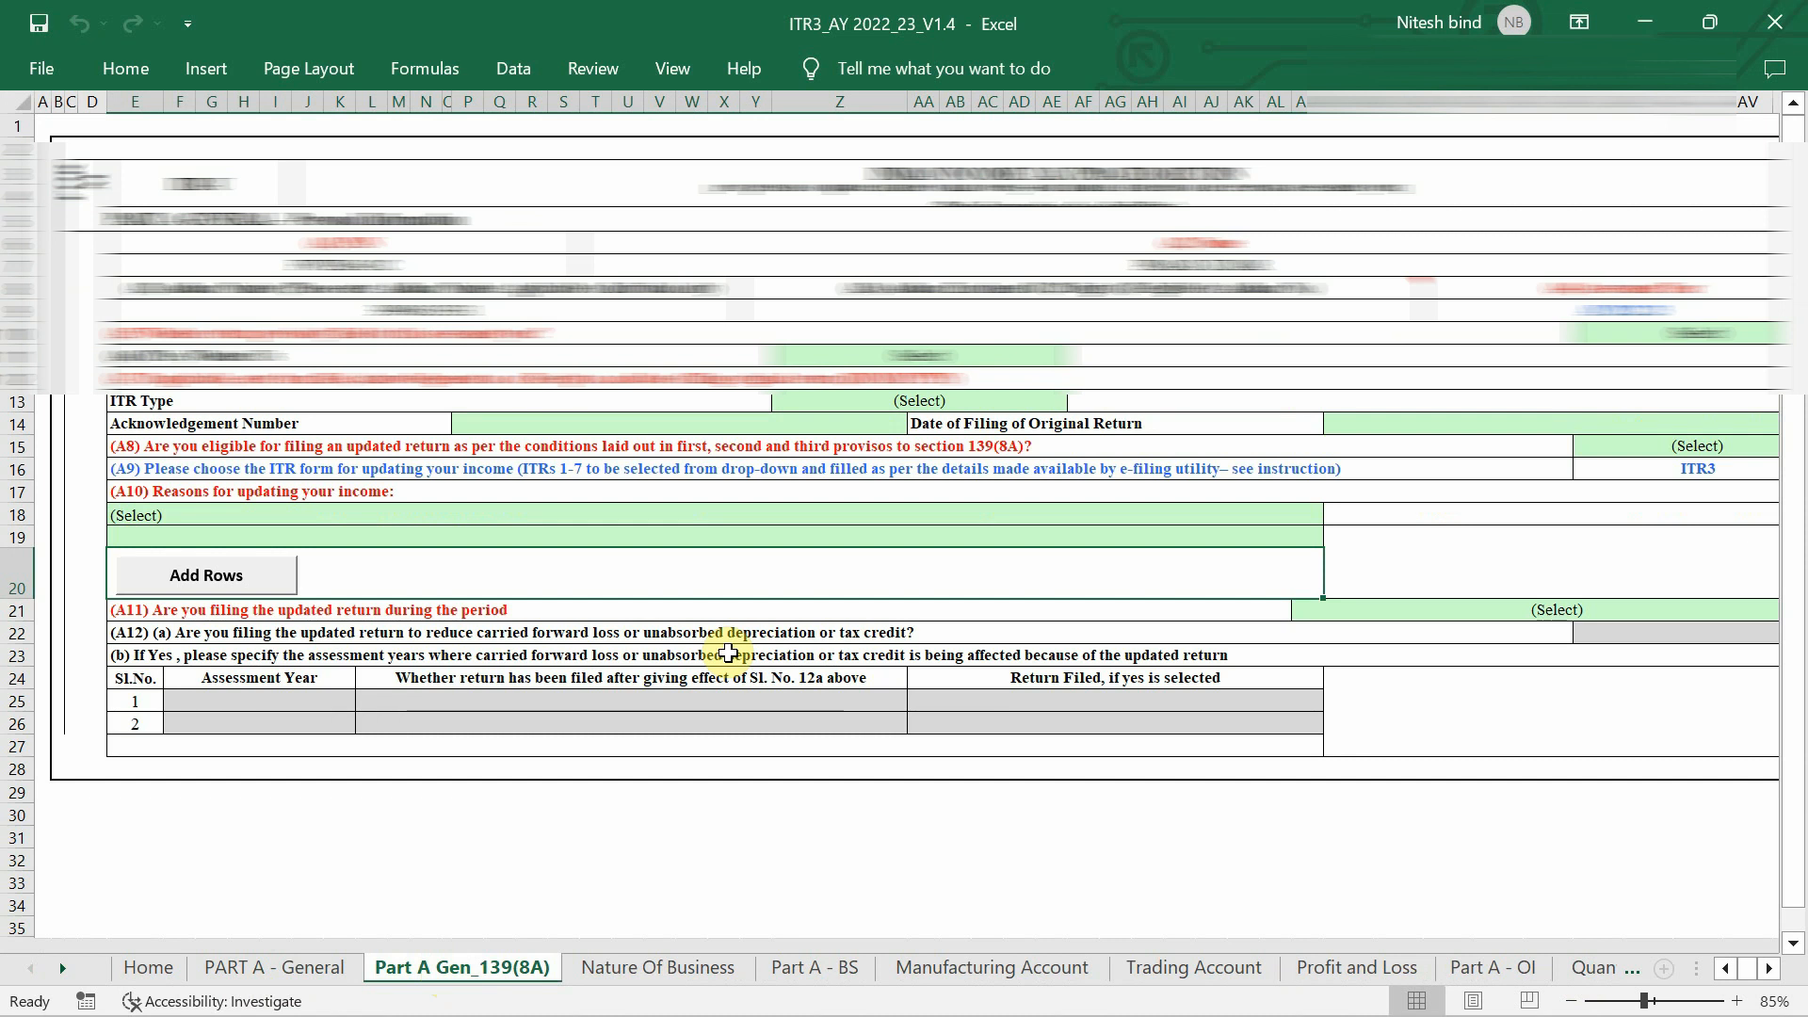
{"action": "left_click", "coordinate": [290, 953]}
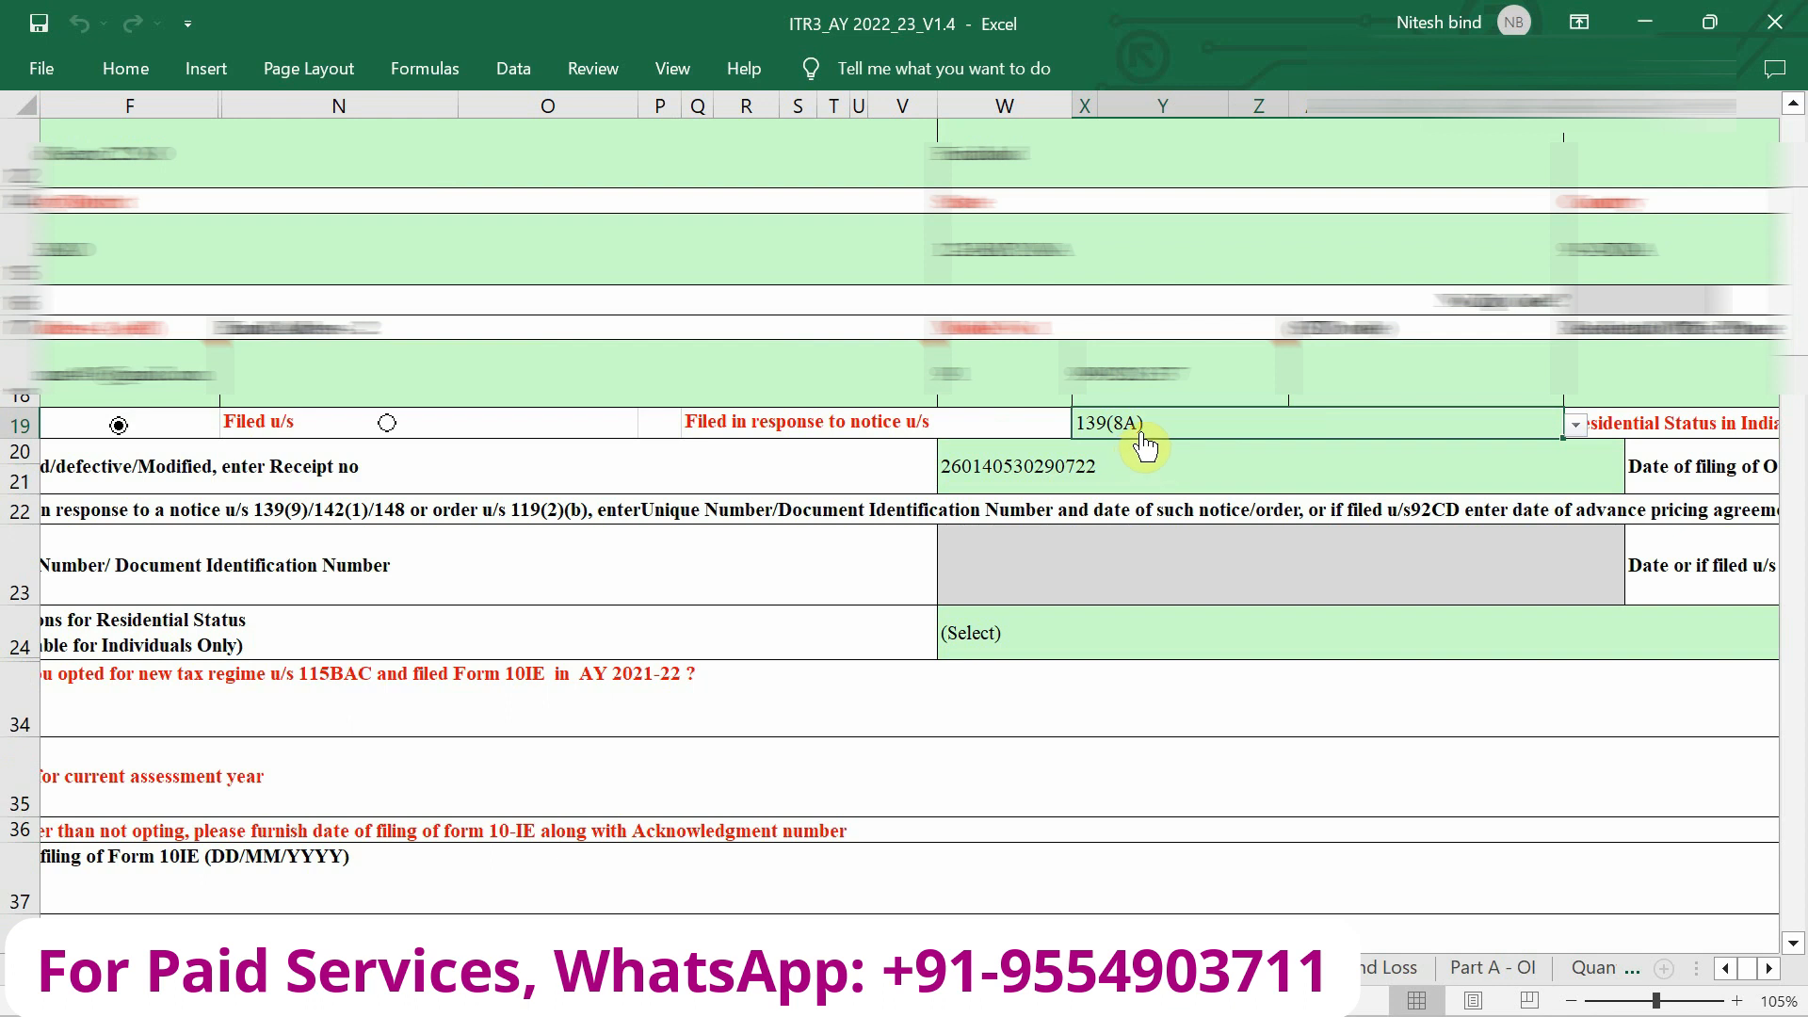
Show the Residential Status in India choices (RES, NRI, NOR) in cell AK19's dropdown.
{"action": "scroll", "coordinate": [1144, 442], "scroll_direction": "left", "scroll_amount": 3}
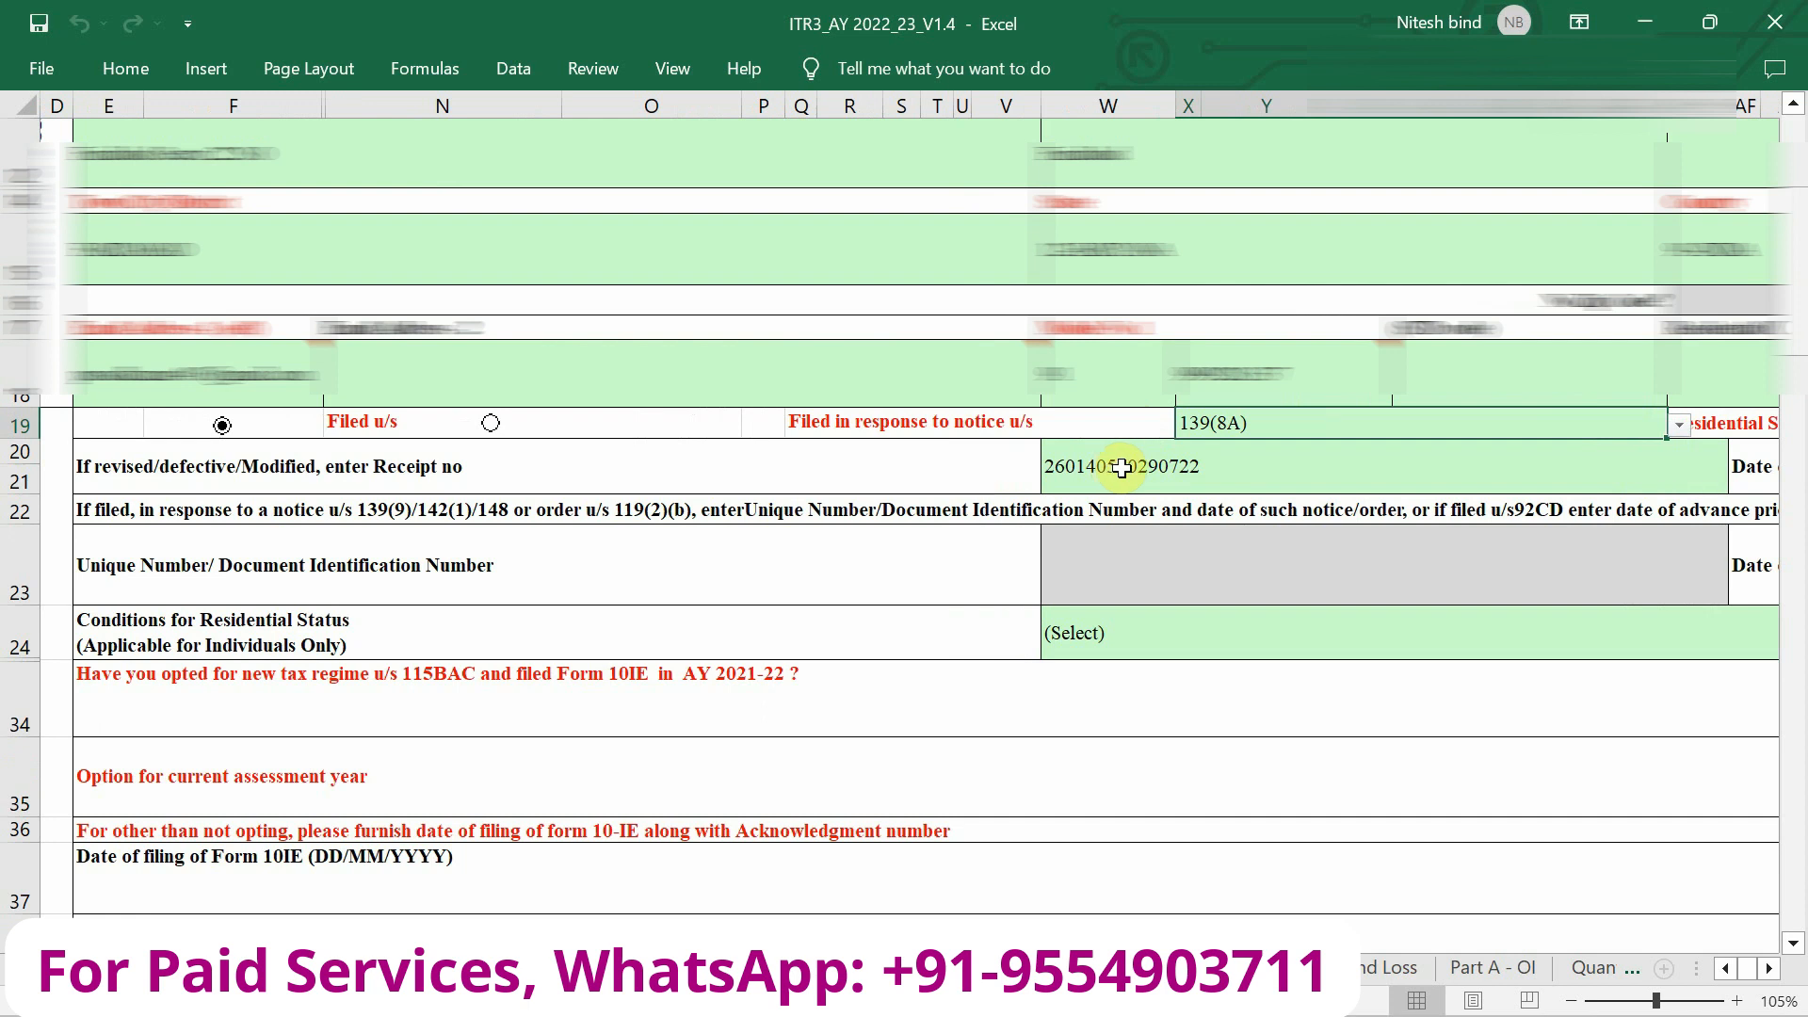
{"action": "scroll", "coordinate": [1243, 489], "scroll_direction": "right", "scroll_amount": 5}
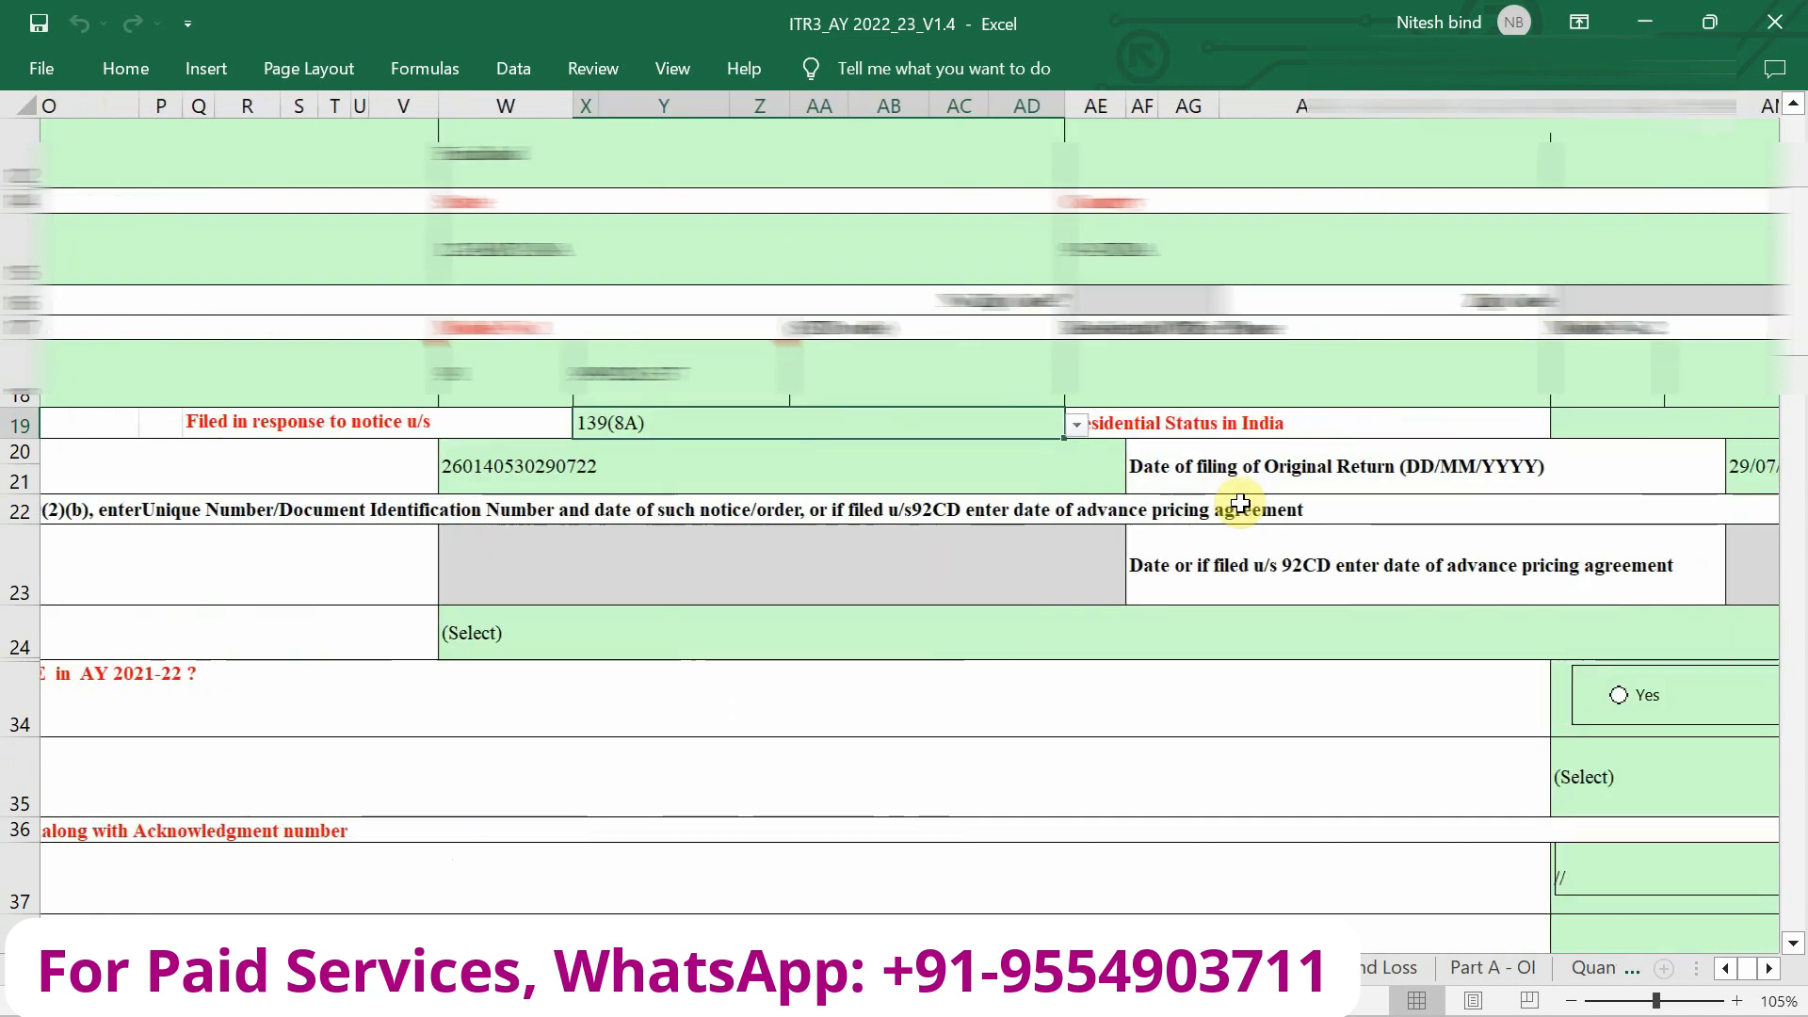
{"action": "scroll", "coordinate": [1537, 475], "scroll_direction": "right", "scroll_amount": 3}
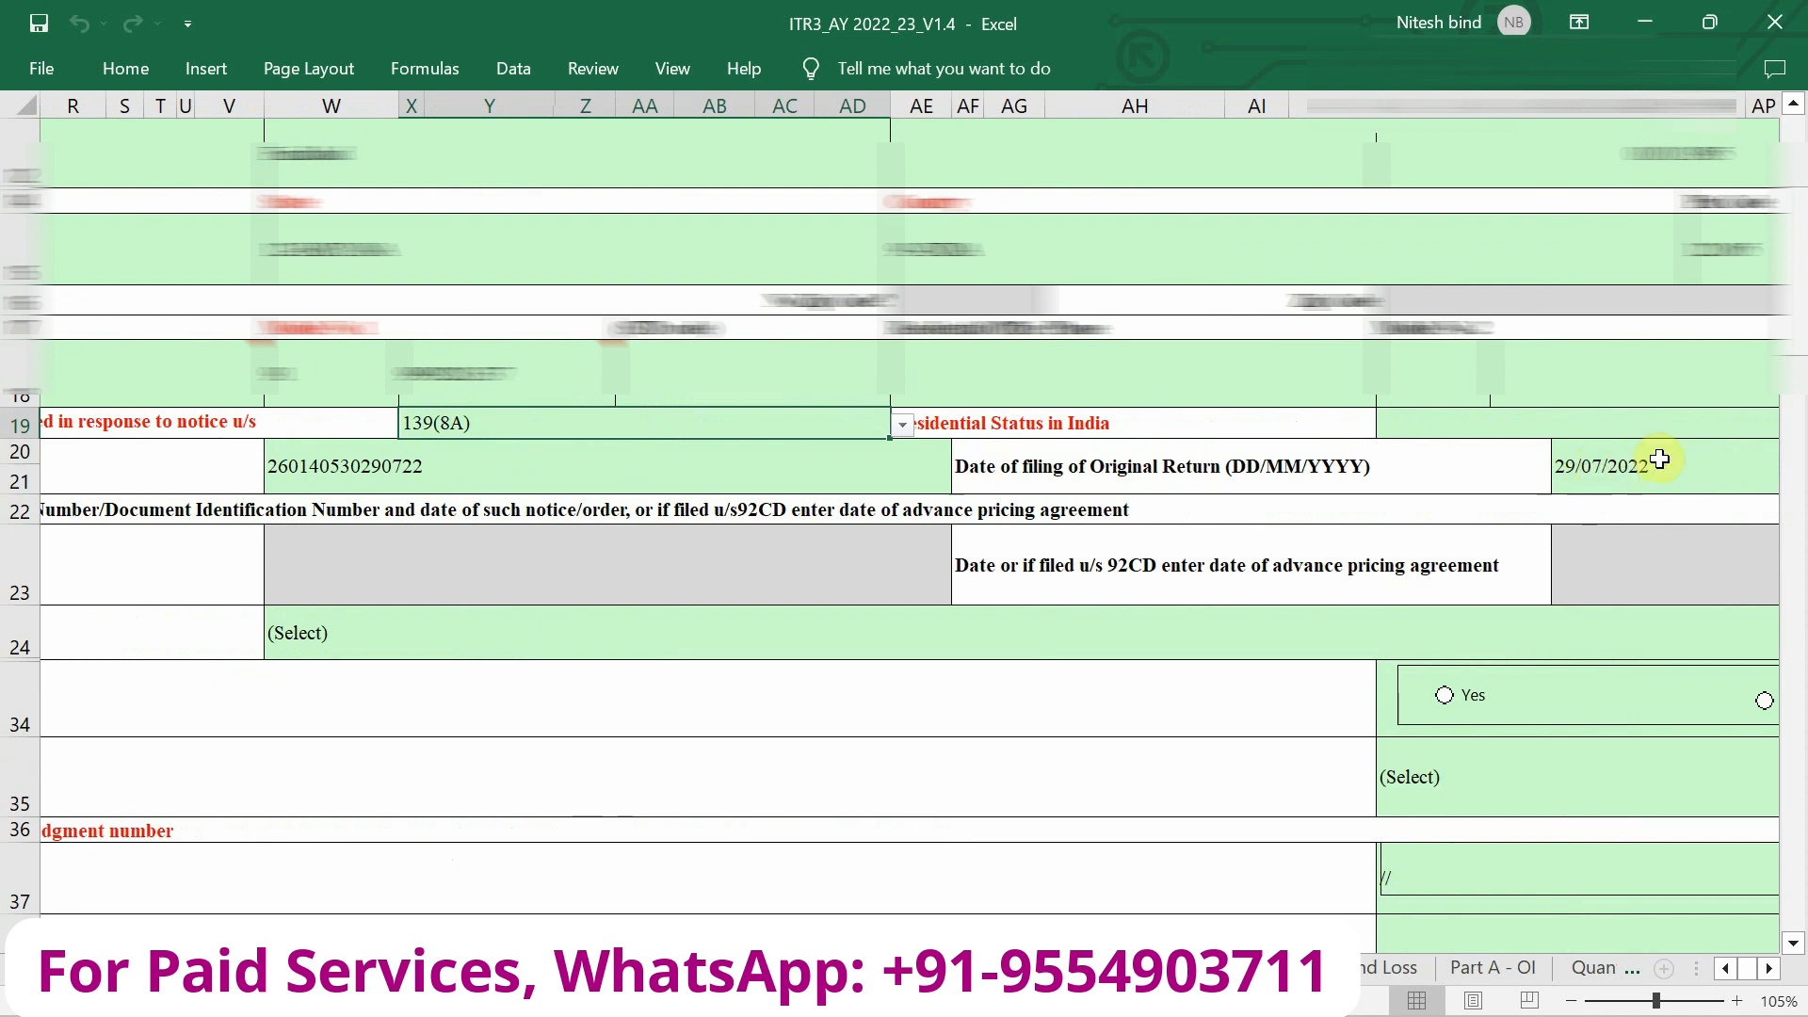
{"action": "left_click", "coordinate": [1146, 628]}
{"action": "scroll", "coordinate": [1147, 628], "scroll_direction": "left", "scroll_amount": 4}
{"action": "scroll", "coordinate": [1414, 497], "scroll_direction": "up", "scroll_amount": 1}
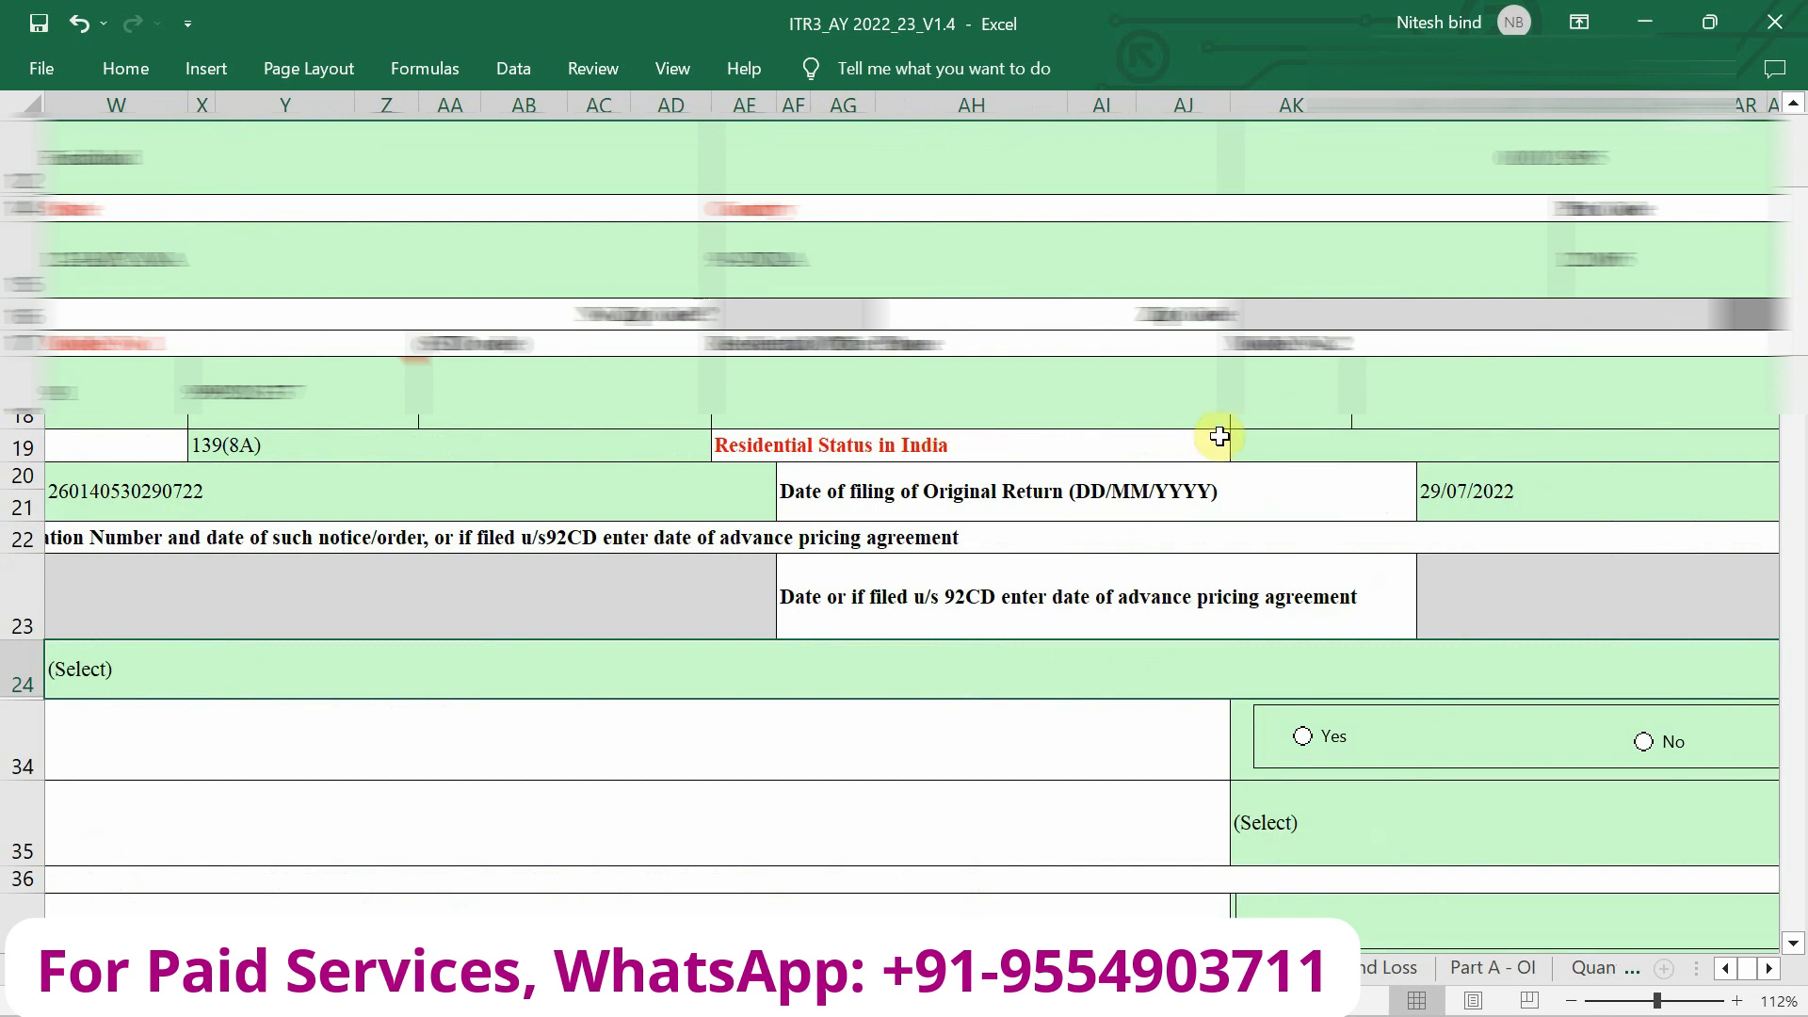
{"action": "left_click", "coordinate": [1360, 444]}
{"action": "left_click", "coordinate": [1363, 456]}
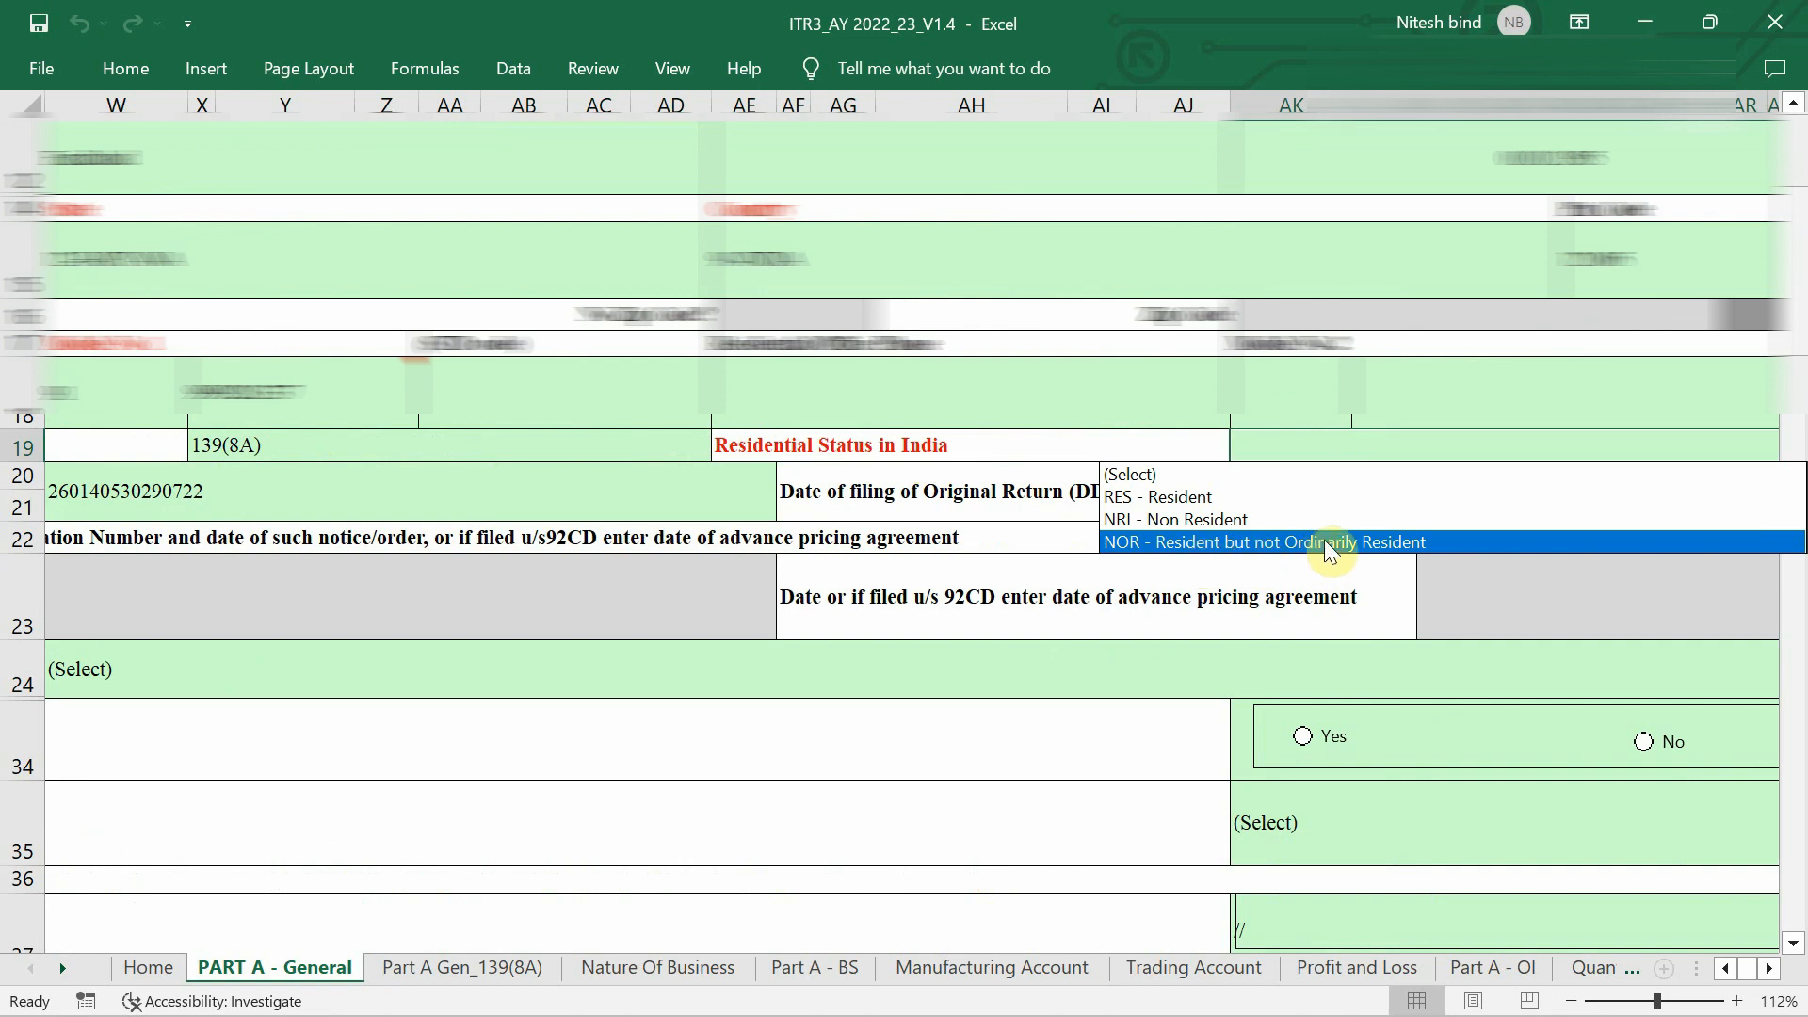
Set residential status to RES - Resident with the 182-days-or-more-in-India condition.
{"action": "left_click", "coordinate": [1251, 506]}
{"action": "scroll", "coordinate": [936, 646], "scroll_direction": "down", "scroll_amount": 3}
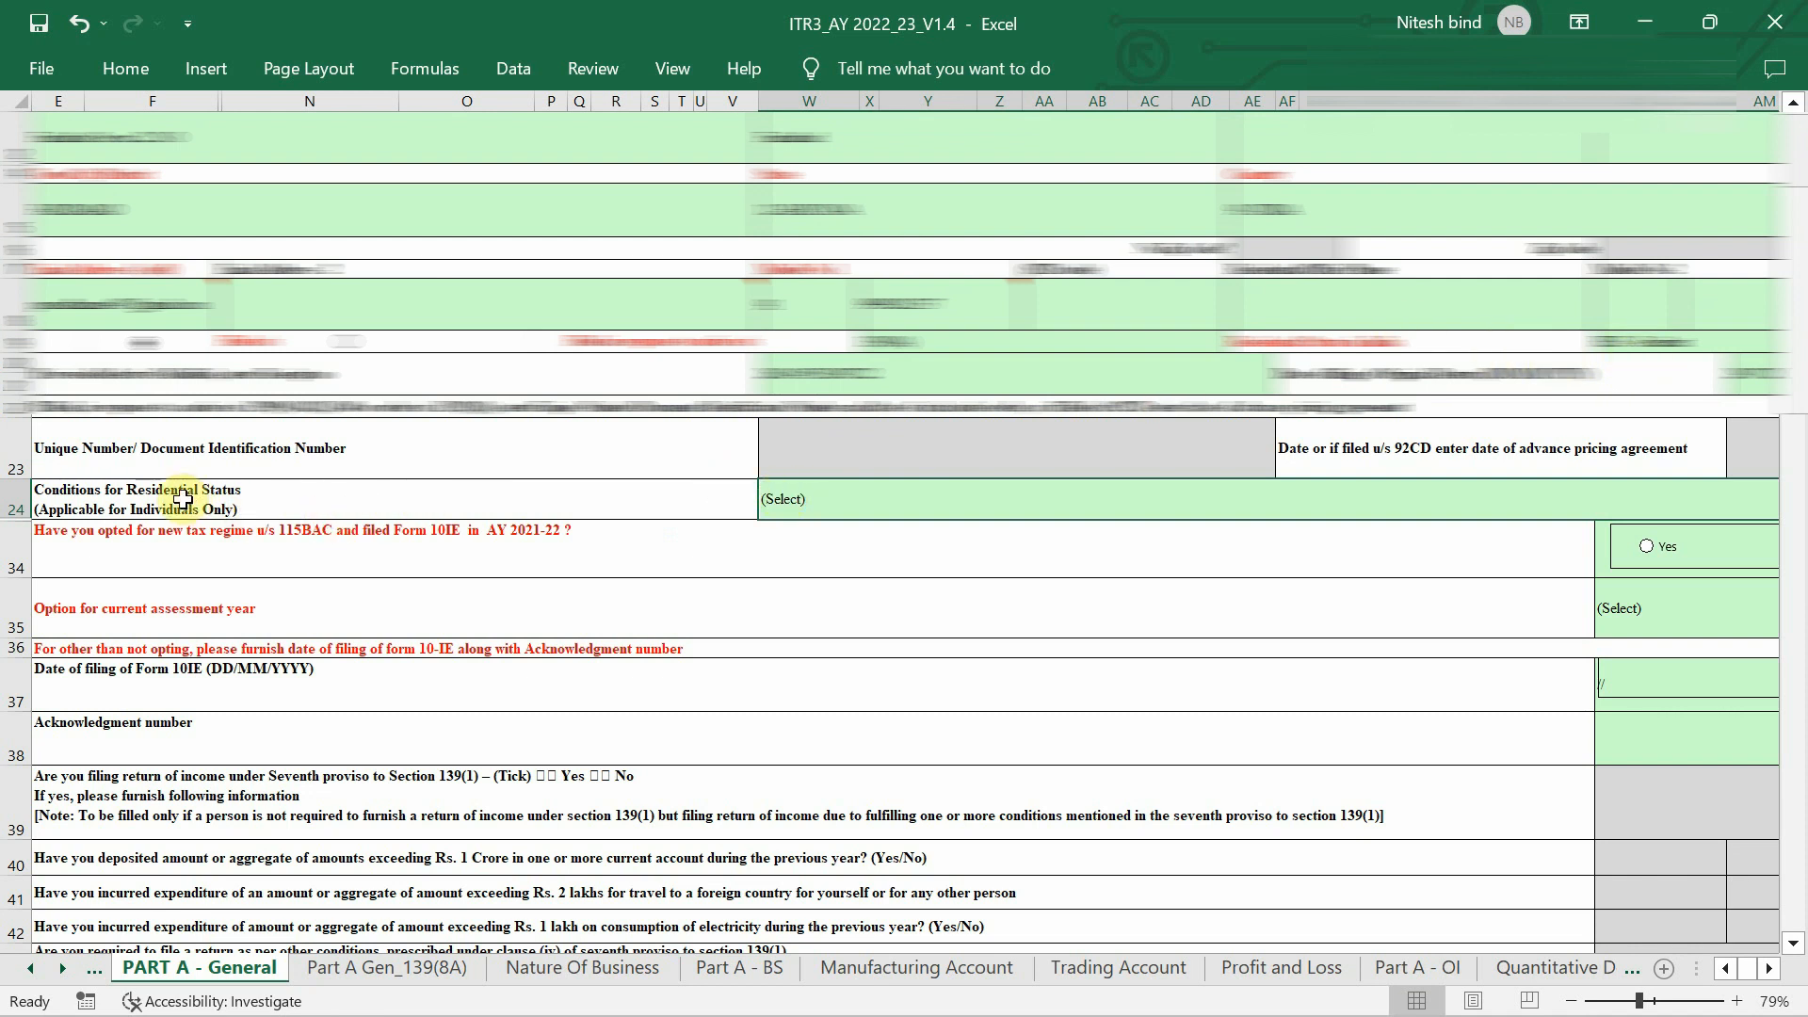
{"action": "left_click", "coordinate": [901, 499]}
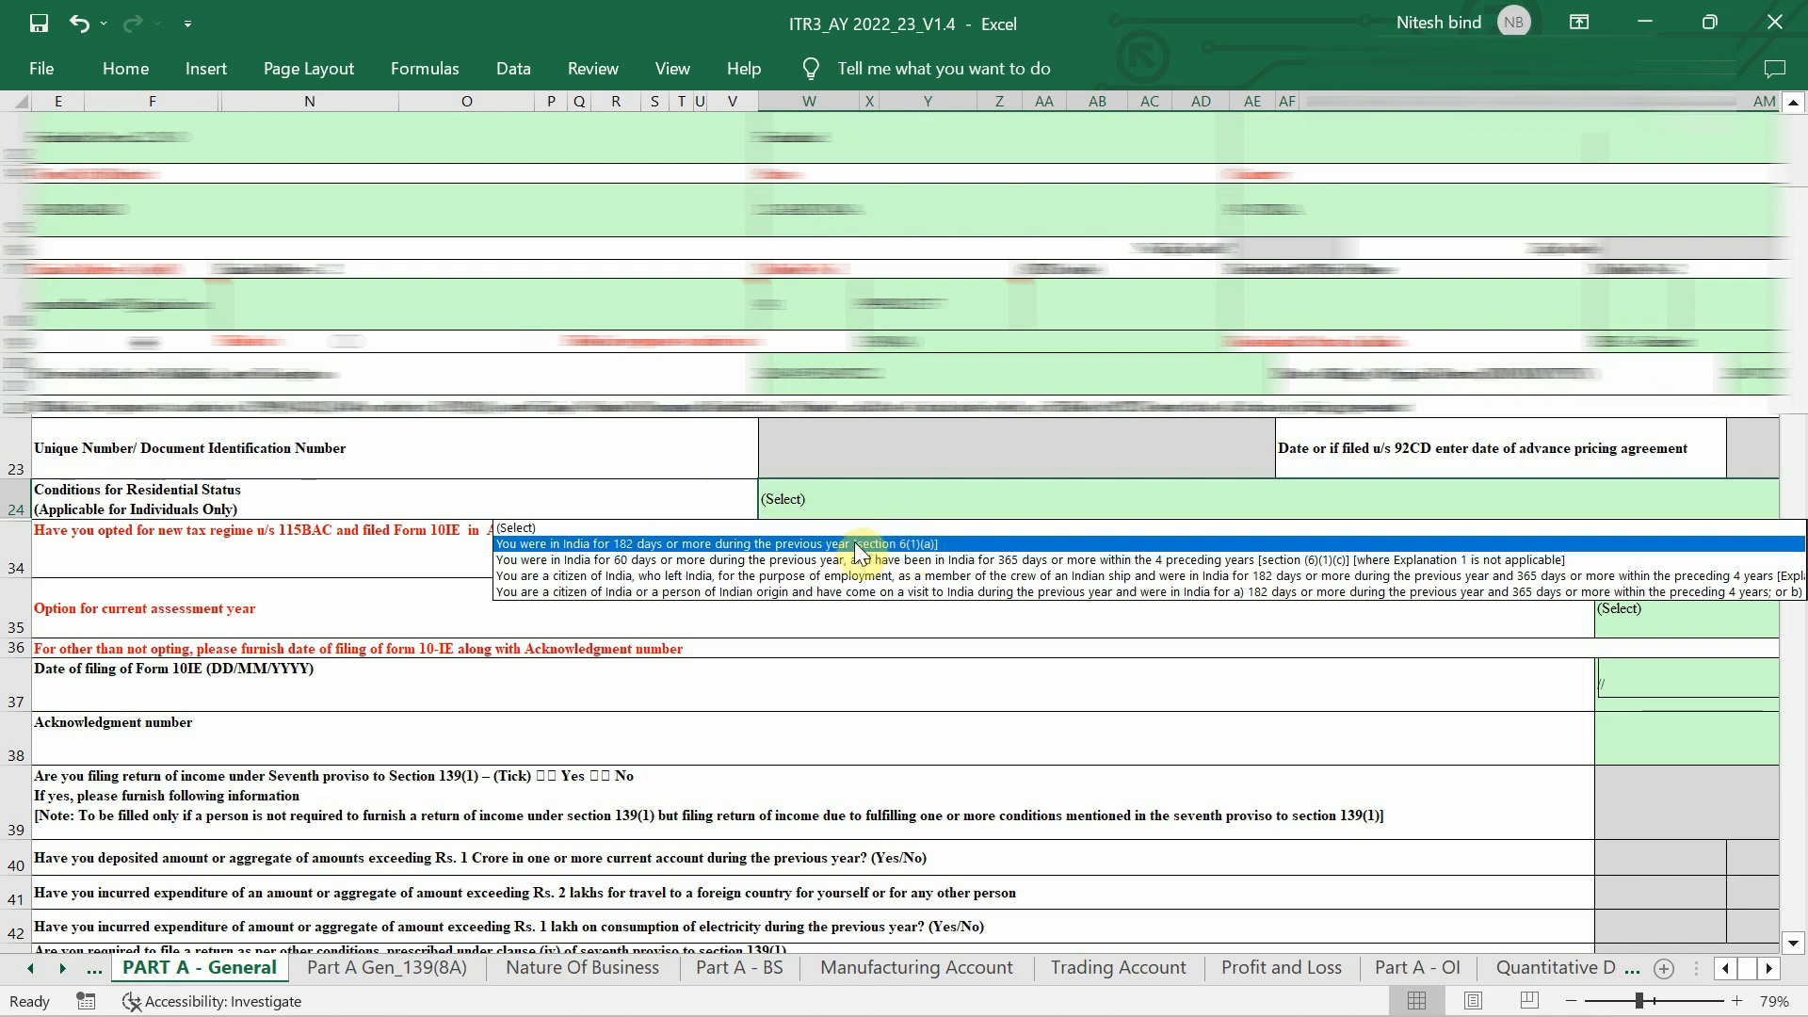
{"action": "left_click", "coordinate": [774, 546]}
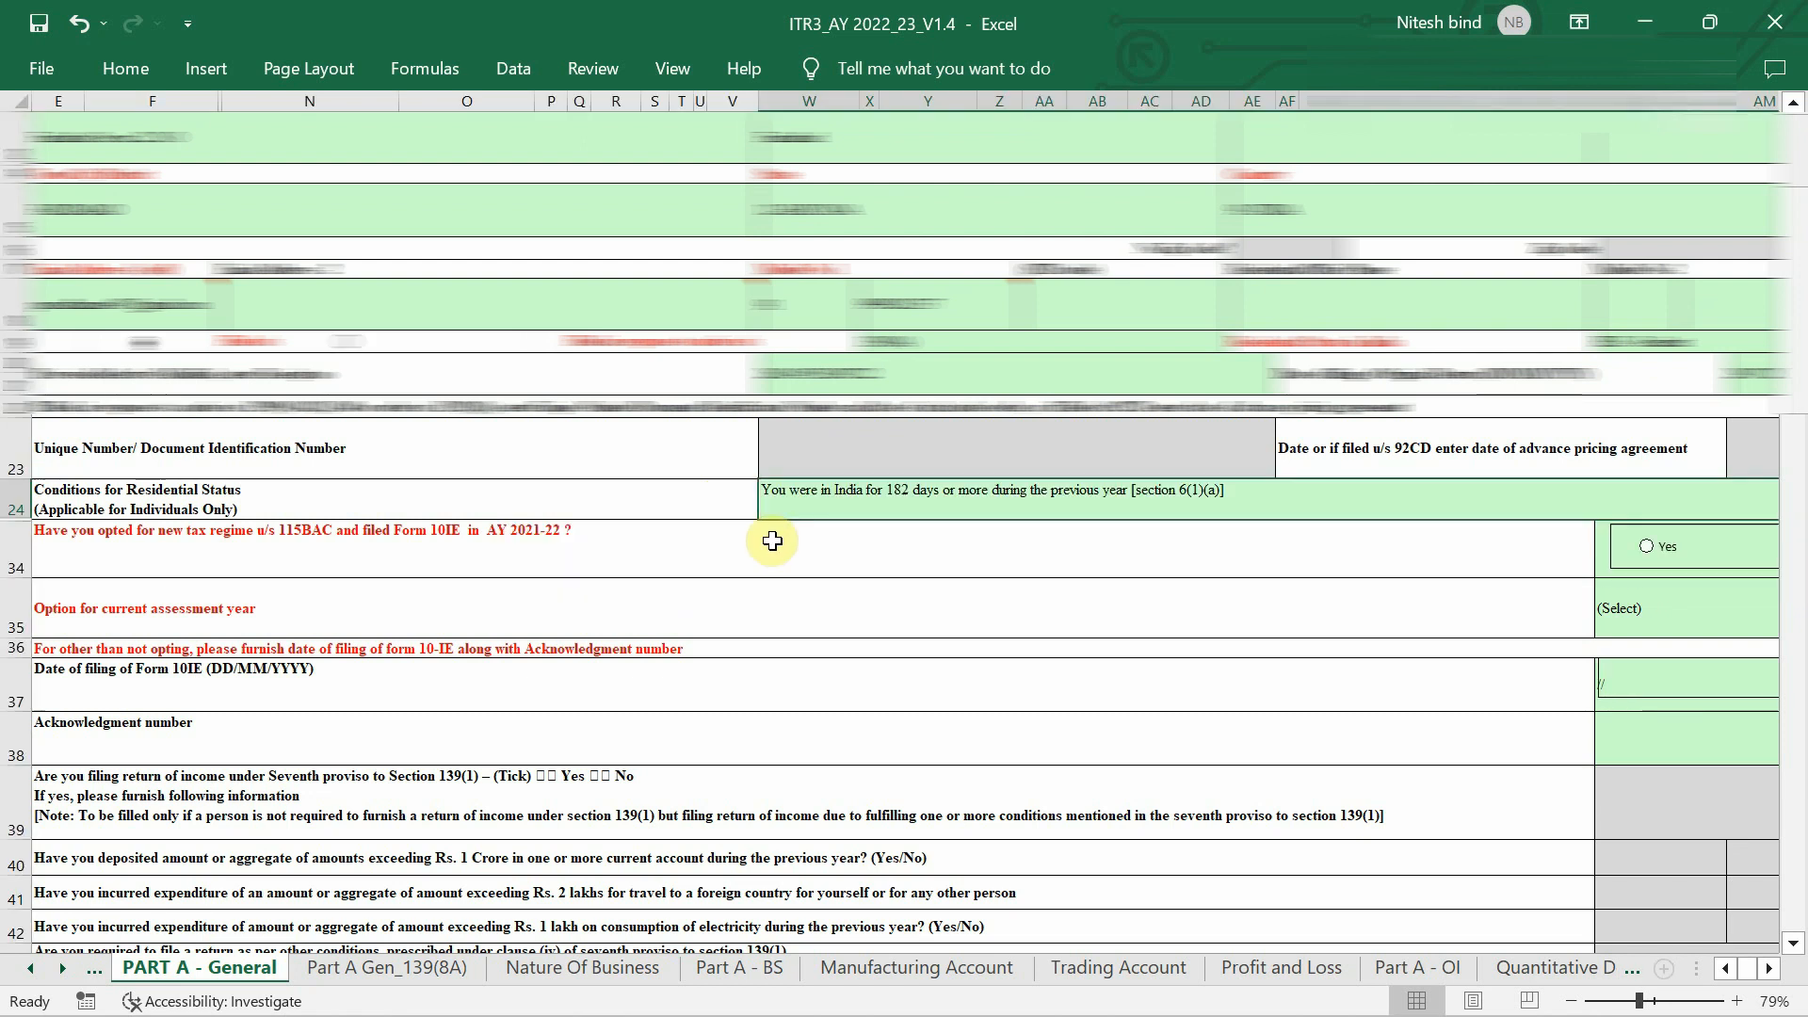
{"action": "scroll", "coordinate": [772, 541], "scroll_direction": "left", "scroll_amount": 2}
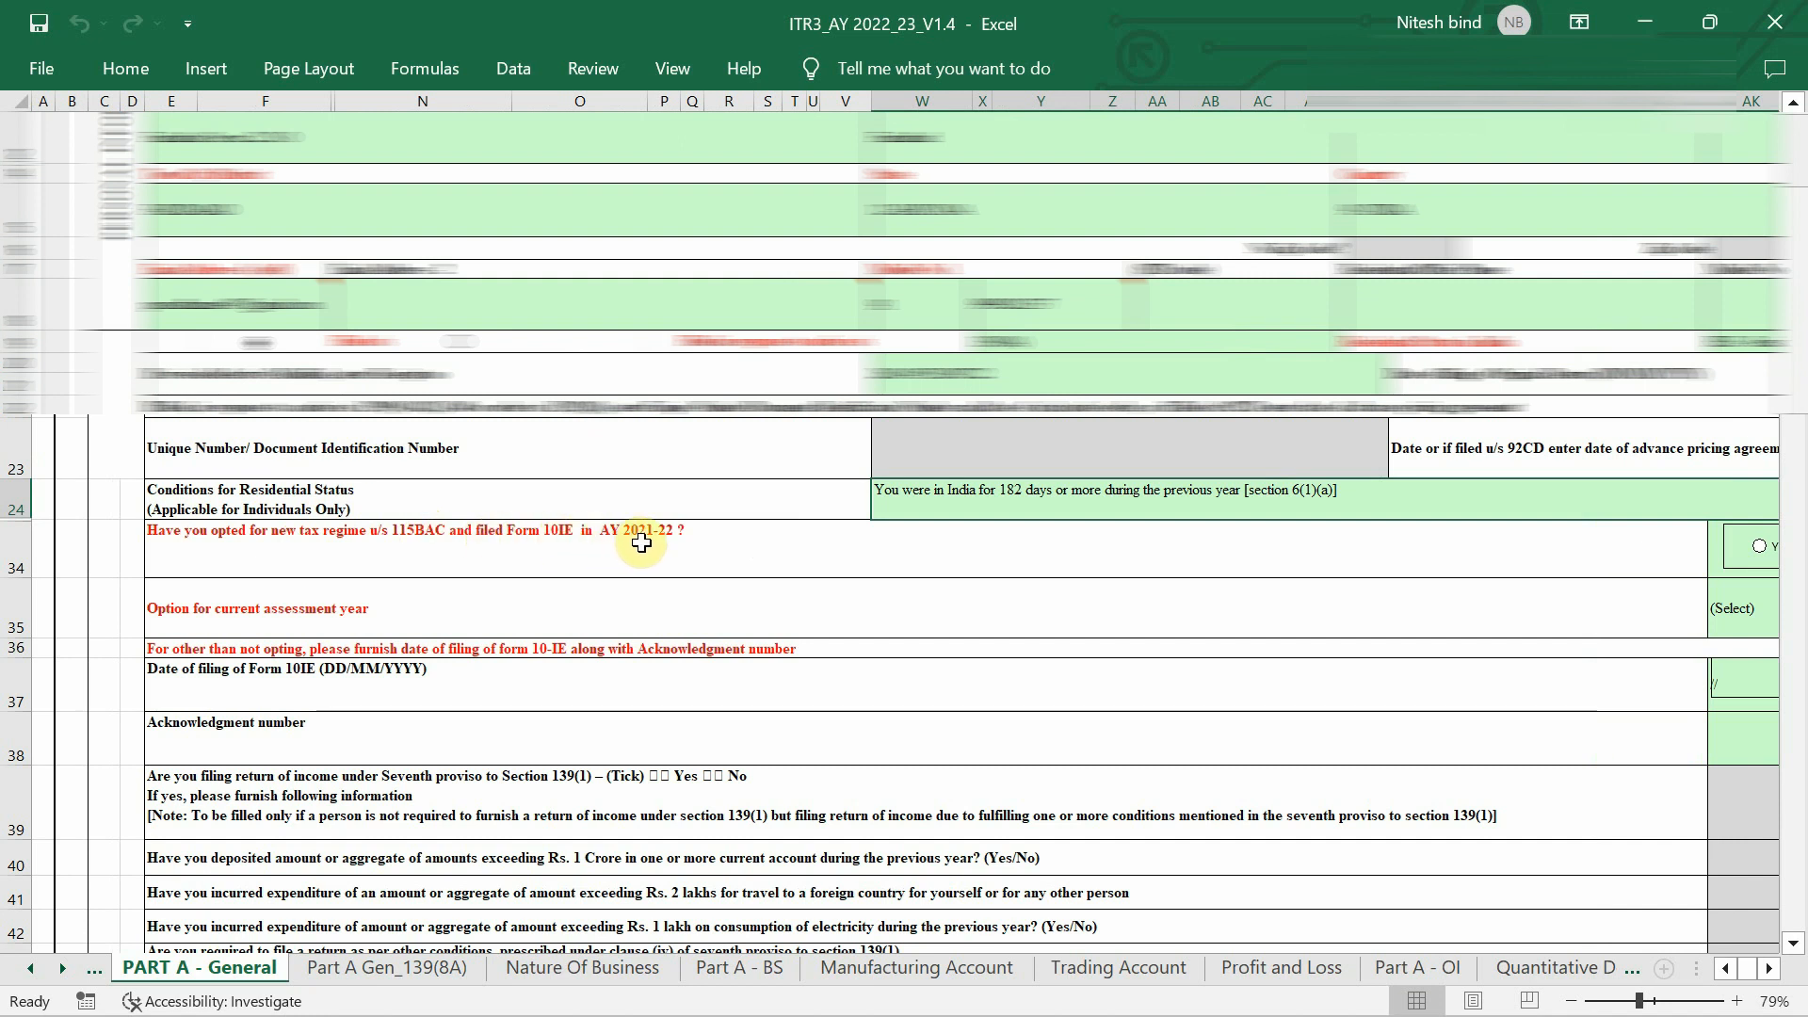
Answer No to the row 34 new tax regime question and confirm the change.
{"action": "scroll", "coordinate": [838, 585], "scroll_direction": "right", "scroll_amount": 3}
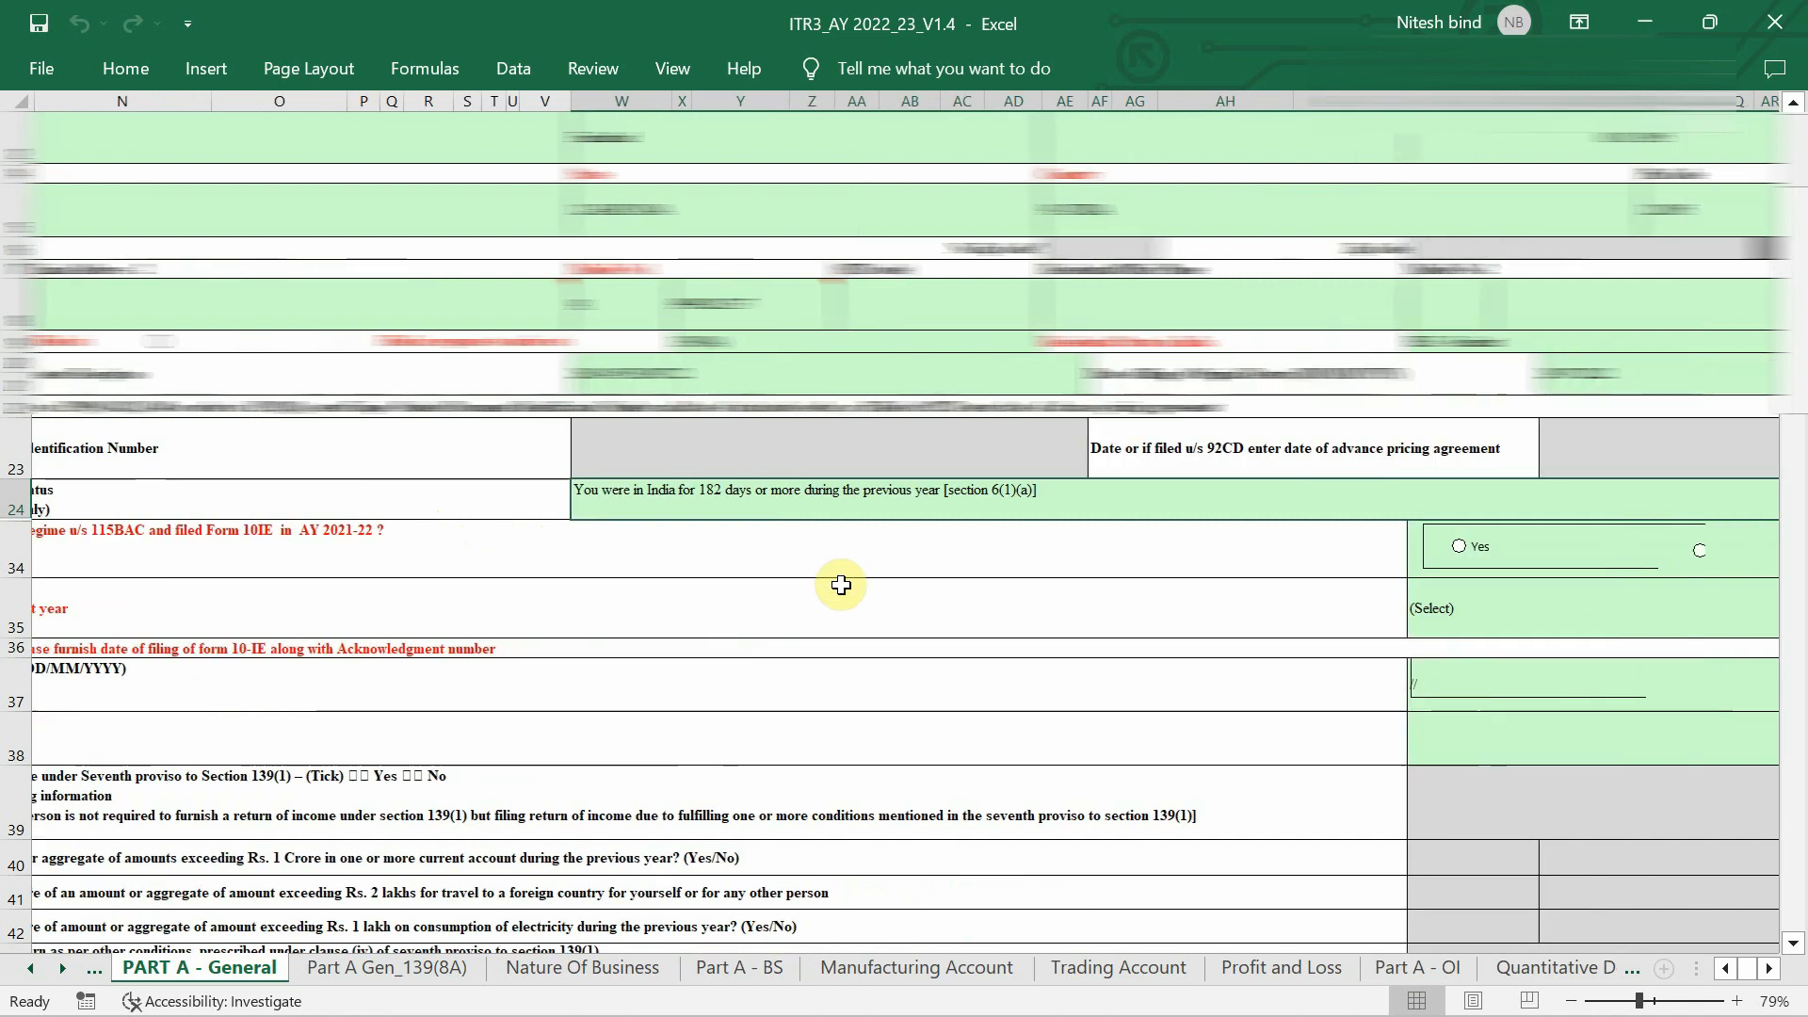
{"action": "left_click", "coordinate": [1701, 552]}
{"action": "left_click", "coordinate": [998, 630]}
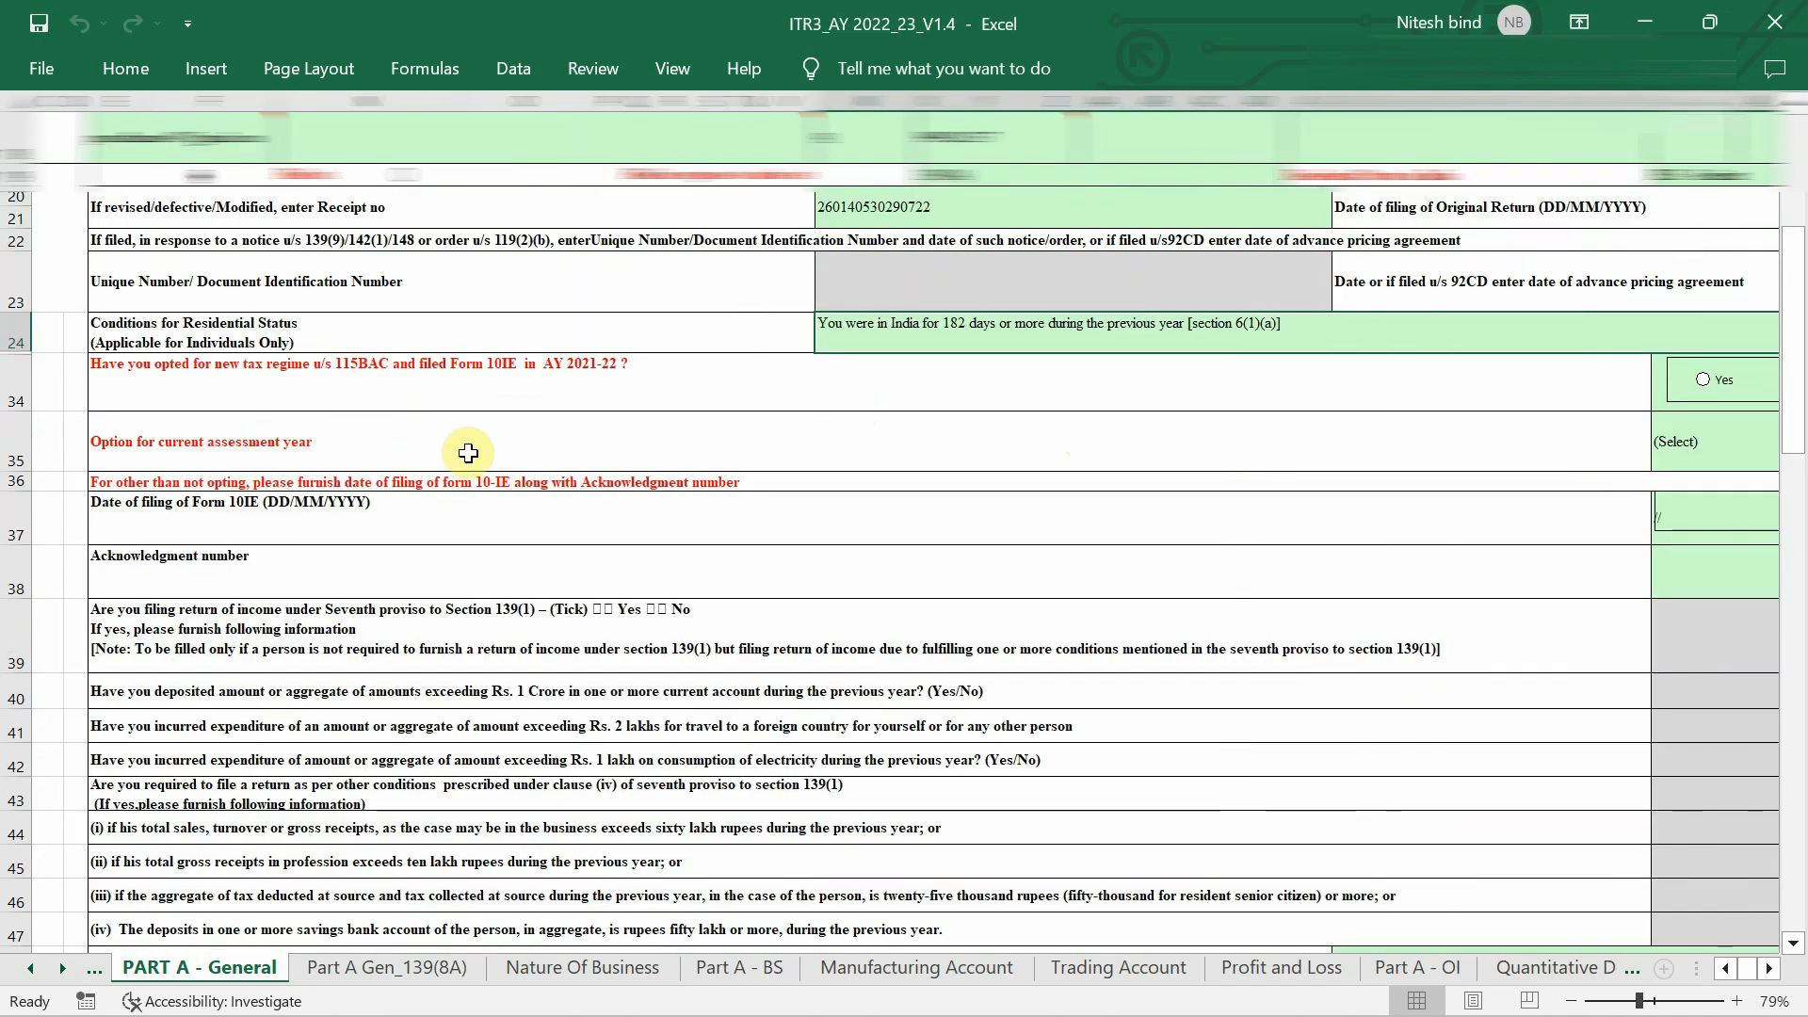
Set the current assessment year option to Not opting and confirm with Yes.
{"action": "scroll", "coordinate": [468, 453], "scroll_direction": "right", "scroll_amount": 1}
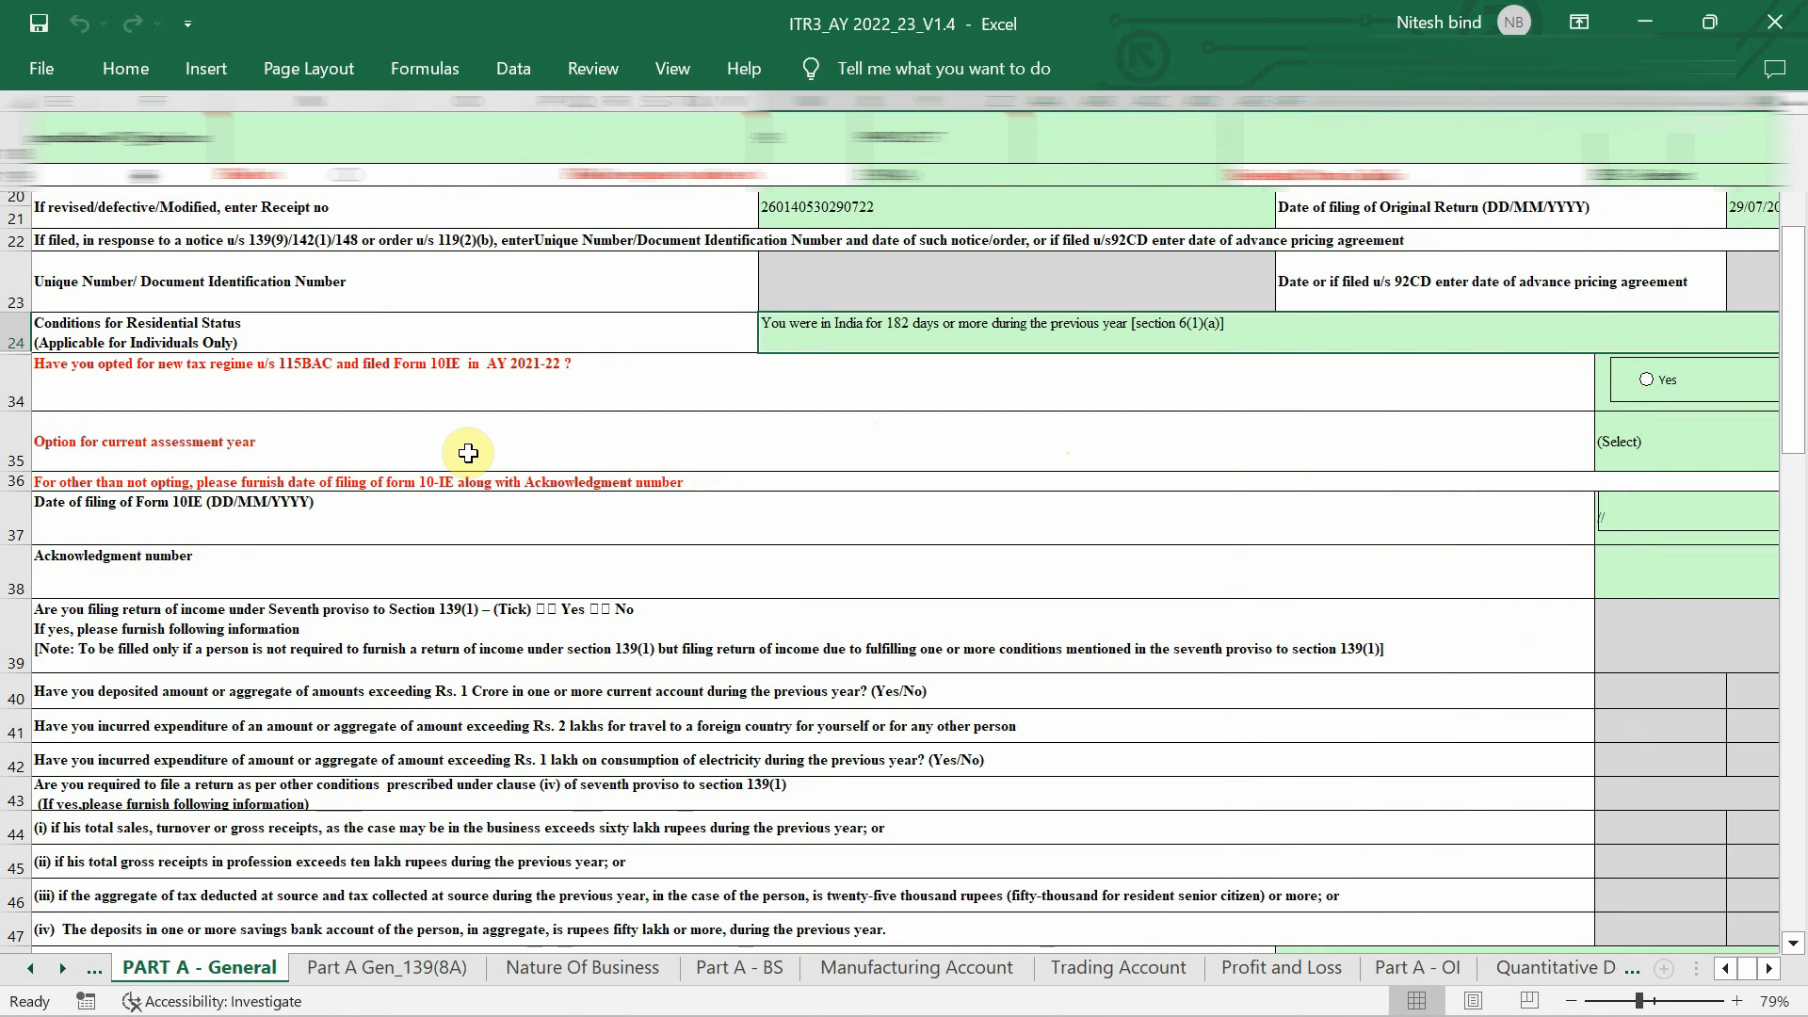
{"action": "scroll", "coordinate": [468, 453], "scroll_direction": "right", "scroll_amount": 3}
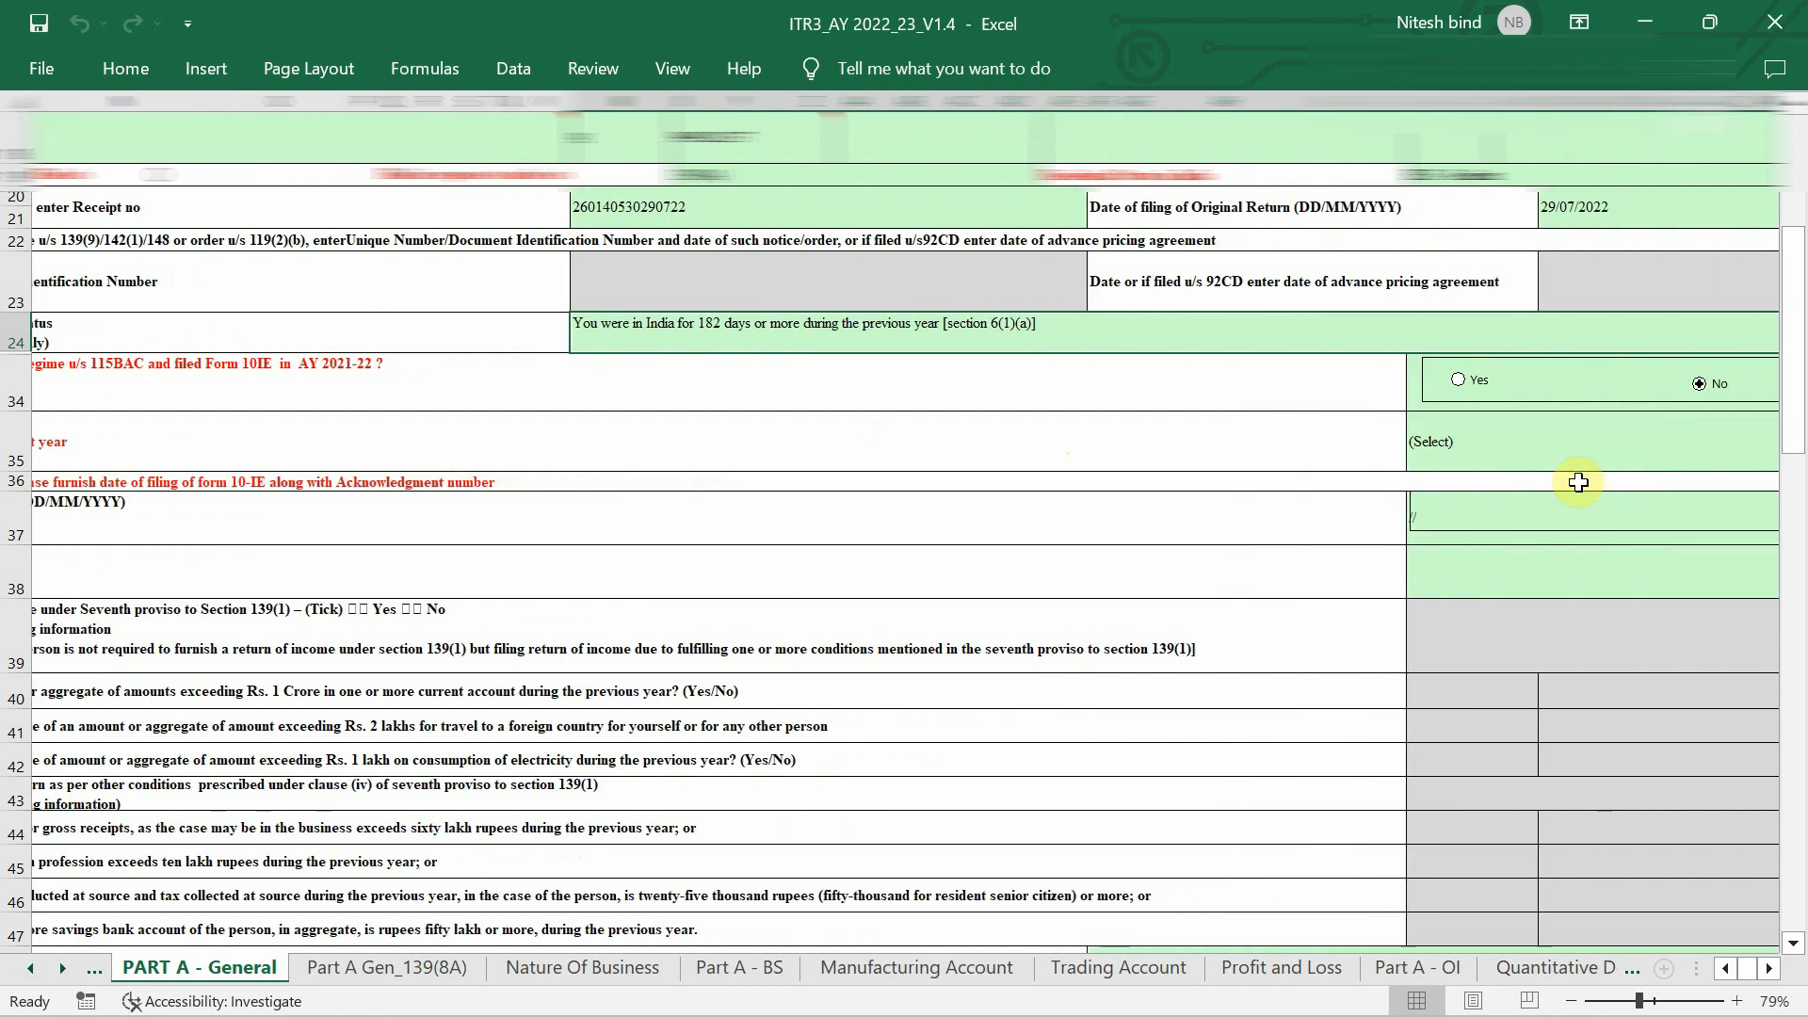
{"action": "scroll", "coordinate": [1578, 482], "scroll_direction": "right", "scroll_amount": 3}
{"action": "left_click", "coordinate": [1619, 442]}
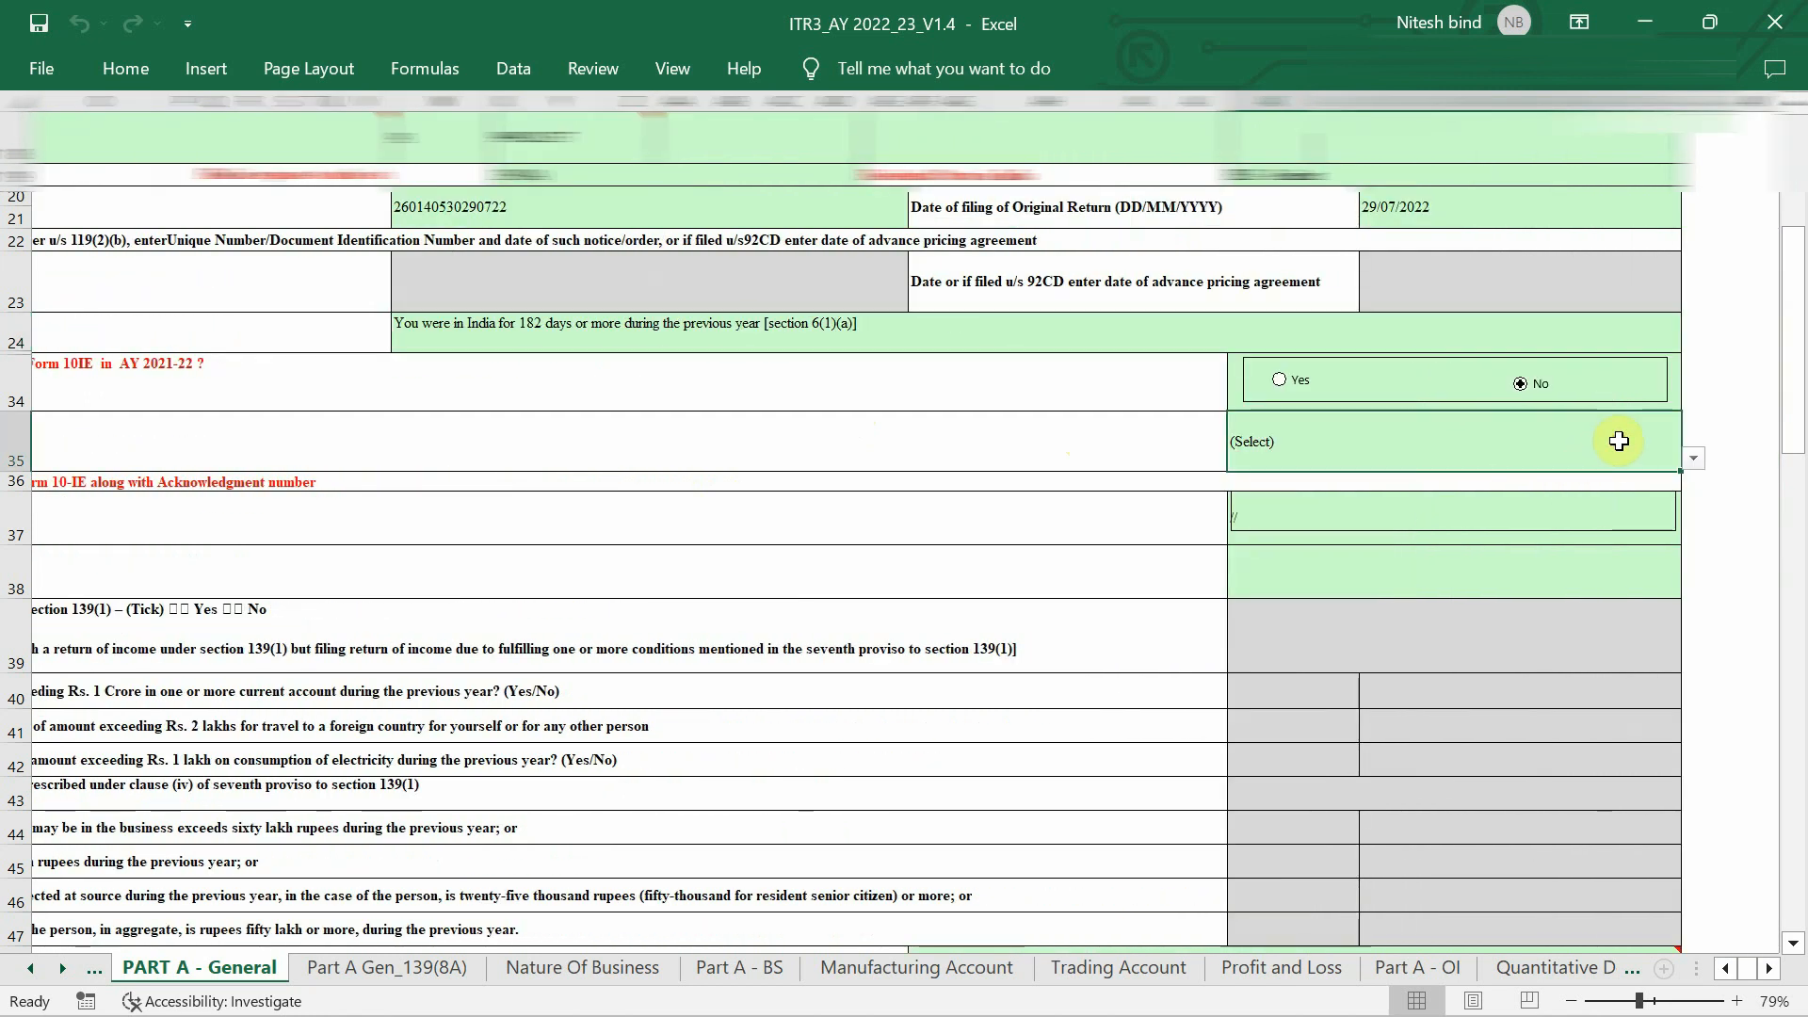
{"action": "left_click", "coordinate": [1696, 462]}
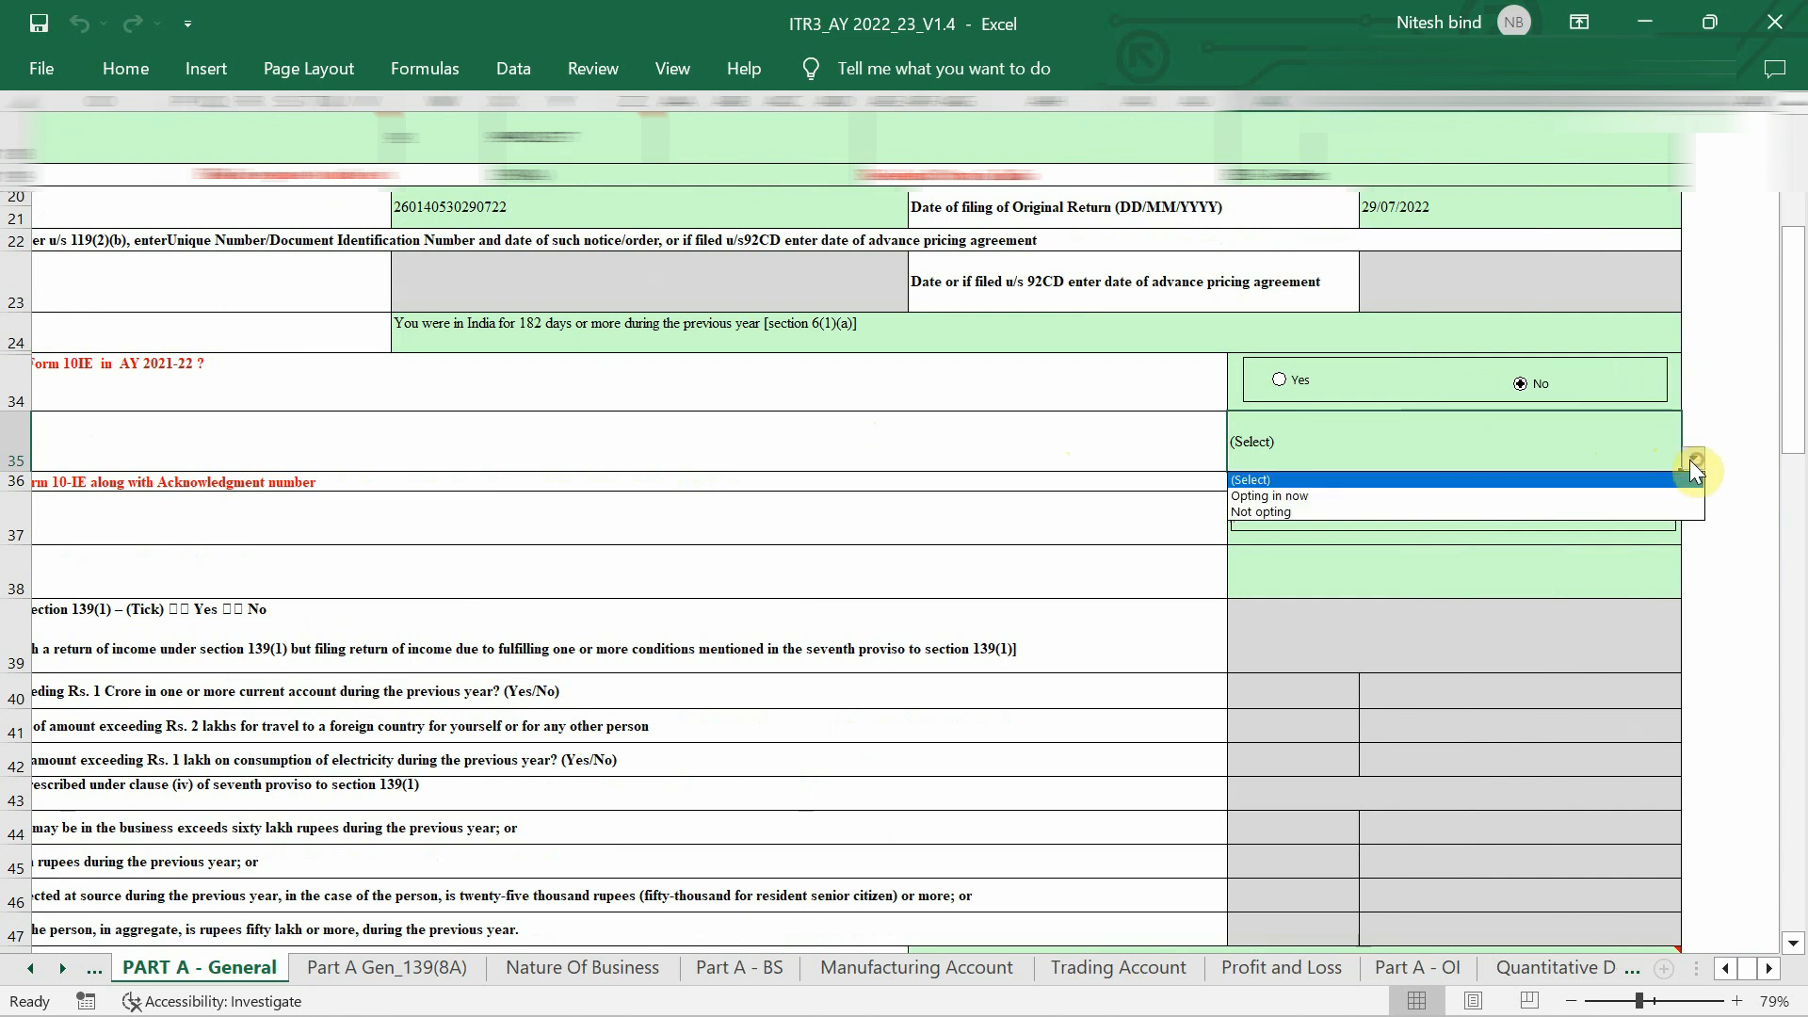
{"action": "left_click", "coordinate": [1659, 510]}
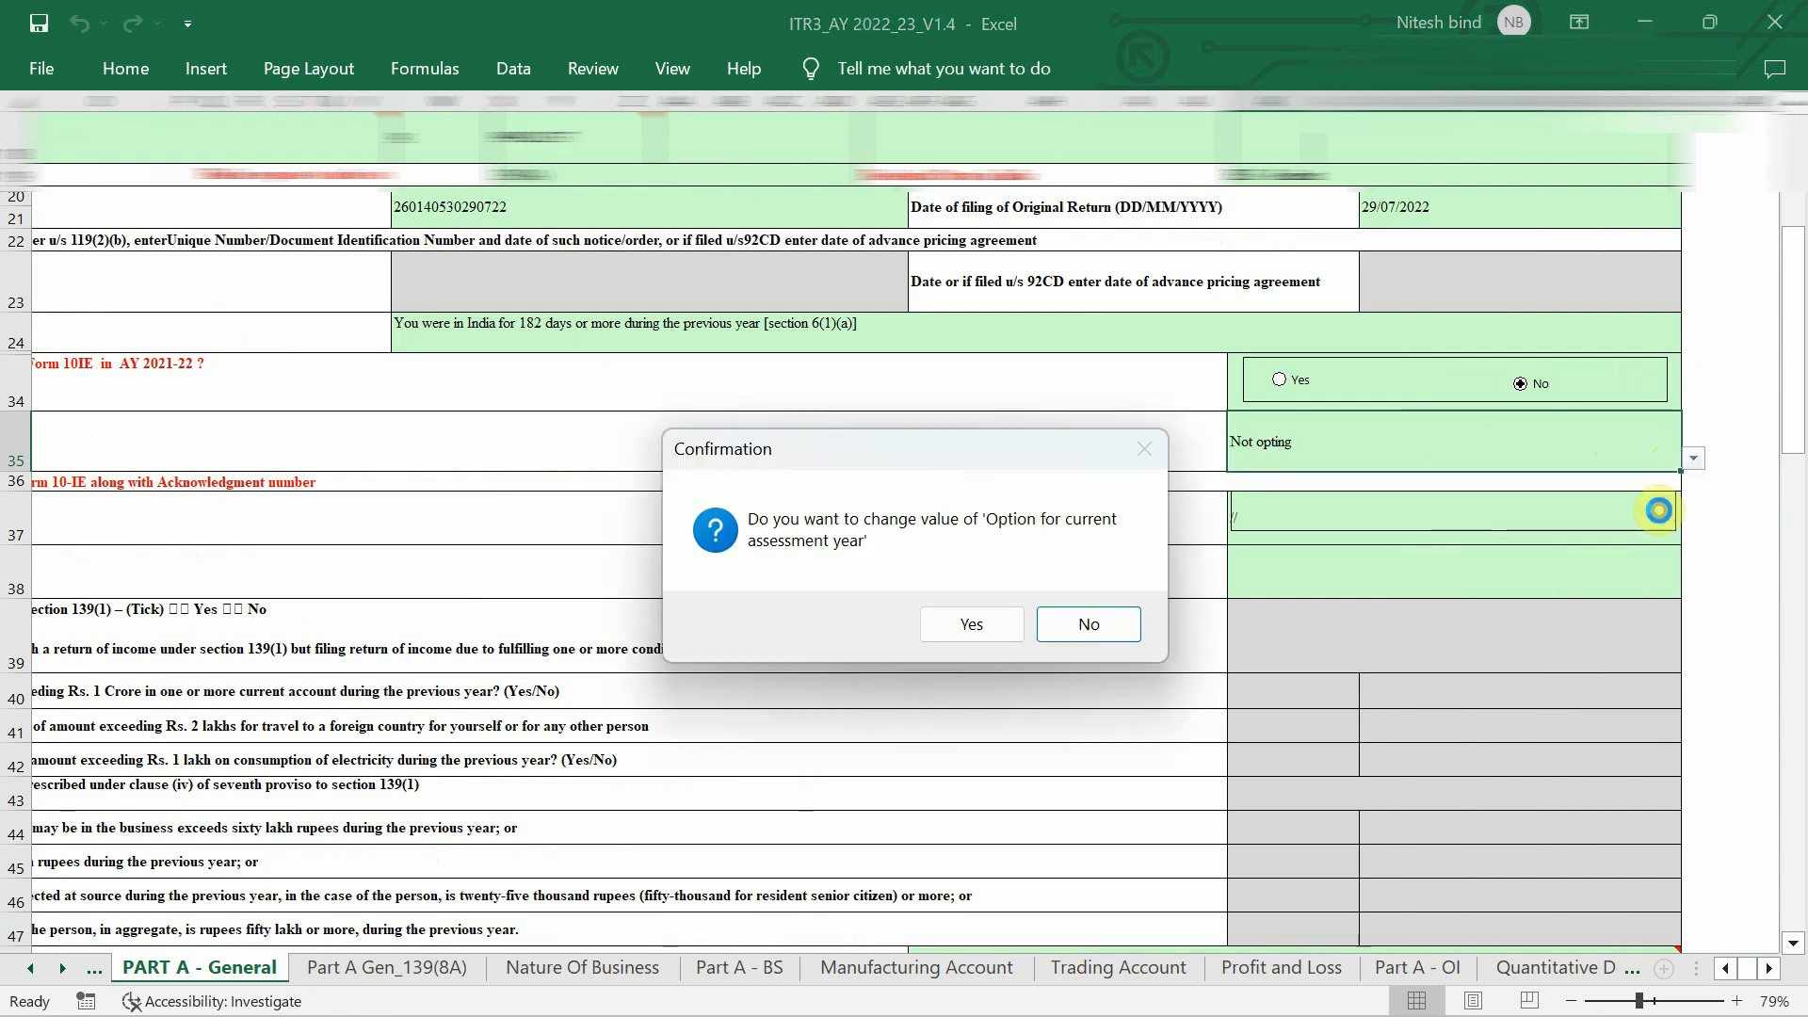
{"action": "left_click", "coordinate": [975, 627]}
Answer N -No to the row 52 representative assessee question, greying out rows 53–57.
{"action": "scroll", "coordinate": [1362, 463], "scroll_direction": "left", "scroll_amount": 5}
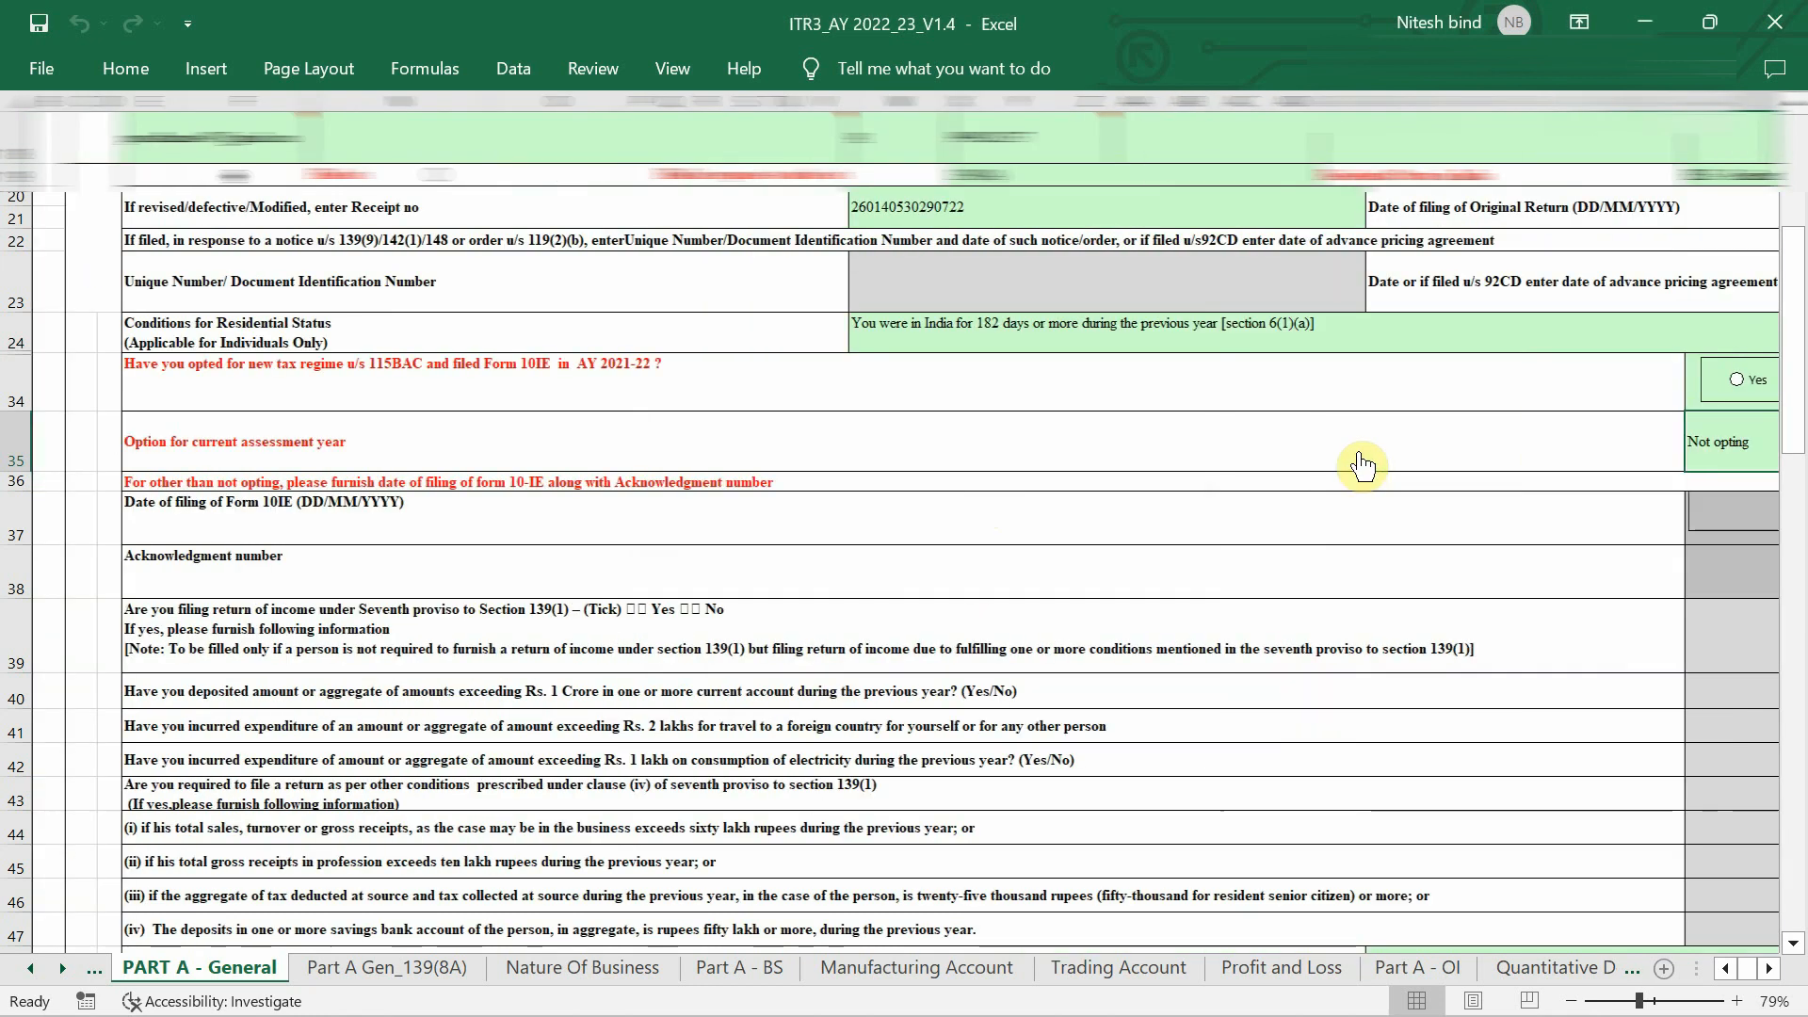
{"action": "scroll", "coordinate": [1357, 451], "scroll_direction": "down", "scroll_amount": 2}
{"action": "scroll", "coordinate": [1357, 451], "scroll_direction": "right", "scroll_amount": 5}
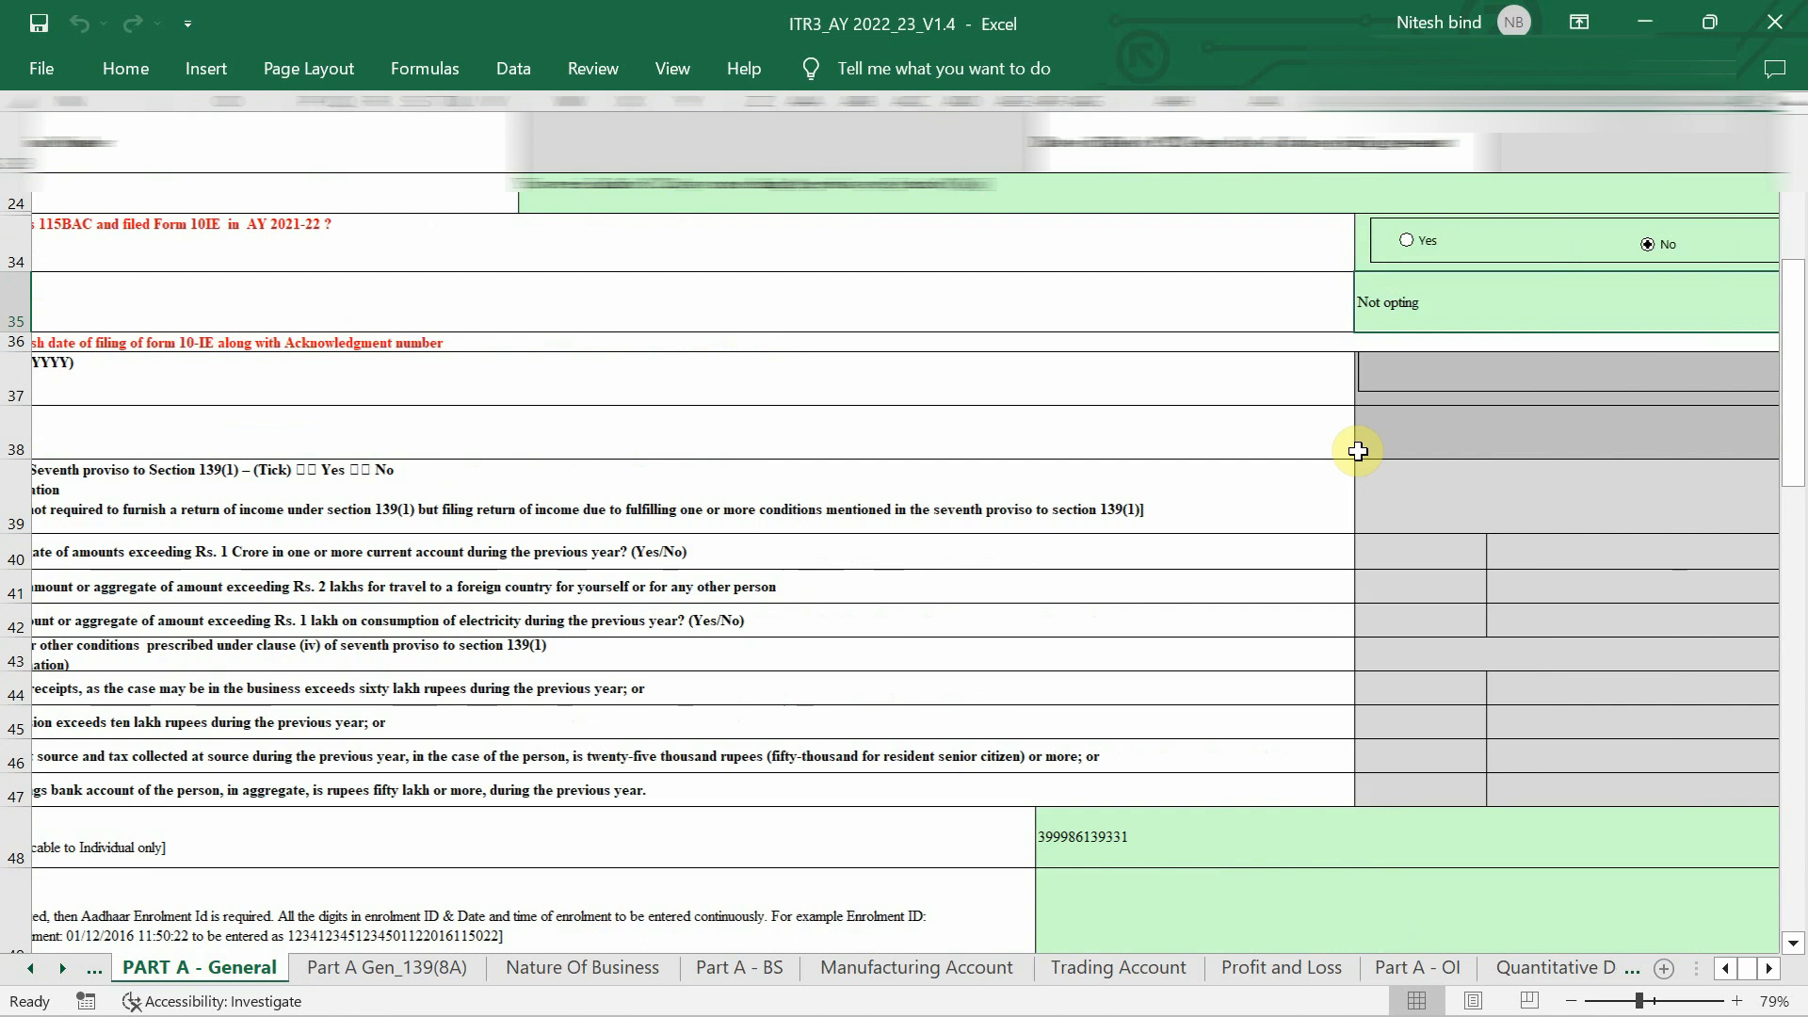
{"action": "scroll", "coordinate": [1357, 451], "scroll_direction": "down", "scroll_amount": 2}
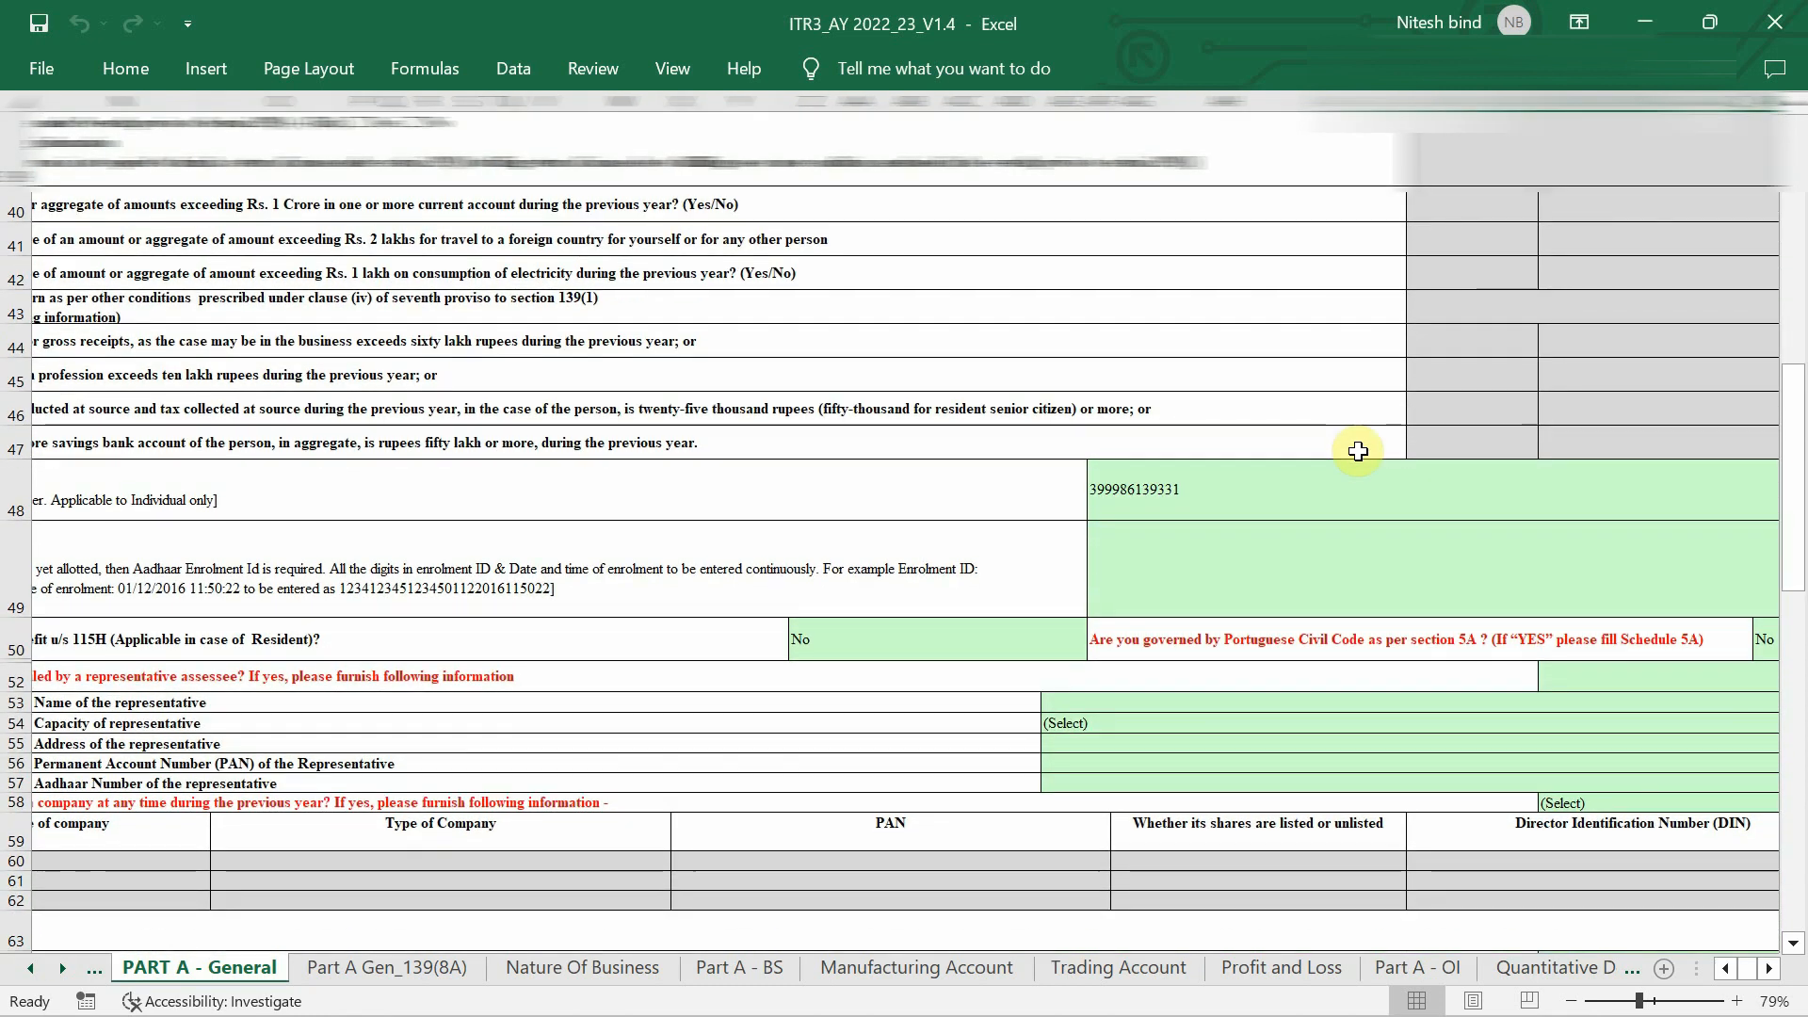
{"action": "scroll", "coordinate": [1357, 451], "scroll_direction": "down", "scroll_amount": 1}
{"action": "scroll", "coordinate": [1357, 451], "scroll_direction": "left", "scroll_amount": 3}
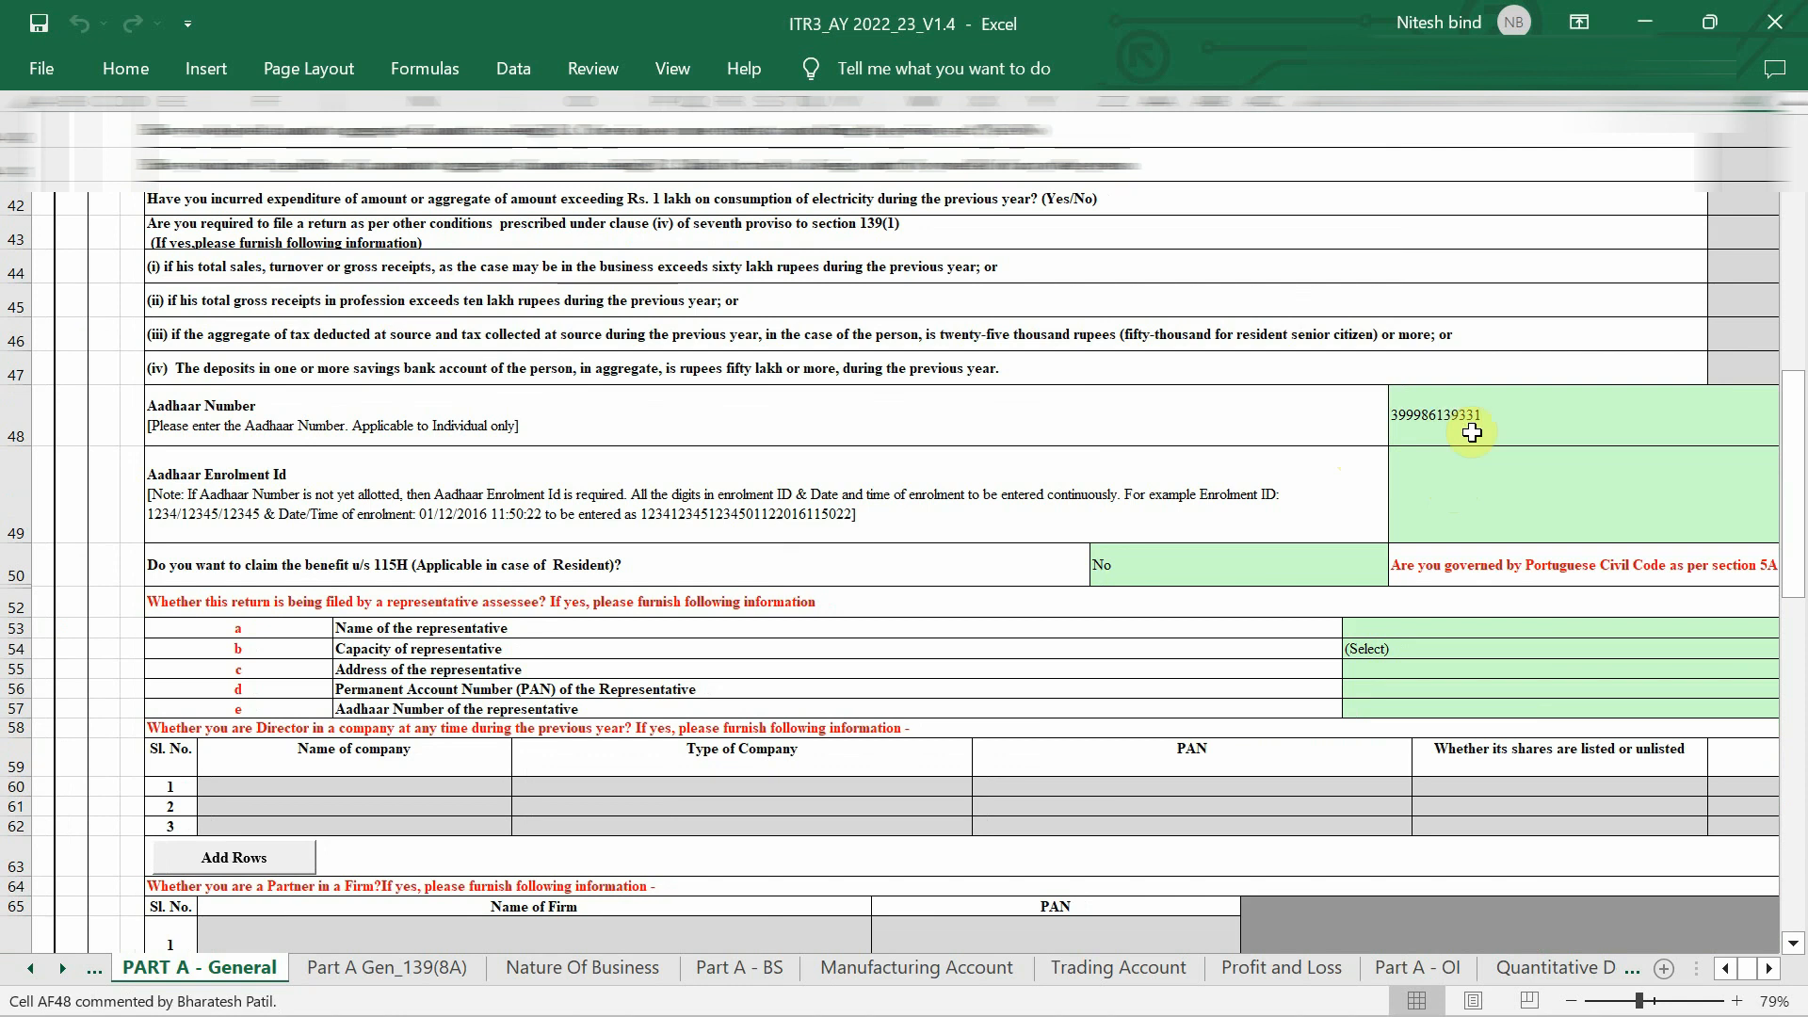
{"action": "scroll", "coordinate": [1472, 433], "scroll_direction": "down", "scroll_amount": 2}
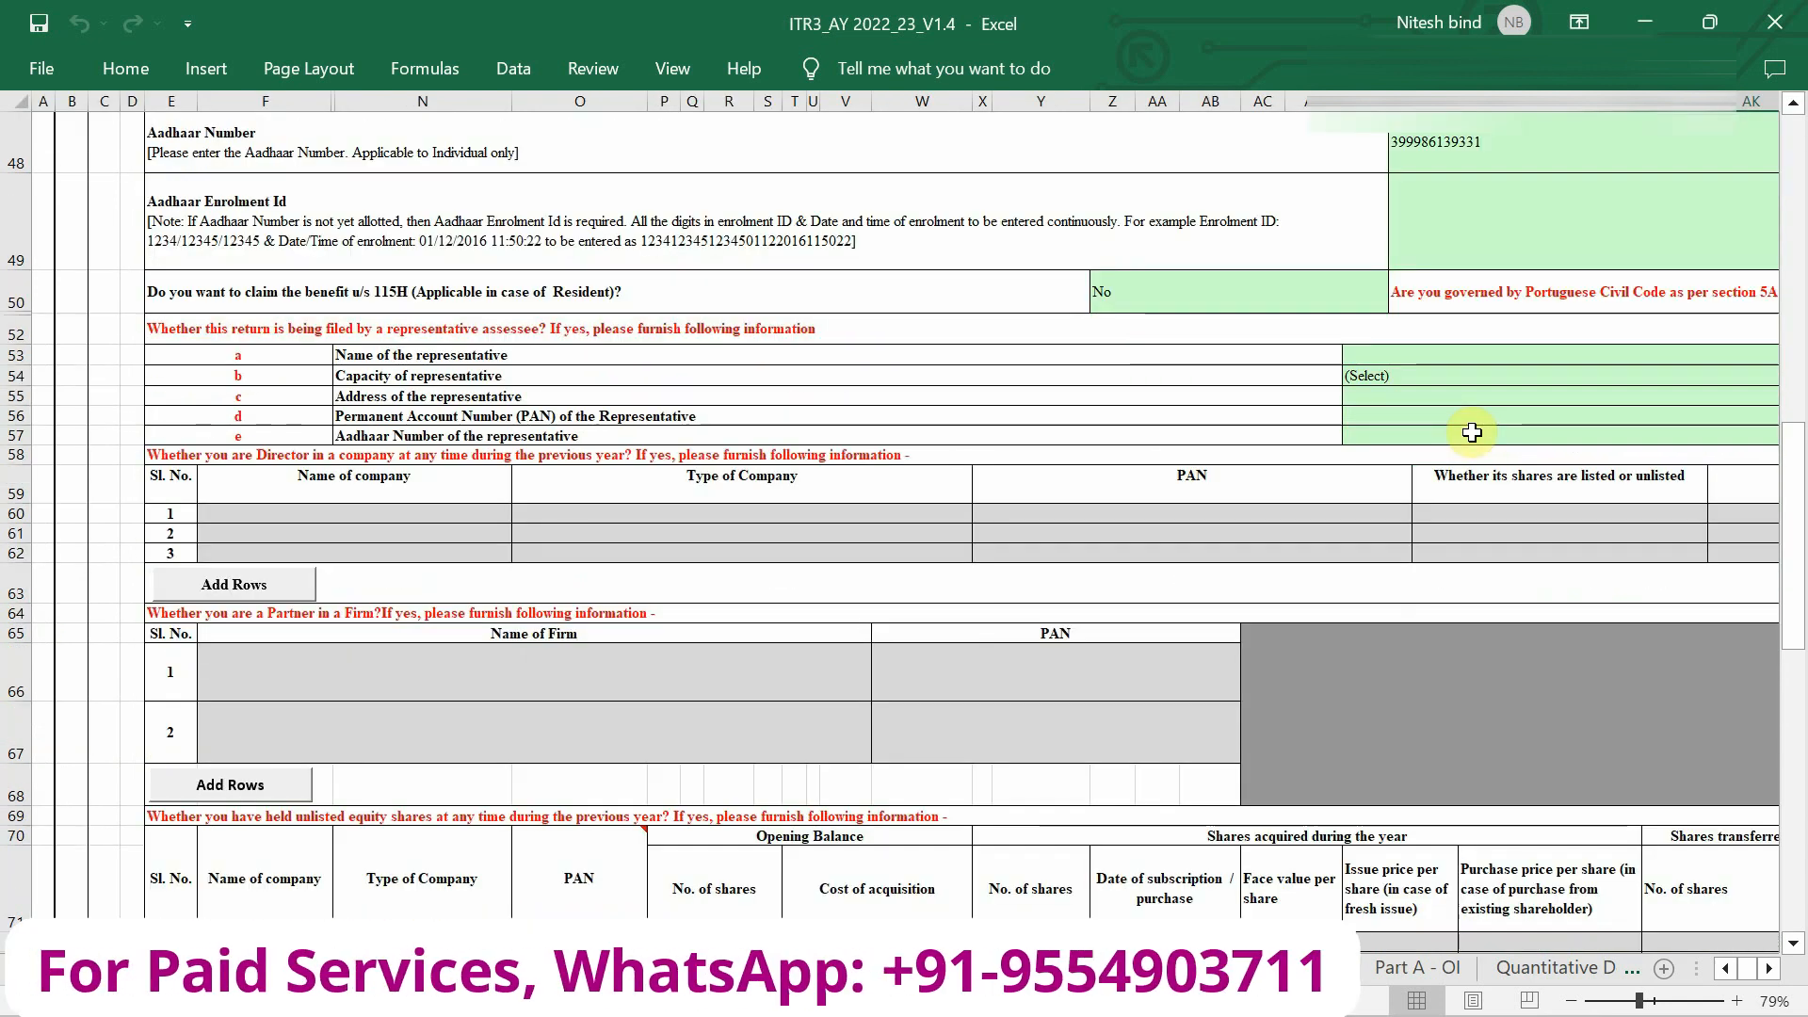
{"action": "scroll", "coordinate": [1125, 416], "scroll_direction": "down", "scroll_amount": 1}
{"action": "scroll", "coordinate": [1125, 417], "scroll_direction": "up", "scroll_amount": 1}
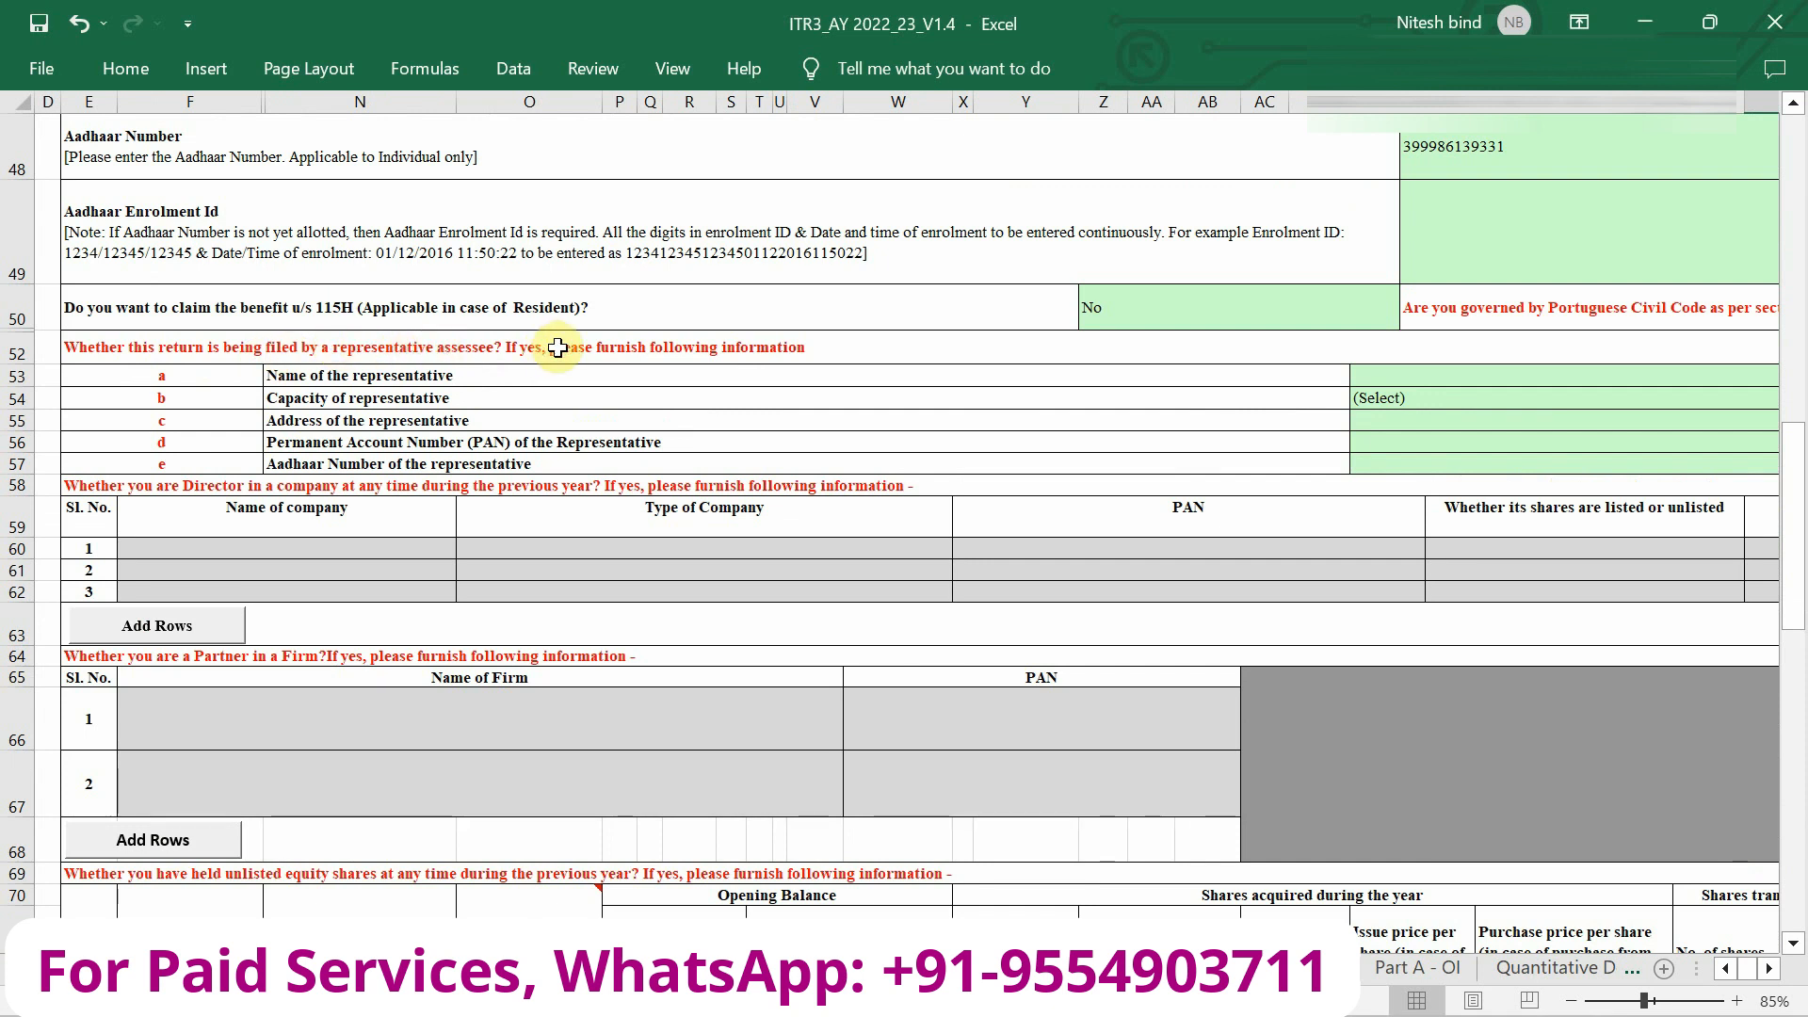
{"action": "scroll", "coordinate": [1276, 363], "scroll_direction": "right", "scroll_amount": 3}
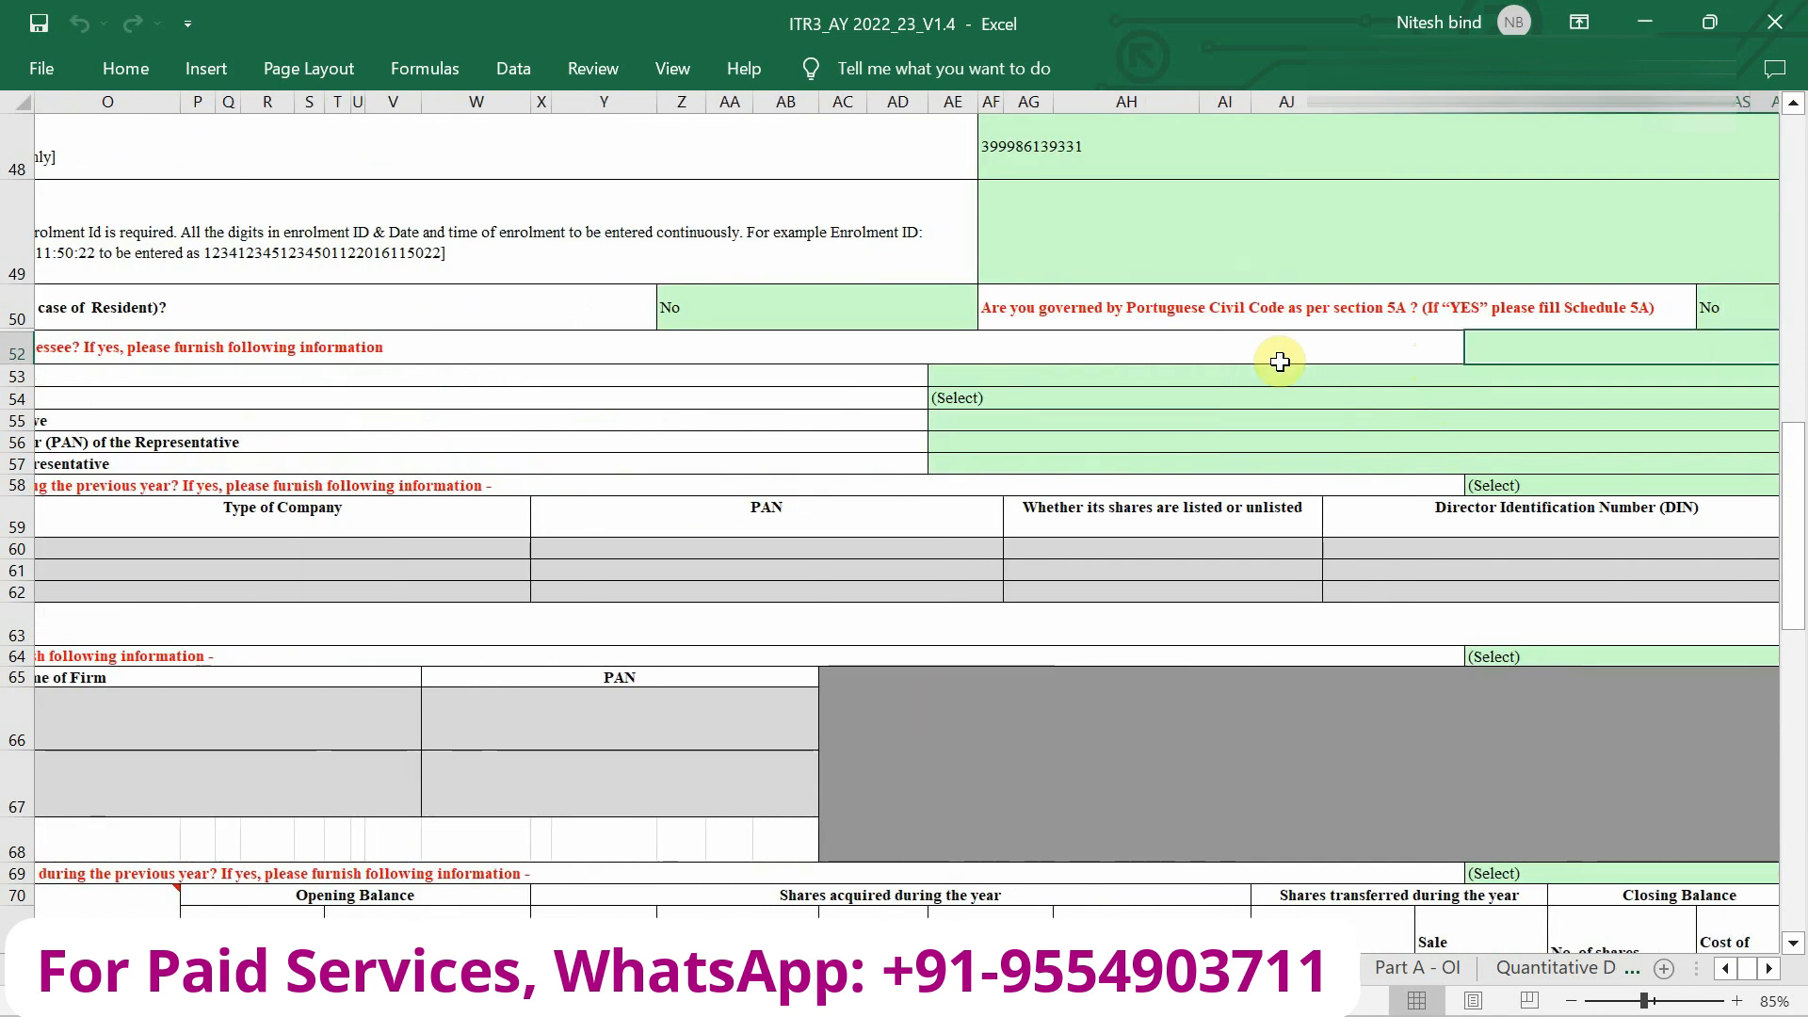
{"action": "left_click", "coordinate": [1511, 353]}
{"action": "left_click", "coordinate": [1507, 409]}
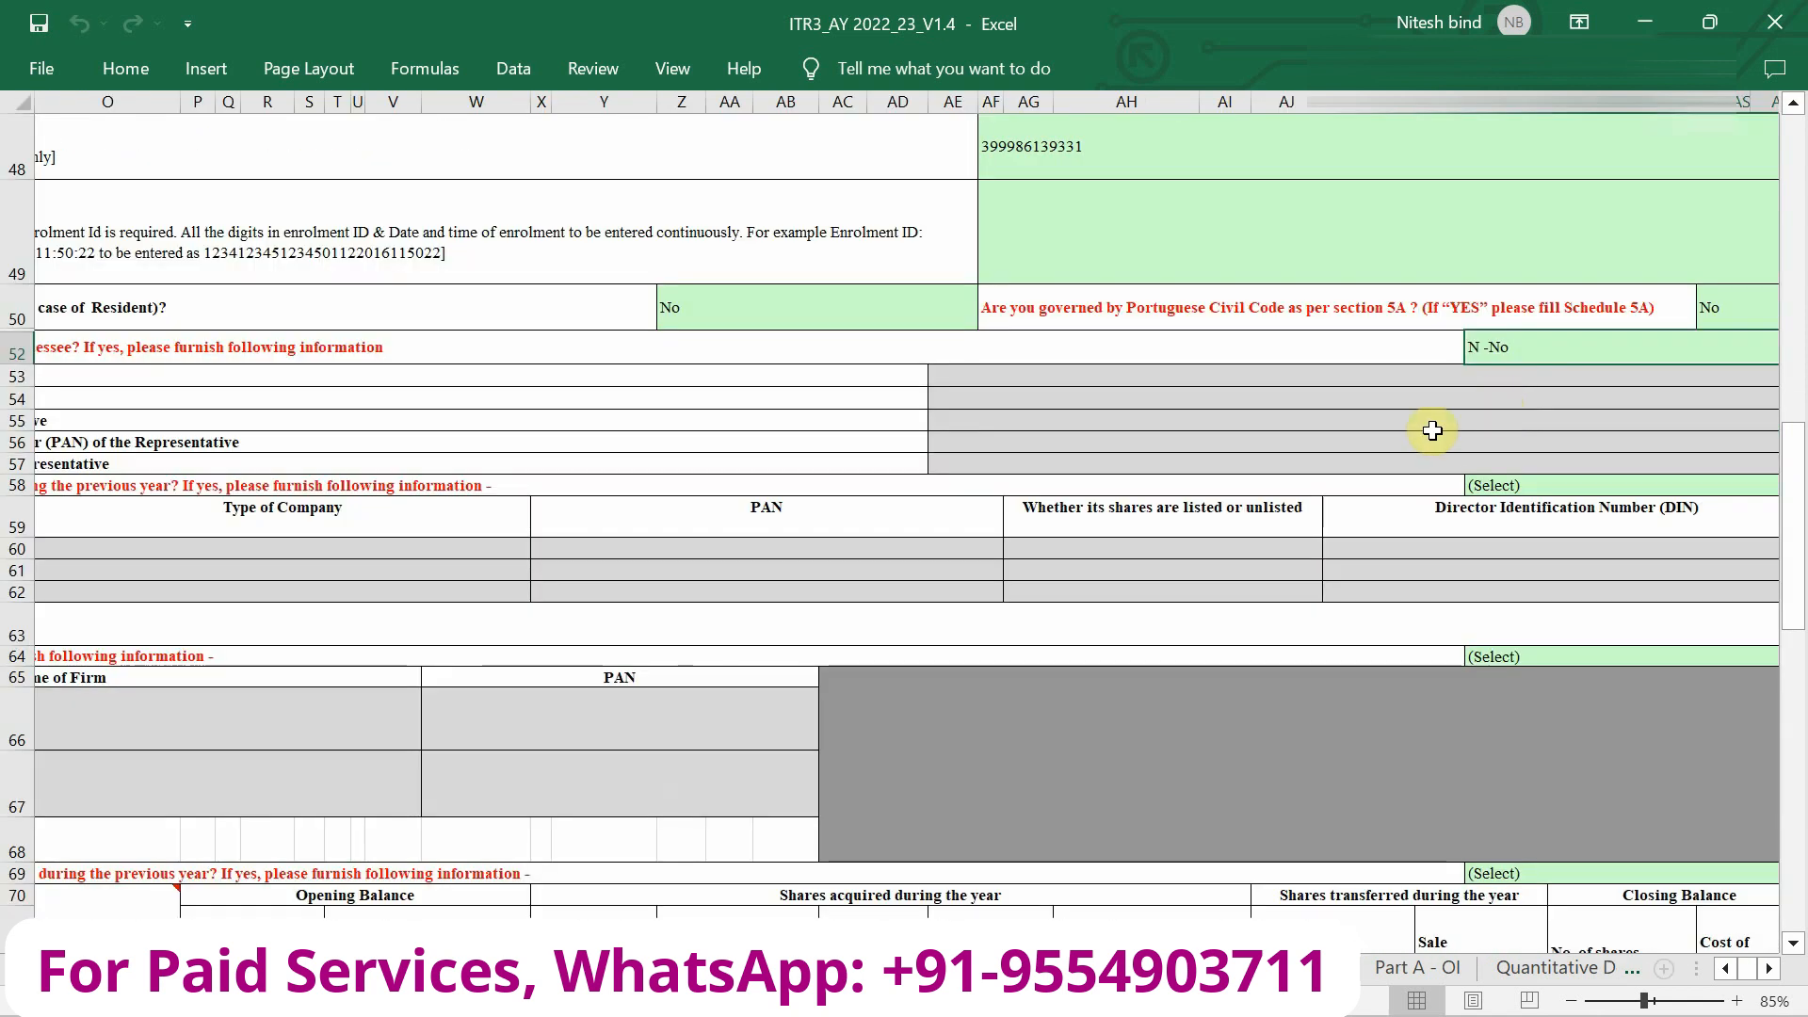
{"action": "scroll", "coordinate": [1311, 464], "scroll_direction": "left", "scroll_amount": 3}
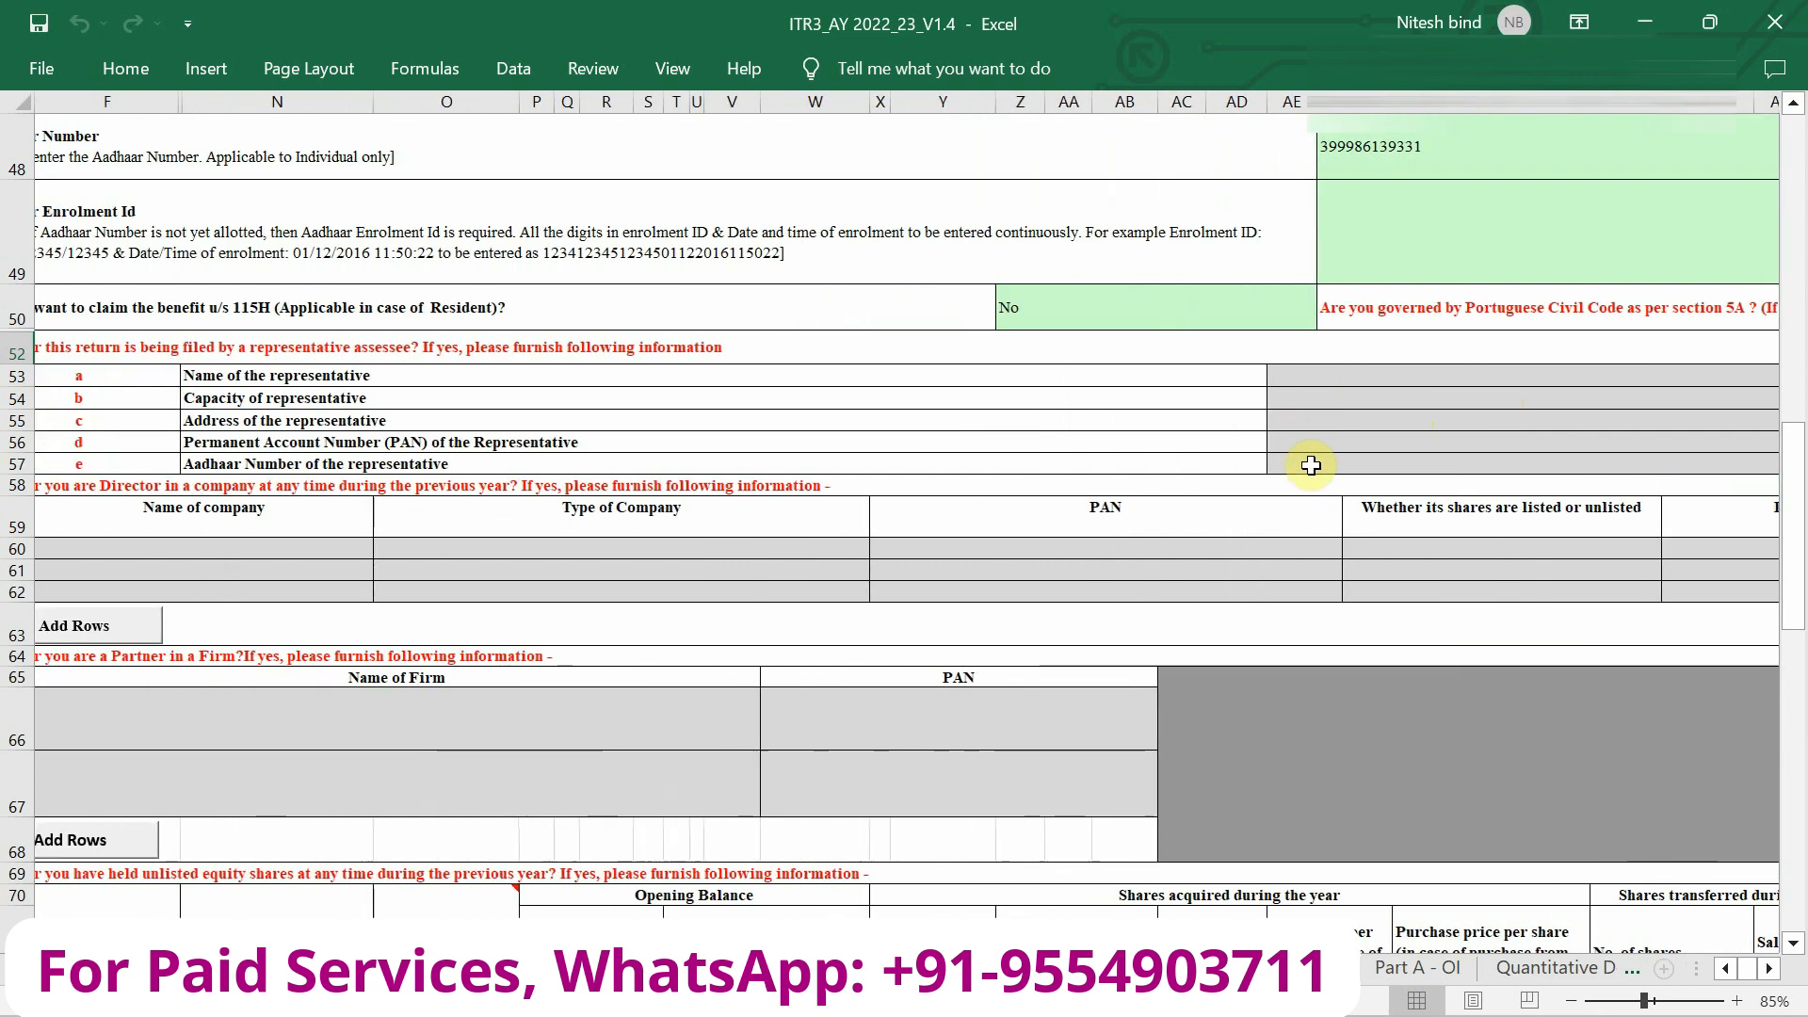
{"action": "scroll", "coordinate": [1311, 464], "scroll_direction": "left", "scroll_amount": 2}
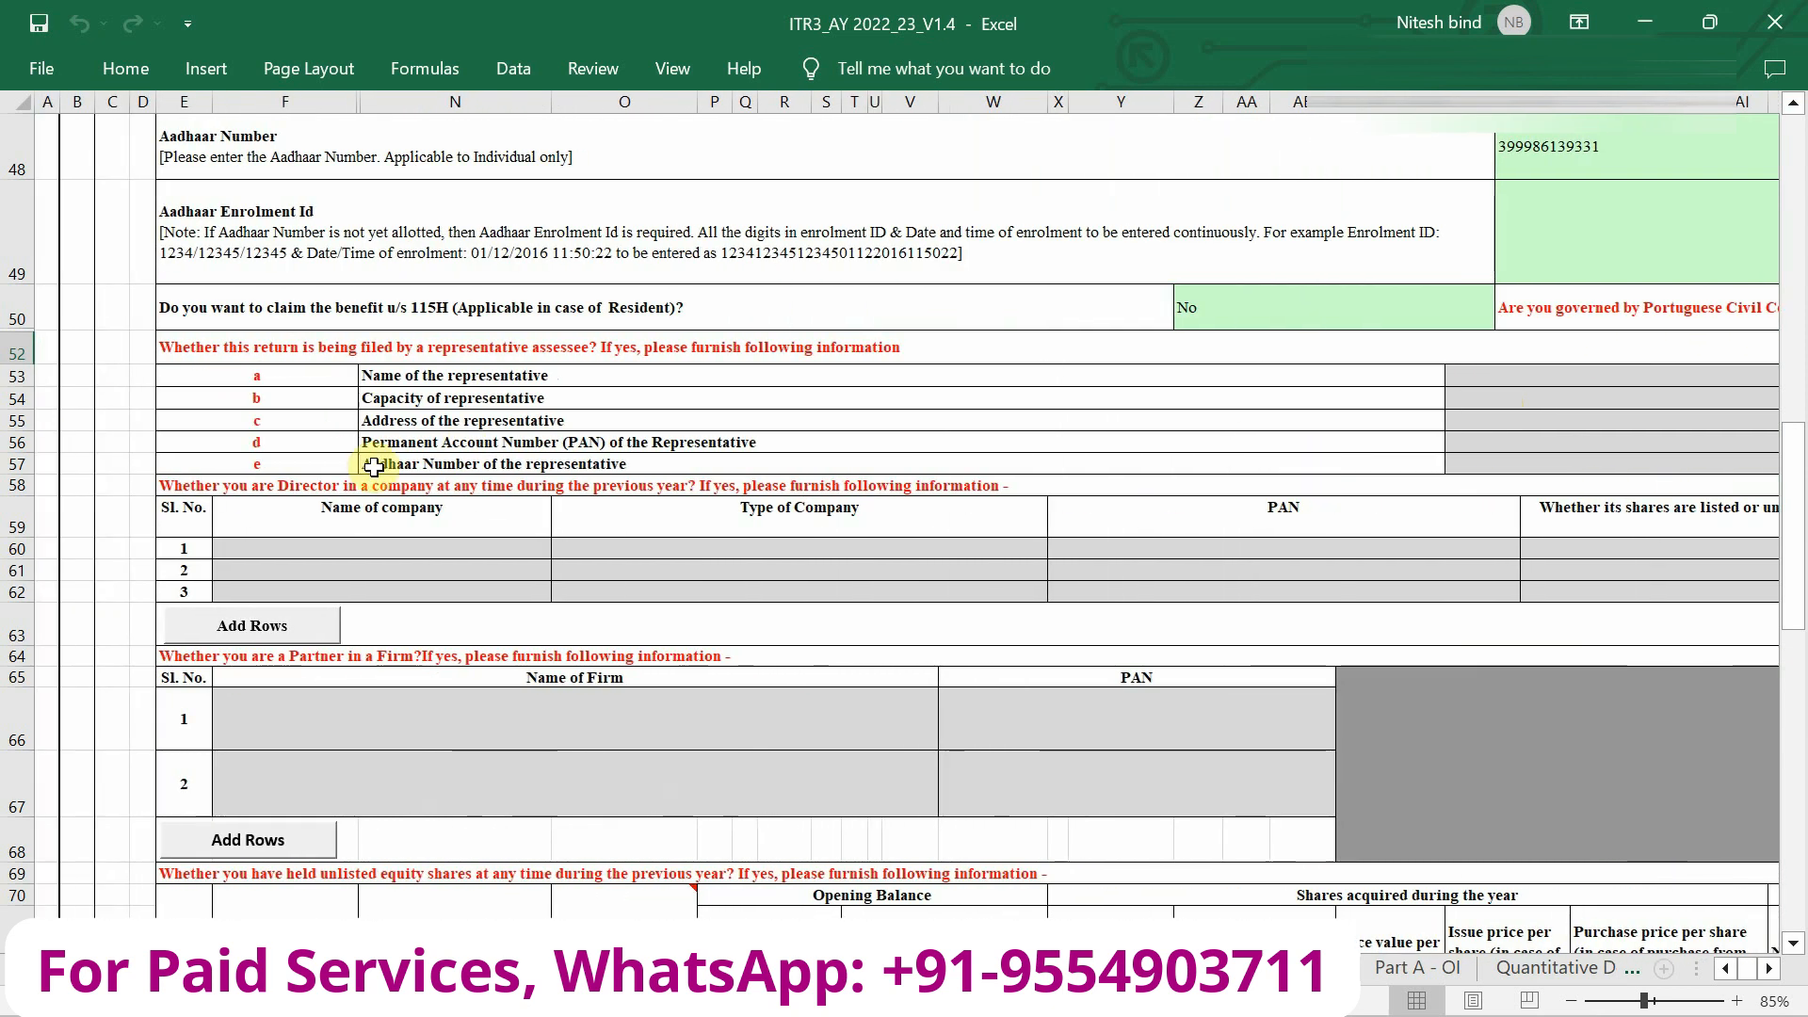
{"action": "scroll", "coordinate": [374, 467], "scroll_direction": "up", "scroll_amount": 4}
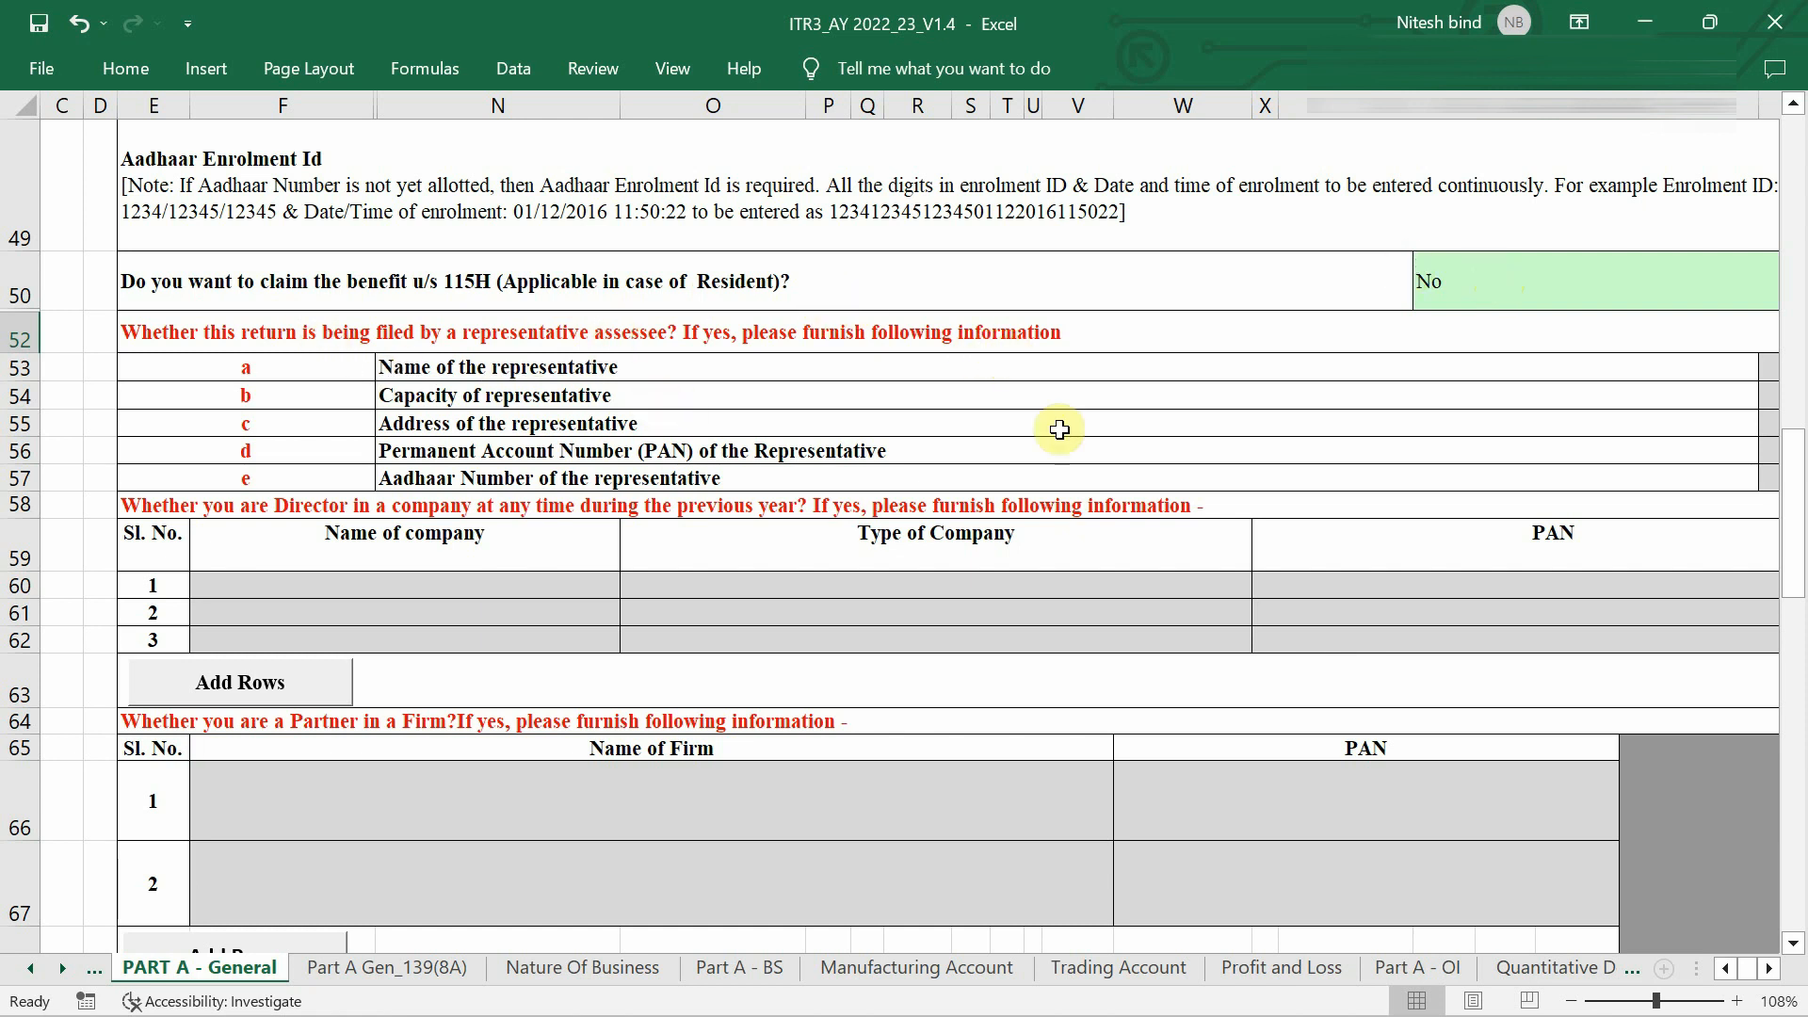
Answer No to the company director and partner-in-a-firm questions.
{"action": "scroll", "coordinate": [1070, 453], "scroll_direction": "down", "scroll_amount": 1}
{"action": "scroll", "coordinate": [1070, 453], "scroll_direction": "up", "scroll_amount": 1}
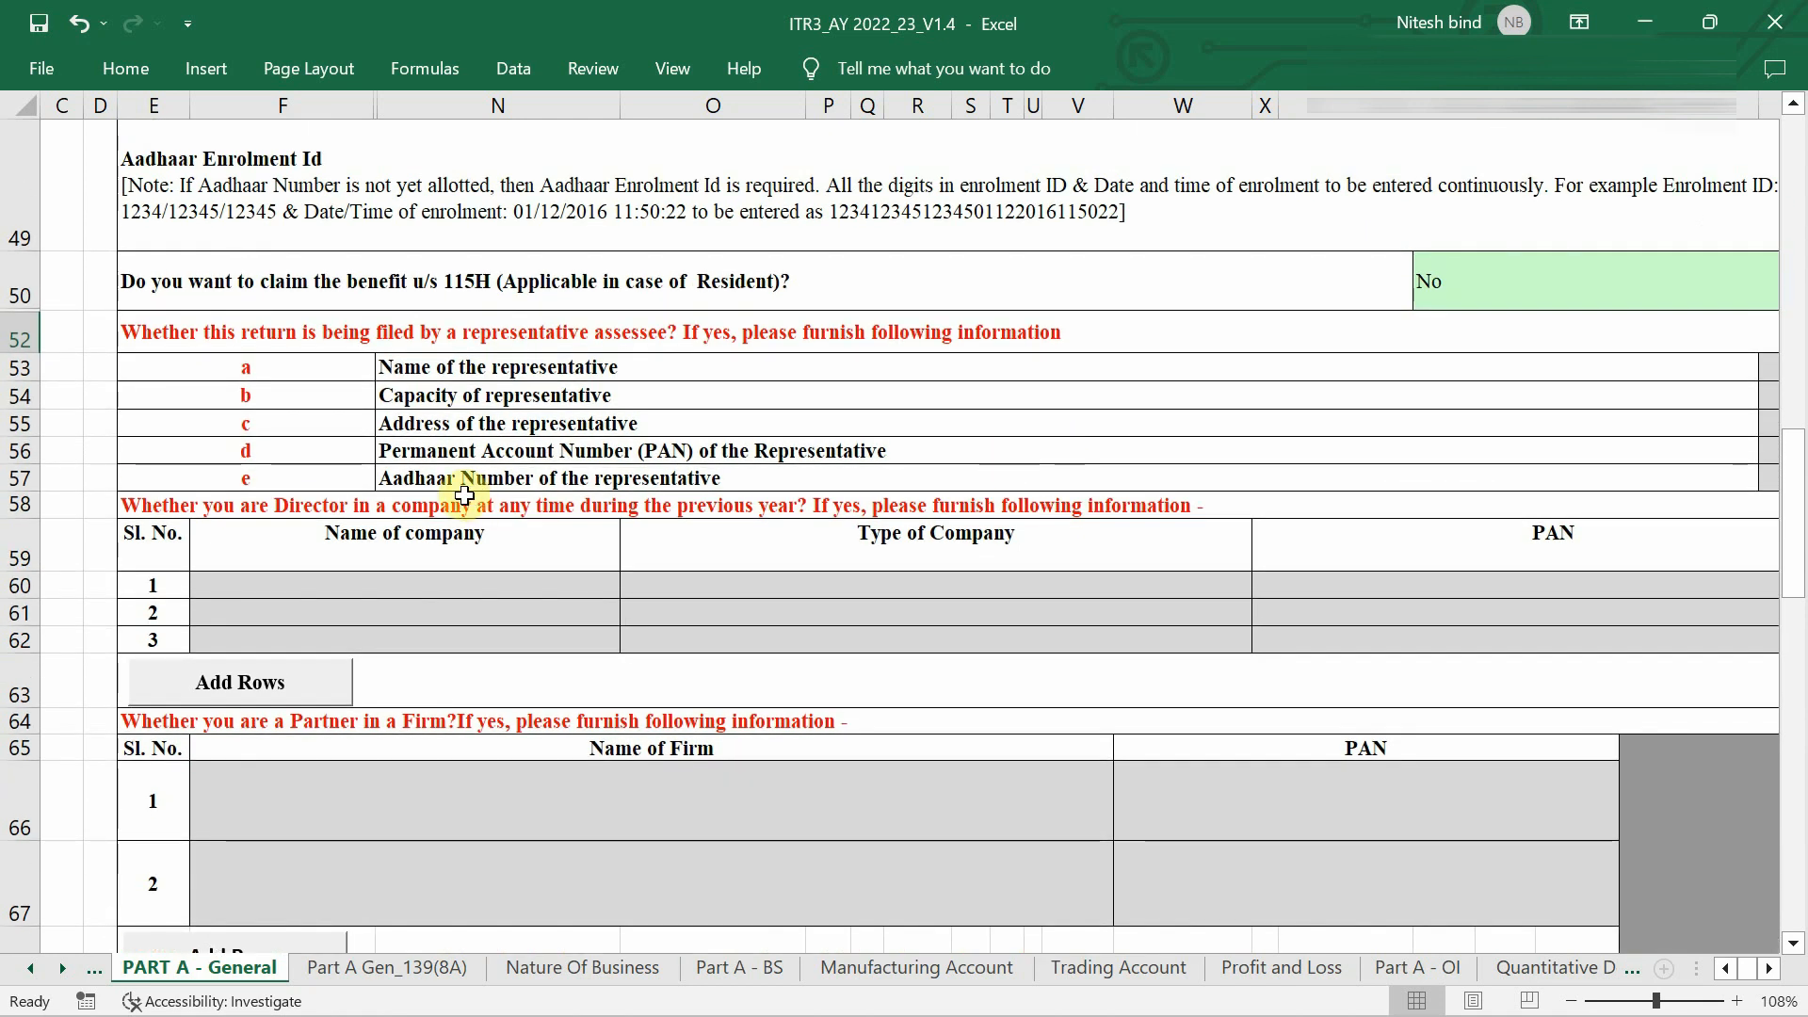
{"action": "scroll", "coordinate": [605, 530], "scroll_direction": "right", "scroll_amount": 3}
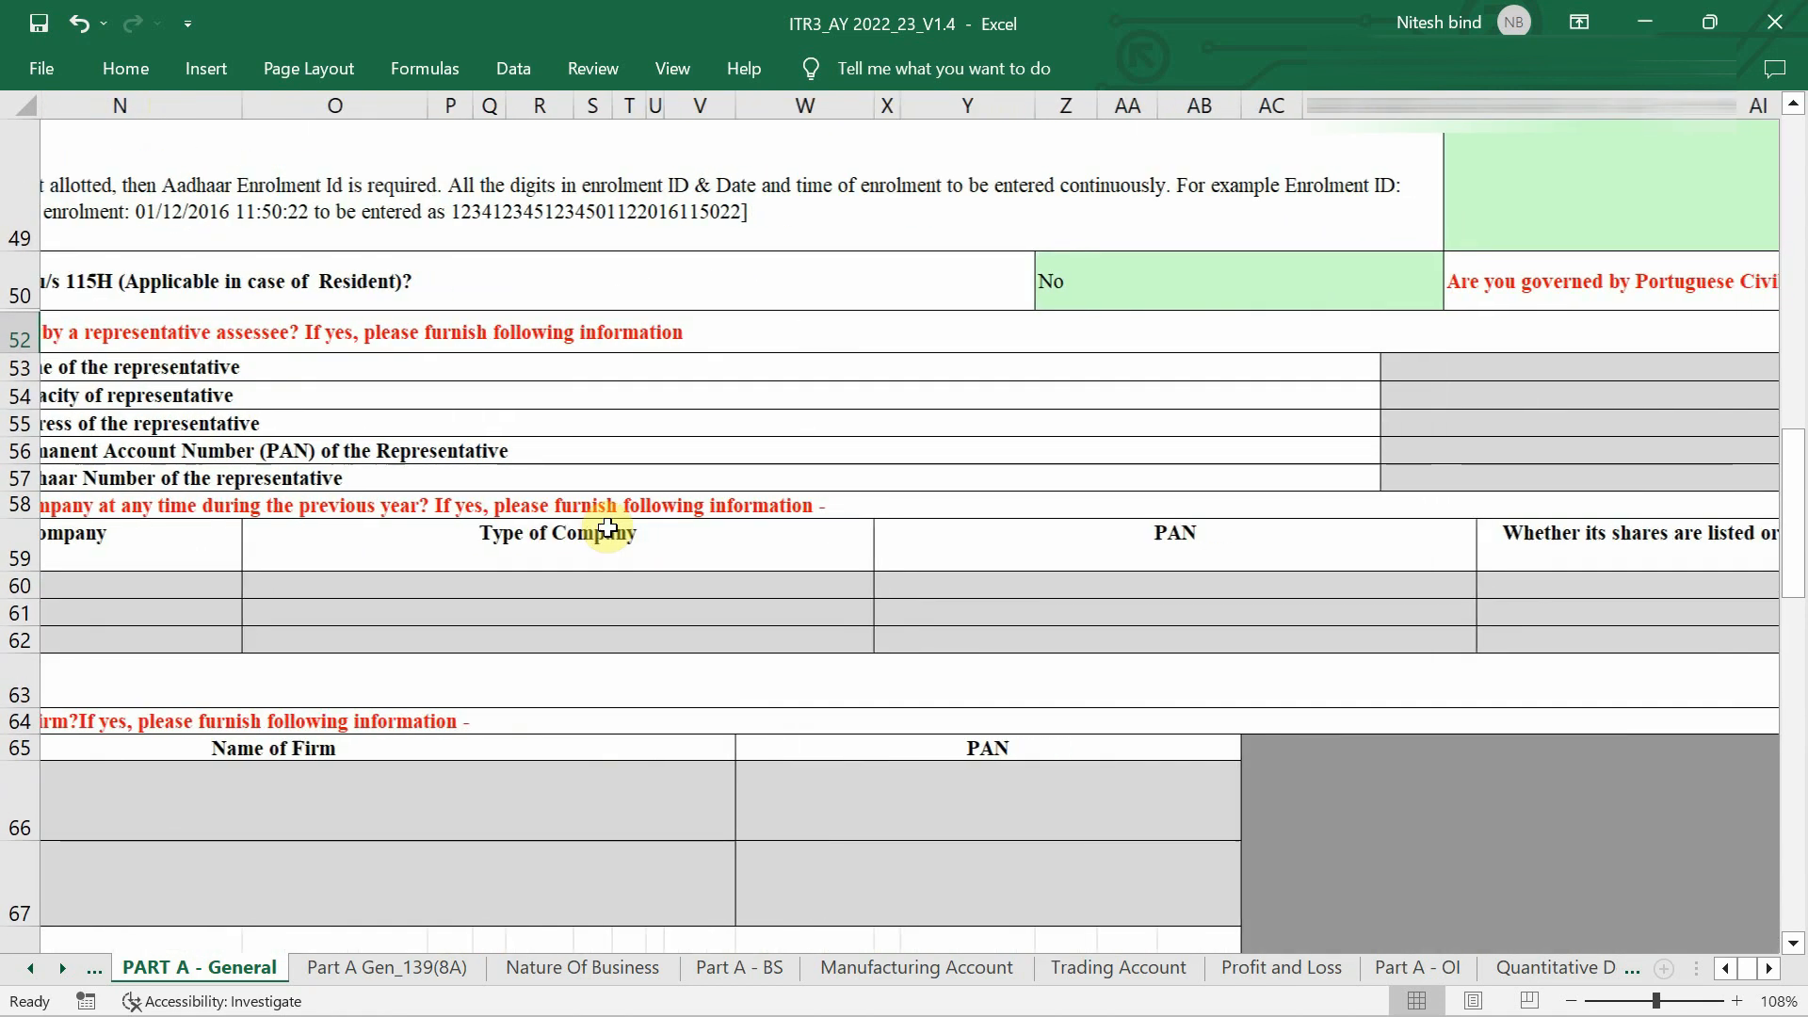
{"action": "scroll", "coordinate": [606, 530], "scroll_direction": "right", "scroll_amount": 5}
{"action": "left_click", "coordinate": [1265, 511]}
{"action": "key", "text": "alt+Down"}
{"action": "left_click", "coordinate": [1271, 571]}
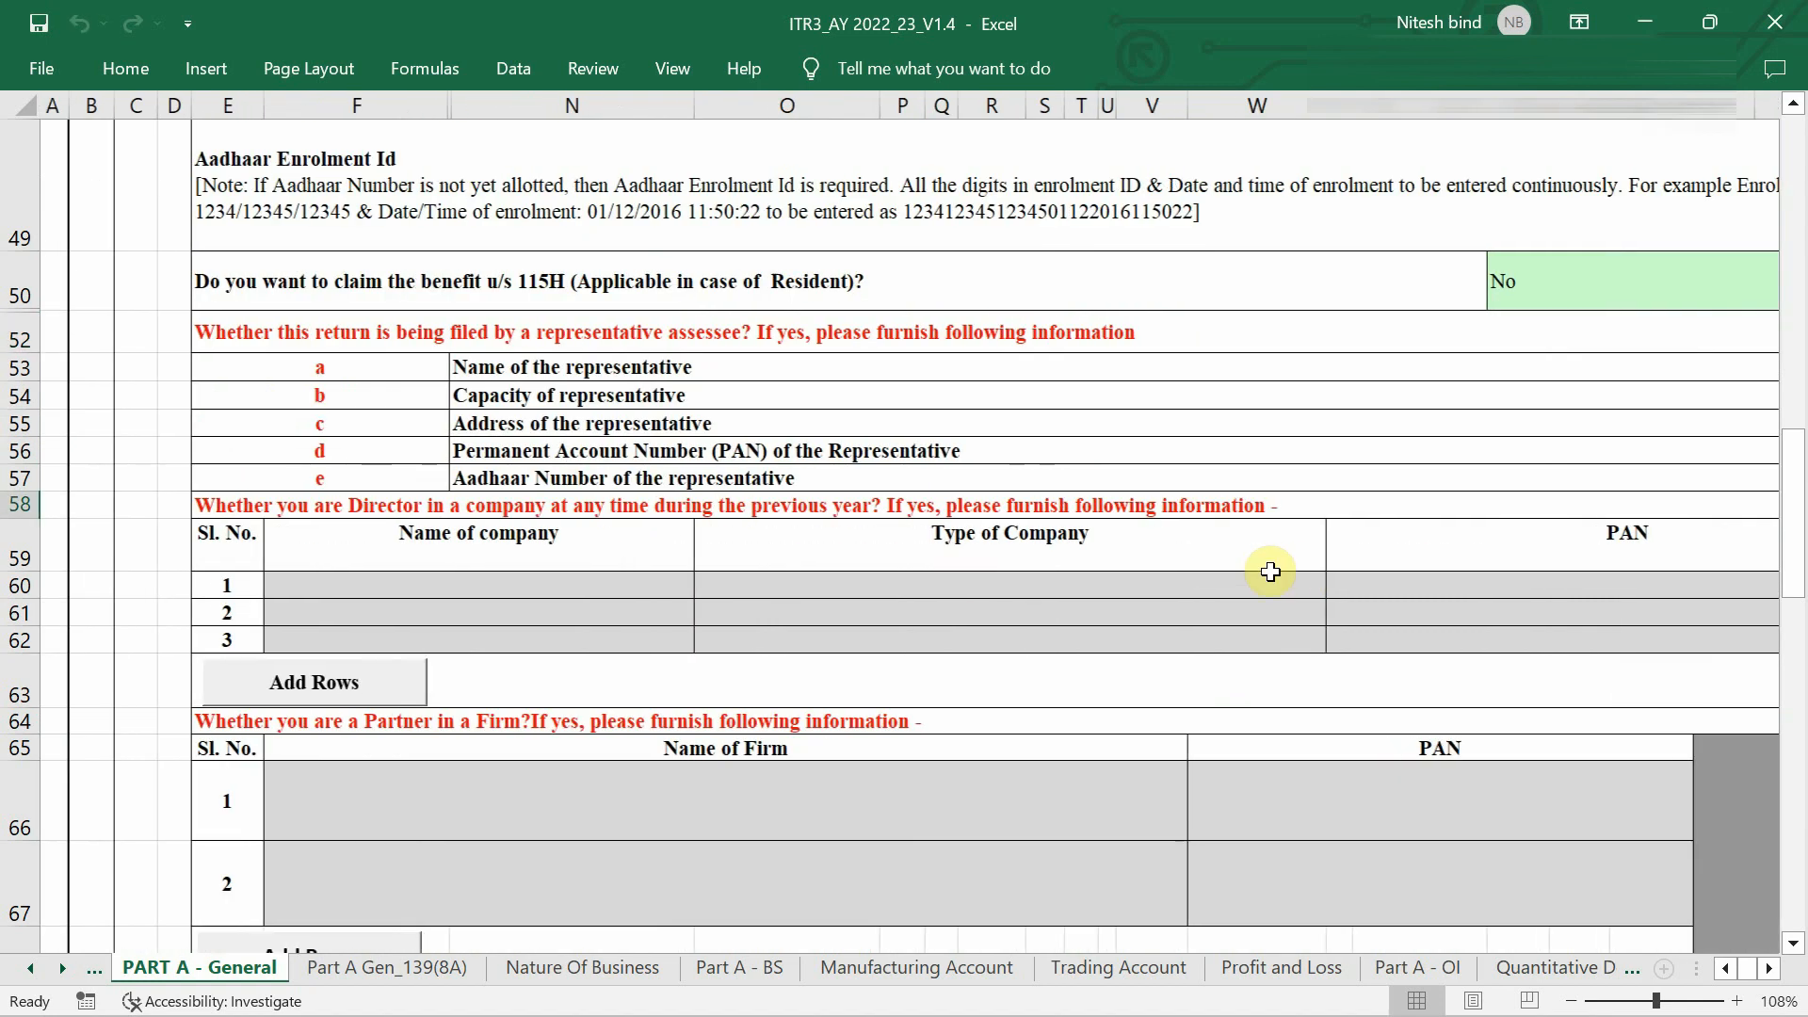
{"action": "scroll", "coordinate": [1270, 571], "scroll_direction": "down", "scroll_amount": 3}
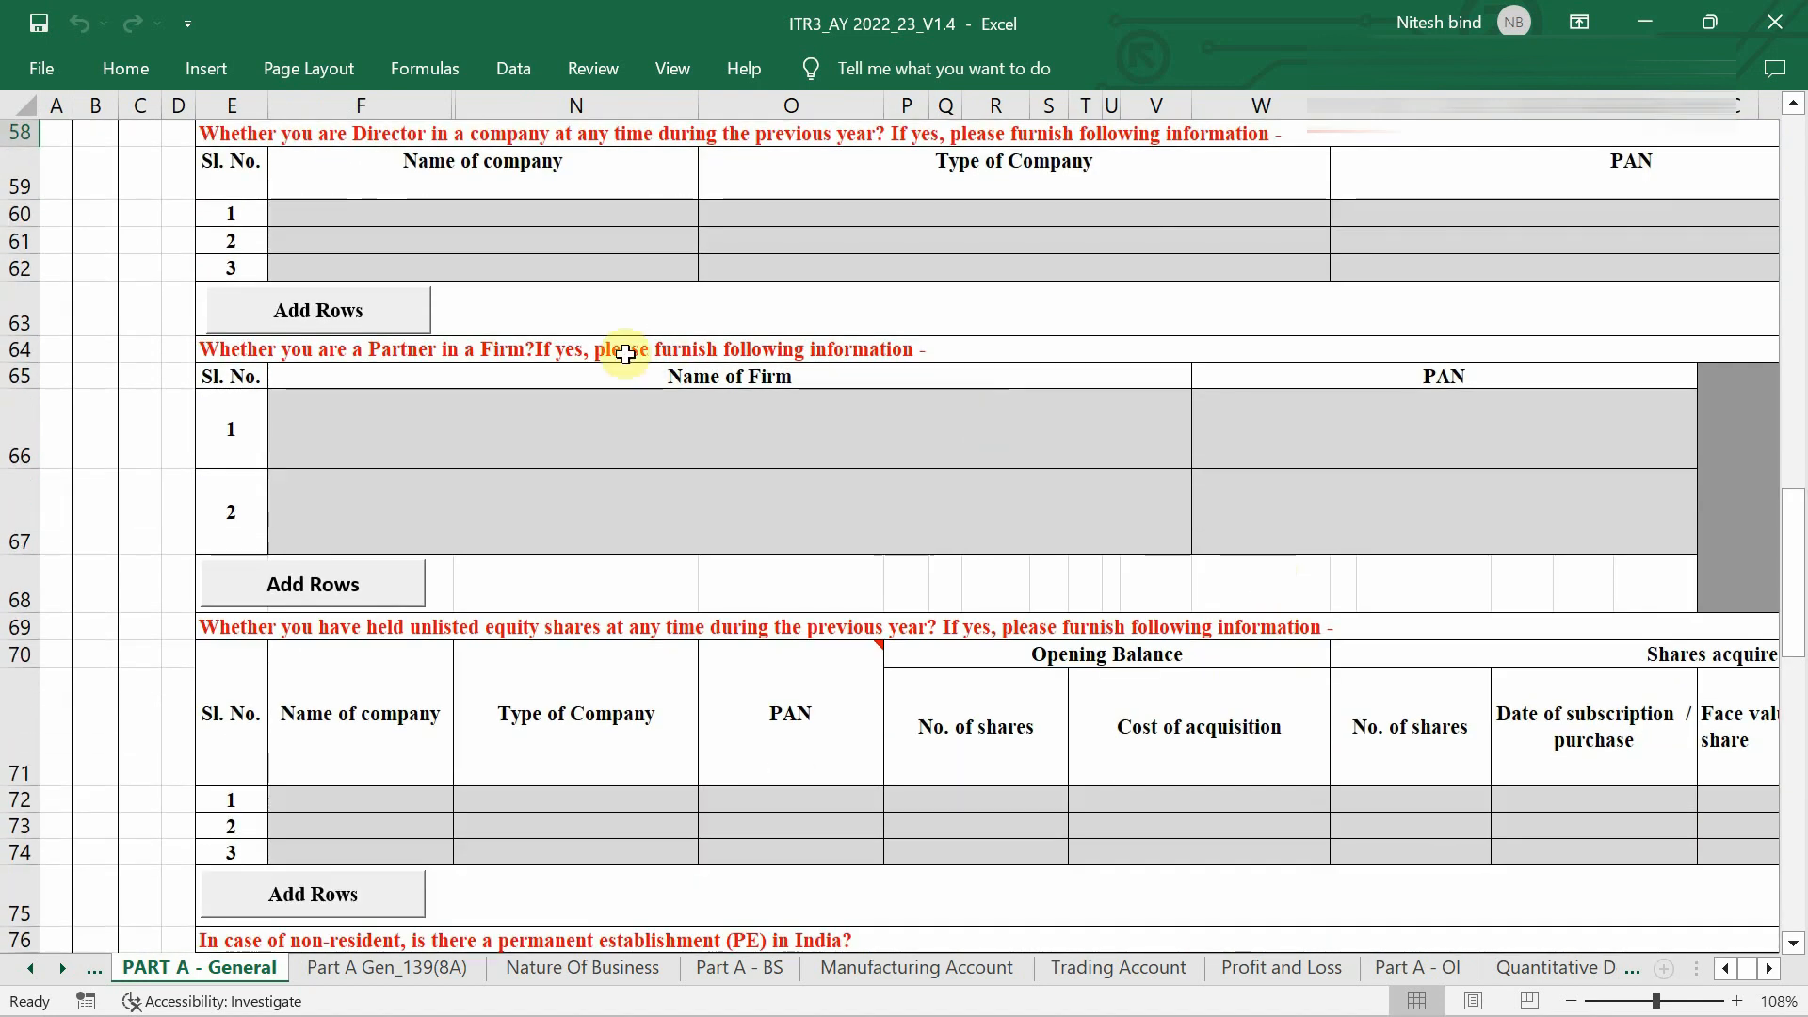
{"action": "scroll", "coordinate": [625, 355], "scroll_direction": "right", "scroll_amount": 6}
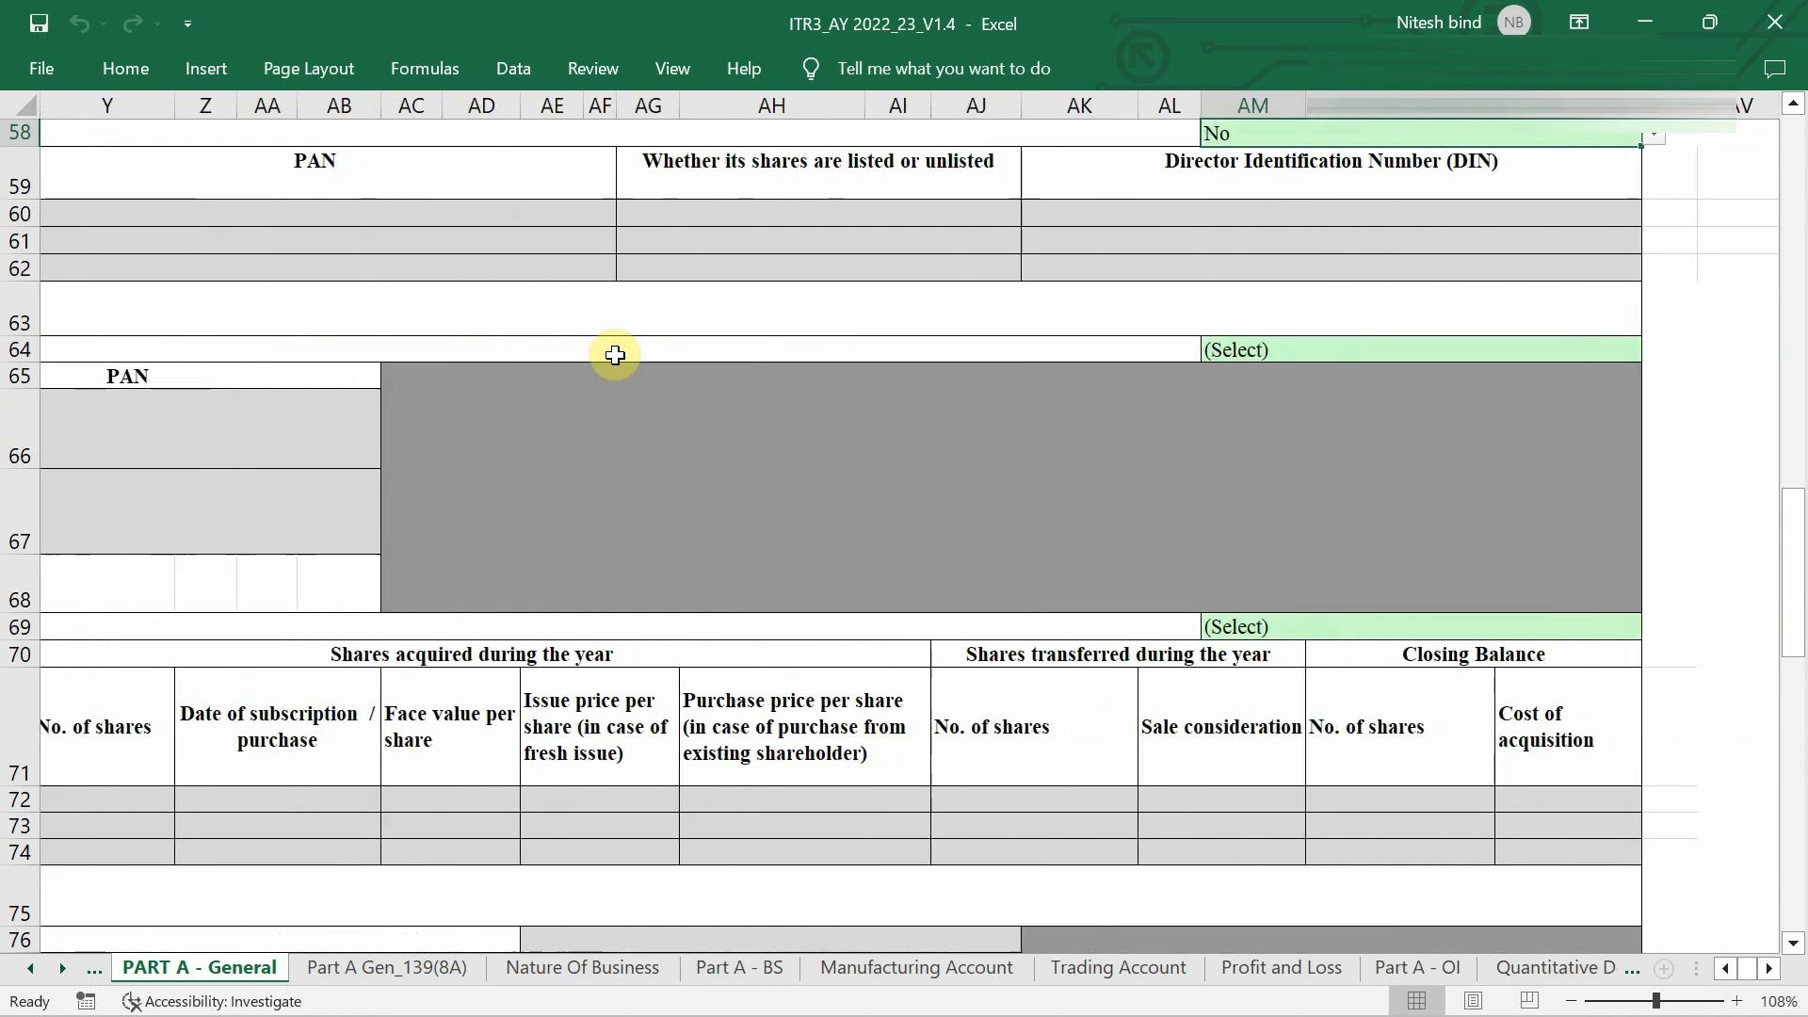
{"action": "left_click", "coordinate": [1334, 348]}
{"action": "key", "text": "alt+Down"}
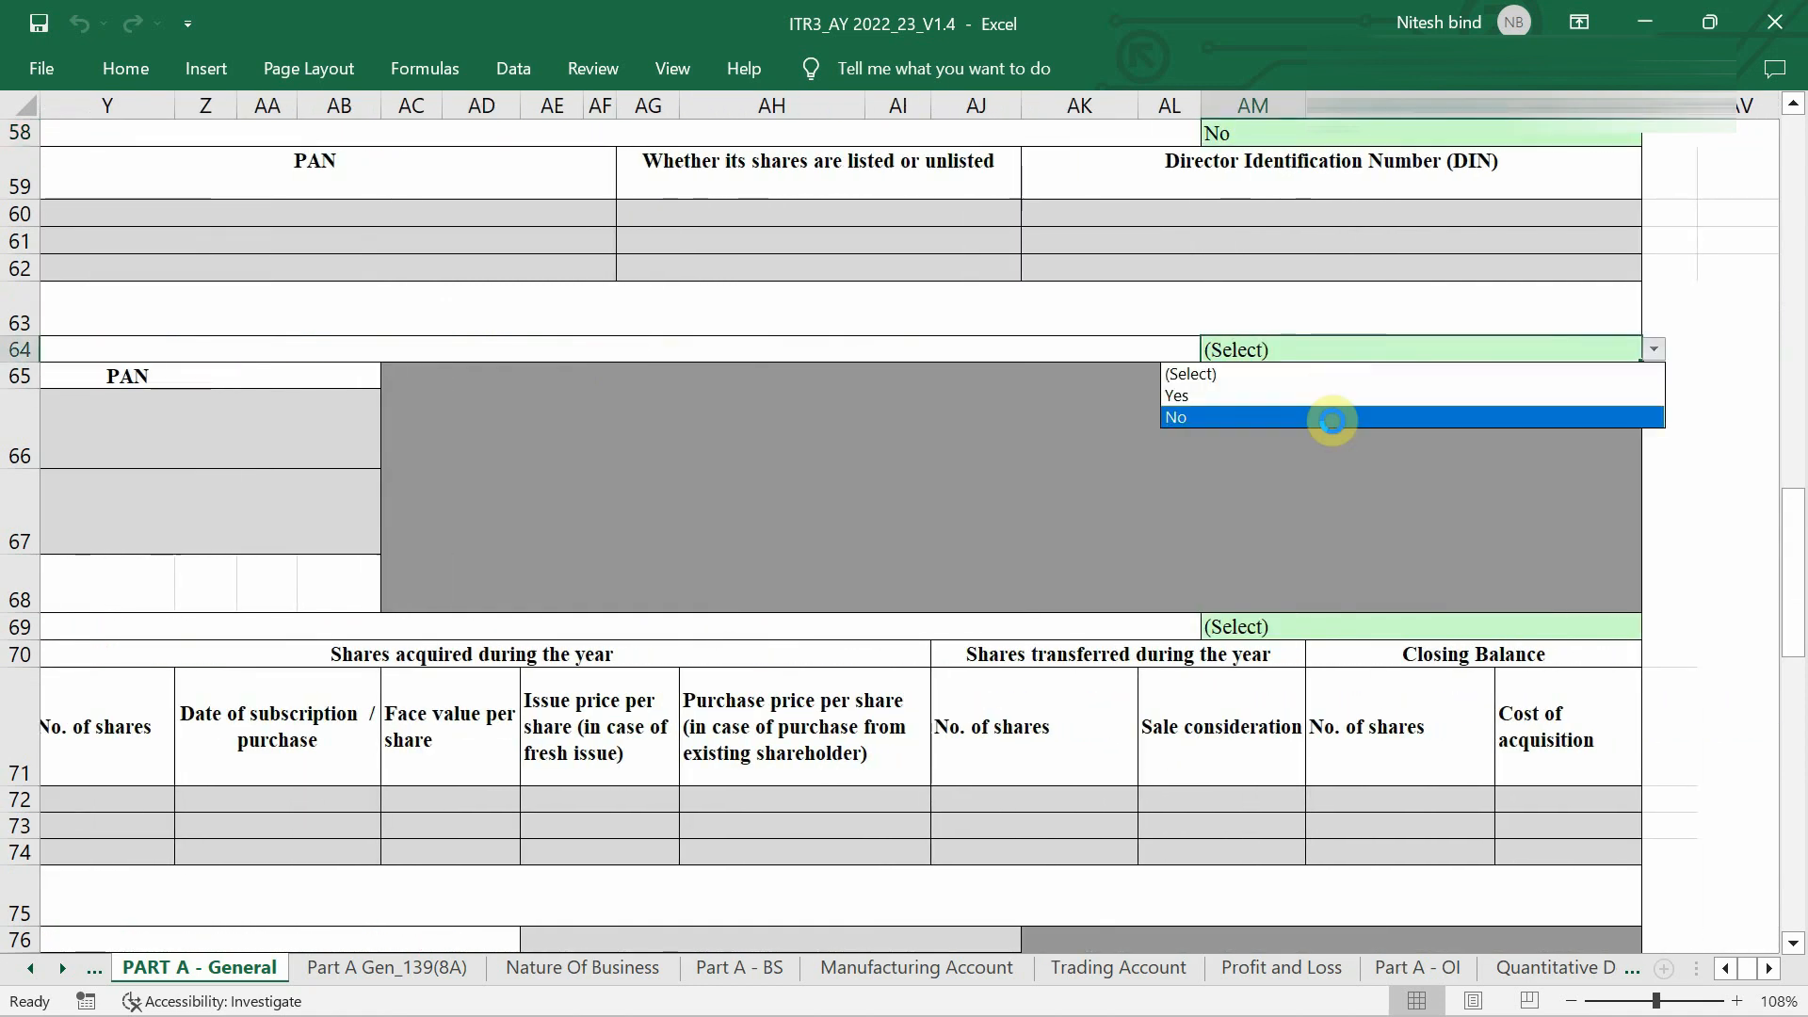
{"action": "left_click", "coordinate": [1332, 420]}
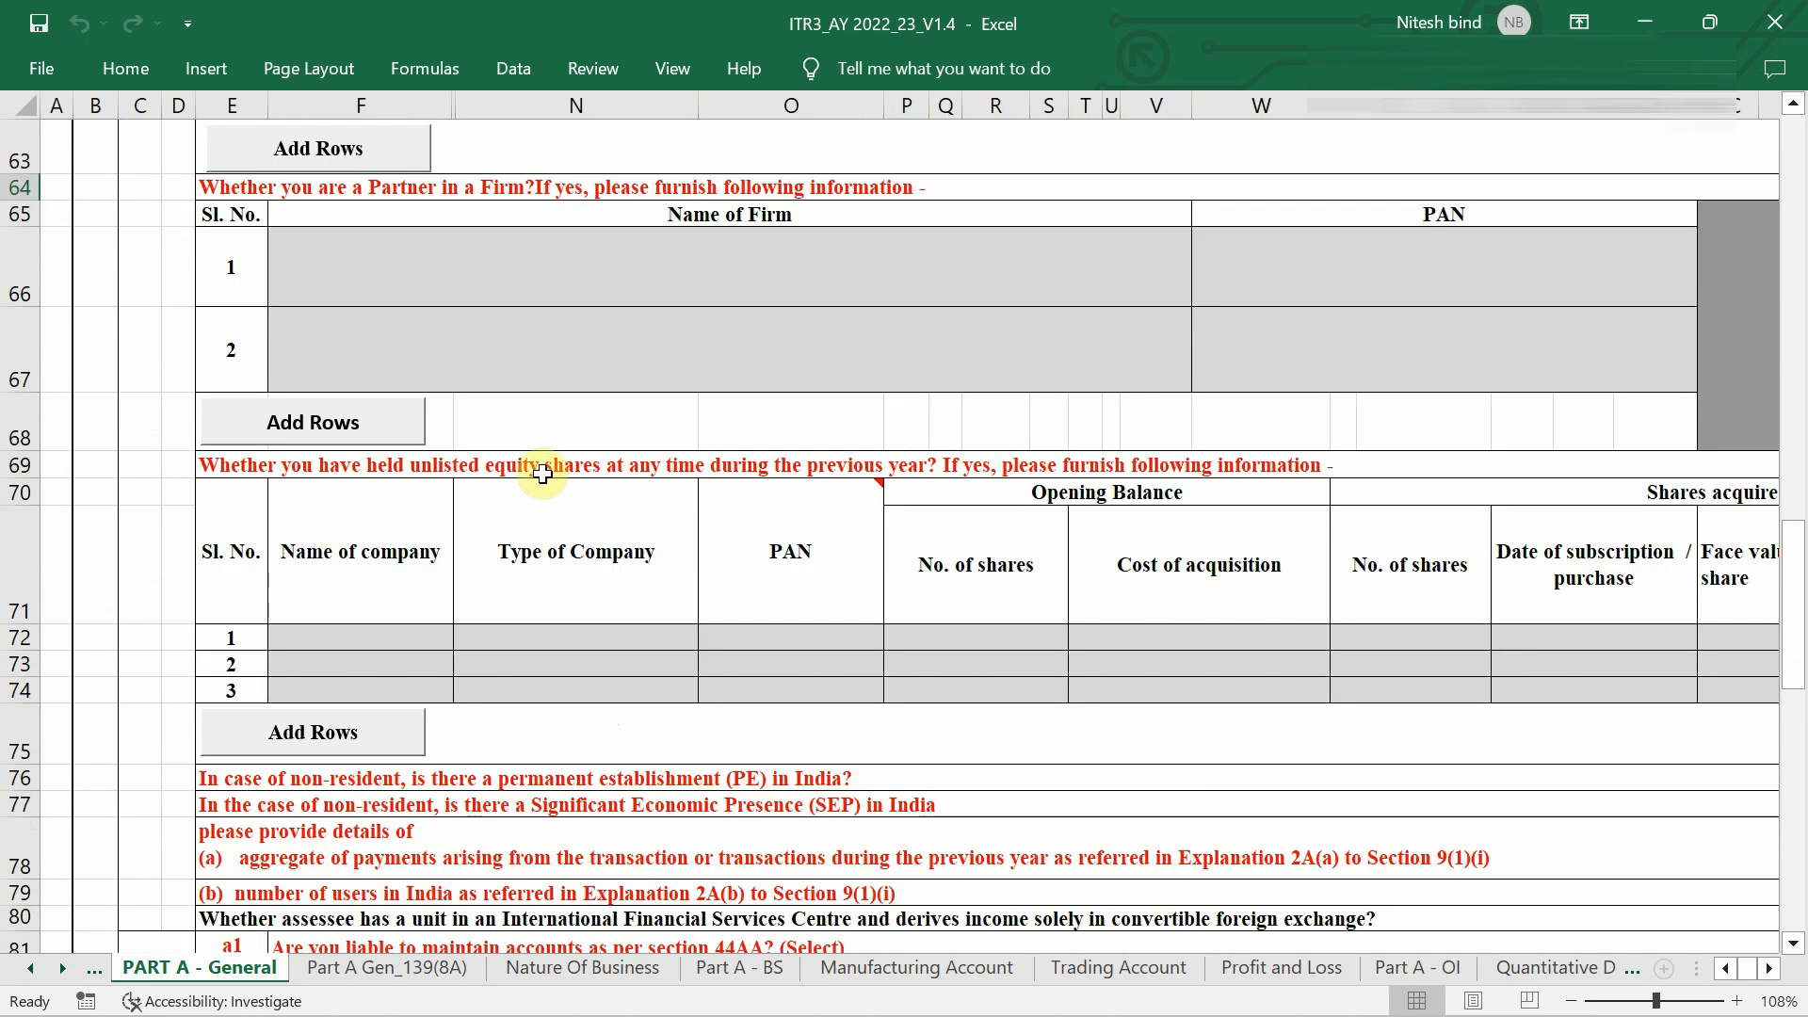
Answer No to the row 69 unlisted equity shares question.
{"action": "scroll", "coordinate": [542, 474], "scroll_direction": "right", "scroll_amount": 6}
{"action": "left_click", "coordinate": [1618, 466]}
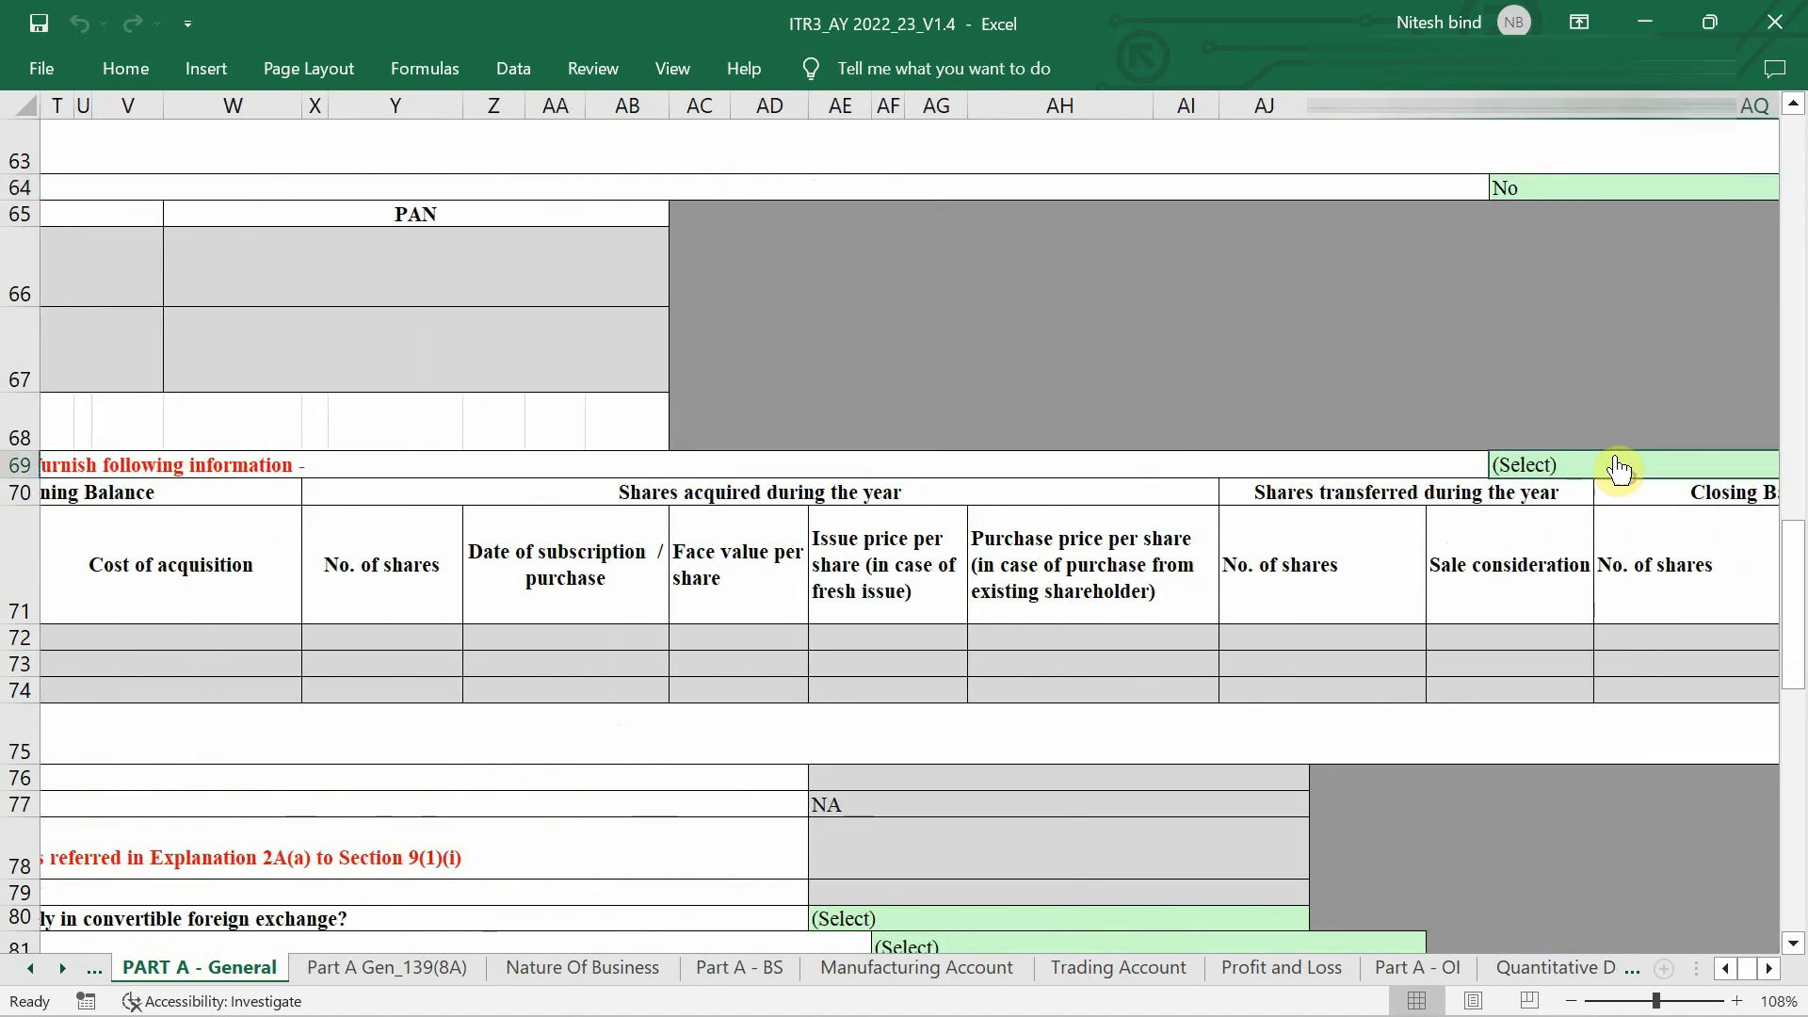
{"action": "left_click", "coordinate": [1536, 552]}
{"action": "left_click", "coordinate": [1606, 463]}
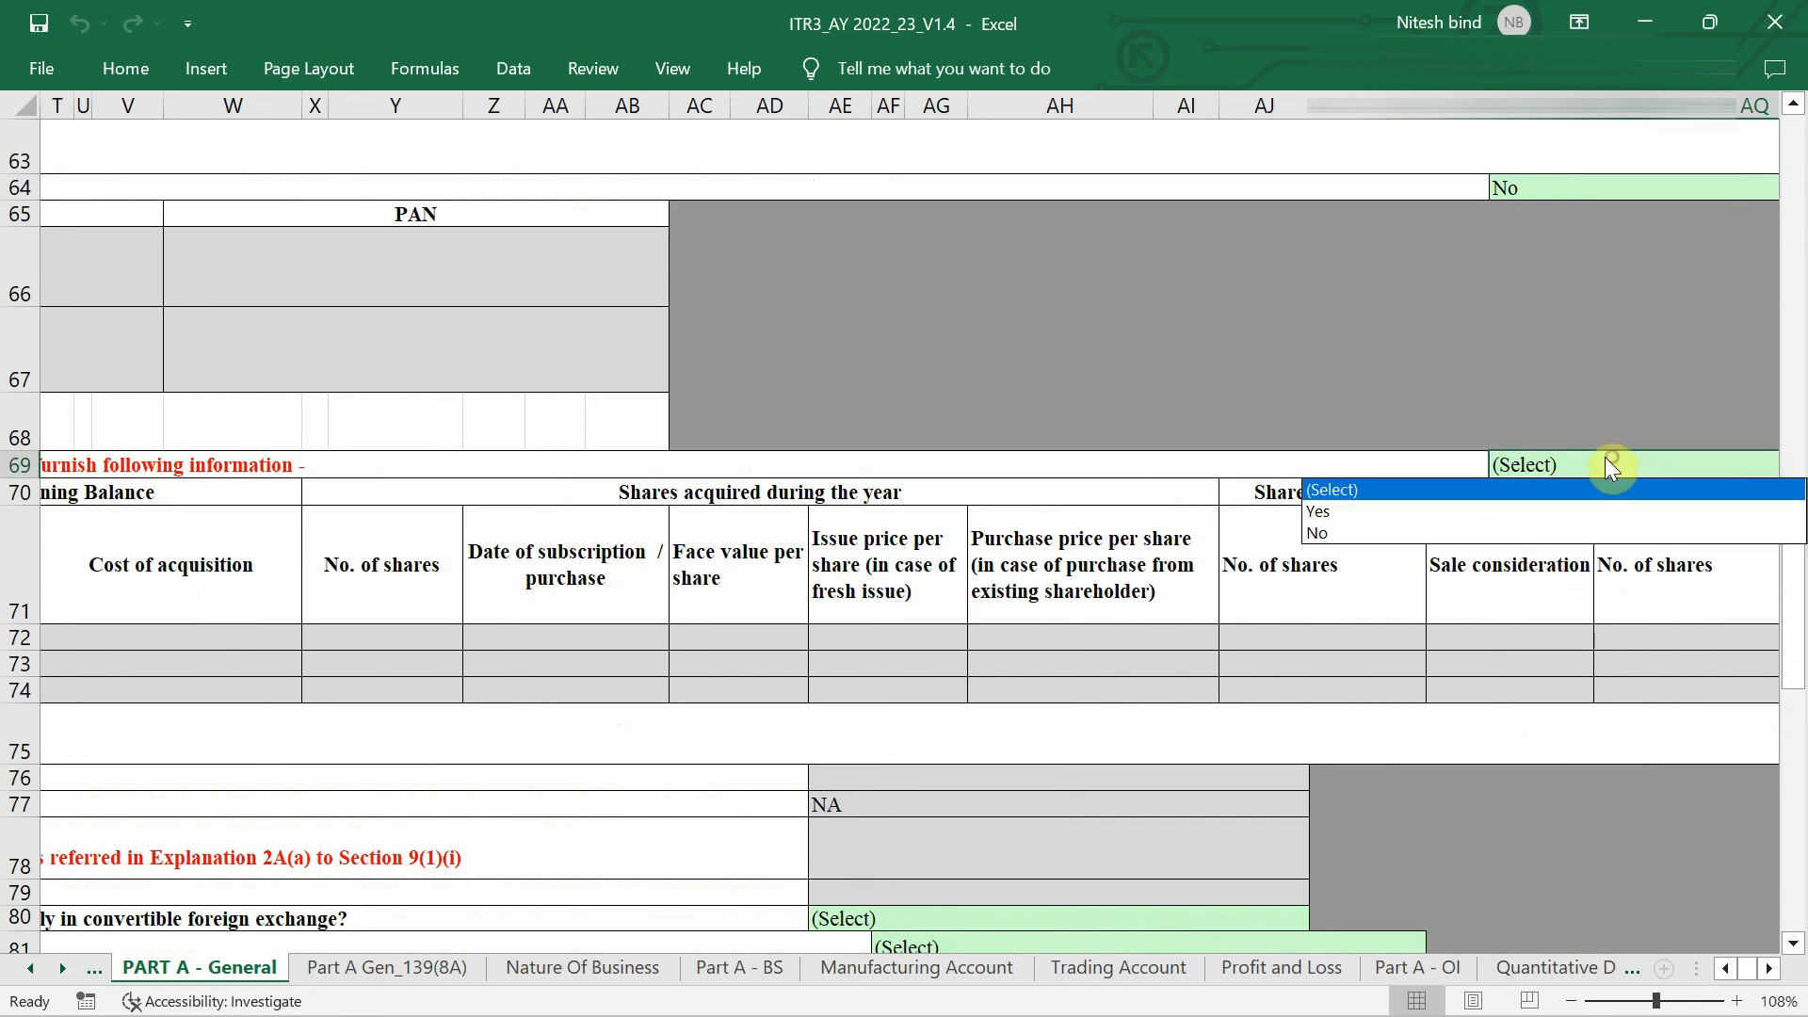
{"action": "left_click", "coordinate": [1523, 533]}
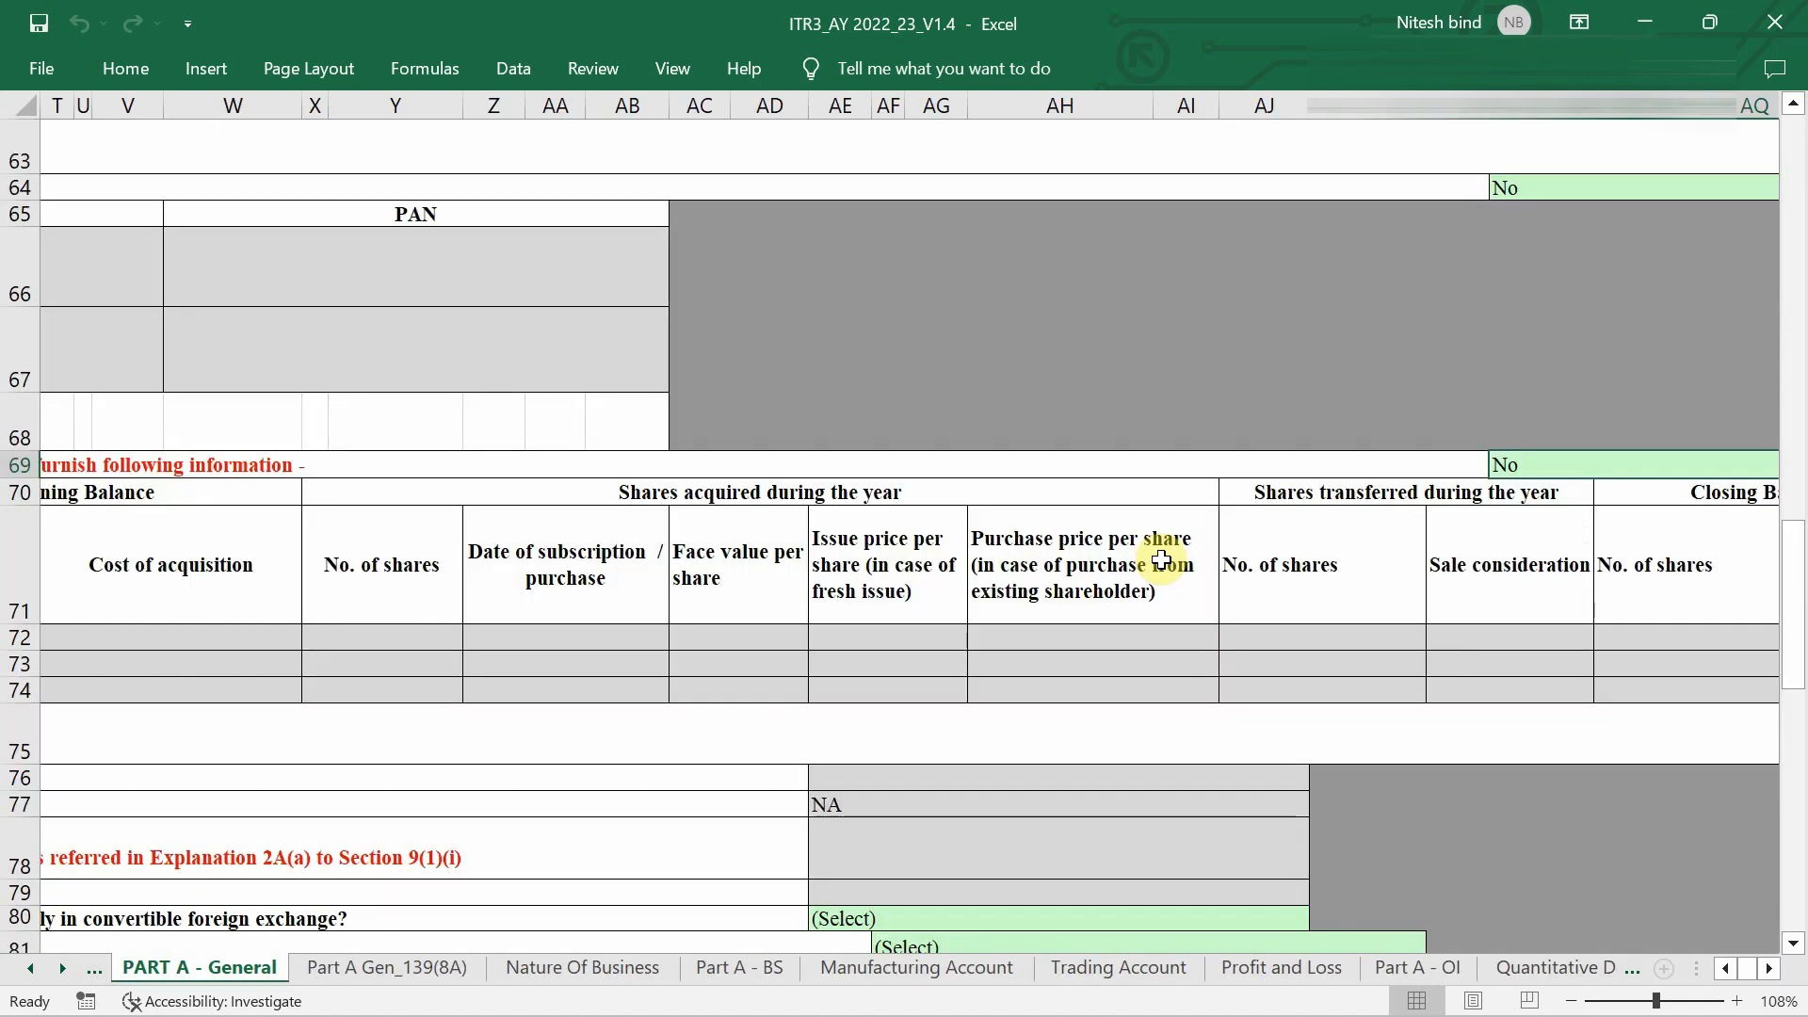
{"action": "scroll", "coordinate": [1161, 565], "scroll_direction": "left", "scroll_amount": 6}
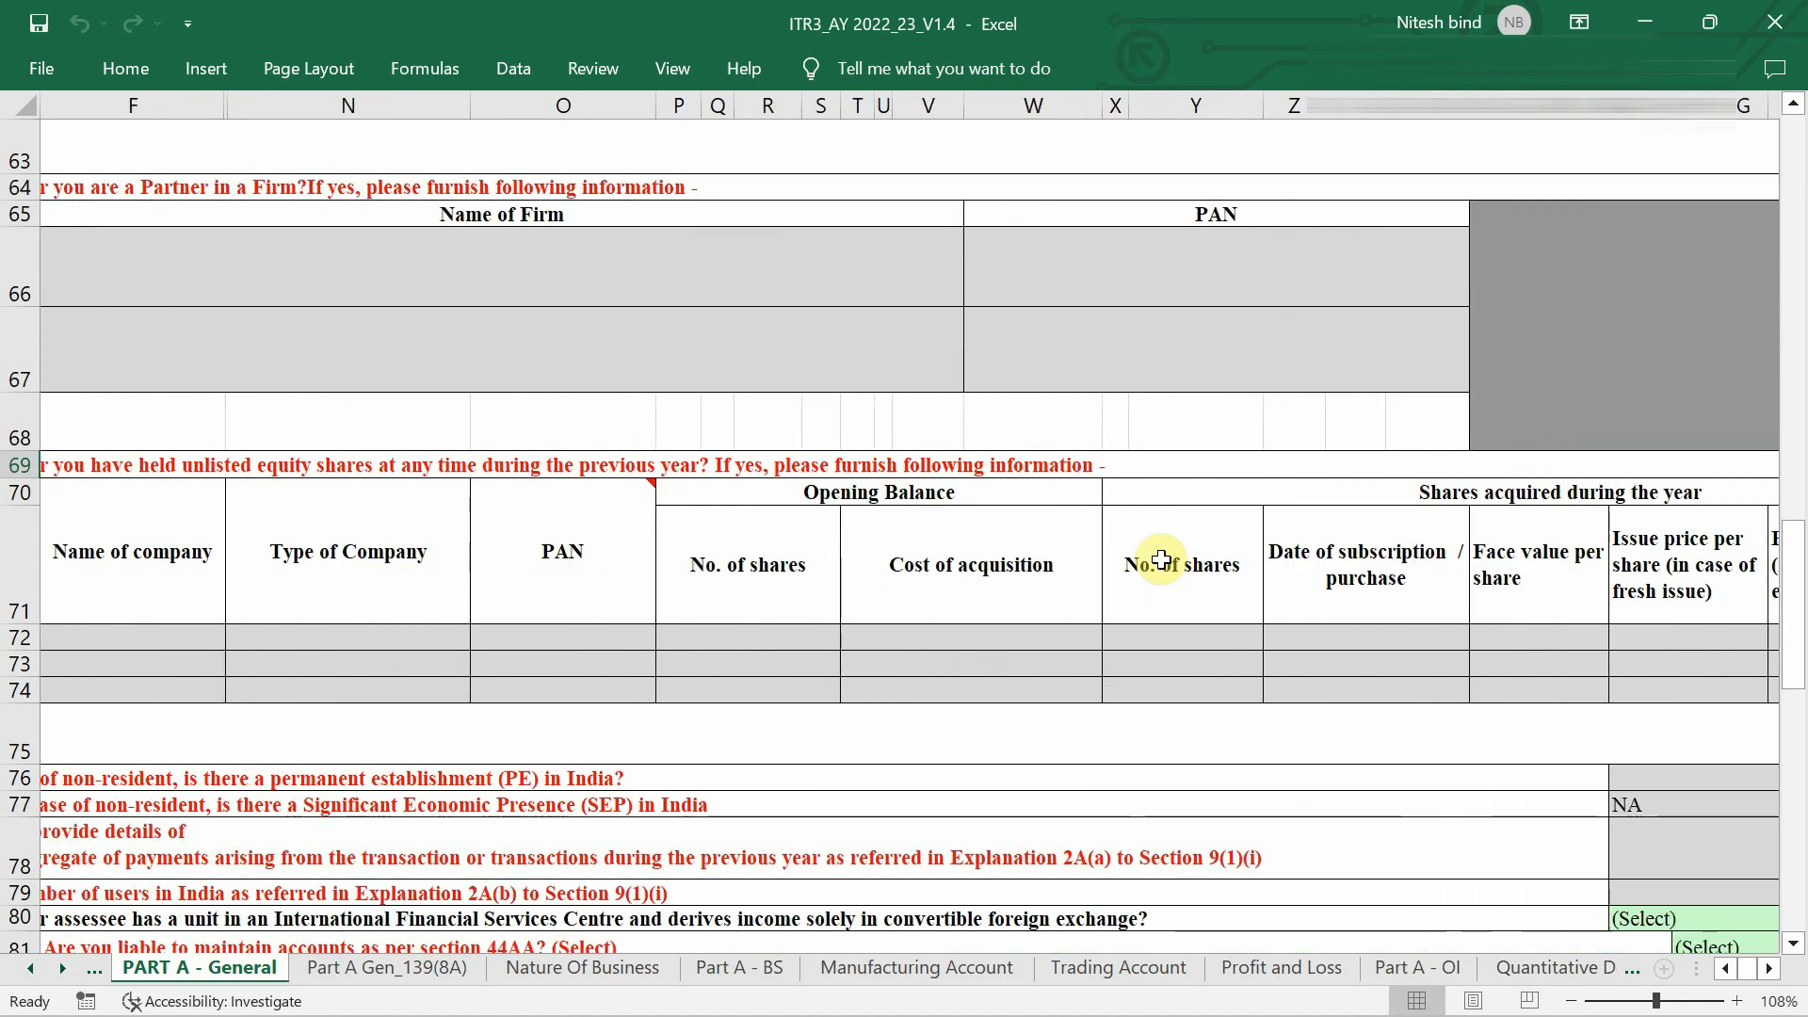
{"action": "scroll", "coordinate": [847, 603], "scroll_direction": "right", "scroll_amount": 2}
{"action": "scroll", "coordinate": [504, 634], "scroll_direction": "left", "scroll_amount": 4}
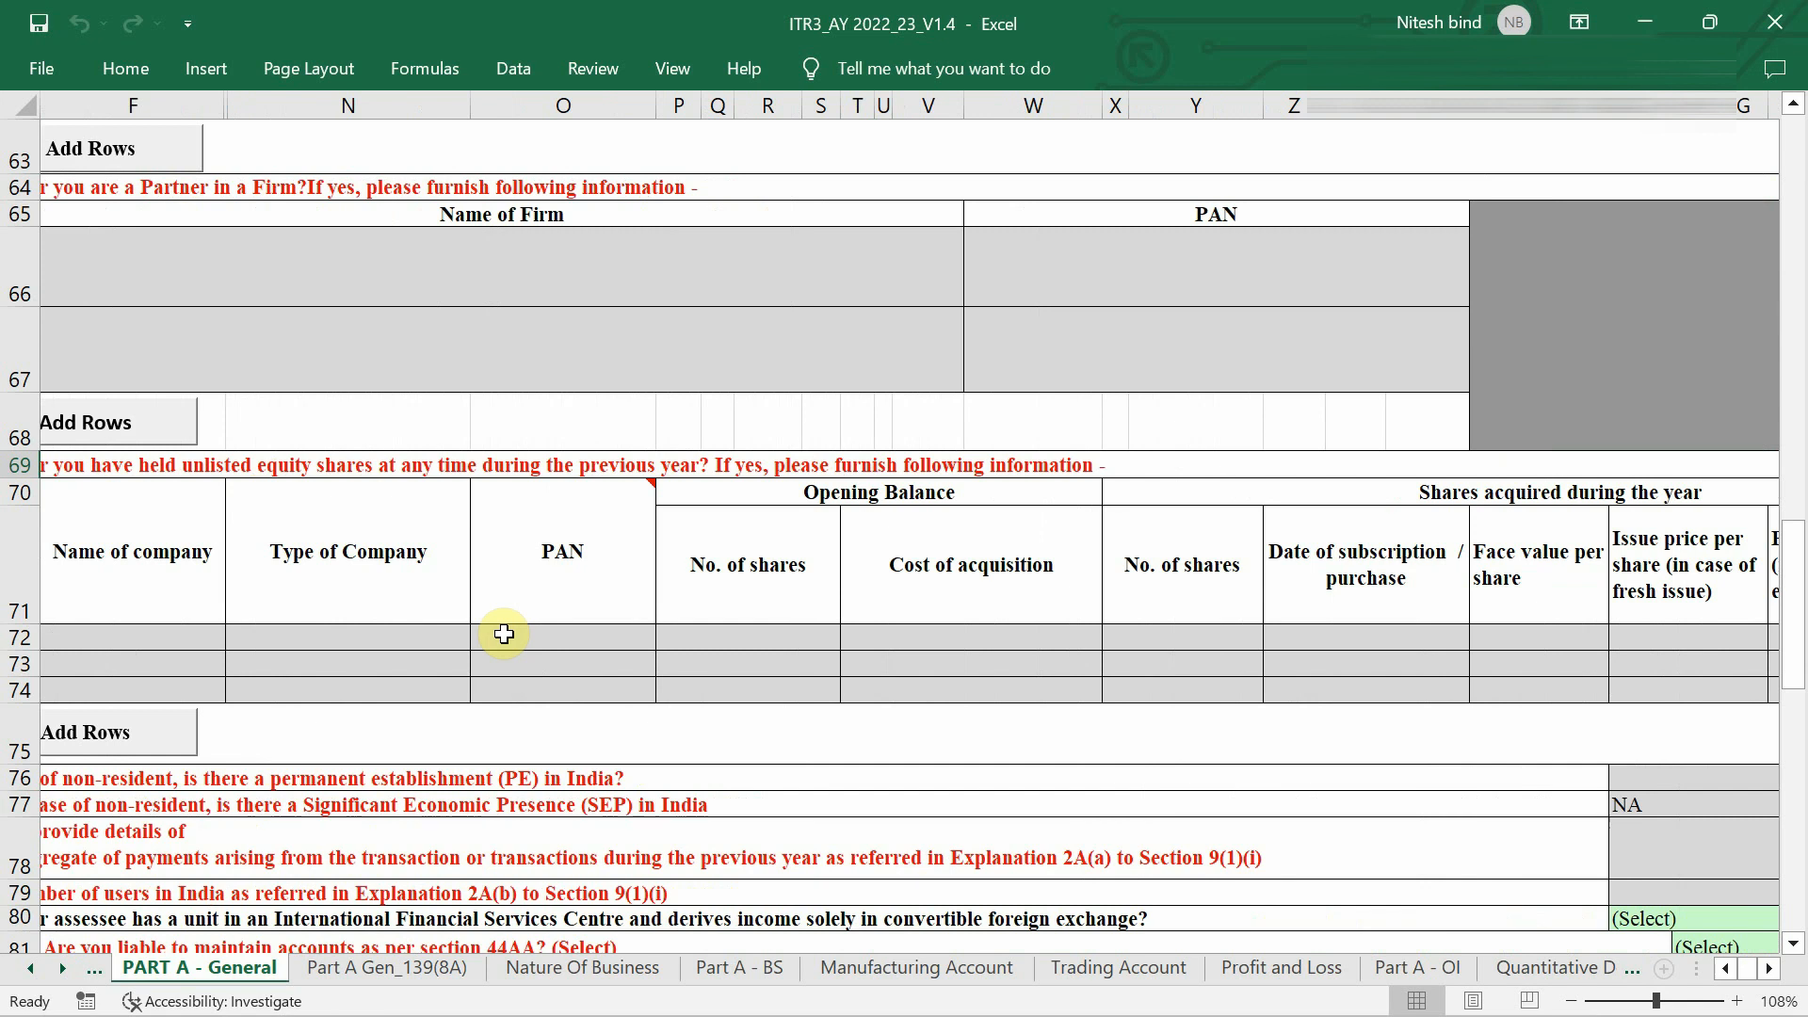
{"action": "scroll", "coordinate": [504, 634], "scroll_direction": "left", "scroll_amount": 2}
{"action": "scroll", "coordinate": [468, 532], "scroll_direction": "down", "scroll_amount": 3}
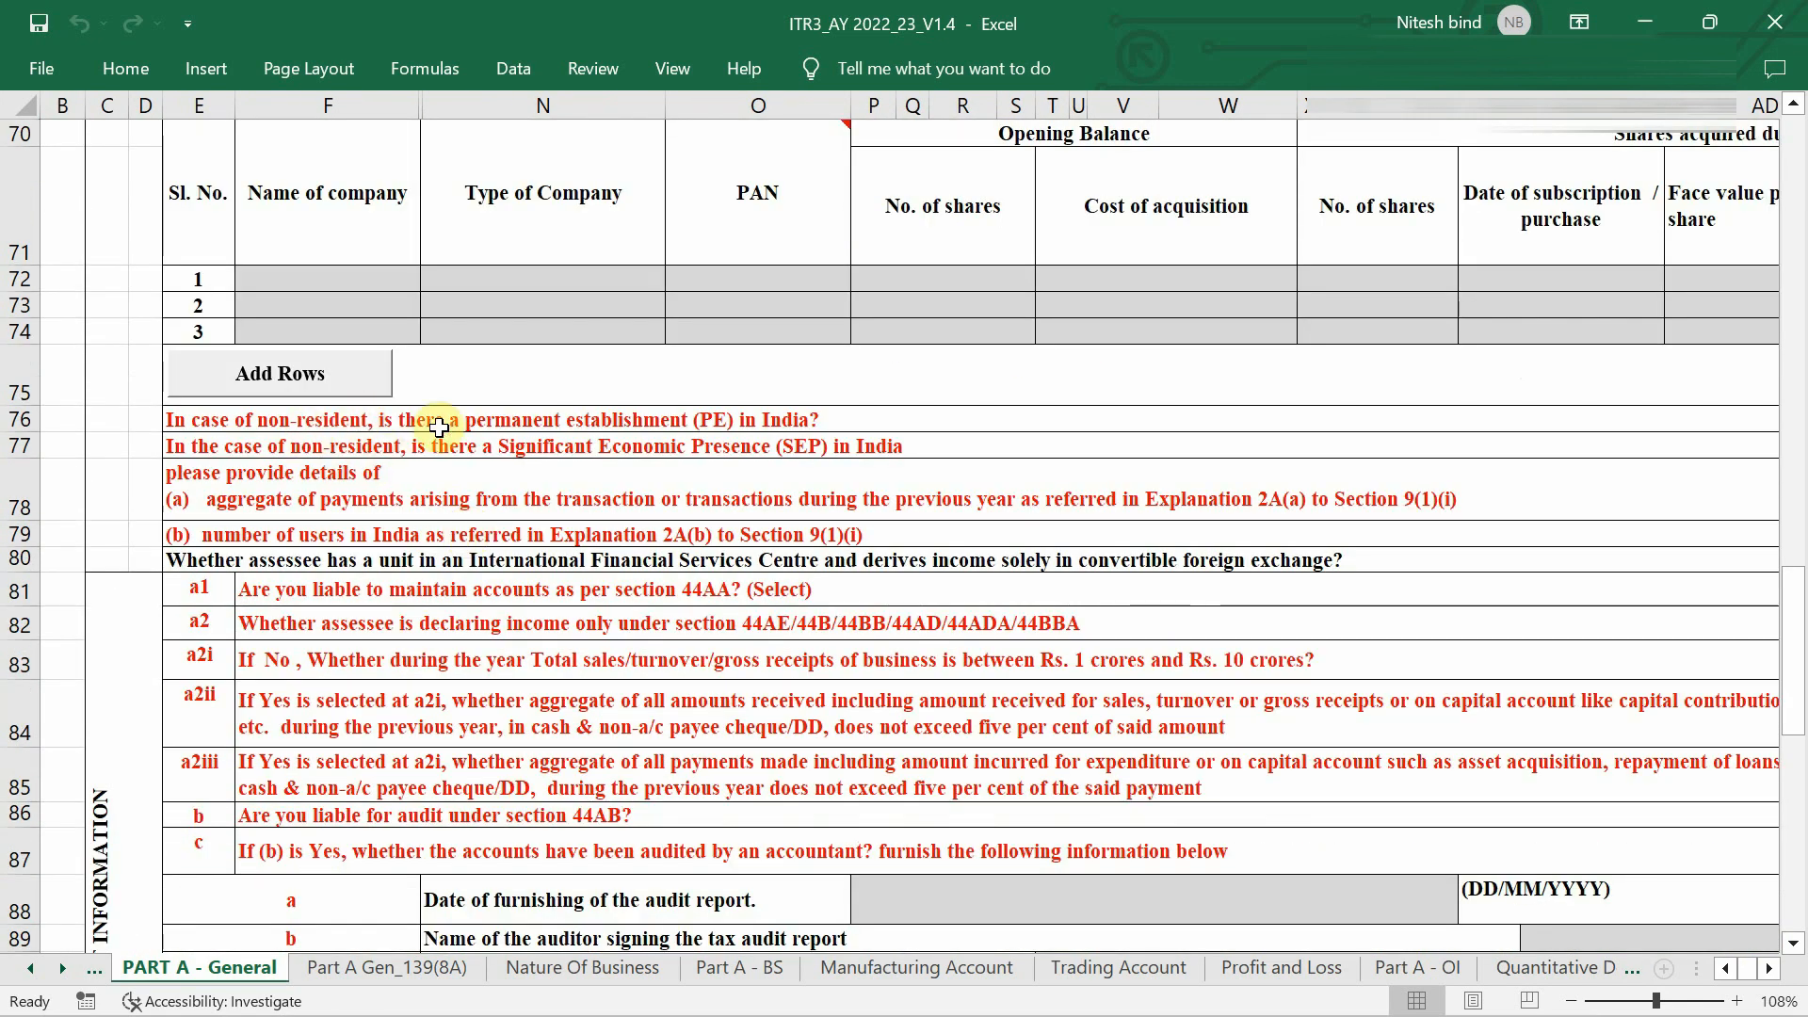
Set the row 80 IFSC unit question's answer to No.
{"action": "scroll", "coordinate": [659, 416], "scroll_direction": "right", "scroll_amount": 2}
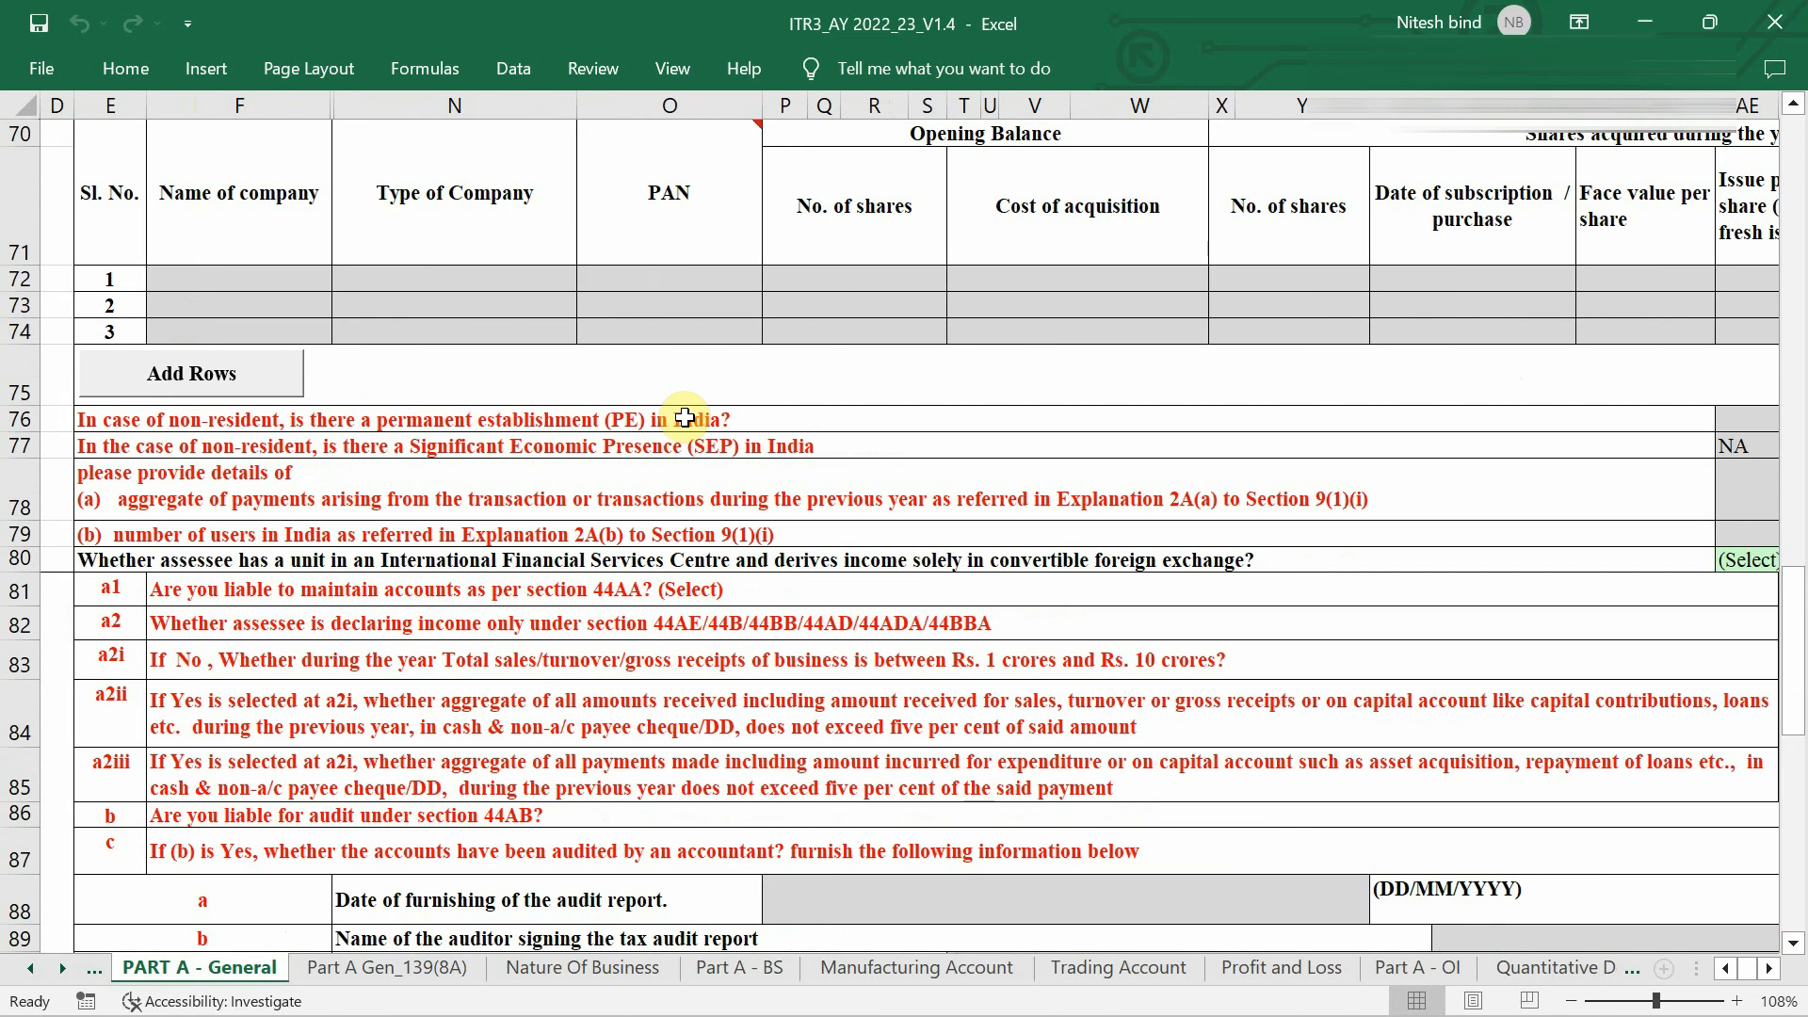
{"action": "scroll", "coordinate": [685, 417], "scroll_direction": "right", "scroll_amount": 3}
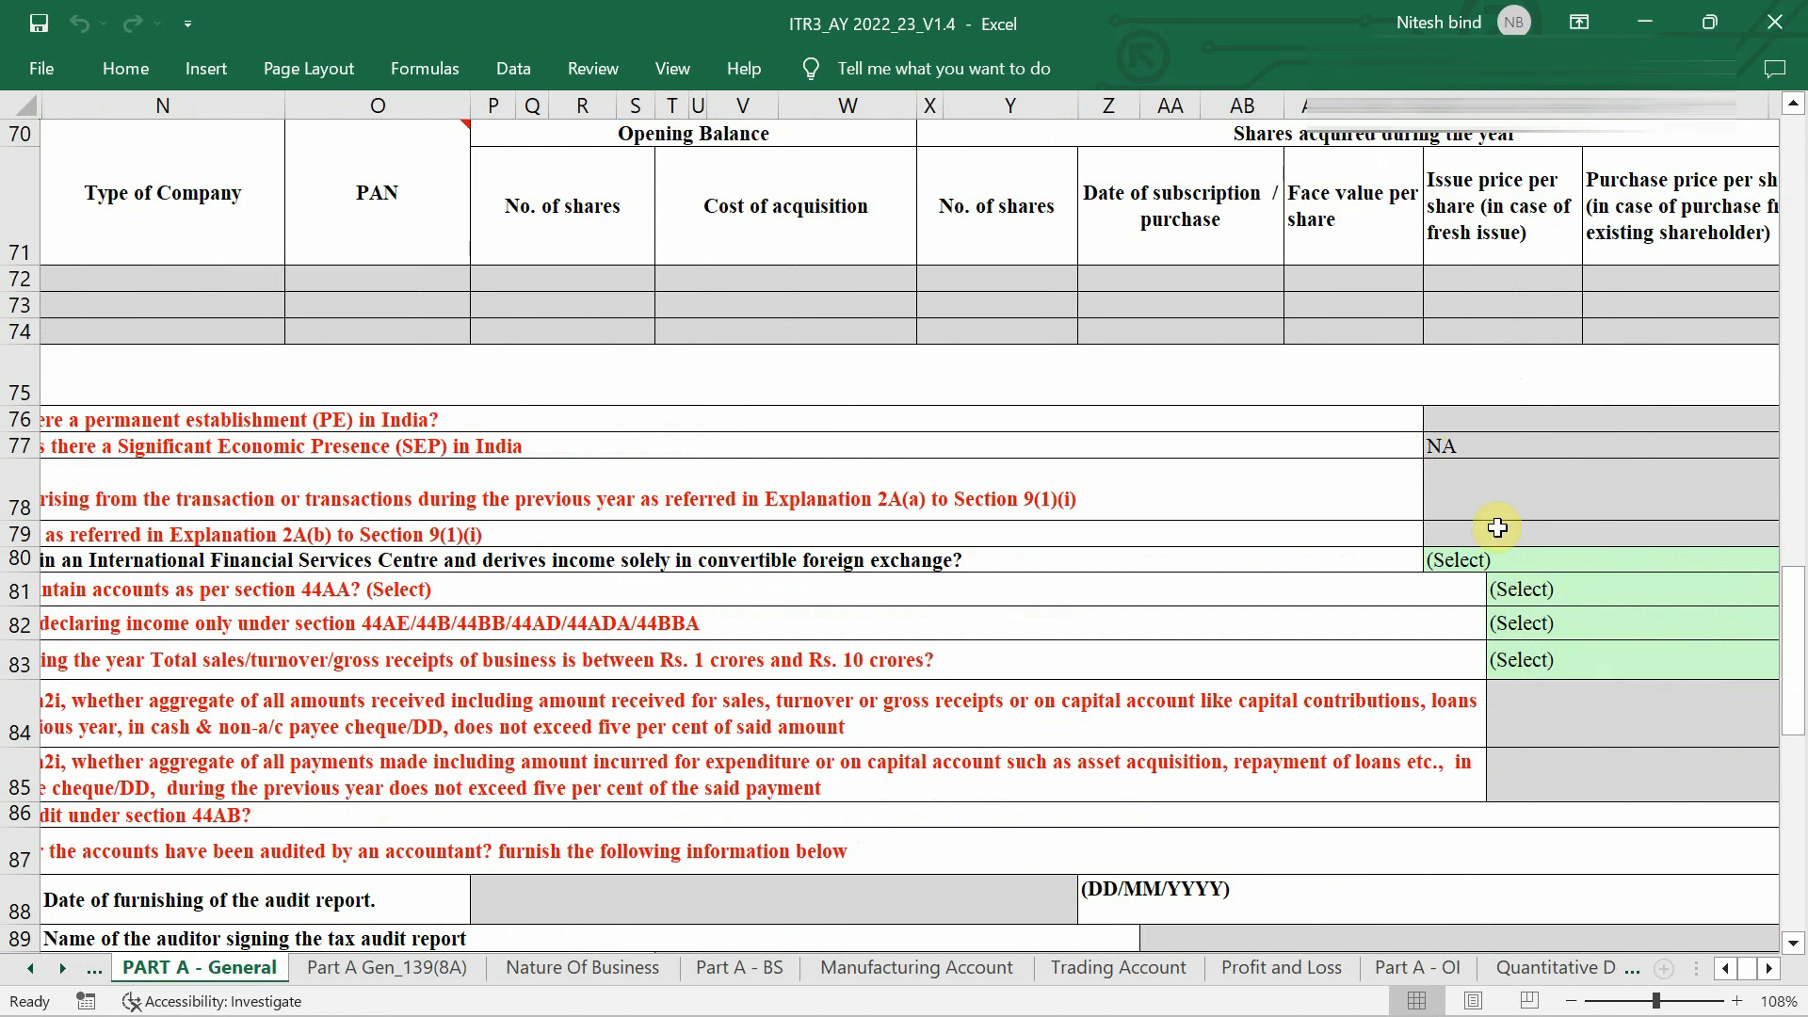
{"action": "scroll", "coordinate": [1497, 528], "scroll_direction": "down", "scroll_amount": 2}
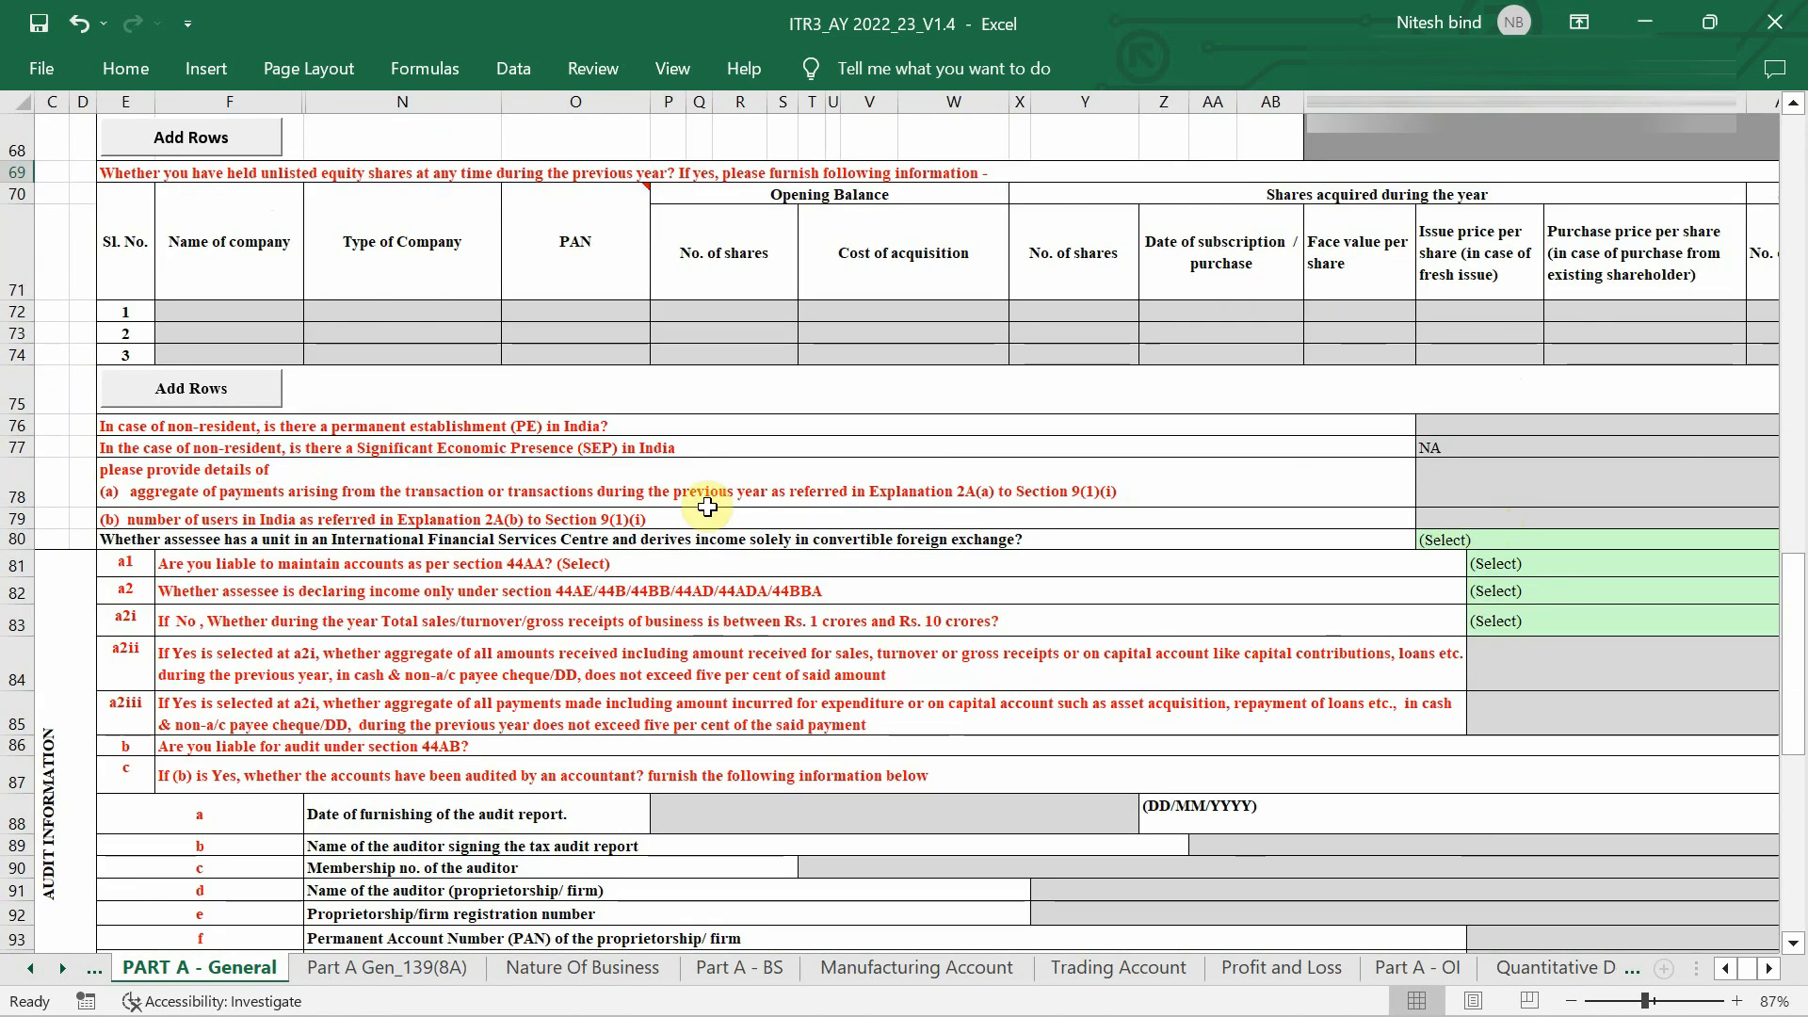
{"action": "scroll", "coordinate": [476, 506], "scroll_direction": "down", "scroll_amount": 1}
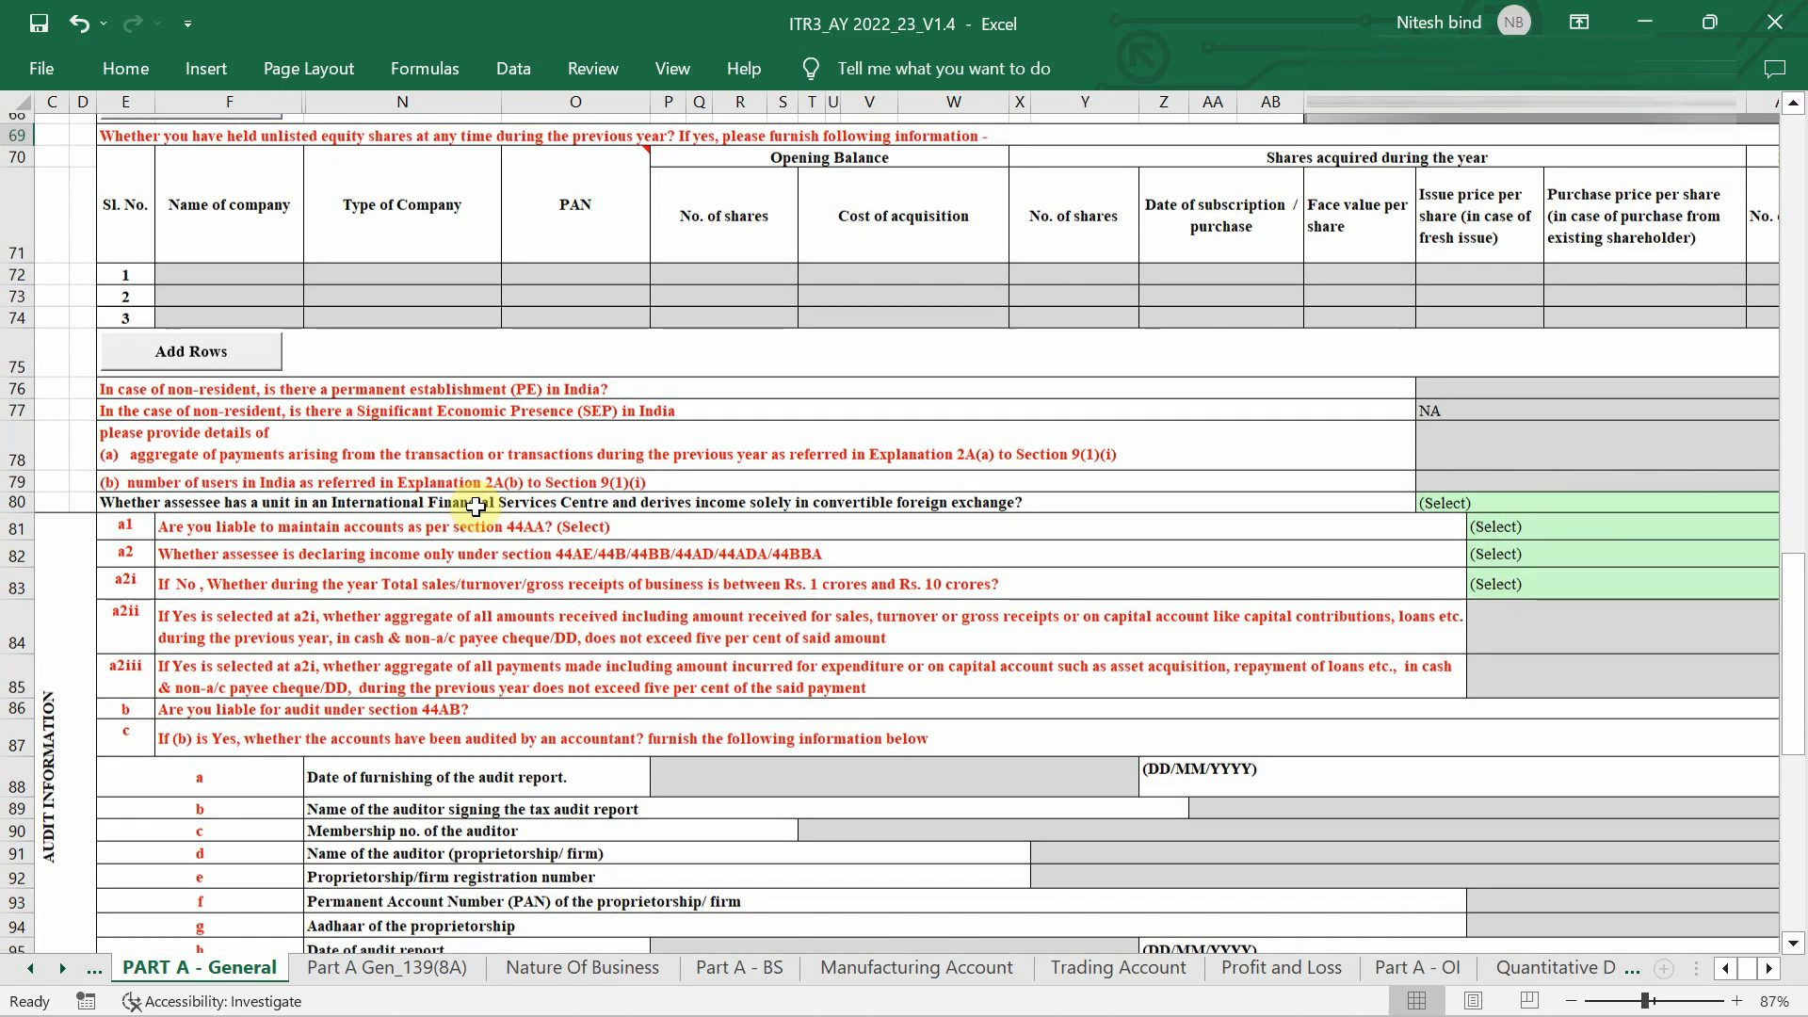
{"action": "scroll", "coordinate": [476, 506], "scroll_direction": "down", "scroll_amount": 1}
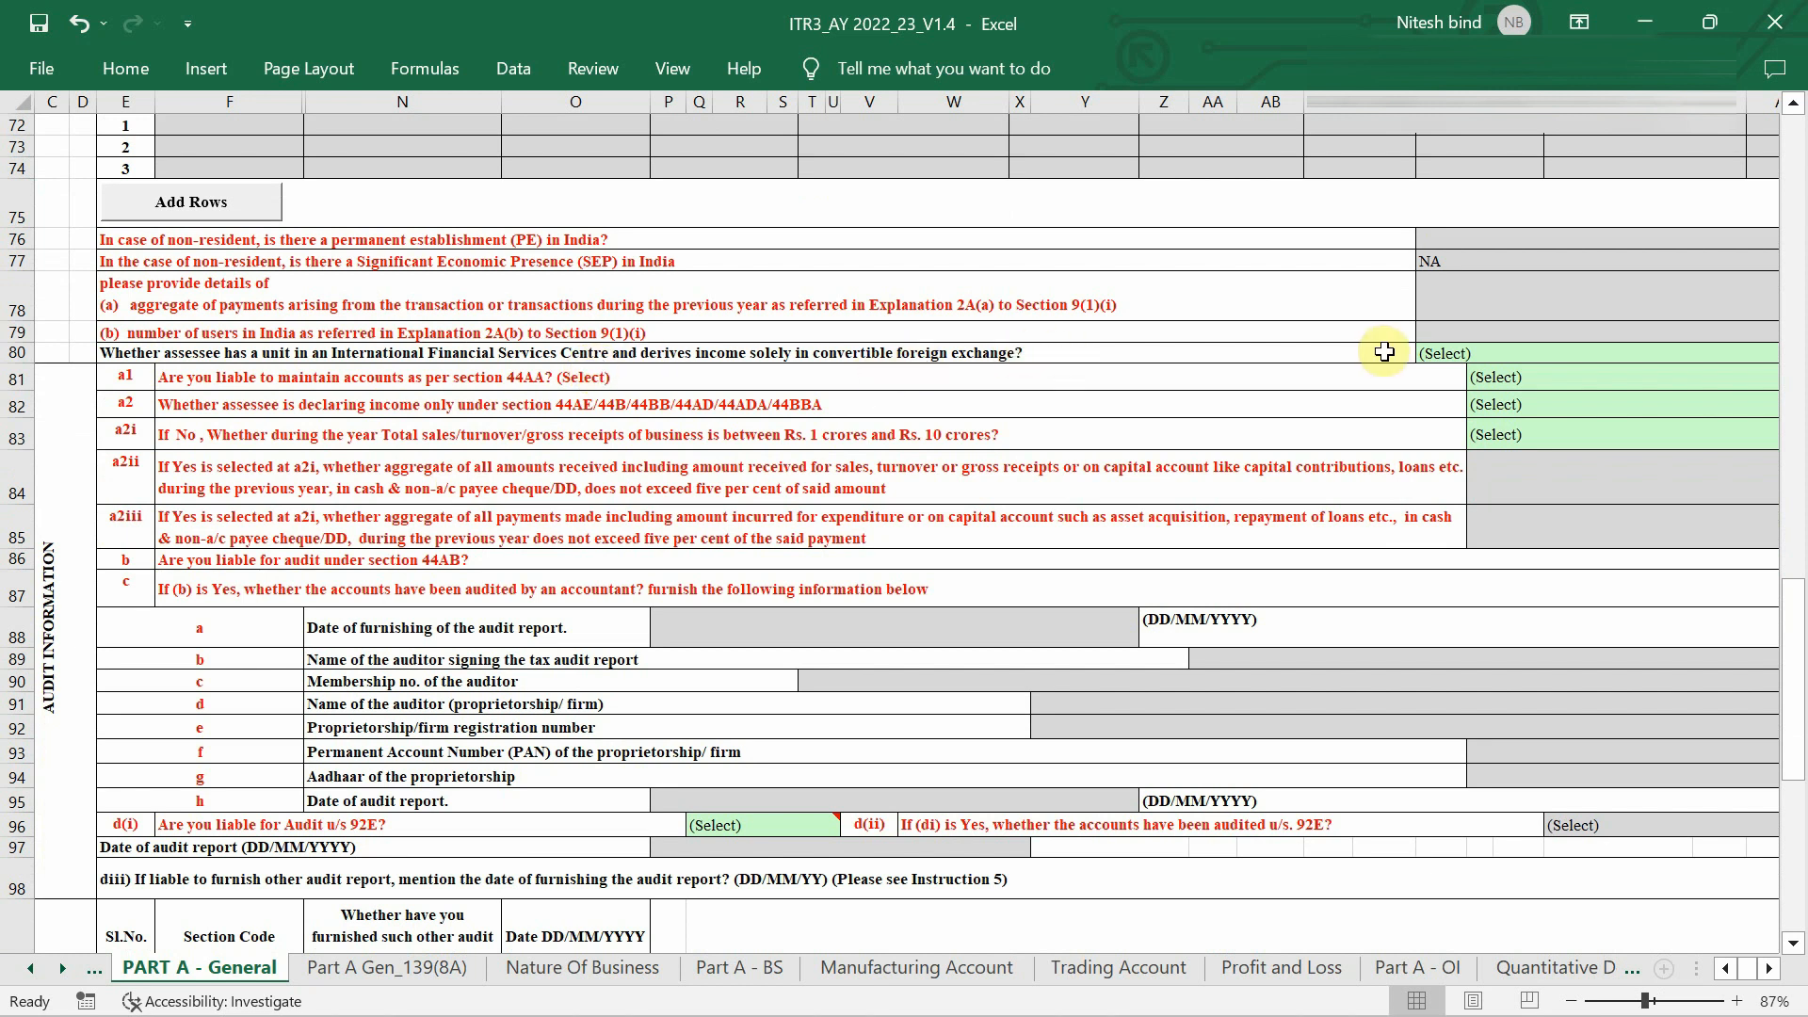
{"action": "left_click", "coordinate": [1441, 352]}
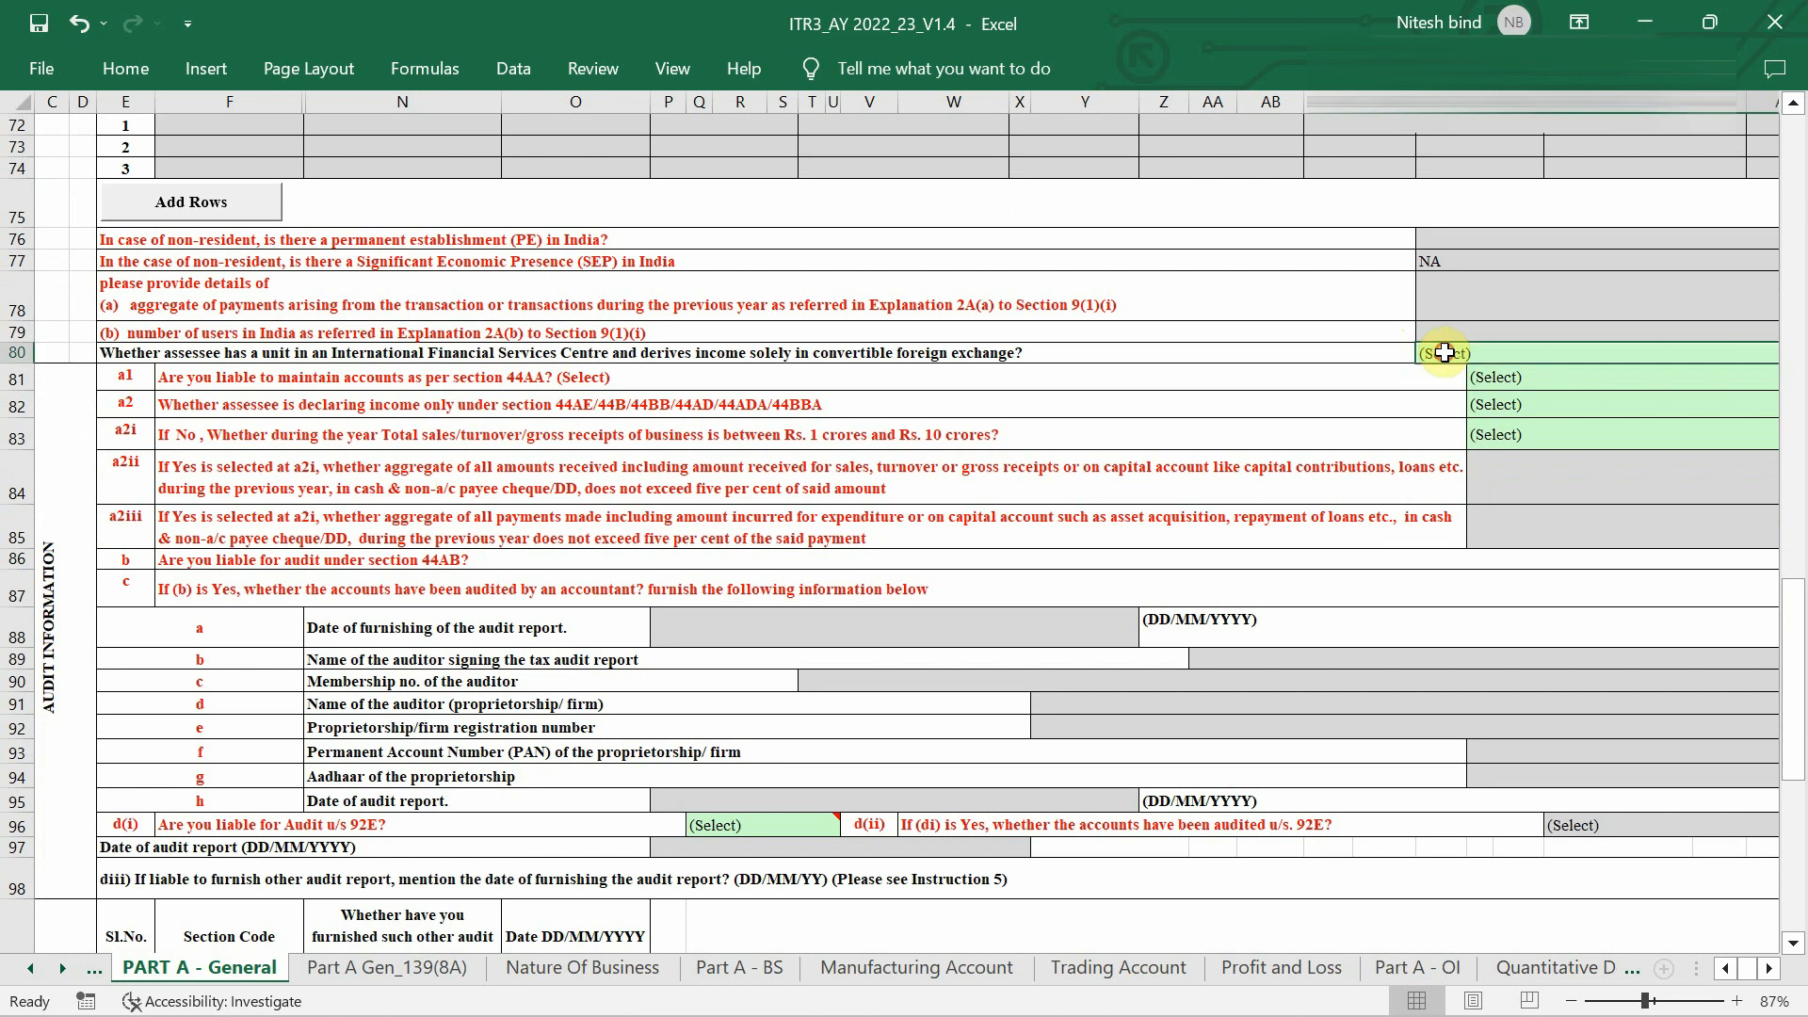
{"action": "key", "text": "alt+Down"}
{"action": "left_click", "coordinate": [1433, 403]}
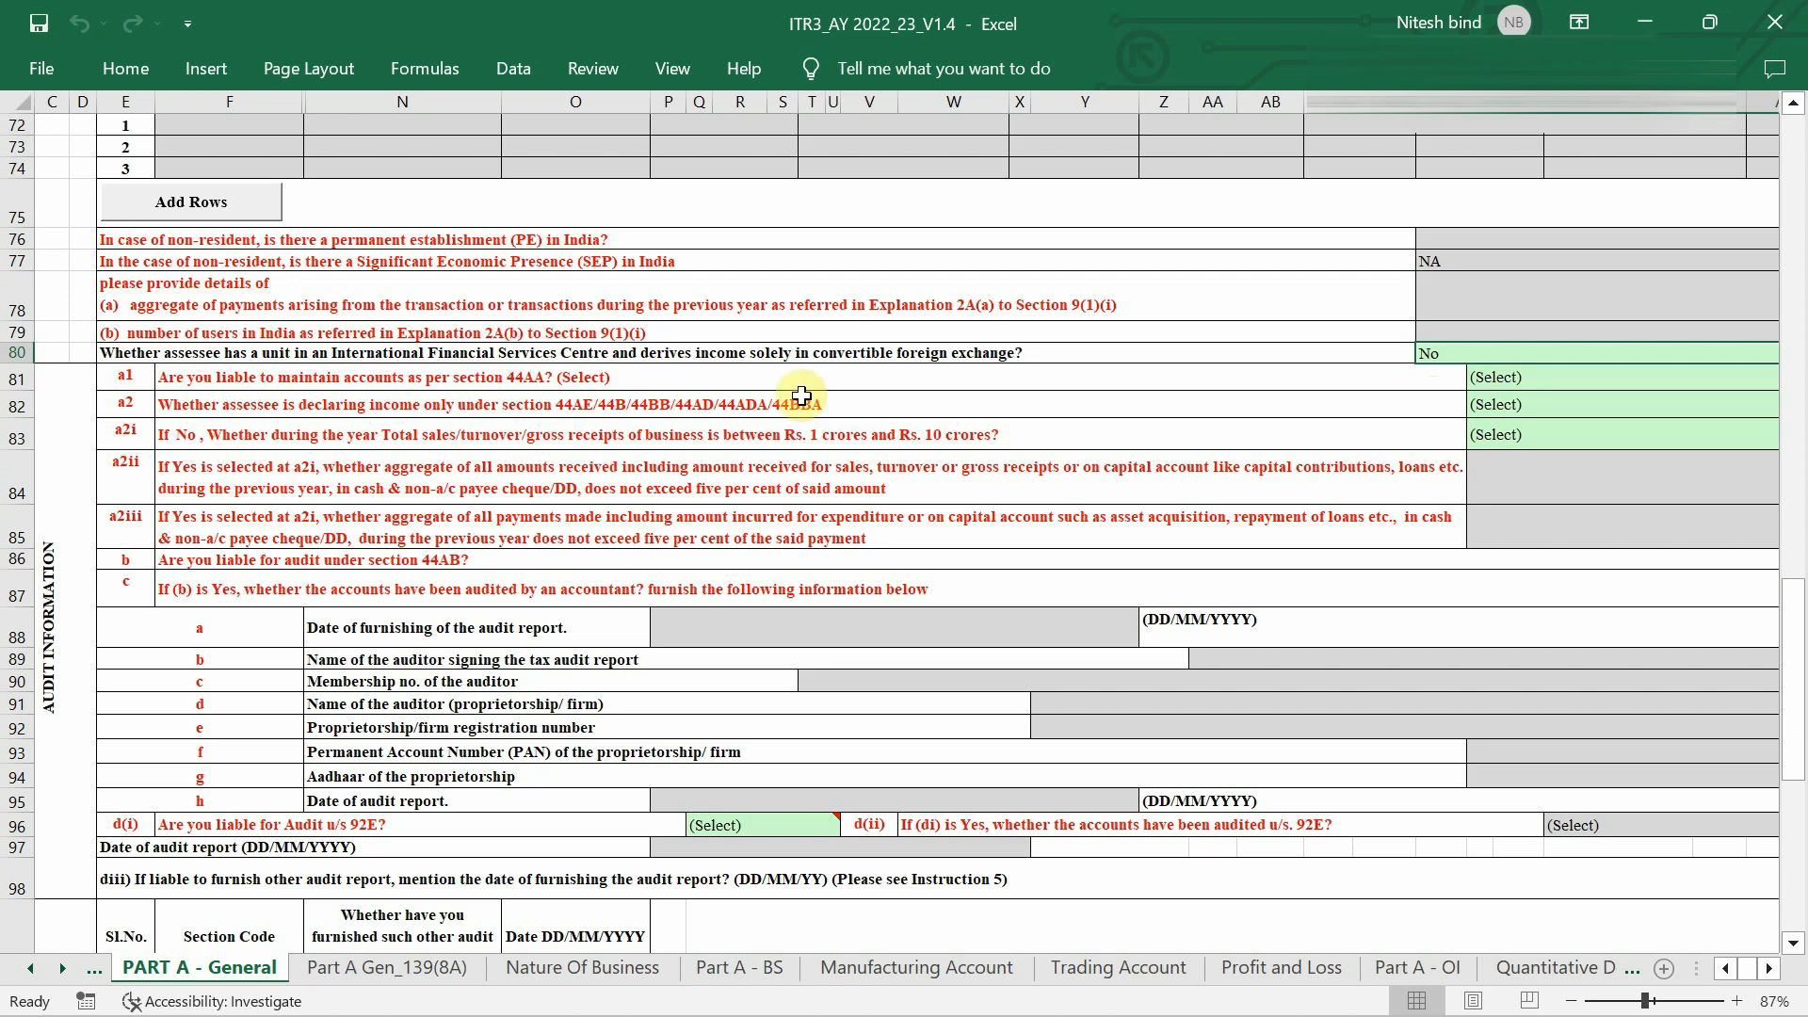
{"action": "scroll", "coordinate": [801, 395], "scroll_direction": "up", "scroll_amount": 3, "text": "ctrl"}
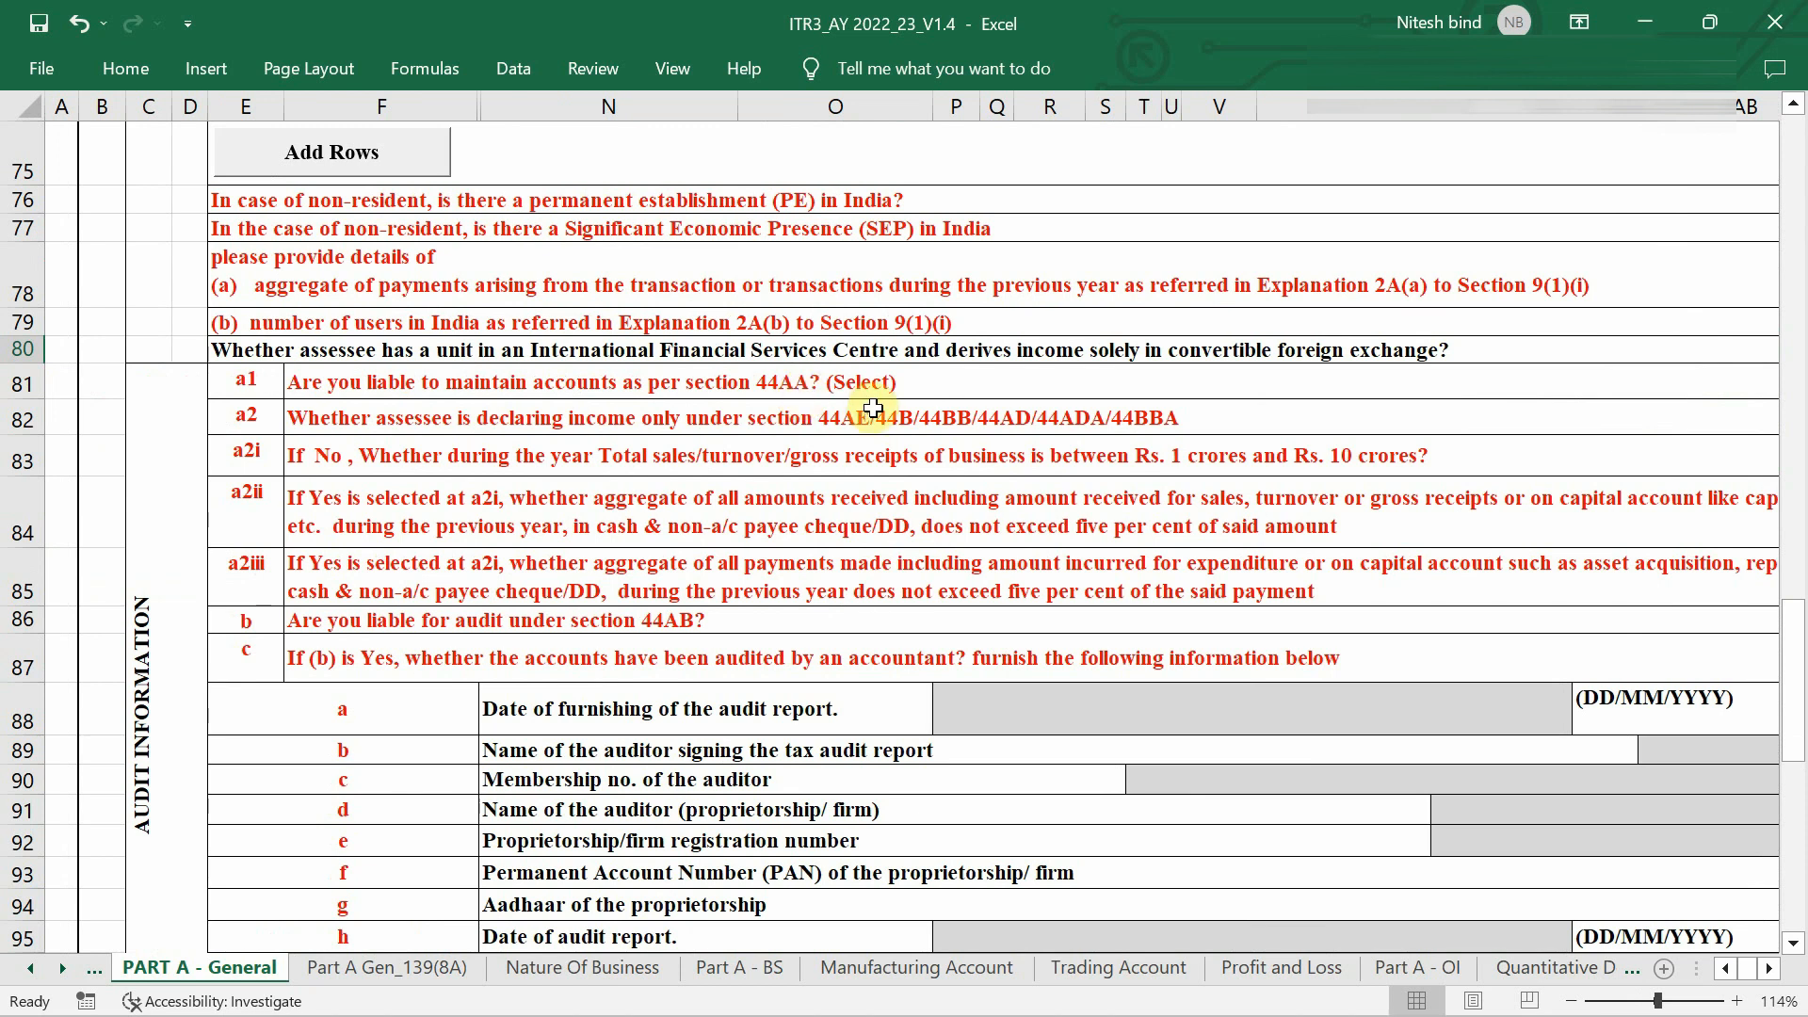
Answer No in row 81 to liability to maintain accounts under section 44AA.
{"action": "scroll", "coordinate": [873, 407], "scroll_direction": "down", "scroll_amount": 1}
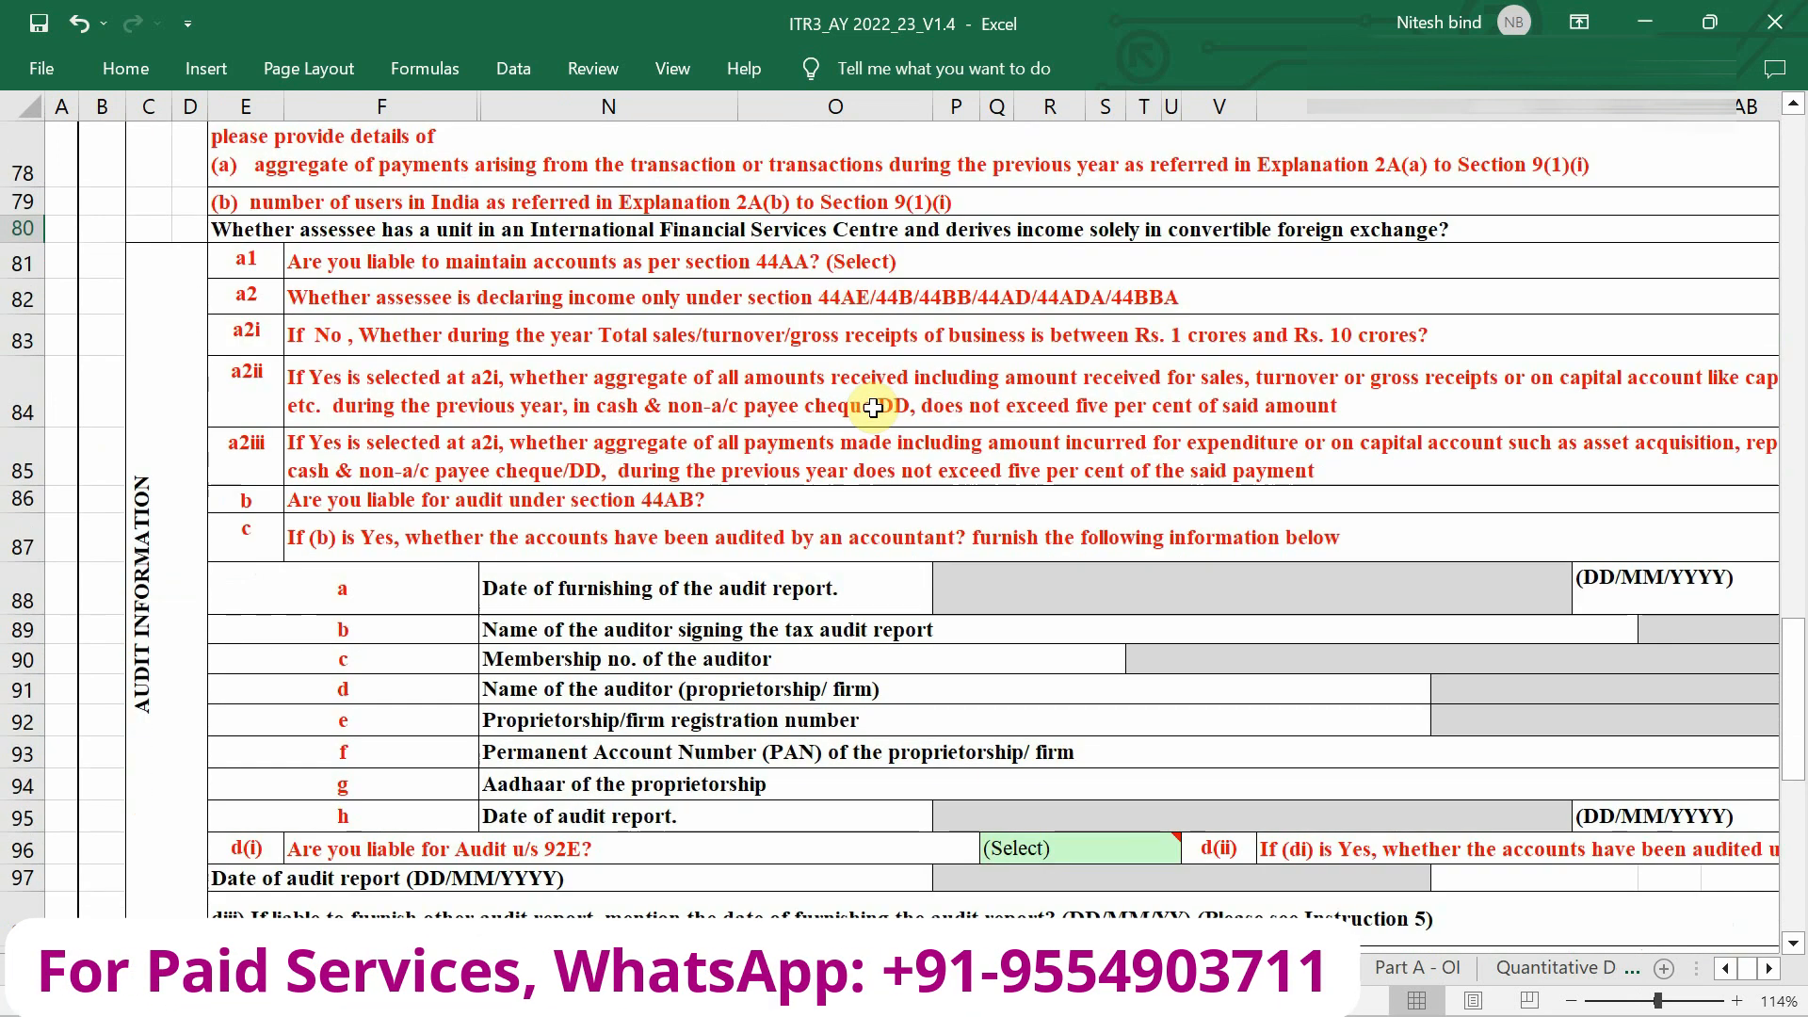
{"action": "scroll", "coordinate": [873, 407], "scroll_direction": "right", "scroll_amount": 1}
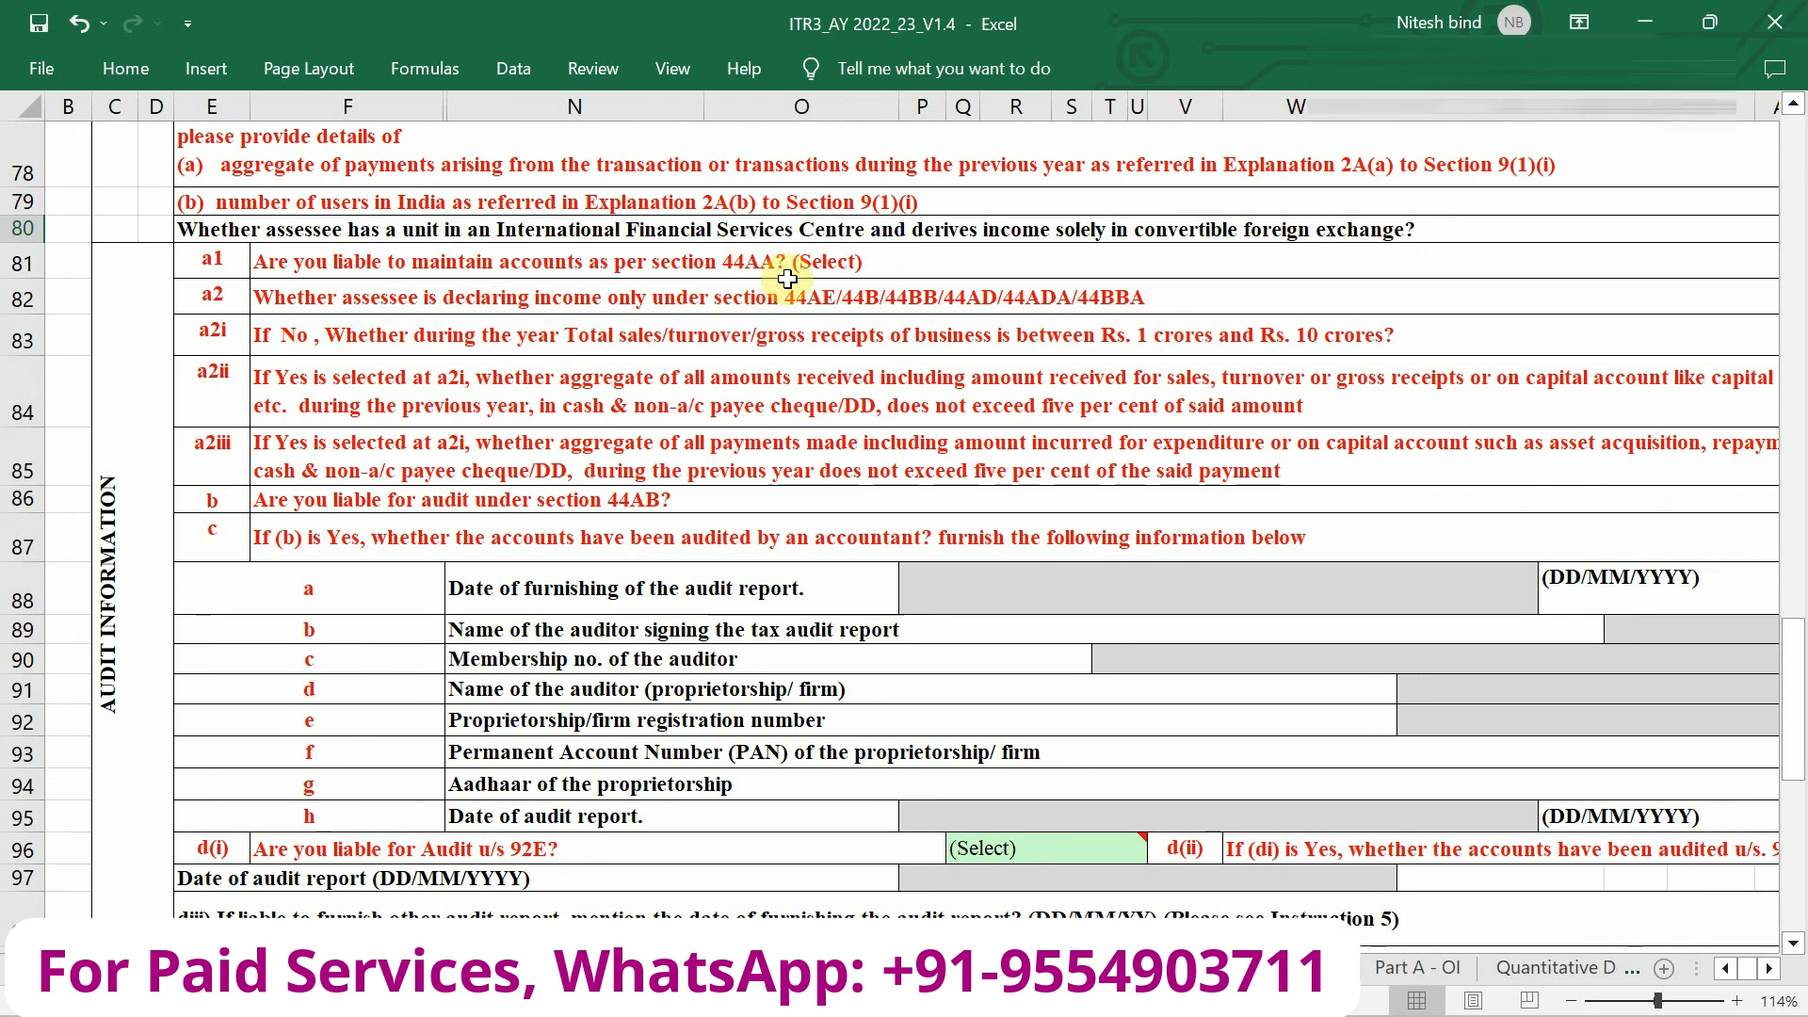
{"action": "scroll", "coordinate": [822, 273], "scroll_direction": "right", "scroll_amount": 1}
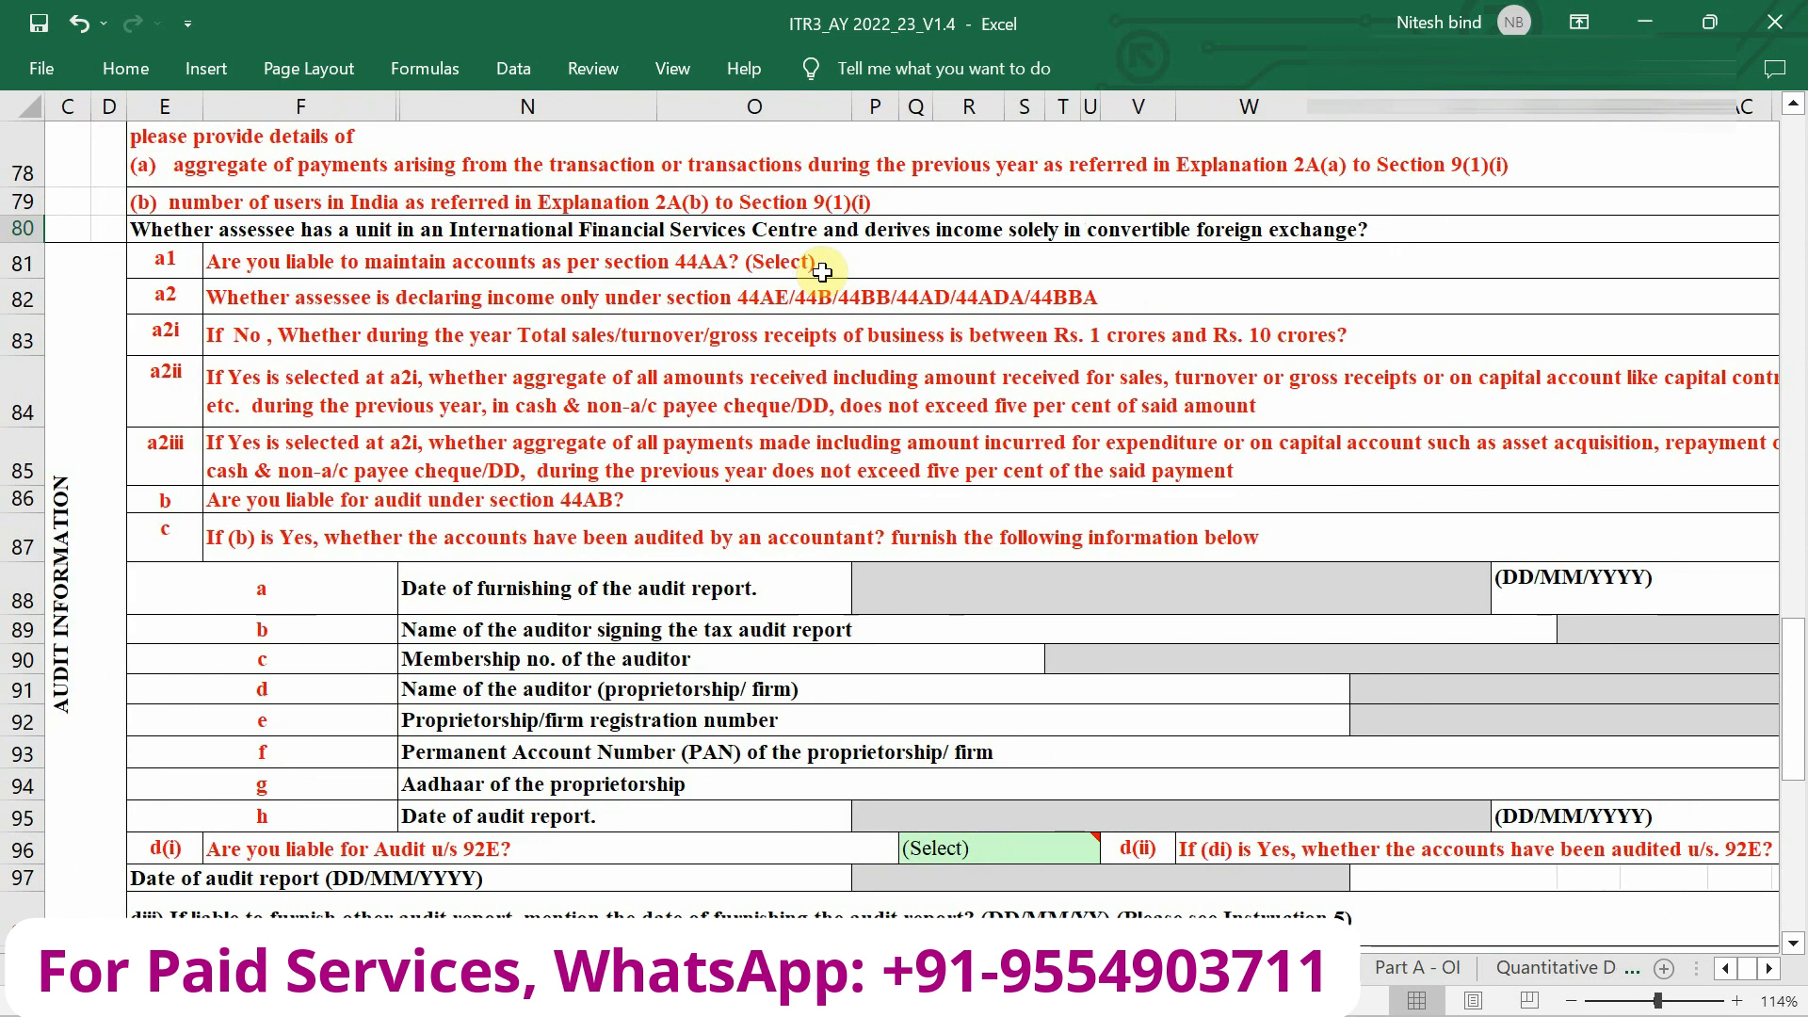
{"action": "scroll", "coordinate": [823, 272], "scroll_direction": "right", "scroll_amount": 4}
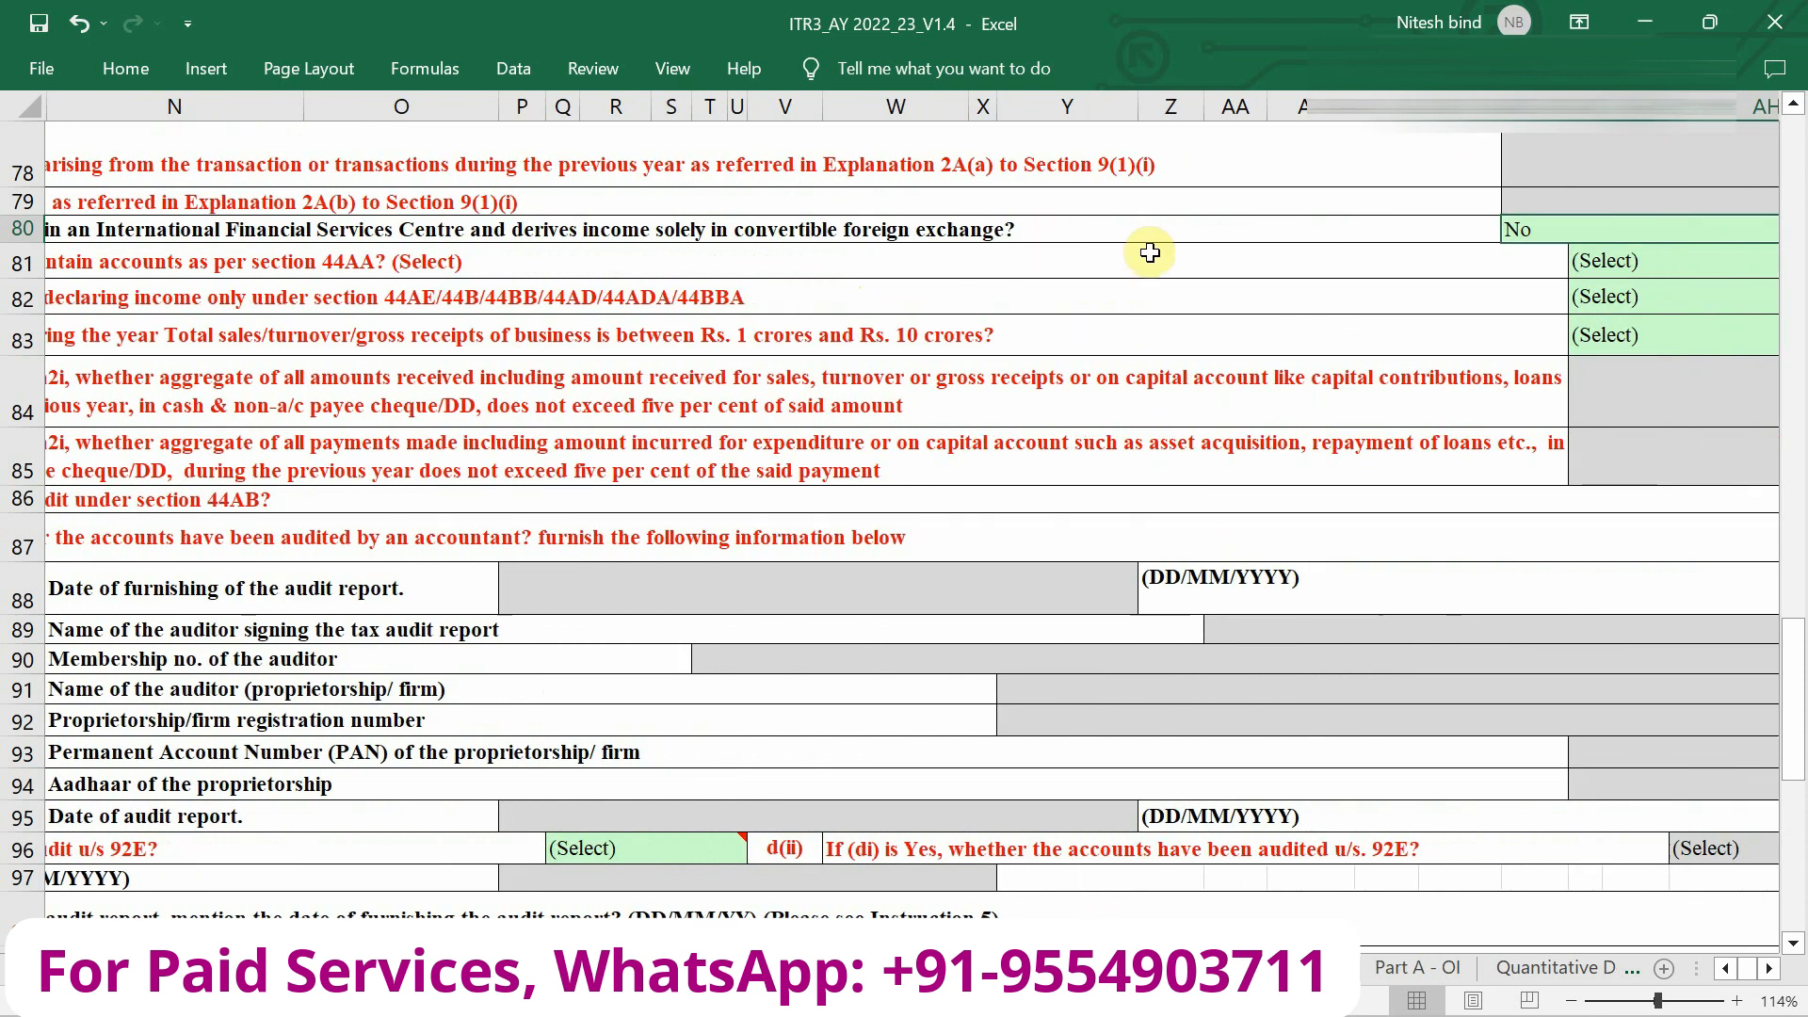
{"action": "left_click", "coordinate": [1612, 270]}
{"action": "left_click", "coordinate": [1613, 272]}
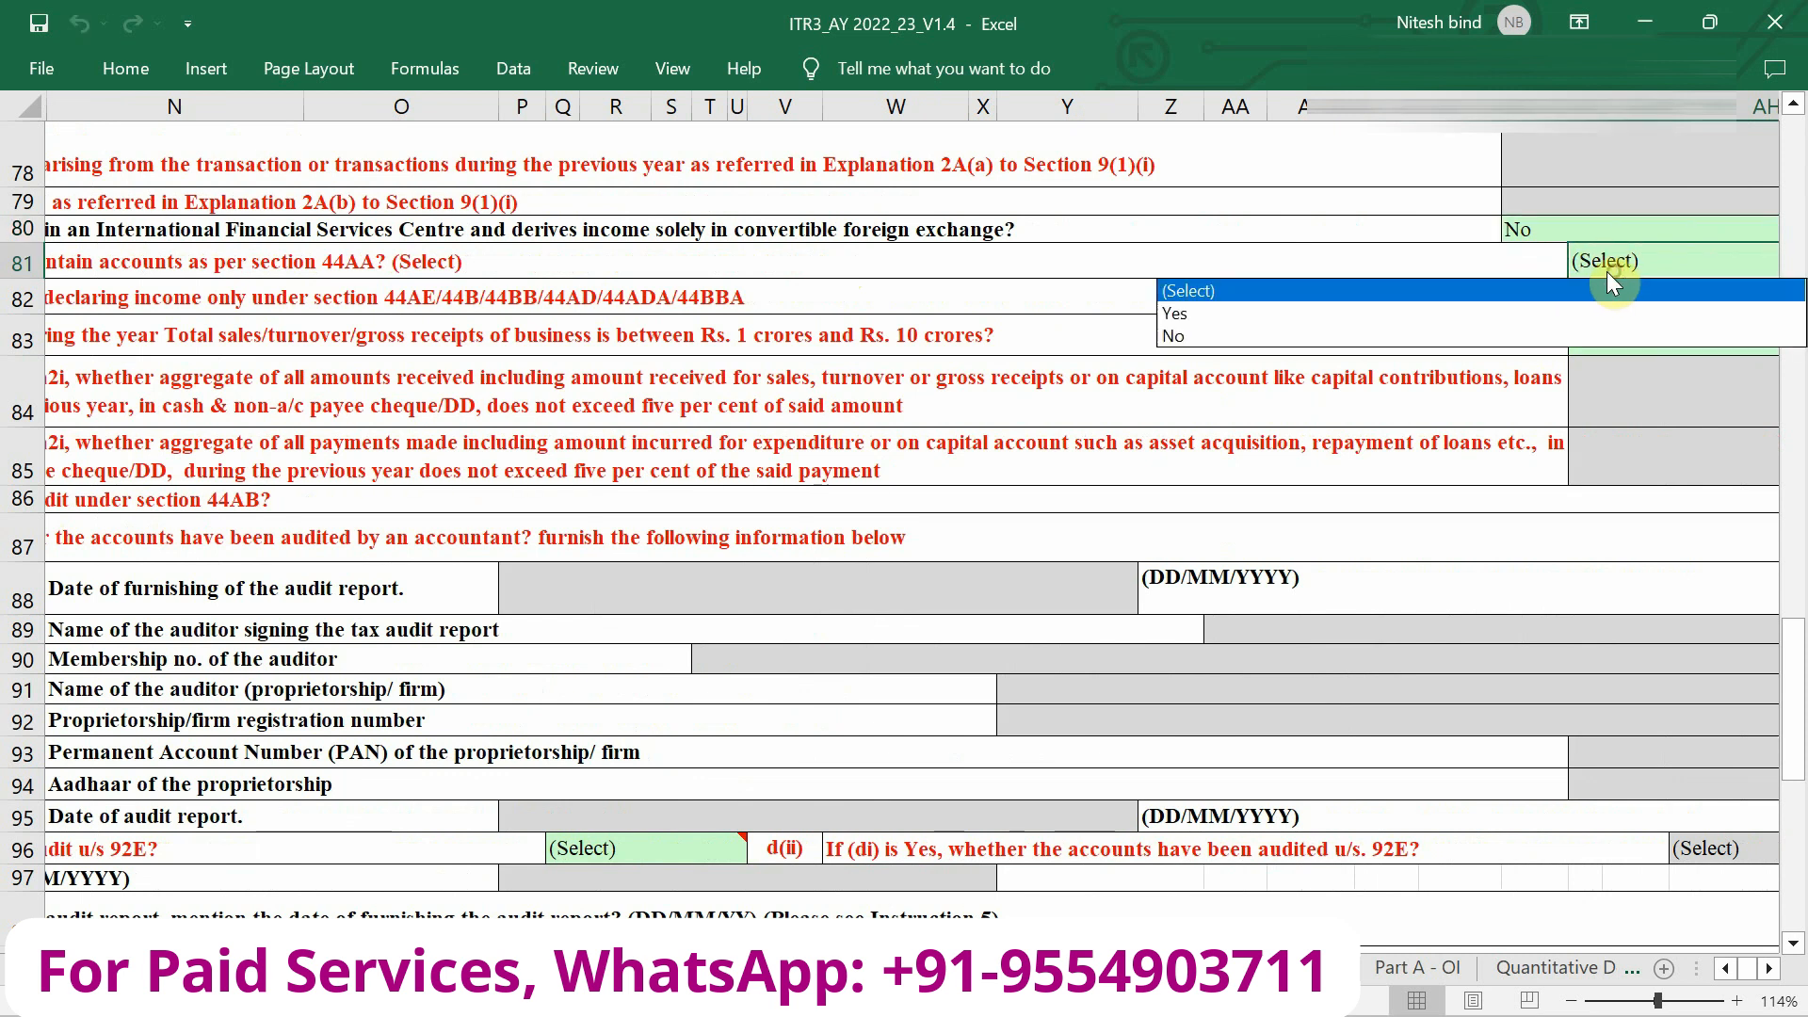
{"action": "left_click", "coordinate": [1557, 339]}
{"action": "scroll", "coordinate": [1557, 339], "scroll_direction": "left", "scroll_amount": 4}
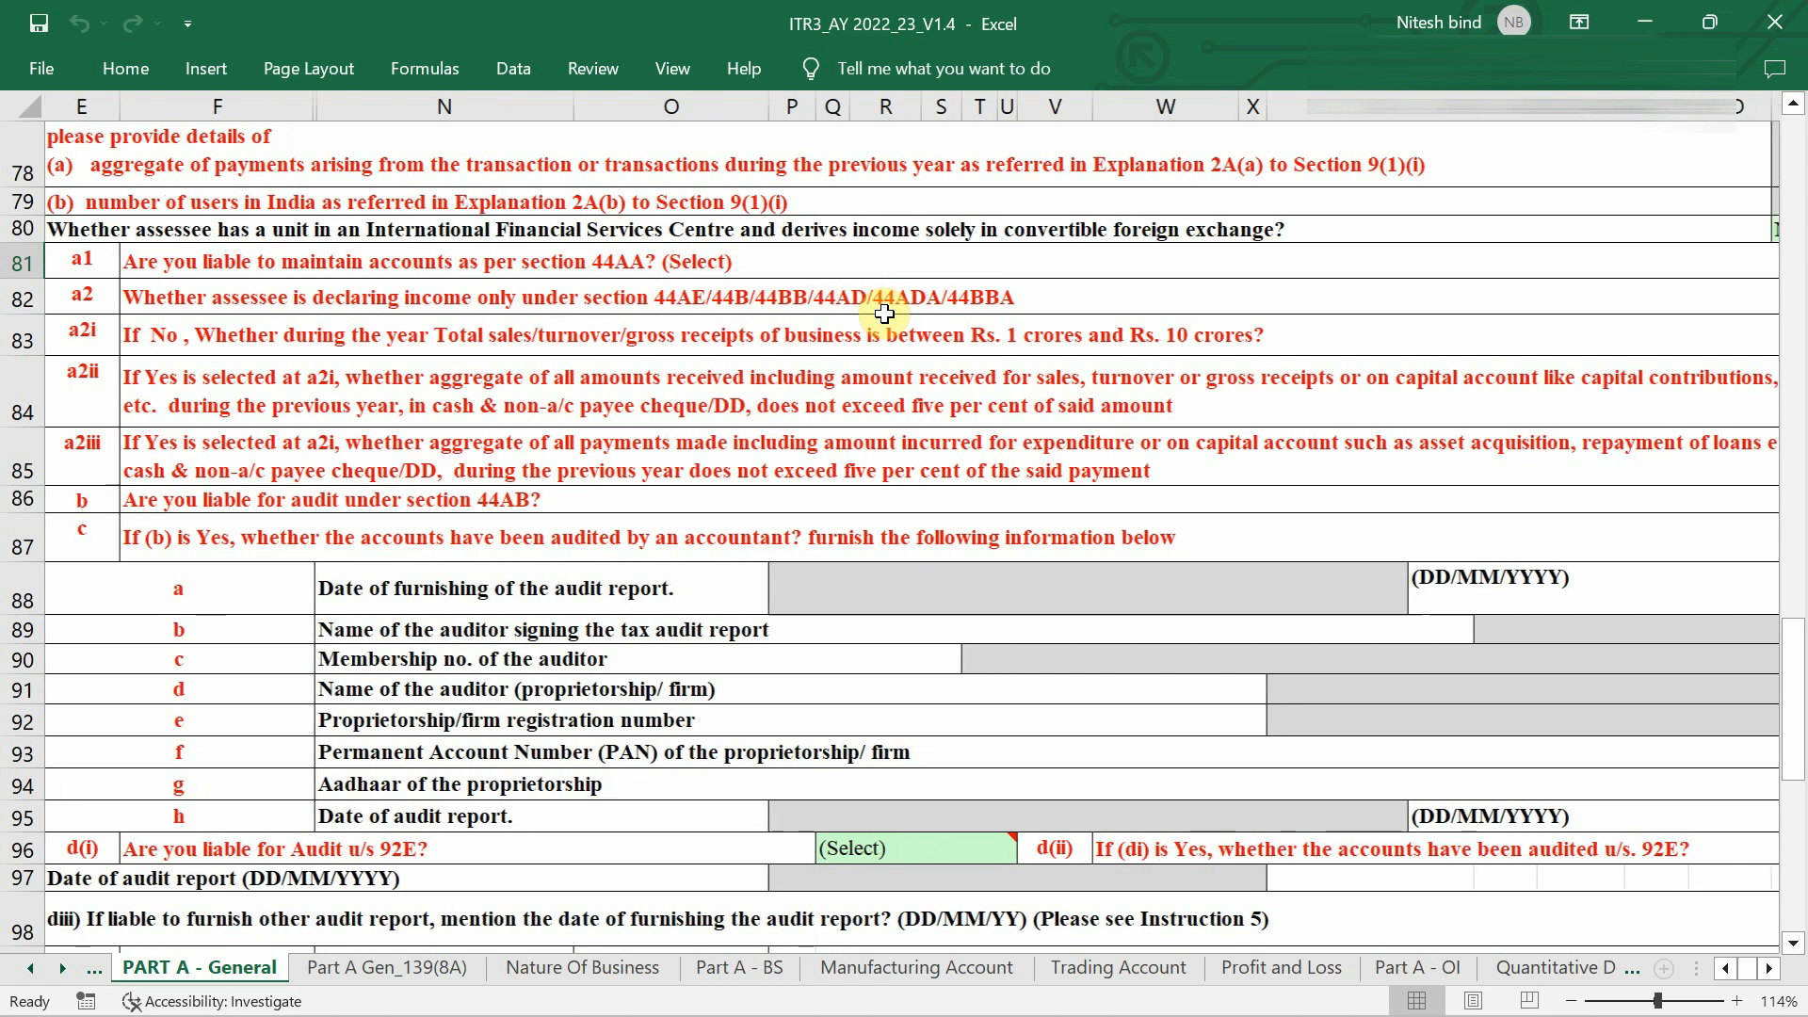
Choose Yes in row 82 for declaring income only under sections 44AE/44B/44BB/44AD/44ADA/44BBA.
{"action": "scroll", "coordinate": [885, 314], "scroll_direction": "right", "scroll_amount": 3}
{"action": "left_click", "coordinate": [1633, 301]}
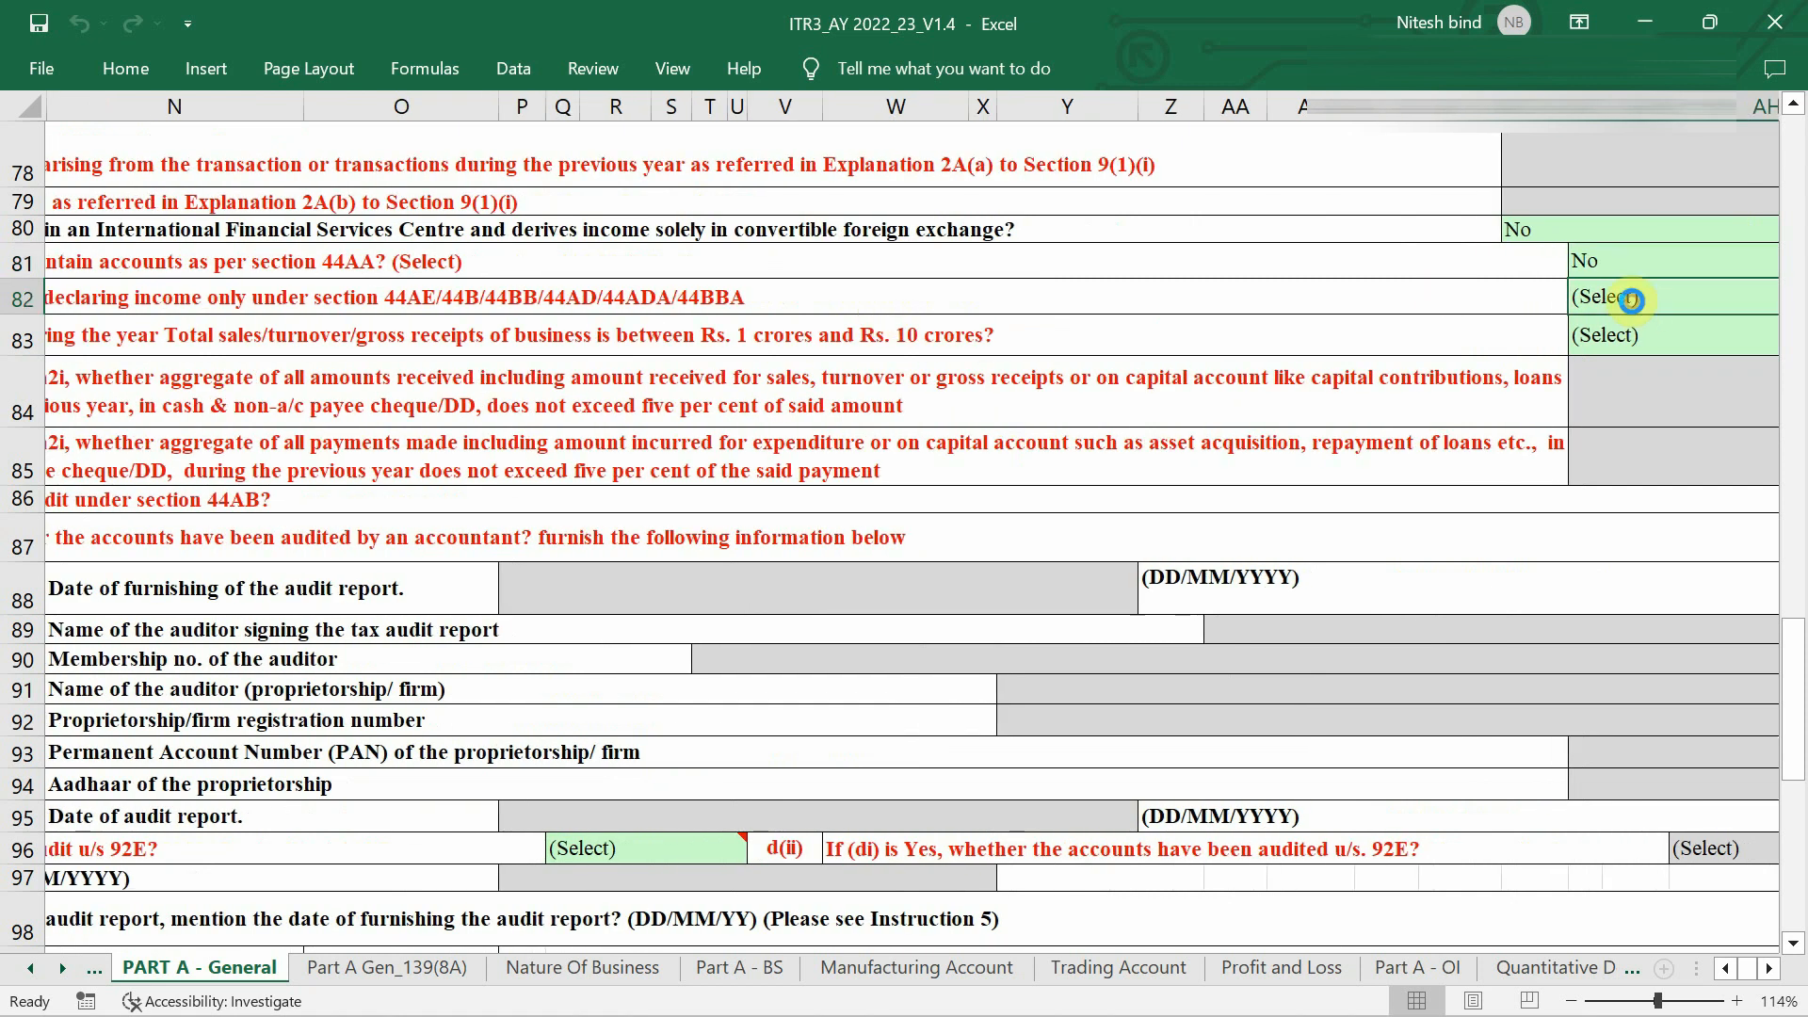
{"action": "key", "text": "alt+Down"}
{"action": "scroll", "coordinate": [1633, 303], "scroll_direction": "right", "scroll_amount": 3}
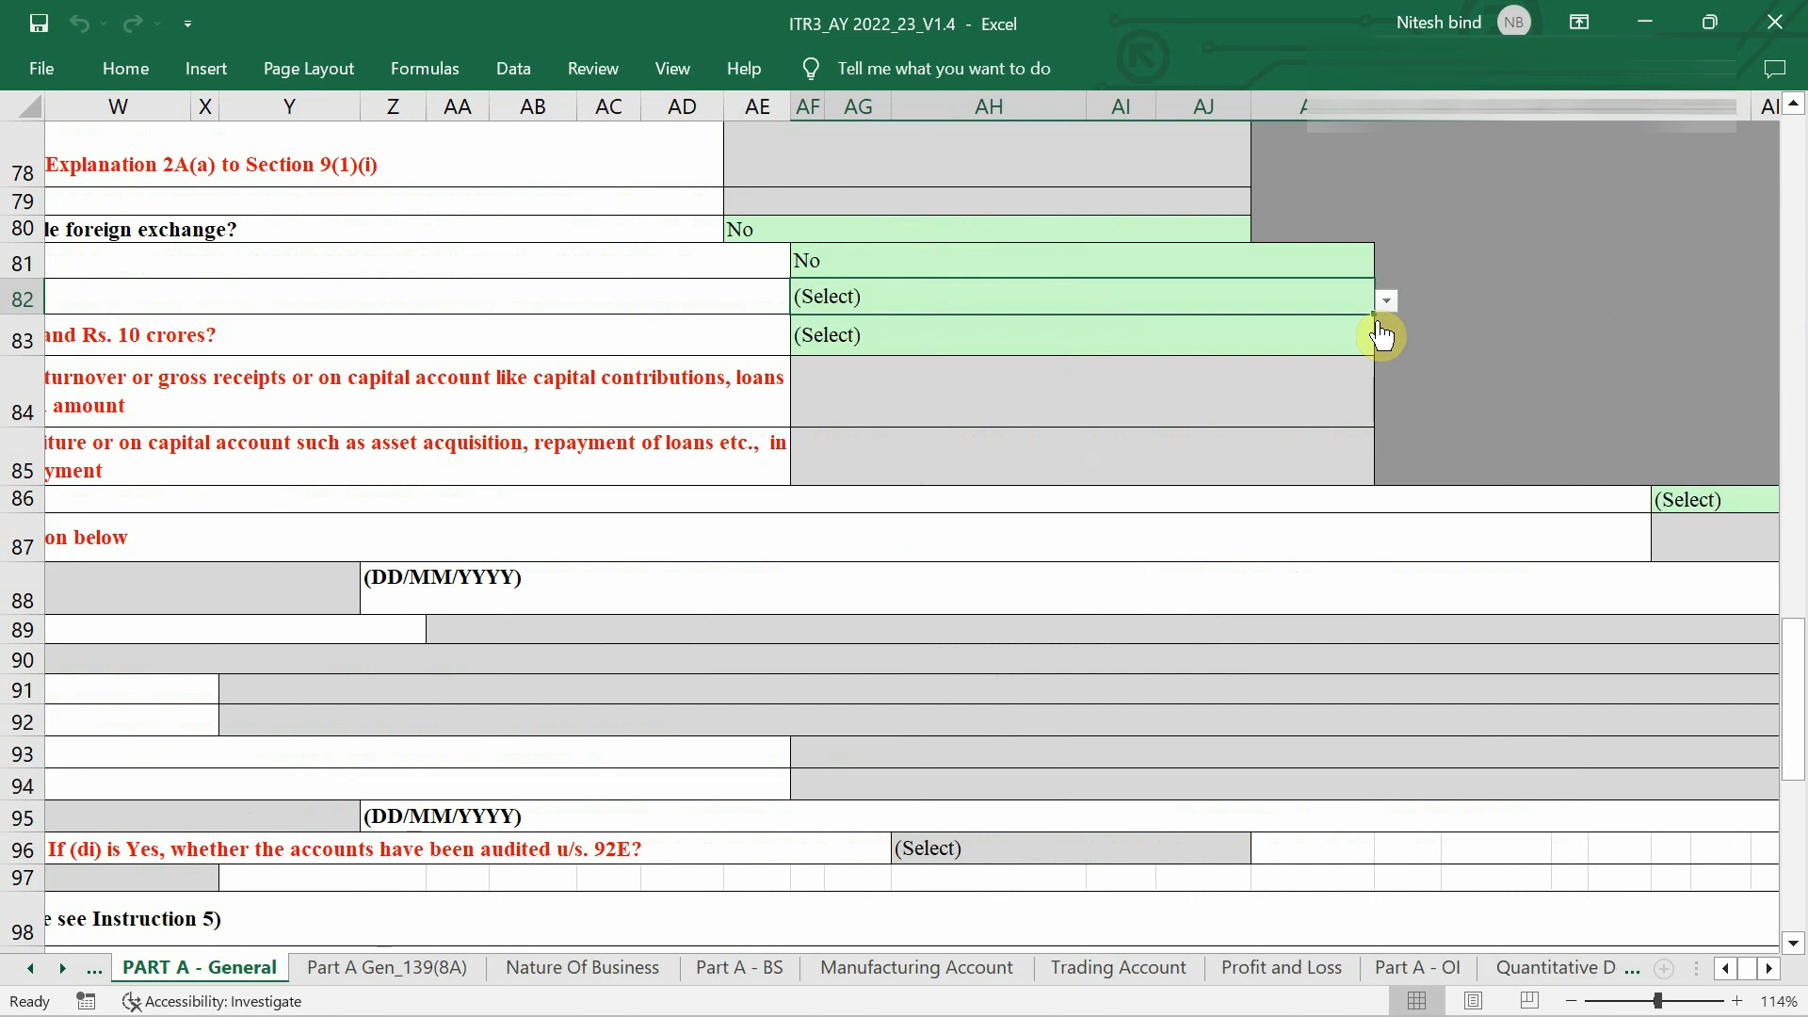
{"action": "left_click", "coordinate": [1243, 312]}
{"action": "key", "text": "alt+Down"}
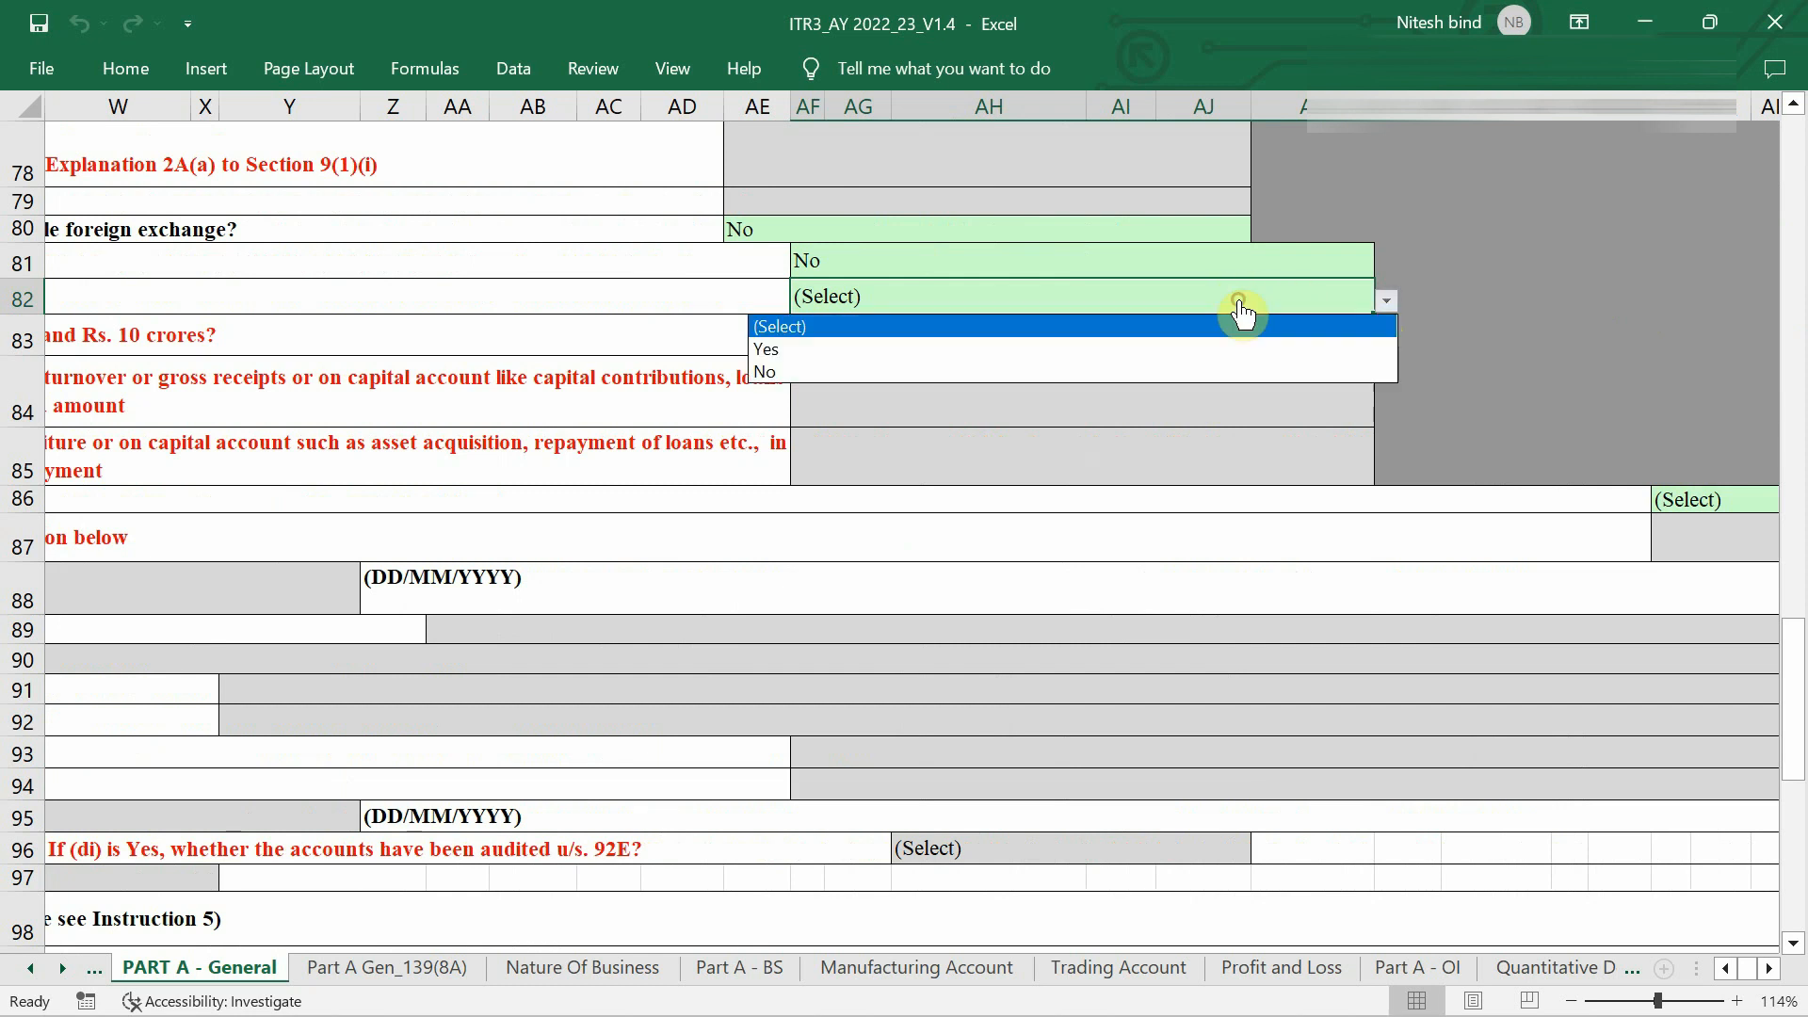
{"action": "left_click", "coordinate": [1157, 352]}
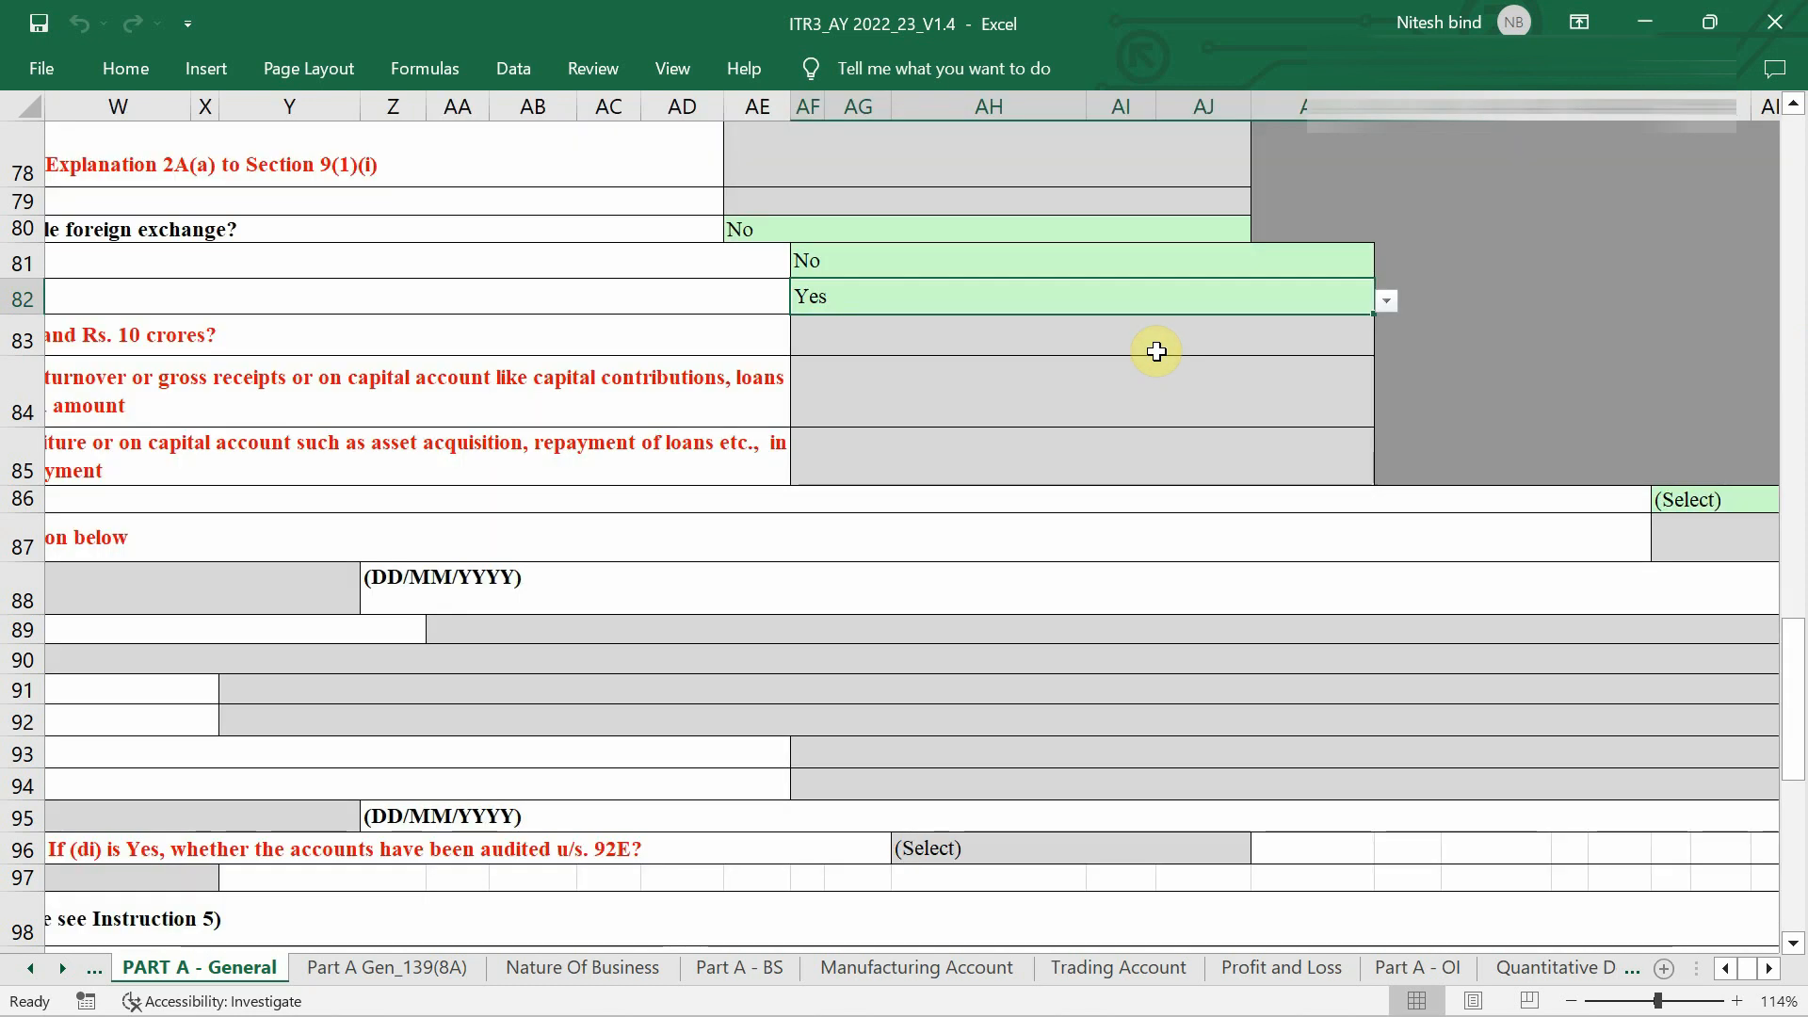
{"action": "scroll", "coordinate": [1156, 351], "scroll_direction": "down", "scroll_amount": 2, "text": "ctrl"}
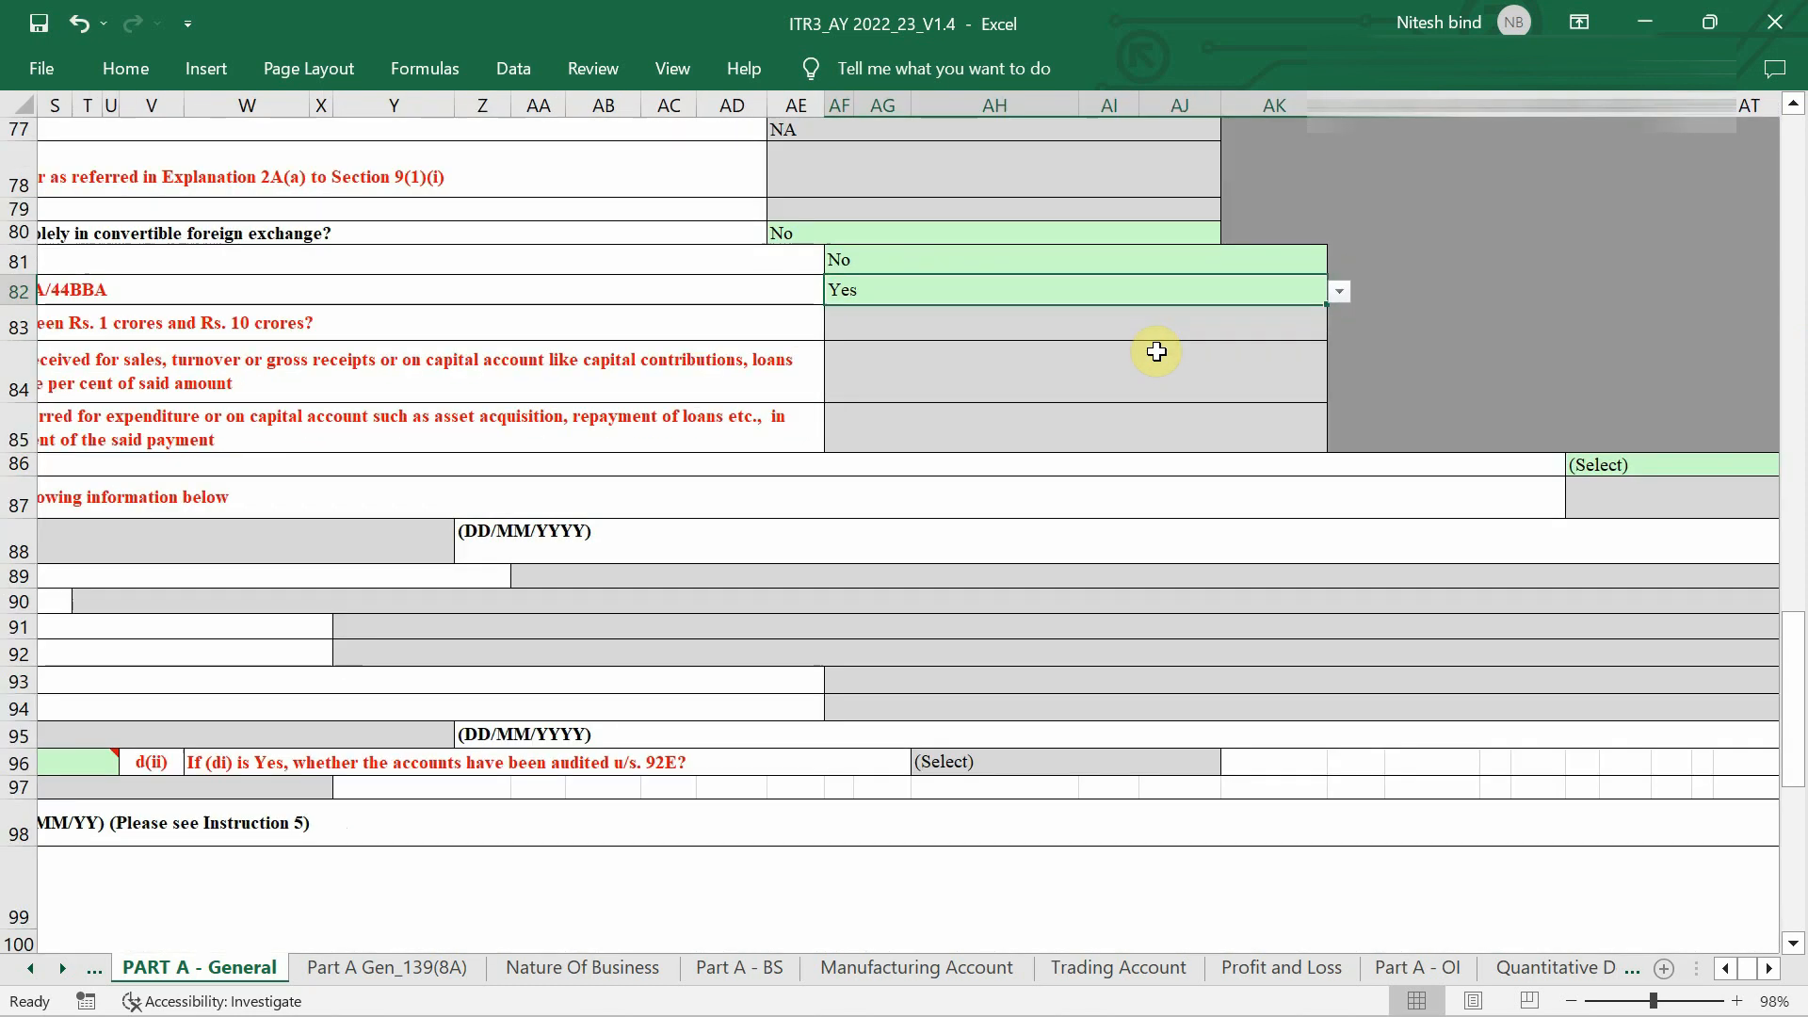
{"action": "scroll", "coordinate": [932, 415], "scroll_direction": "left", "scroll_amount": 6}
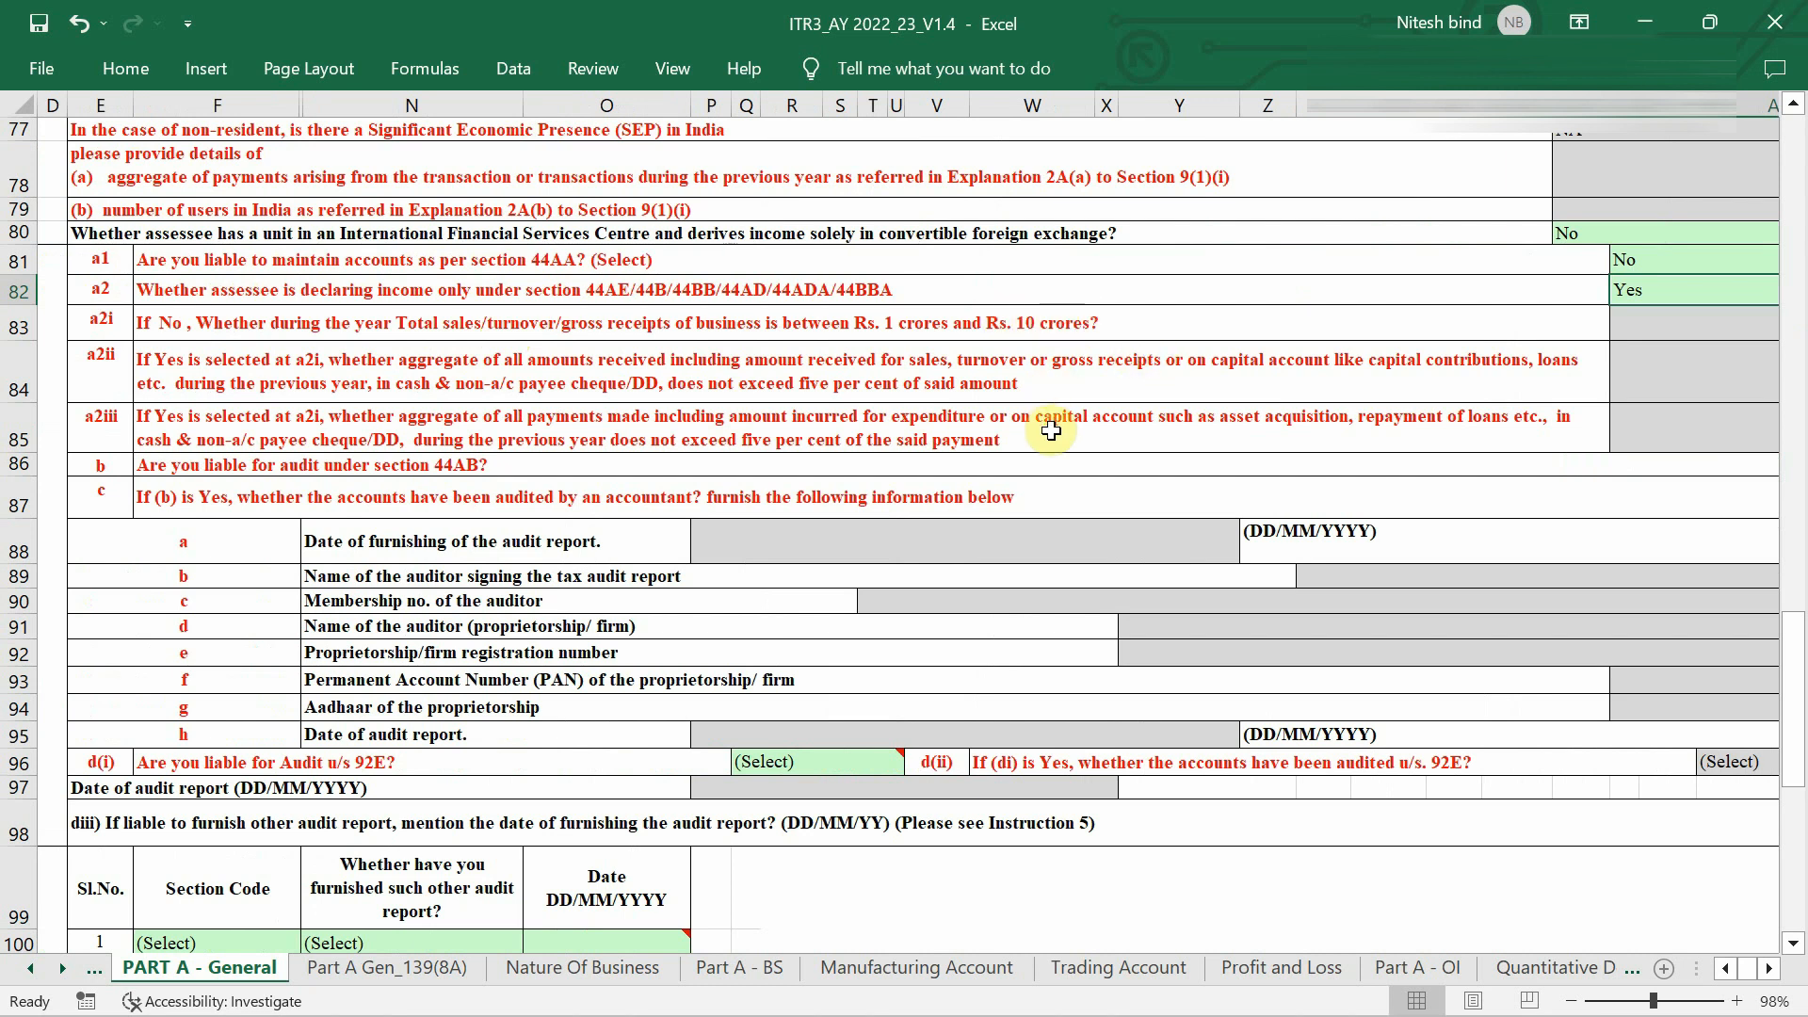
Pick an answer from the Yes/No list for the row 86 section 44AB audit question.
{"action": "scroll", "coordinate": [1051, 430], "scroll_direction": "down", "scroll_amount": 1}
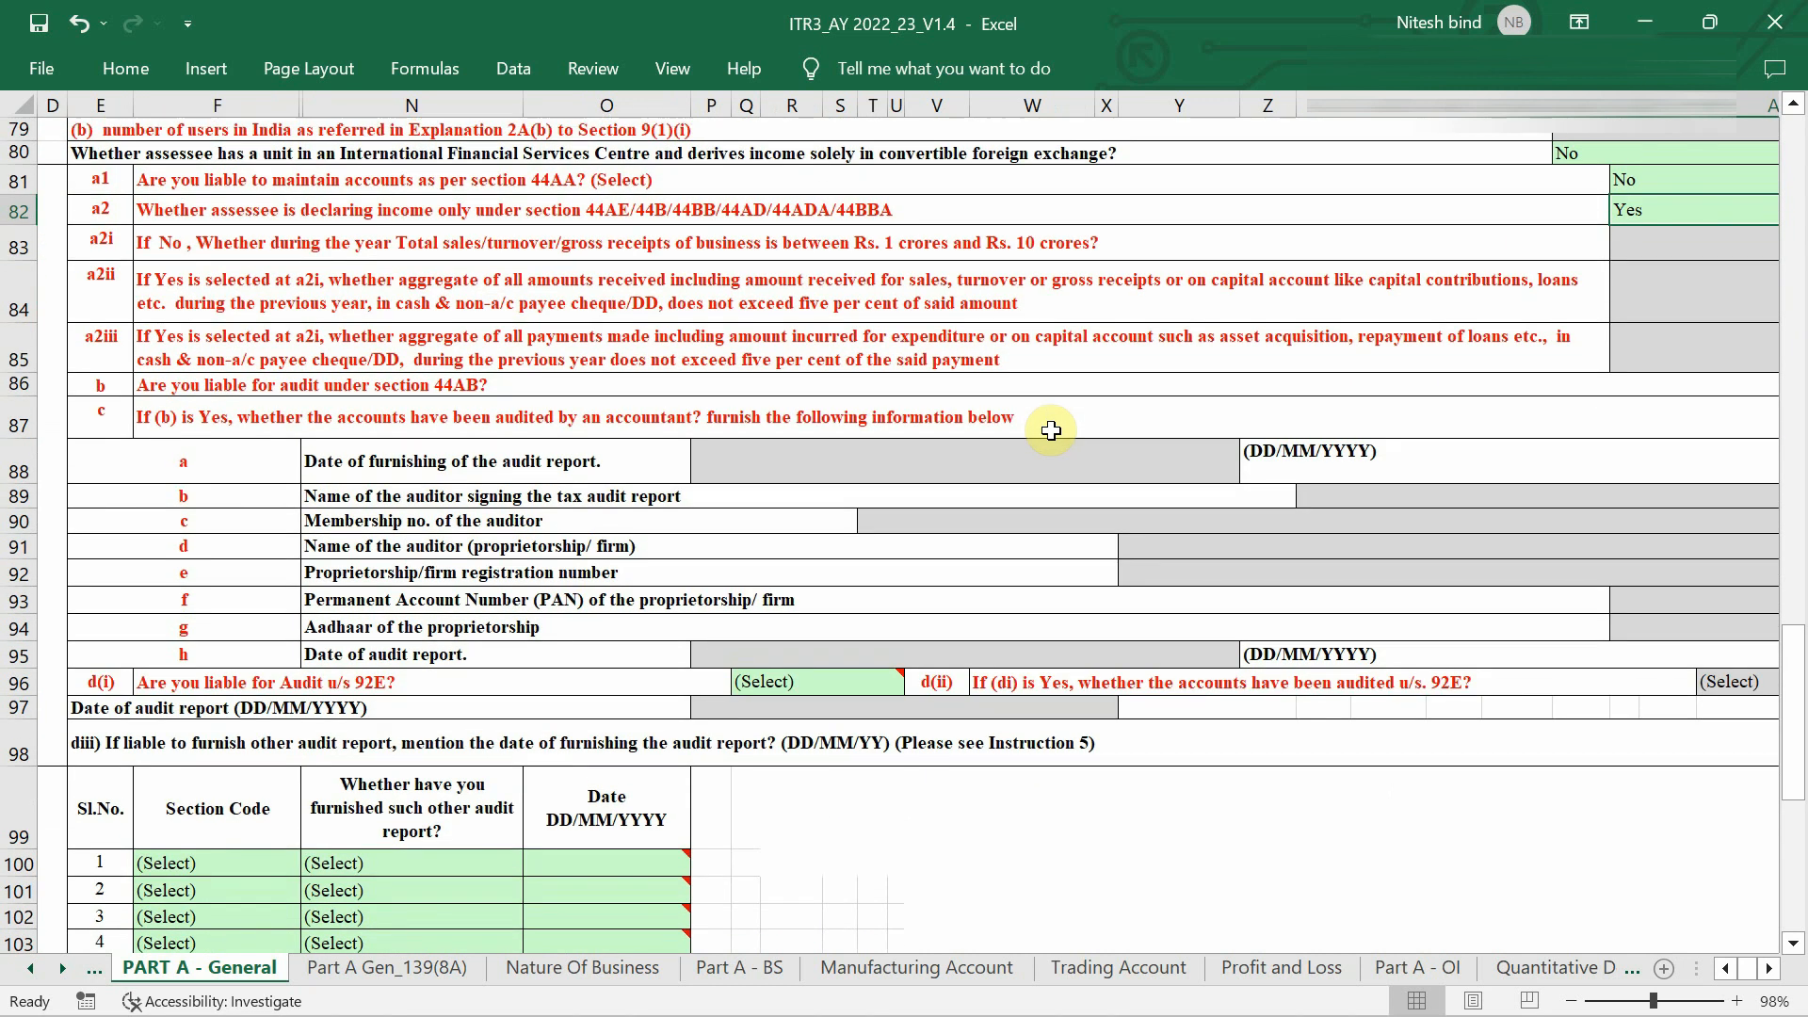
{"action": "scroll", "coordinate": [406, 369], "scroll_direction": "right", "scroll_amount": 3}
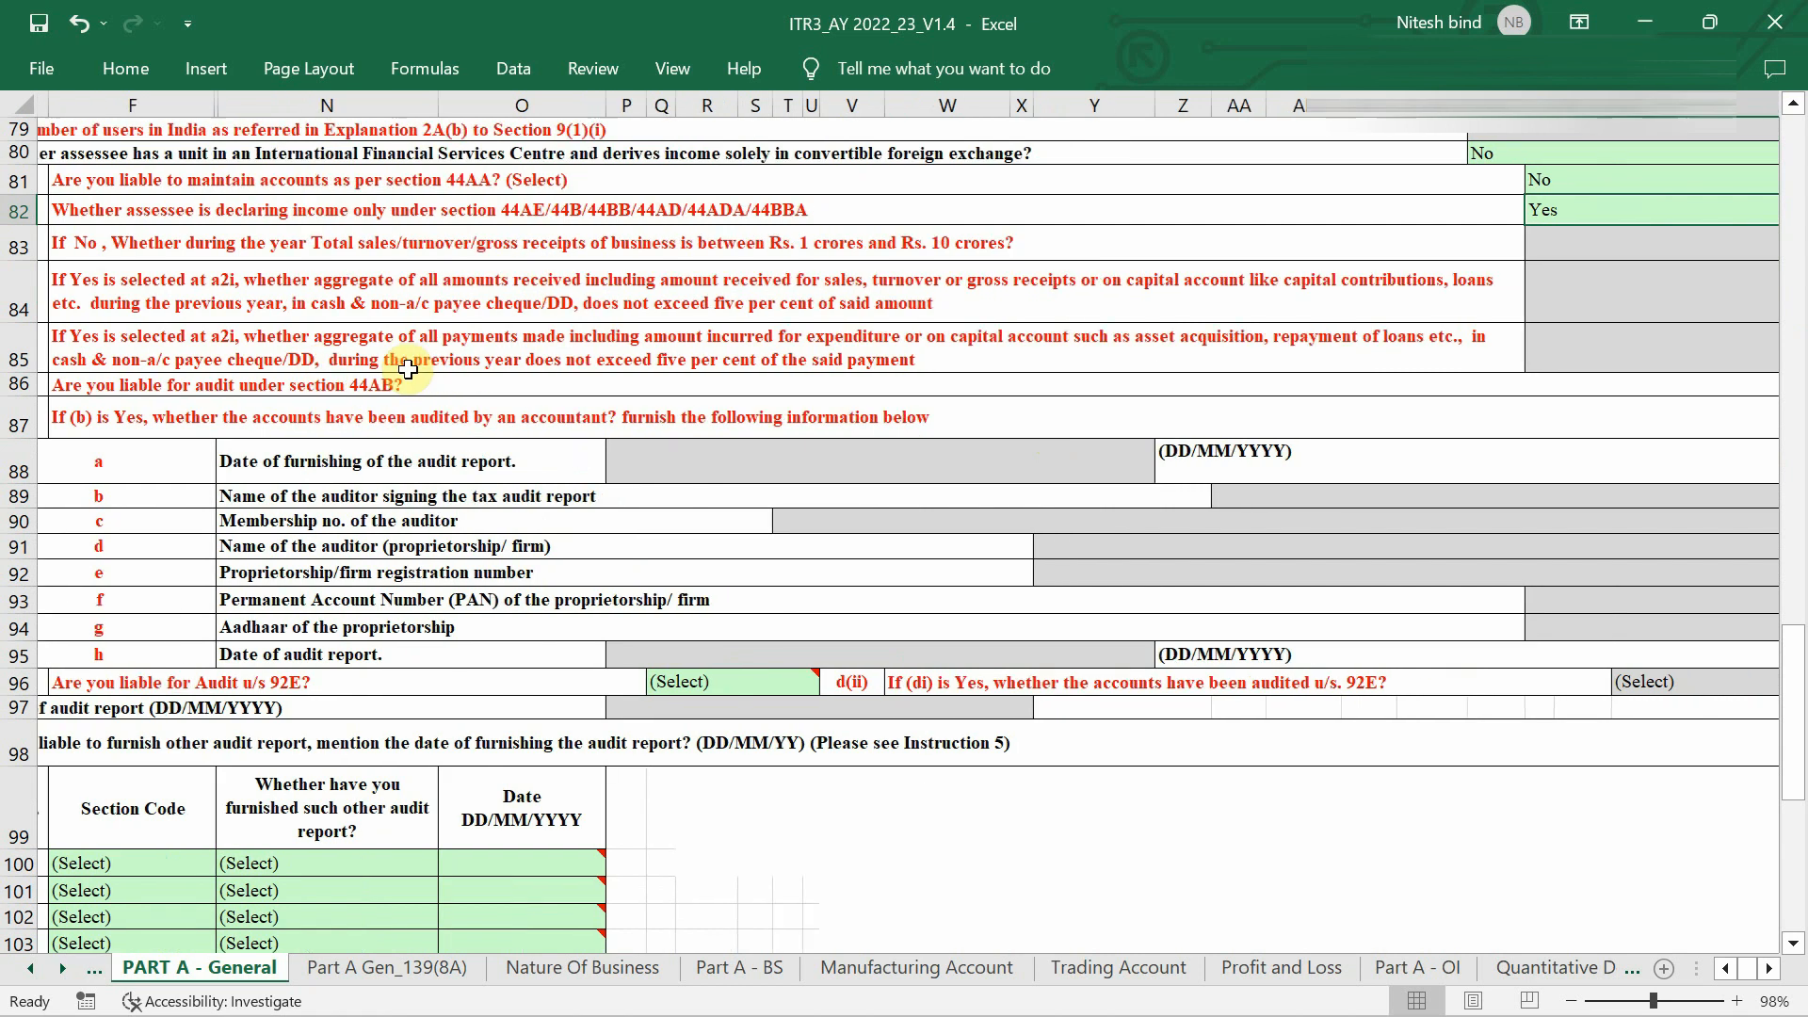
{"action": "scroll", "coordinate": [395, 372], "scroll_direction": "left", "scroll_amount": 5}
{"action": "scroll", "coordinate": [373, 376], "scroll_direction": "up", "scroll_amount": 1}
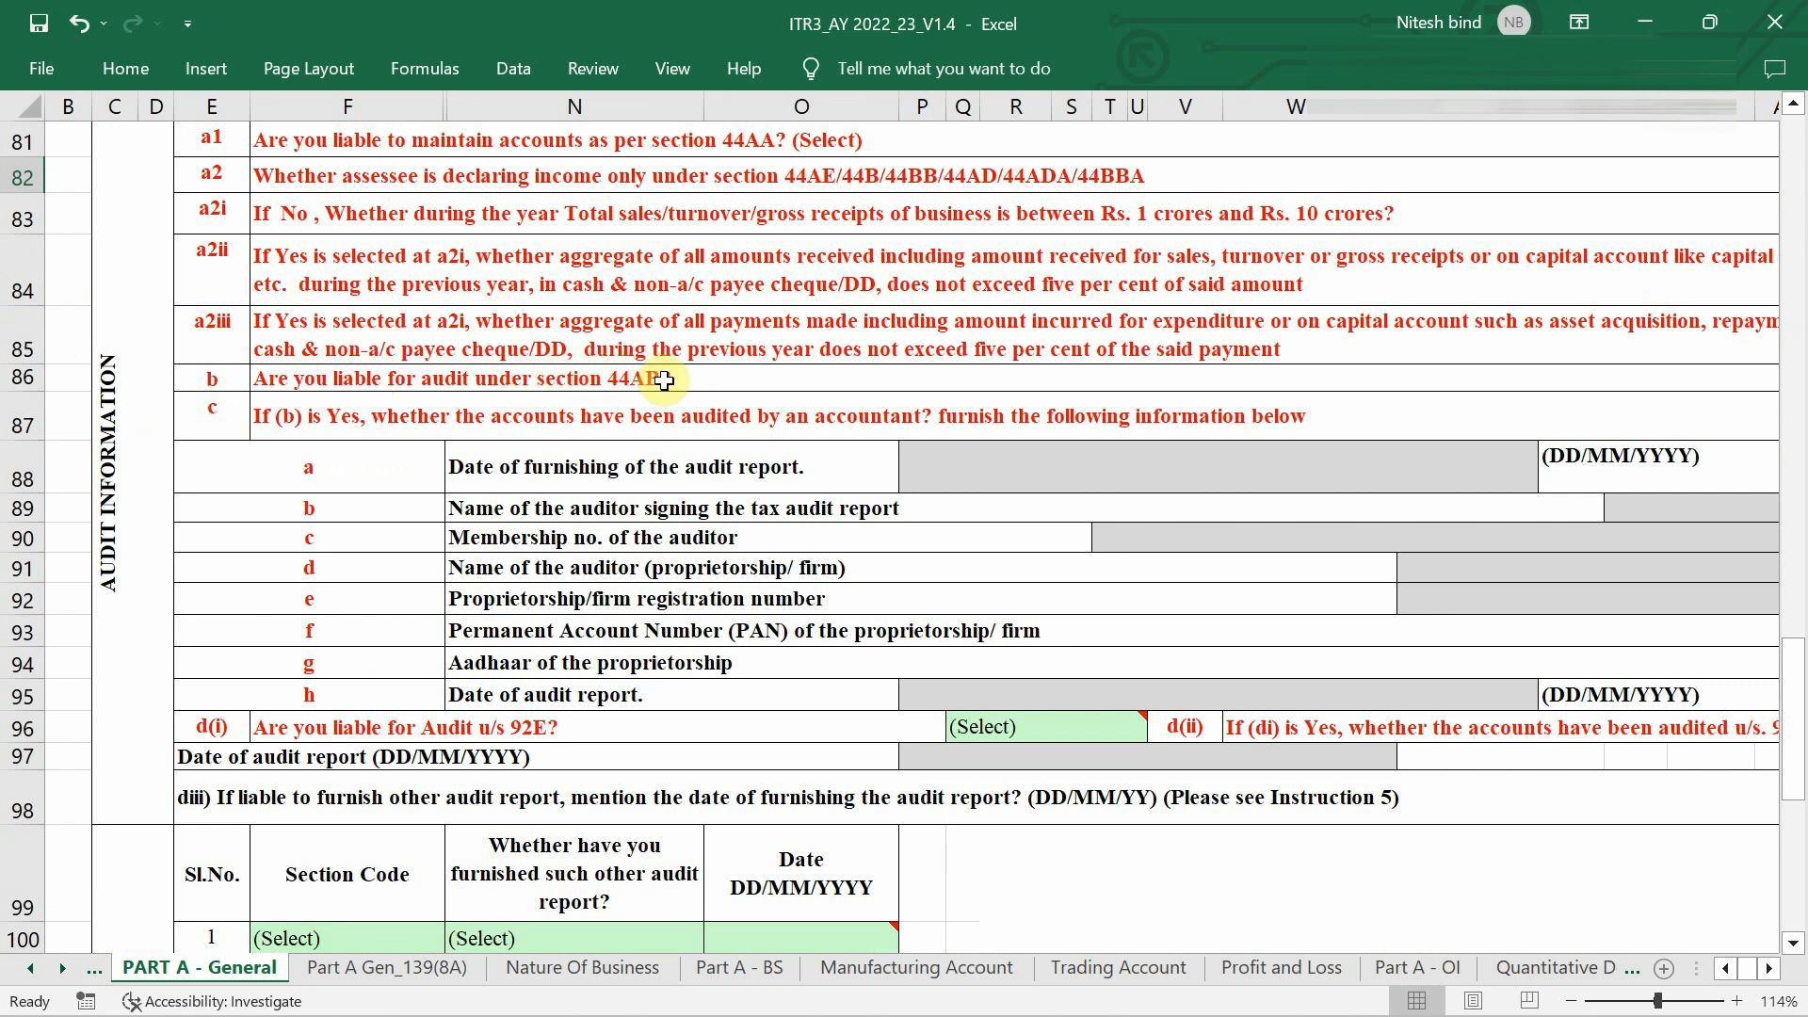
{"action": "scroll", "coordinate": [664, 379], "scroll_direction": "right", "scroll_amount": 6}
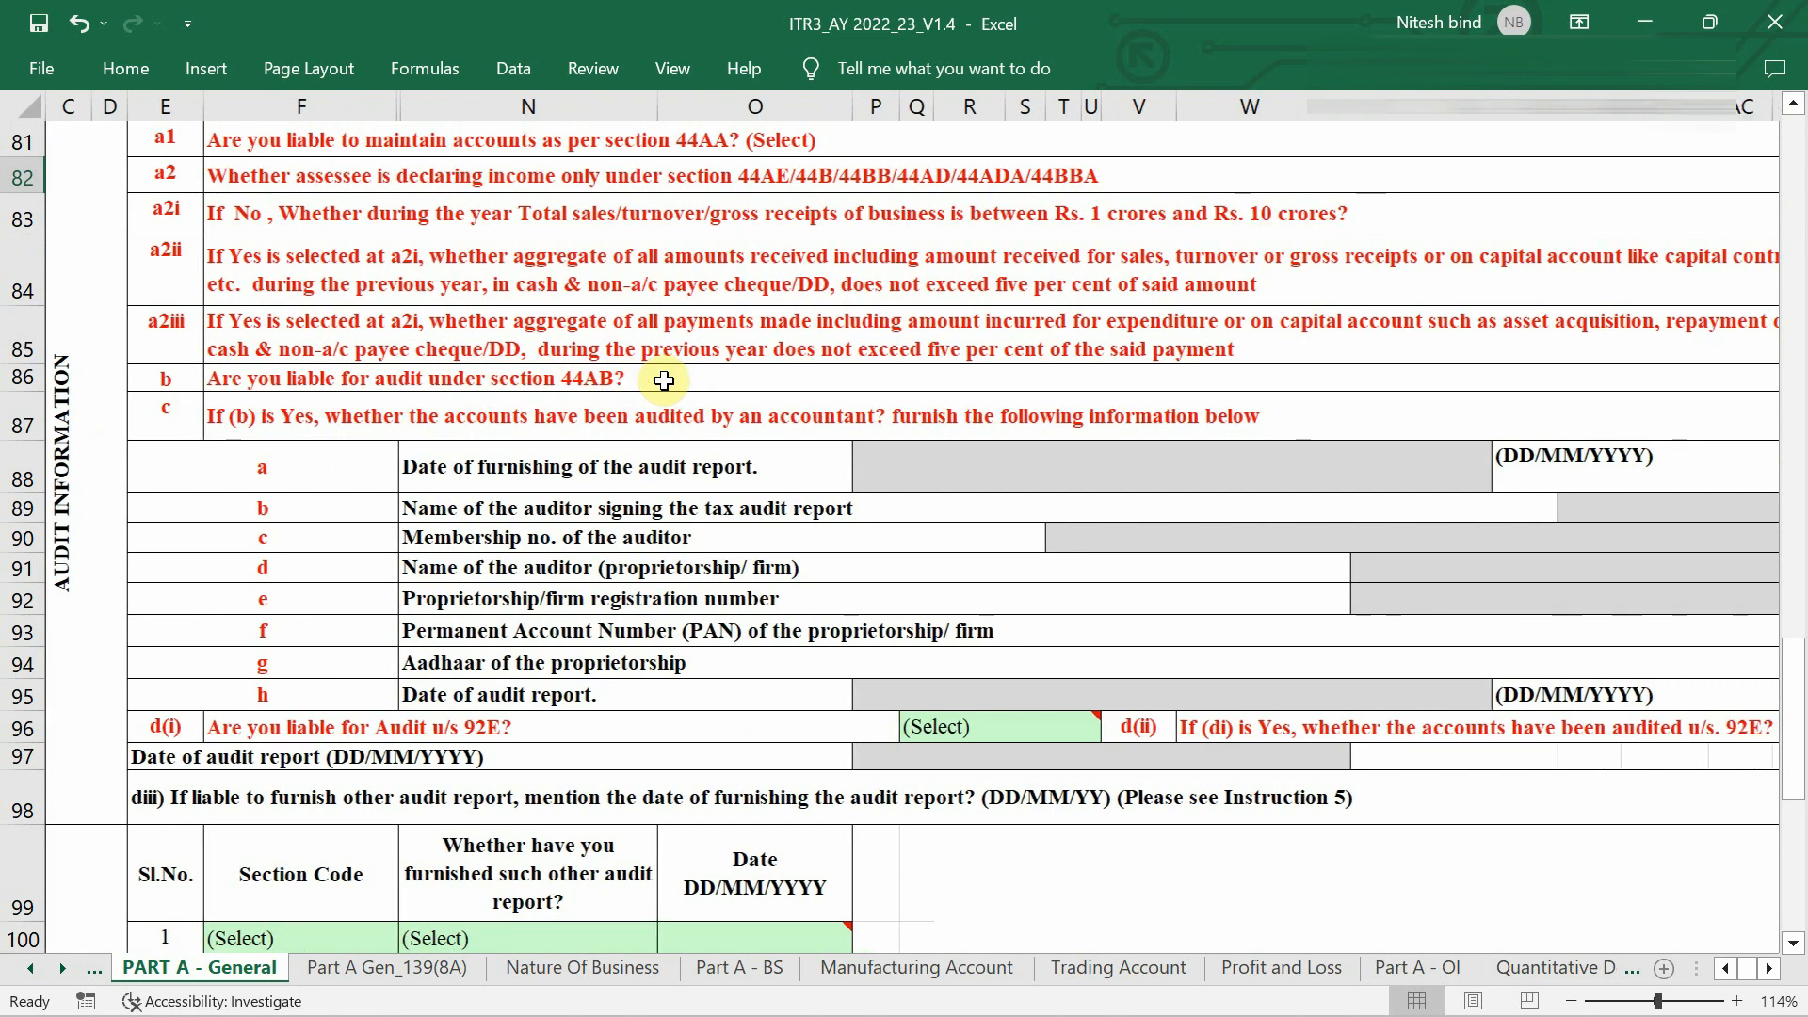
{"action": "scroll", "coordinate": [664, 379], "scroll_direction": "right", "scroll_amount": 4}
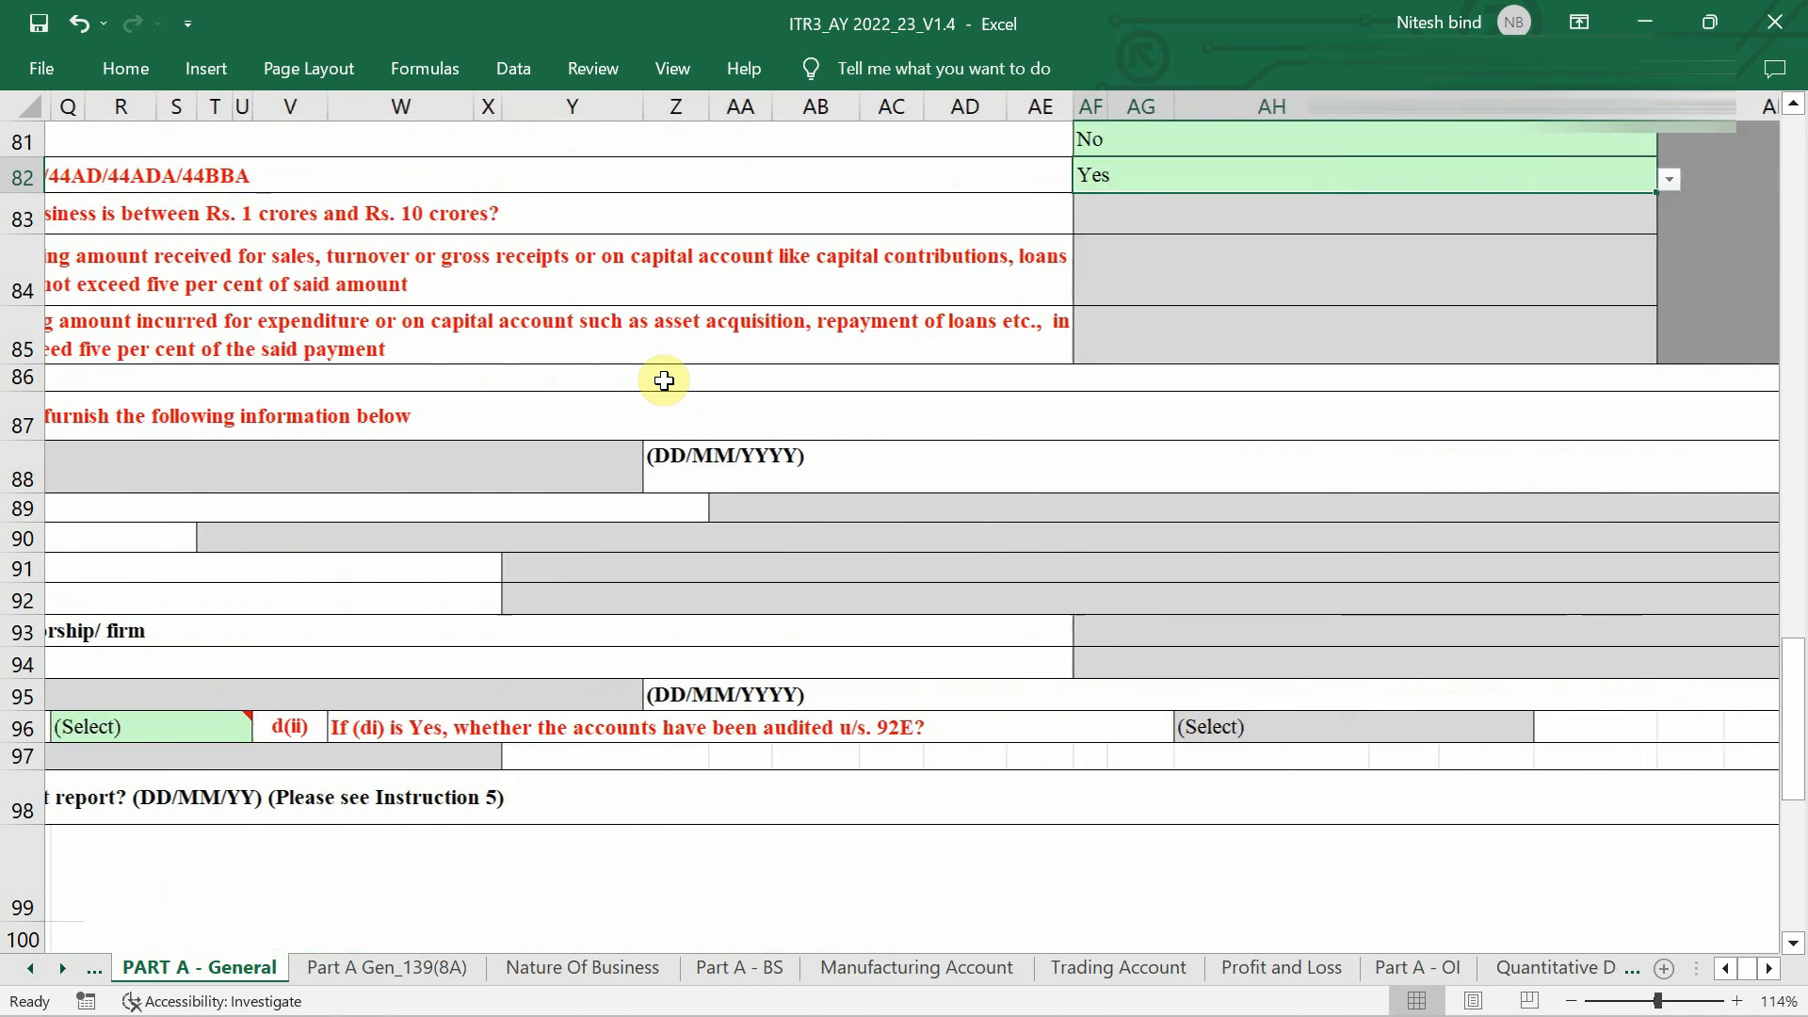
{"action": "left_click", "coordinate": [1546, 404]}
{"action": "key", "text": "alt+Down"}
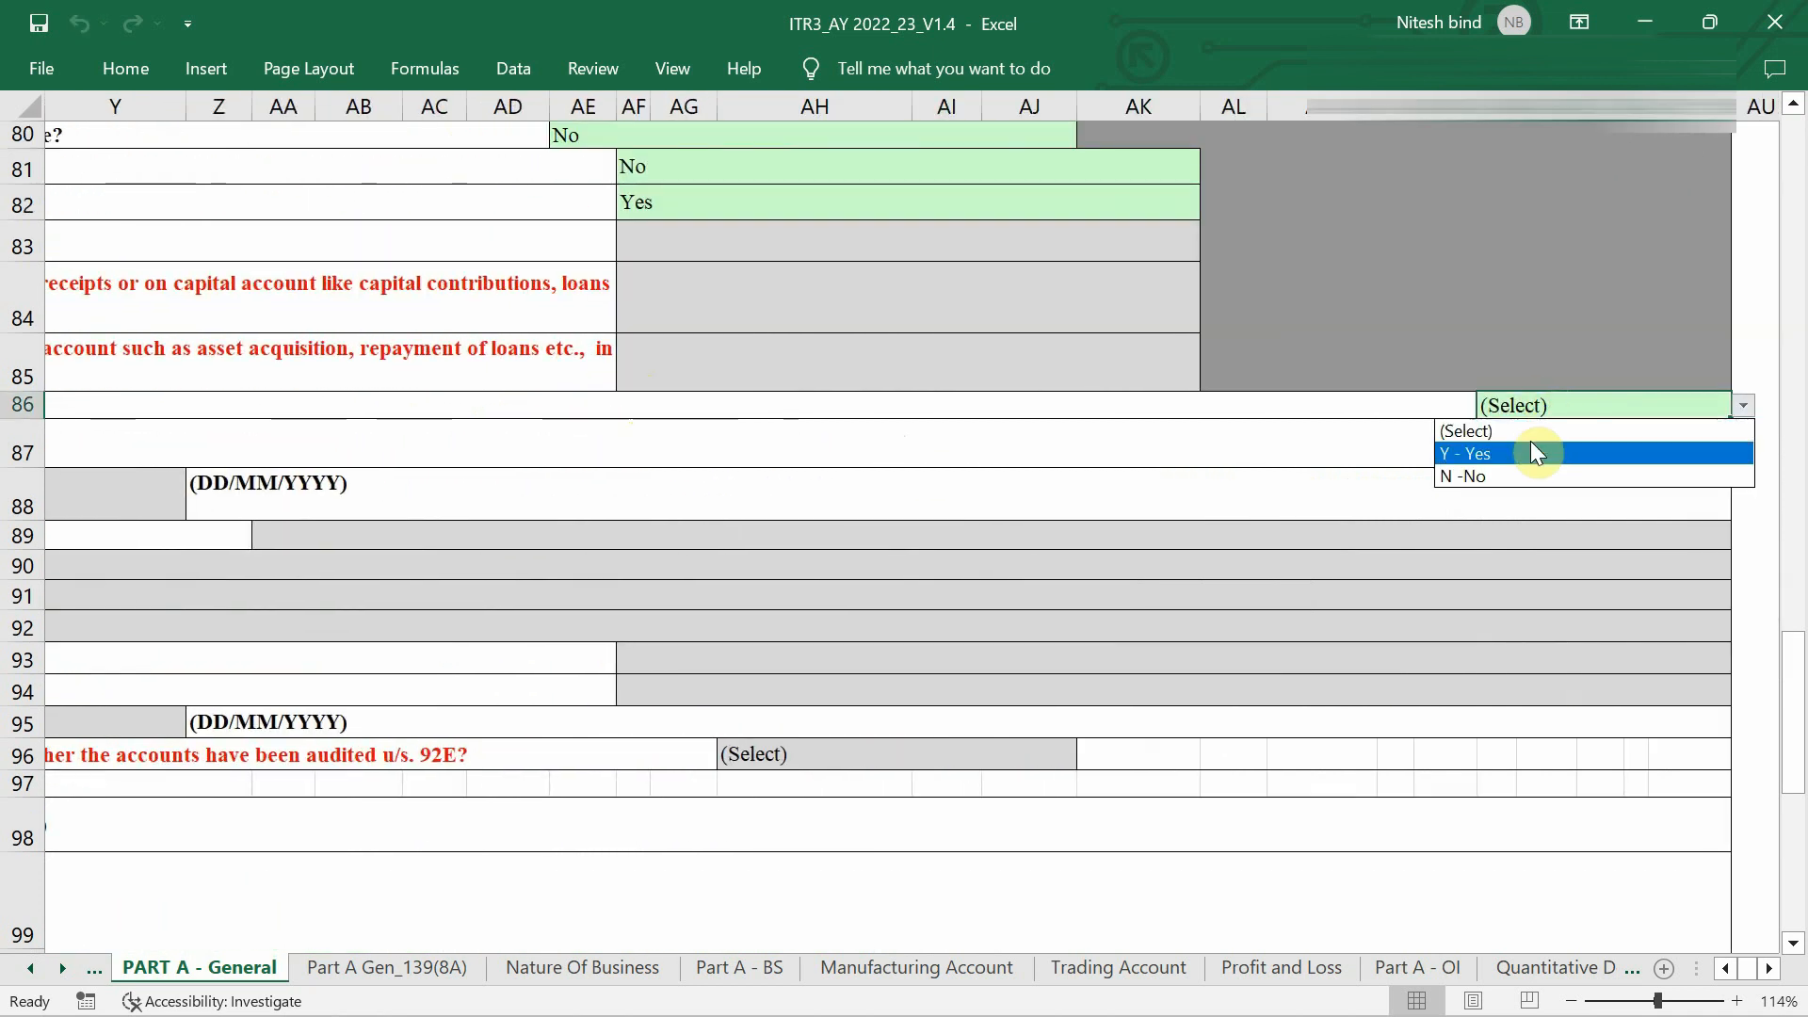
{"action": "left_click", "coordinate": [1523, 479]}
{"action": "scroll", "coordinate": [864, 585], "scroll_direction": "left", "scroll_amount": 10}
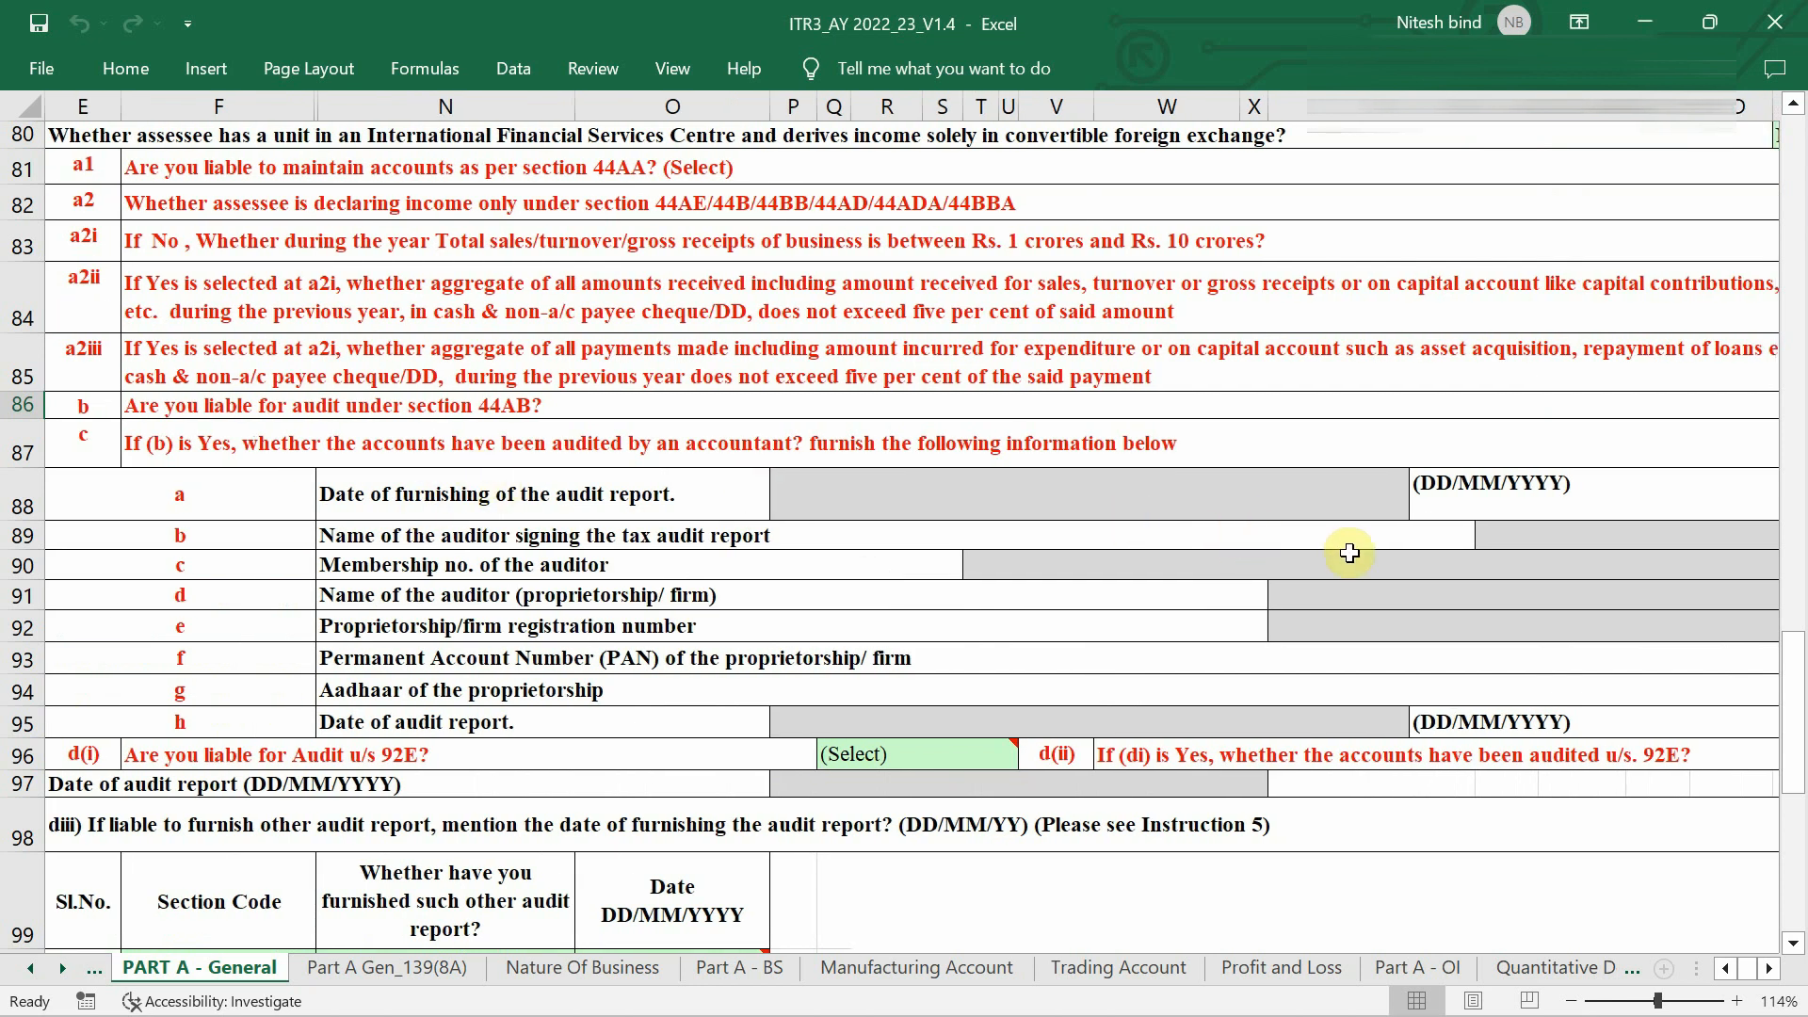
{"action": "scroll", "coordinate": [1347, 553], "scroll_direction": "down", "scroll_amount": 2}
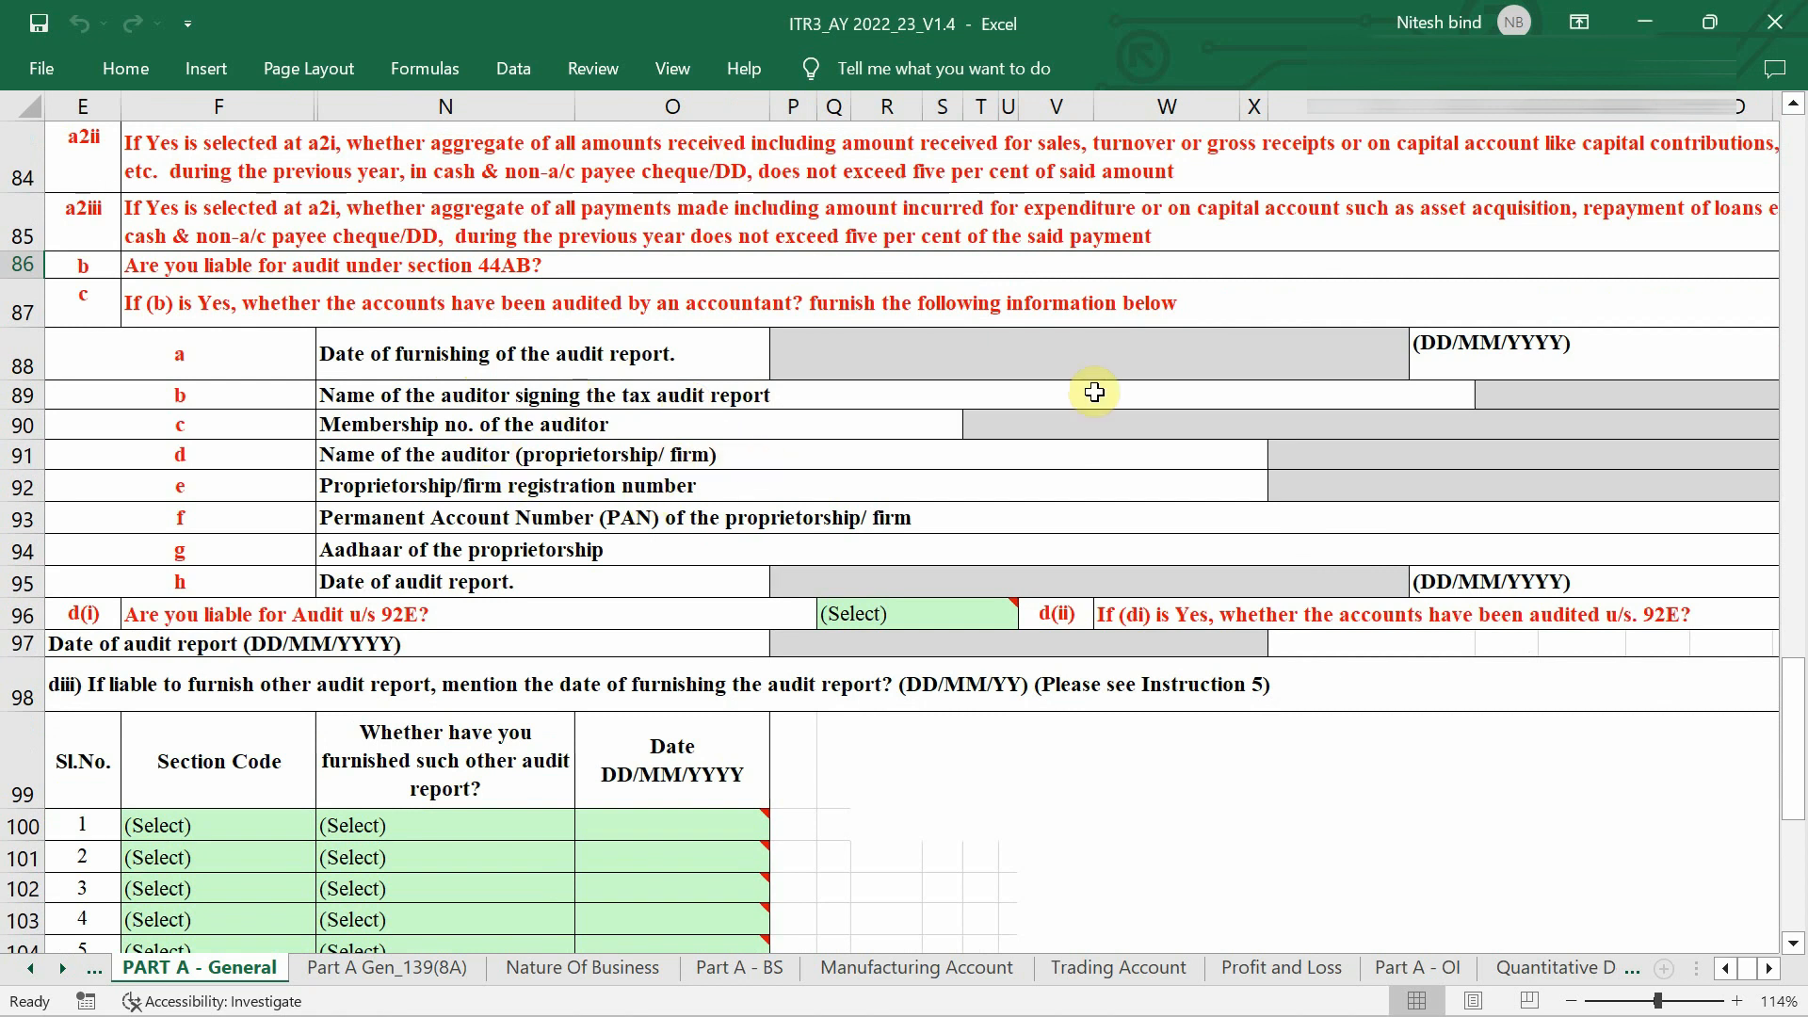
{"action": "scroll", "coordinate": [1473, 348], "scroll_direction": "right", "scroll_amount": 1}
{"action": "scroll", "coordinate": [1472, 352], "scroll_direction": "left", "scroll_amount": 2}
{"action": "scroll", "coordinate": [1472, 351], "scroll_direction": "right", "scroll_amount": 1}
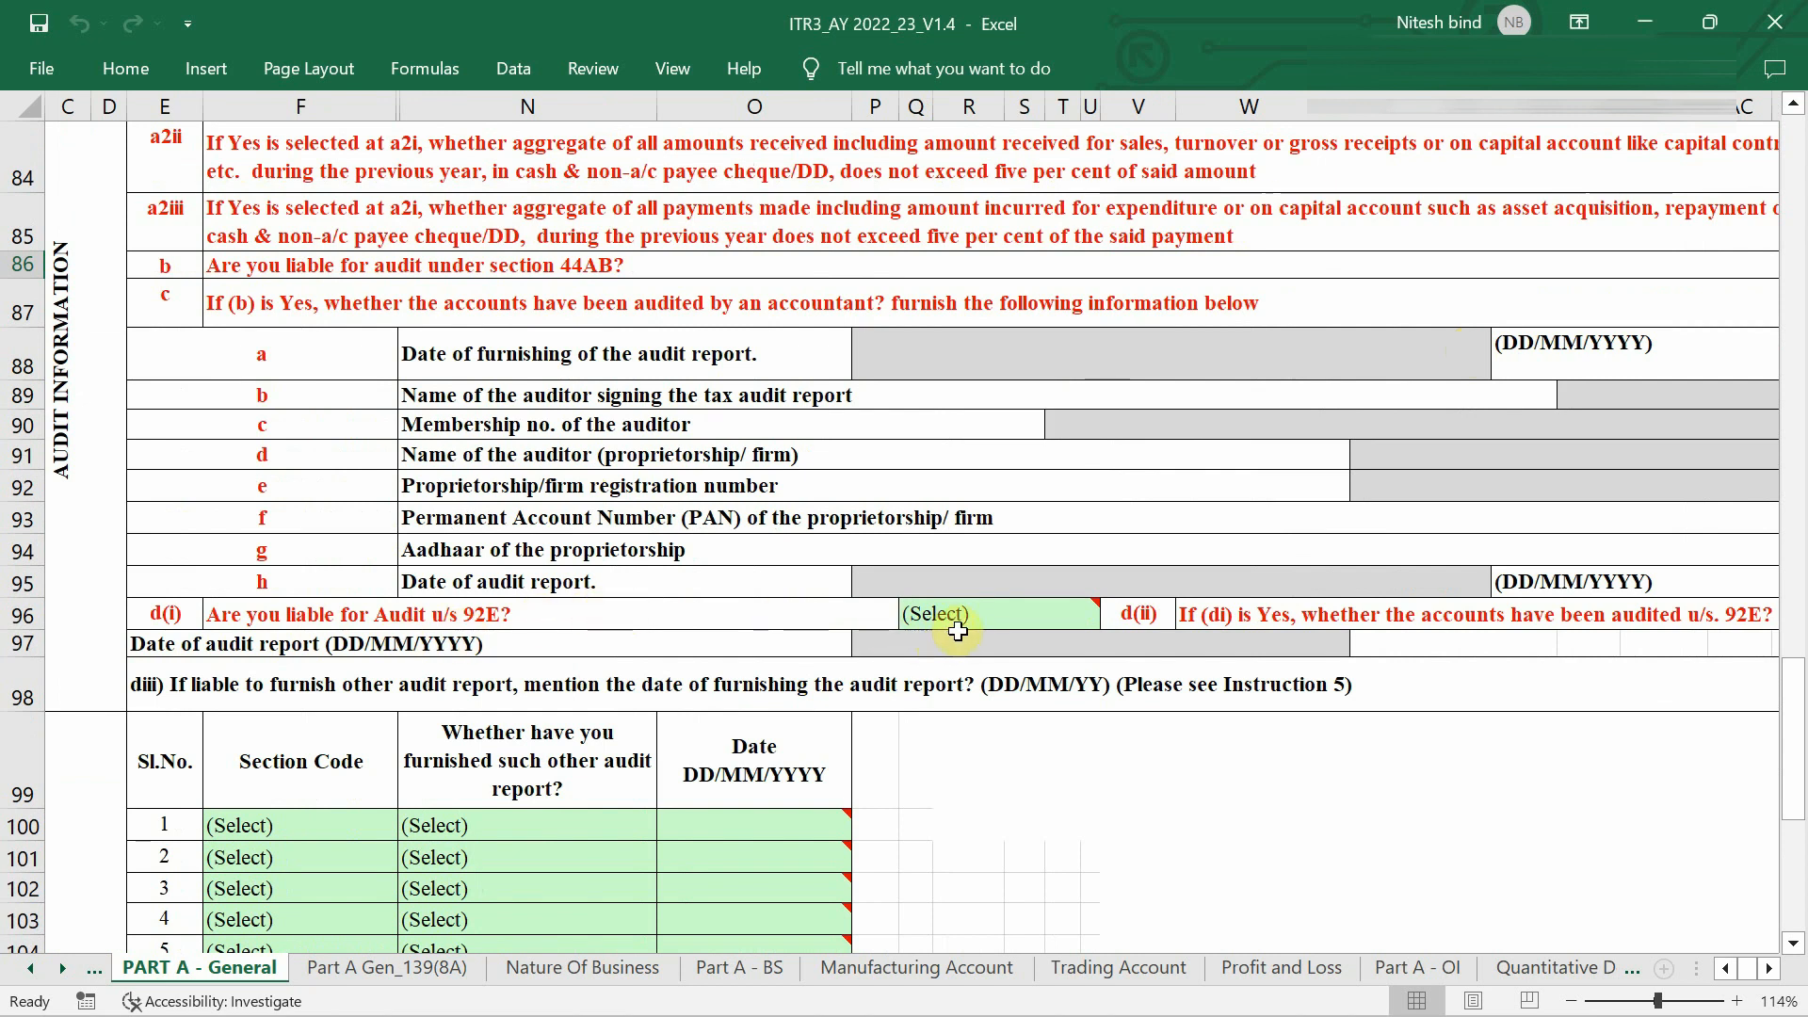
Set the row 96 section 92E audit liability answer to N -No.
{"action": "left_click", "coordinate": [1010, 621]}
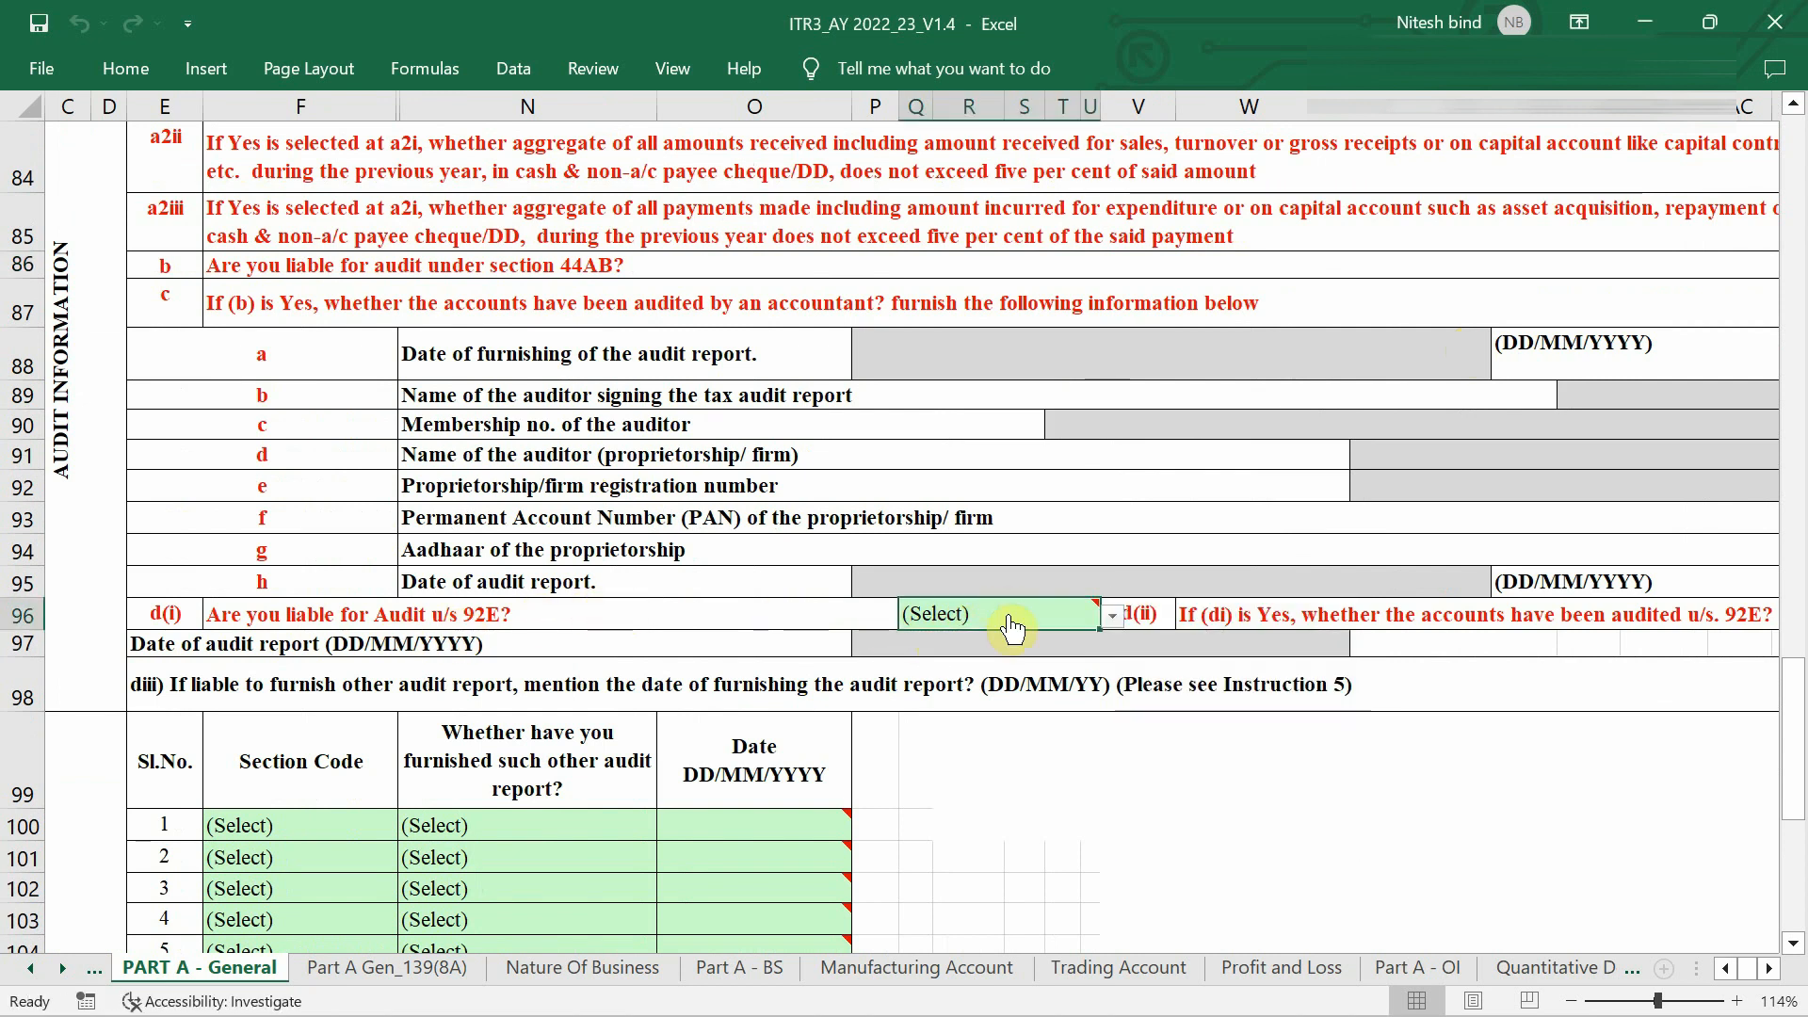
{"action": "key", "text": "alt+Down"}
{"action": "left_click", "coordinate": [1006, 688]}
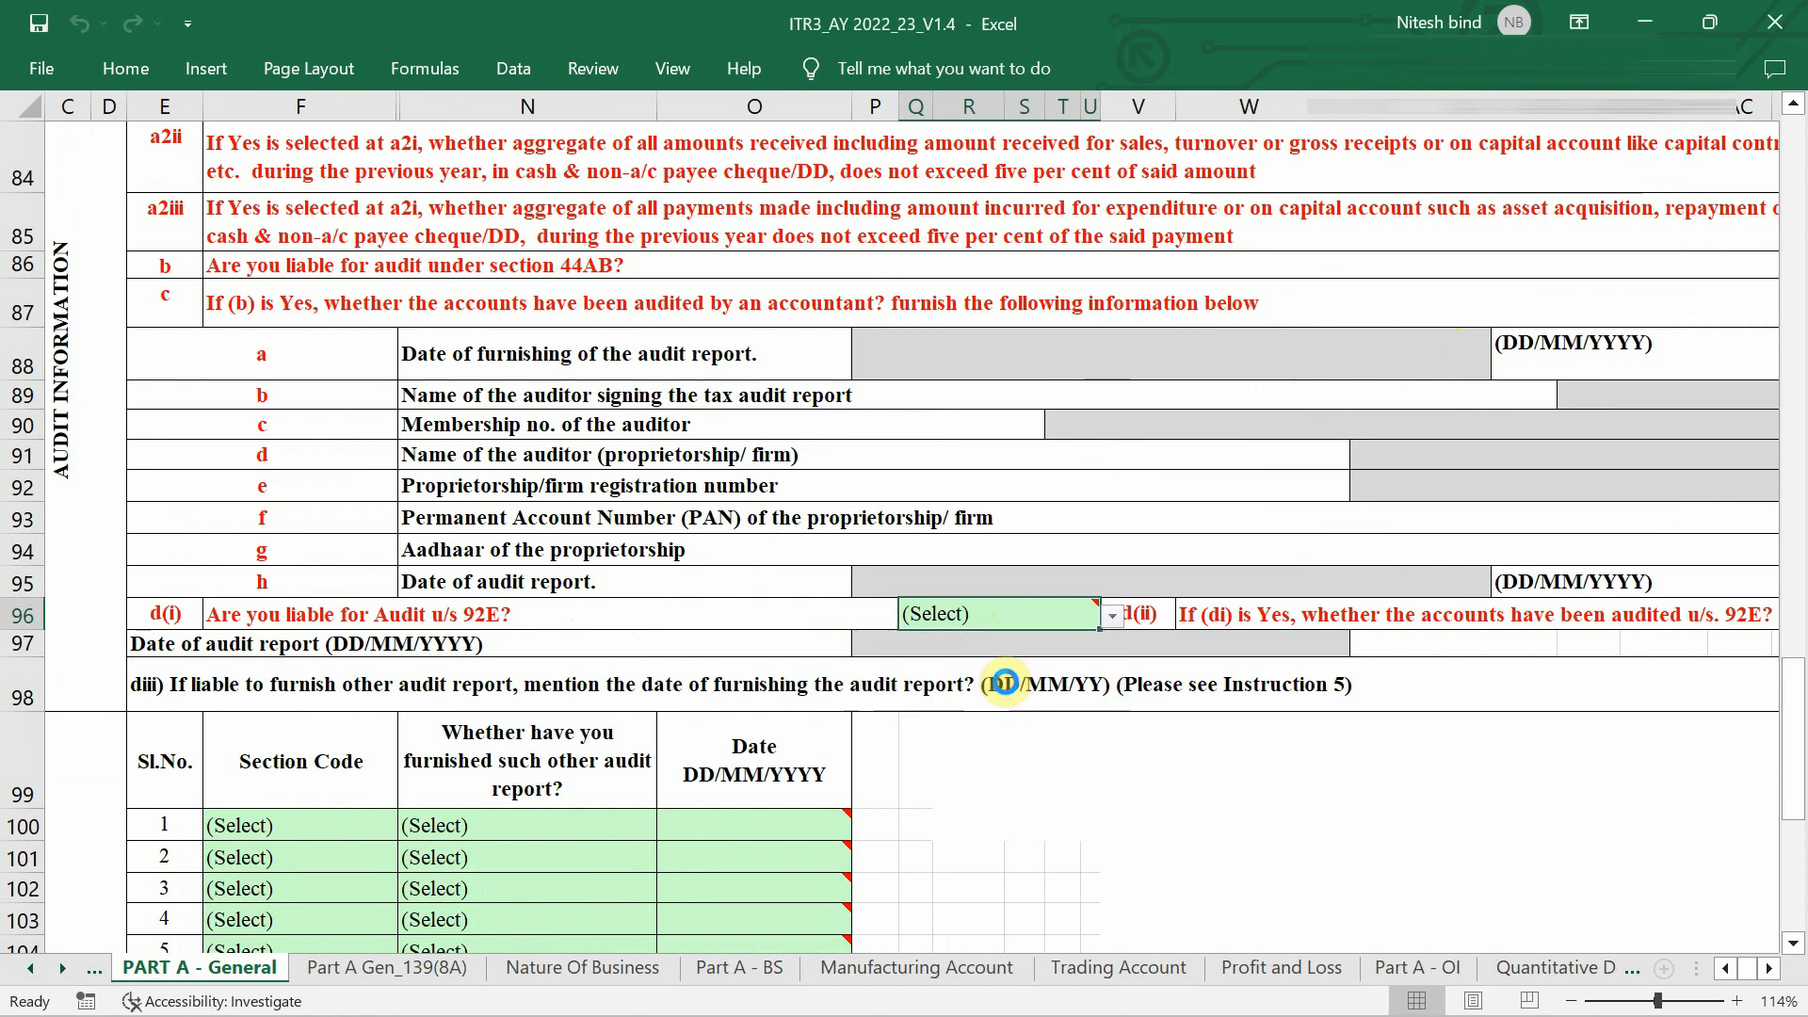
{"action": "scroll", "coordinate": [794, 683], "scroll_direction": "down", "scroll_amount": 1}
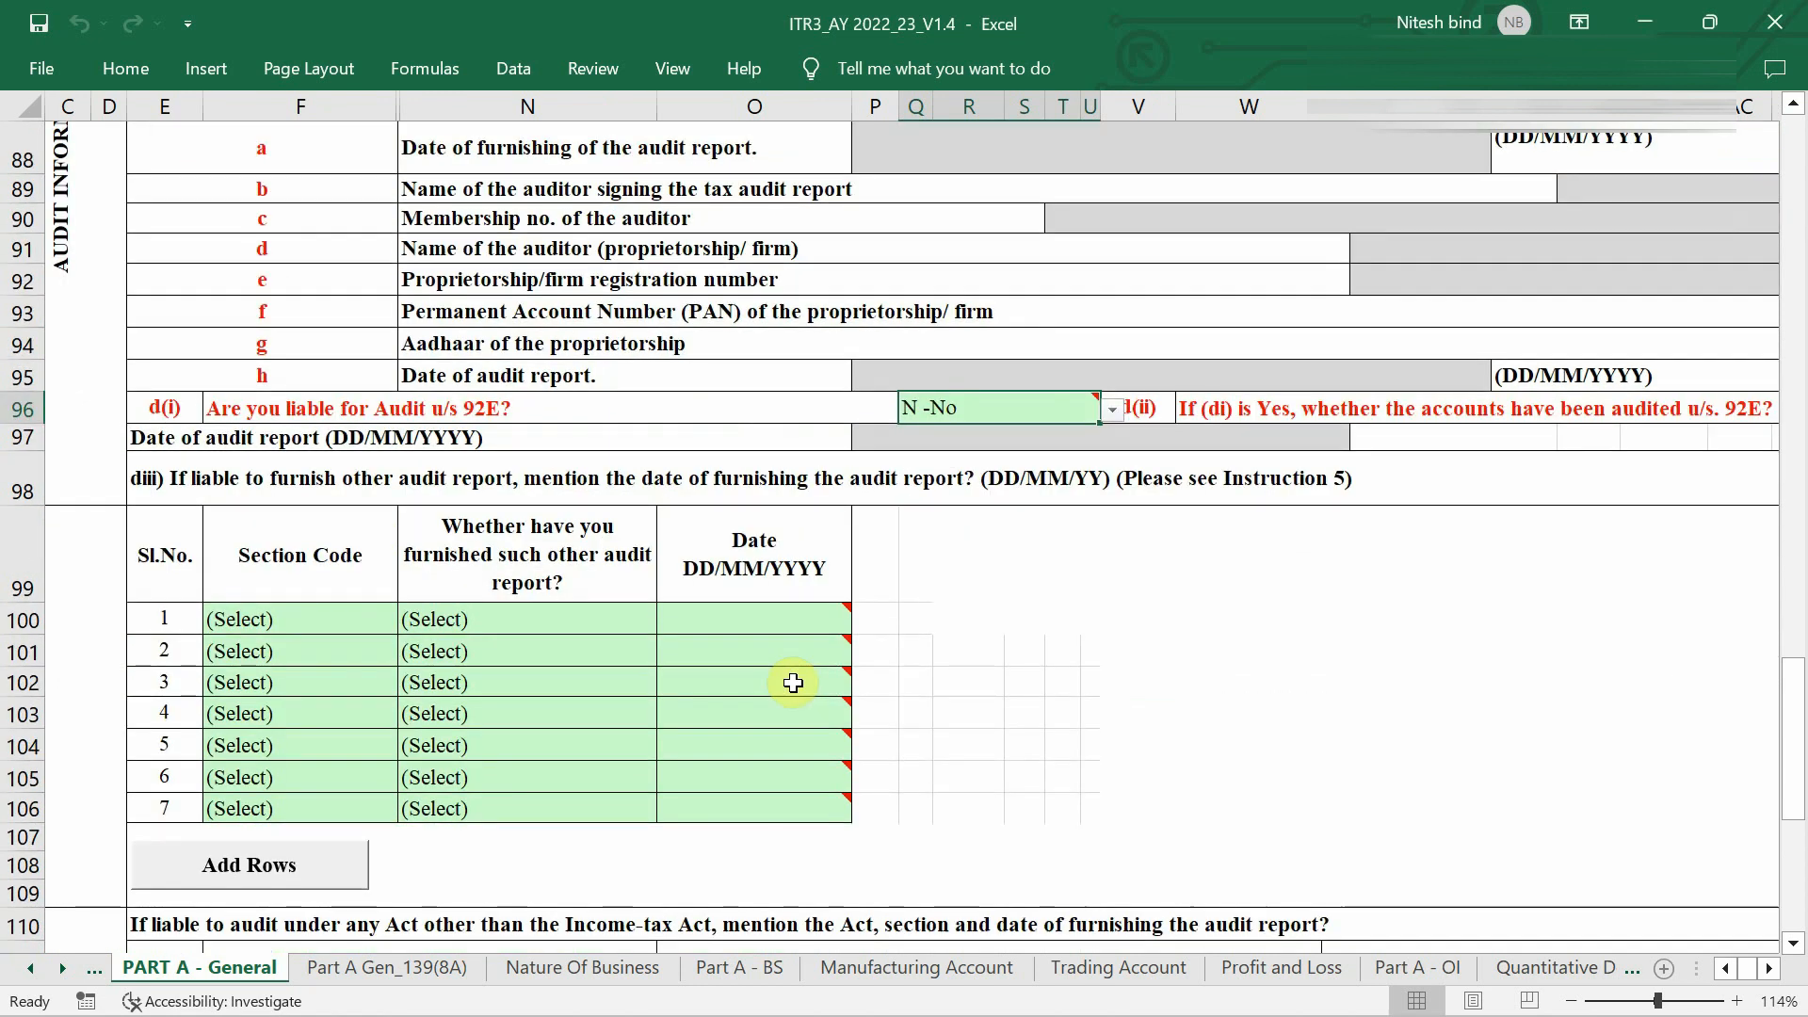
{"action": "scroll", "coordinate": [794, 683], "scroll_direction": "right", "scroll_amount": 4}
{"action": "scroll", "coordinate": [793, 683], "scroll_direction": "left", "scroll_amount": 5}
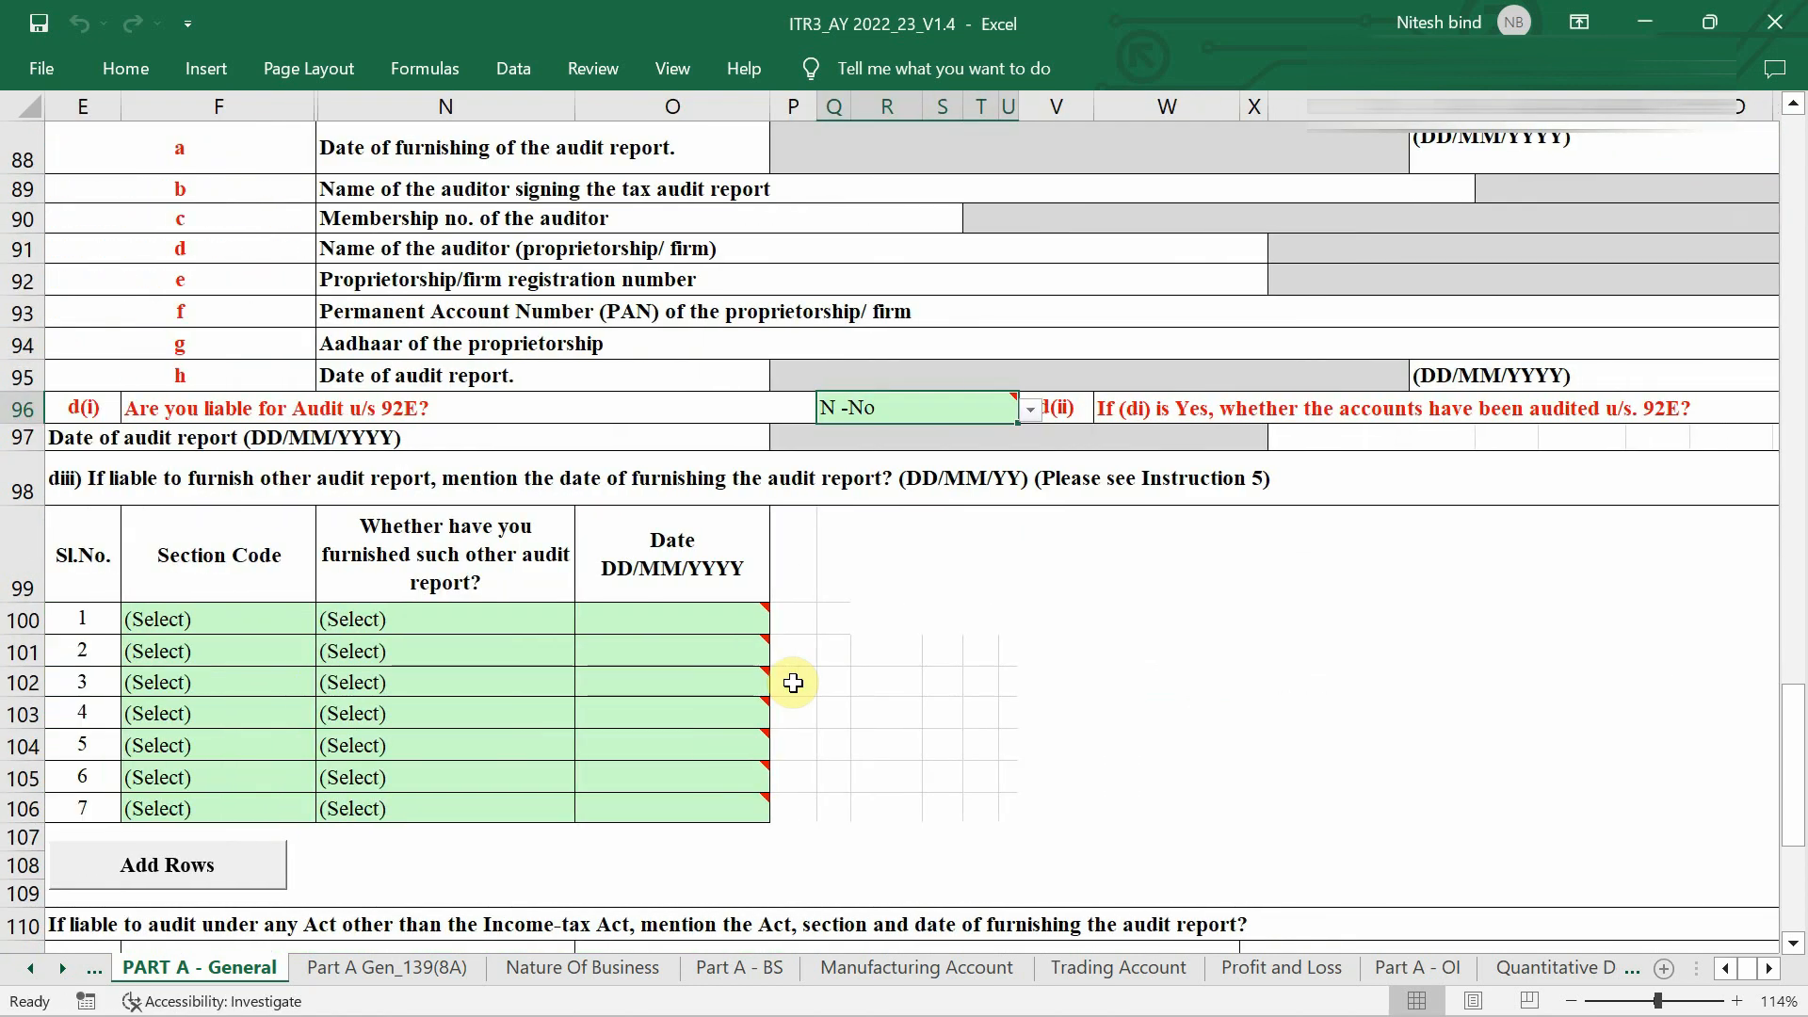
{"action": "scroll", "coordinate": [794, 683], "scroll_direction": "down", "scroll_amount": 1}
{"action": "scroll", "coordinate": [810, 680], "scroll_direction": "left", "scroll_amount": 2}
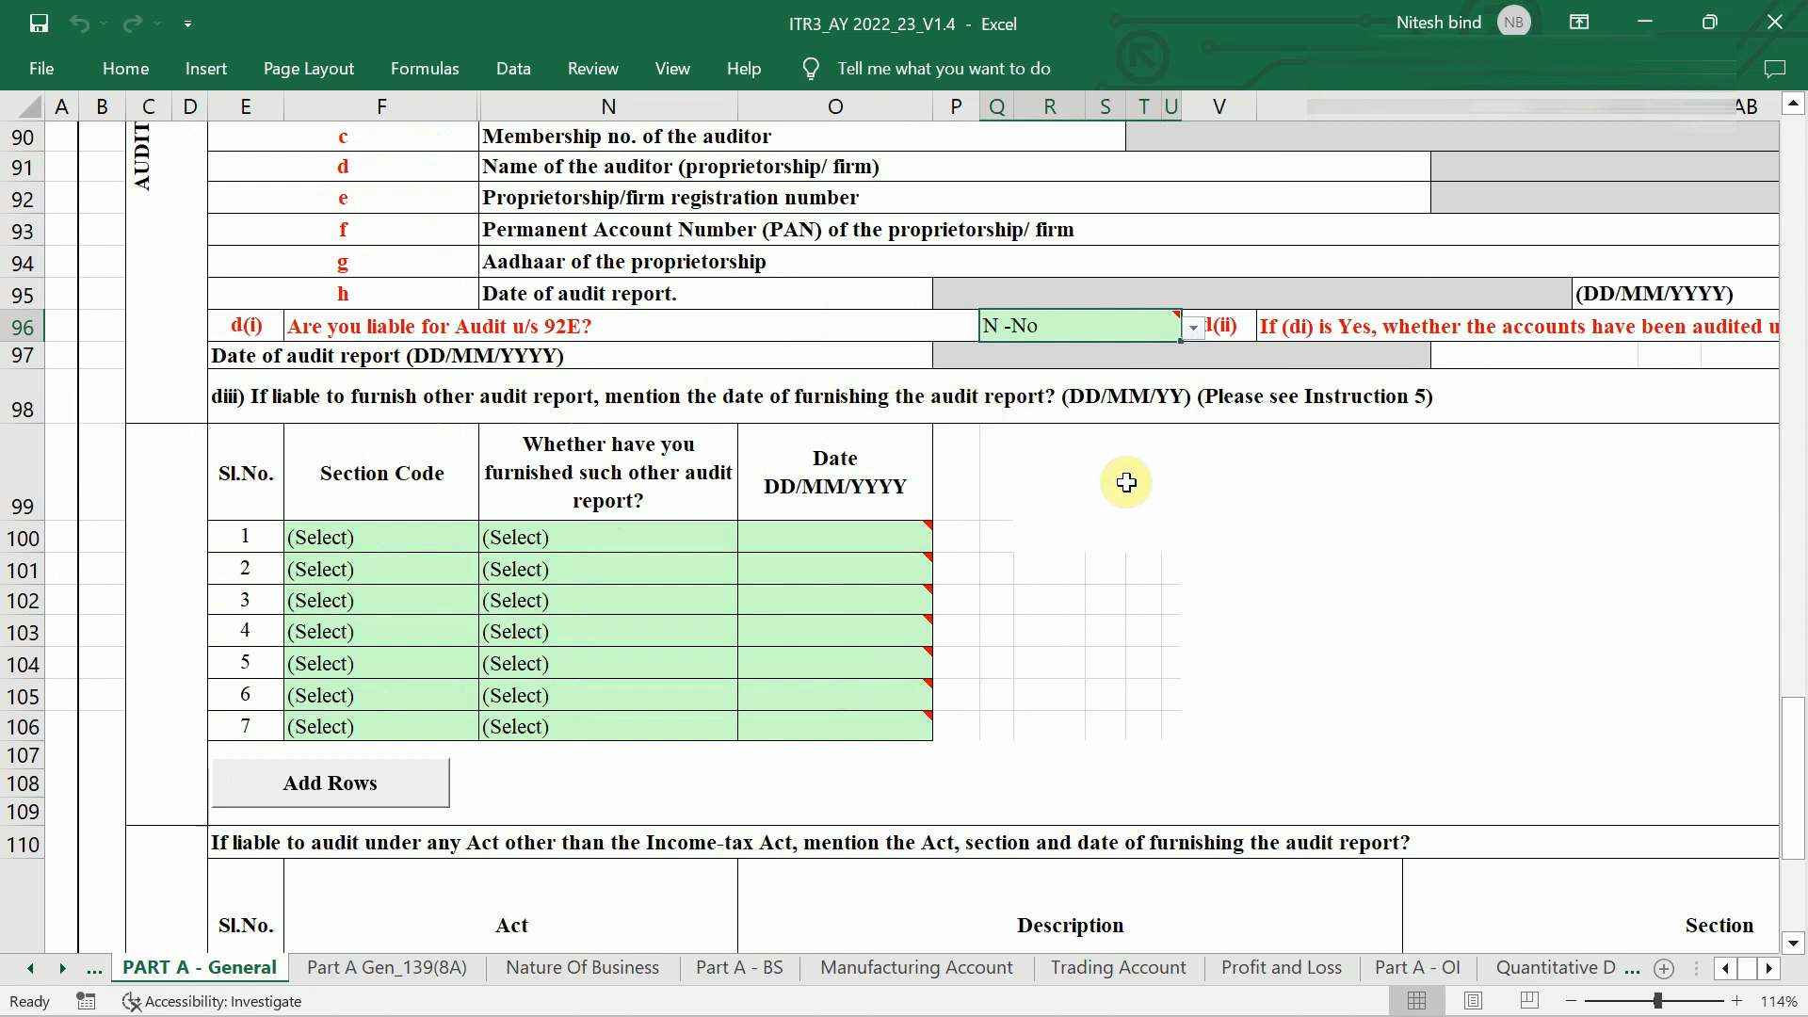
{"action": "scroll", "coordinate": [800, 686], "scroll_direction": "down", "scroll_amount": 4}
{"action": "scroll", "coordinate": [800, 687], "scroll_direction": "down", "scroll_amount": 1}
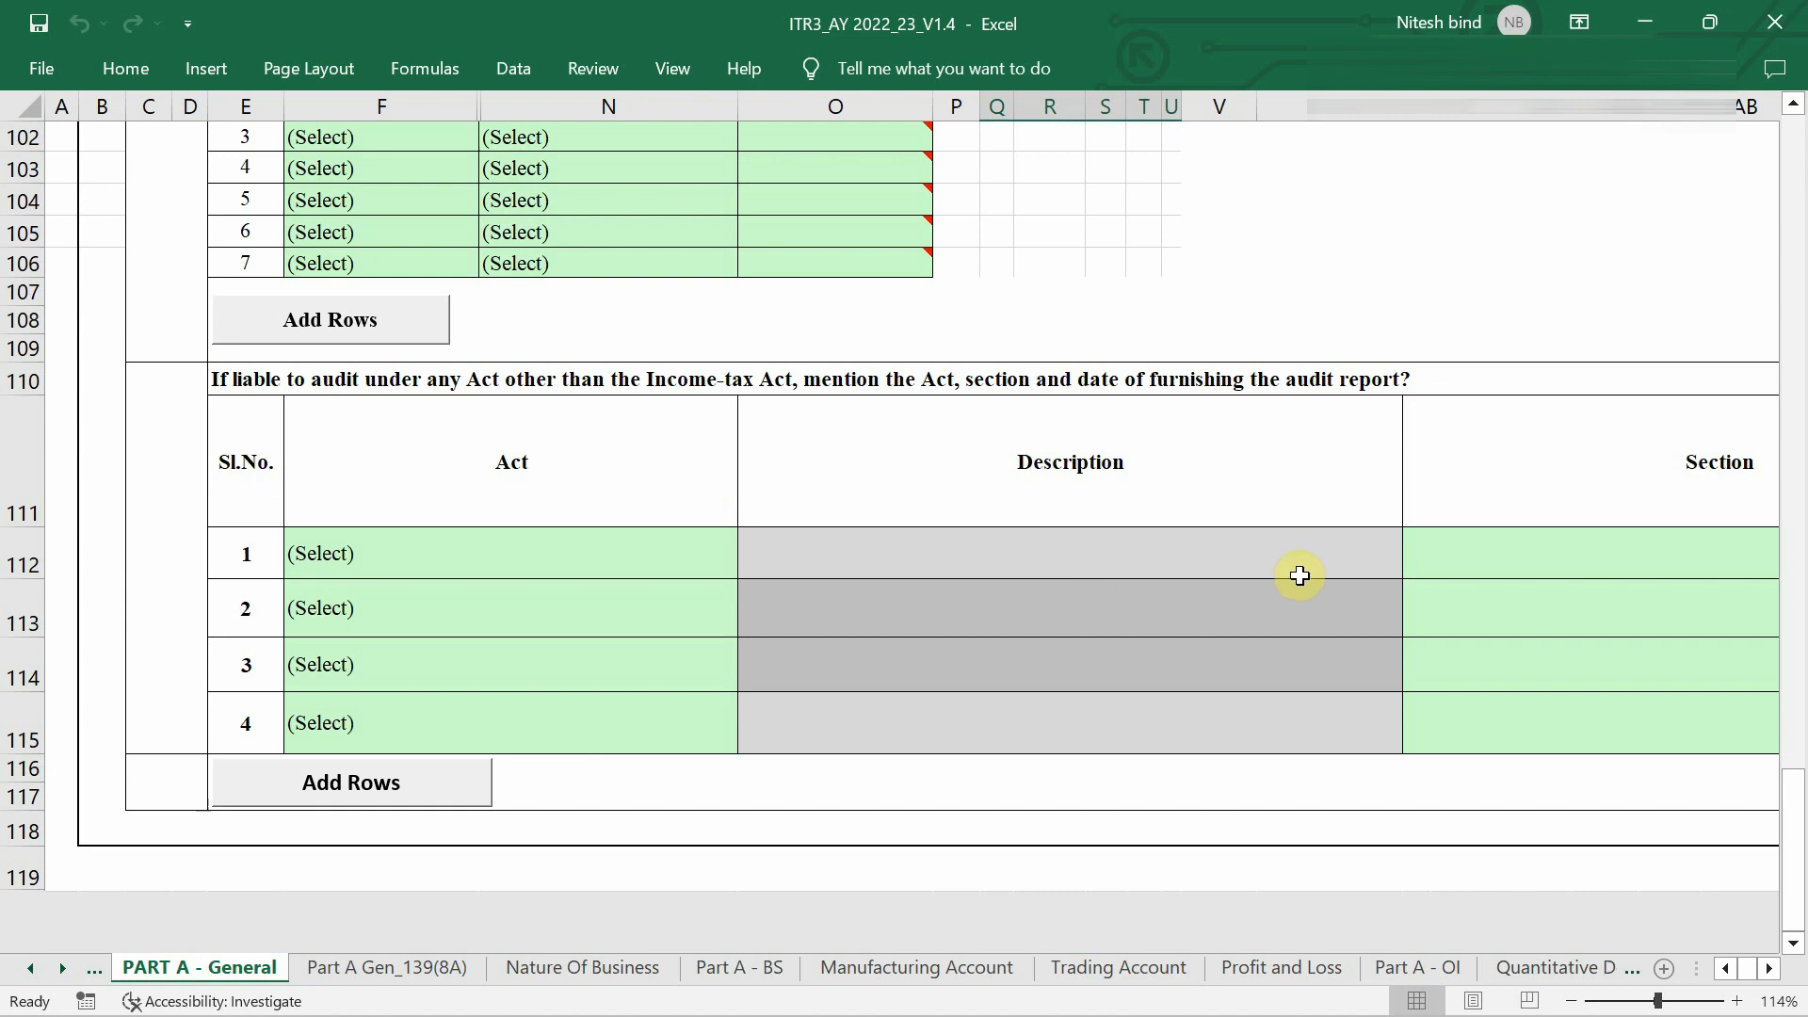
{"action": "scroll", "coordinate": [1238, 557], "scroll_direction": "right", "scroll_amount": 5}
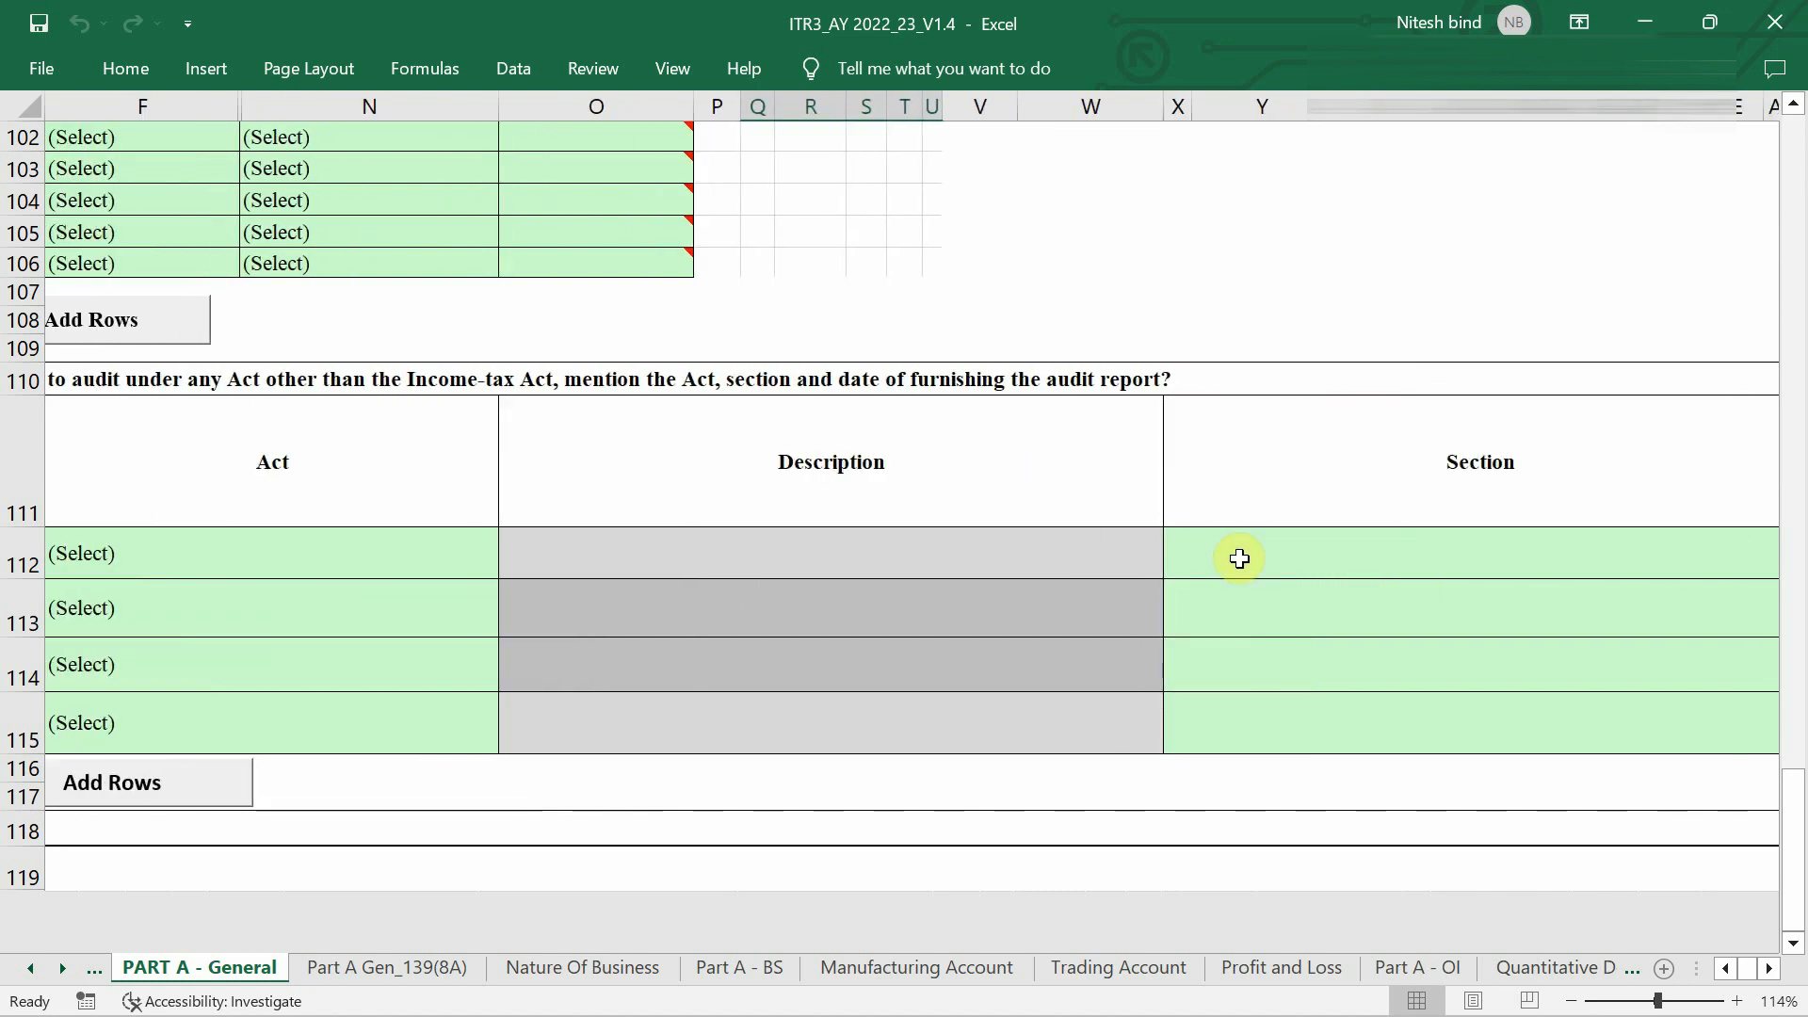
{"action": "scroll", "coordinate": [1238, 559], "scroll_direction": "down", "scroll_amount": 3}
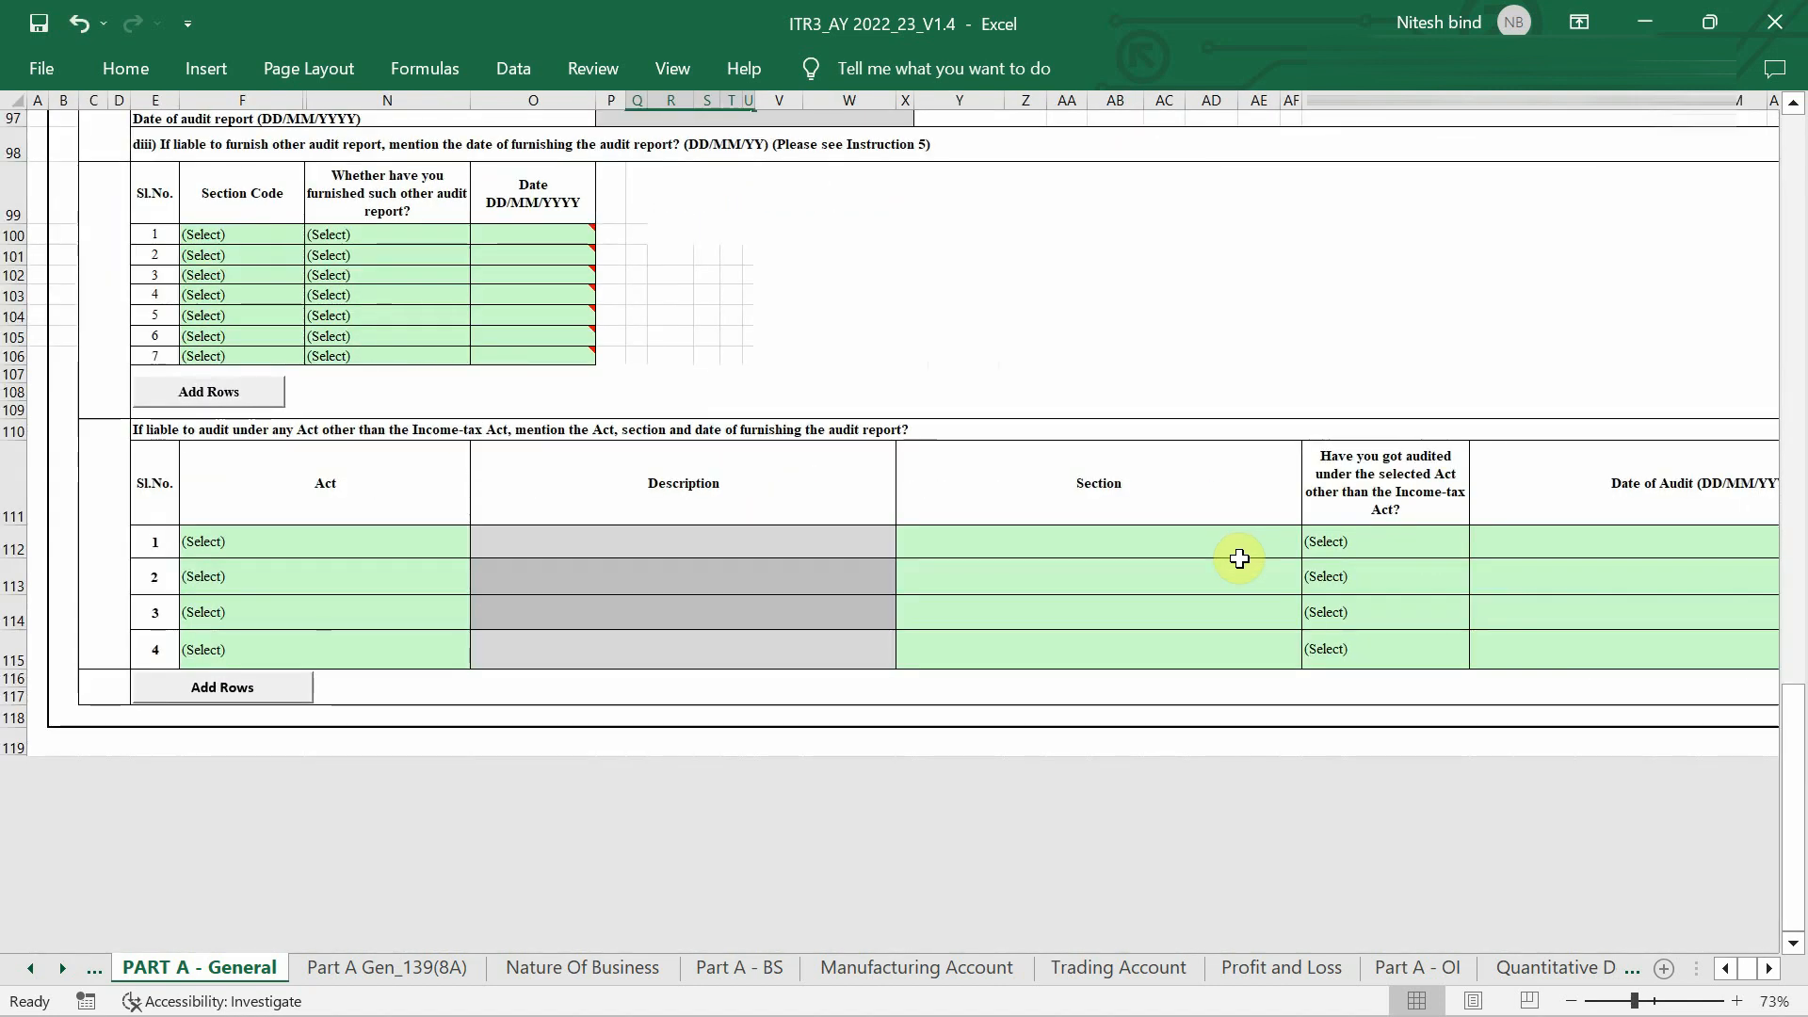
{"action": "scroll", "coordinate": [1238, 559], "scroll_direction": "up", "scroll_amount": 1}
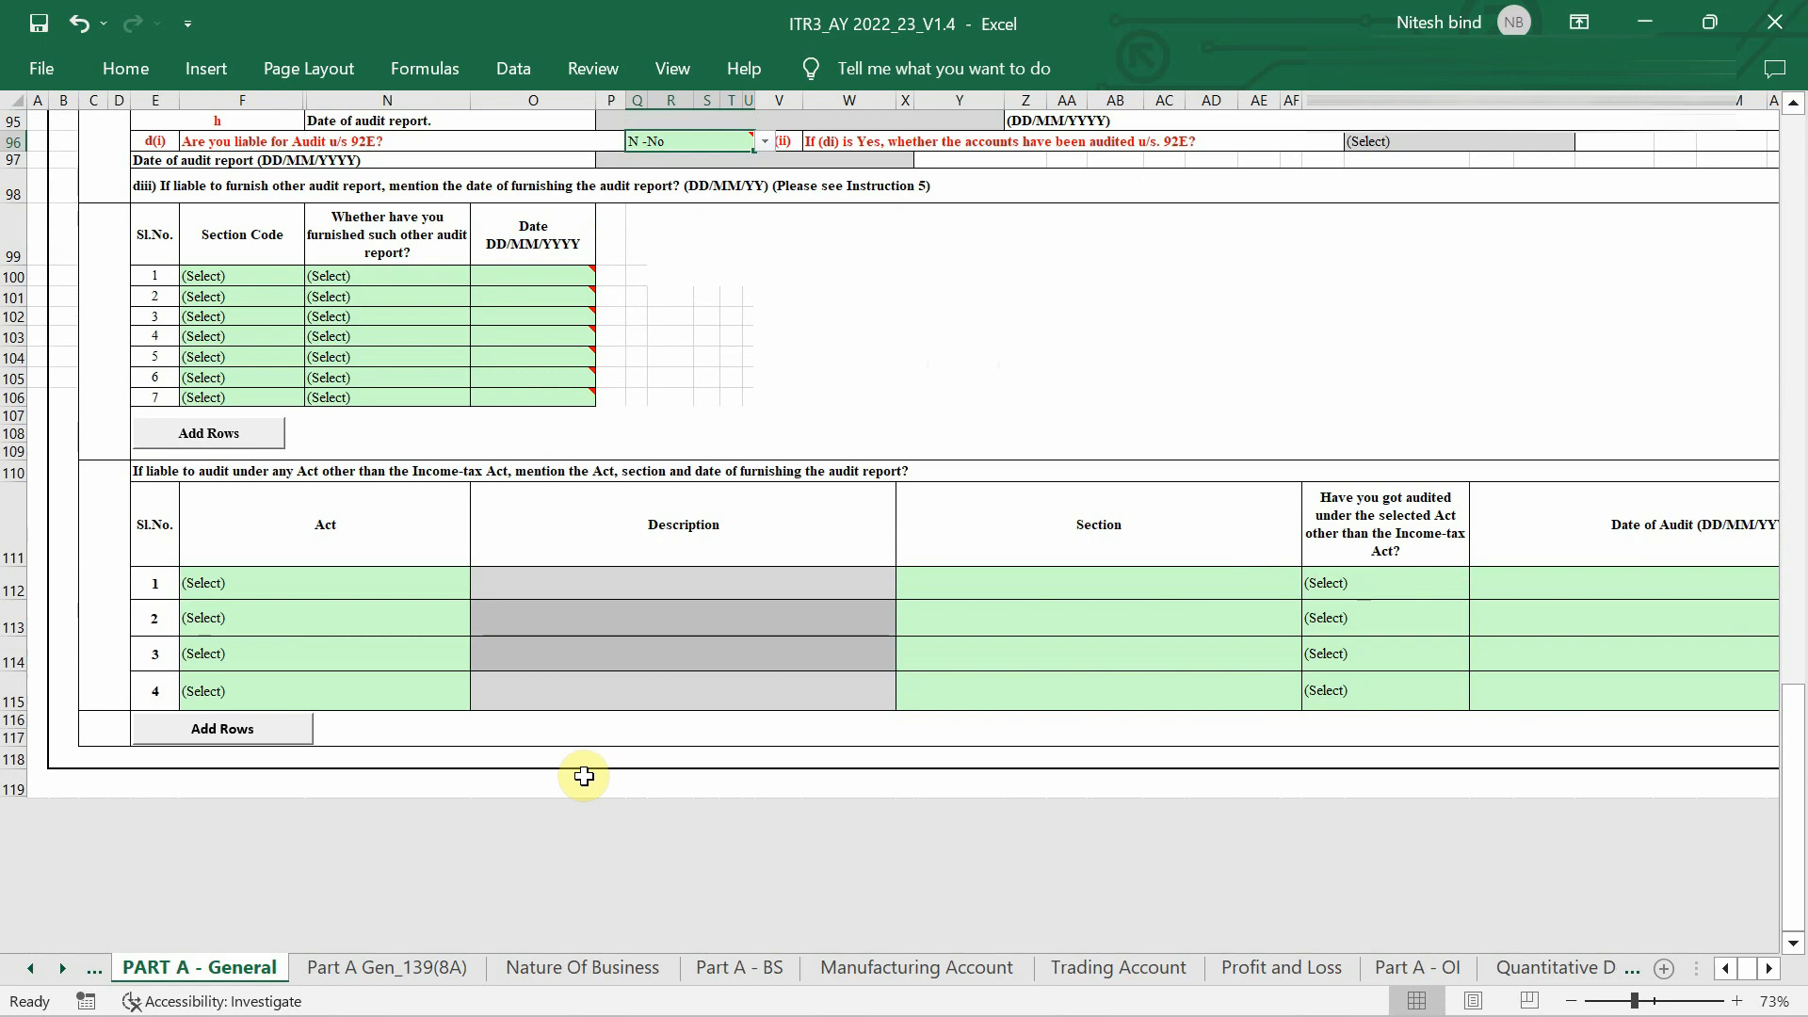
{"action": "scroll", "coordinate": [584, 775], "scroll_direction": "up", "scroll_amount": 4}
{"action": "scroll", "coordinate": [585, 775], "scroll_direction": "up", "scroll_amount": 8}
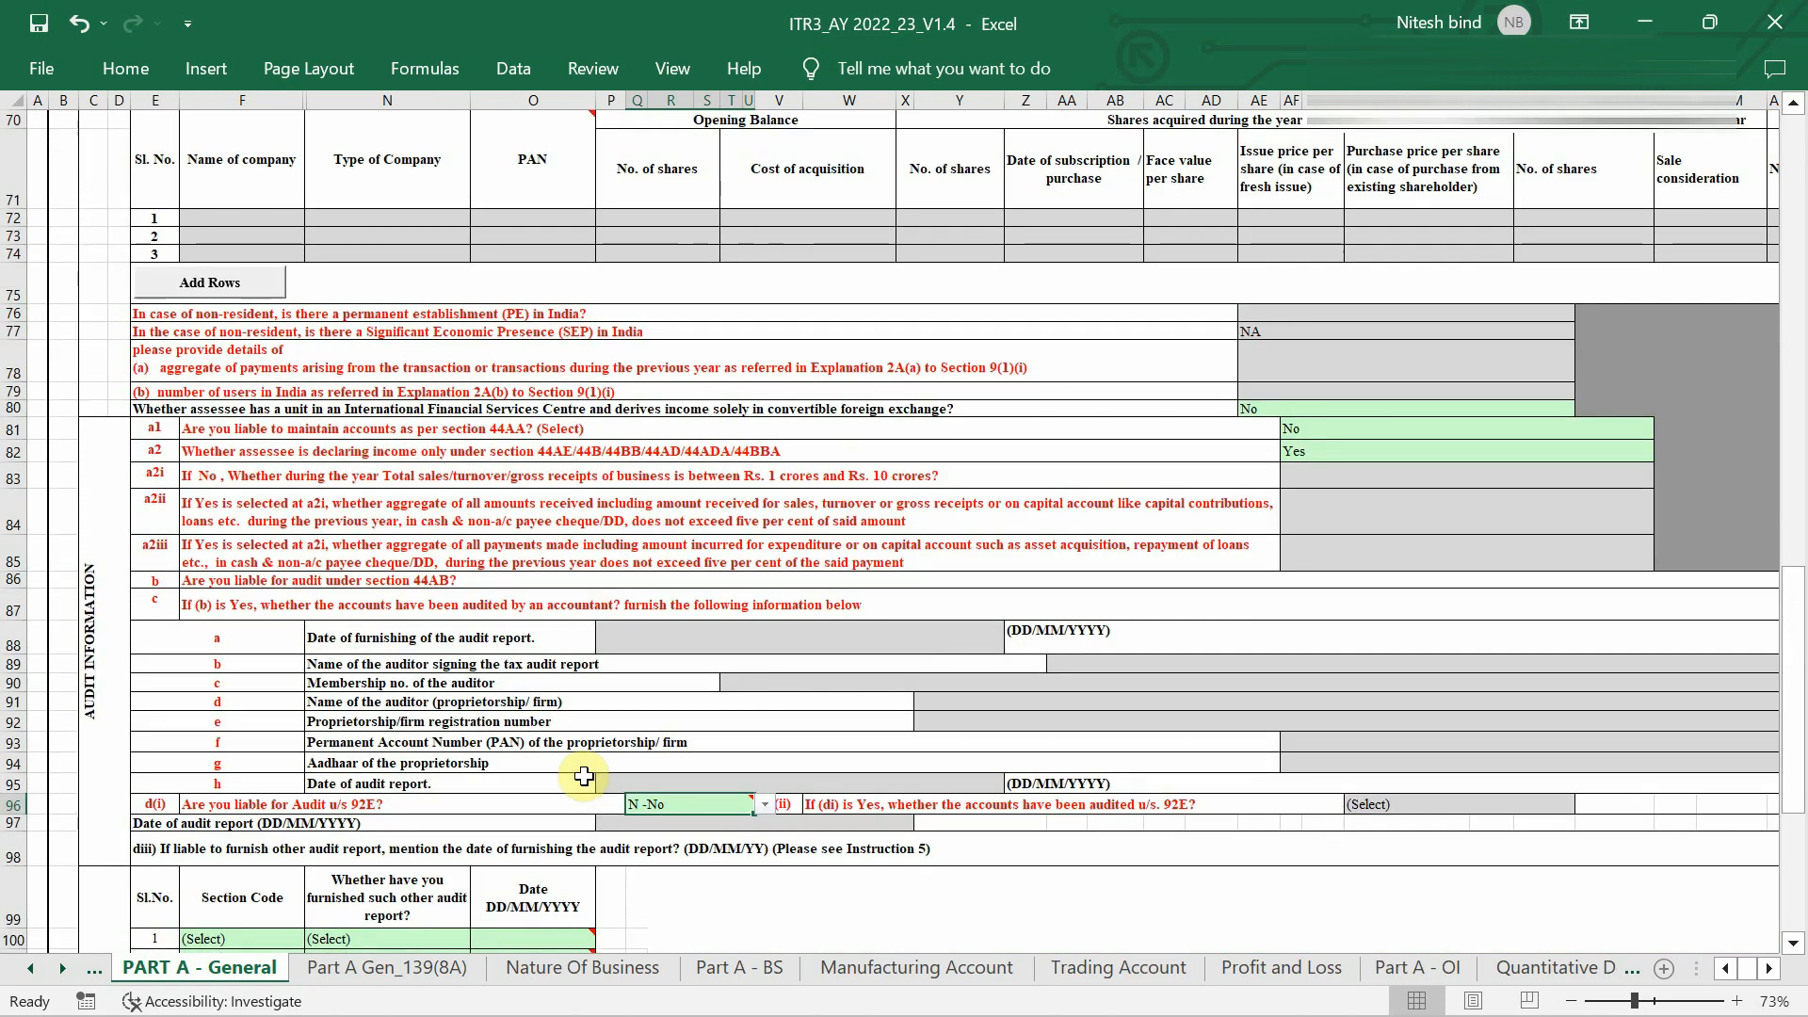
{"action": "scroll", "coordinate": [585, 775], "scroll_direction": "up", "scroll_amount": 4}
{"action": "scroll", "coordinate": [584, 775], "scroll_direction": "down", "scroll_amount": 1, "text": "ctrl"}
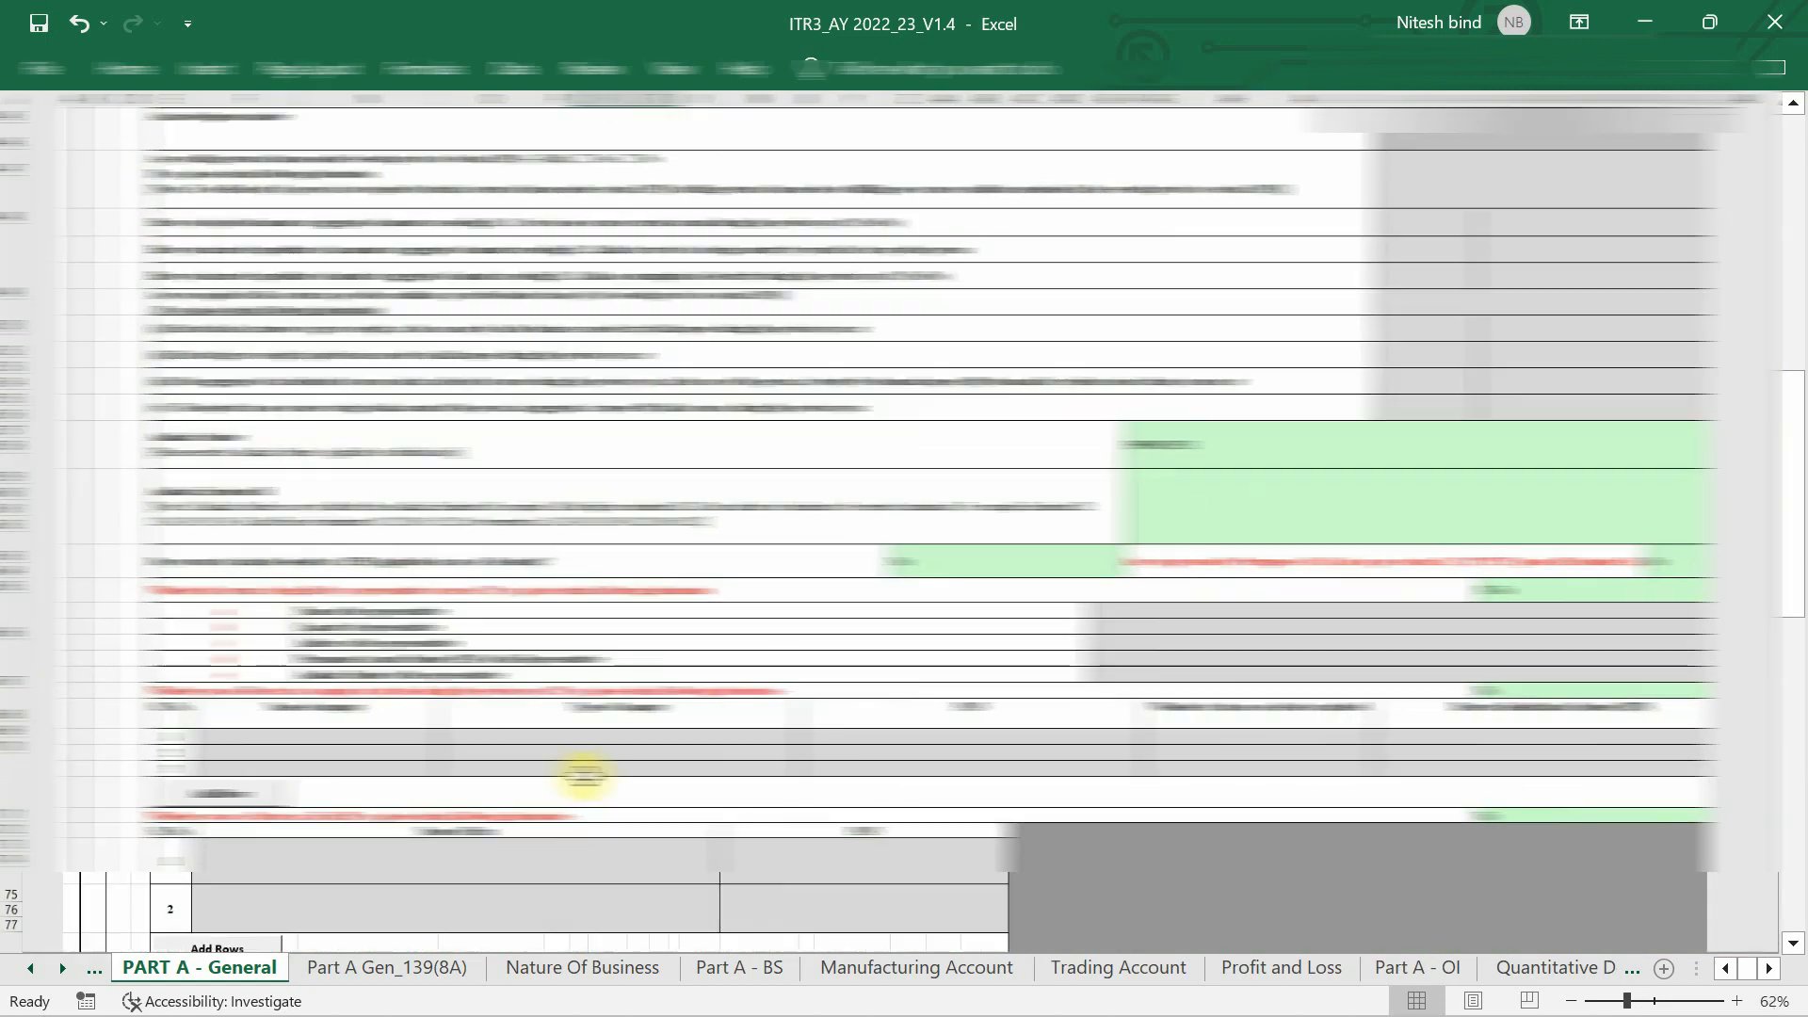
{"action": "scroll", "coordinate": [585, 775], "scroll_direction": "up", "scroll_amount": 8}
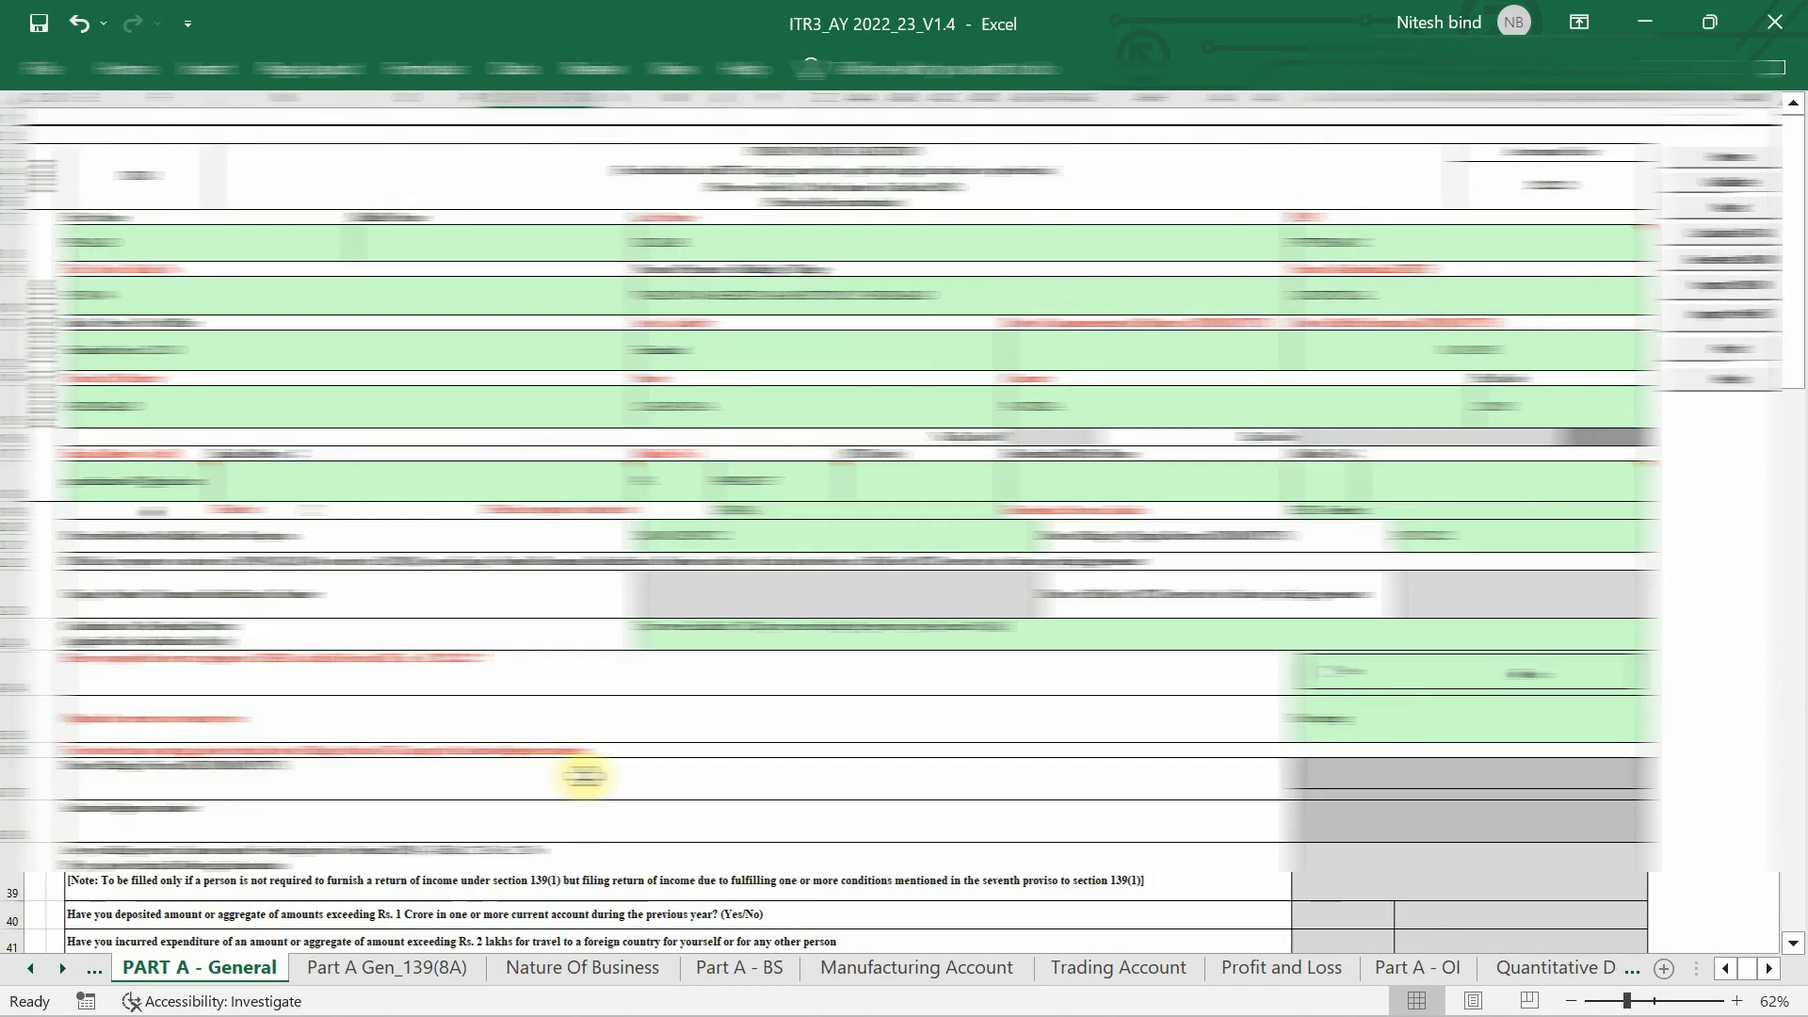
Move to the next sheet, Part A Gen_139(8A), with Ctrl+Page Down.
{"action": "key", "text": "ctrl+Page_Down"}
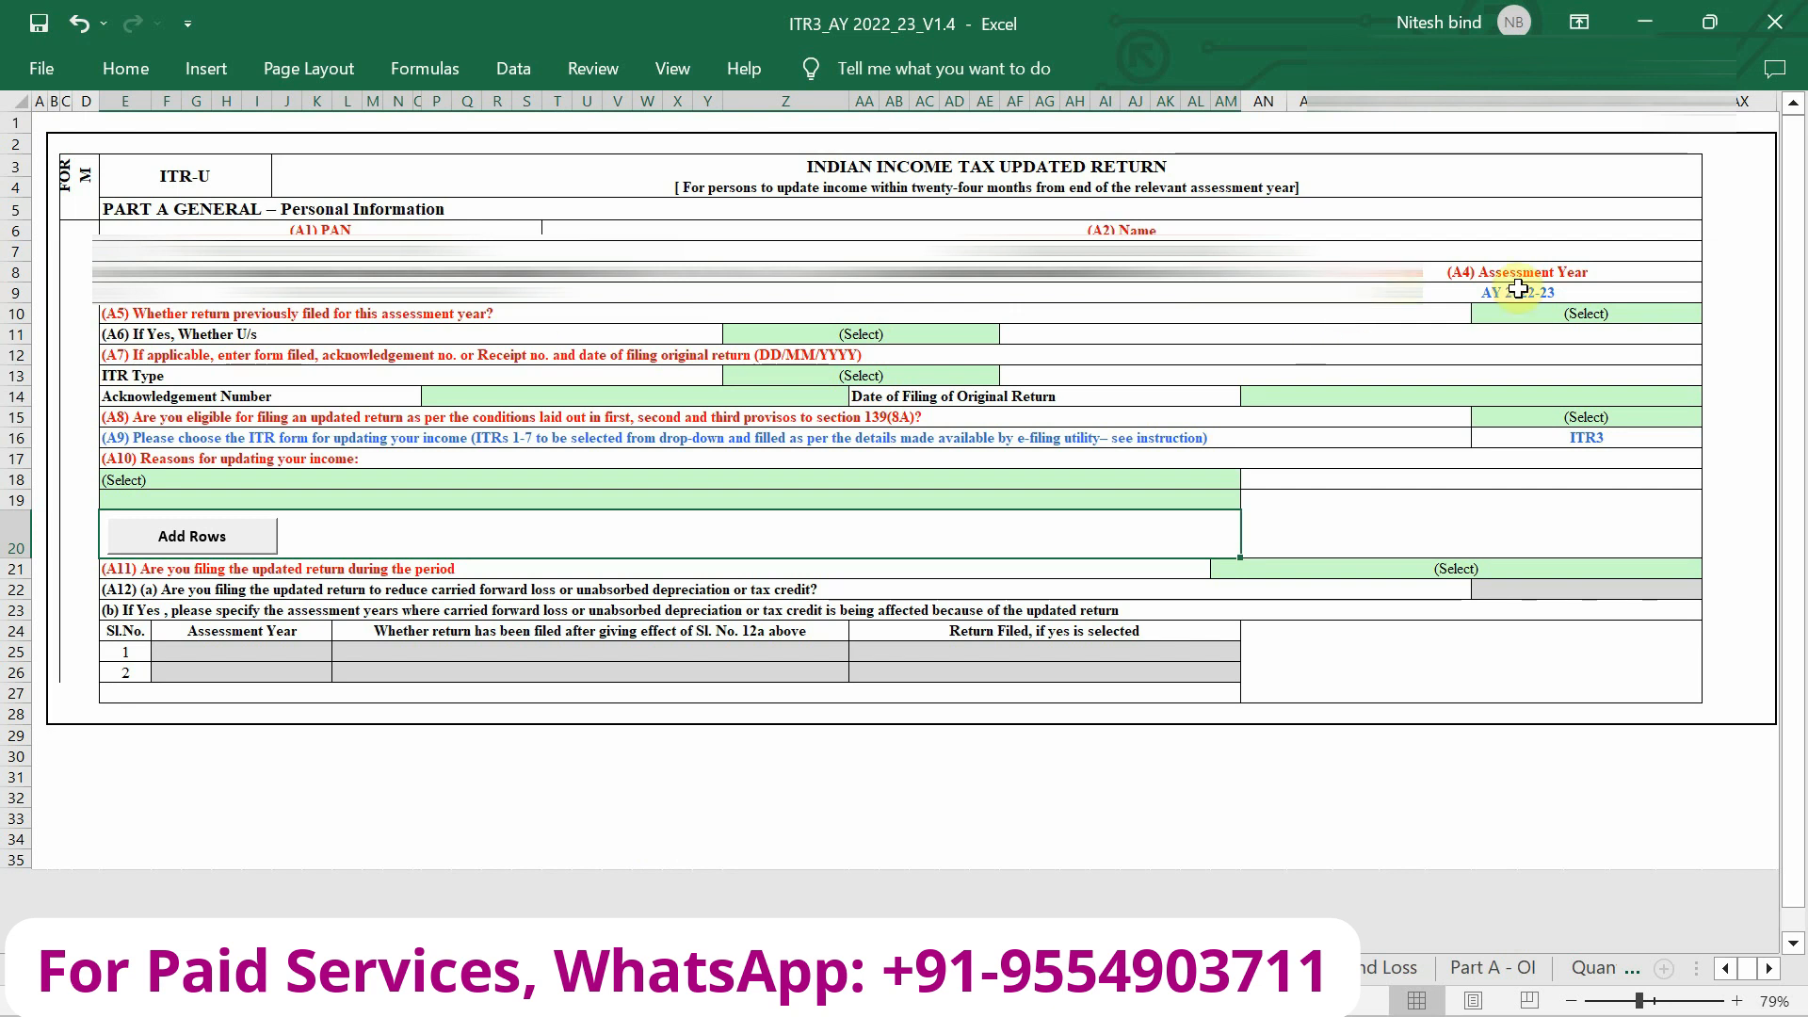
Answer Yes to 'return previously filed', then open the A6 section-filed-under dropdown.
{"action": "left_click", "coordinate": [1544, 316]}
{"action": "key", "text": "alt+Down"}
{"action": "left_click", "coordinate": [1530, 349]}
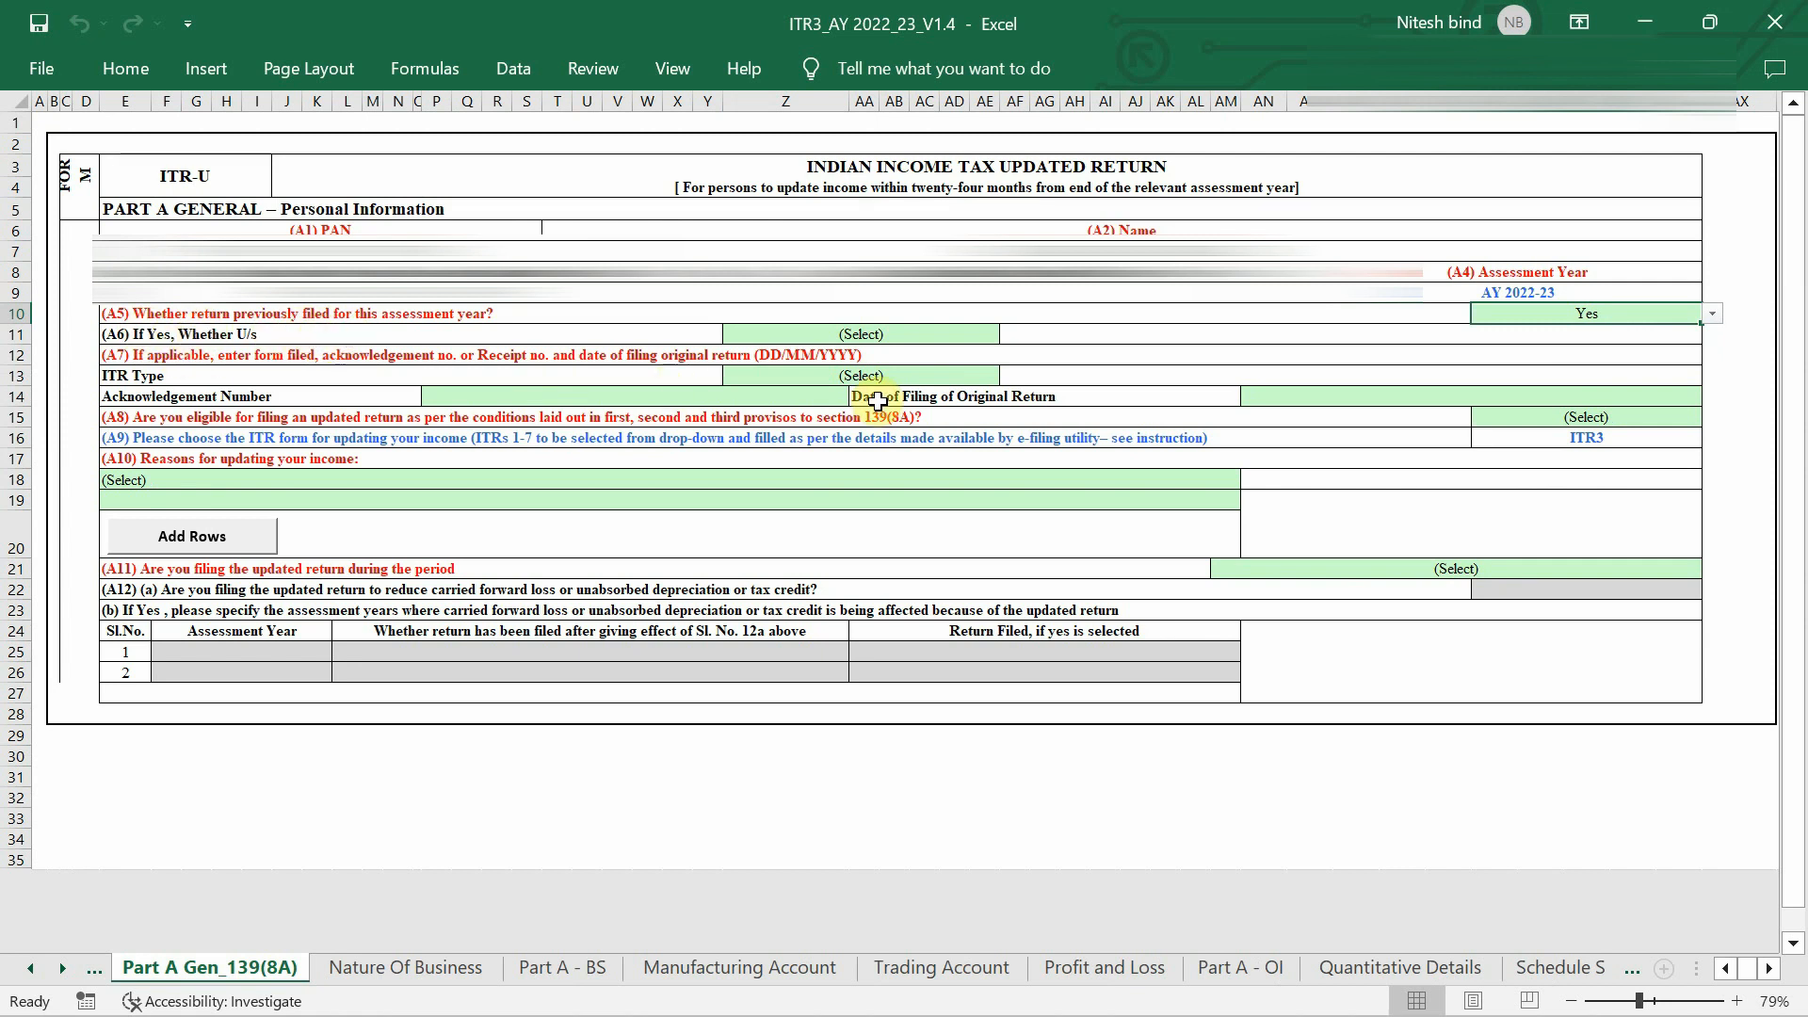
{"action": "left_click", "coordinate": [956, 332]}
{"action": "key", "text": "alt+Down"}
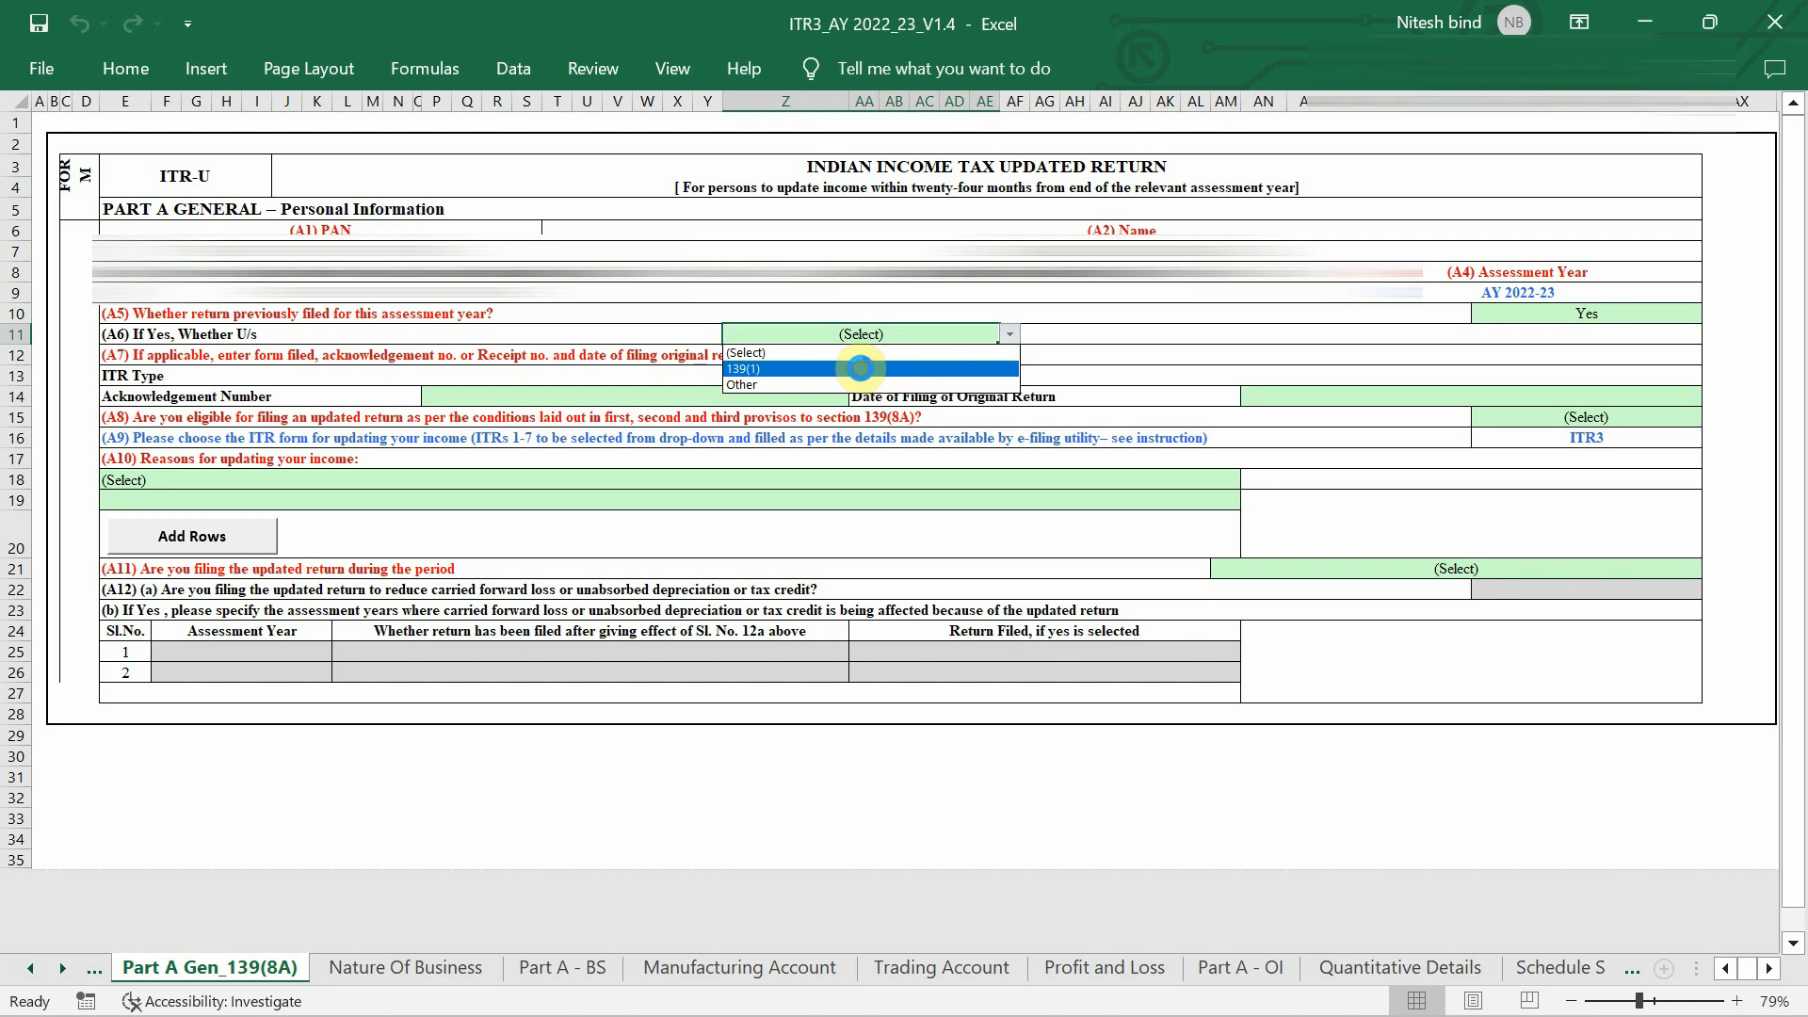
Record the original return as filed u/s 139(1) on ITR4, then select the acknowledgement number cell.
{"action": "left_click", "coordinate": [860, 368]}
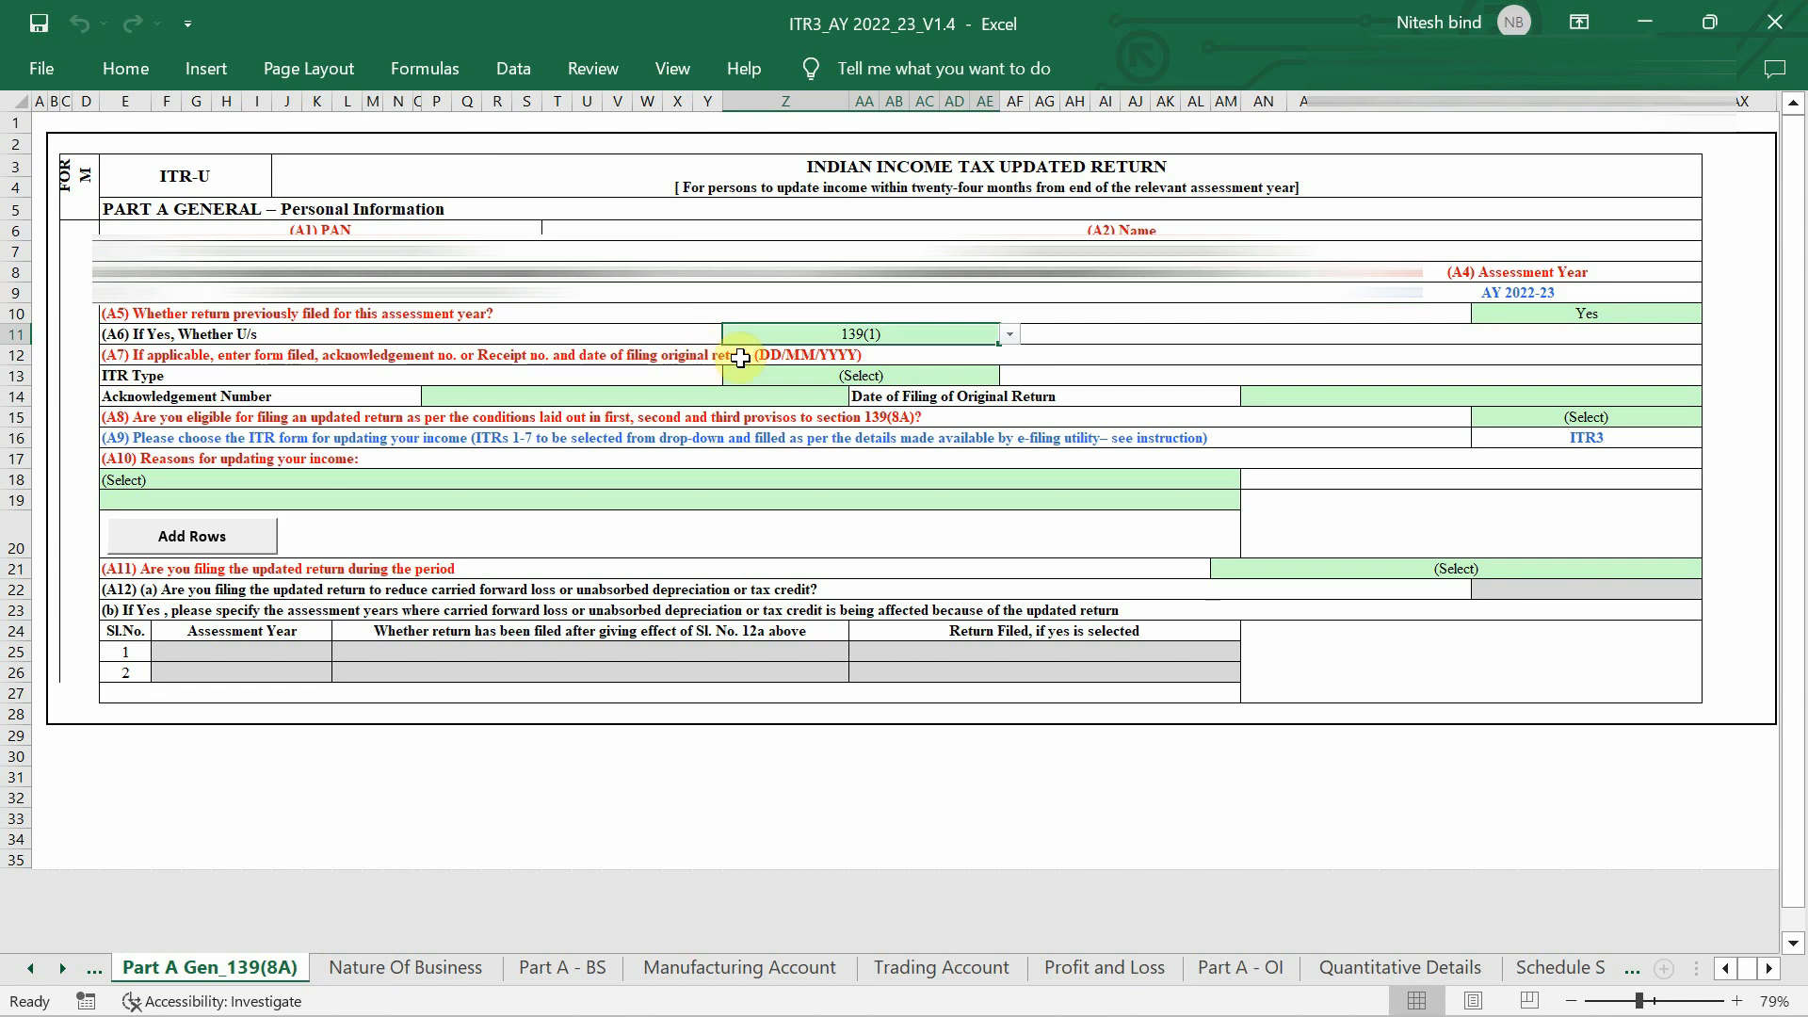
{"action": "left_click", "coordinate": [825, 379]}
{"action": "key", "text": "alt+Down"}
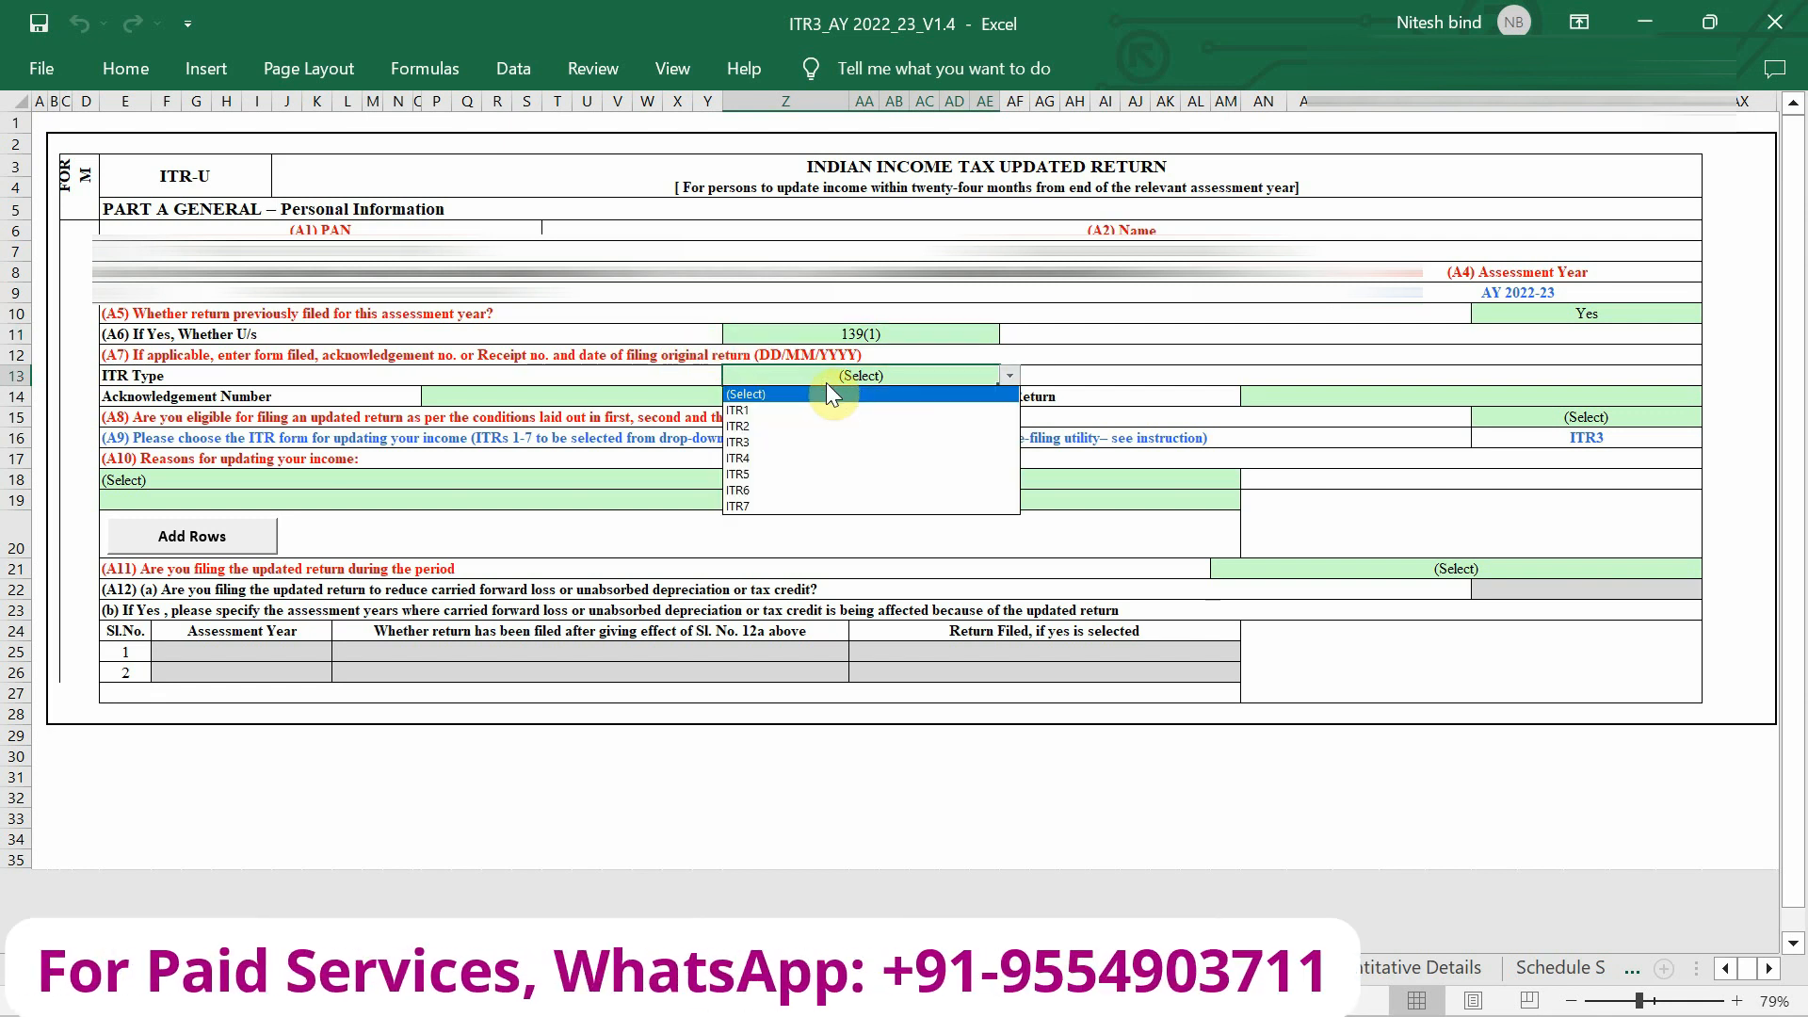
{"action": "left_click", "coordinate": [830, 459]}
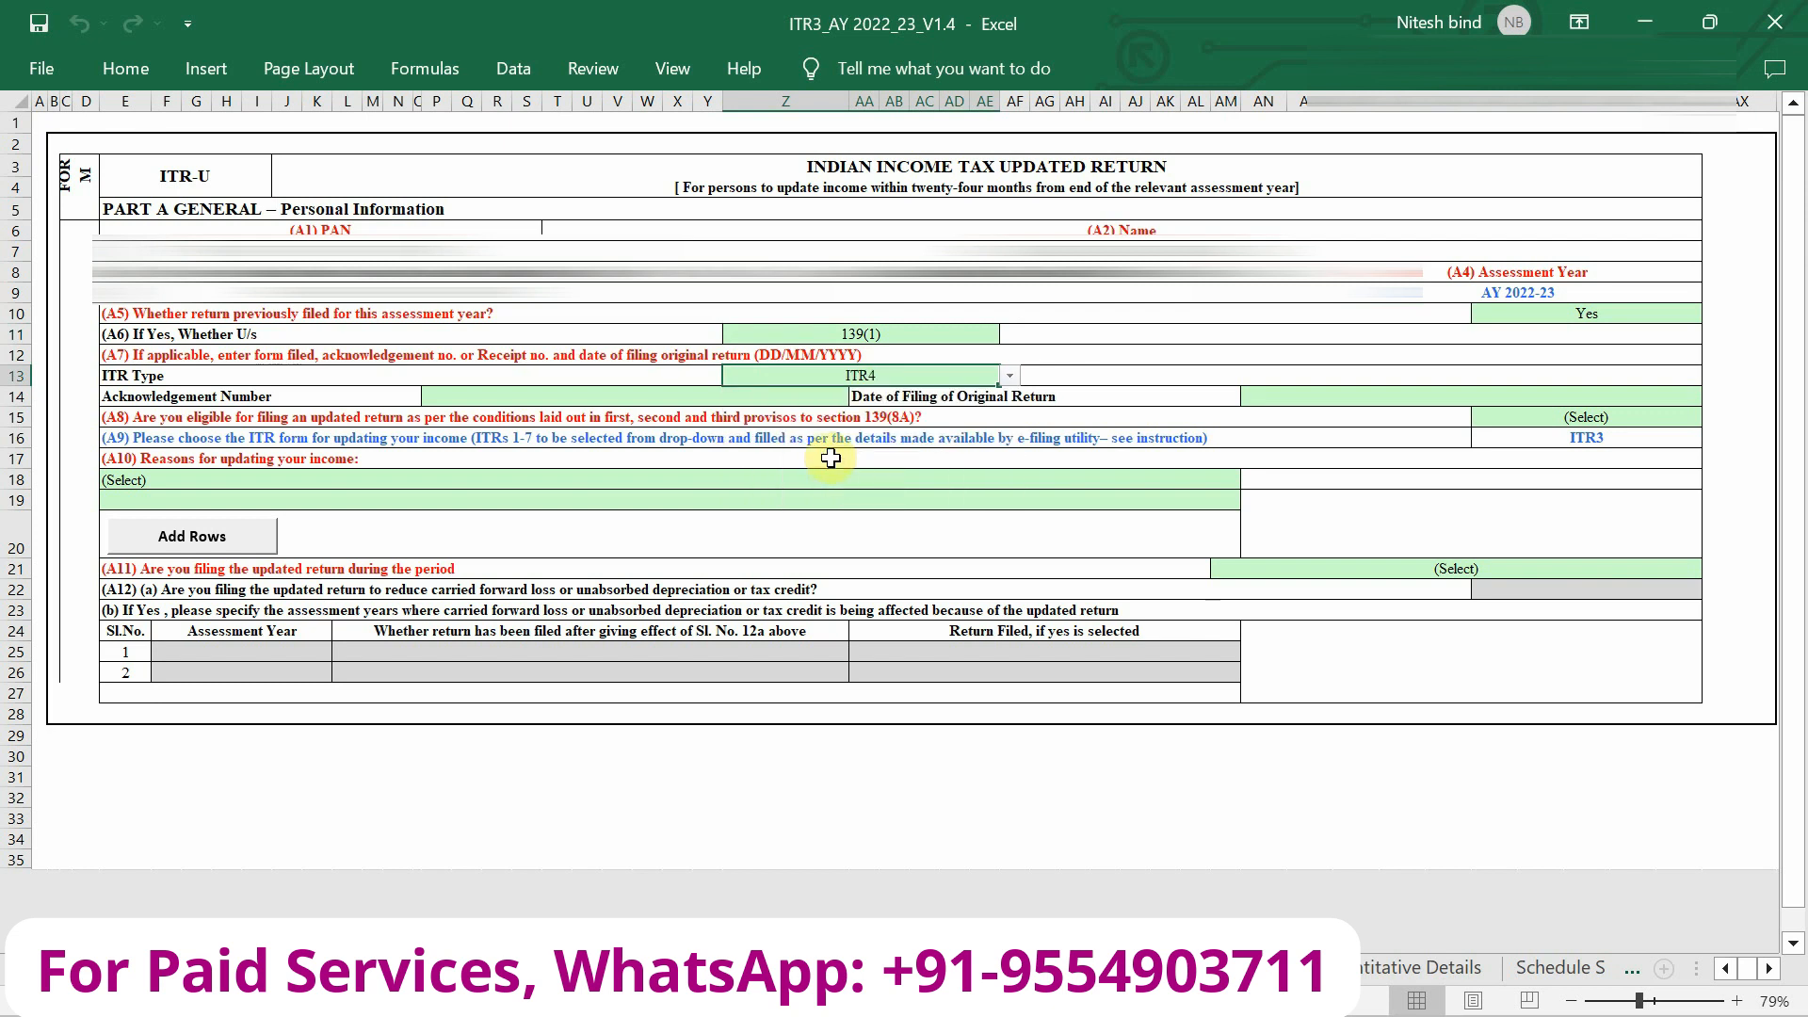
{"action": "left_click", "coordinate": [497, 391]}
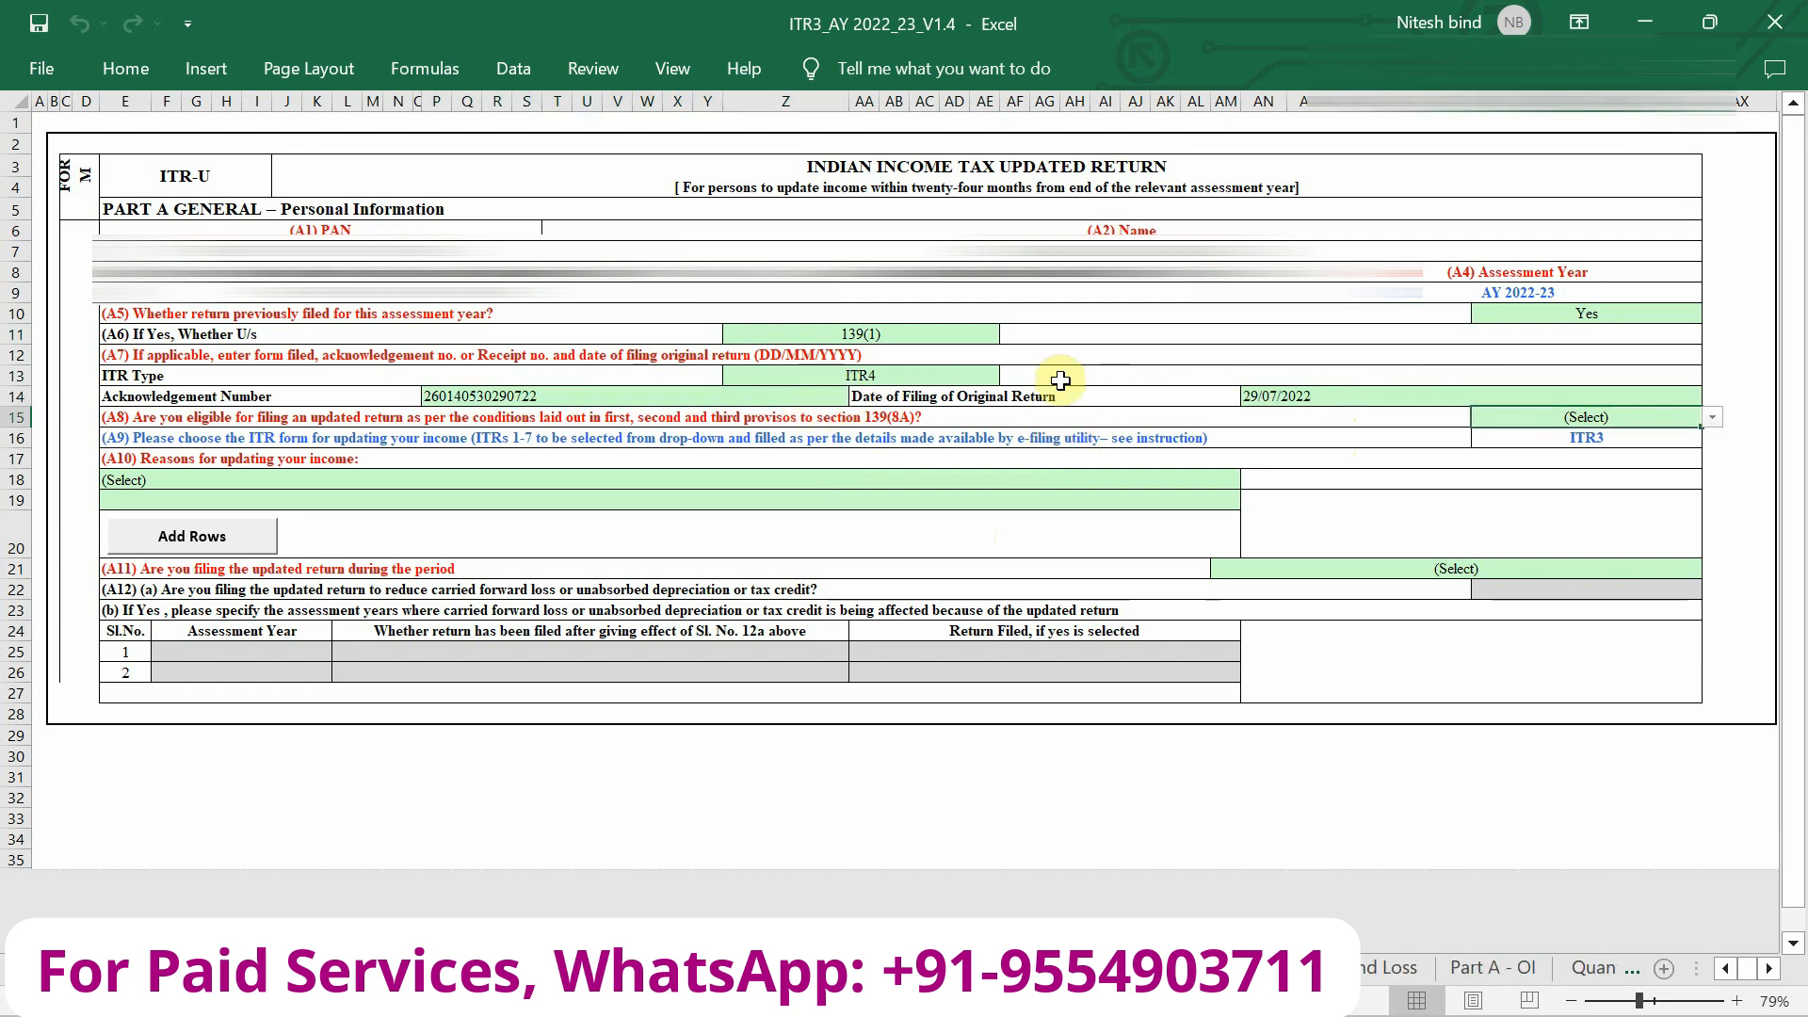
{"action": "scroll", "coordinate": [497, 504], "scroll_direction": "up", "scroll_amount": 2}
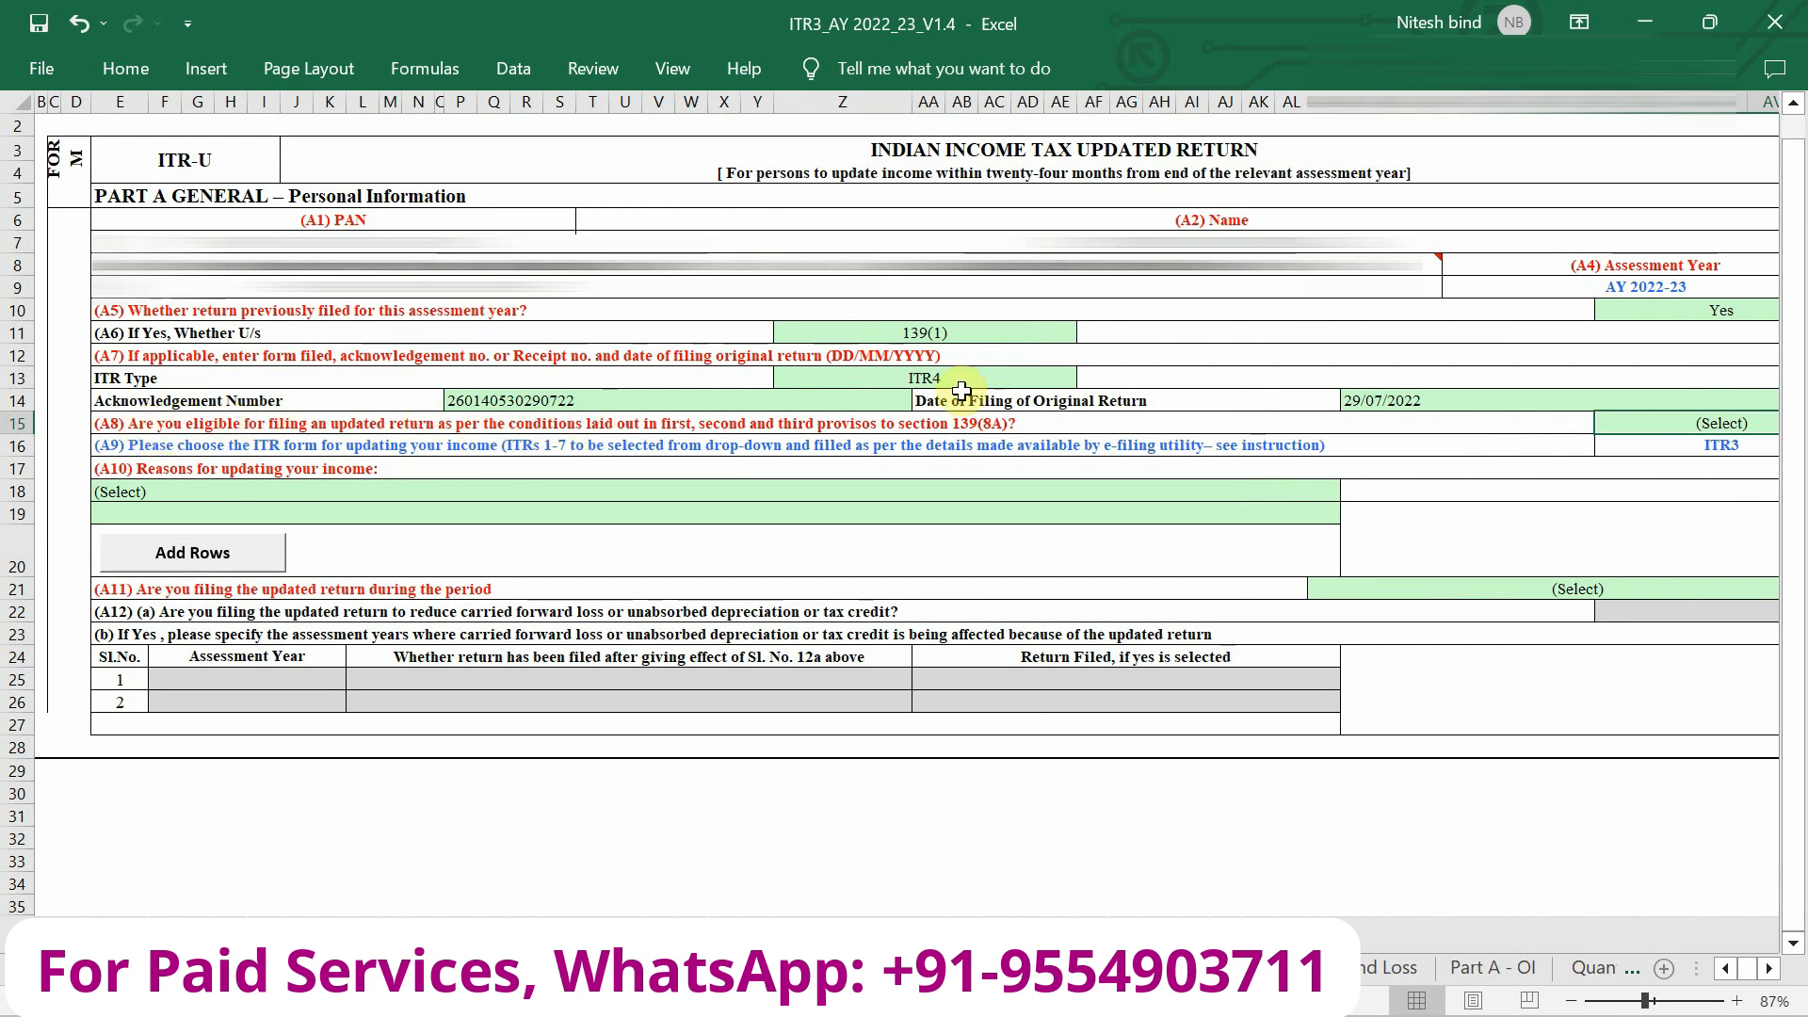
{"action": "scroll", "coordinate": [951, 391], "scroll_direction": "right", "scroll_amount": 1}
Answer Yes to eligibility for filing an updated return under 139(8A).
{"action": "left_click", "coordinate": [1609, 425]}
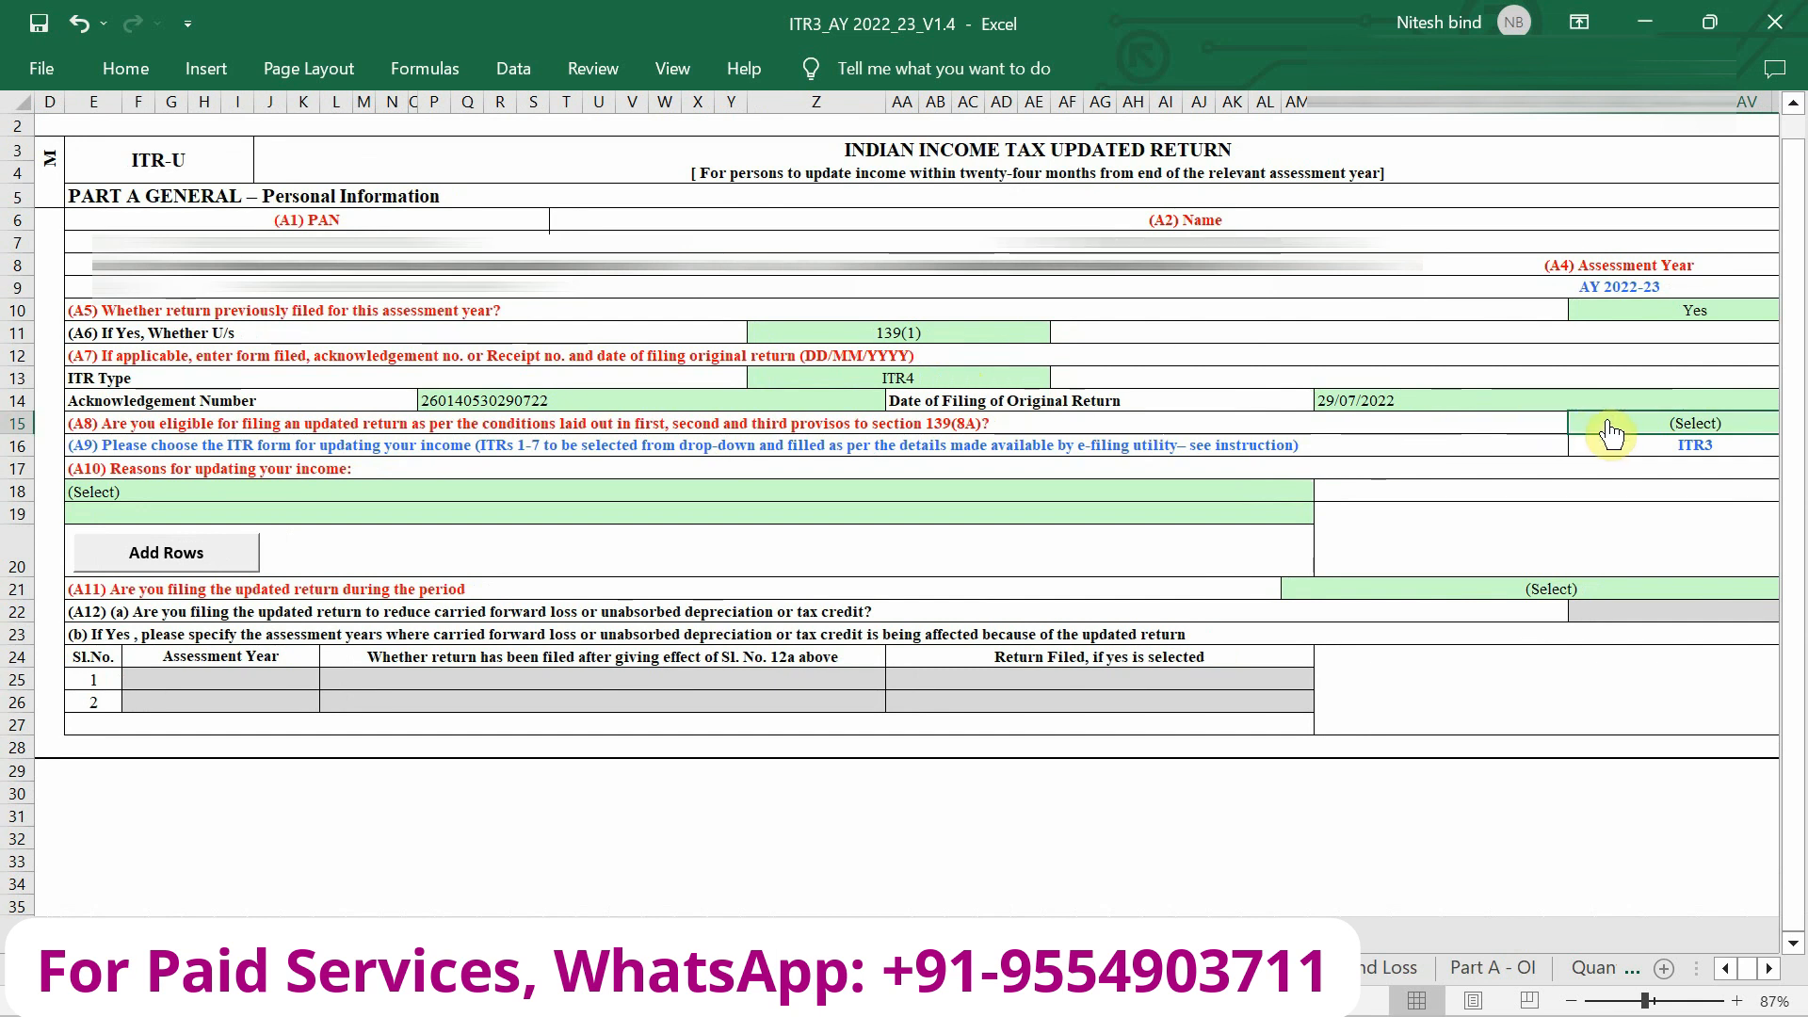
{"action": "key", "text": "alt+Down"}
{"action": "left_click", "coordinate": [1609, 484]}
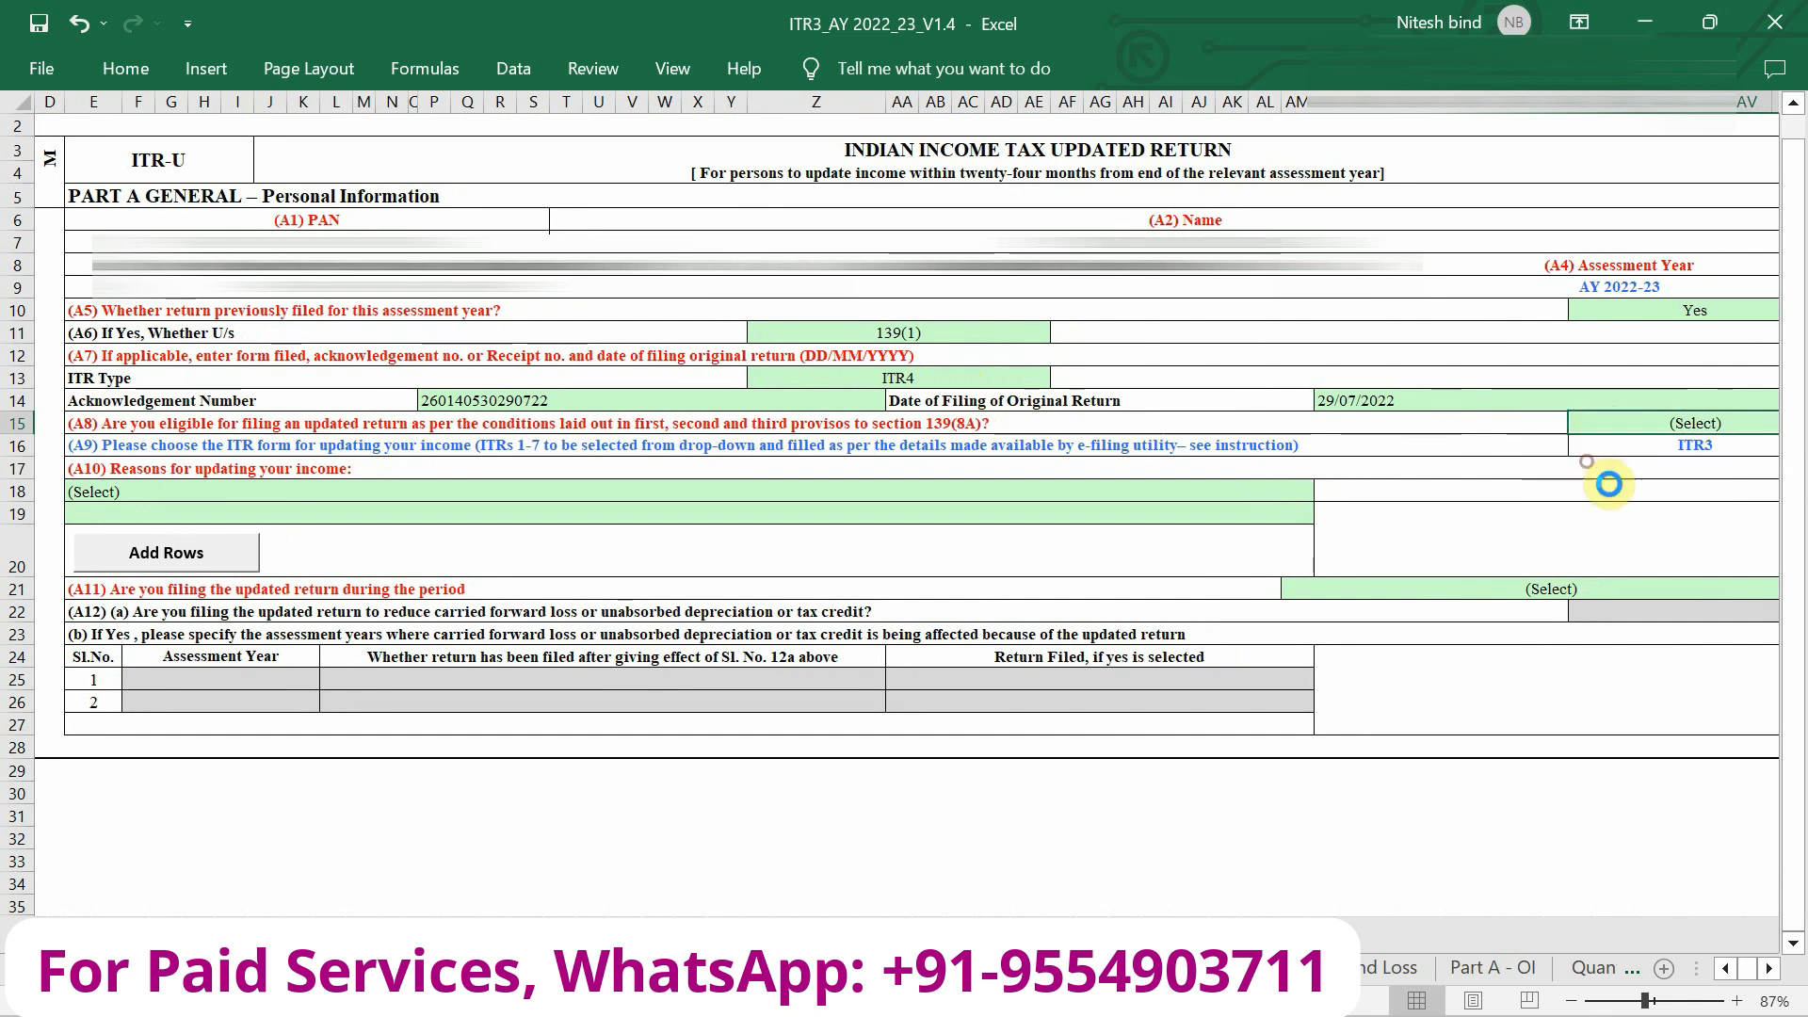
{"action": "scroll", "coordinate": [1120, 477], "scroll_direction": "down", "scroll_amount": 1}
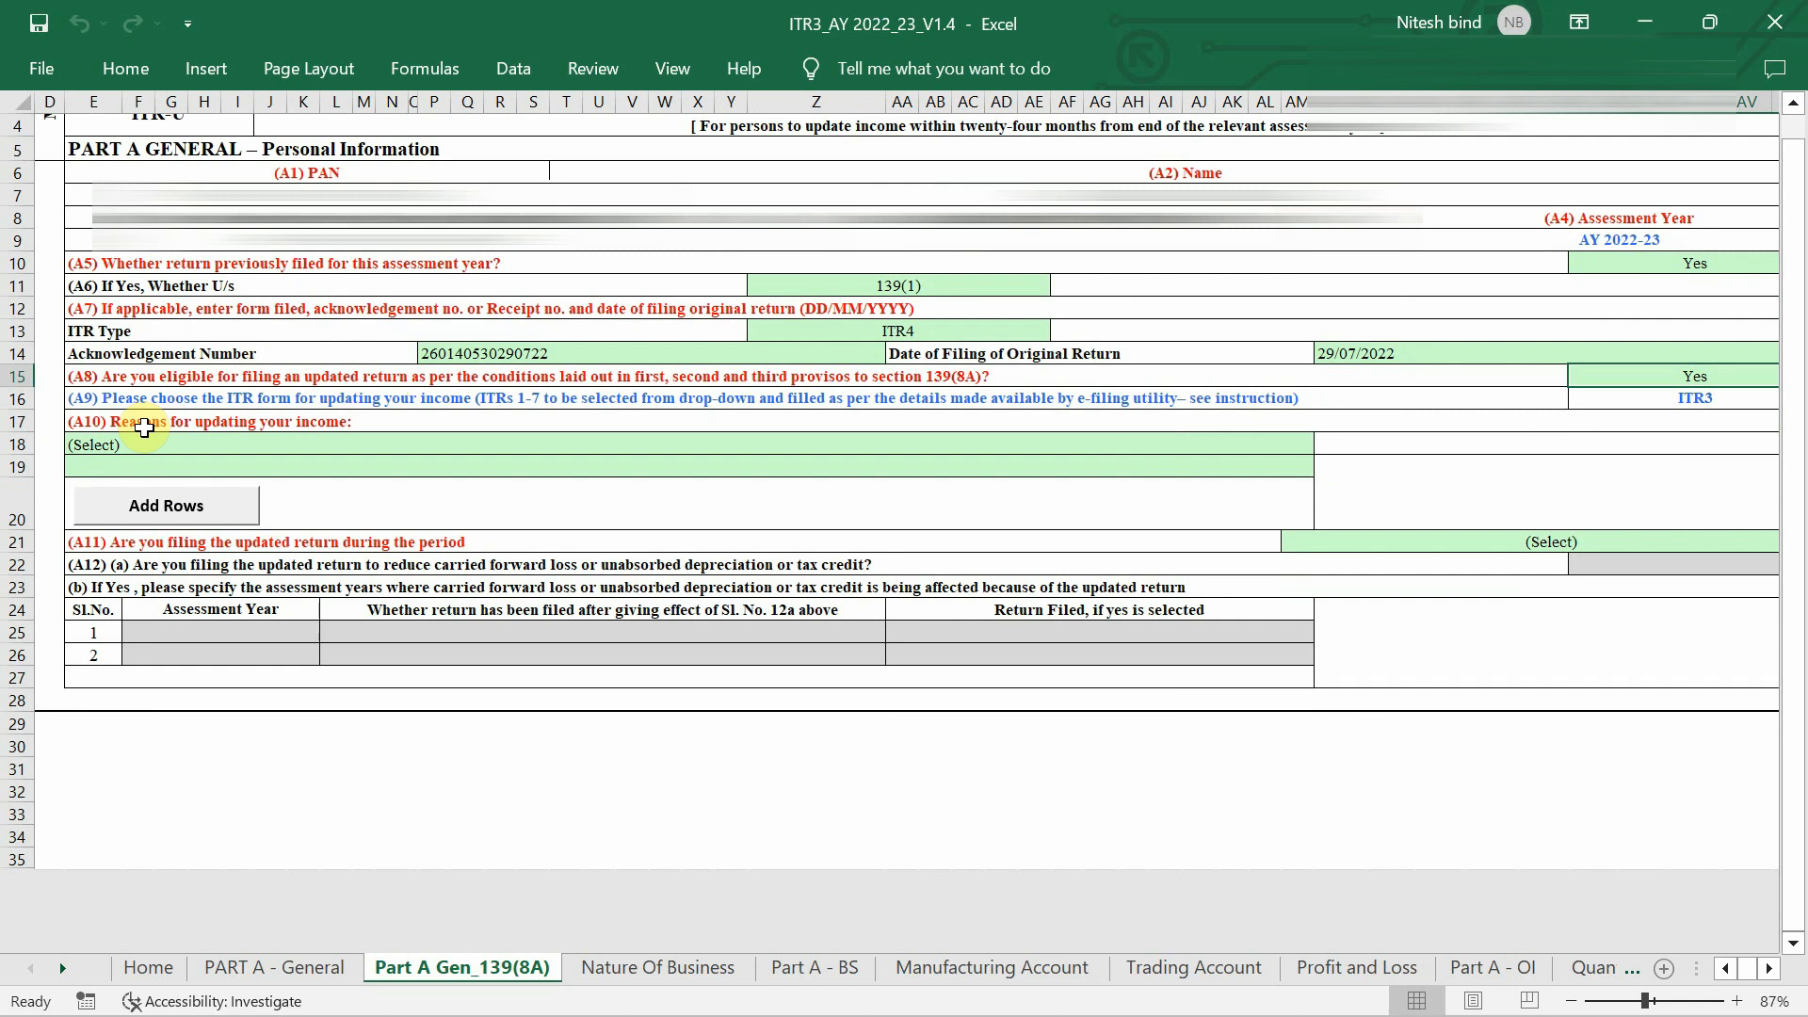
Set the A10 reason for updating income to 'Income not reported correctly'.
{"action": "left_click", "coordinate": [214, 448]}
{"action": "key", "text": "alt+Down"}
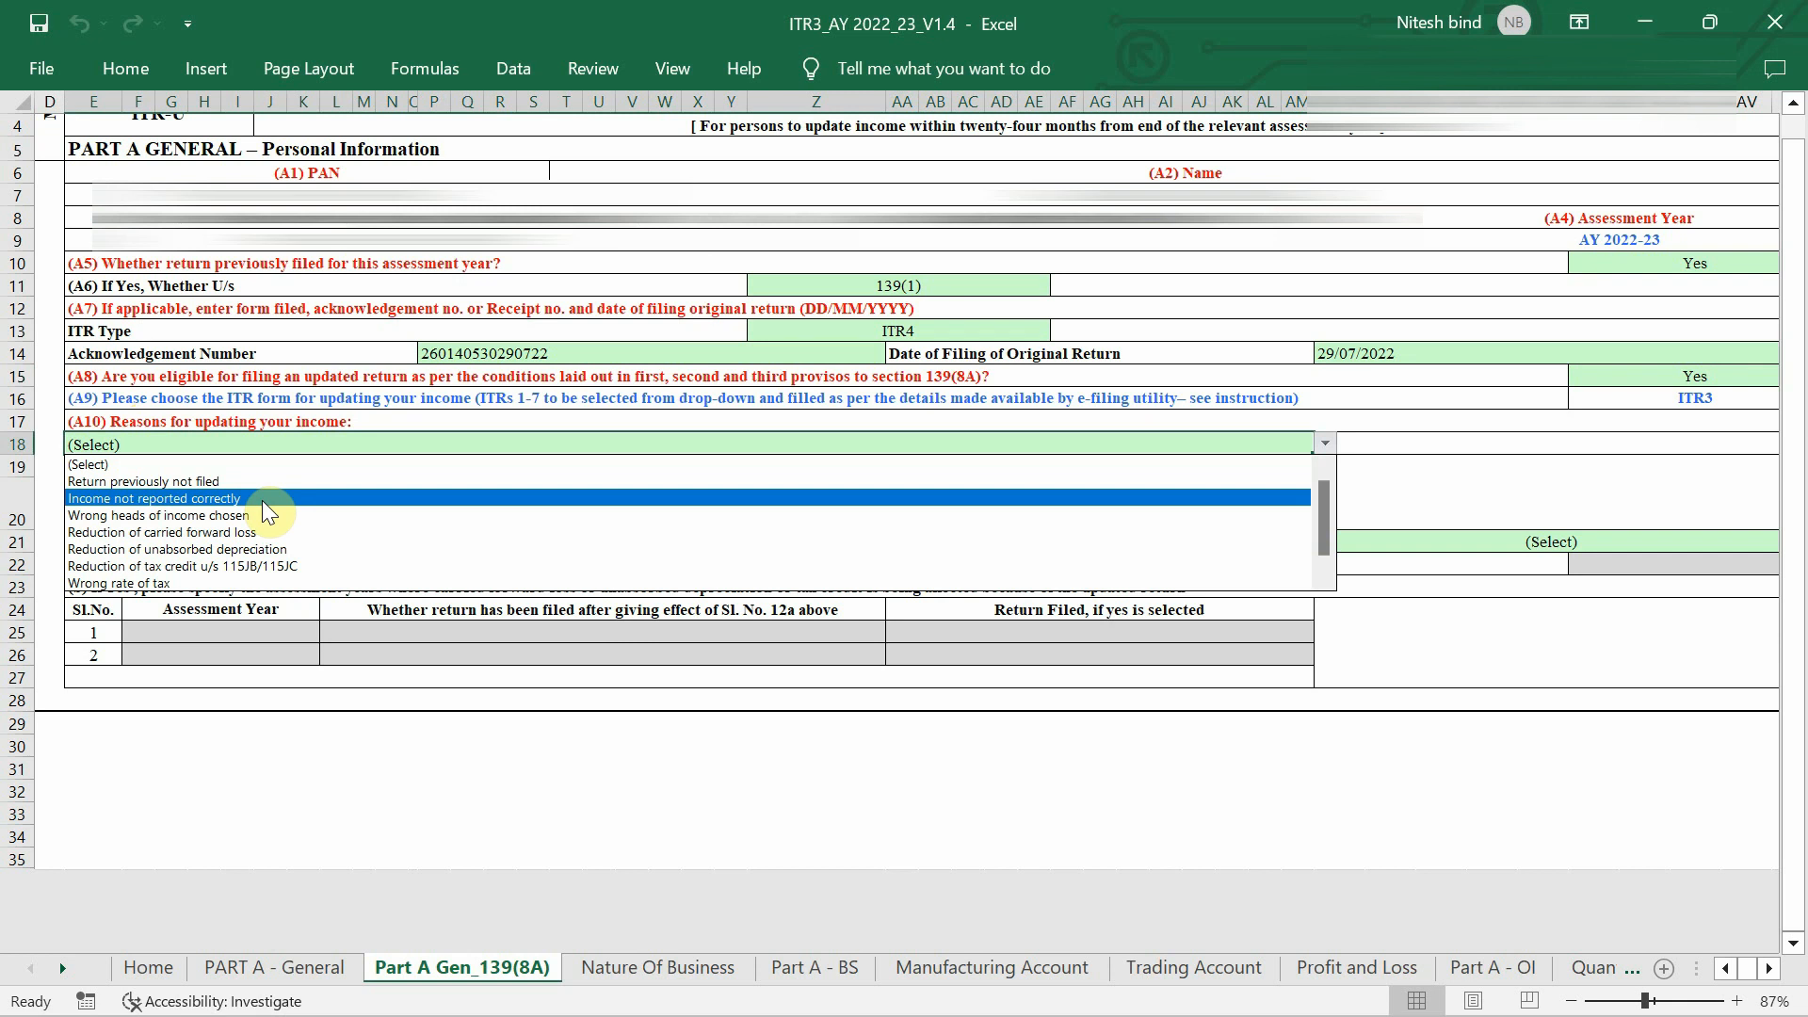
{"action": "left_click", "coordinate": [184, 521]}
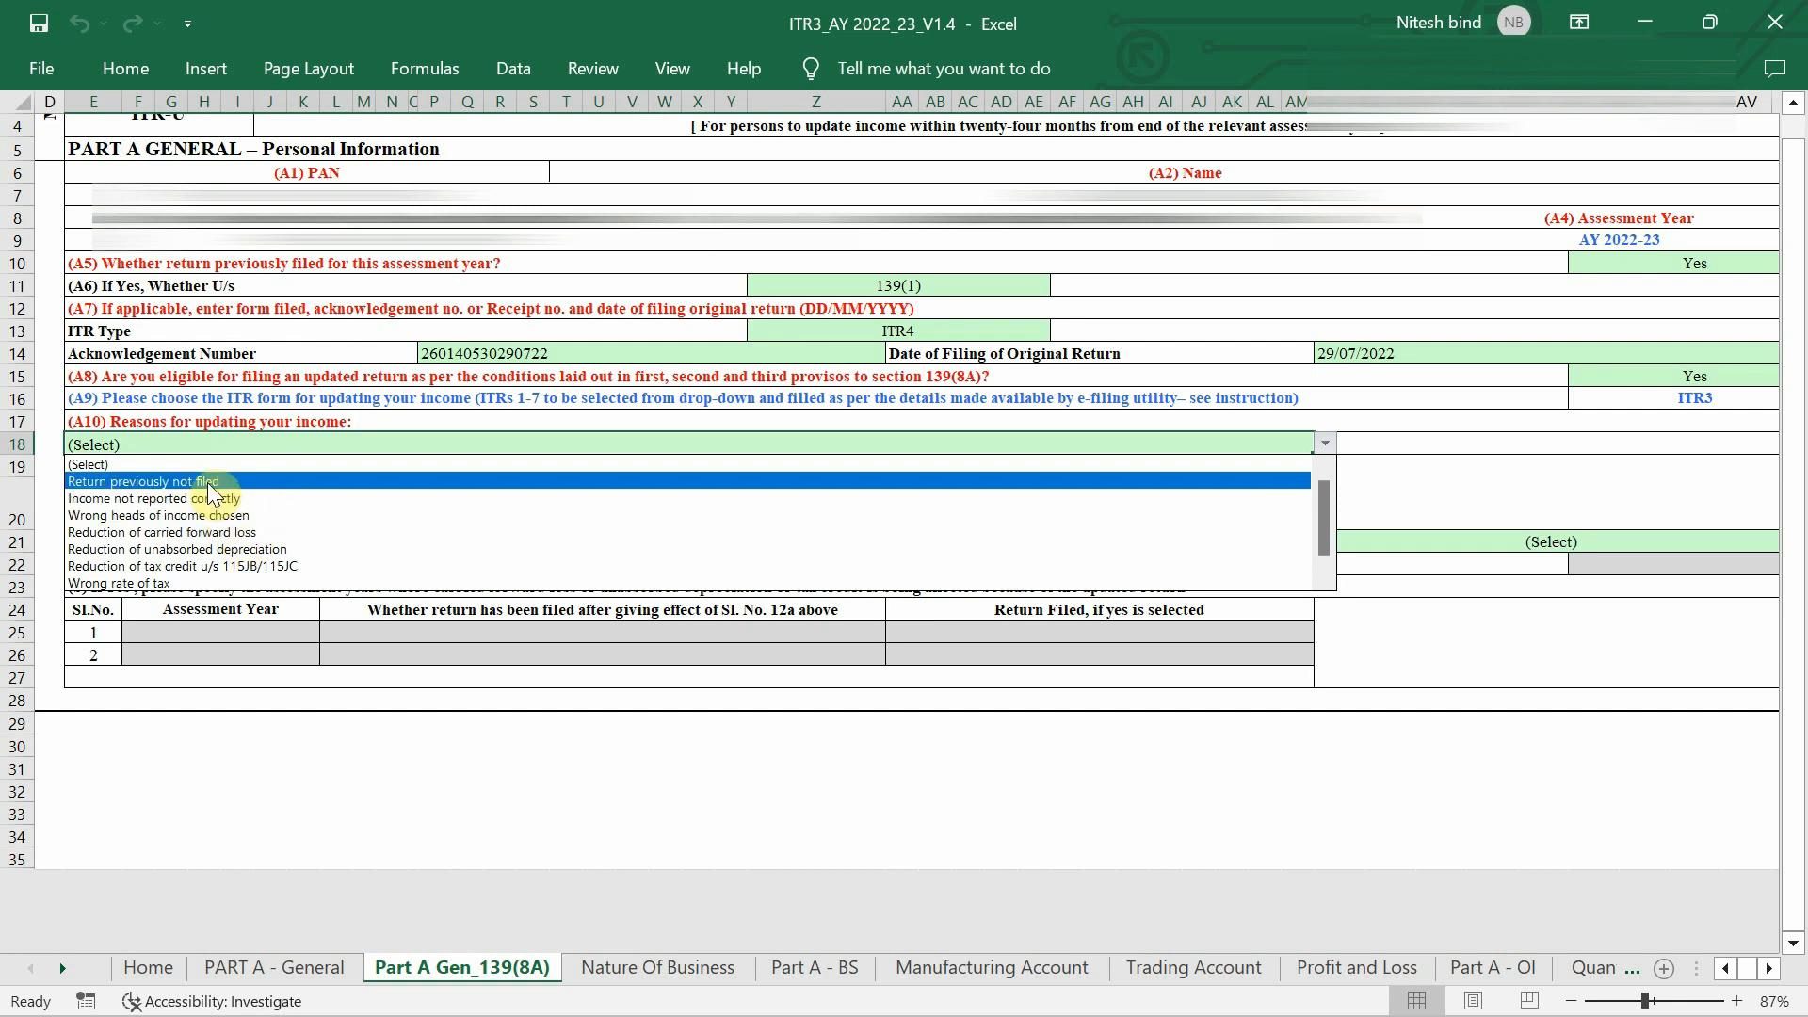
{"action": "left_click", "coordinate": [137, 499]}
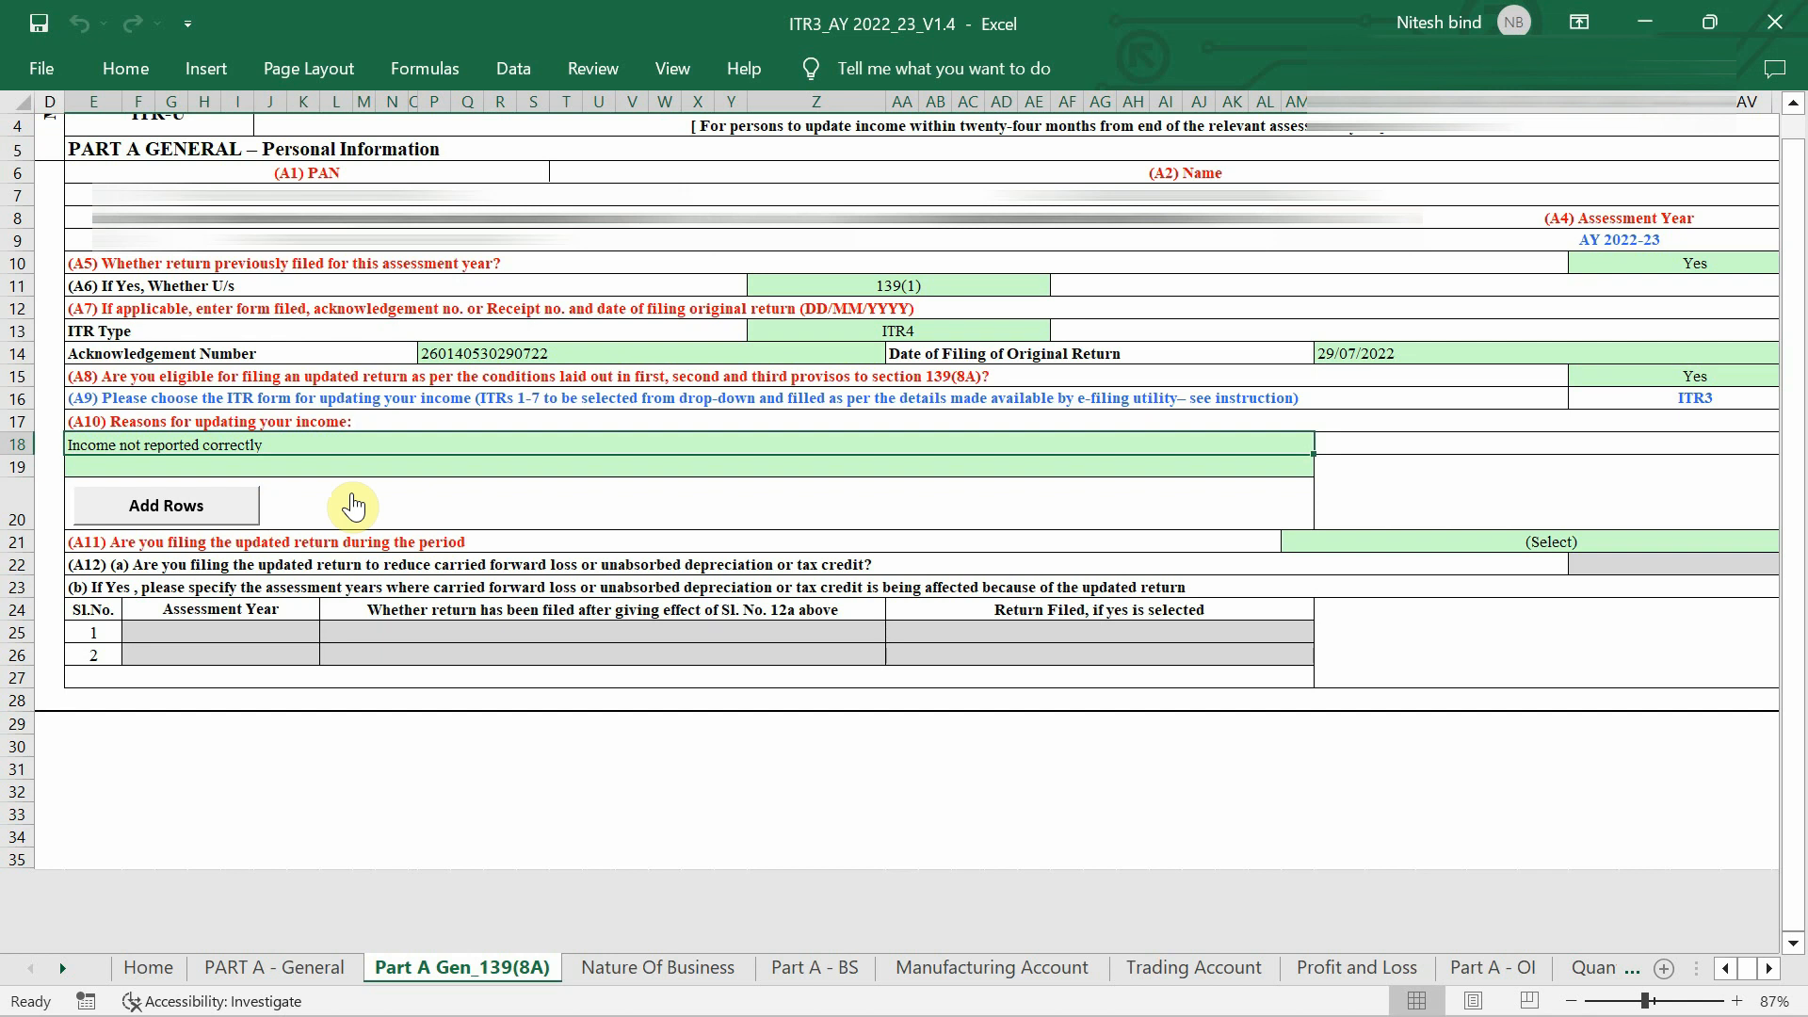
Choose 'Up to 12 months from the end of Relevant Assessment Year' in the A11 dropdown.
{"action": "scroll", "coordinate": [353, 494], "scroll_direction": "up", "scroll_amount": 2, "text": "ctrl"}
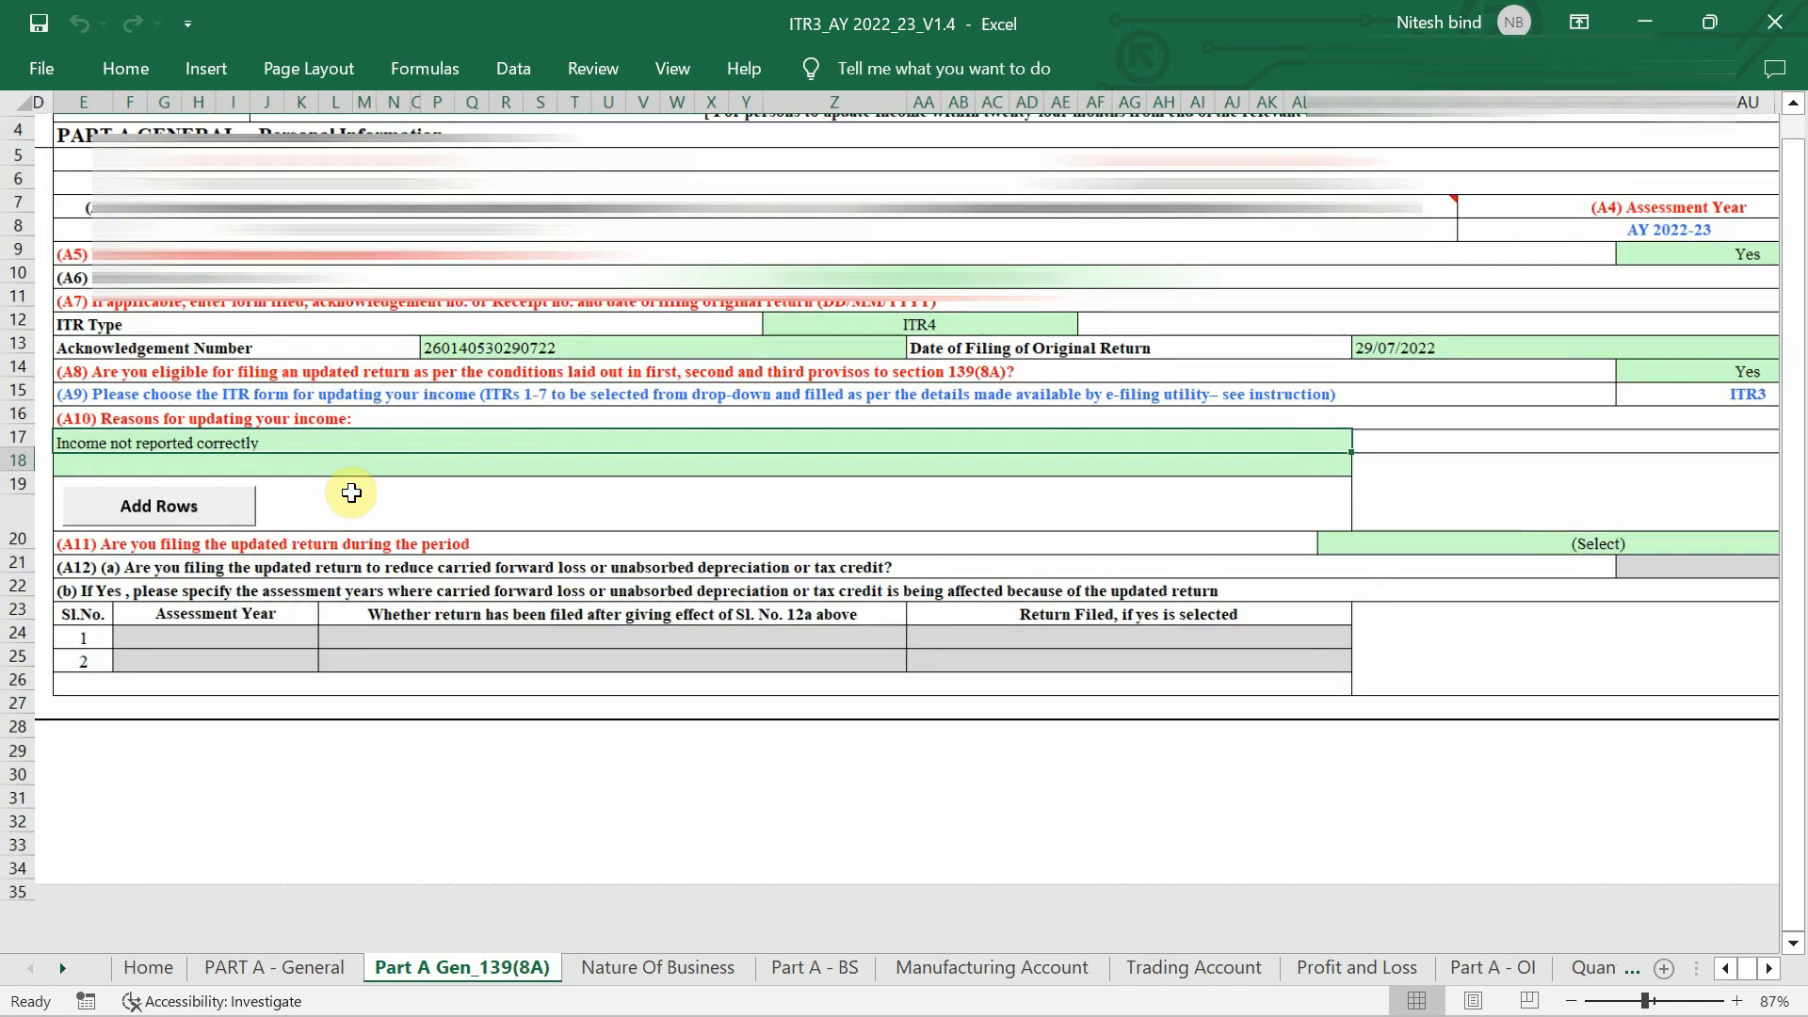
{"action": "scroll", "coordinate": [352, 493], "scroll_direction": "left", "scroll_amount": 2}
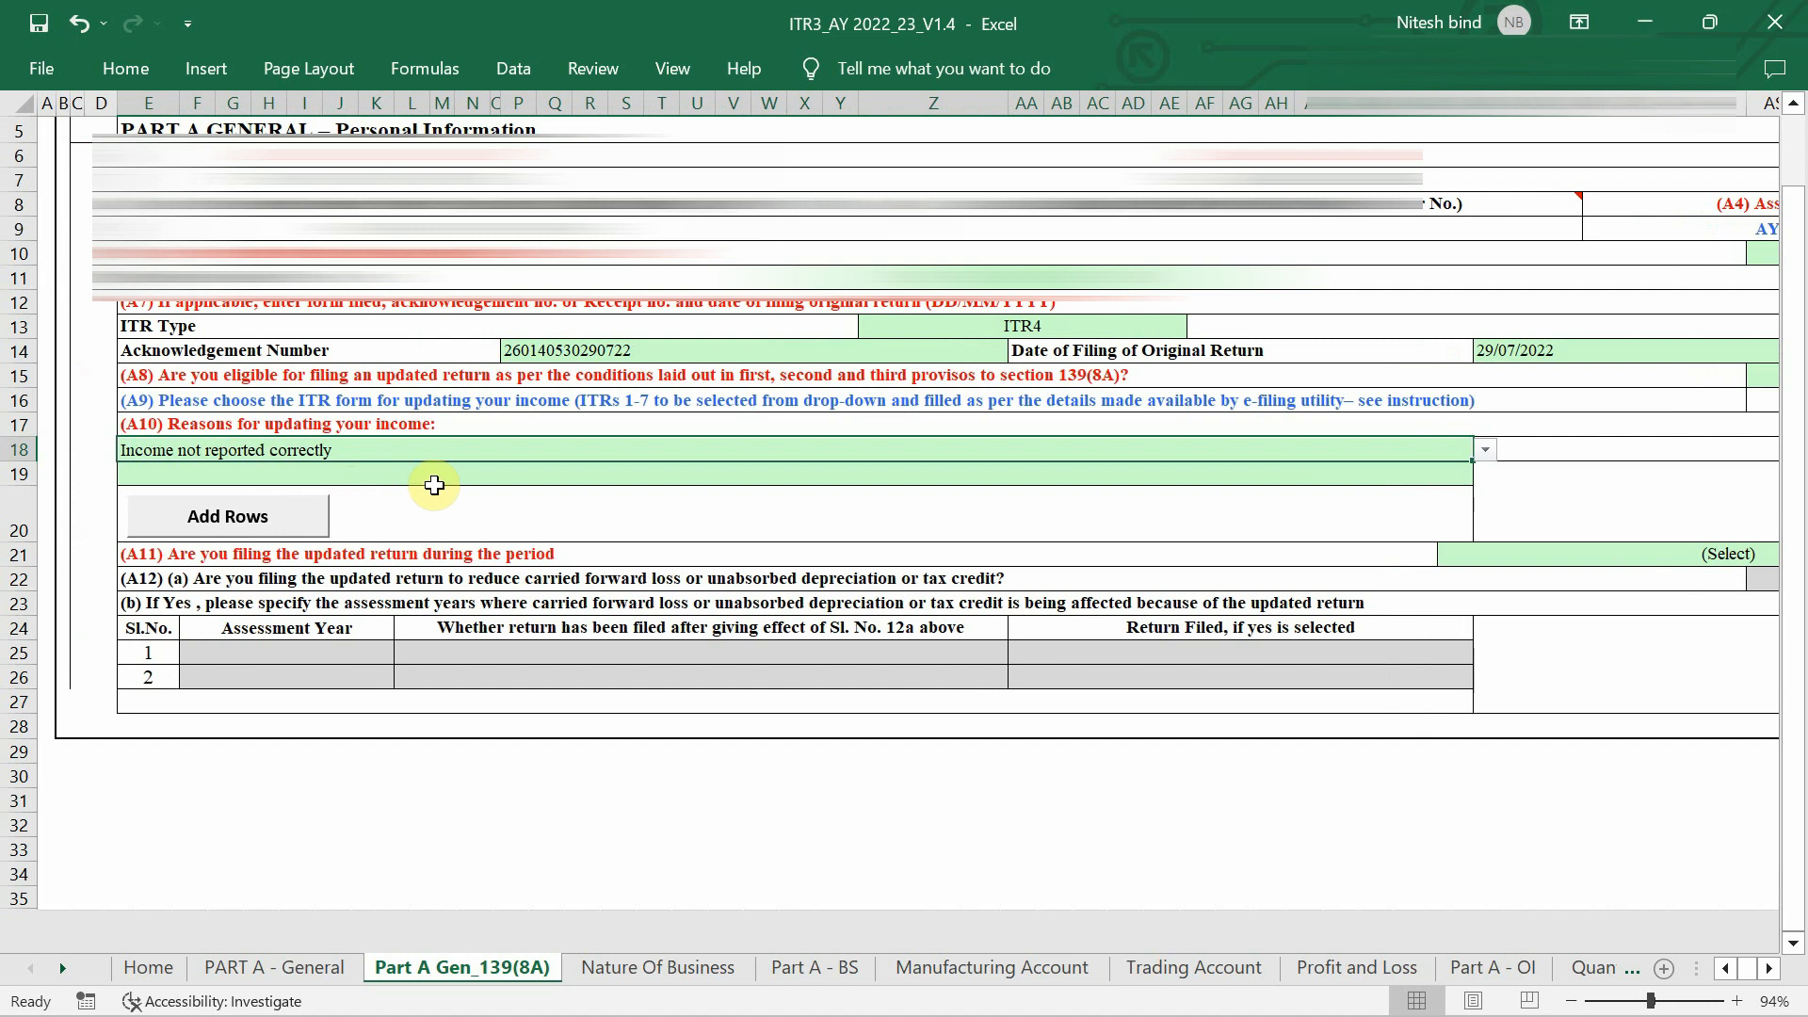
{"action": "scroll", "coordinate": [434, 485], "scroll_direction": "right", "scroll_amount": 1}
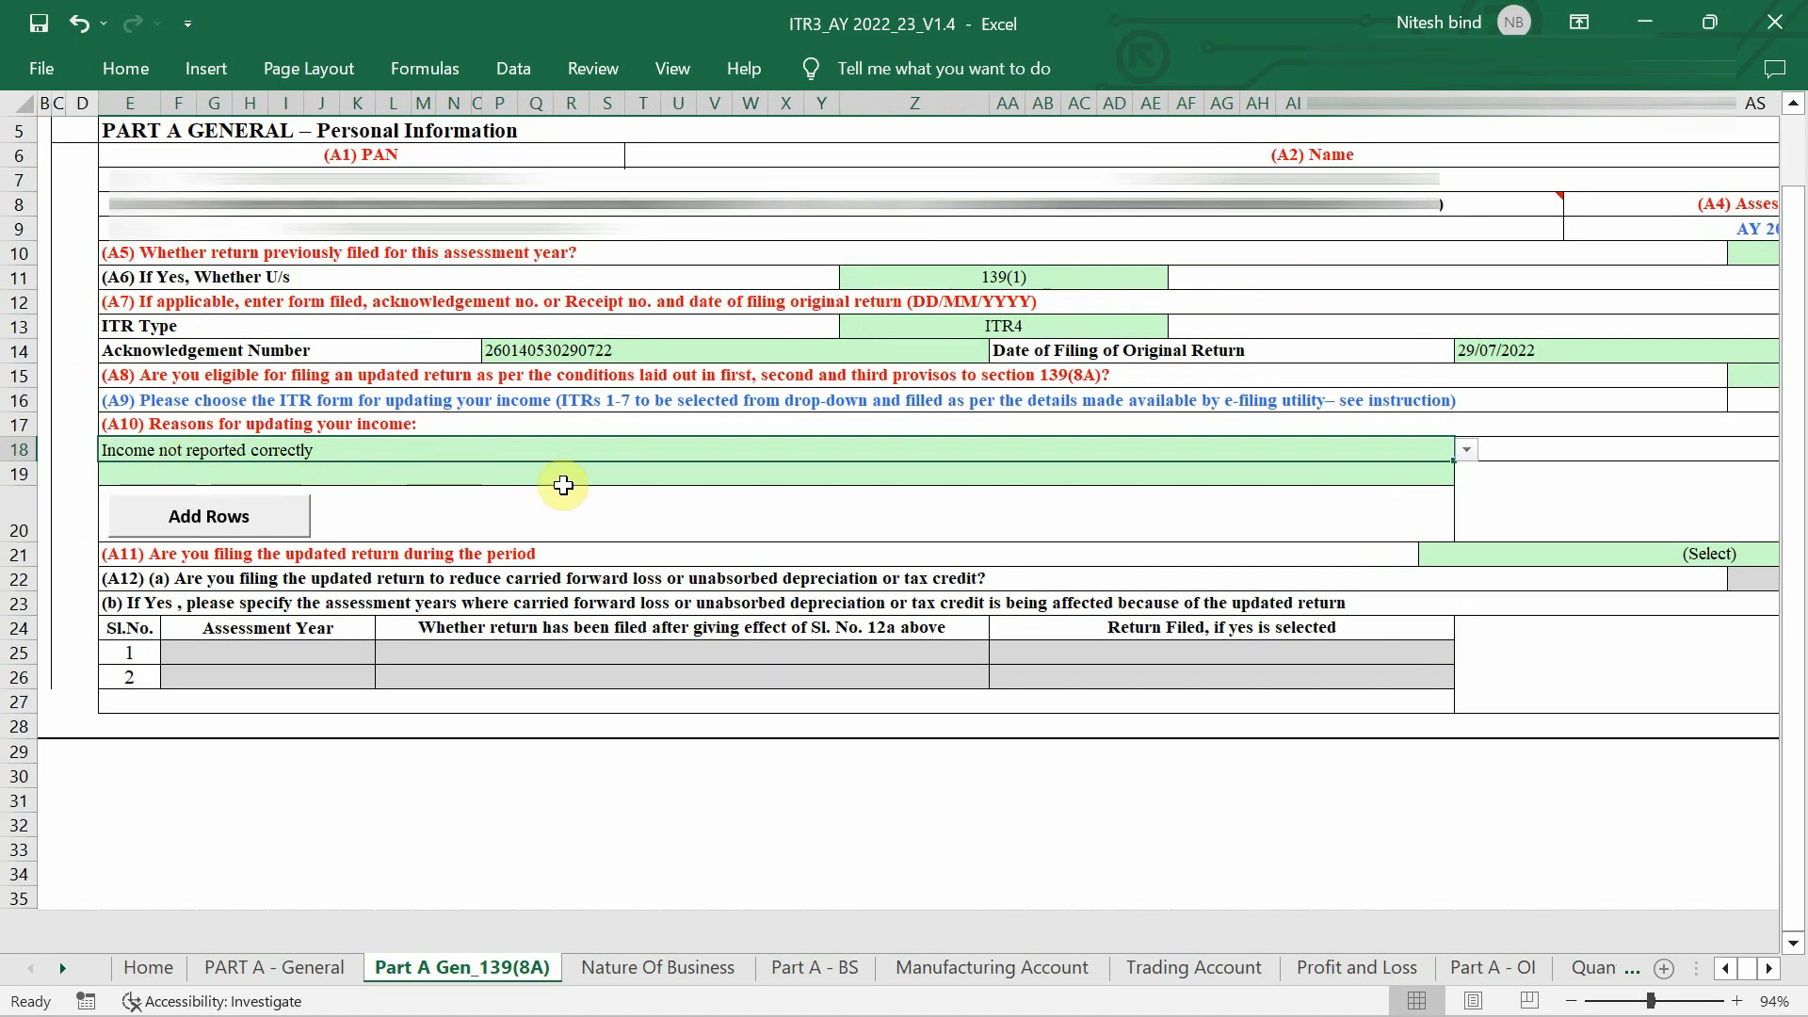
{"action": "scroll", "coordinate": [564, 485], "scroll_direction": "down", "scroll_amount": 1}
{"action": "scroll", "coordinate": [563, 485], "scroll_direction": "right", "scroll_amount": 3}
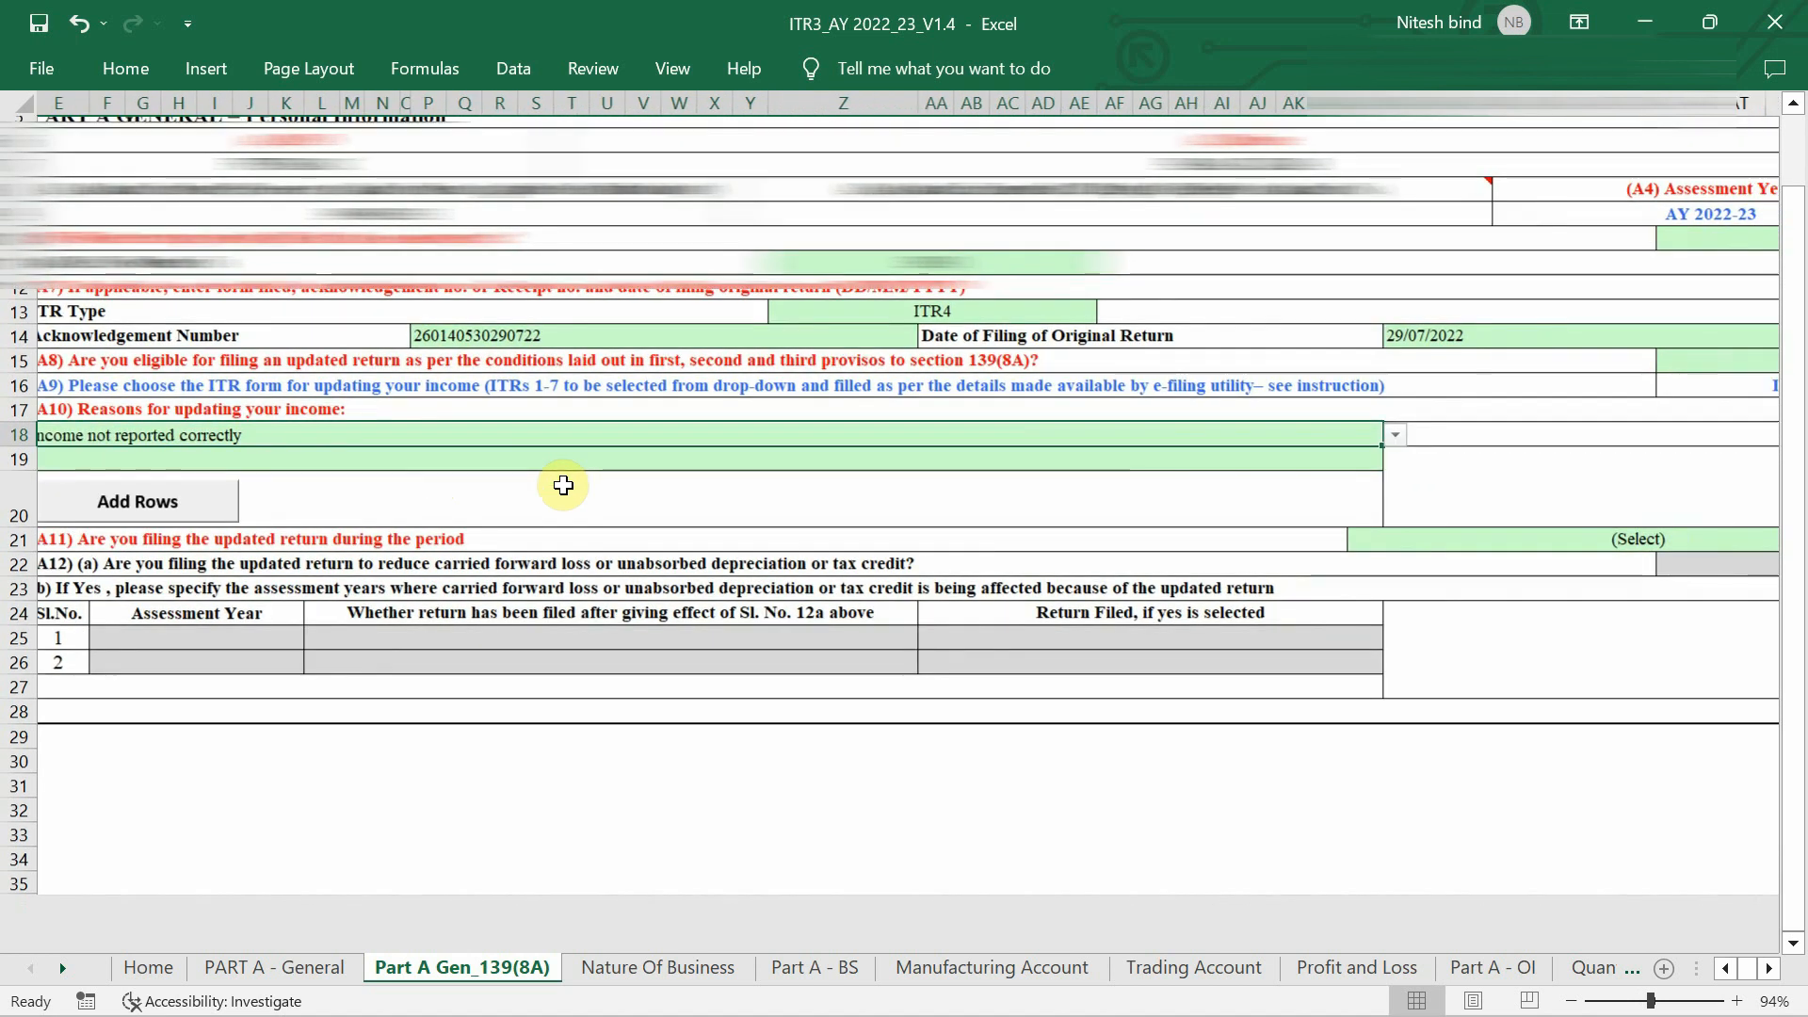
{"action": "scroll", "coordinate": [563, 485], "scroll_direction": "left", "scroll_amount": 1}
{"action": "scroll", "coordinate": [563, 485], "scroll_direction": "up", "scroll_amount": 1}
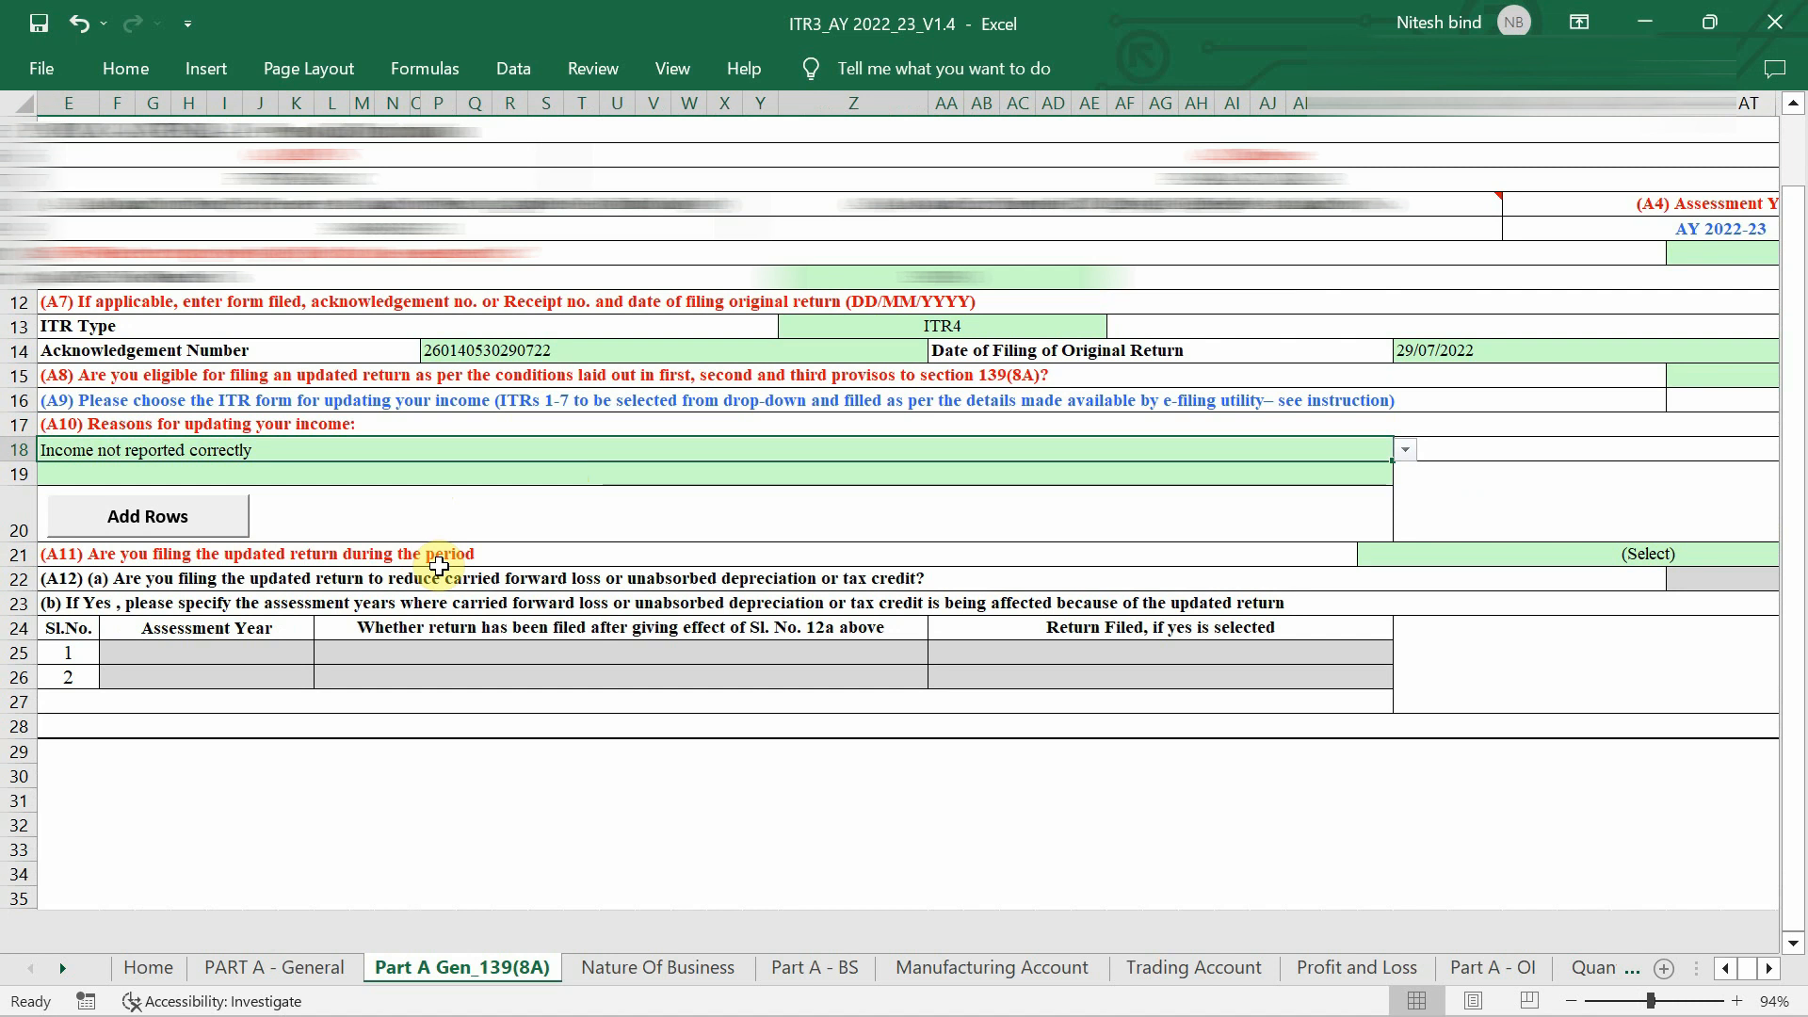
{"action": "scroll", "coordinate": [439, 566], "scroll_direction": "right", "scroll_amount": 3}
{"action": "scroll", "coordinate": [439, 566], "scroll_direction": "right", "scroll_amount": 2}
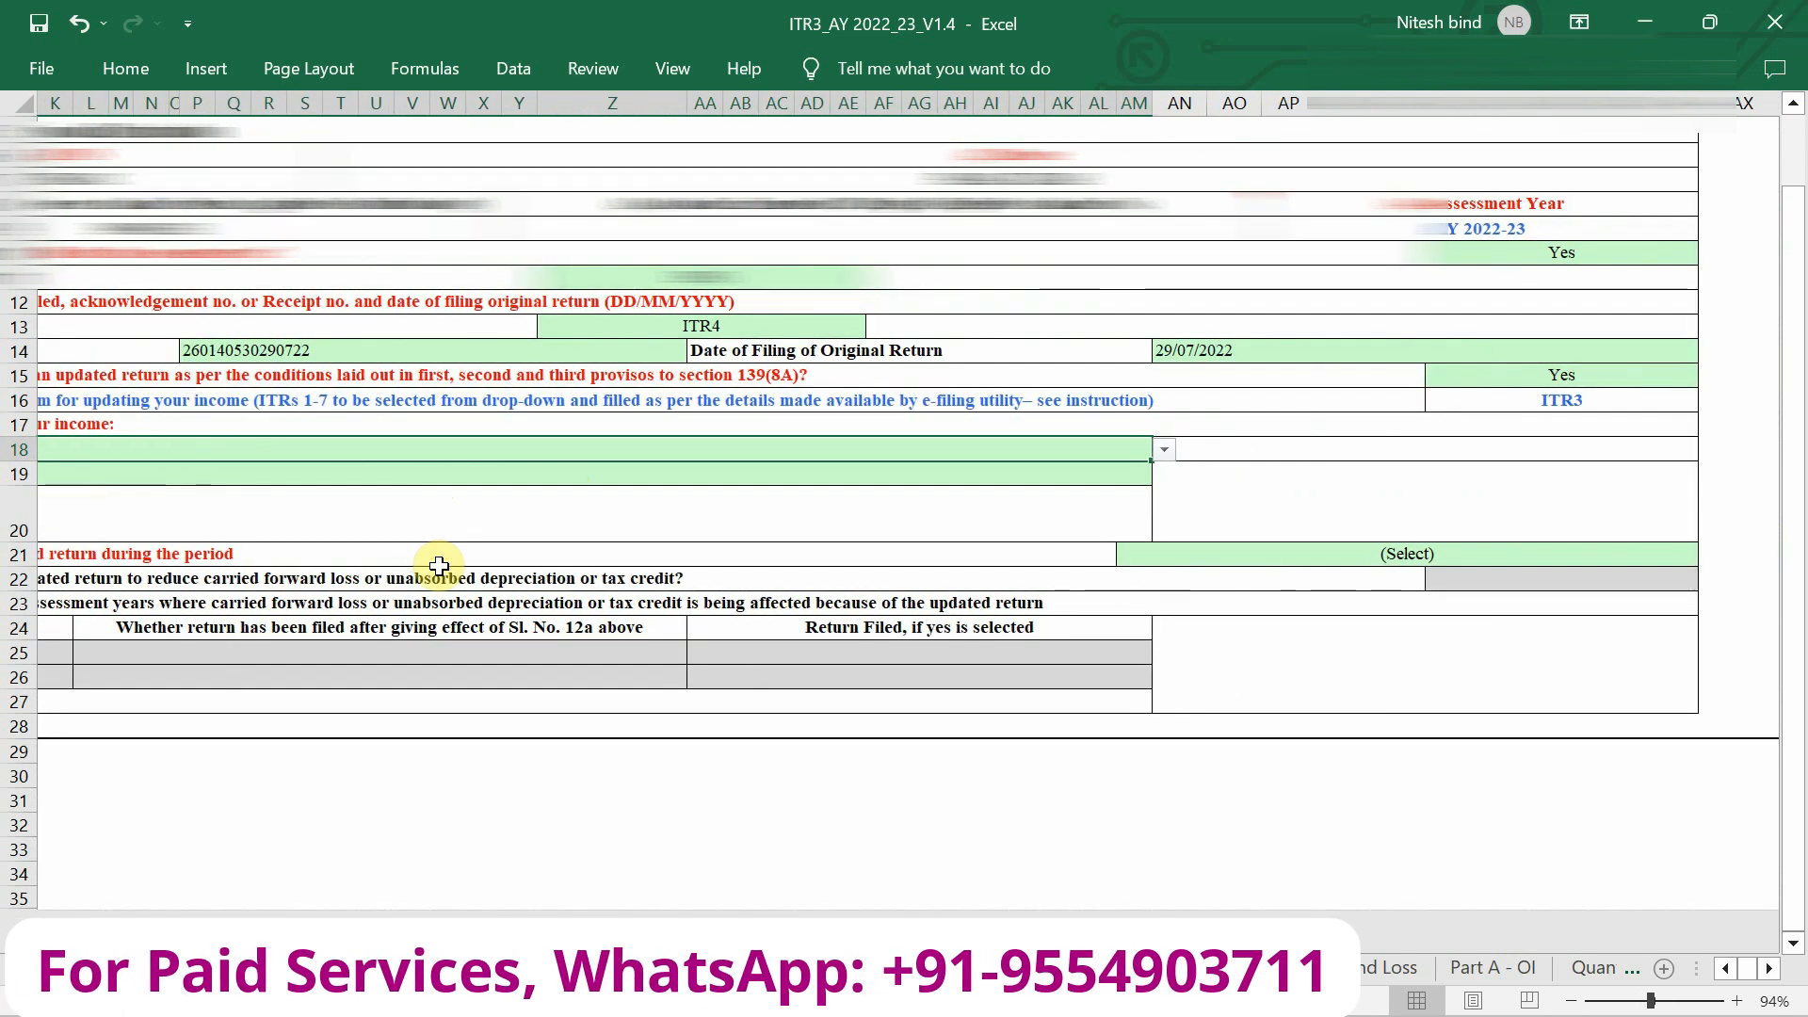
{"action": "left_click", "coordinate": [1153, 563]}
{"action": "key", "text": "alt+Down"}
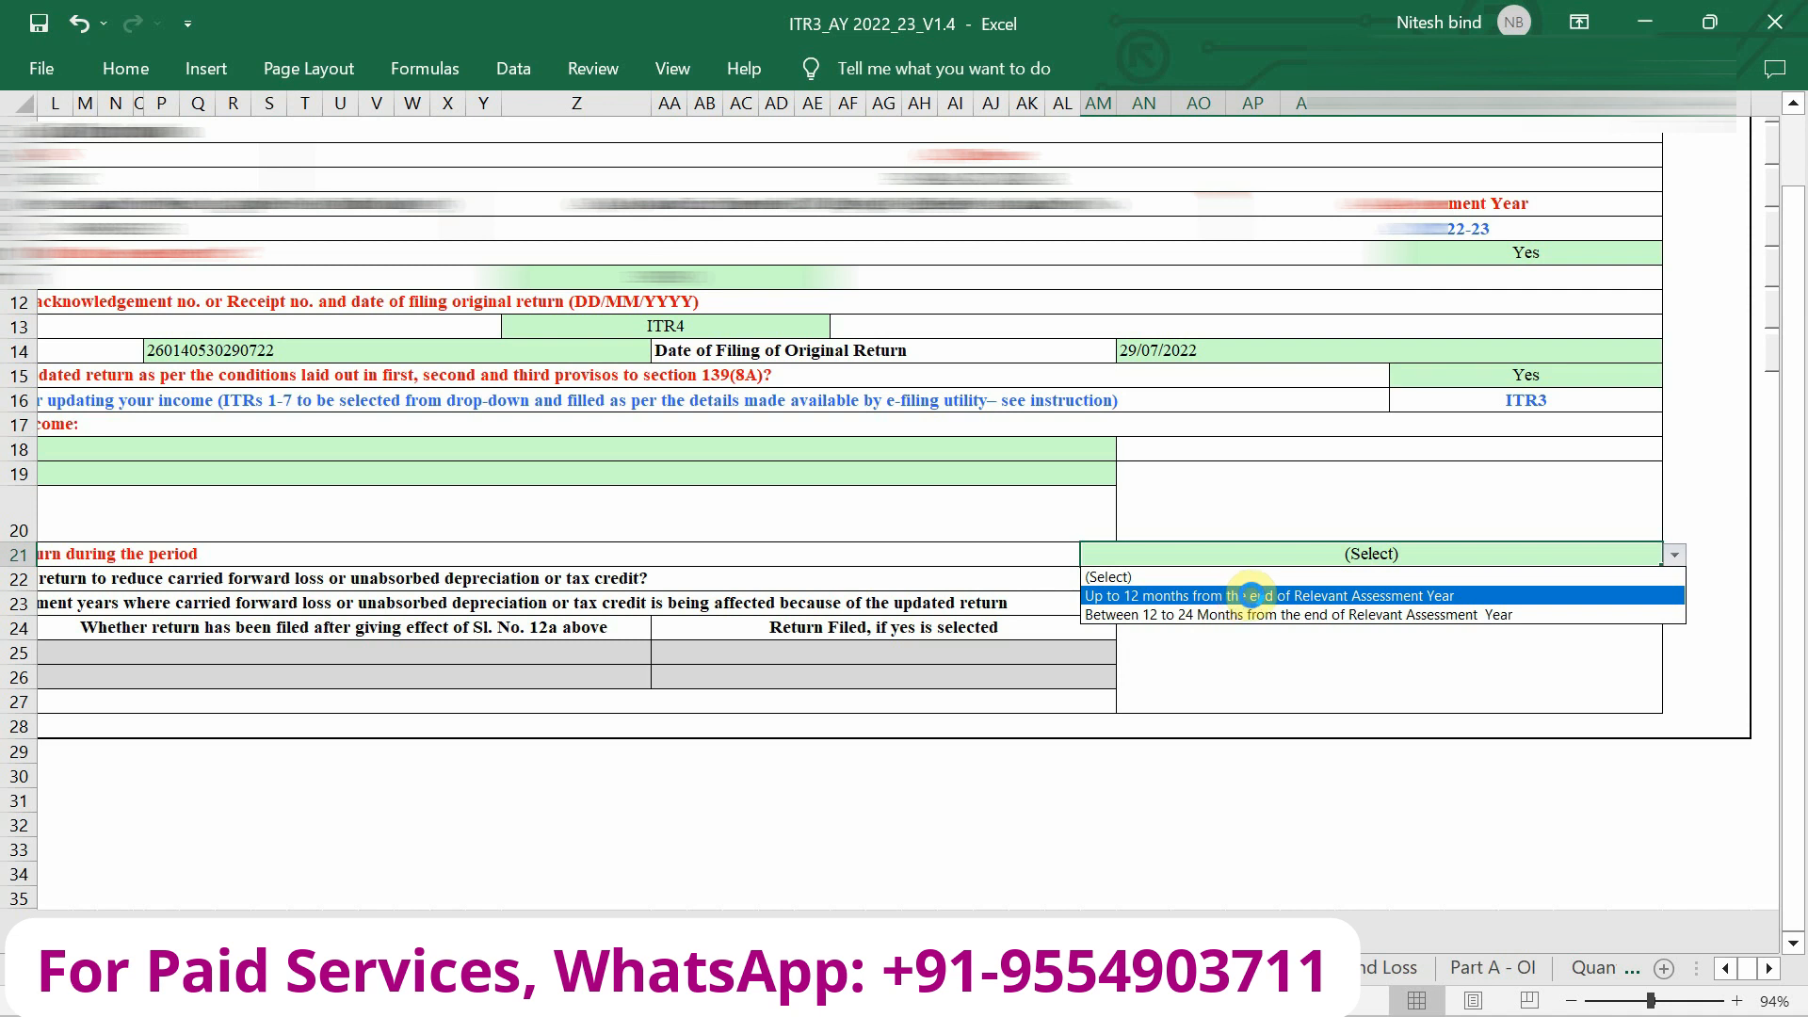
{"action": "left_click", "coordinate": [1238, 595]}
{"action": "left_click", "coordinate": [1304, 633]}
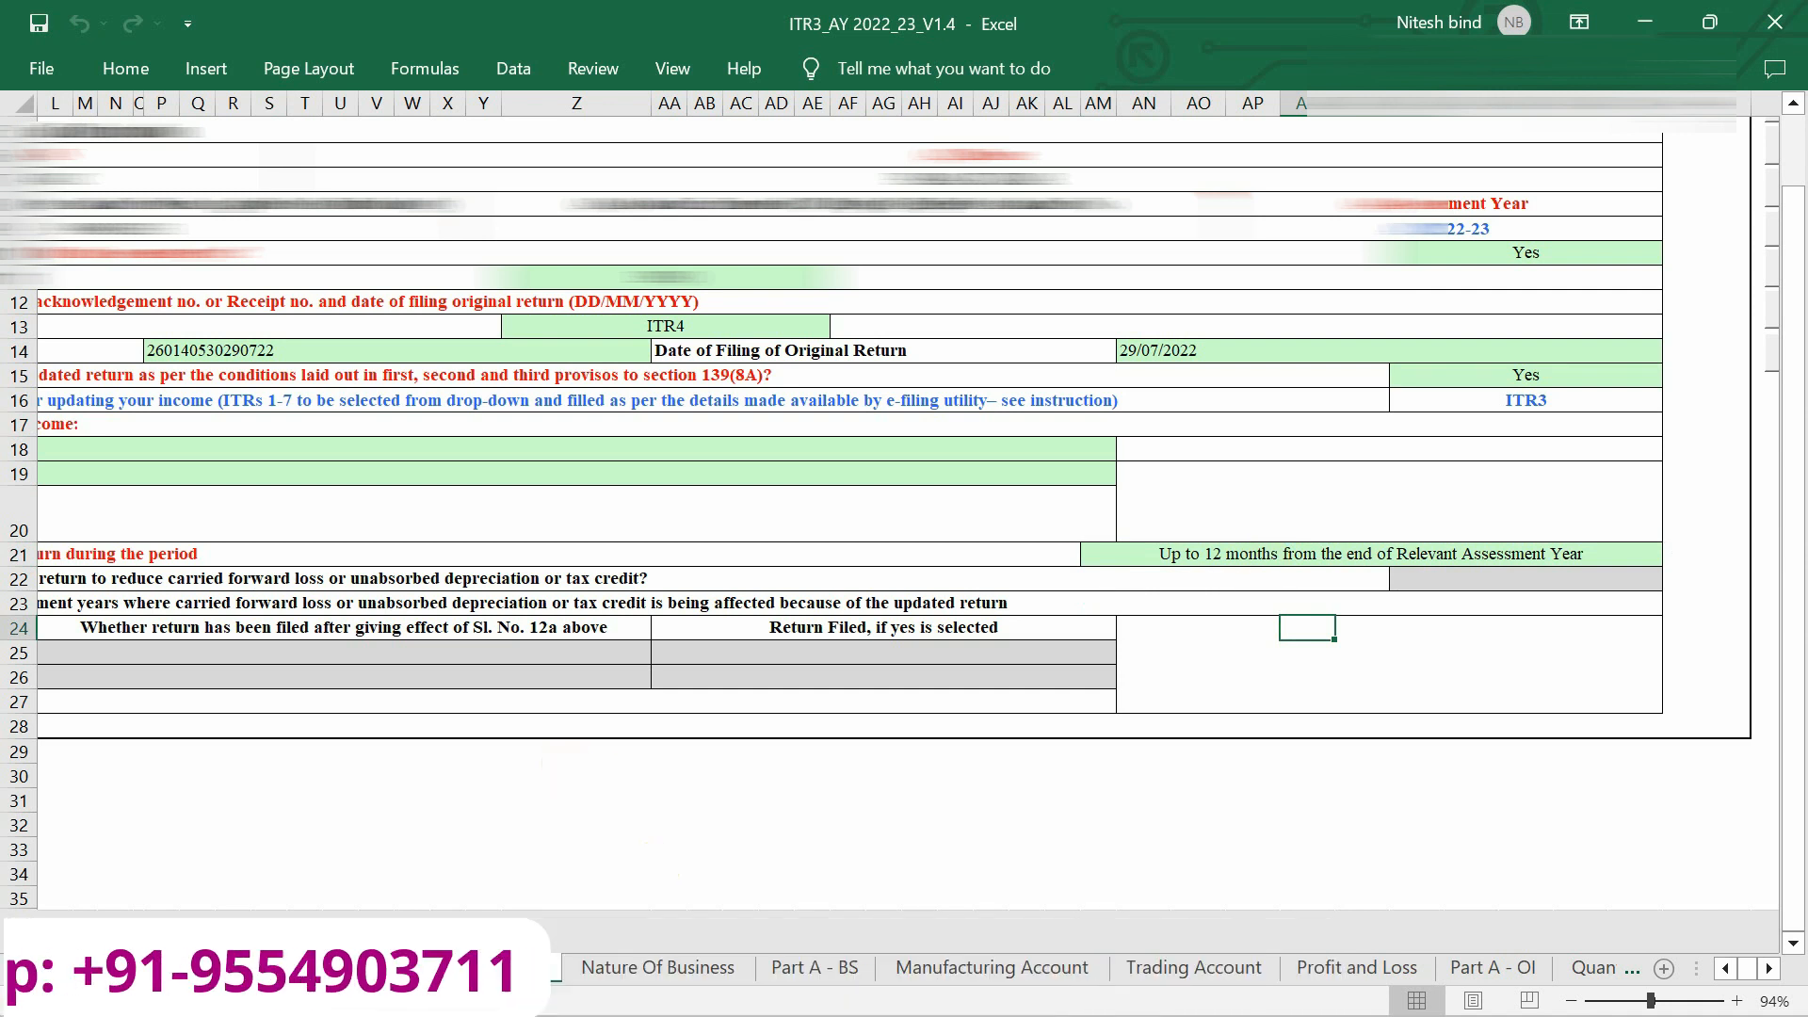
Switch to the Home sheet and scroll through its schedule index.
{"action": "left_click", "coordinate": [149, 967]}
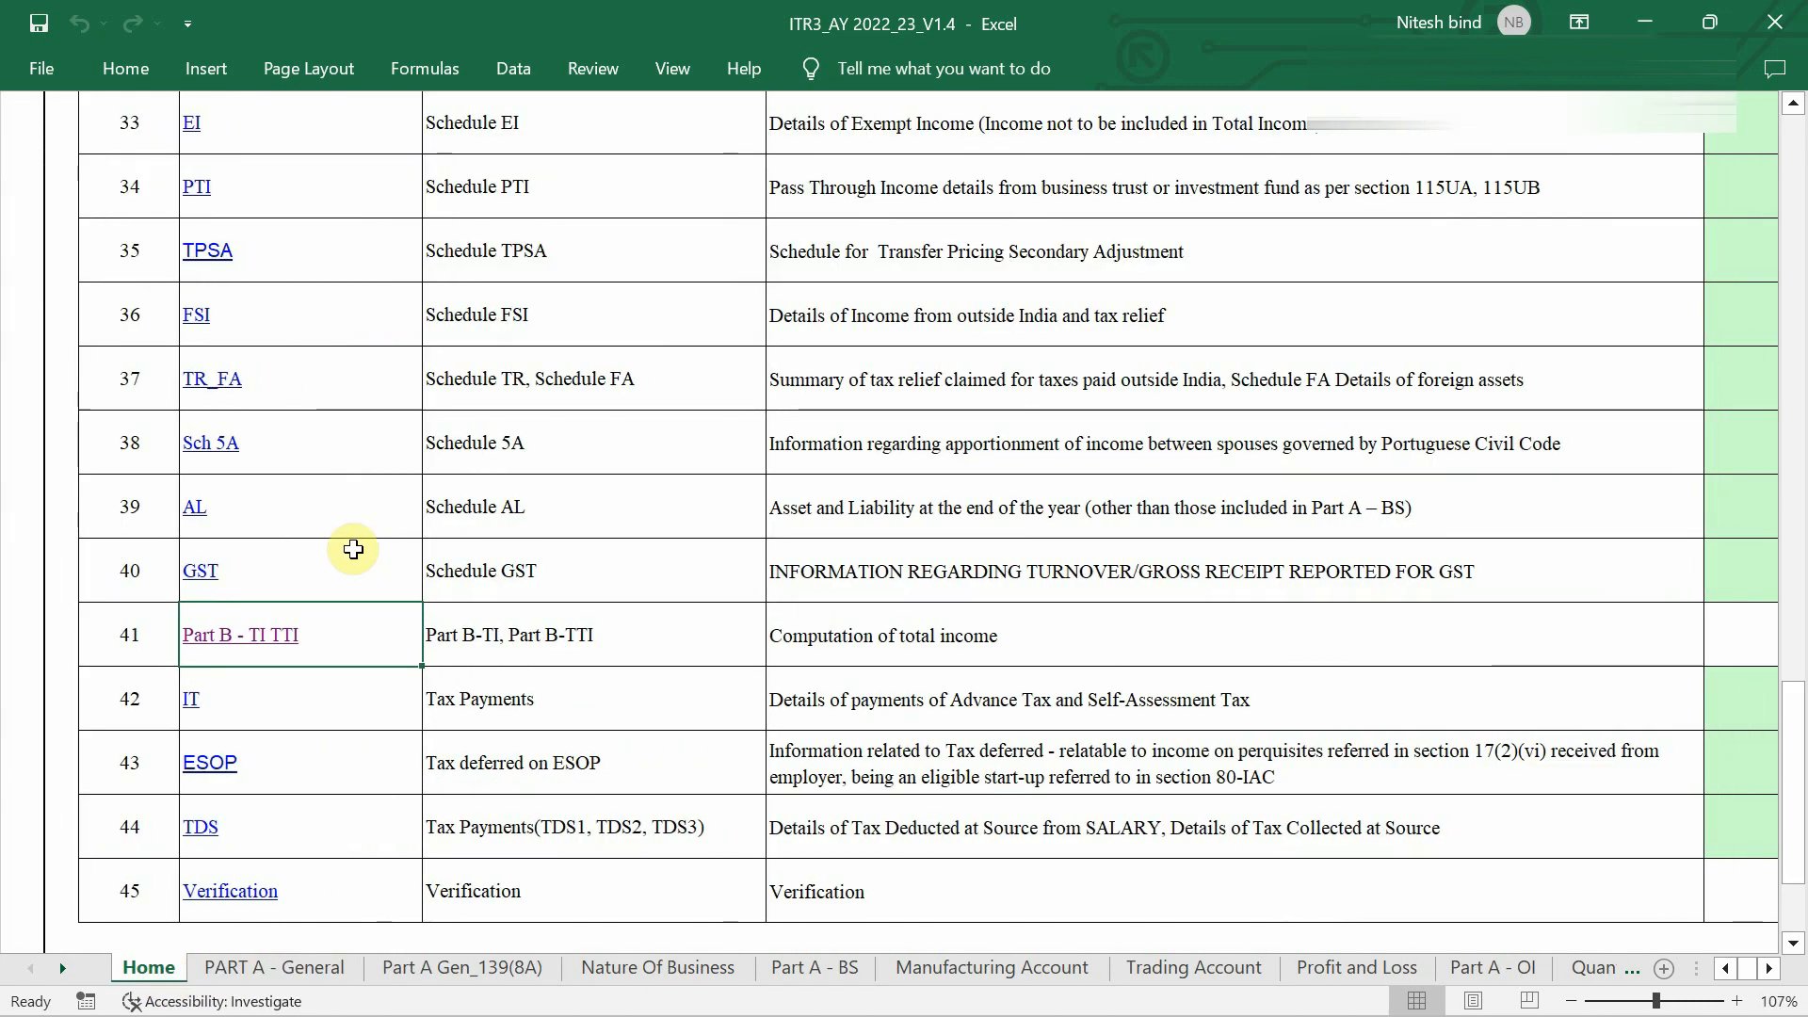
{"action": "scroll", "coordinate": [348, 549], "scroll_direction": "up", "scroll_amount": 12}
{"action": "scroll", "coordinate": [405, 357], "scroll_direction": "down", "scroll_amount": 2, "text": "ctrl"}
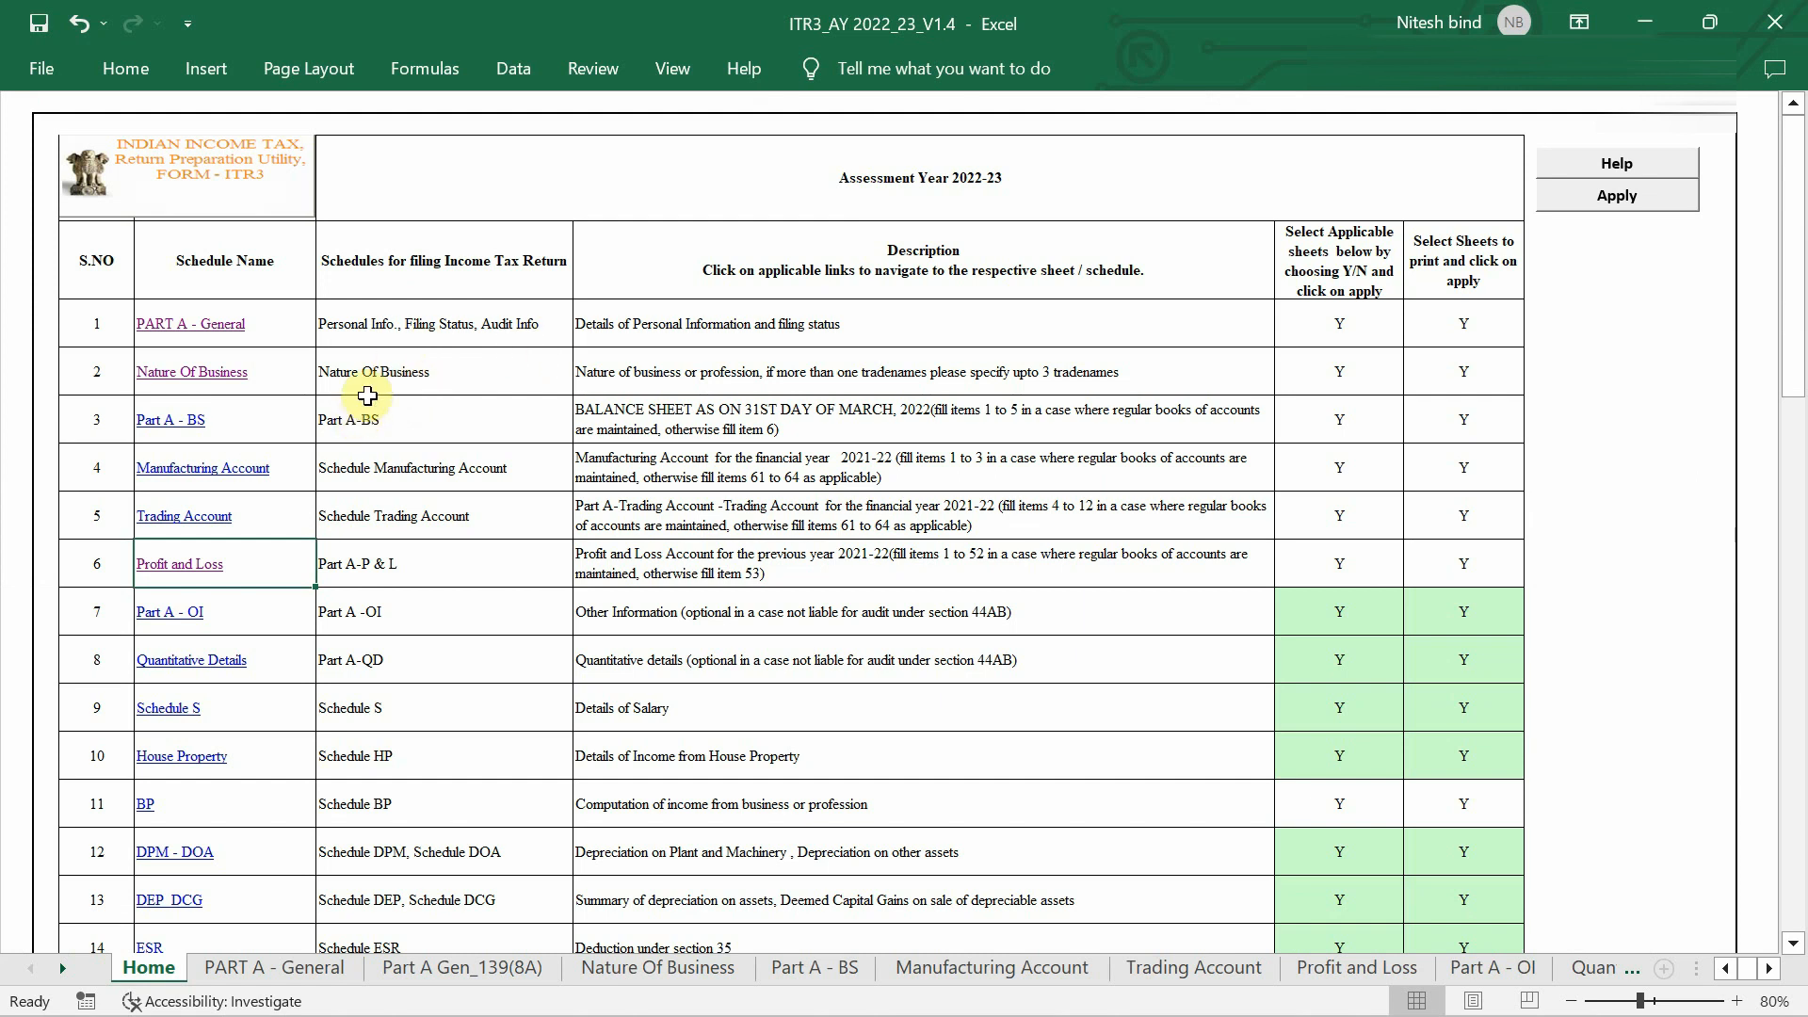
{"action": "scroll", "coordinate": [367, 396], "scroll_direction": "down", "scroll_amount": 1}
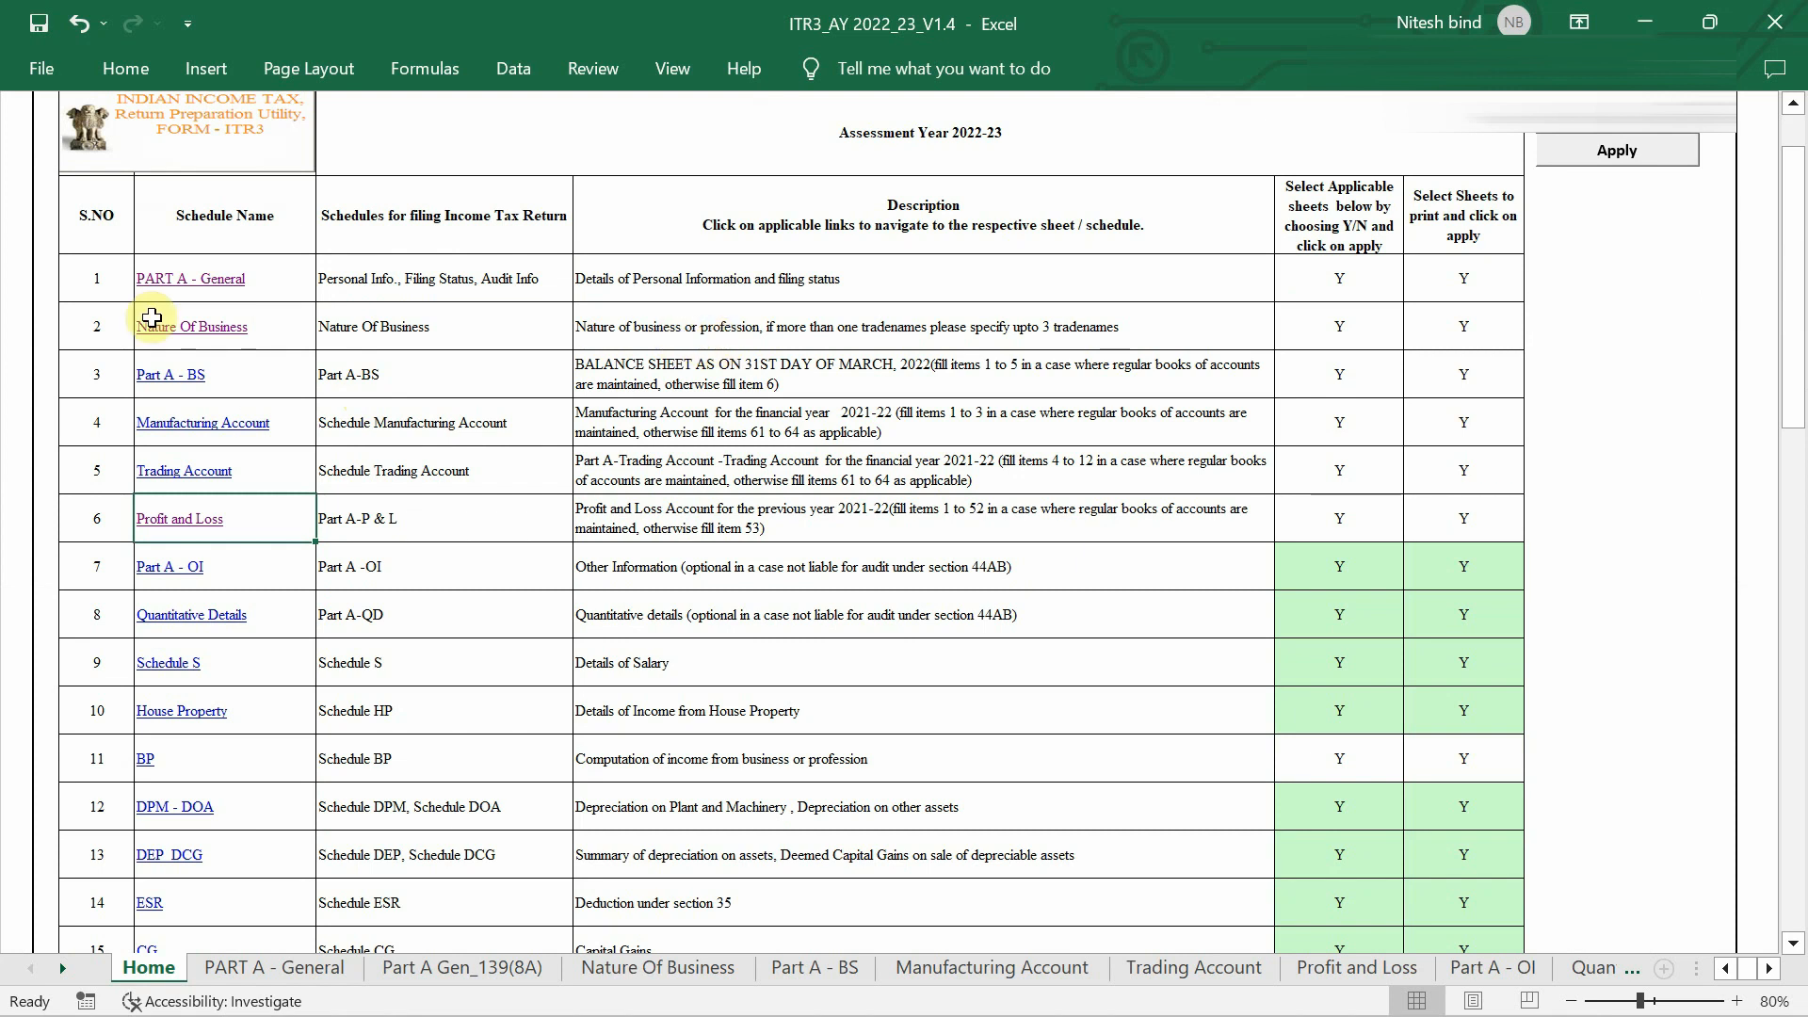
{"action": "scroll", "coordinate": [300, 349], "scroll_direction": "up", "scroll_amount": 5}
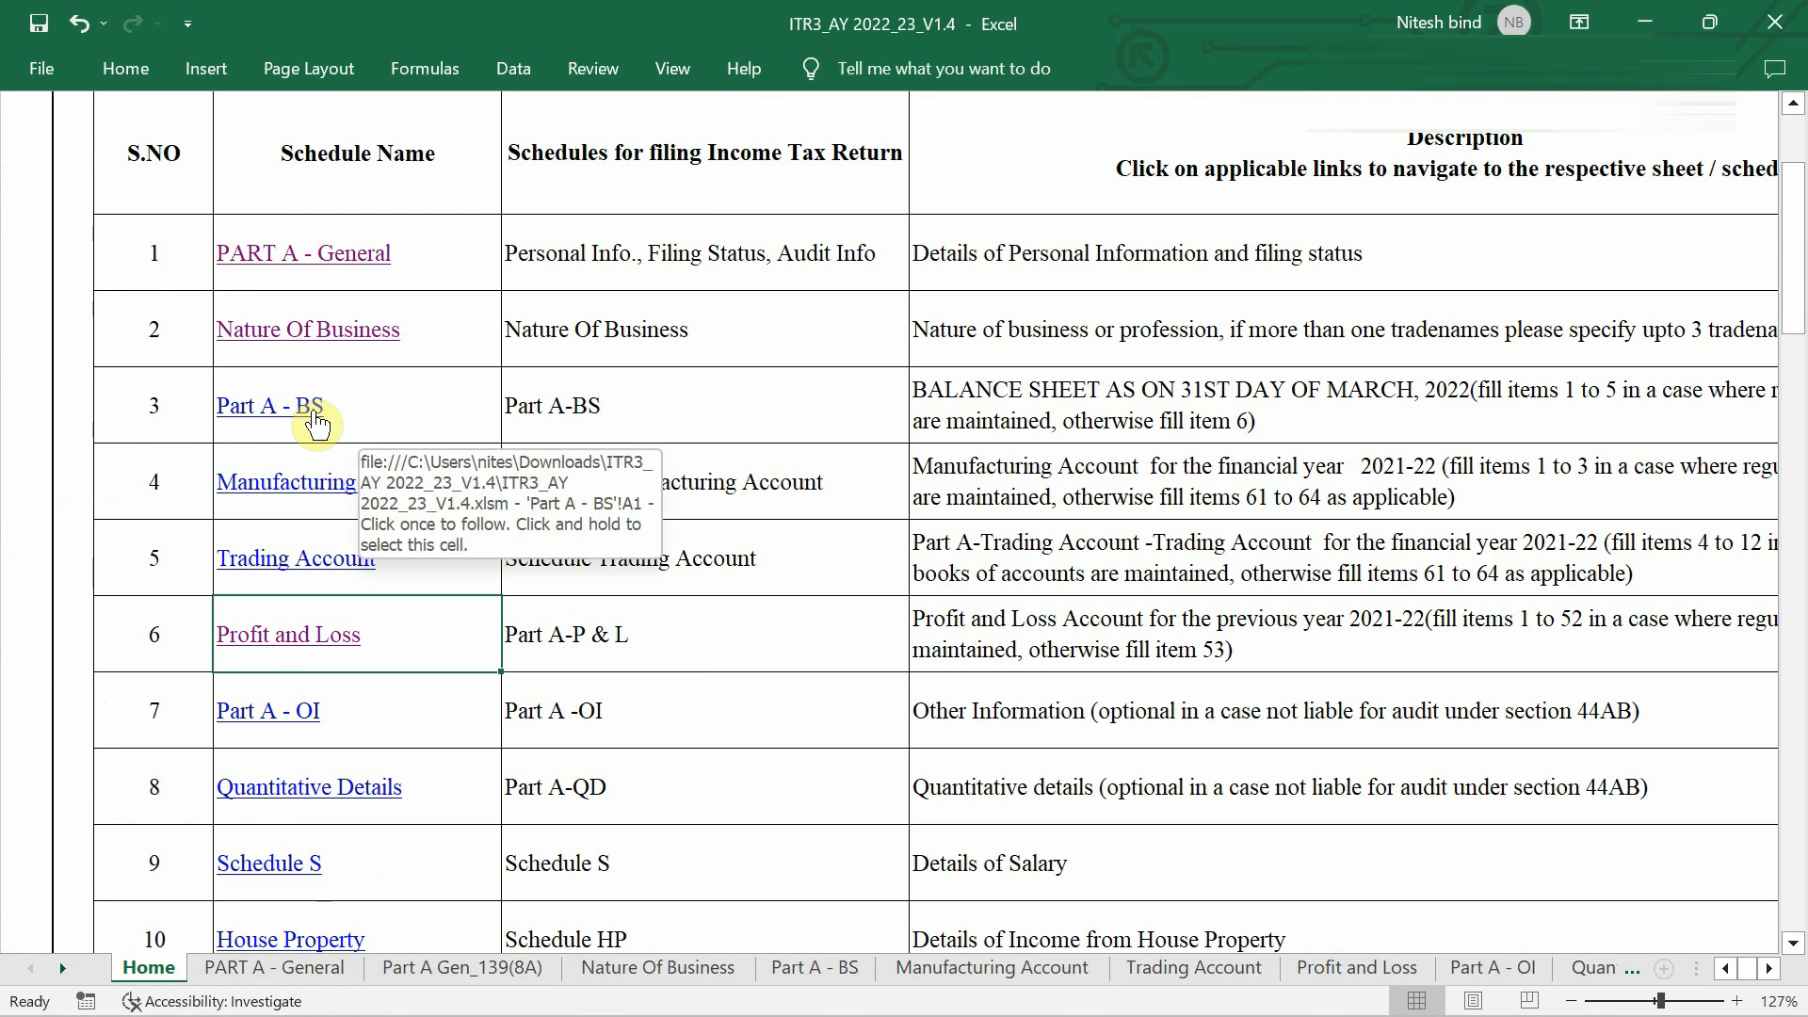
{"action": "scroll", "coordinate": [315, 424], "scroll_direction": "down", "scroll_amount": 2}
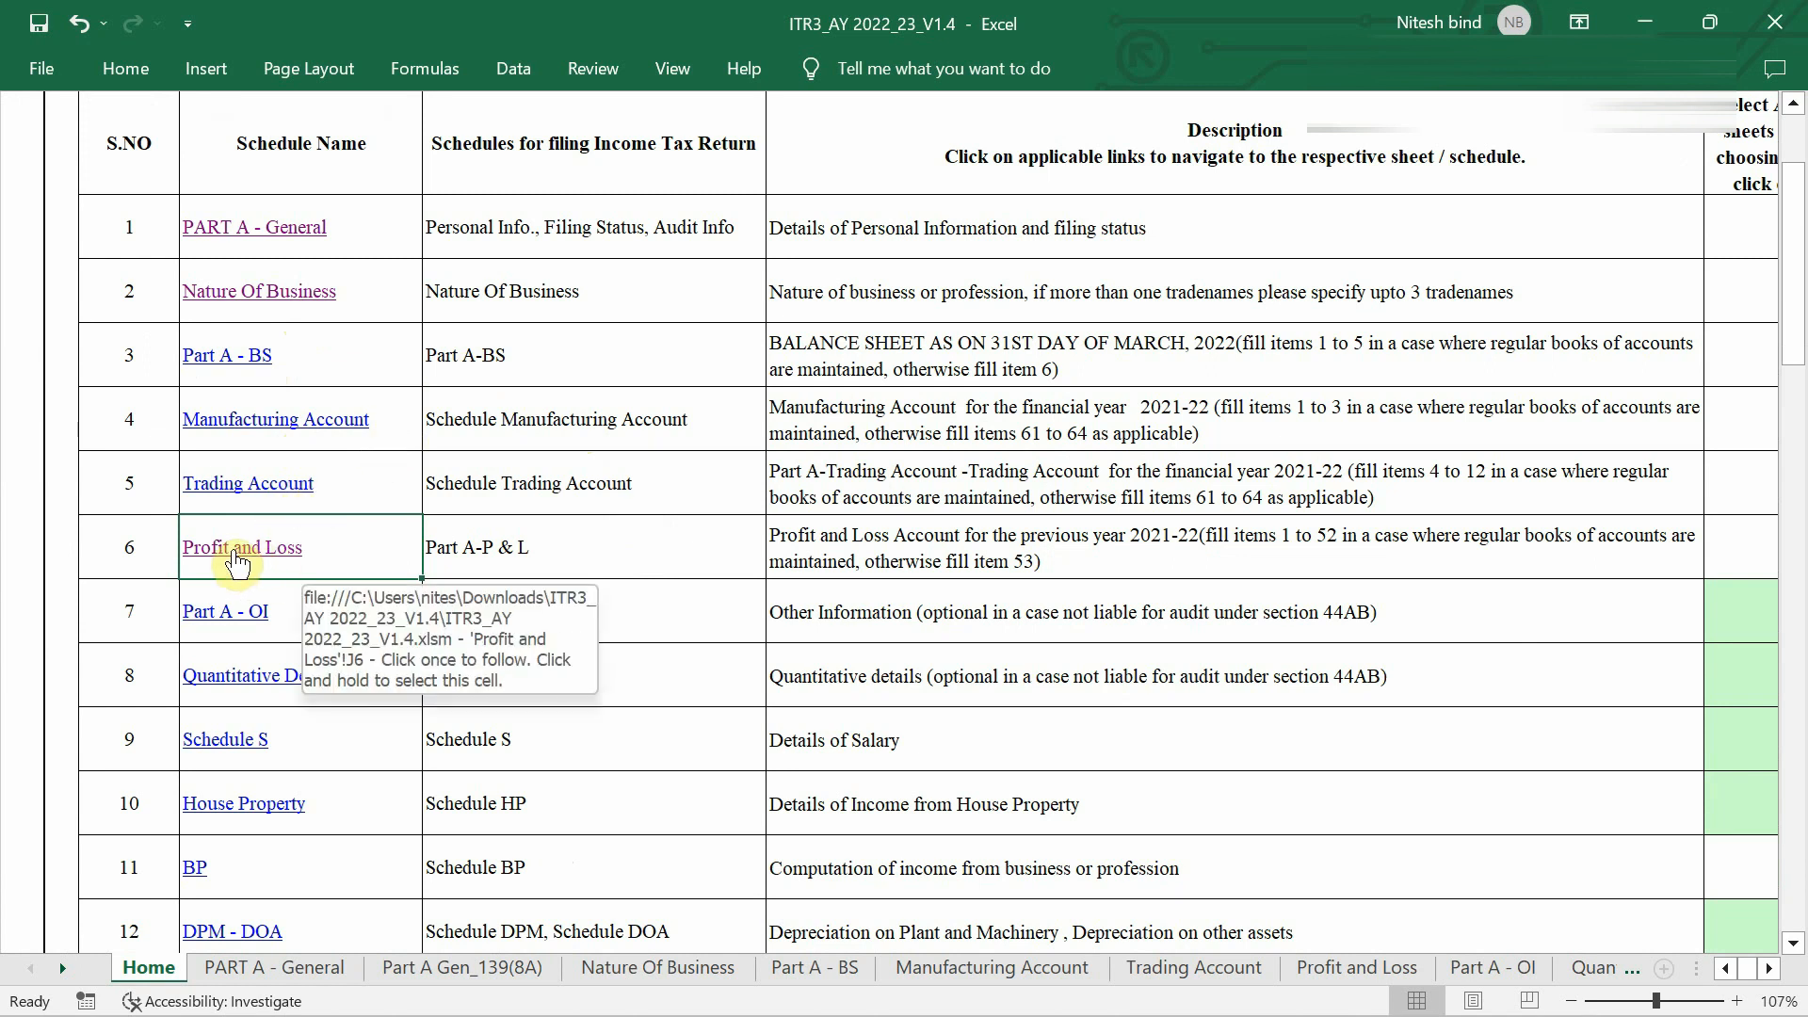
Open Profit and Loss and scroll to the 44AD table listing code 21008-Other services n.e.c.
{"action": "left_click", "coordinate": [237, 558]}
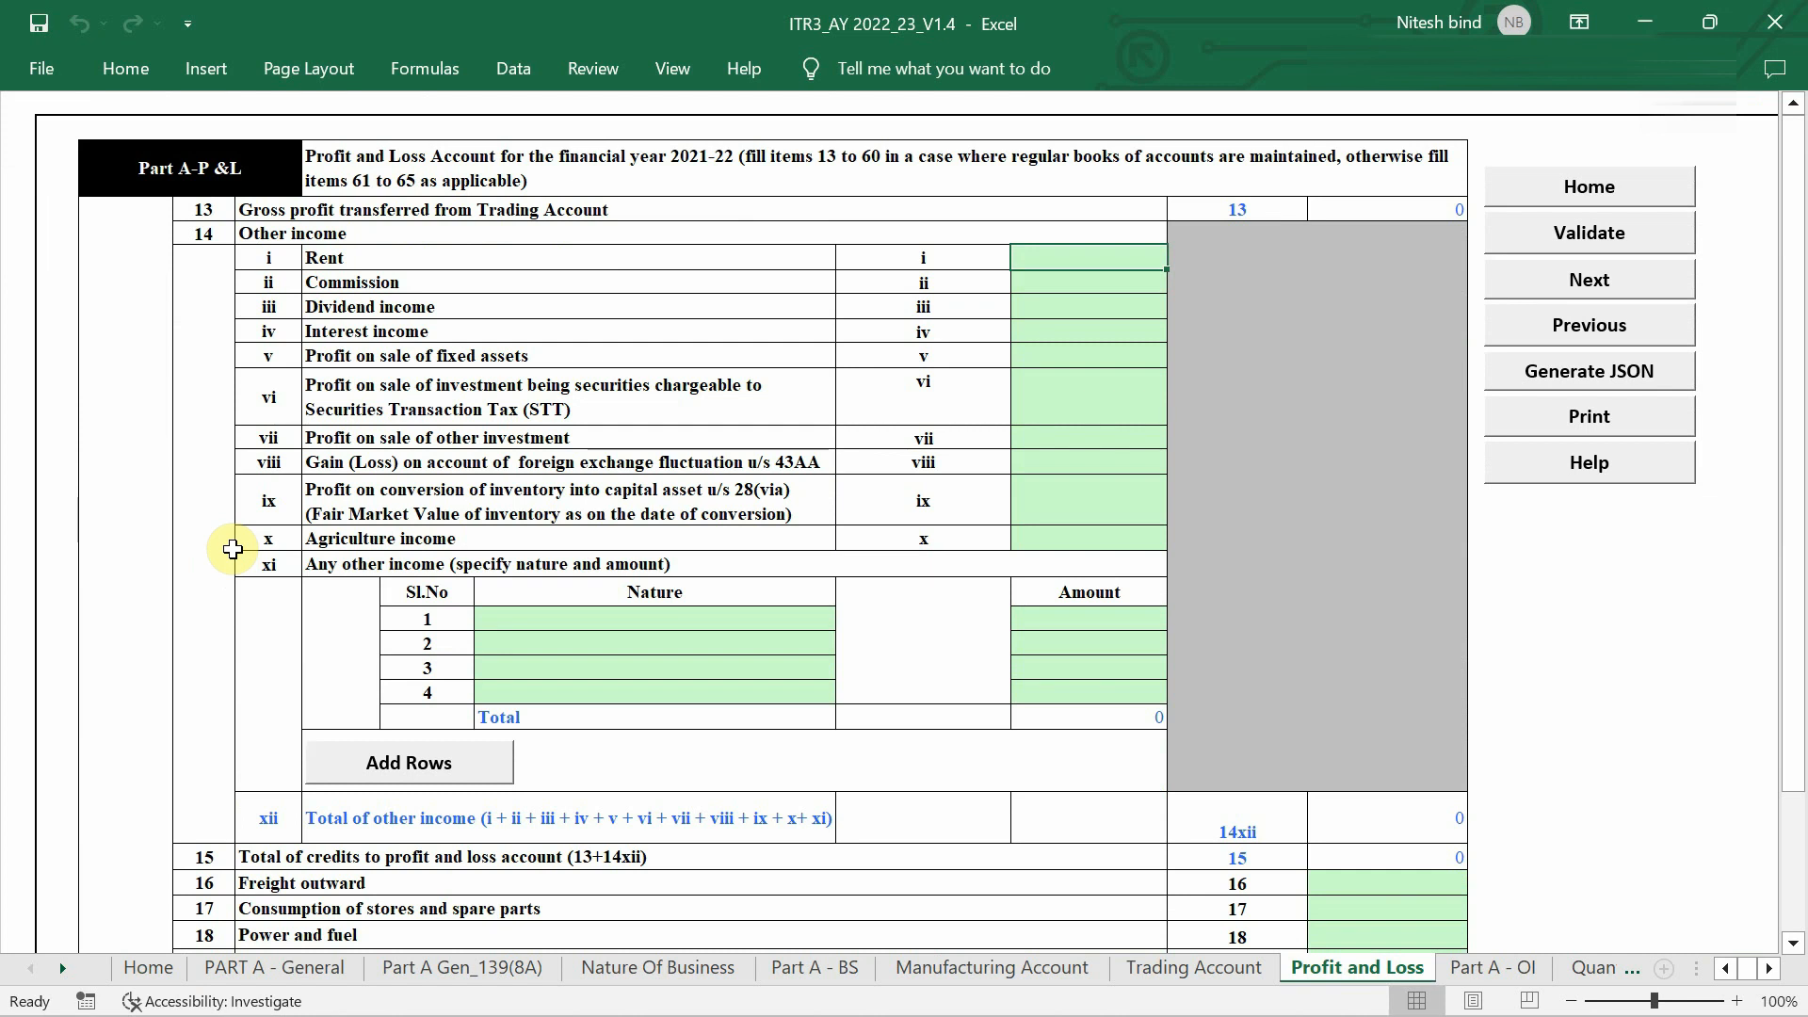
{"action": "scroll", "coordinate": [233, 549], "scroll_direction": "down", "scroll_amount": 5}
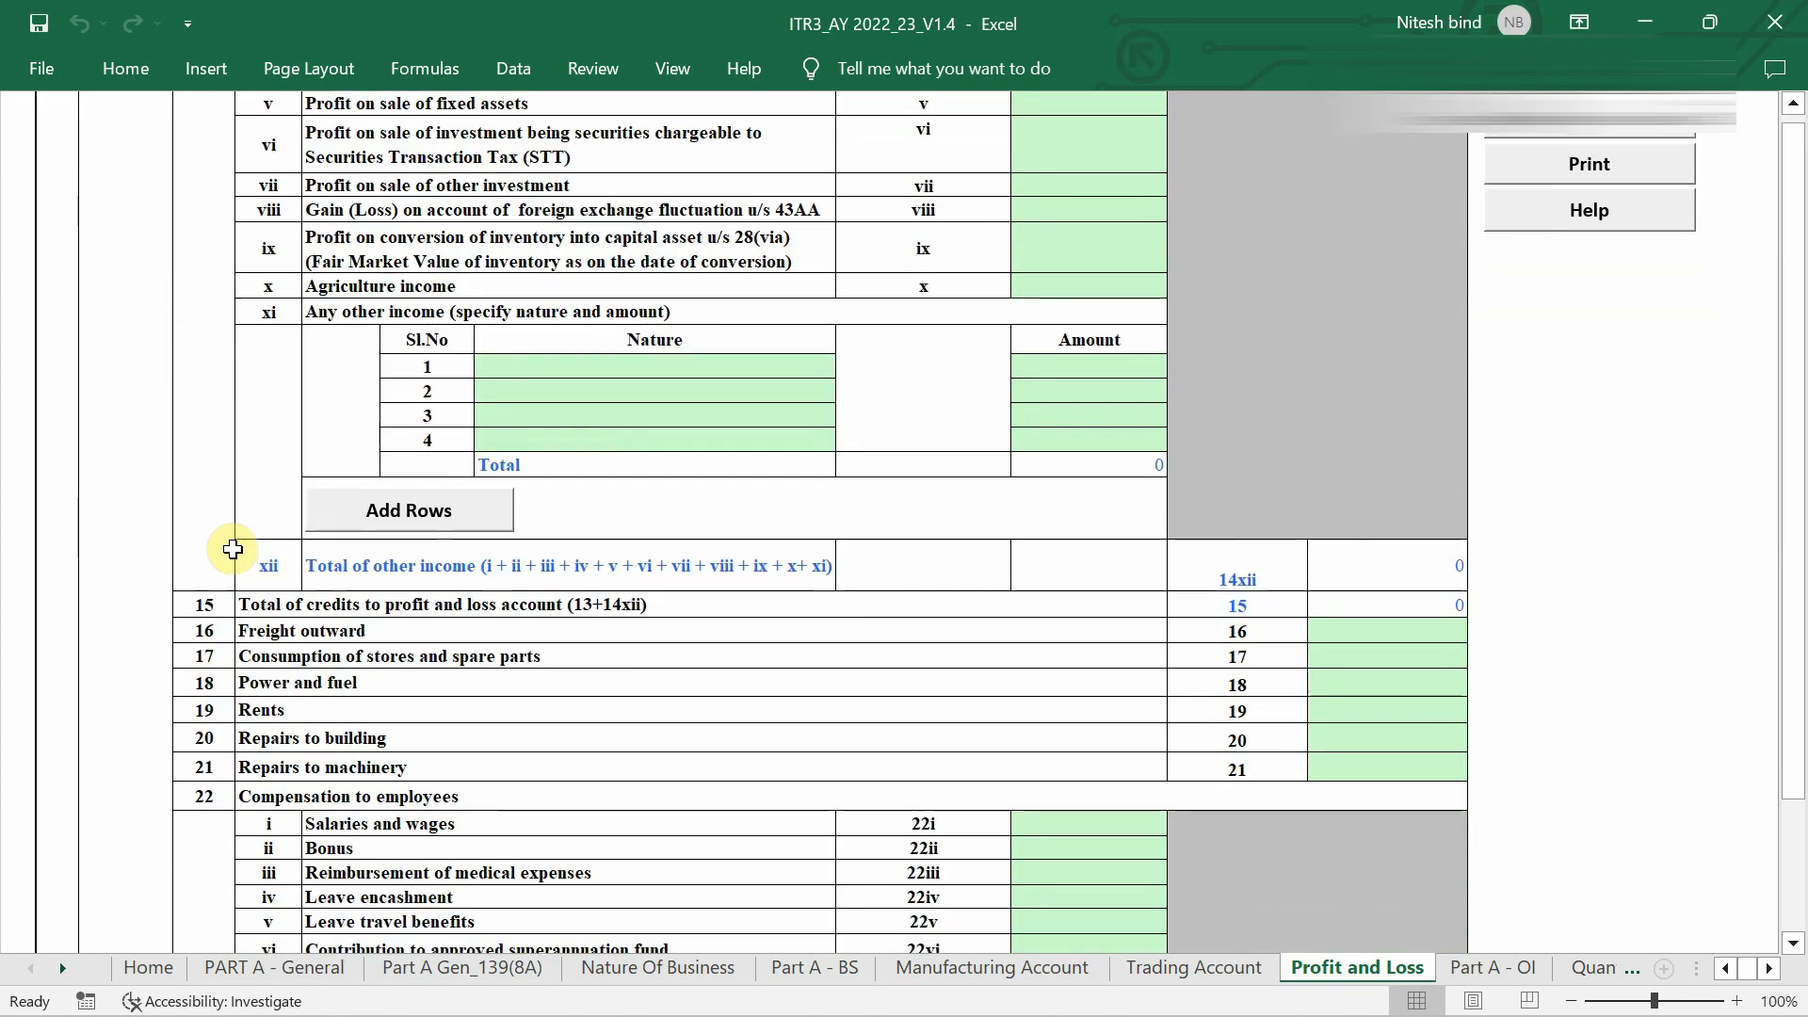
{"action": "scroll", "coordinate": [233, 549], "scroll_direction": "down", "scroll_amount": 6}
{"action": "scroll", "coordinate": [229, 537], "scroll_direction": "up", "scroll_amount": 11}
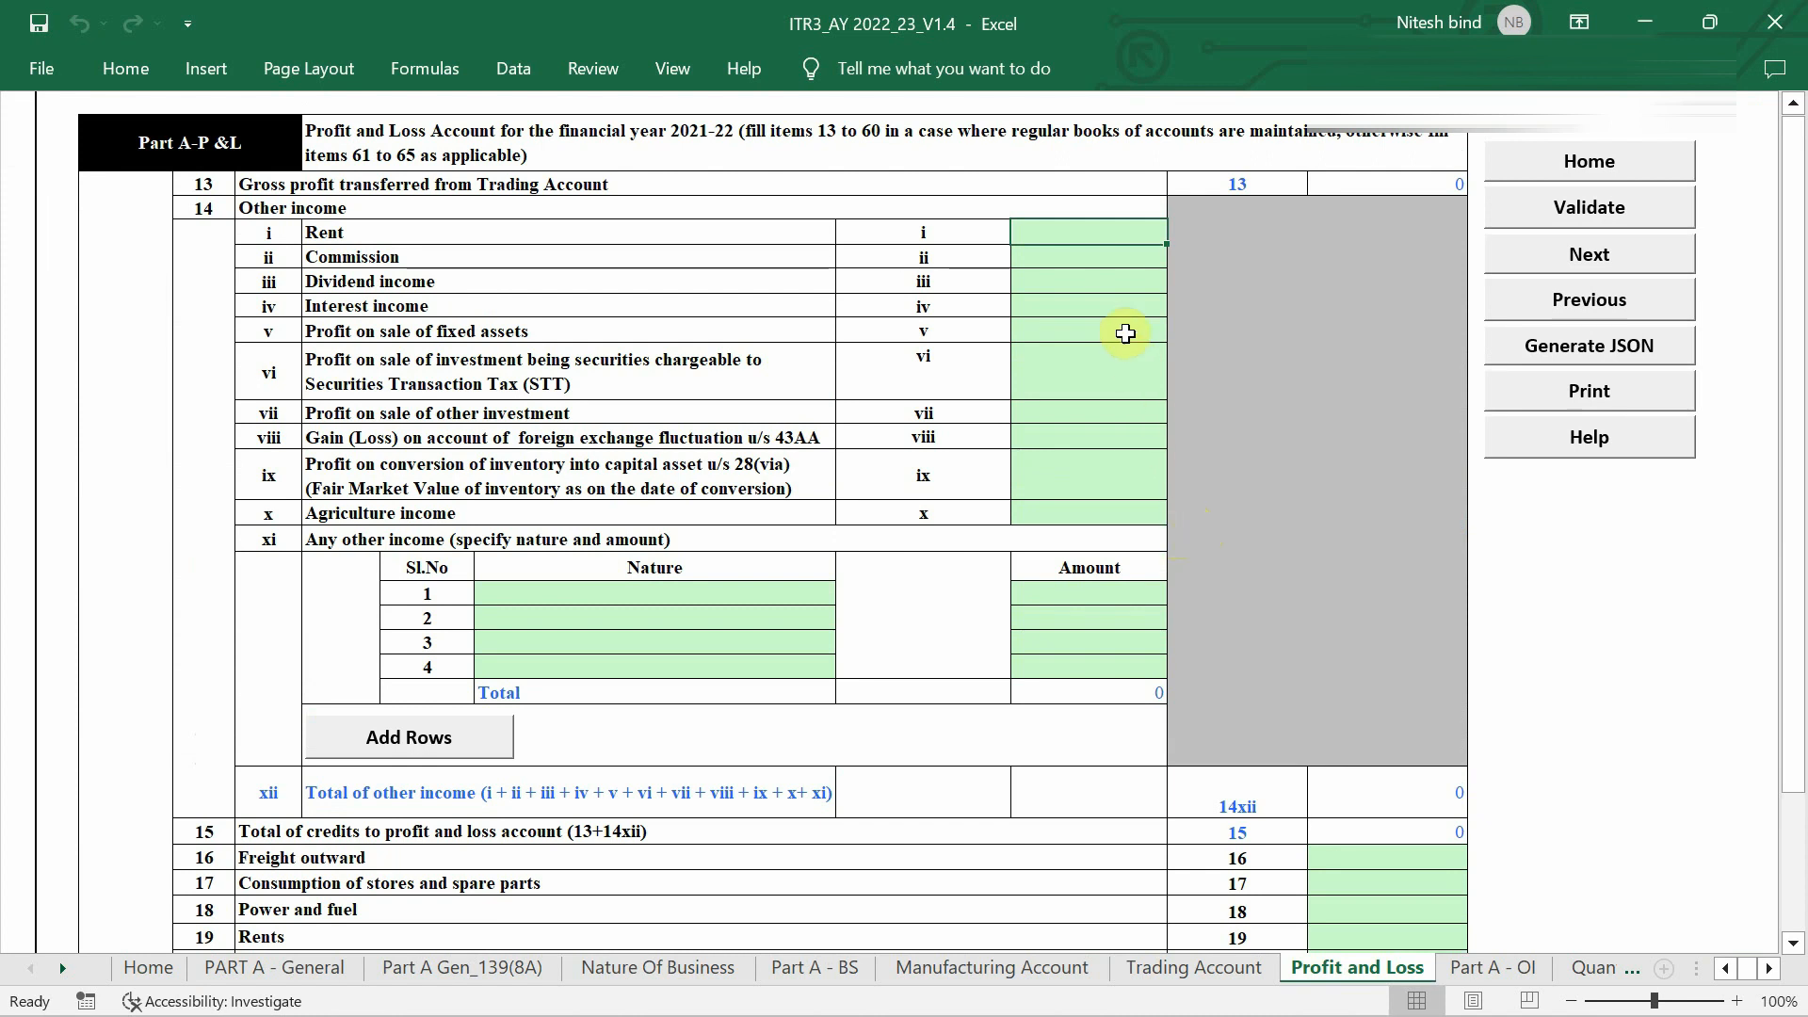
{"action": "scroll", "coordinate": [1125, 333], "scroll_direction": "down", "scroll_amount": 3}
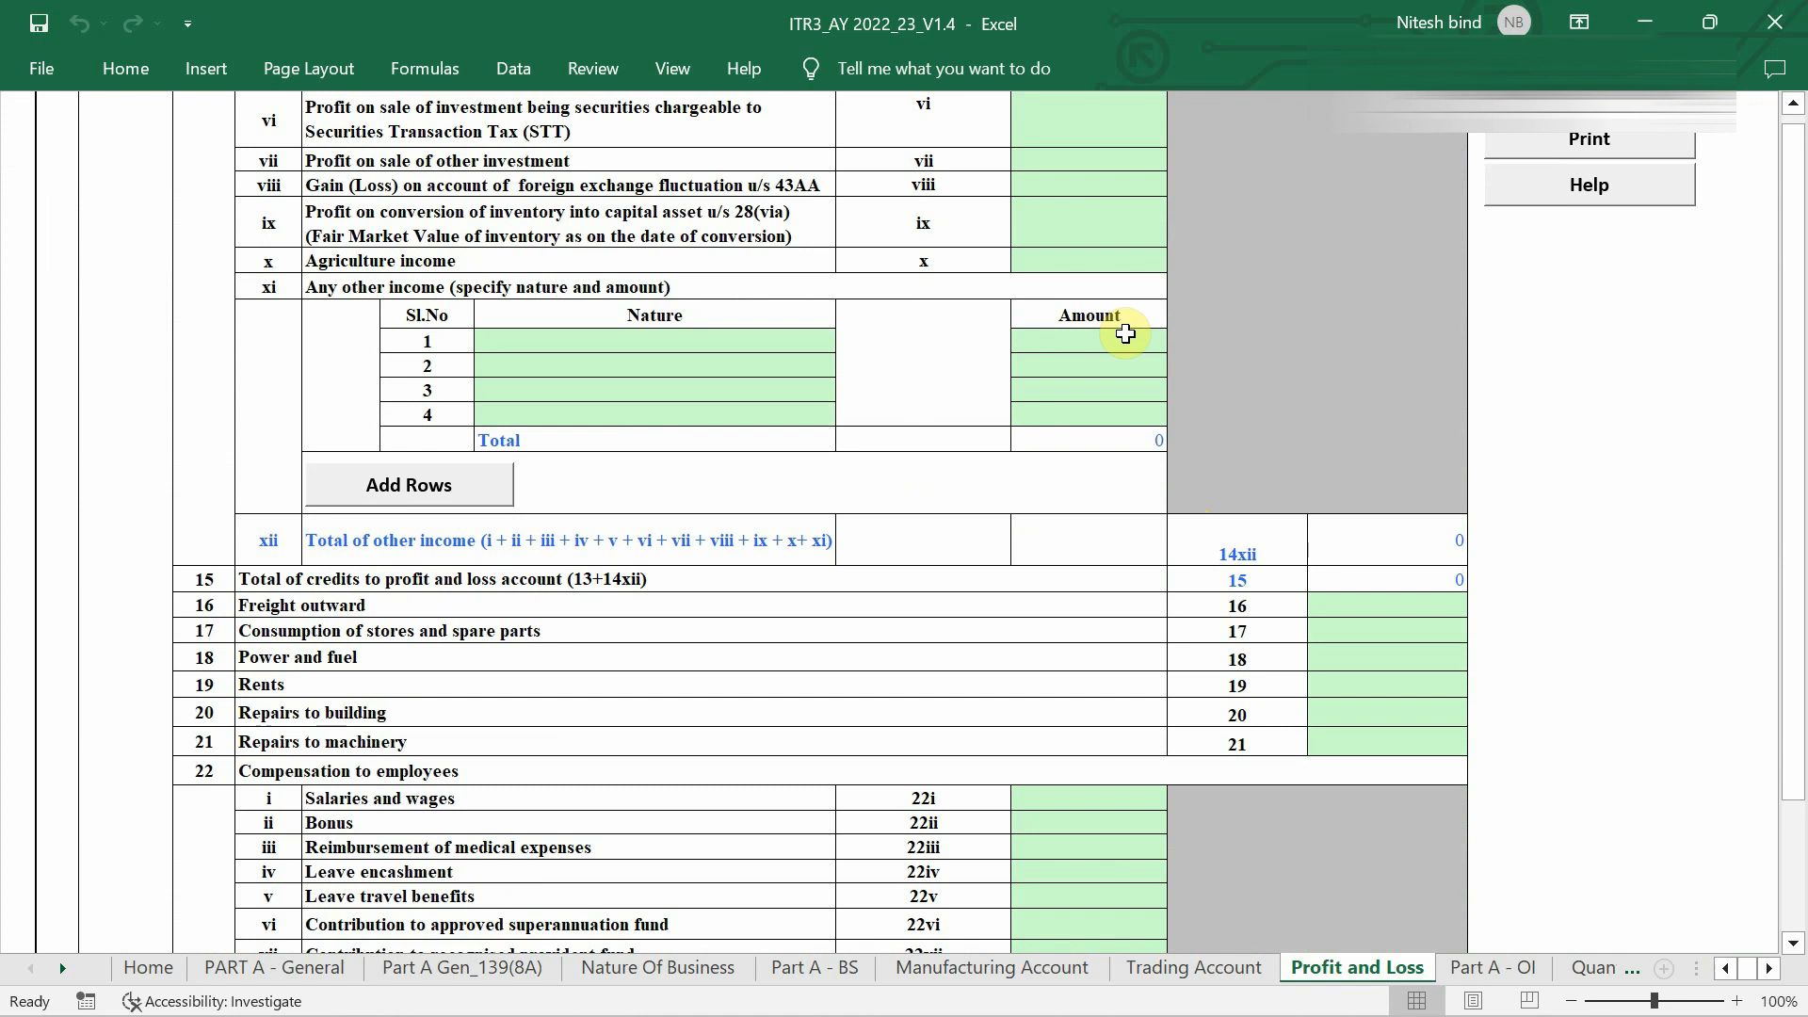
{"action": "scroll", "coordinate": [1126, 333], "scroll_direction": "down", "scroll_amount": 14}
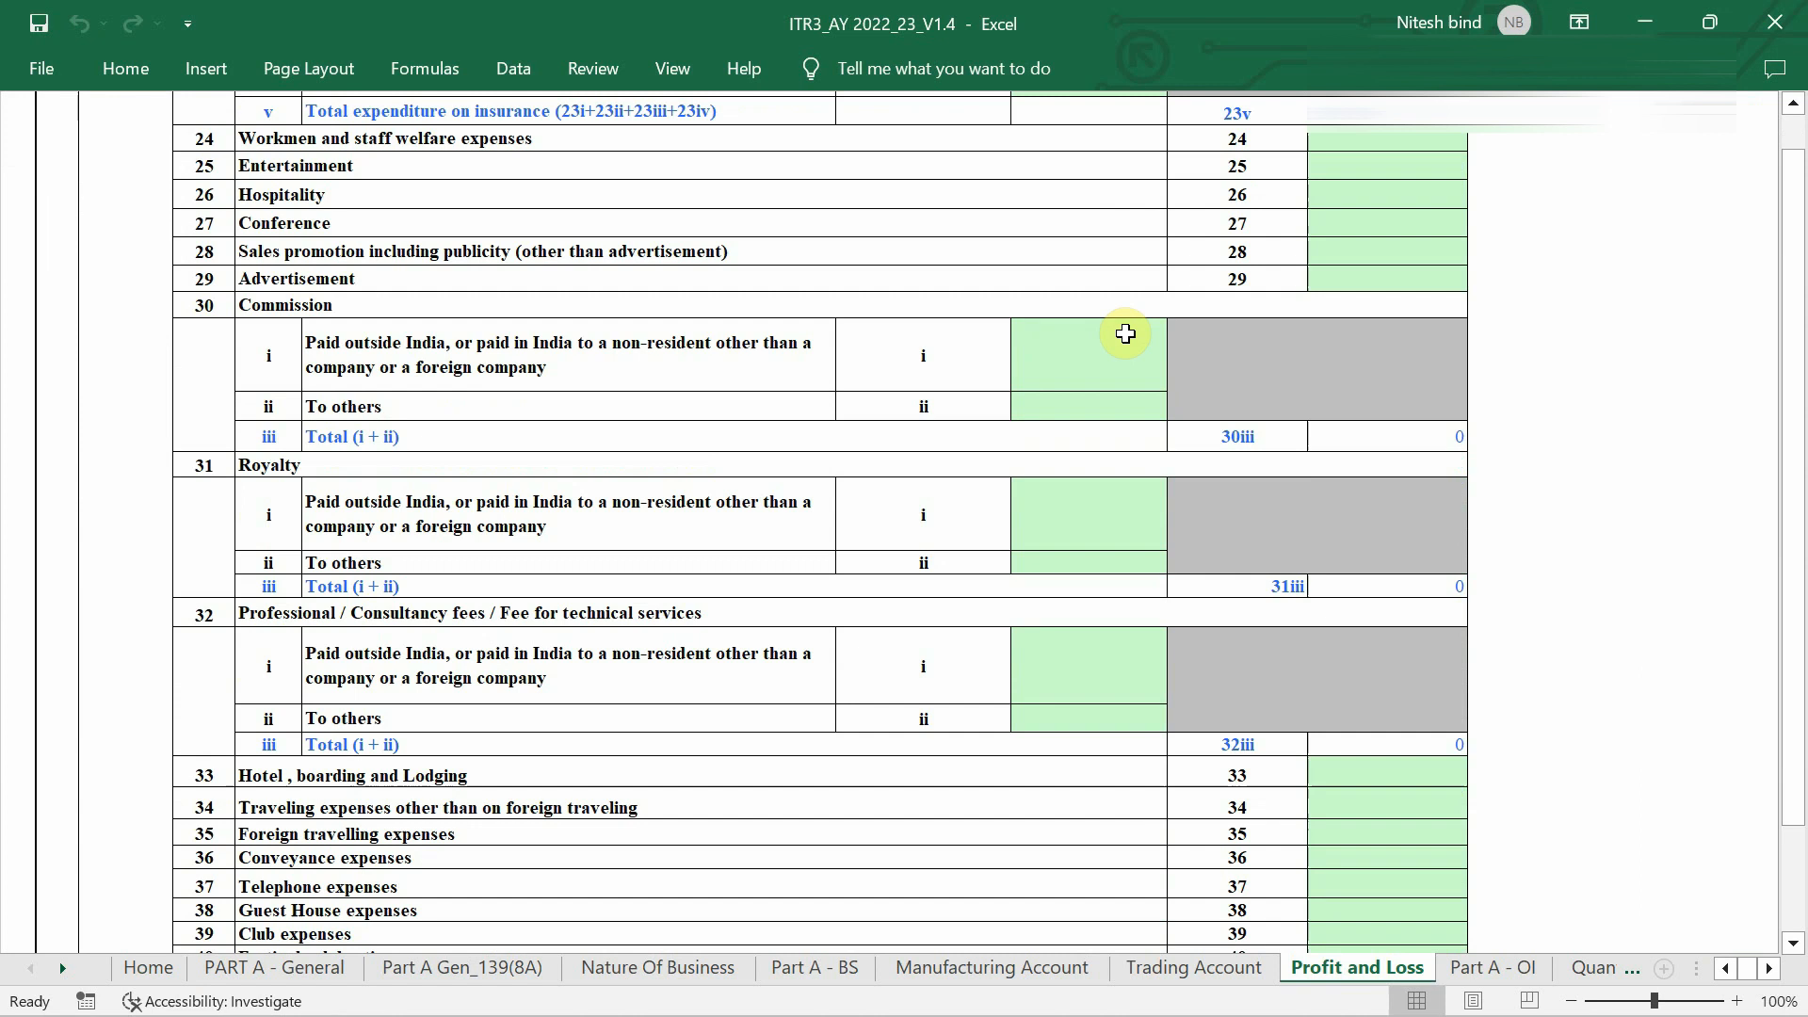
{"action": "scroll", "coordinate": [1126, 333], "scroll_direction": "down", "scroll_amount": 20}
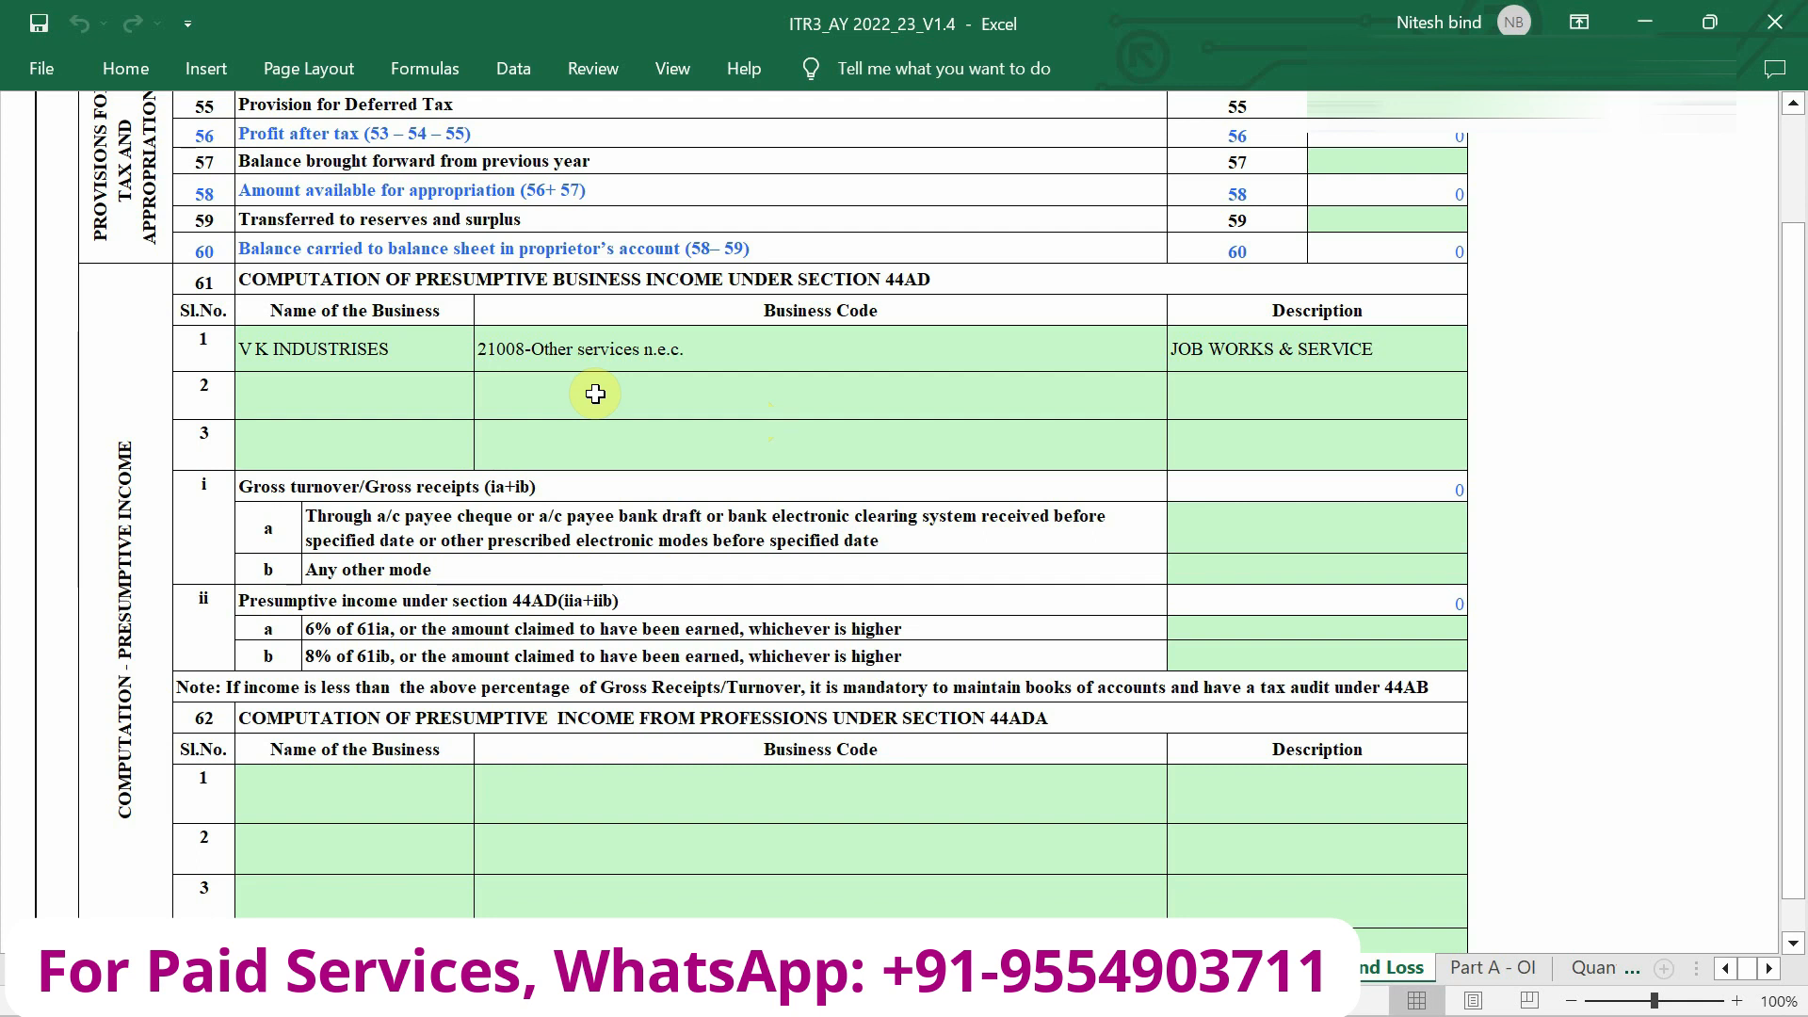
{"action": "scroll", "coordinate": [595, 393], "scroll_direction": "down", "scroll_amount": 1}
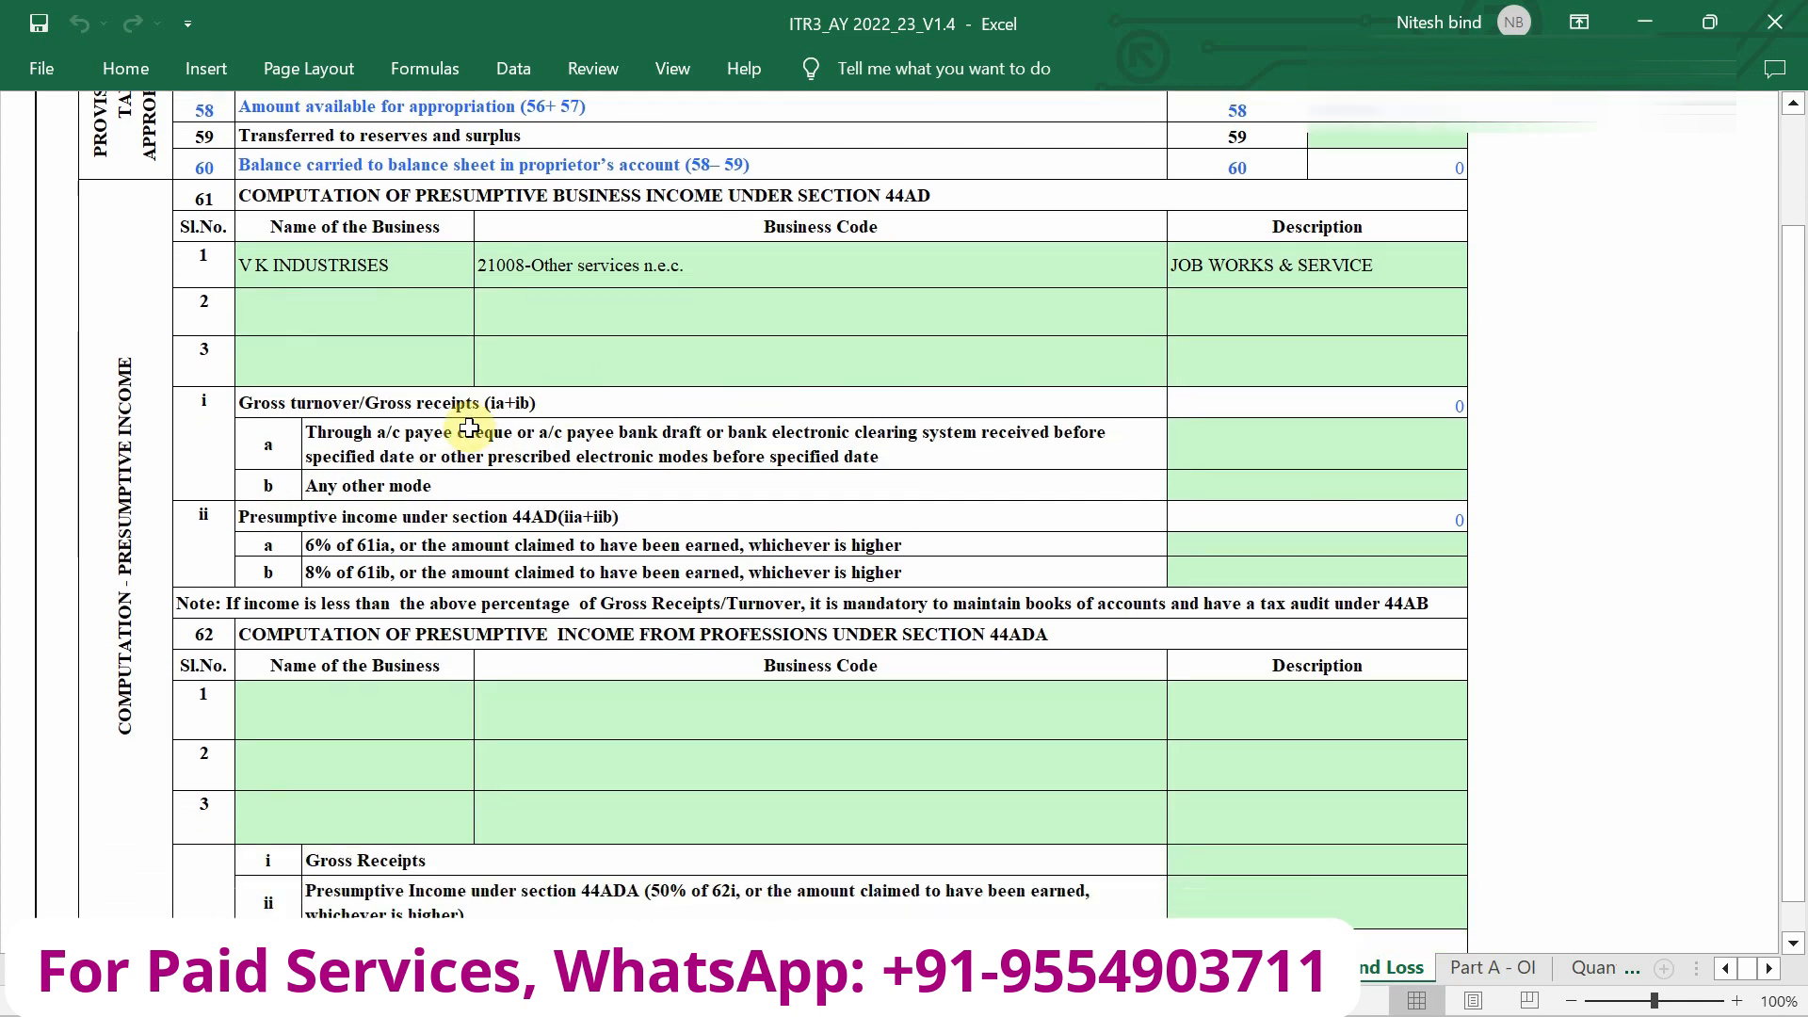
{"action": "scroll", "coordinate": [469, 428], "scroll_direction": "up", "scroll_amount": 2}
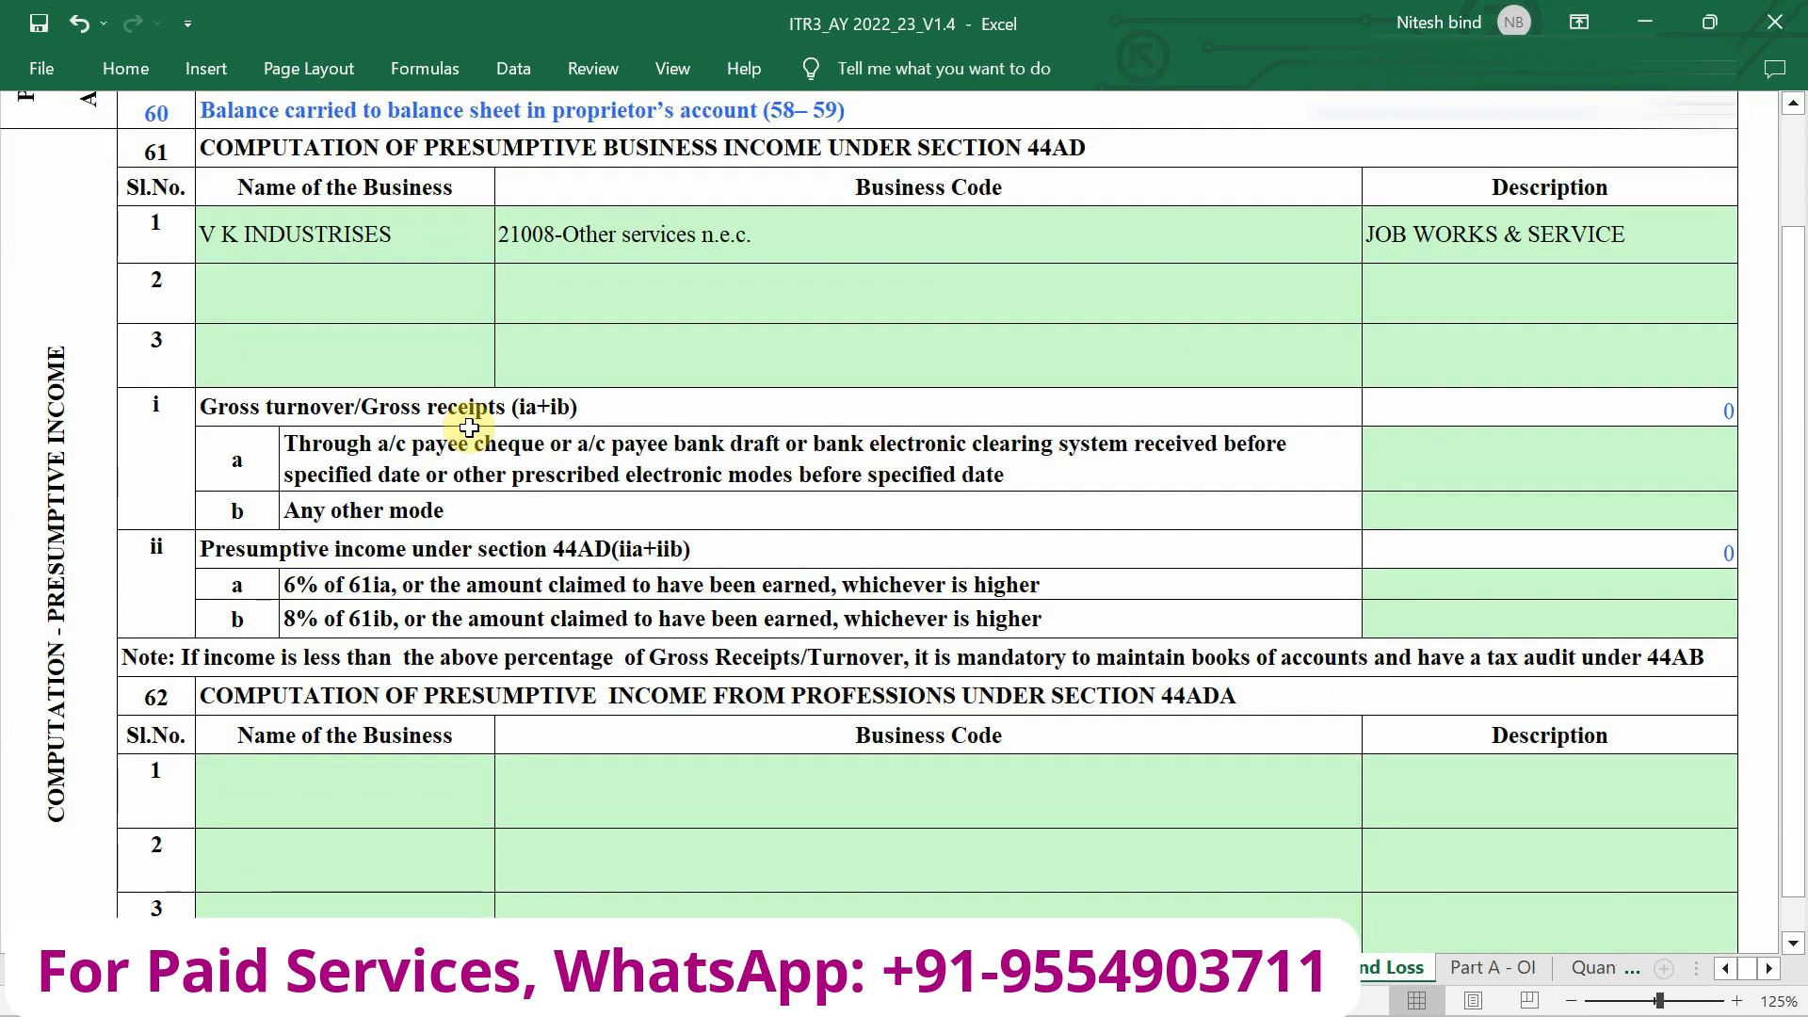
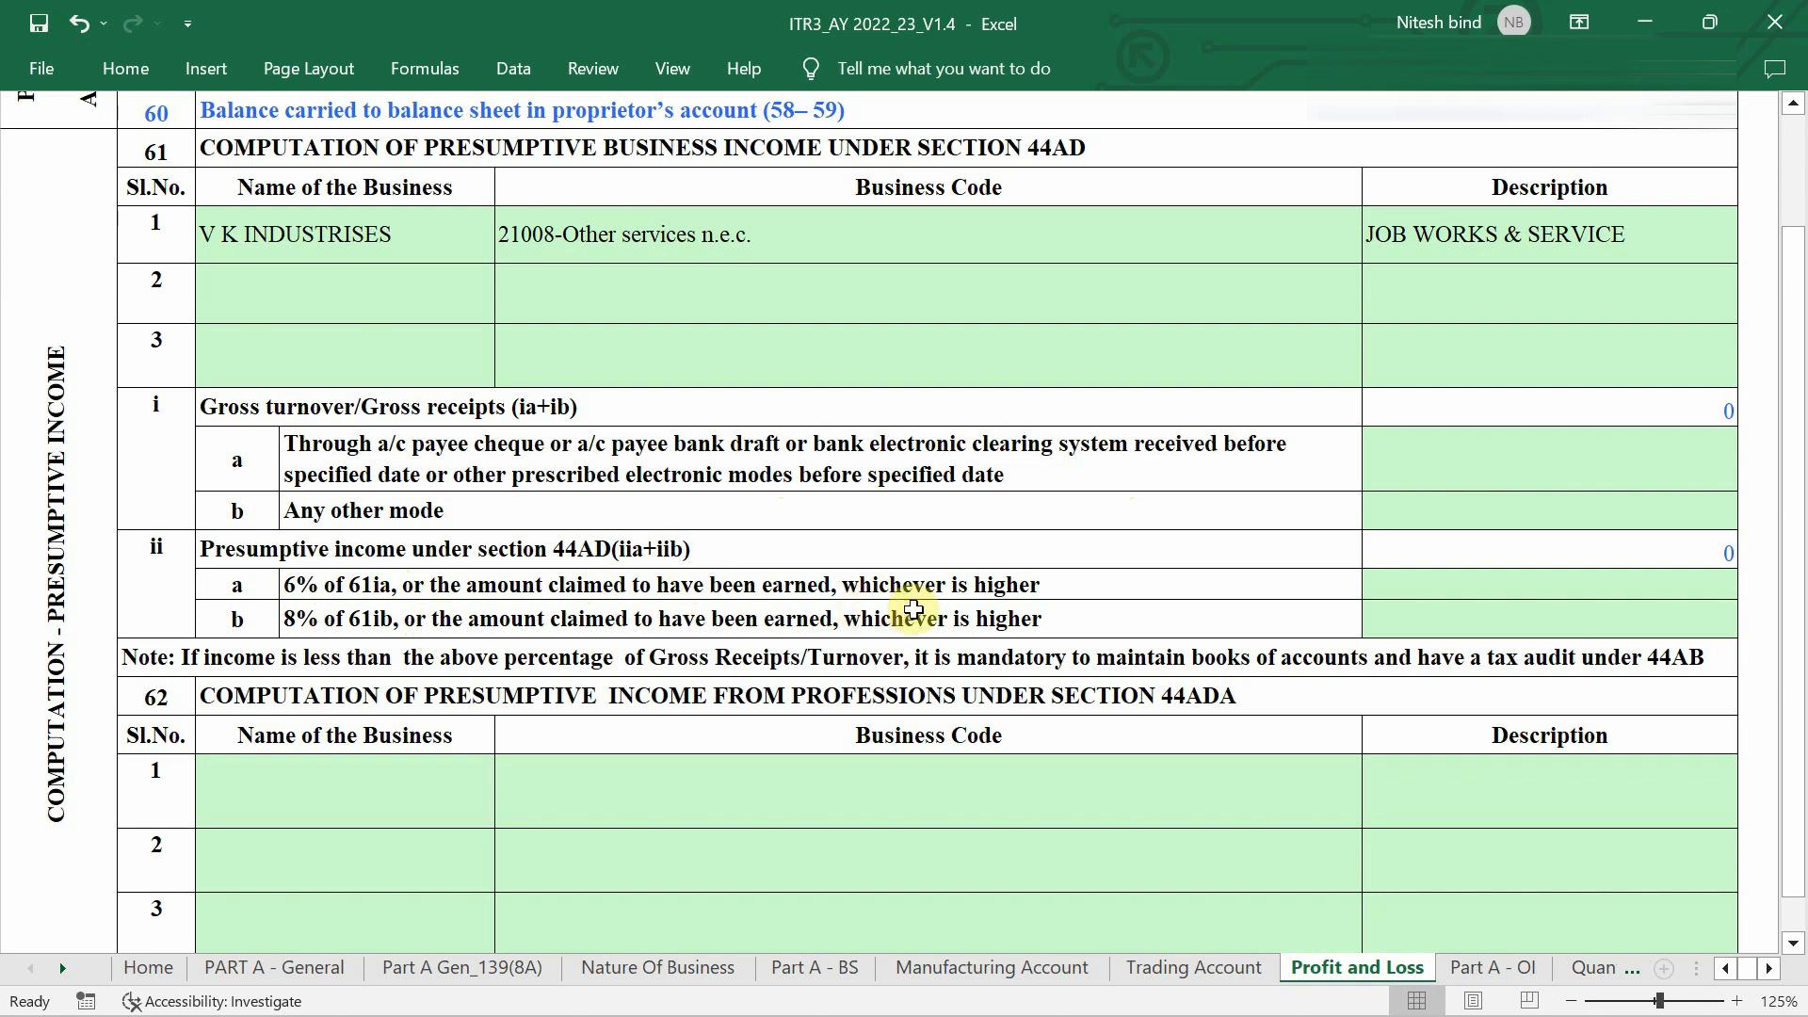
Enter 1850450 as 44AD gross receipts by any other mode and 485870 as 8% presumptive income.
{"action": "left_click", "coordinate": [1481, 519]}
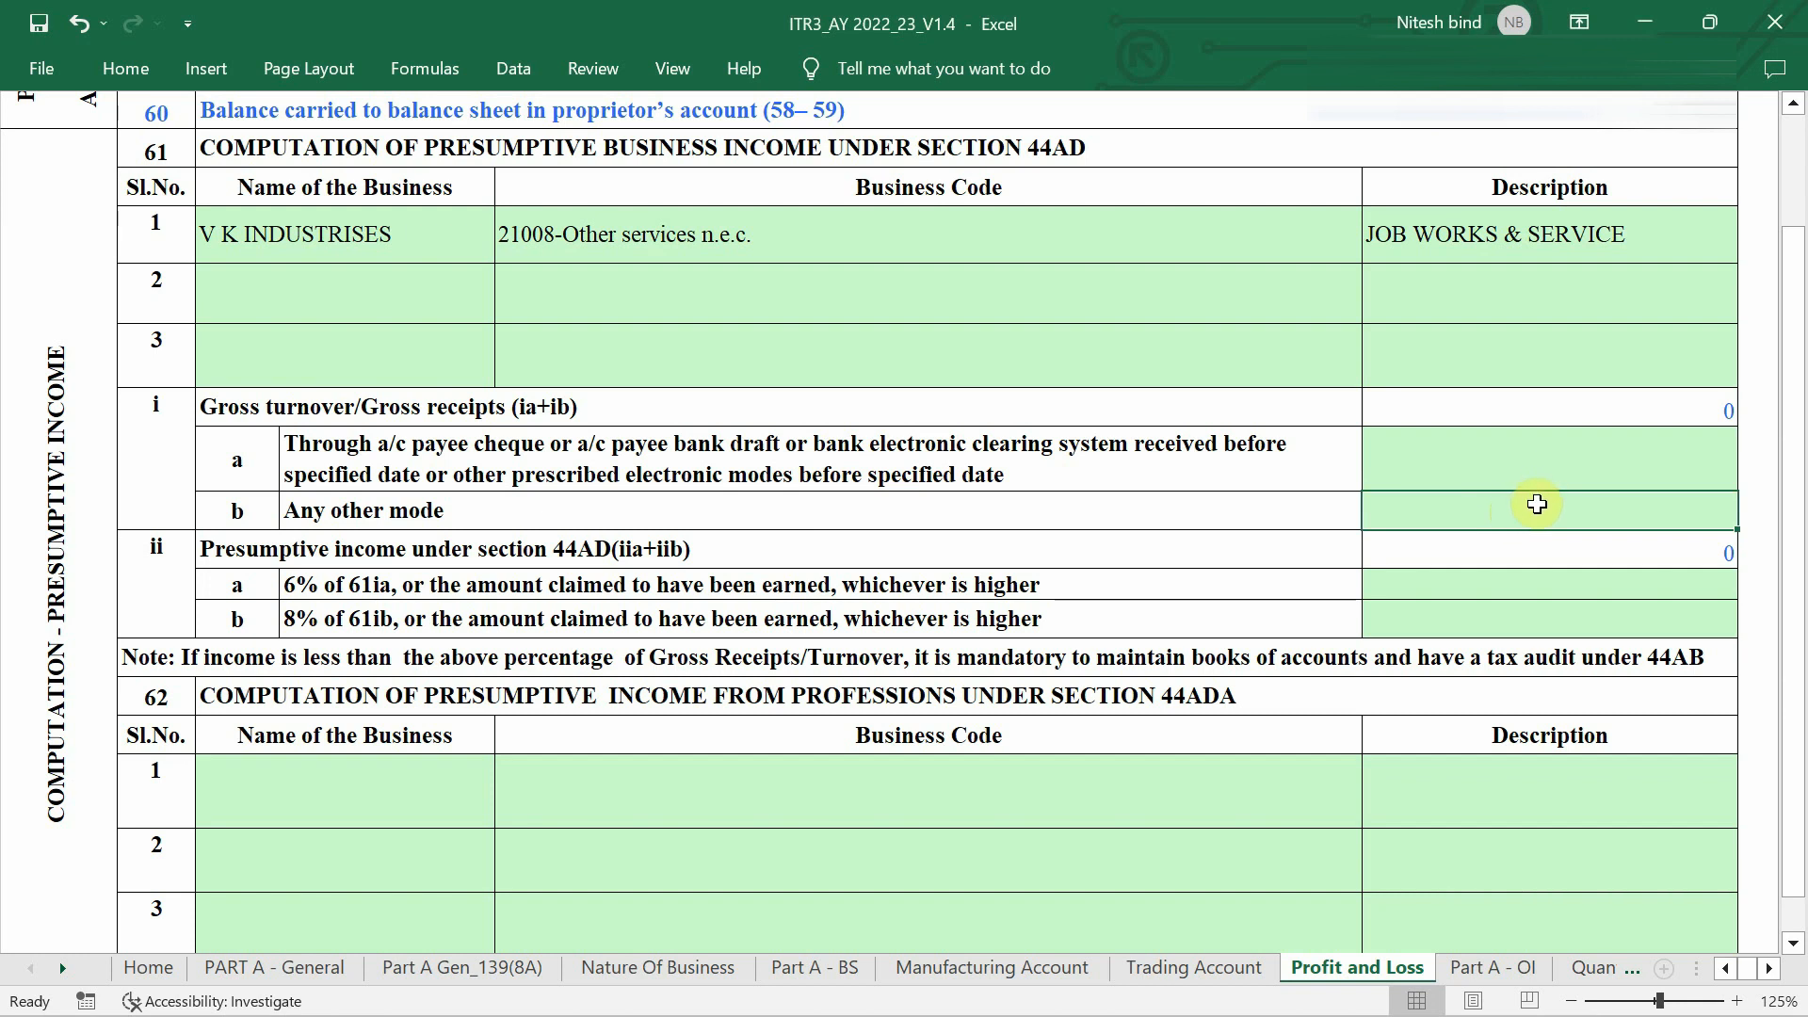
{"action": "type", "text": "1850450"}
{"action": "key", "text": "Return"}
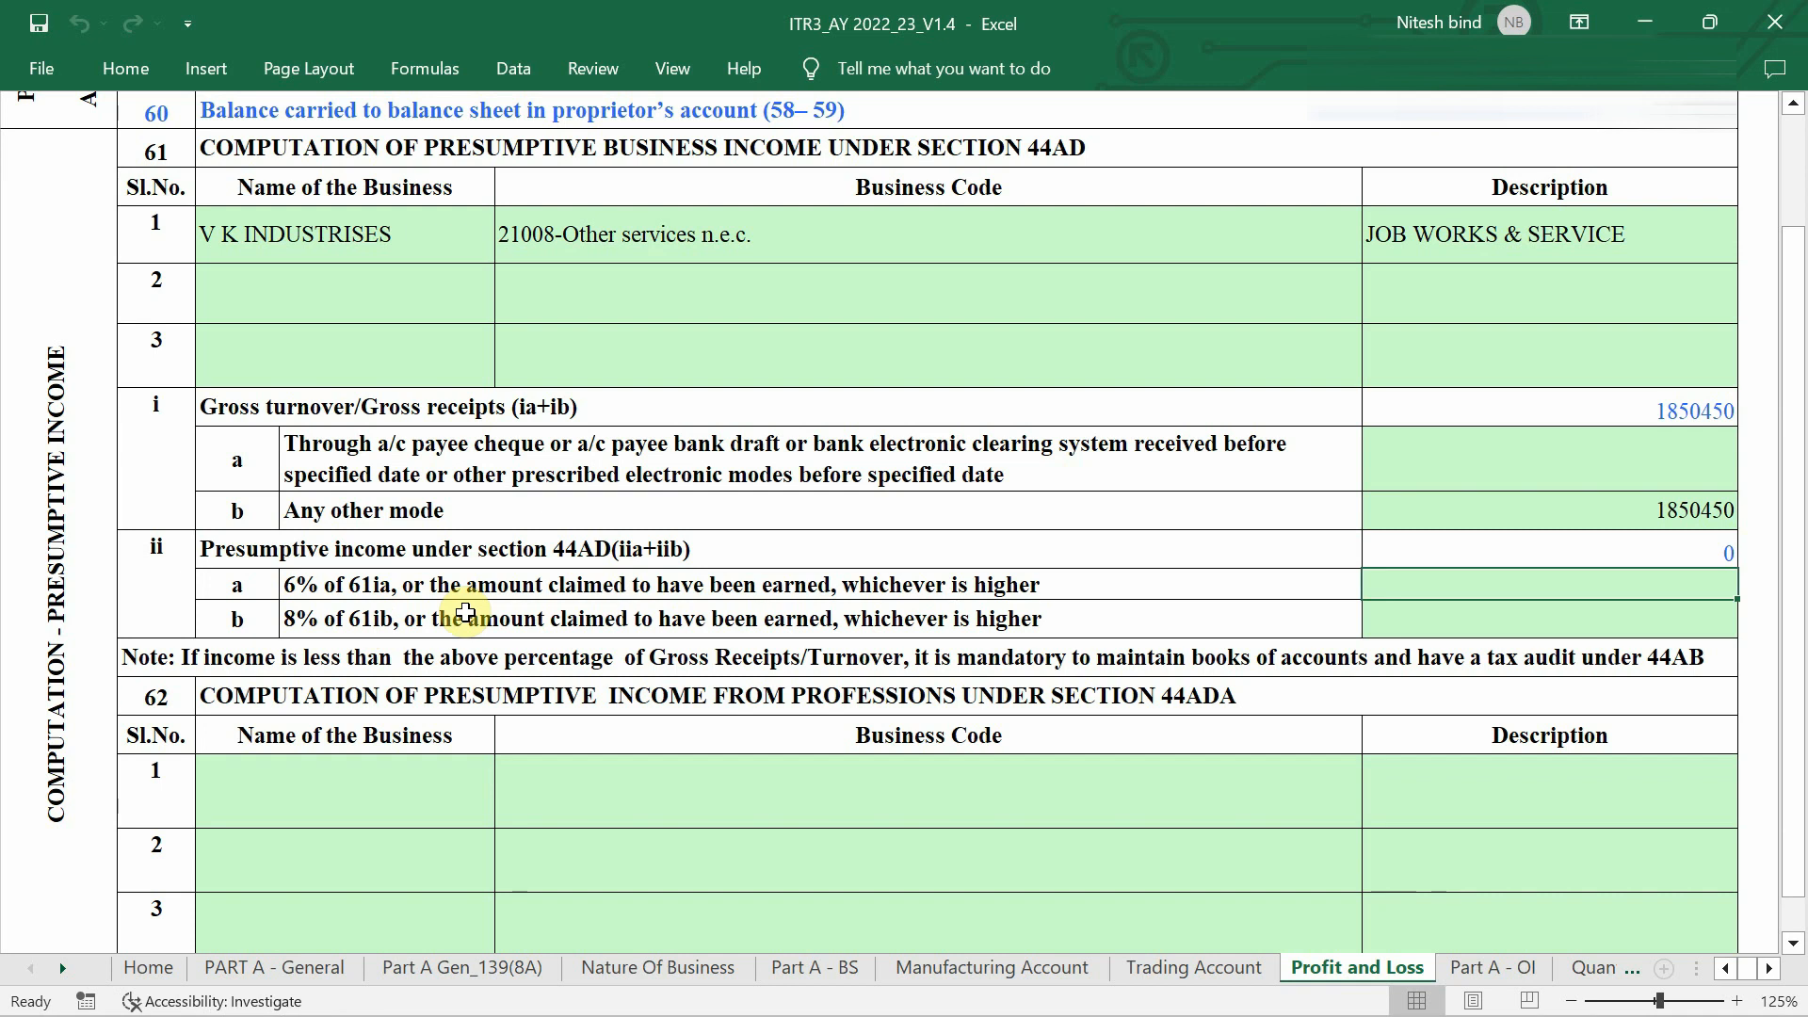
{"action": "left_click", "coordinate": [1541, 620]}
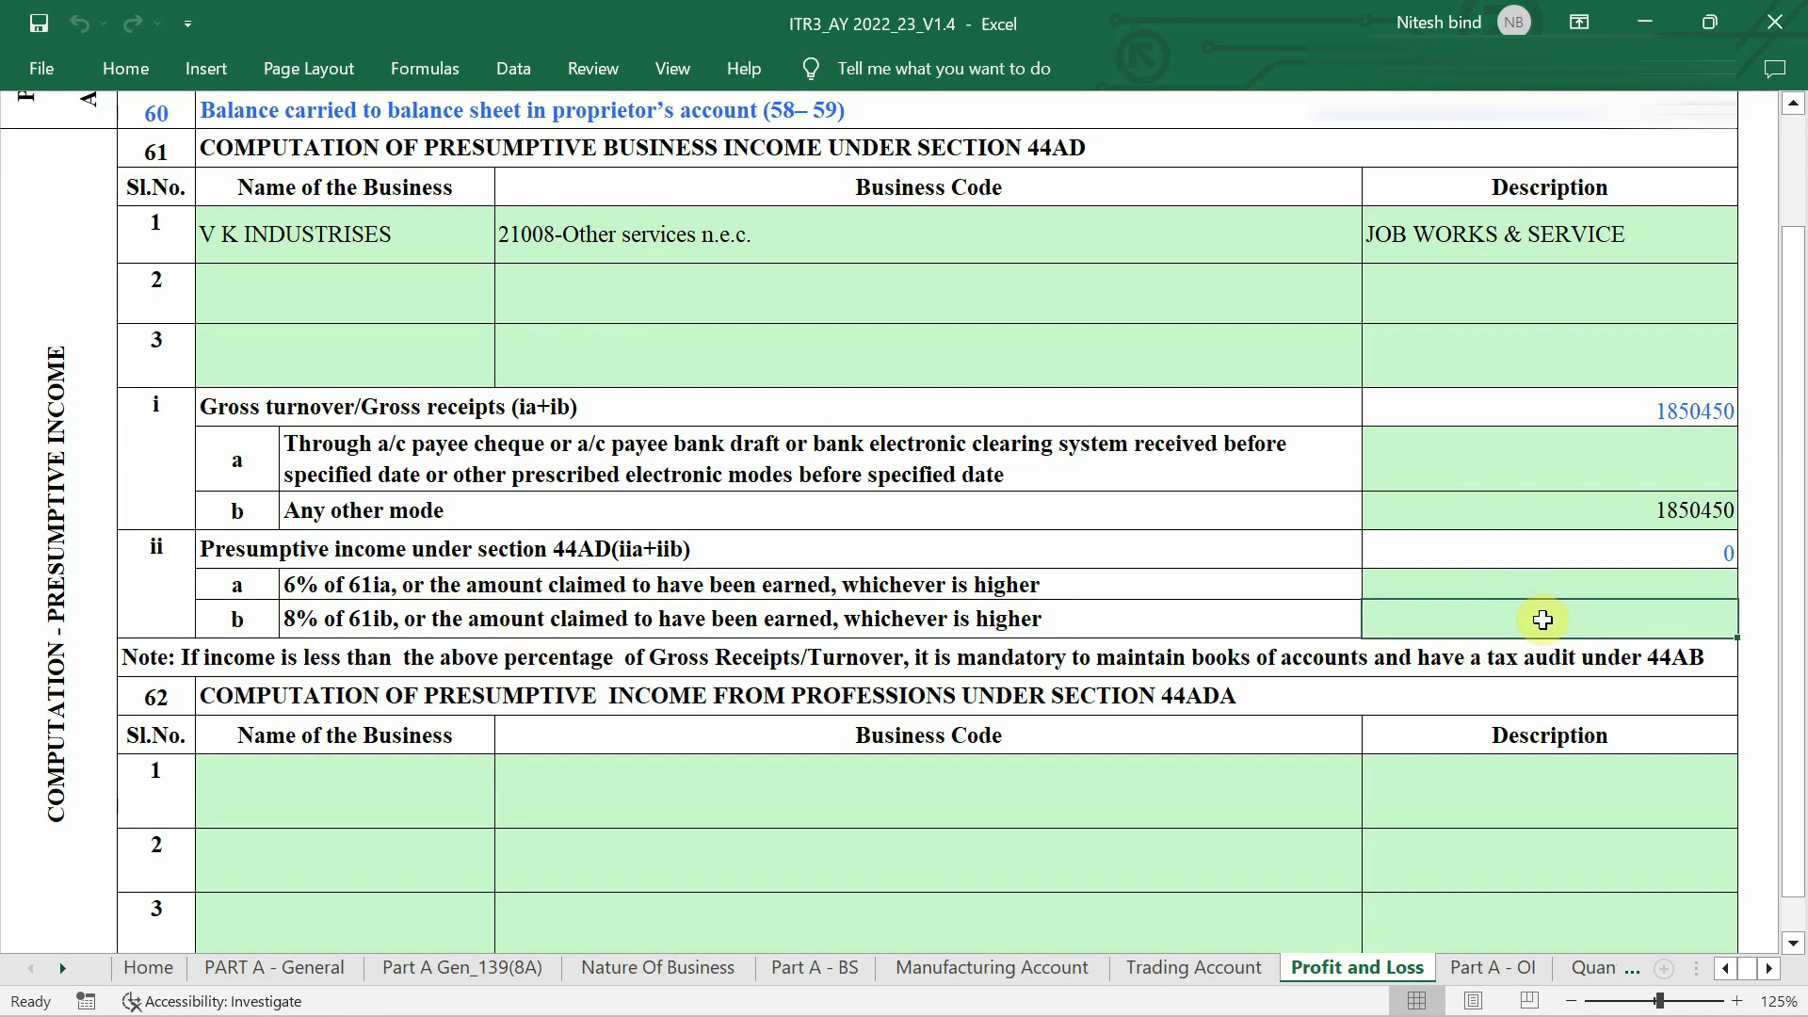
{"action": "type", "text": "485870"}
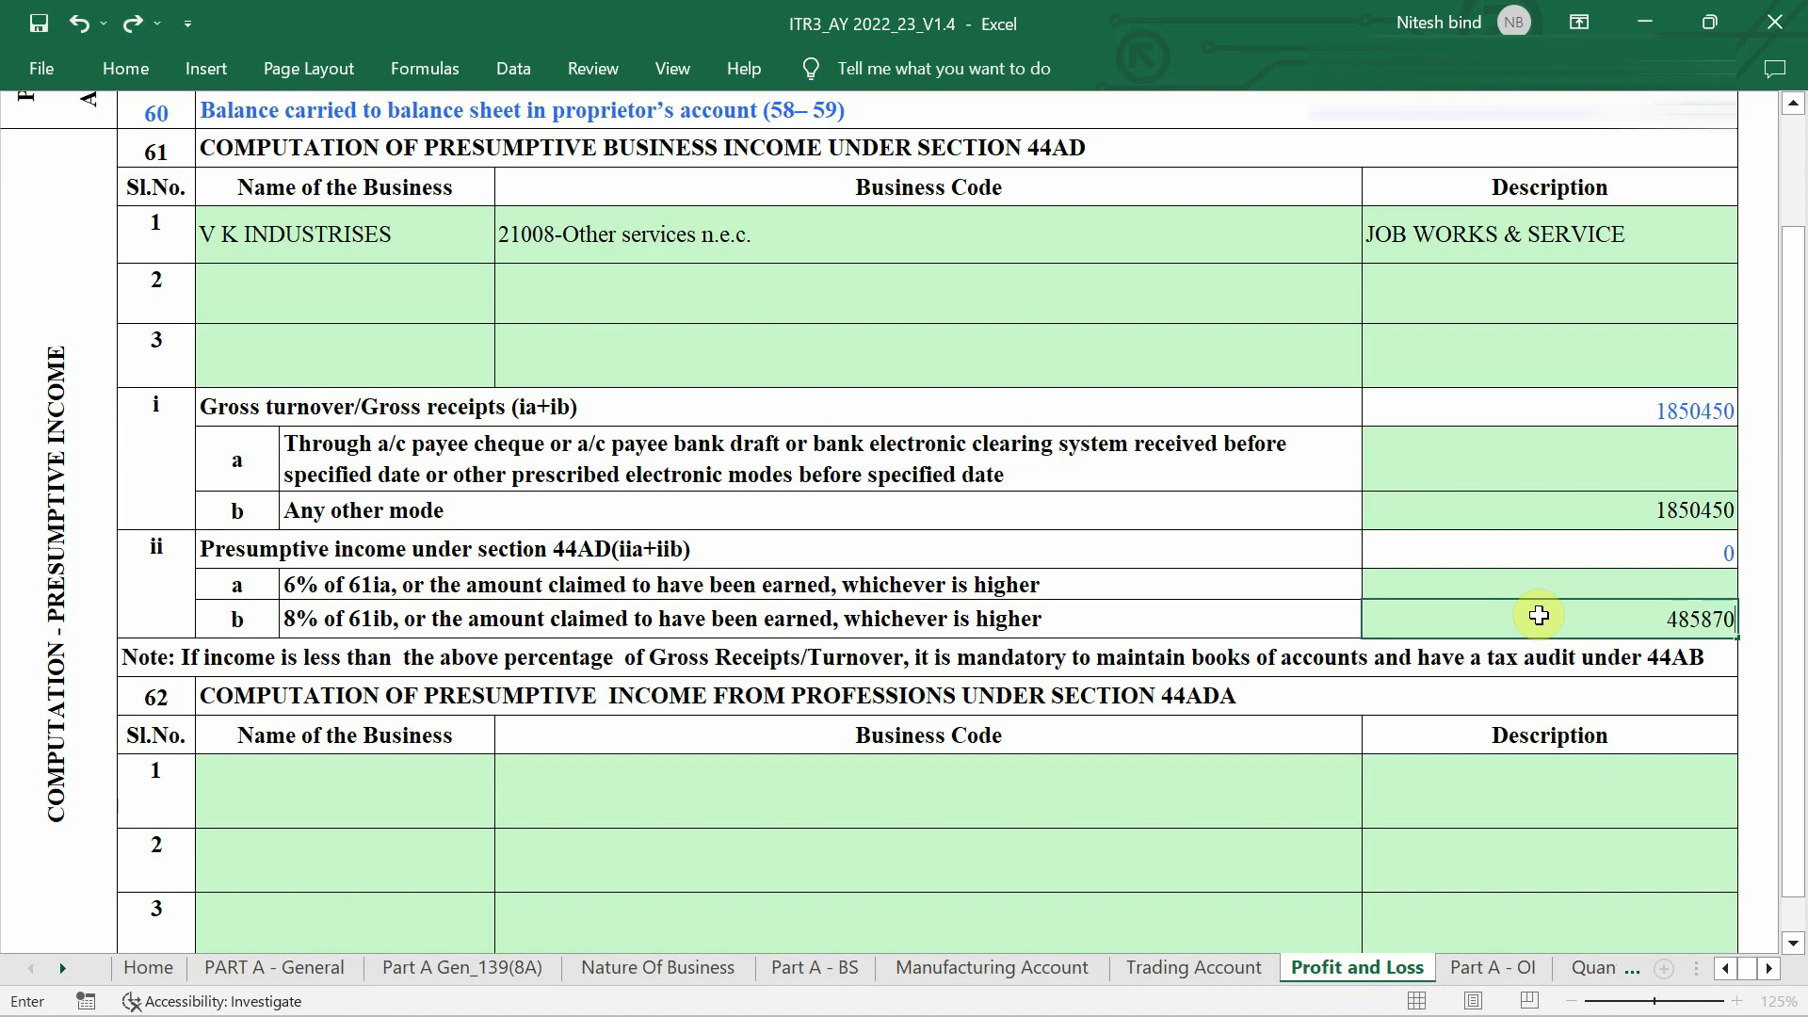
{"action": "key", "text": "Return"}
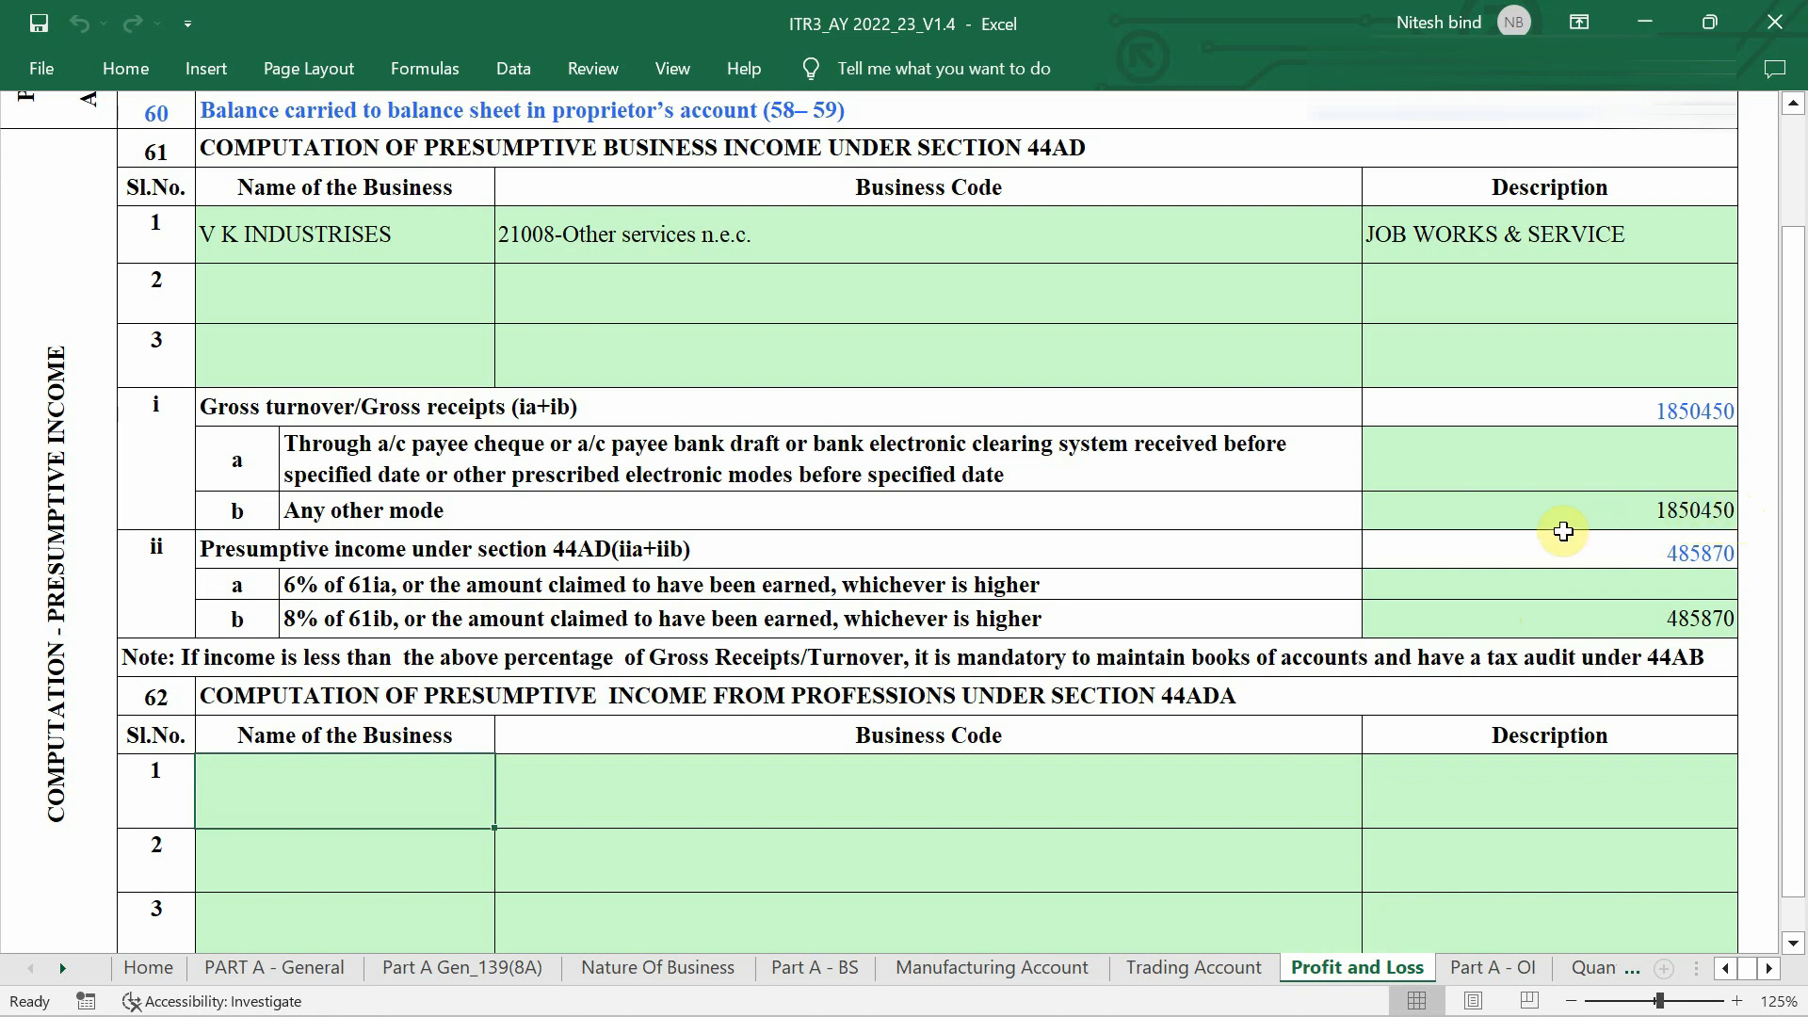
{"action": "scroll", "coordinate": [1563, 531], "scroll_direction": "down", "scroll_amount": 2, "text": "ctrl"}
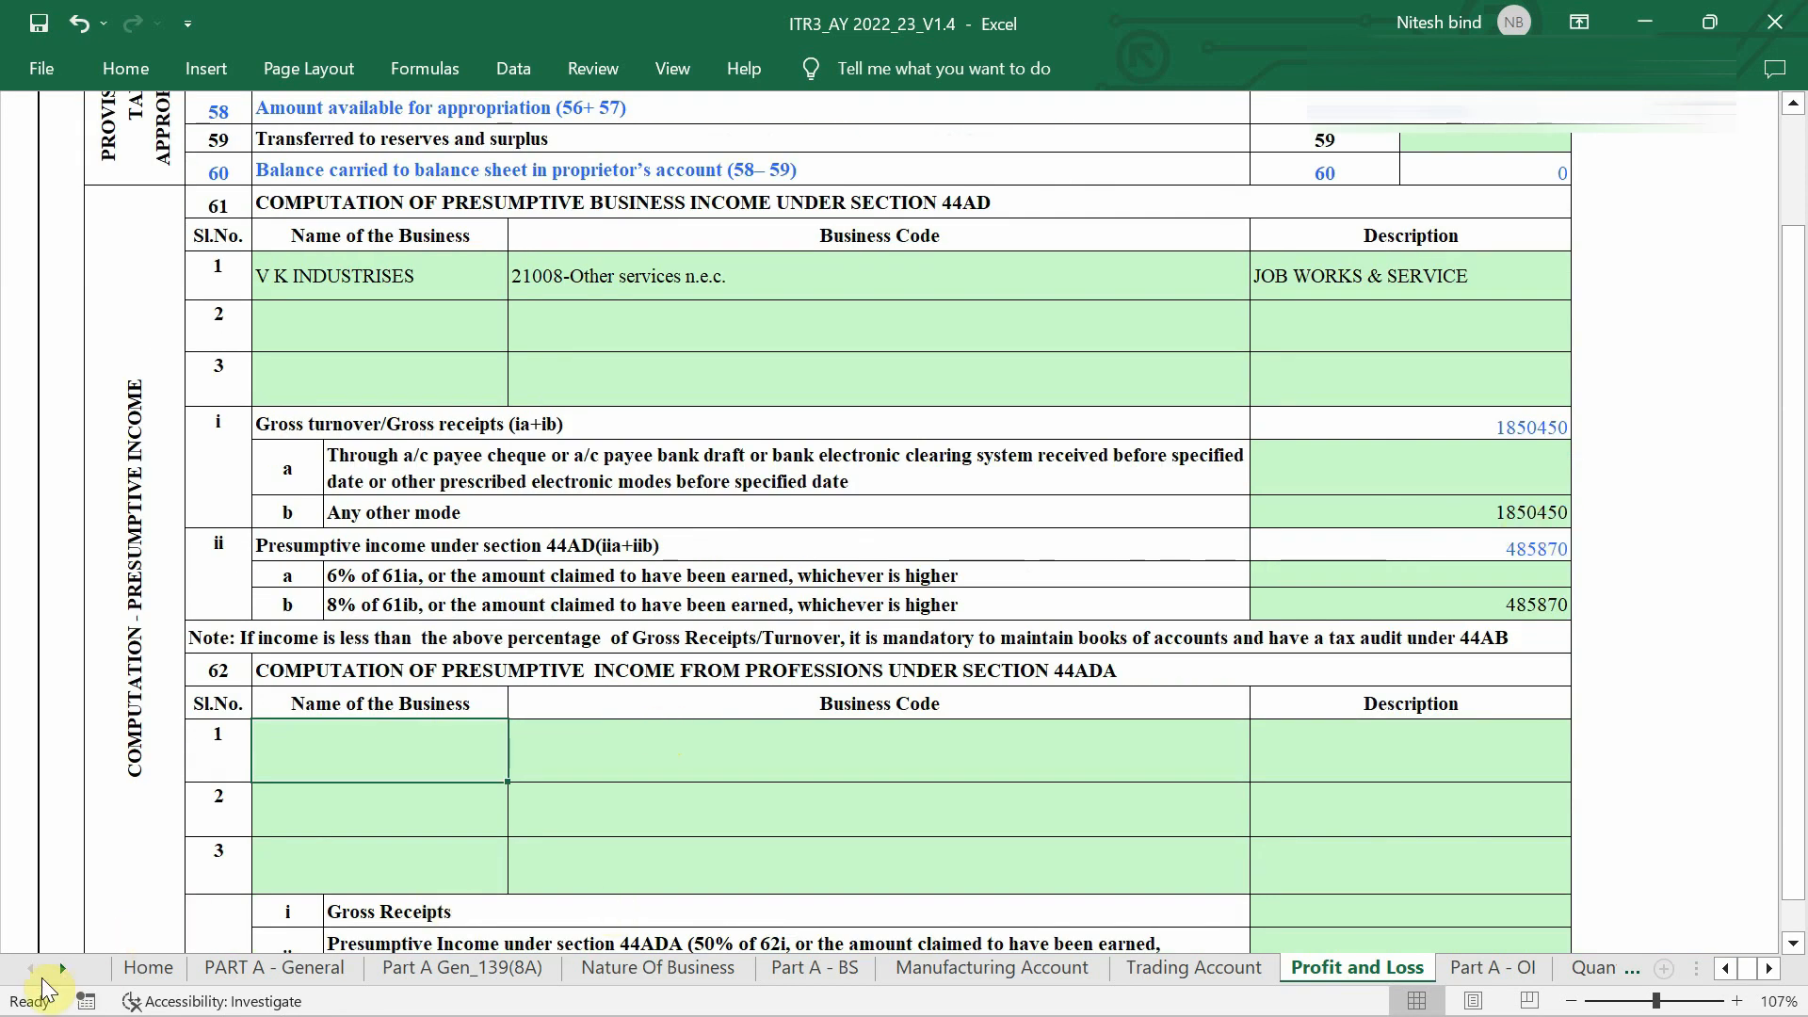
Open the Part A - BS schedule from the Home index and dismiss its warning.
{"action": "left_click", "coordinate": [149, 967]}
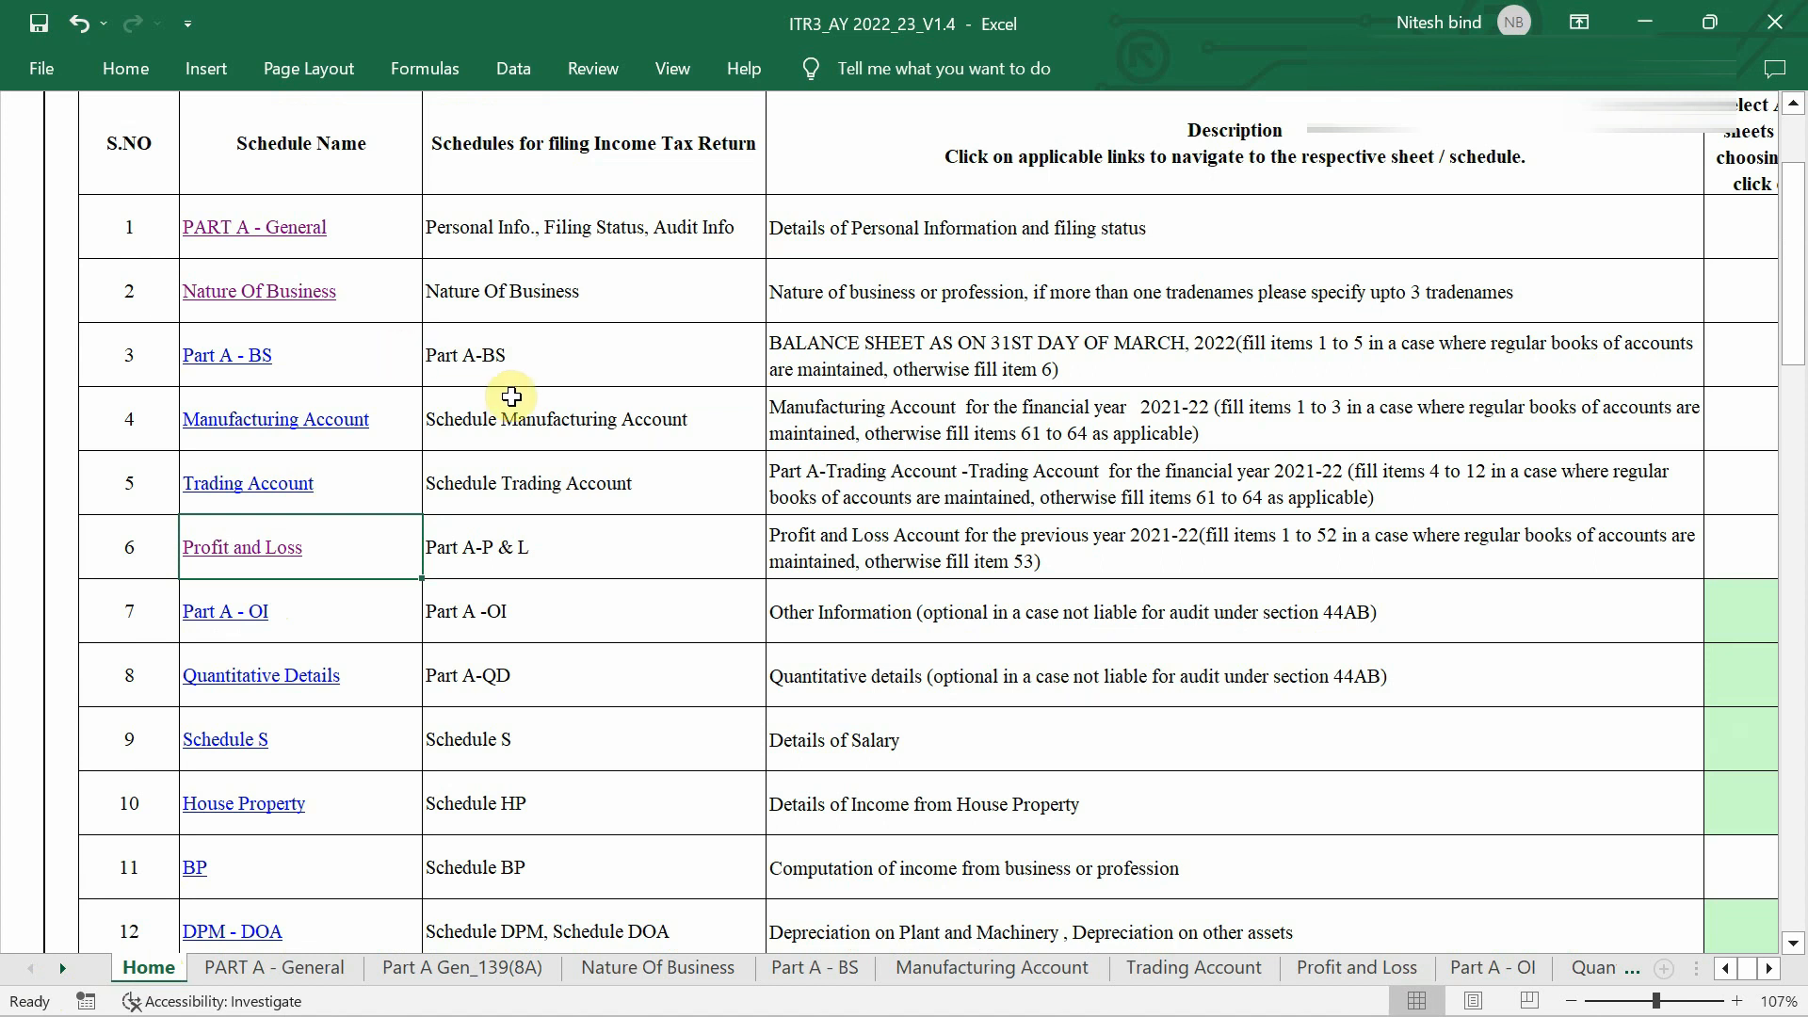
{"action": "left_click", "coordinate": [234, 364]}
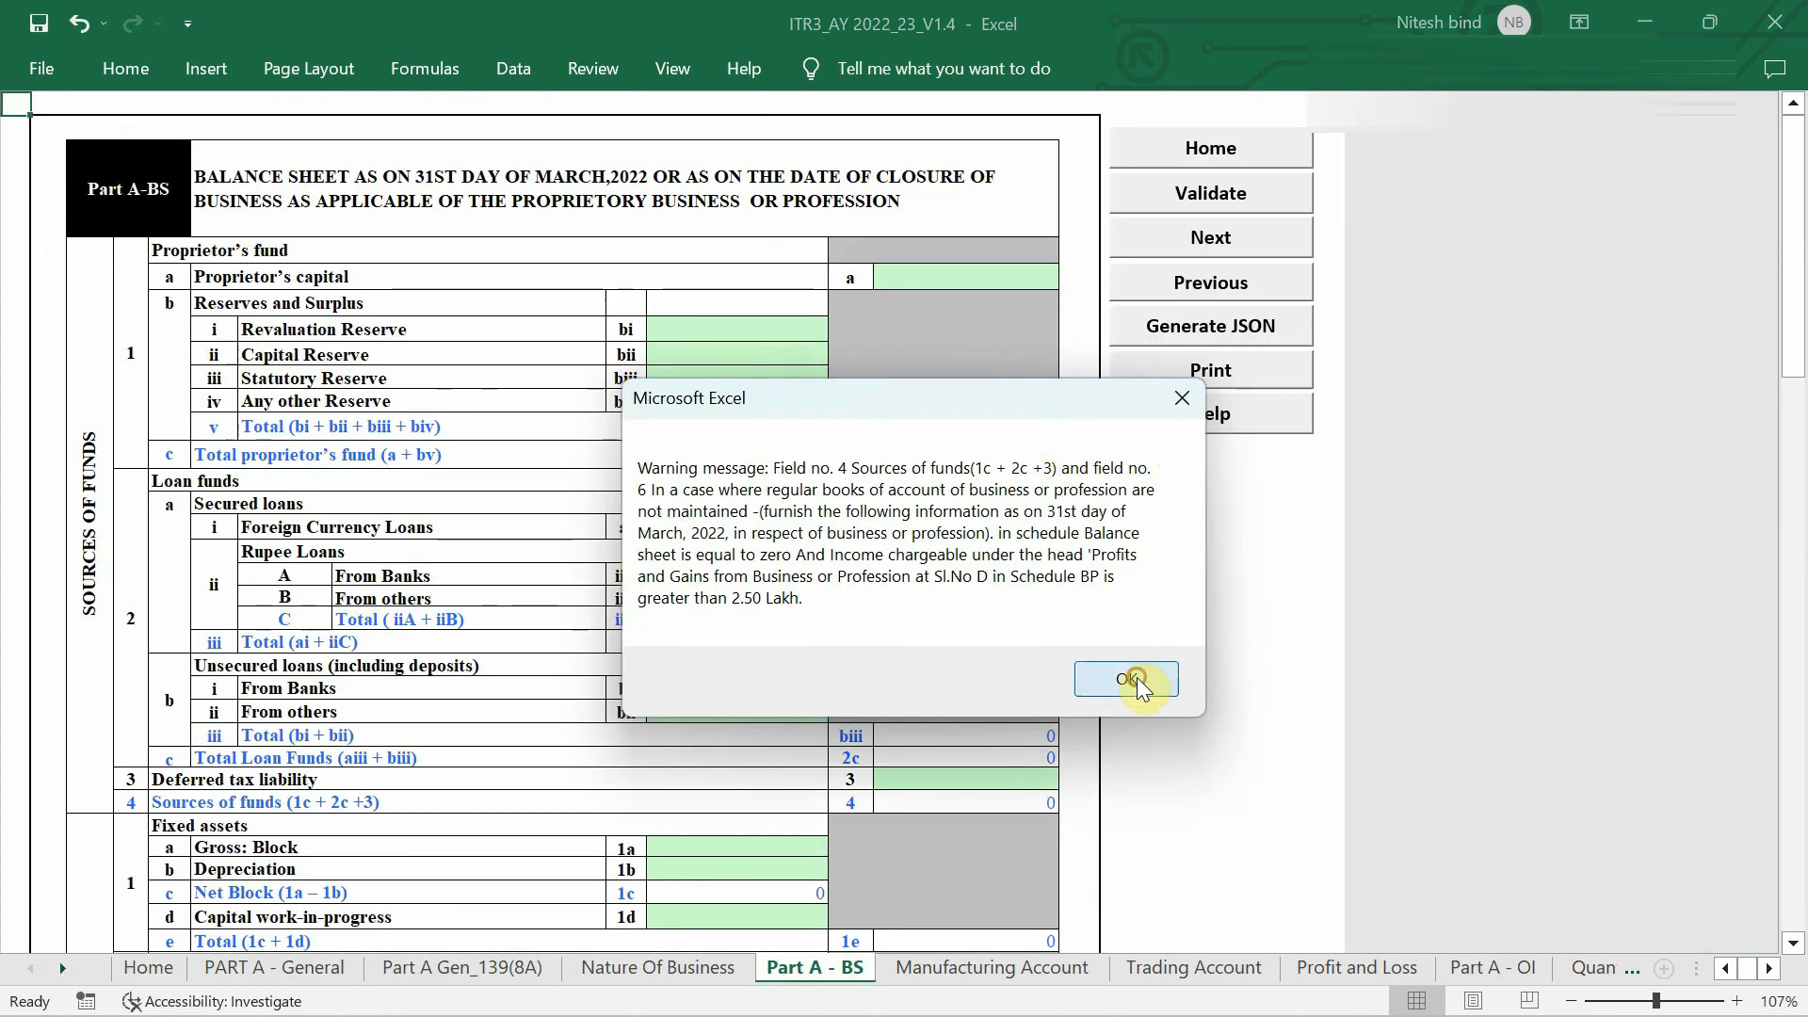
{"action": "left_click", "coordinate": [1127, 679]}
{"action": "scroll", "coordinate": [570, 645], "scroll_direction": "up", "scroll_amount": 3}
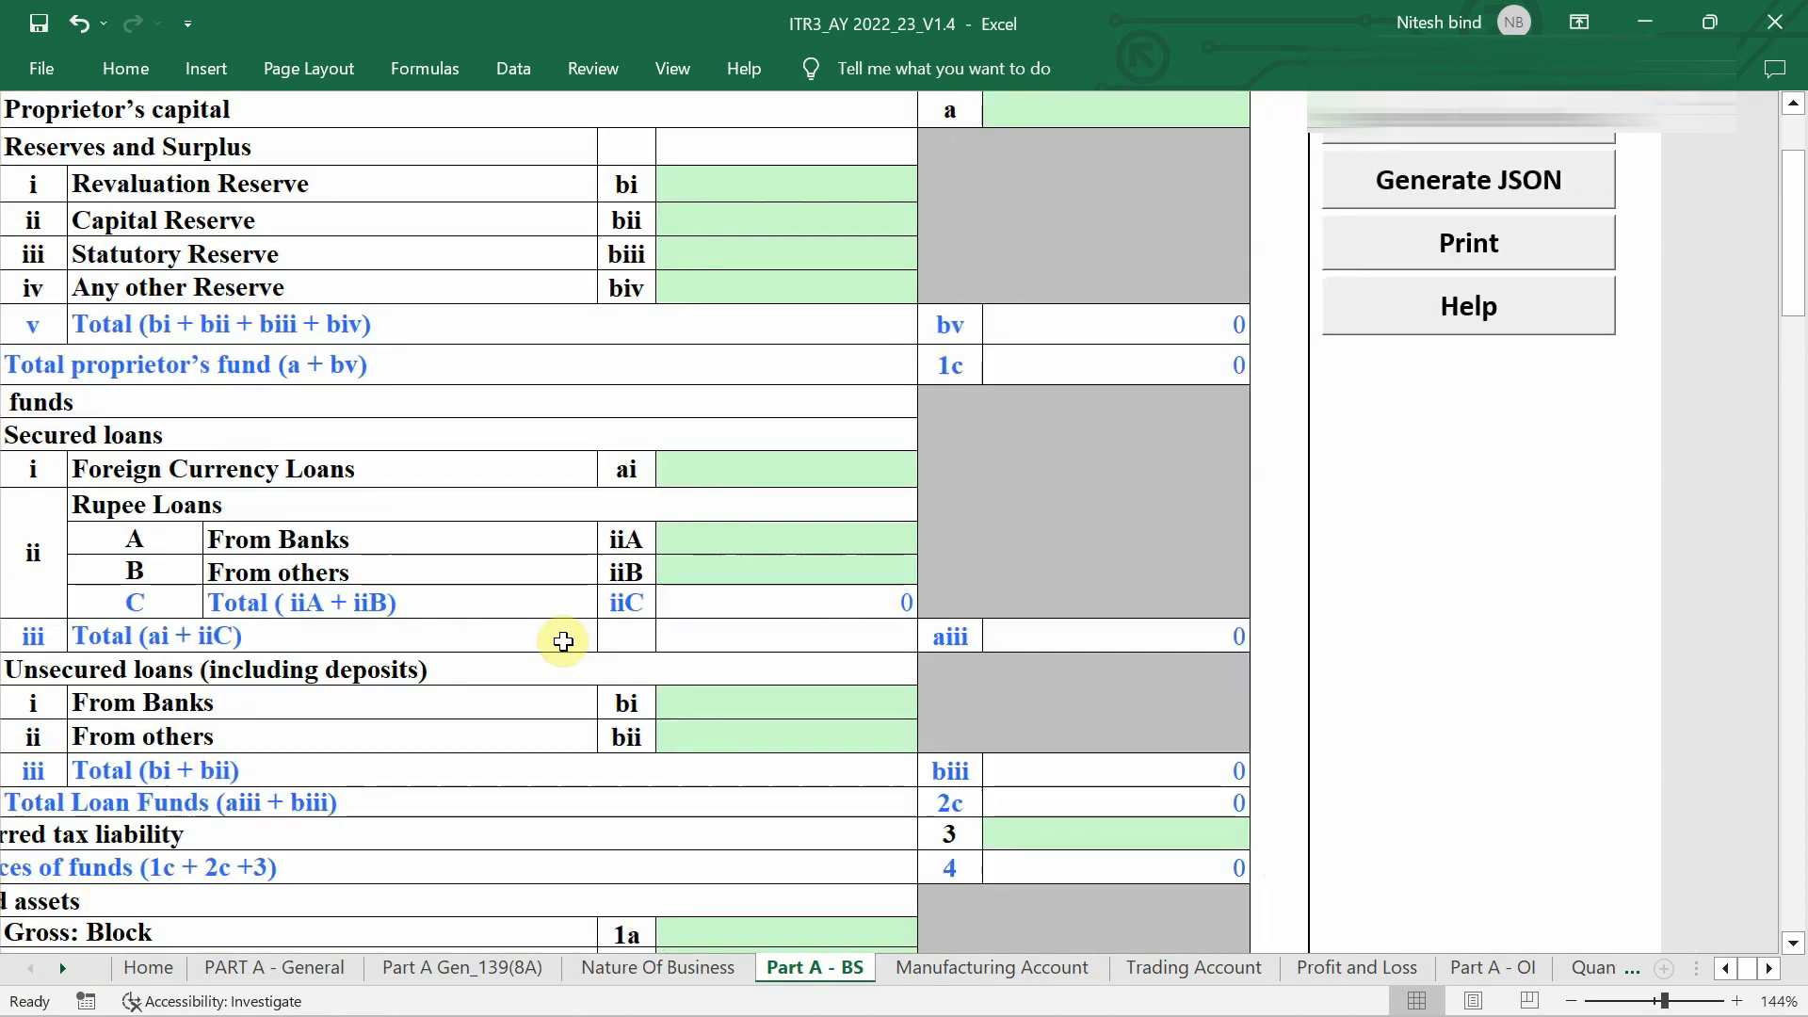
{"action": "scroll", "coordinate": [845, 650], "scroll_direction": "down", "scroll_amount": 1}
{"action": "scroll", "coordinate": [845, 650], "scroll_direction": "down", "scroll_amount": 4}
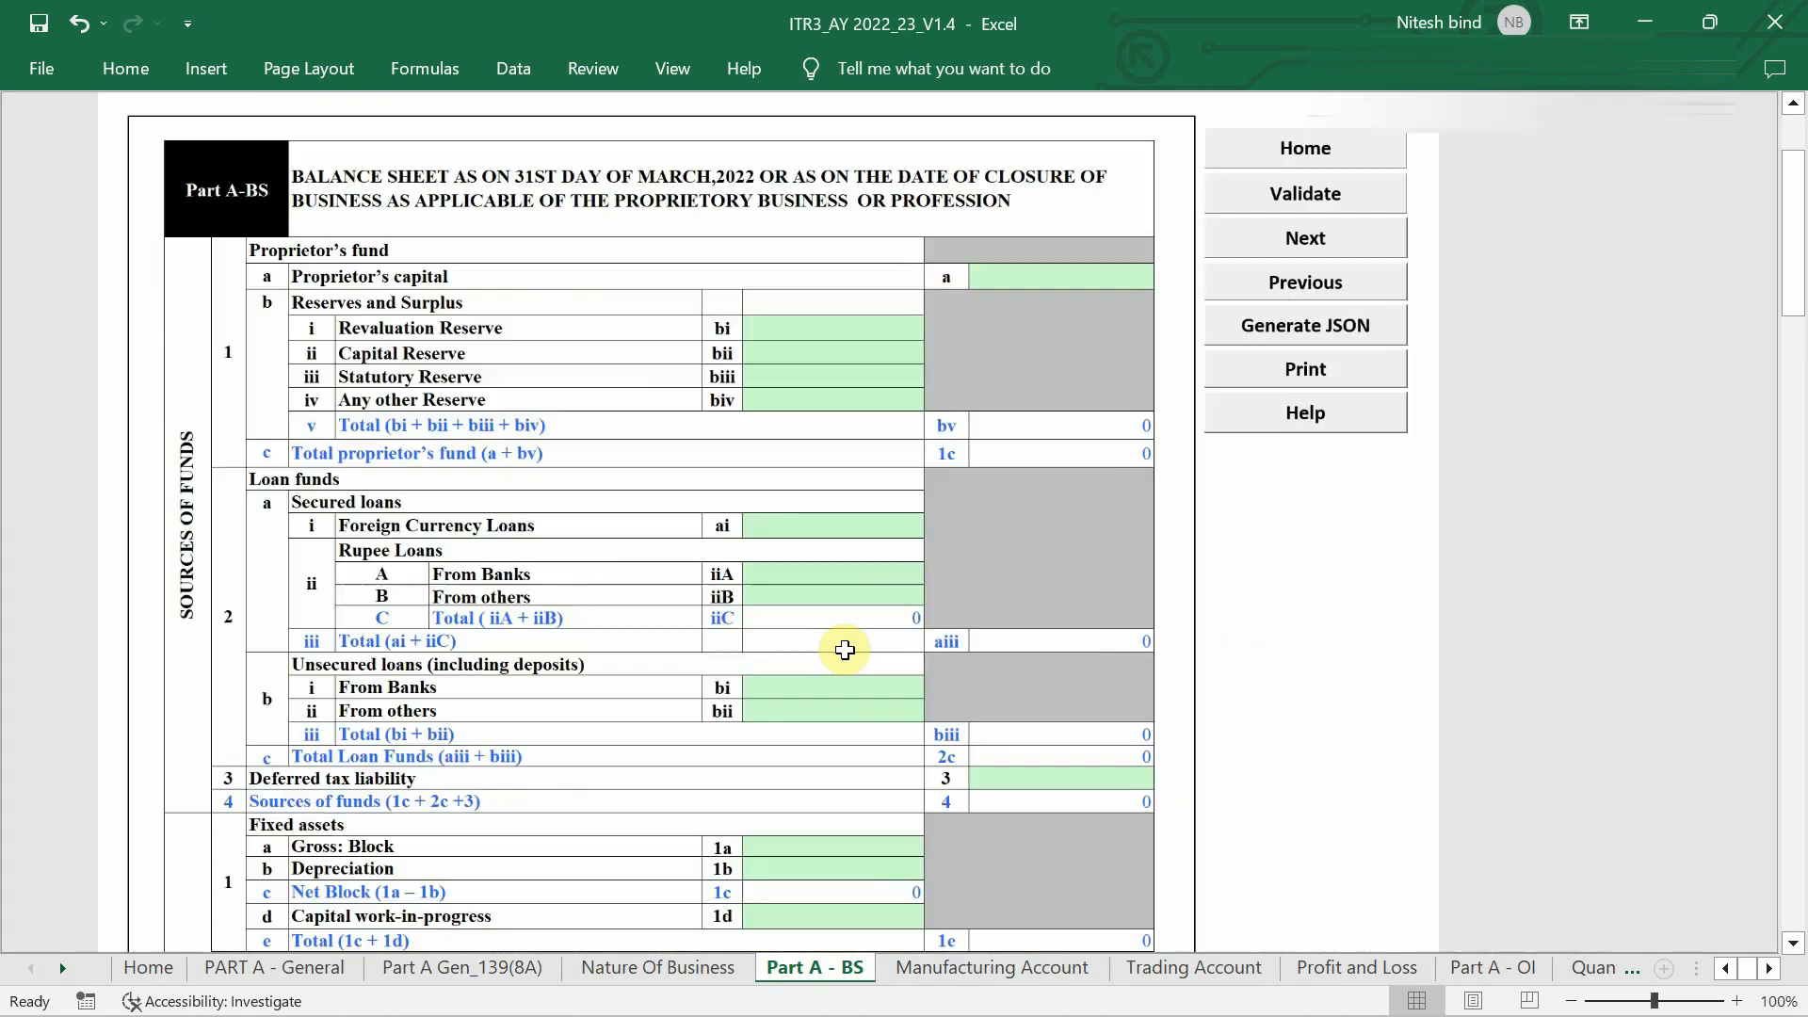
{"action": "scroll", "coordinate": [845, 650], "scroll_direction": "down", "scroll_amount": 10}
{"action": "scroll", "coordinate": [845, 650], "scroll_direction": "down", "scroll_amount": 6}
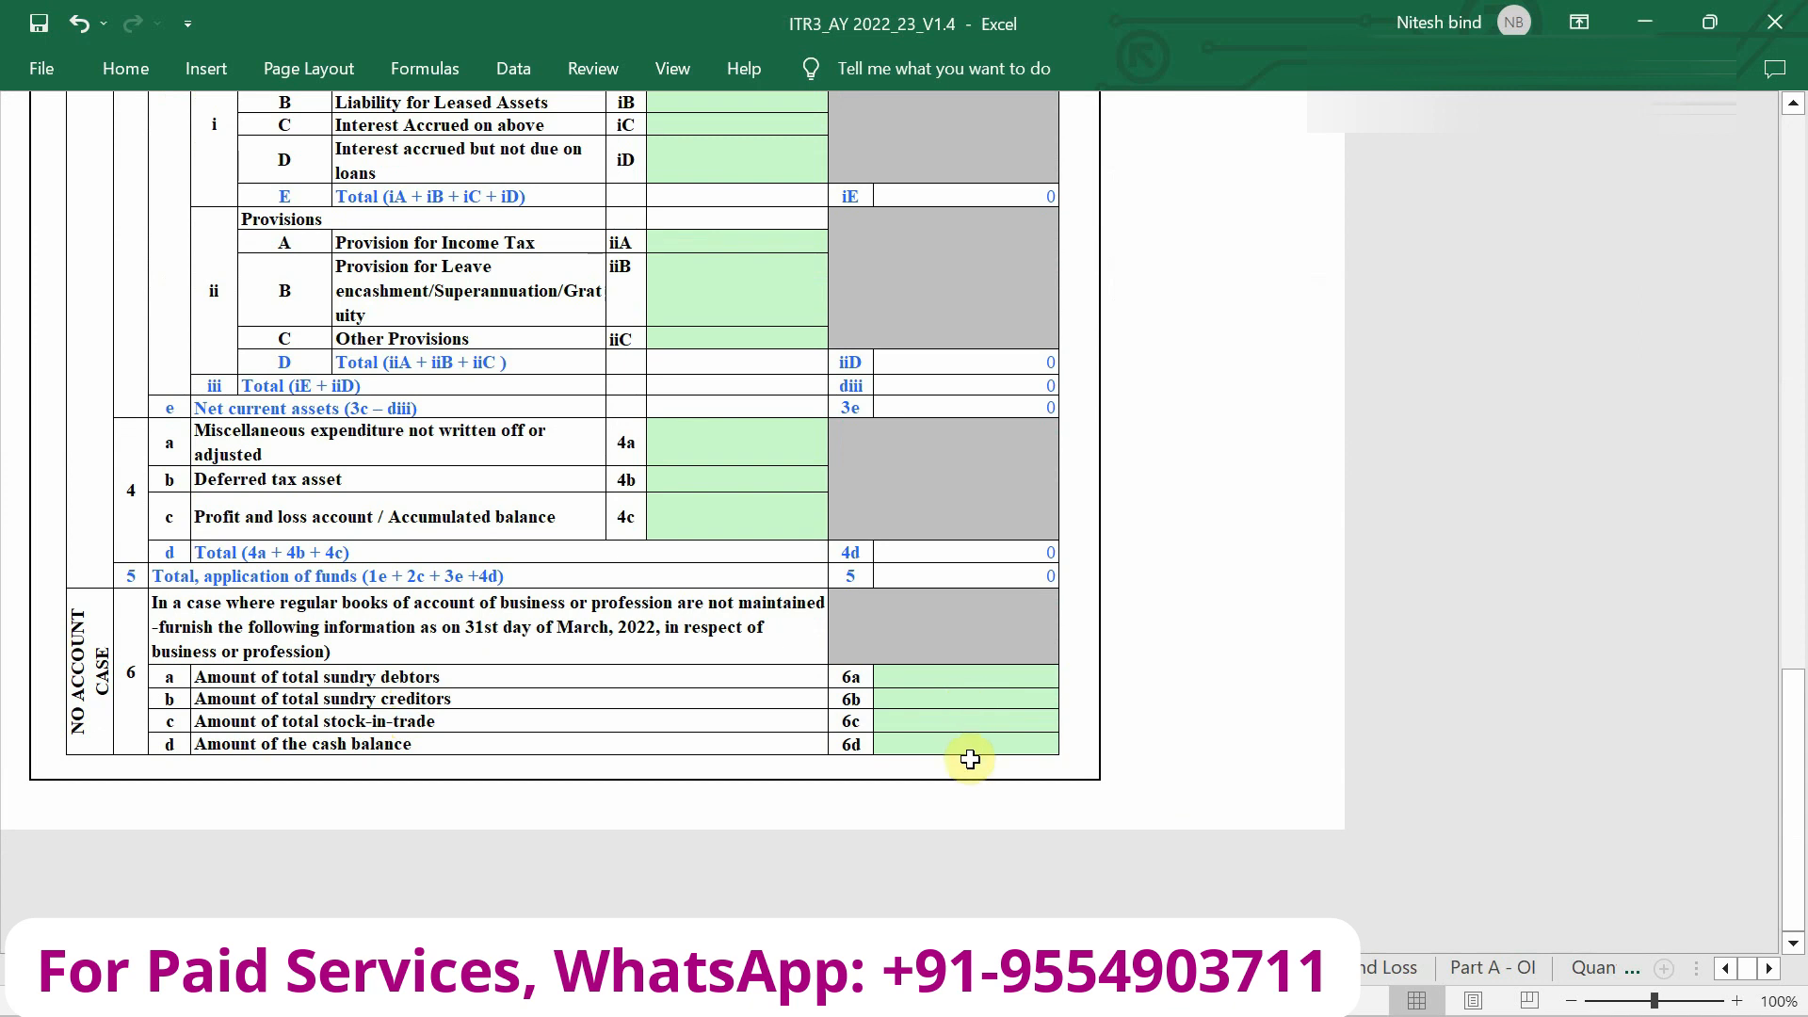
Enter 0 sundry debtors, creditors and stock-in-trade and 55000 cash balance, then return Home.
{"action": "left_click", "coordinate": [1009, 686]}
{"action": "type", "text": "0"}
{"action": "key", "text": "Return"}
{"action": "type", "text": "0"}
{"action": "key", "text": "Return"}
{"action": "type", "text": "0"}
{"action": "key", "text": "Return"}
{"action": "type", "text": "5563"}
{"action": "key", "text": "Return"}
{"action": "scroll", "coordinate": [1009, 686], "scroll_direction": "down", "scroll_amount": 20}
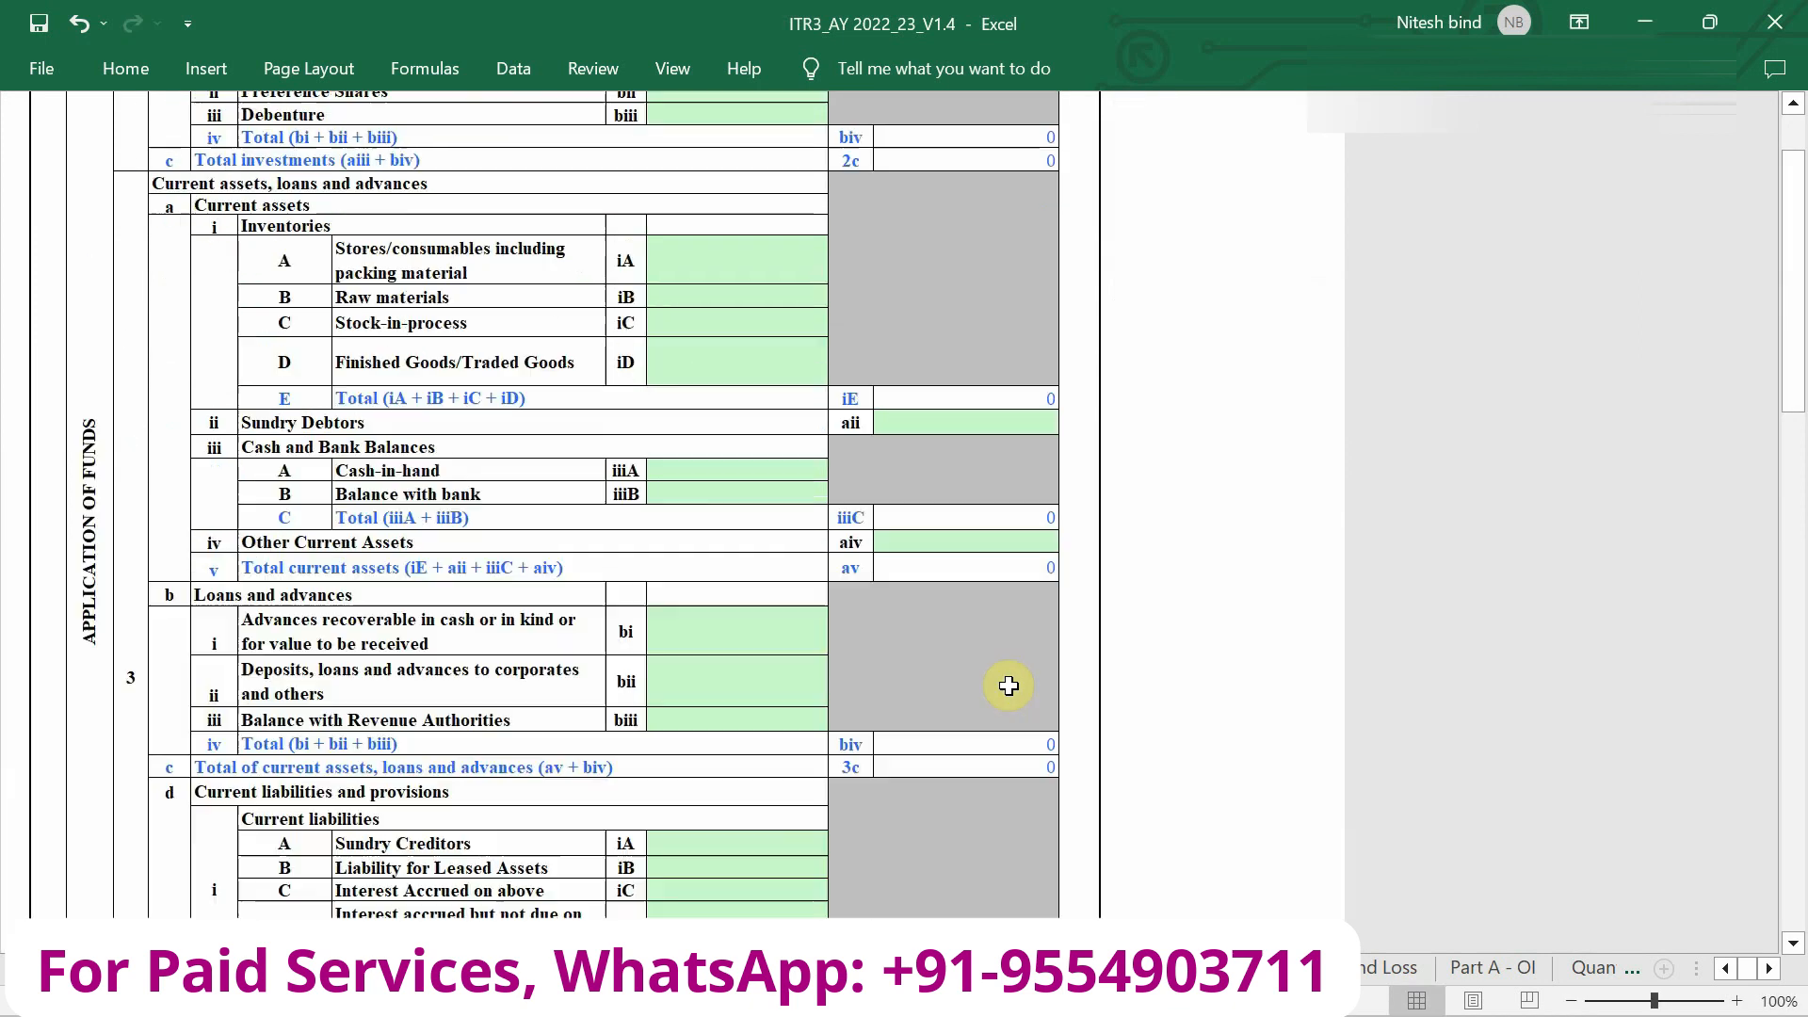
{"action": "scroll", "coordinate": [1009, 685], "scroll_direction": "up", "scroll_amount": 1}
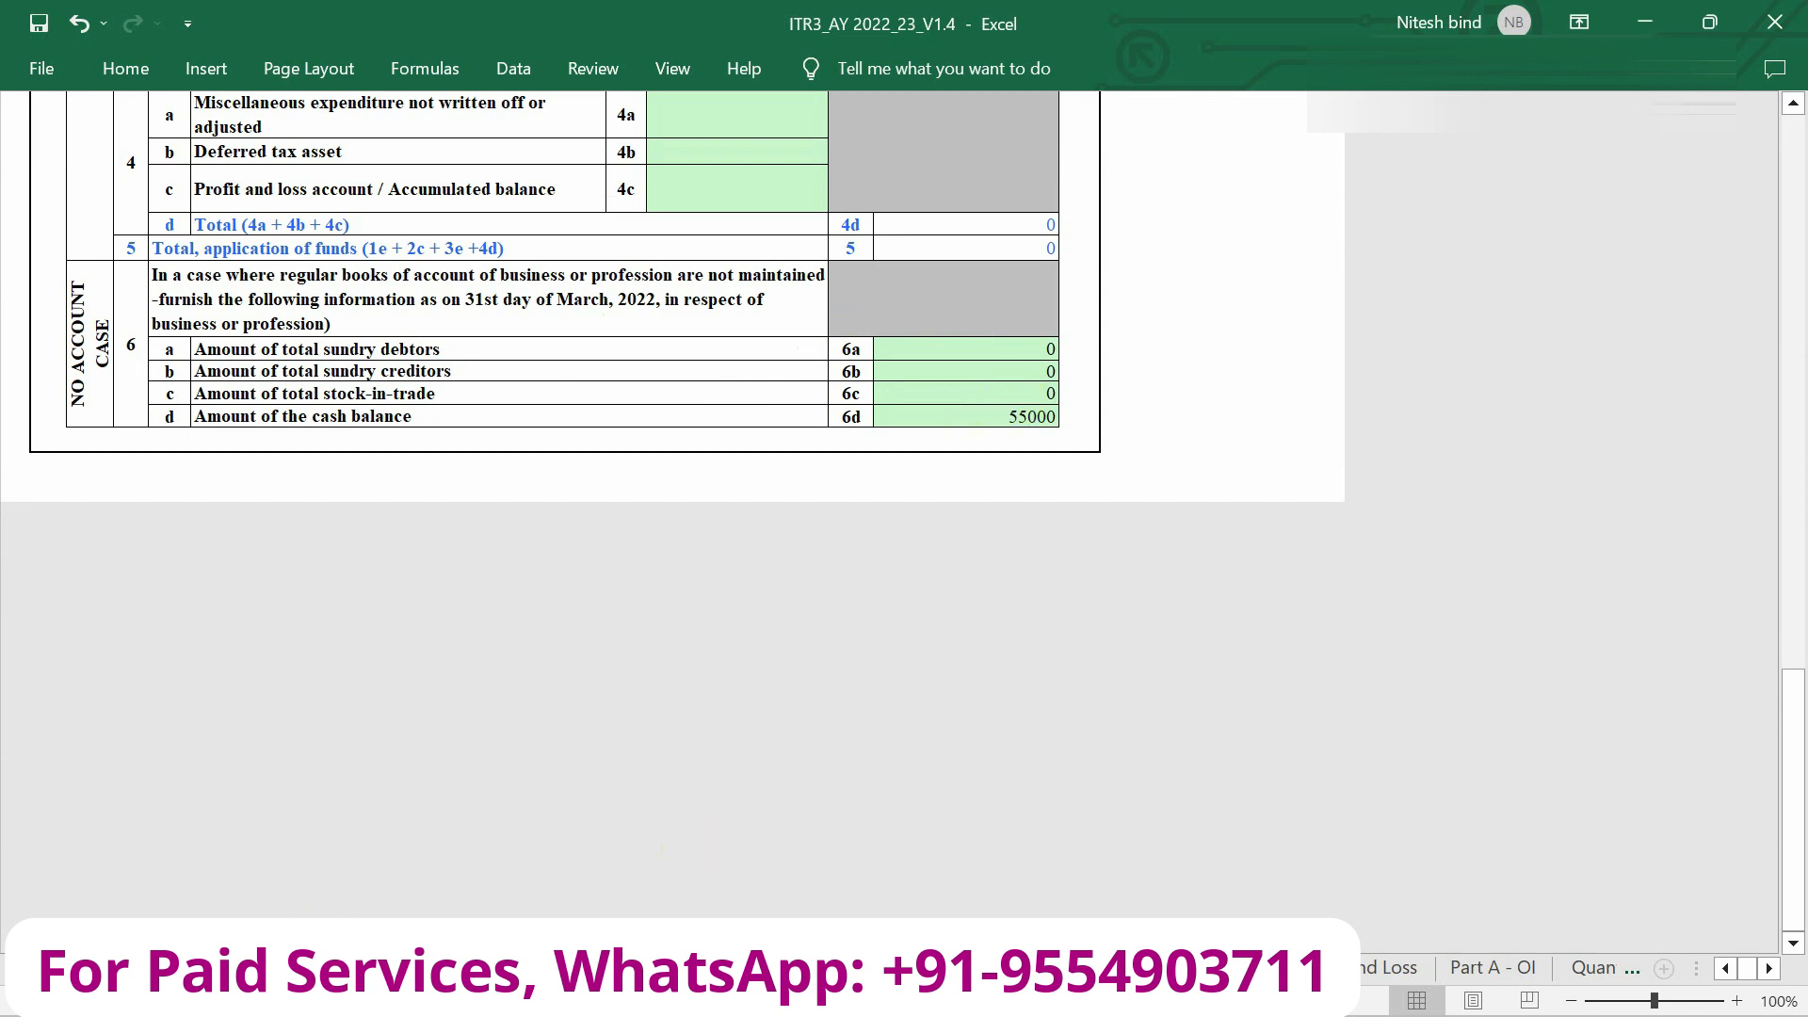
{"action": "key", "text": "ctrl+Page_Up"}
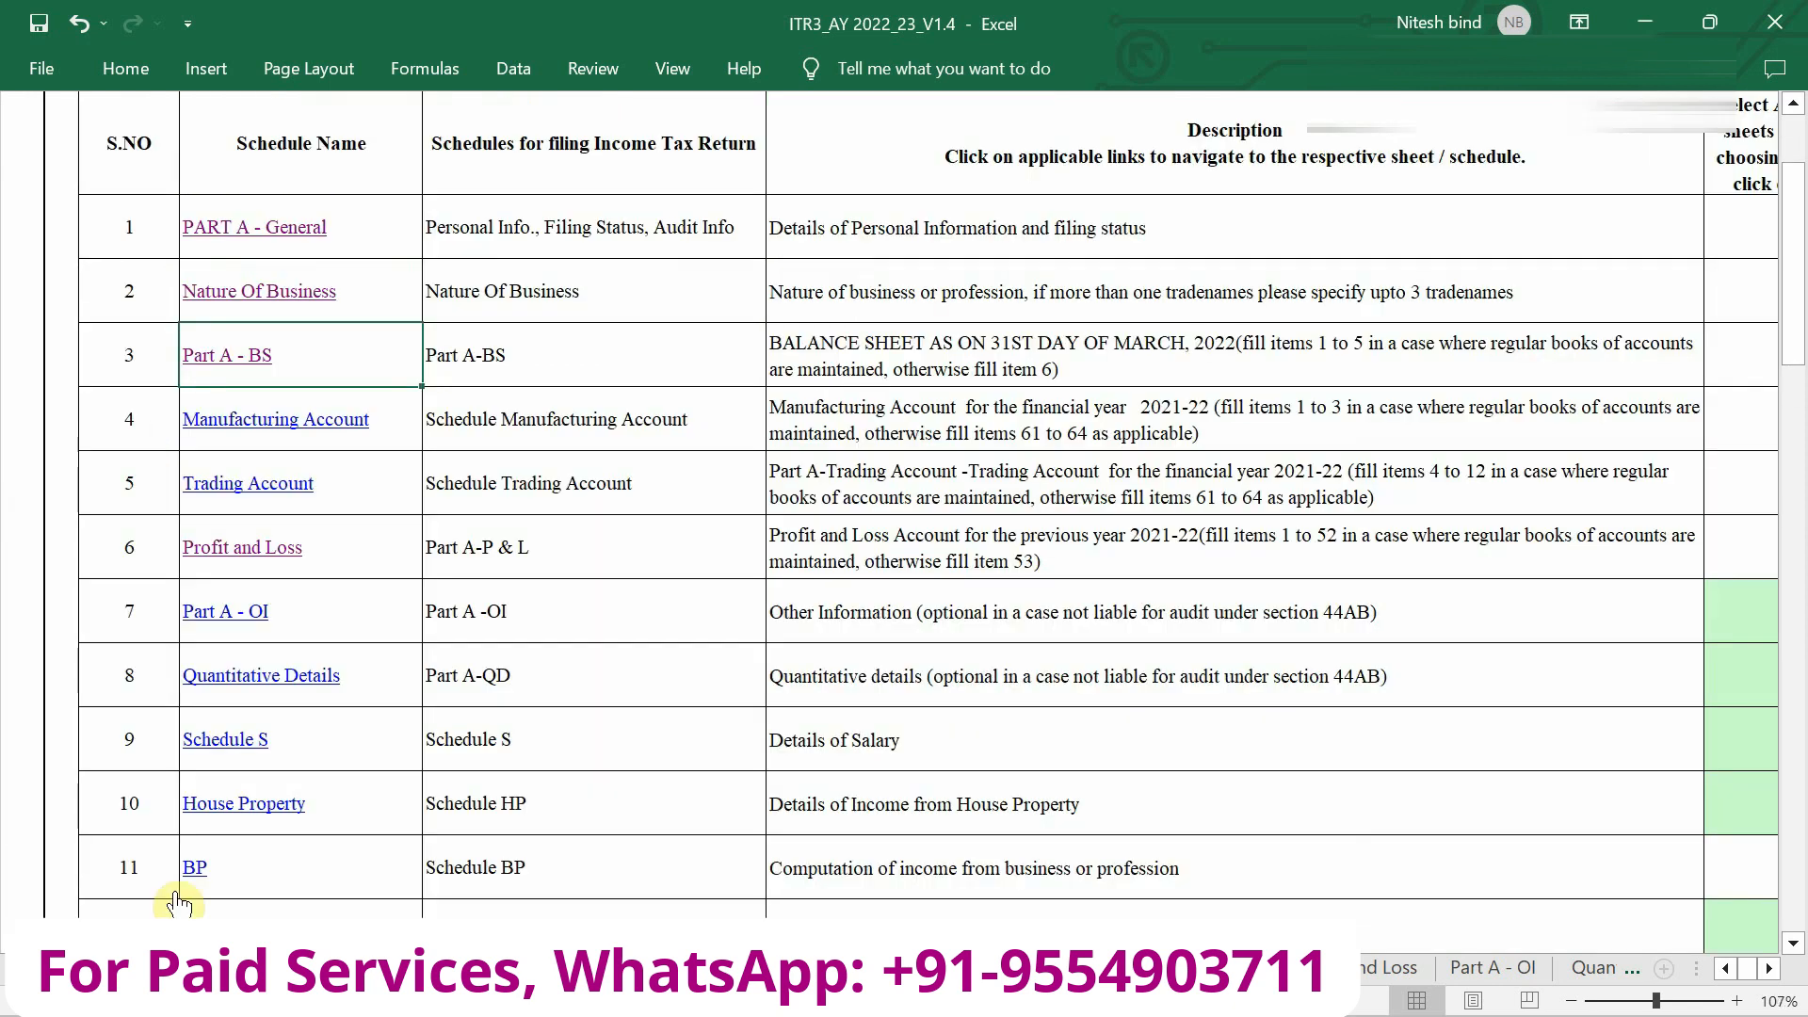
{"action": "scroll", "coordinate": [300, 470], "scroll_direction": "up", "scroll_amount": 1}
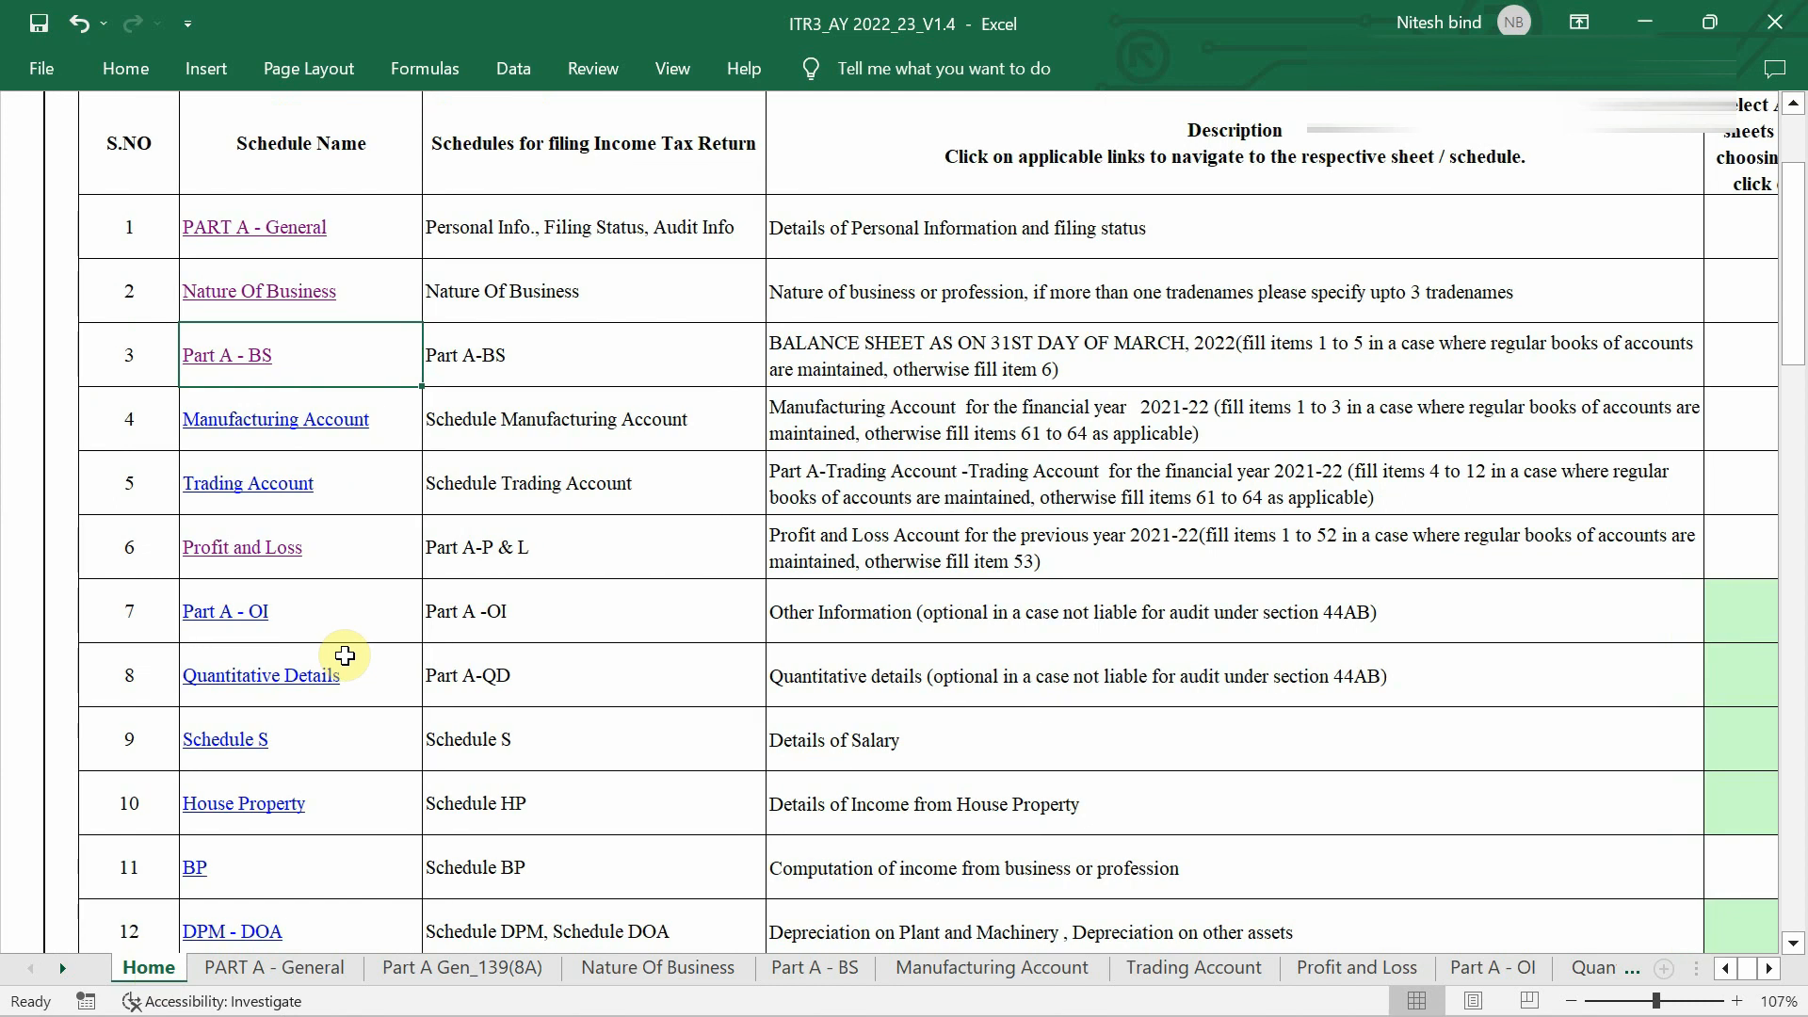
{"action": "scroll", "coordinate": [345, 655], "scroll_direction": "down", "scroll_amount": 3}
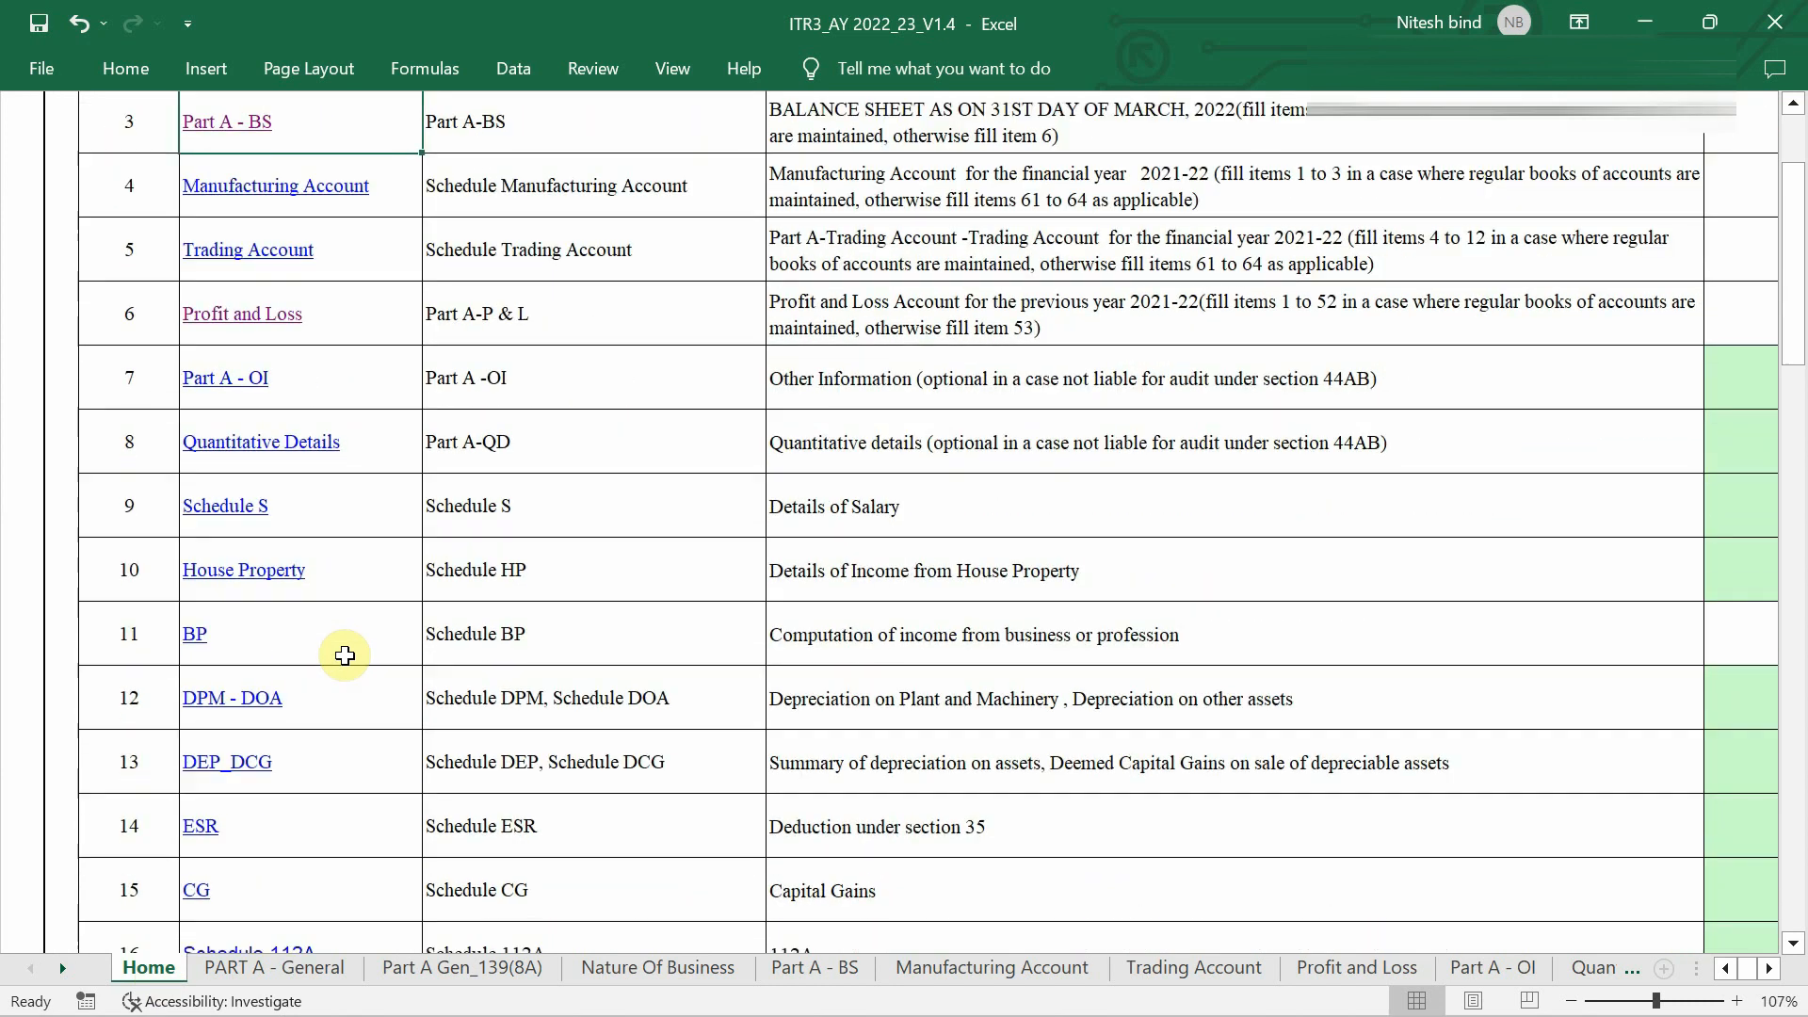
{"action": "scroll", "coordinate": [344, 656], "scroll_direction": "down", "scroll_amount": 1}
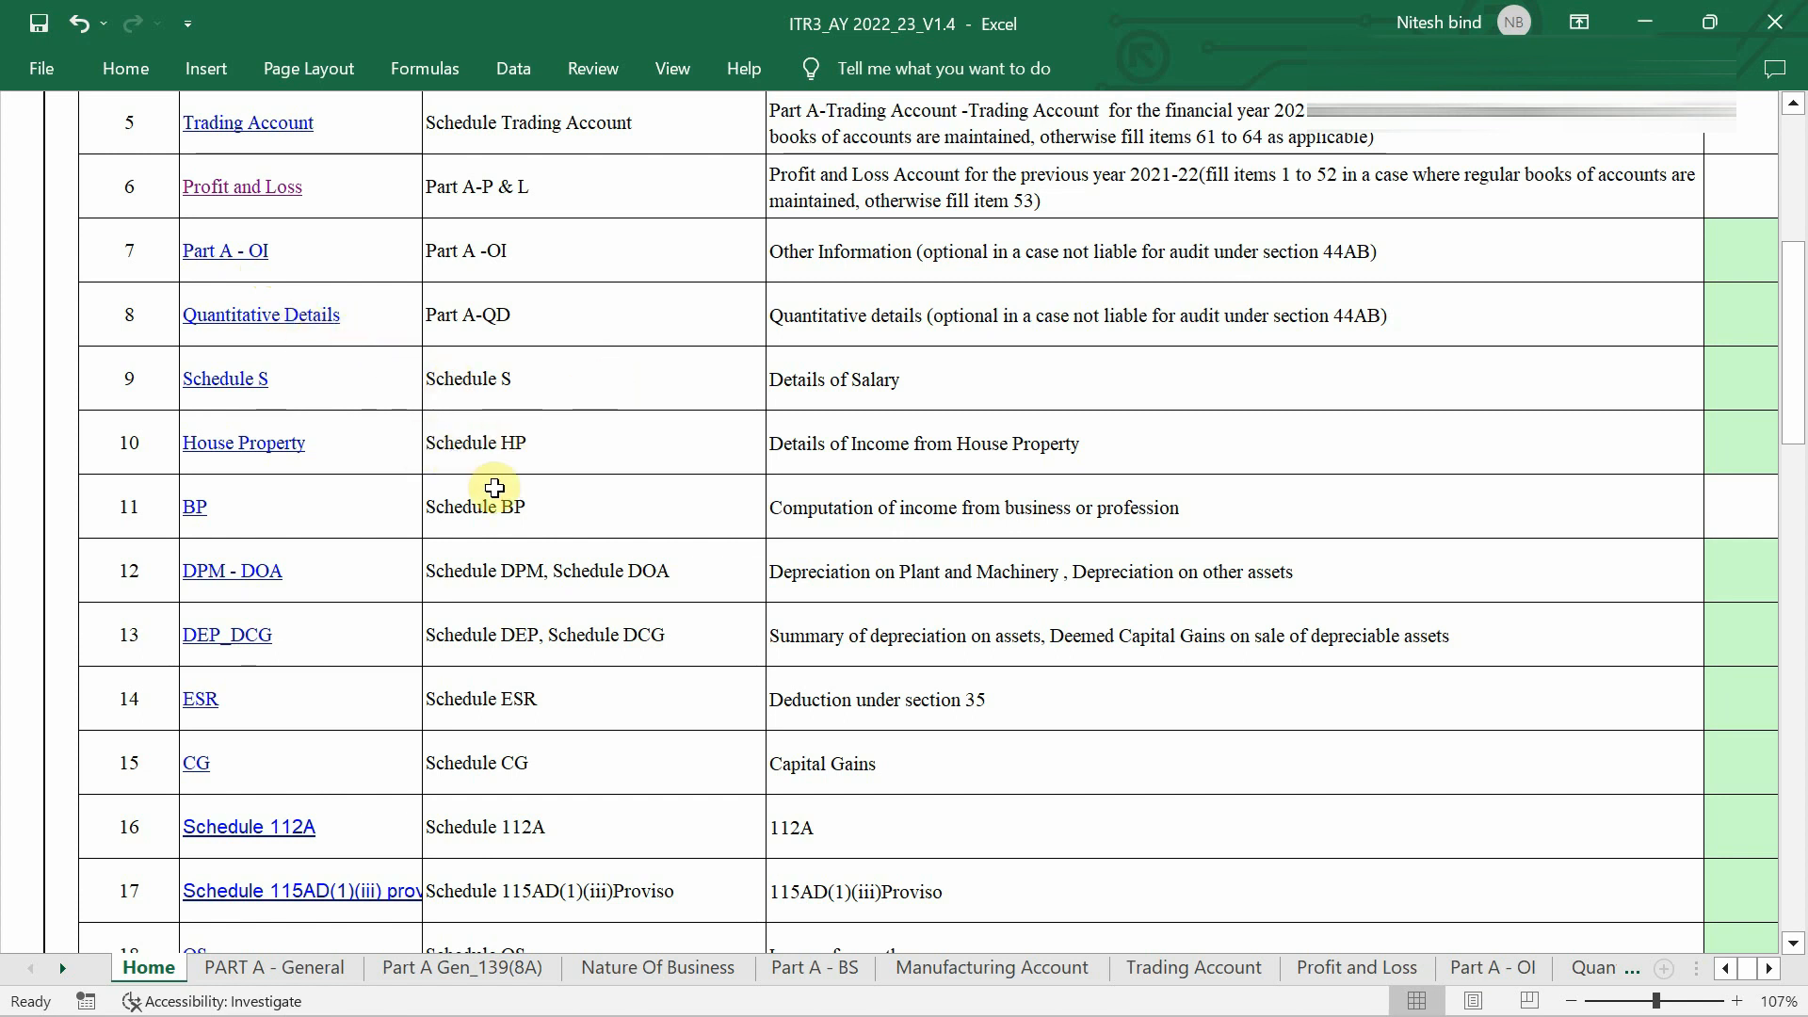
{"action": "left_click", "coordinate": [198, 514]}
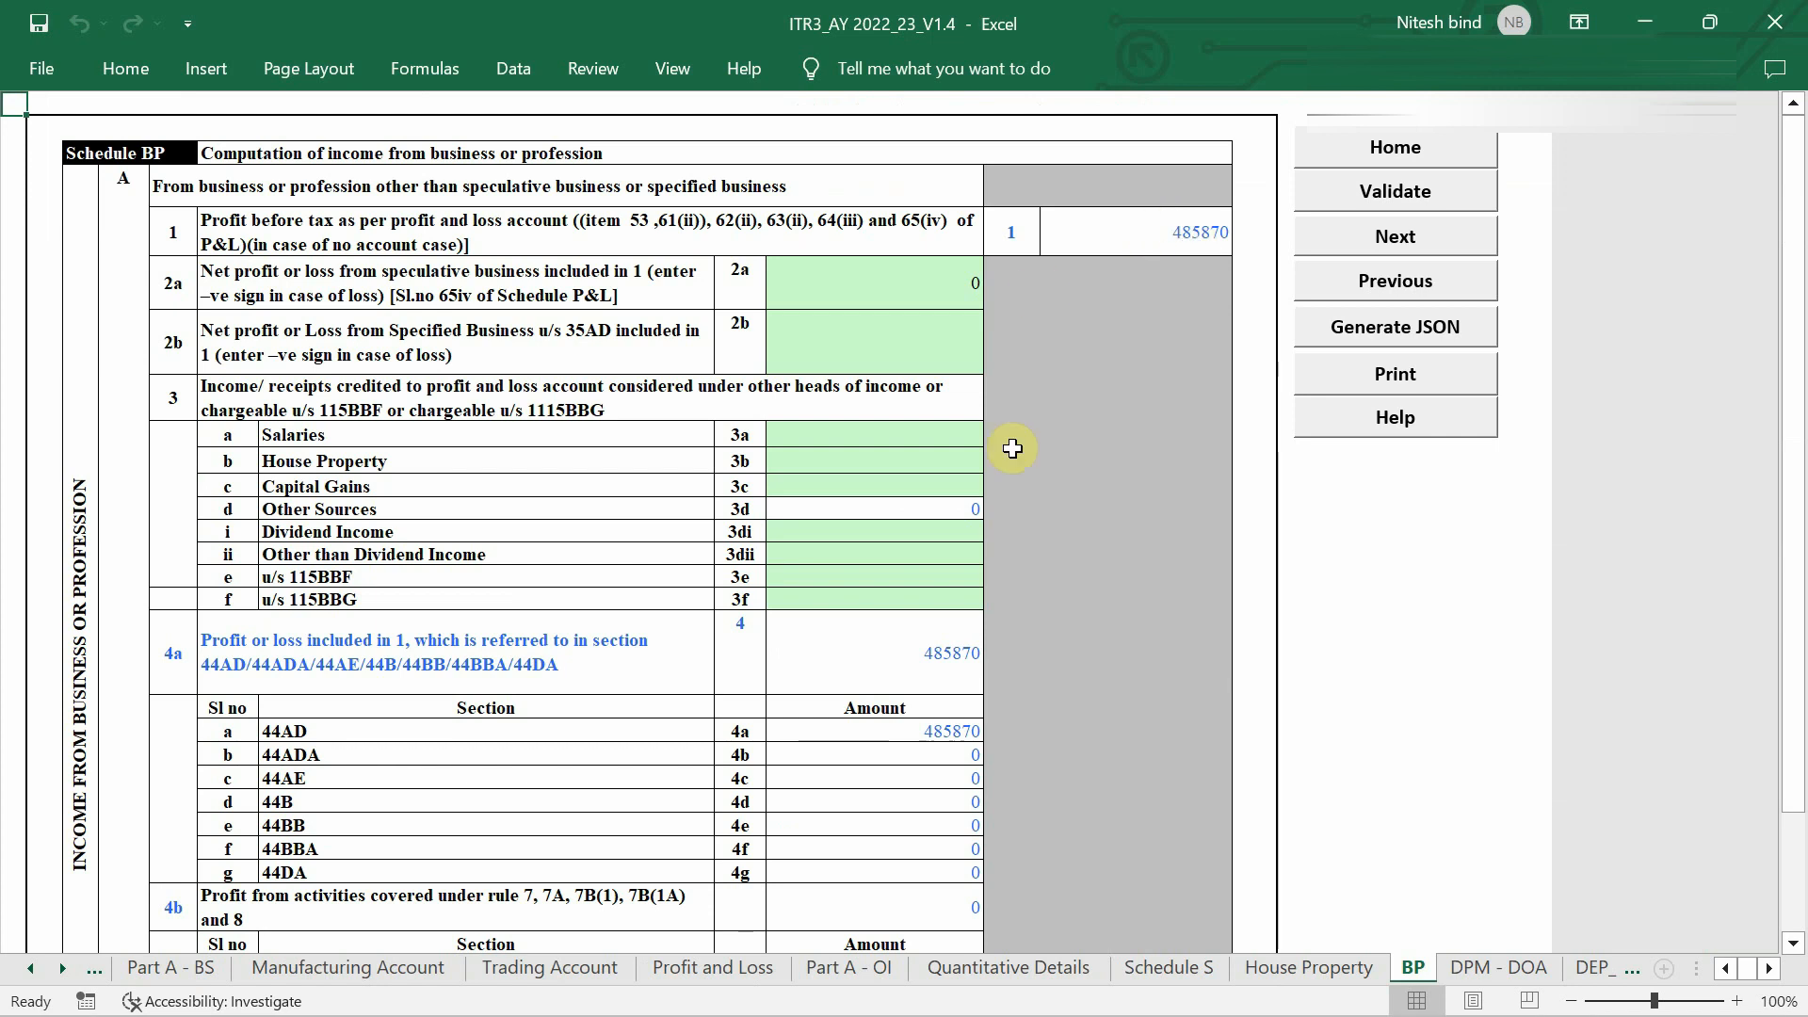
{"action": "scroll", "coordinate": [1013, 448], "scroll_direction": "down", "scroll_amount": 4}
{"action": "scroll", "coordinate": [1012, 448], "scroll_direction": "down", "scroll_amount": 15}
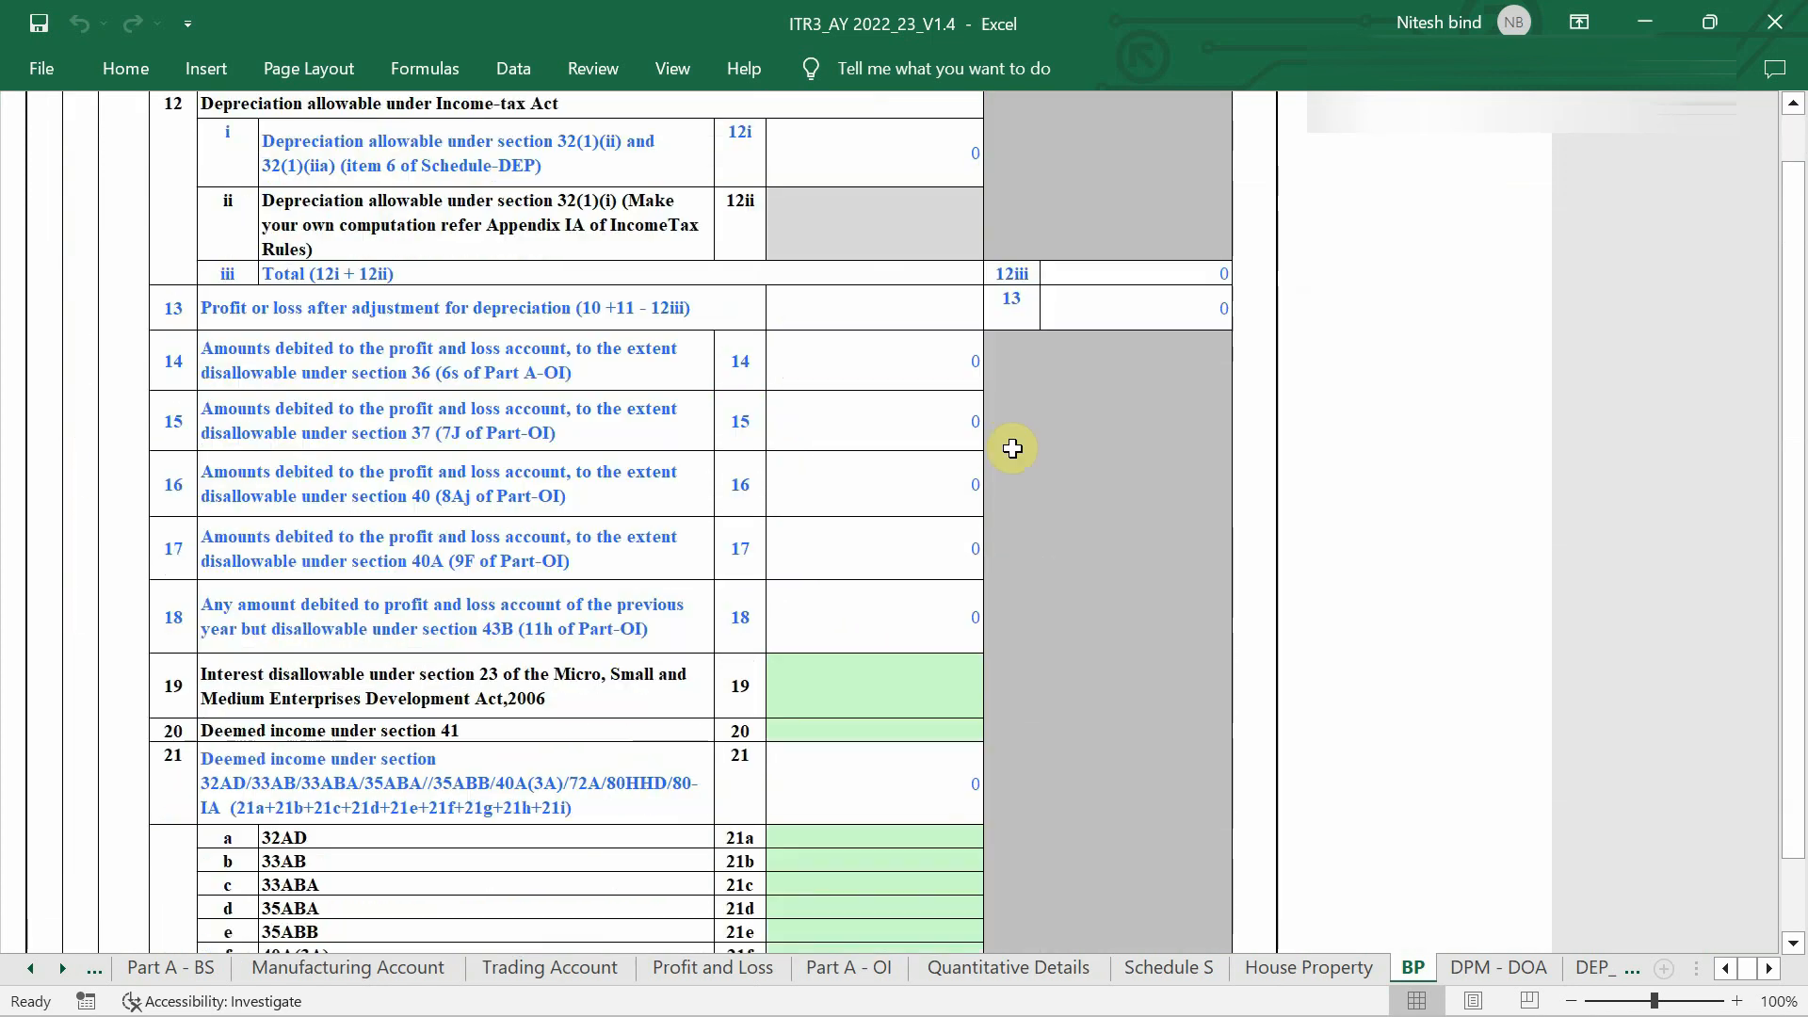
{"action": "scroll", "coordinate": [1013, 448], "scroll_direction": "down", "scroll_amount": 8}
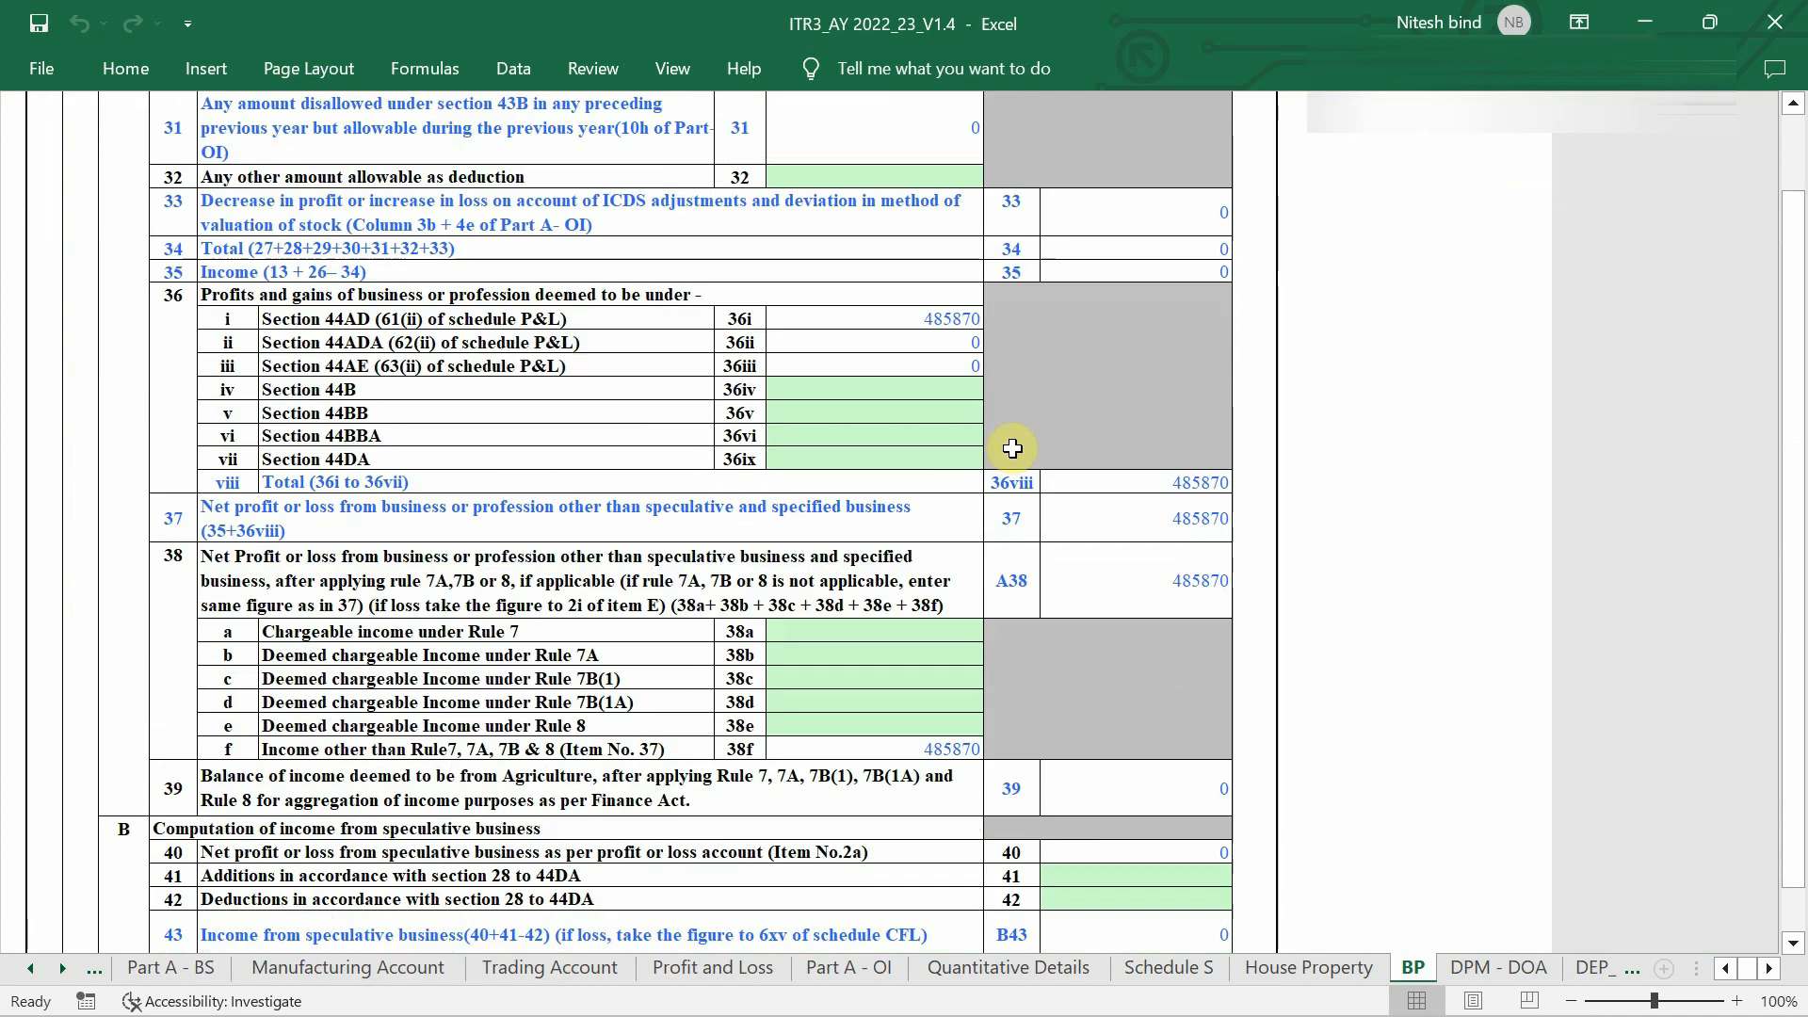
{"action": "scroll", "coordinate": [1012, 448], "scroll_direction": "down", "scroll_amount": 1}
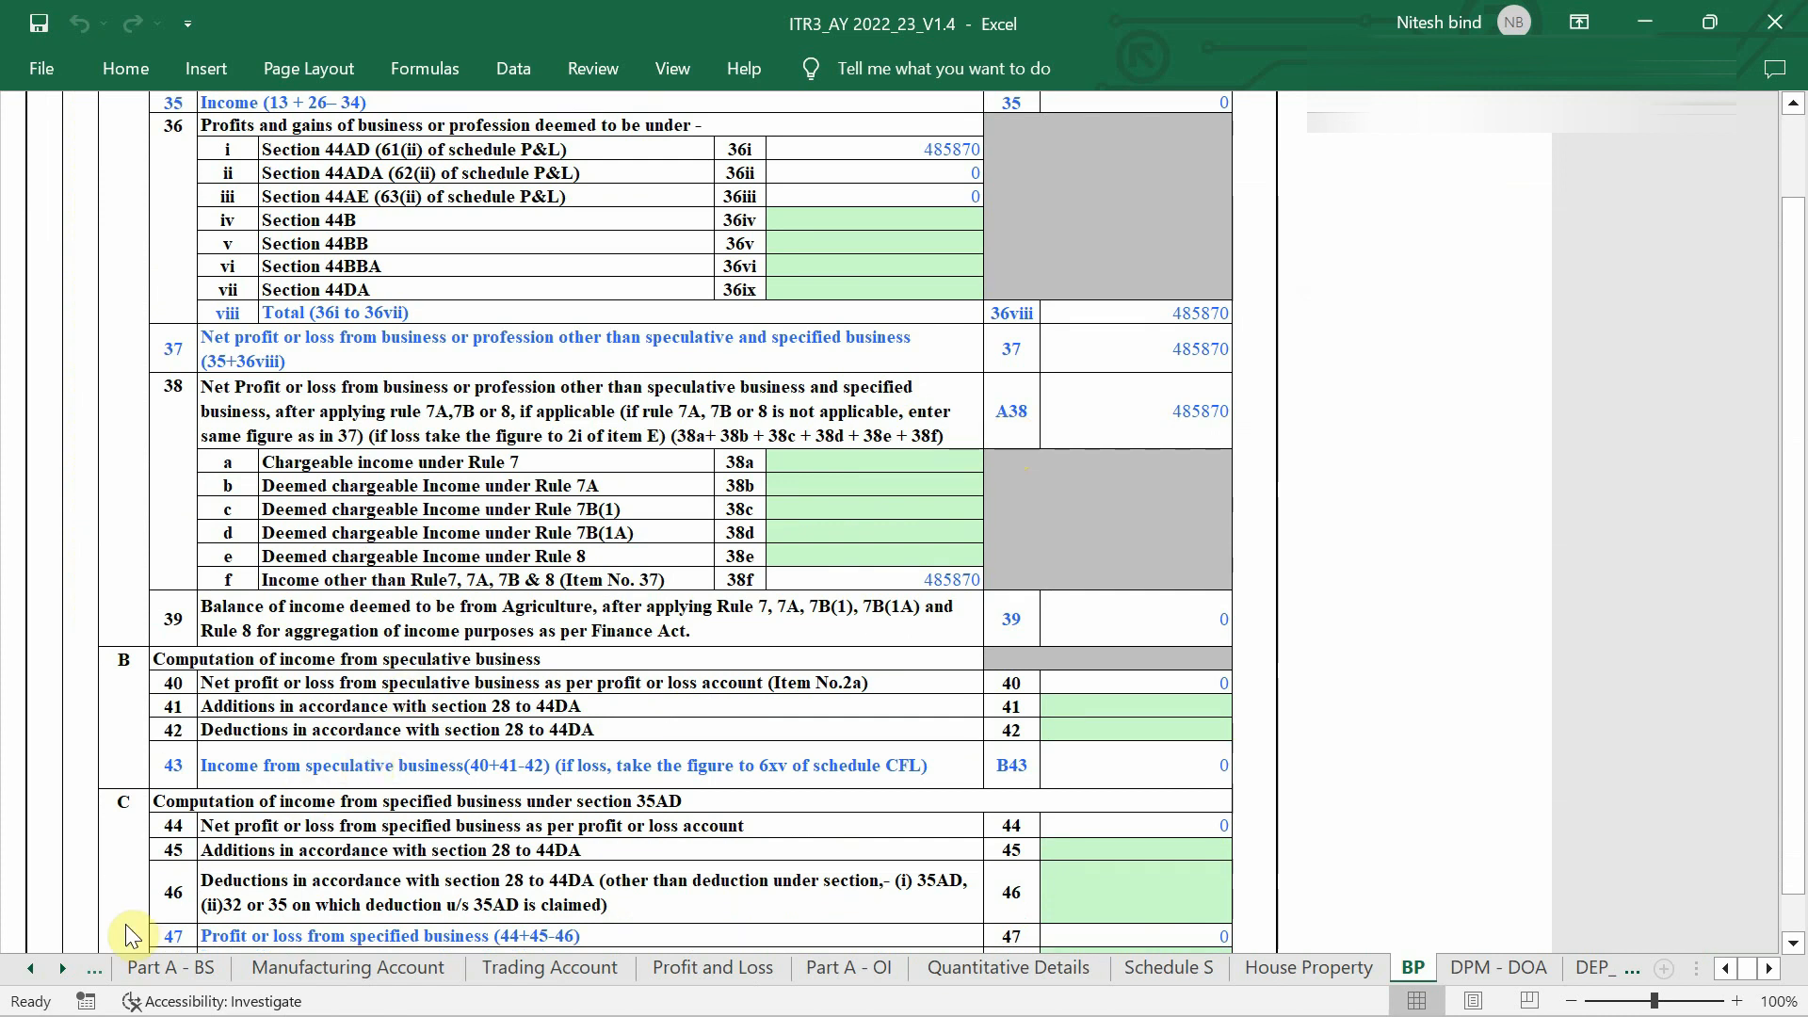
{"action": "left_click", "coordinate": [25, 970]}
{"action": "left_click", "coordinate": [150, 968]}
{"action": "scroll", "coordinate": [222, 662], "scroll_direction": "down", "scroll_amount": 2}
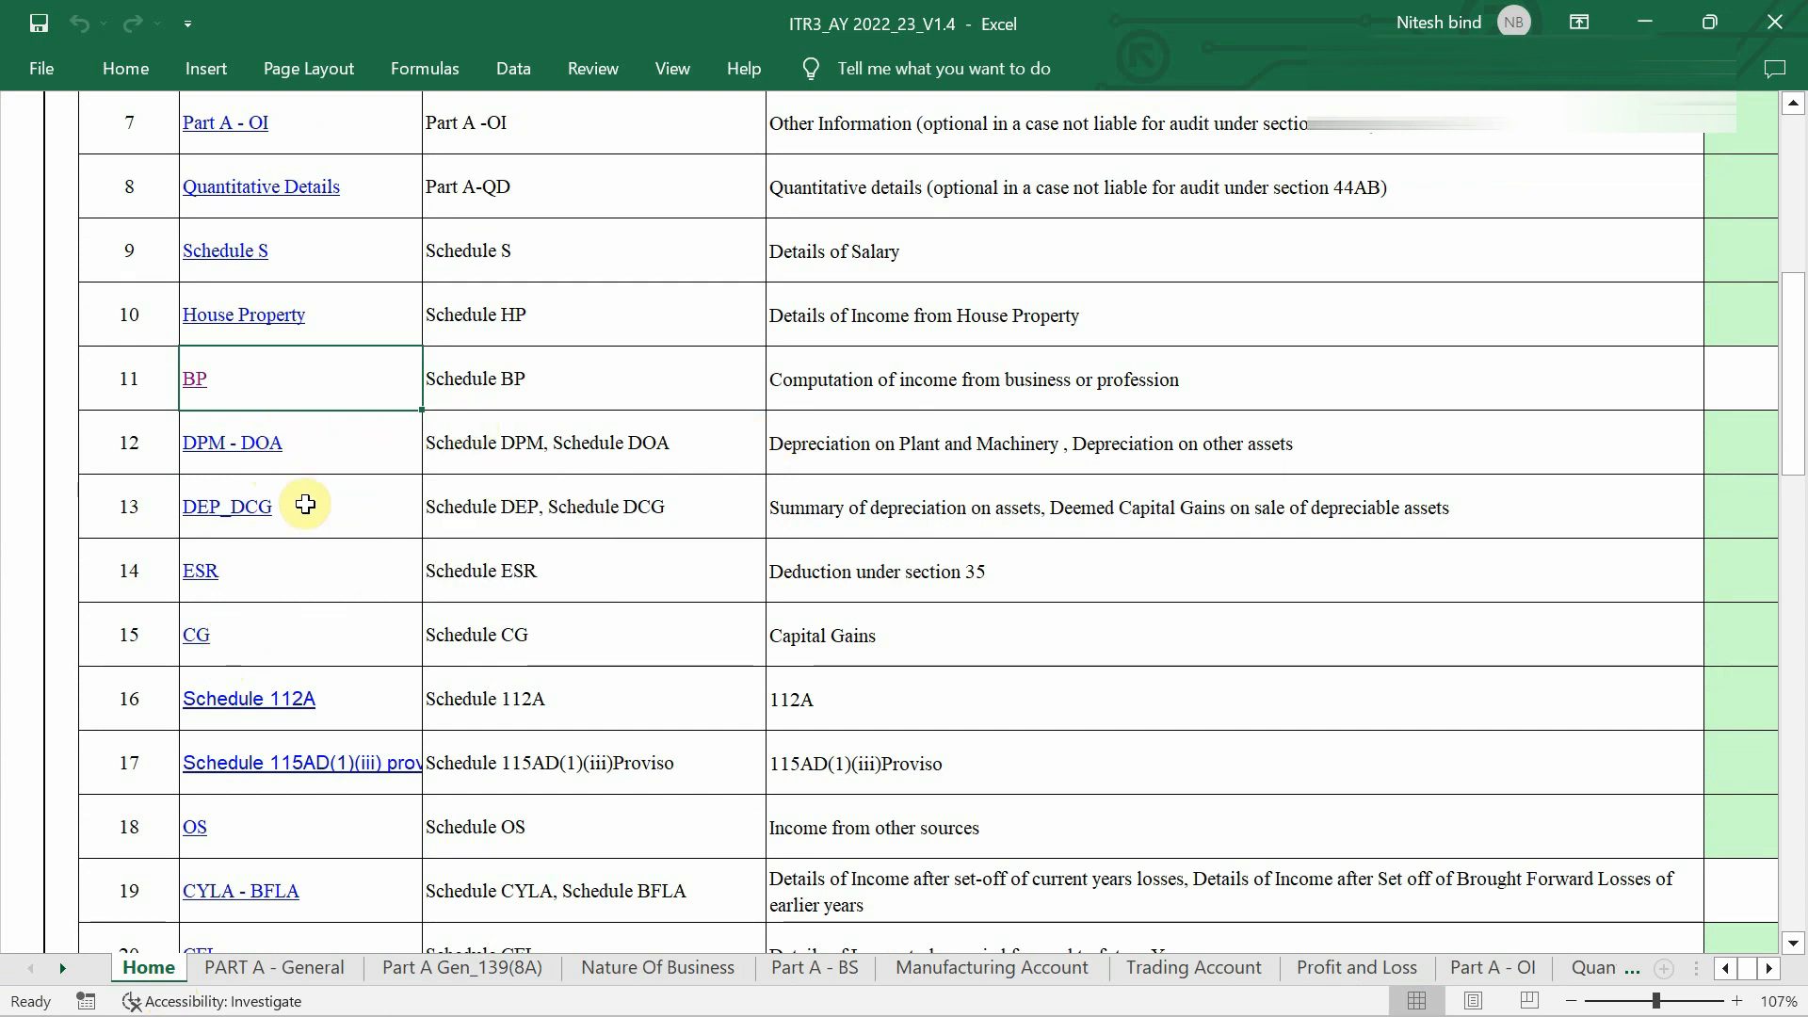
Open Schedule OS and locate the lottery winnings row, item 2a.
{"action": "scroll", "coordinate": [364, 569], "scroll_direction": "down", "scroll_amount": 1}
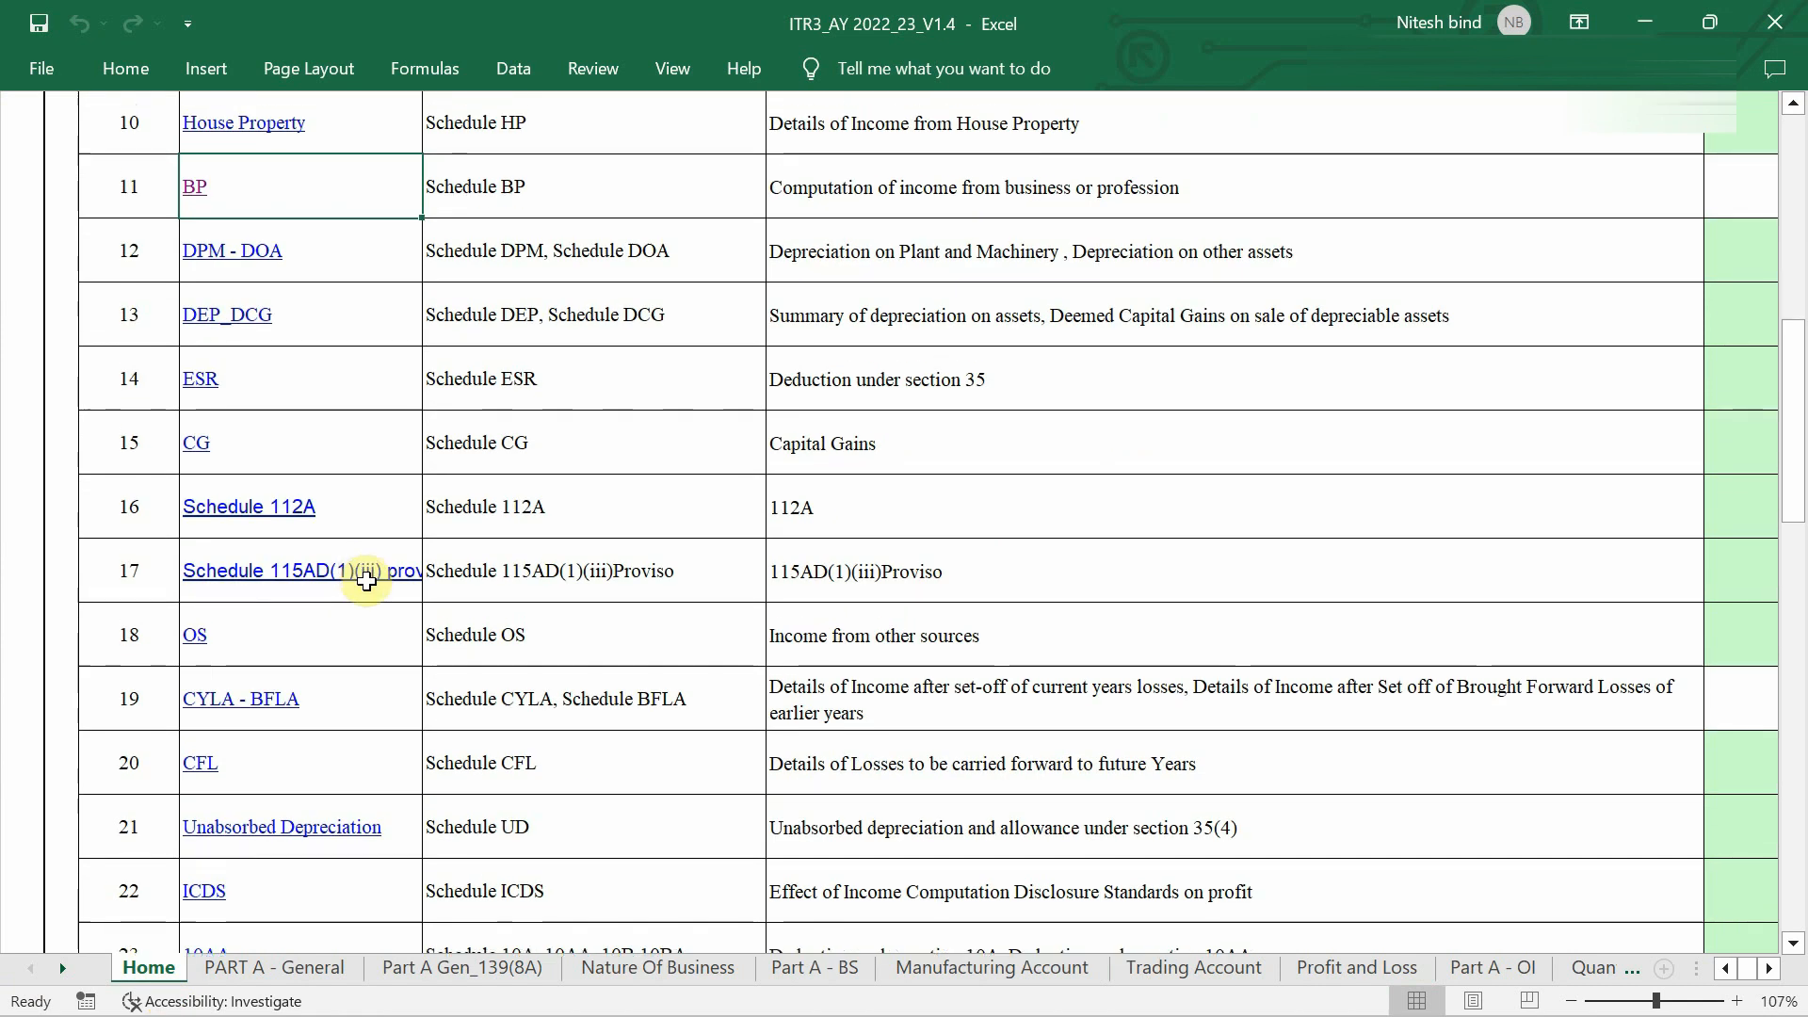
{"action": "scroll", "coordinate": [591, 505], "scroll_direction": "down", "scroll_amount": 1}
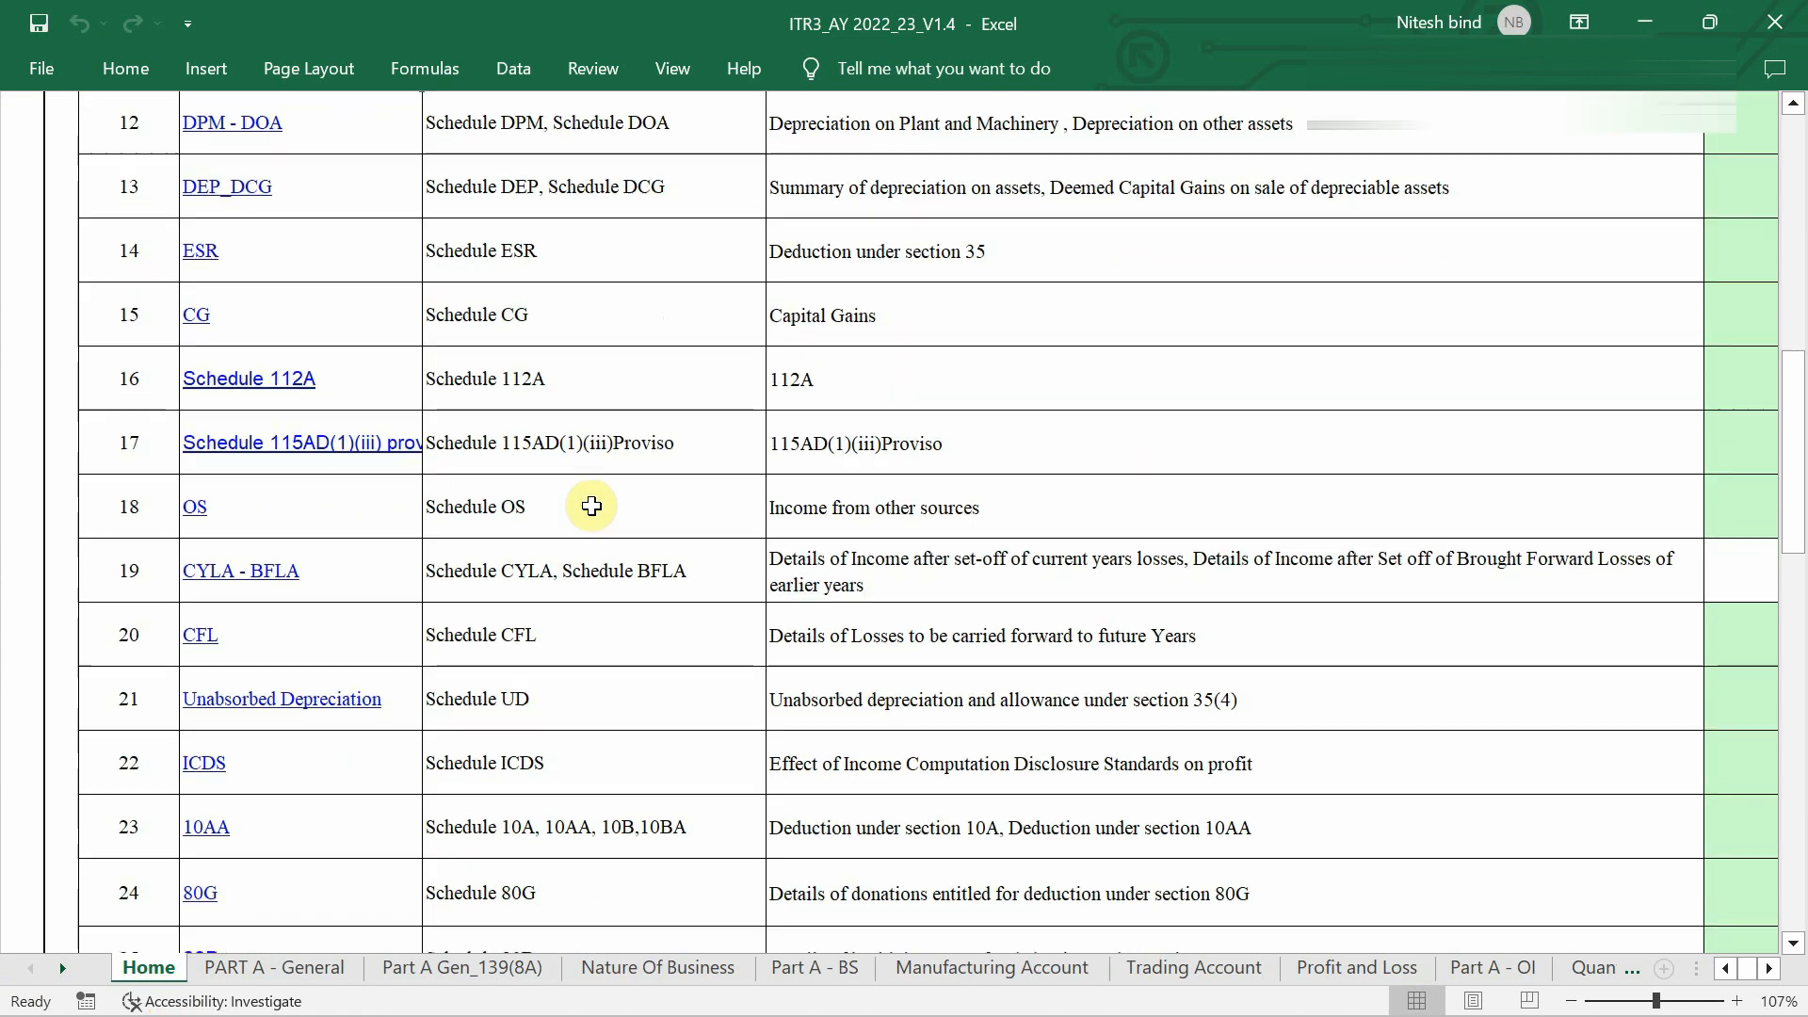
{"action": "scroll", "coordinate": [592, 505], "scroll_direction": "down", "scroll_amount": 1}
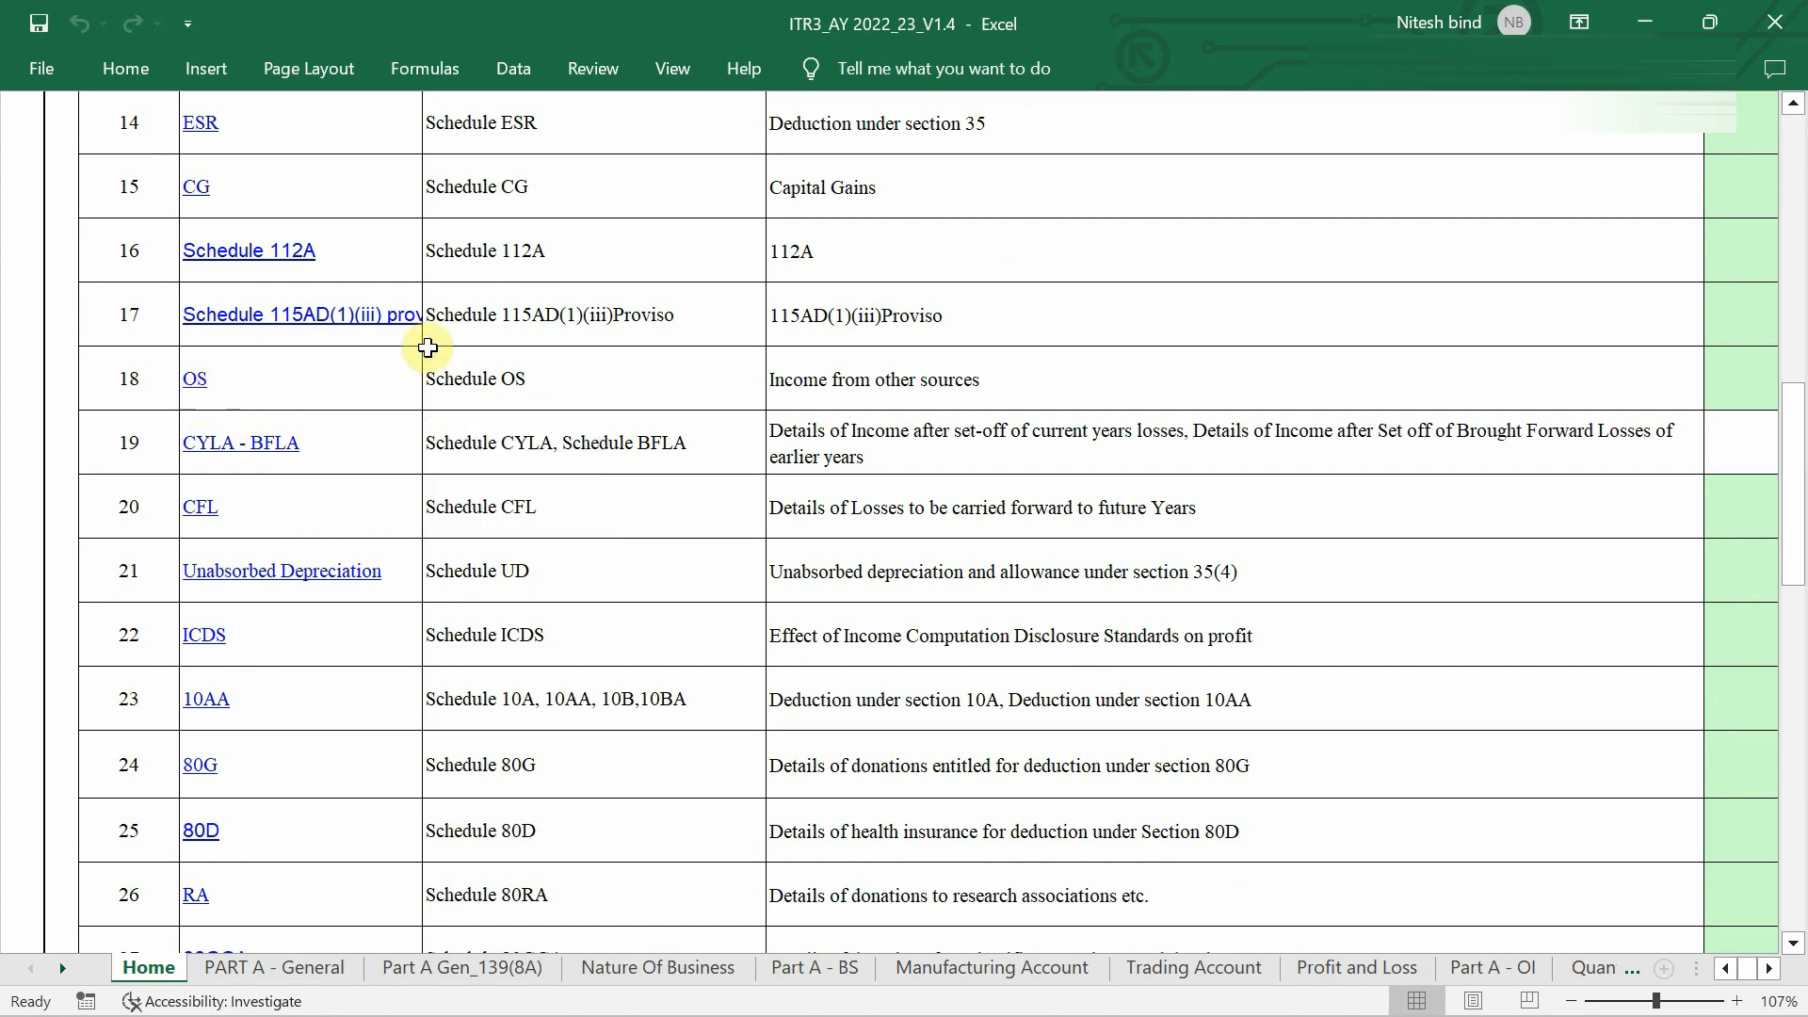
{"action": "left_click", "coordinate": [198, 379]}
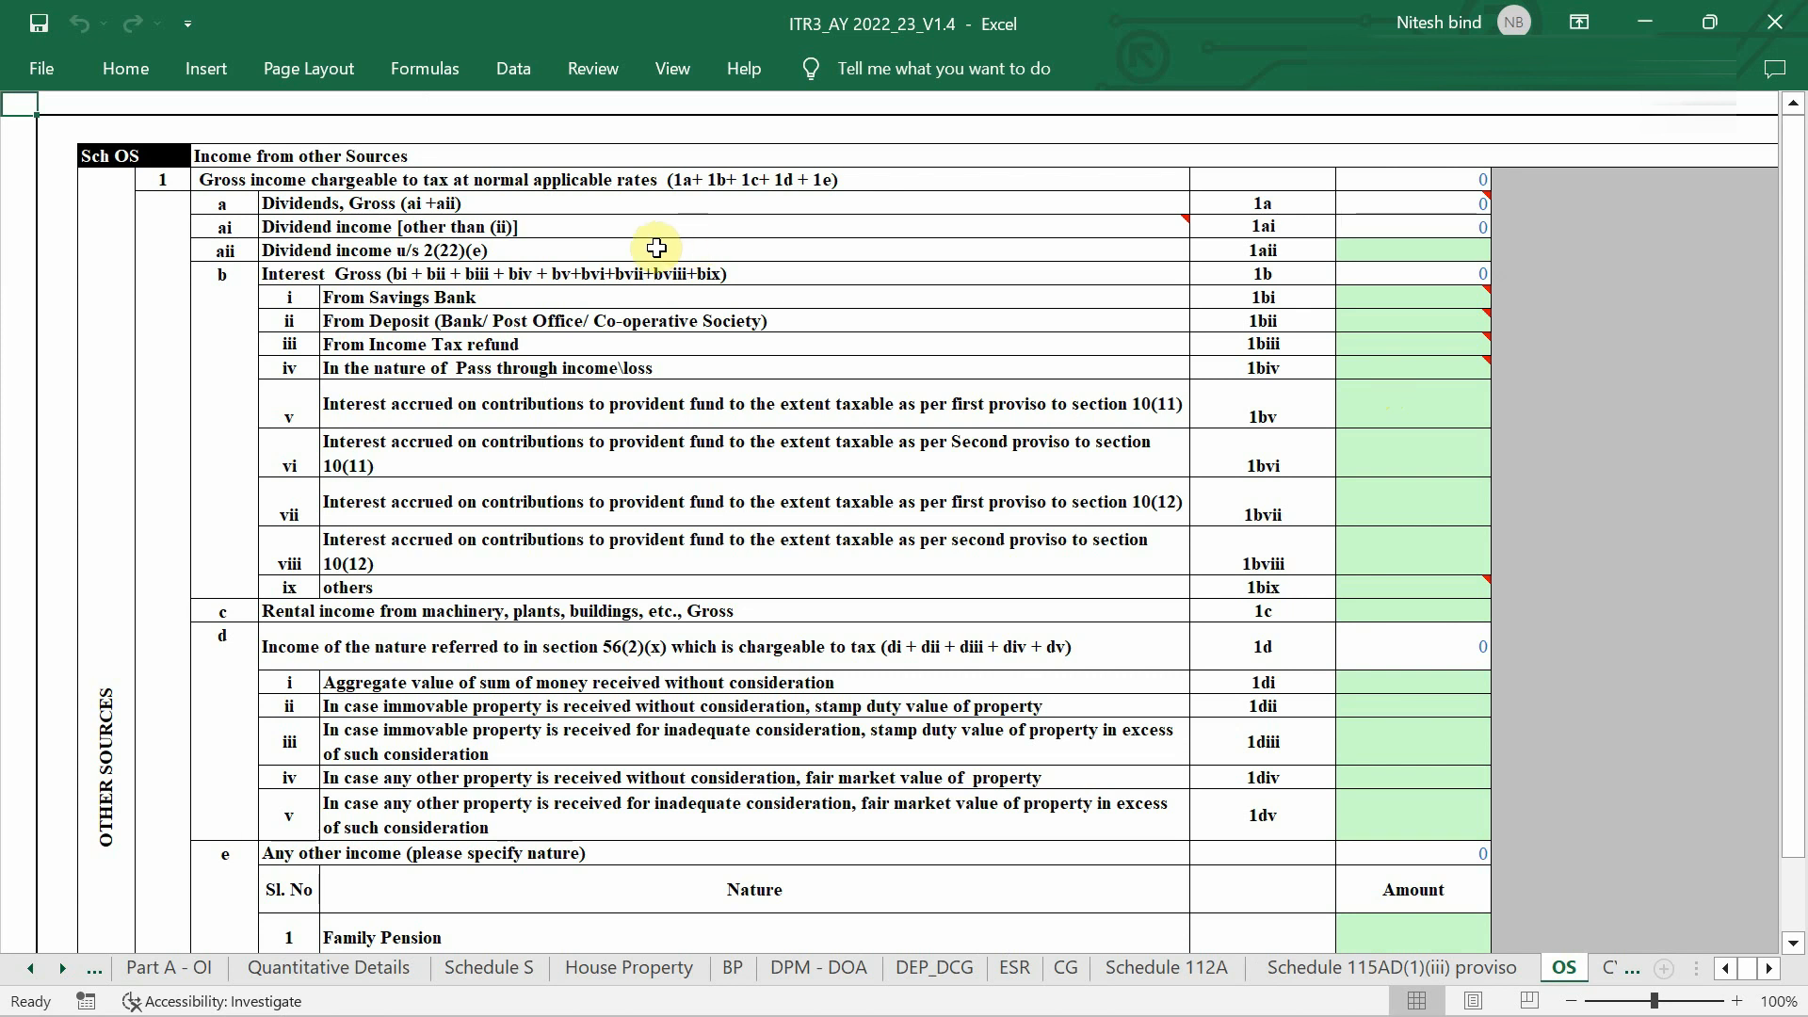
{"action": "scroll", "coordinate": [410, 287], "scroll_direction": "up", "scroll_amount": 1}
{"action": "scroll", "coordinate": [409, 287], "scroll_direction": "up", "scroll_amount": 2}
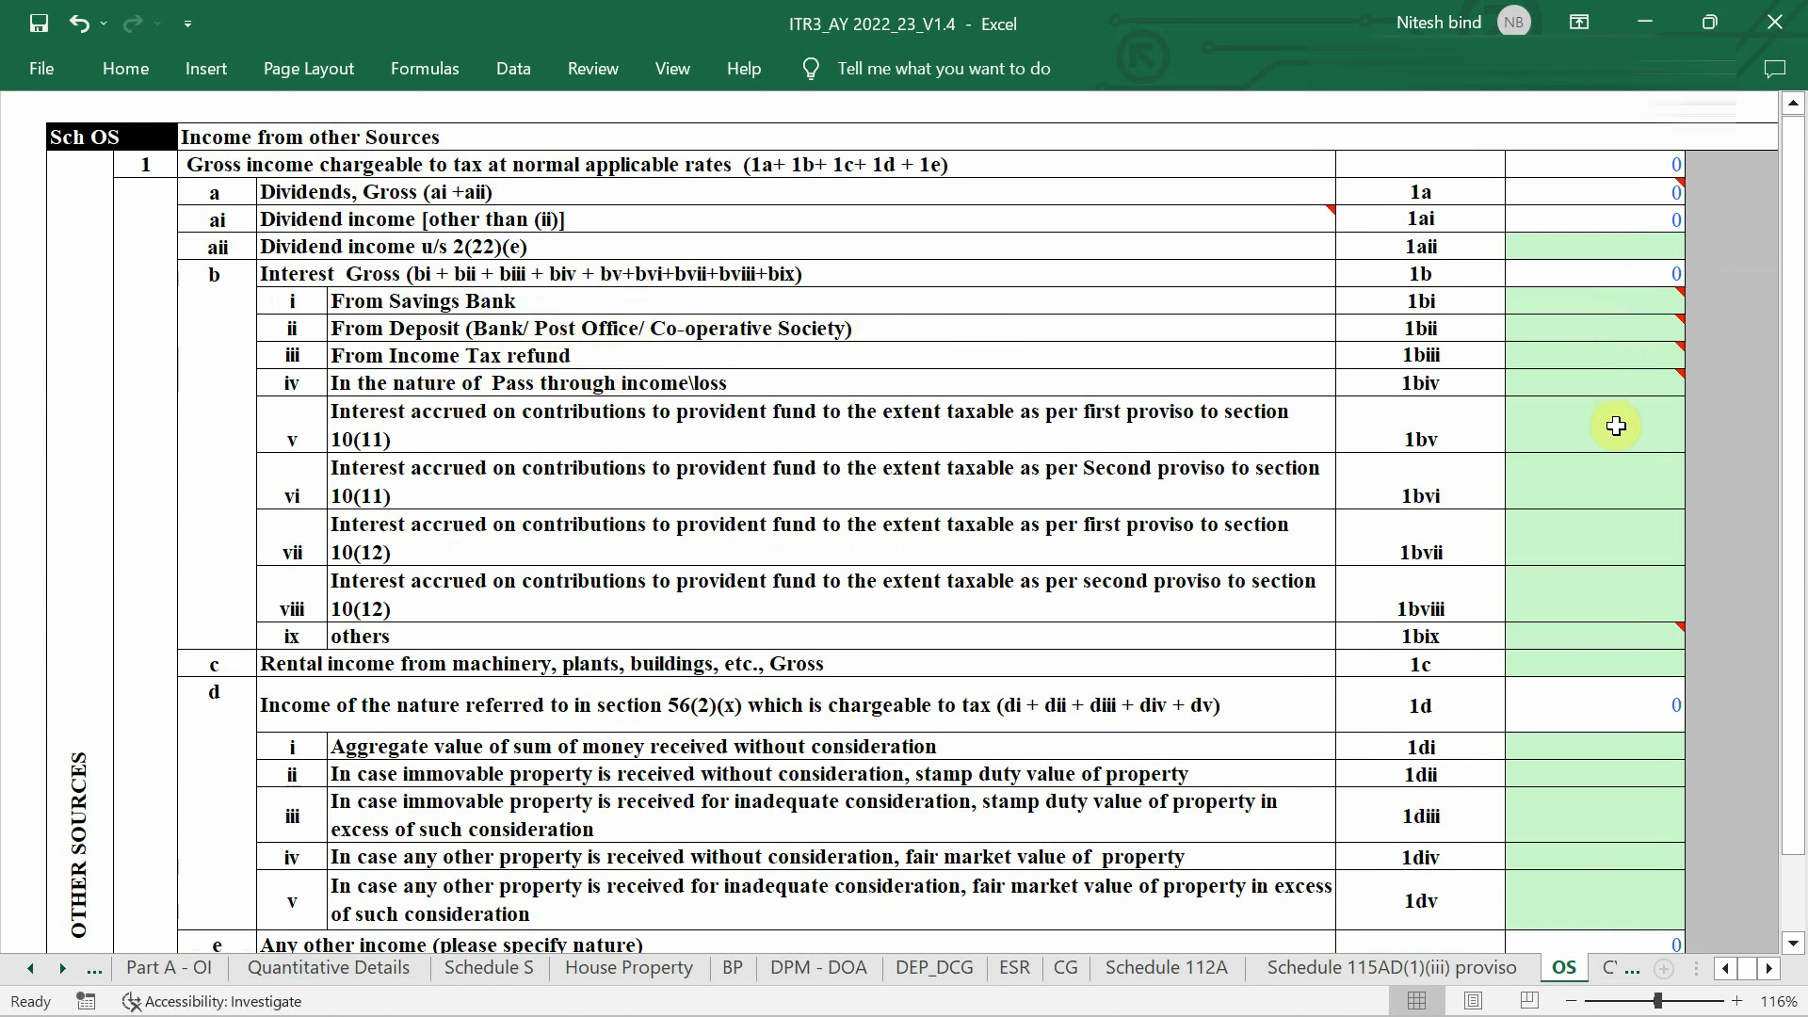
{"action": "scroll", "coordinate": [1616, 426], "scroll_direction": "up", "scroll_amount": 1}
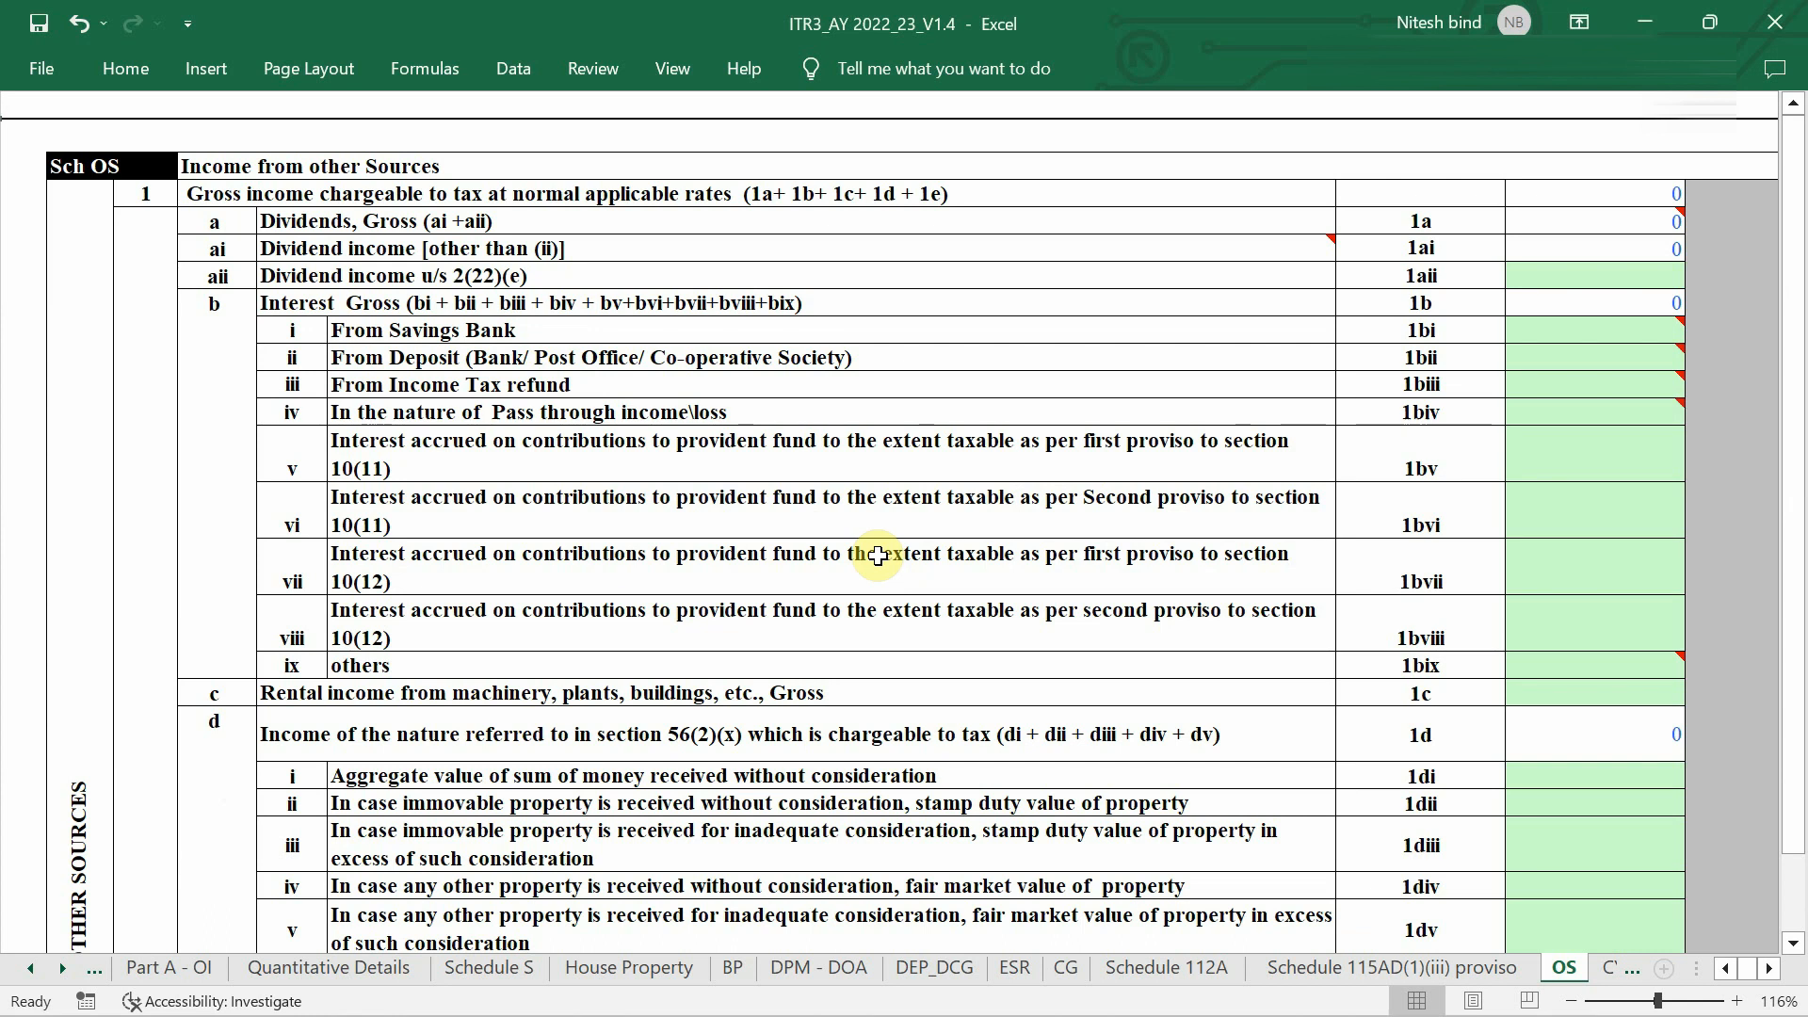
{"action": "mouse_move", "coordinate": [1586, 389]}
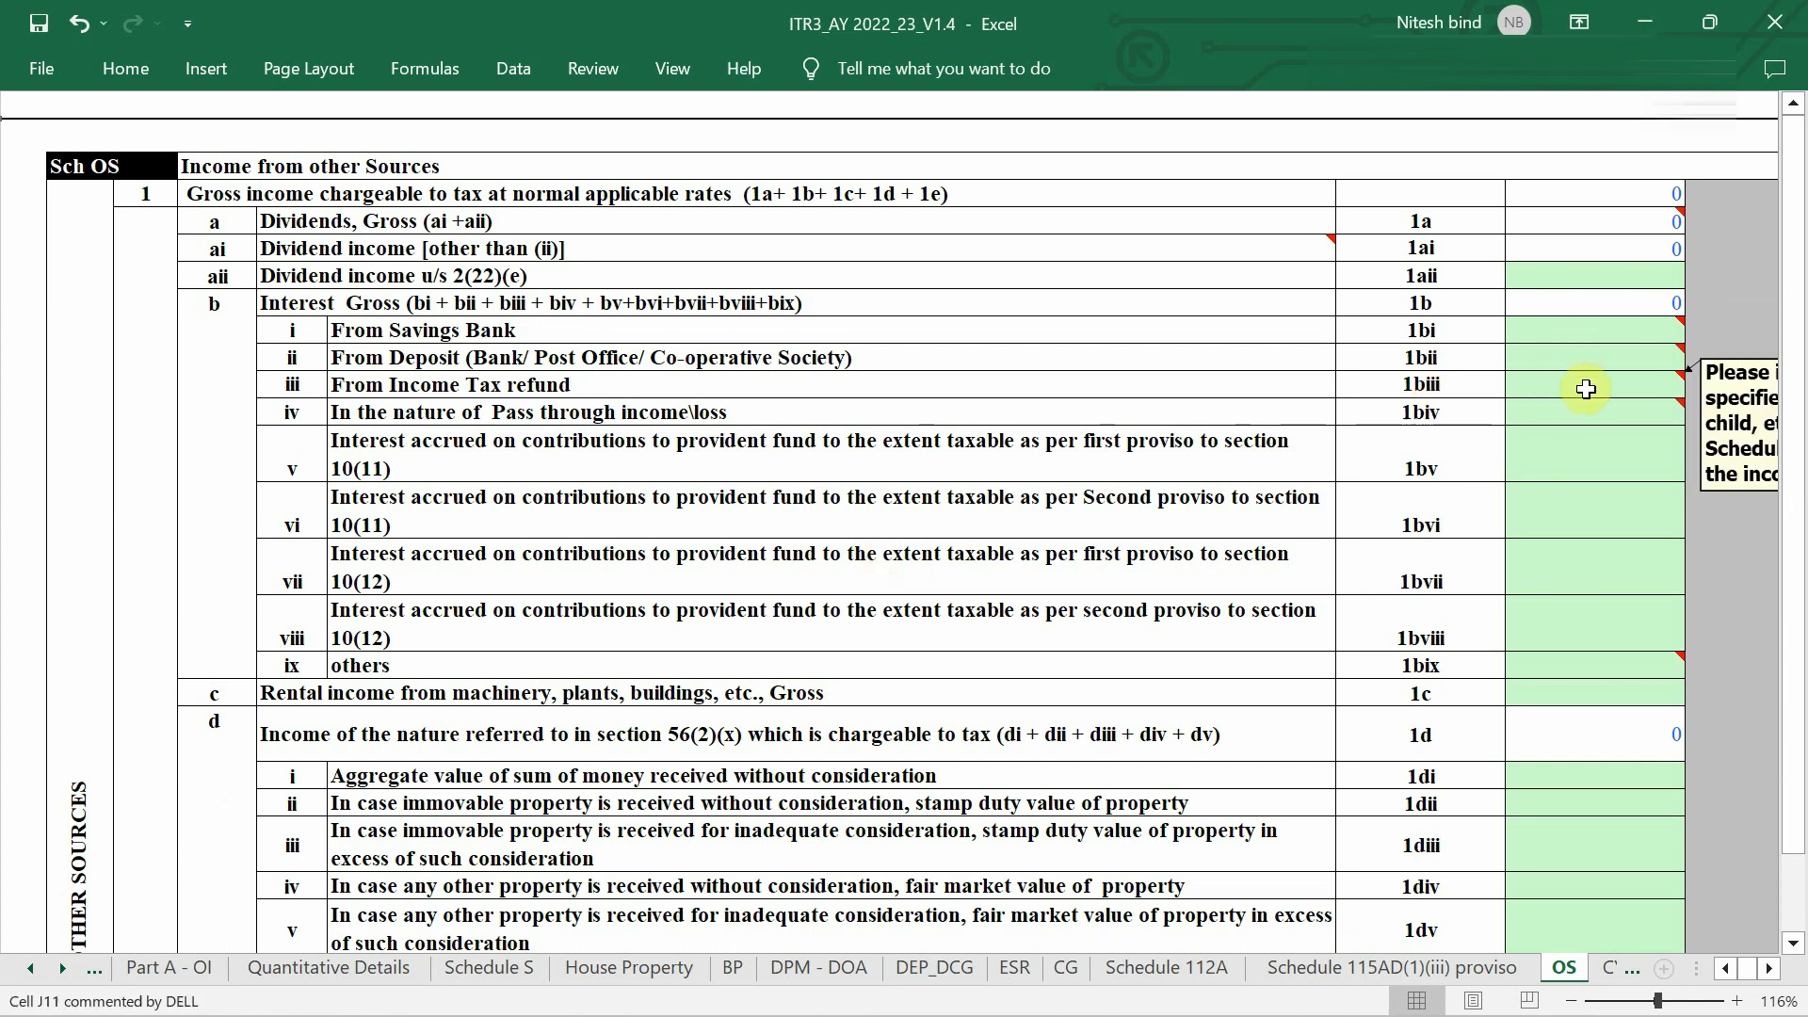
{"action": "scroll", "coordinate": [1586, 389], "scroll_direction": "down", "scroll_amount": 4}
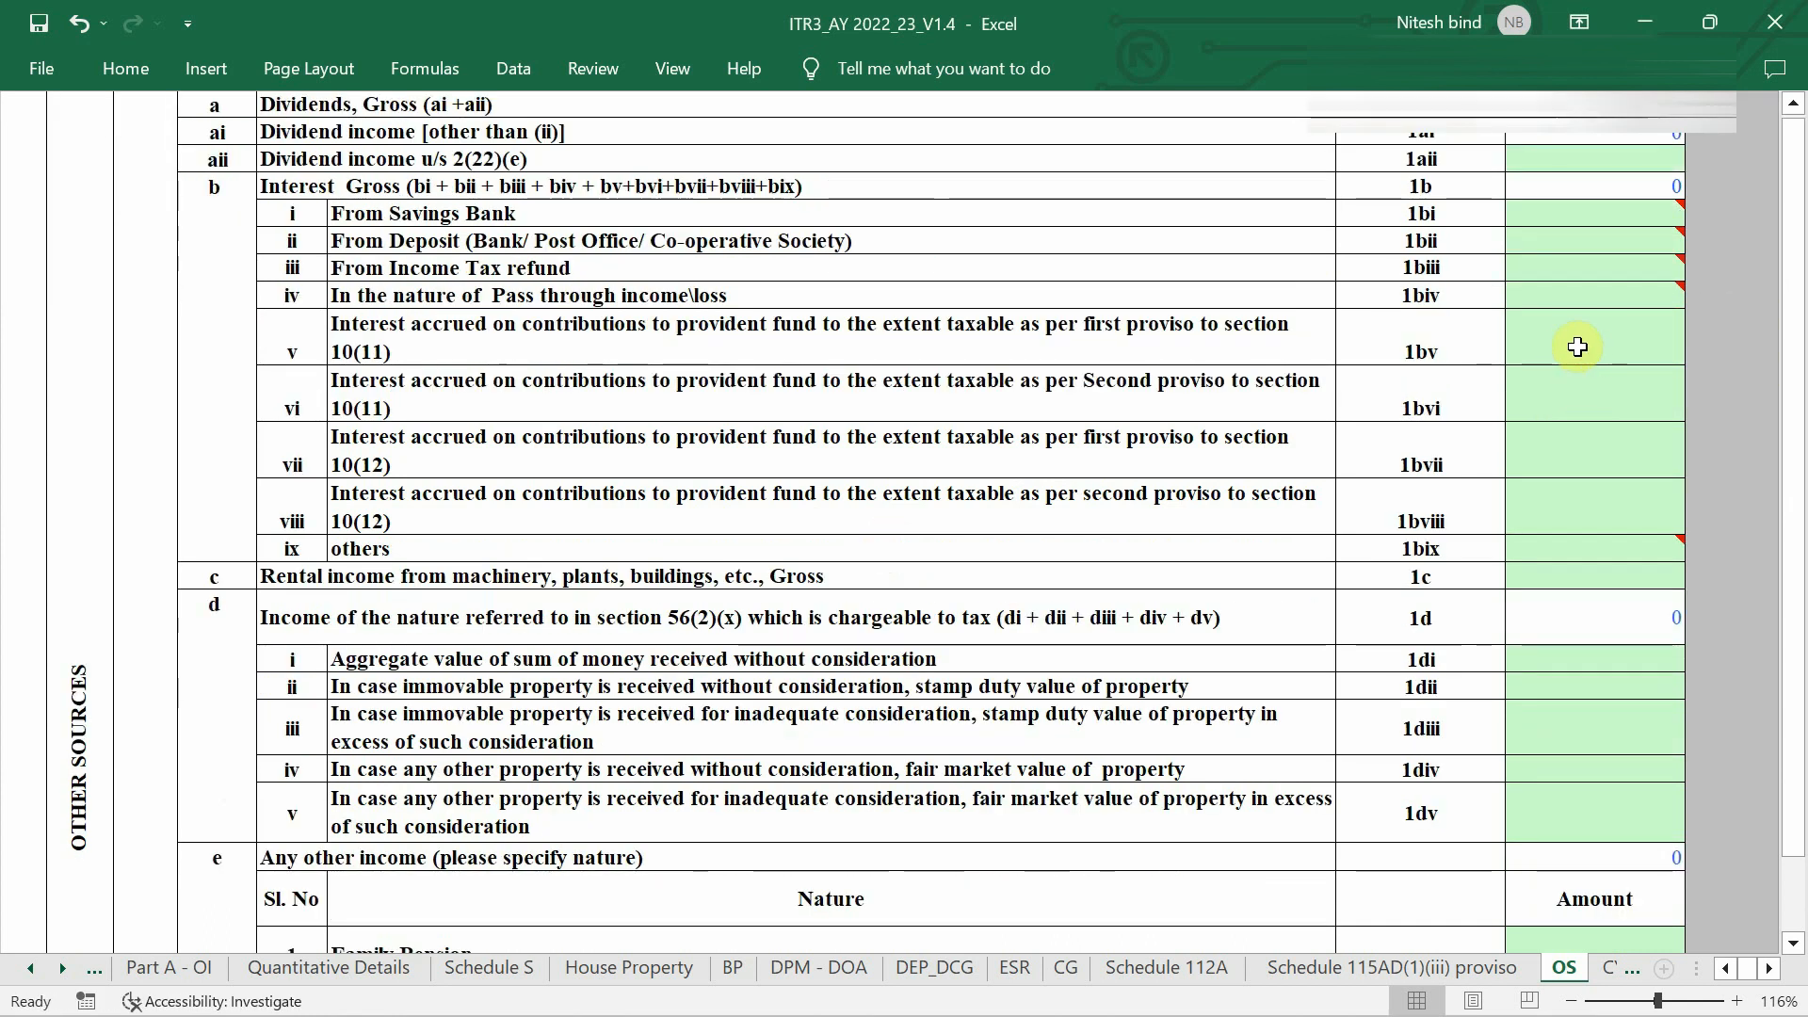
{"action": "scroll", "coordinate": [1568, 354], "scroll_direction": "down", "scroll_amount": 2}
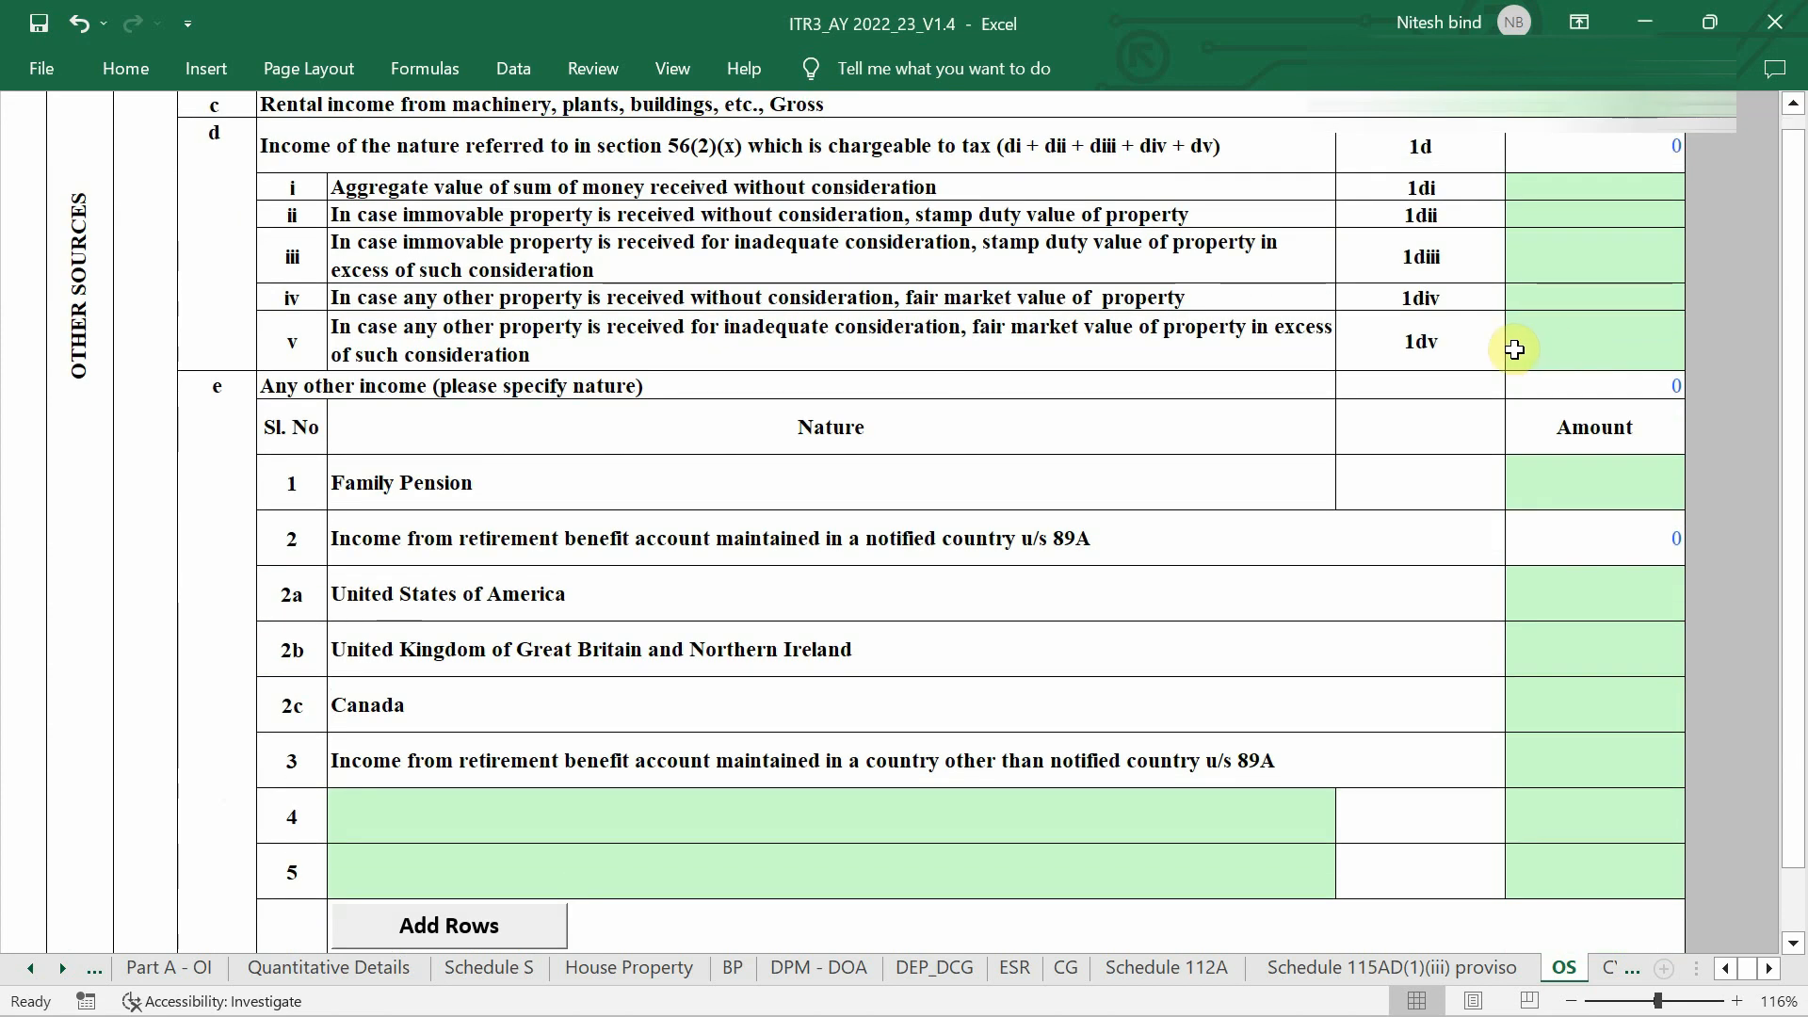
{"action": "scroll", "coordinate": [862, 482], "scroll_direction": "down", "scroll_amount": 3}
{"action": "scroll", "coordinate": [861, 481], "scroll_direction": "down", "scroll_amount": 3}
{"action": "scroll", "coordinate": [861, 482], "scroll_direction": "up", "scroll_amount": 1, "text": "ctrl"}
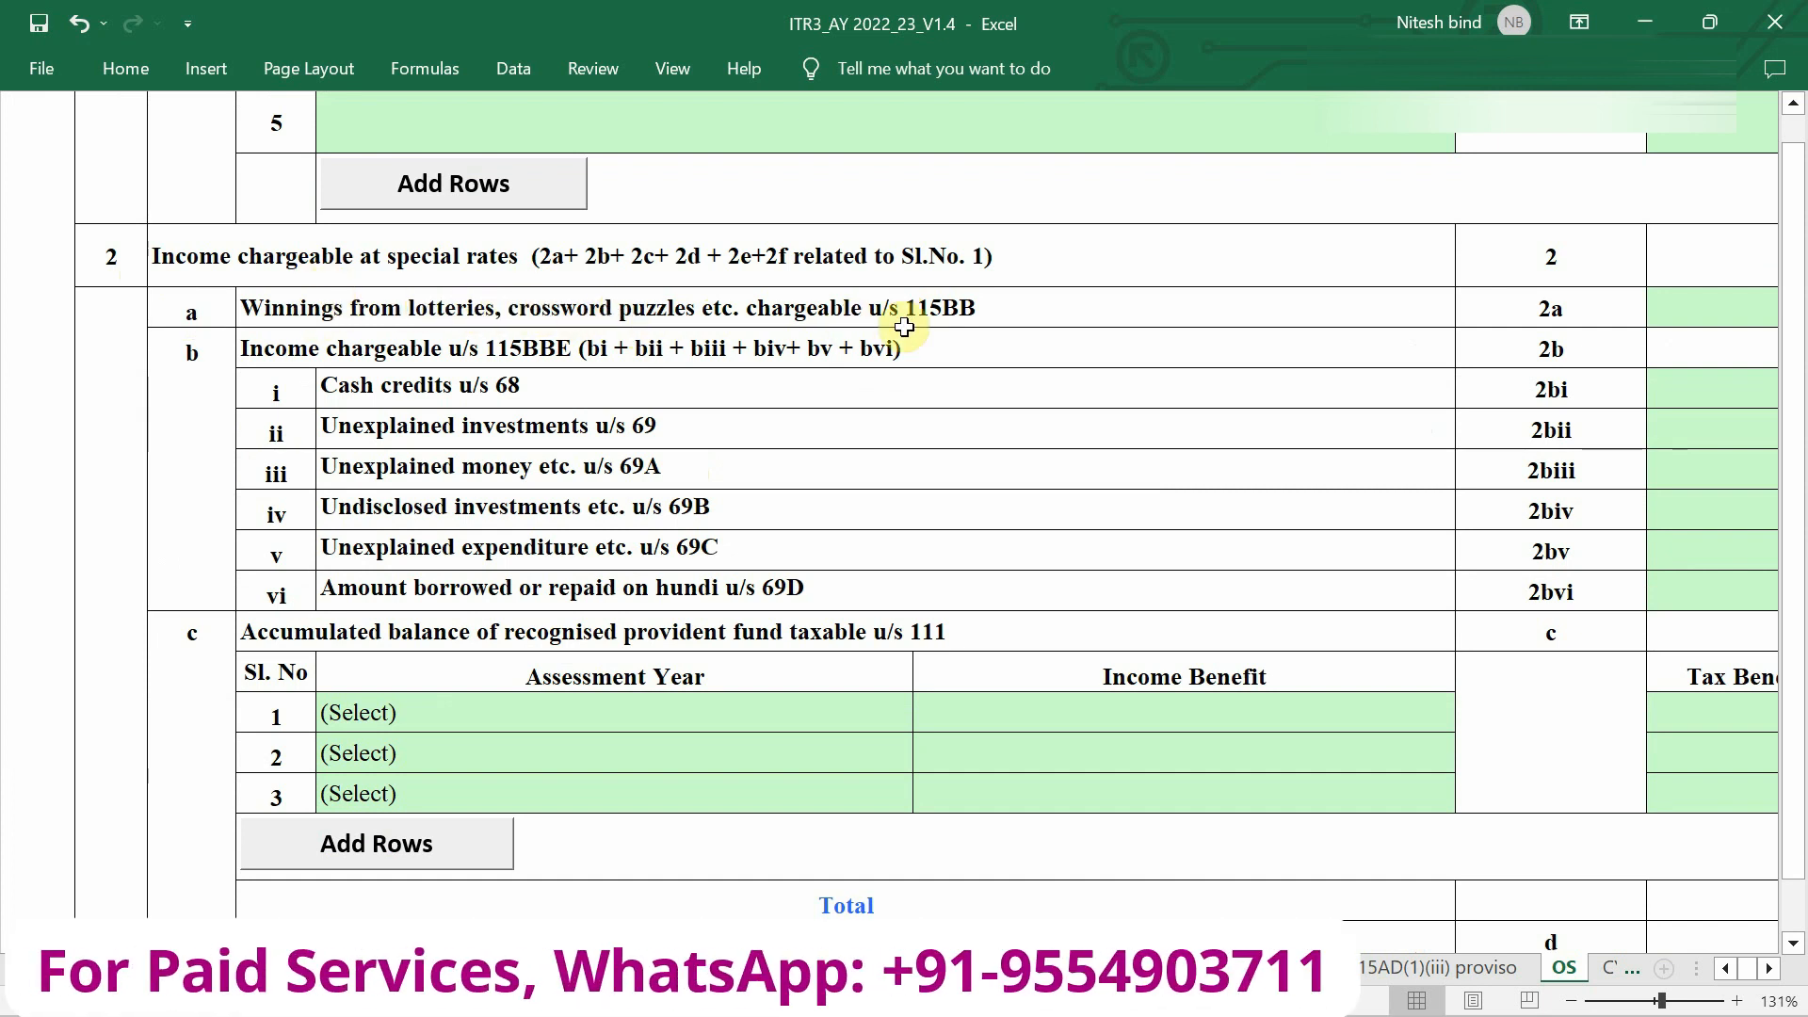
{"action": "scroll", "coordinate": [904, 325], "scroll_direction": "right", "scroll_amount": 2}
{"action": "scroll", "coordinate": [1291, 327], "scroll_direction": "right", "scroll_amount": 1}
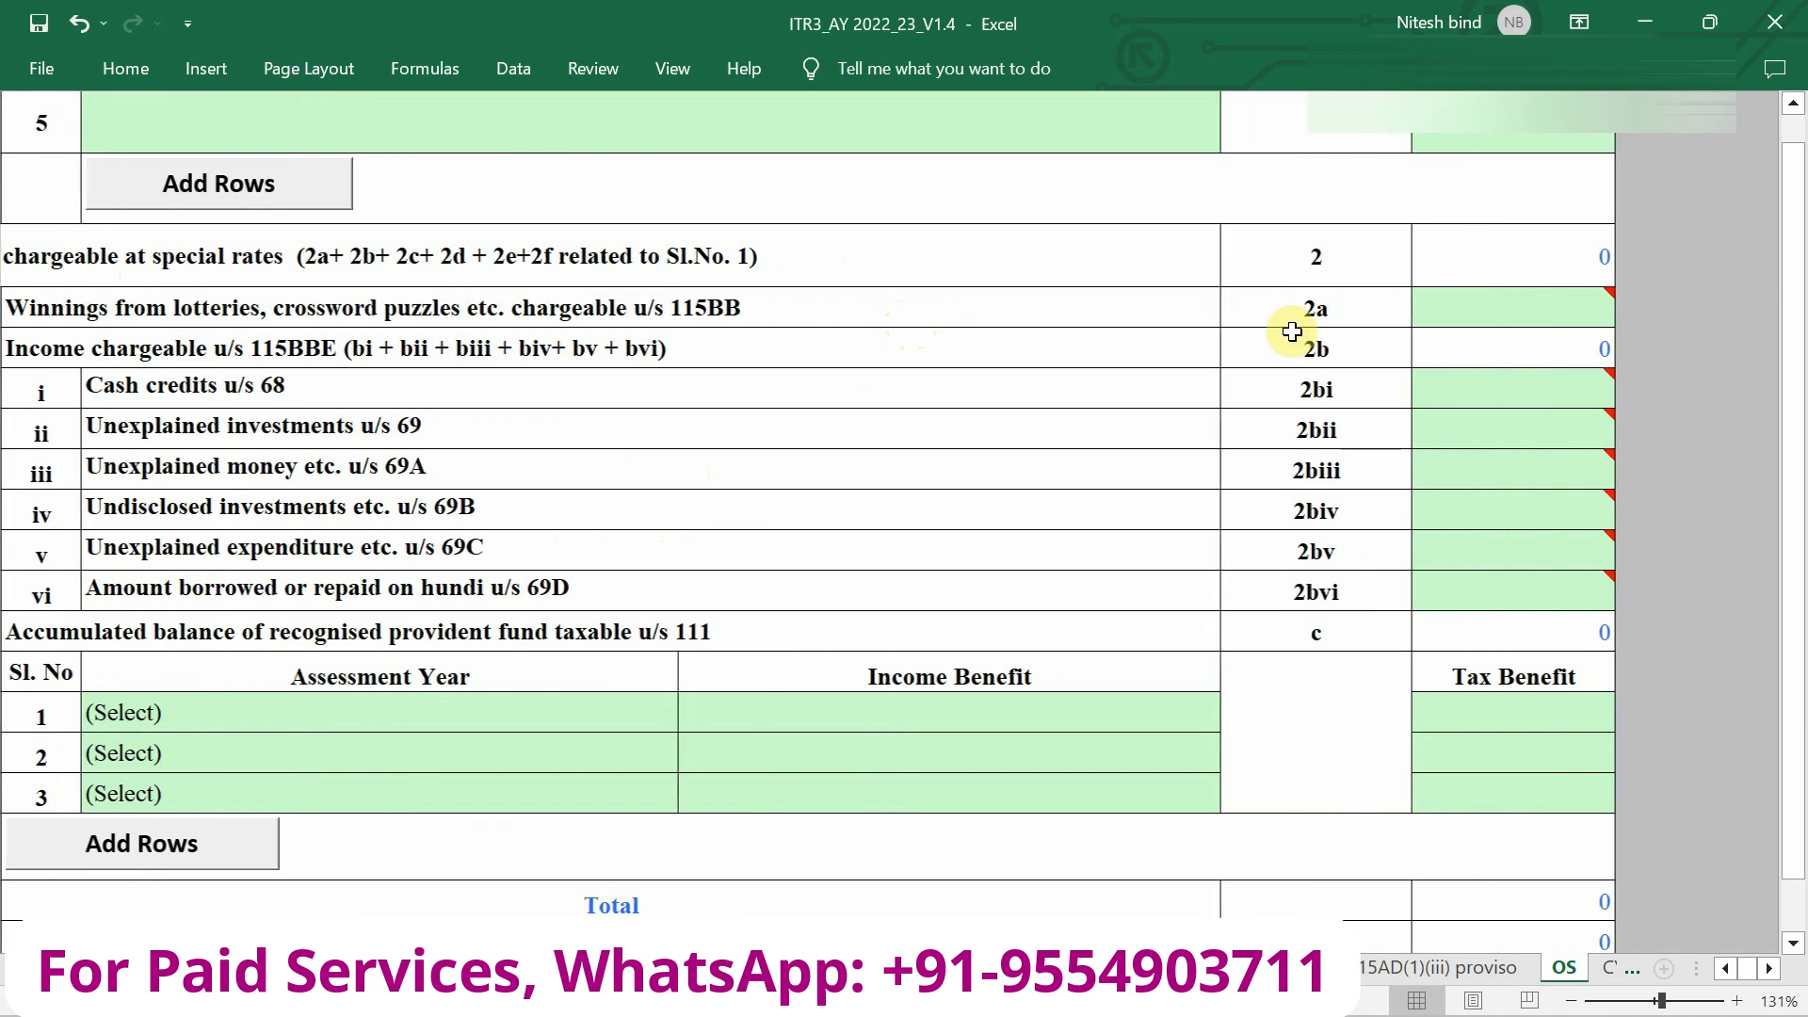
{"action": "scroll", "coordinate": [692, 318], "scroll_direction": "left", "scroll_amount": 1}
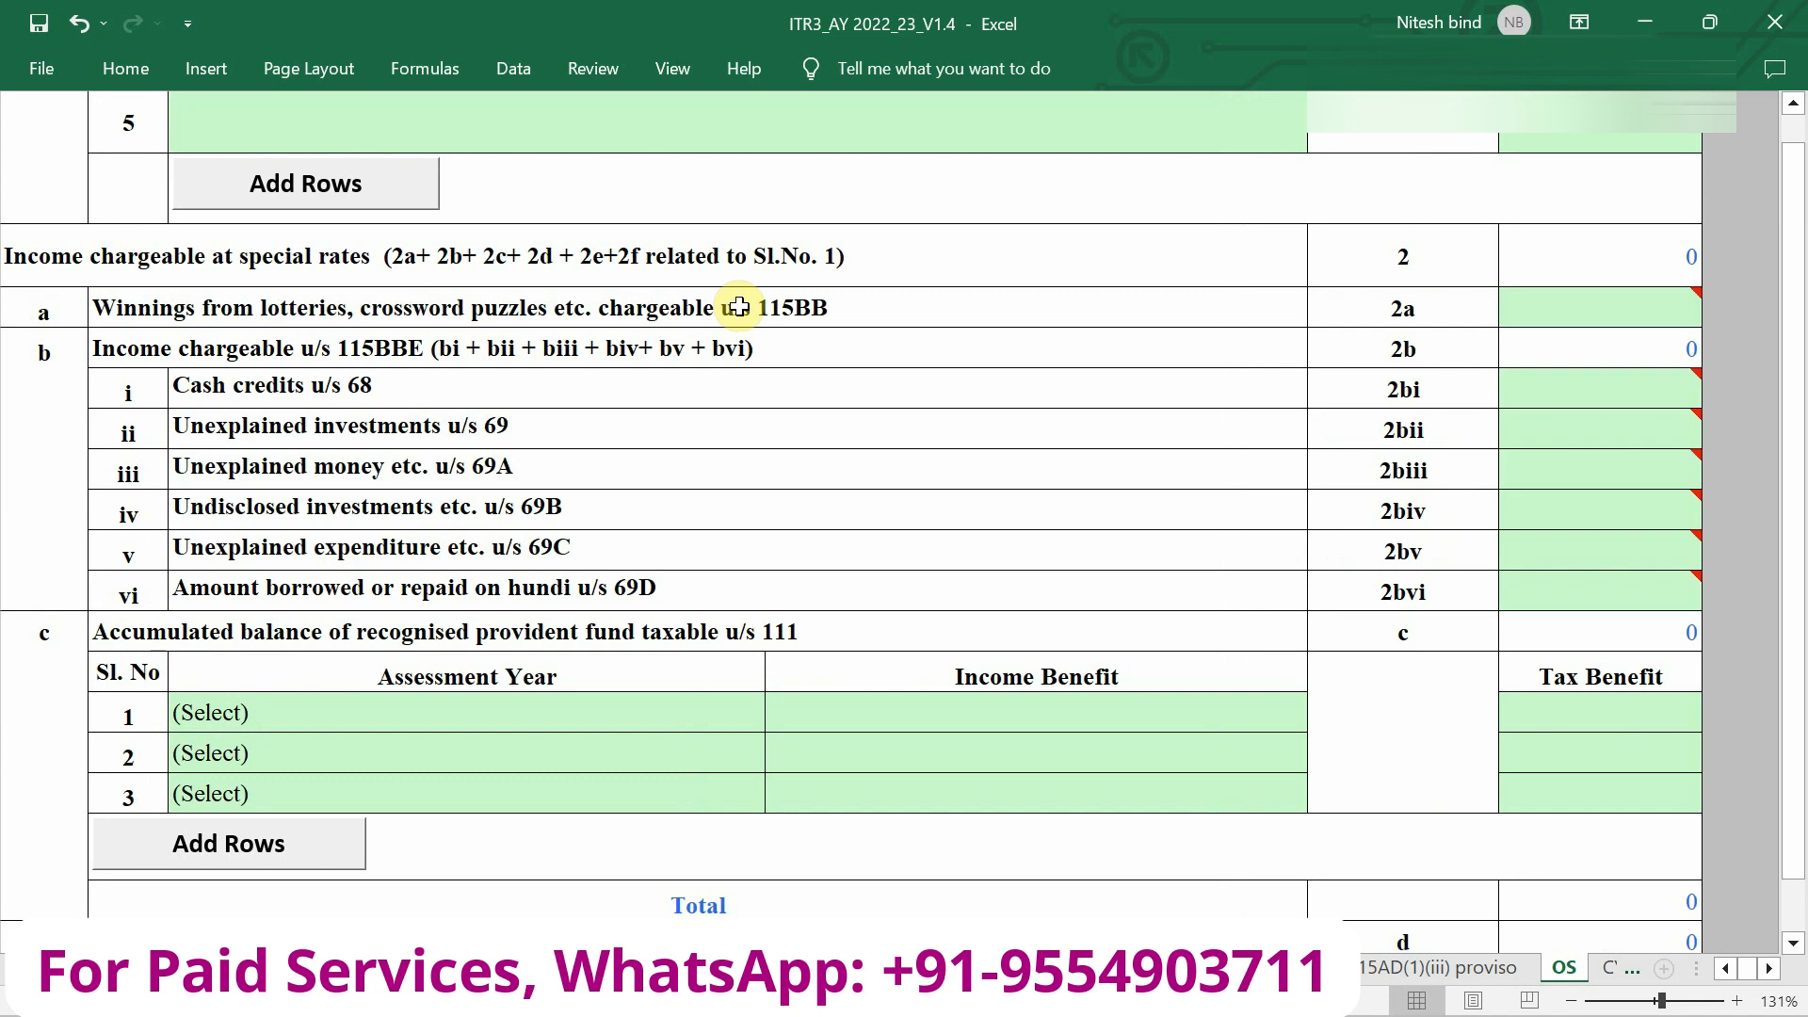
Record 2680 as lottery winnings in item 2a of Schedule OS.
{"action": "mouse_move", "coordinate": [1578, 323]}
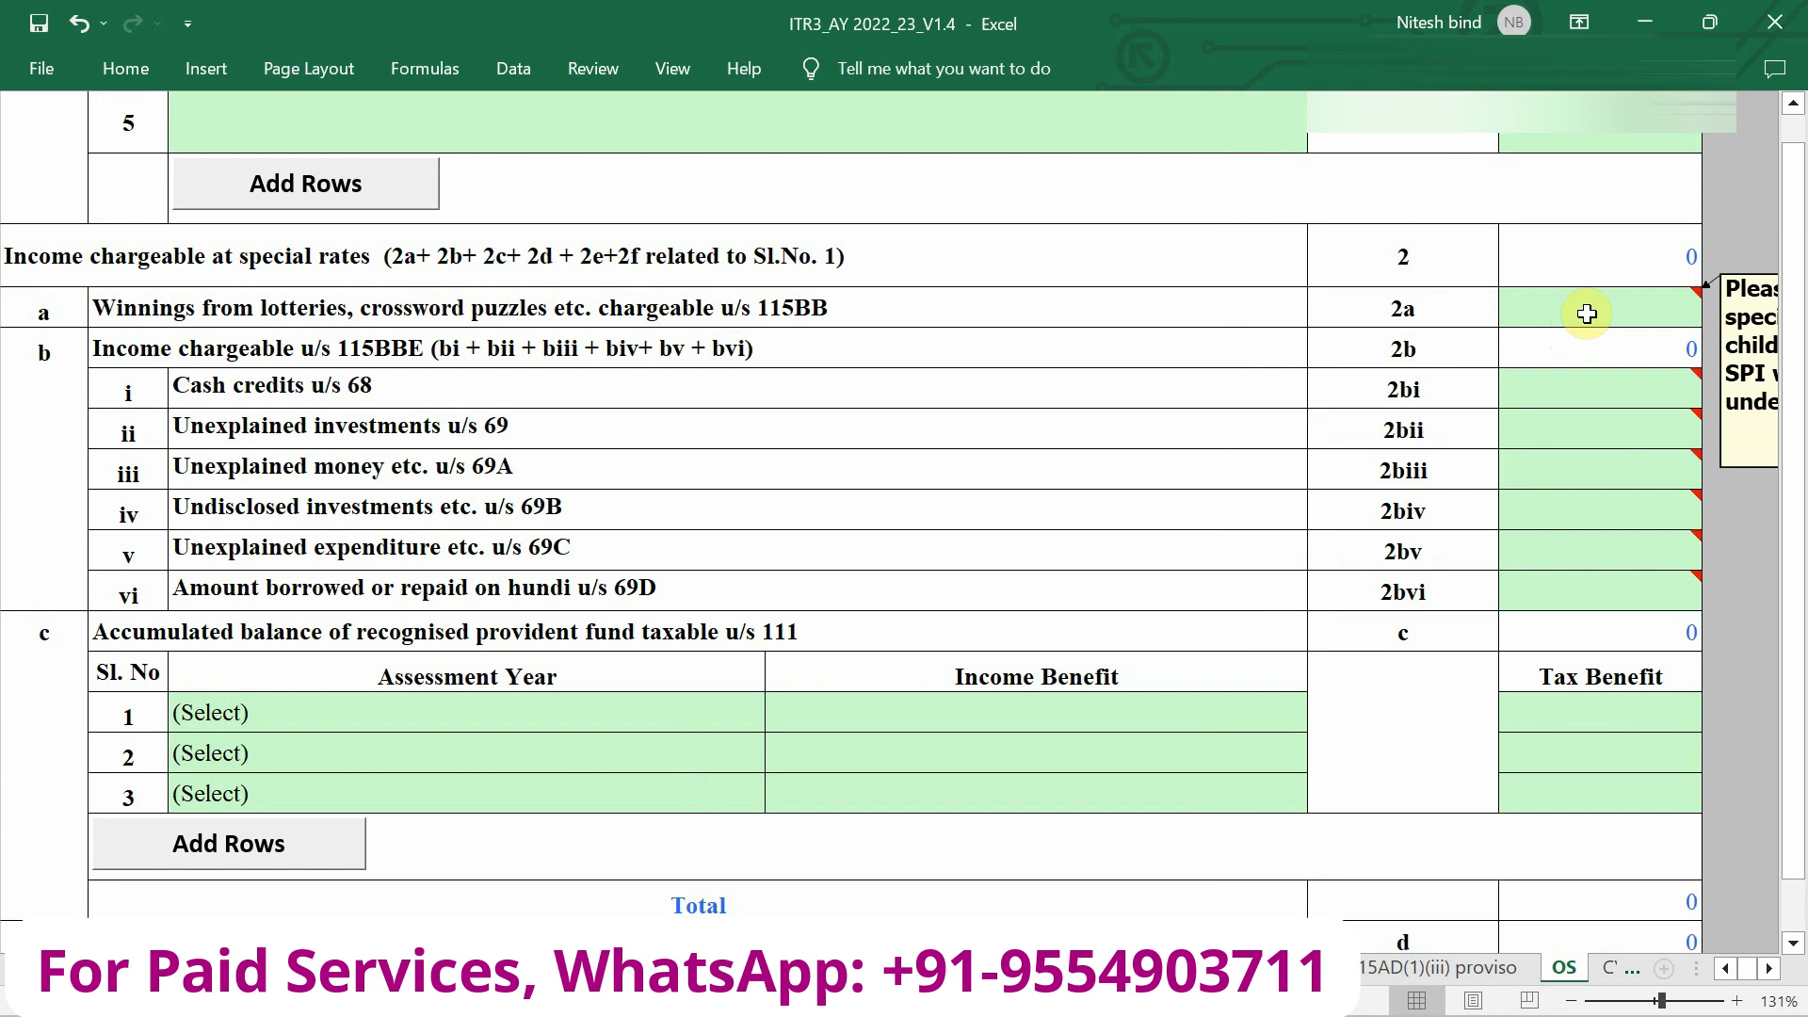
{"action": "left_click", "coordinate": [1587, 314]}
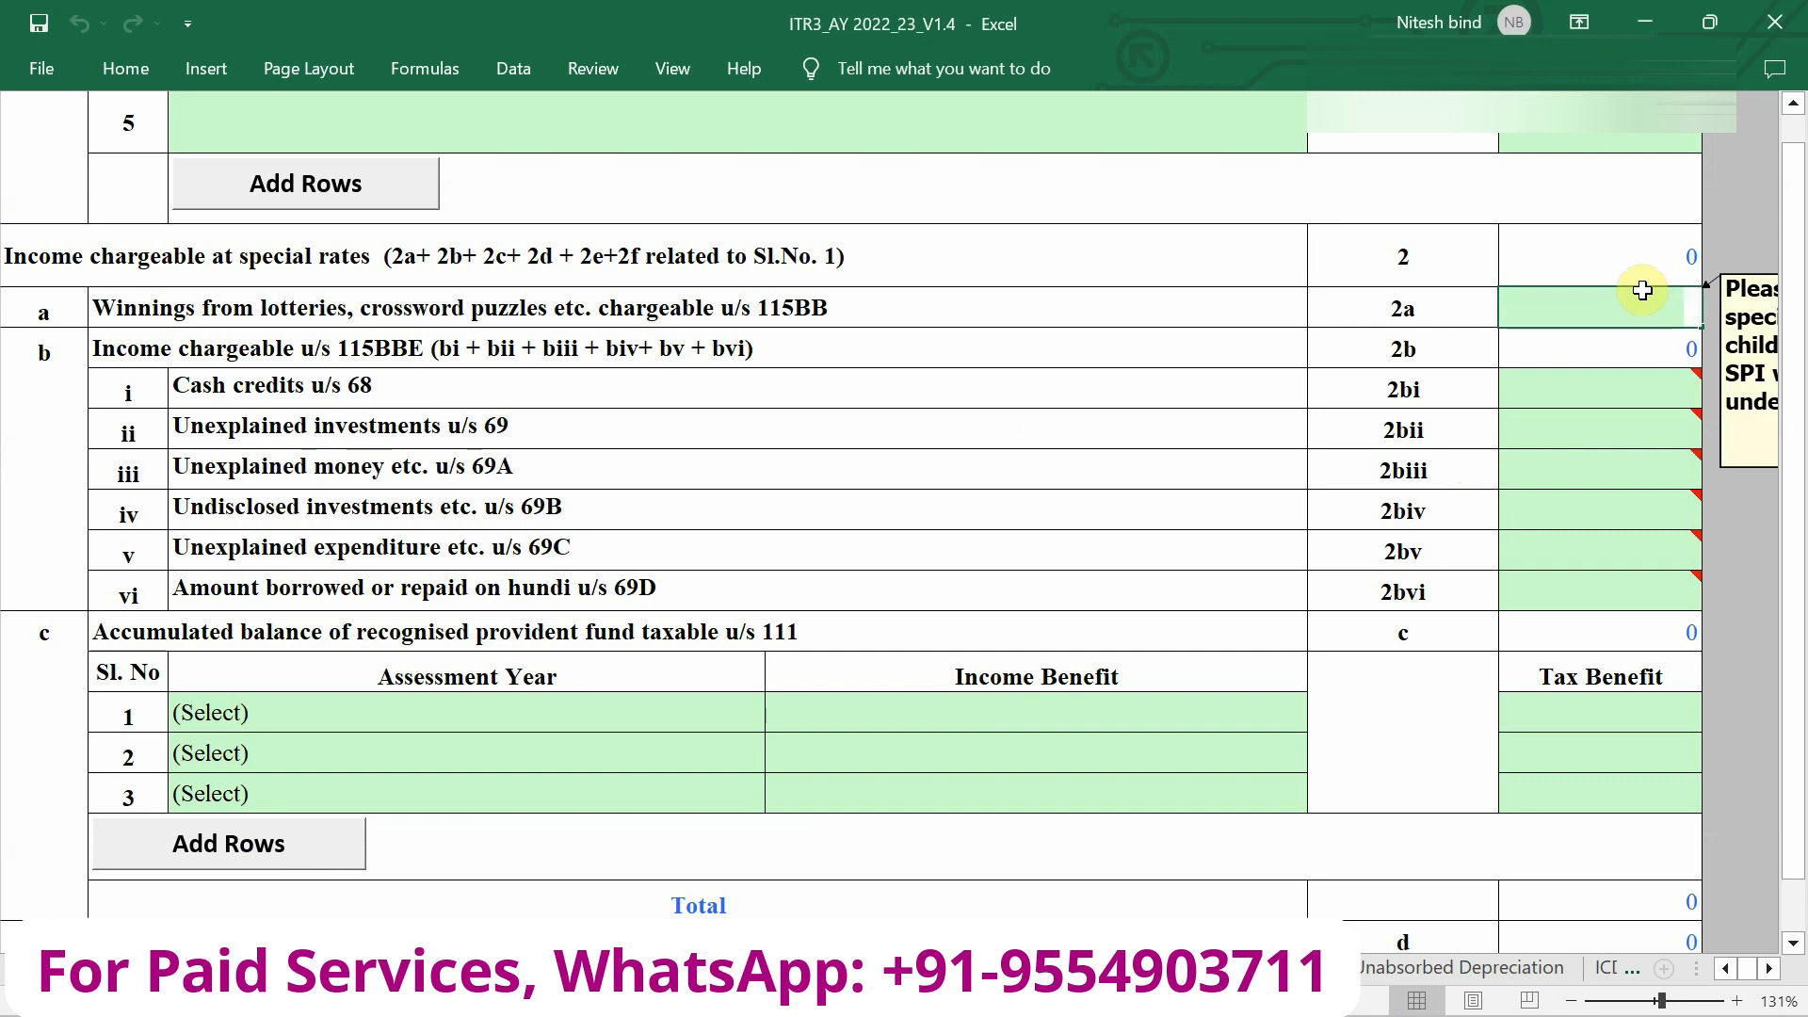
{"action": "type", "text": "2680"}
{"action": "key", "text": "Return"}
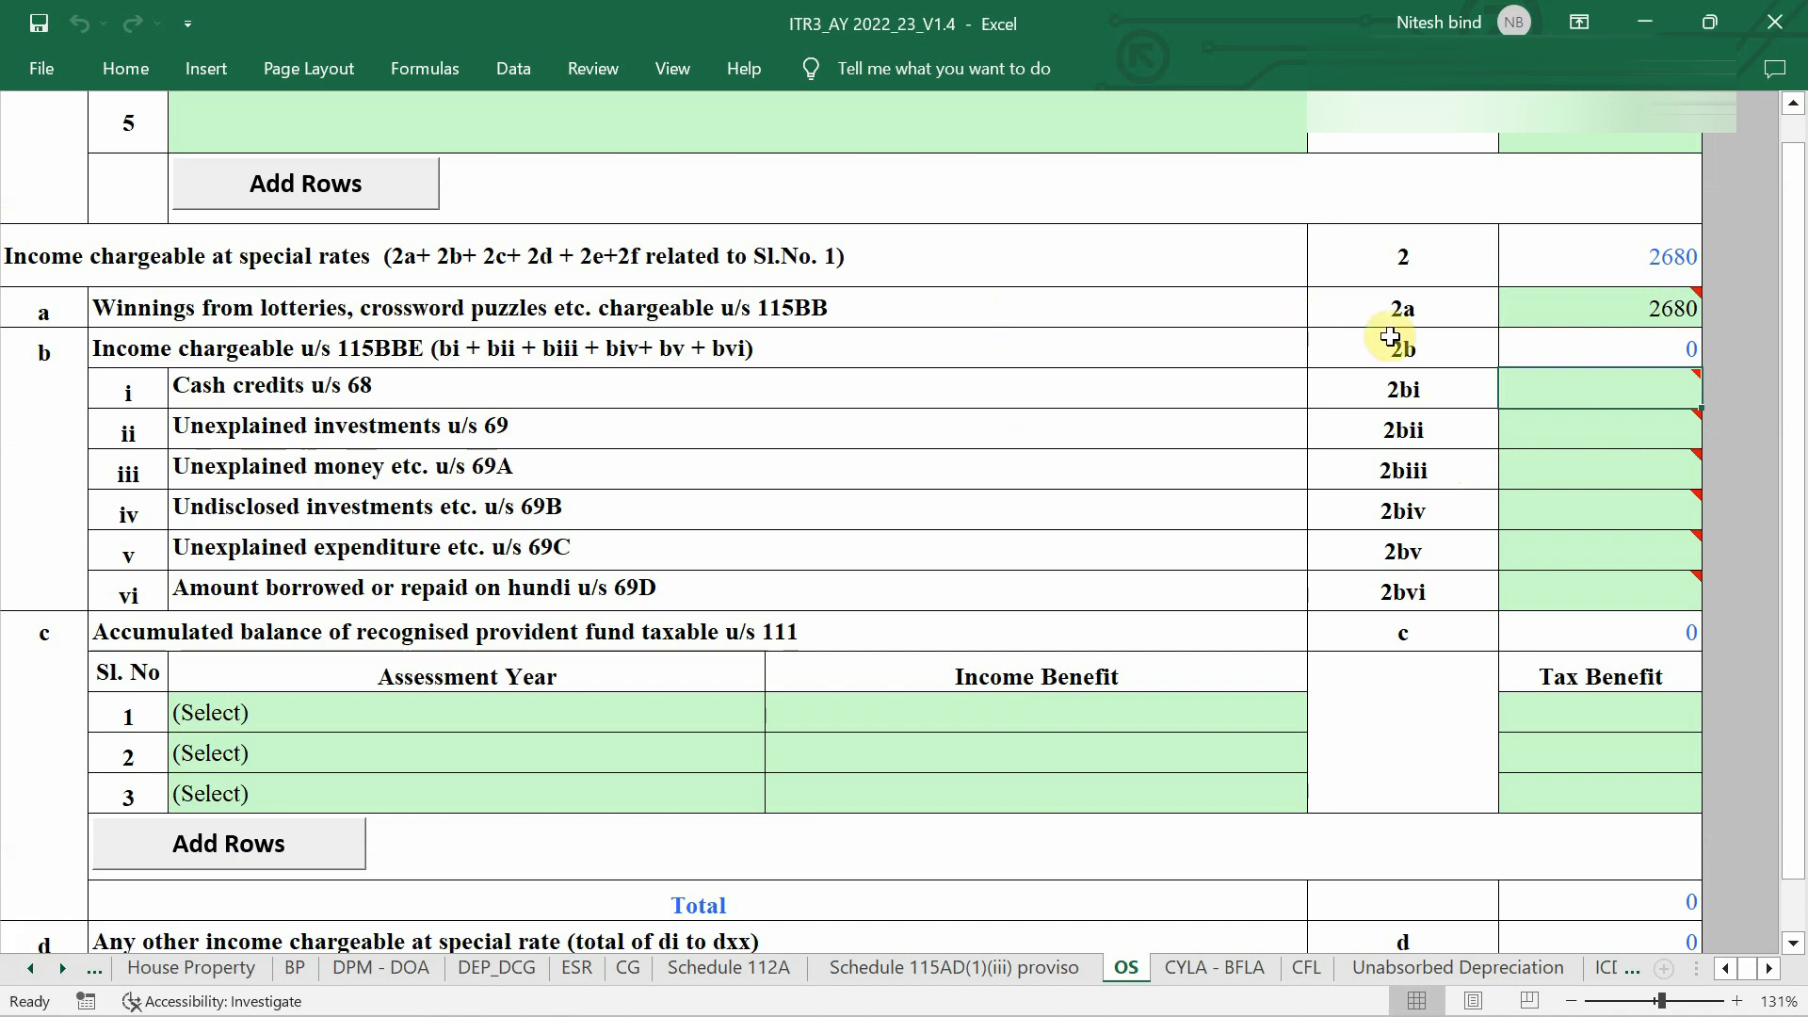
{"action": "scroll", "coordinate": [1359, 387], "scroll_direction": "down", "scroll_amount": 4, "text": "ctrl"}
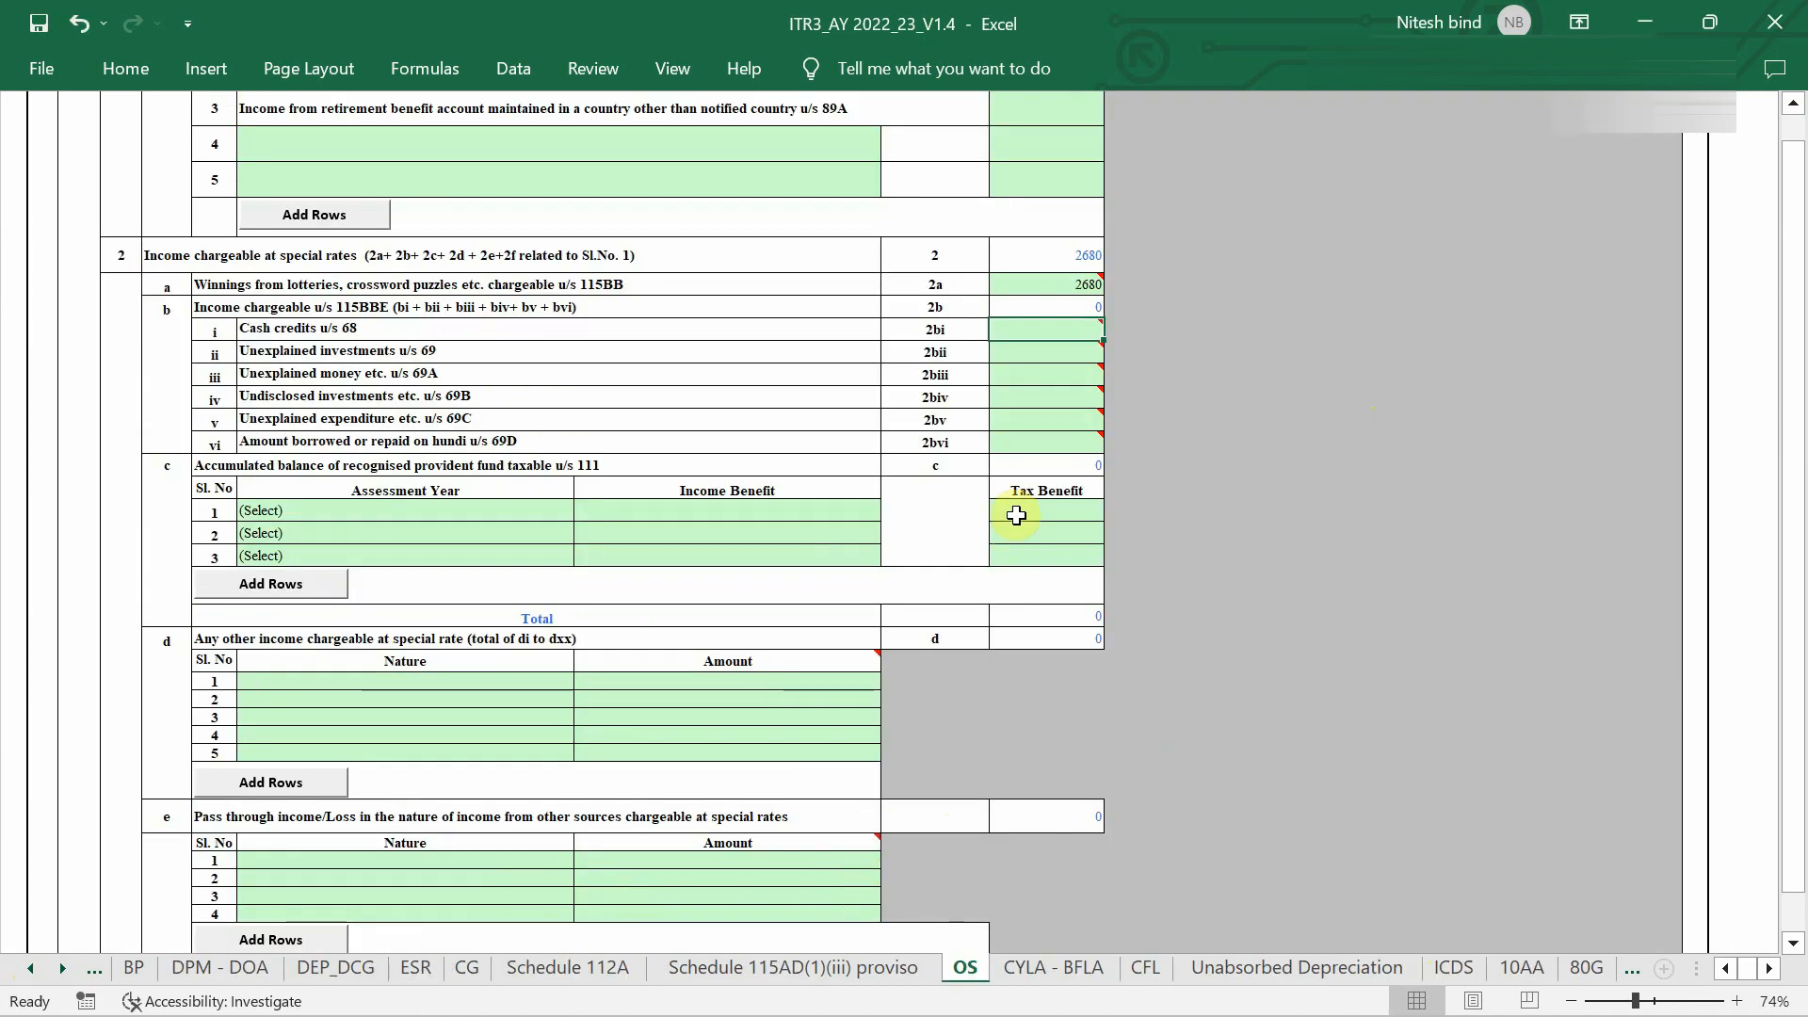
{"action": "mouse_move", "coordinate": [998, 386]}
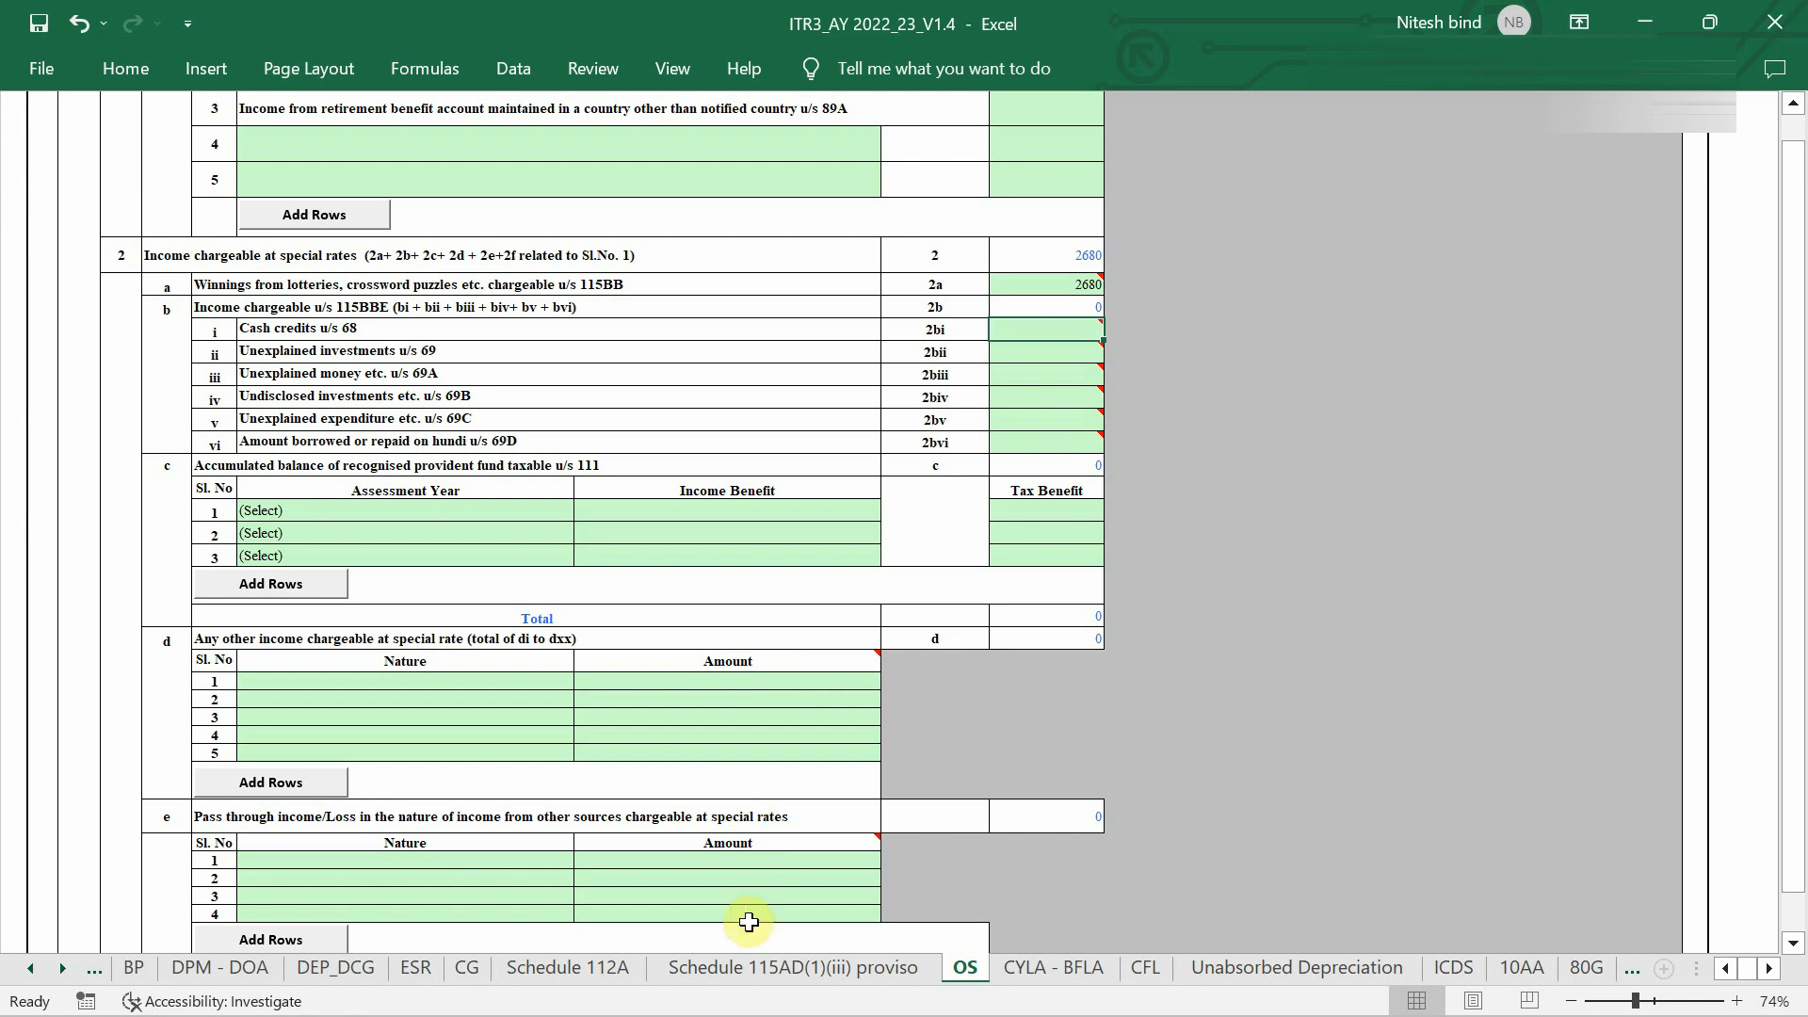
{"action": "scroll", "coordinate": [747, 970], "scroll_direction": "up", "scroll_amount": 5}
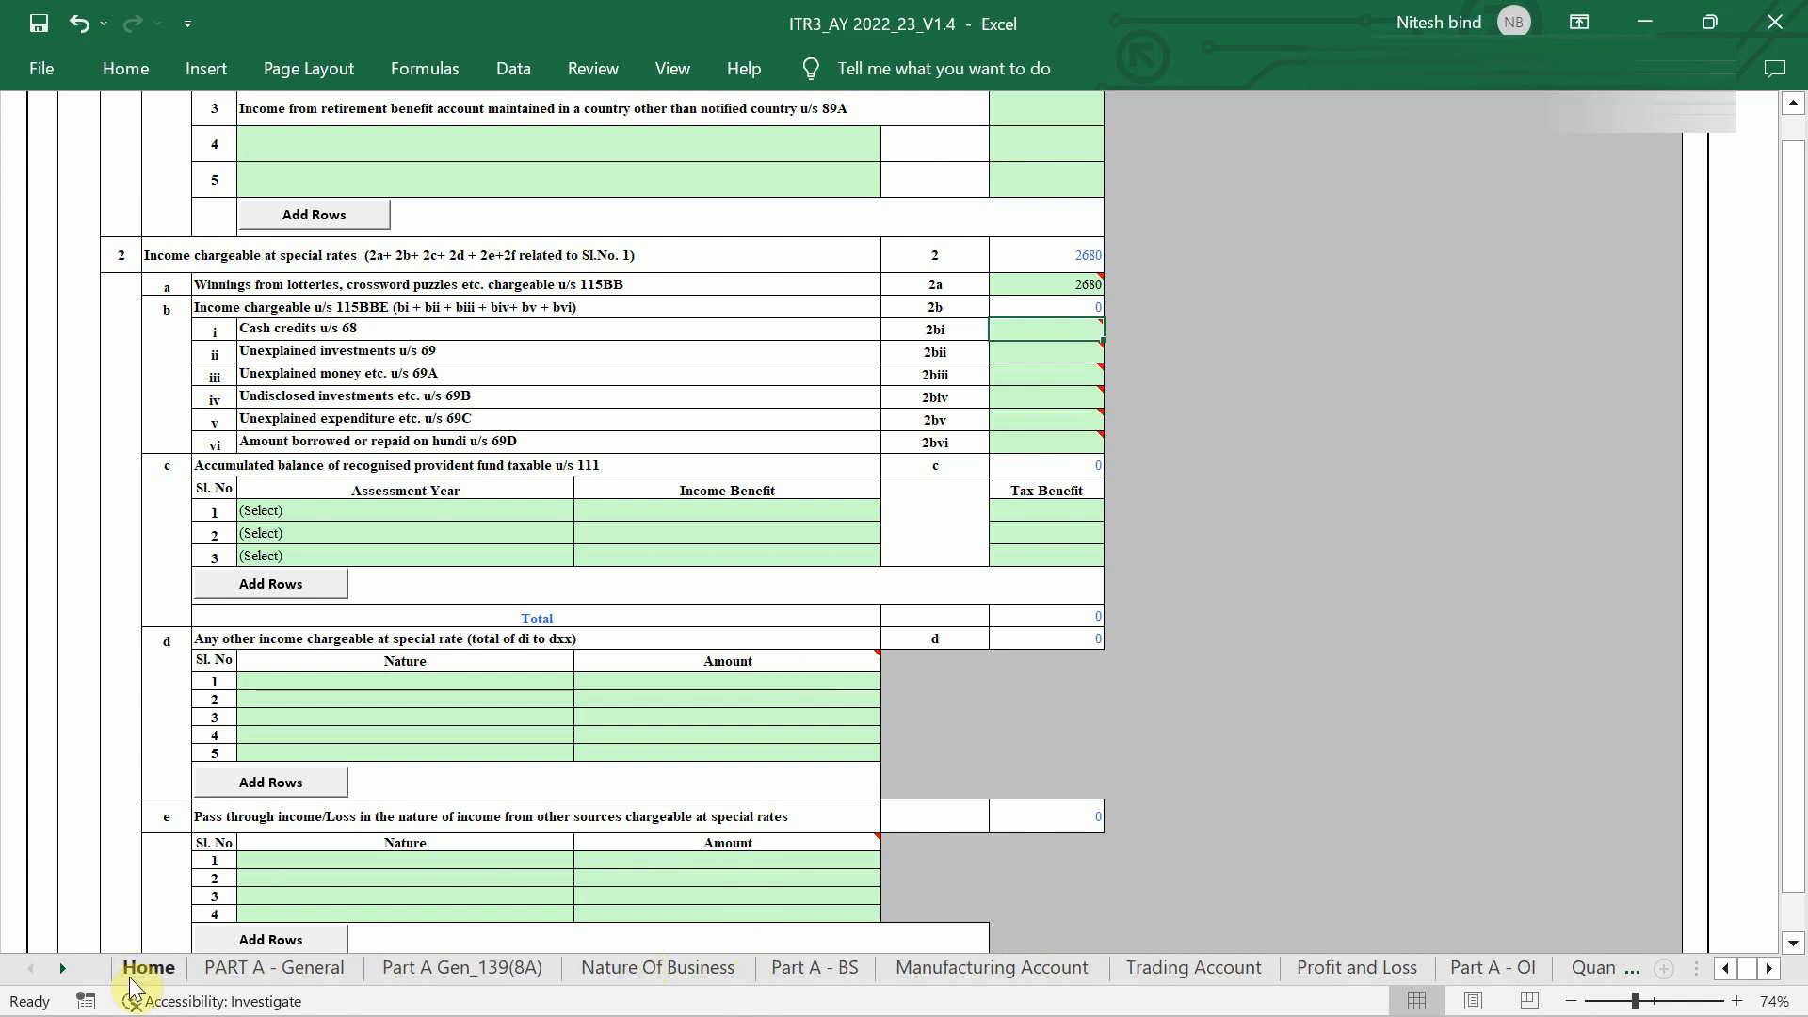
Go back to the Home sheet and scroll the index down to the 80D and VI-A entries.
{"action": "left_click", "coordinate": [143, 968]}
{"action": "scroll", "coordinate": [450, 549], "scroll_direction": "down", "scroll_amount": 1}
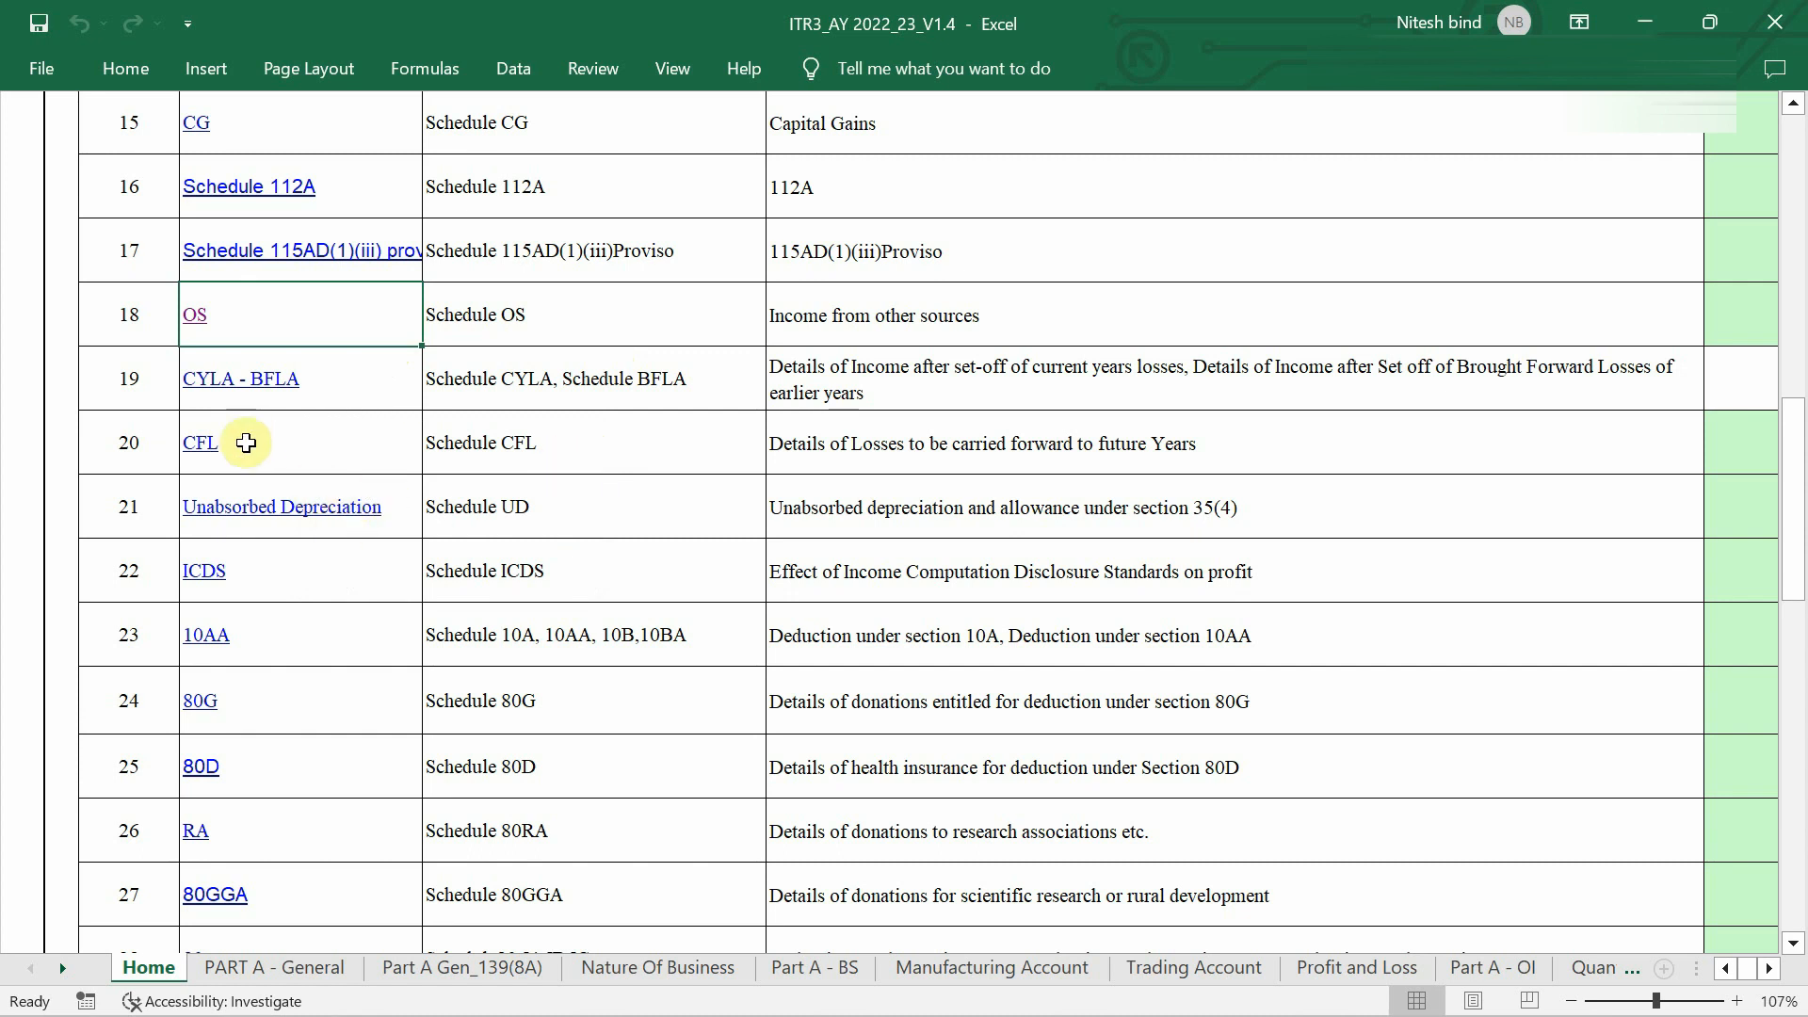
{"action": "scroll", "coordinate": [559, 481], "scroll_direction": "down", "scroll_amount": 1}
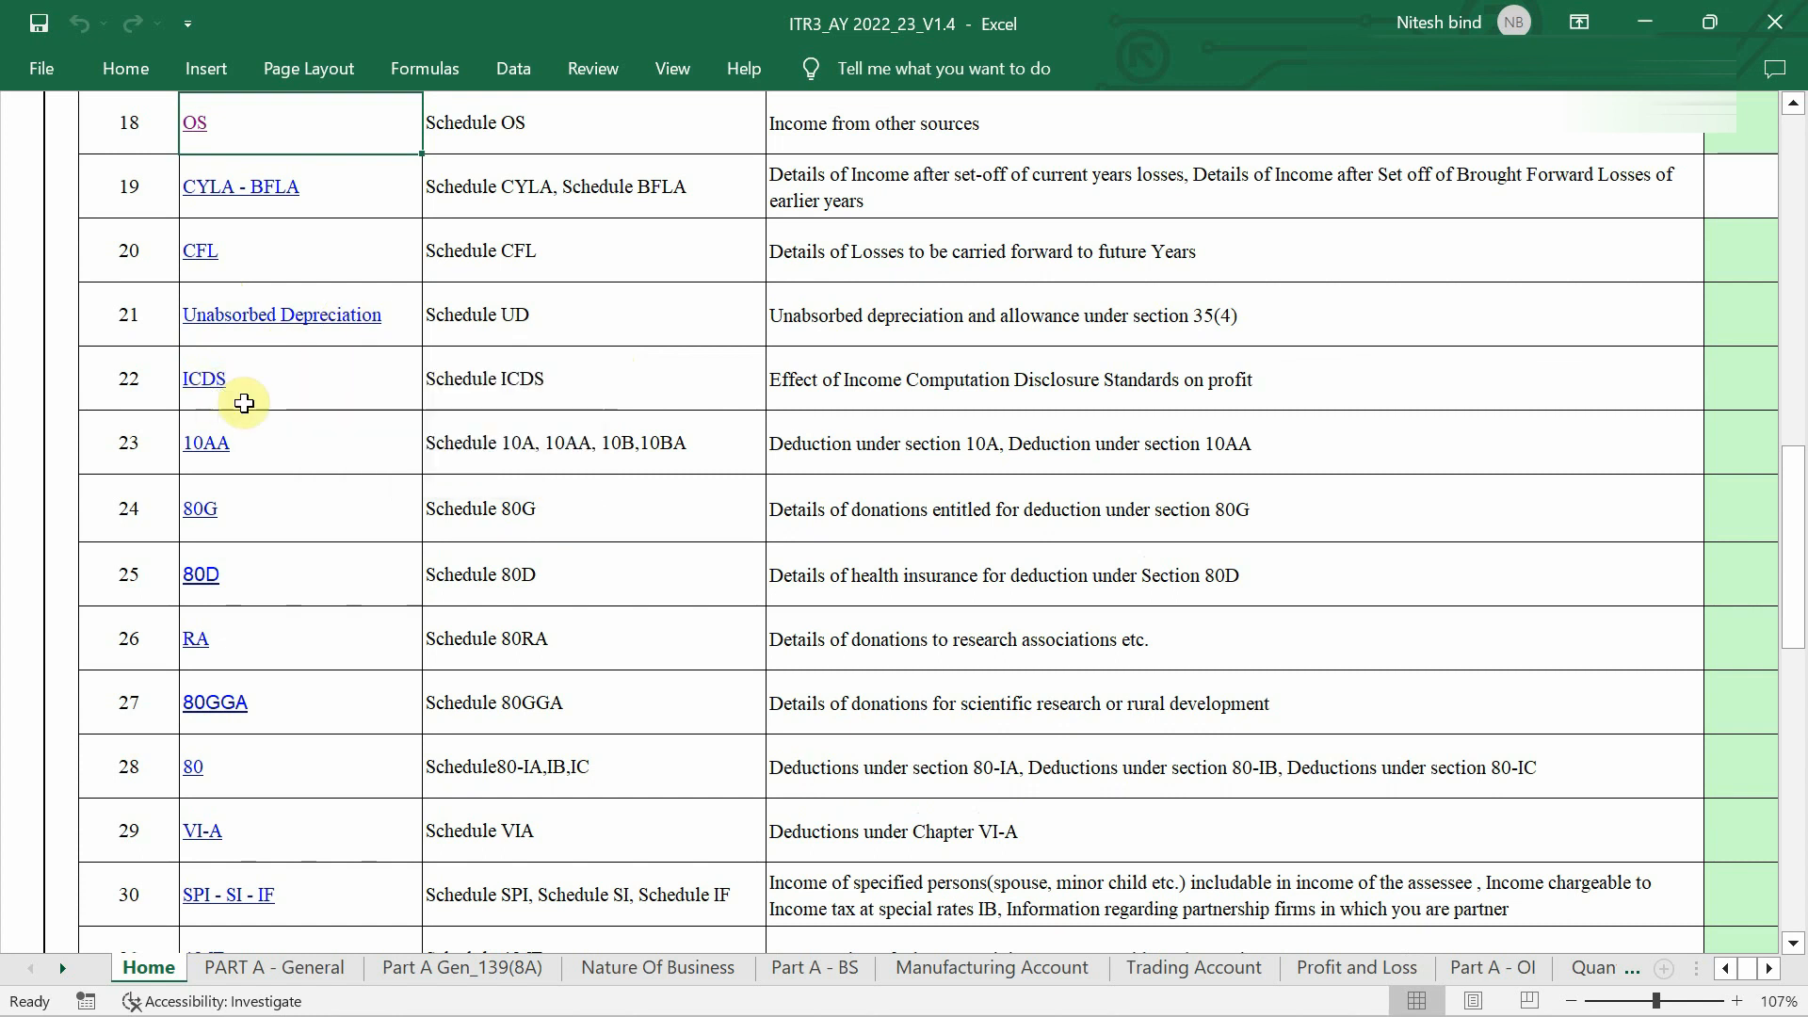
{"action": "scroll", "coordinate": [222, 482], "scroll_direction": "down", "scroll_amount": 1}
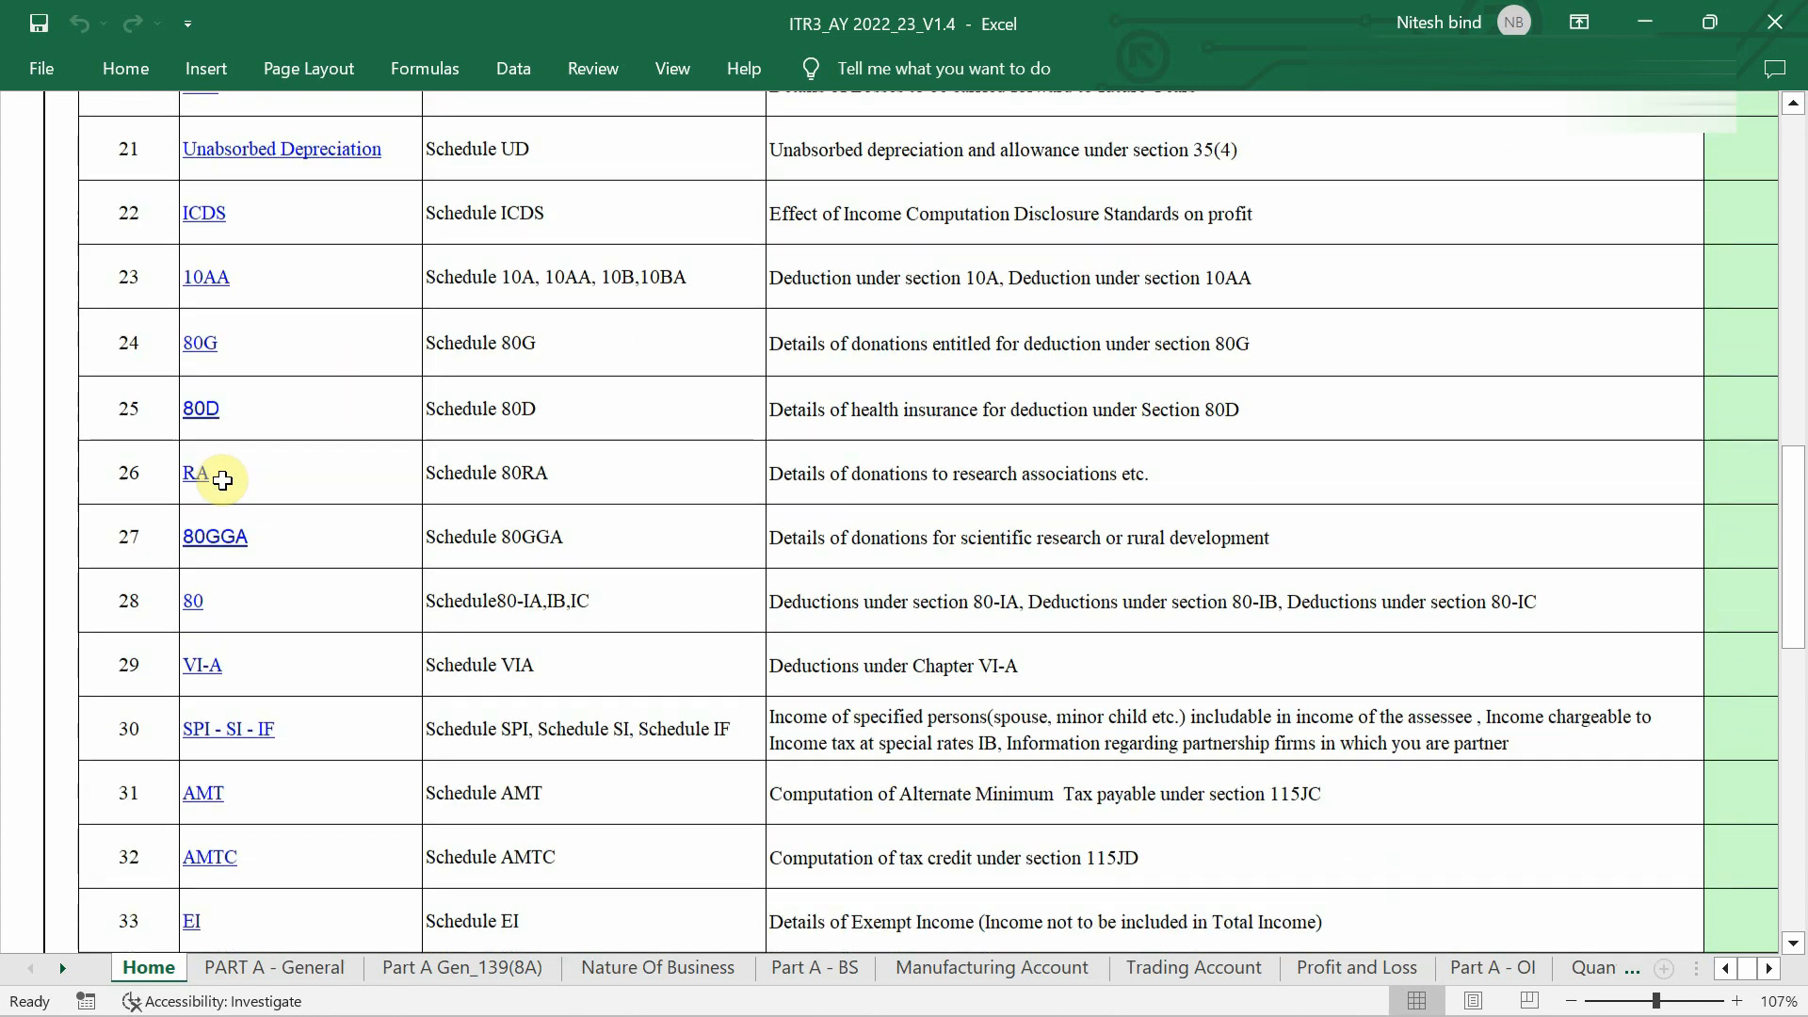
{"action": "left_click", "coordinate": [210, 391]}
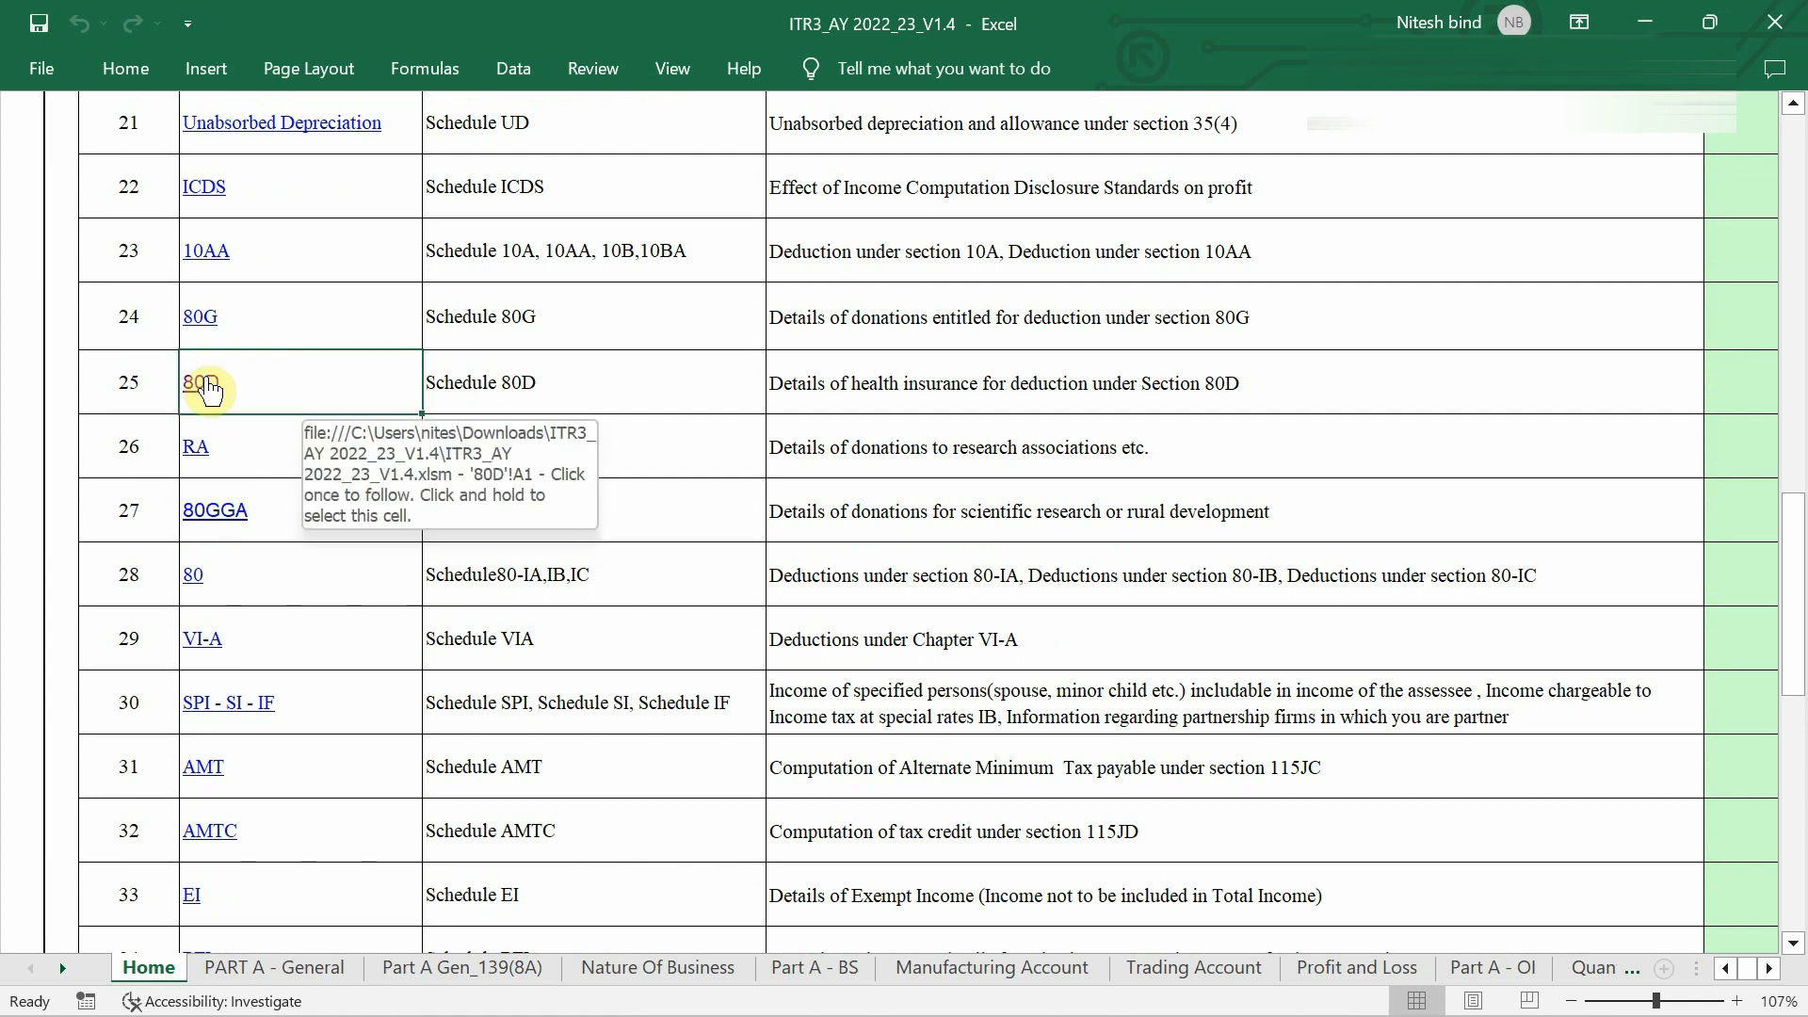
{"action": "scroll", "coordinate": [210, 390], "scroll_direction": "down", "scroll_amount": 2}
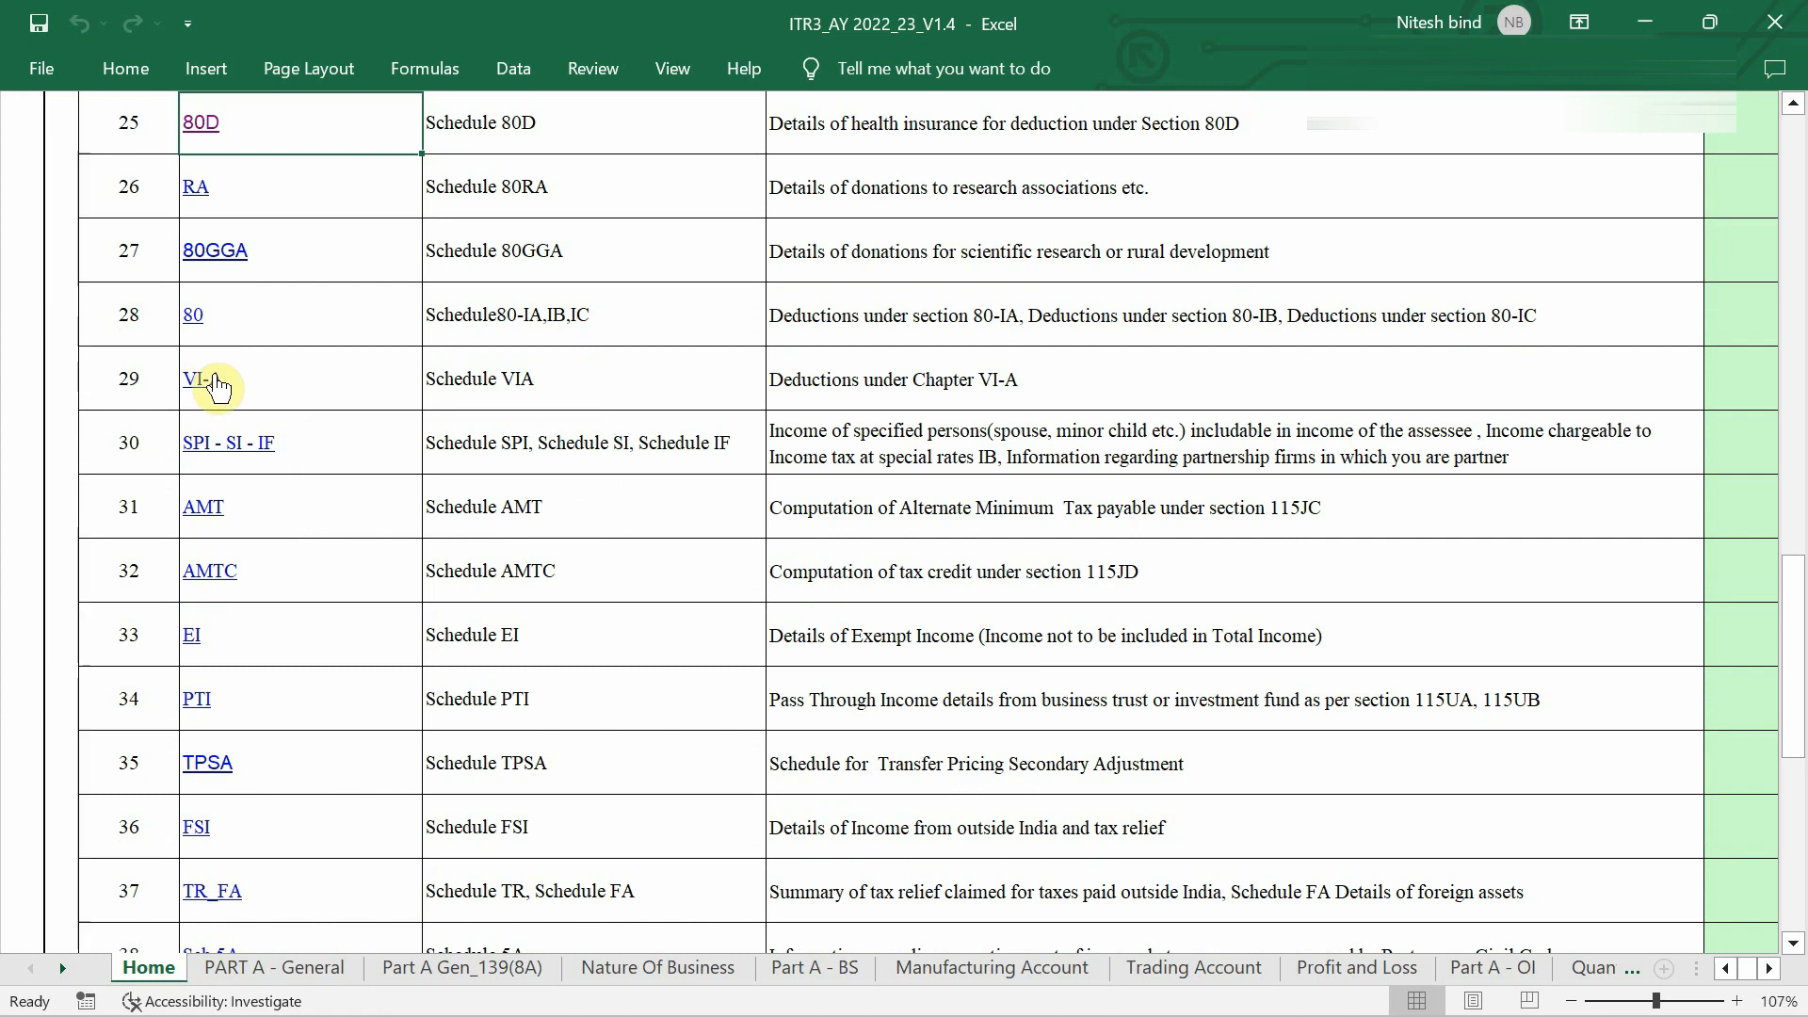
Review the all-zero Schedule VI-A deductions, then bring up the 80D health insurance sheet.
{"action": "left_click", "coordinate": [200, 393]}
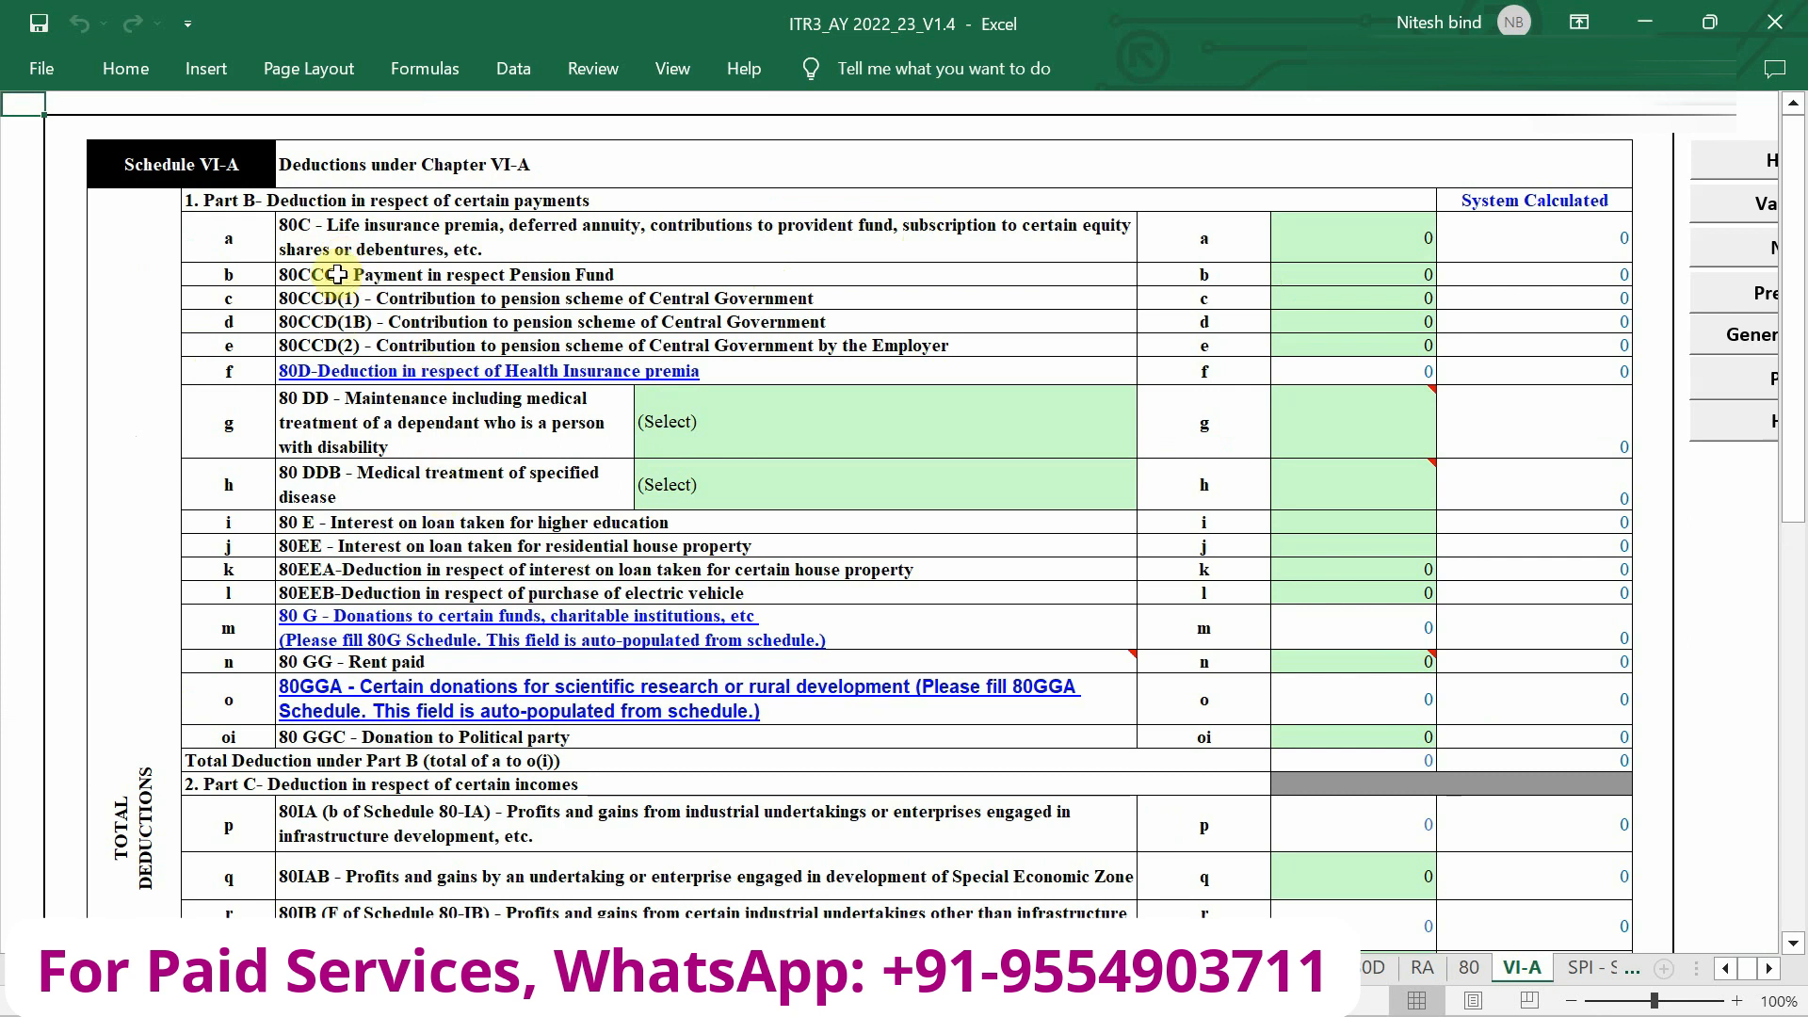
{"action": "scroll", "coordinate": [443, 655], "scroll_direction": "down", "scroll_amount": 1}
{"action": "scroll", "coordinate": [442, 654], "scroll_direction": "up", "scroll_amount": 1}
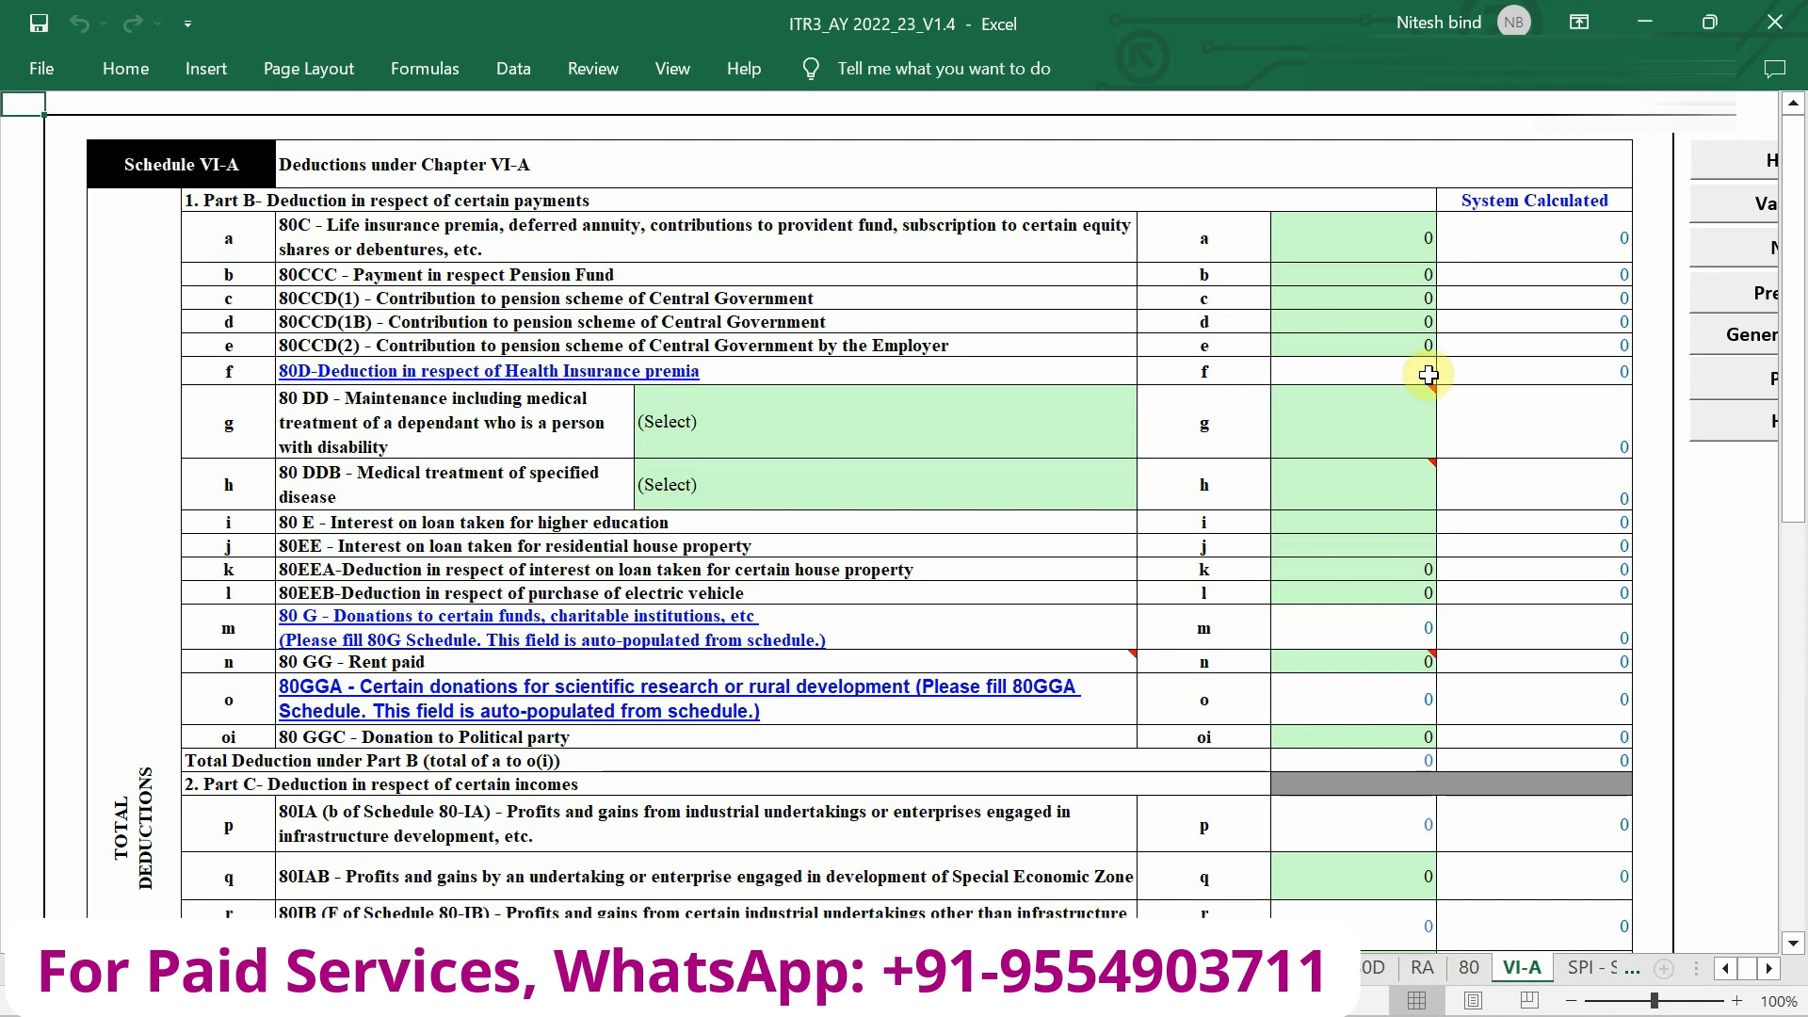
{"action": "mouse_move", "coordinate": [1356, 481]}
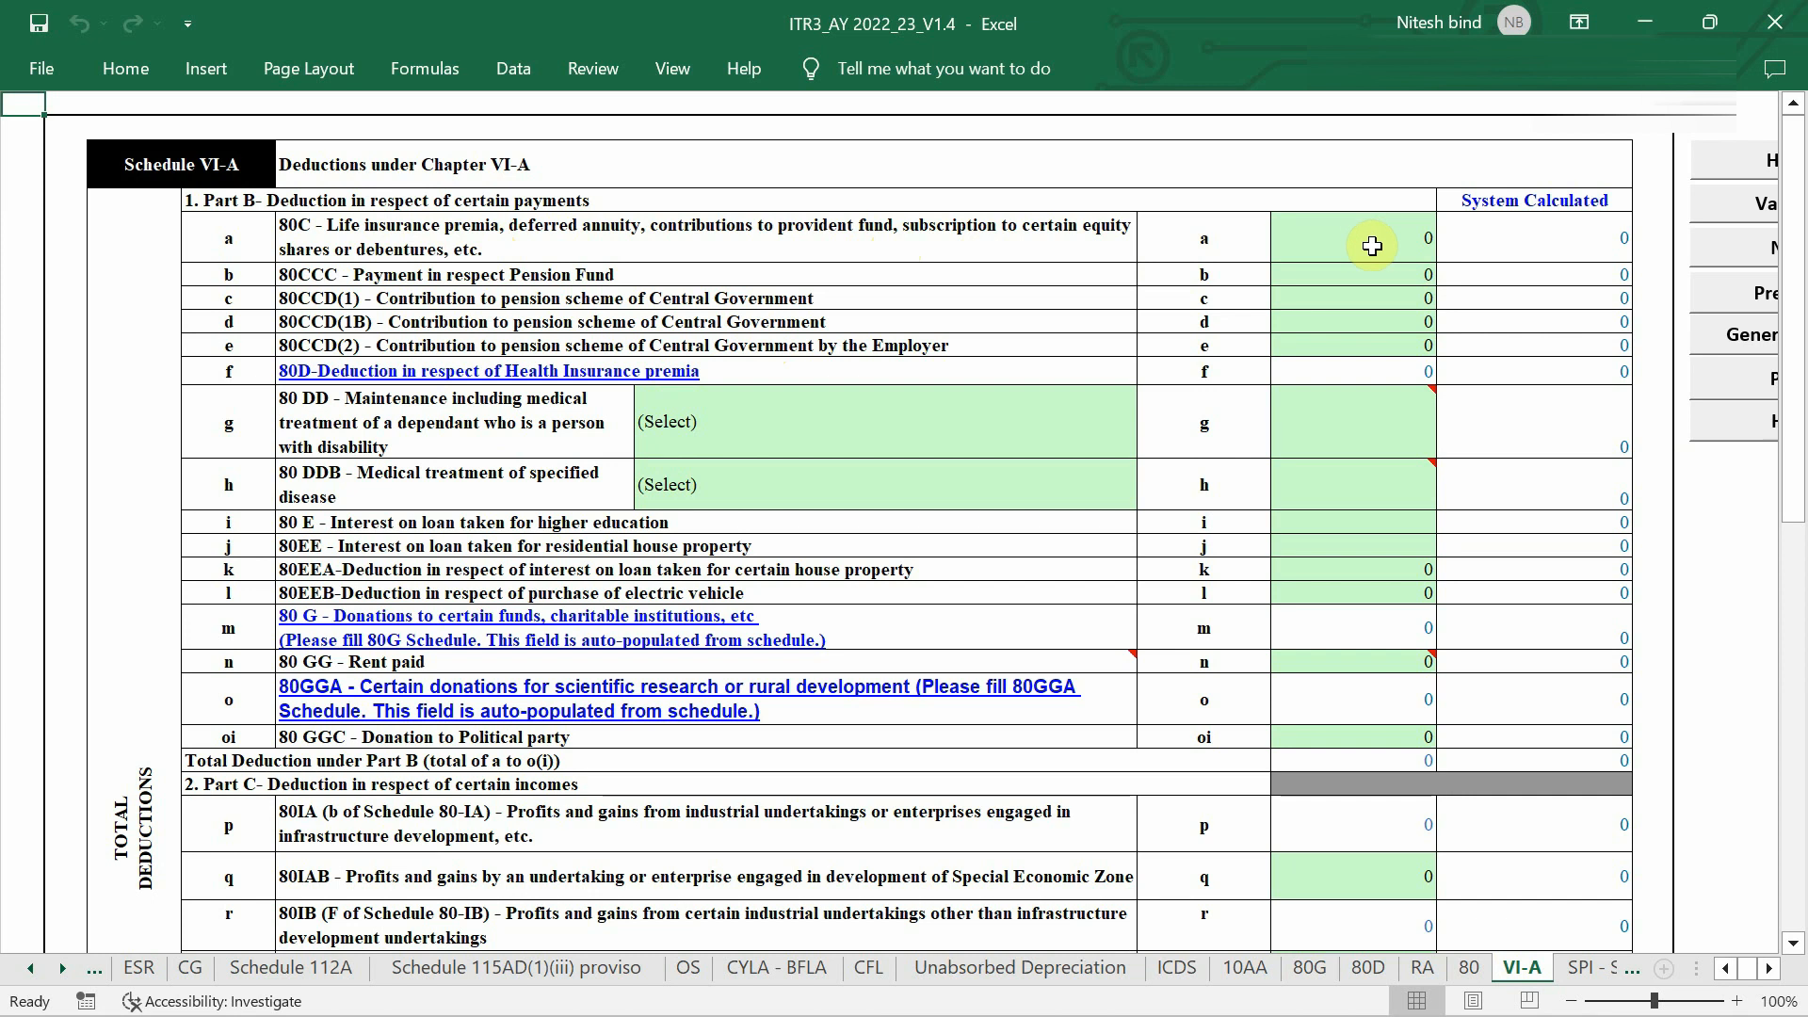
{"action": "scroll", "coordinate": [556, 466], "scroll_direction": "down", "scroll_amount": 6}
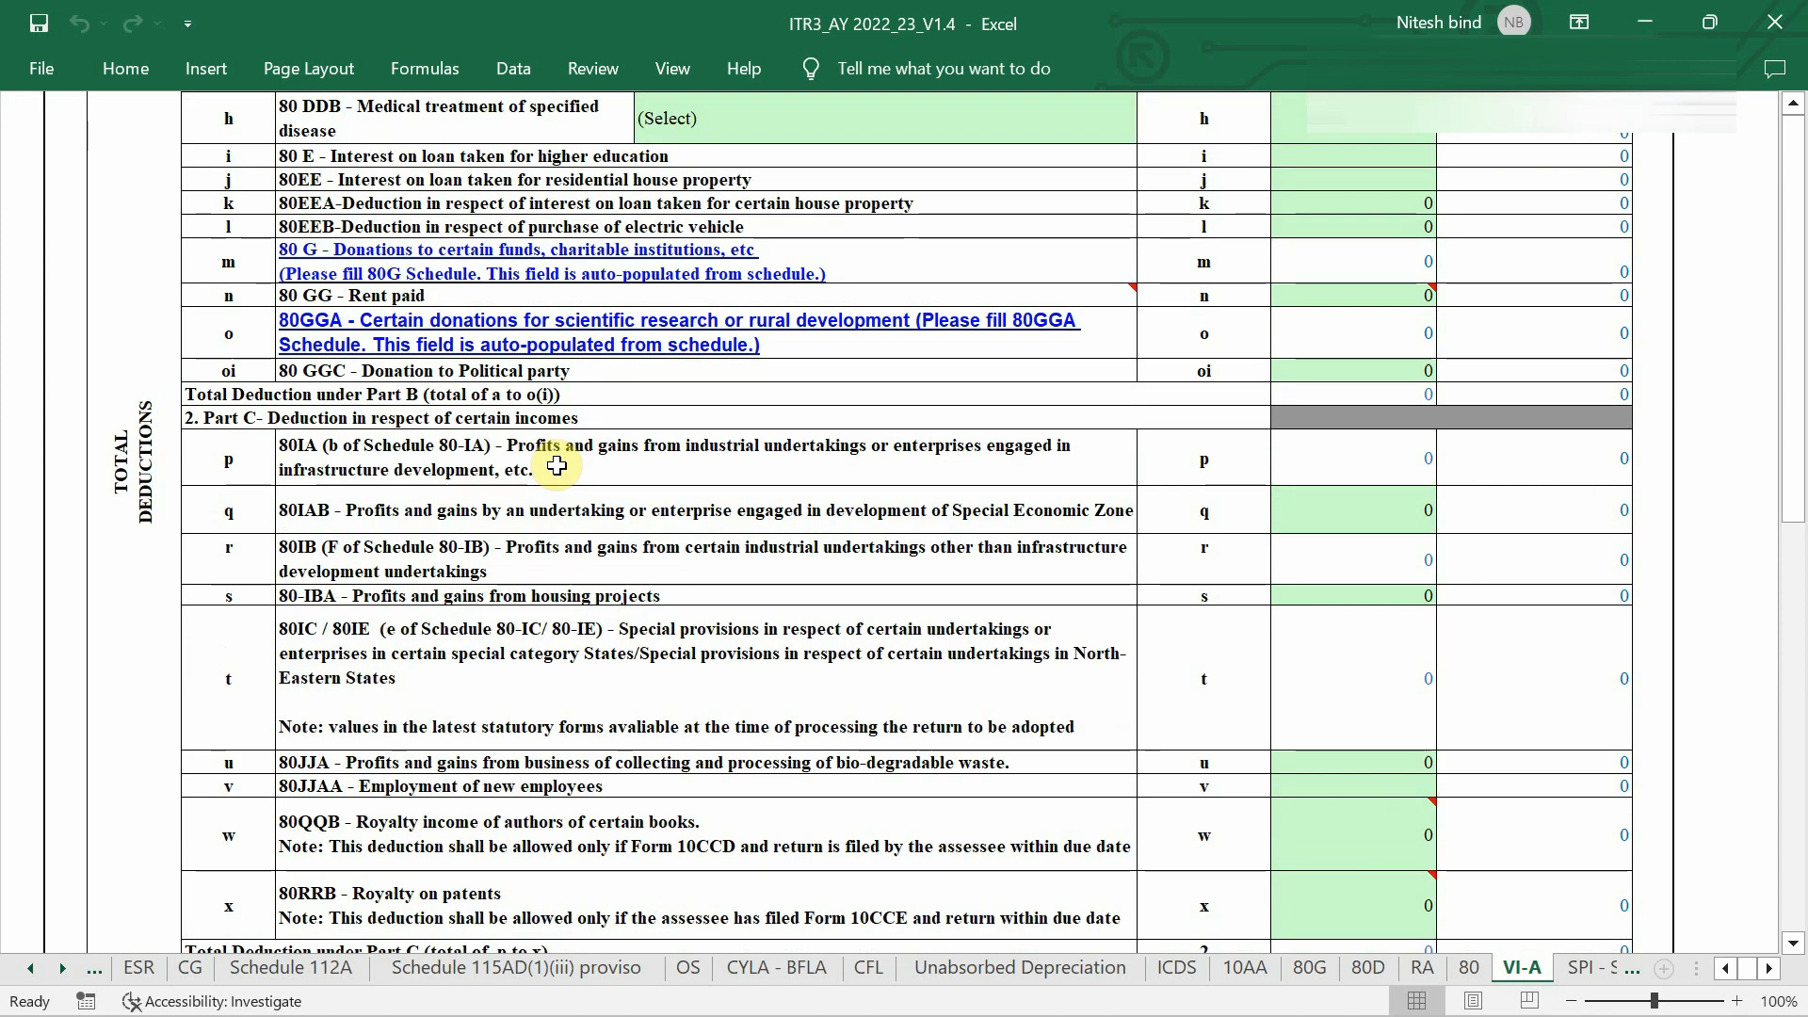
{"action": "scroll", "coordinate": [556, 465], "scroll_direction": "down", "scroll_amount": 2}
{"action": "scroll", "coordinate": [557, 465], "scroll_direction": "up", "scroll_amount": 8}
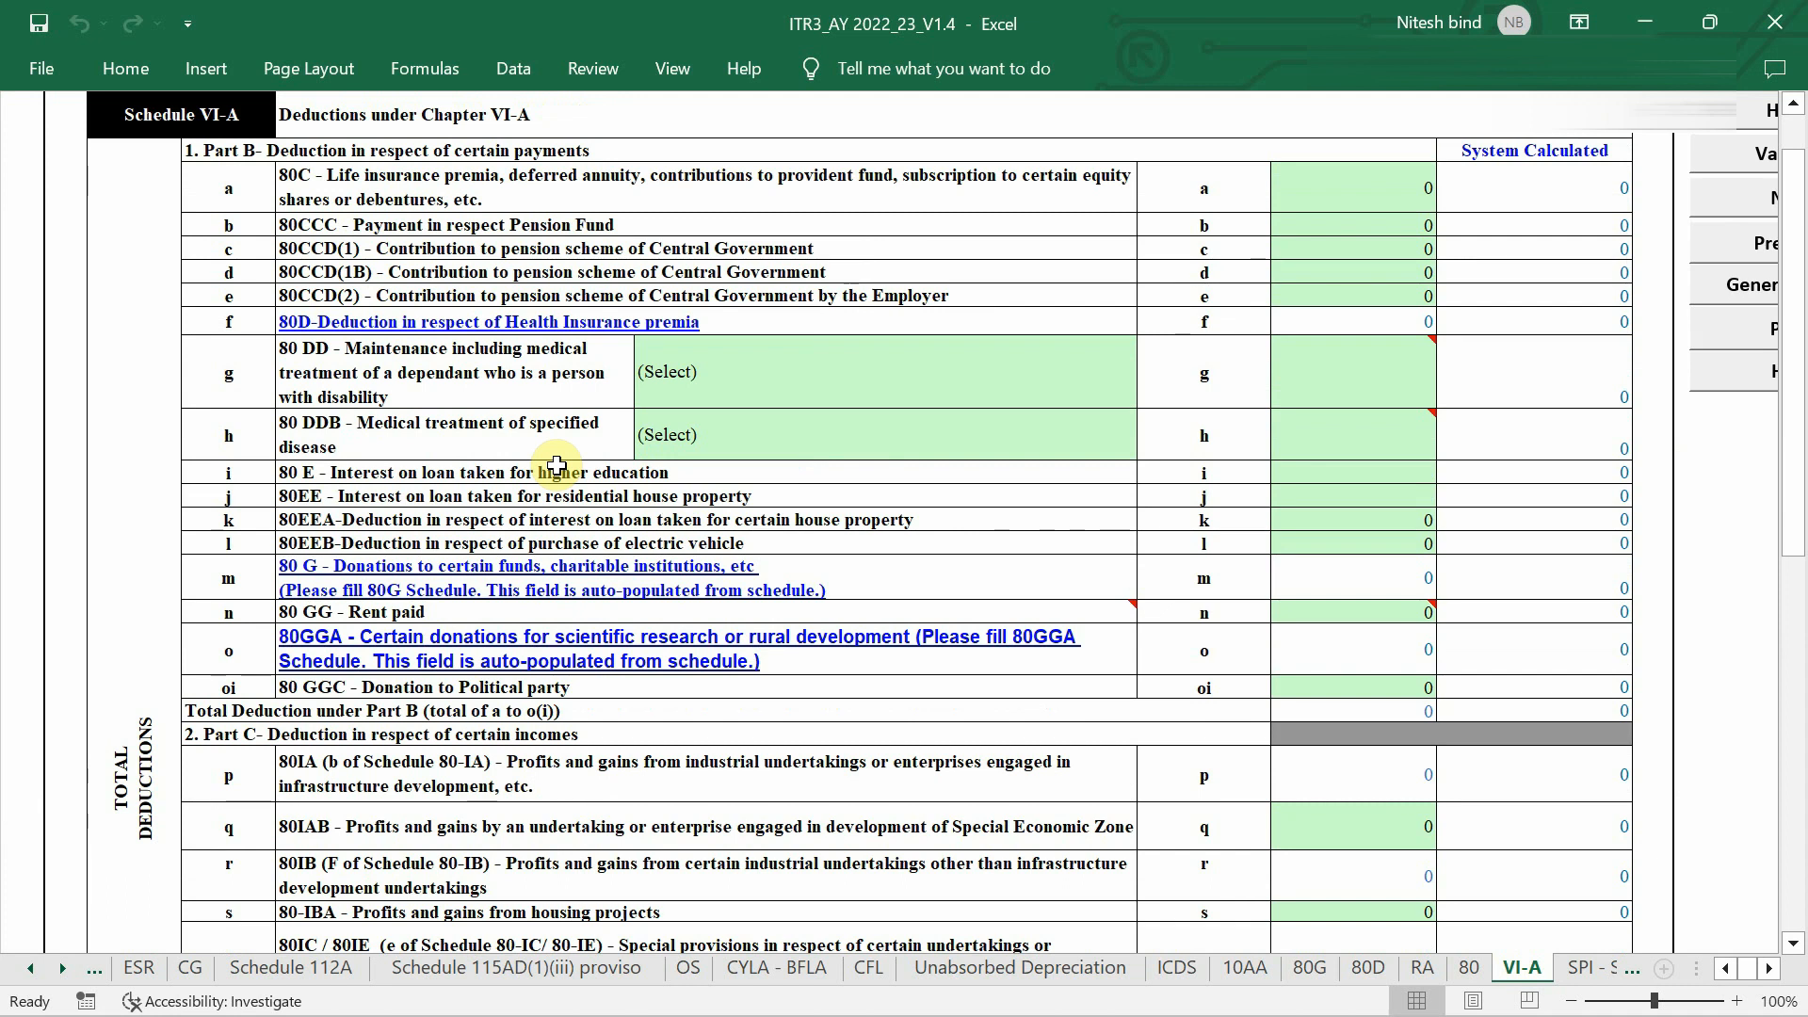
{"action": "left_click", "coordinate": [1372, 970]}
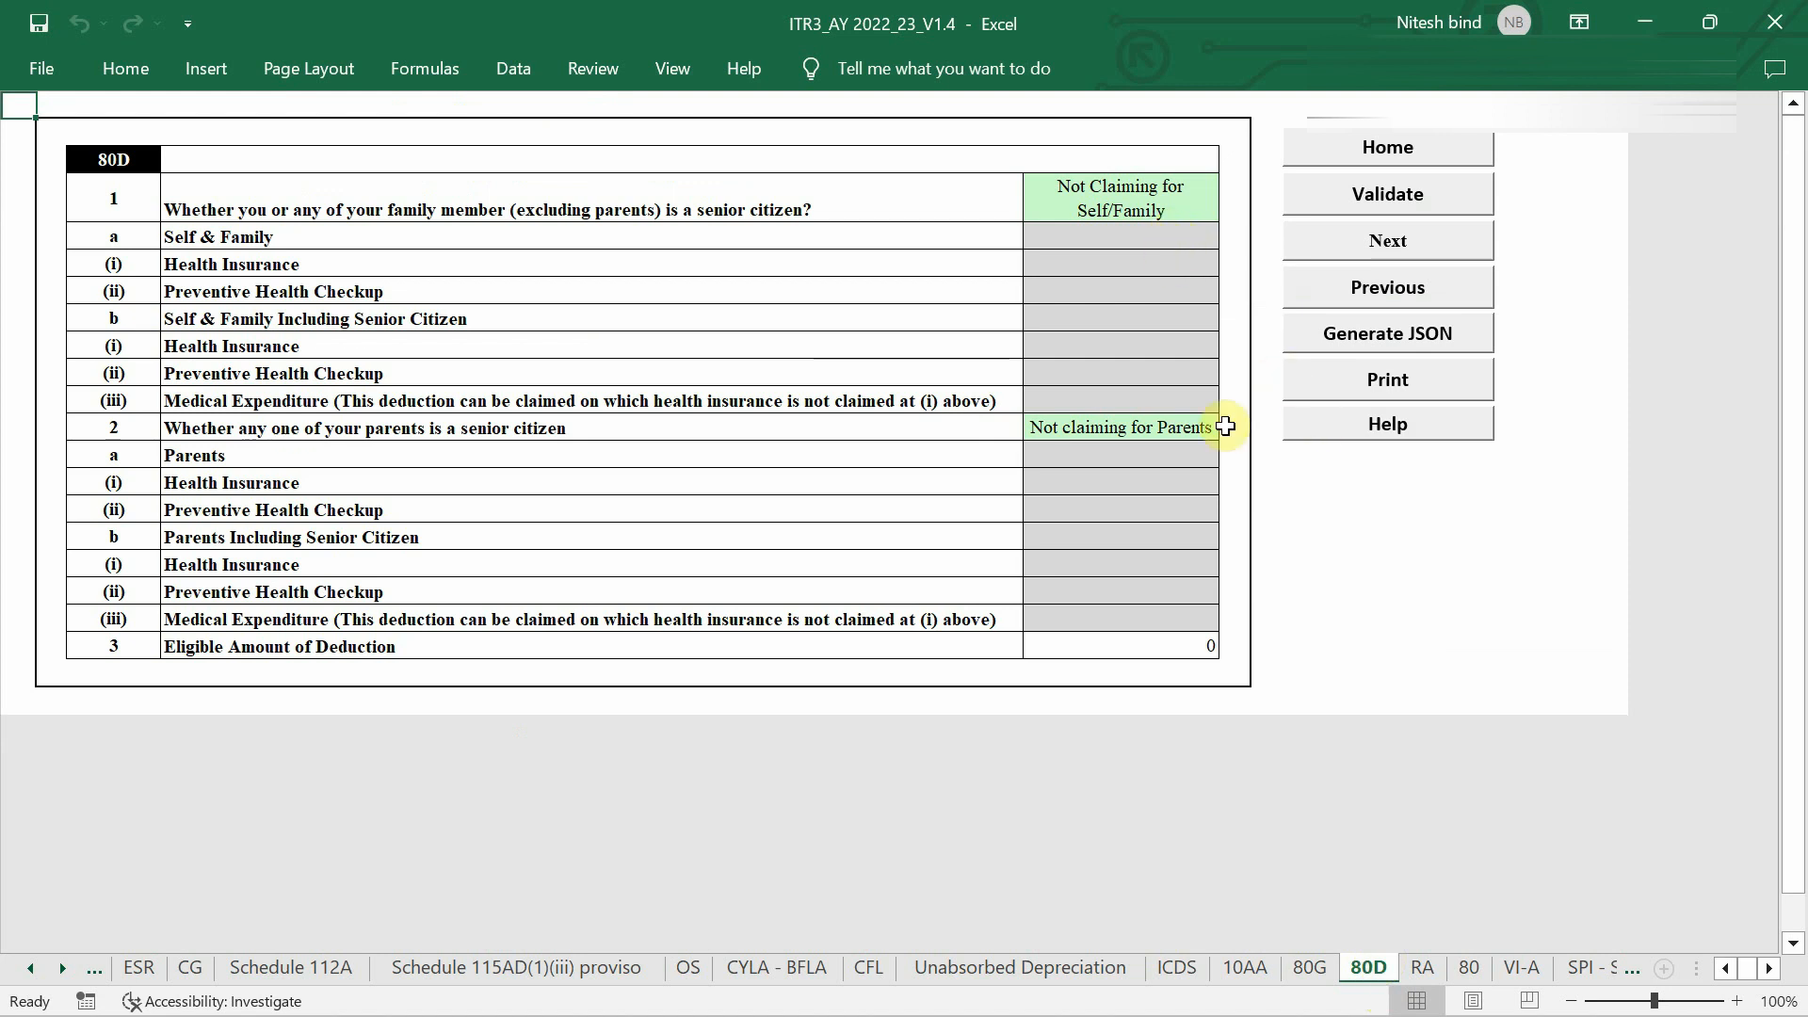
Open Part B - TI from the Home index, showing 485870 business profit in item 3i.
{"action": "scroll", "coordinate": [236, 977], "scroll_direction": "up", "scroll_amount": 10}
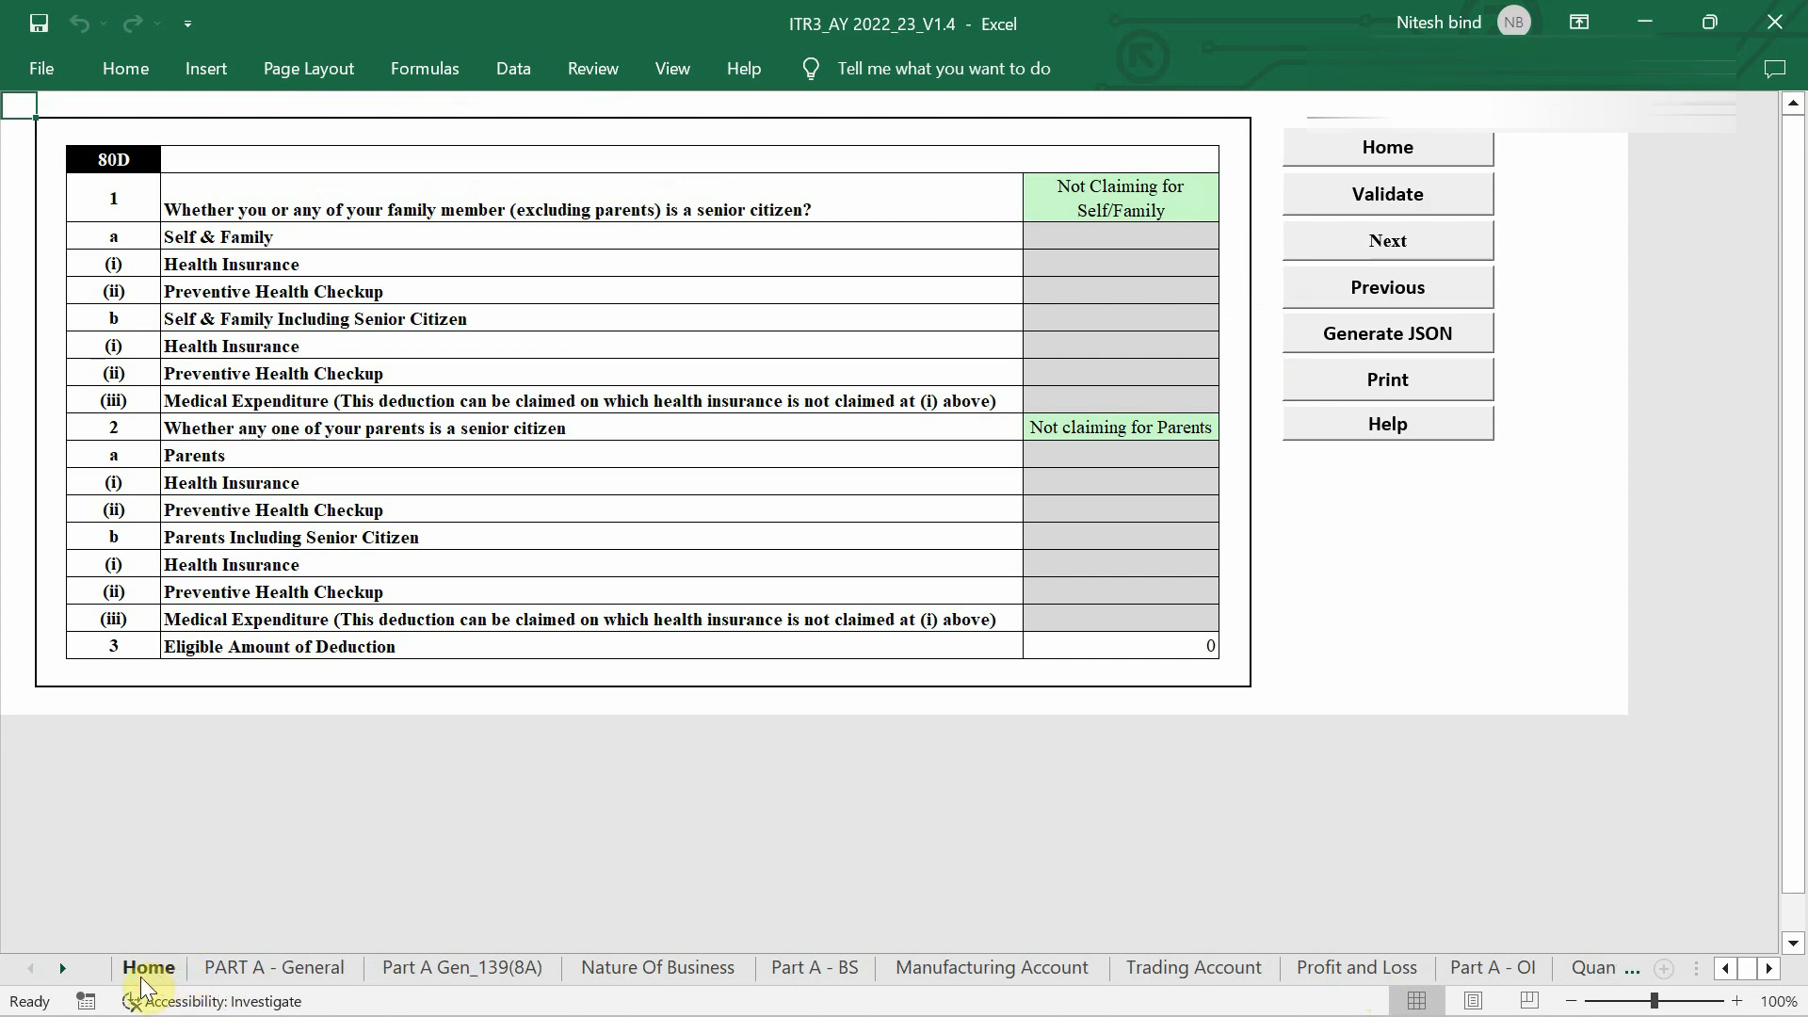
{"action": "left_click", "coordinate": [142, 976]}
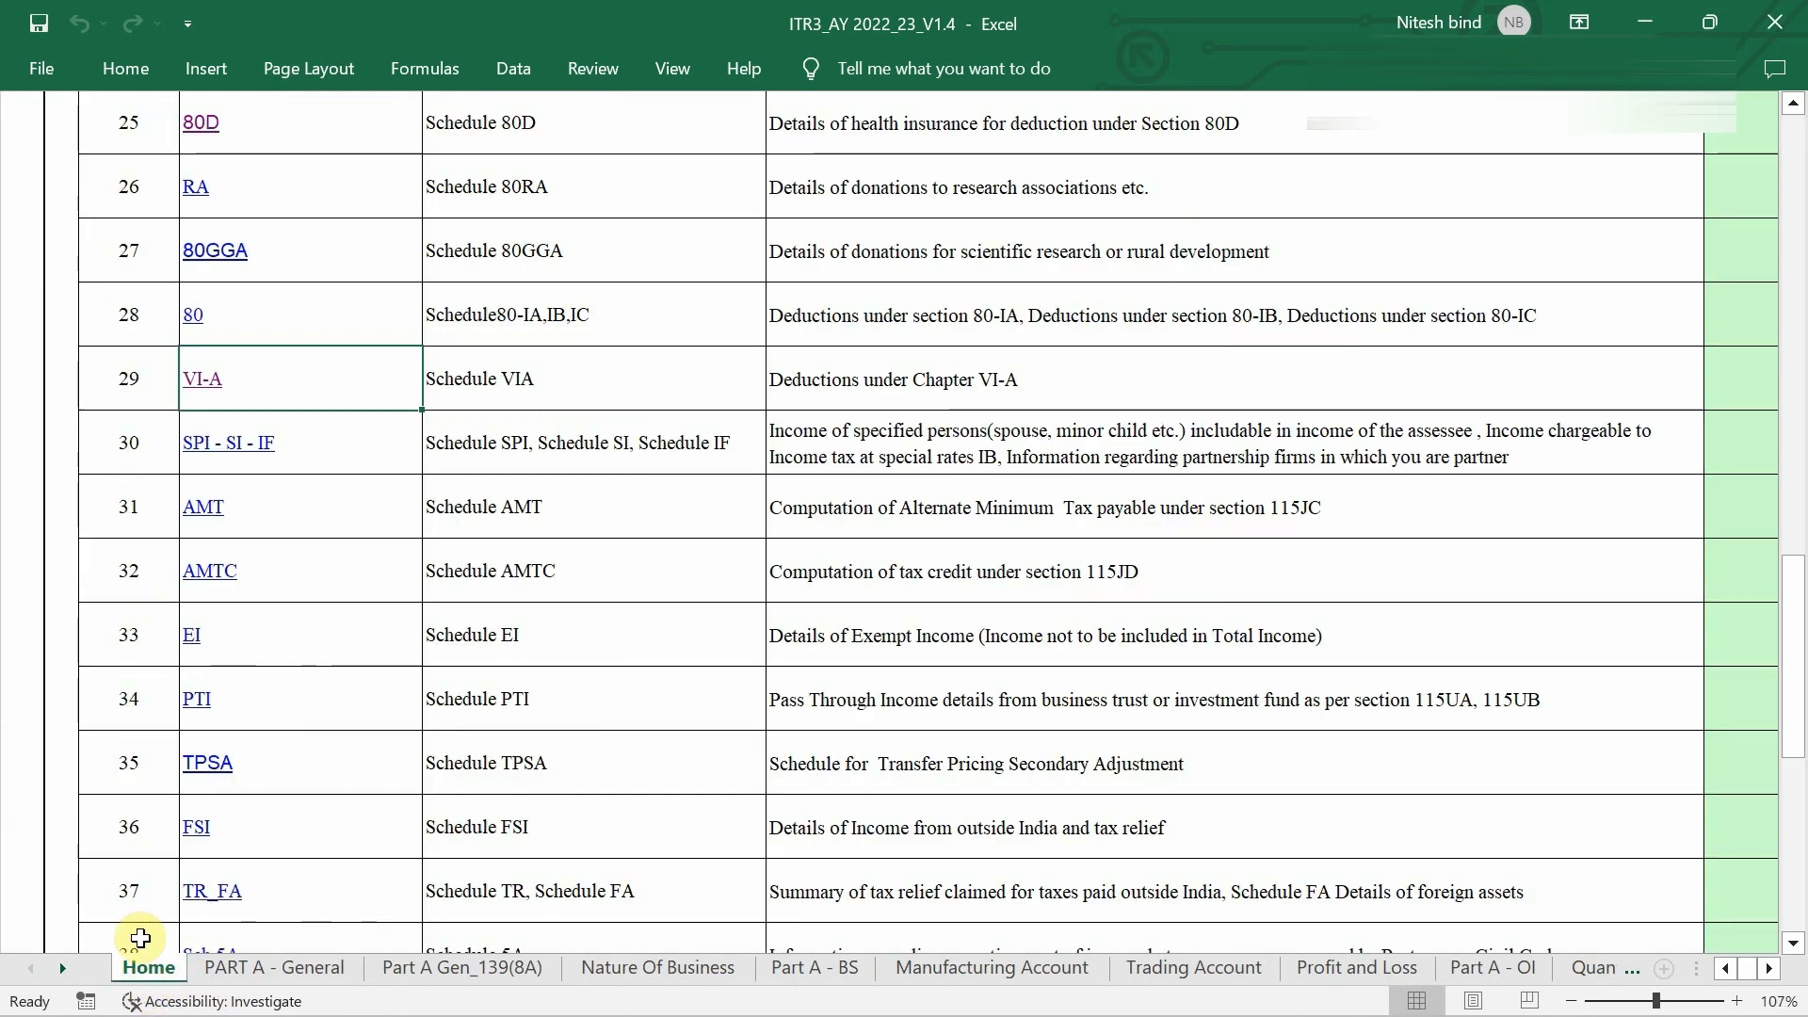
{"action": "scroll", "coordinate": [228, 518], "scroll_direction": "down", "scroll_amount": 2}
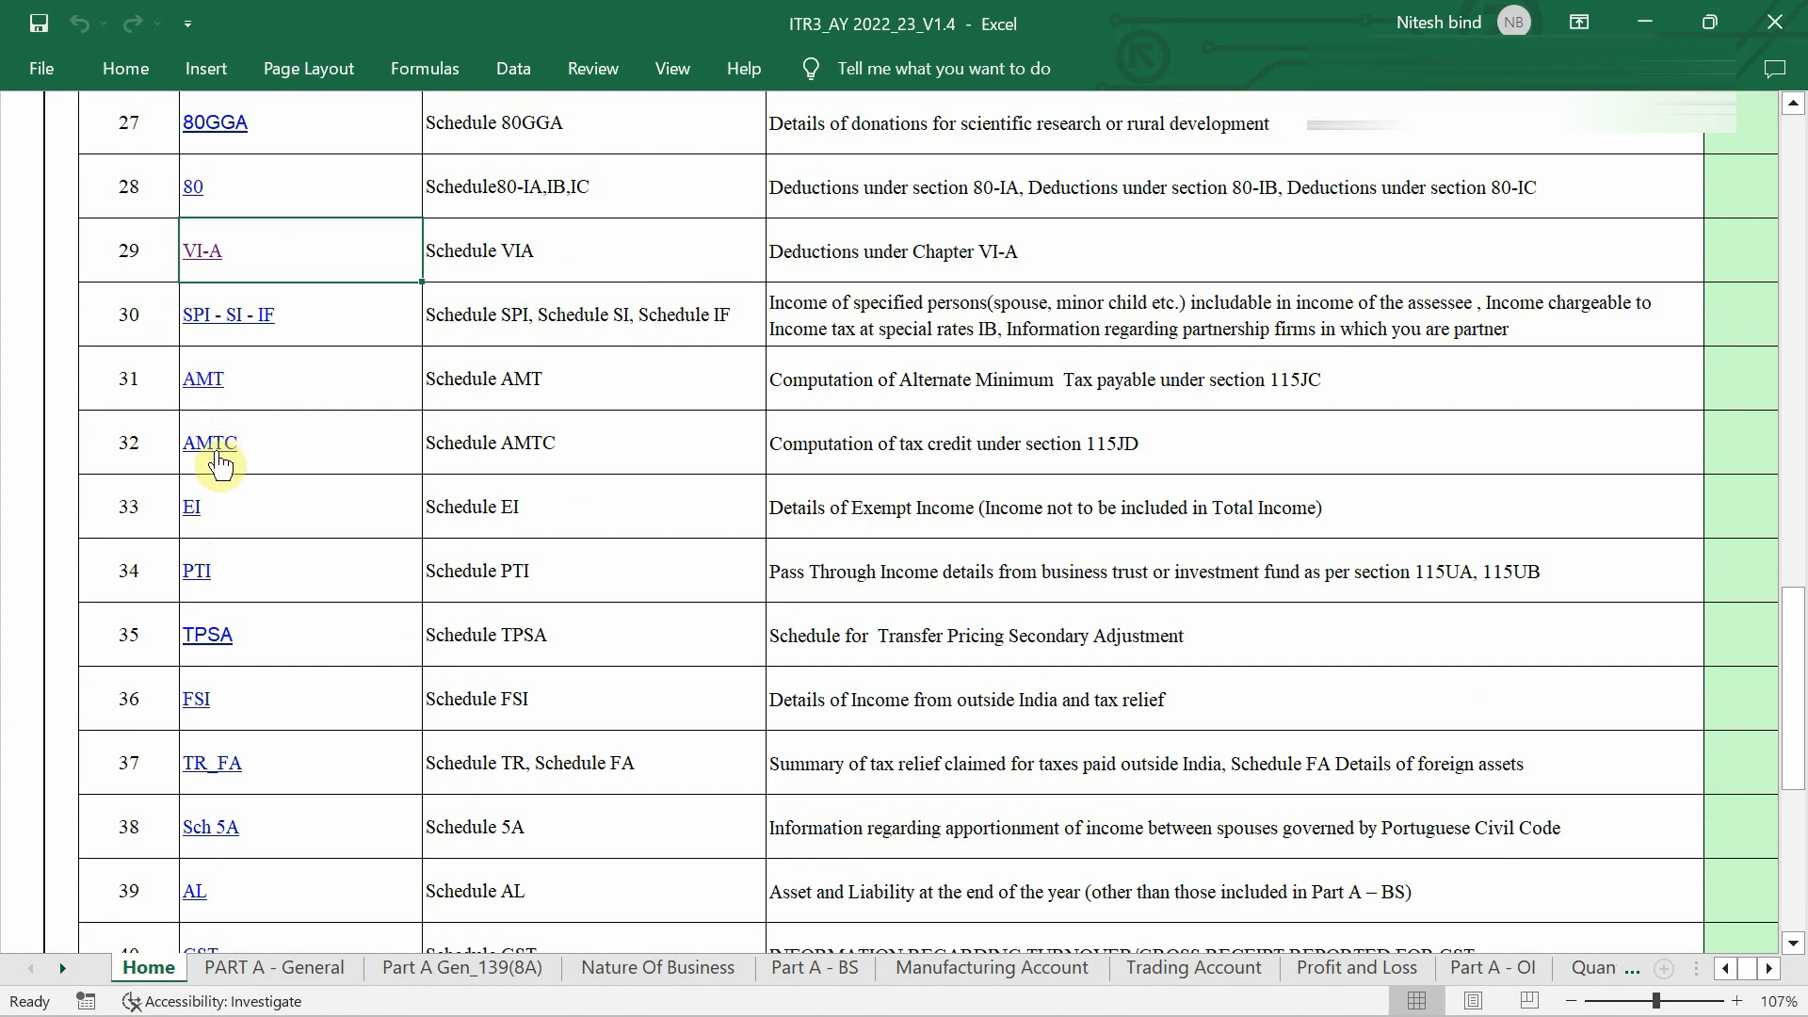
{"action": "scroll", "coordinate": [198, 513], "scroll_direction": "down", "scroll_amount": 1}
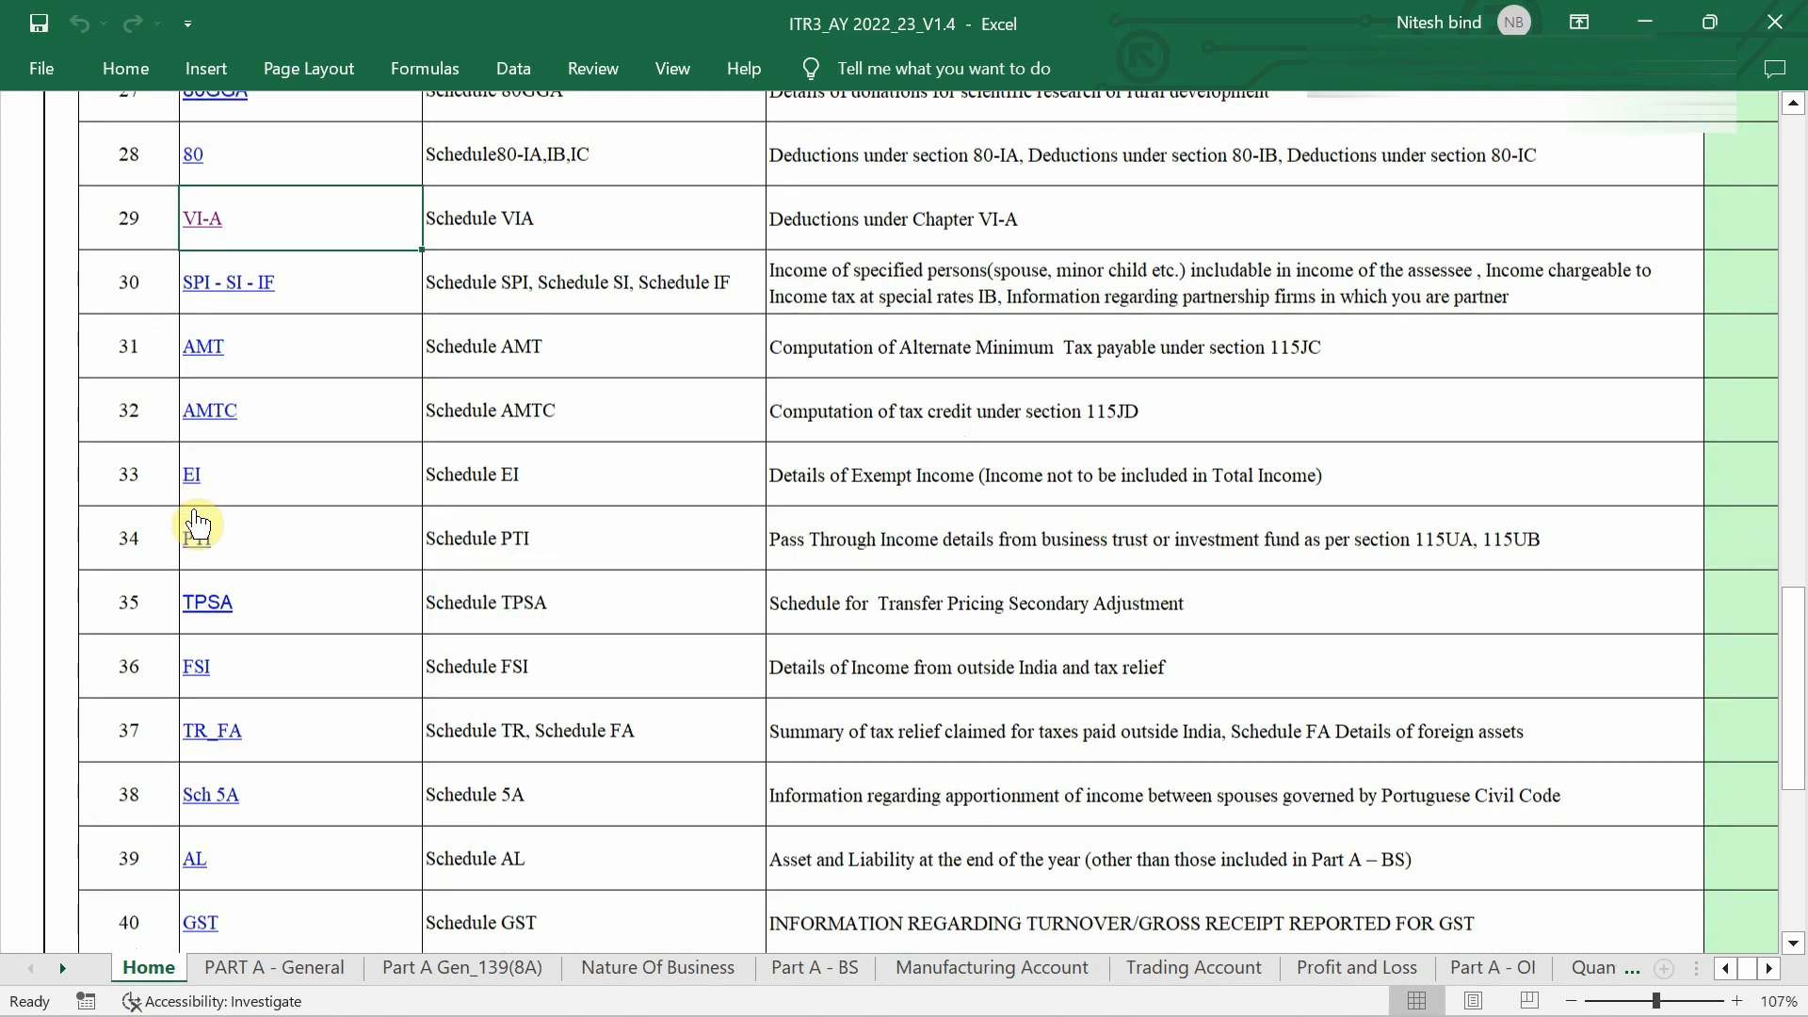
{"action": "scroll", "coordinate": [198, 520], "scroll_direction": "down", "scroll_amount": 5}
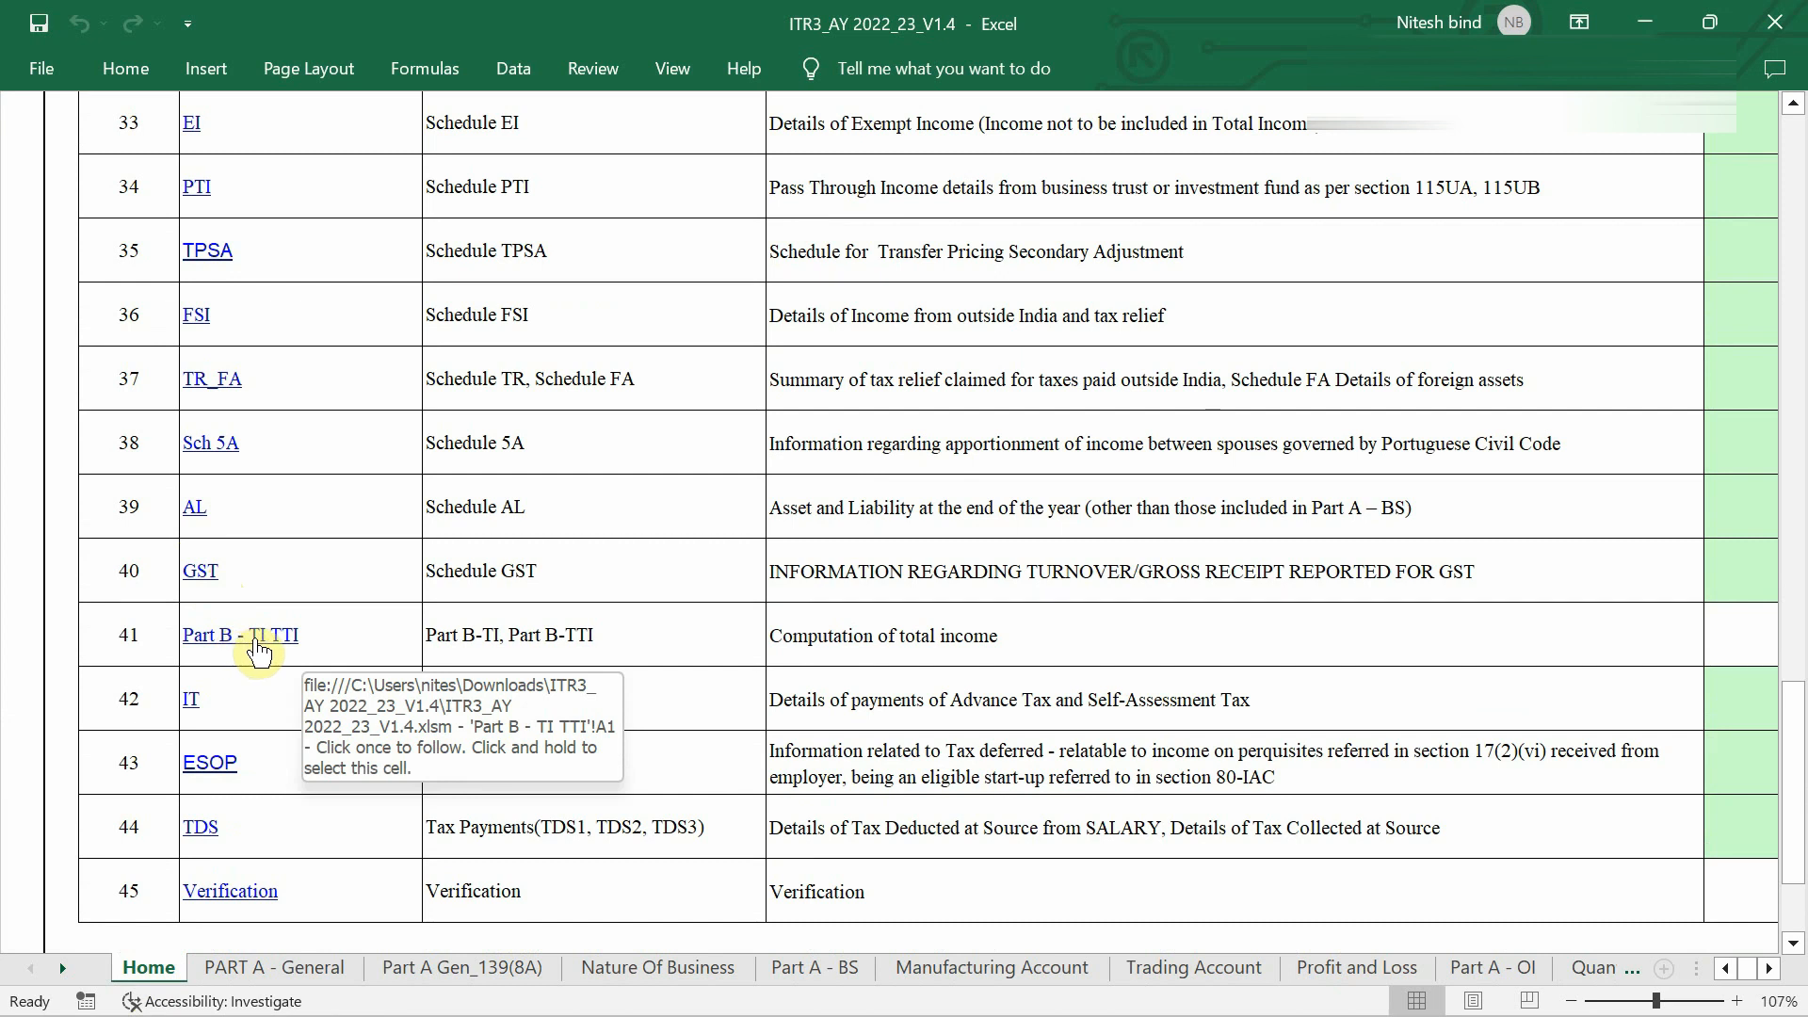
{"action": "left_click", "coordinate": [259, 650]}
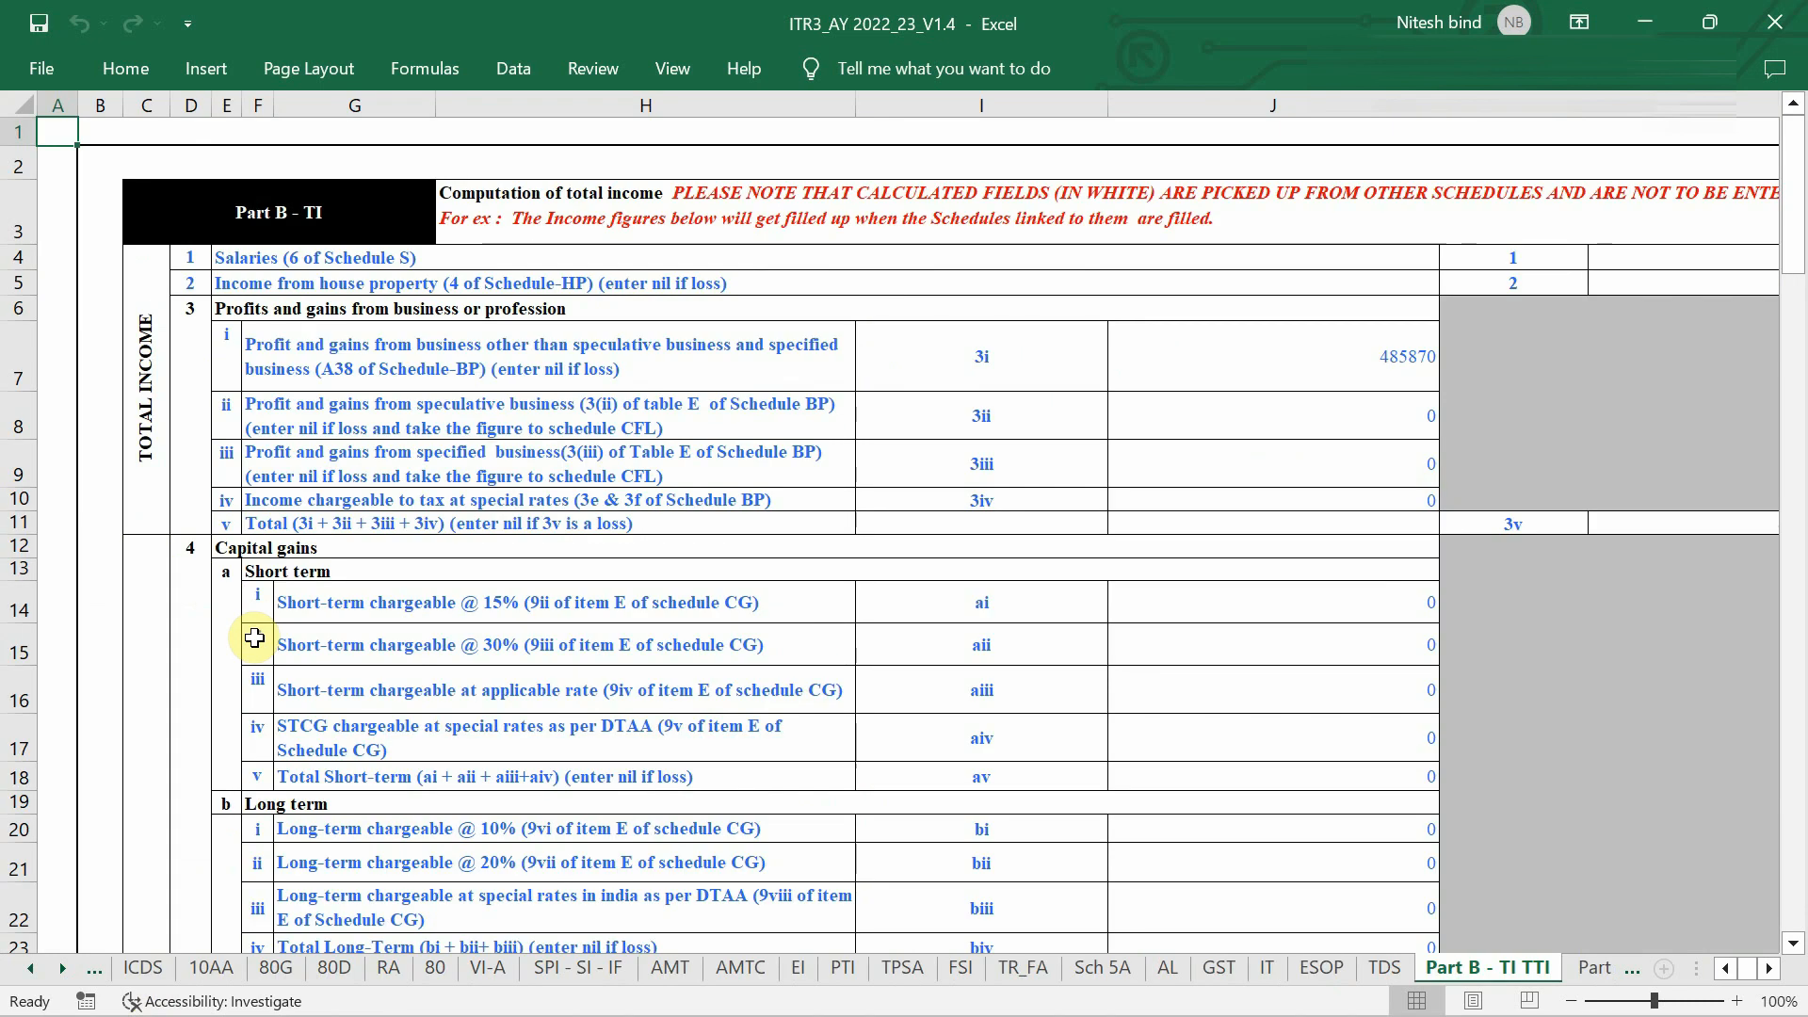
{"action": "scroll", "coordinate": [1138, 429], "scroll_direction": "down", "scroll_amount": 1}
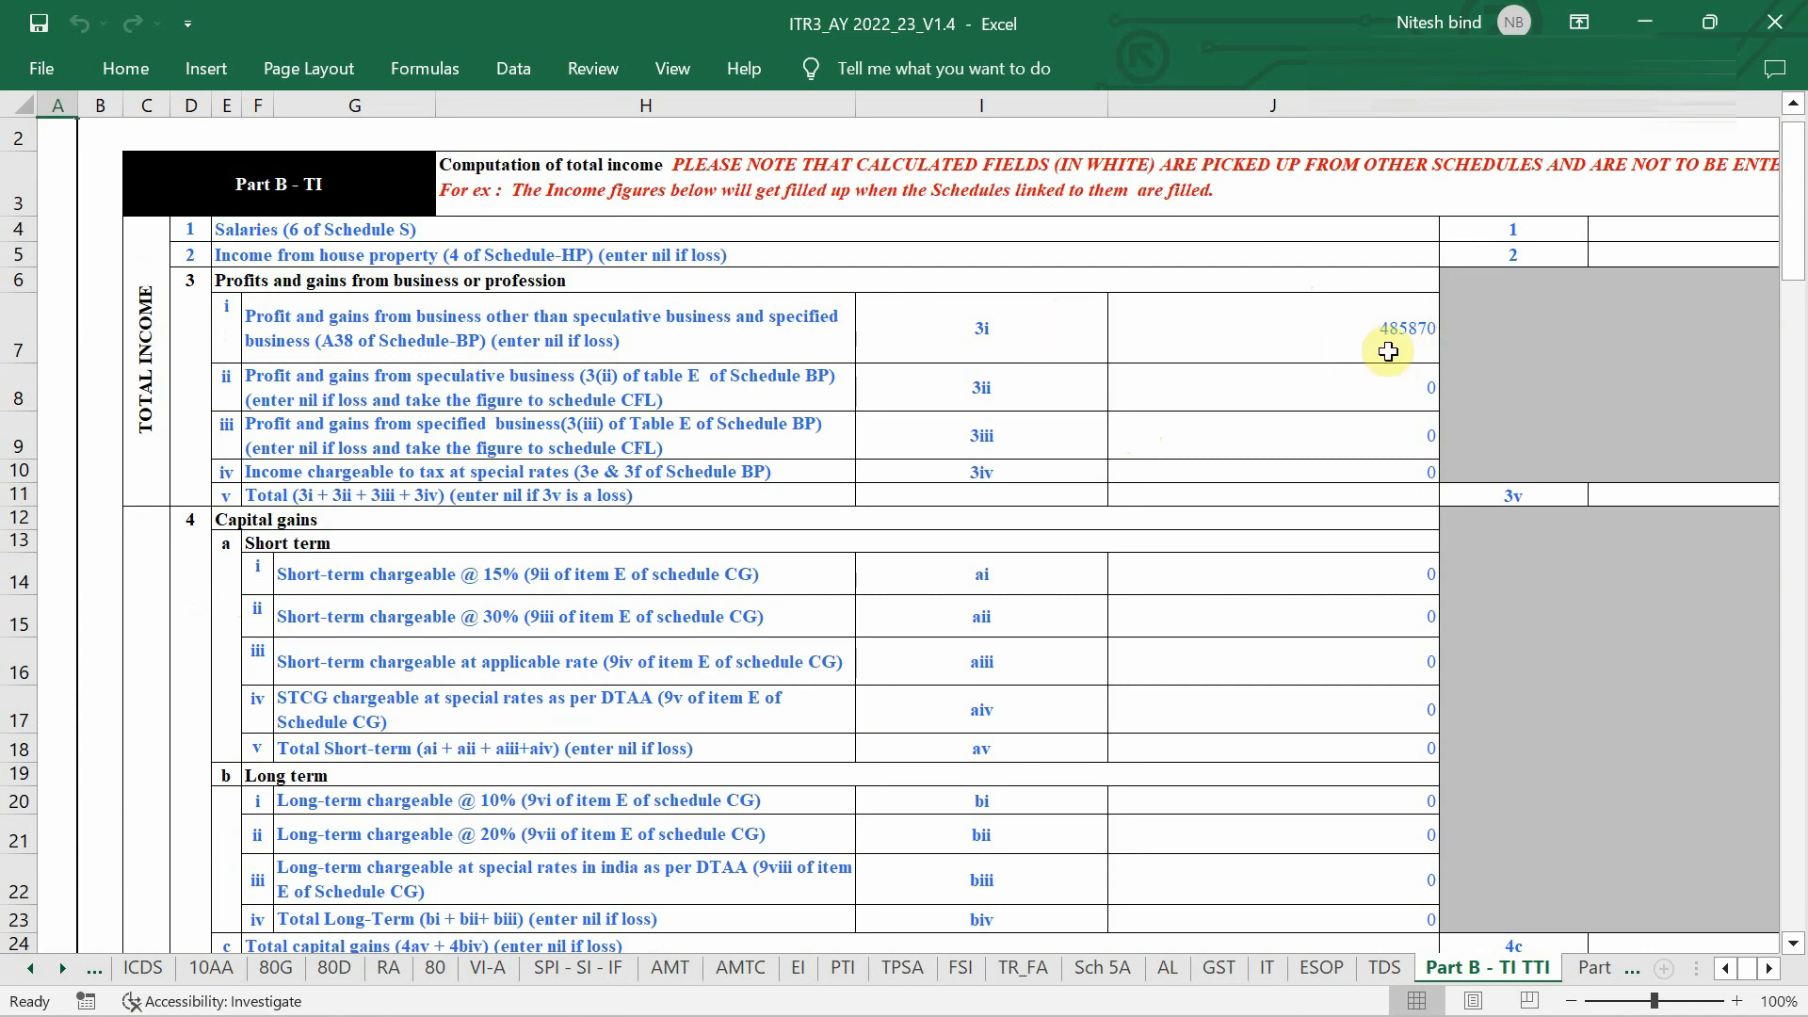
{"action": "scroll", "coordinate": [1359, 361], "scroll_direction": "down", "scroll_amount": 5}
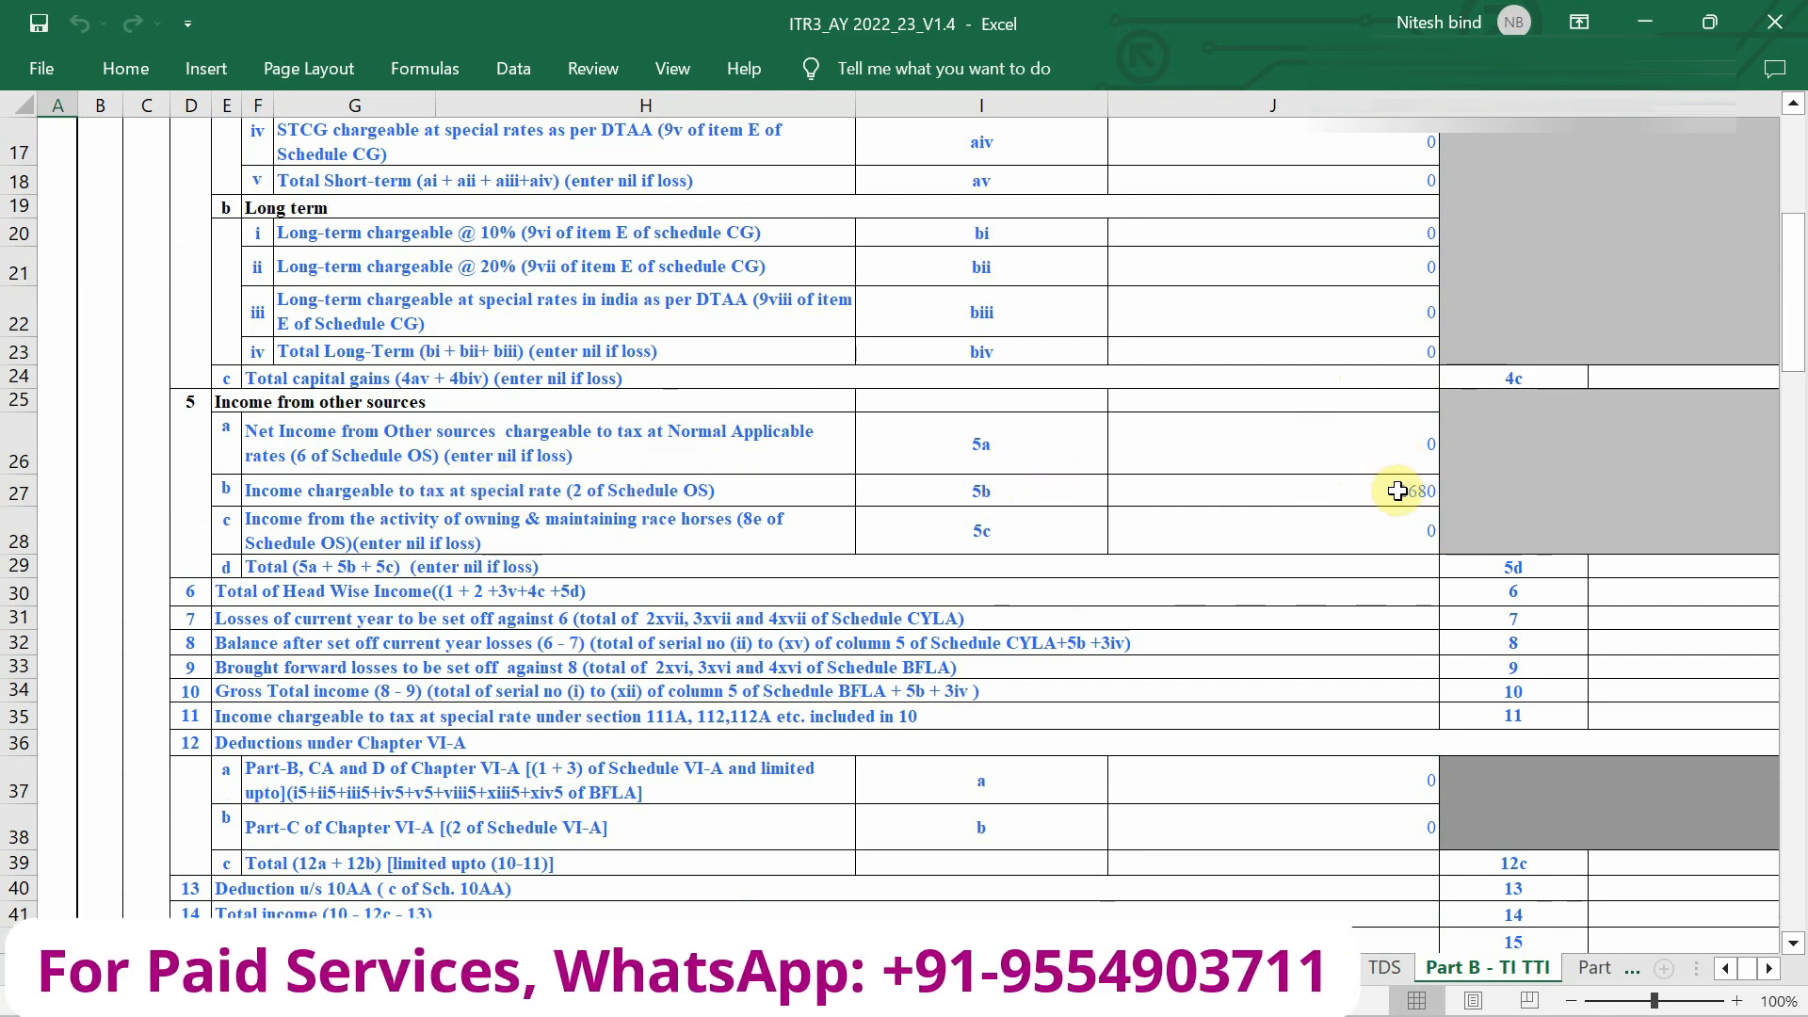
{"action": "scroll", "coordinate": [1398, 491], "scroll_direction": "down", "scroll_amount": 3}
{"action": "scroll", "coordinate": [1398, 491], "scroll_direction": "right", "scroll_amount": 3}
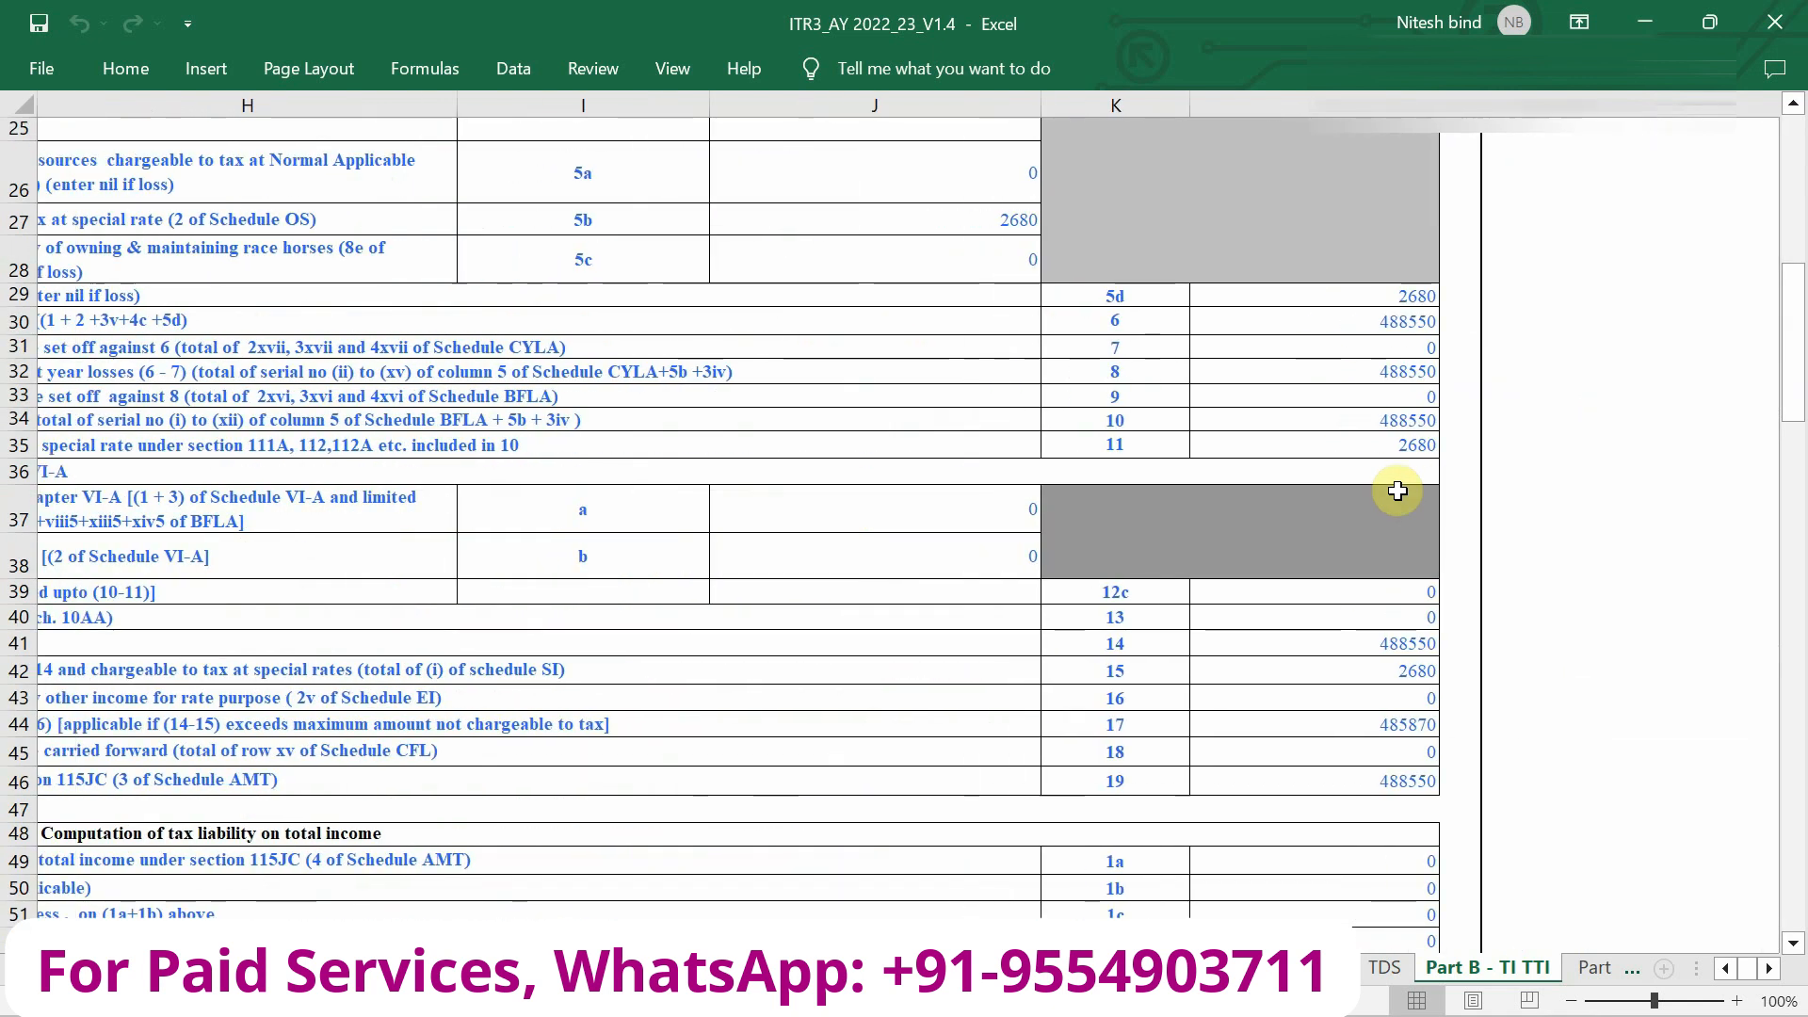
{"action": "scroll", "coordinate": [1397, 491], "scroll_direction": "left", "scroll_amount": 3}
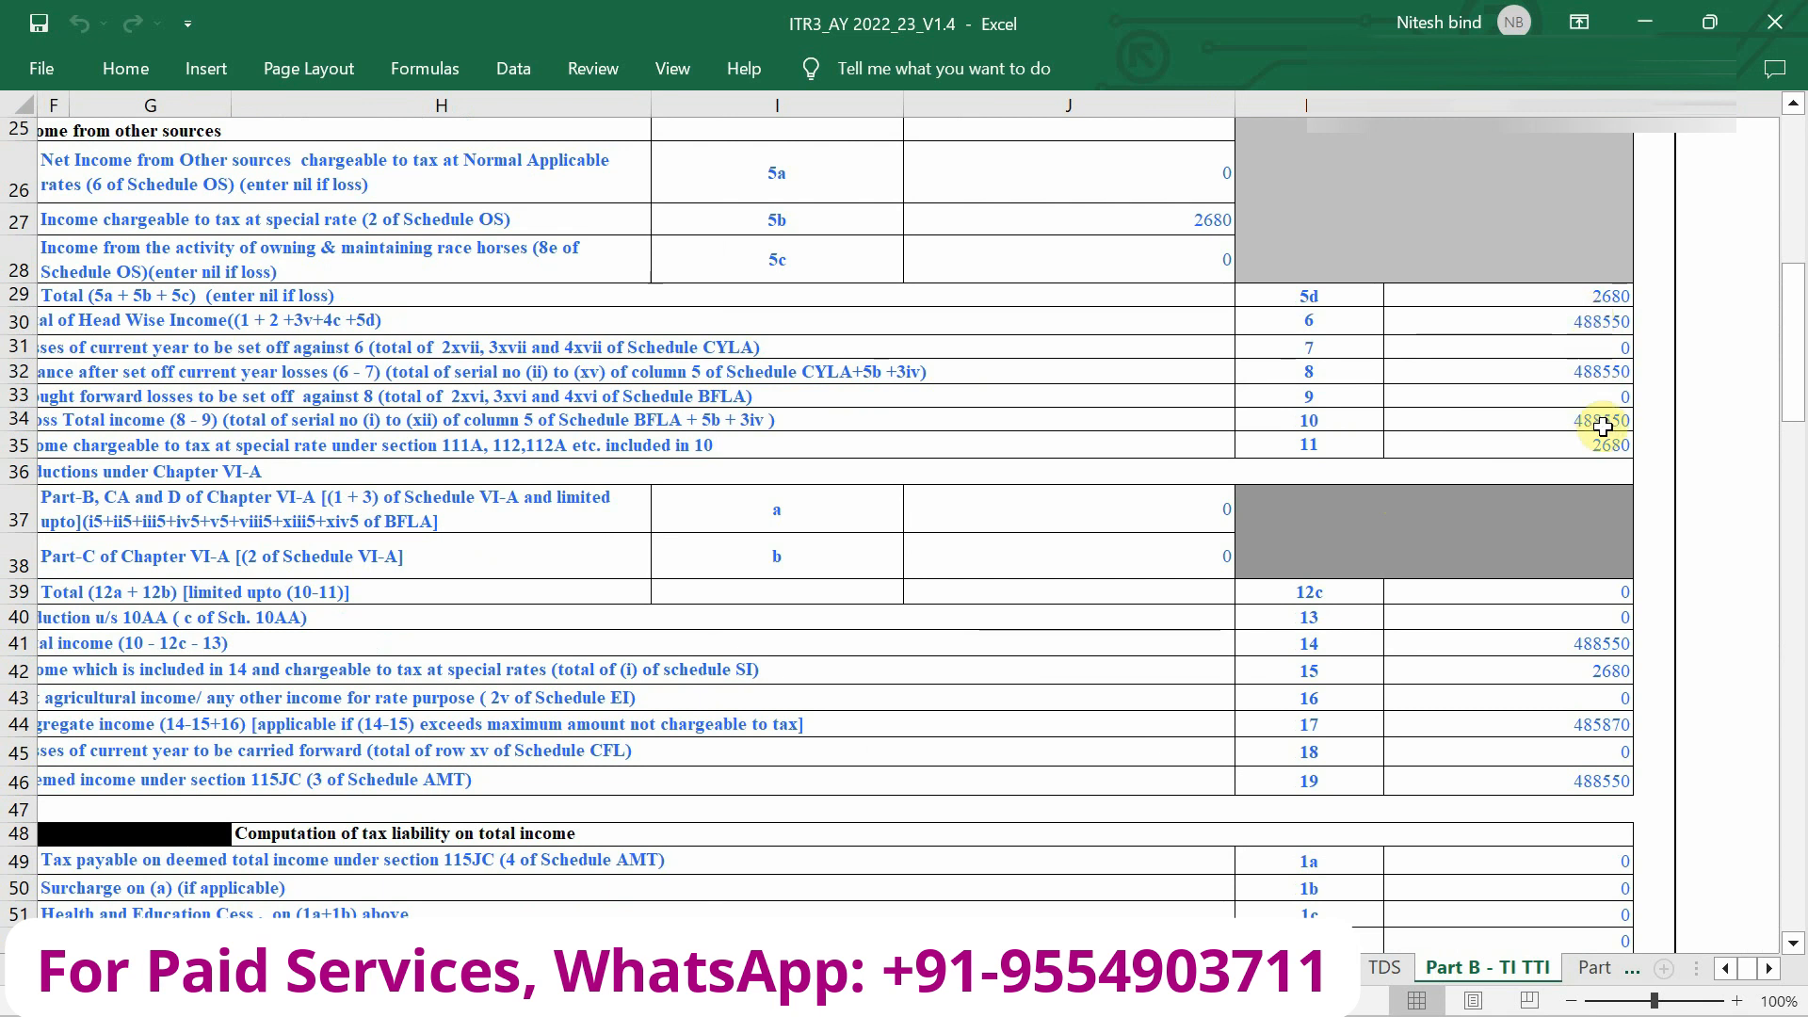
{"action": "scroll", "coordinate": [1602, 432], "scroll_direction": "down", "scroll_amount": 1}
{"action": "scroll", "coordinate": [1602, 432], "scroll_direction": "down", "scroll_amount": 1}
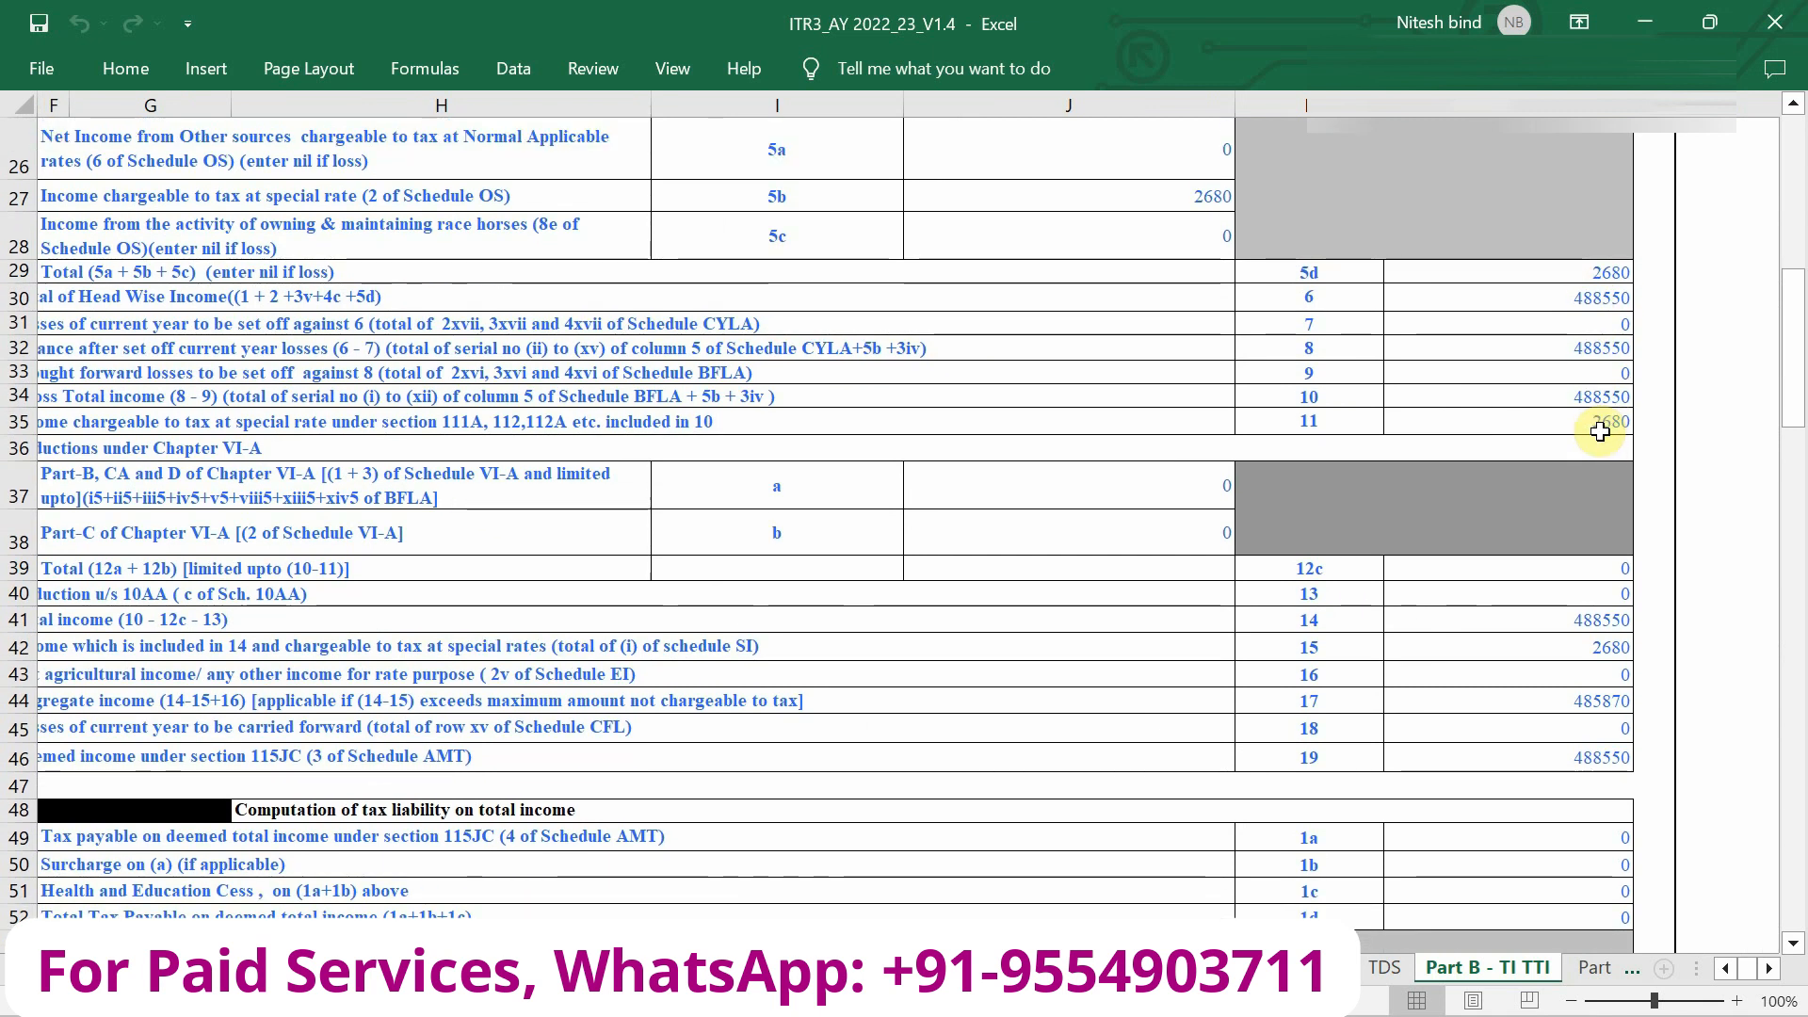
{"action": "scroll", "coordinate": [1600, 432], "scroll_direction": "down", "scroll_amount": 3}
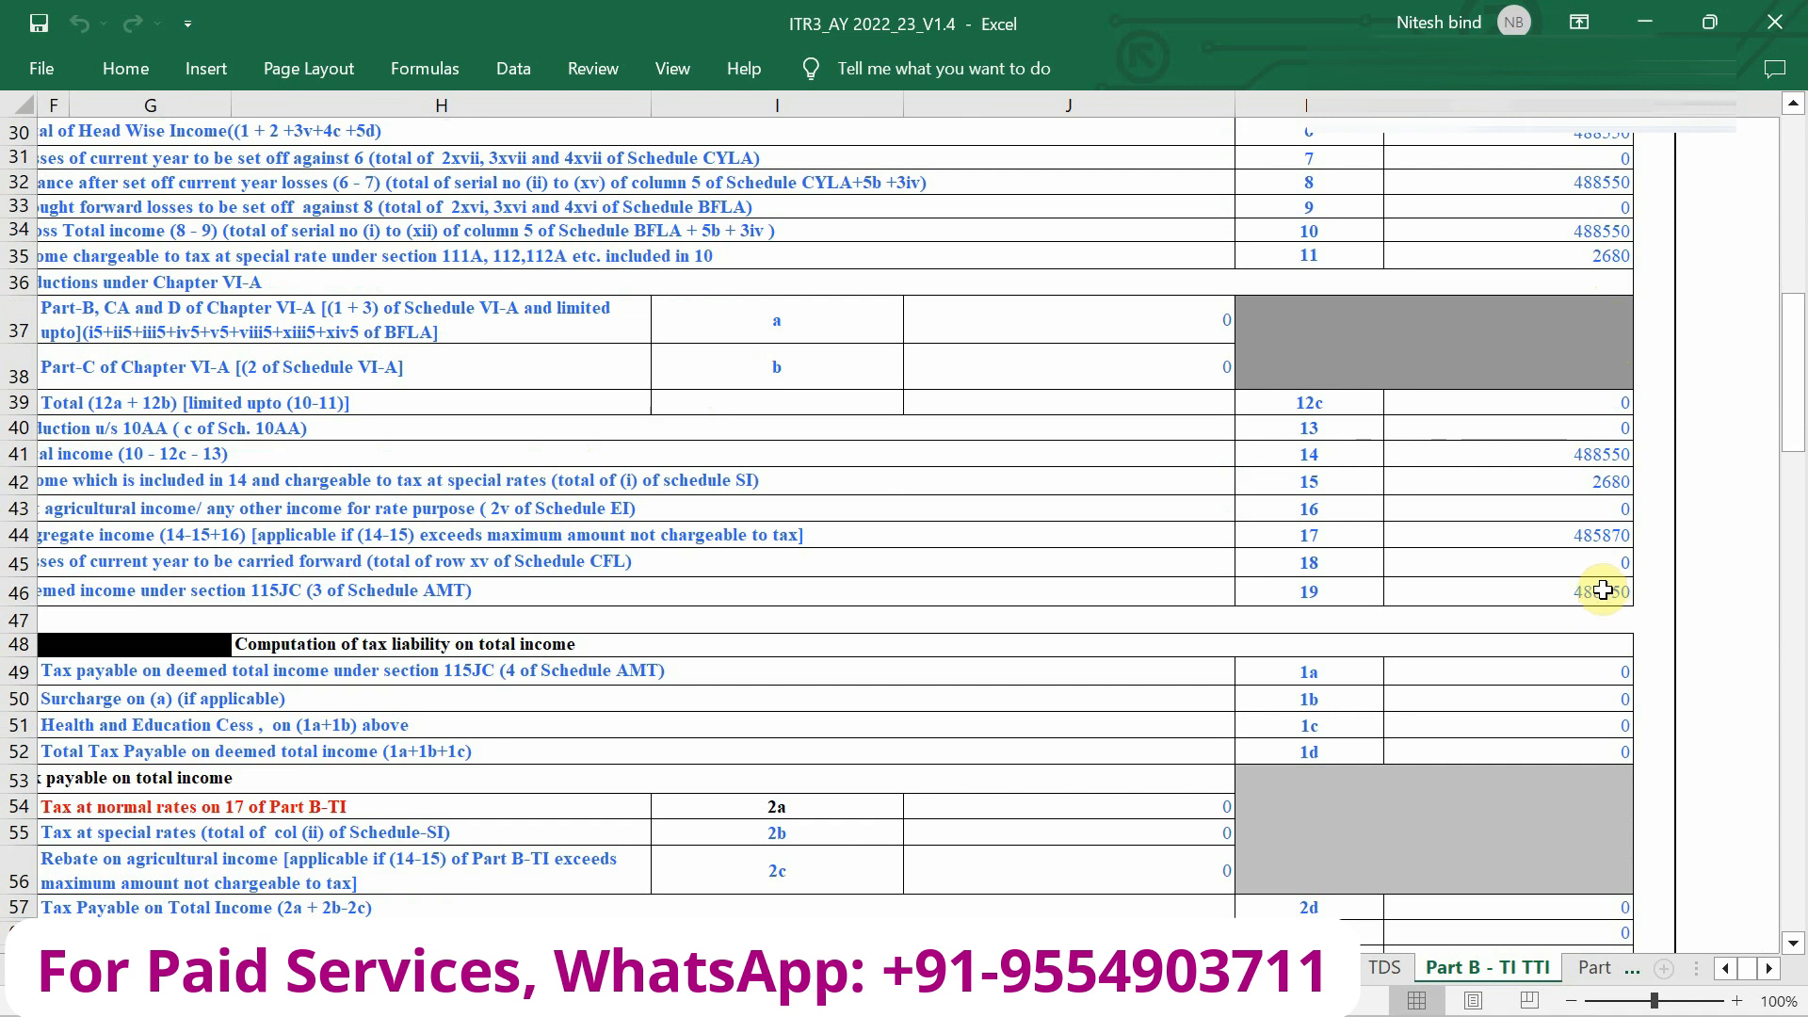
{"action": "scroll", "coordinate": [1526, 595], "scroll_direction": "left", "scroll_amount": 1}
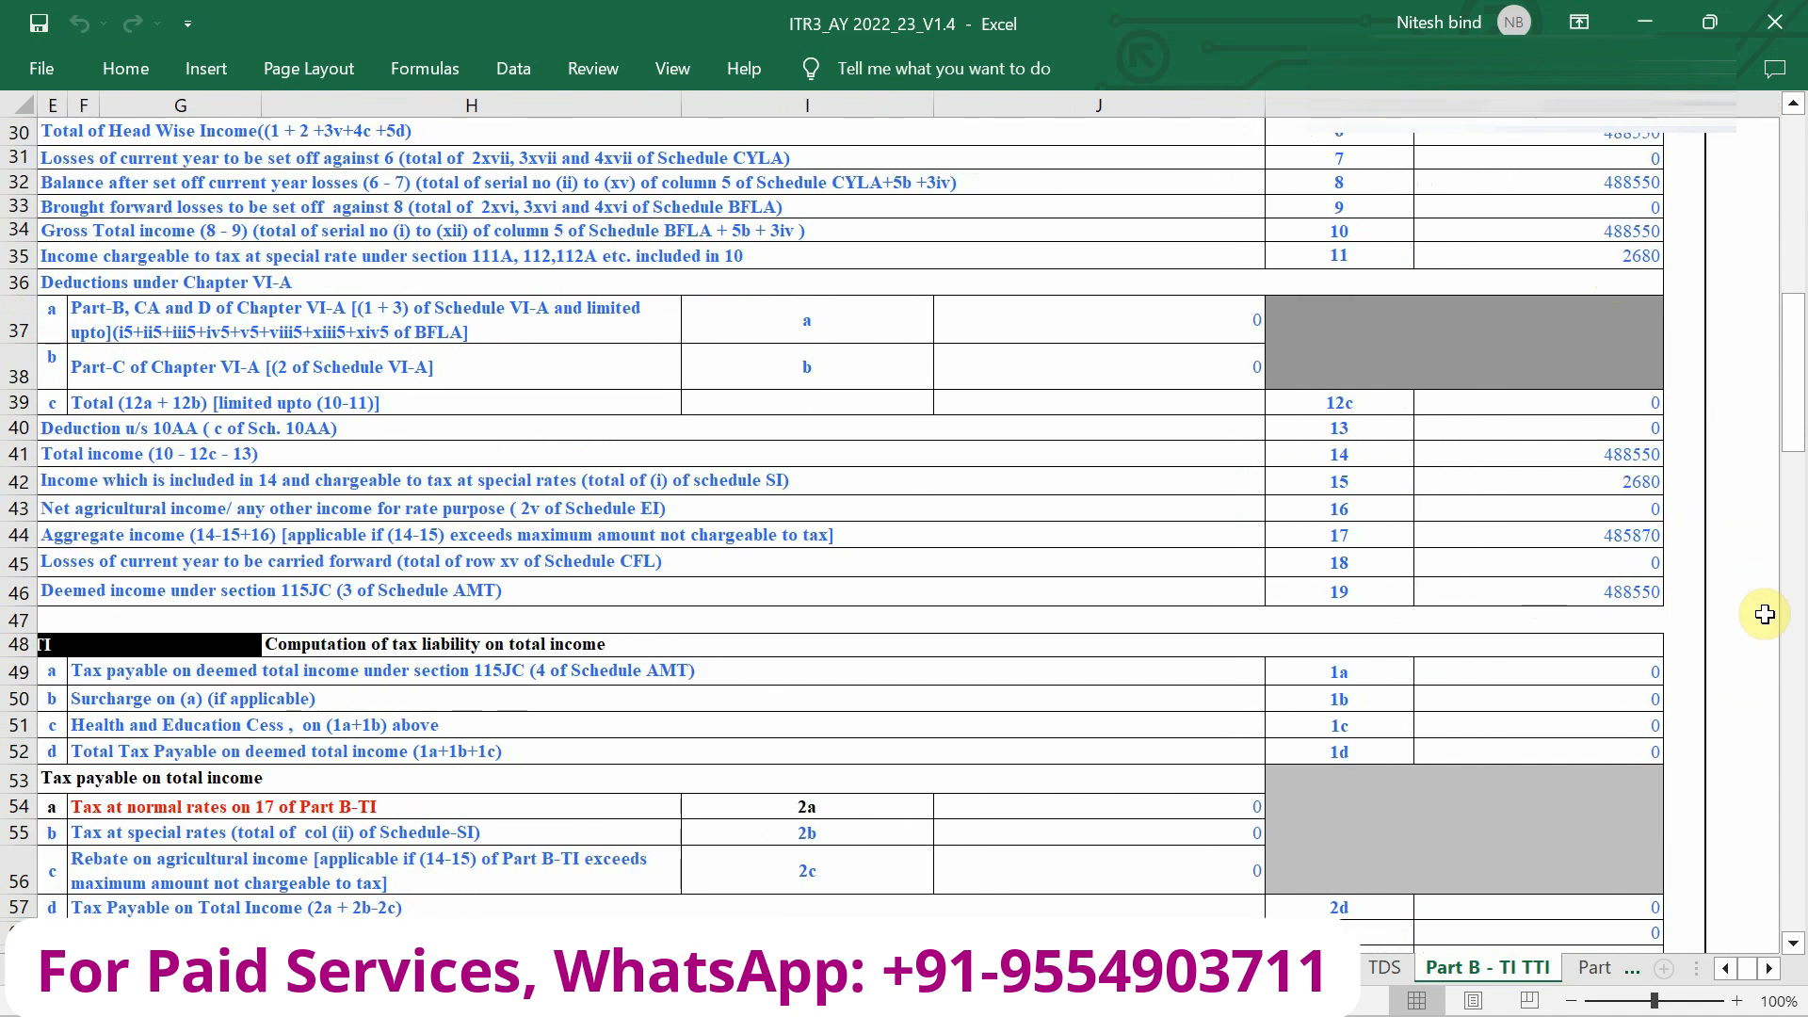
{"action": "scroll", "coordinate": [1636, 601], "scroll_direction": "down", "scroll_amount": 15}
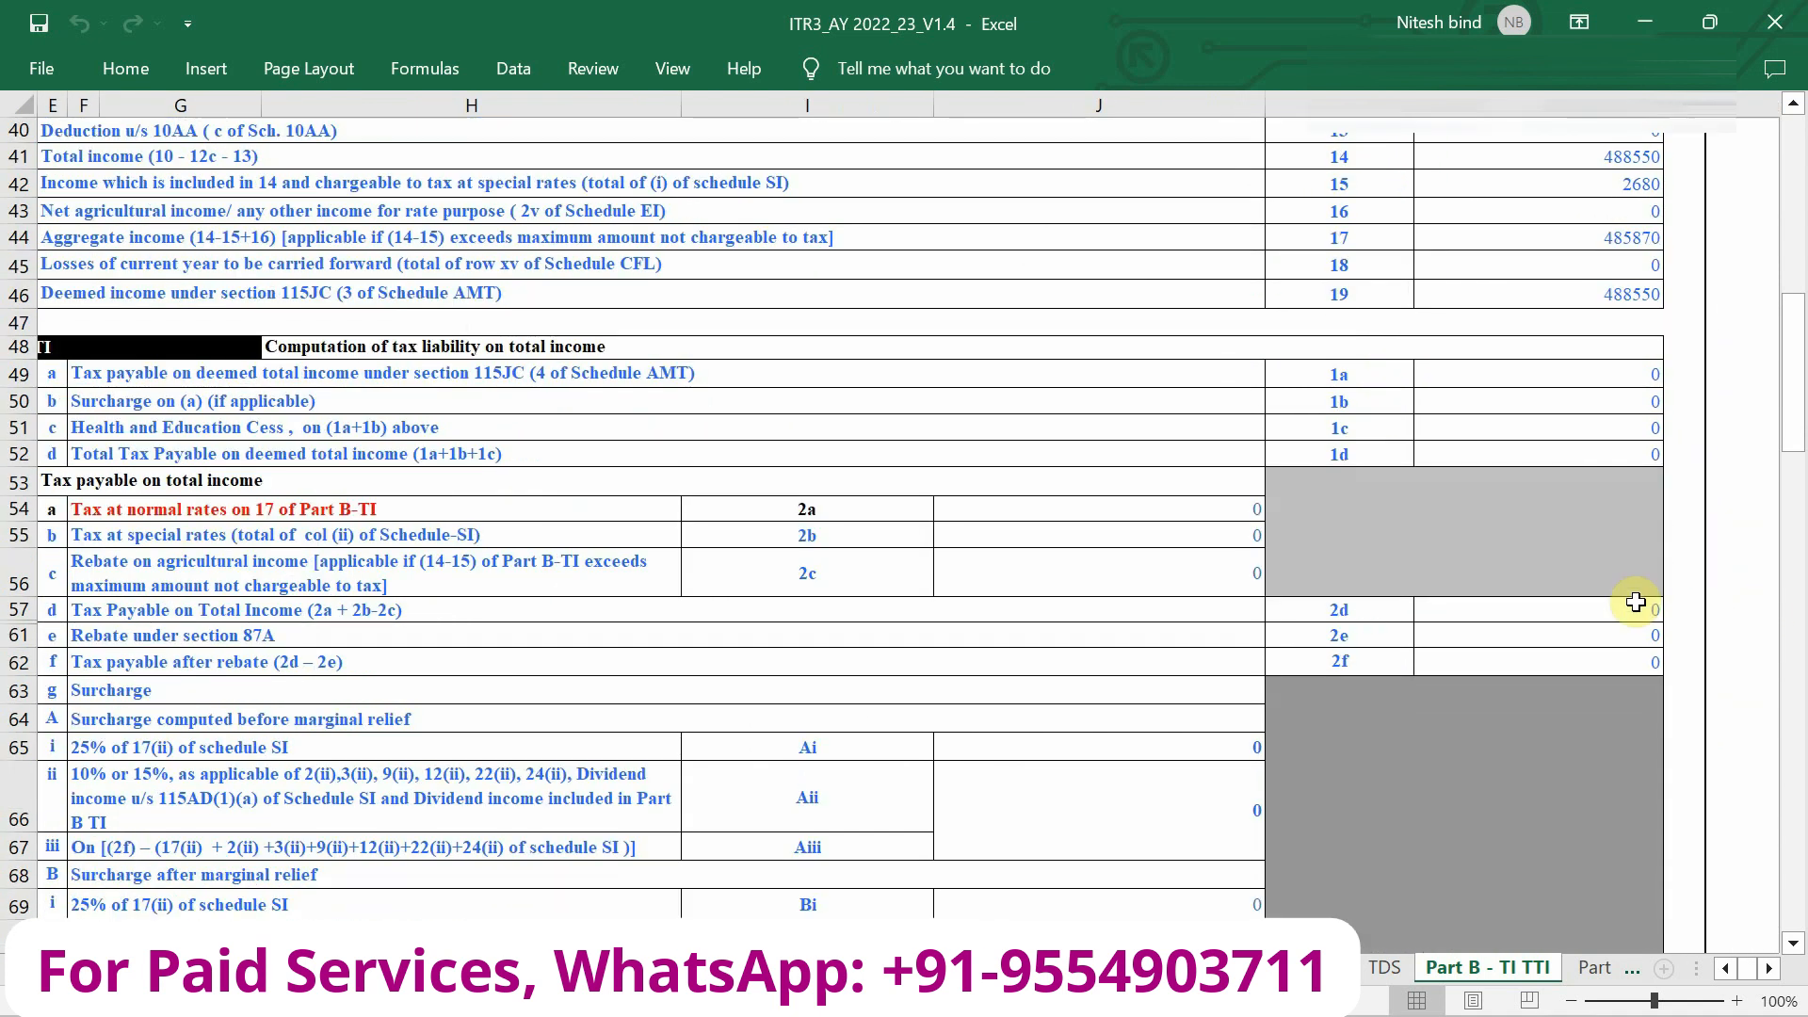
{"action": "scroll", "coordinate": [1635, 601], "scroll_direction": "down", "scroll_amount": 6}
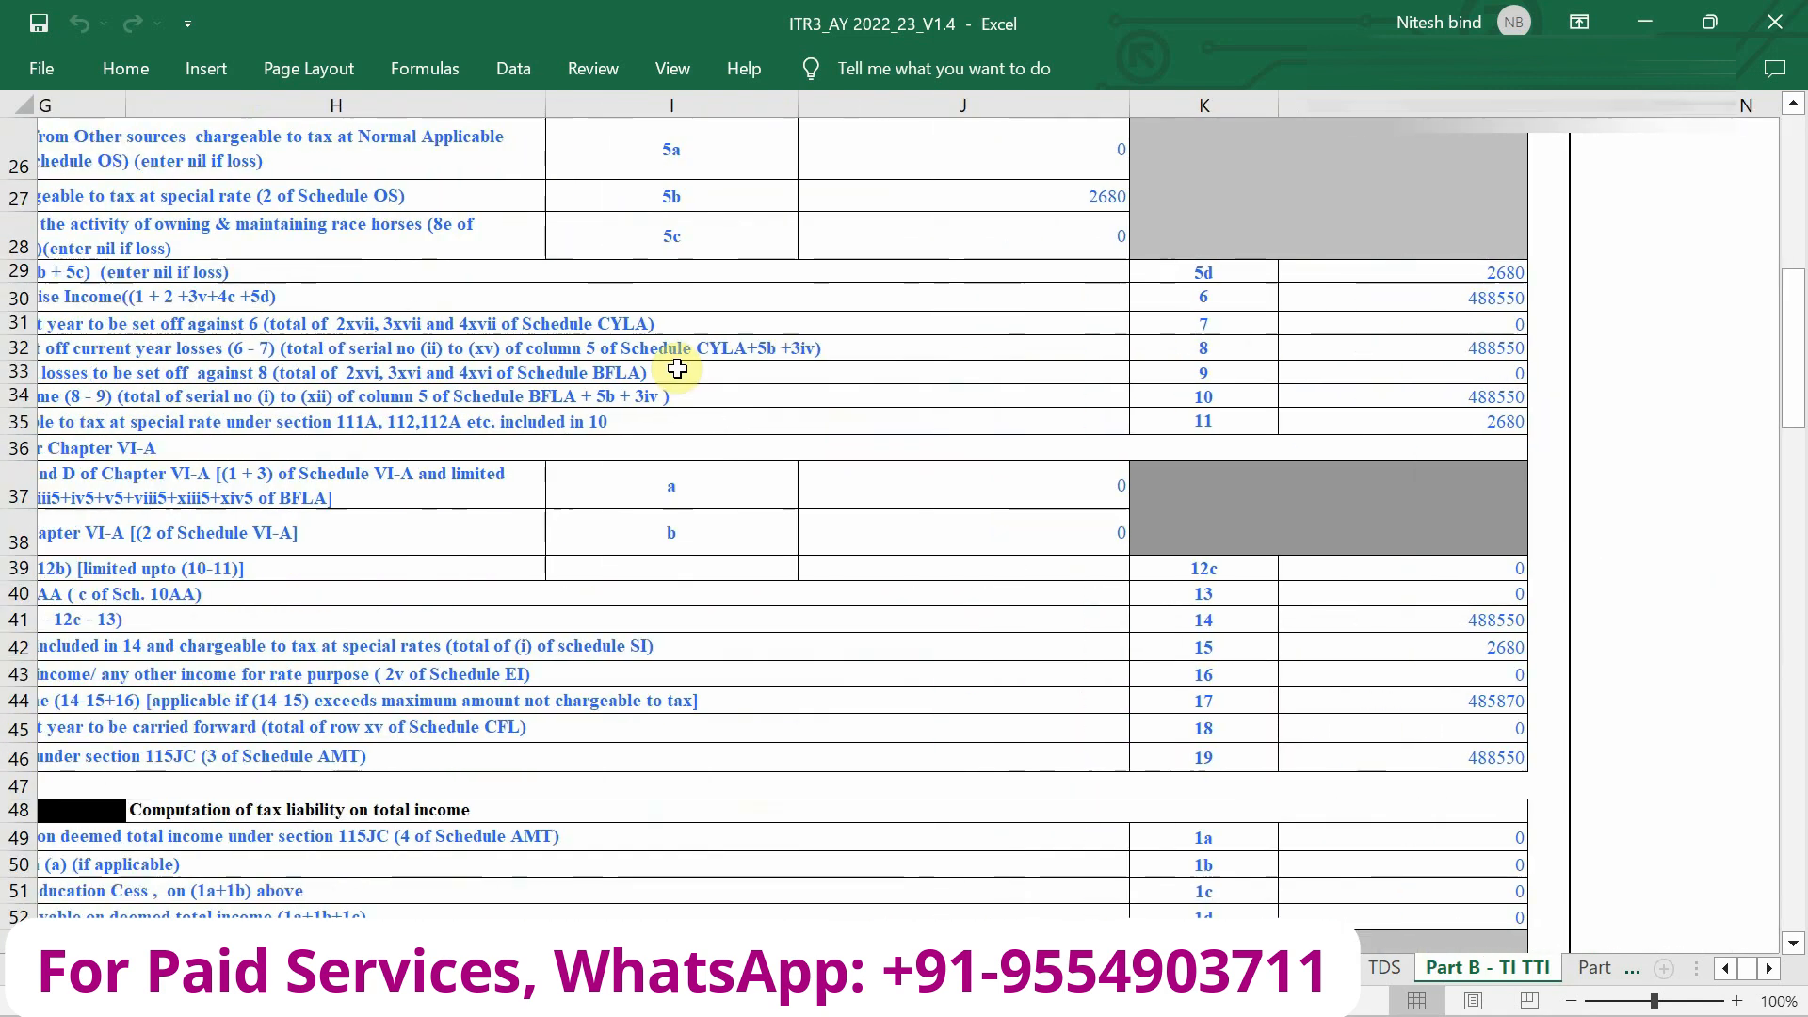
{"action": "scroll", "coordinate": [677, 368], "scroll_direction": "left", "scroll_amount": 3}
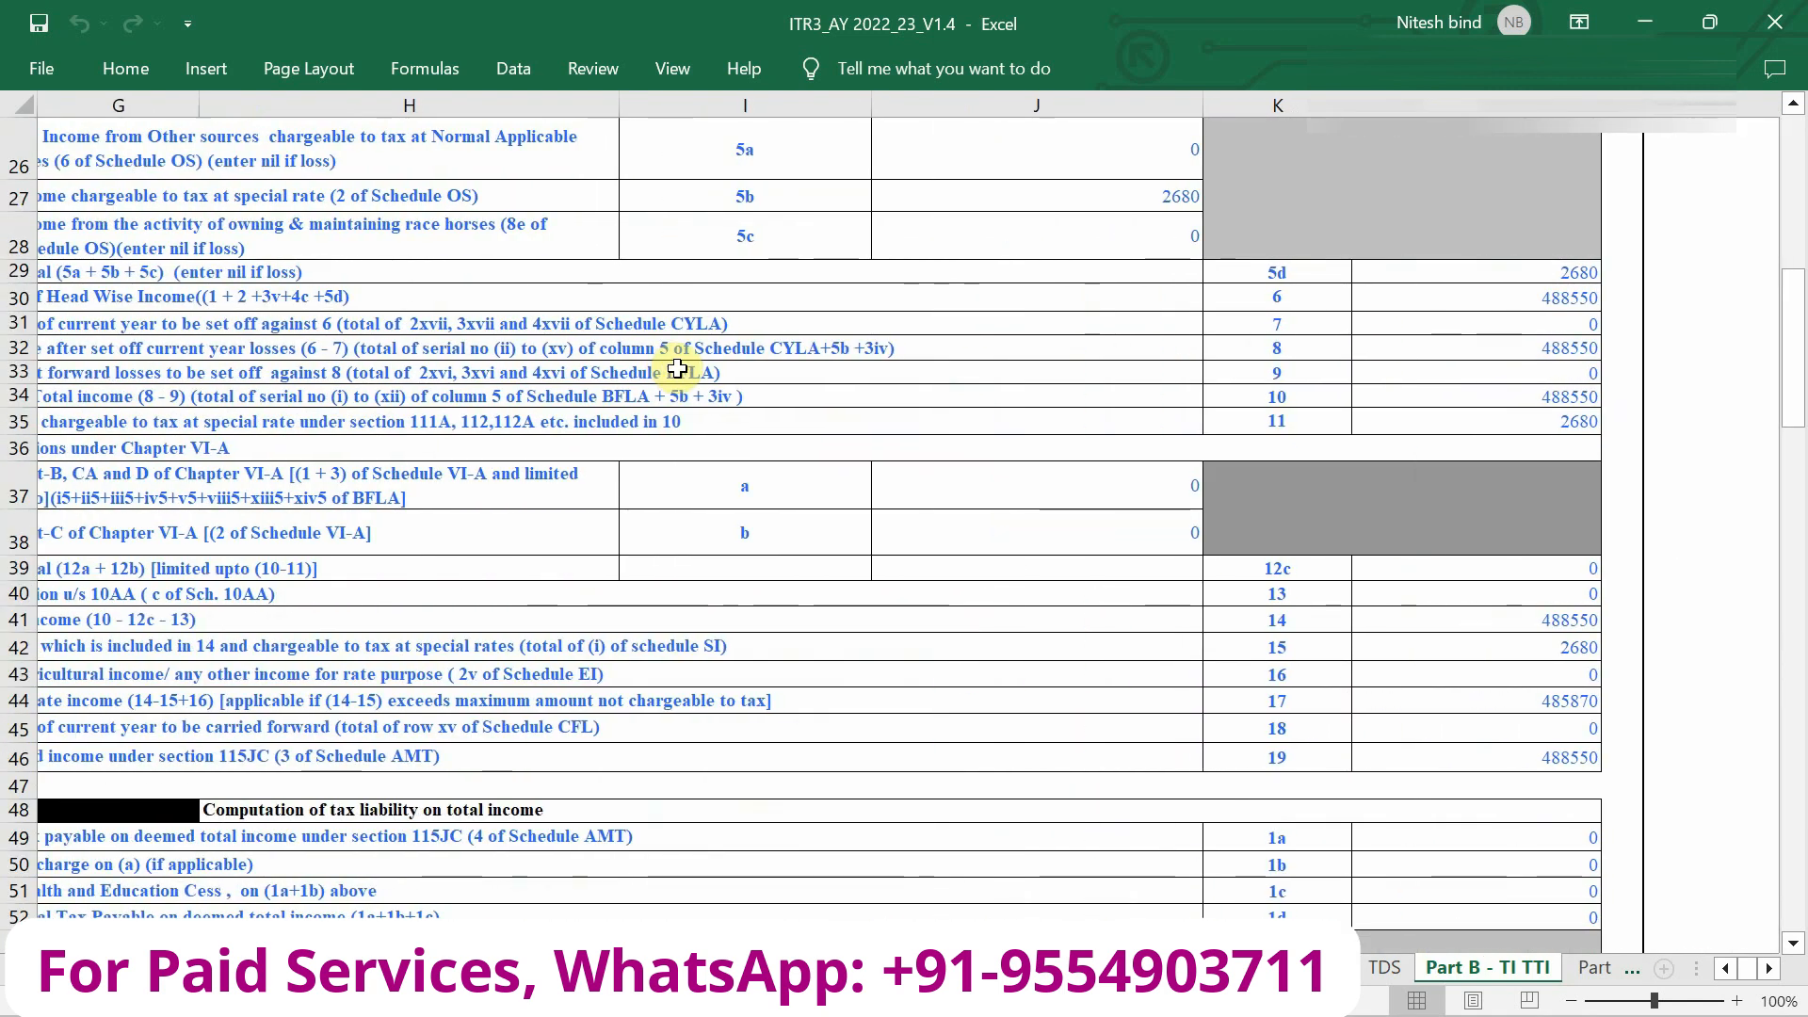
{"action": "scroll", "coordinate": [677, 368], "scroll_direction": "down", "scroll_amount": 4}
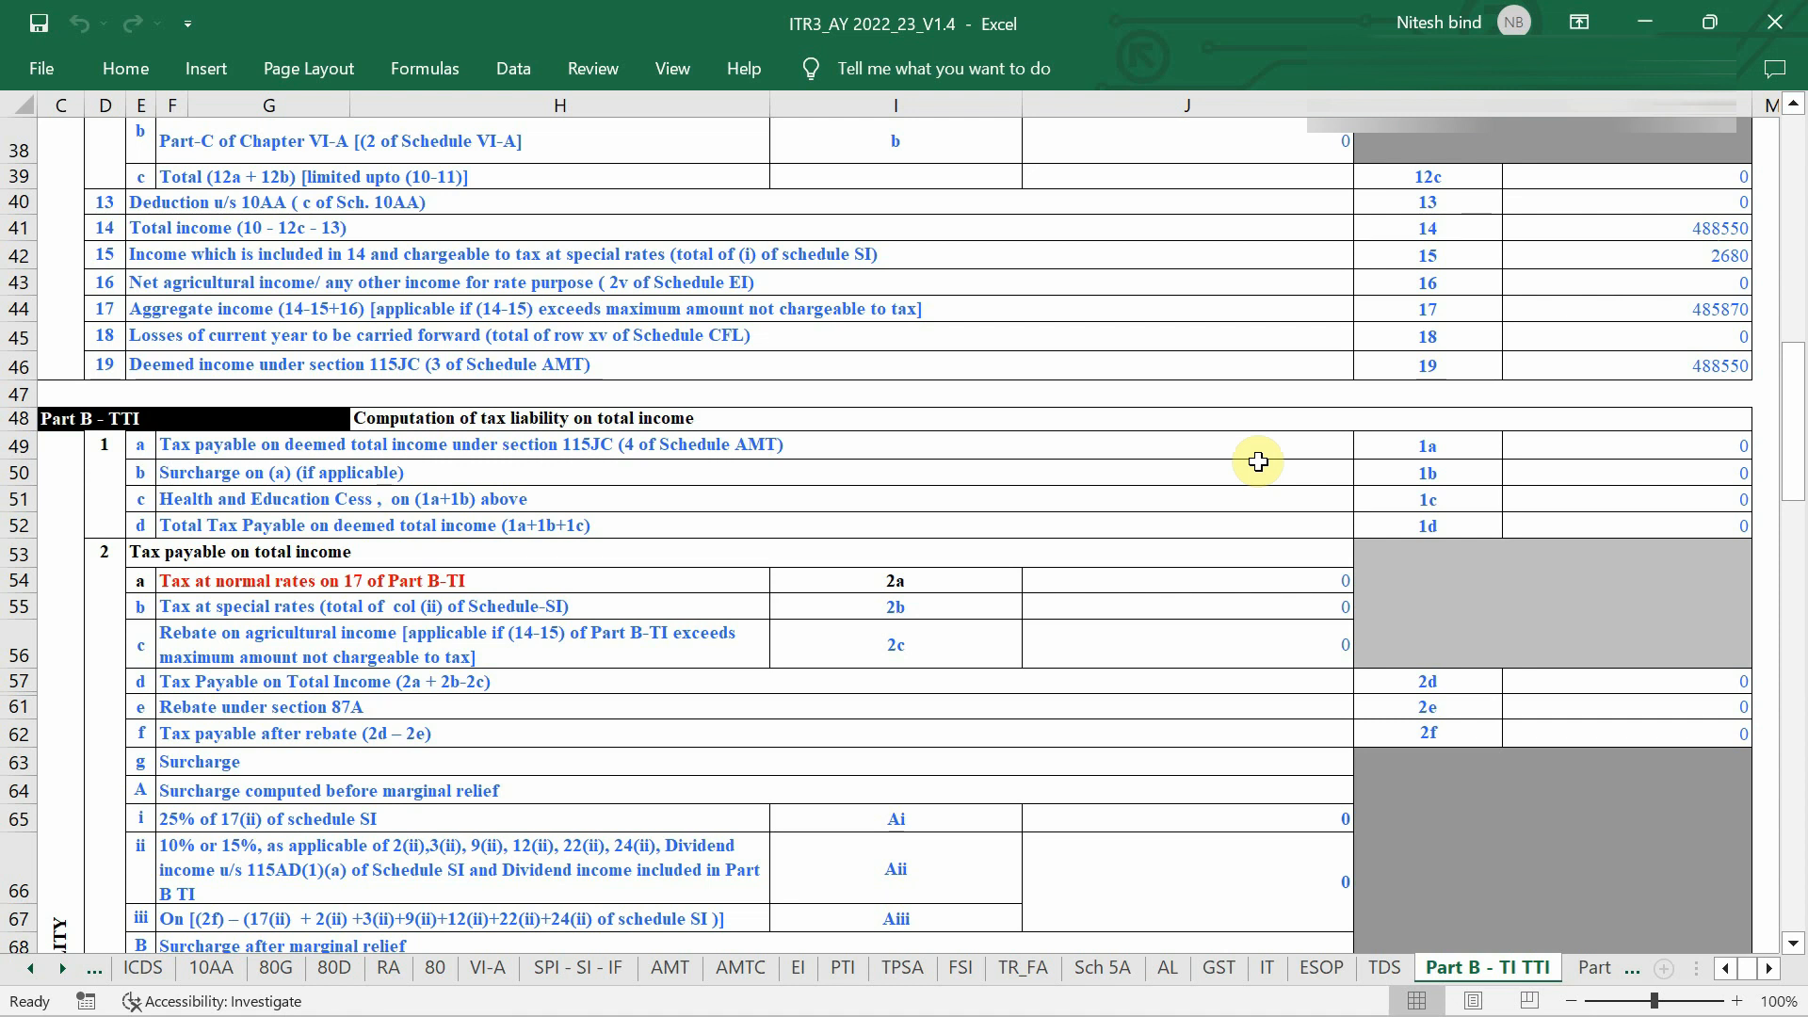
Scroll Part B - TI down to the taxes paid rows and switch to the TDS sheet.
{"action": "scroll", "coordinate": [1258, 461], "scroll_direction": "down", "scroll_amount": 6}
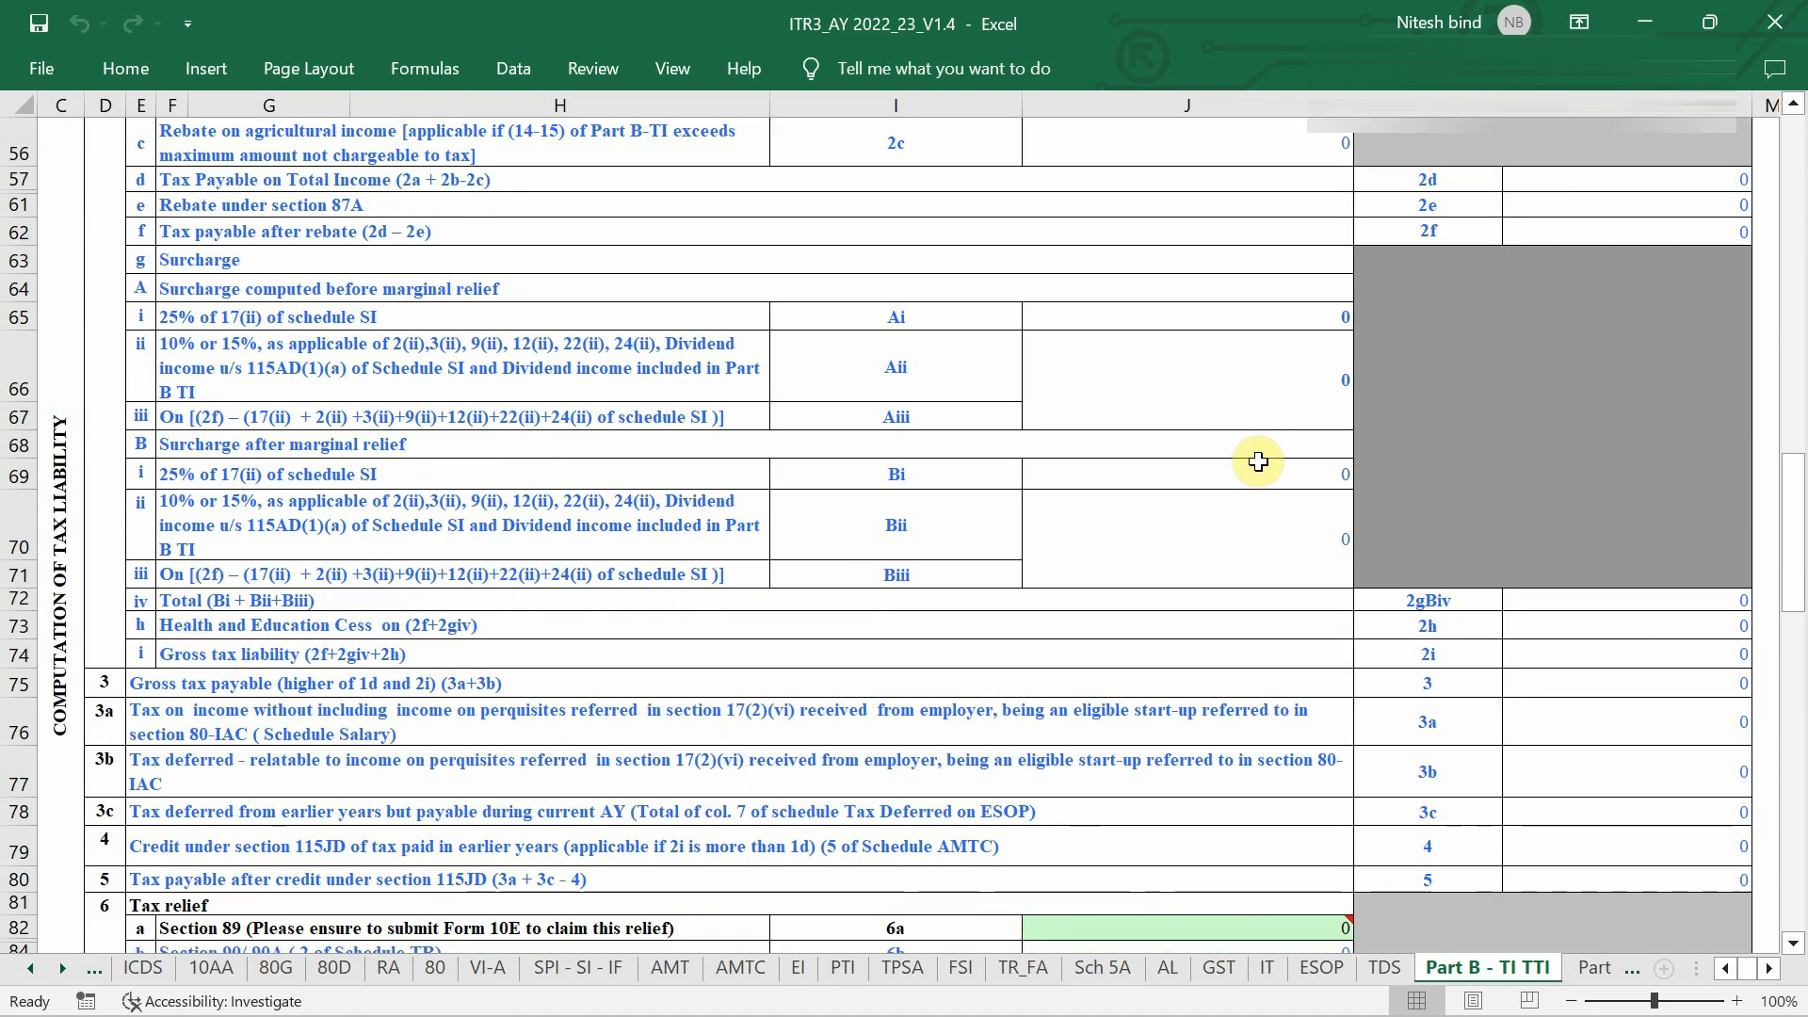
{"action": "scroll", "coordinate": [1258, 462], "scroll_direction": "down", "scroll_amount": 5}
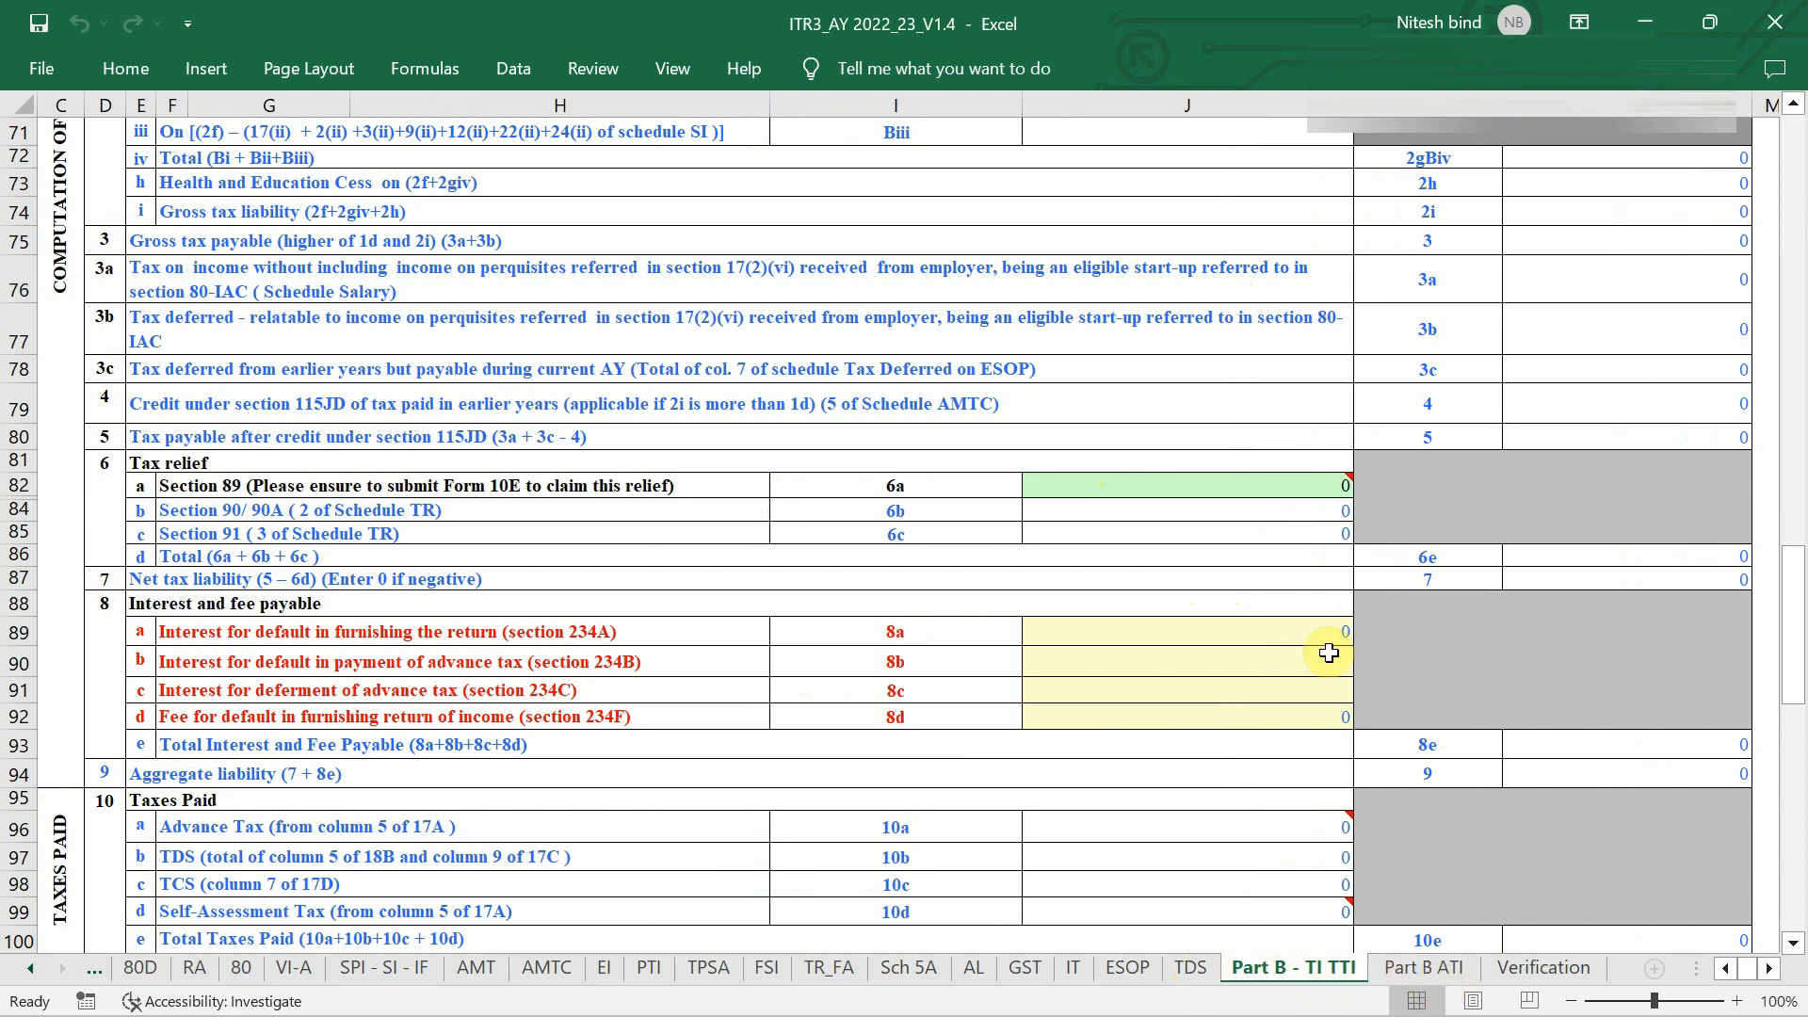
{"action": "left_click", "coordinate": [1207, 964]}
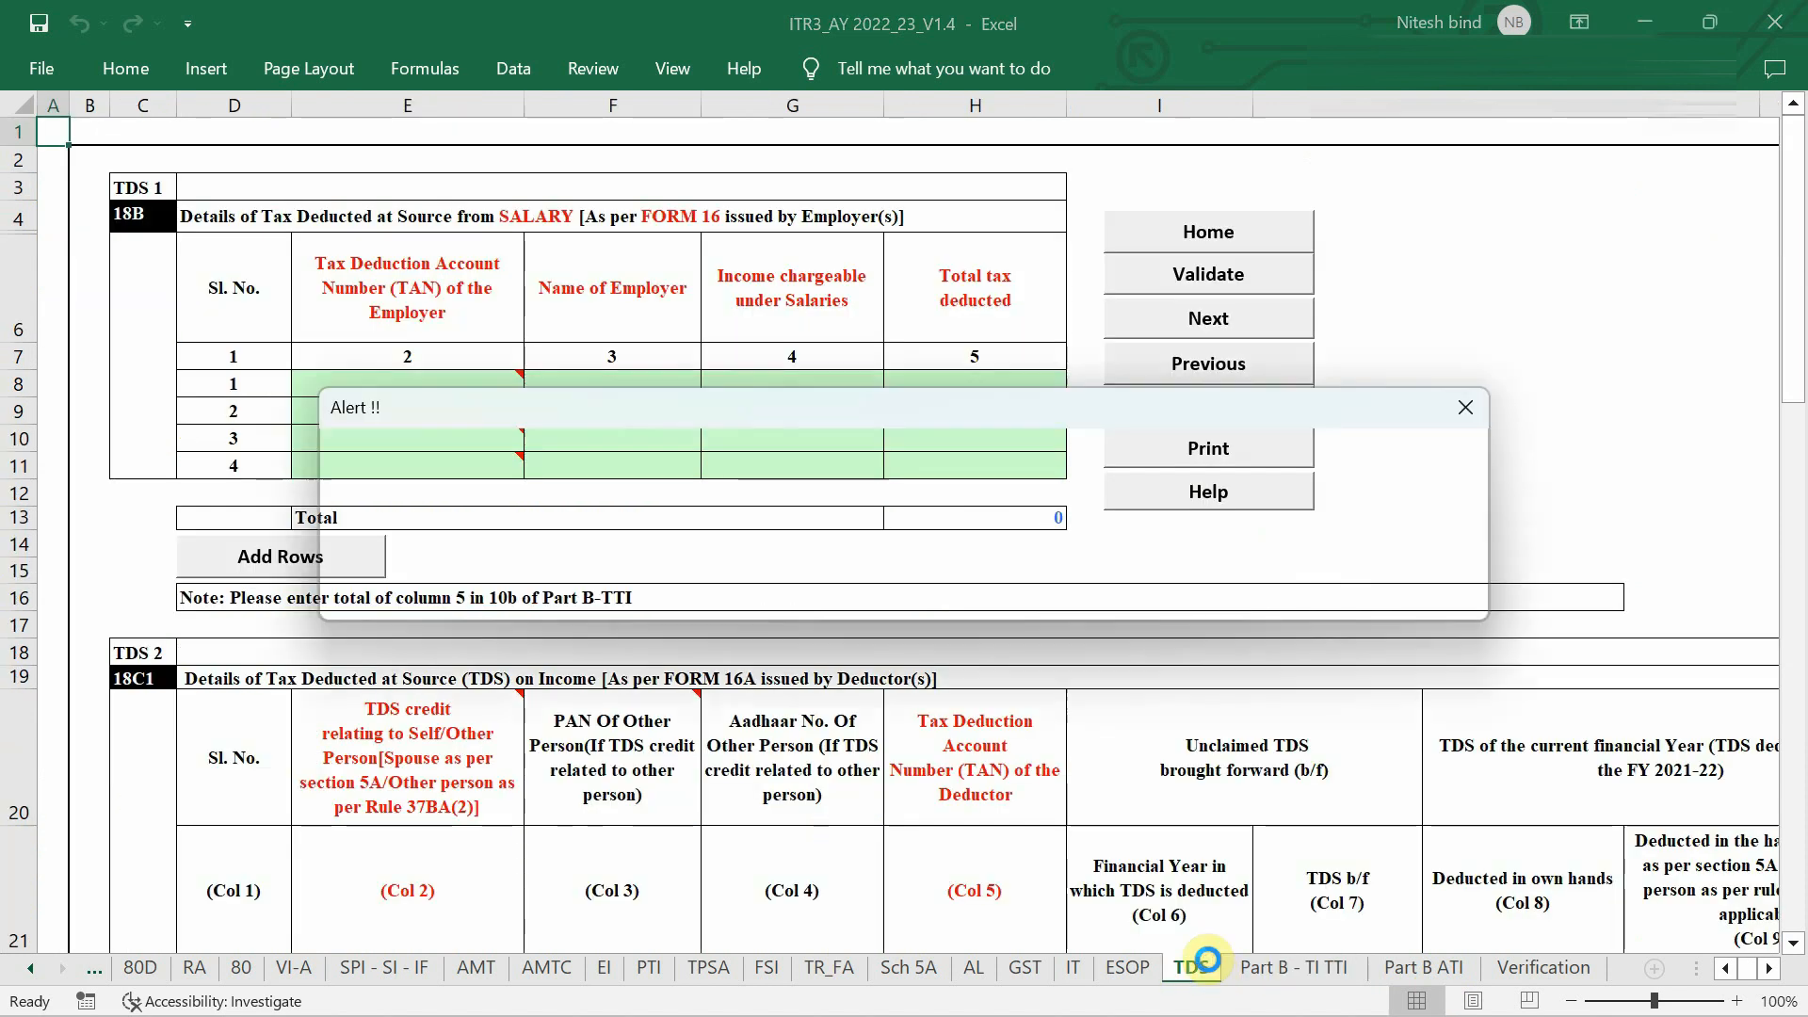
Dismiss the alert and check the empty TDS and TCS tables, returning to the sheet's top.
{"action": "left_click", "coordinate": [886, 591]}
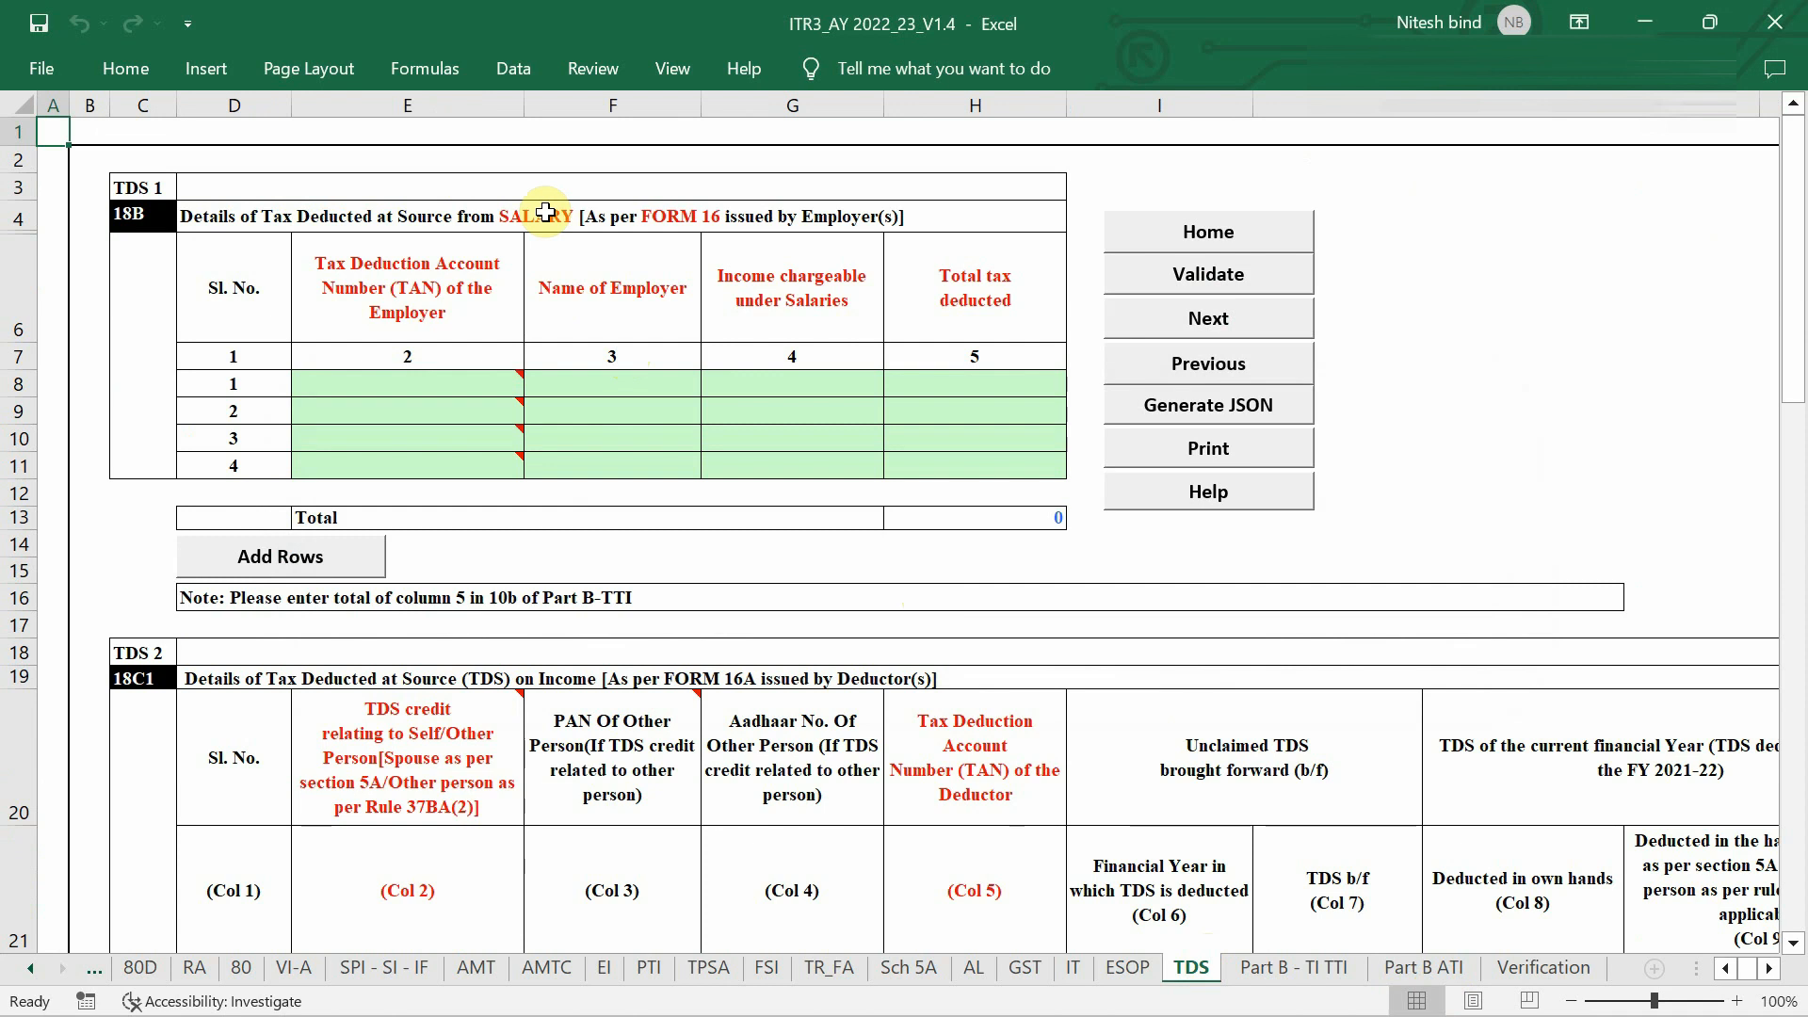
{"action": "scroll", "coordinate": [545, 212], "scroll_direction": "down", "scroll_amount": 5}
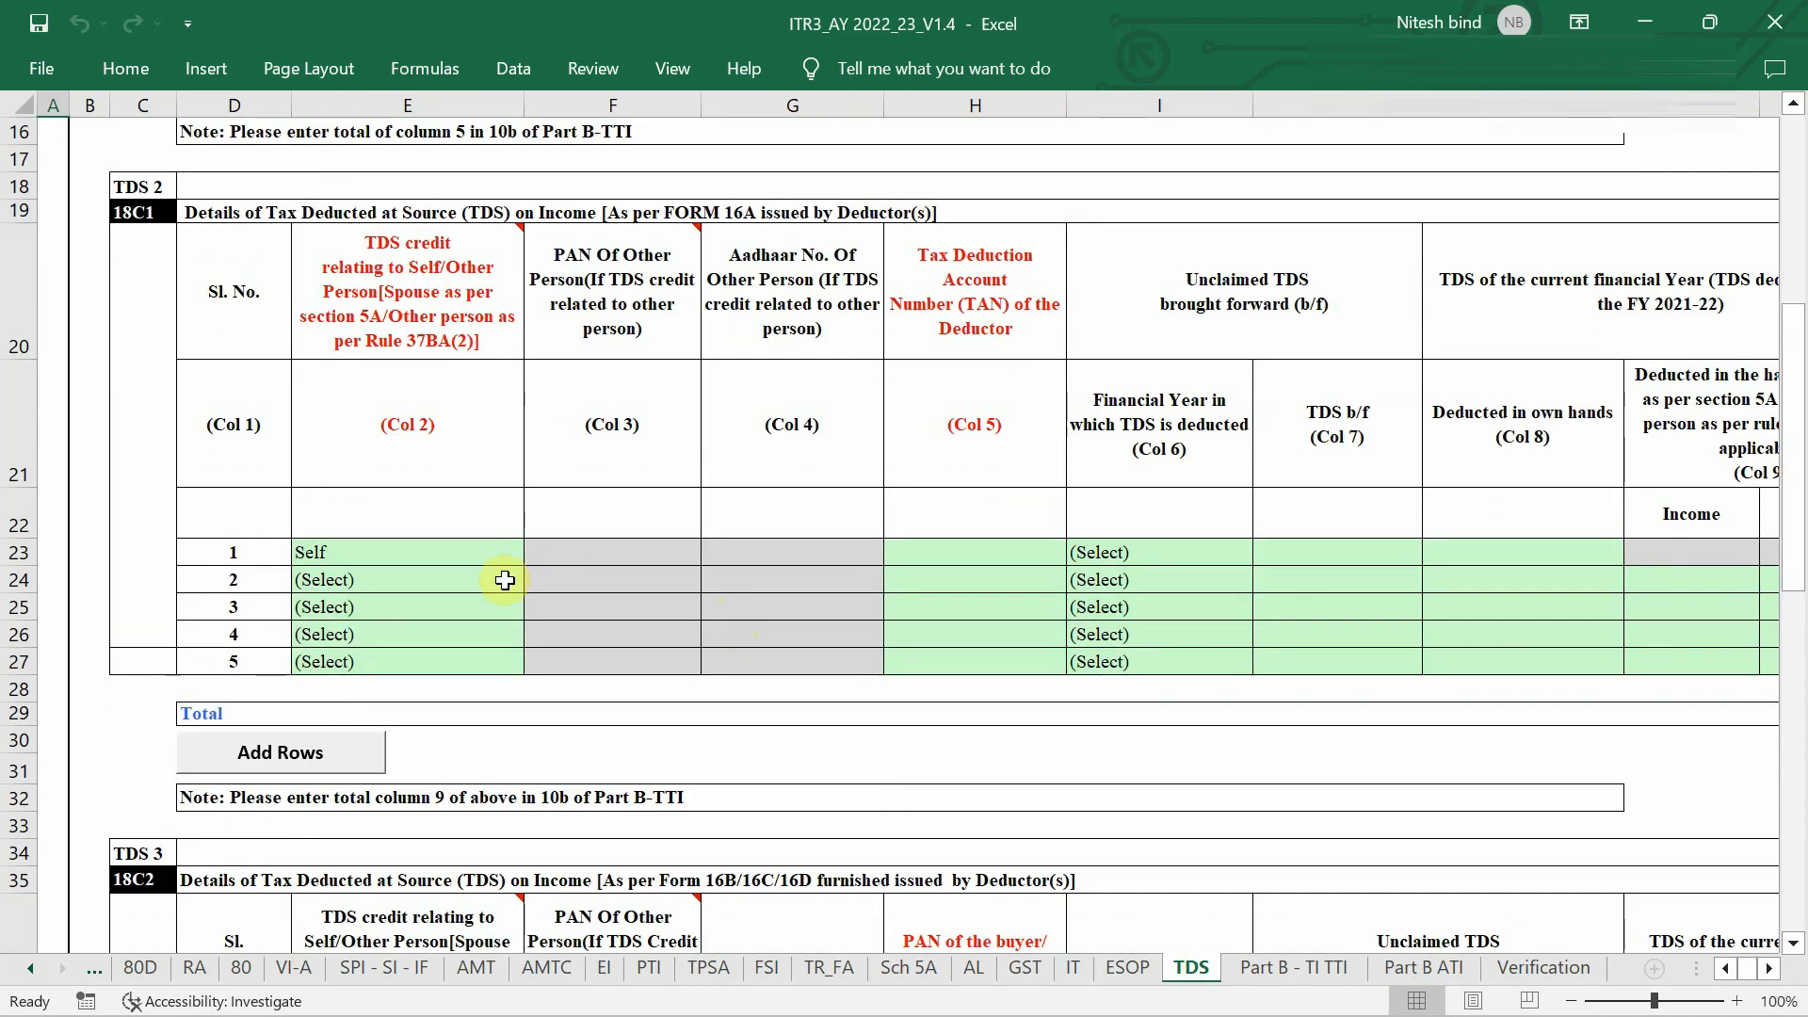
{"action": "scroll", "coordinate": [504, 581], "scroll_direction": "down", "scroll_amount": 2}
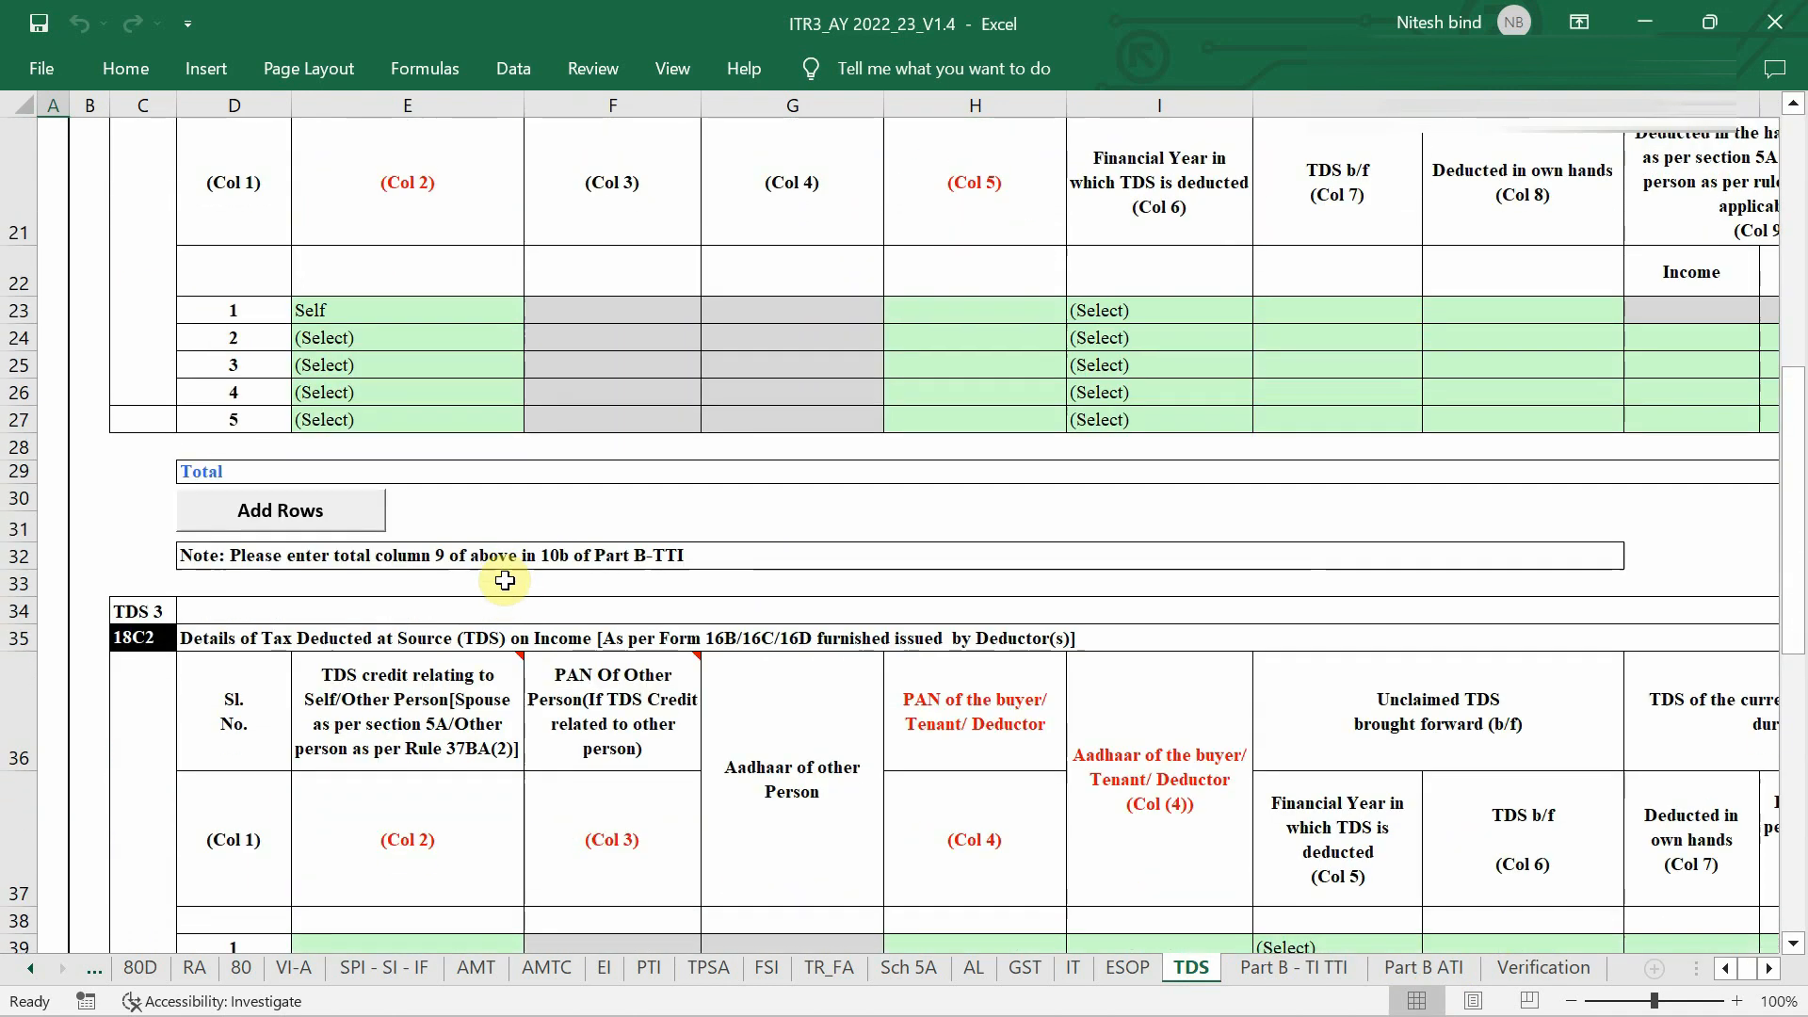
{"action": "scroll", "coordinate": [1114, 733], "scroll_direction": "down", "scroll_amount": 5}
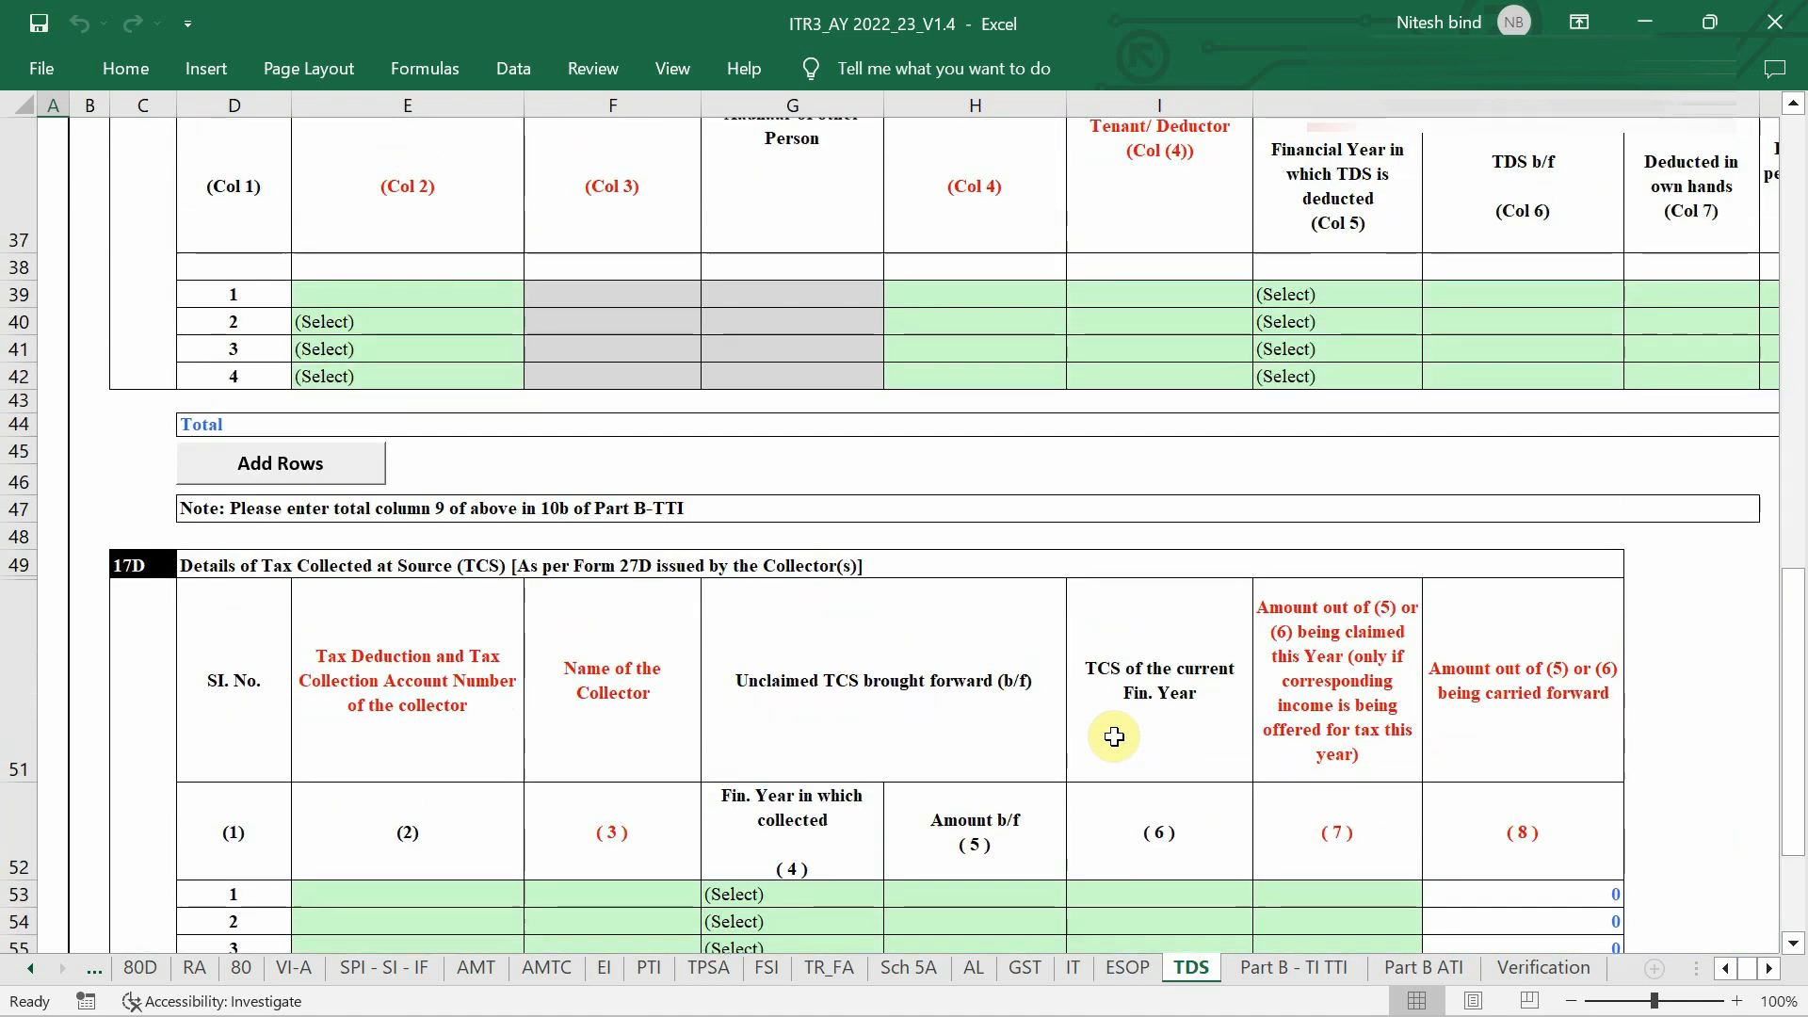
{"action": "scroll", "coordinate": [1114, 737], "scroll_direction": "down", "scroll_amount": 3}
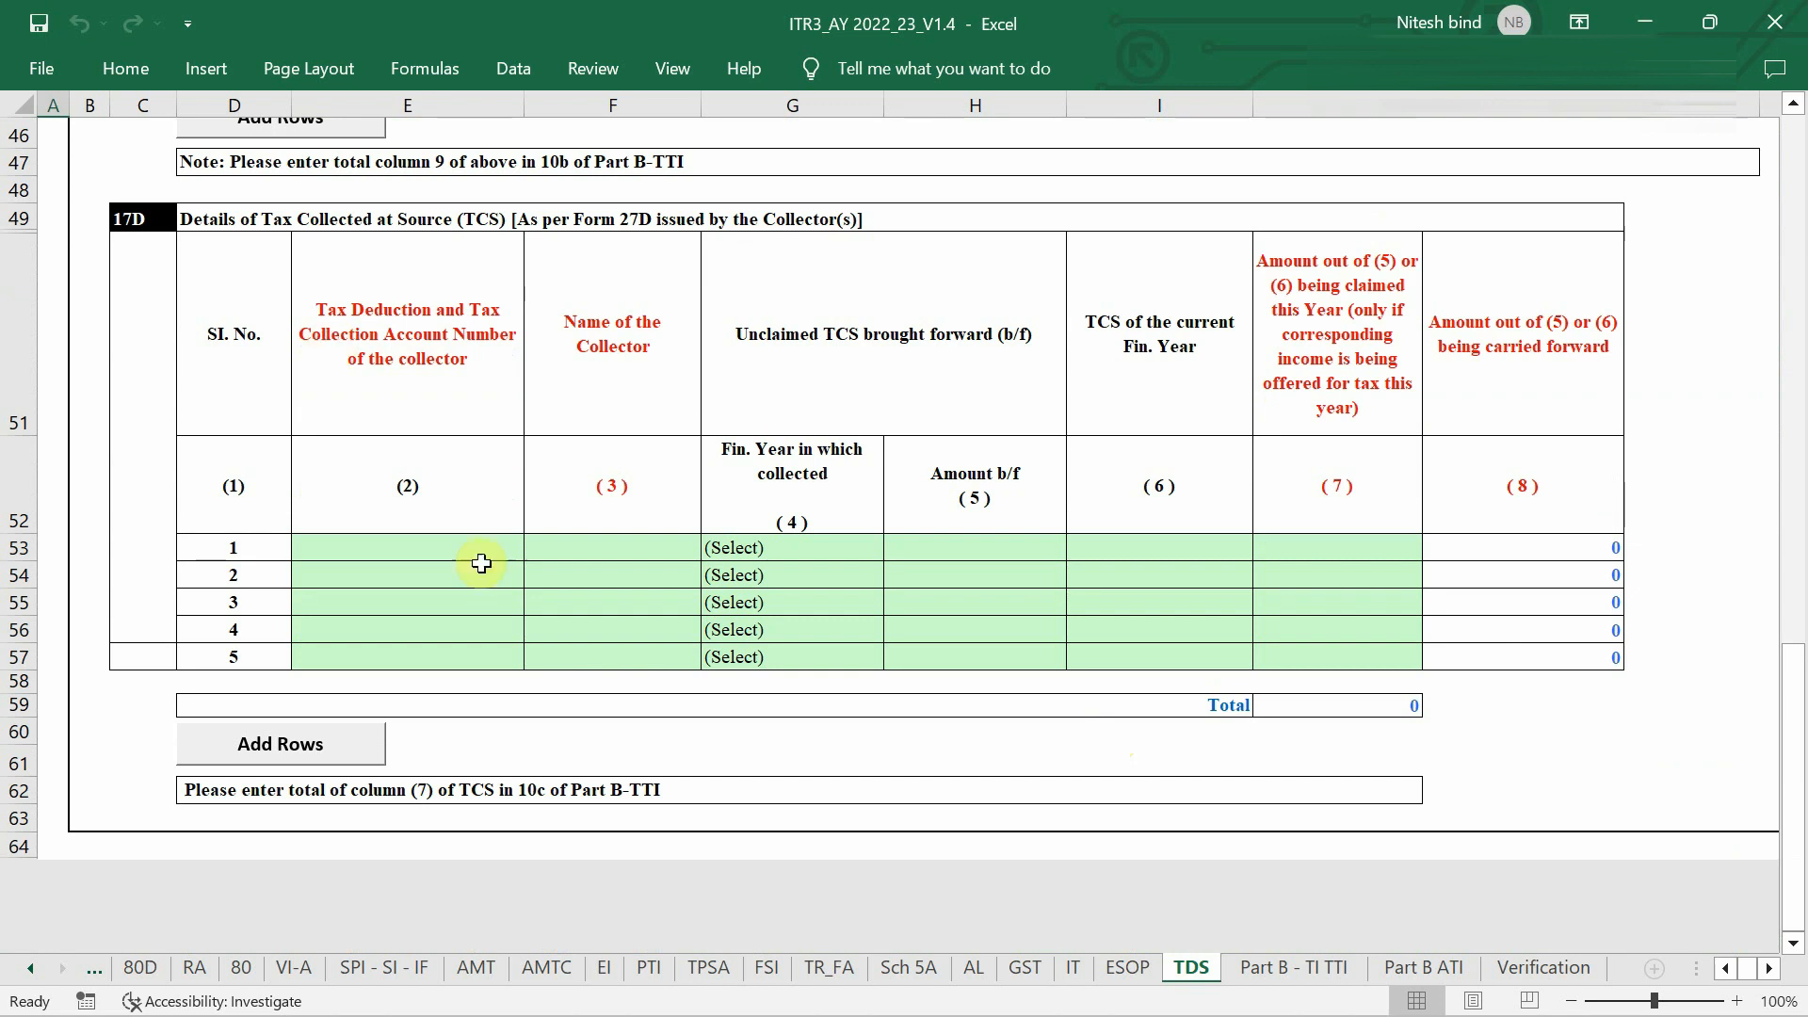
{"action": "key", "text": "ctrl+Home"}
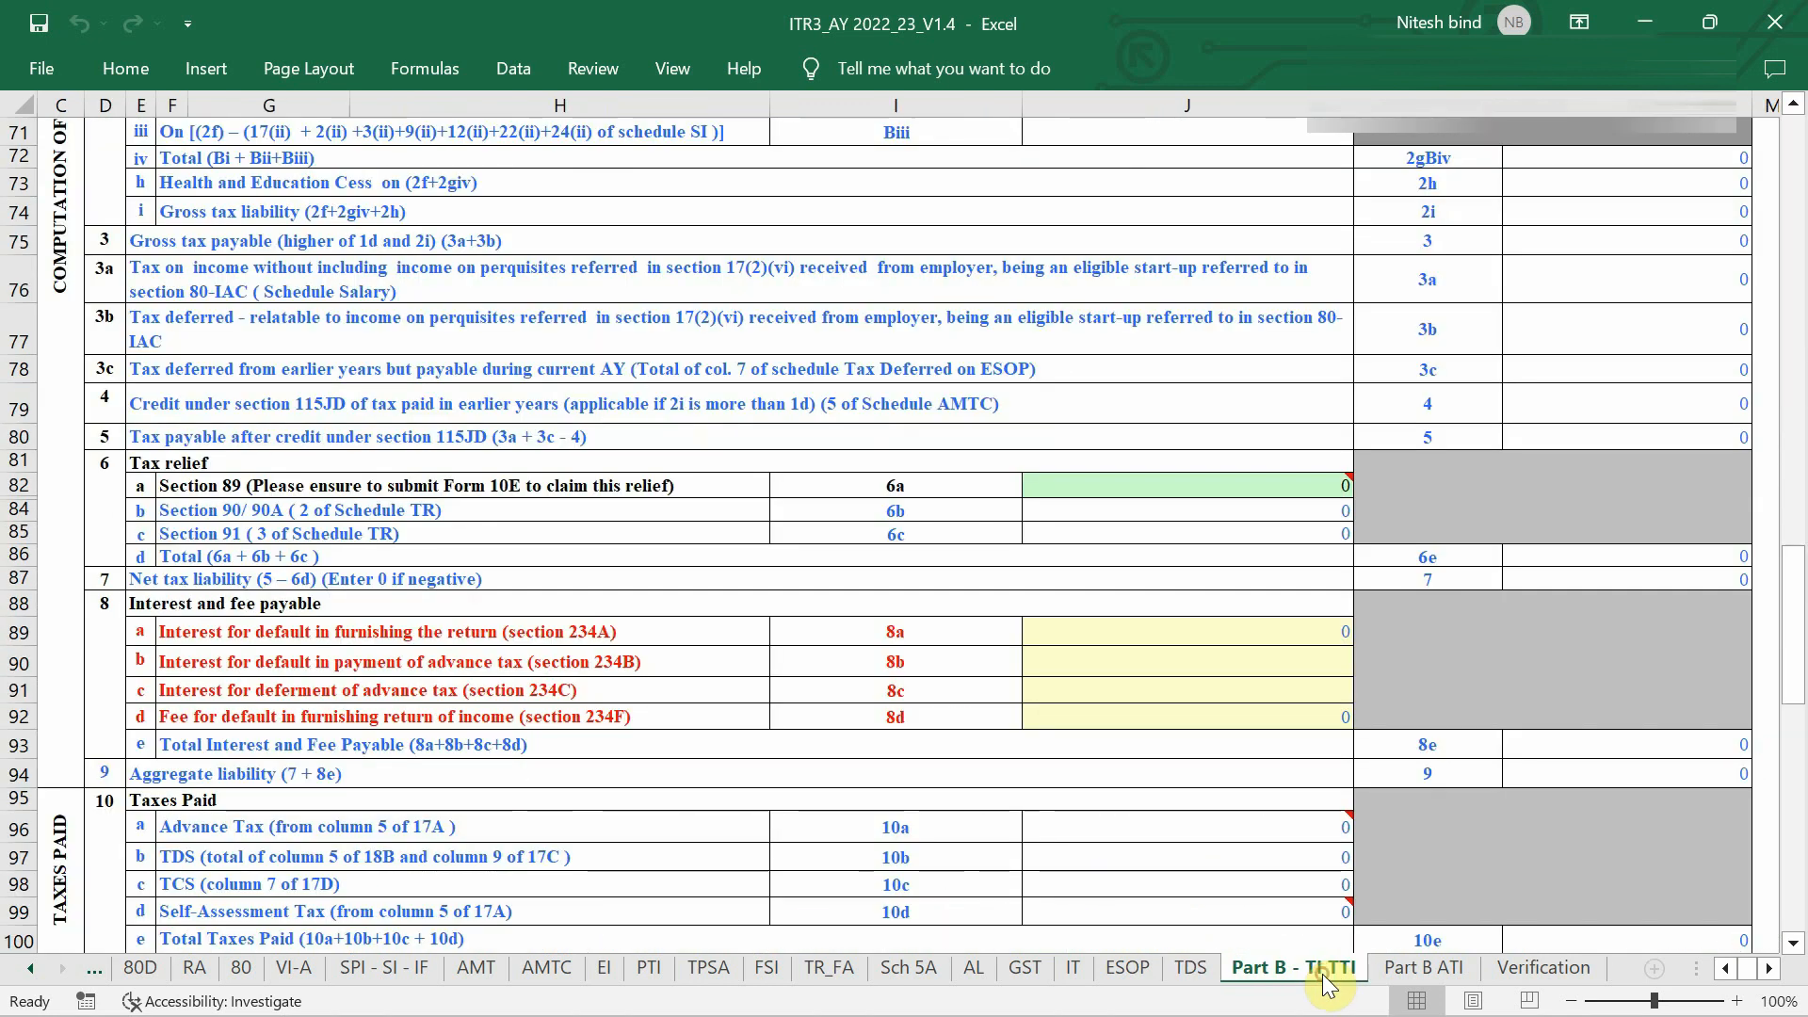
Move from the TDS schedule via Part B - TI TTI to the PART A - General sheet.
{"action": "left_click", "coordinate": [1328, 970]}
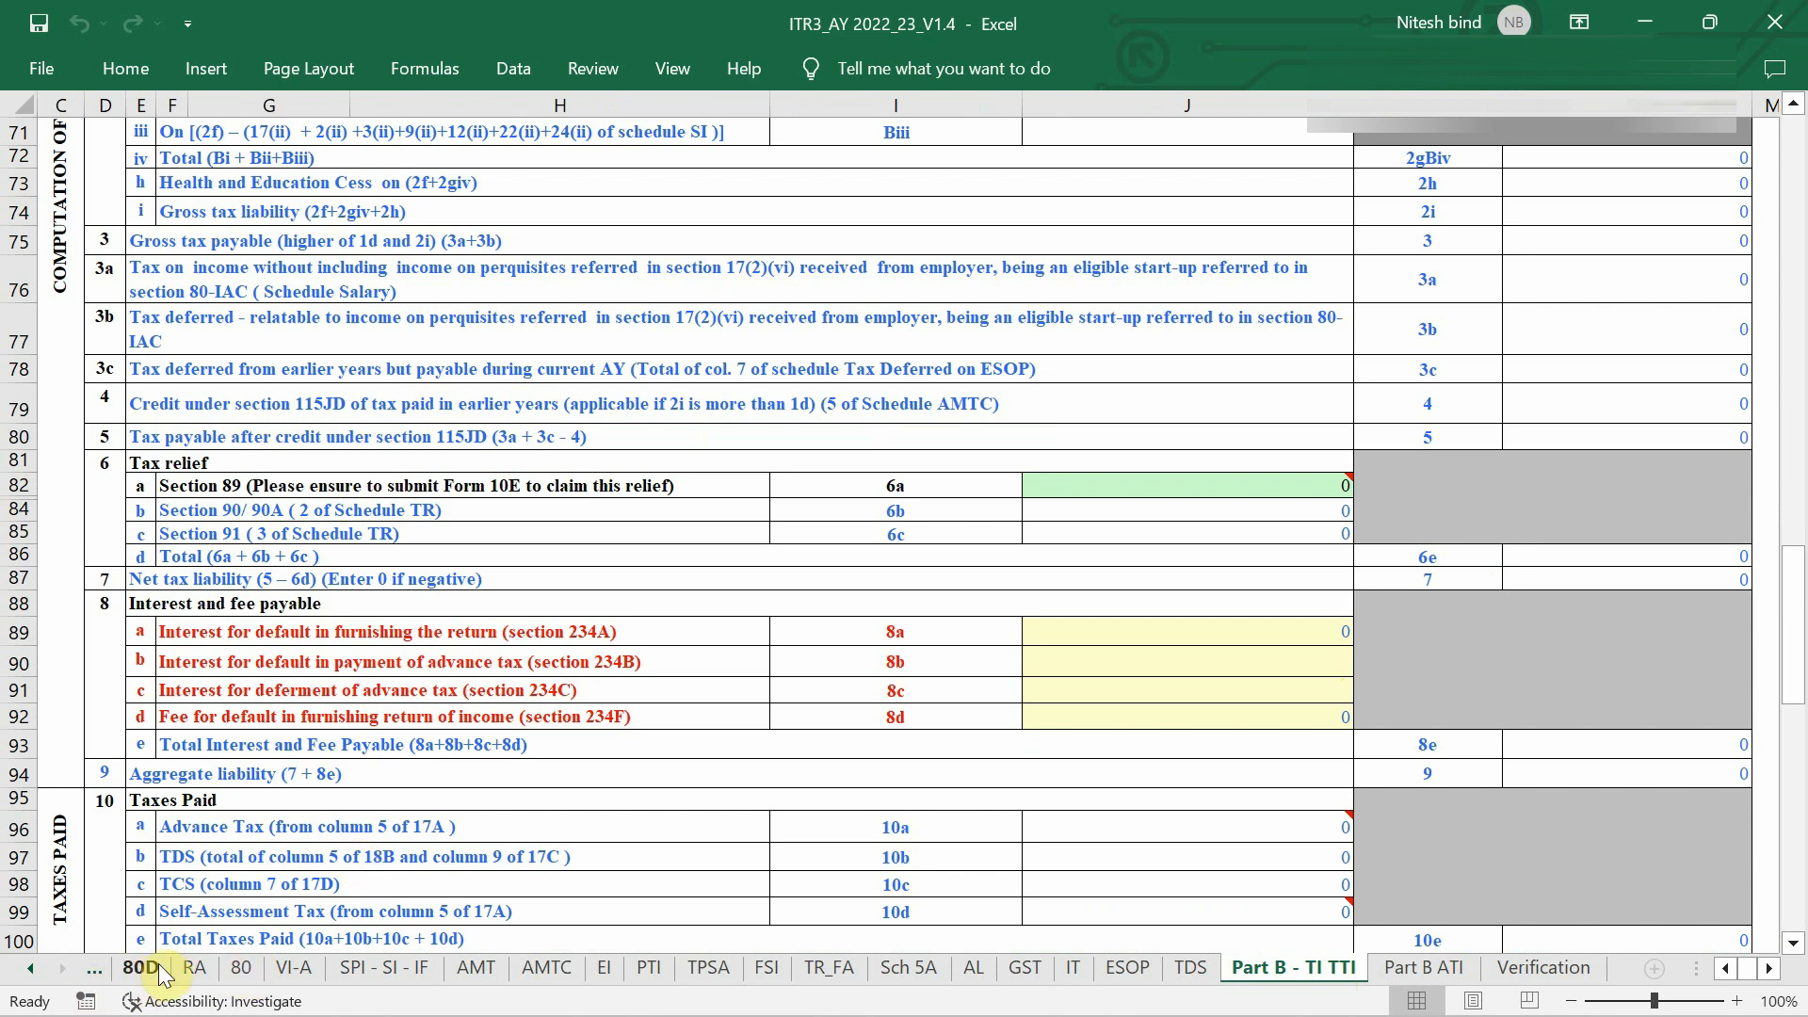
{"action": "scroll", "coordinate": [162, 975], "scroll_direction": "up", "scroll_amount": 3}
{"action": "scroll", "coordinate": [162, 976], "scroll_direction": "up", "scroll_amount": 3}
{"action": "scroll", "coordinate": [350, 935], "scroll_direction": "left", "scroll_amount": 2}
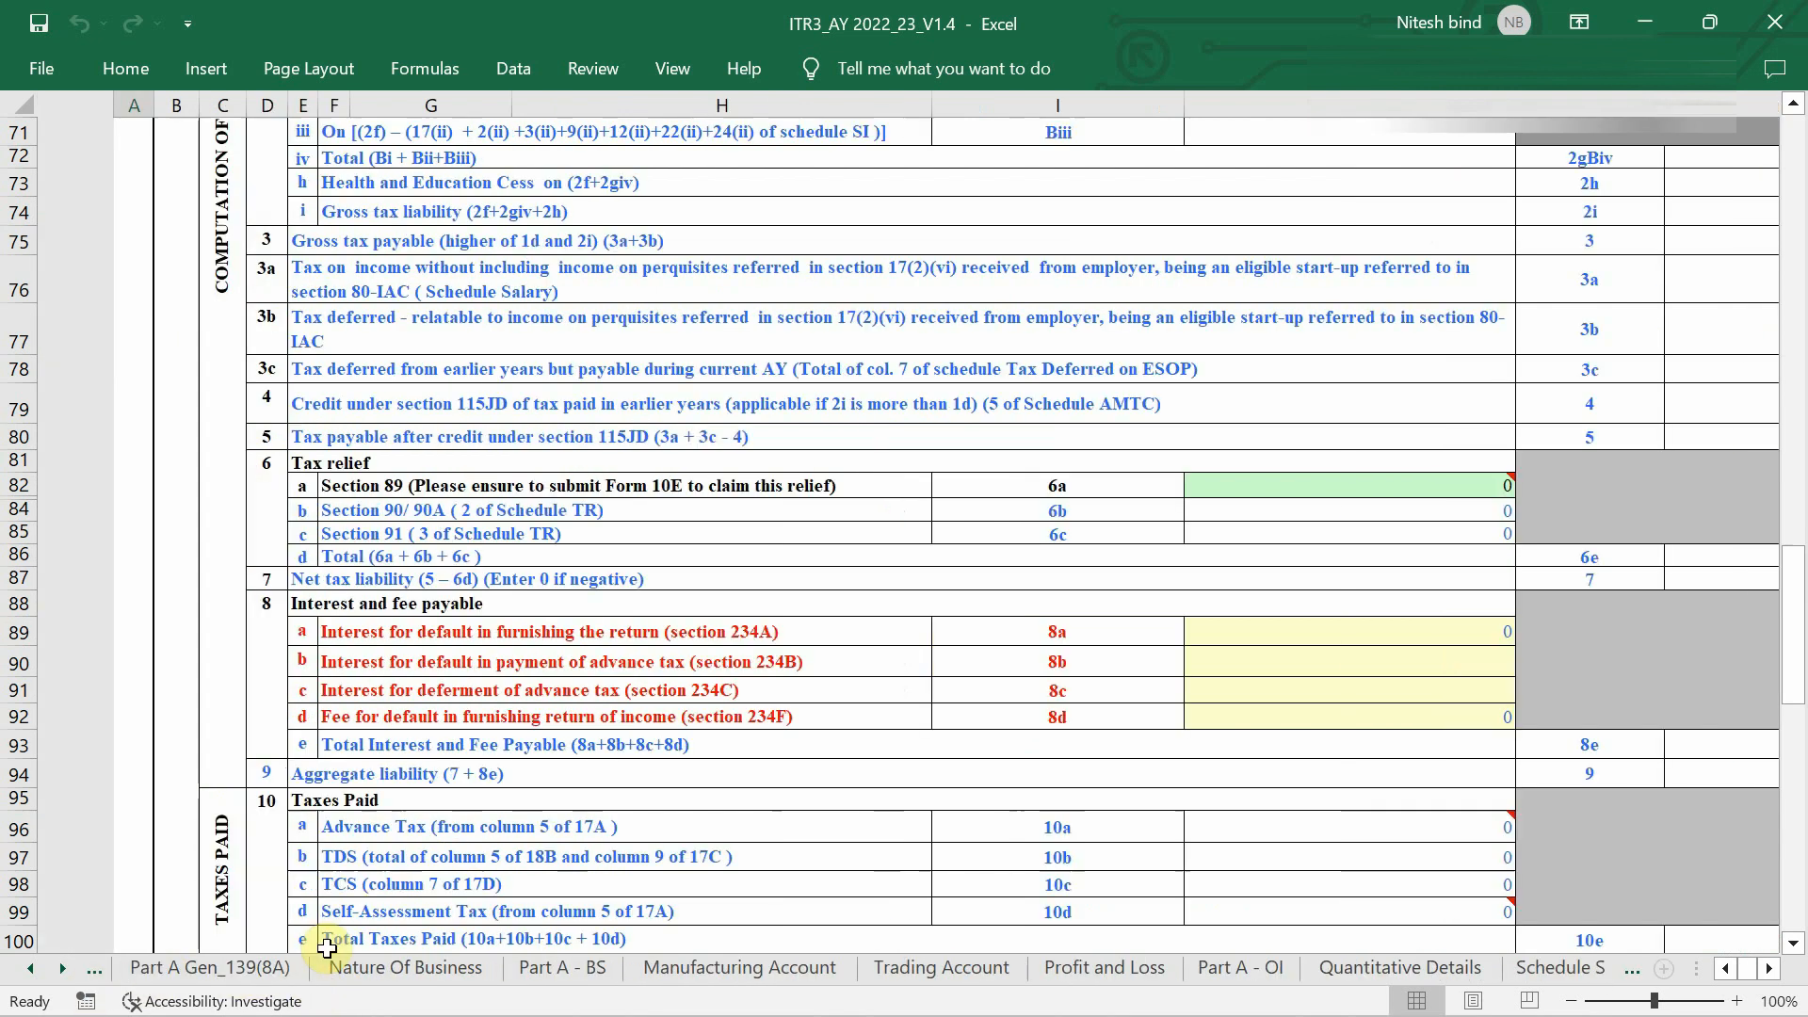
{"action": "left_click", "coordinate": [249, 970]}
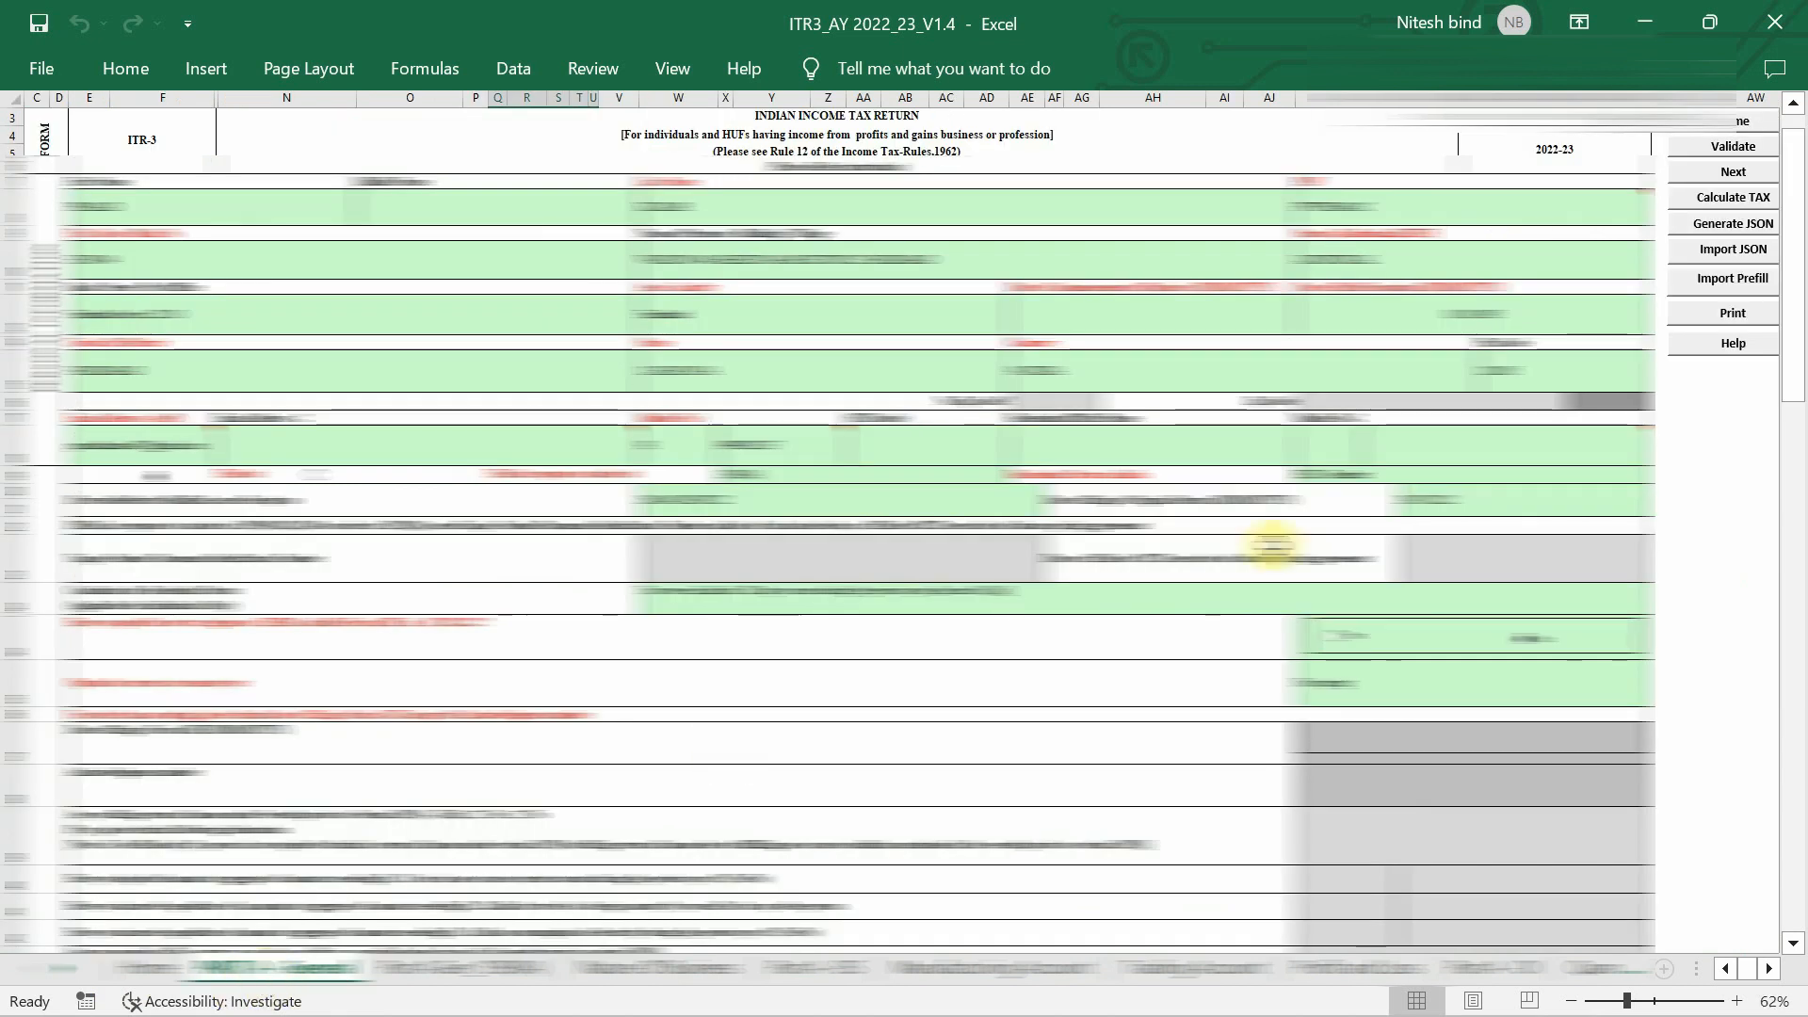
{"action": "scroll", "coordinate": [1632, 428], "scroll_direction": "up", "scroll_amount": 2}
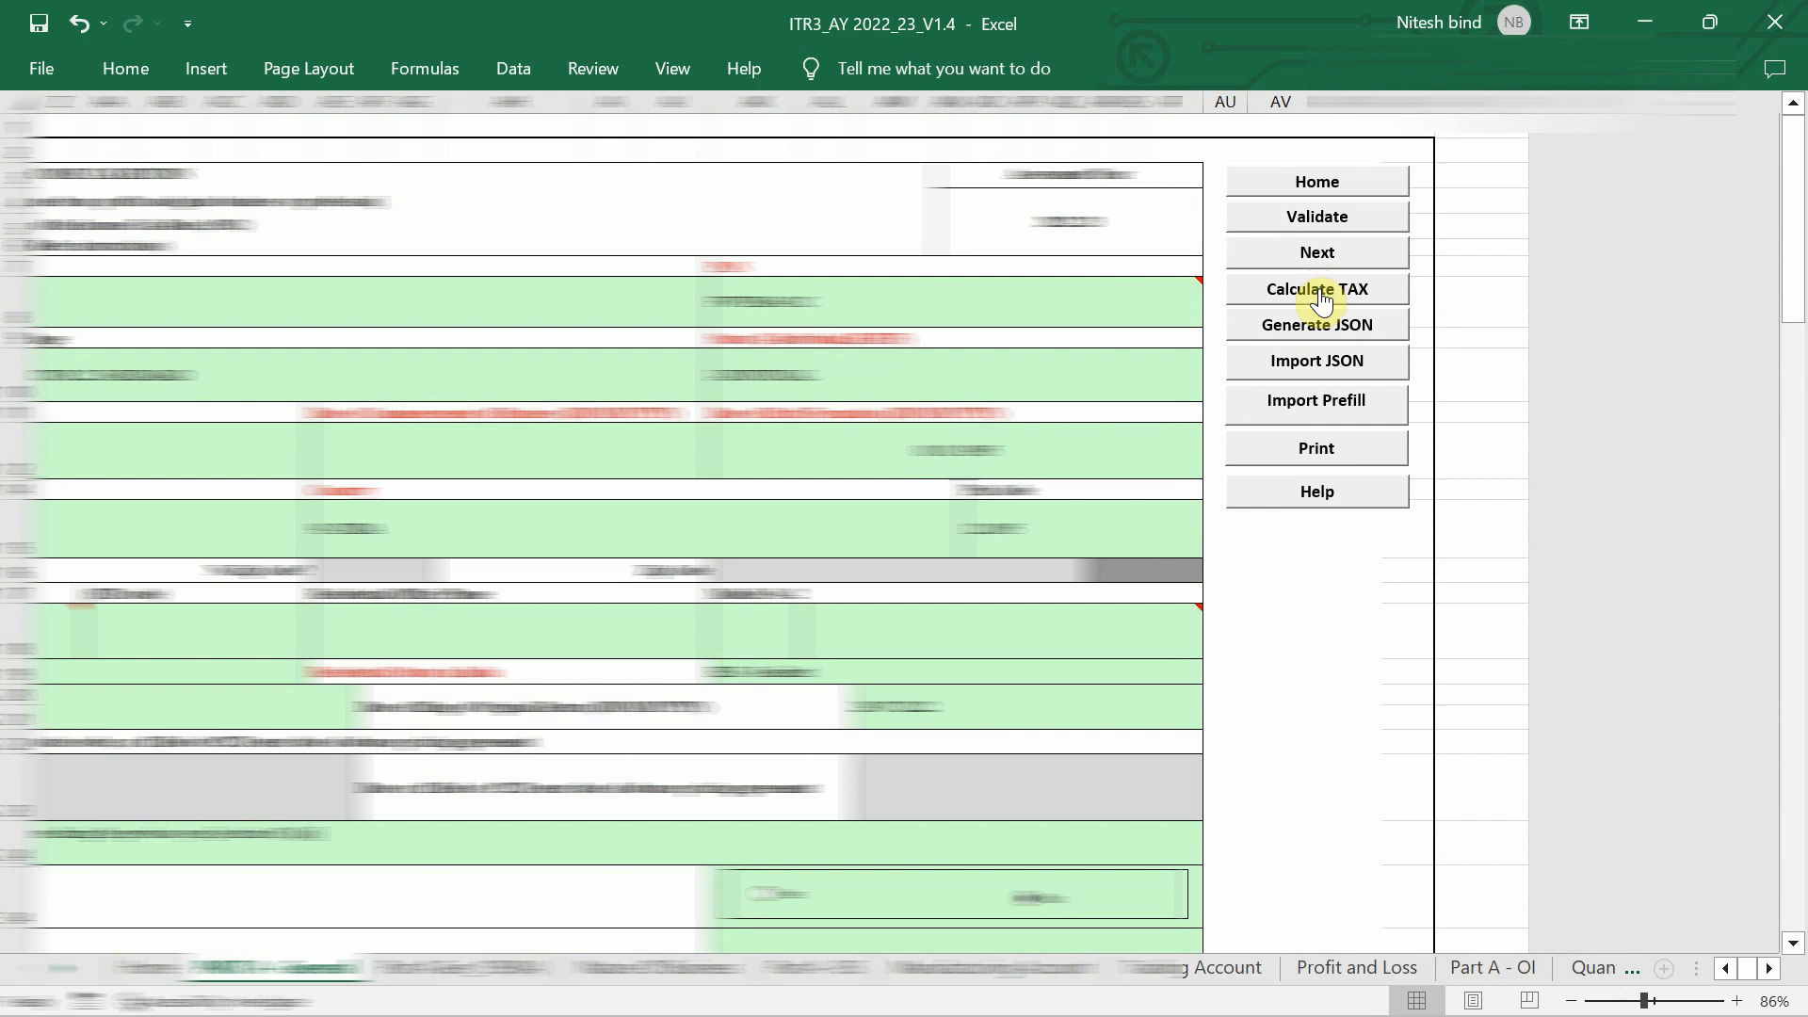
Run Calculate TAX, yielding cess of 4 and gross and net tax liability of 102.
{"action": "left_click", "coordinate": [1322, 297]}
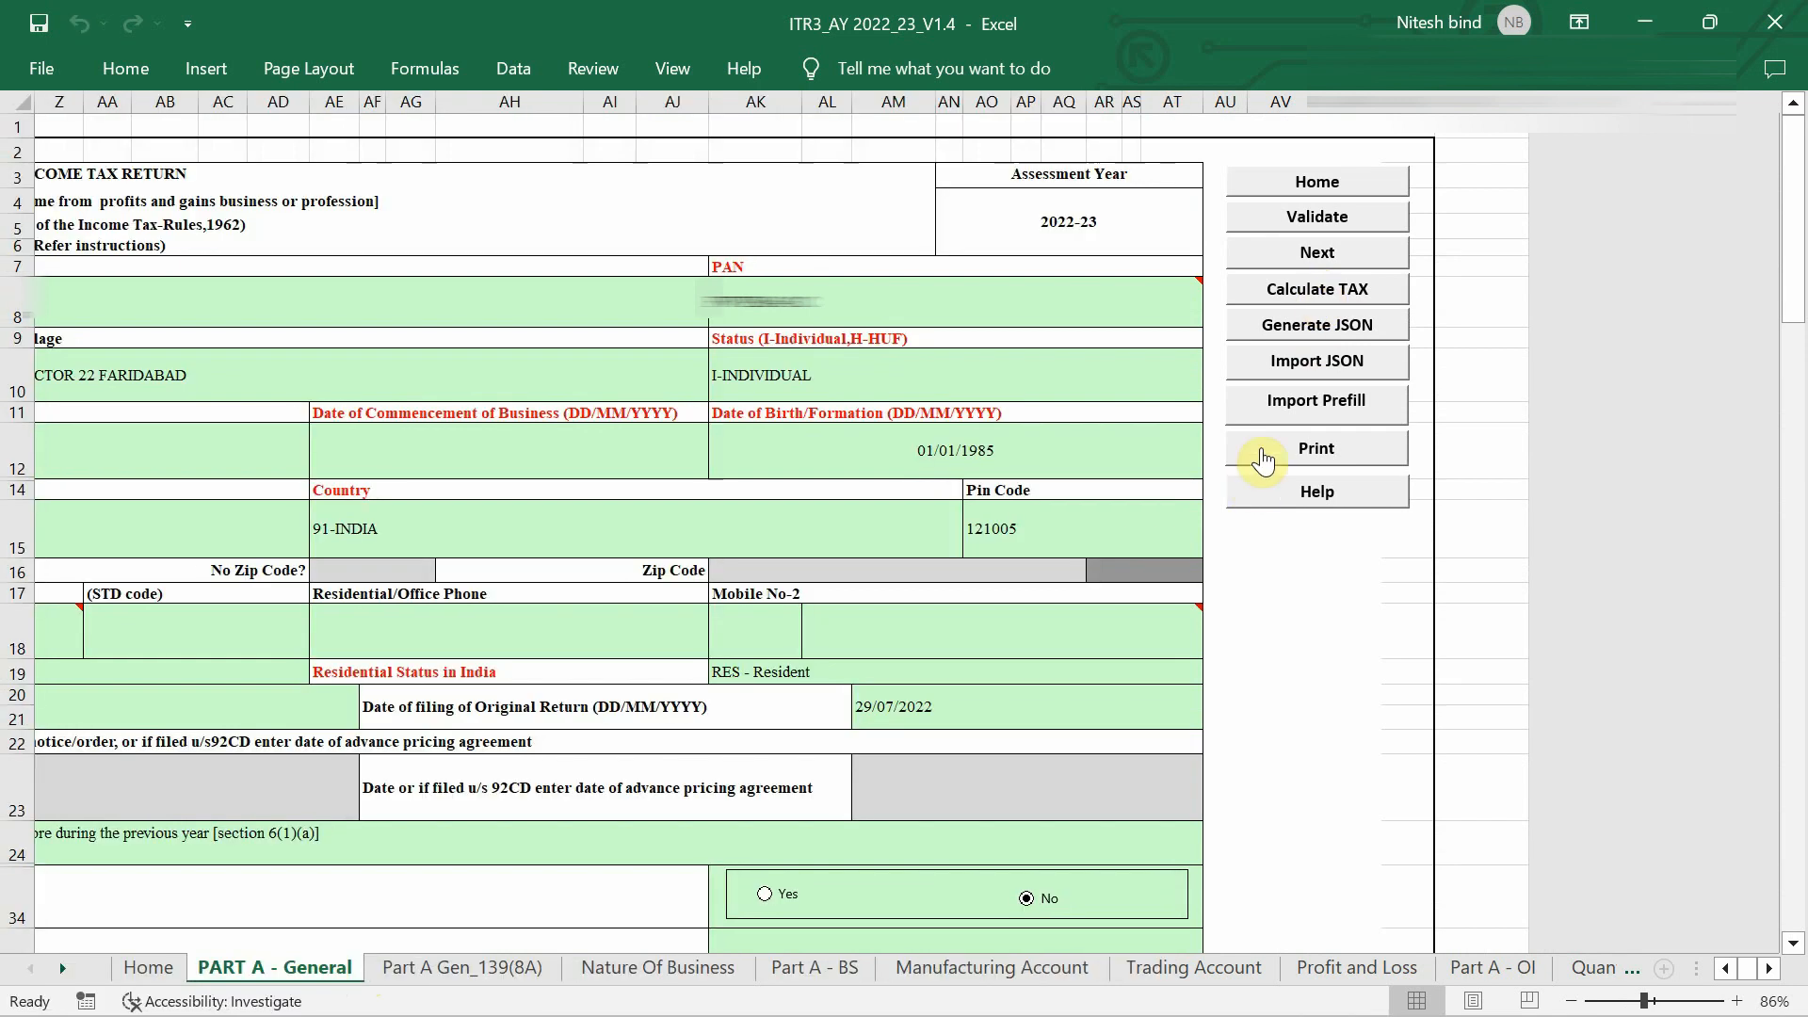
{"action": "left_click", "coordinate": [1297, 300]}
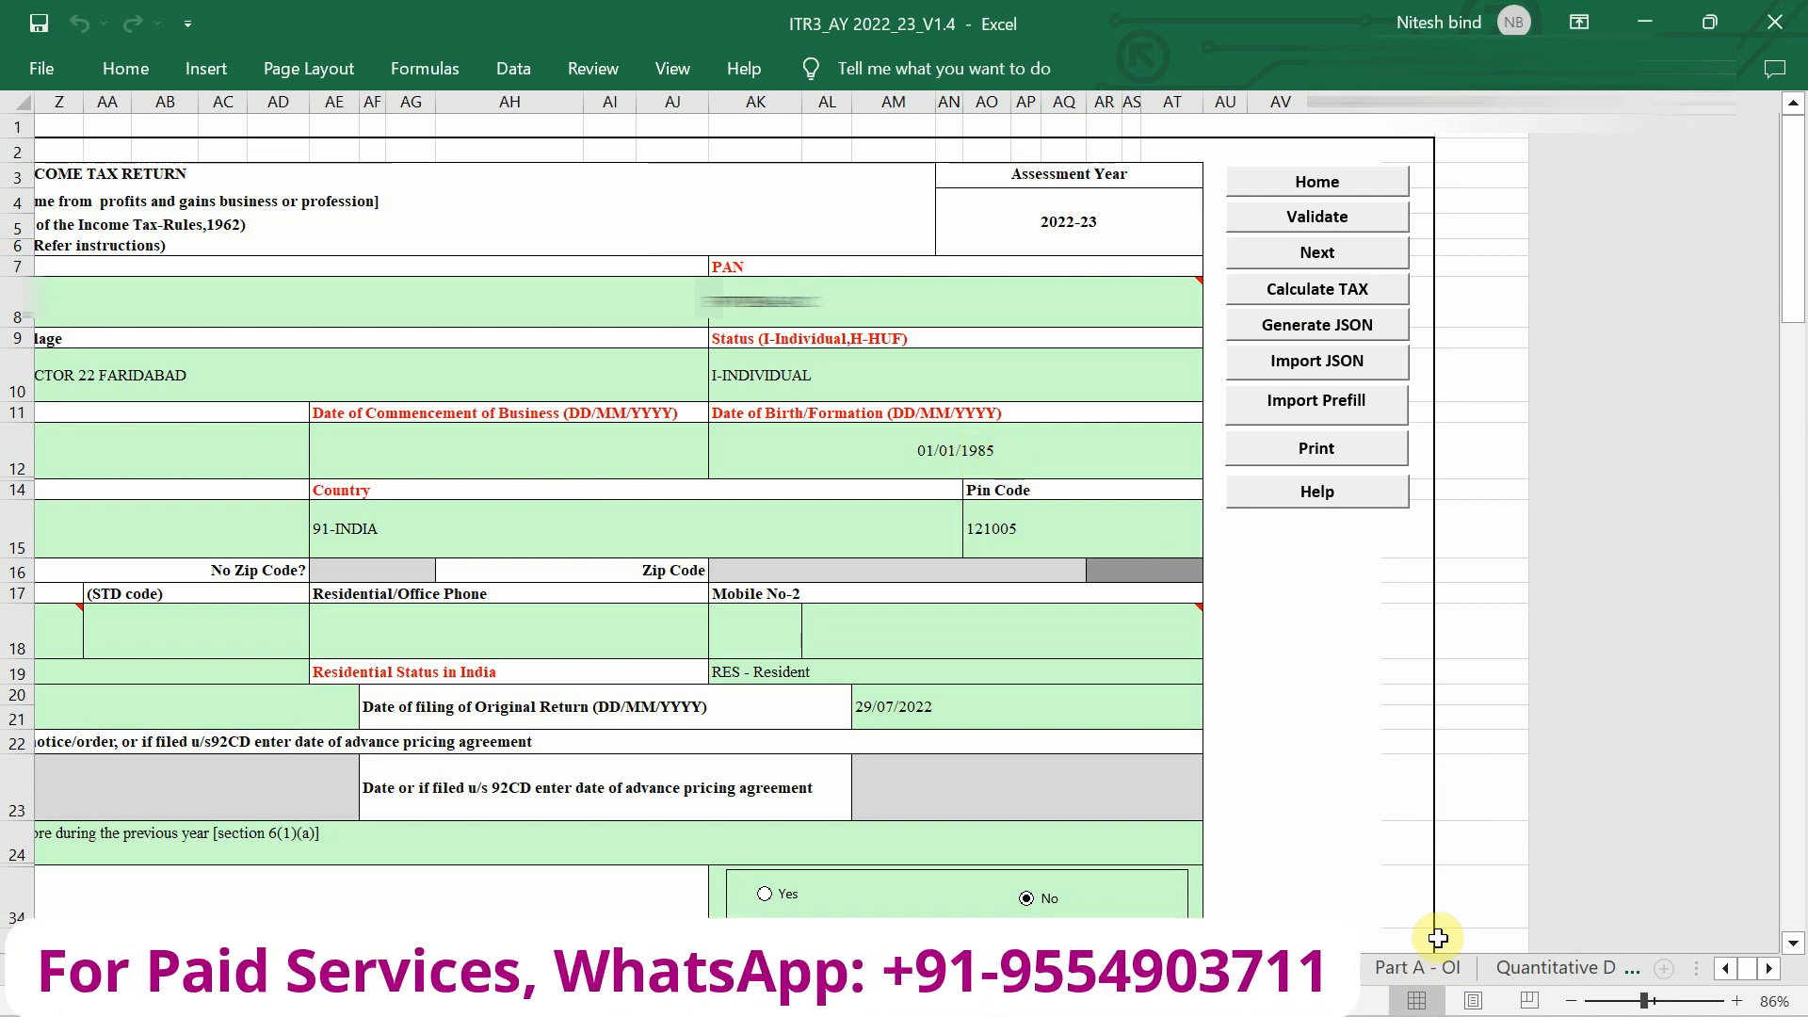
{"action": "scroll", "coordinate": [1398, 968], "scroll_direction": "down", "scroll_amount": 8}
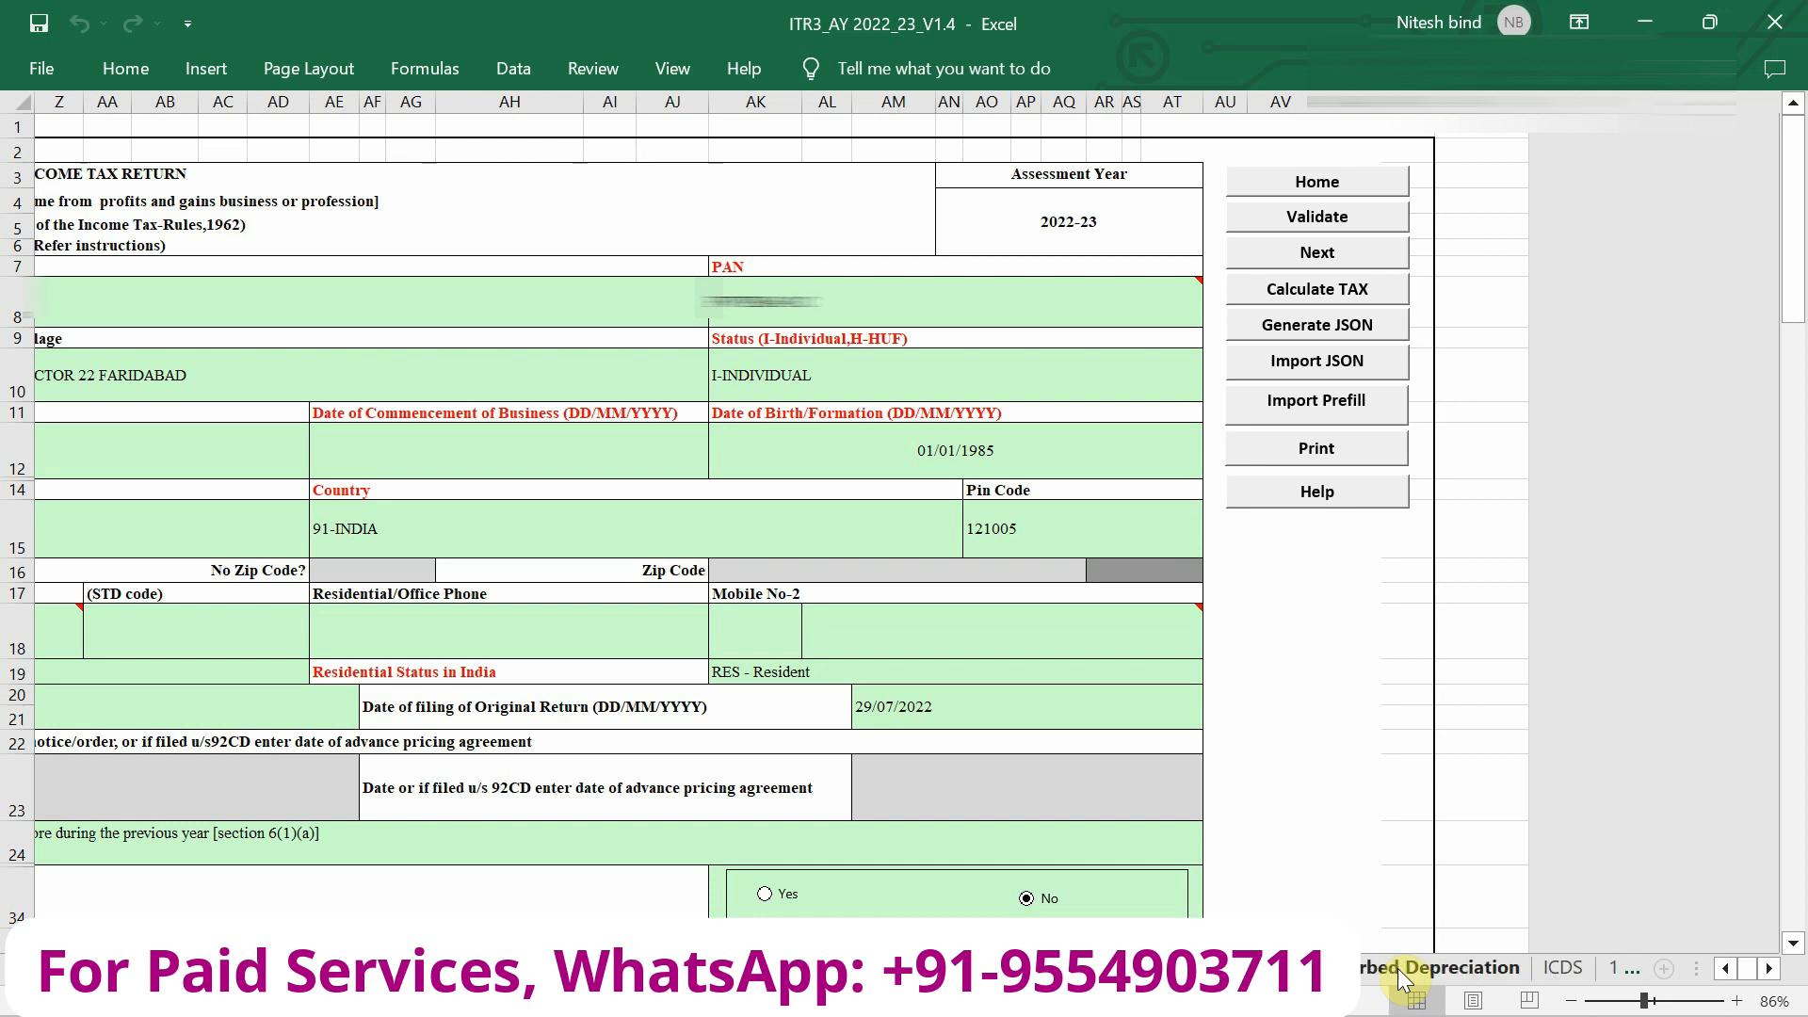
{"action": "scroll", "coordinate": [1482, 965], "scroll_direction": "down", "scroll_amount": 5}
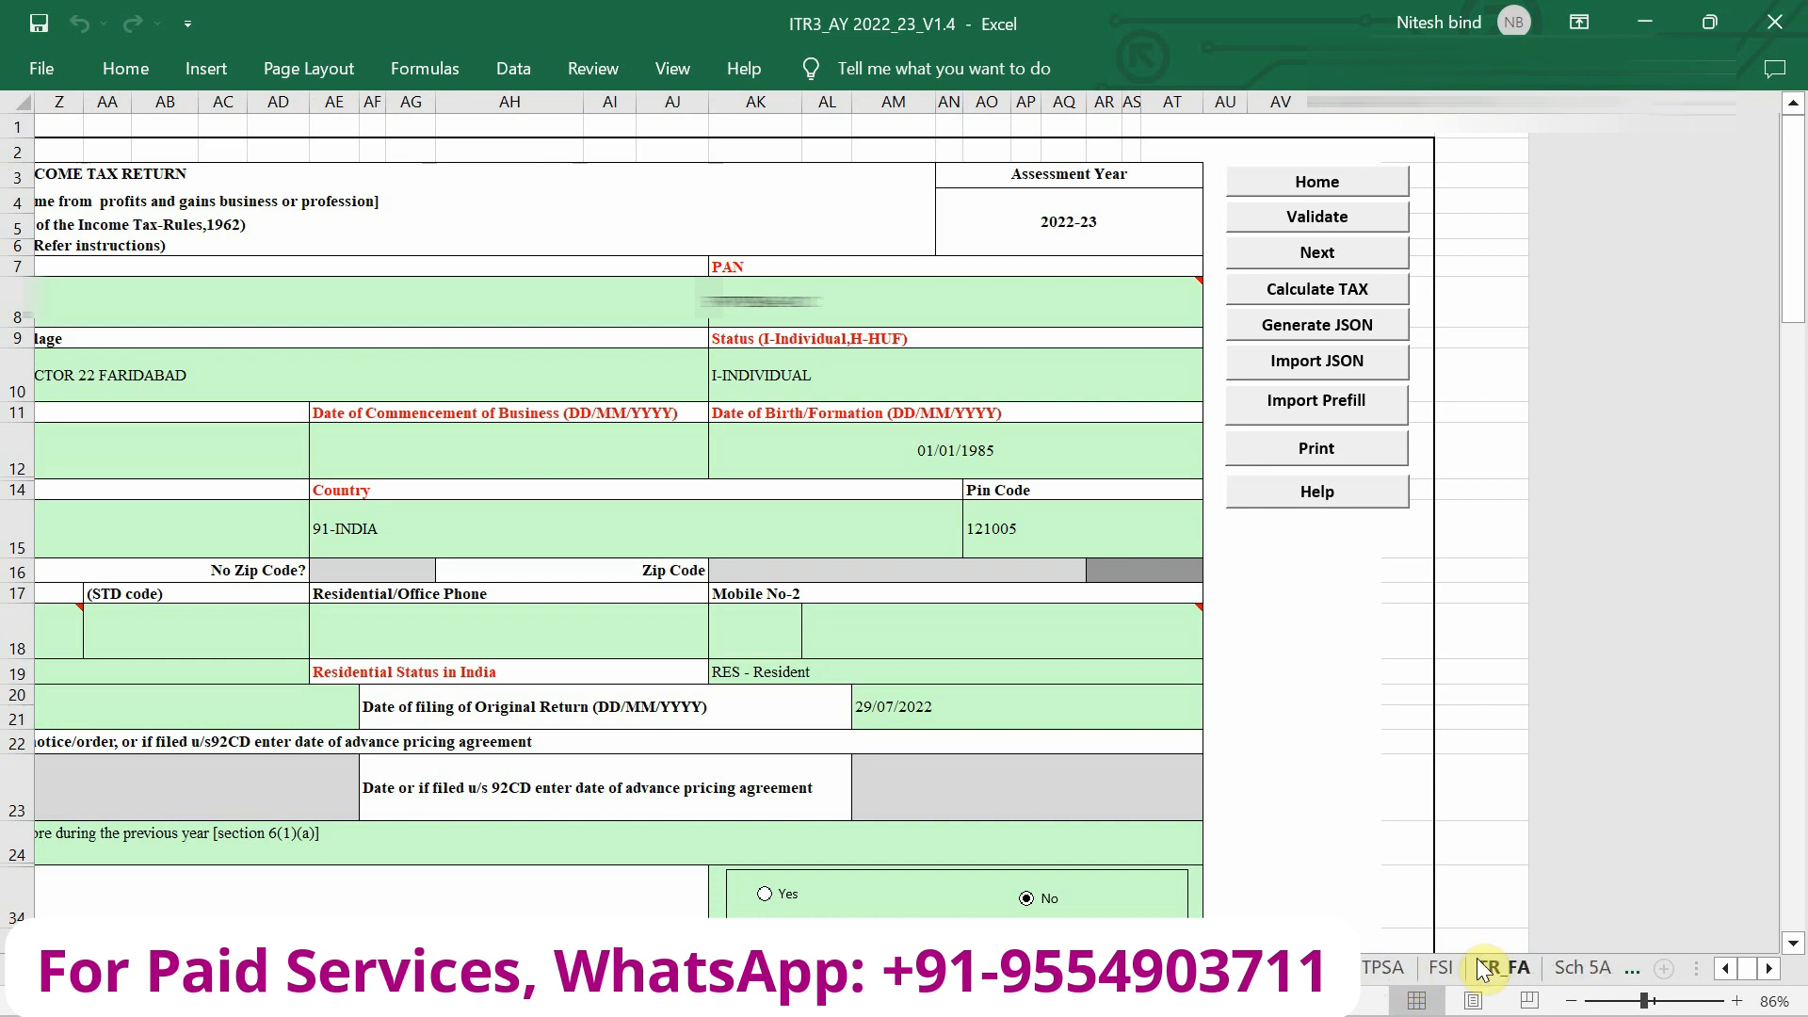
{"action": "scroll", "coordinate": [1483, 970], "scroll_direction": "down", "scroll_amount": 4}
{"action": "left_click", "coordinate": [1475, 968]}
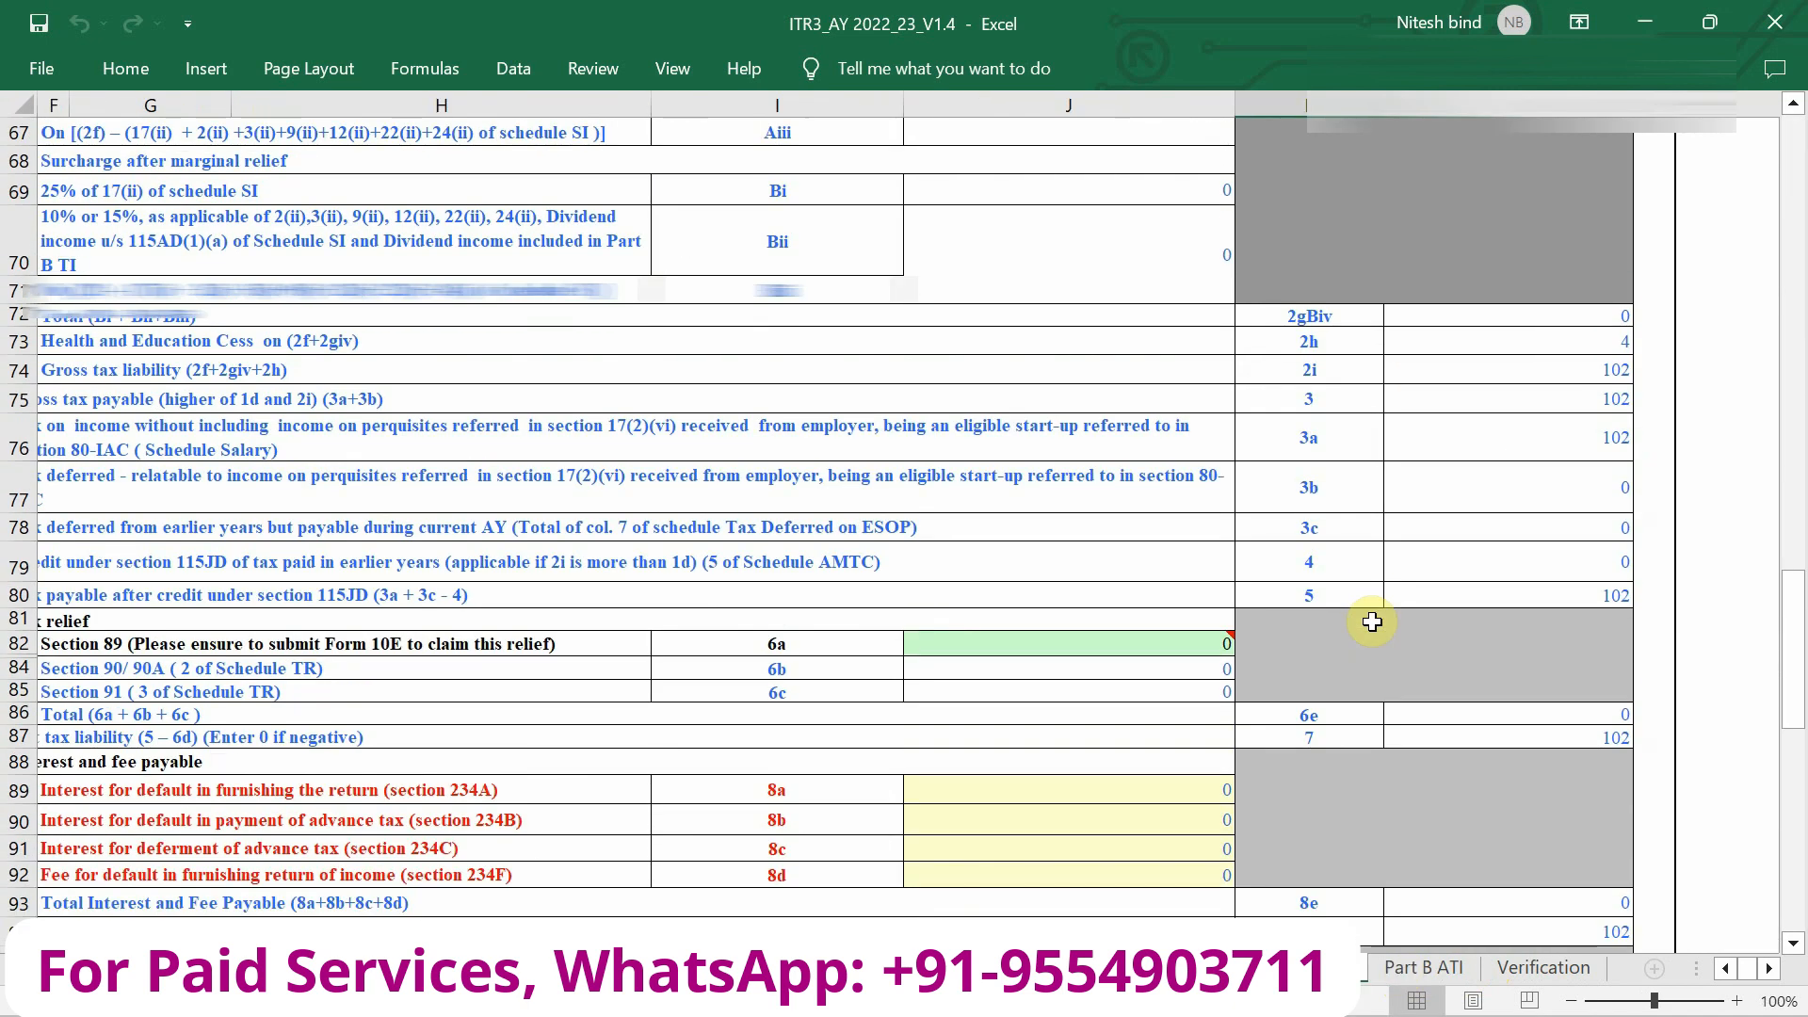
Review the Part B-TTI tax computation (liability 102, payable 100), then move to the Part B ATI sheet.
{"action": "scroll", "coordinate": [1372, 621], "scroll_direction": "up", "scroll_amount": 6}
{"action": "scroll", "coordinate": [1372, 622], "scroll_direction": "up", "scroll_amount": 3}
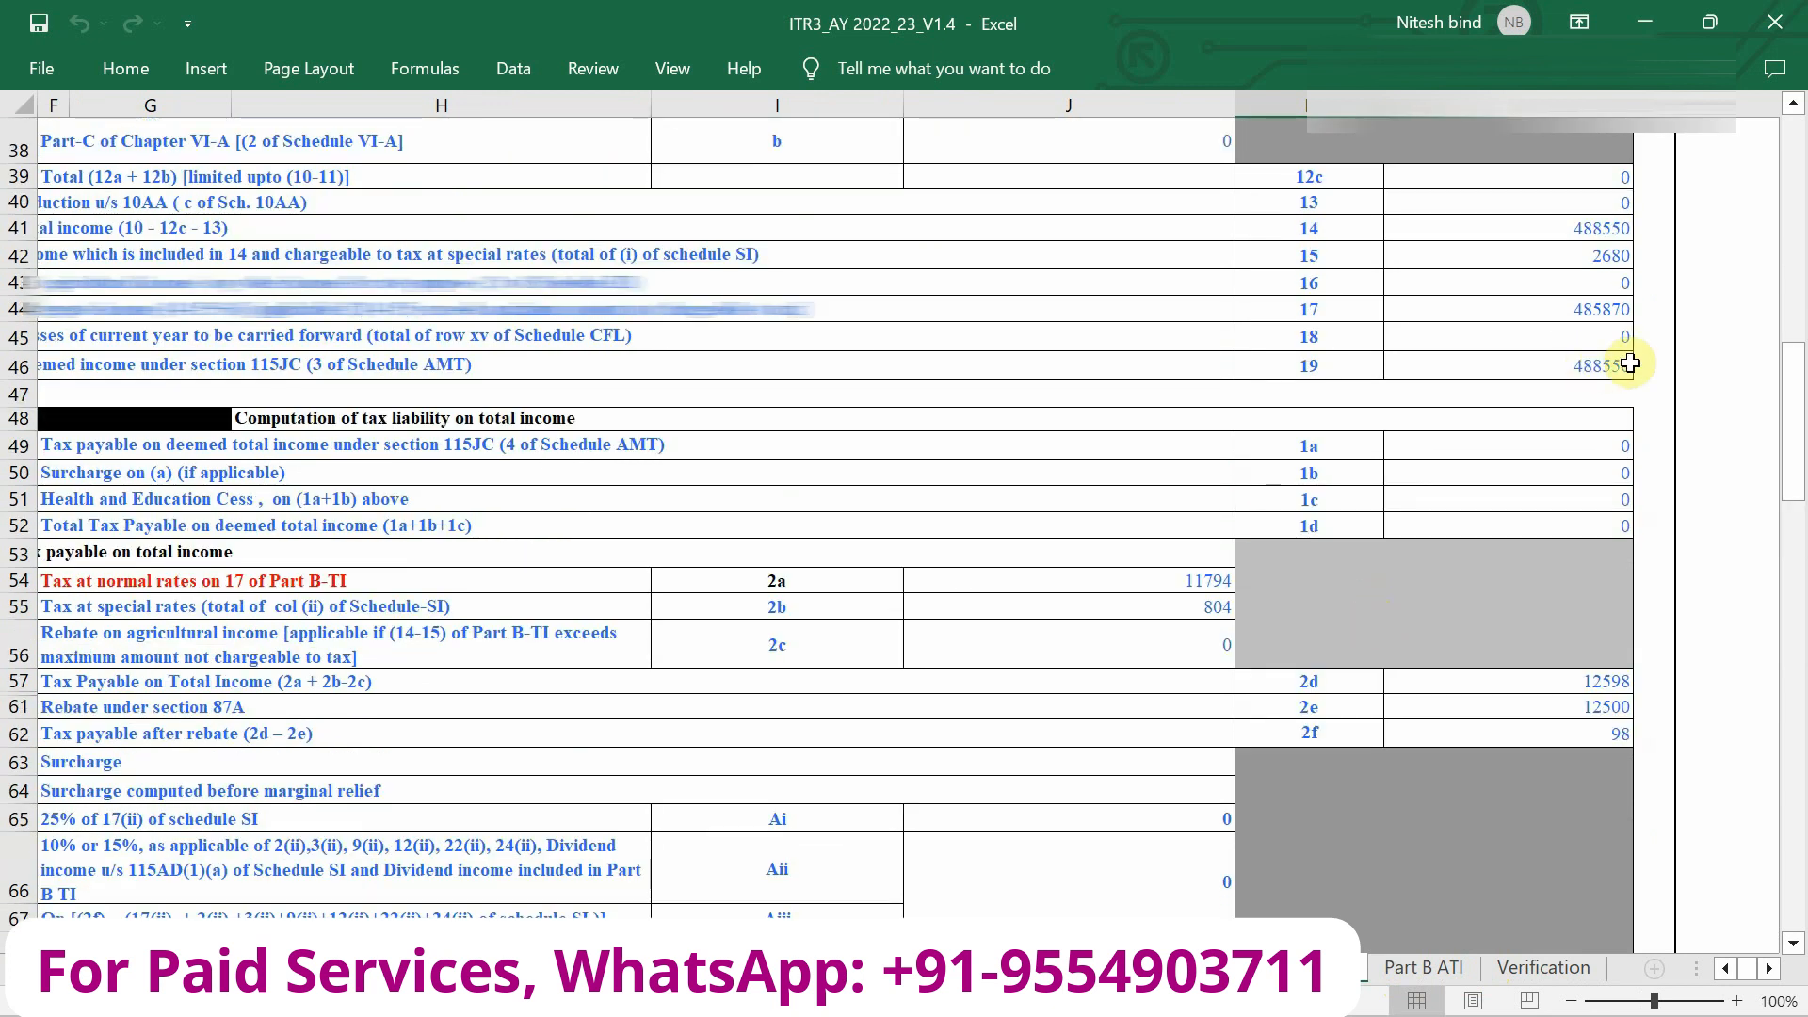
{"action": "scroll", "coordinate": [1568, 508], "scroll_direction": "down", "scroll_amount": 2}
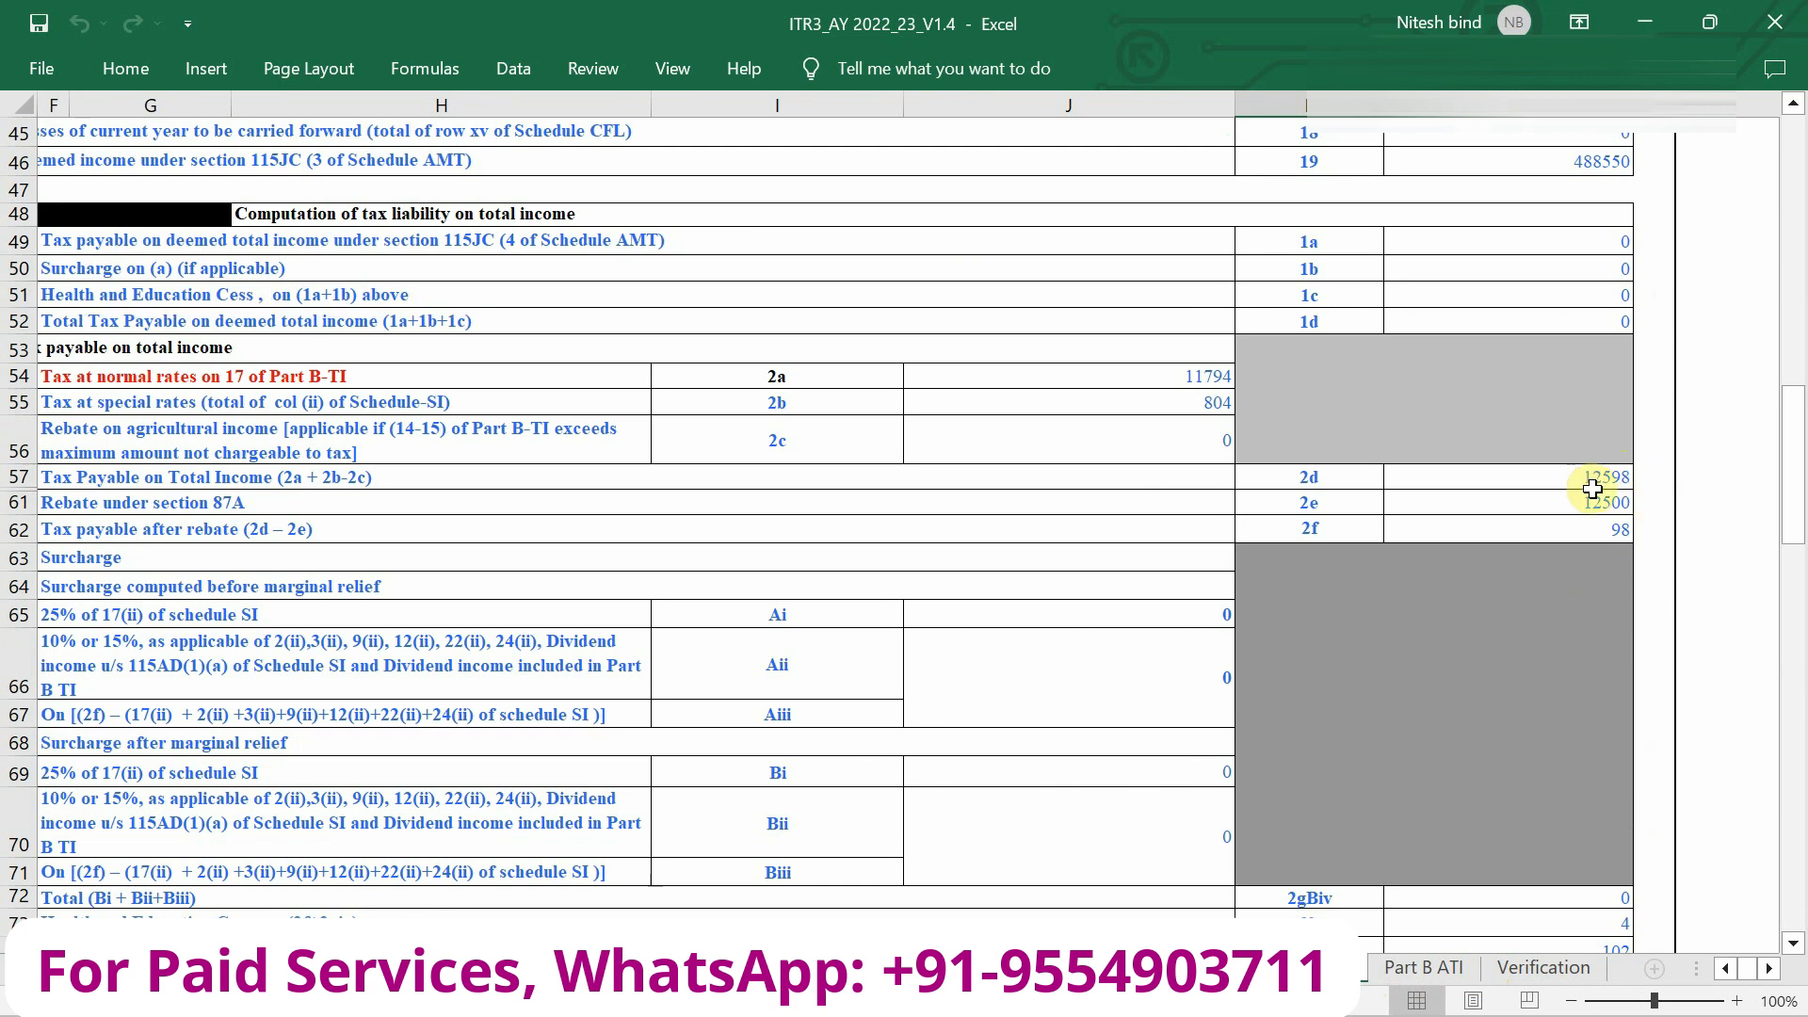
{"action": "scroll", "coordinate": [1595, 495], "scroll_direction": "left", "scroll_amount": 2}
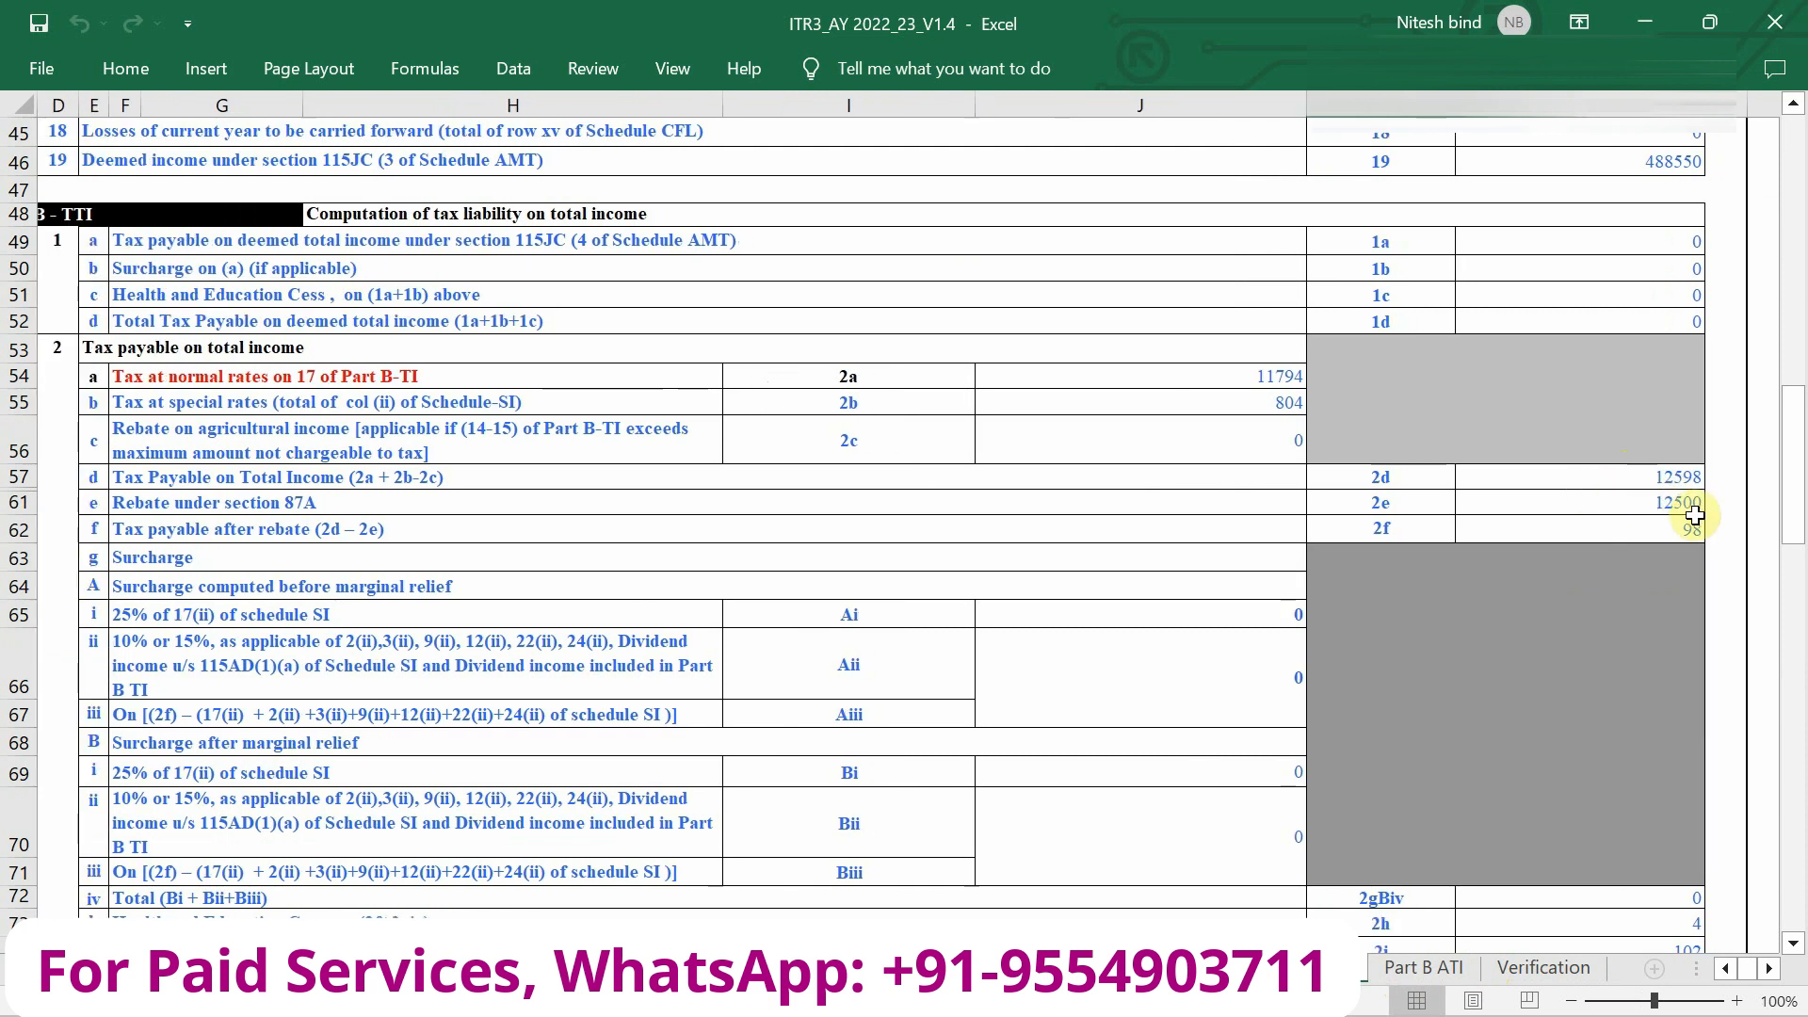
{"action": "scroll", "coordinate": [1679, 518], "scroll_direction": "down", "scroll_amount": 1}
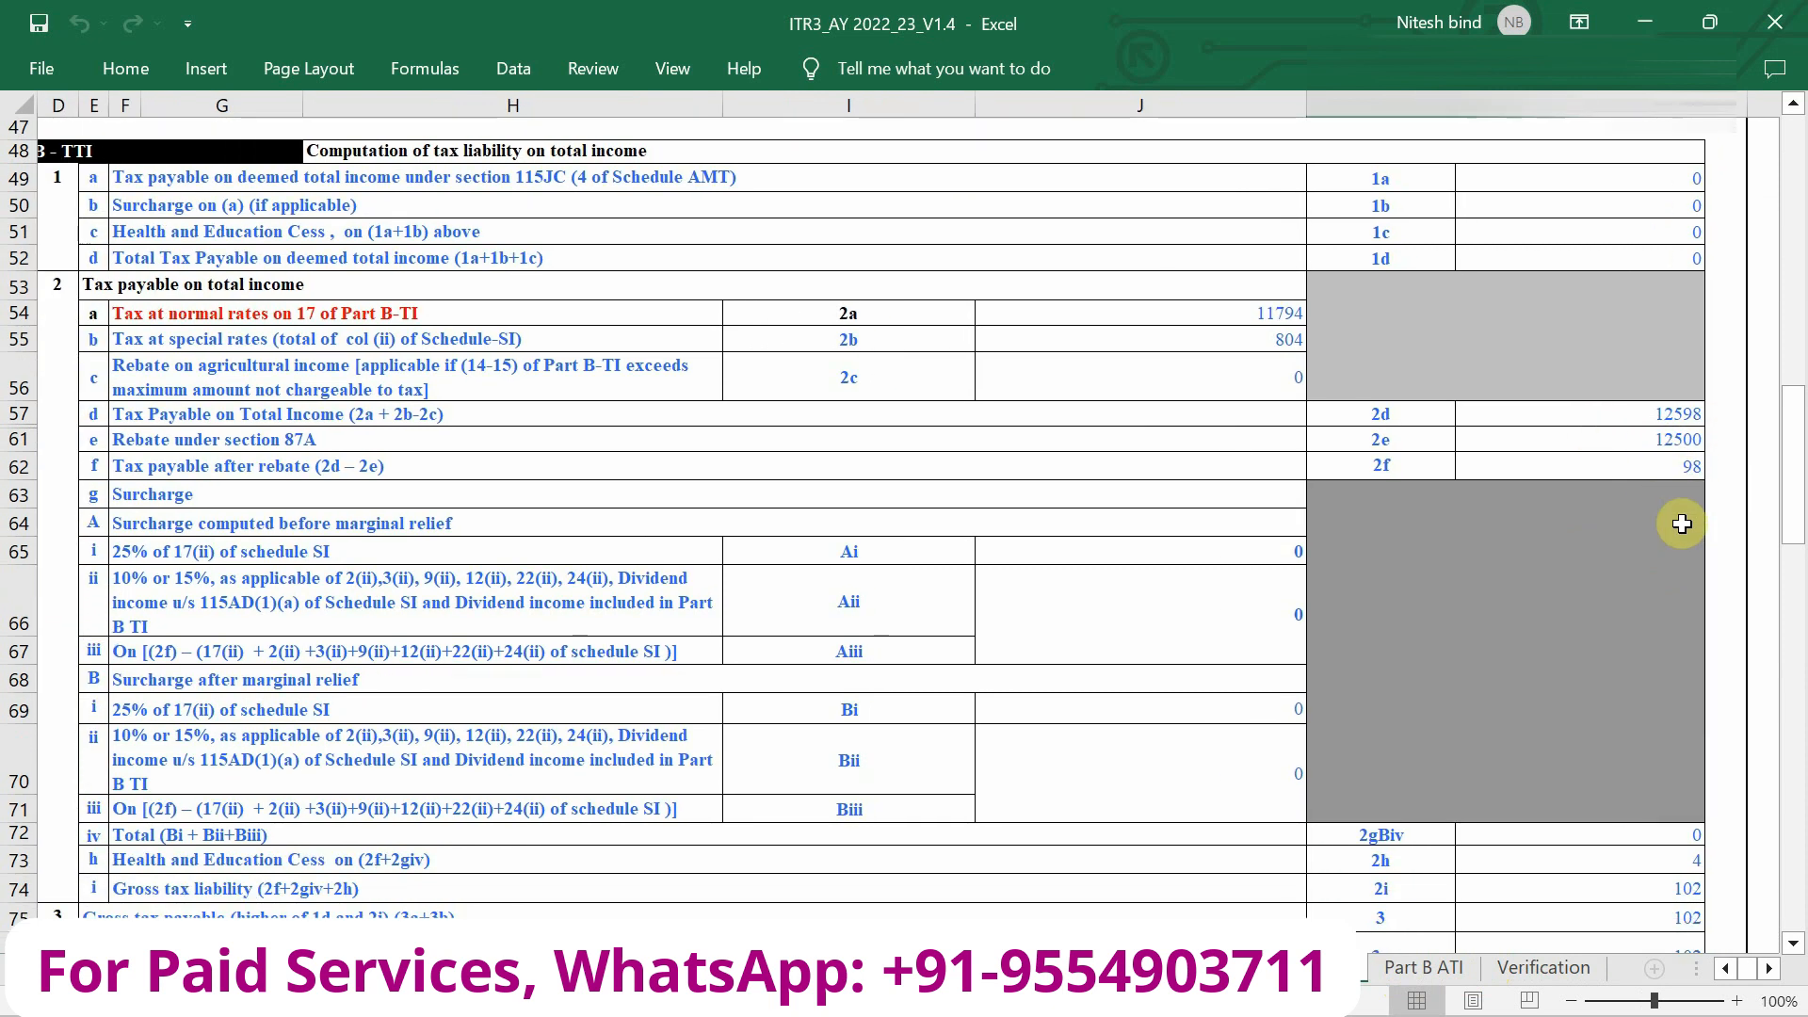
{"action": "scroll", "coordinate": [1630, 593], "scroll_direction": "down", "scroll_amount": 4}
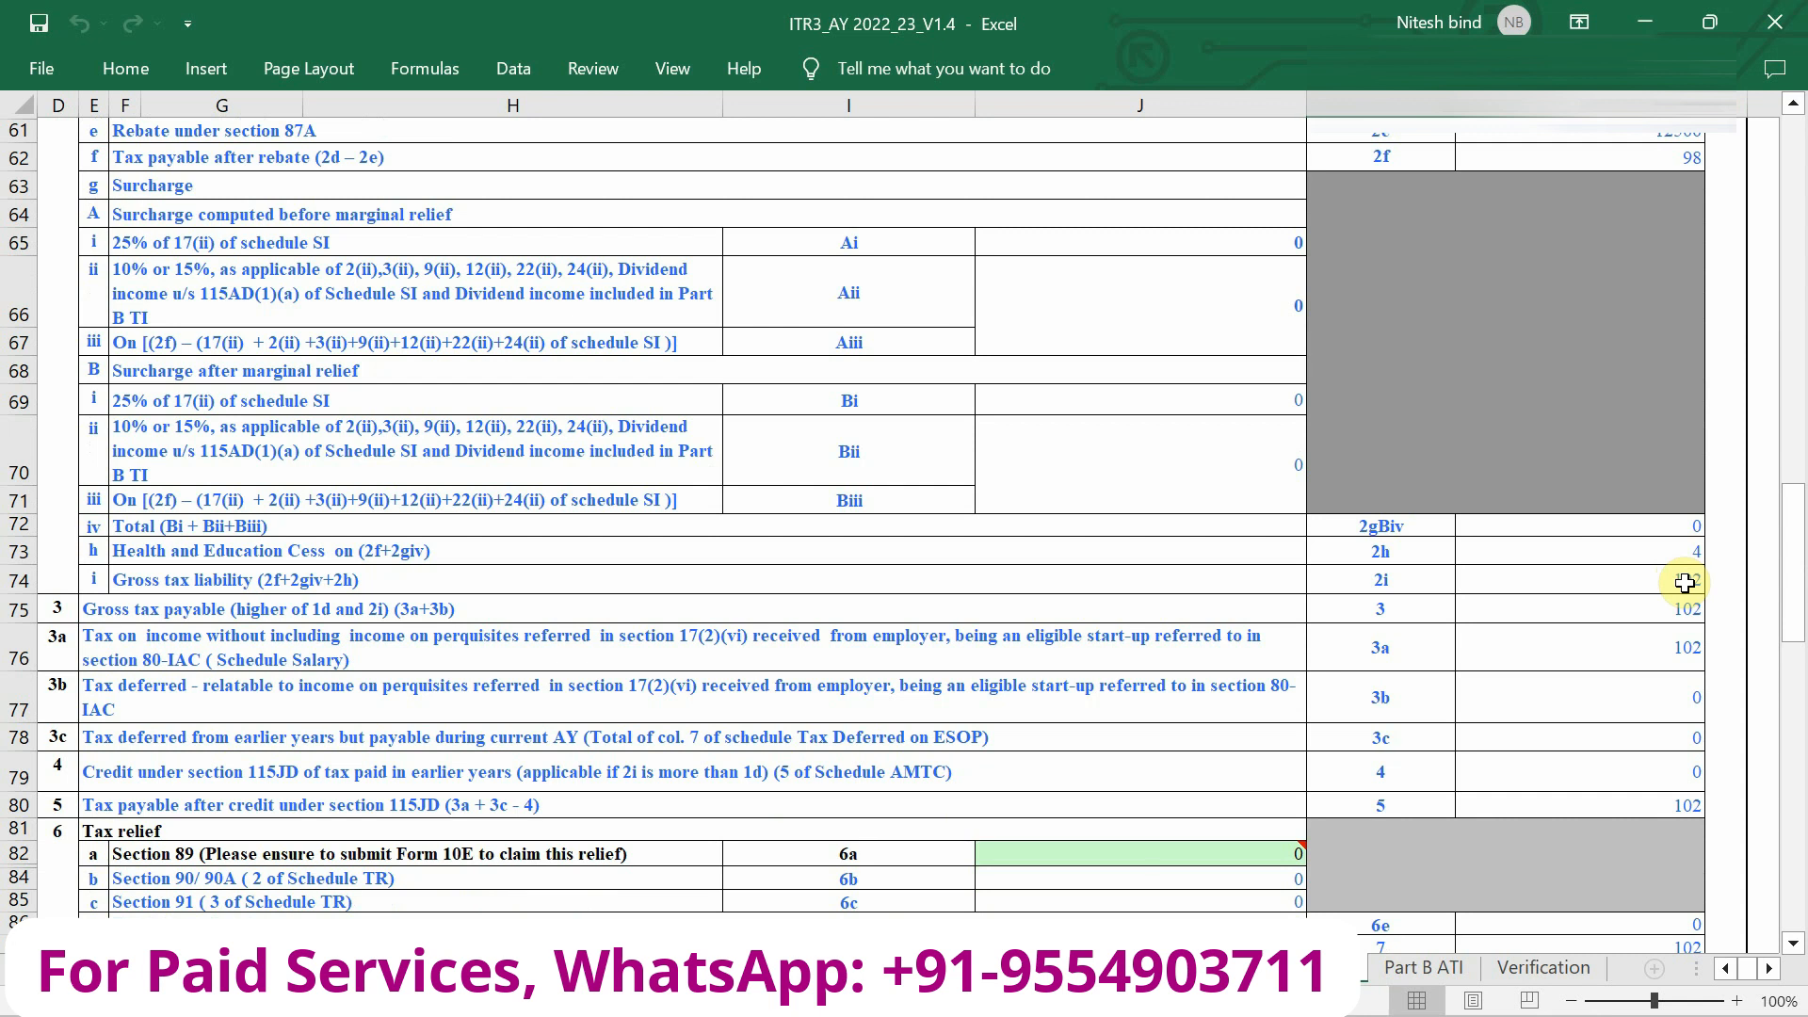
{"action": "scroll", "coordinate": [1685, 583], "scroll_direction": "down", "scroll_amount": 5}
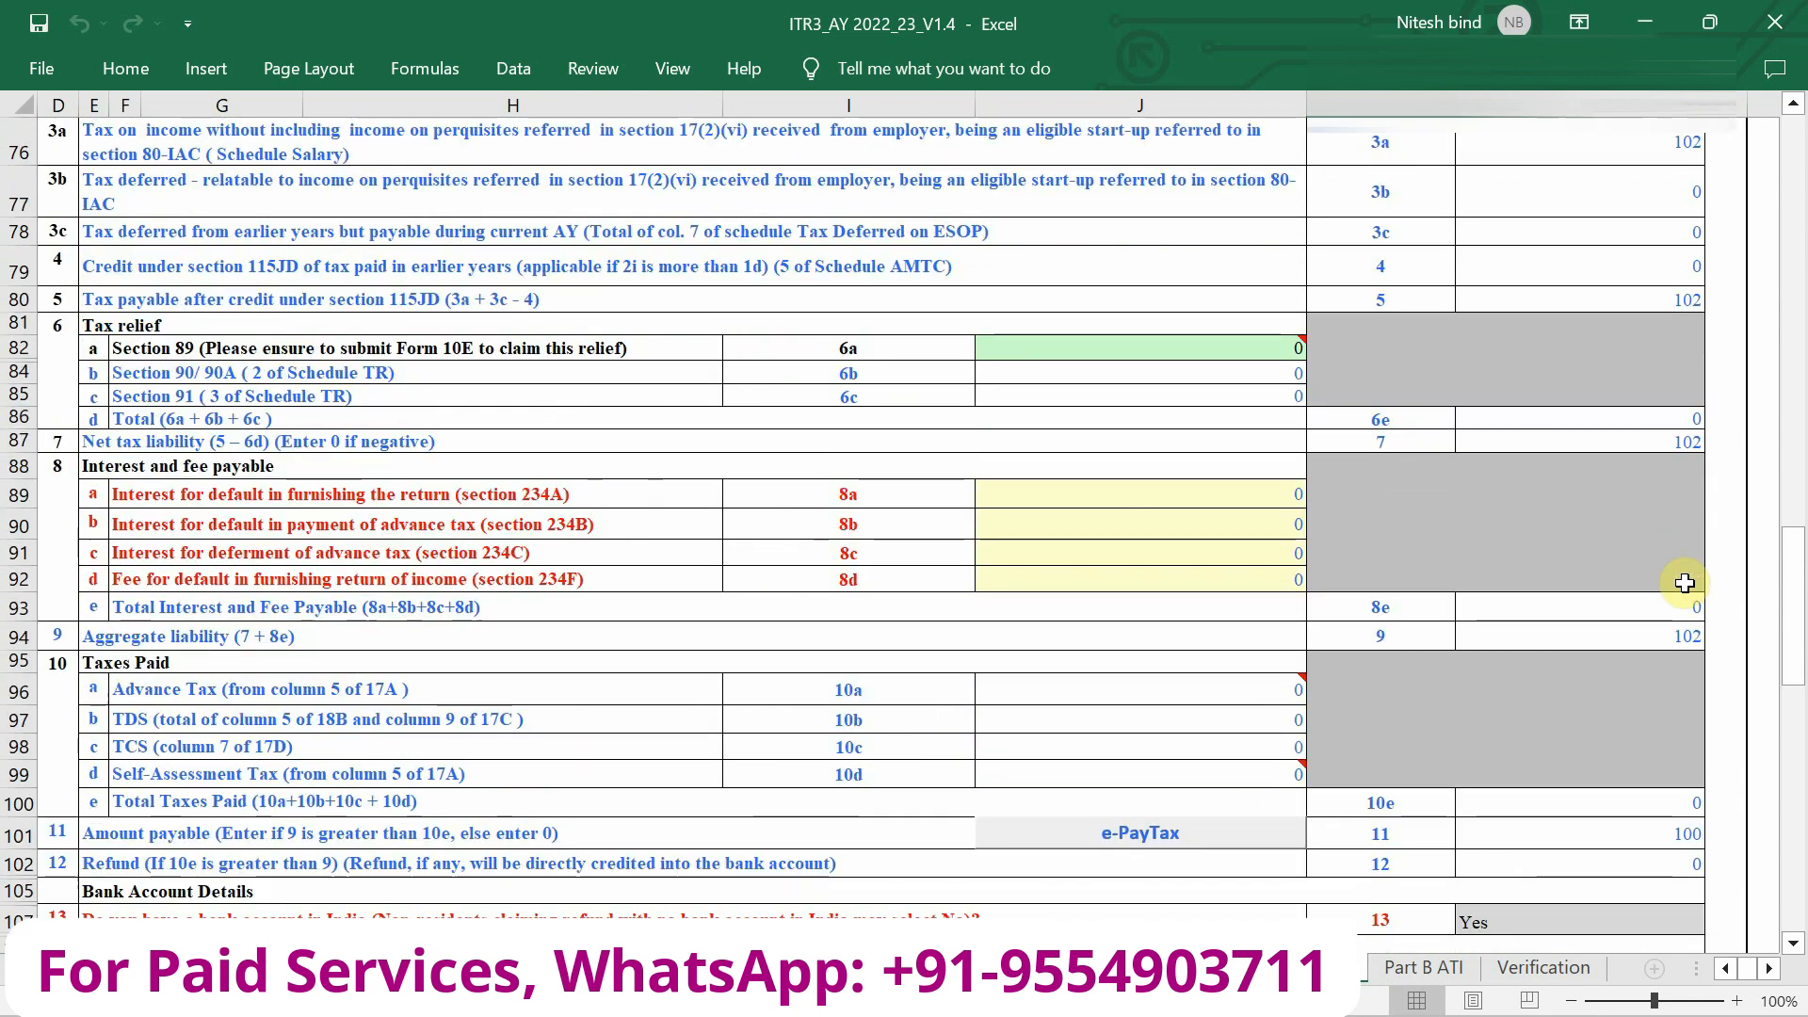
{"action": "scroll", "coordinate": [1684, 583], "scroll_direction": "down", "scroll_amount": 1}
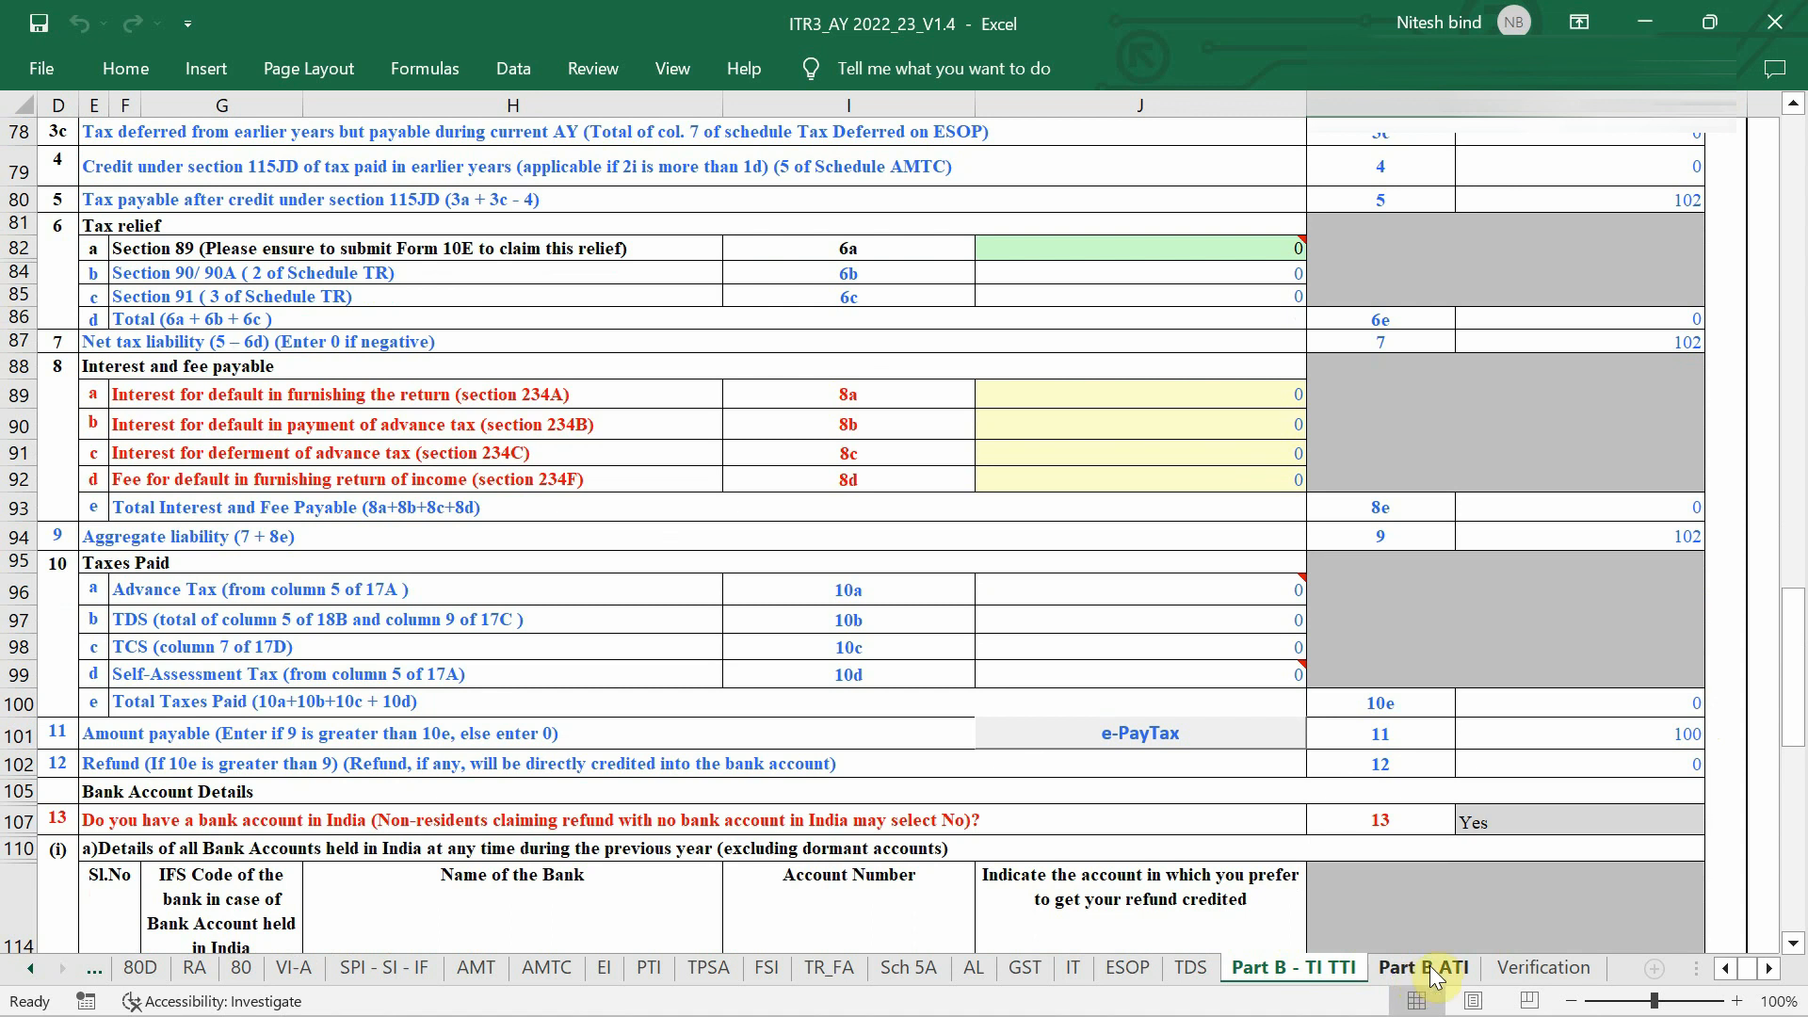
{"action": "left_click", "coordinate": [1432, 973]}
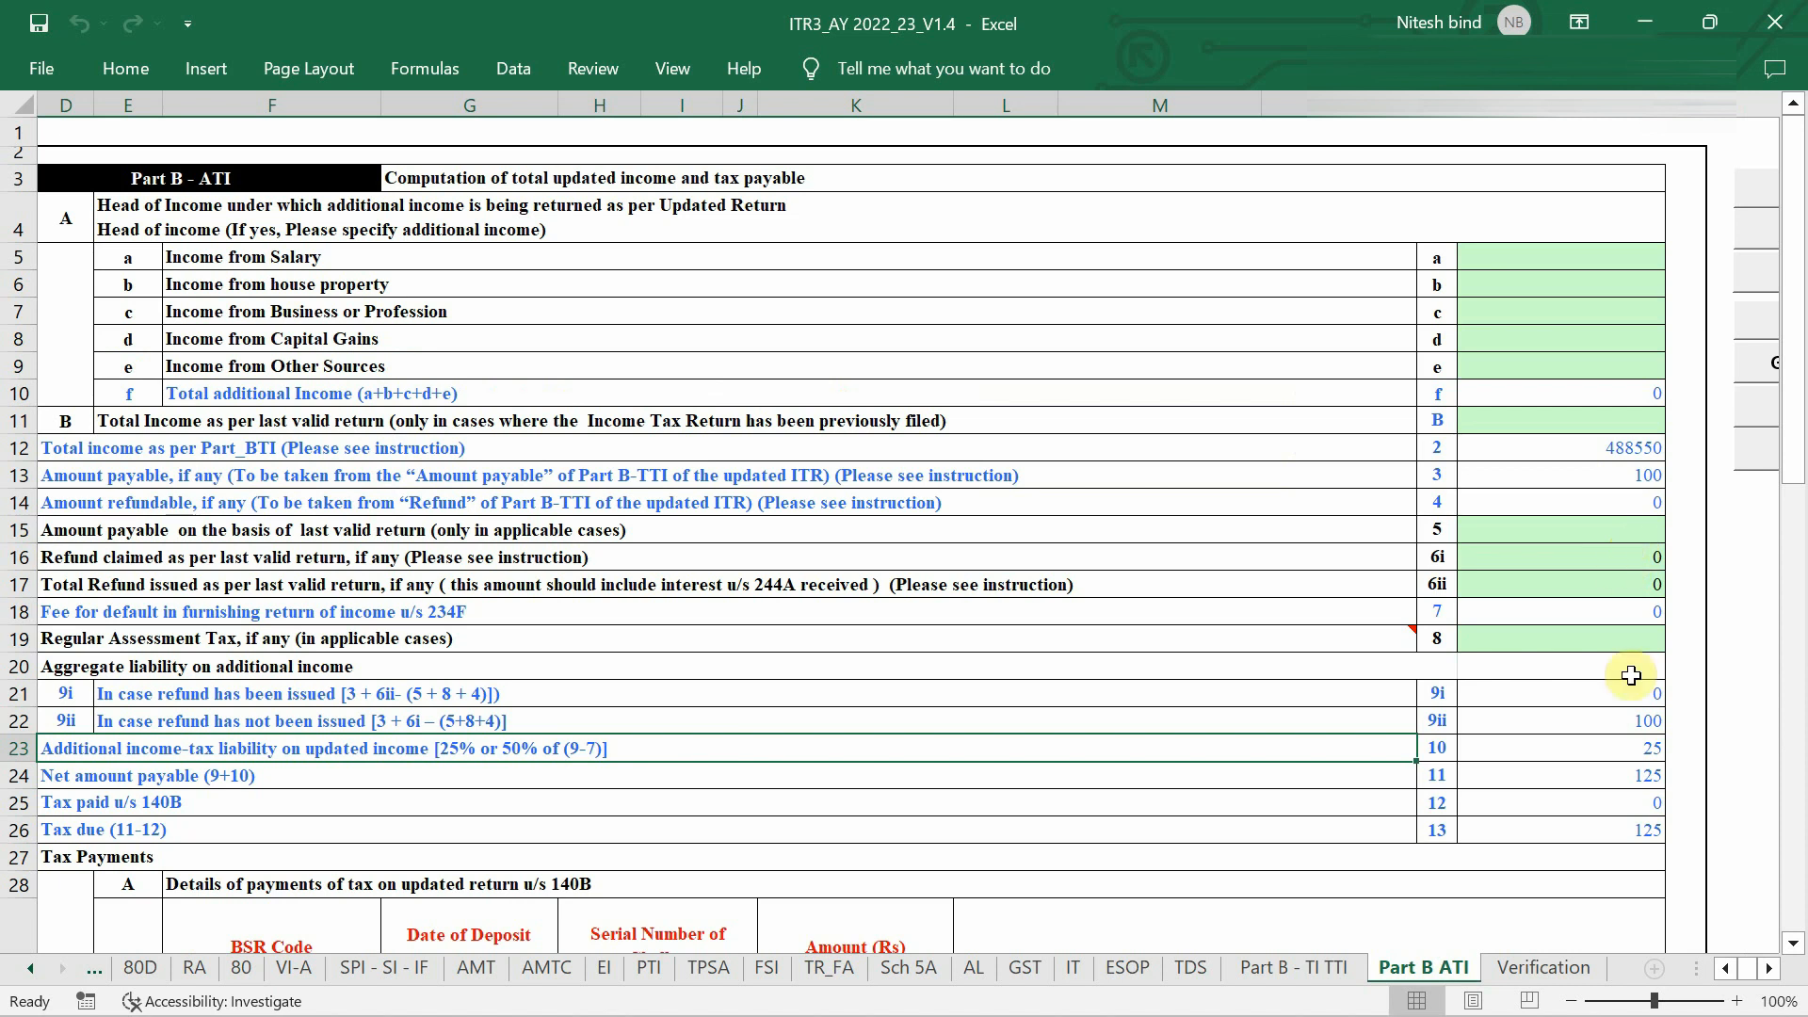
{"action": "scroll", "coordinate": [1600, 680], "scroll_direction": "down", "scroll_amount": 2}
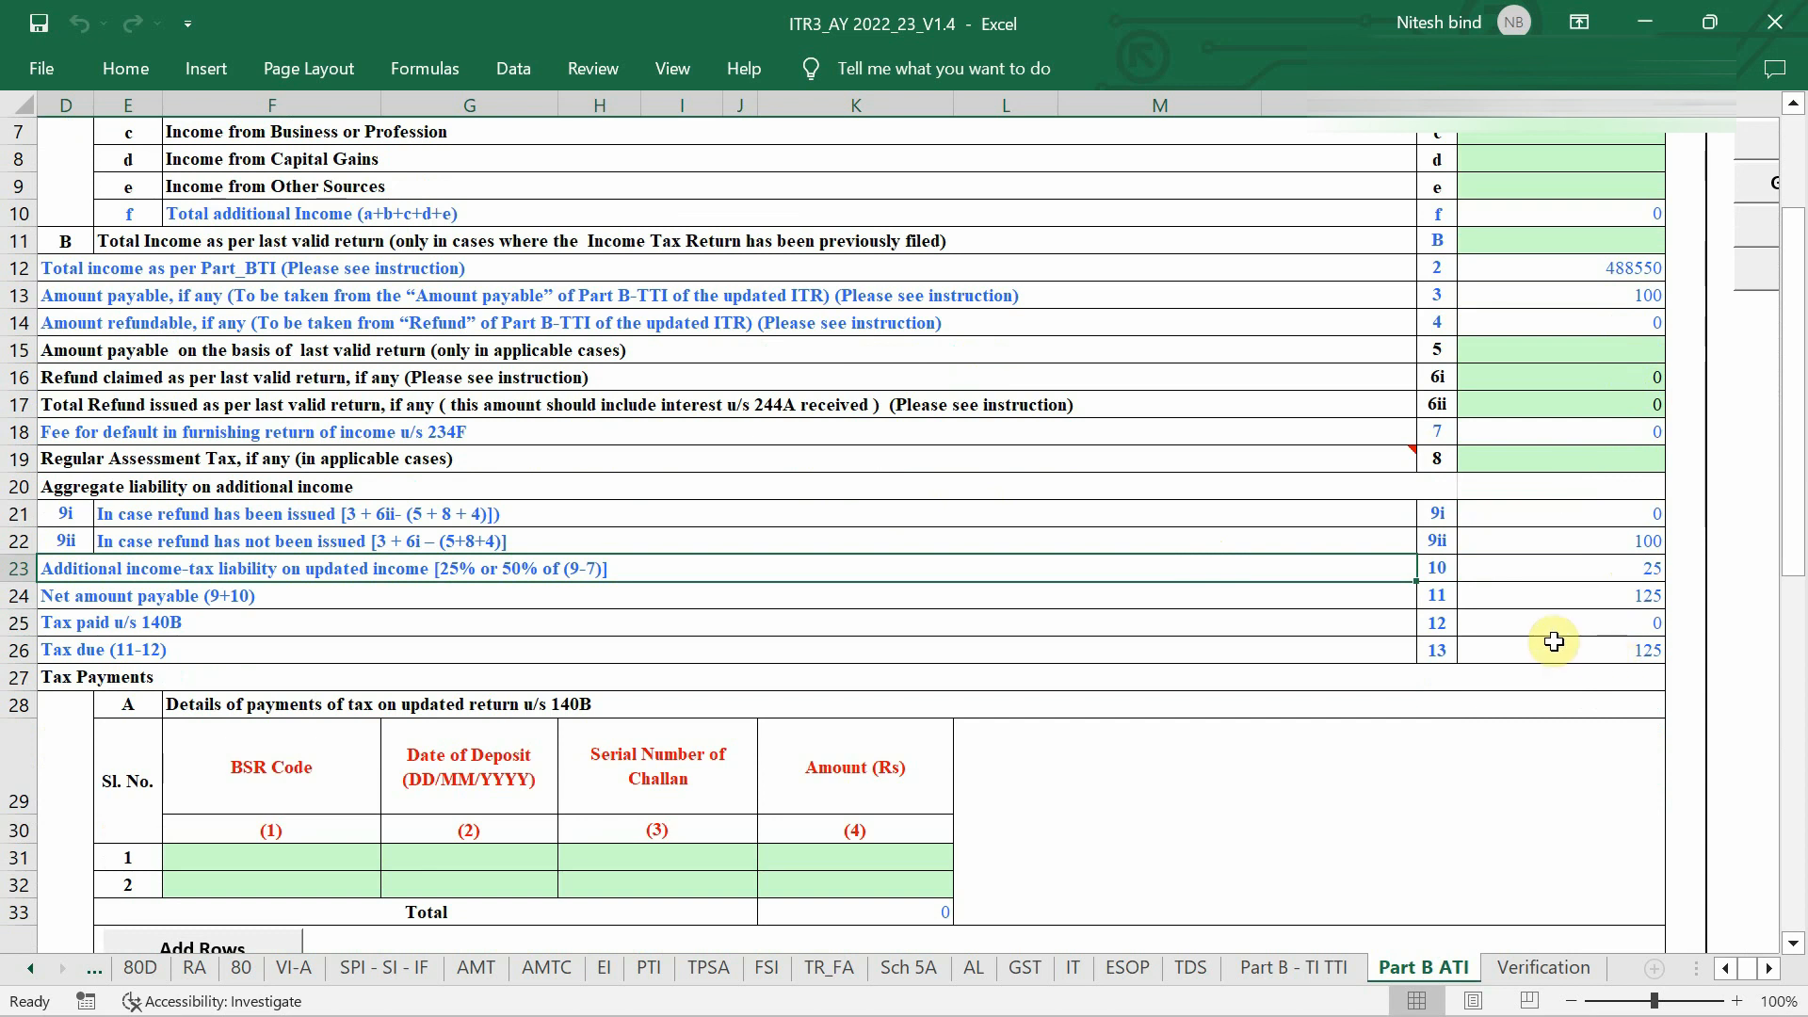
{"action": "scroll", "coordinate": [933, 728], "scroll_direction": "down", "scroll_amount": 2}
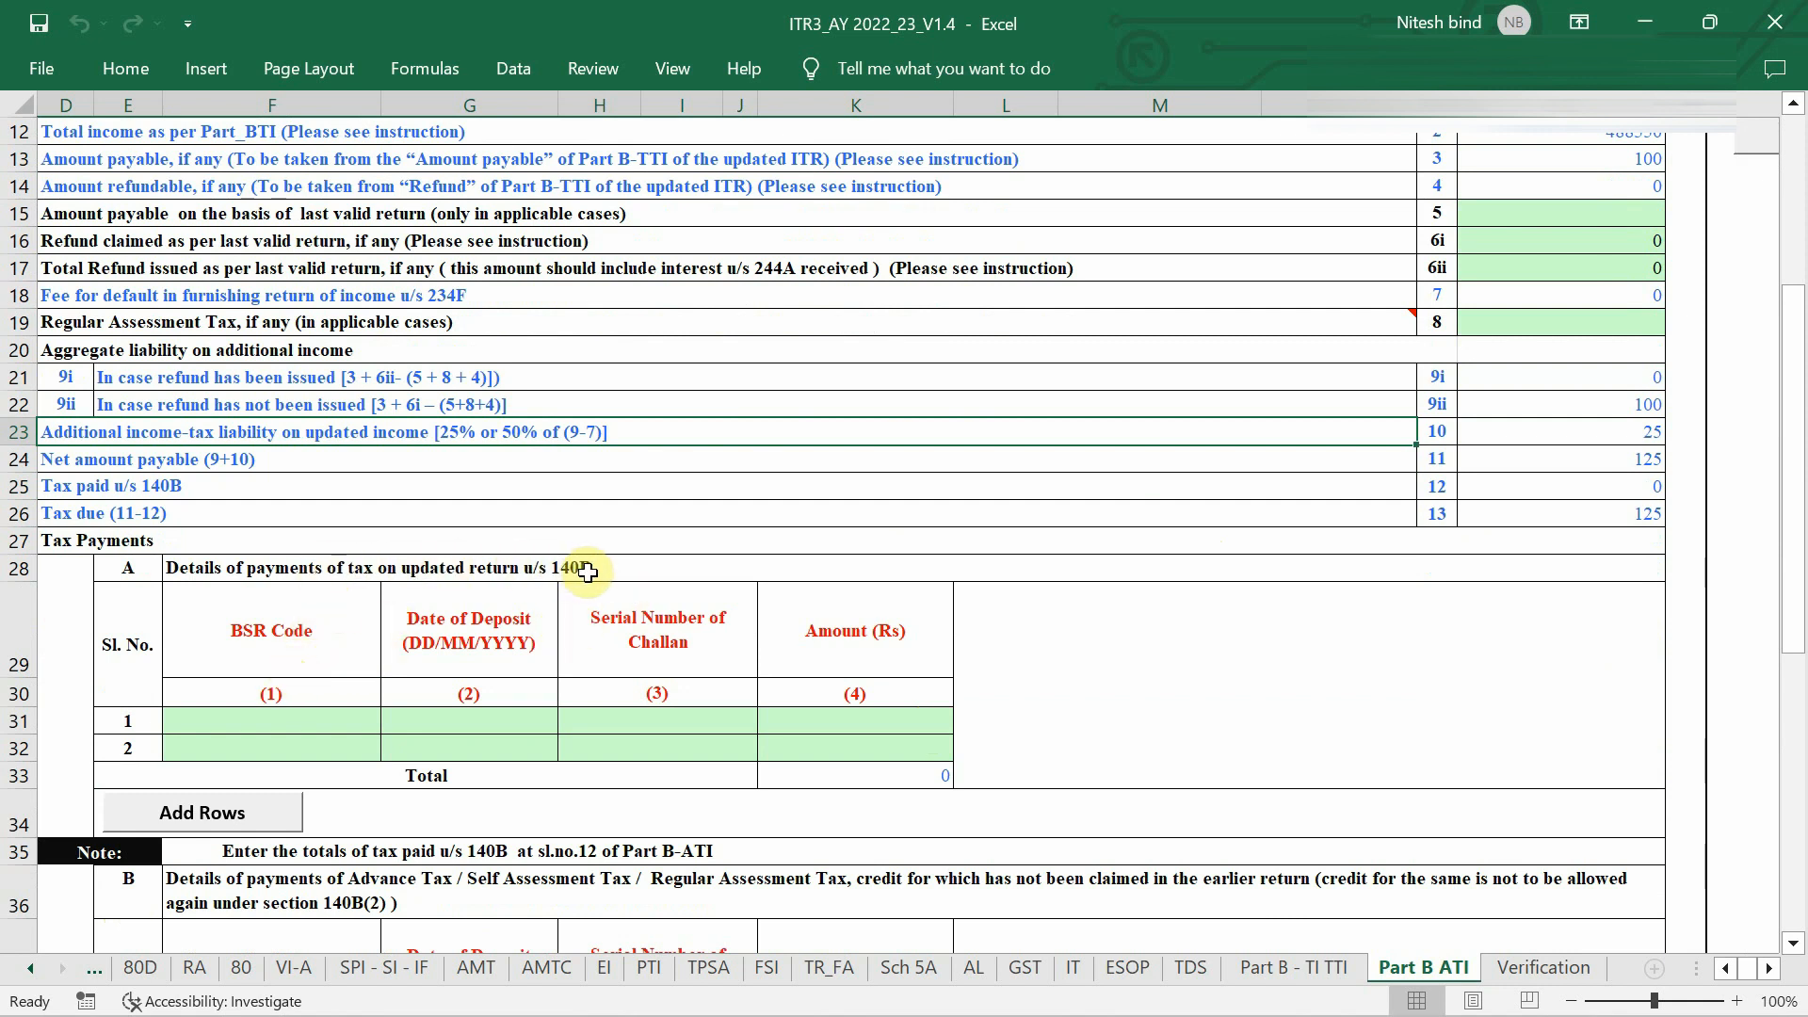
{"action": "scroll", "coordinate": [1279, 498], "scroll_direction": "up", "scroll_amount": 1}
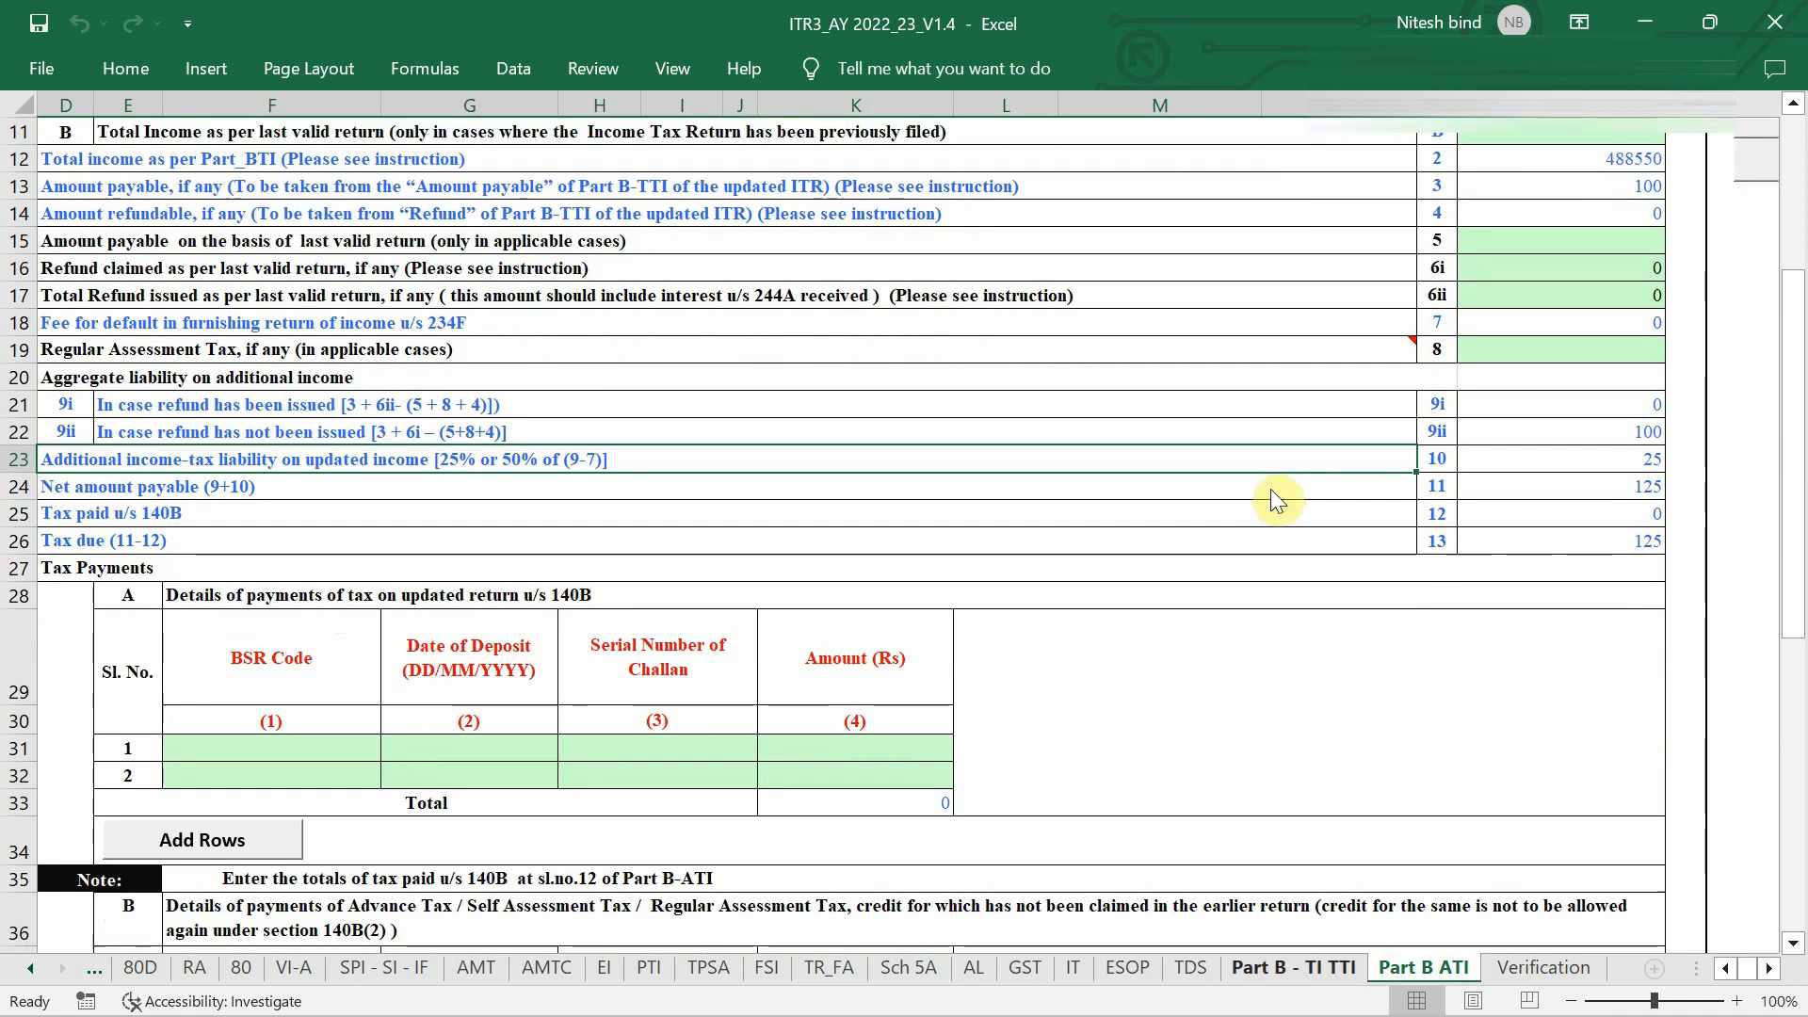
{"action": "left_click", "coordinate": [1300, 970]}
{"action": "scroll", "coordinate": [1494, 634], "scroll_direction": "down", "scroll_amount": 9}
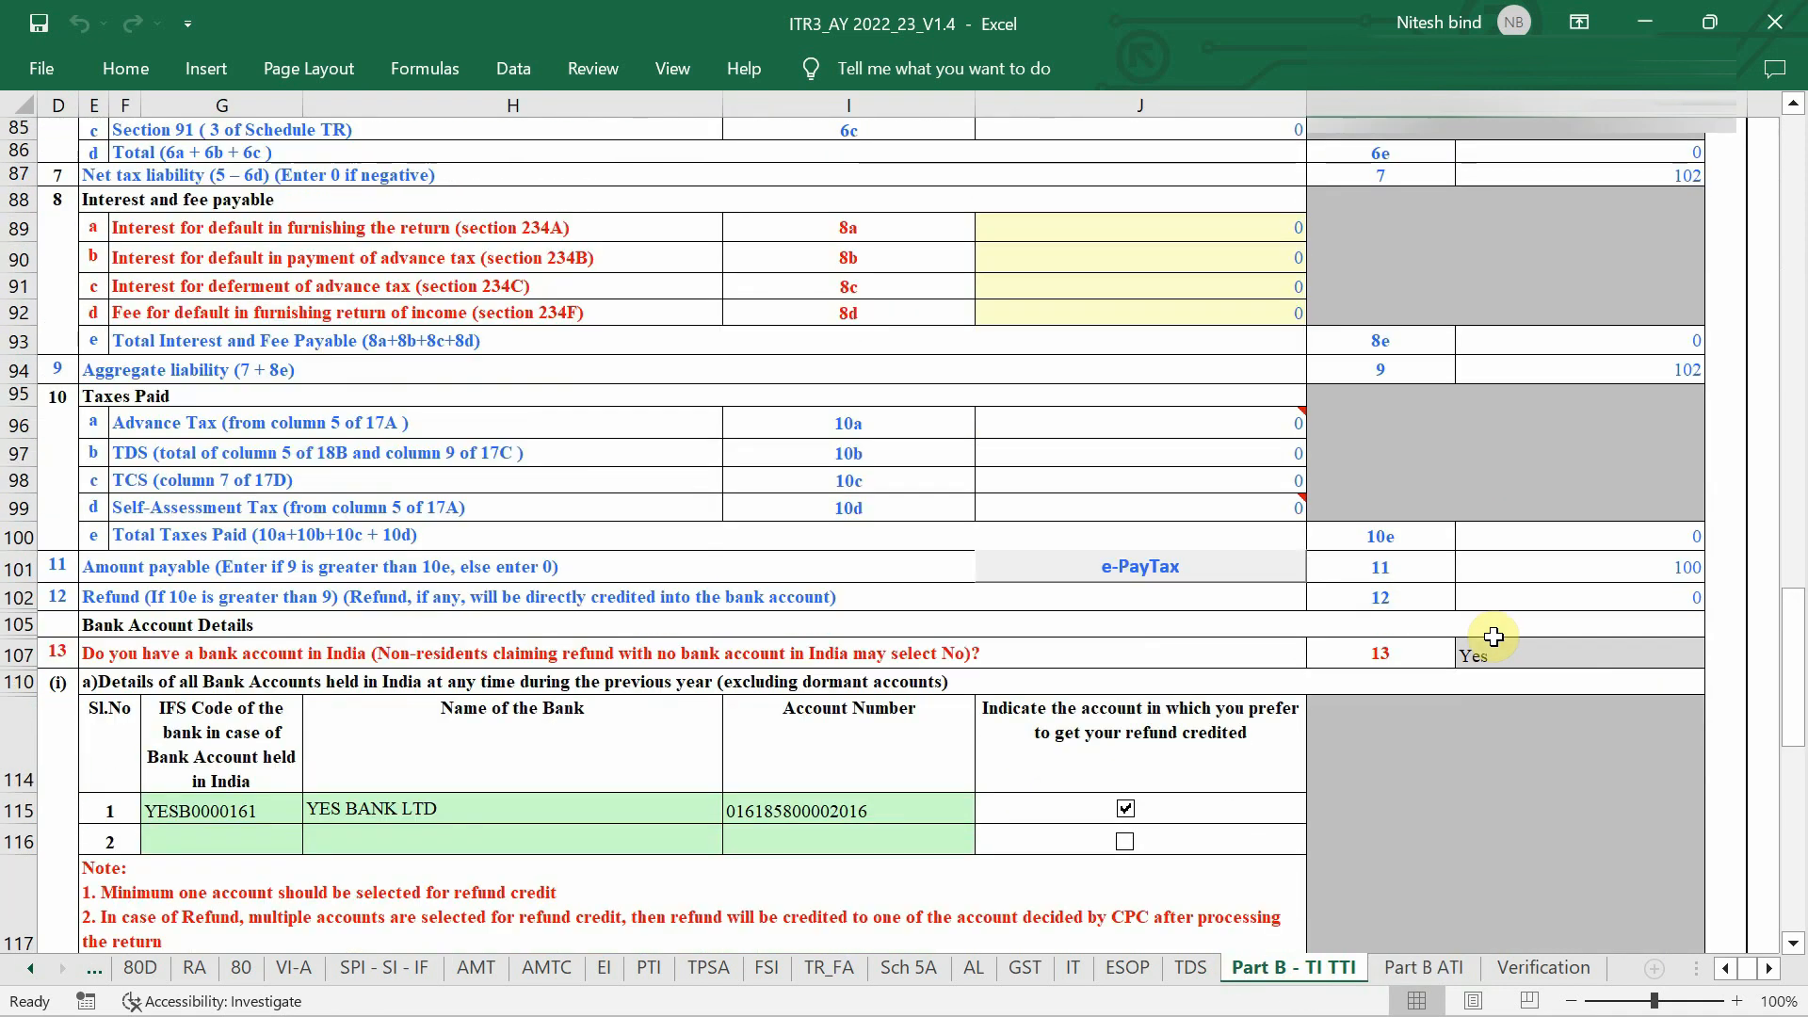
{"action": "scroll", "coordinate": [1653, 546], "scroll_direction": "up", "scroll_amount": 1, "text": "ctrl"}
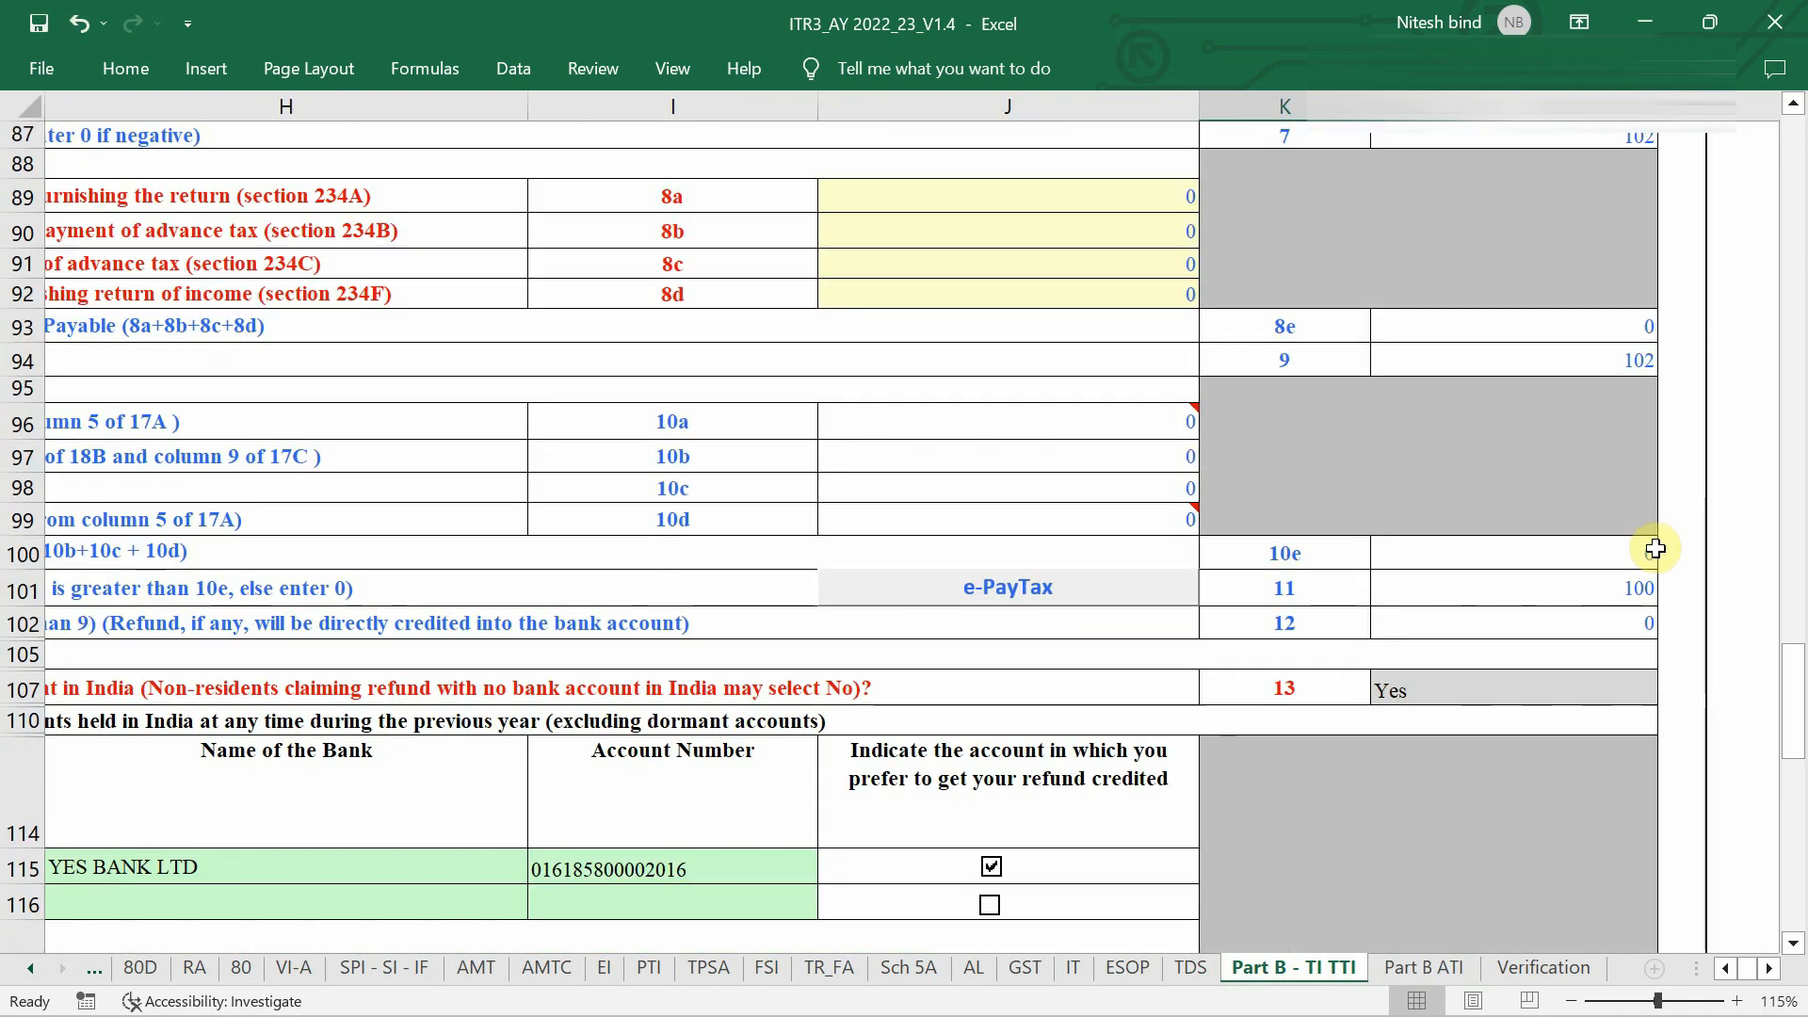
{"action": "left_click", "coordinate": [1427, 968]}
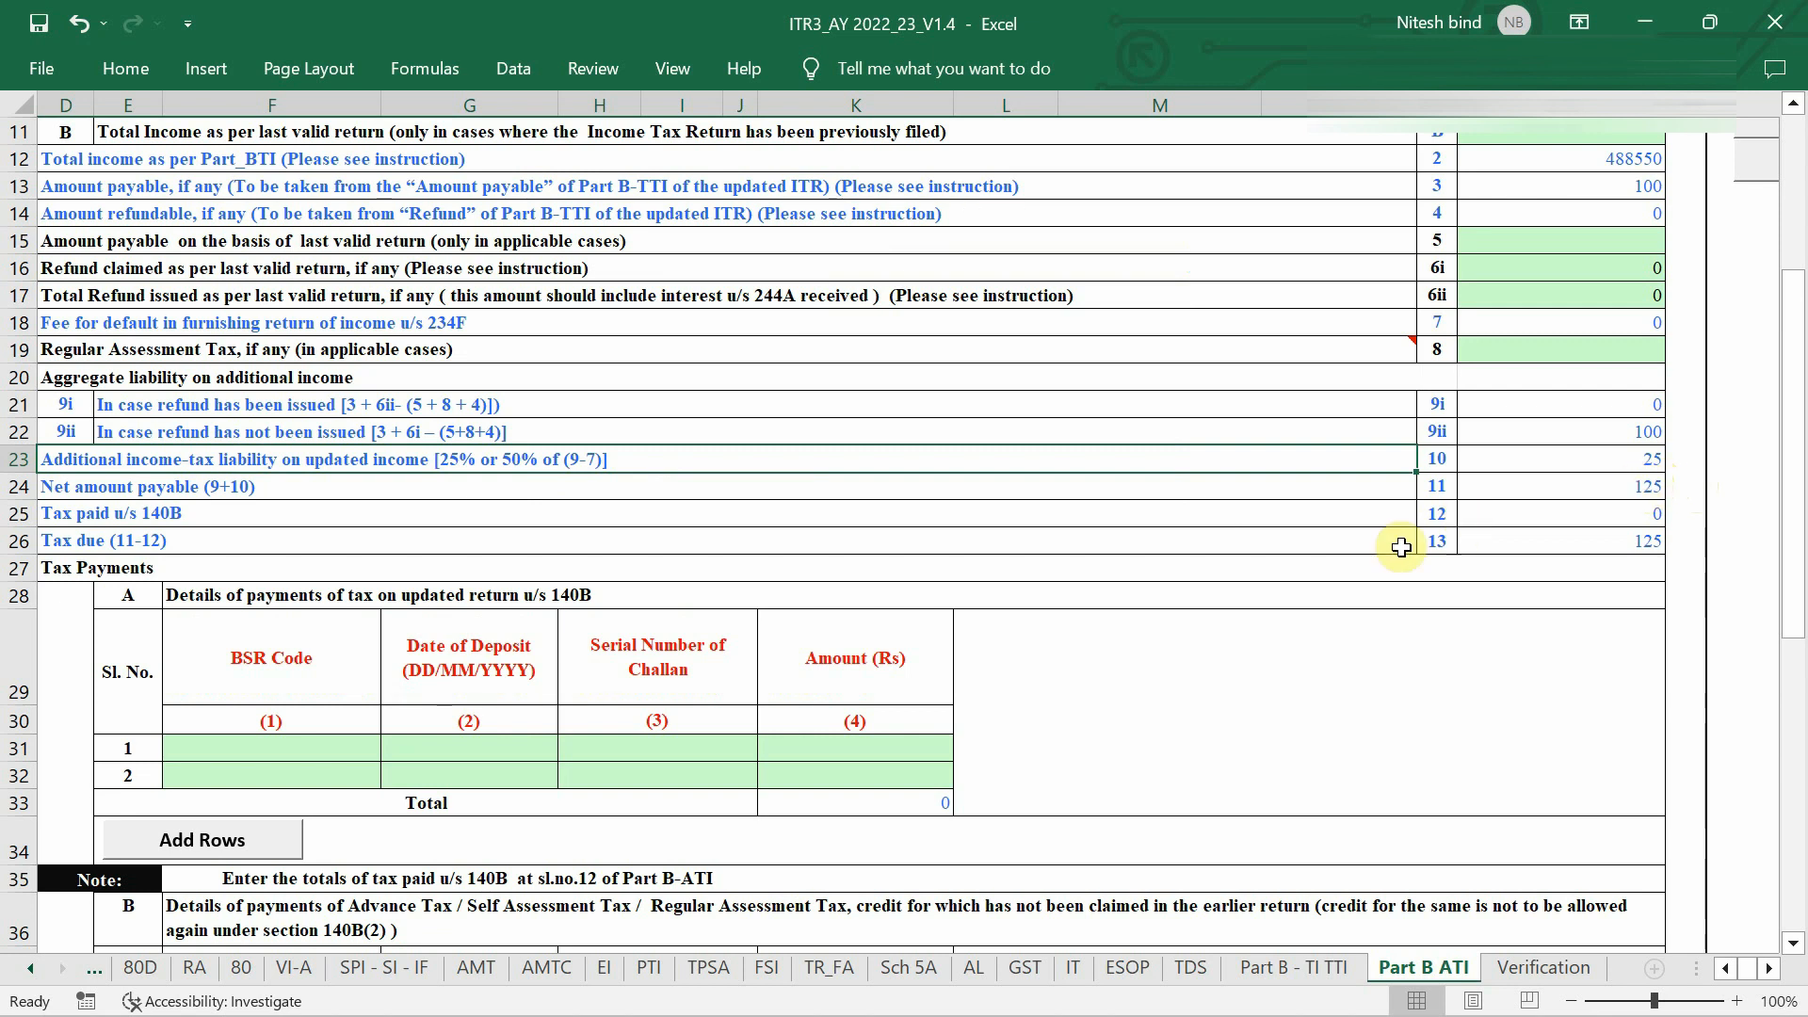
{"action": "scroll", "coordinate": [1401, 545], "scroll_direction": "left", "scroll_amount": 3}
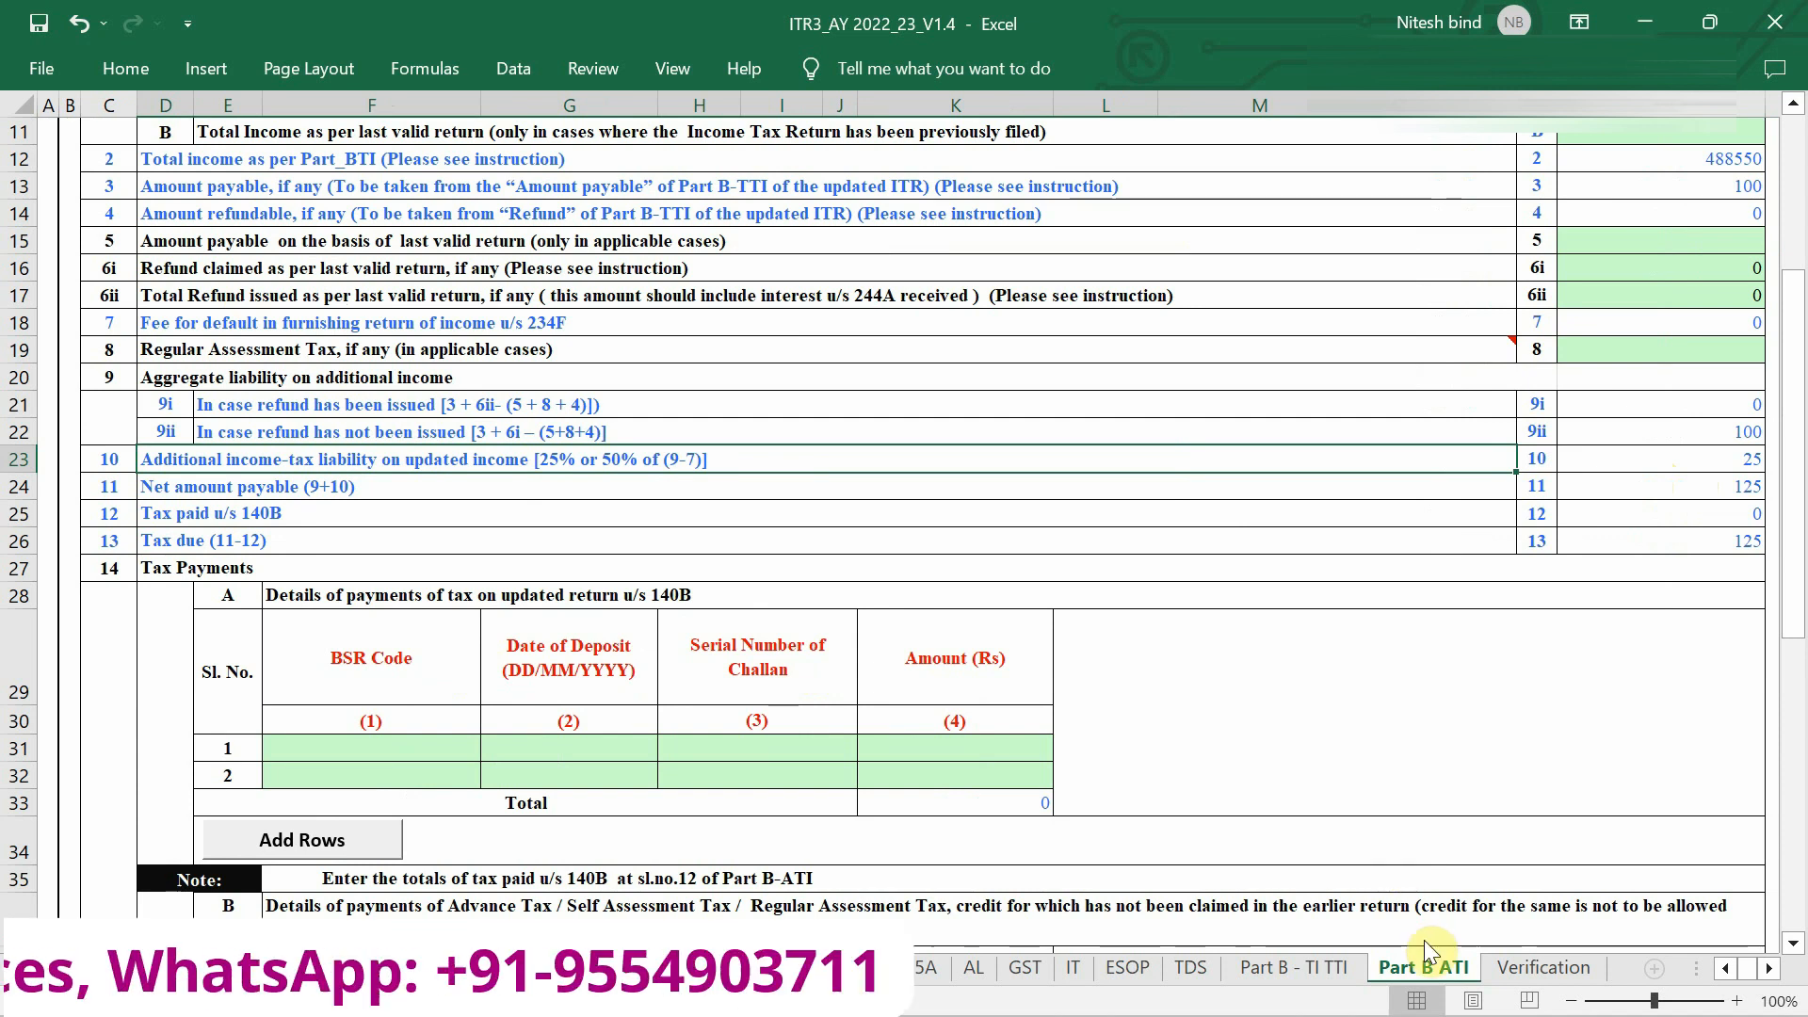
Select and then deselect the empty first 140B payments row G31:K31, and scroll back to the top.
{"action": "mouse_move", "coordinate": [565, 749]}
{"action": "left_mouse_down"}
{"action": "mouse_move", "coordinate": [956, 722]}
{"action": "mouse_move", "coordinate": [996, 744]}
{"action": "left_mouse_up"}
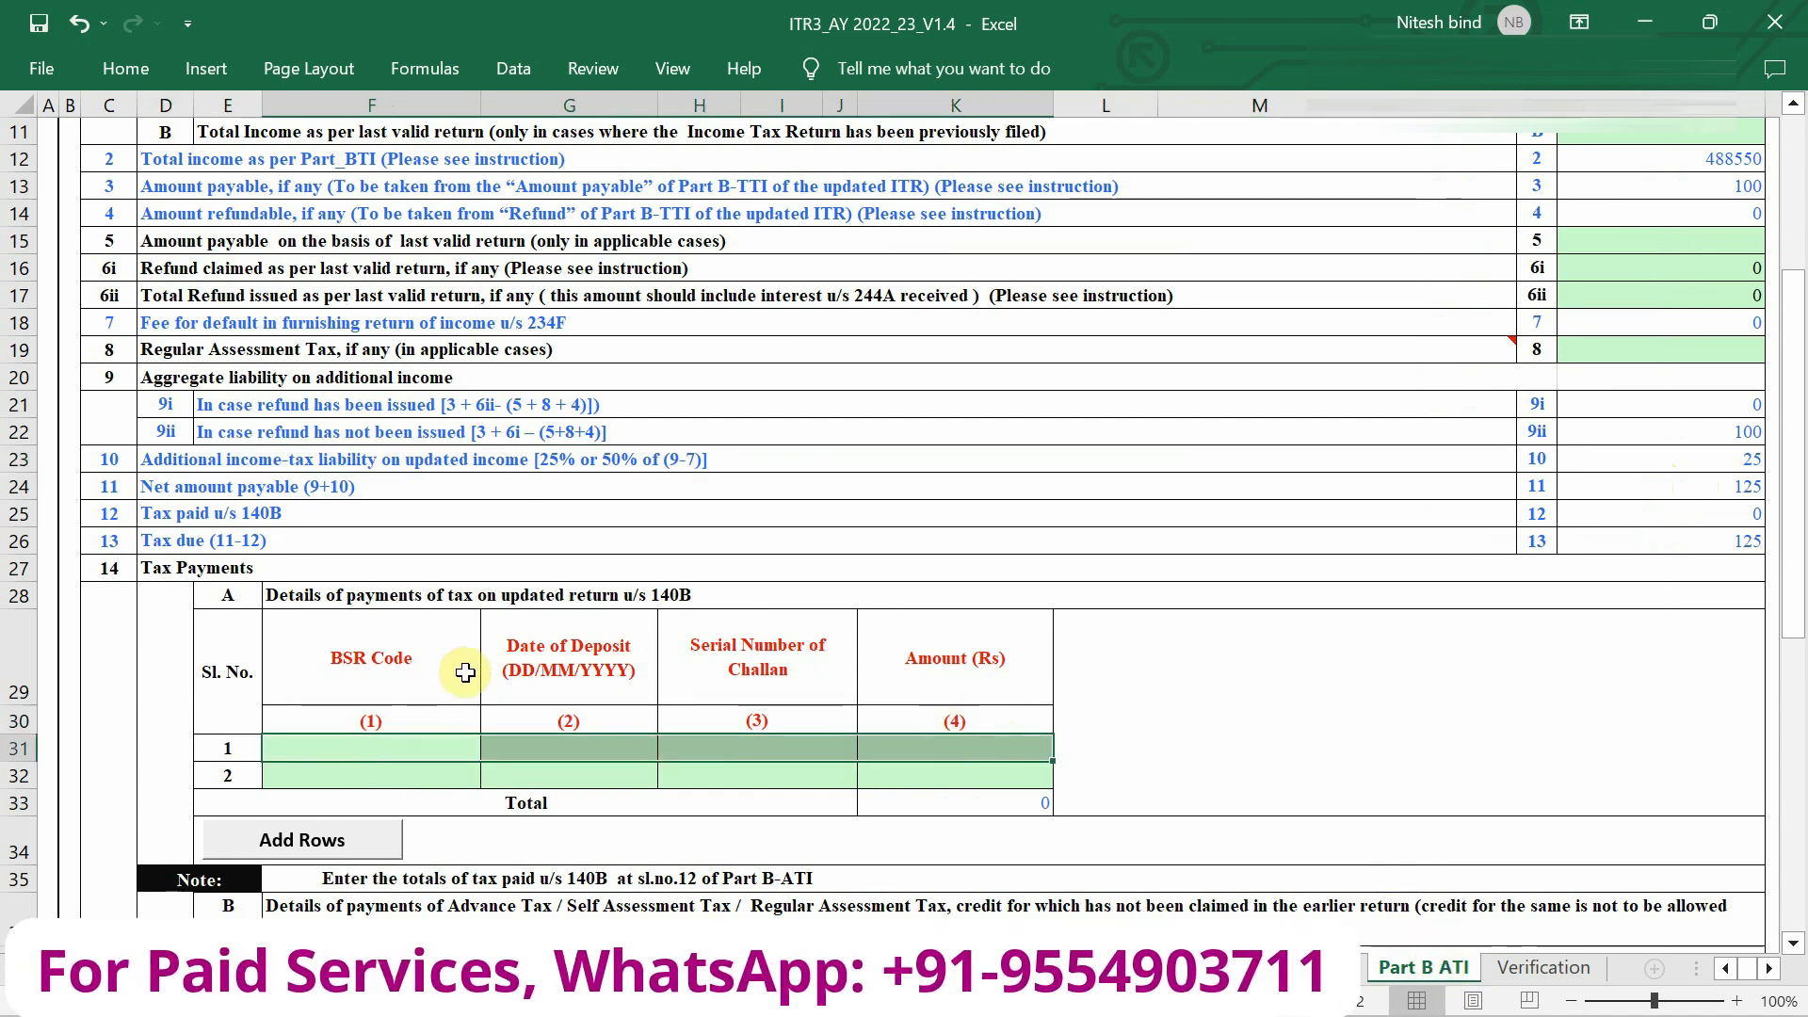
{"action": "left_click", "coordinate": [1193, 665]}
{"action": "scroll", "coordinate": [1193, 665], "scroll_direction": "up", "scroll_amount": 4}
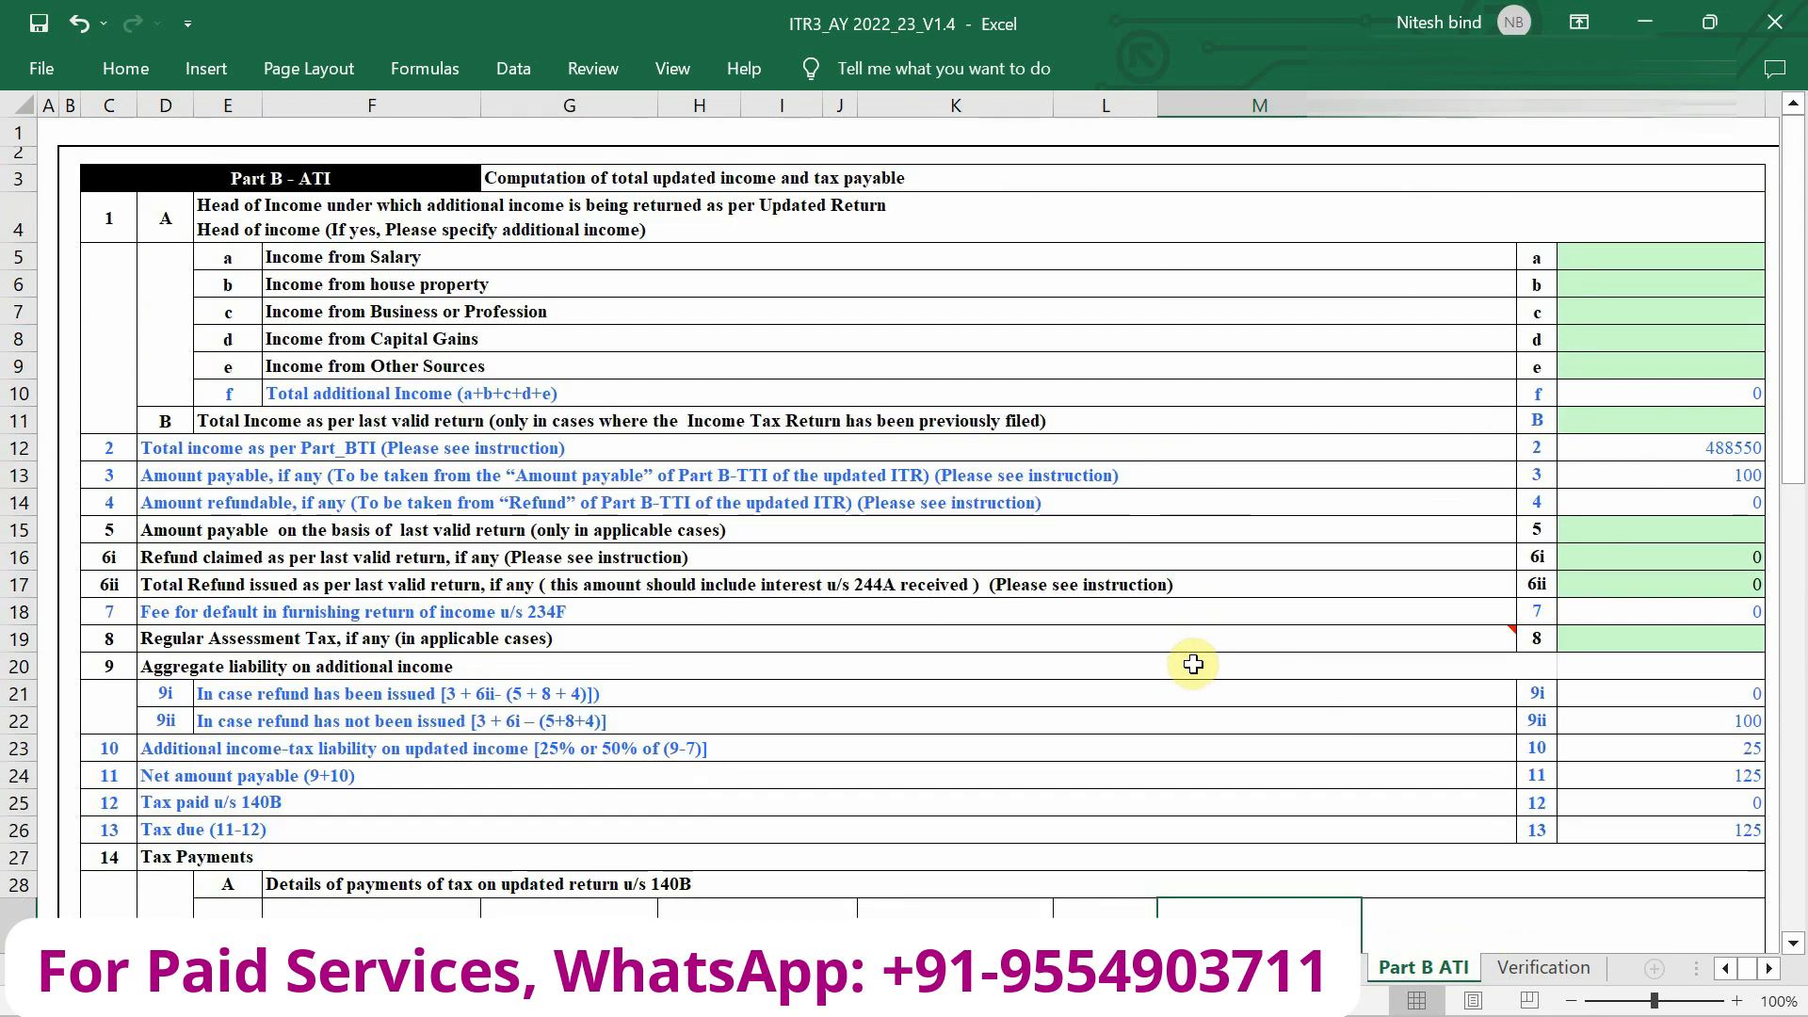
{"action": "scroll", "coordinate": [980, 605], "scroll_direction": "down", "scroll_amount": 1}
{"action": "scroll", "coordinate": [980, 605], "scroll_direction": "right", "scroll_amount": 1}
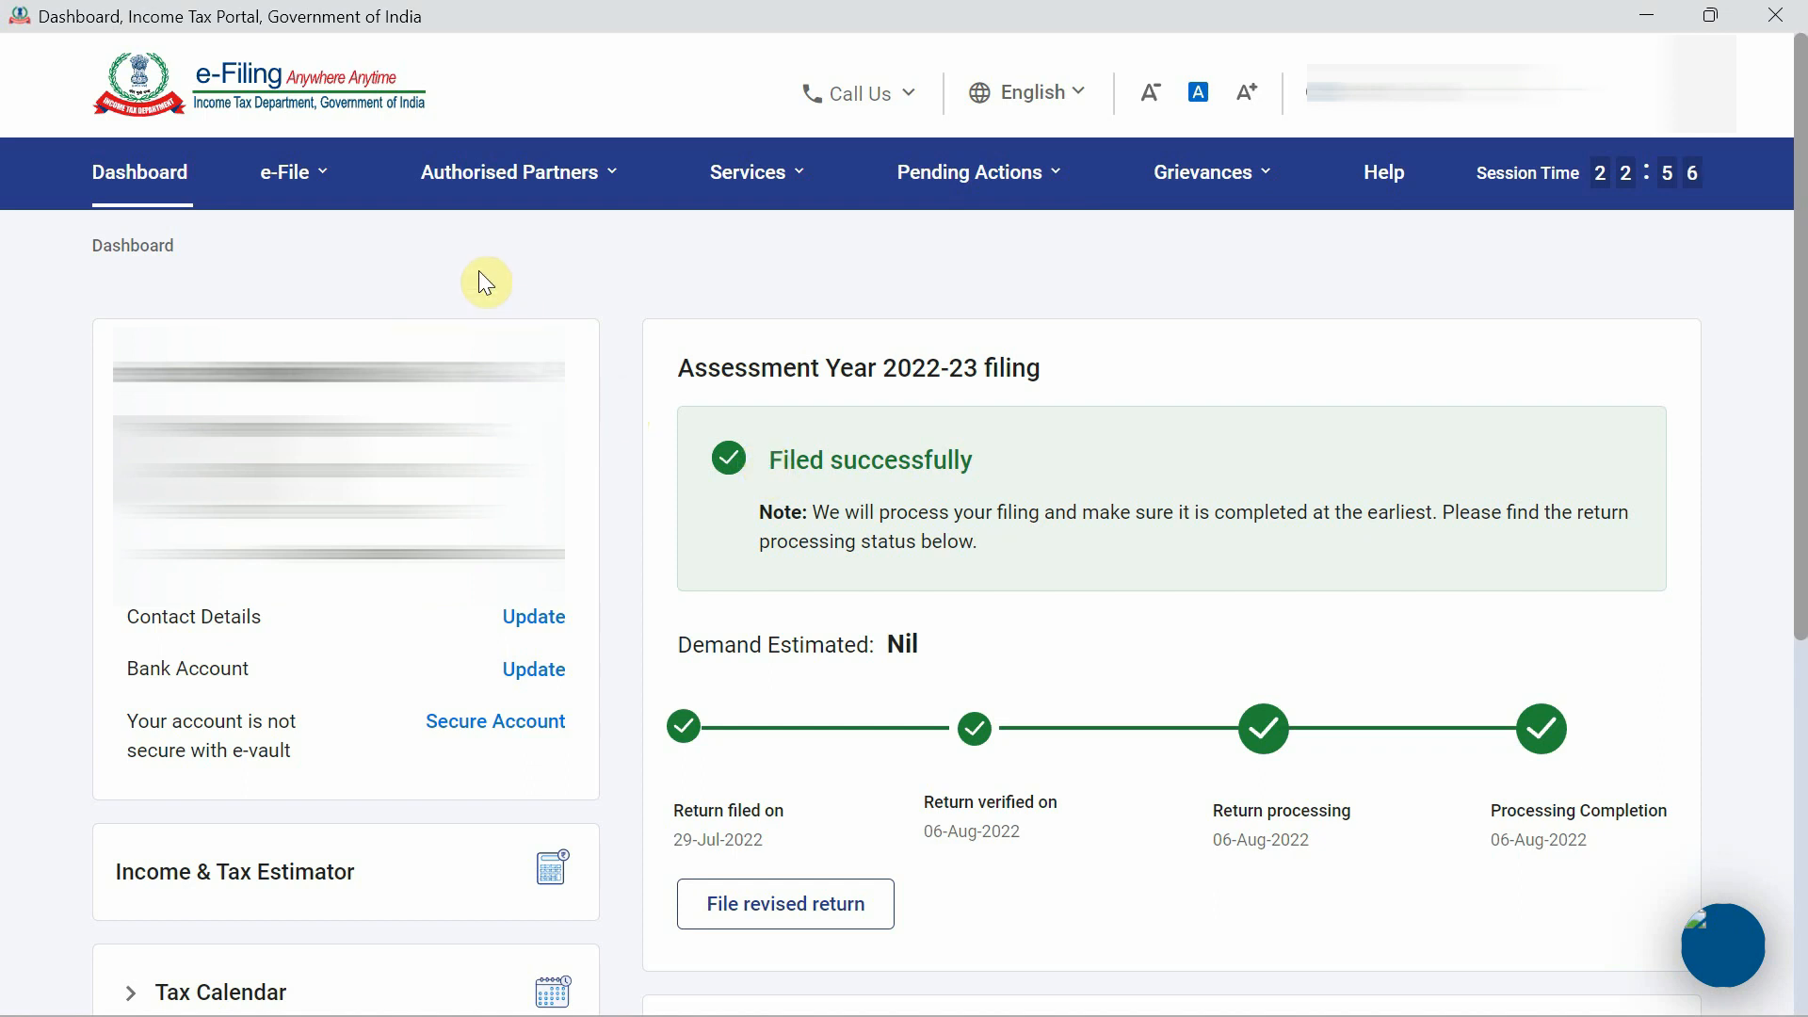
Go to e-File > Income Tax Returns > View Filed Returns and download the AY 2022-23 form.
{"action": "left_click", "coordinate": [315, 200]}
{"action": "mouse_move", "coordinate": [325, 237]}
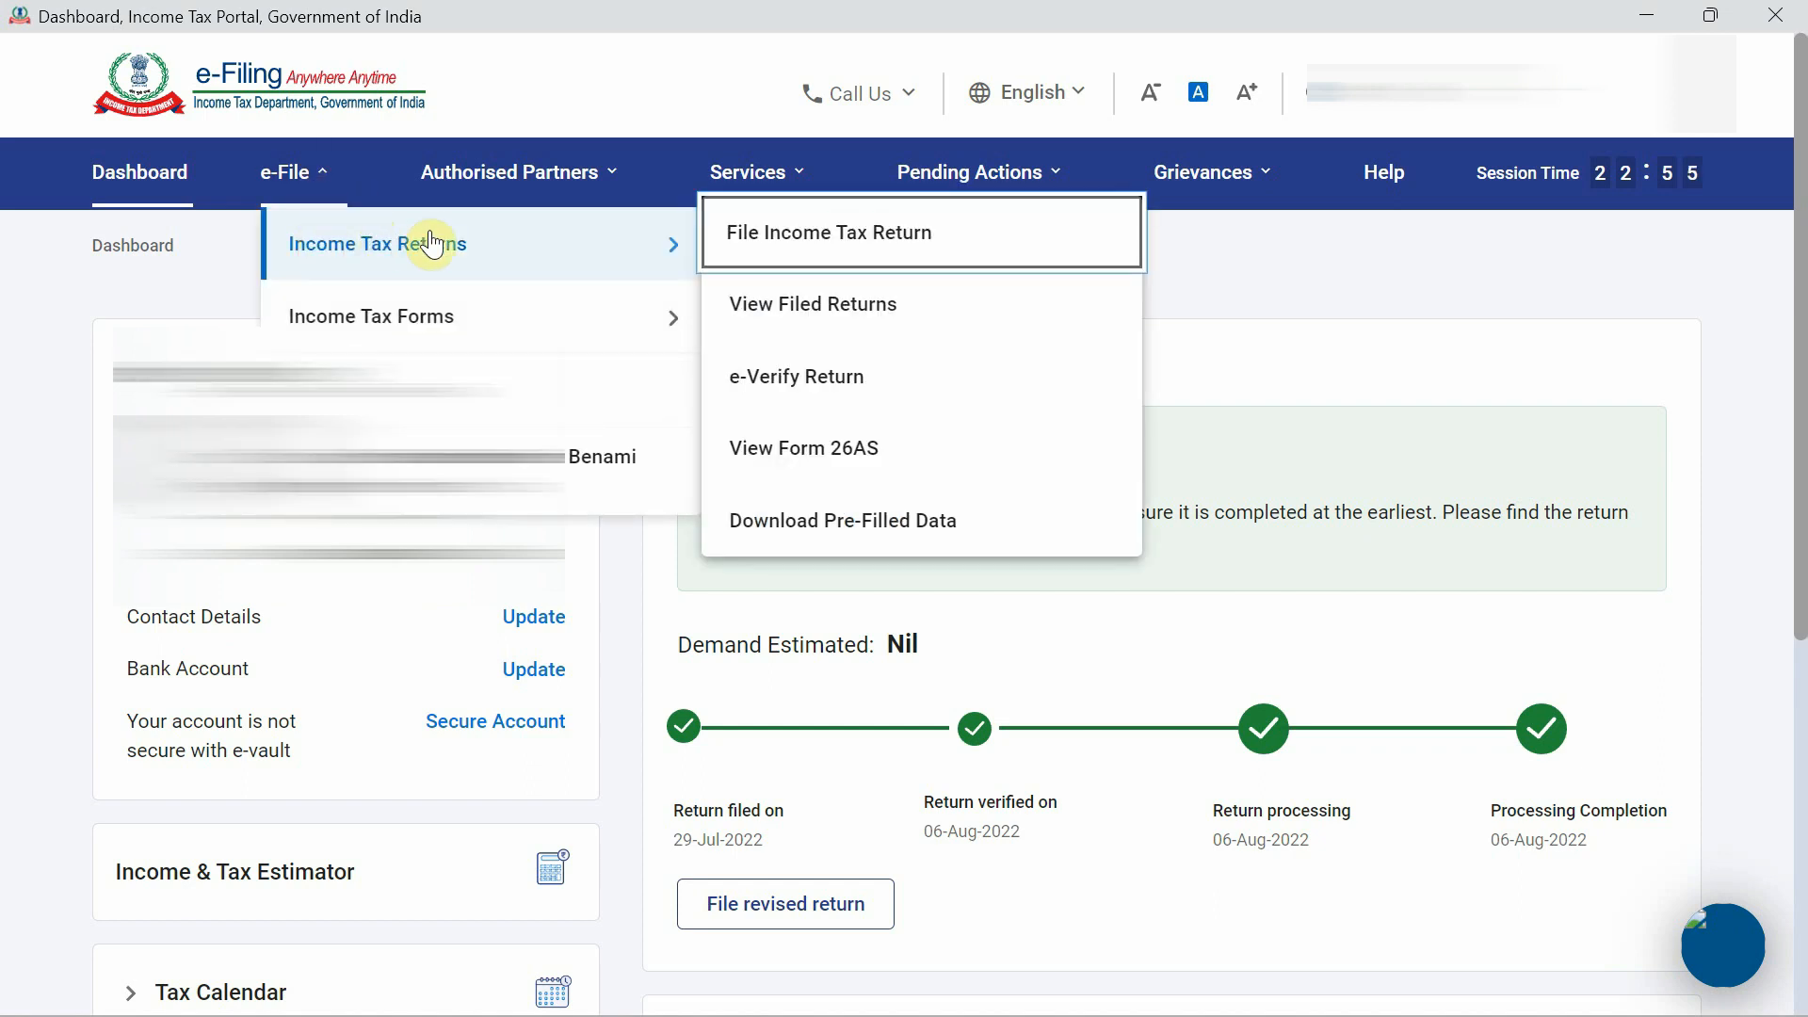
{"action": "left_click", "coordinate": [818, 317]}
{"action": "scroll", "coordinate": [1077, 452], "scroll_direction": "down", "scroll_amount": 1}
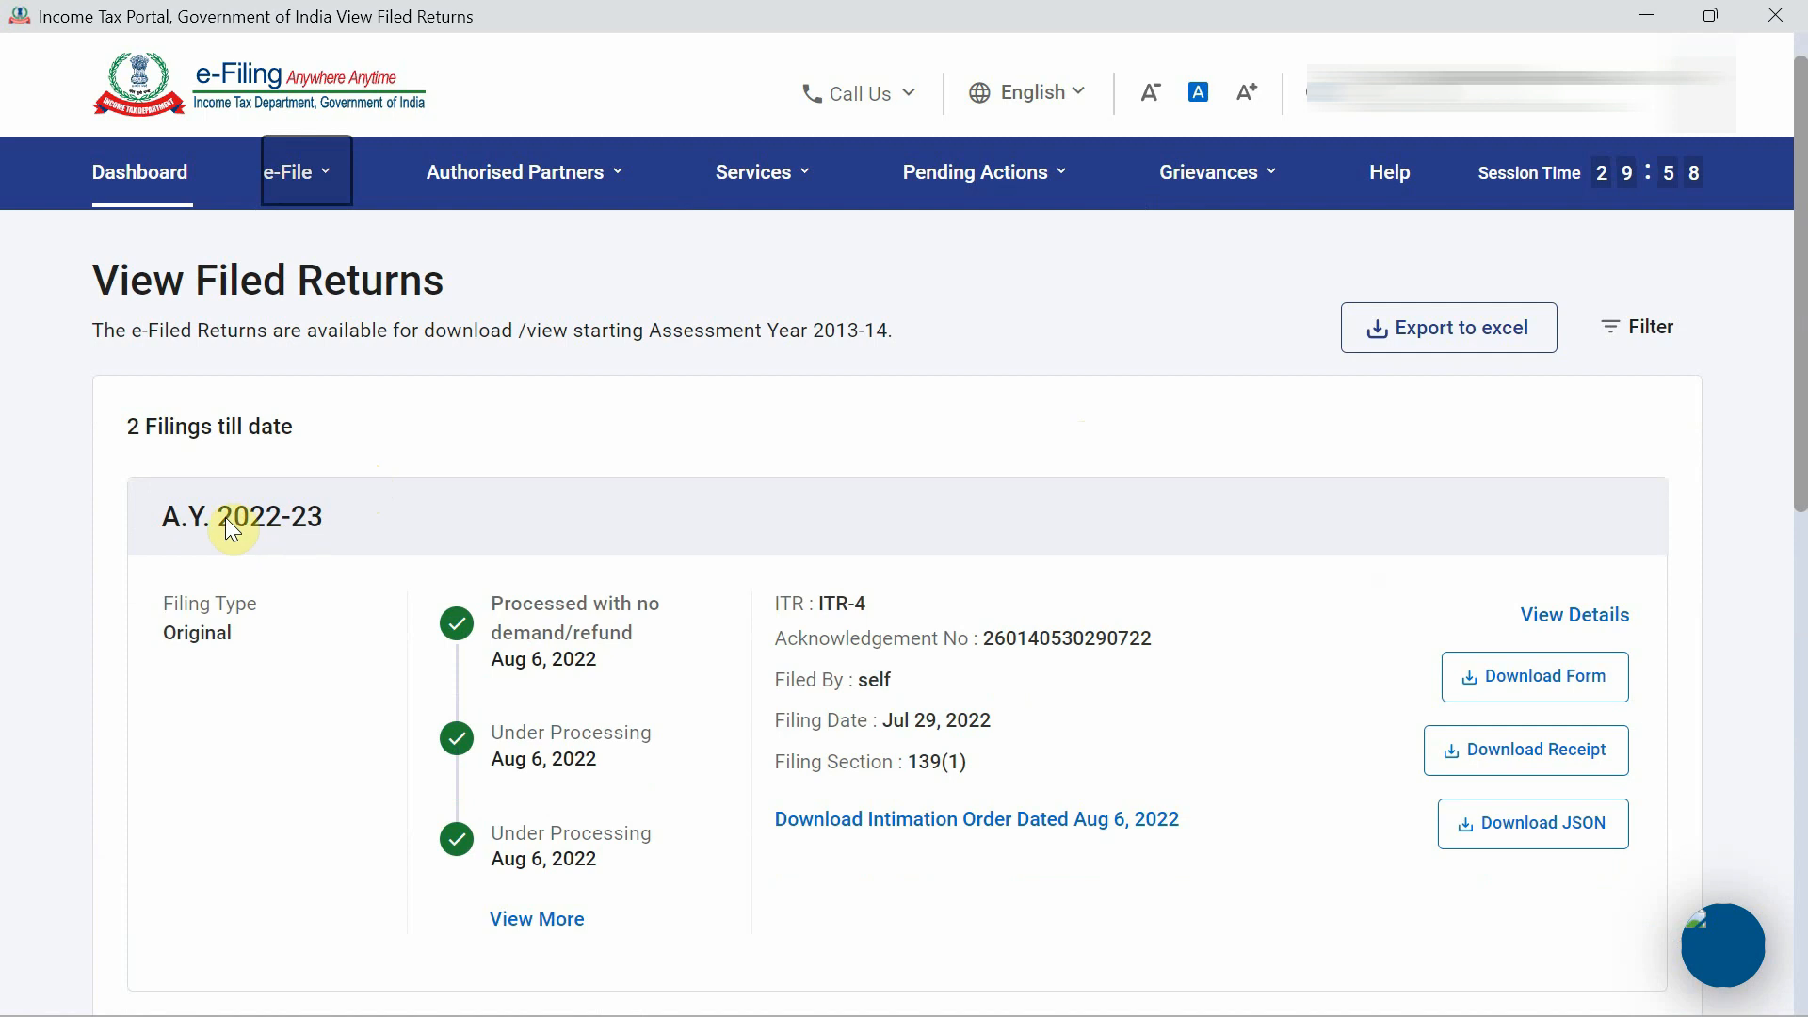
{"action": "left_click", "coordinate": [1575, 672]}
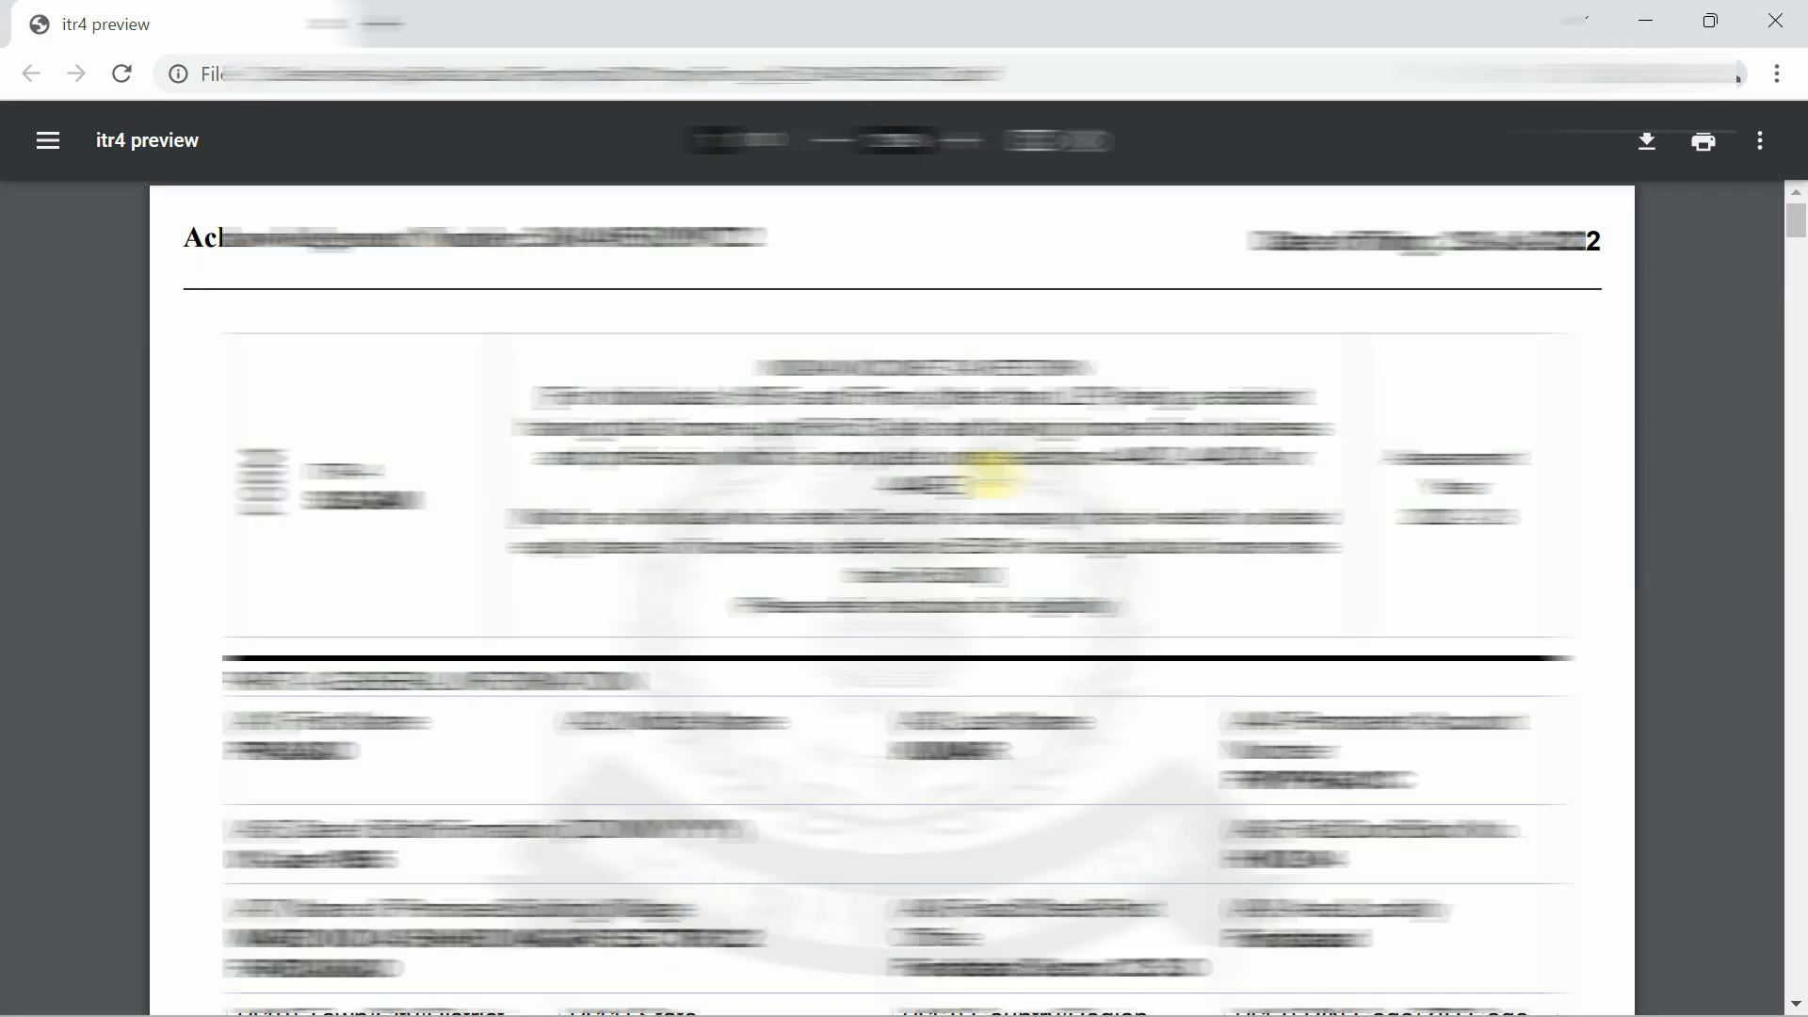
Scroll the filed ITR-4 PDF to Part B Gross Total Income (business income 3,22,753), then return to Excel.
{"action": "scroll", "coordinate": [991, 476], "scroll_direction": "down", "scroll_amount": 3}
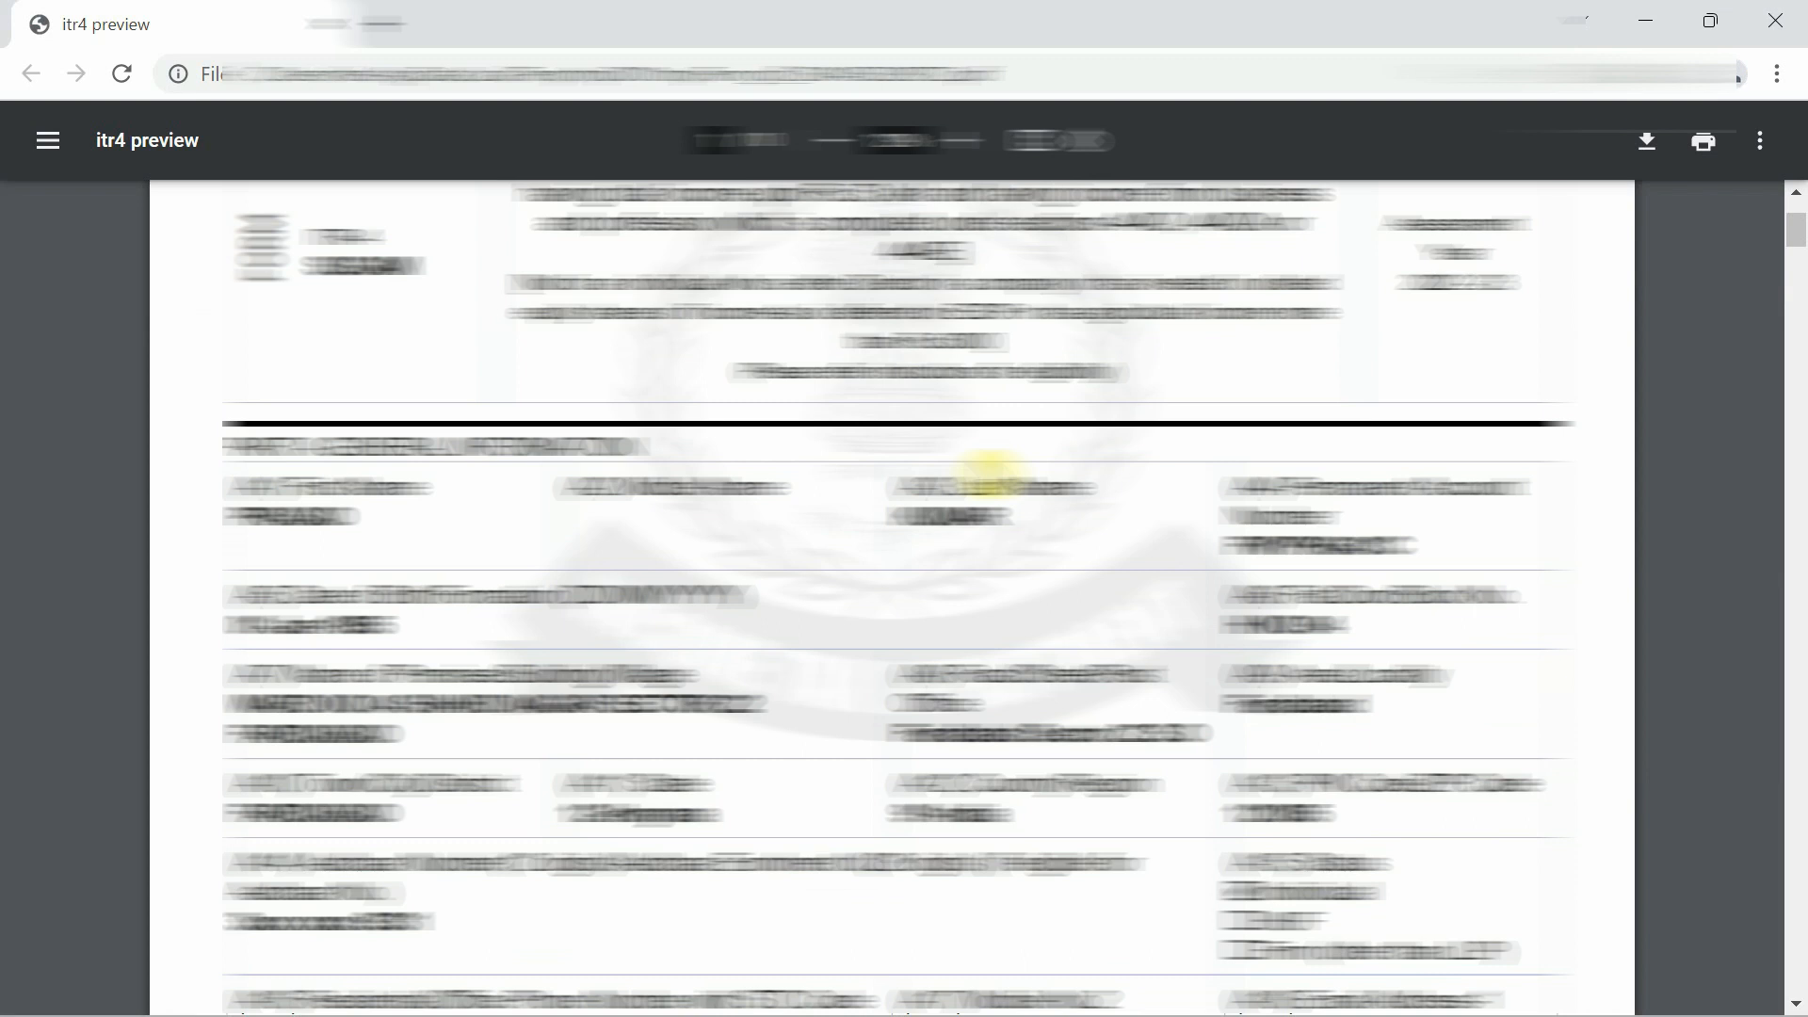
{"action": "scroll", "coordinate": [990, 476], "scroll_direction": "down", "scroll_amount": 6}
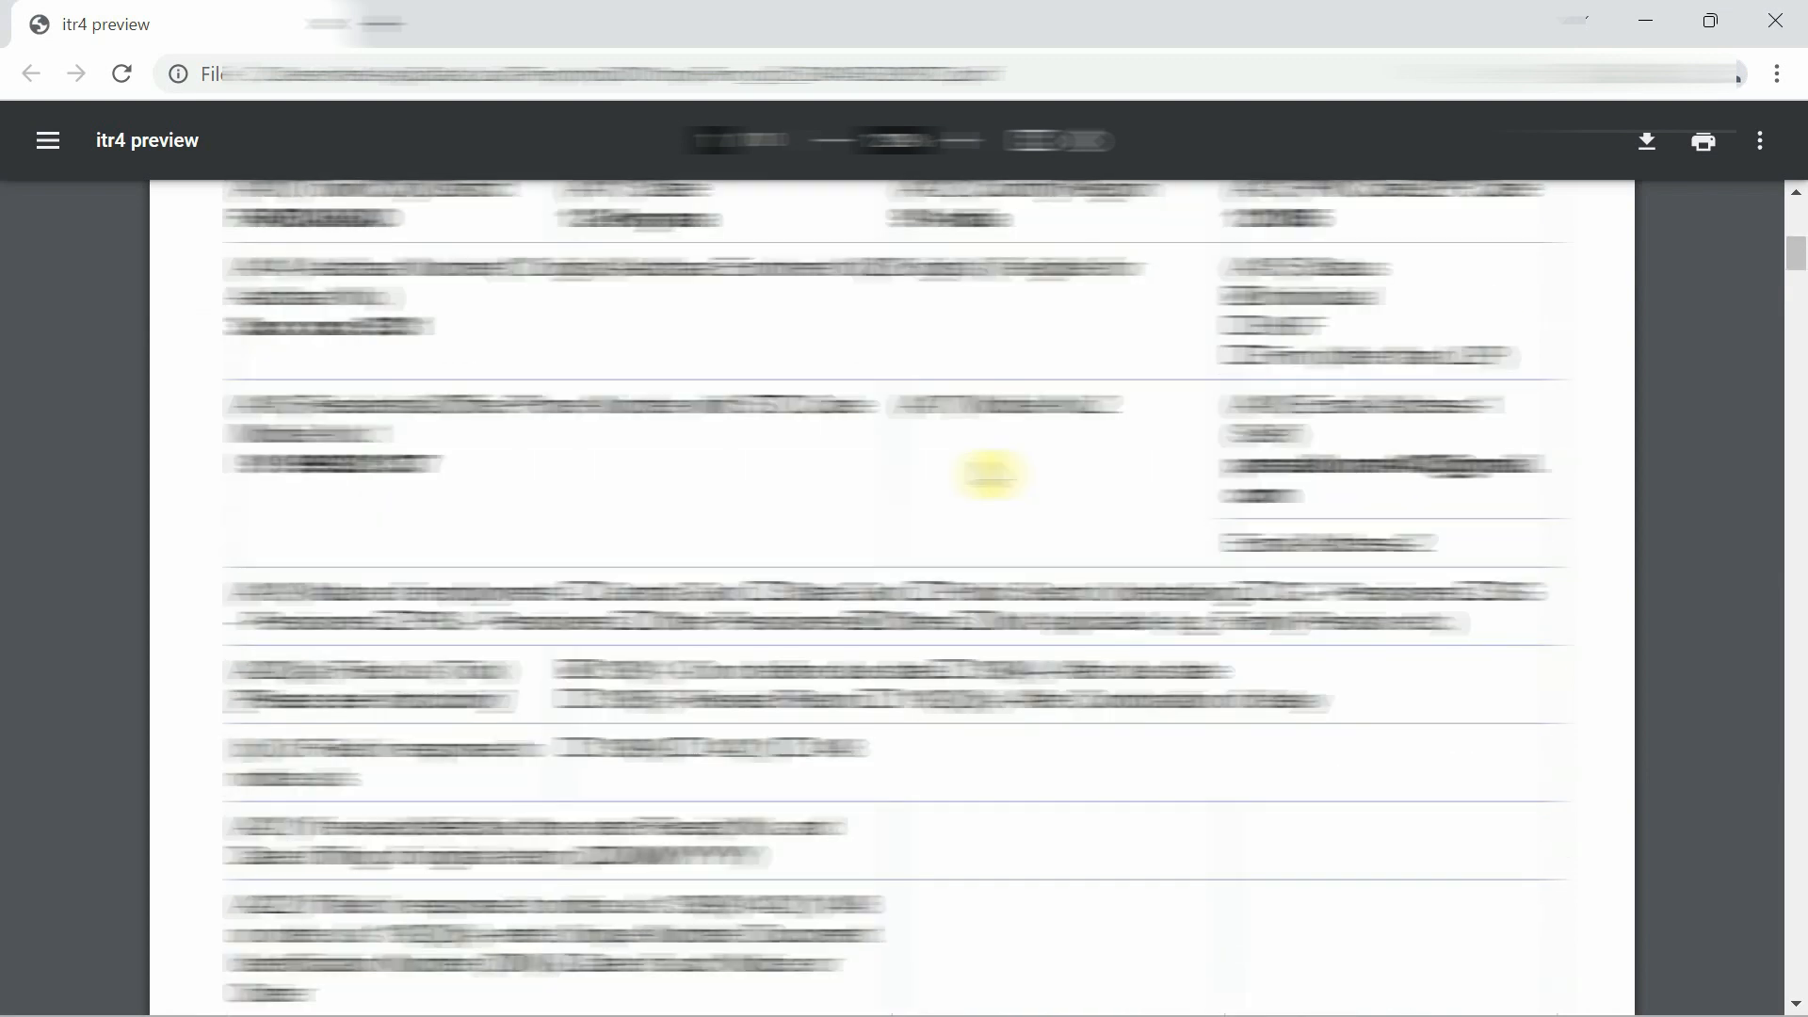
{"action": "scroll", "coordinate": [991, 475], "scroll_direction": "down", "scroll_amount": 4}
{"action": "scroll", "coordinate": [990, 476], "scroll_direction": "down", "scroll_amount": 5}
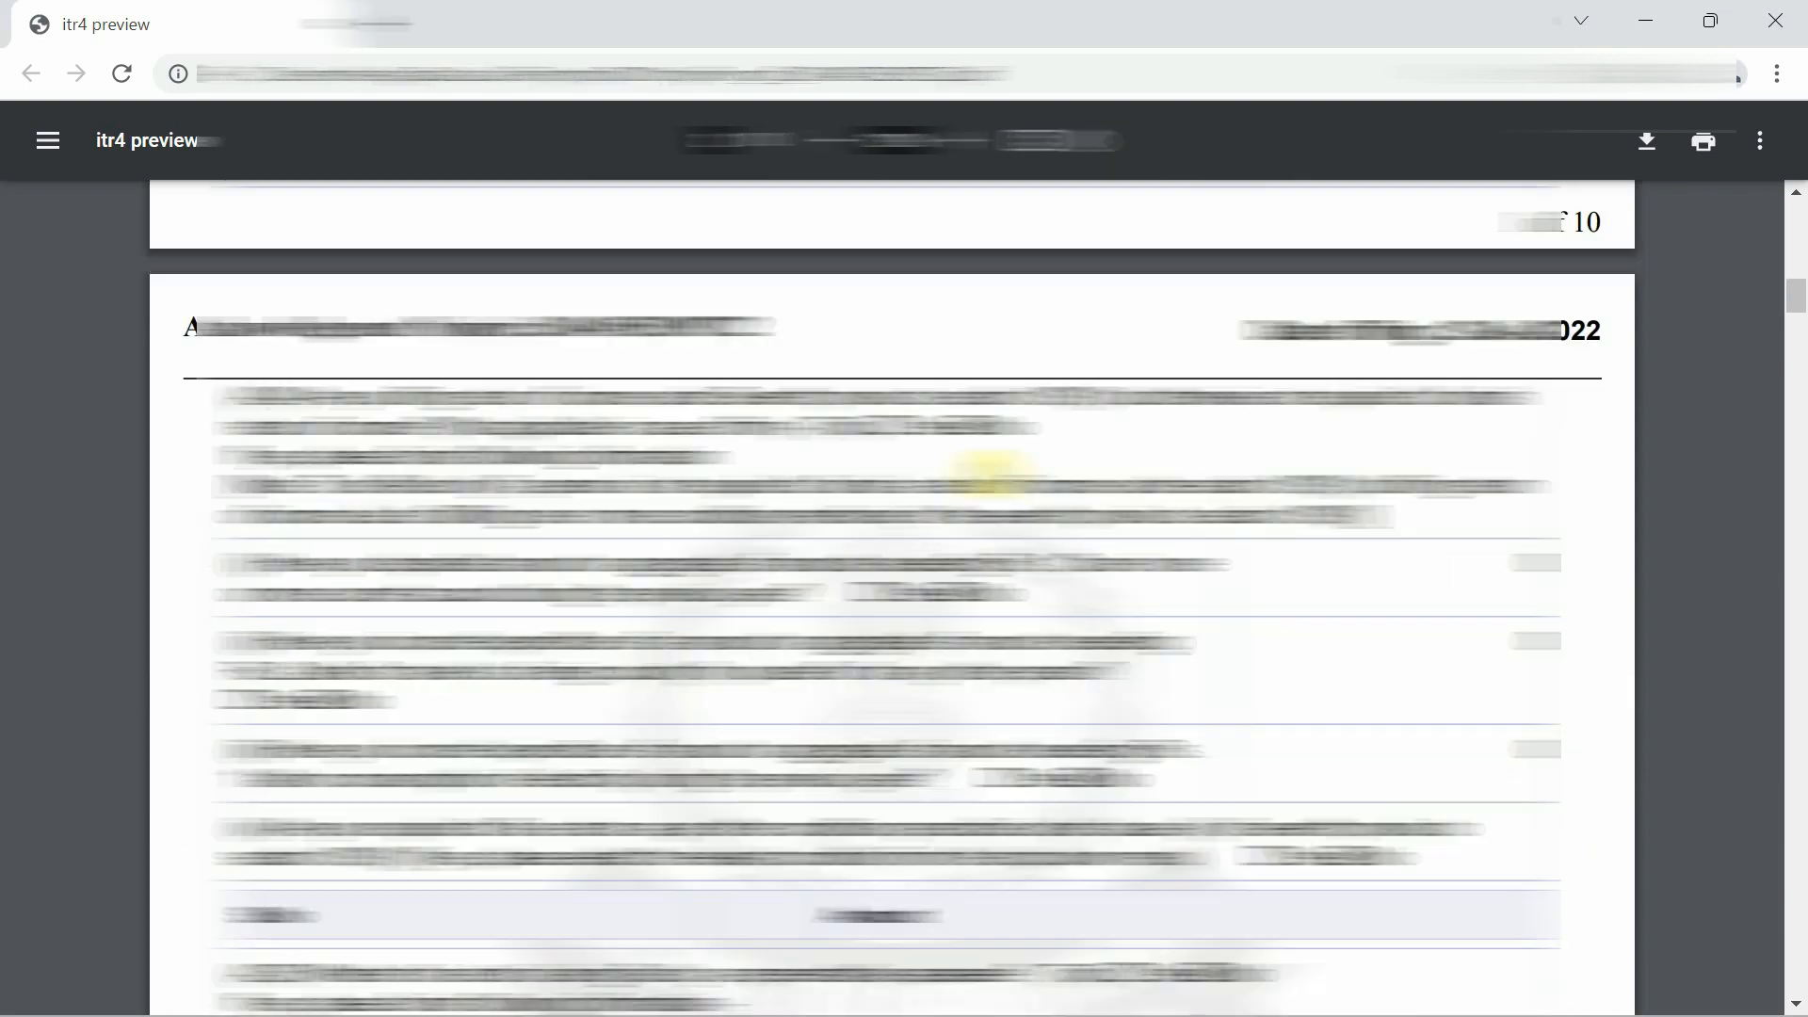
{"action": "scroll", "coordinate": [986, 469], "scroll_direction": "down", "scroll_amount": 12}
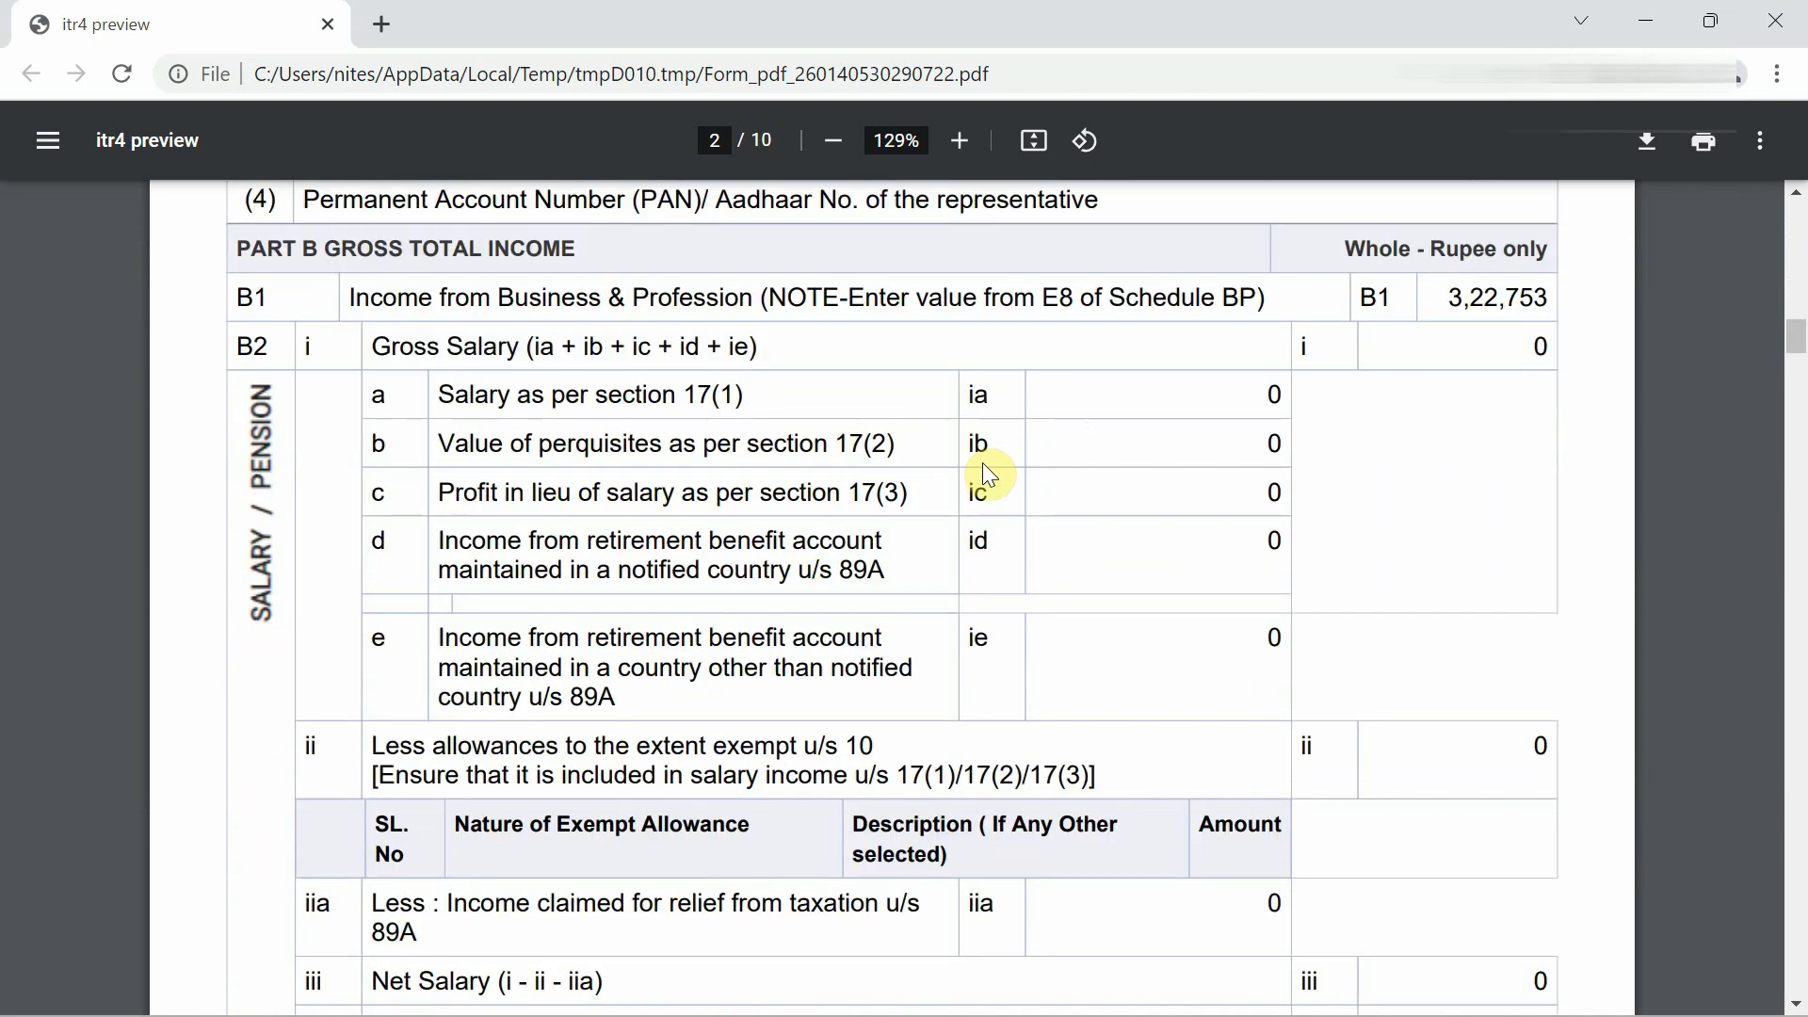
{"action": "scroll", "coordinate": [1377, 336], "scroll_direction": "down", "scroll_amount": 1, "text": "ctrl"}
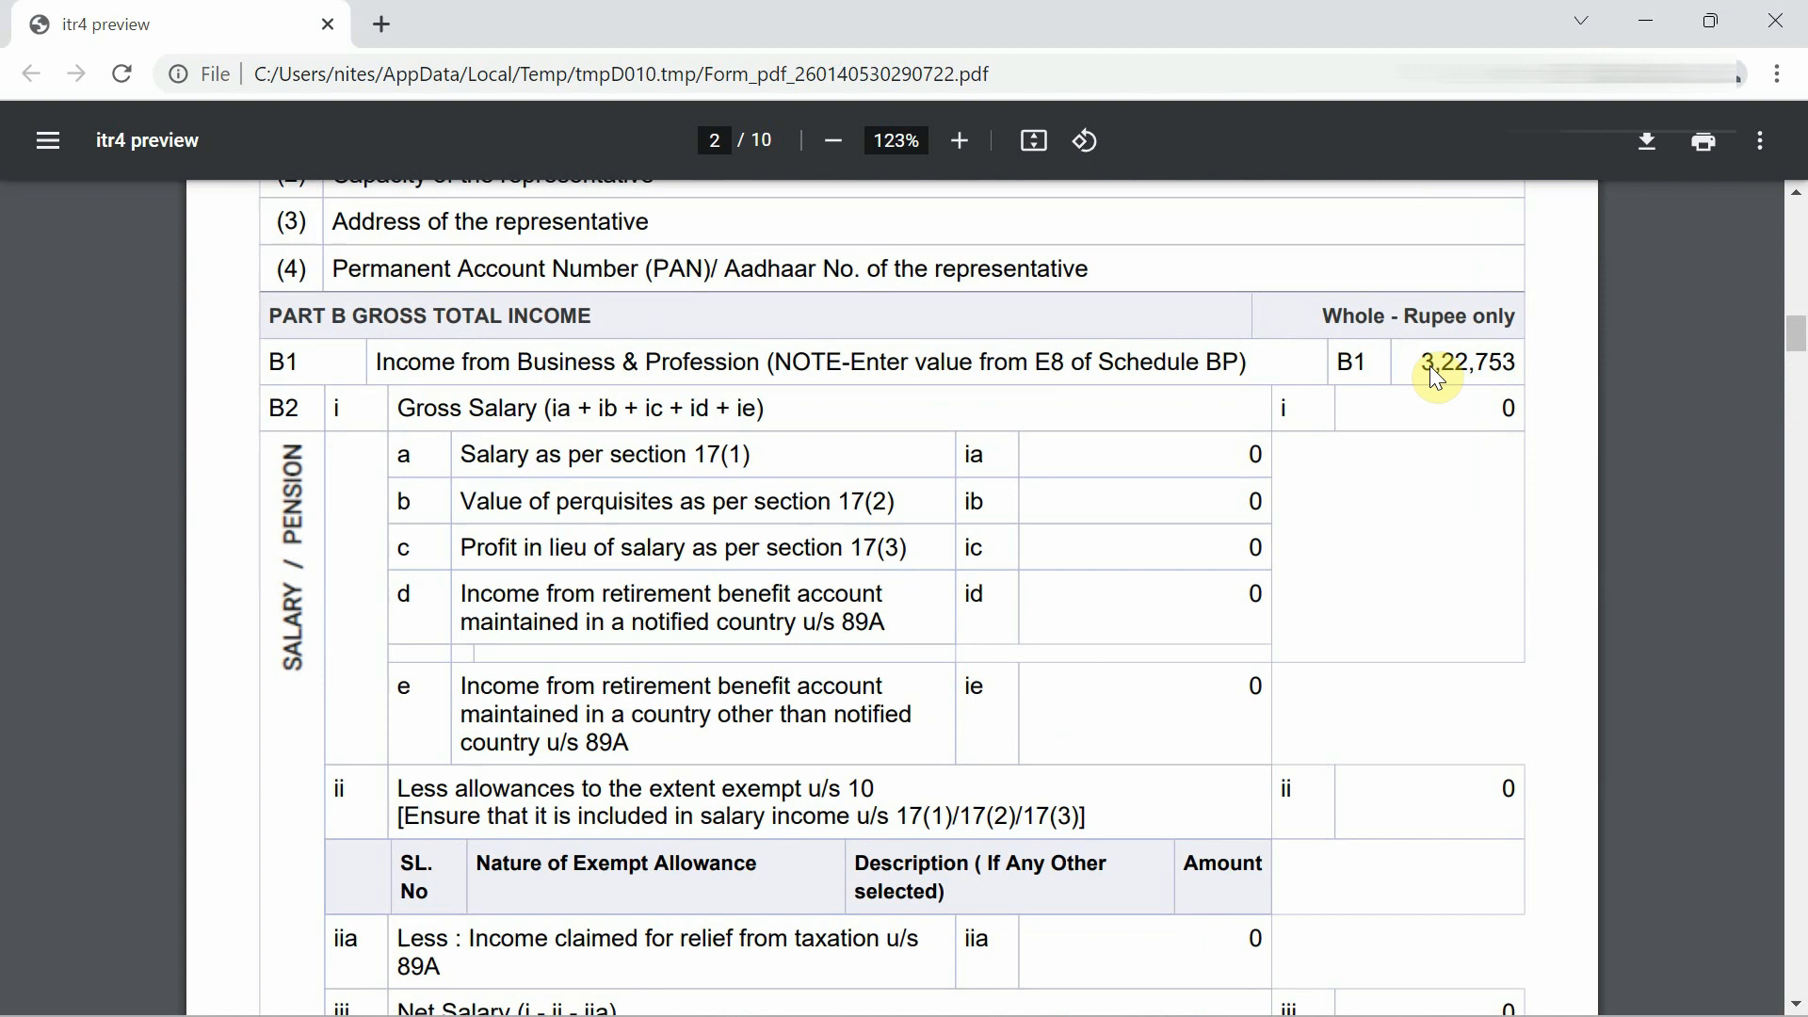
{"action": "scroll", "coordinate": [1469, 367], "scroll_direction": "down", "scroll_amount": 16}
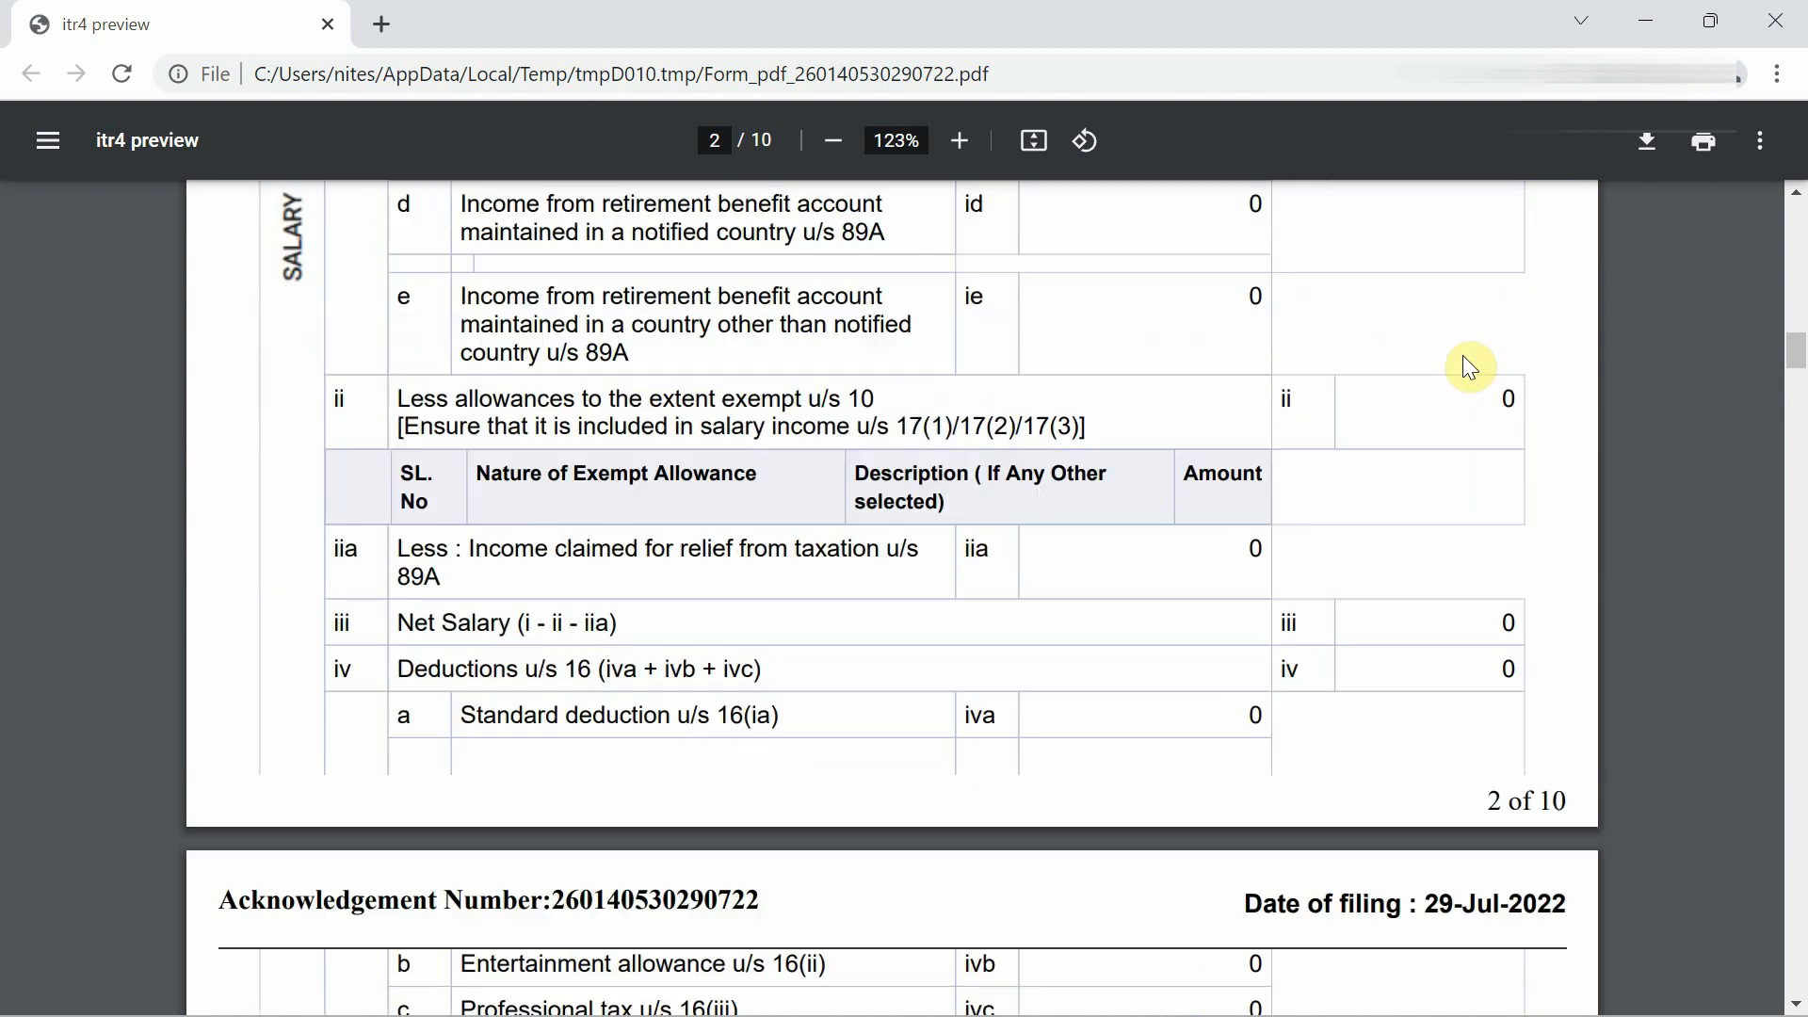
{"action": "scroll", "coordinate": [1465, 359], "scroll_direction": "down", "scroll_amount": 3}
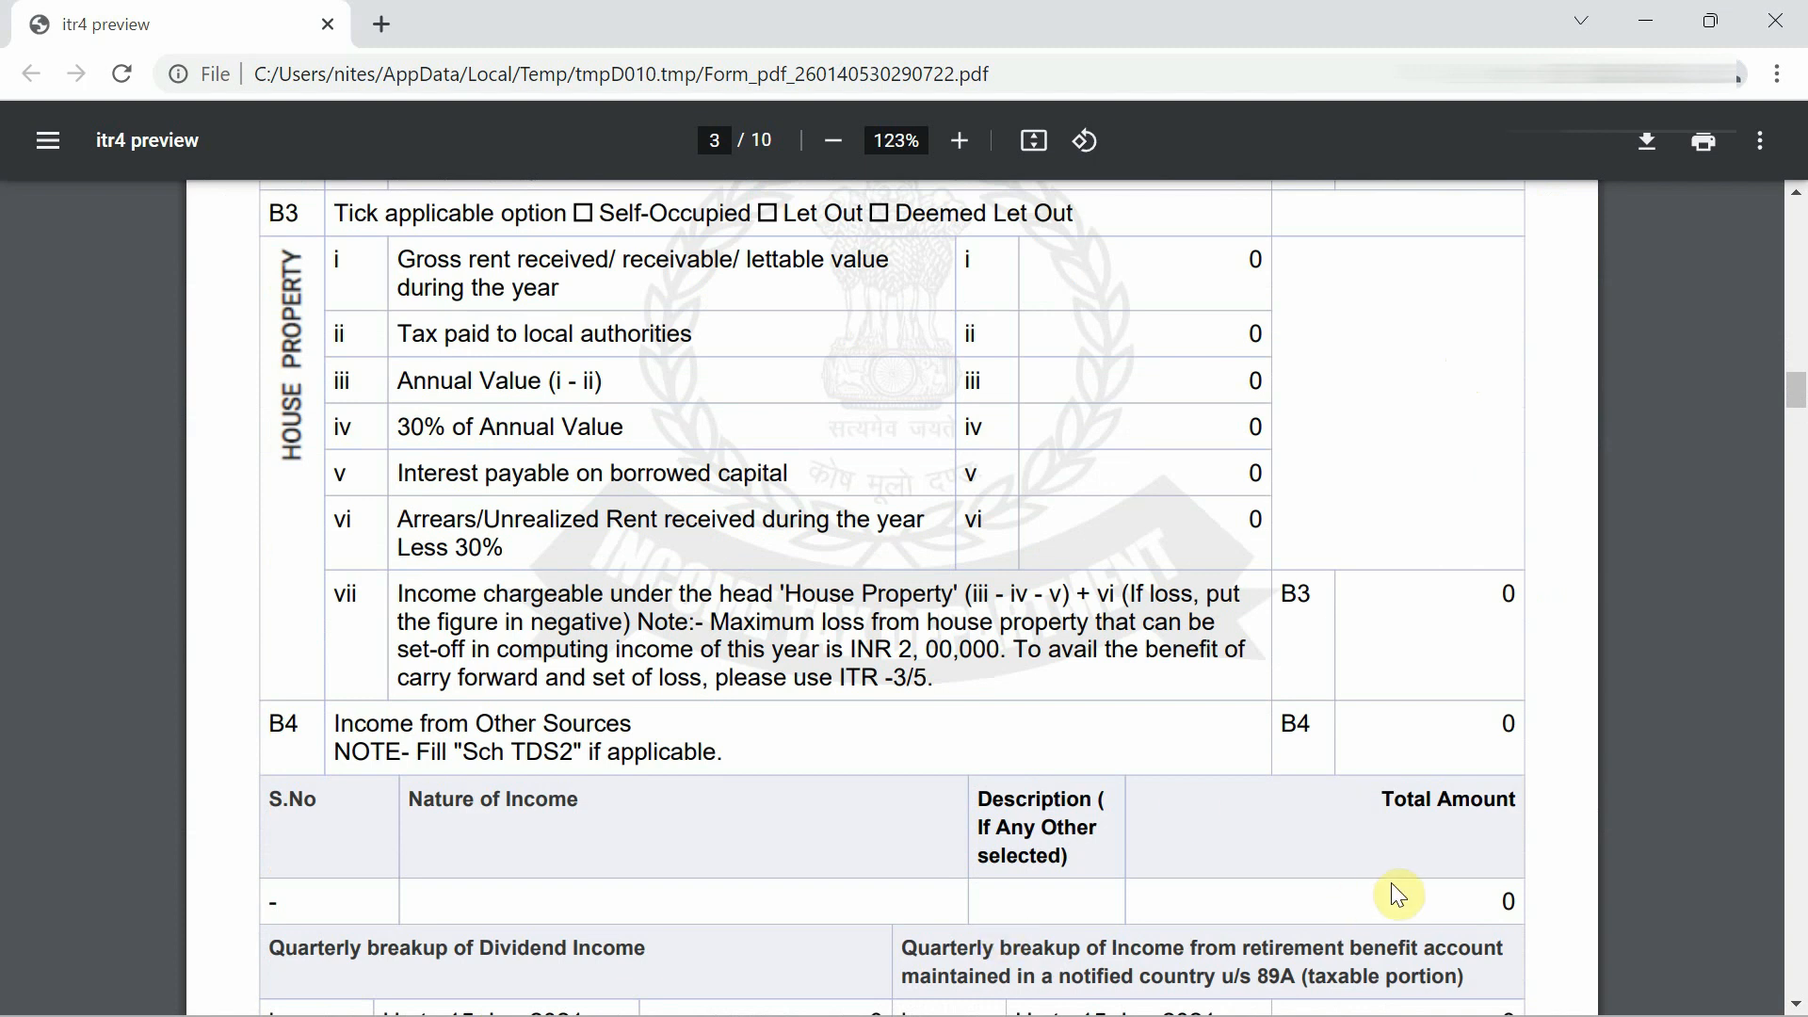
{"action": "scroll", "coordinate": [1397, 632], "scroll_direction": "up", "scroll_amount": 20}
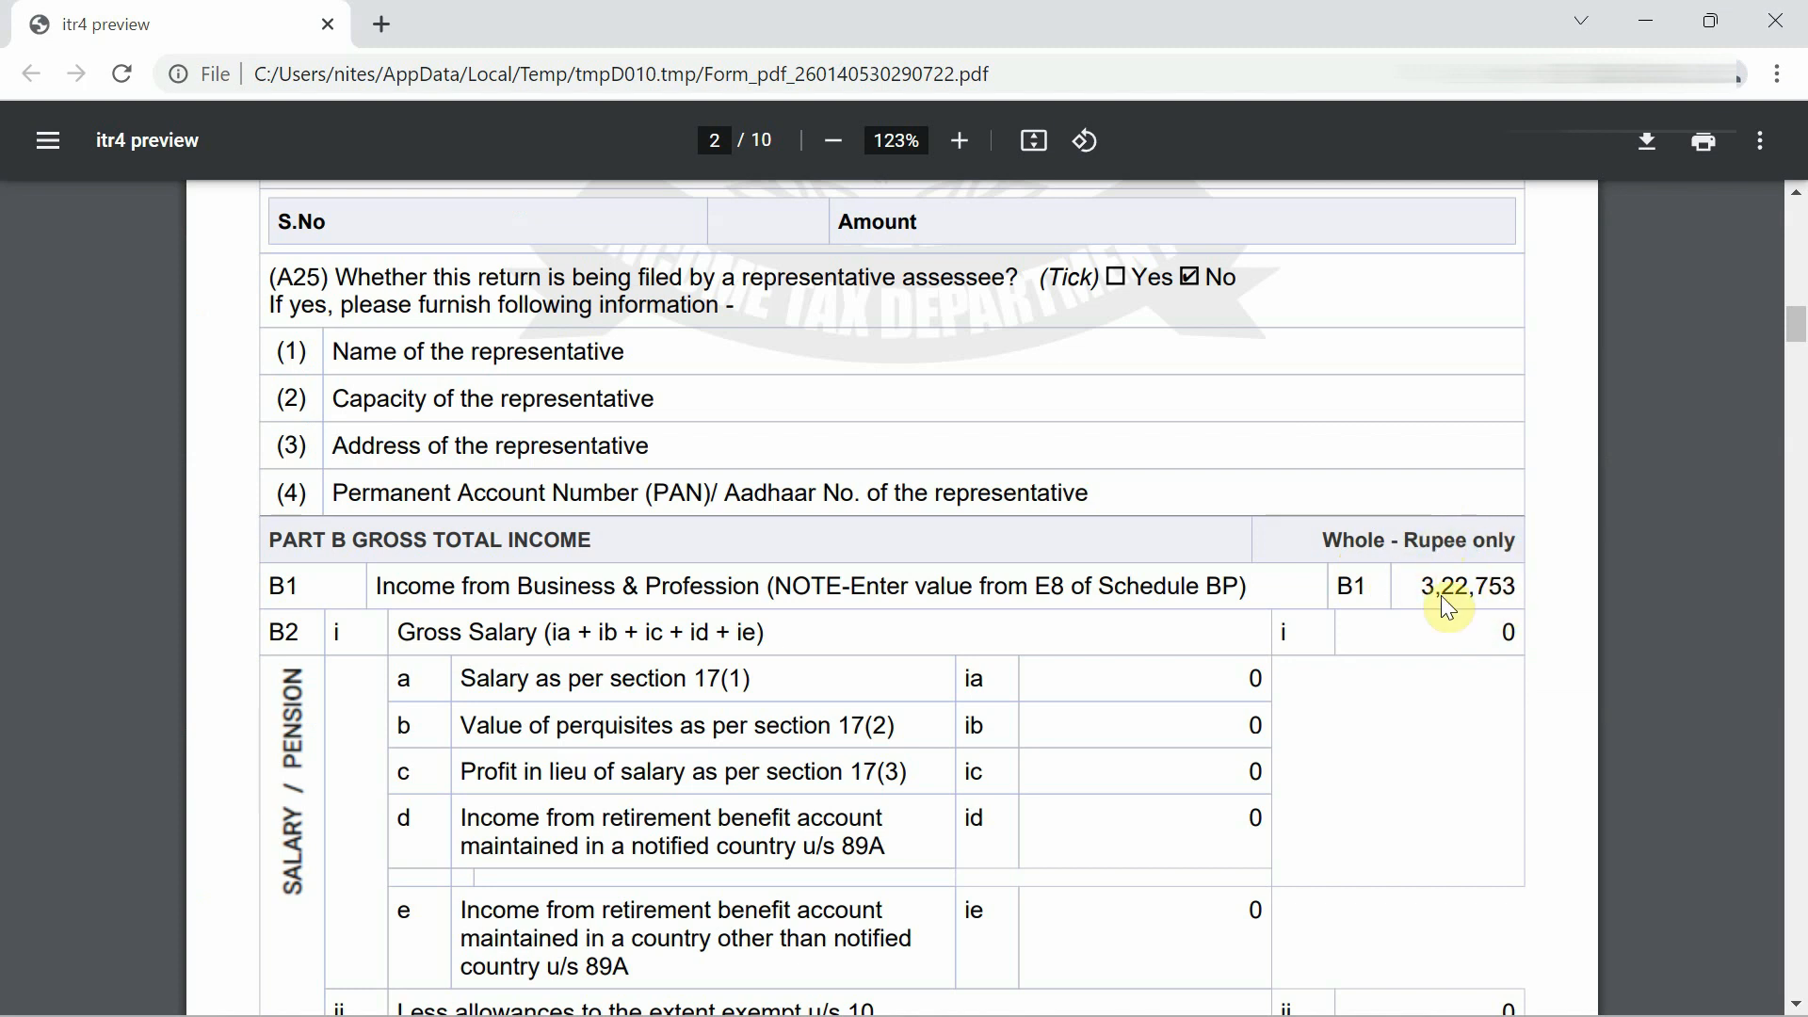
{"action": "key", "text": "alt+Tab"}
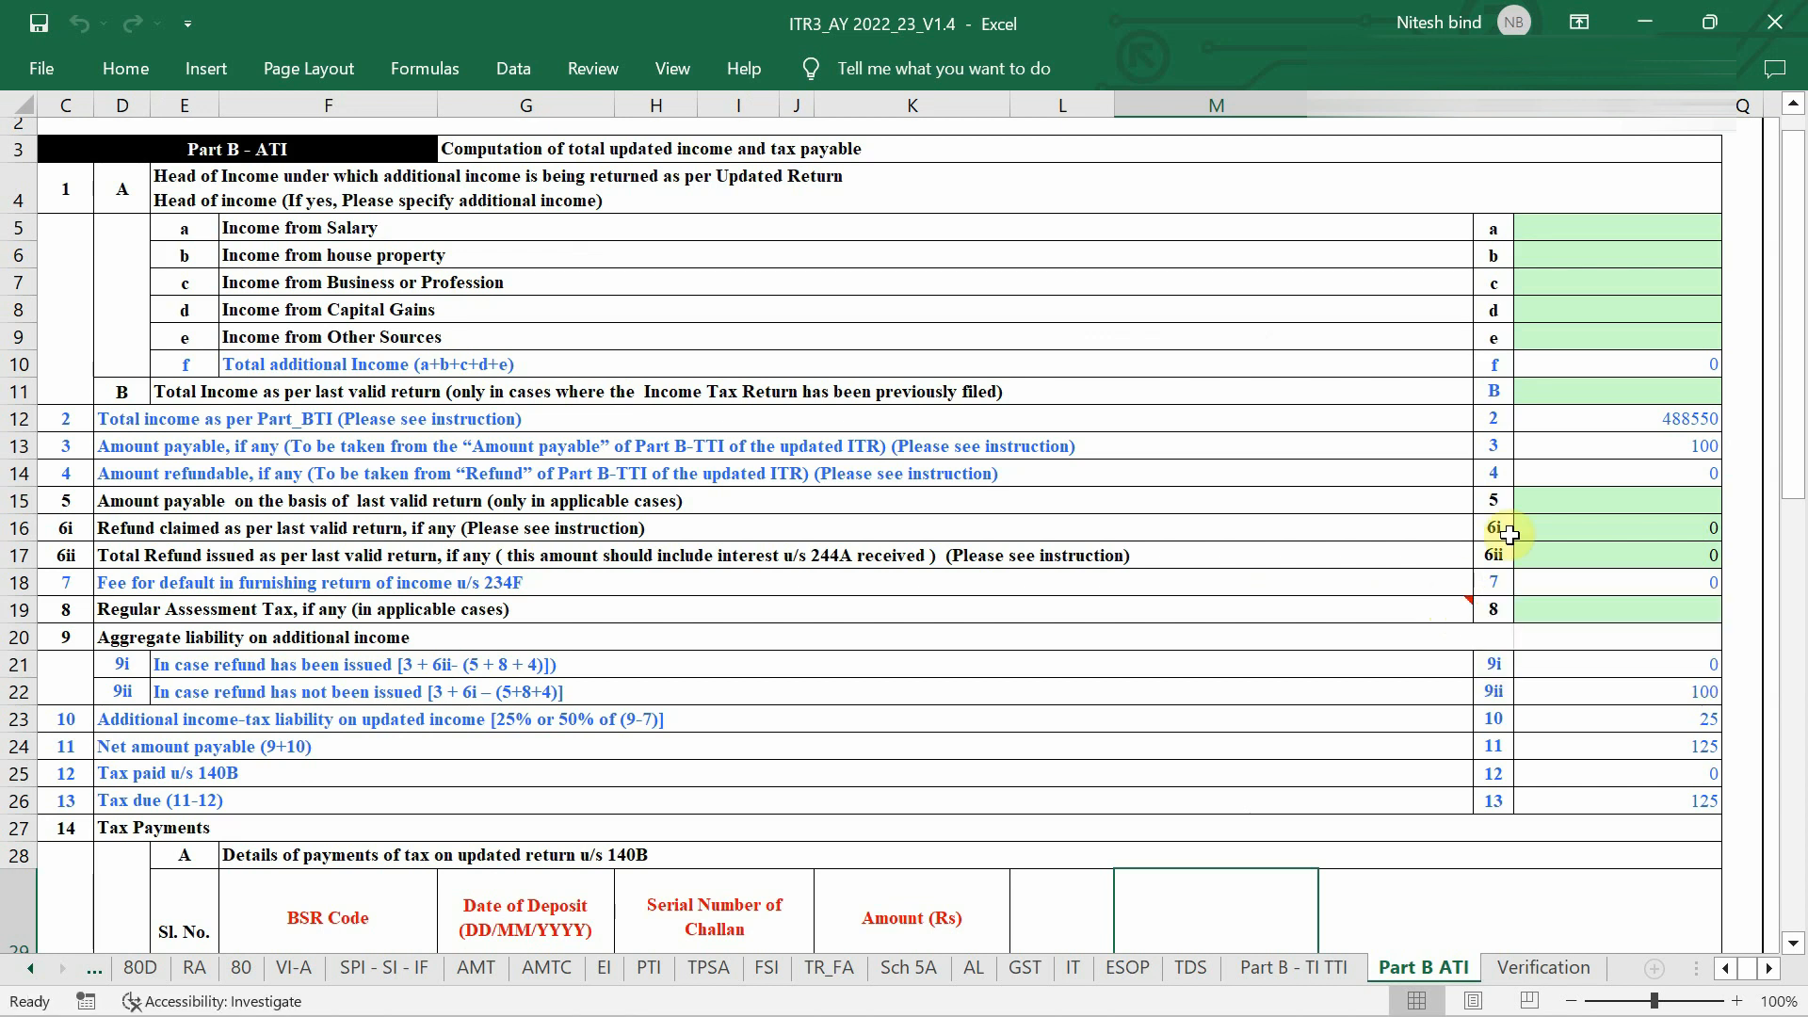
Look over the Part B - TI TTI sheet, then return to Part B ATI.
{"action": "left_click", "coordinate": [1297, 967]}
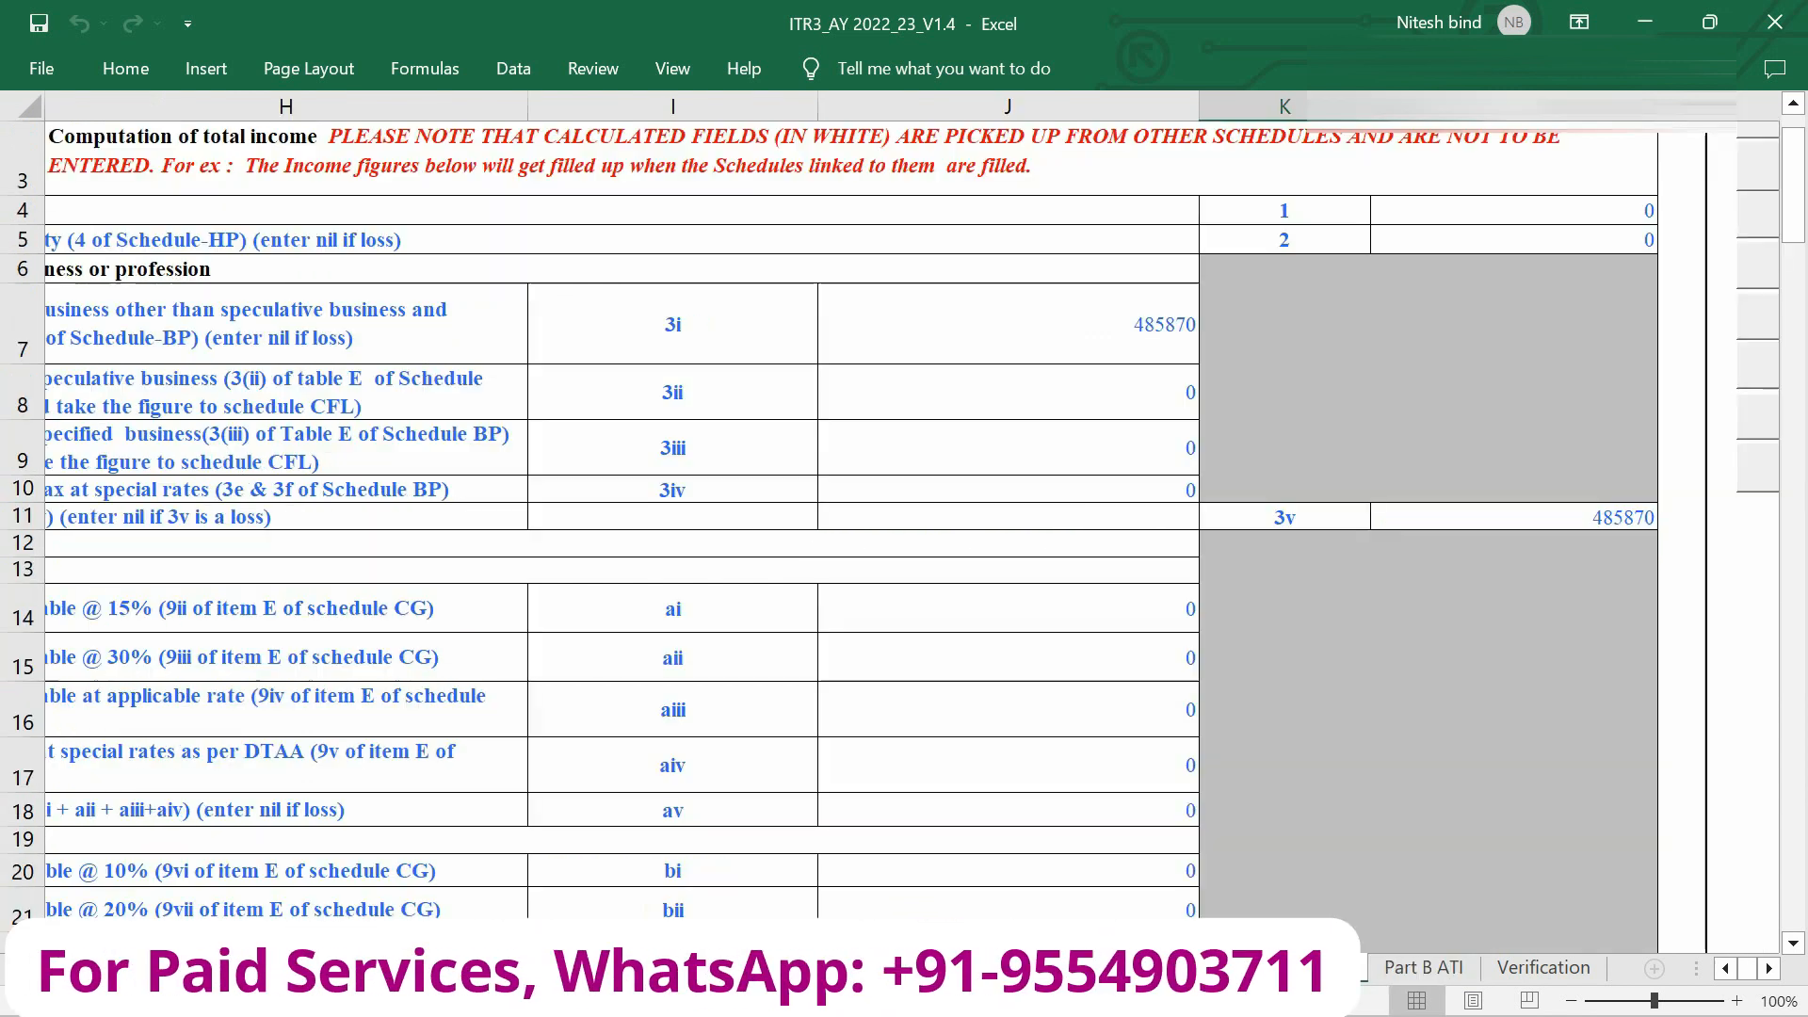
{"action": "scroll", "coordinate": [330, 265], "scroll_direction": "left", "scroll_amount": 5}
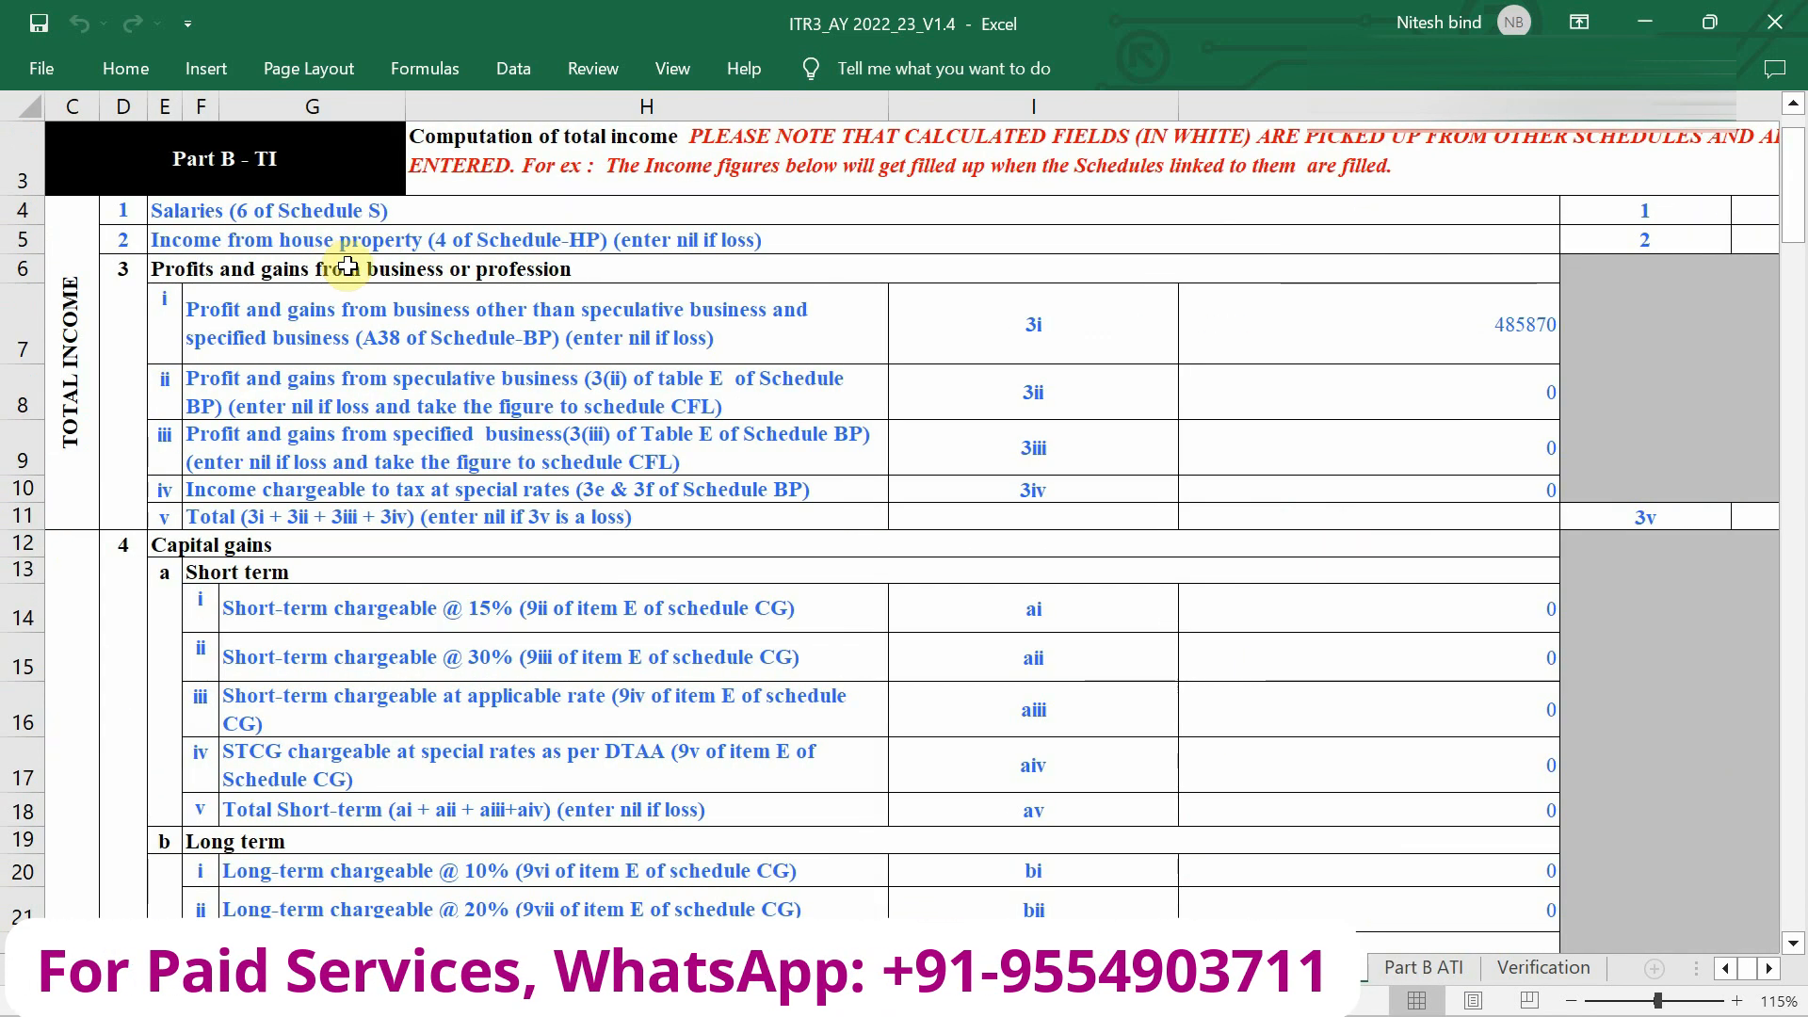
{"action": "scroll", "coordinate": [1397, 399], "scroll_direction": "right", "scroll_amount": 3}
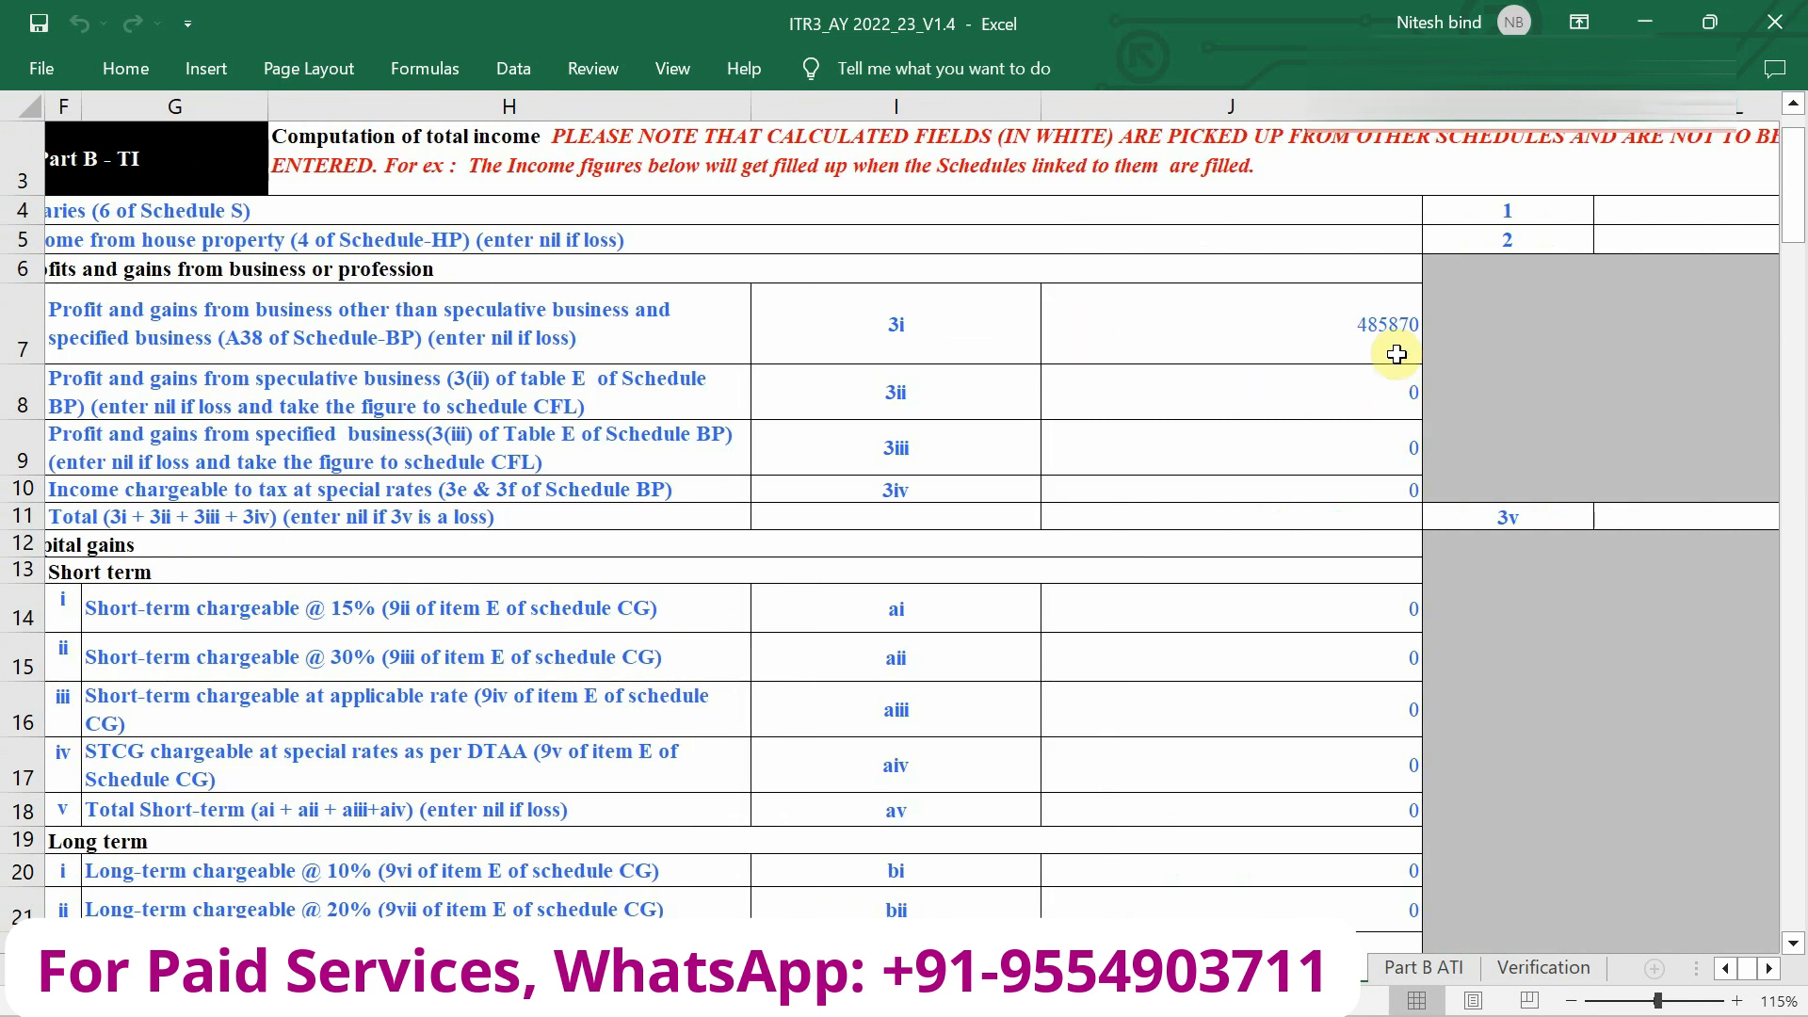
{"action": "scroll", "coordinate": [1395, 357], "scroll_direction": "up", "scroll_amount": 1}
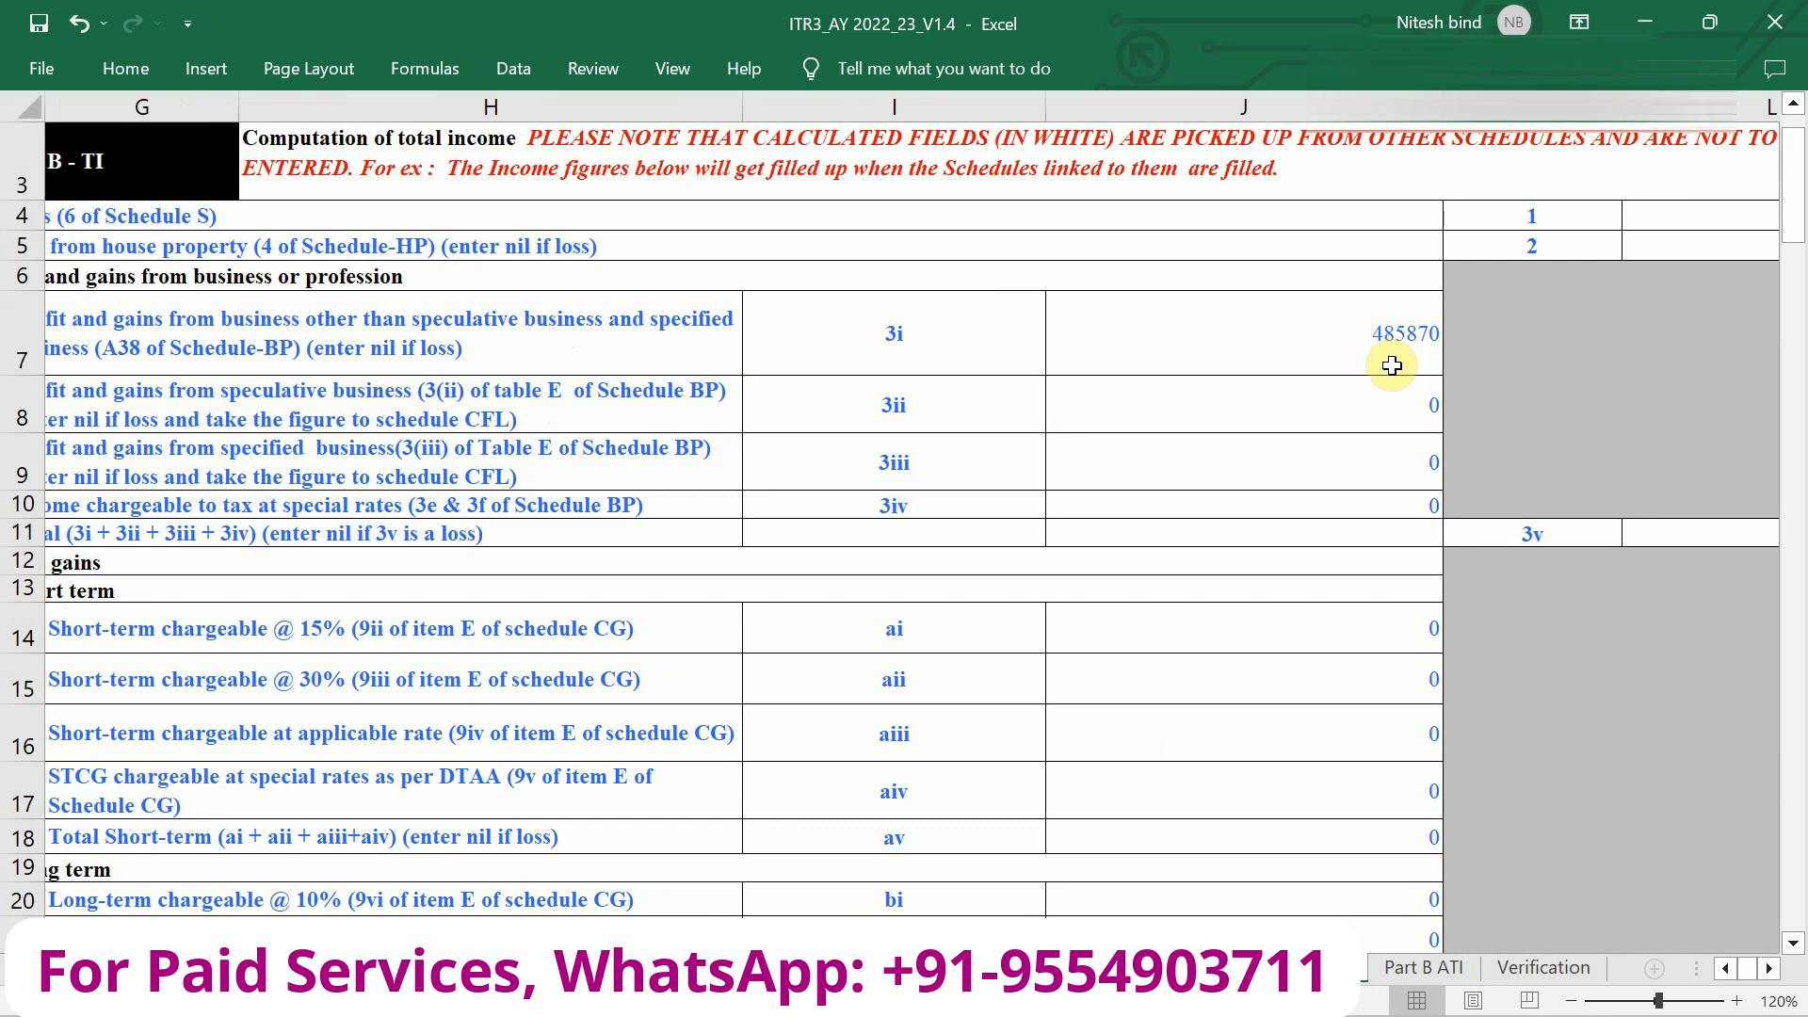
{"action": "key", "text": "ctrl+Page_Down"}
Enter 163117 as Income from Business or Profession in row 7 (c), then go back to the PDF.
{"action": "left_click", "coordinate": [1537, 284]}
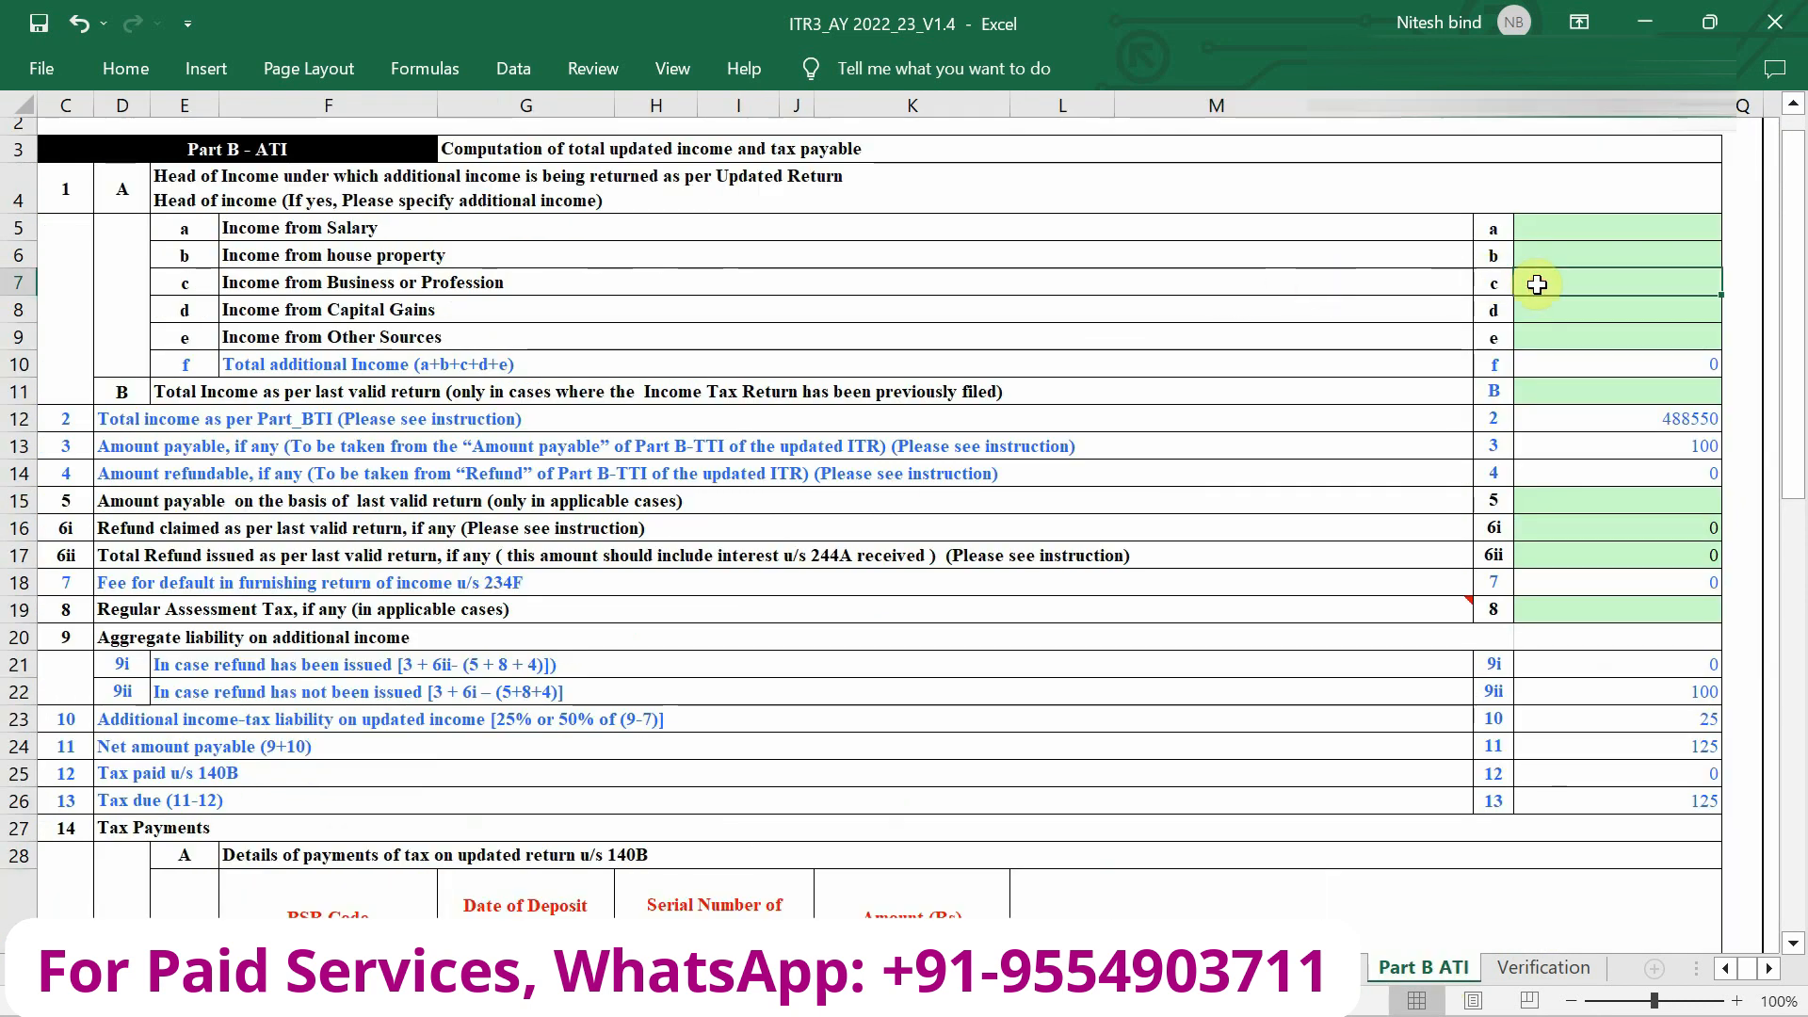
{"action": "type", "text": "163"}
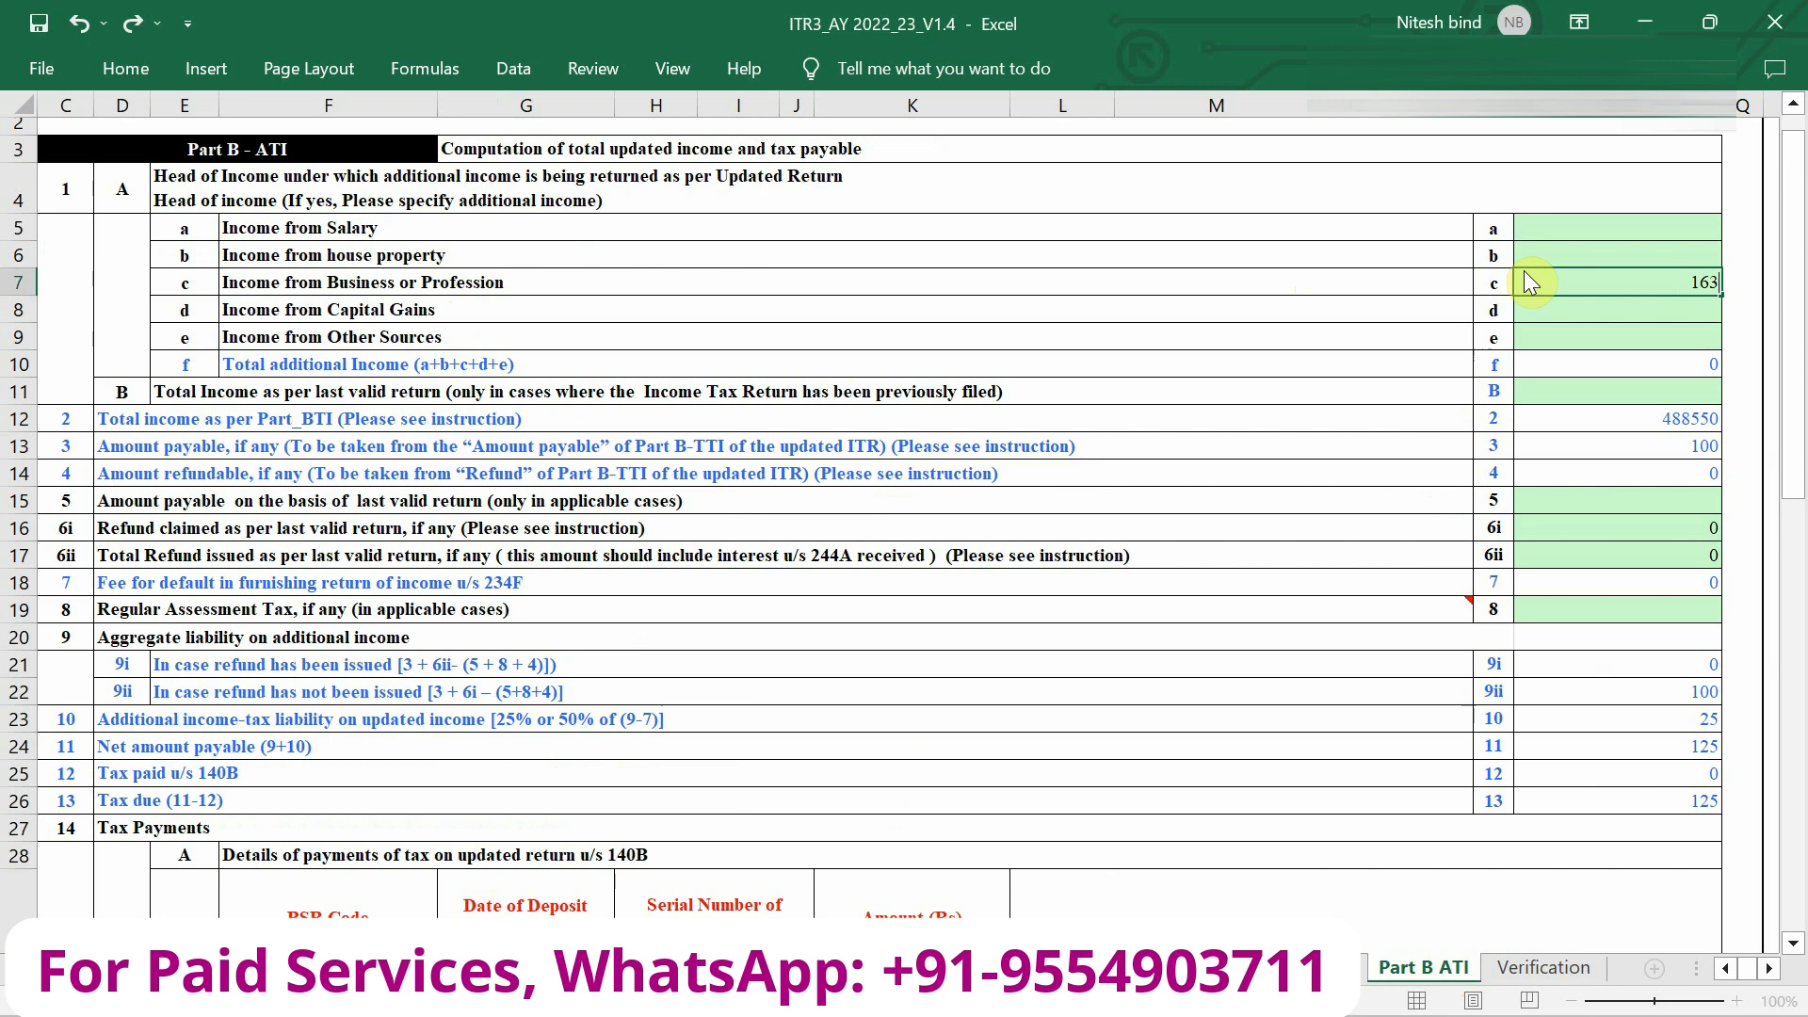
{"action": "type", "text": "117"}
{"action": "key", "text": "Return"}
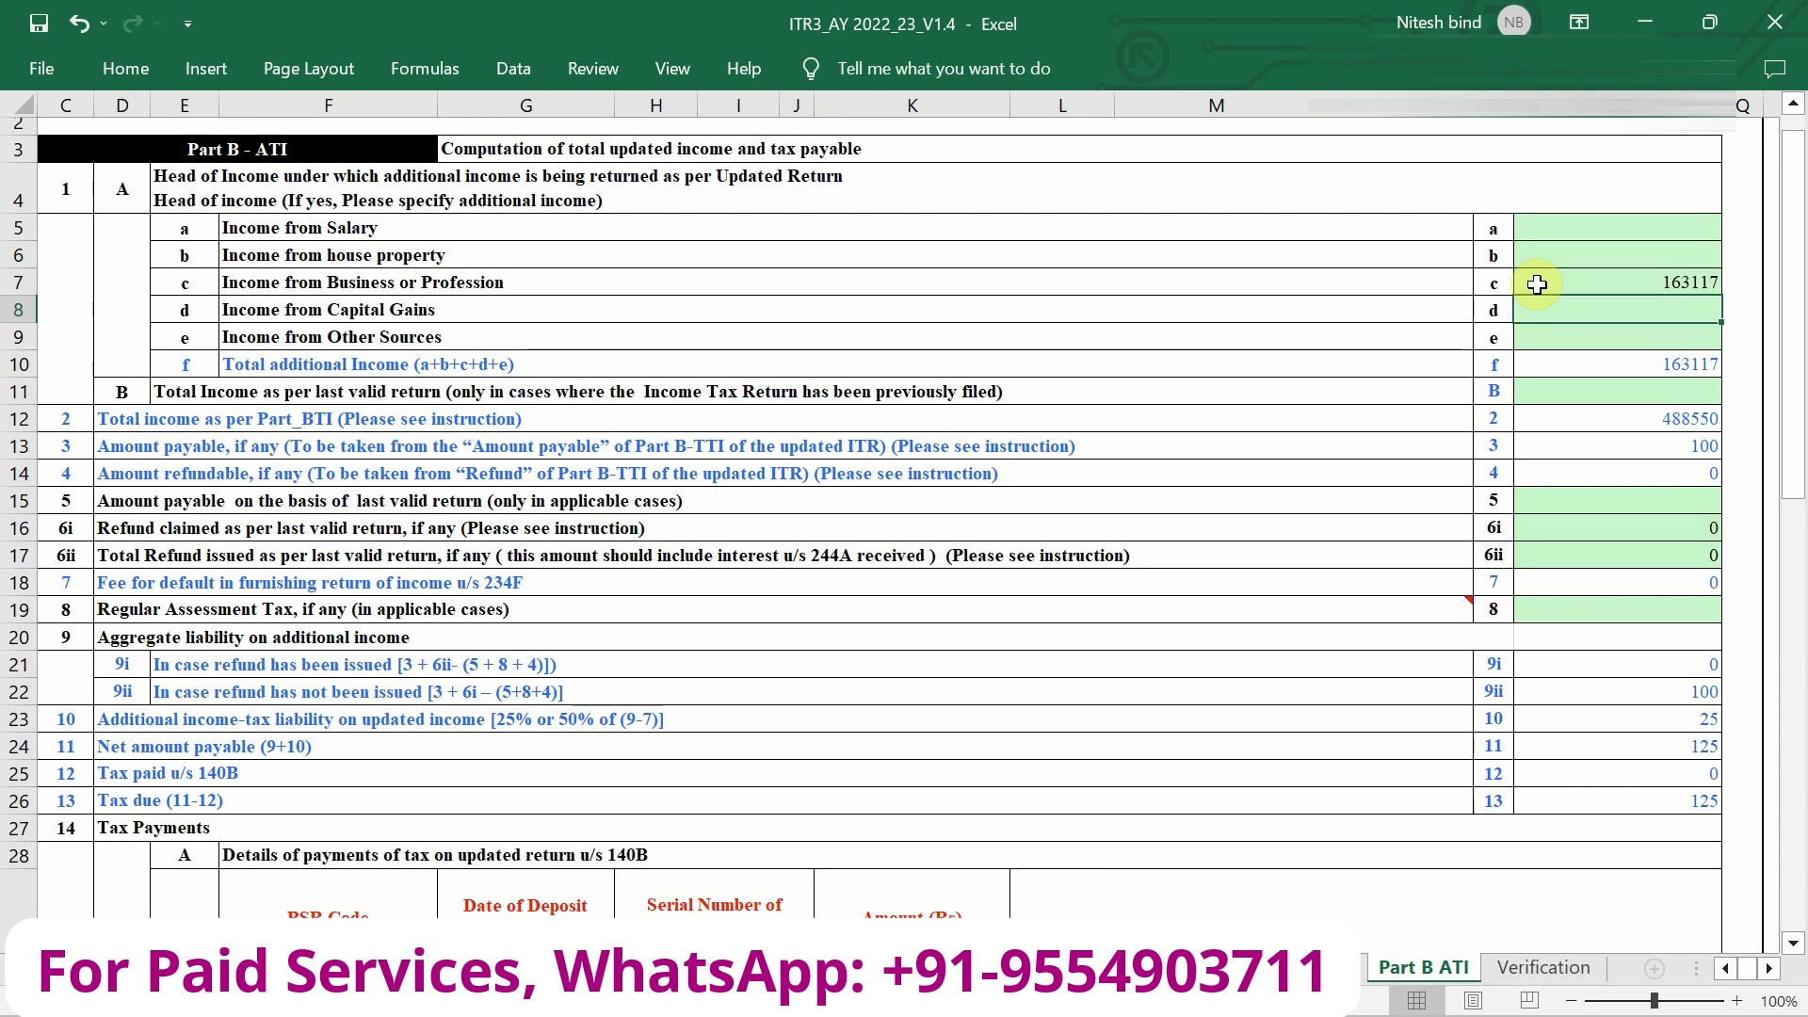
{"action": "key", "text": "alt+Tab"}
{"action": "scroll", "coordinate": [1444, 669], "scroll_direction": "down", "scroll_amount": 4}
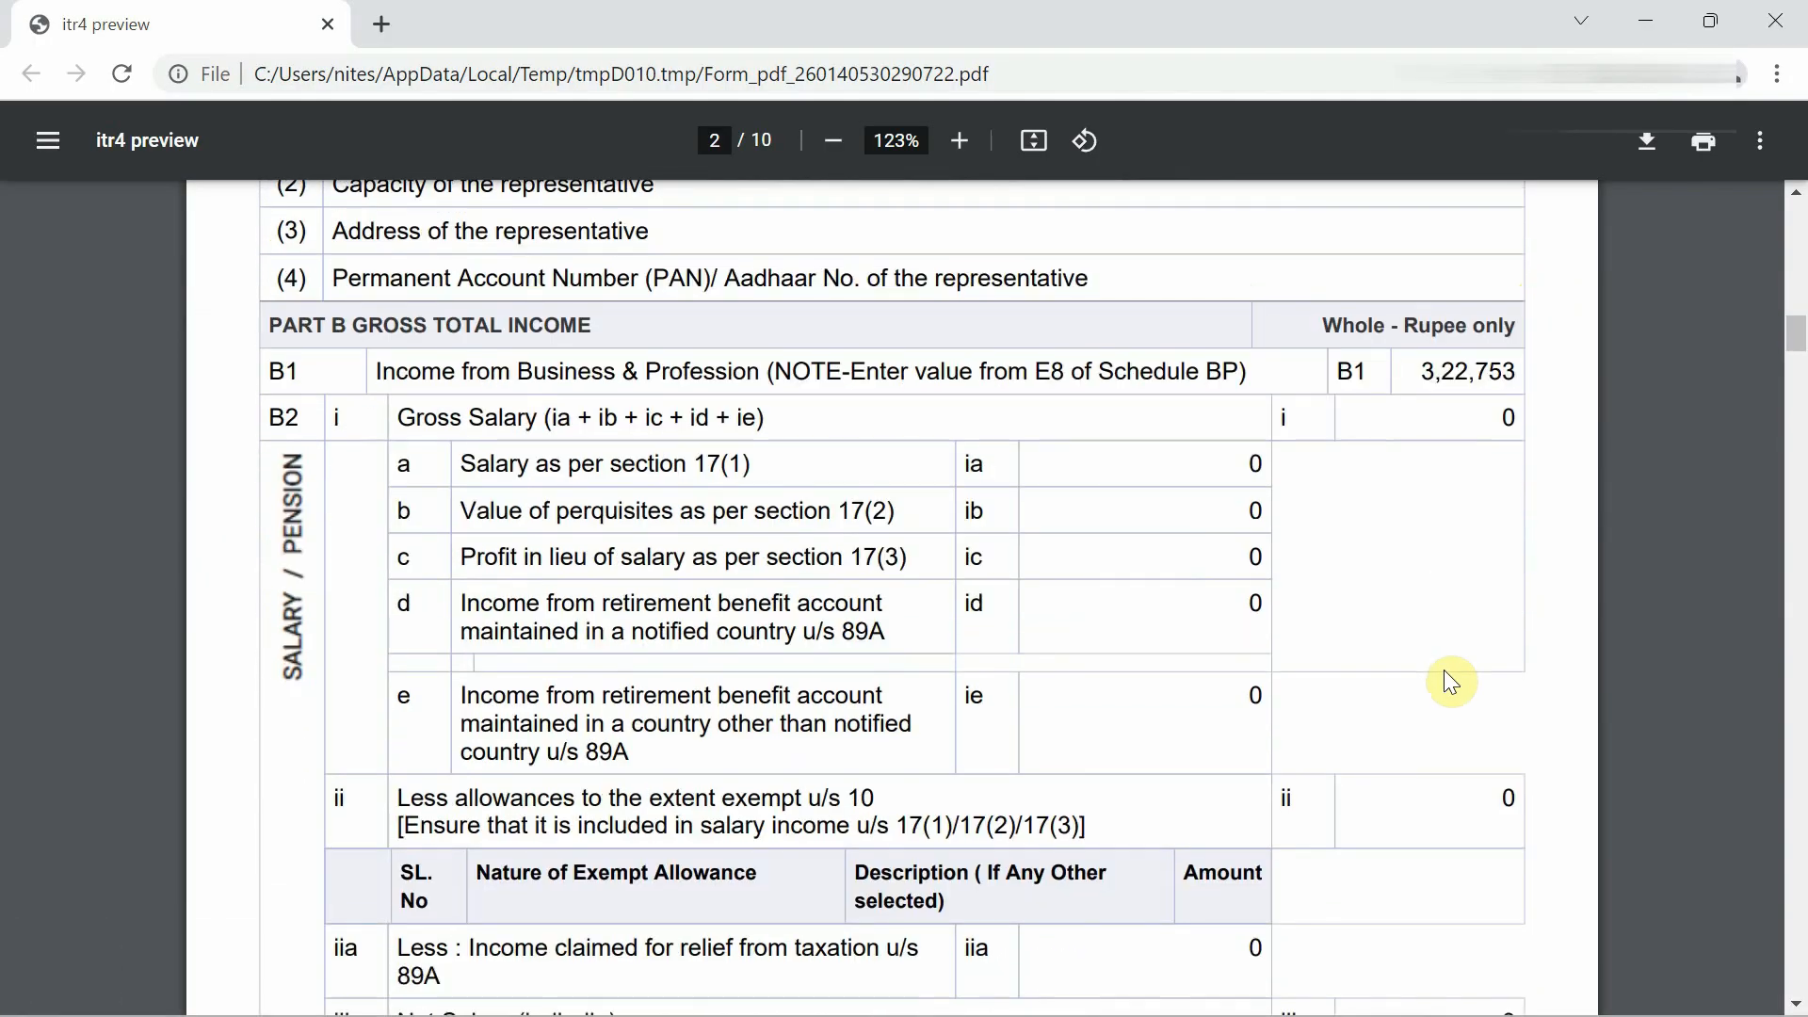
Enter 2680 as Income from Other Sources in row 9 (e), bringing total additional income to 165797.
{"action": "scroll", "coordinate": [1444, 671], "scroll_direction": "down", "scroll_amount": 2}
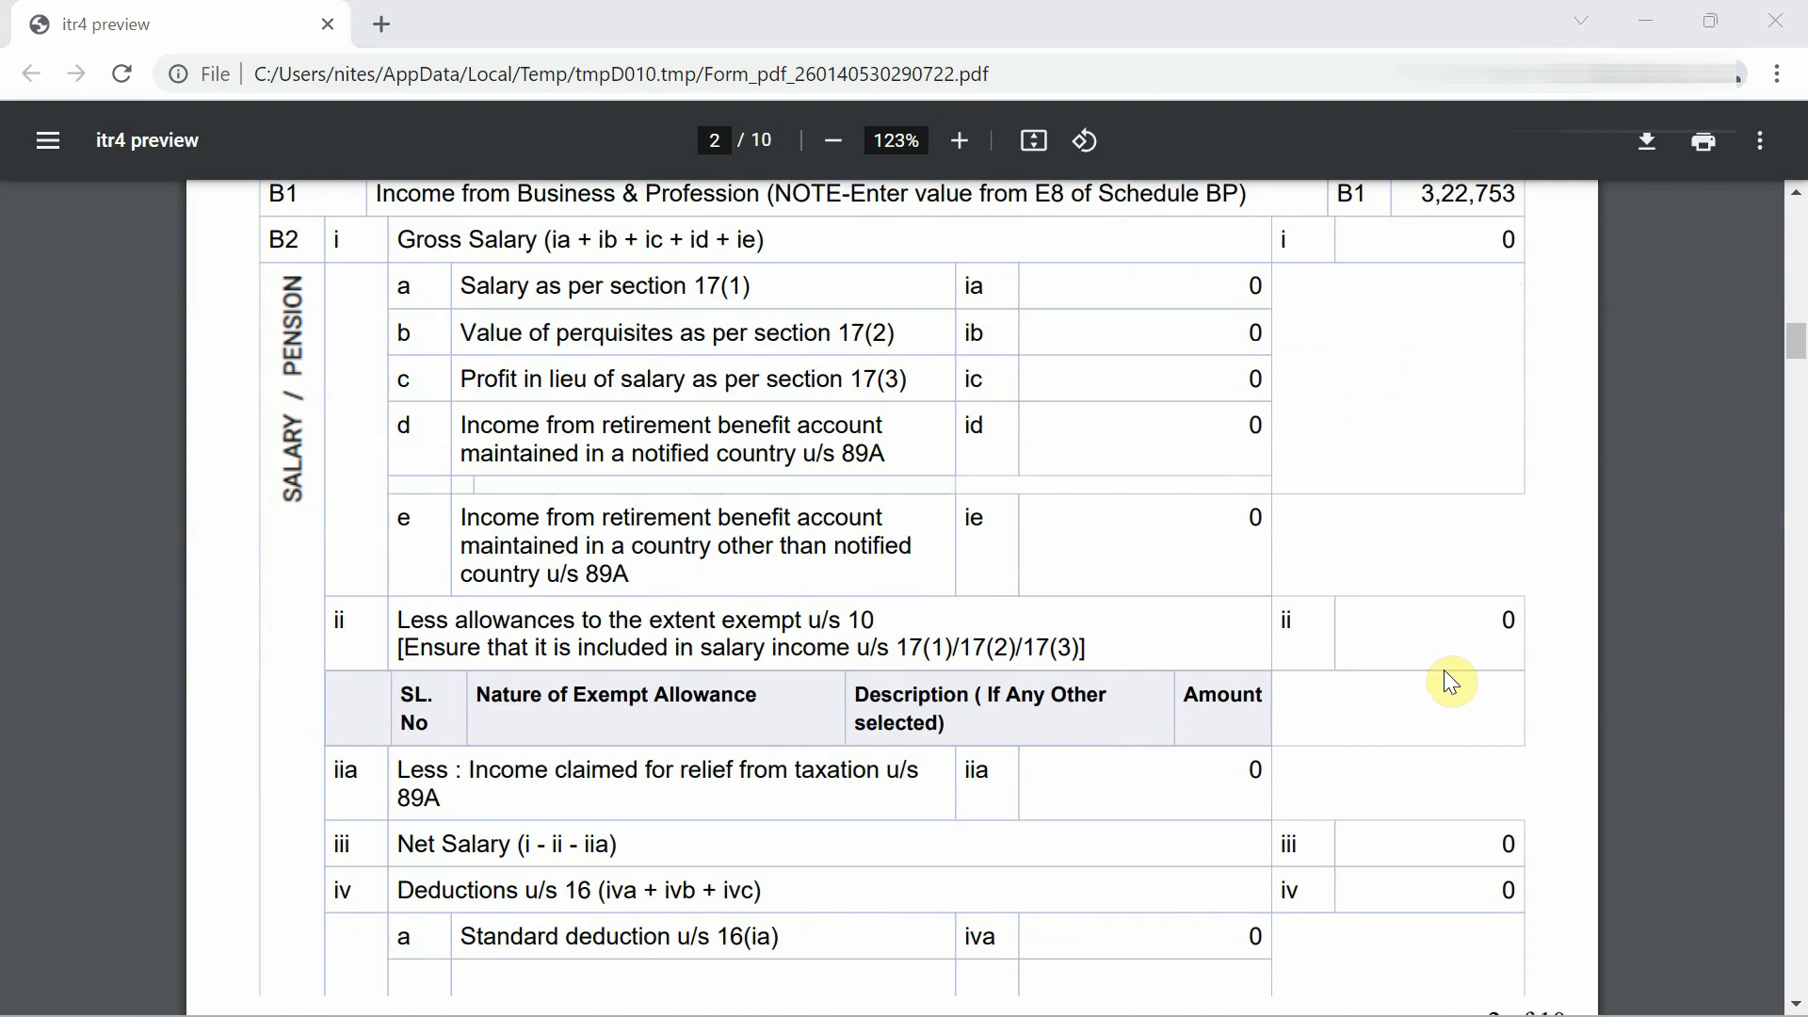
{"action": "key", "text": "alt+Tab"}
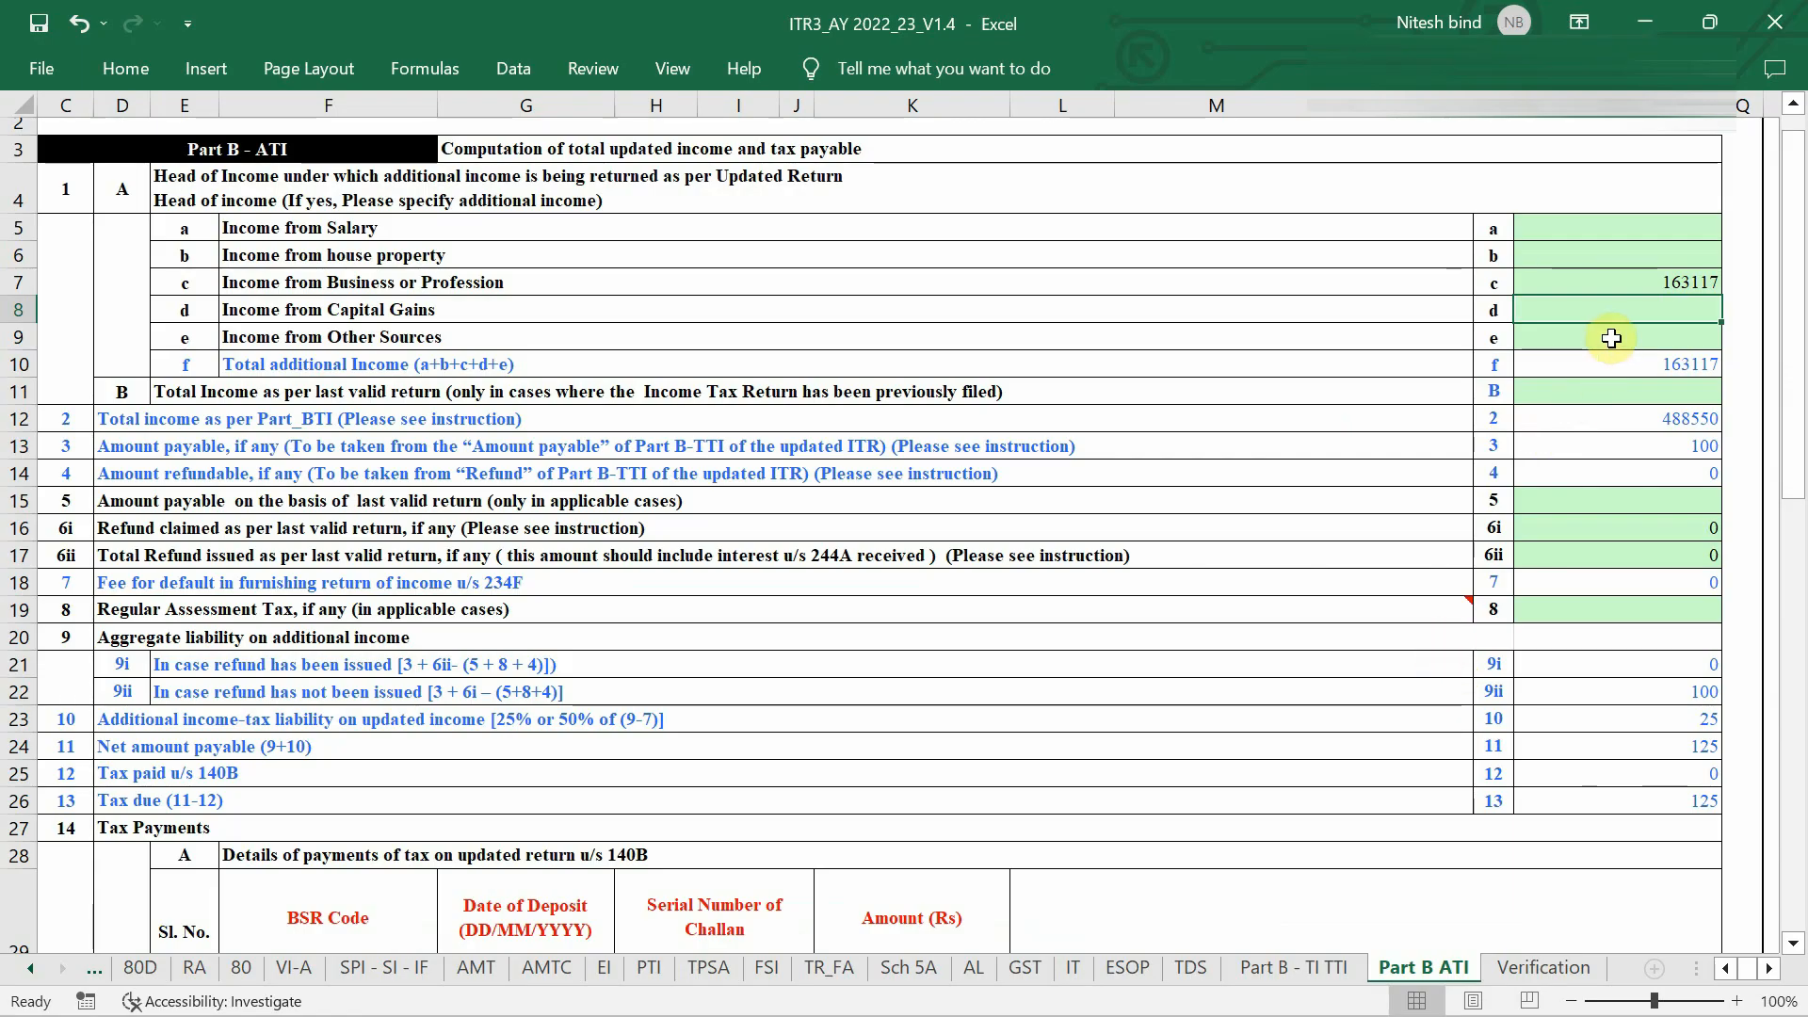
{"action": "left_click", "coordinate": [1612, 338]}
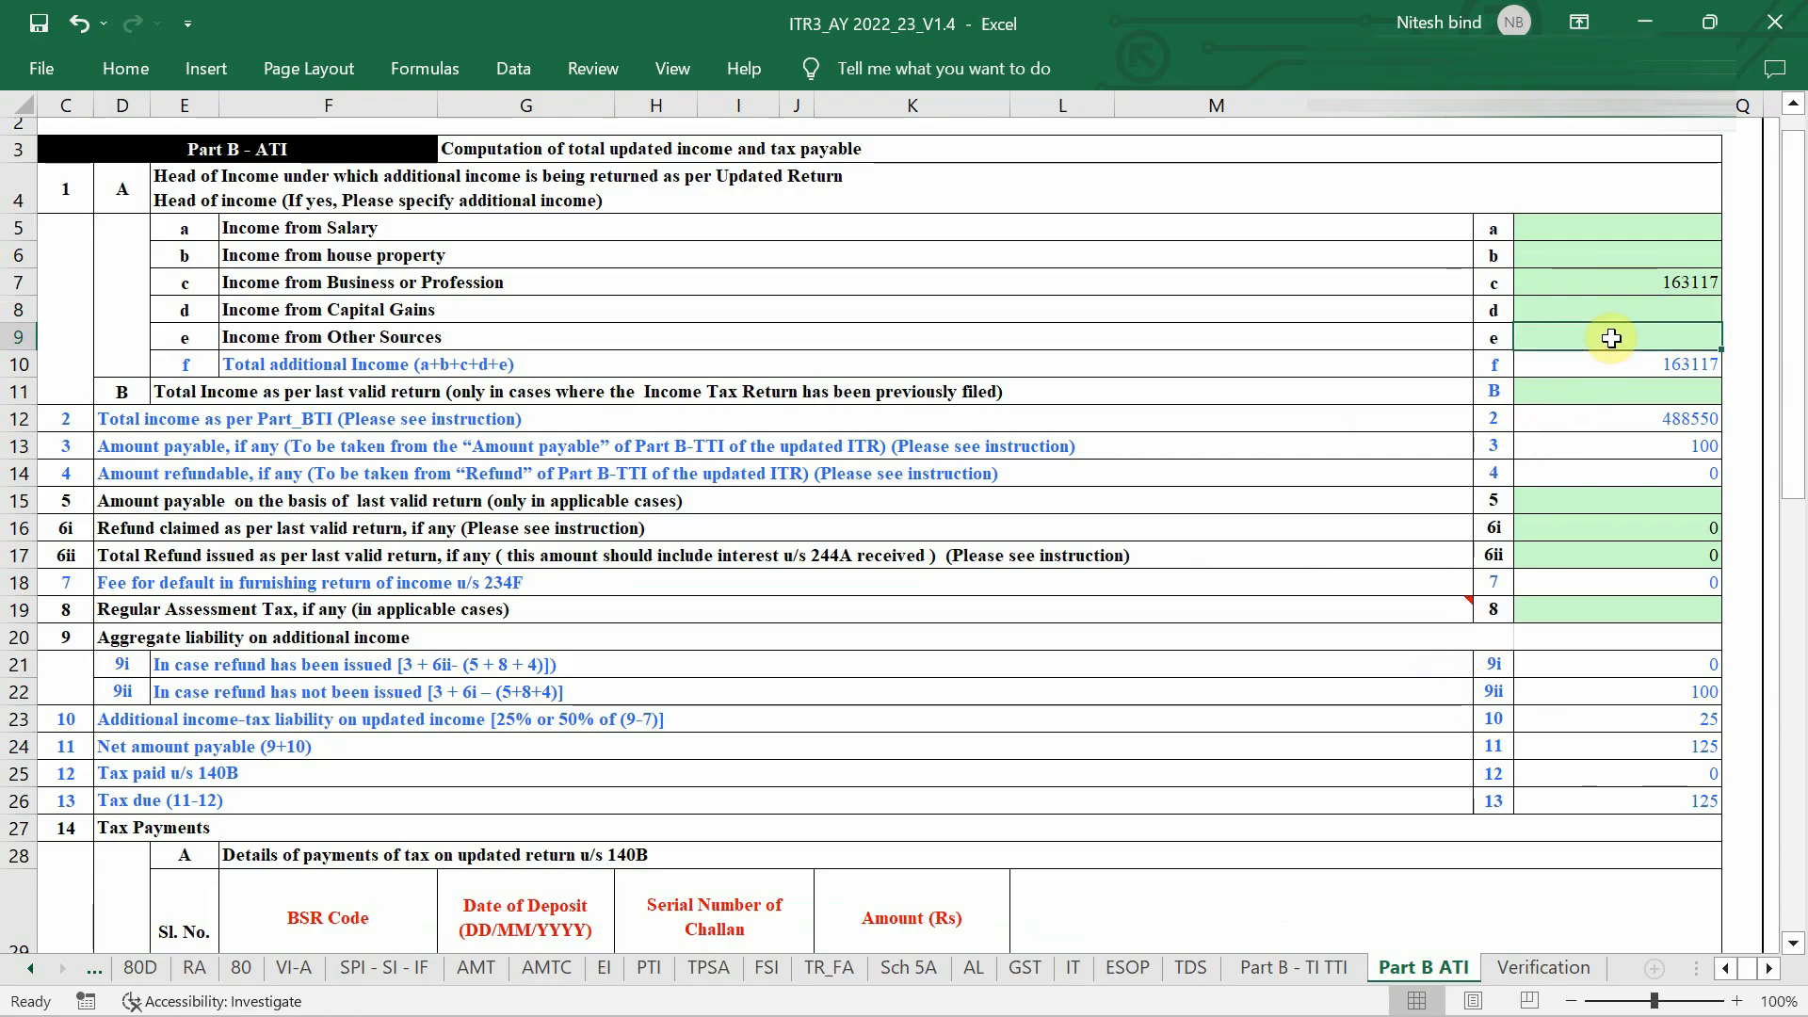
{"action": "type", "text": "2680"}
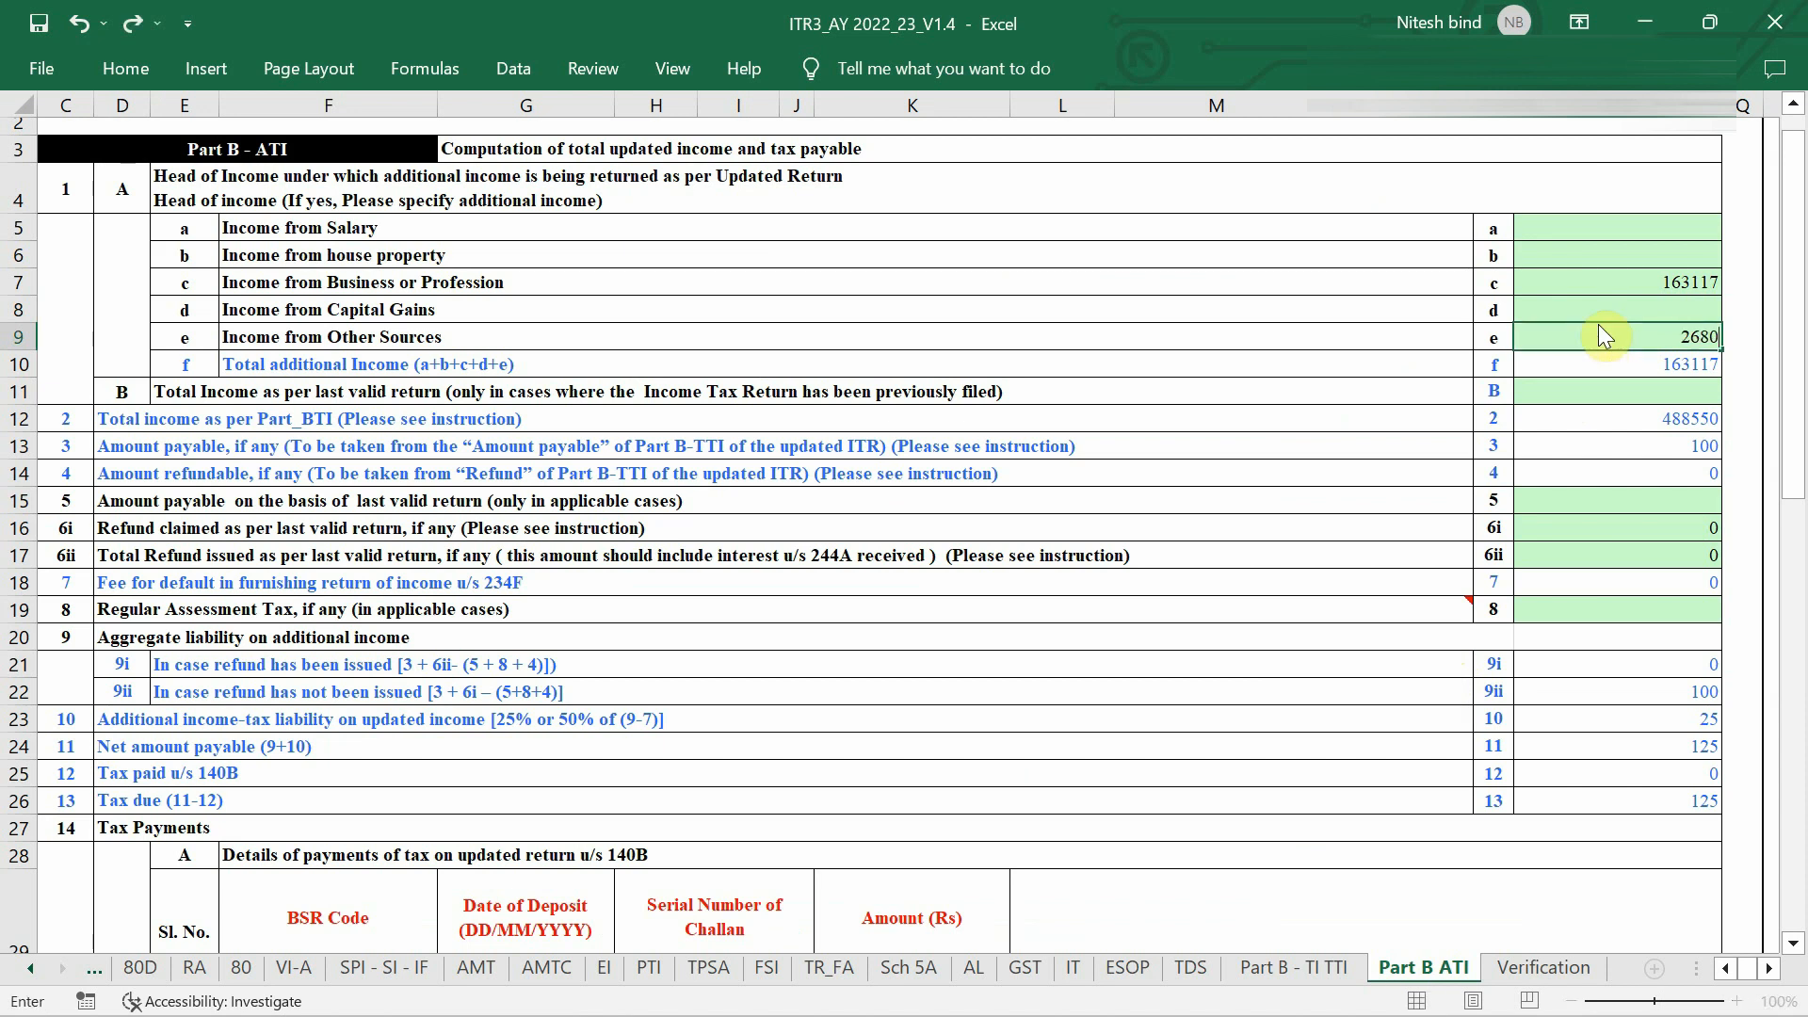
{"action": "key", "text": "Return"}
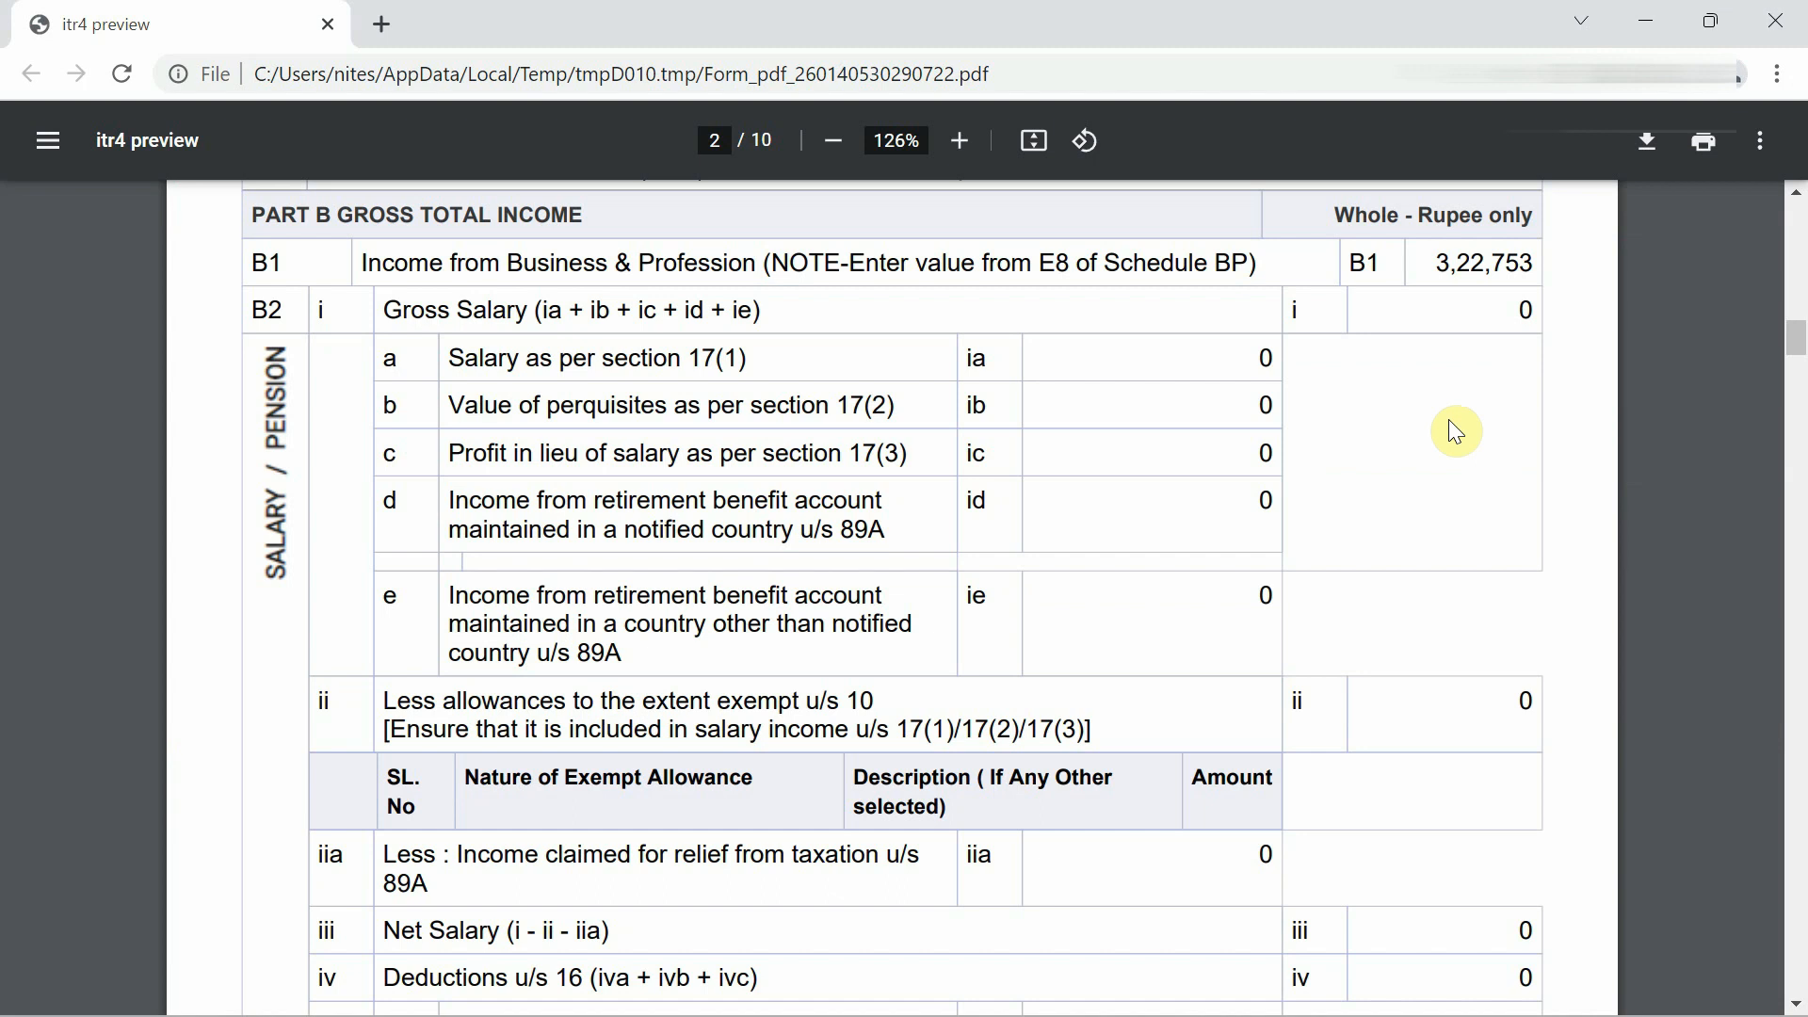
Scroll the PDF to page 4 and select the C20 Taxable Total Income value 2,70,750.
{"action": "scroll", "coordinate": [1450, 422], "scroll_direction": "down", "scroll_amount": 1}
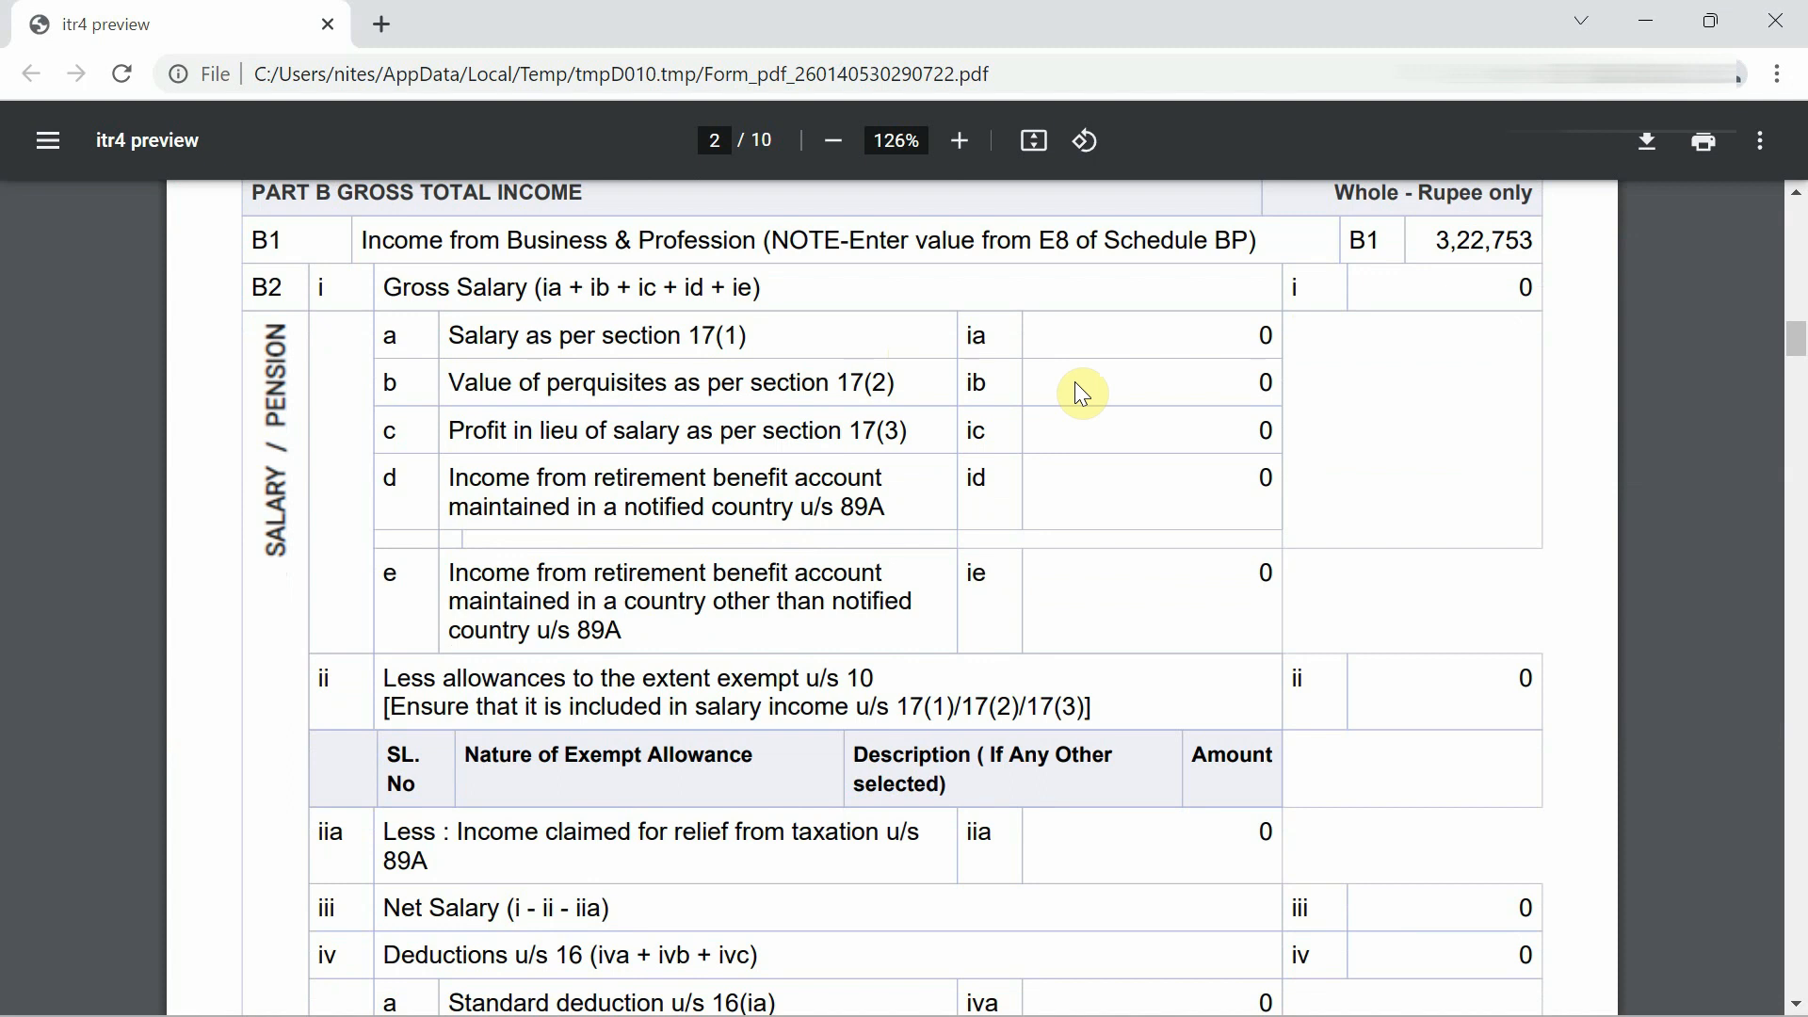
{"action": "scroll", "coordinate": [1075, 383], "scroll_direction": "down", "scroll_amount": 15}
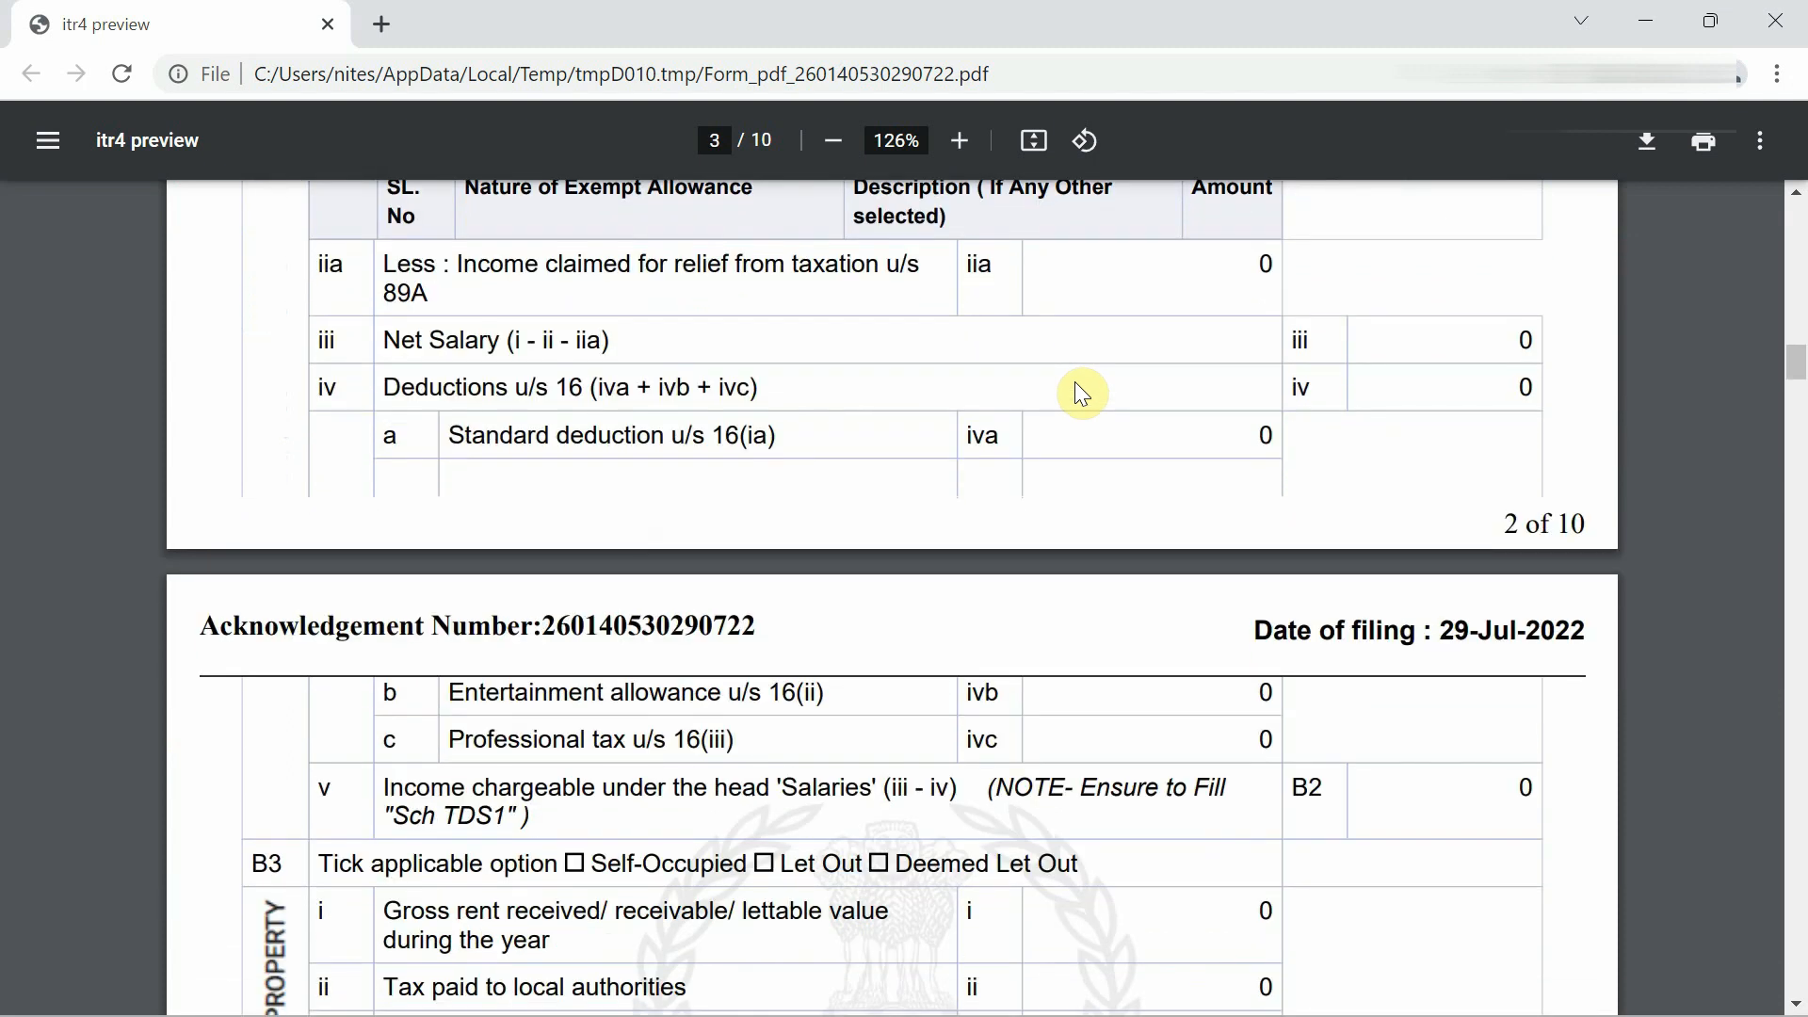
{"action": "scroll", "coordinate": [1075, 382], "scroll_direction": "down", "scroll_amount": 12}
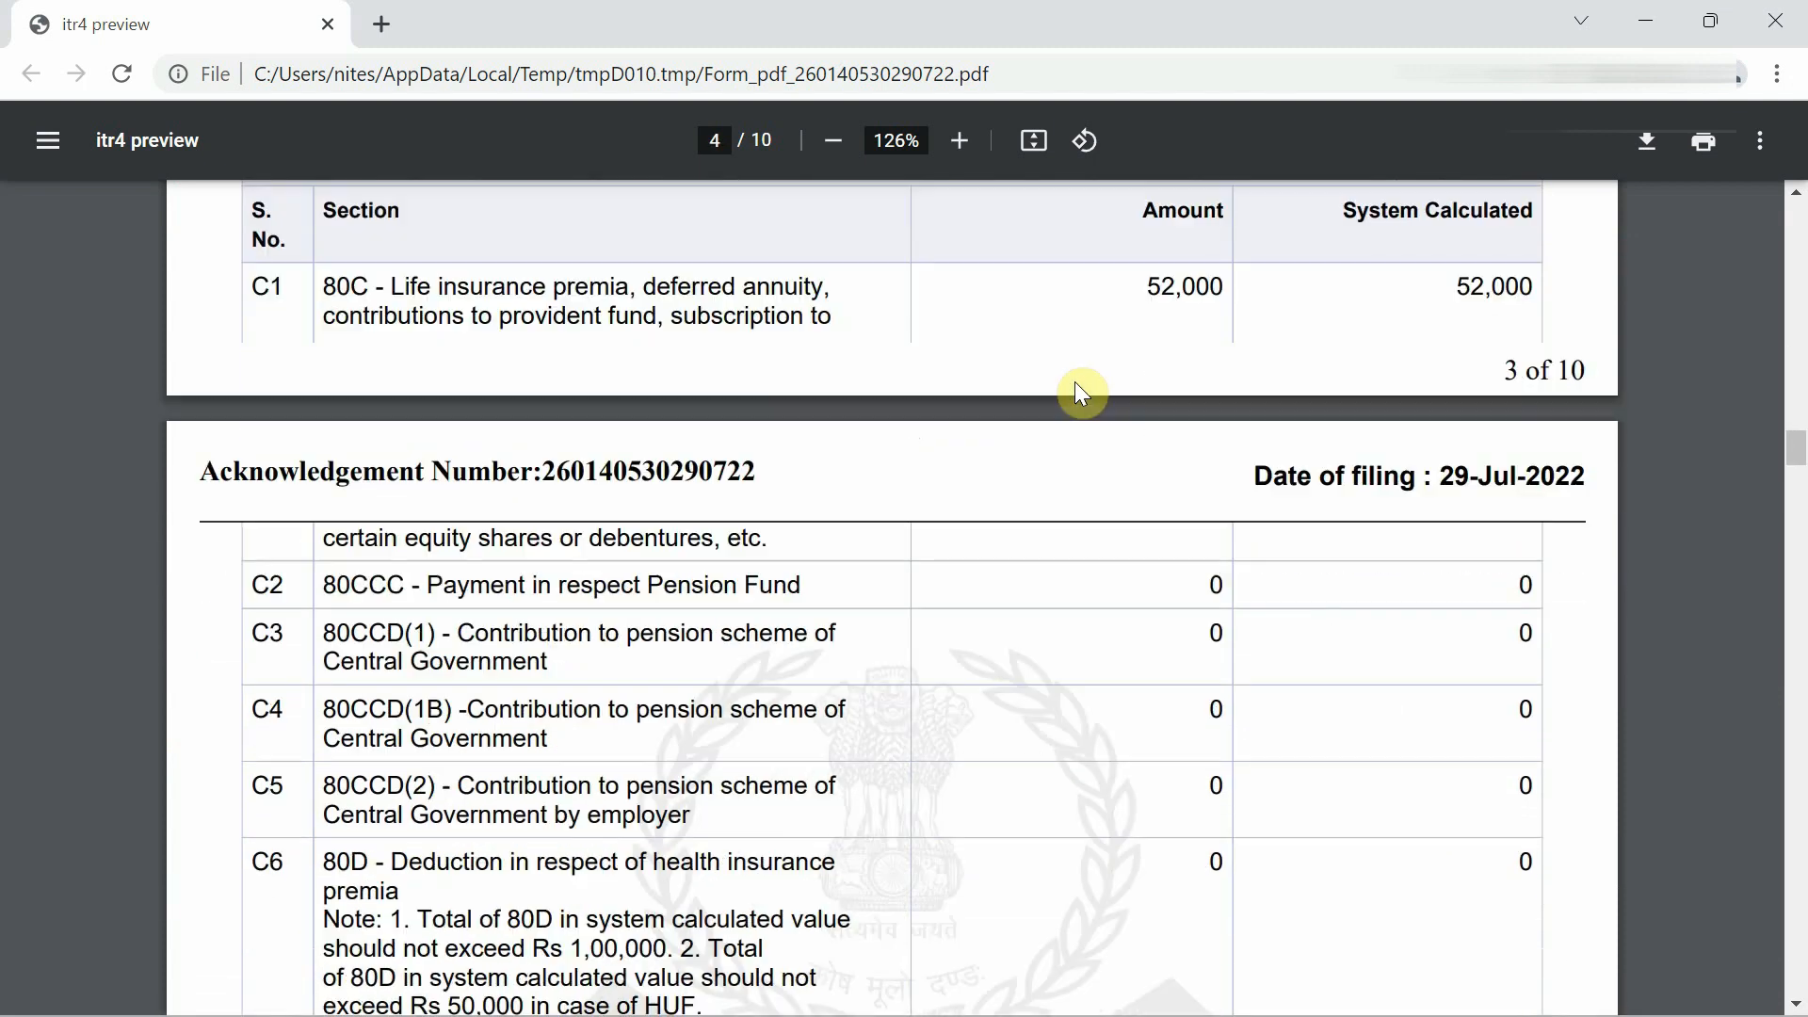
{"action": "scroll", "coordinate": [1075, 382], "scroll_direction": "up", "scroll_amount": 5}
{"action": "scroll", "coordinate": [1075, 381], "scroll_direction": "down", "scroll_amount": 15}
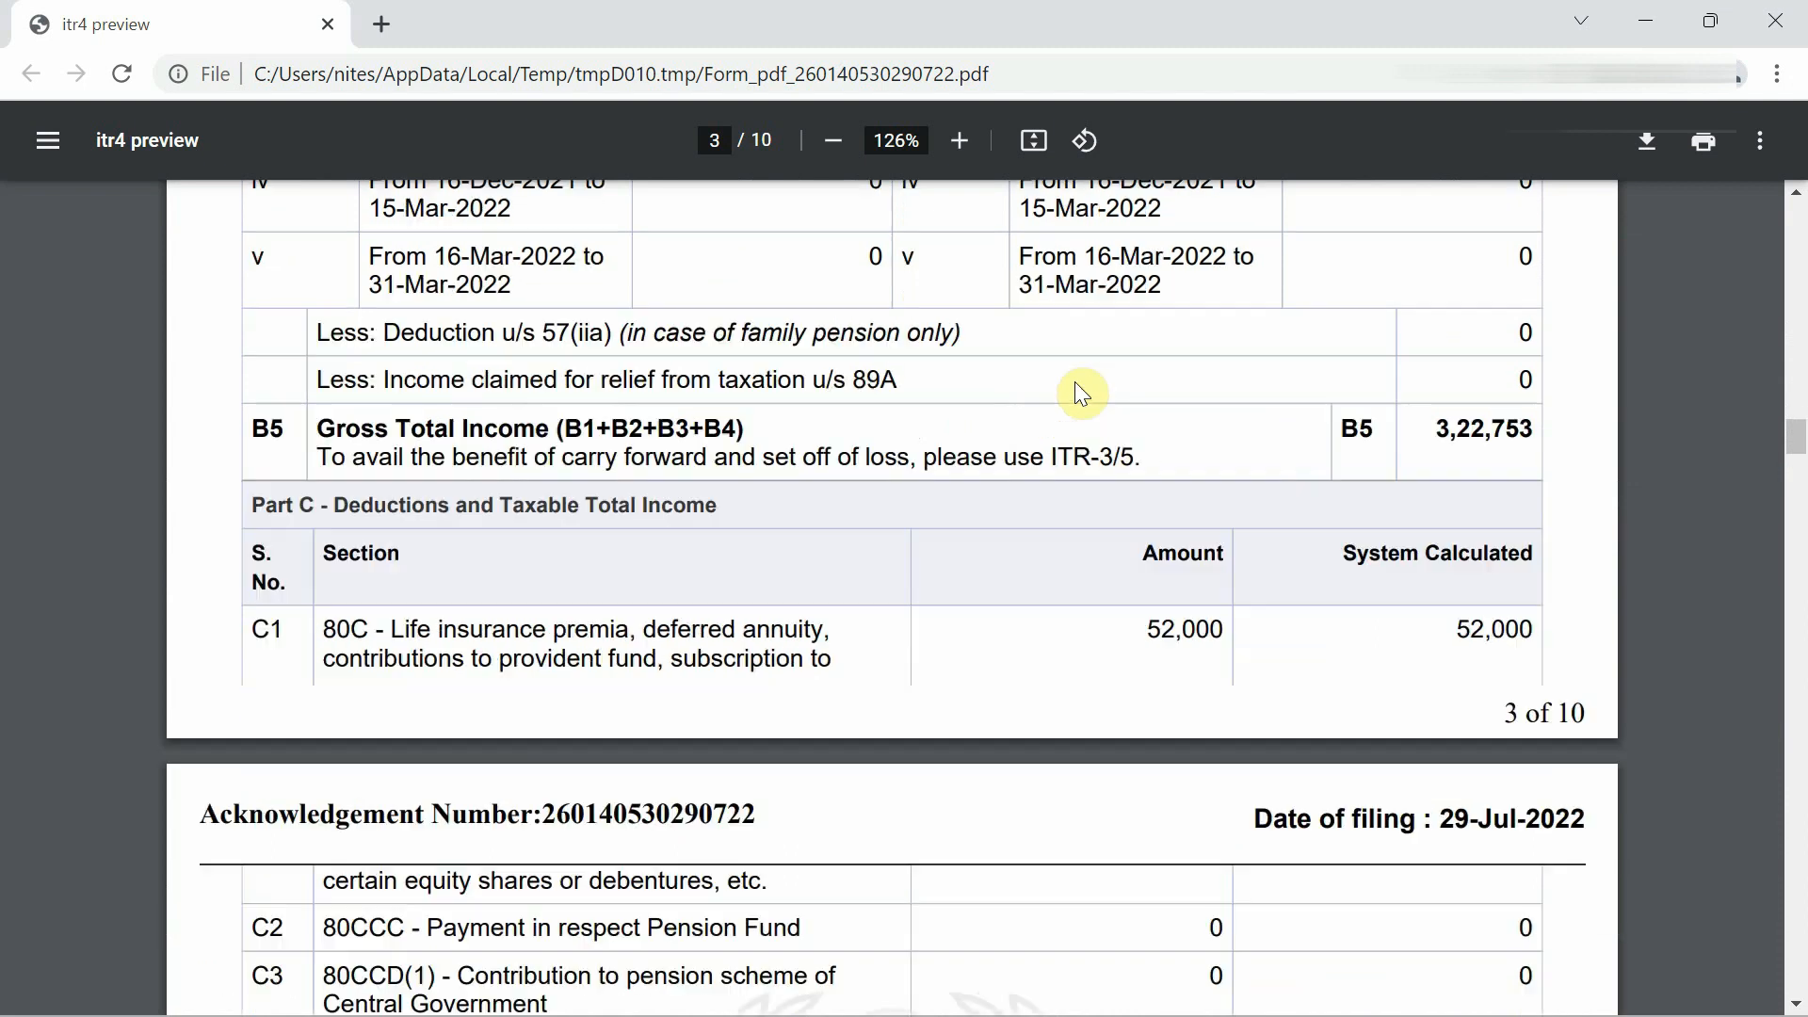
{"action": "scroll", "coordinate": [1075, 381], "scroll_direction": "down", "scroll_amount": 5}
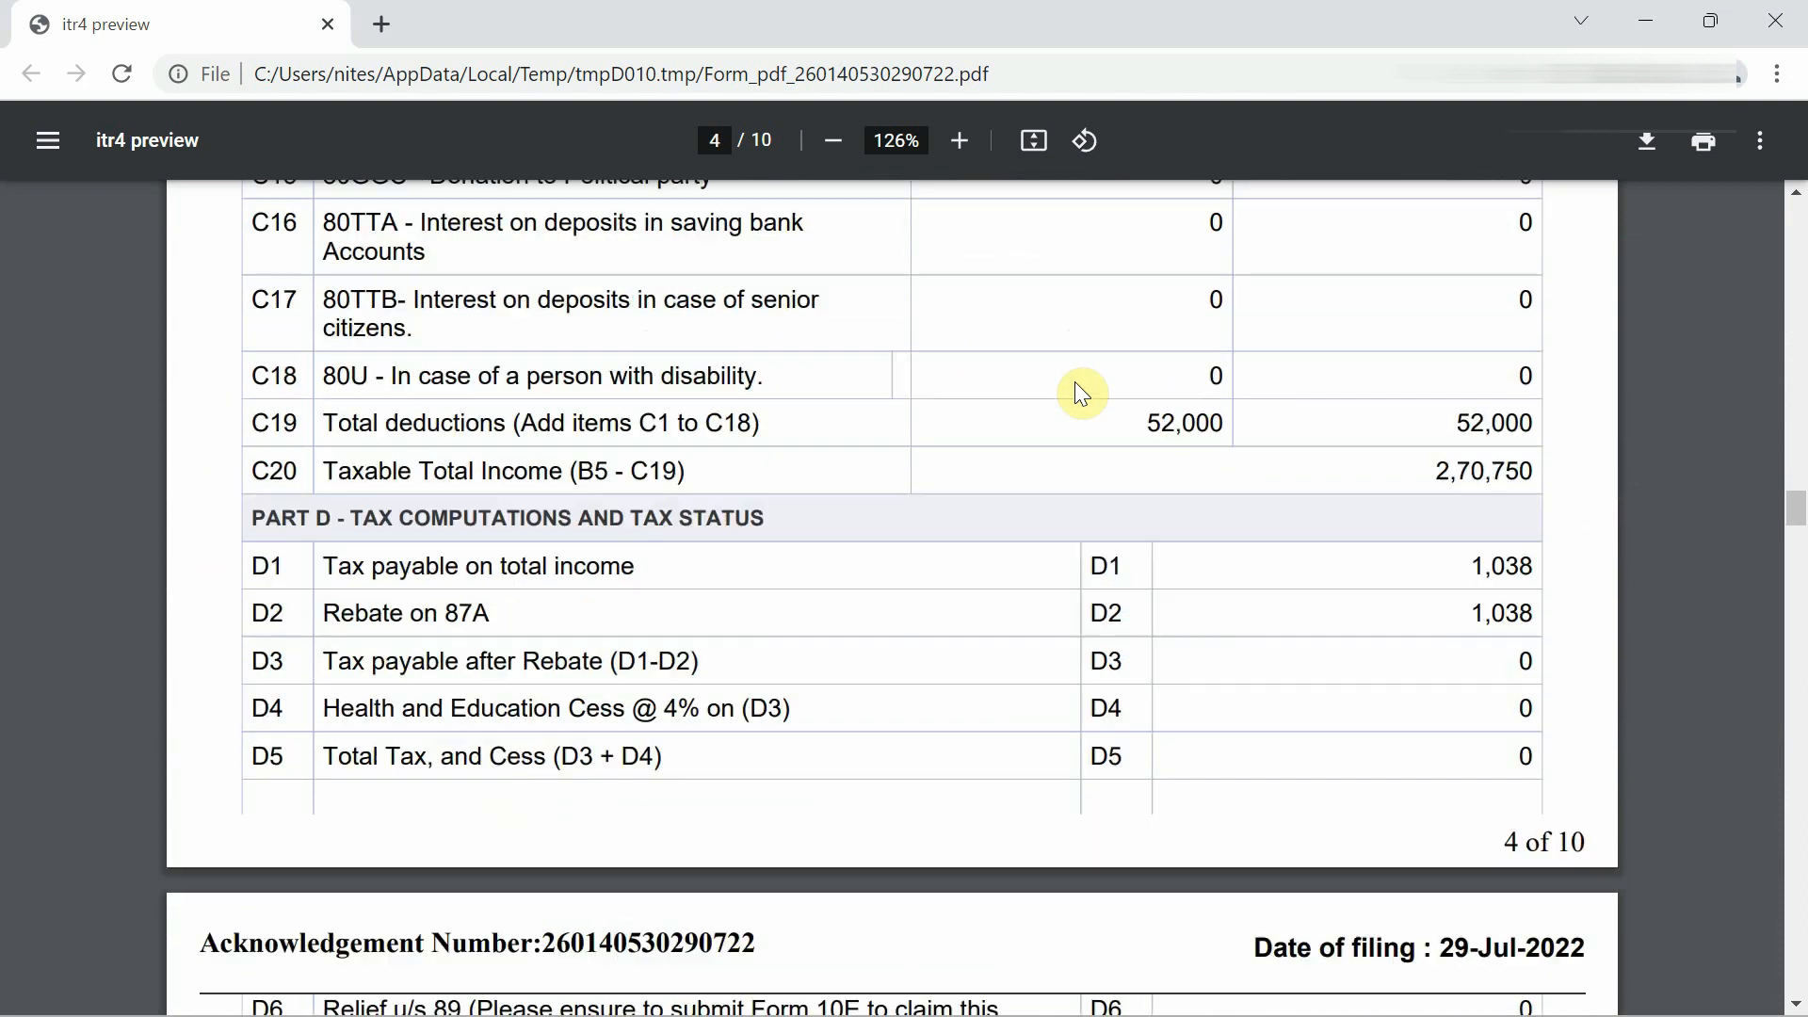
{"action": "scroll", "coordinate": [1075, 381], "scroll_direction": "up", "scroll_amount": 2}
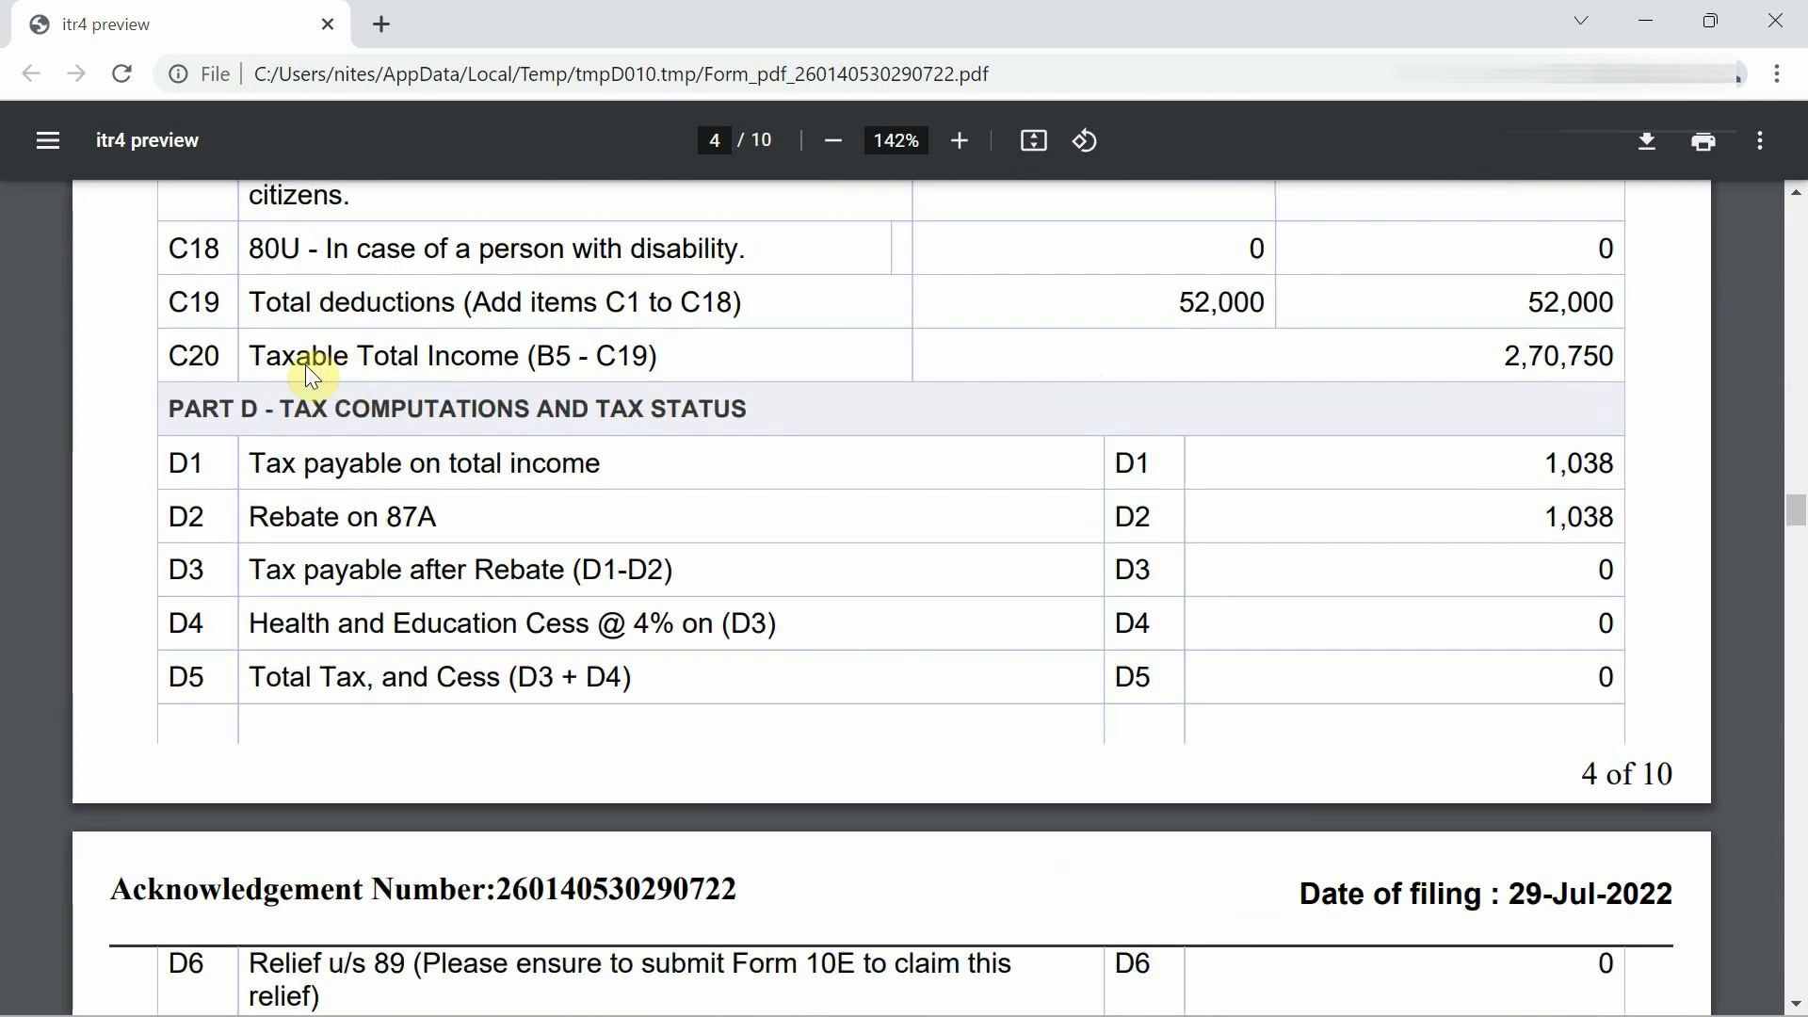
{"action": "left_click_drag", "start_coordinate": [245, 339], "coordinate": [644, 356]}
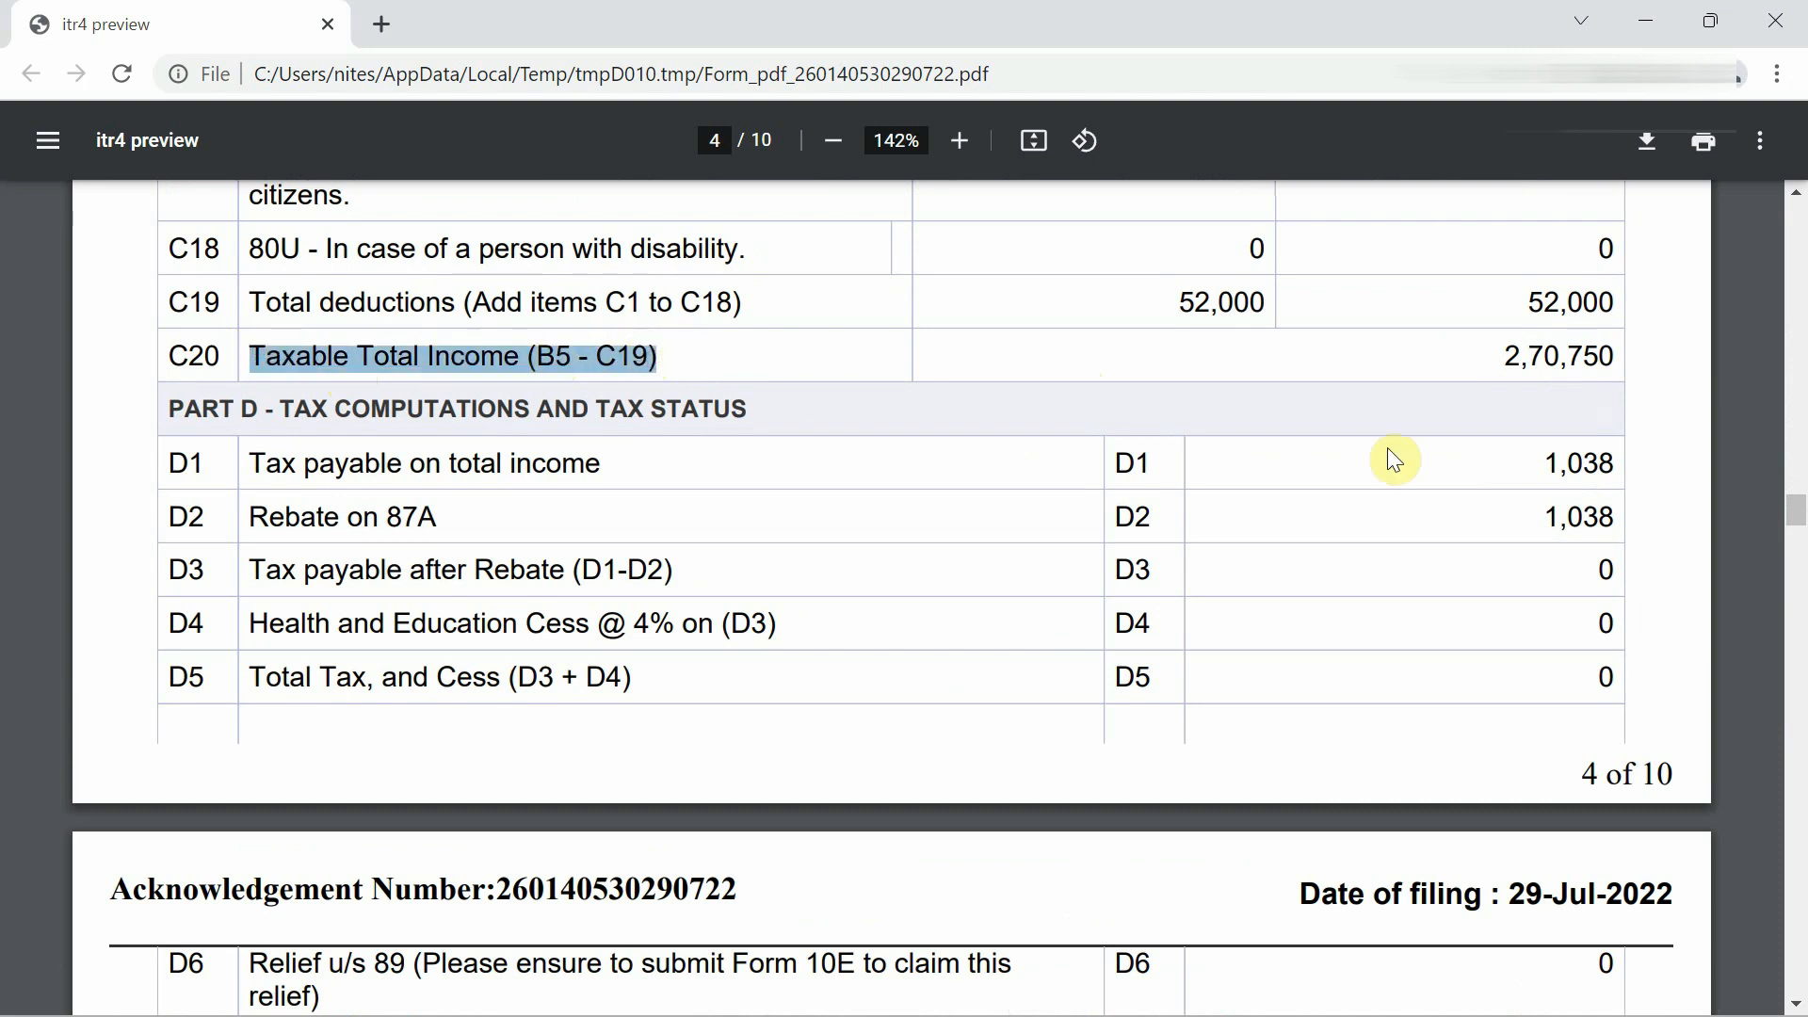
{"action": "left_click_drag", "start_coordinate": [1491, 349], "coordinate": [1608, 348]}
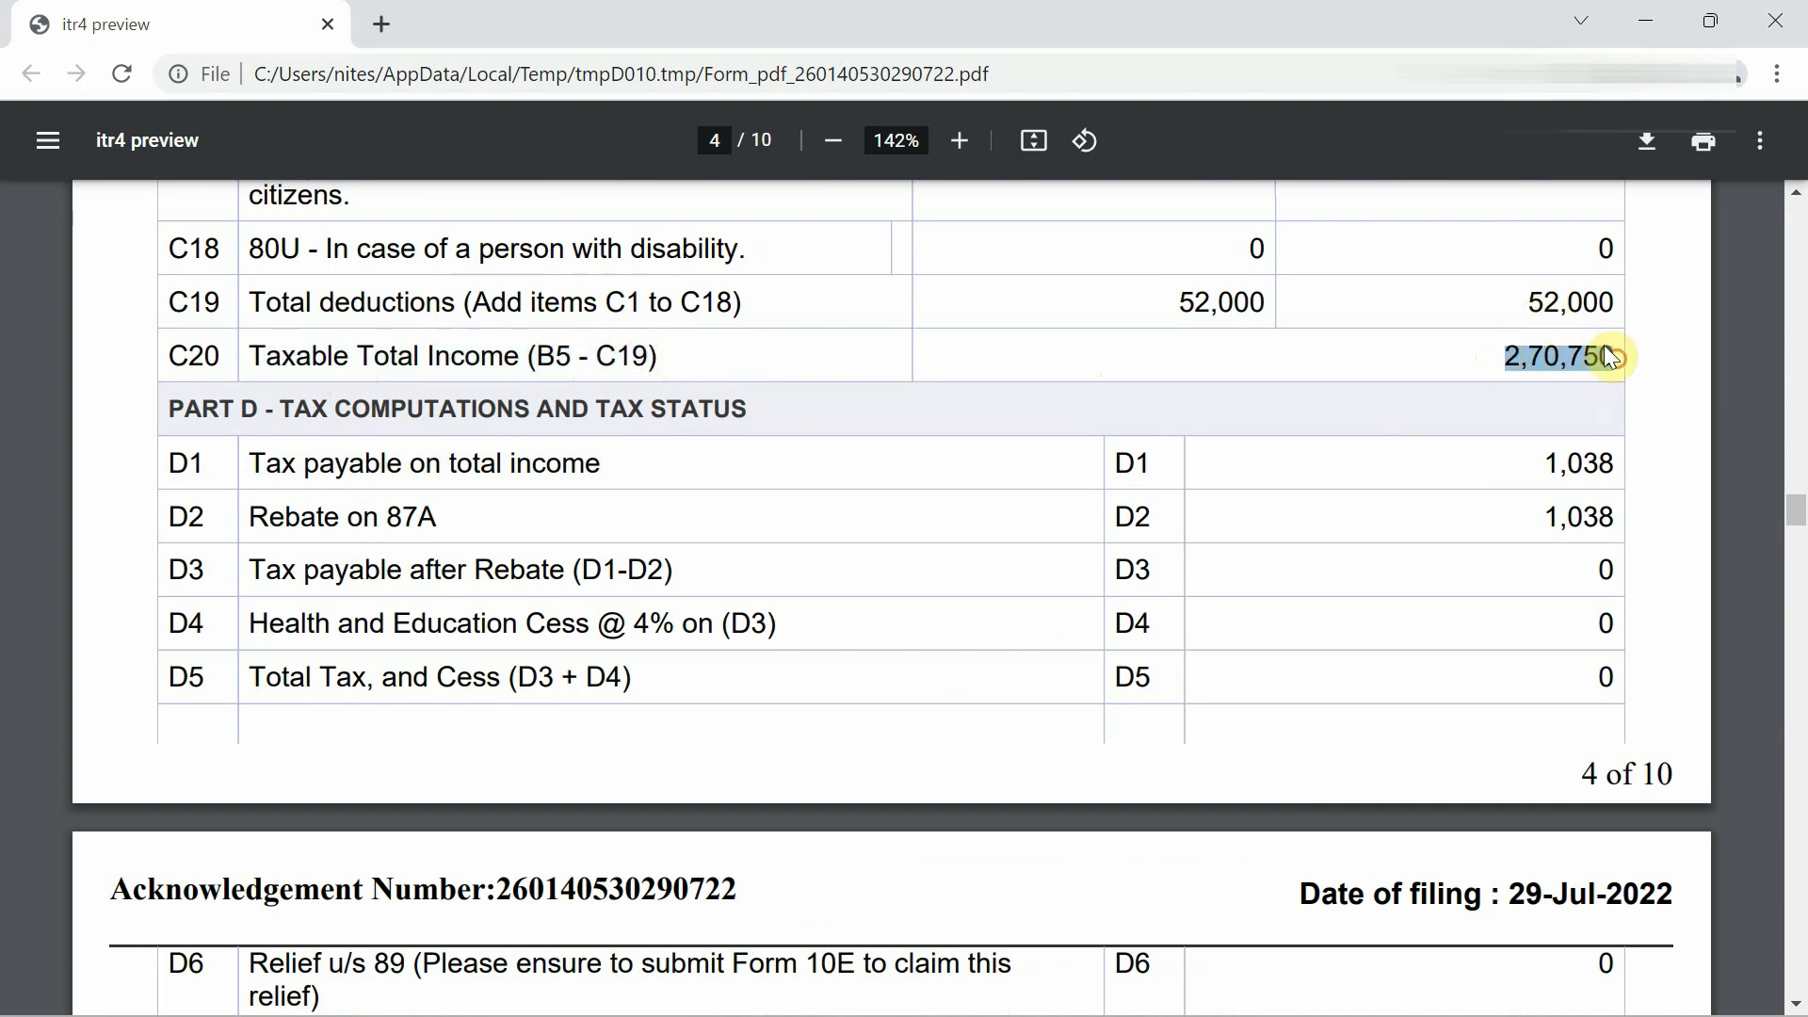
{"action": "key", "text": "alt+Tab"}
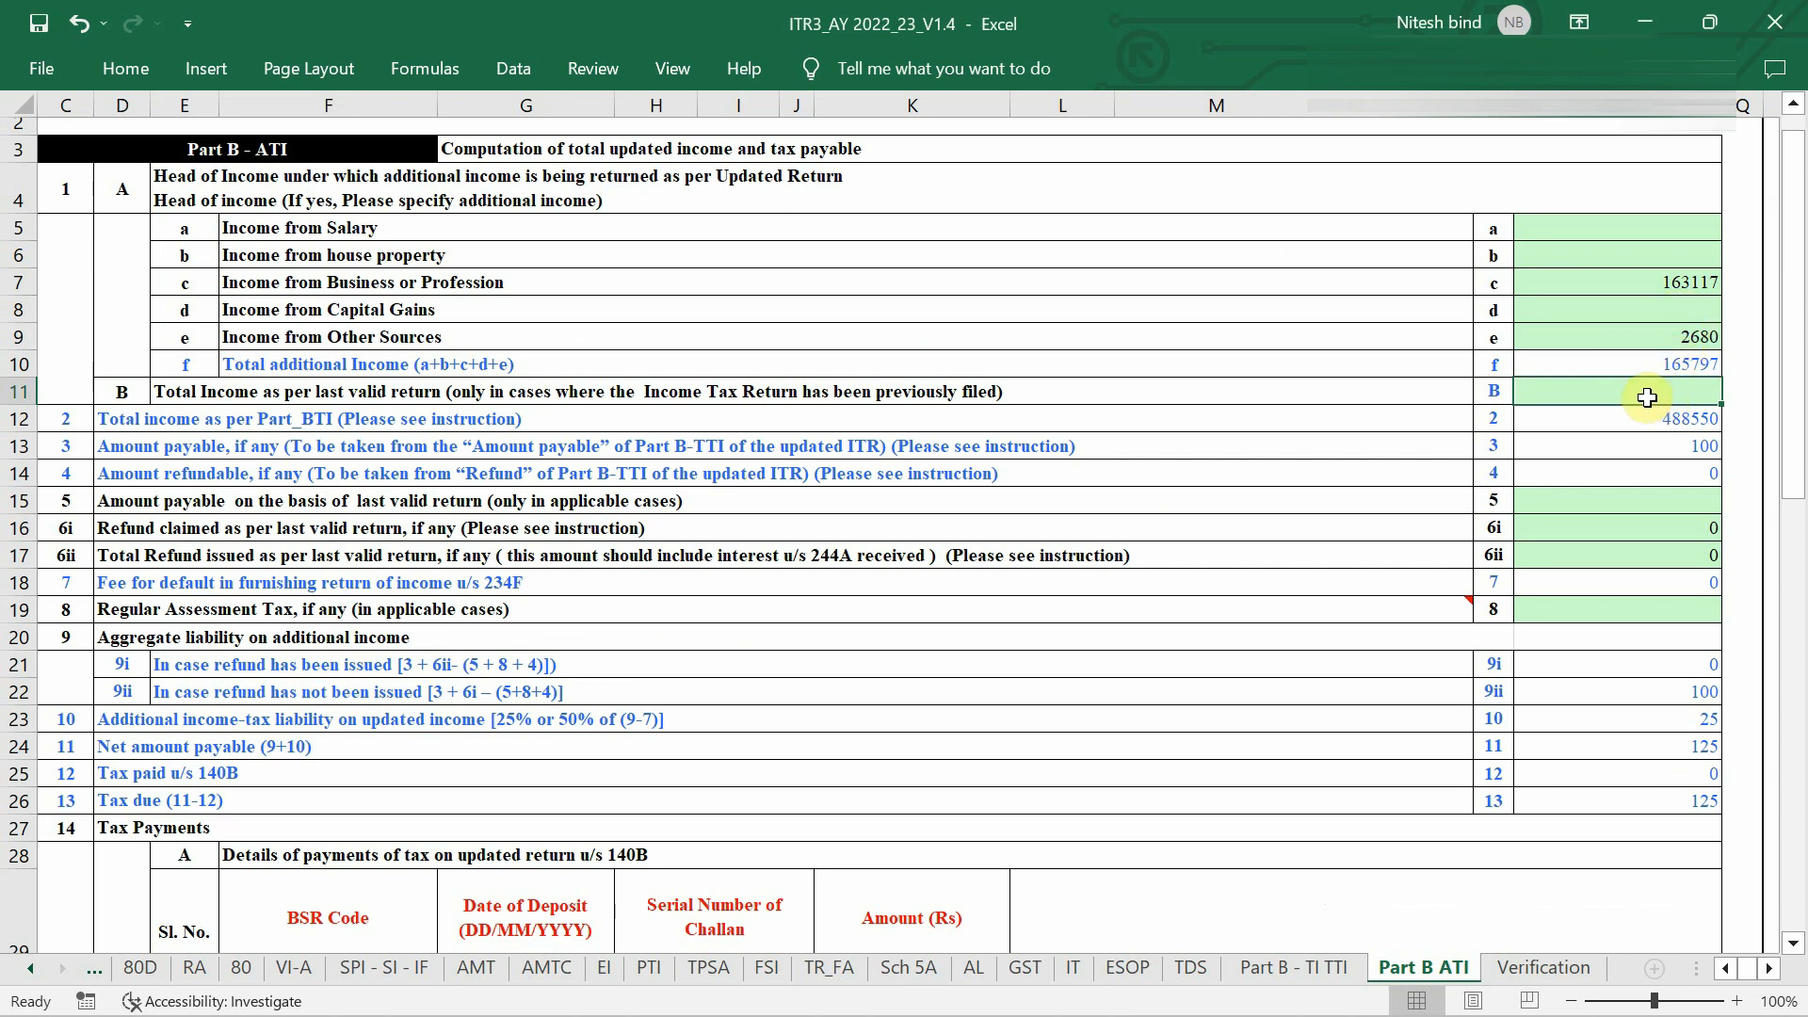
Enter 270750 in the row 11 (B) cell as total income per the last valid return.
{"action": "type", "text": "270"}
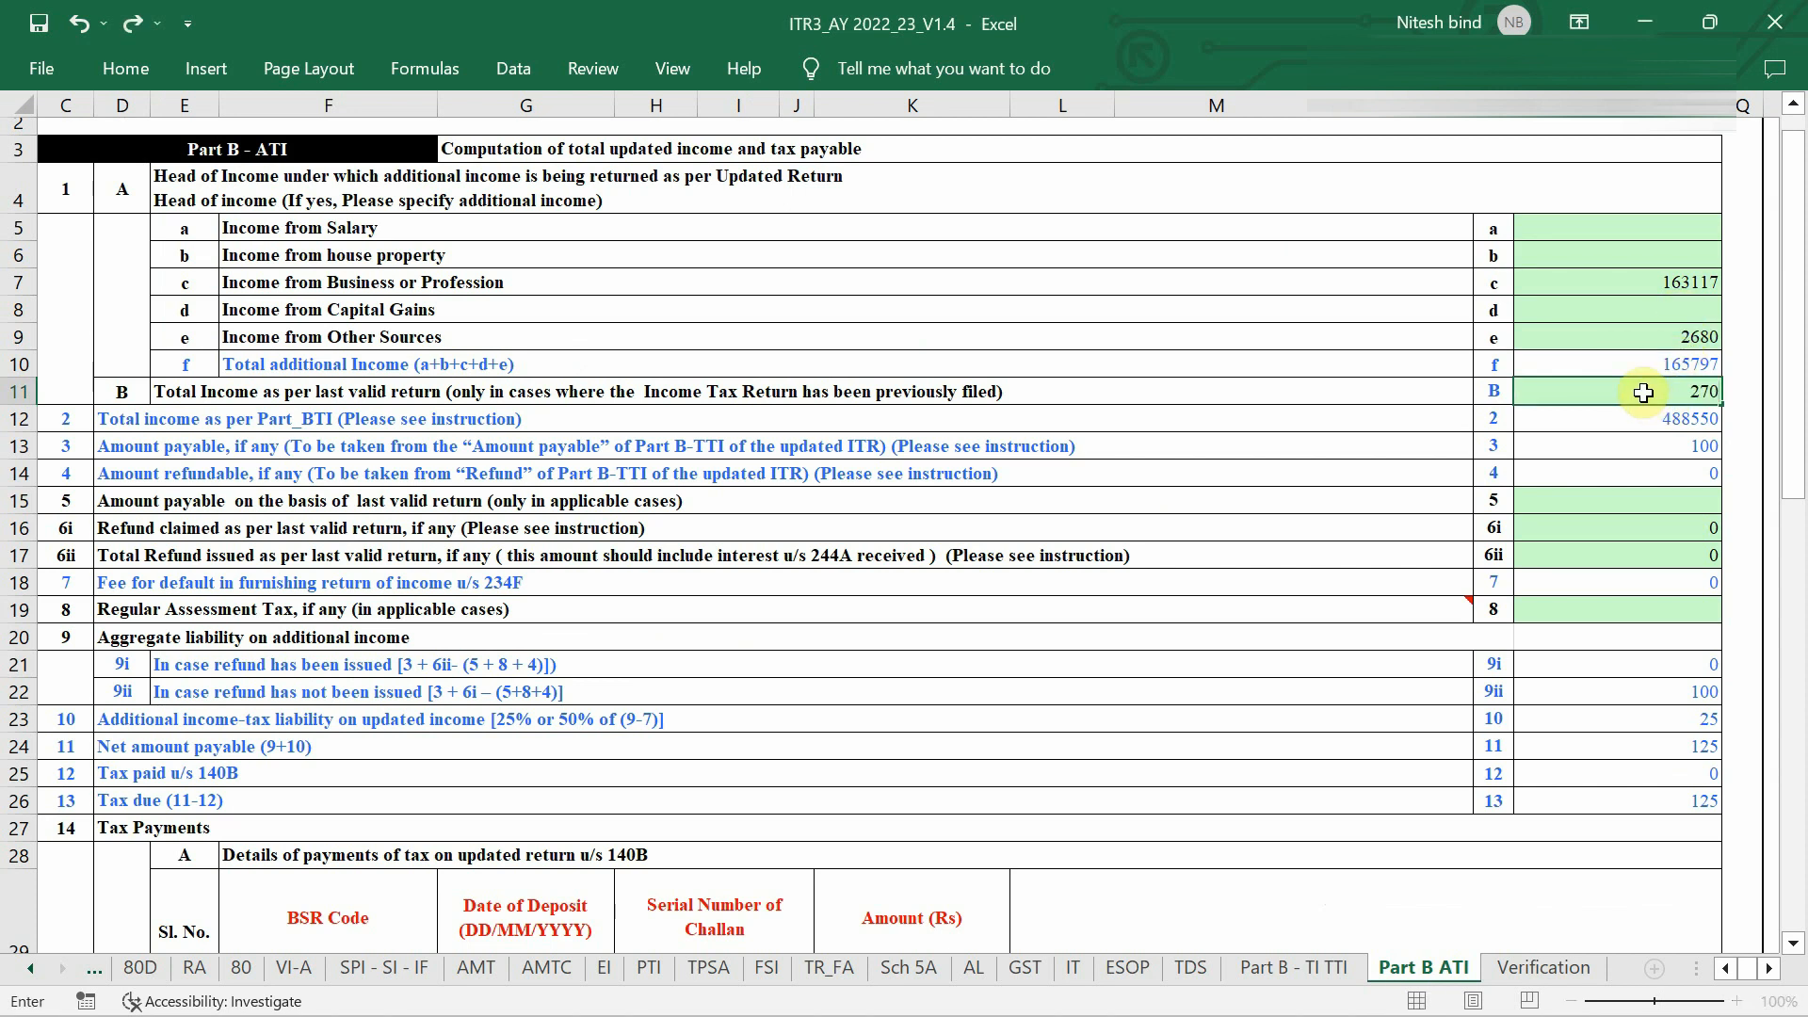
{"action": "type", "text": "750"}
{"action": "key", "text": "Return"}
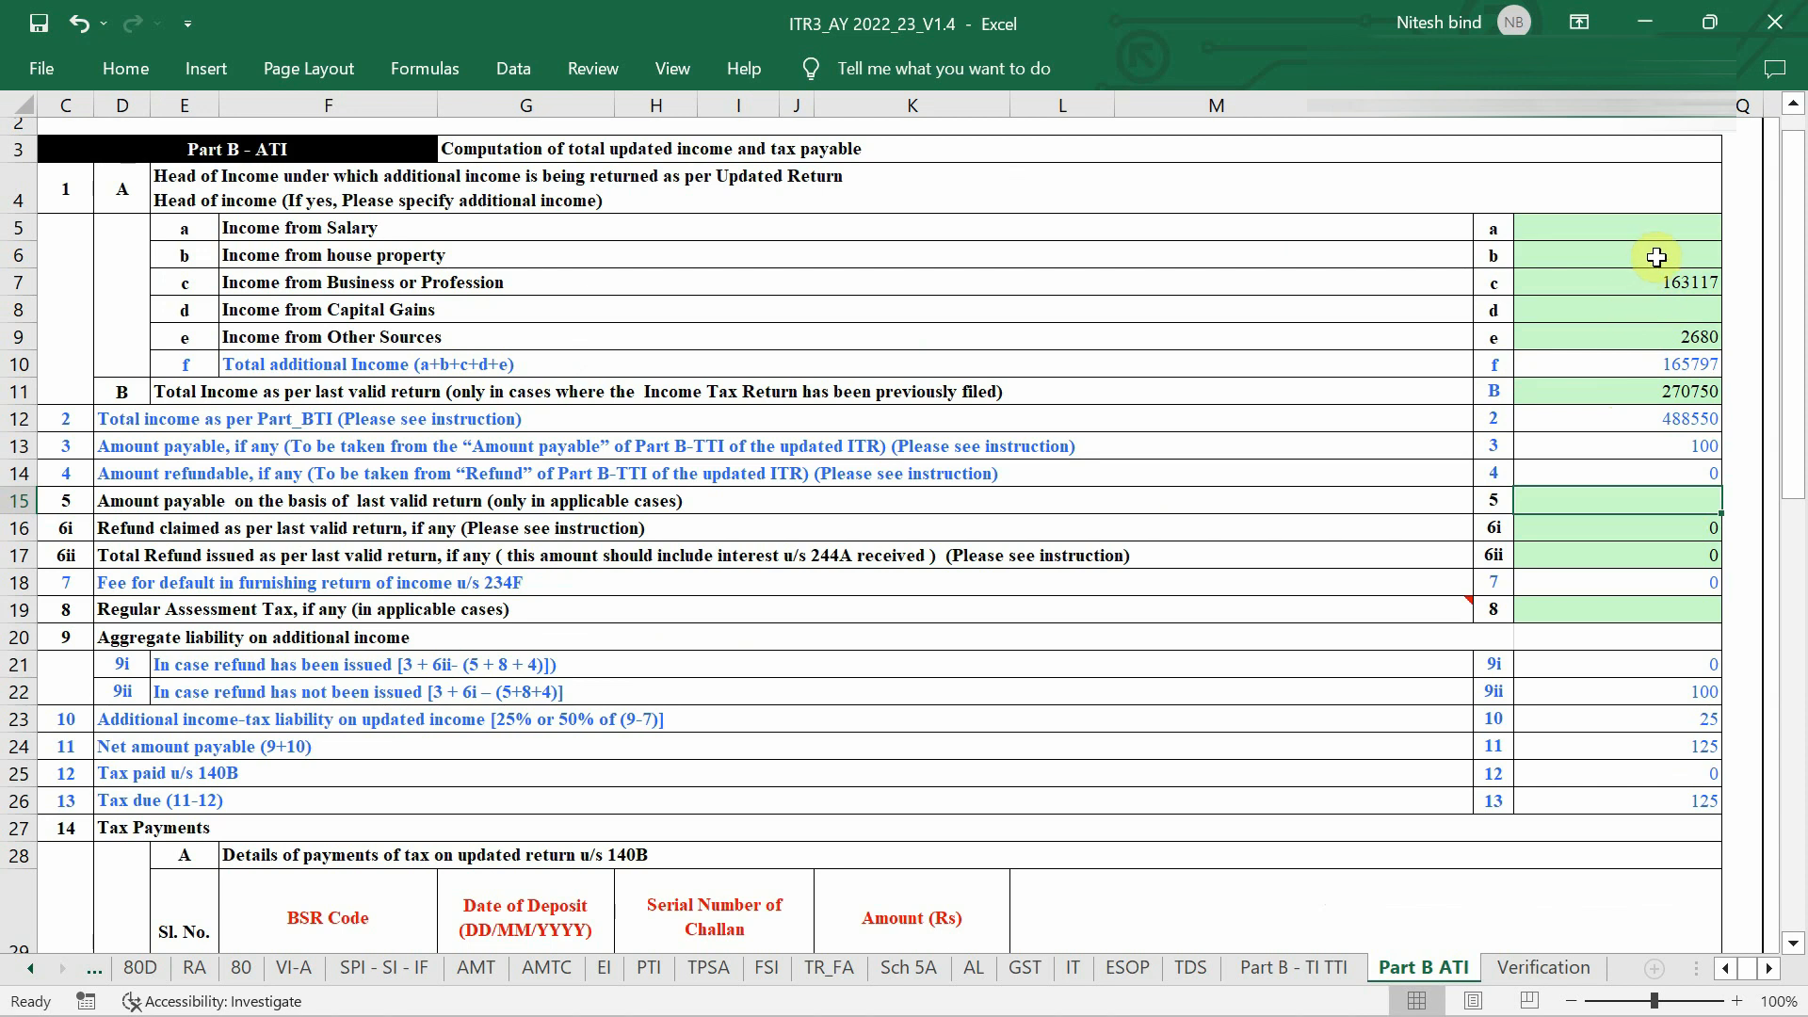
Open the PART A - General sheet and recalculate the tax for the return.
{"action": "left_click", "coordinate": [94, 968]}
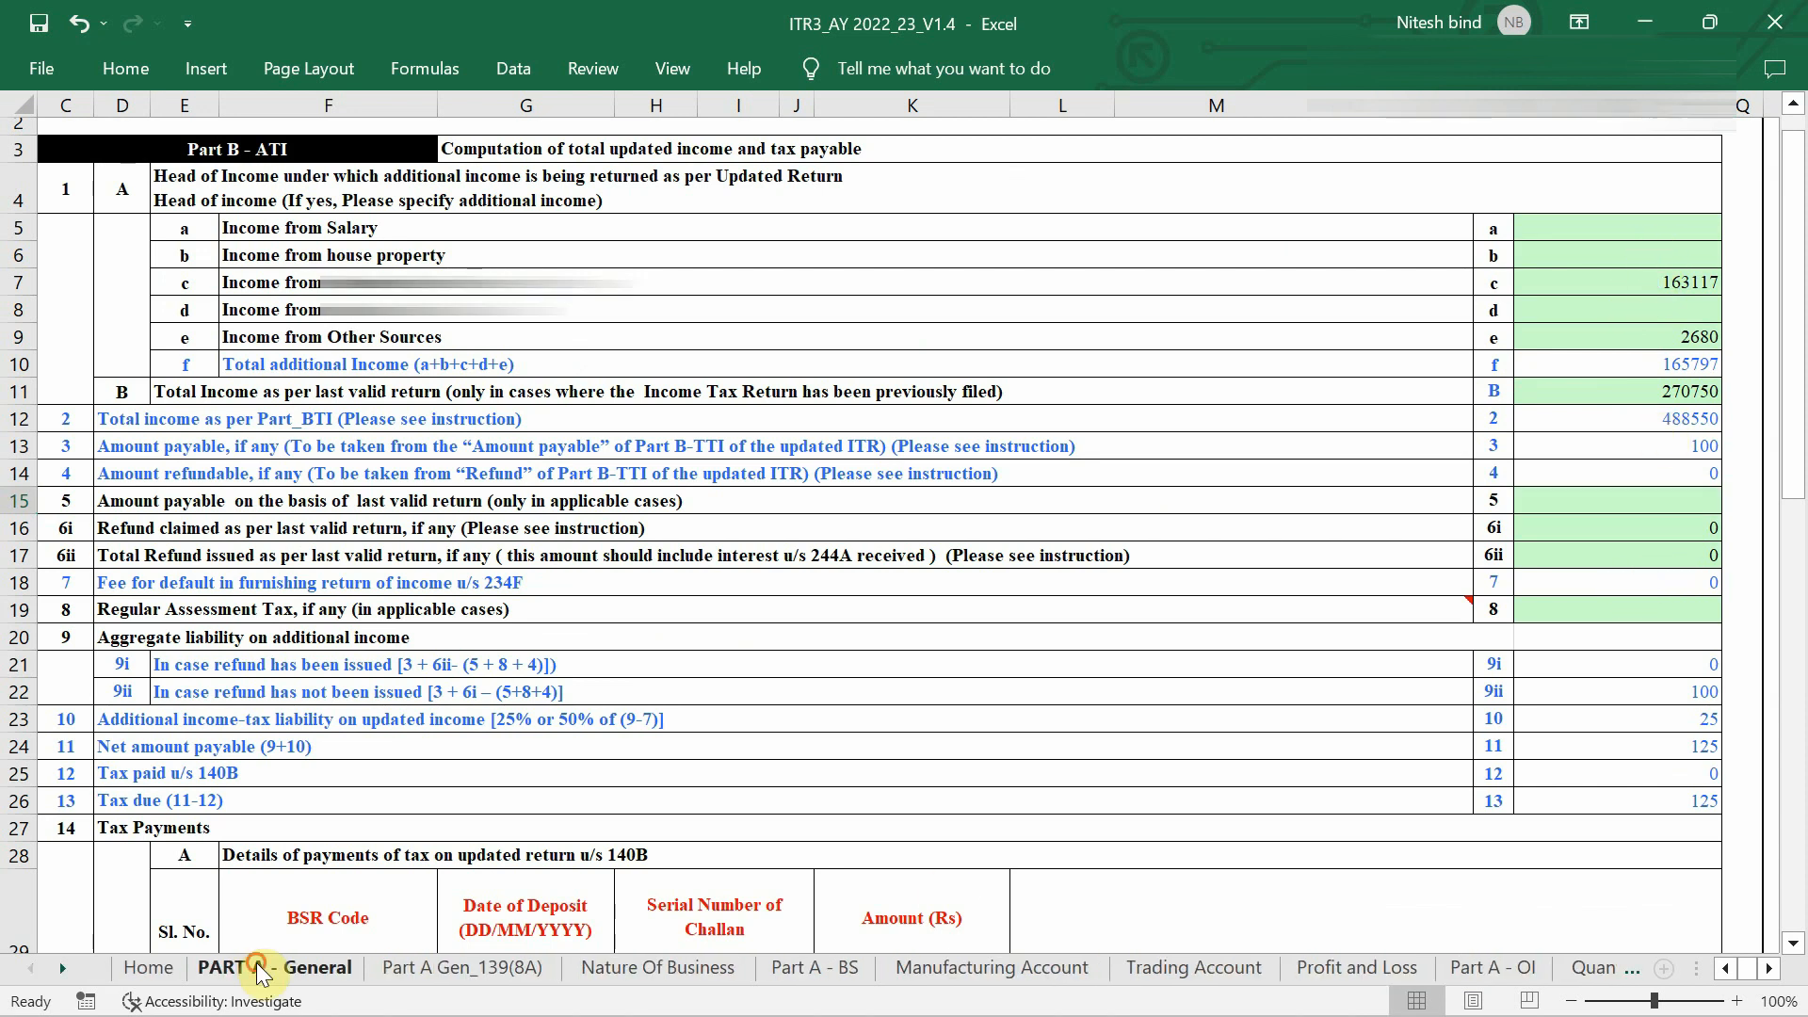
{"action": "left_click", "coordinate": [251, 968]}
{"action": "left_click", "coordinate": [1353, 289]}
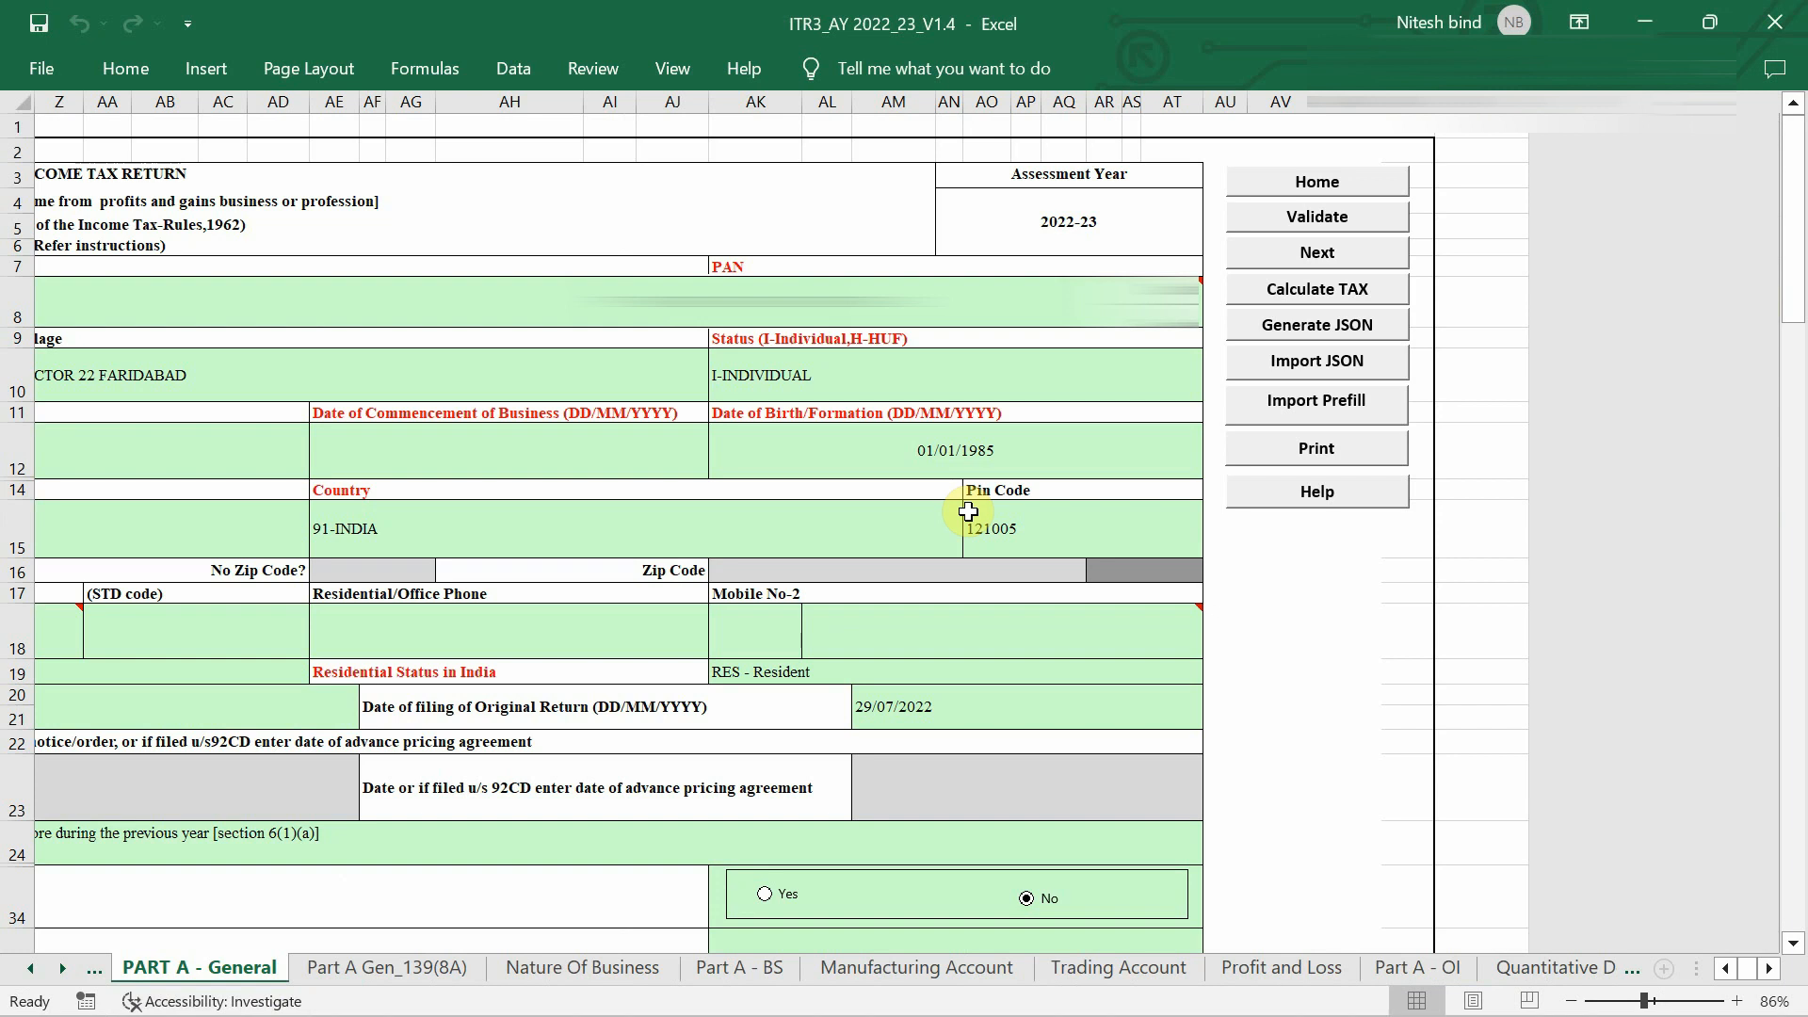
{"action": "scroll", "coordinate": [1326, 967], "scroll_direction": "down", "scroll_amount": 15}
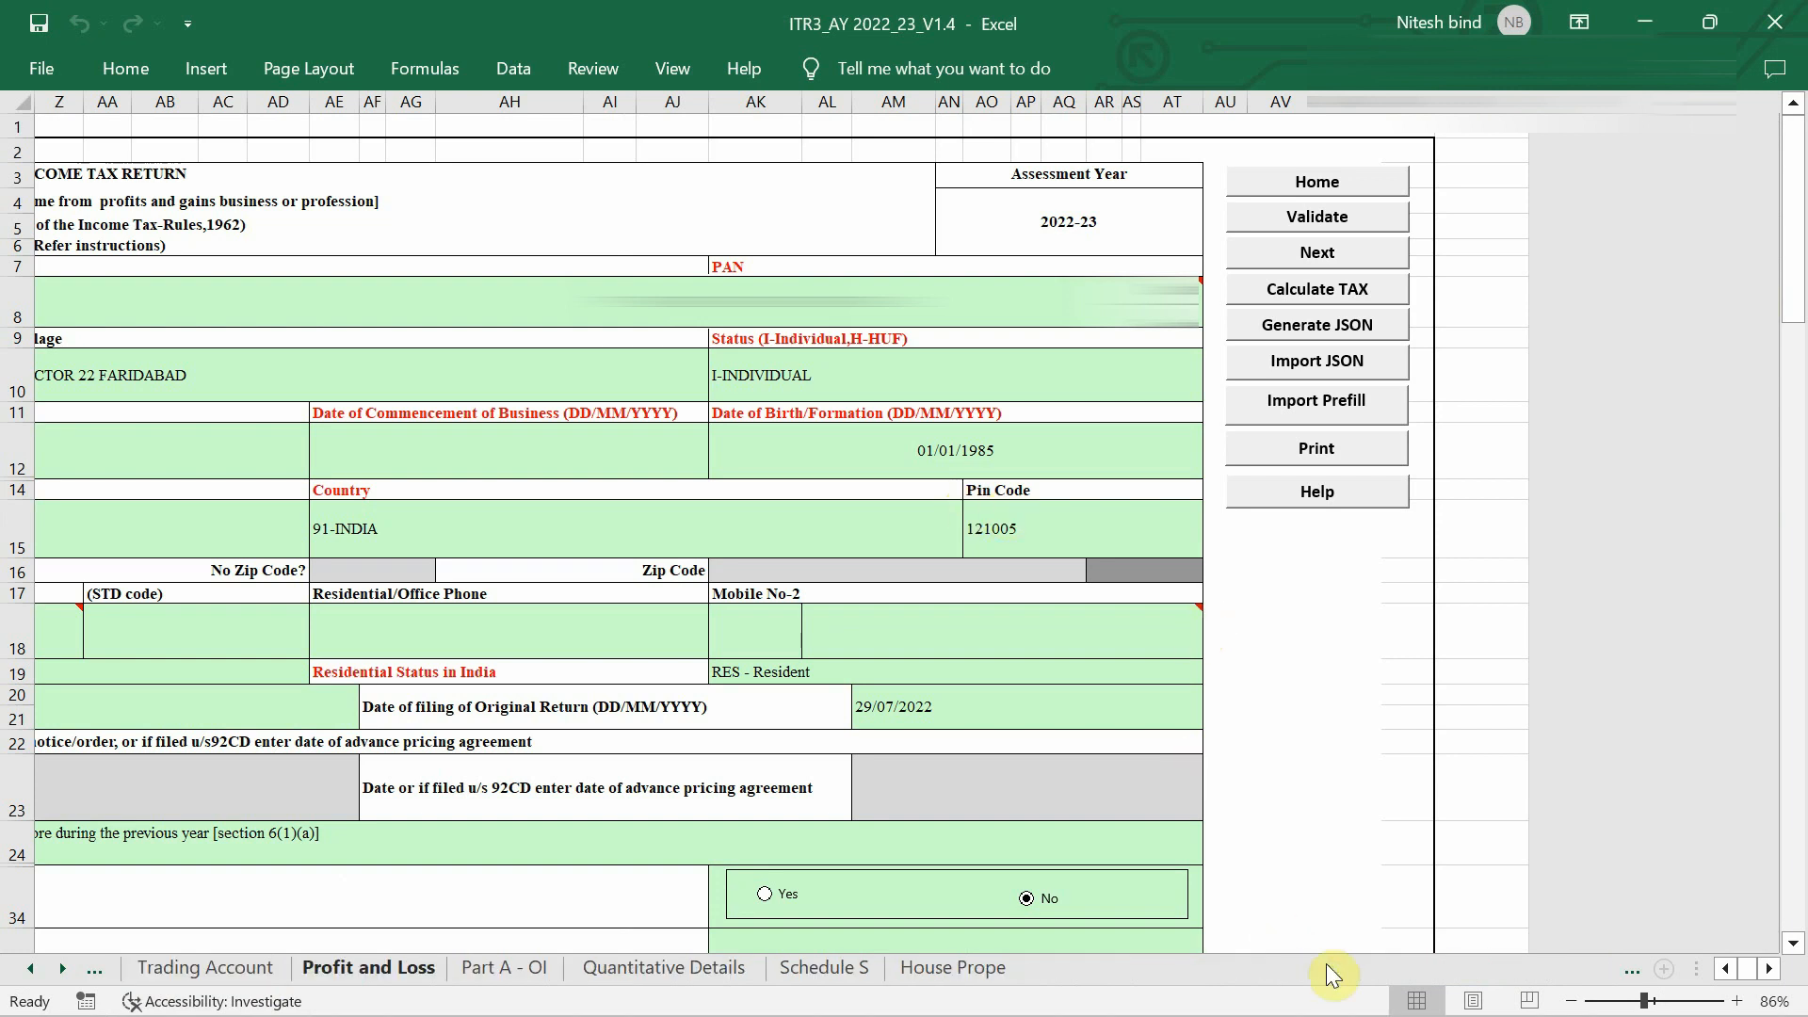
Confirm the 125 tax due on Part B ATI and check the first challan row F31:K31.
{"action": "left_click", "coordinate": [1421, 967]}
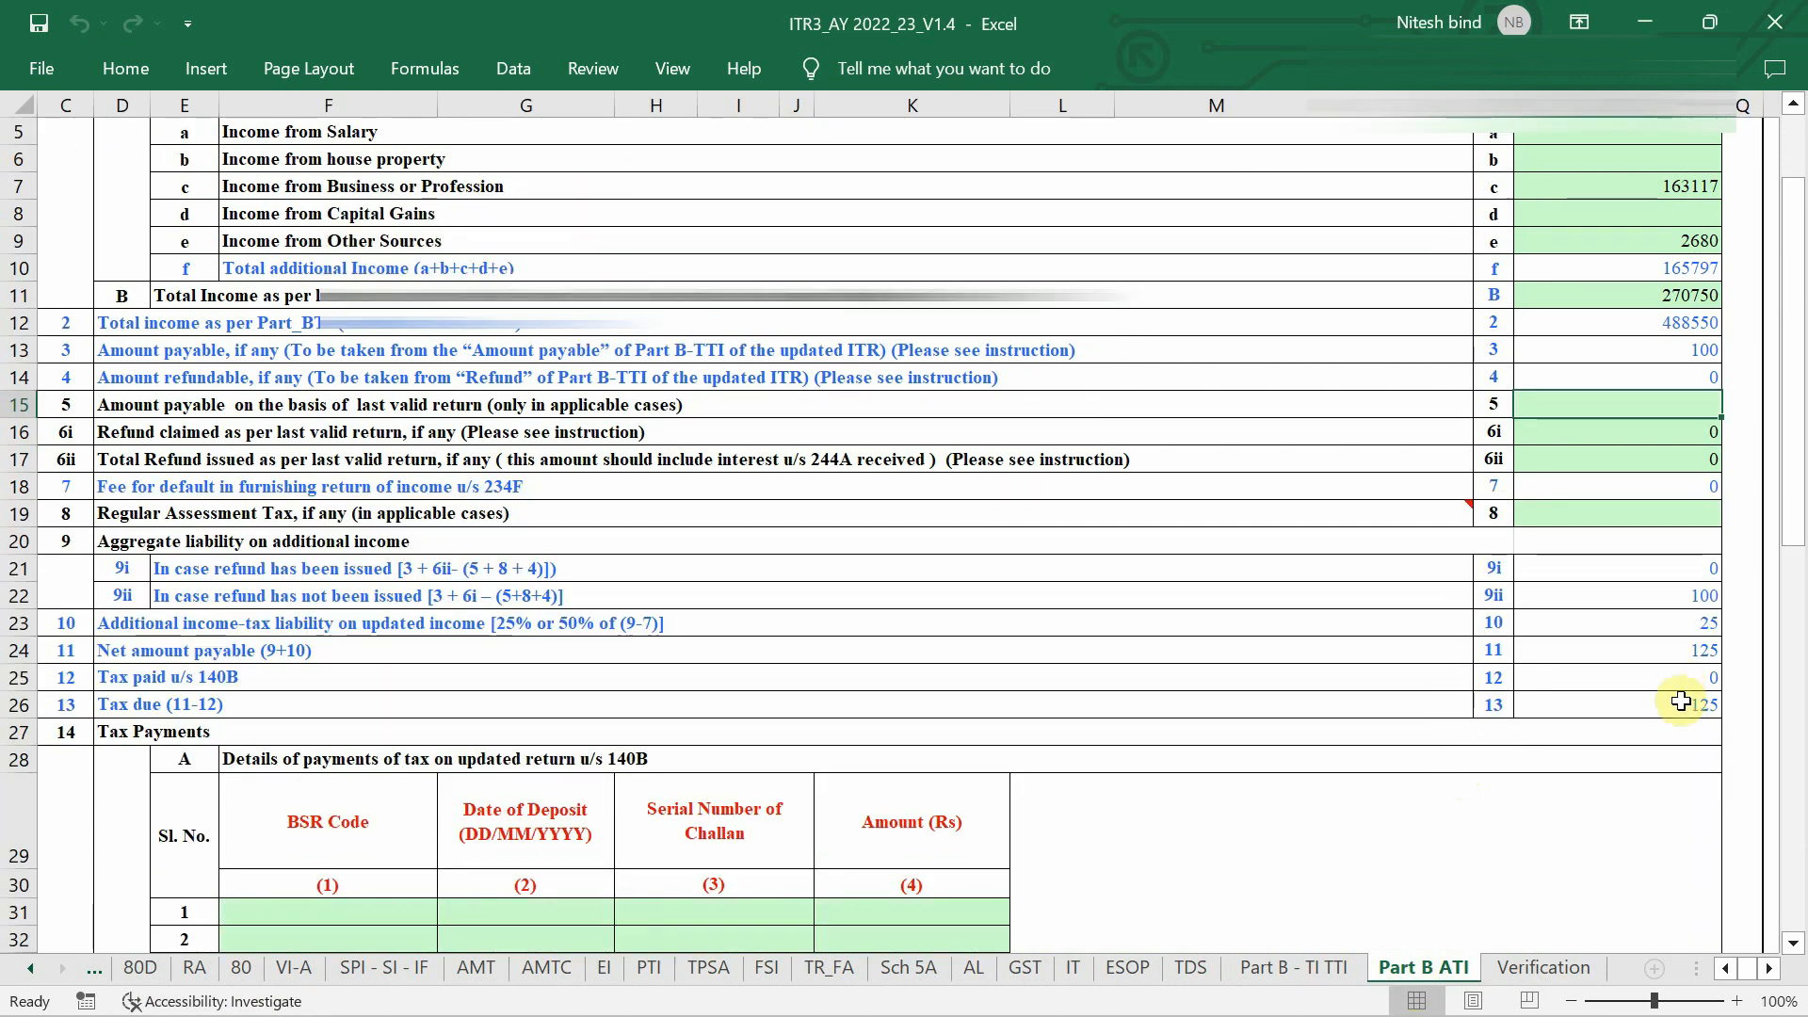
{"action": "left_click", "coordinate": [1681, 702]}
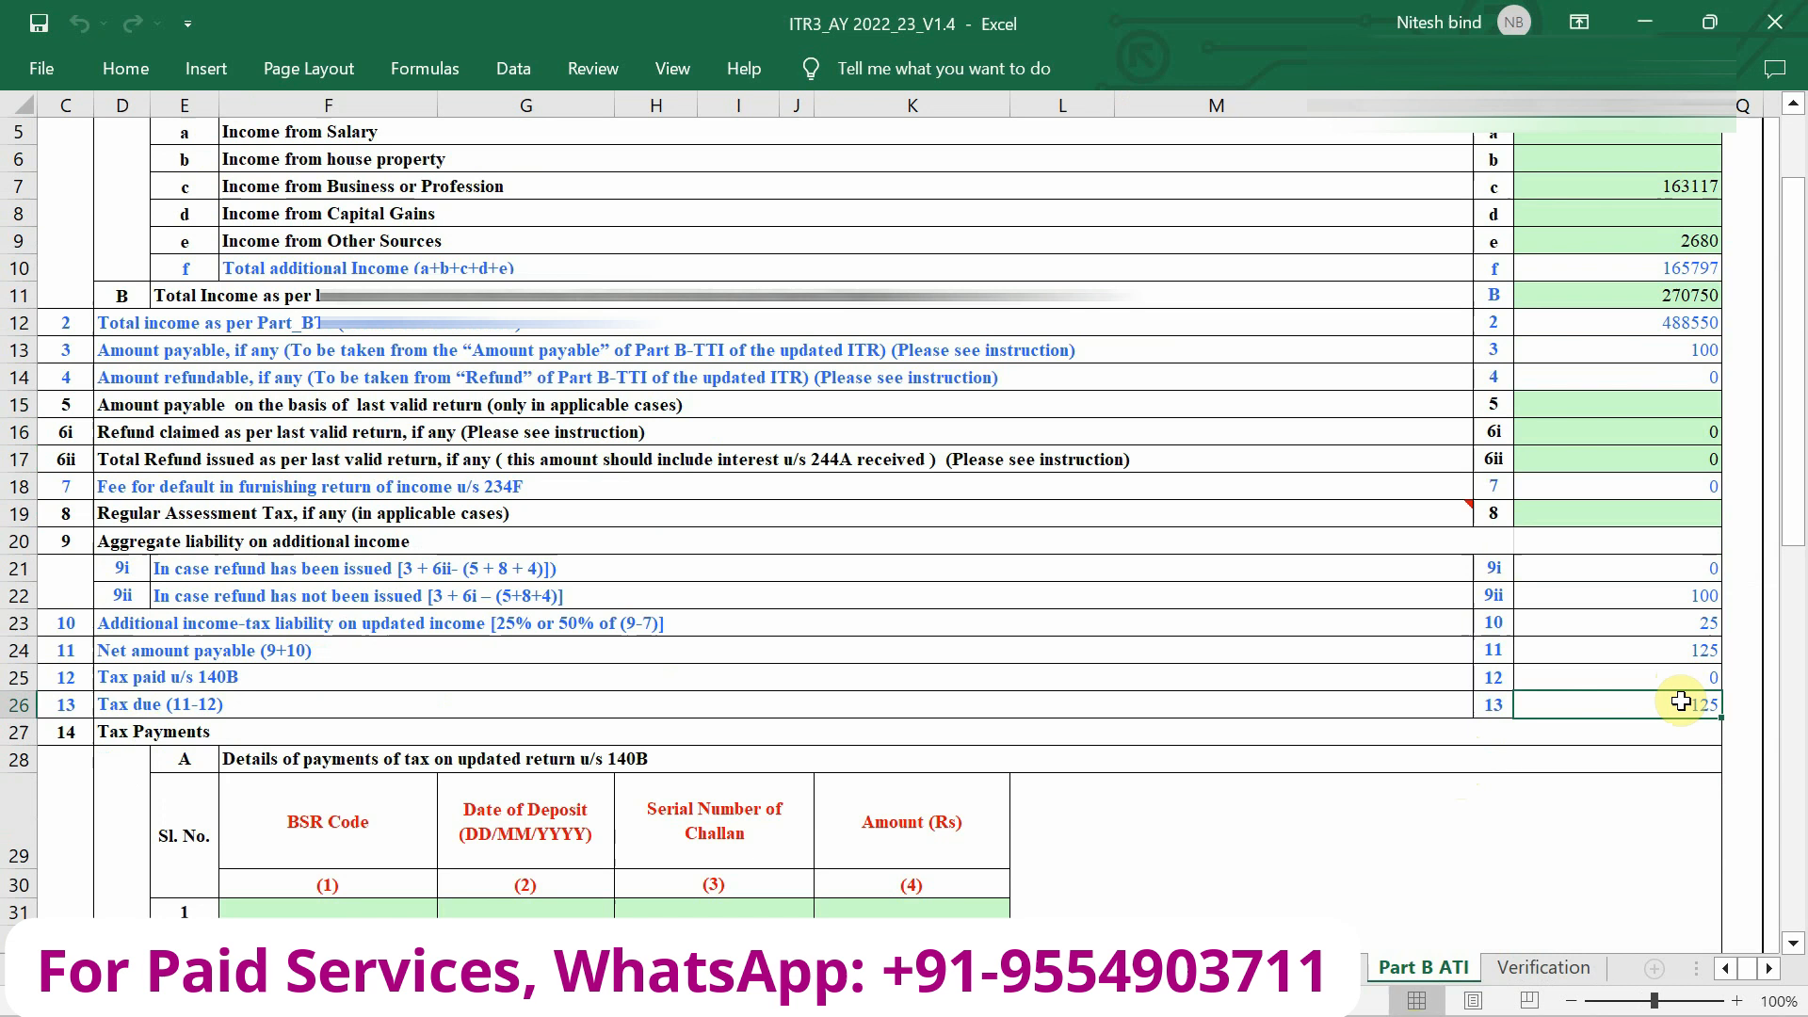
{"action": "scroll", "coordinate": [1681, 701], "scroll_direction": "down", "scroll_amount": 1}
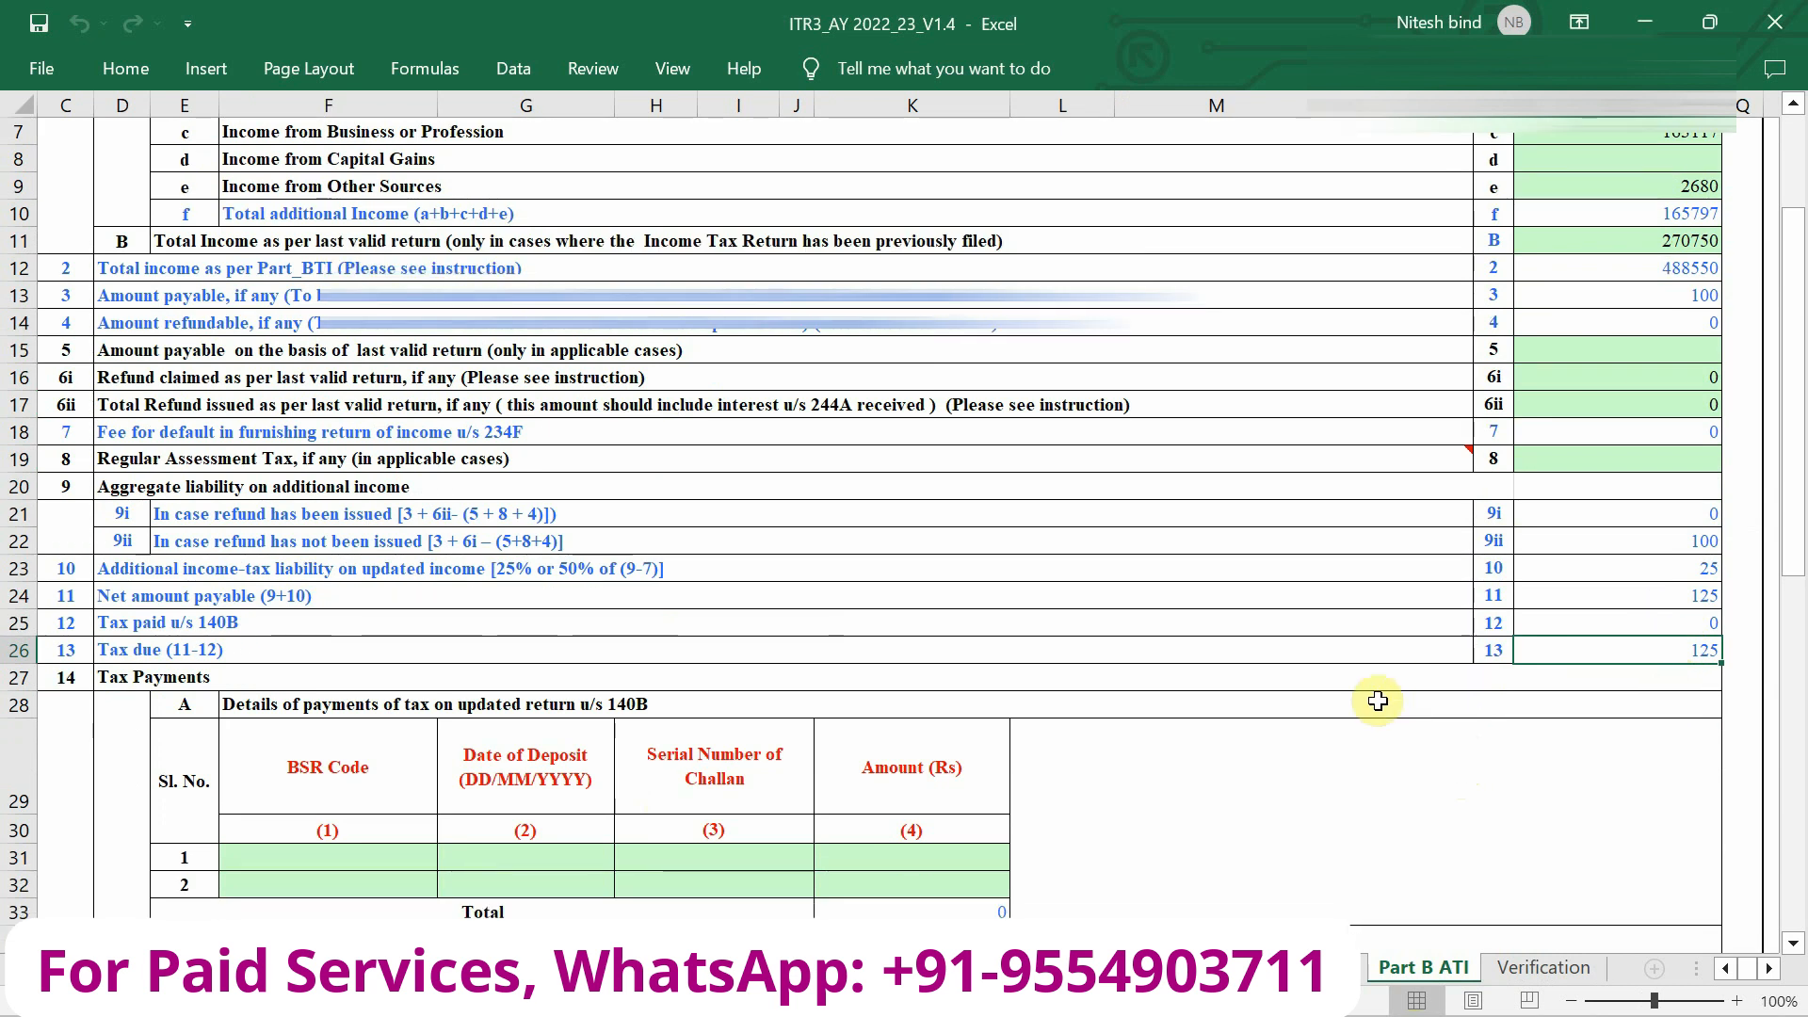
{"action": "scroll", "coordinate": [1378, 702], "scroll_direction": "down", "scroll_amount": 1}
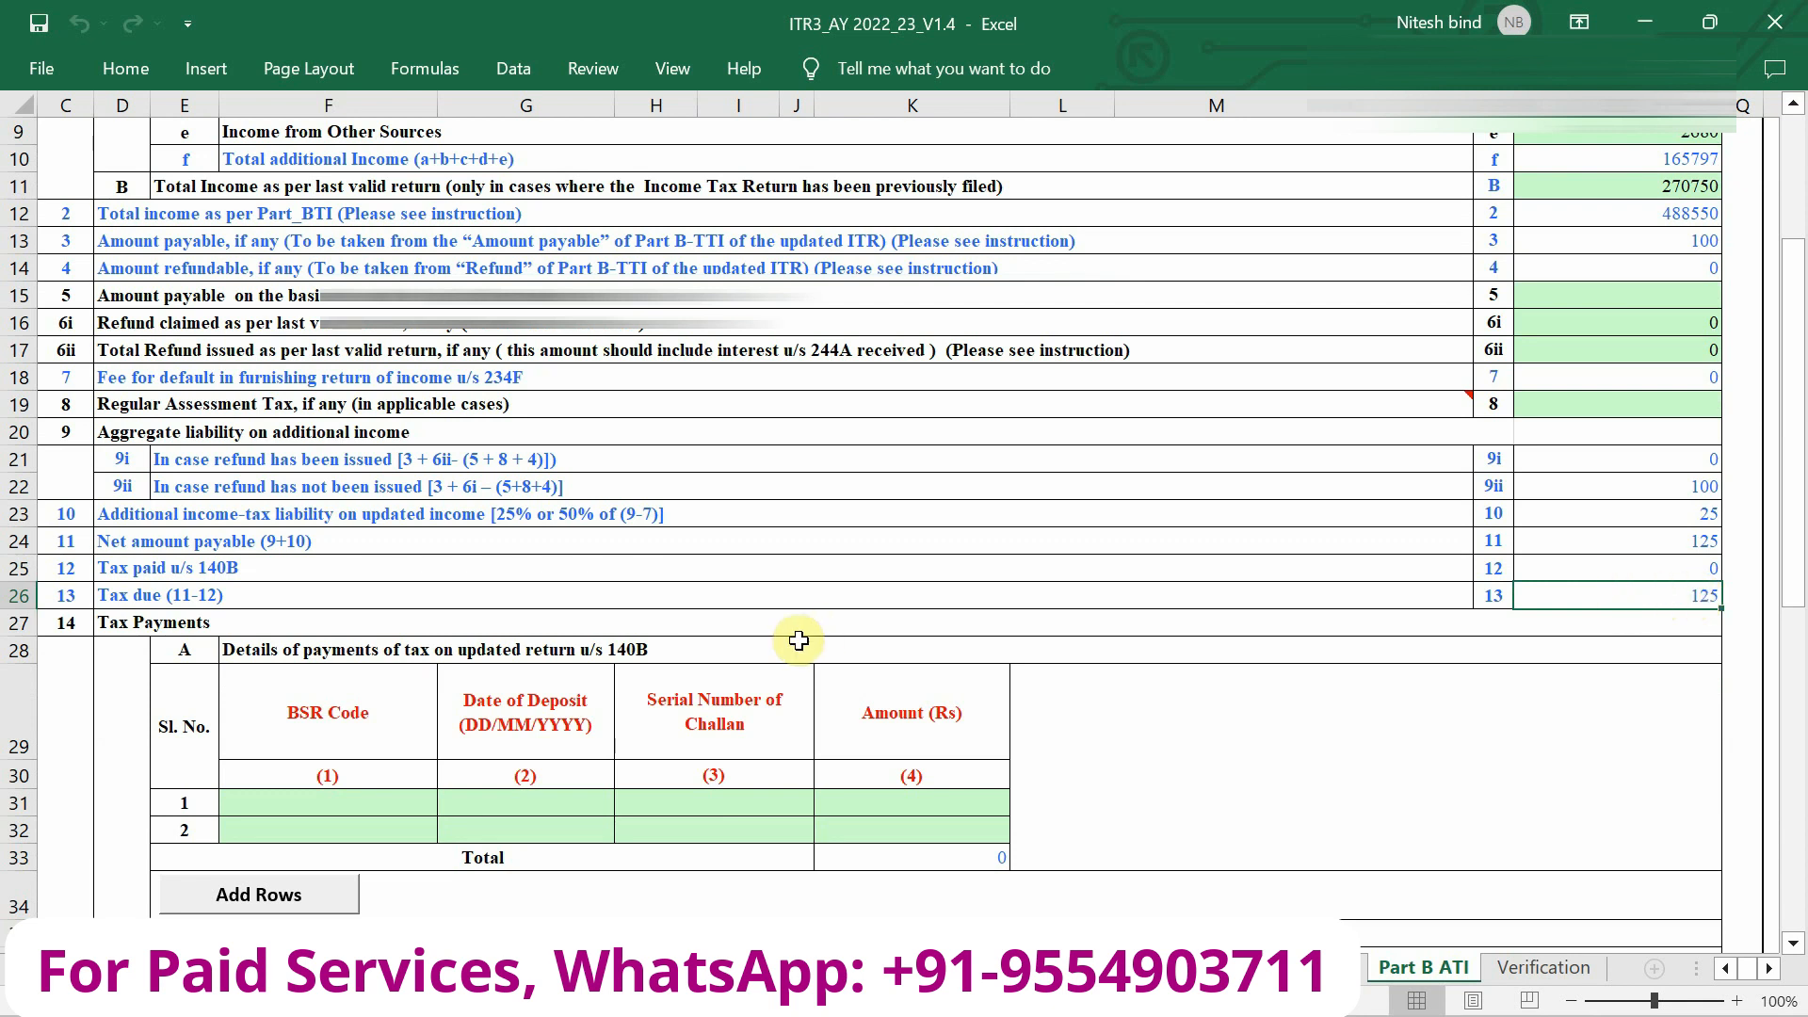
{"action": "left_click_drag", "start_coordinate": [381, 811], "coordinate": [888, 805]}
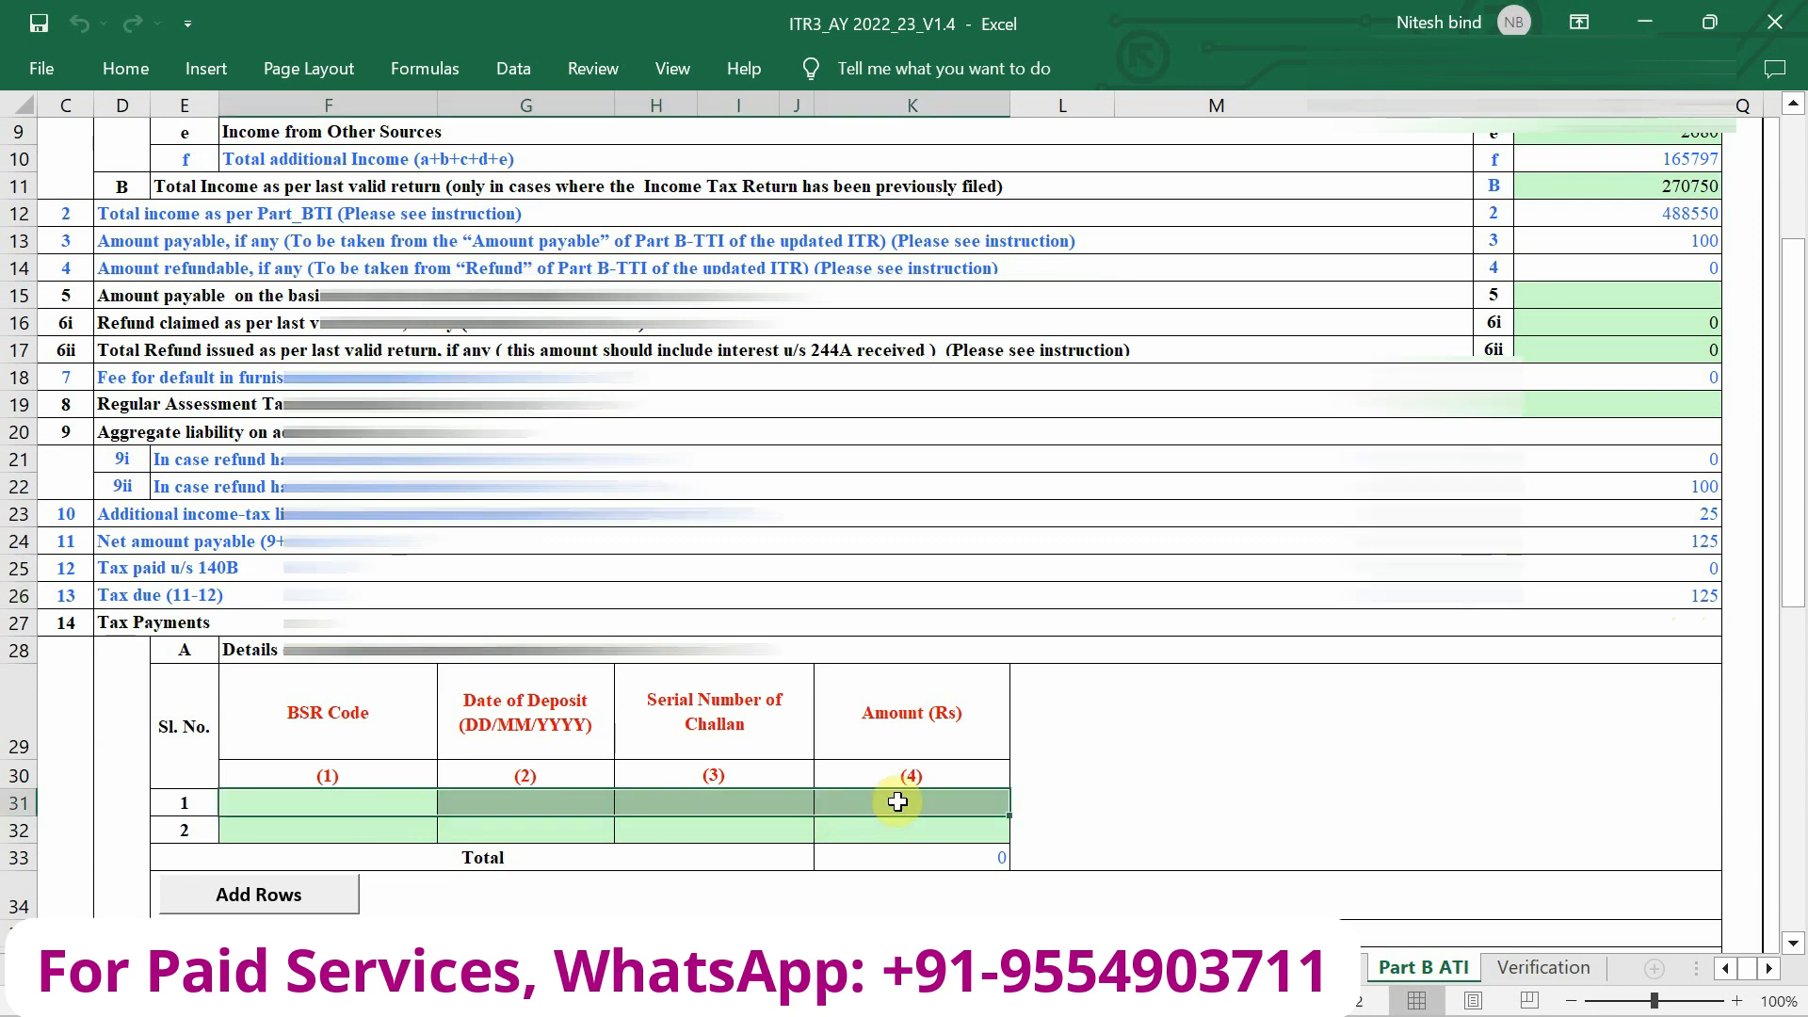
{"action": "left_click", "coordinate": [1151, 792]}
{"action": "key", "text": "alt+Tab"}
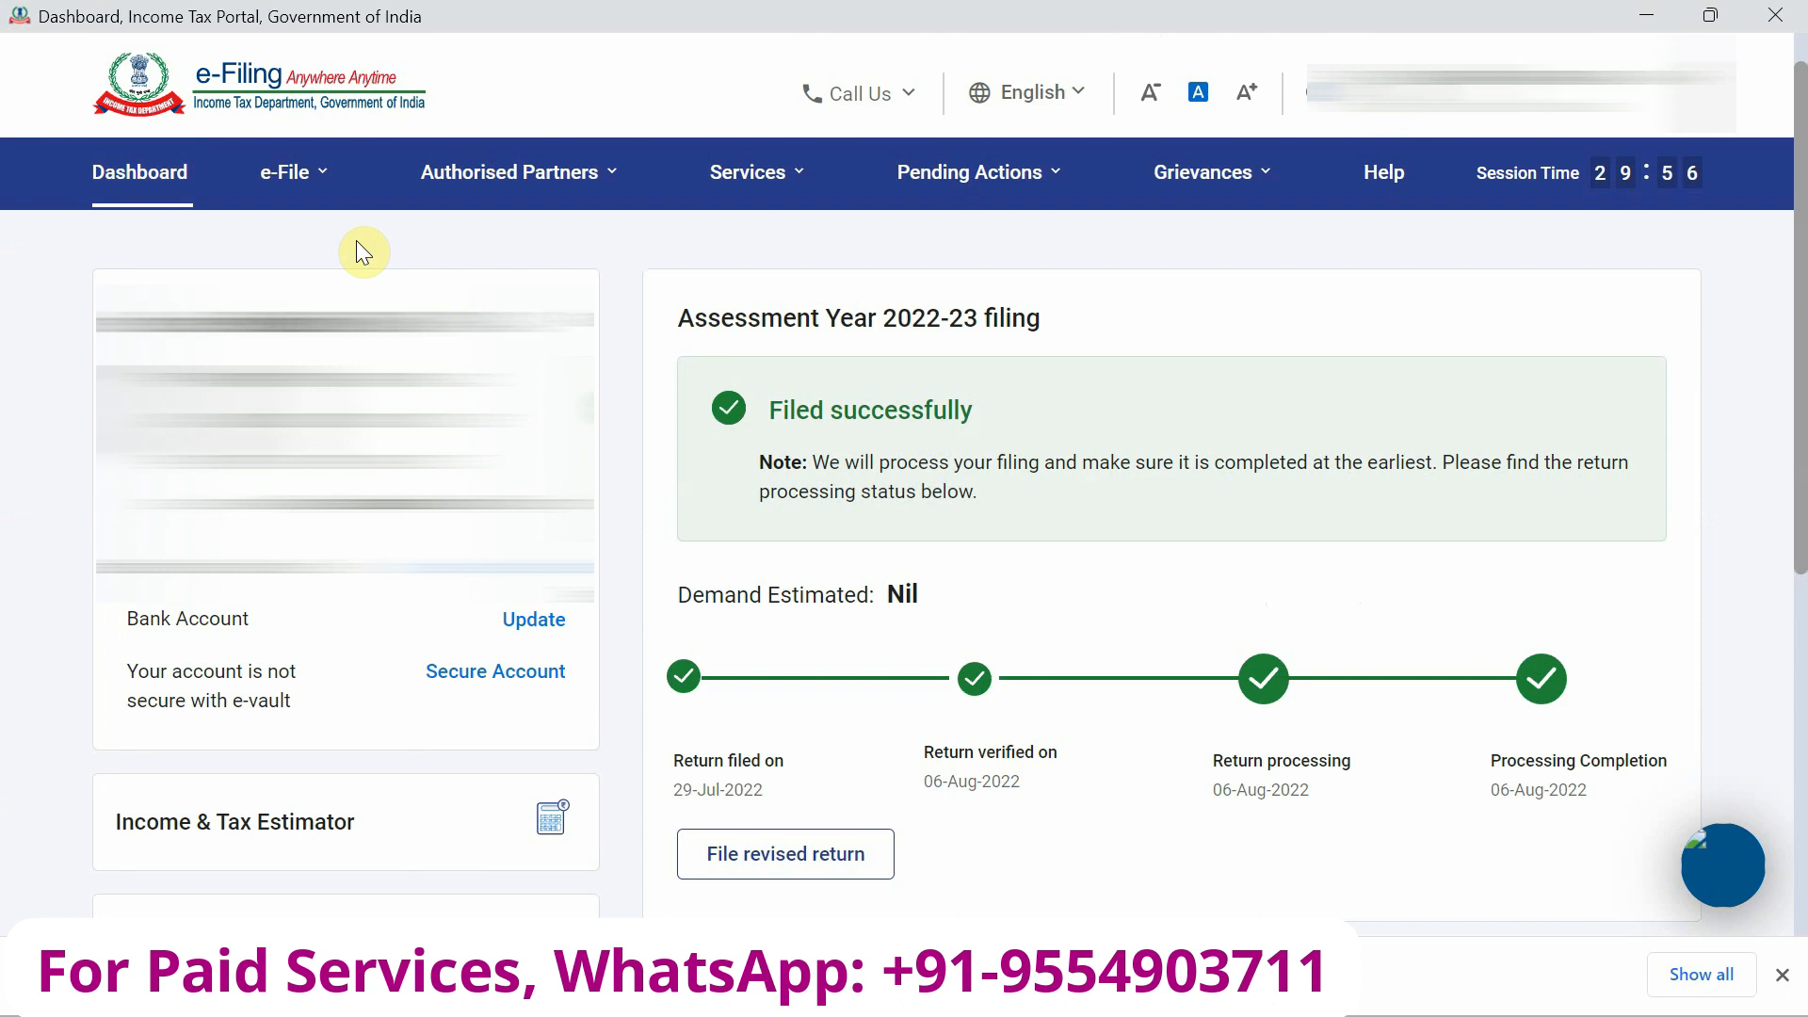
Start a new e-Pay Tax payment for Income Tax, AY 2022-23, Self-Assessment Tax (300).
{"action": "left_click", "coordinate": [295, 174]}
{"action": "mouse_move", "coordinate": [316, 219]}
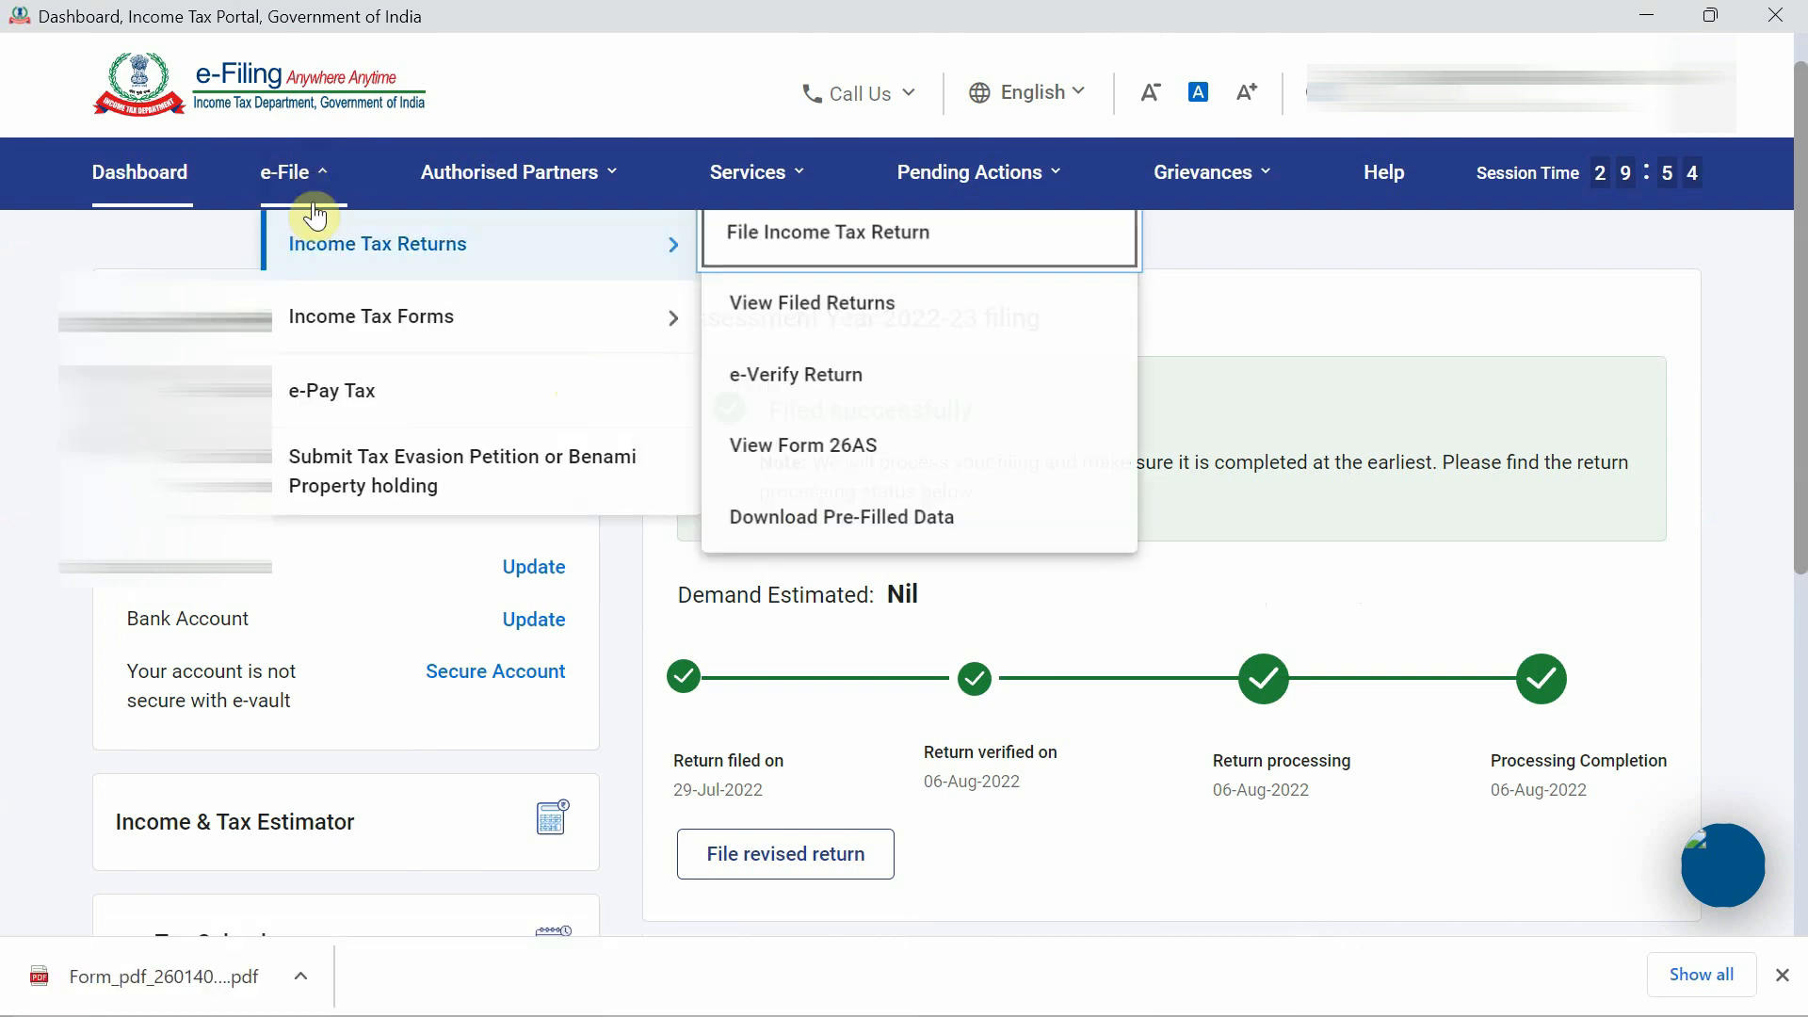
{"action": "left_click", "coordinate": [331, 396]}
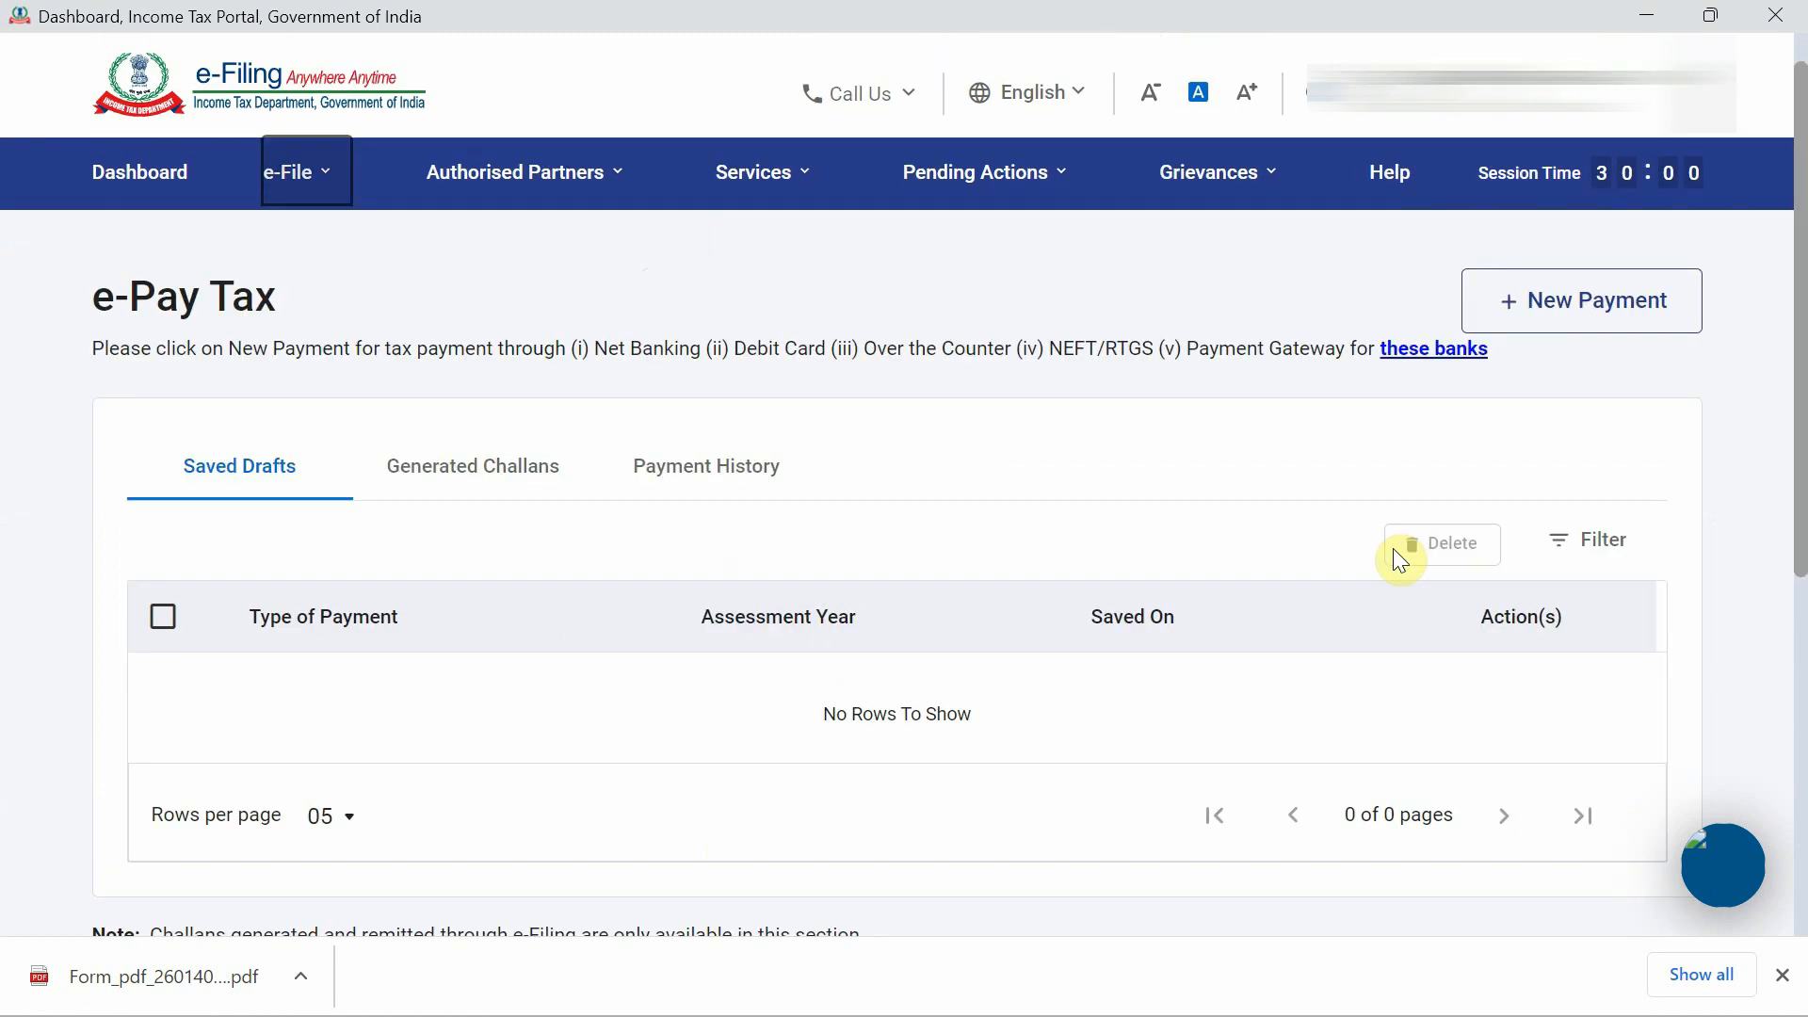
{"action": "left_click", "coordinate": [1586, 325]}
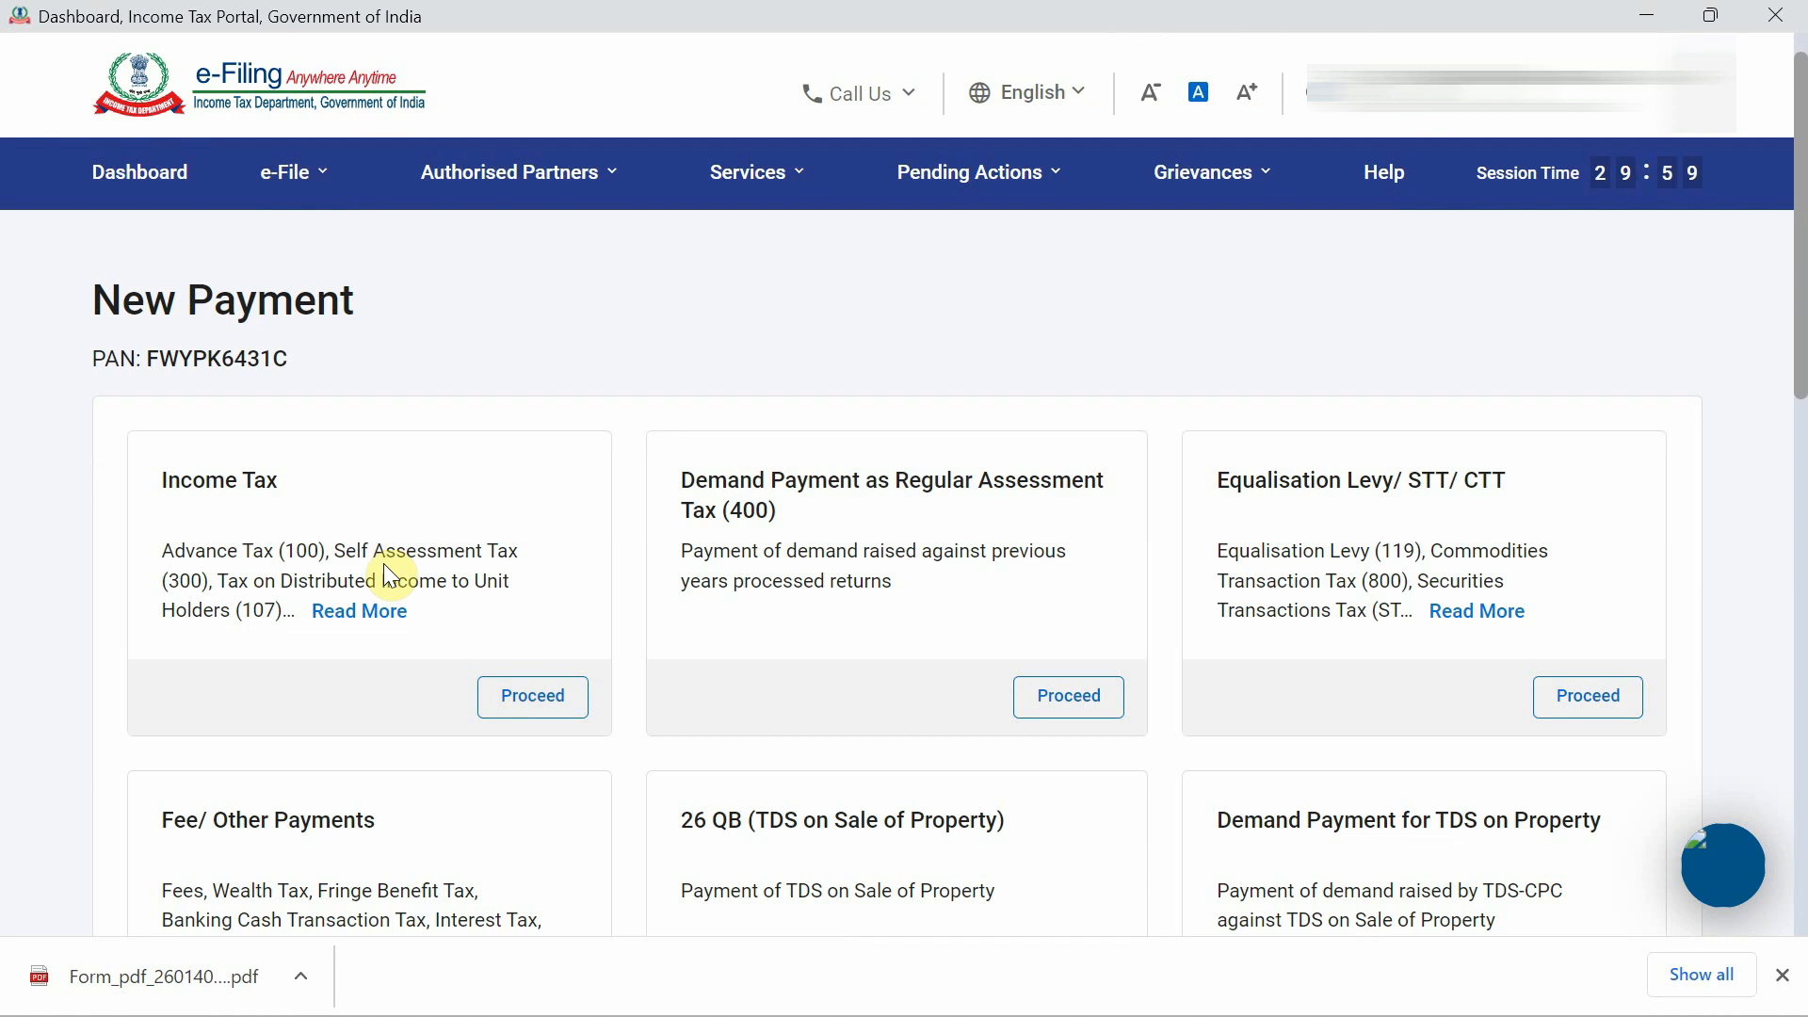
{"action": "left_click", "coordinate": [548, 708]}
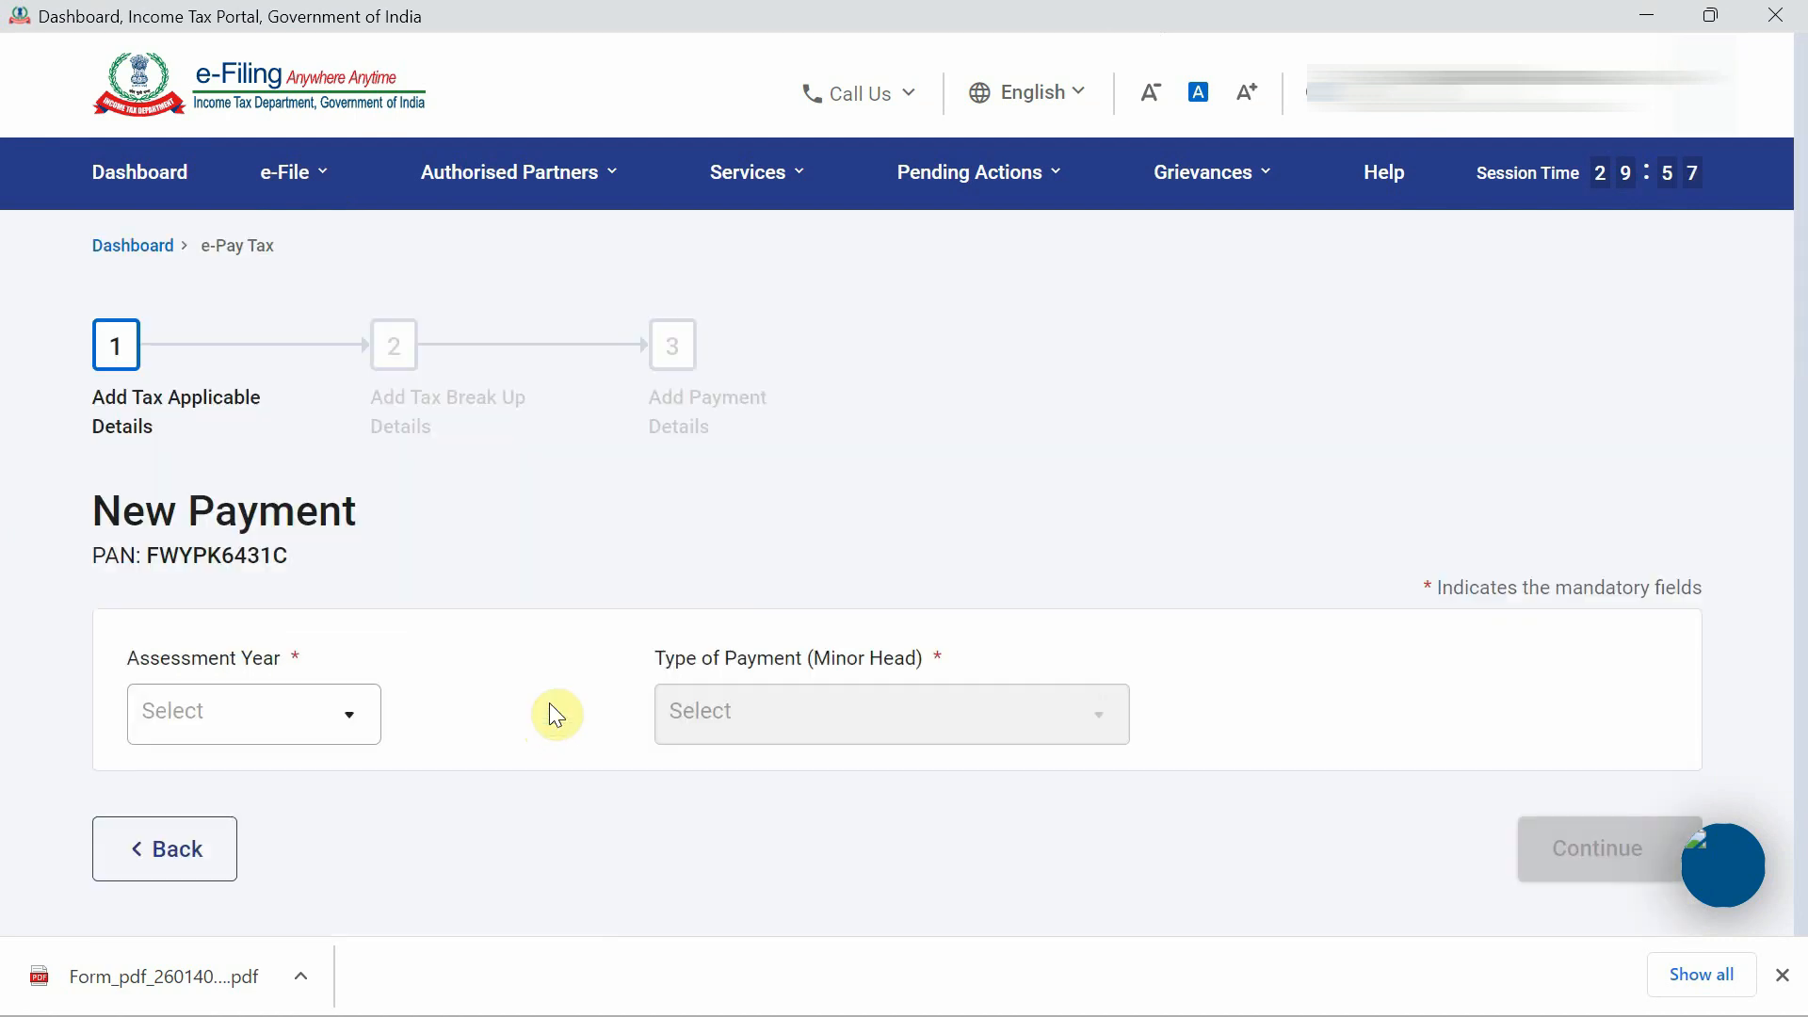
{"action": "left_click", "coordinate": [323, 714]}
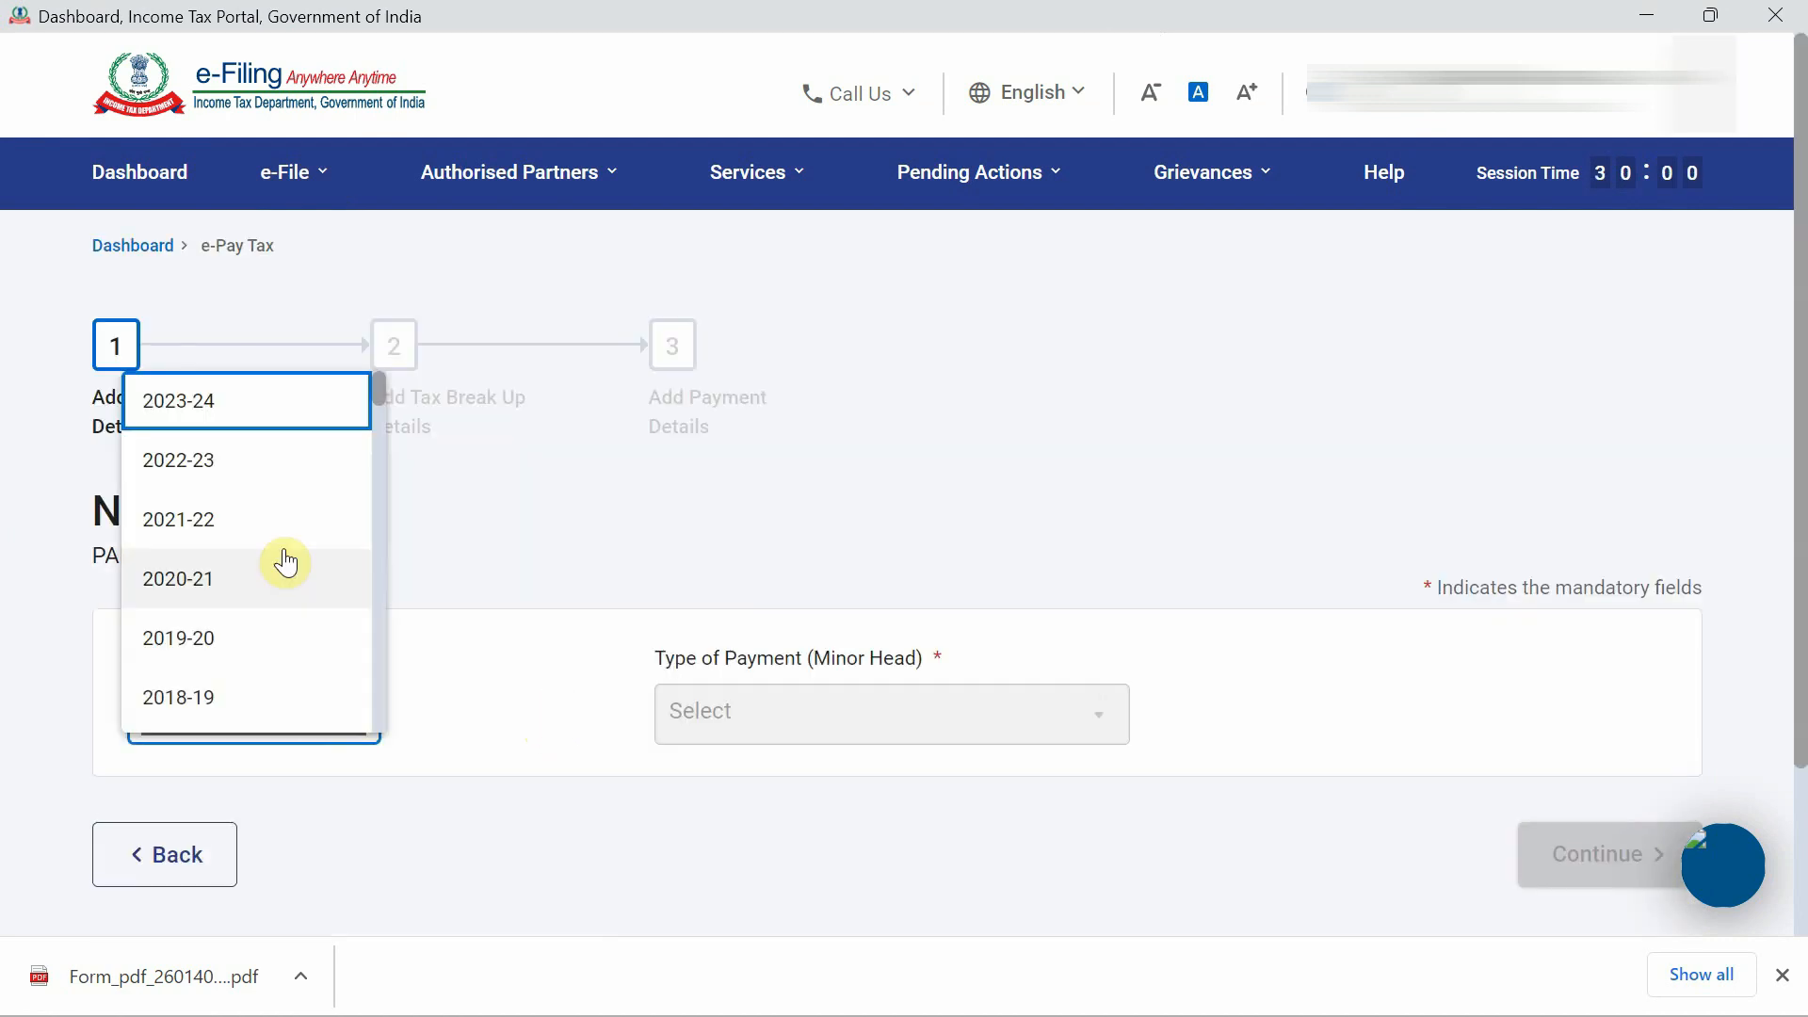
{"action": "left_click", "coordinate": [258, 465]}
{"action": "left_click", "coordinate": [847, 721]}
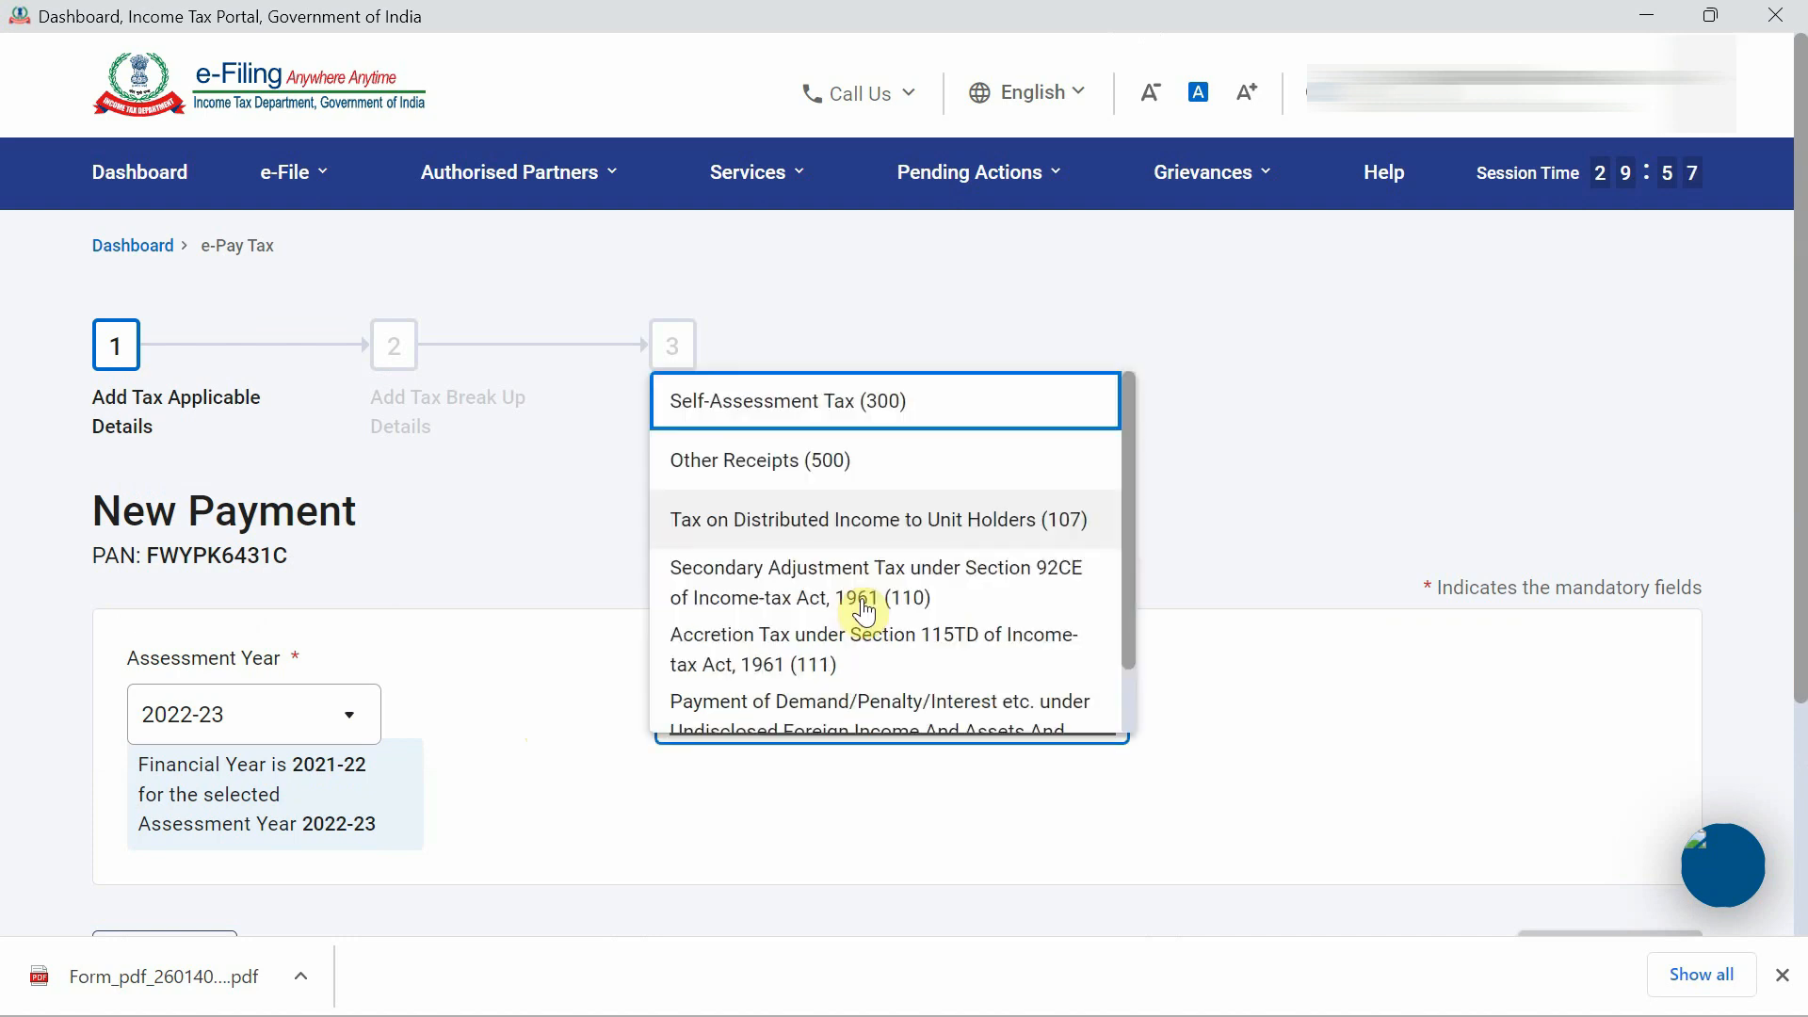
{"action": "left_click", "coordinate": [875, 403]}
{"action": "scroll", "coordinate": [1291, 578], "scroll_direction": "down", "scroll_amount": 3}
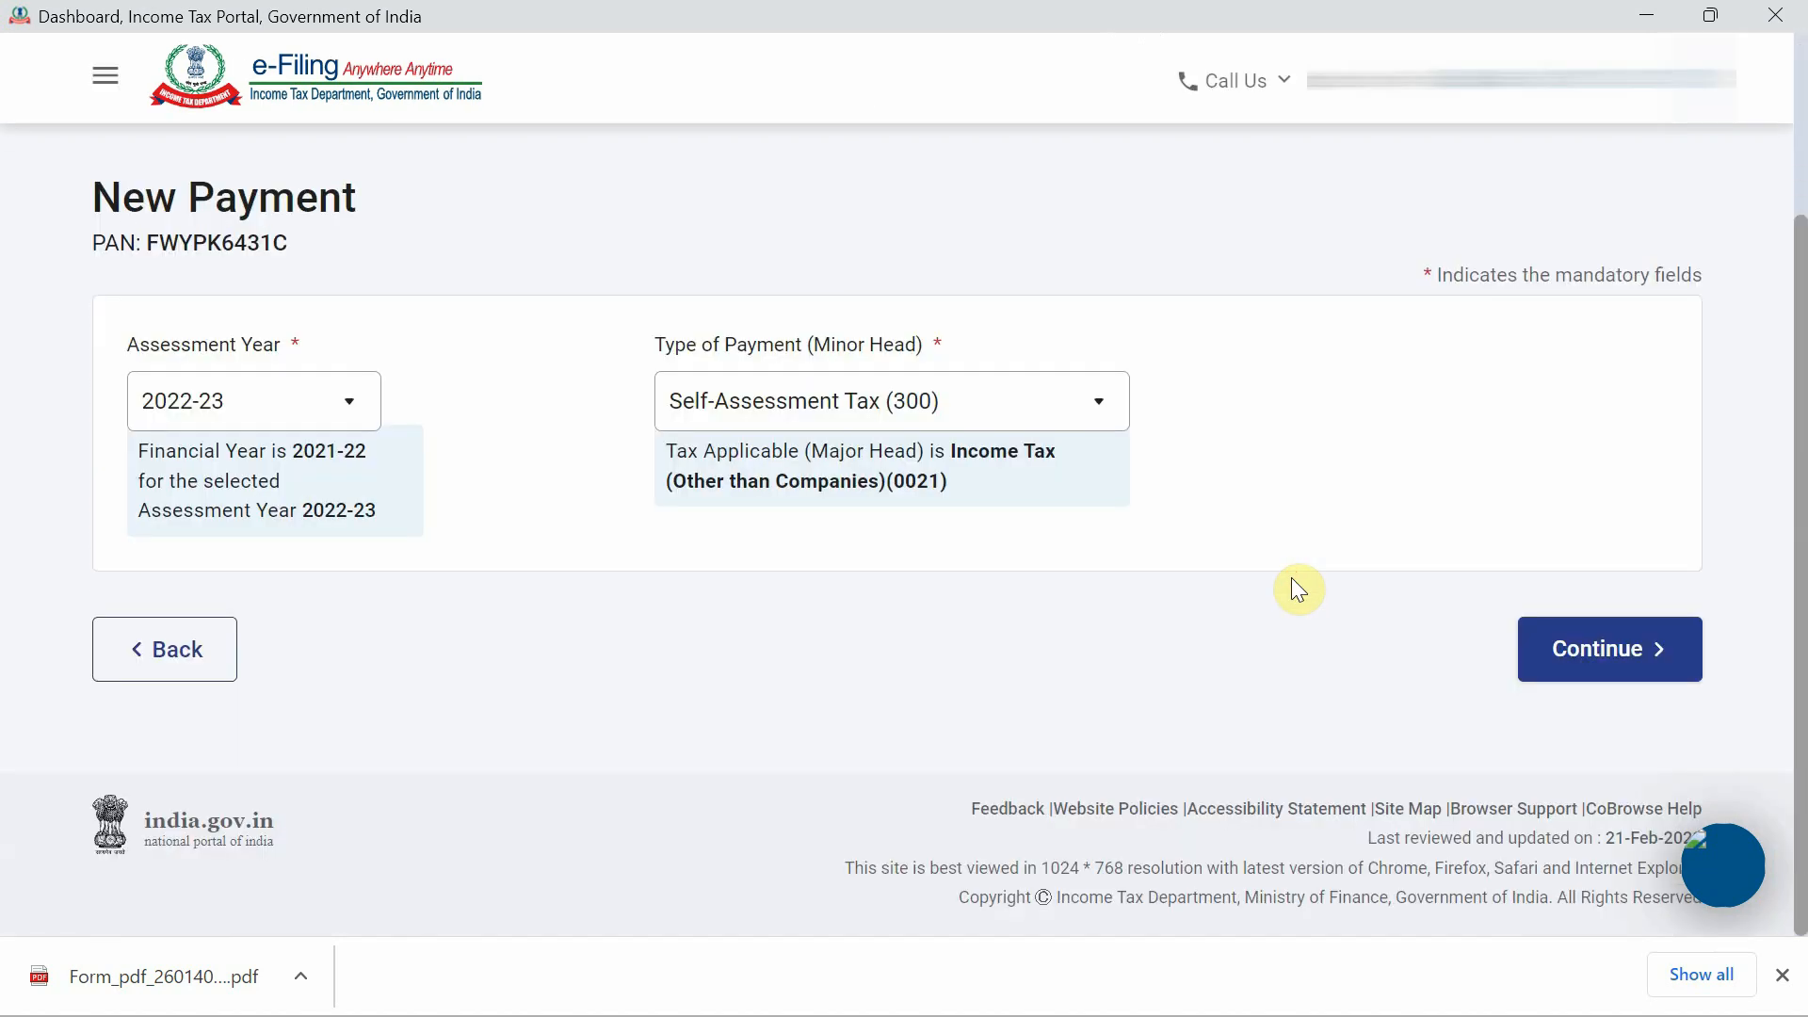
{"action": "left_click", "coordinate": [1643, 652]}
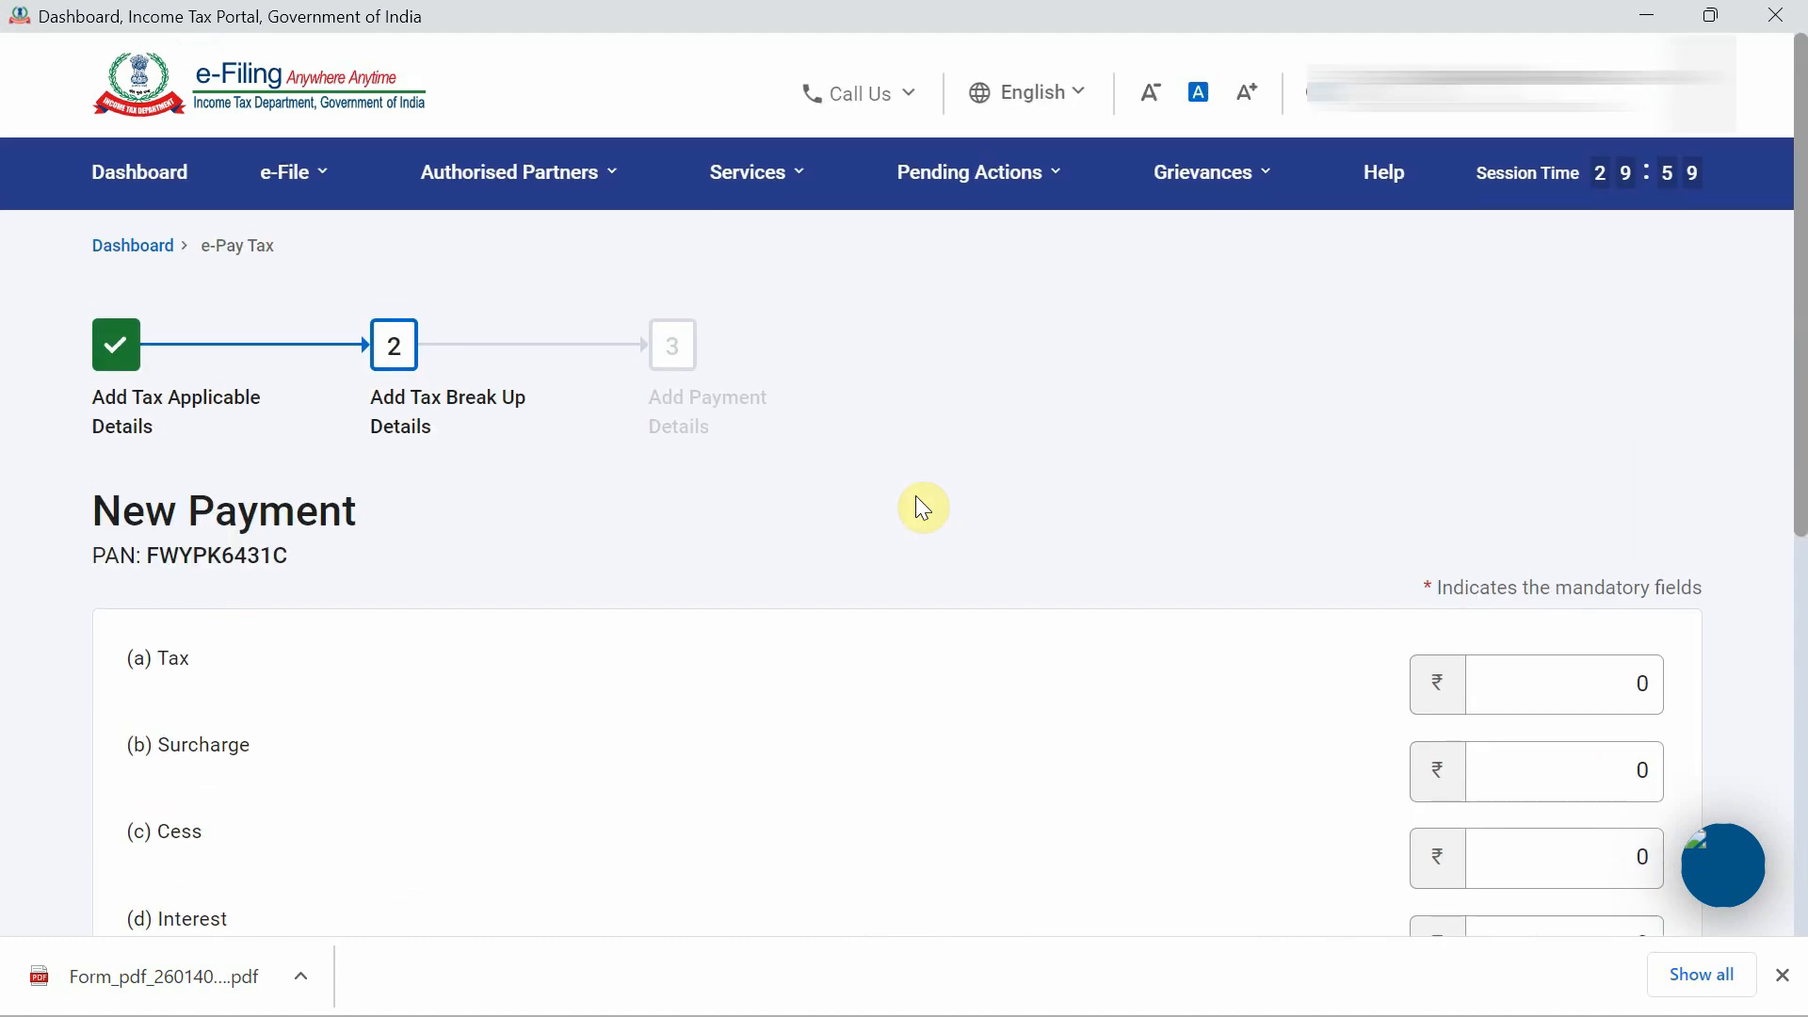
Fill the tax break-up with Tax 100 and Penalty 25, totalling ₹125.
{"action": "scroll", "coordinate": [916, 495], "scroll_direction": "down", "scroll_amount": 5}
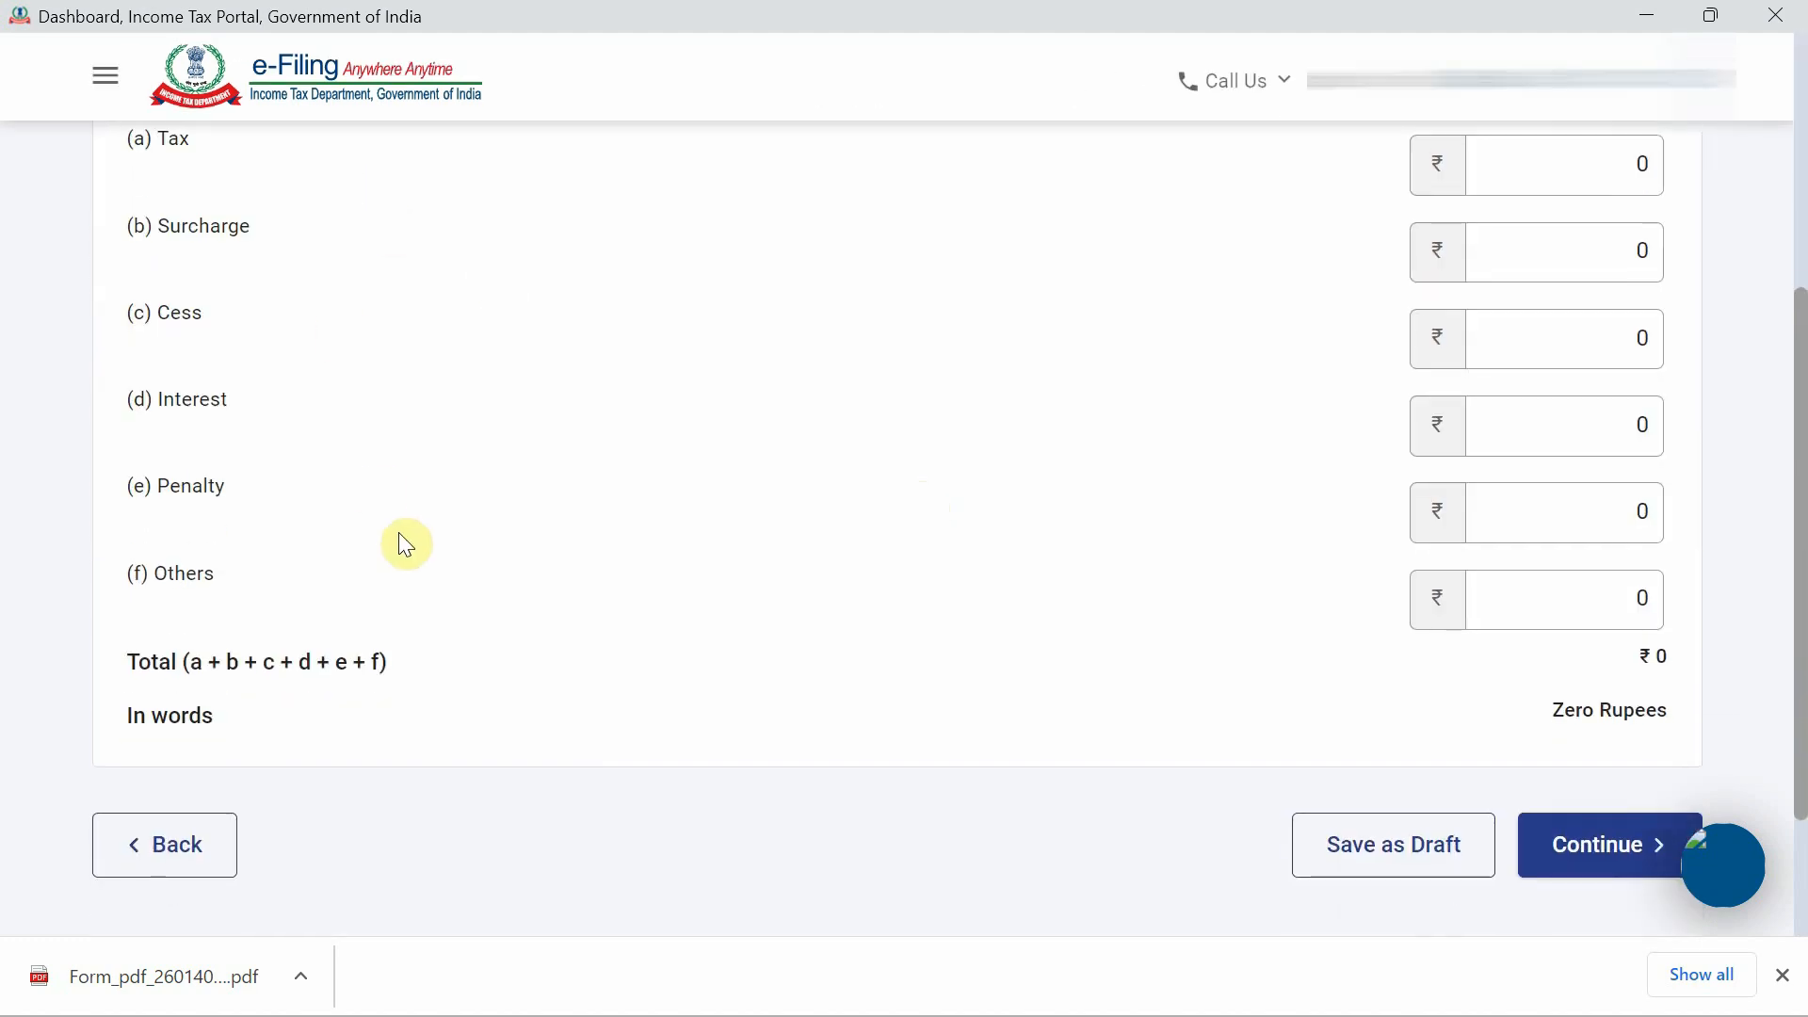
{"action": "left_click", "coordinate": [1573, 591]}
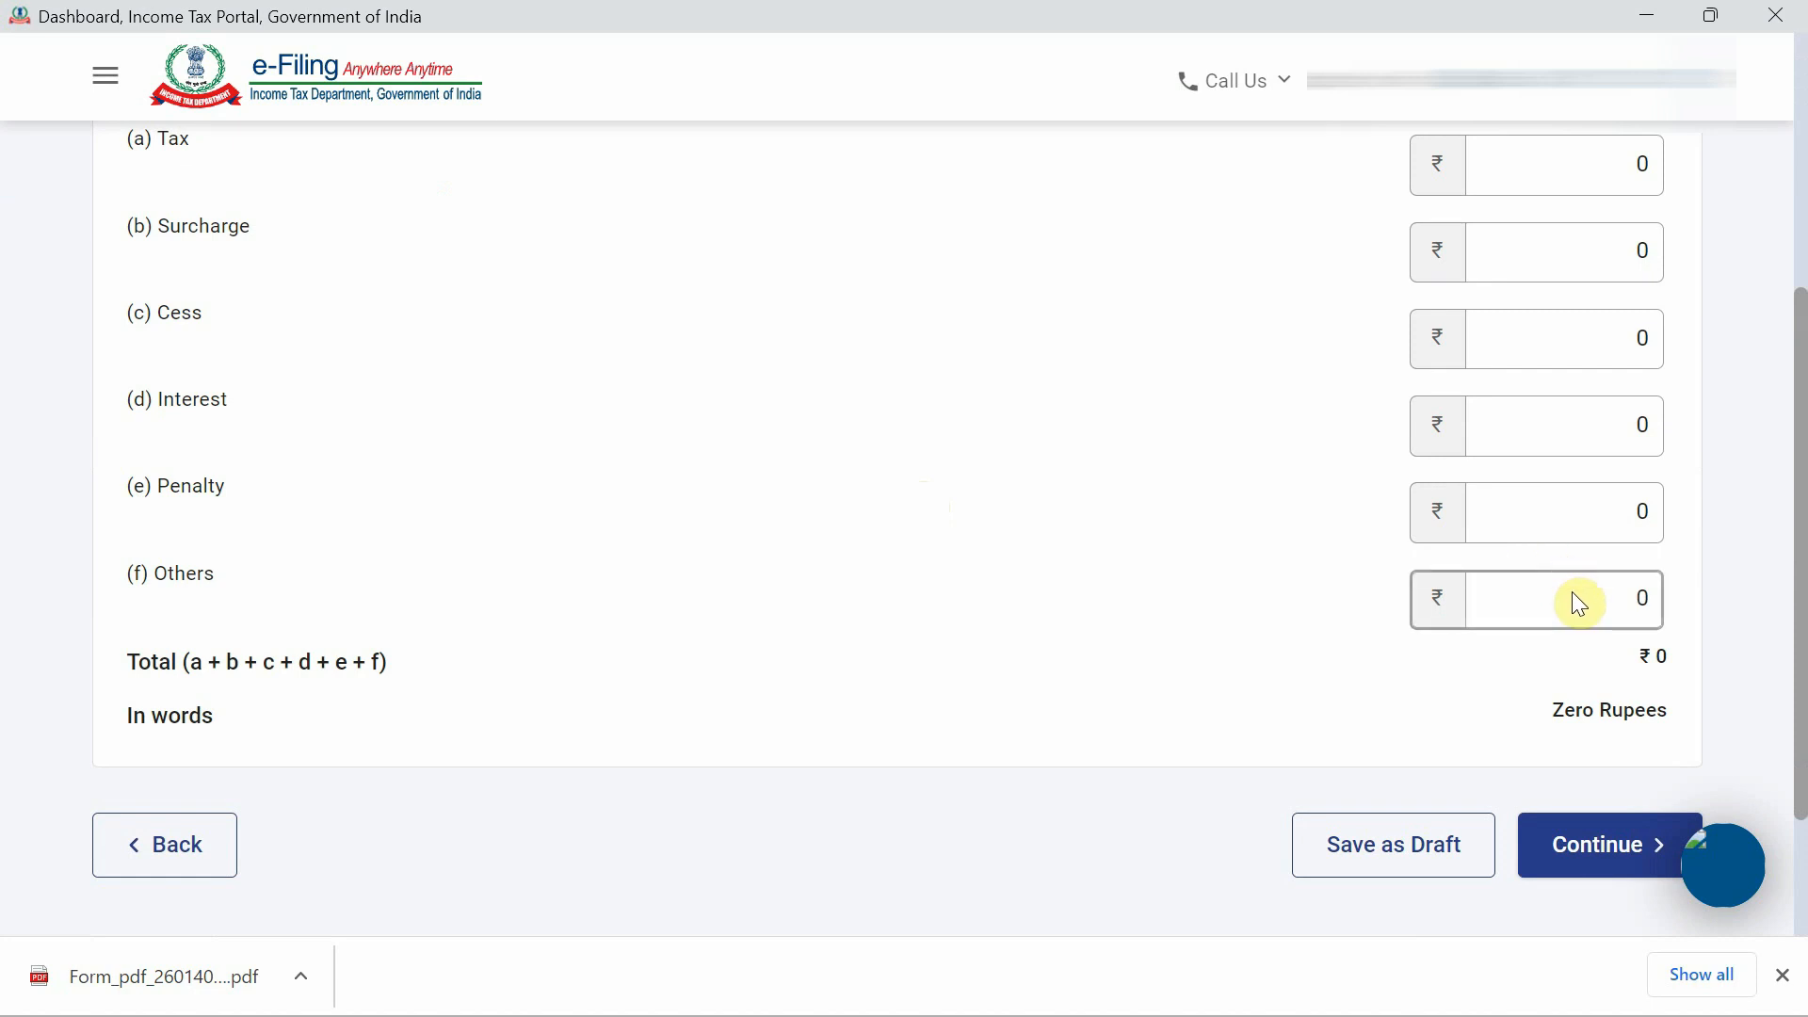
{"action": "scroll", "coordinate": [1581, 603], "scroll_direction": "up", "scroll_amount": 2}
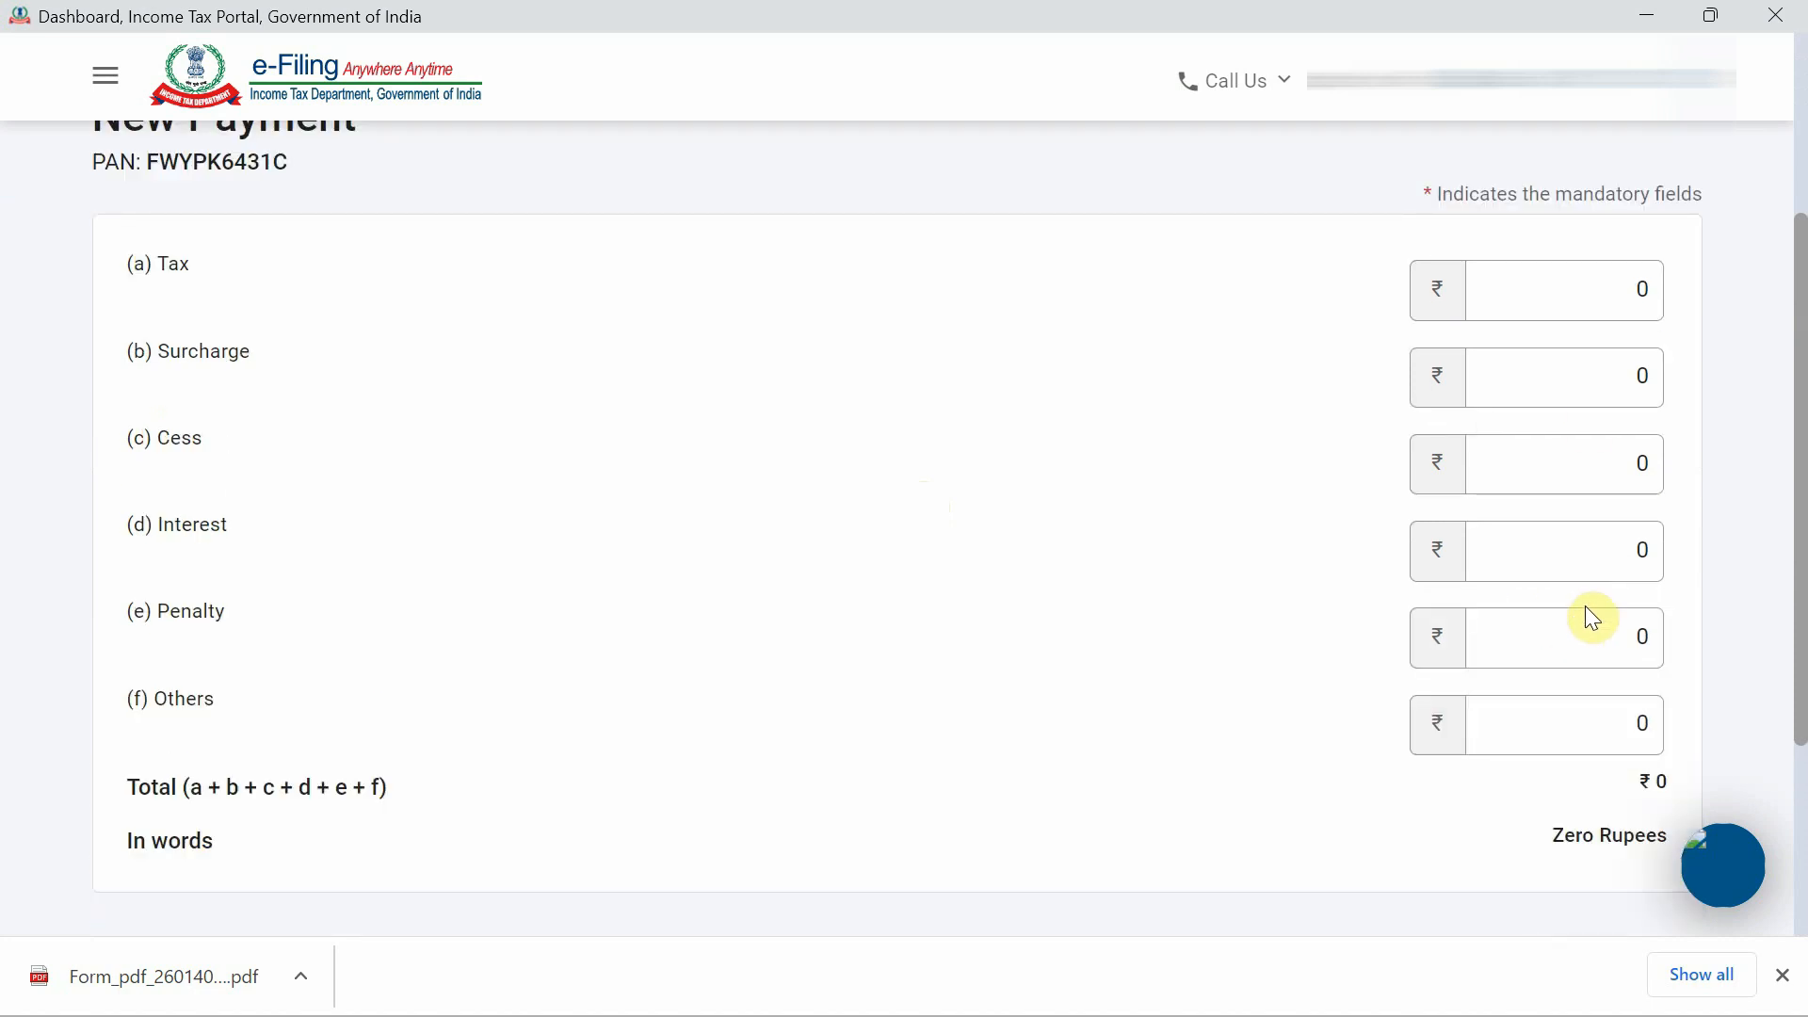
{"action": "double_click", "coordinate": [1602, 288]}
{"action": "type", "text": "100"}
{"action": "key", "text": "Tab"}
{"action": "scroll", "coordinate": [1607, 539], "scroll_direction": "down", "scroll_amount": 1}
{"action": "double_click", "coordinate": [1606, 539]}
{"action": "type", "text": "25"}
{"action": "key", "text": "Tab"}
{"action": "left_click", "coordinate": [1708, 631]}
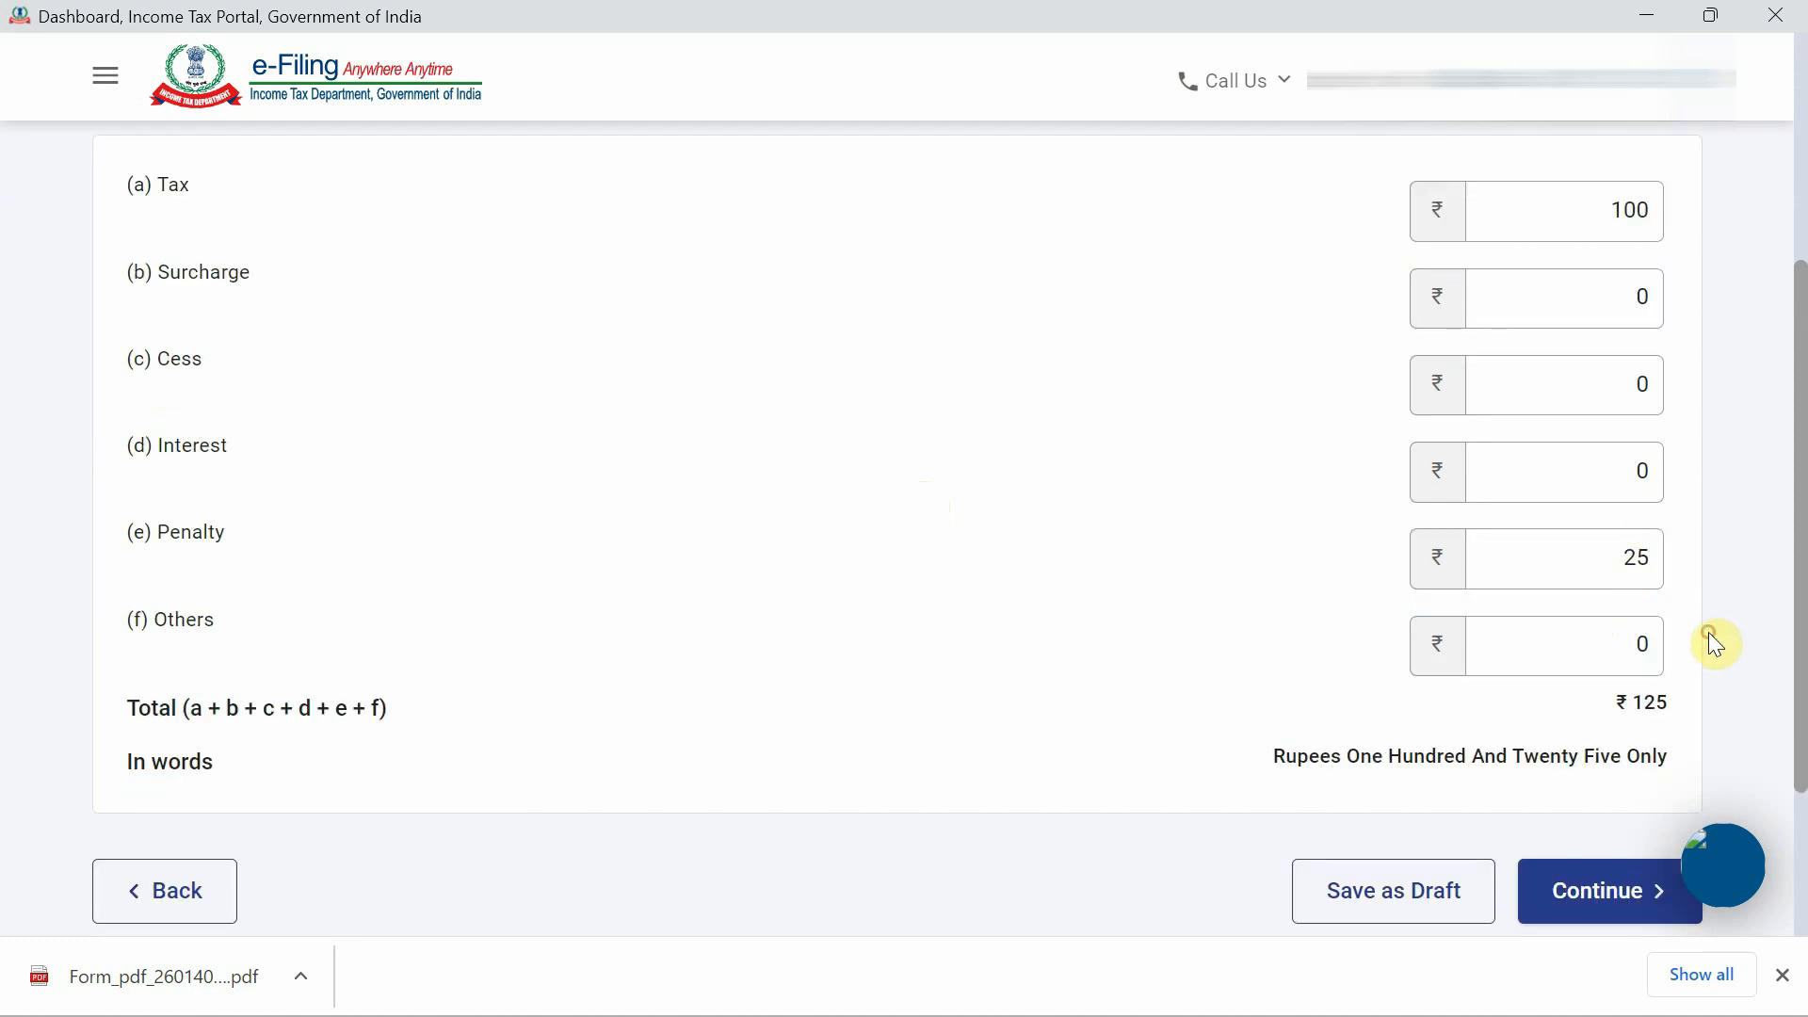
{"action": "scroll", "coordinate": [1708, 631], "scroll_direction": "down", "scroll_amount": 2}
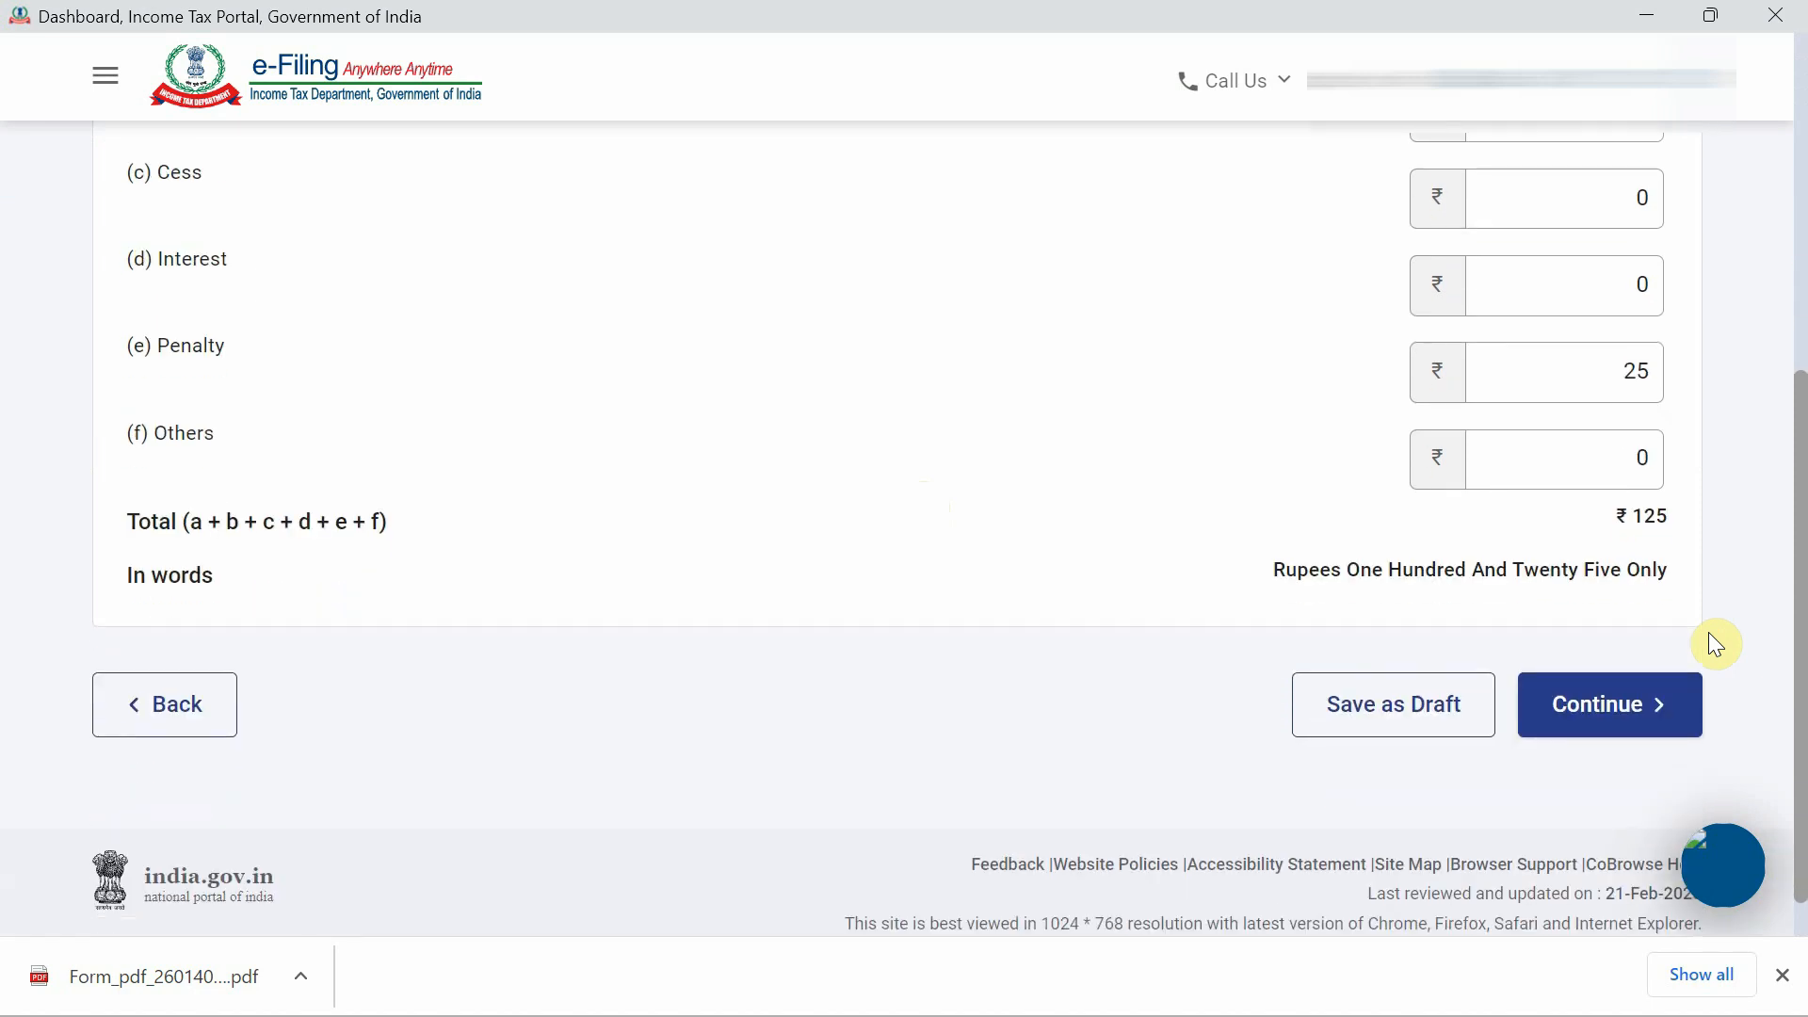
Choose Payment Gateway as the payment mode and select Federal Bank.
{"action": "left_click", "coordinate": [1606, 711]}
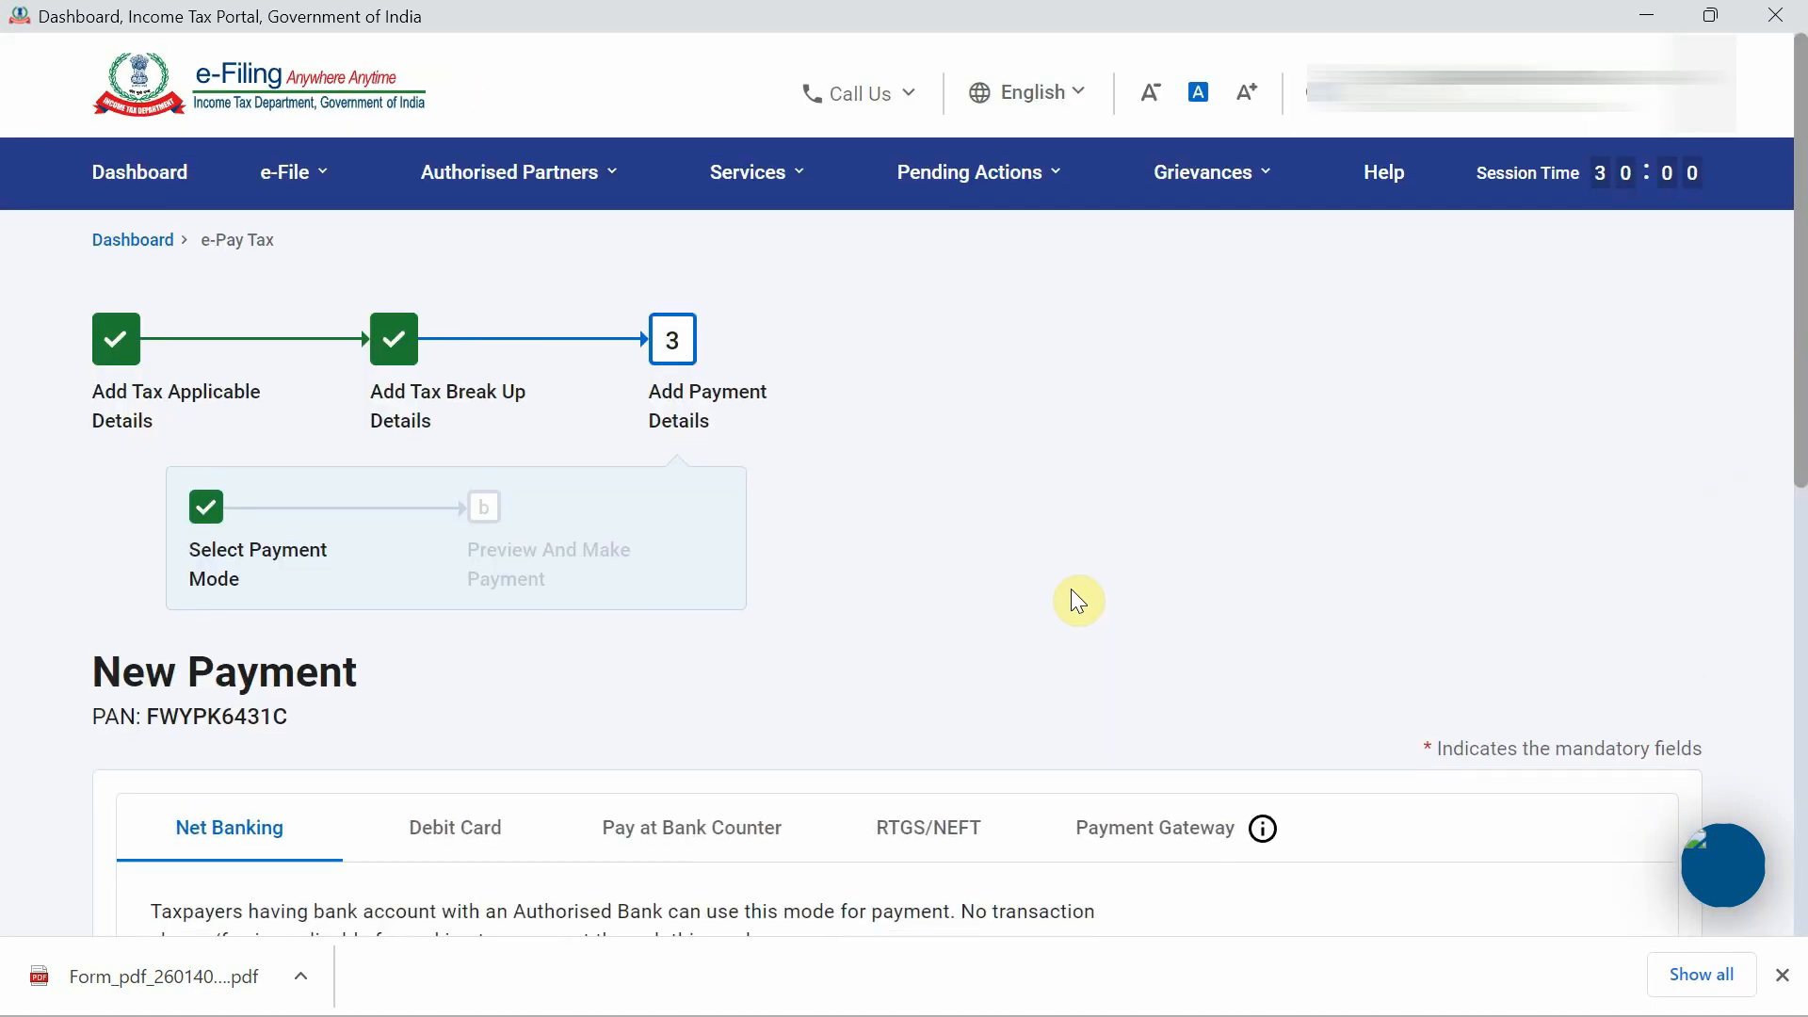
{"action": "scroll", "coordinate": [1074, 597], "scroll_direction": "down", "scroll_amount": 3}
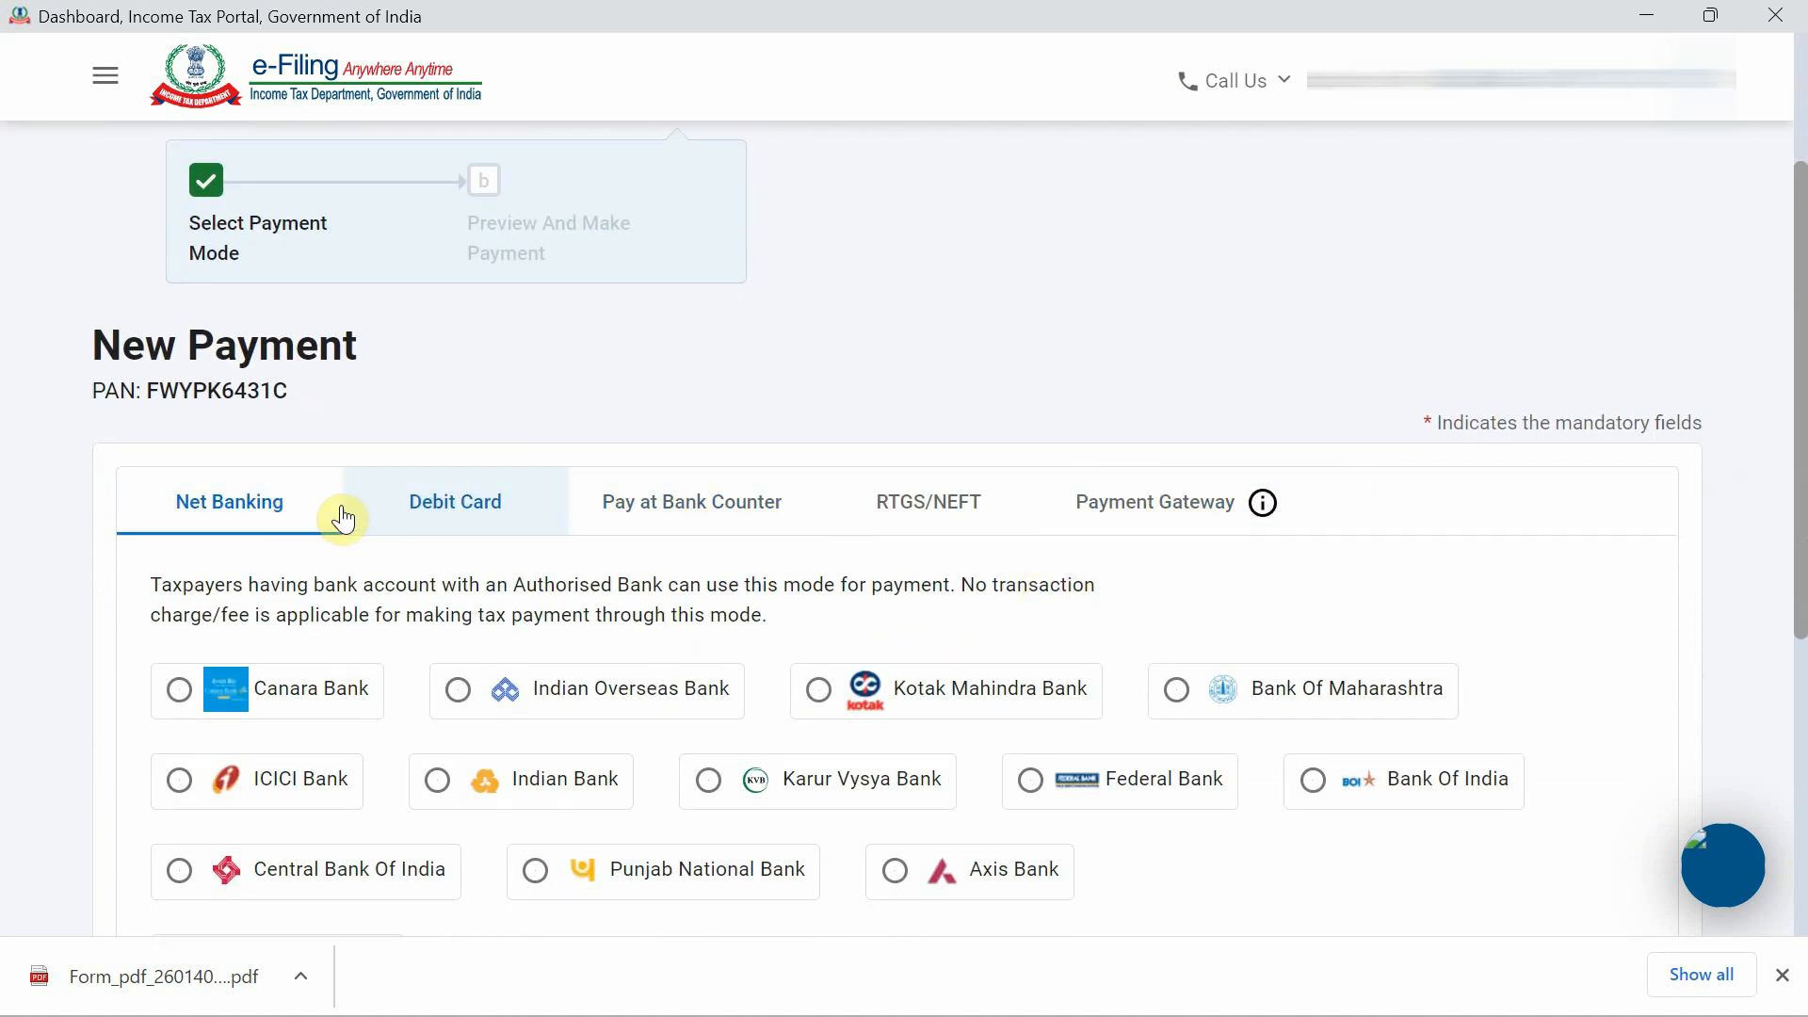
{"action": "scroll", "coordinate": [282, 513], "scroll_direction": "down", "scroll_amount": 2}
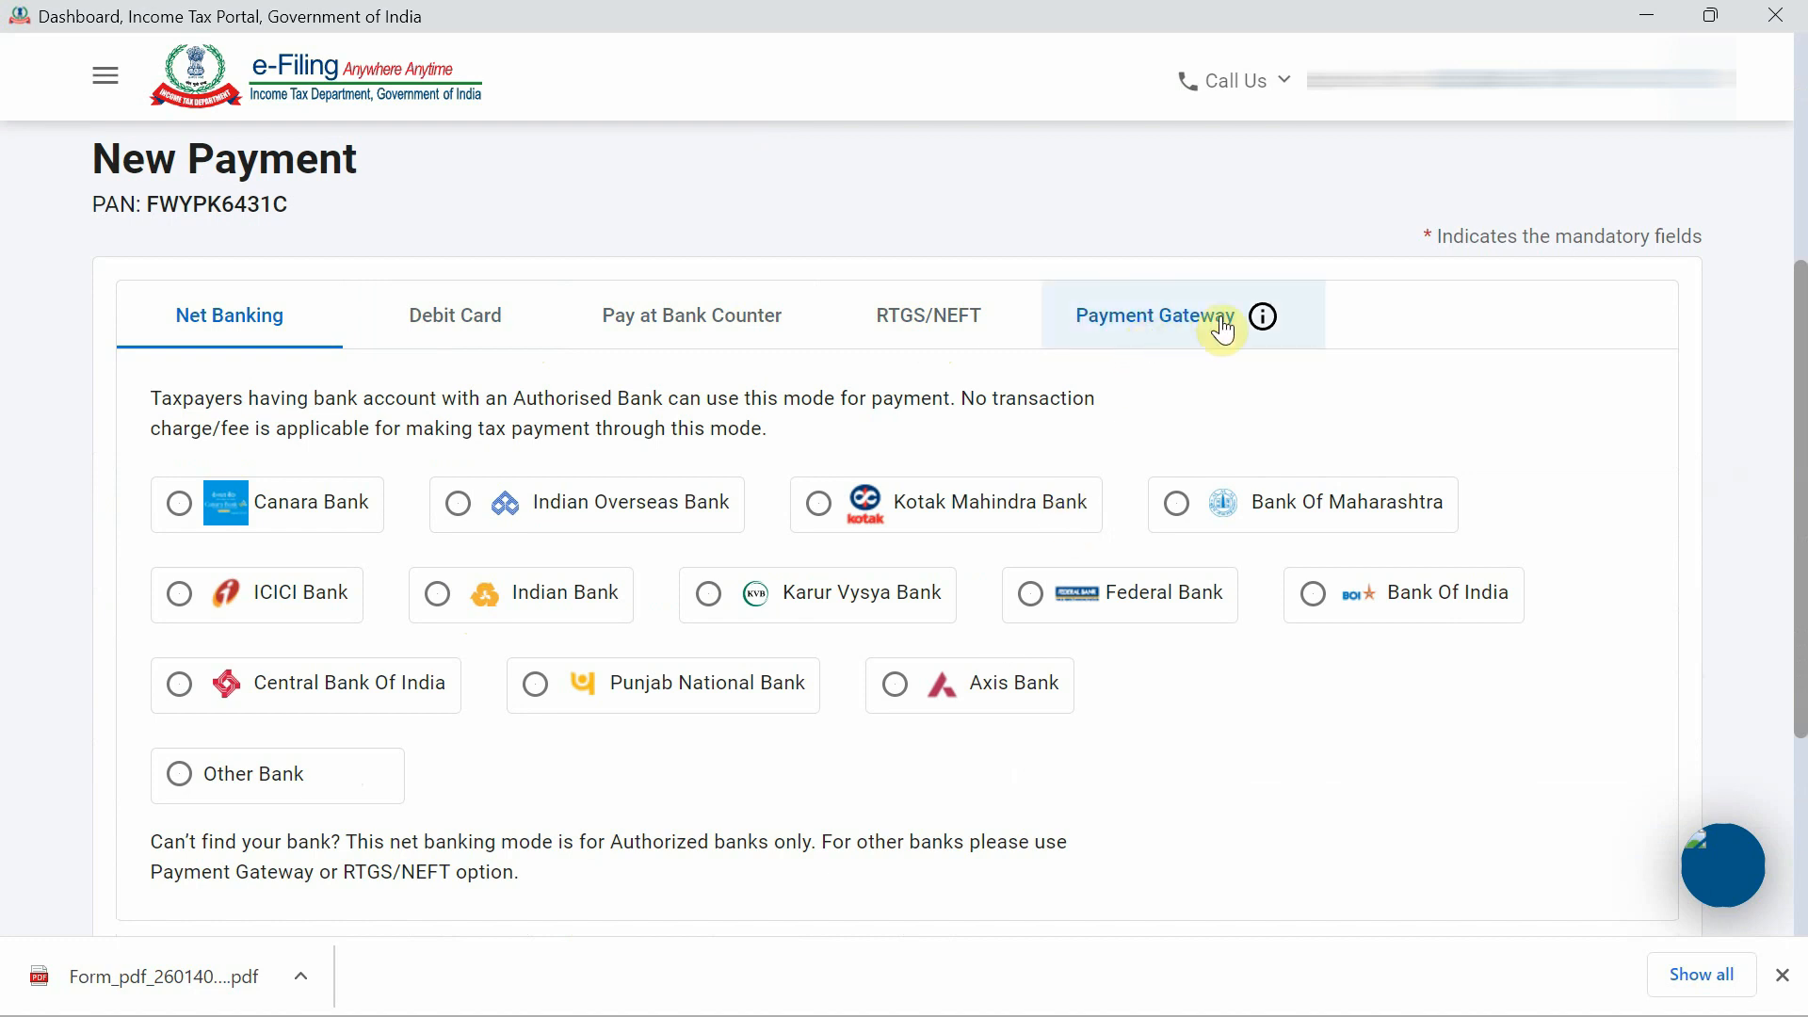
{"action": "left_click", "coordinate": [1184, 328]}
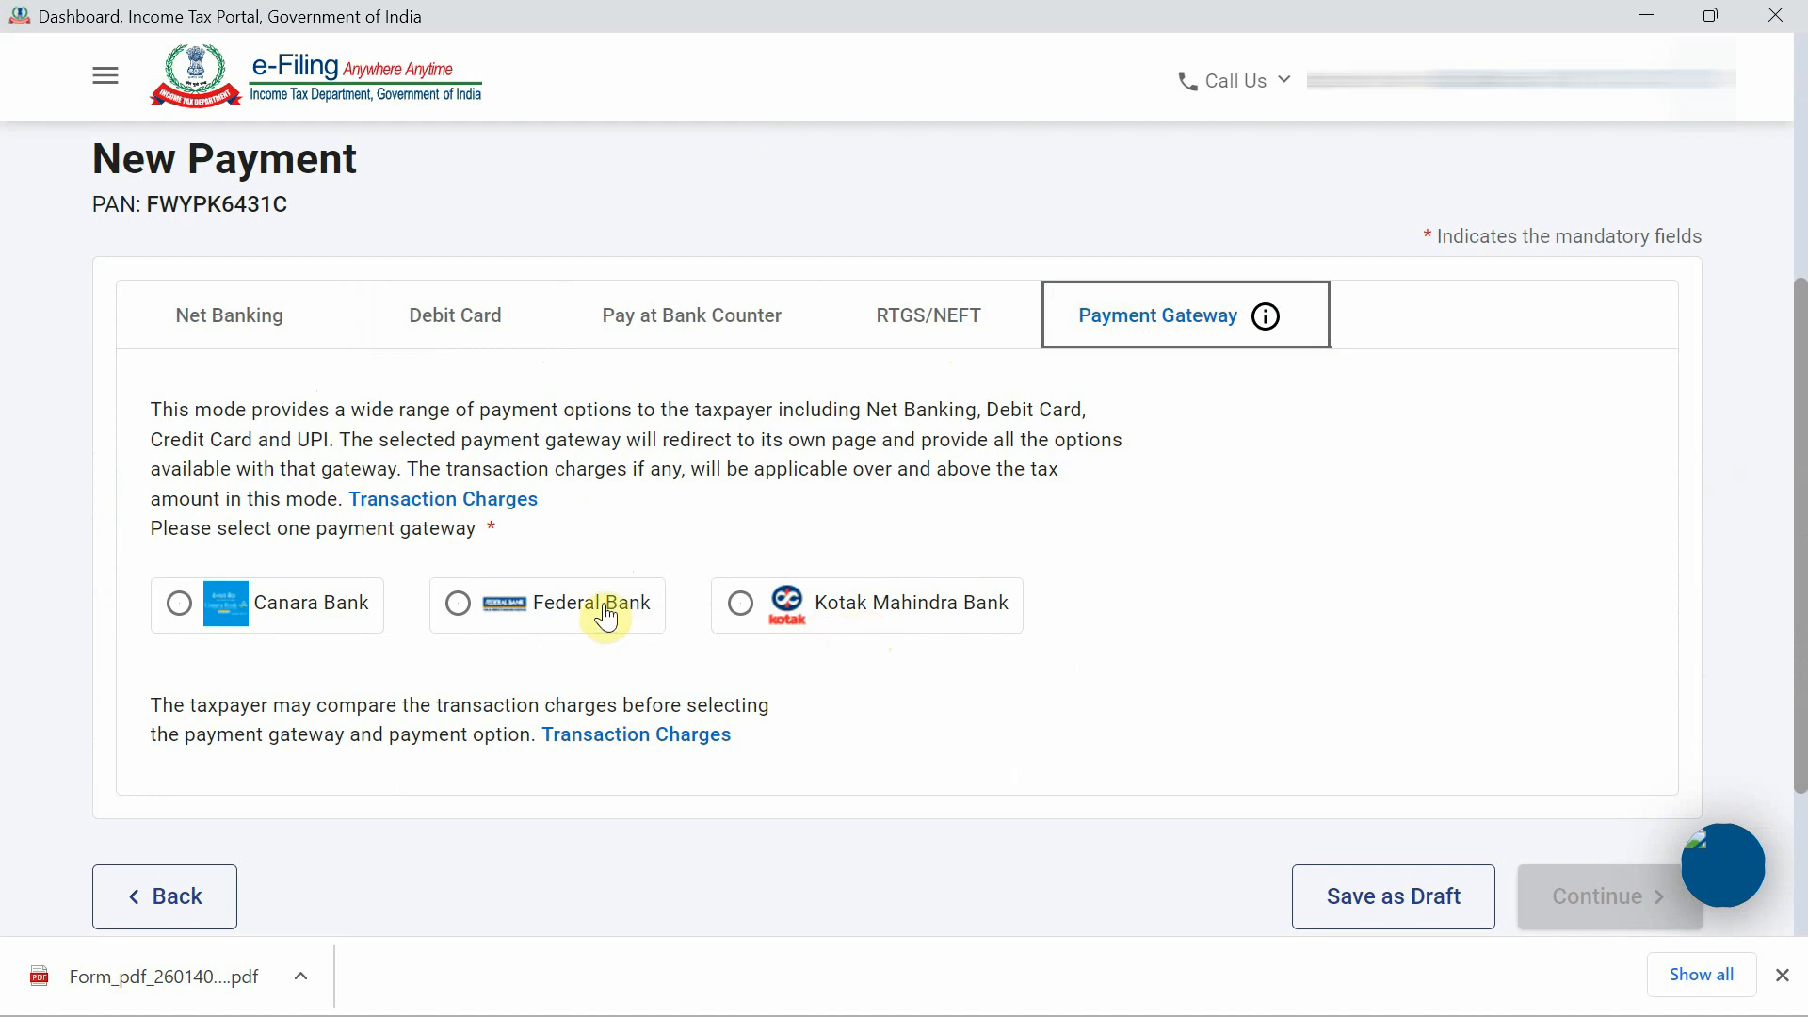
{"action": "left_click", "coordinate": [553, 617]}
{"action": "scroll", "coordinate": [1053, 754], "scroll_direction": "down", "scroll_amount": 2}
{"action": "left_click", "coordinate": [1612, 761]}
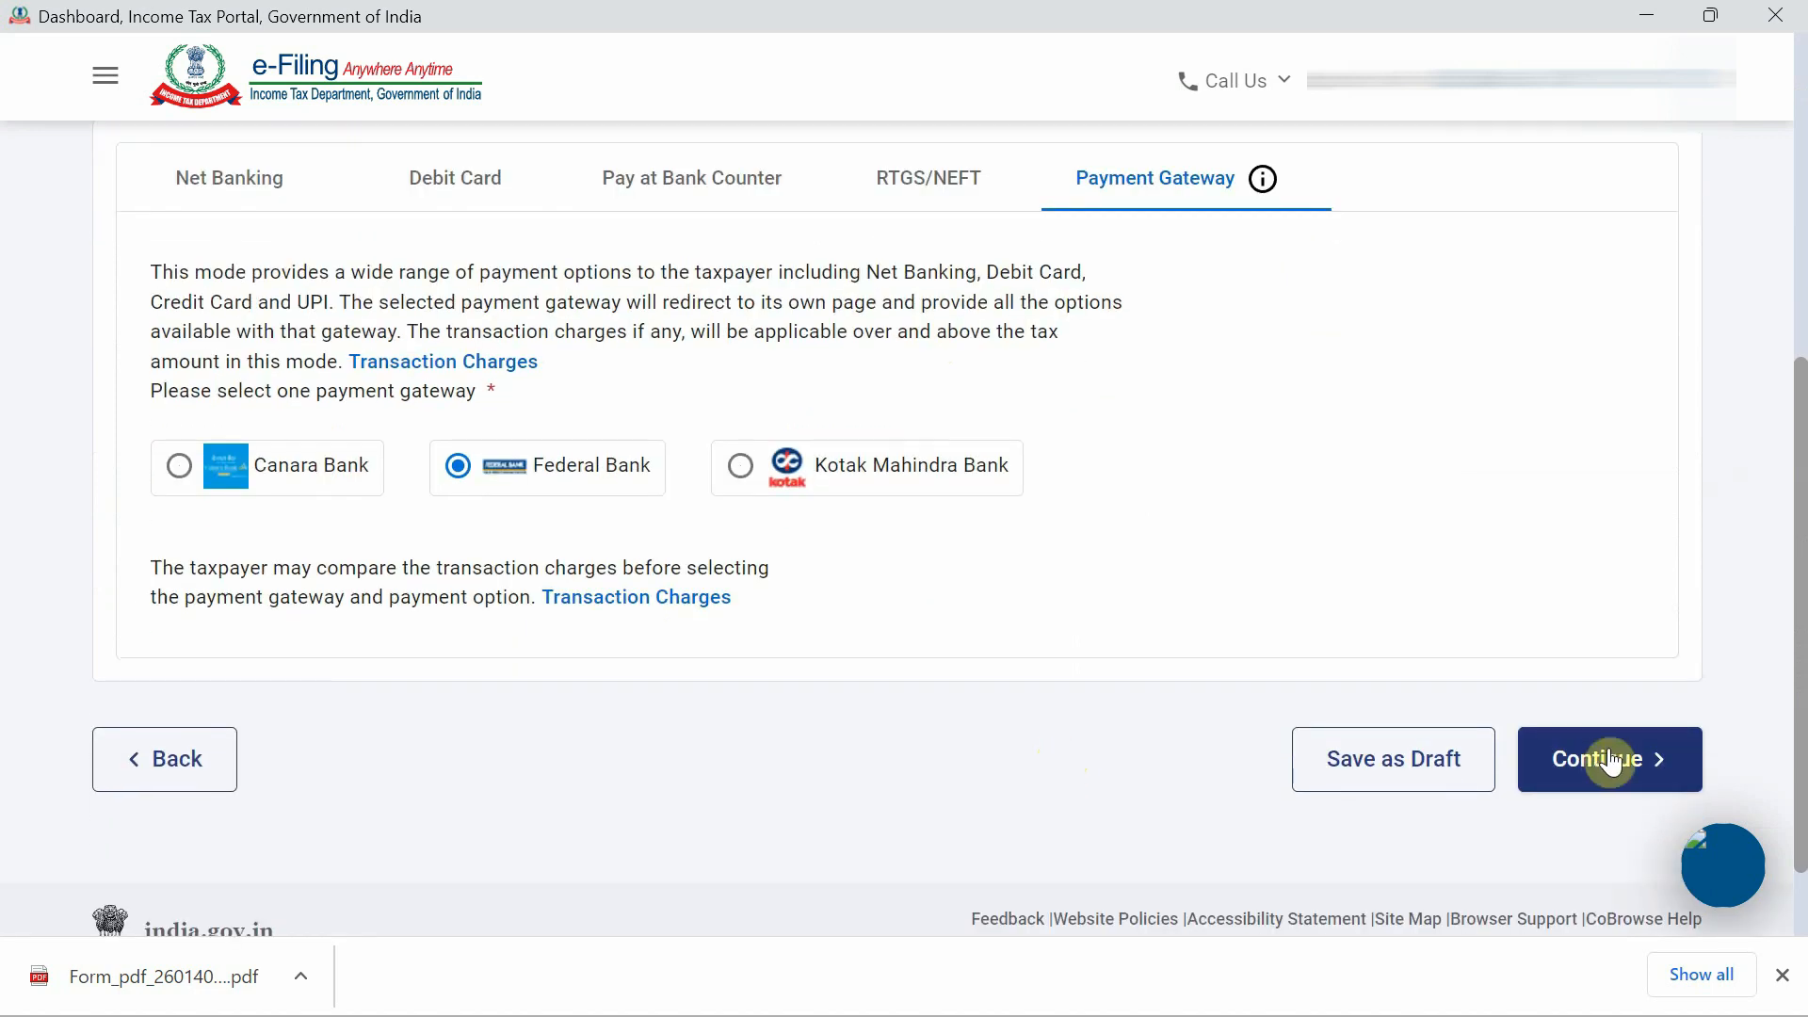
Pay the ₹125 now, accept the terms and submit the challan to Federal Bank.
{"action": "scroll", "coordinate": [1372, 673], "scroll_direction": "up", "scroll_amount": 4}
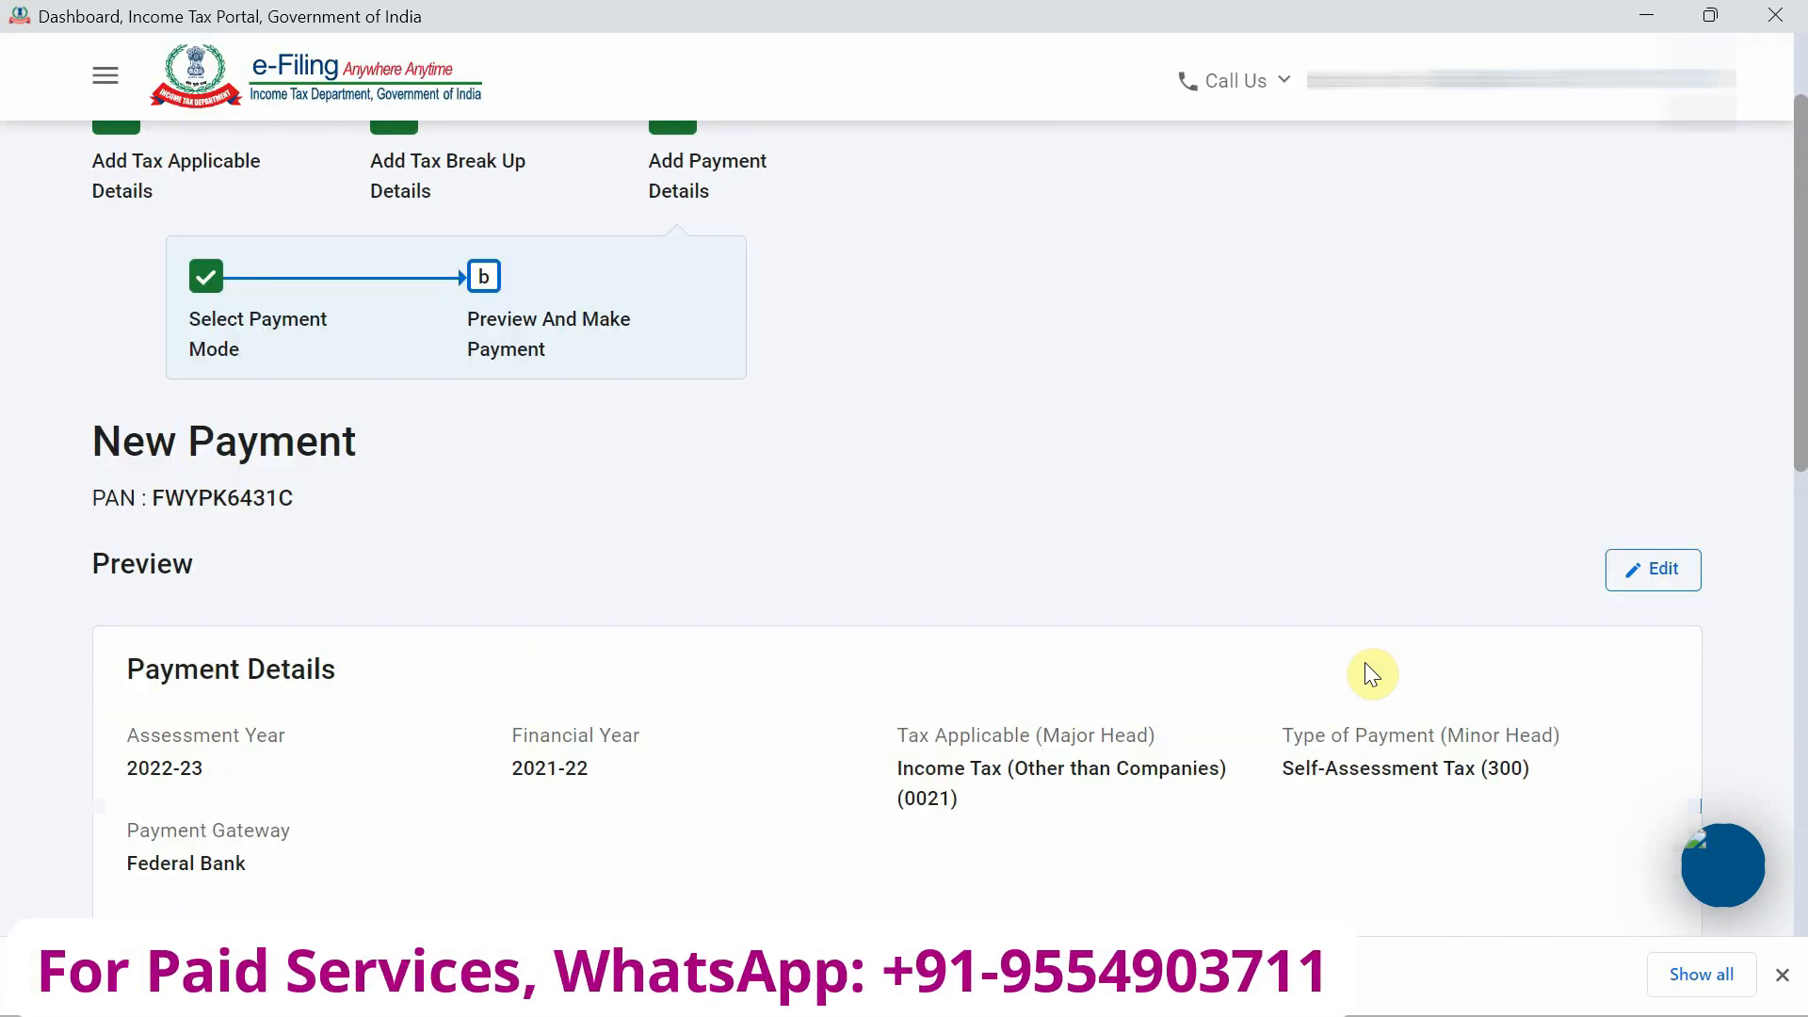
{"action": "scroll", "coordinate": [1366, 664], "scroll_direction": "down", "scroll_amount": 3}
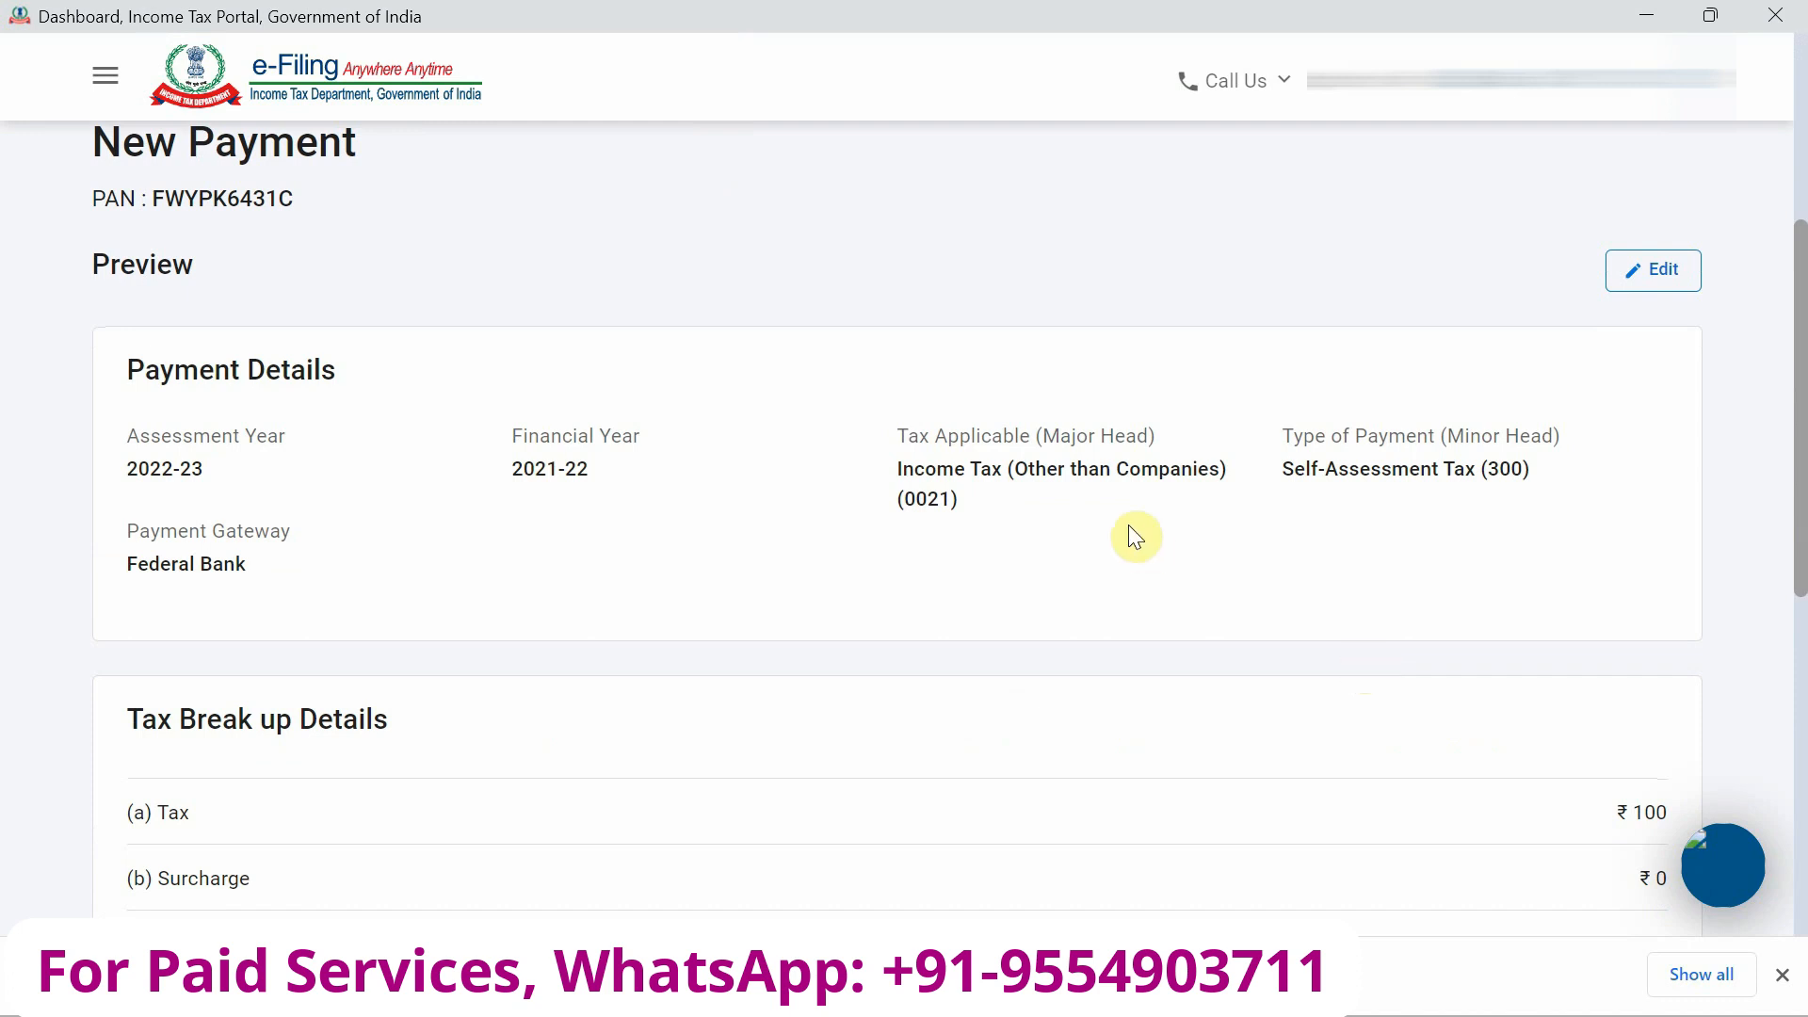
{"action": "scroll", "coordinate": [1130, 529], "scroll_direction": "down", "scroll_amount": 4}
{"action": "scroll", "coordinate": [1130, 529], "scroll_direction": "down", "scroll_amount": 3}
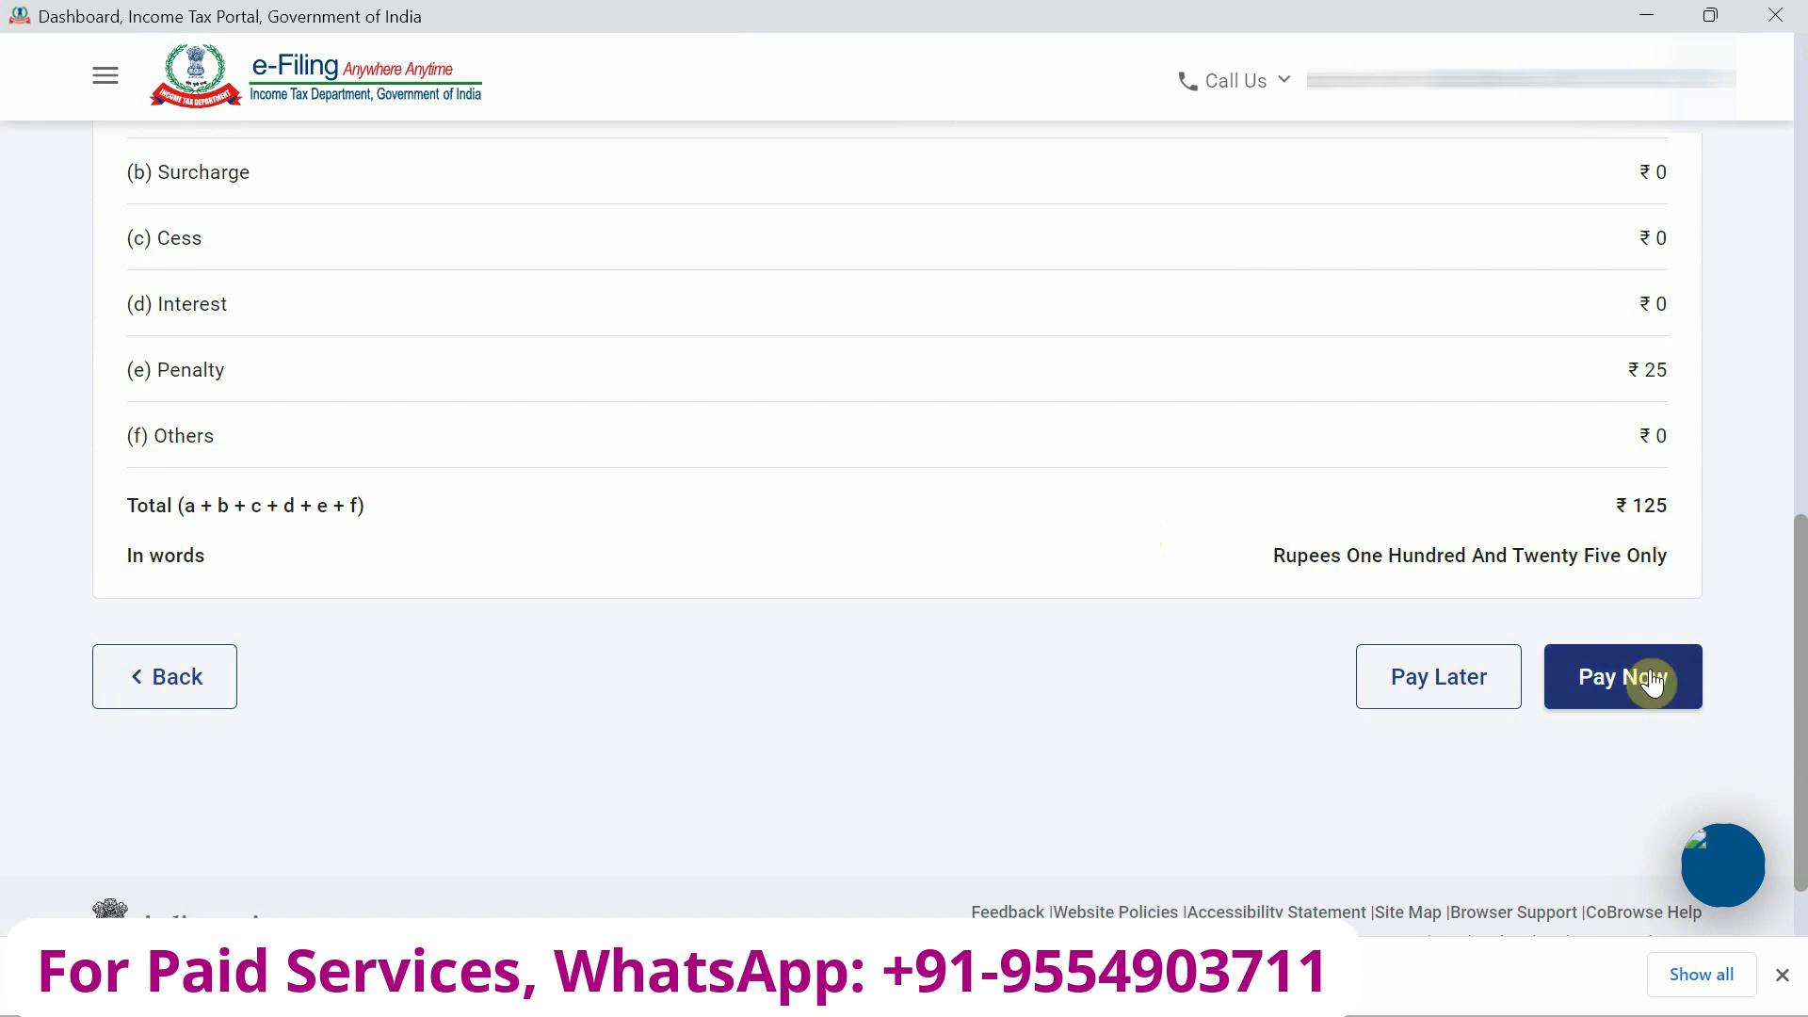
{"action": "left_click", "coordinate": [1596, 686]}
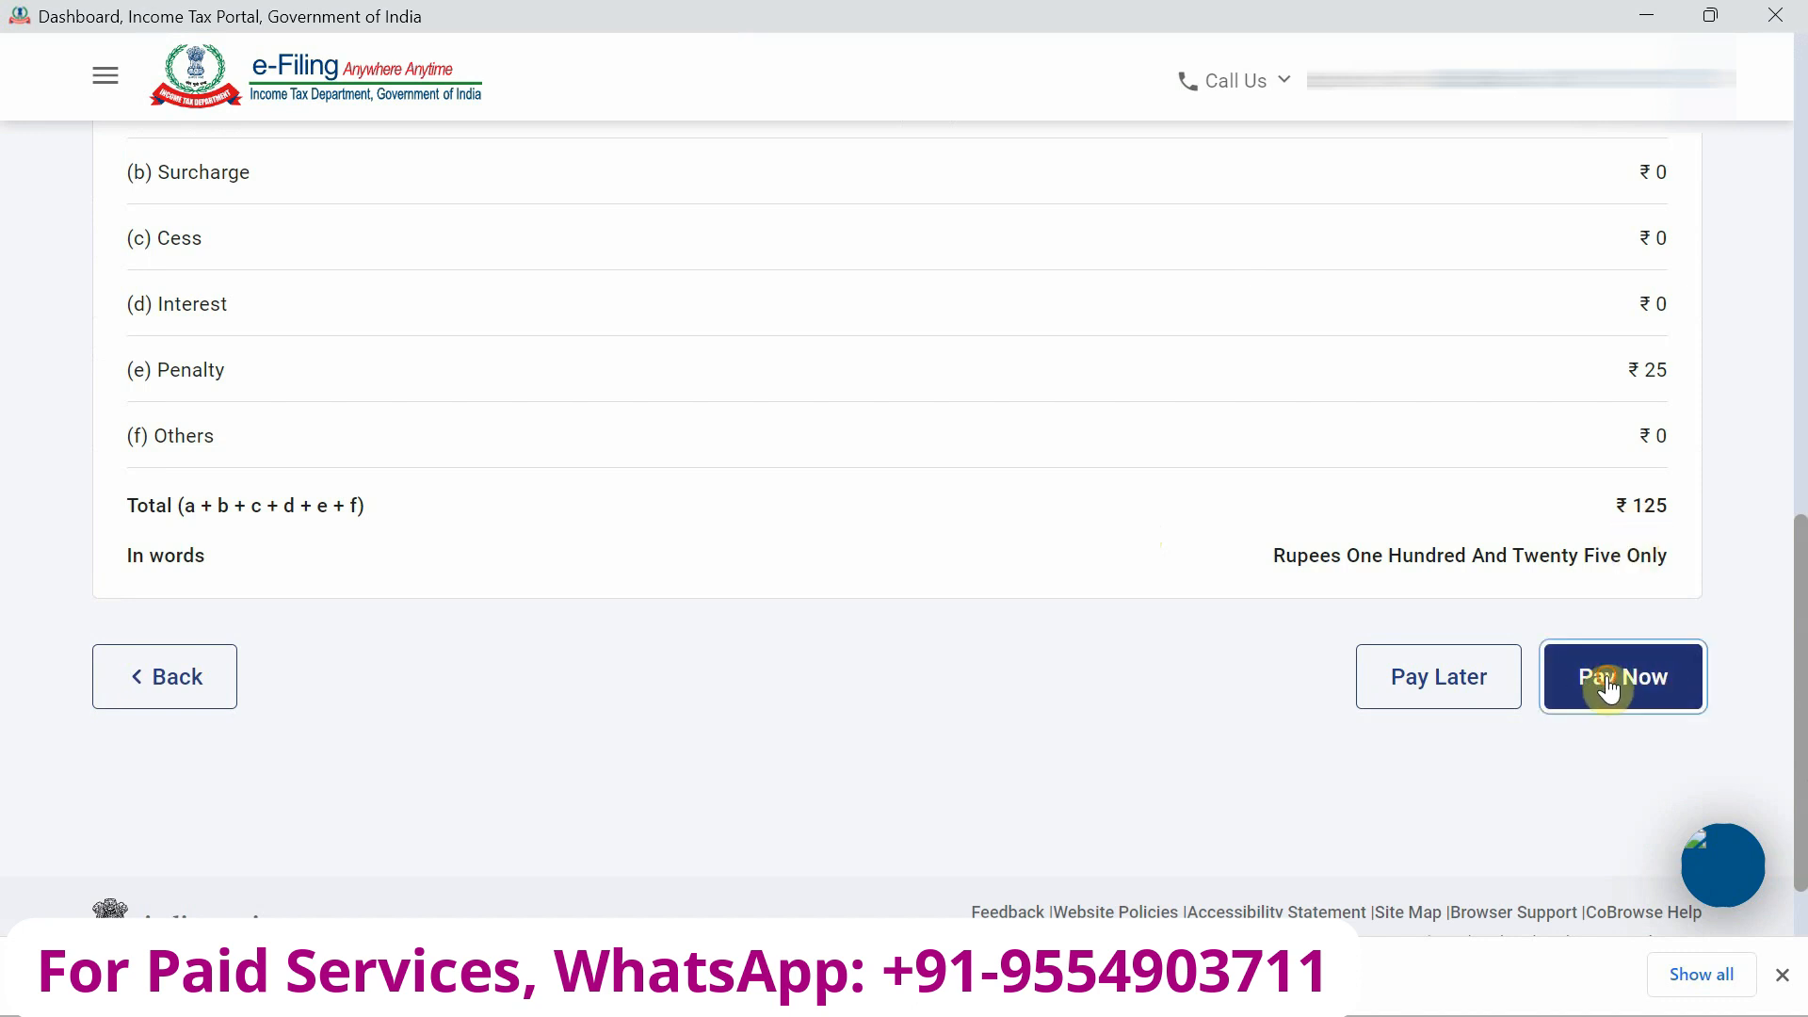
{"action": "scroll", "coordinate": [1034, 495], "scroll_direction": "down", "scroll_amount": 15}
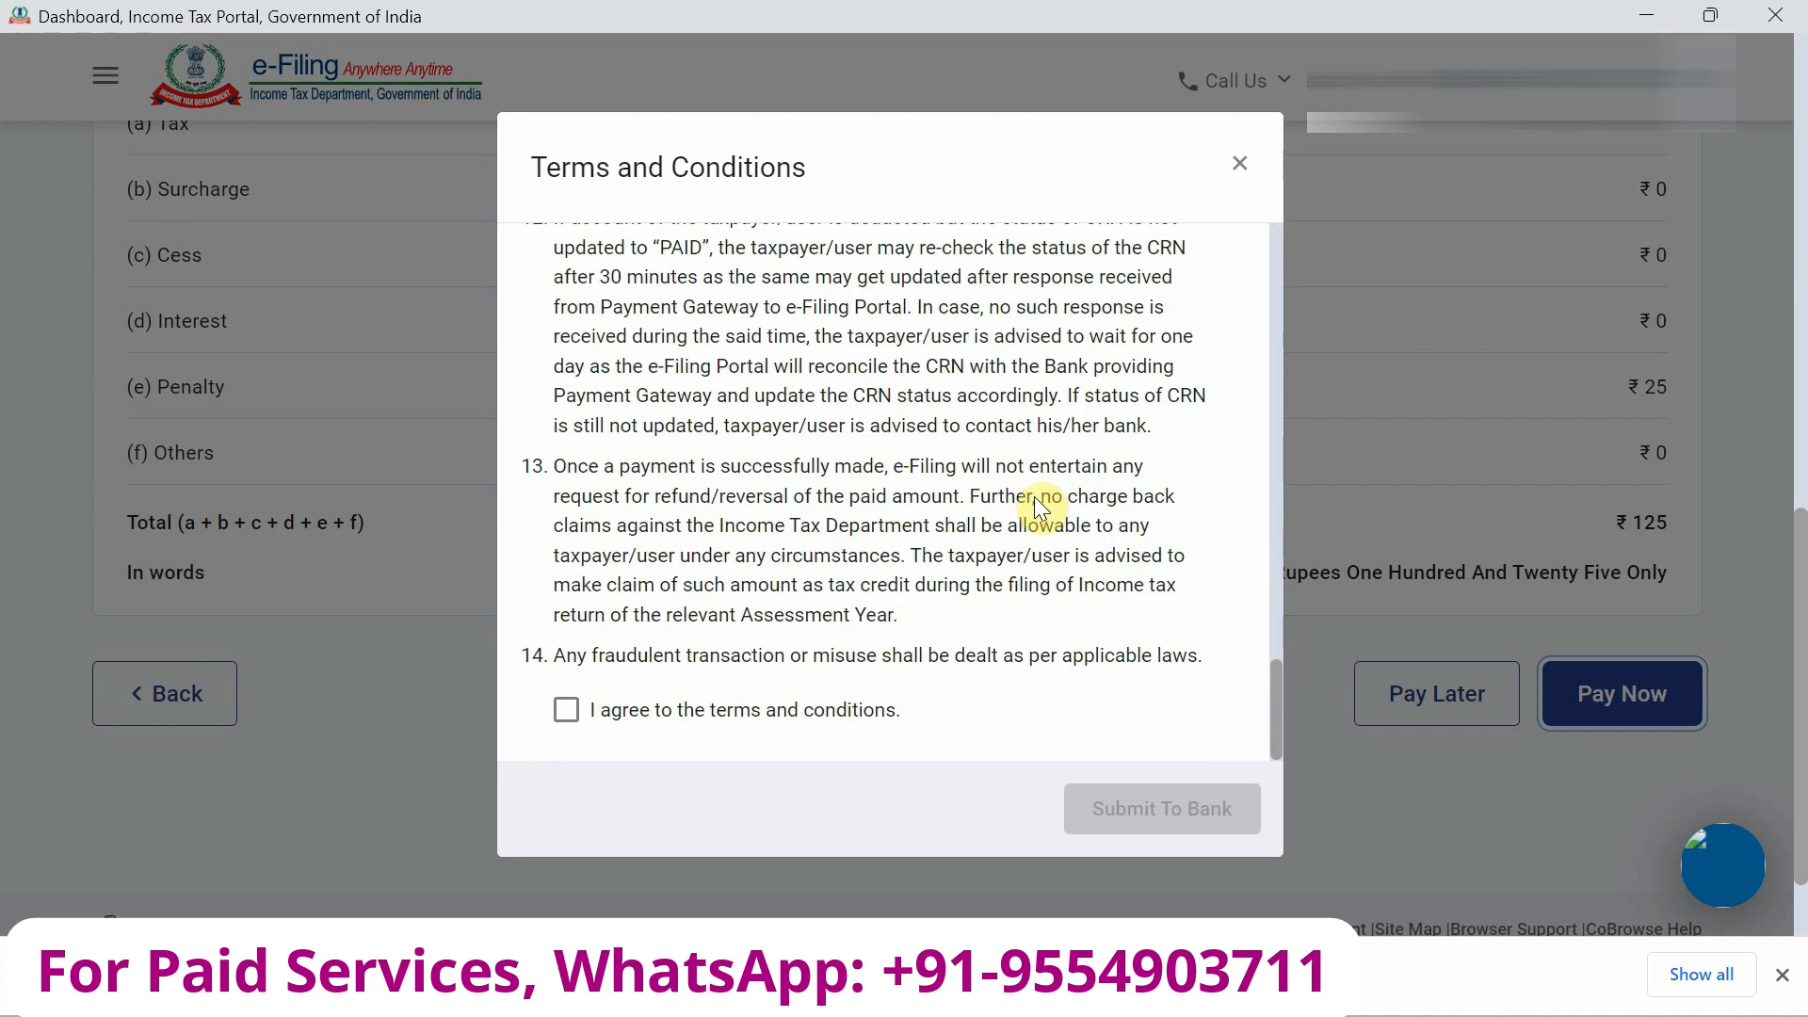
{"action": "left_click", "coordinate": [763, 721]}
{"action": "left_click", "coordinate": [1162, 808]}
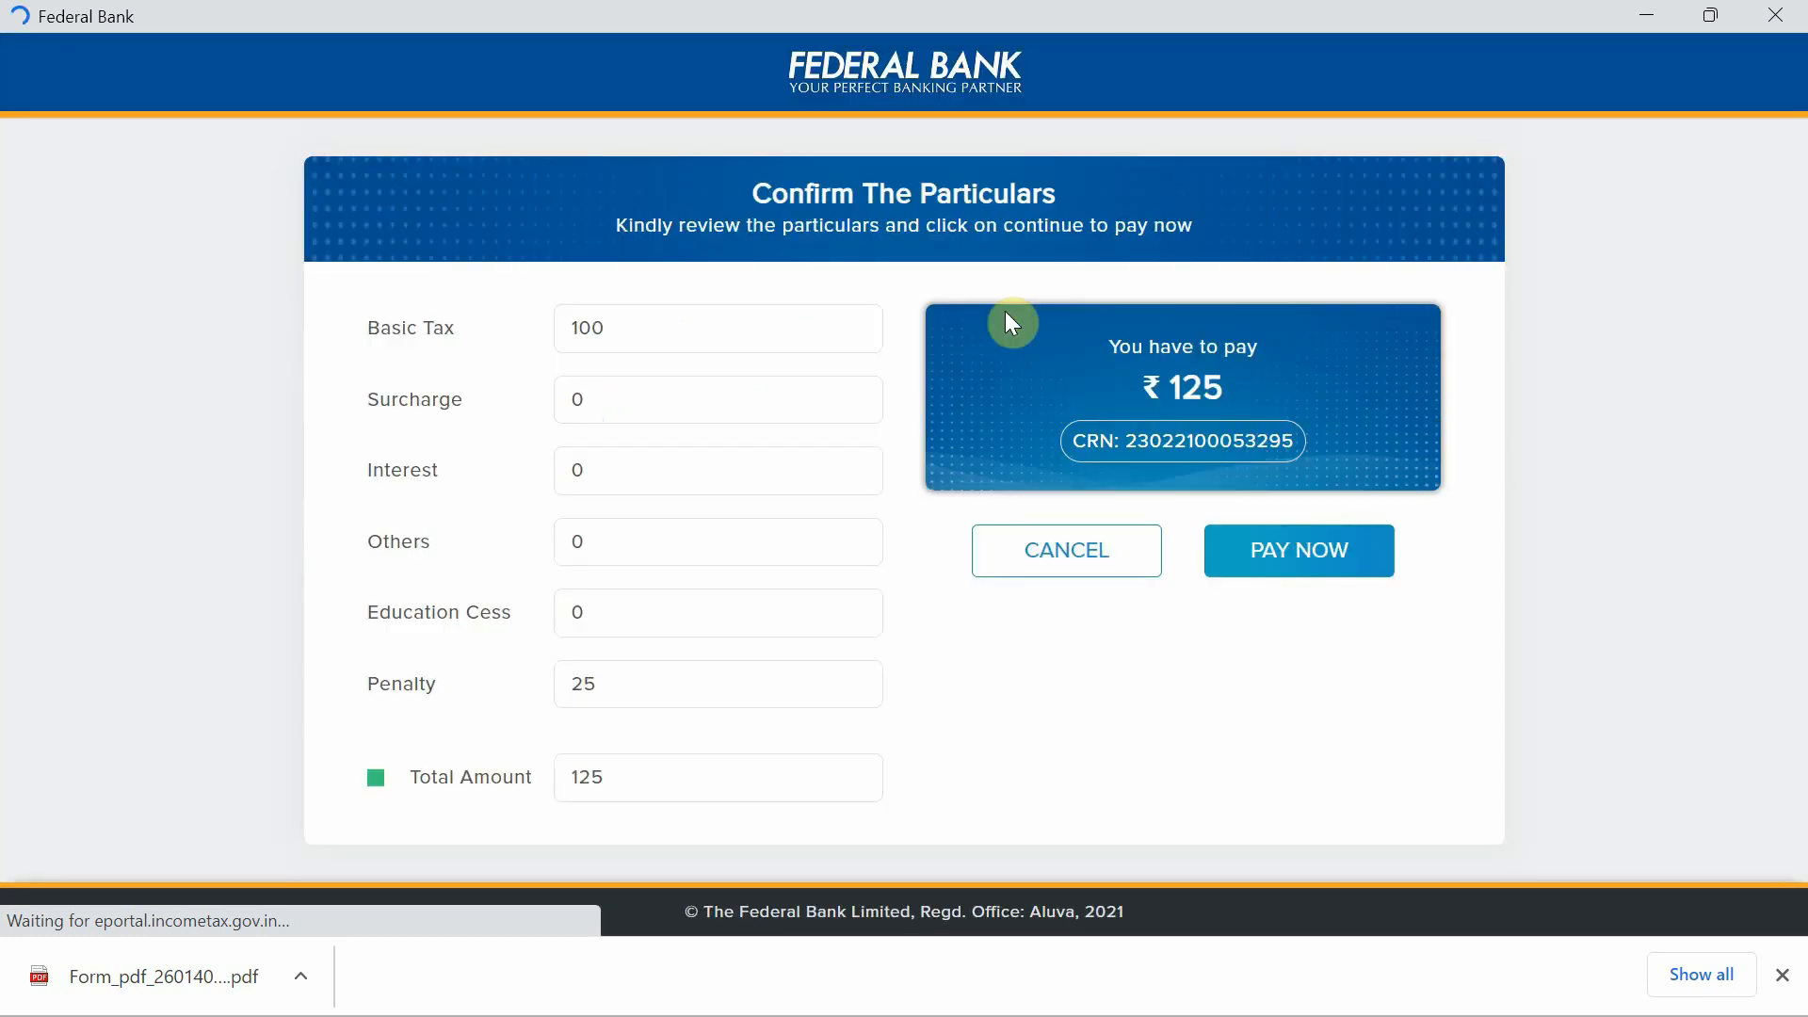
Confirm the ₹125 payment and pay by UPI after entering and verifying the payer's UPI address.
{"action": "left_click", "coordinate": [1318, 561]}
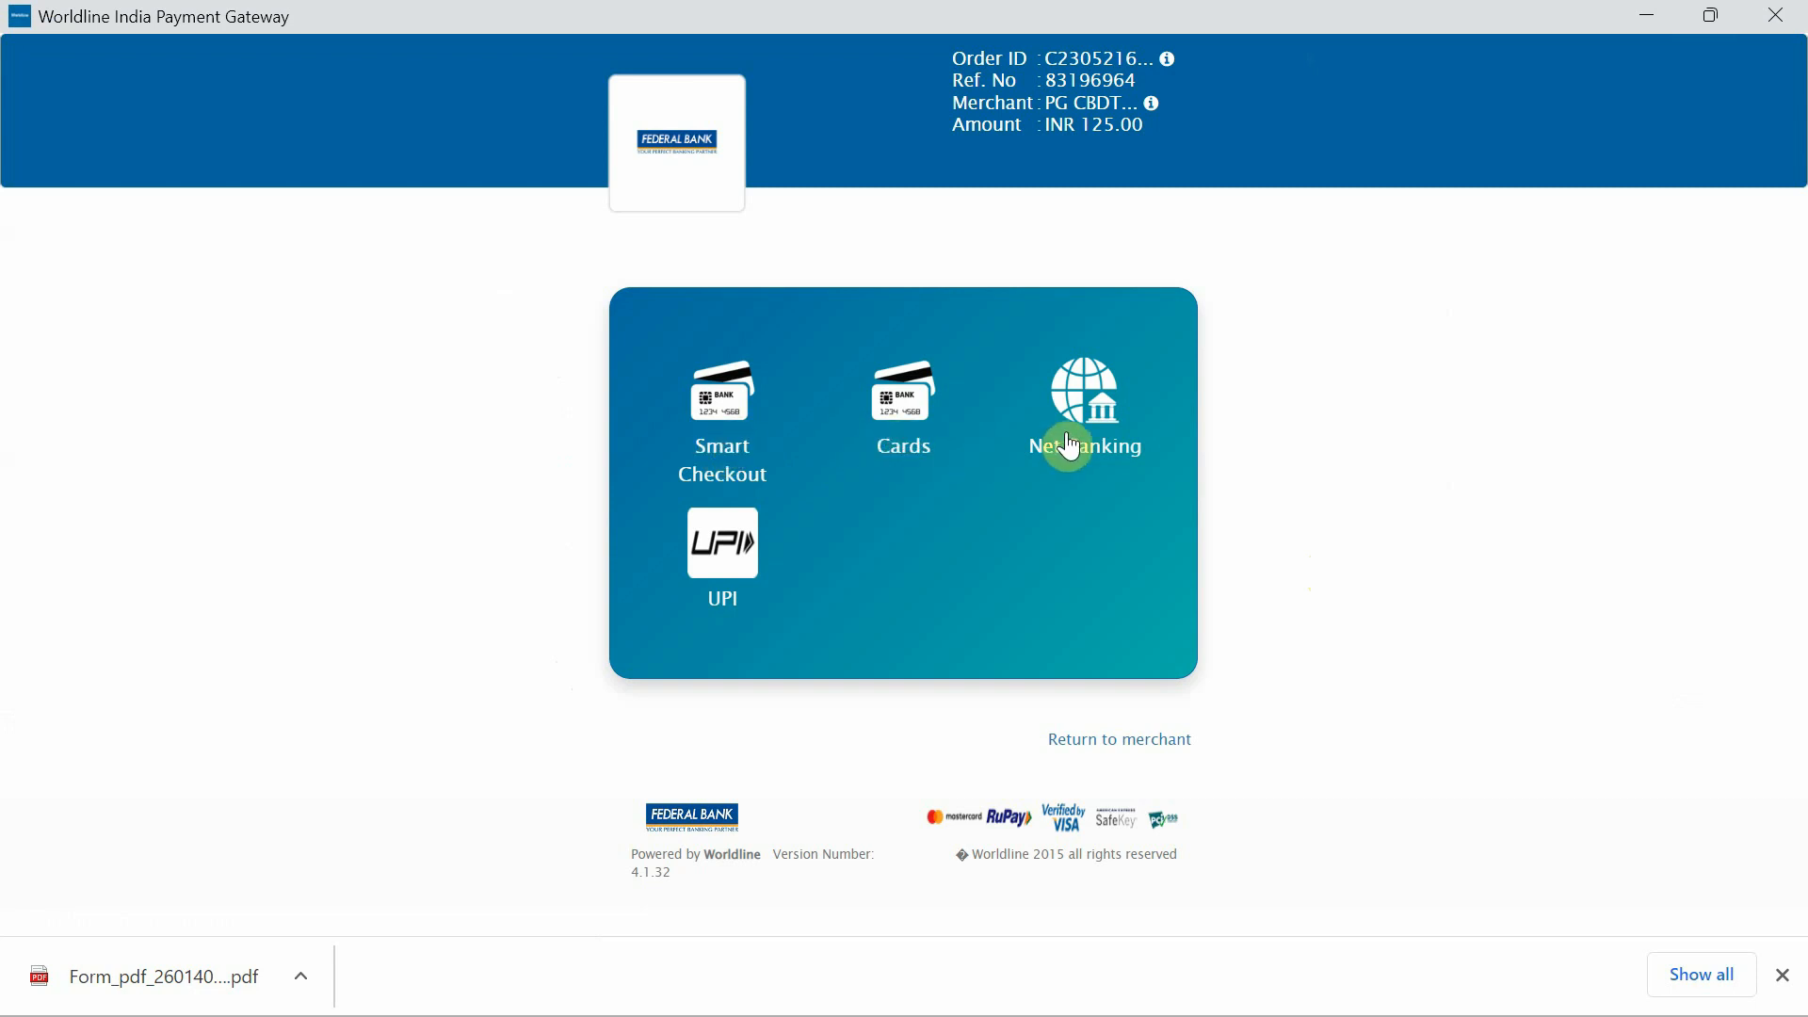
{"action": "left_click", "coordinate": [726, 584]}
{"action": "left_click", "coordinate": [722, 544]}
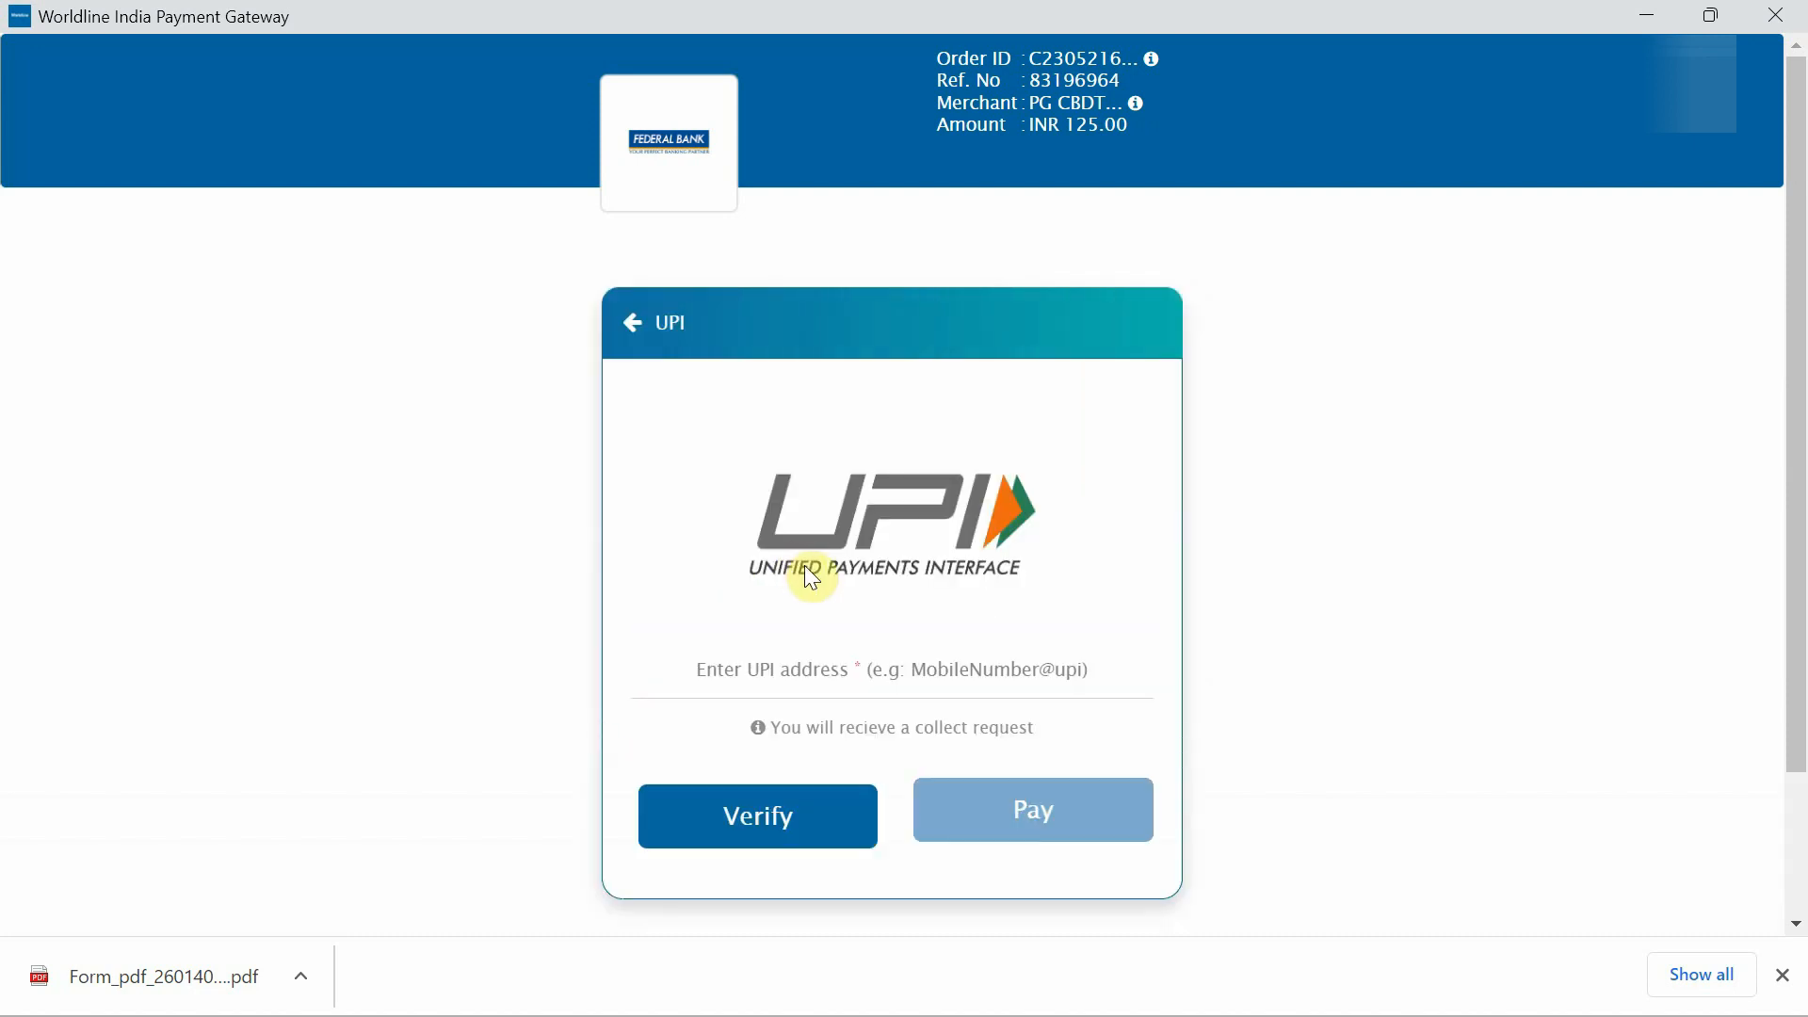
{"action": "left_click", "coordinate": [762, 644]}
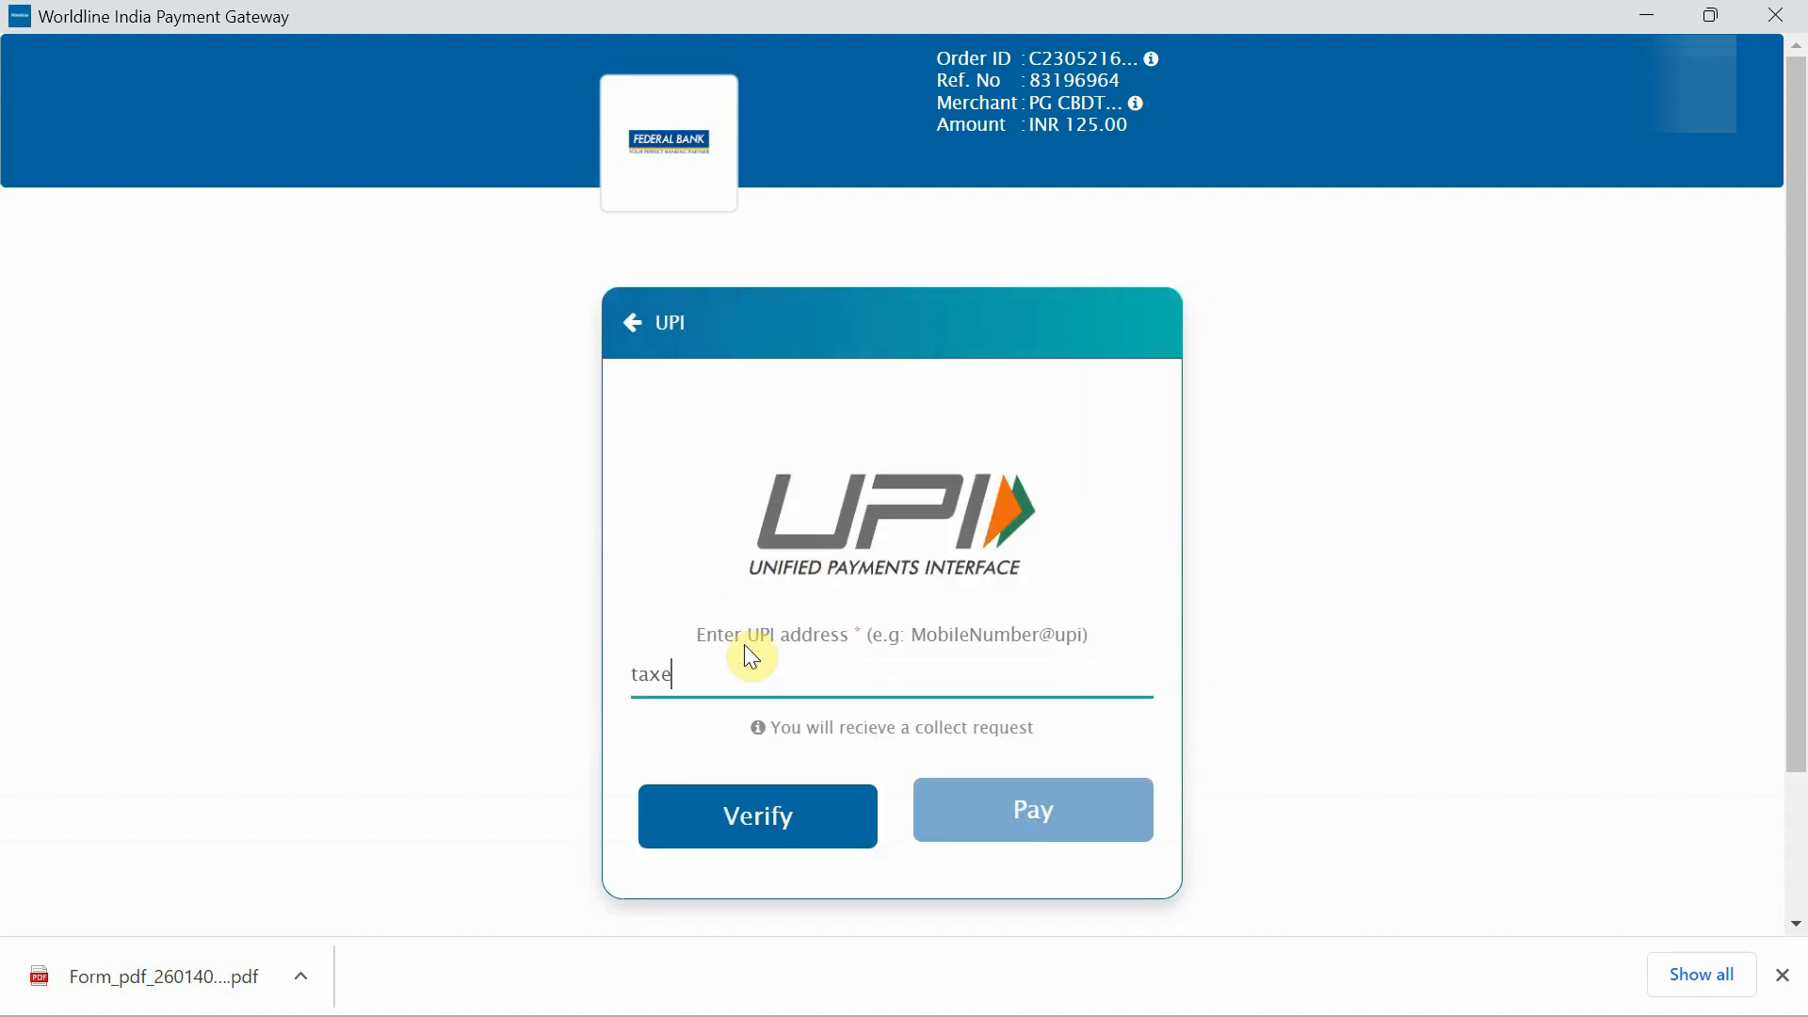
{"action": "left_click", "coordinate": [768, 835]}
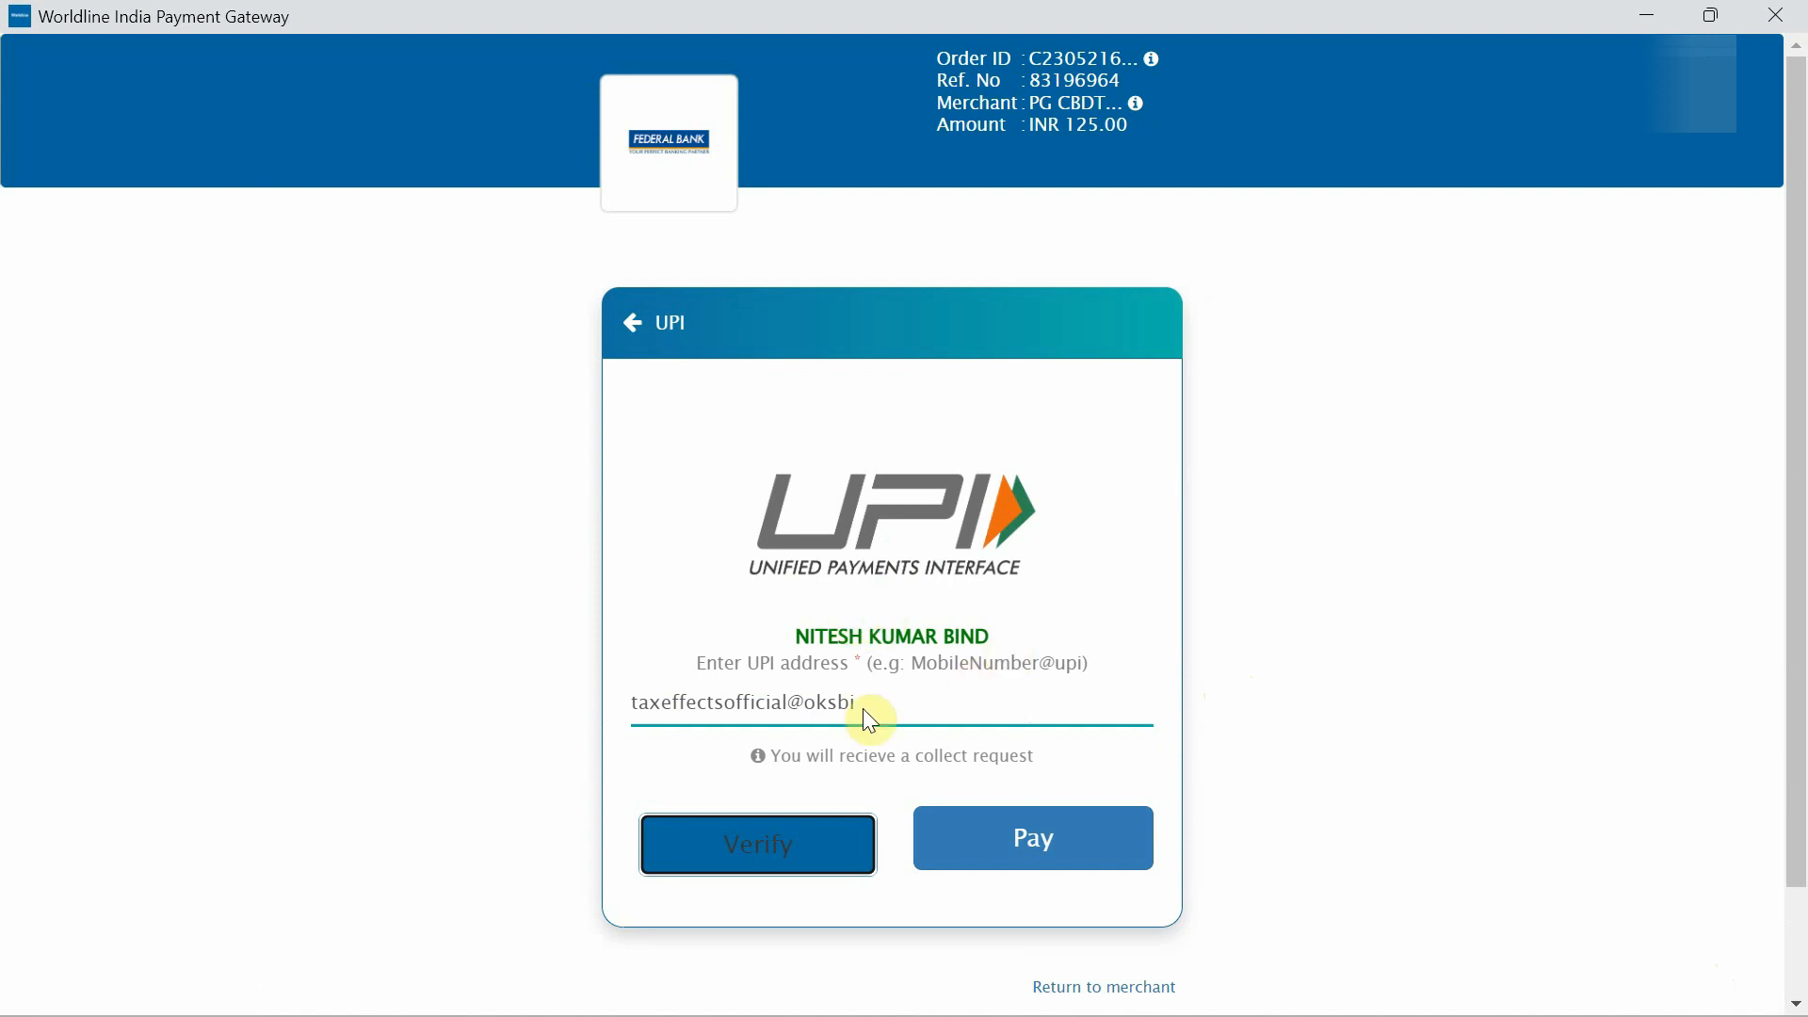
{"action": "left_click", "coordinate": [1067, 851]}
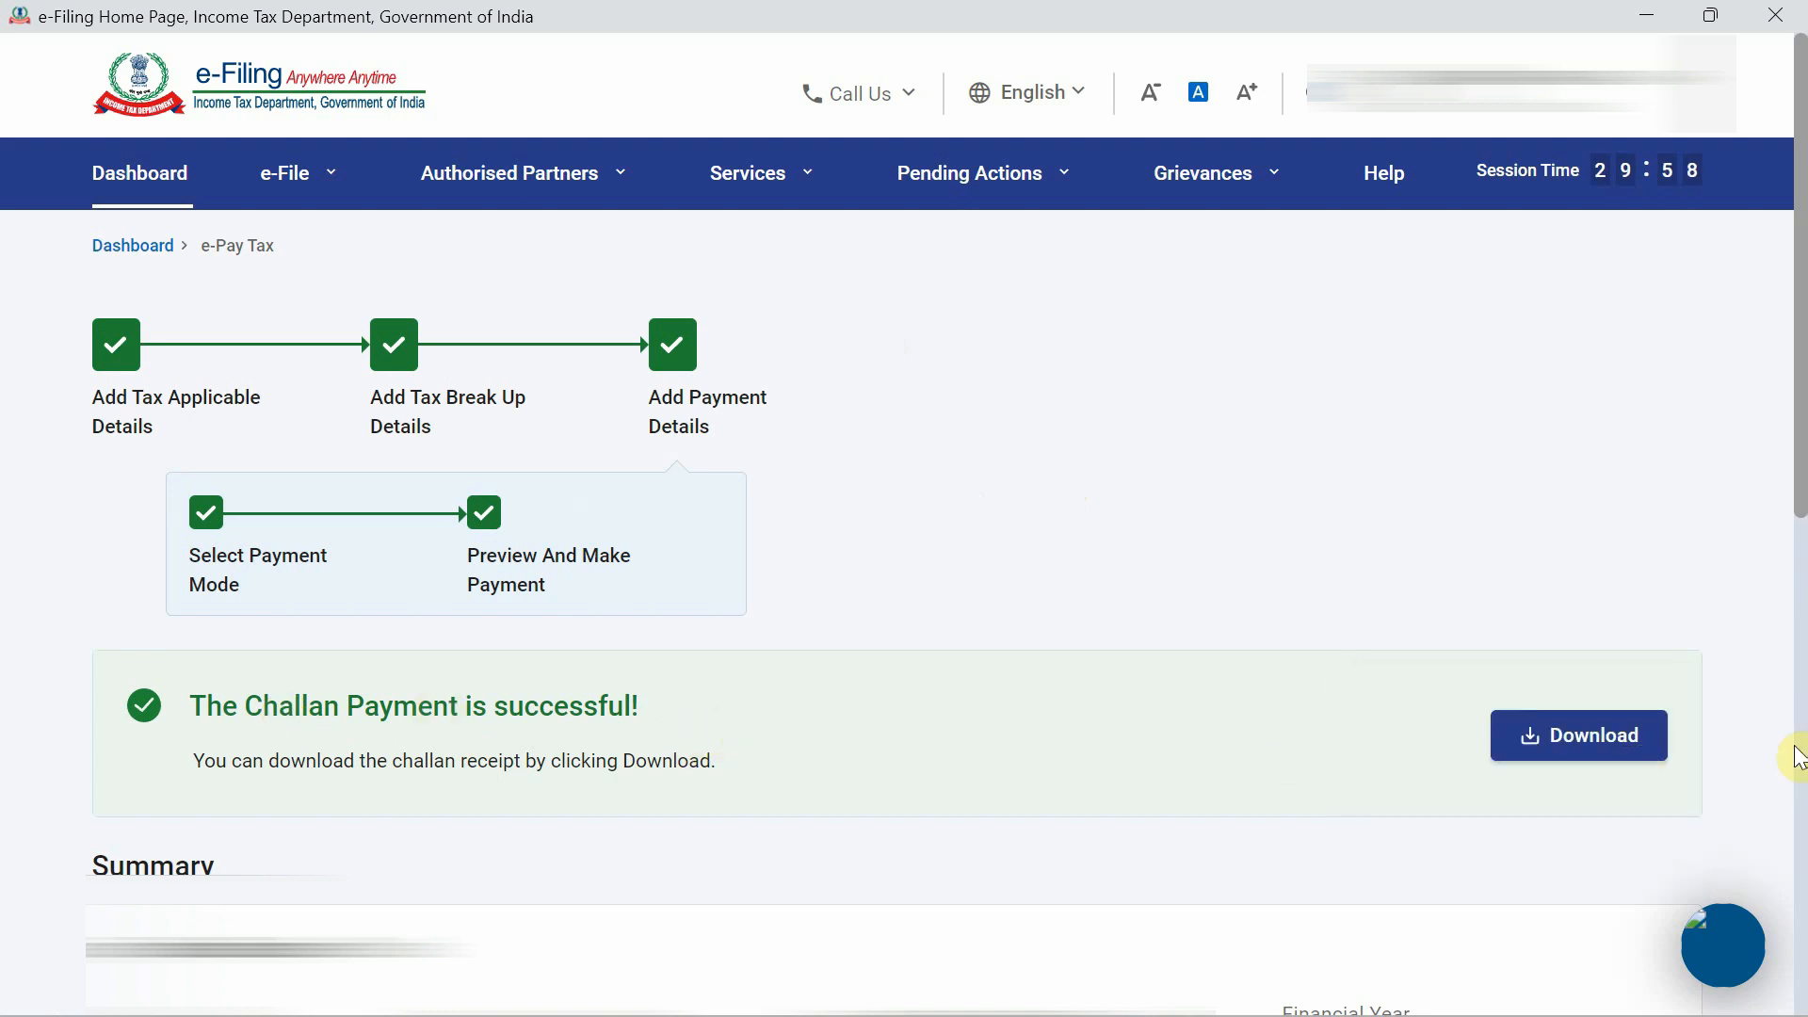
{"action": "left_click", "coordinate": [1562, 749]}
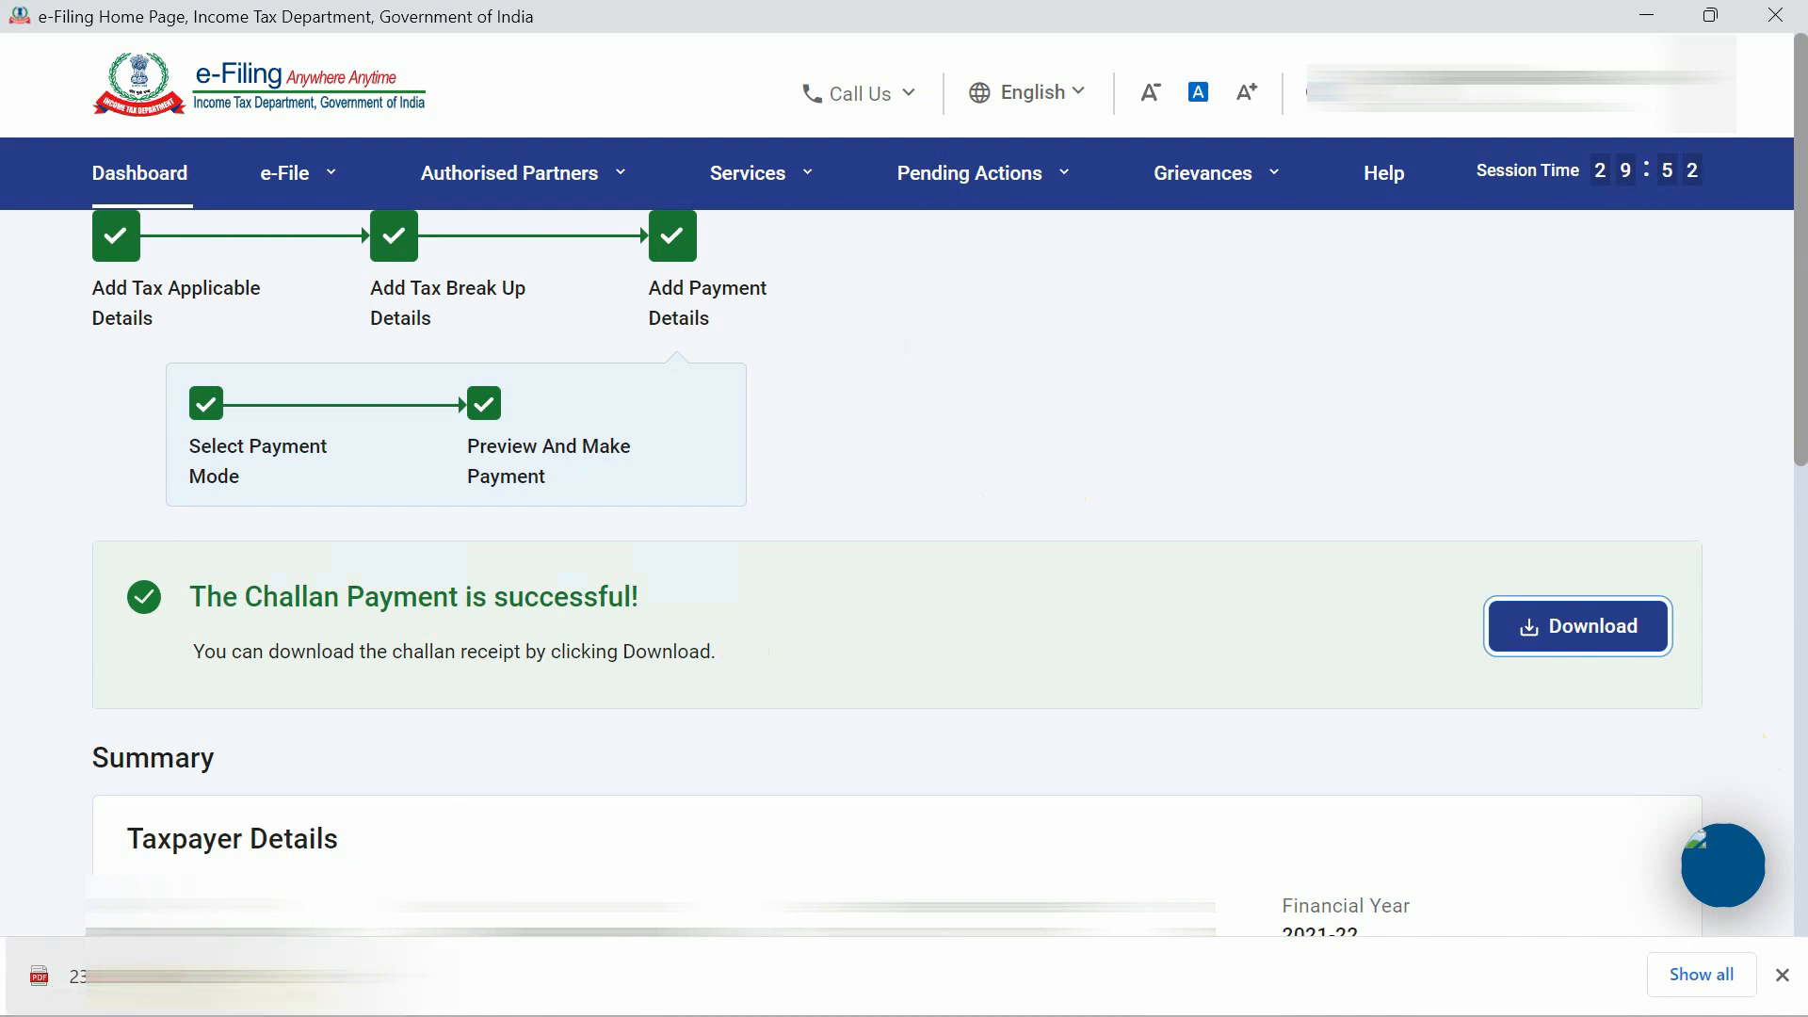
{"action": "left_click", "coordinate": [141, 975]}
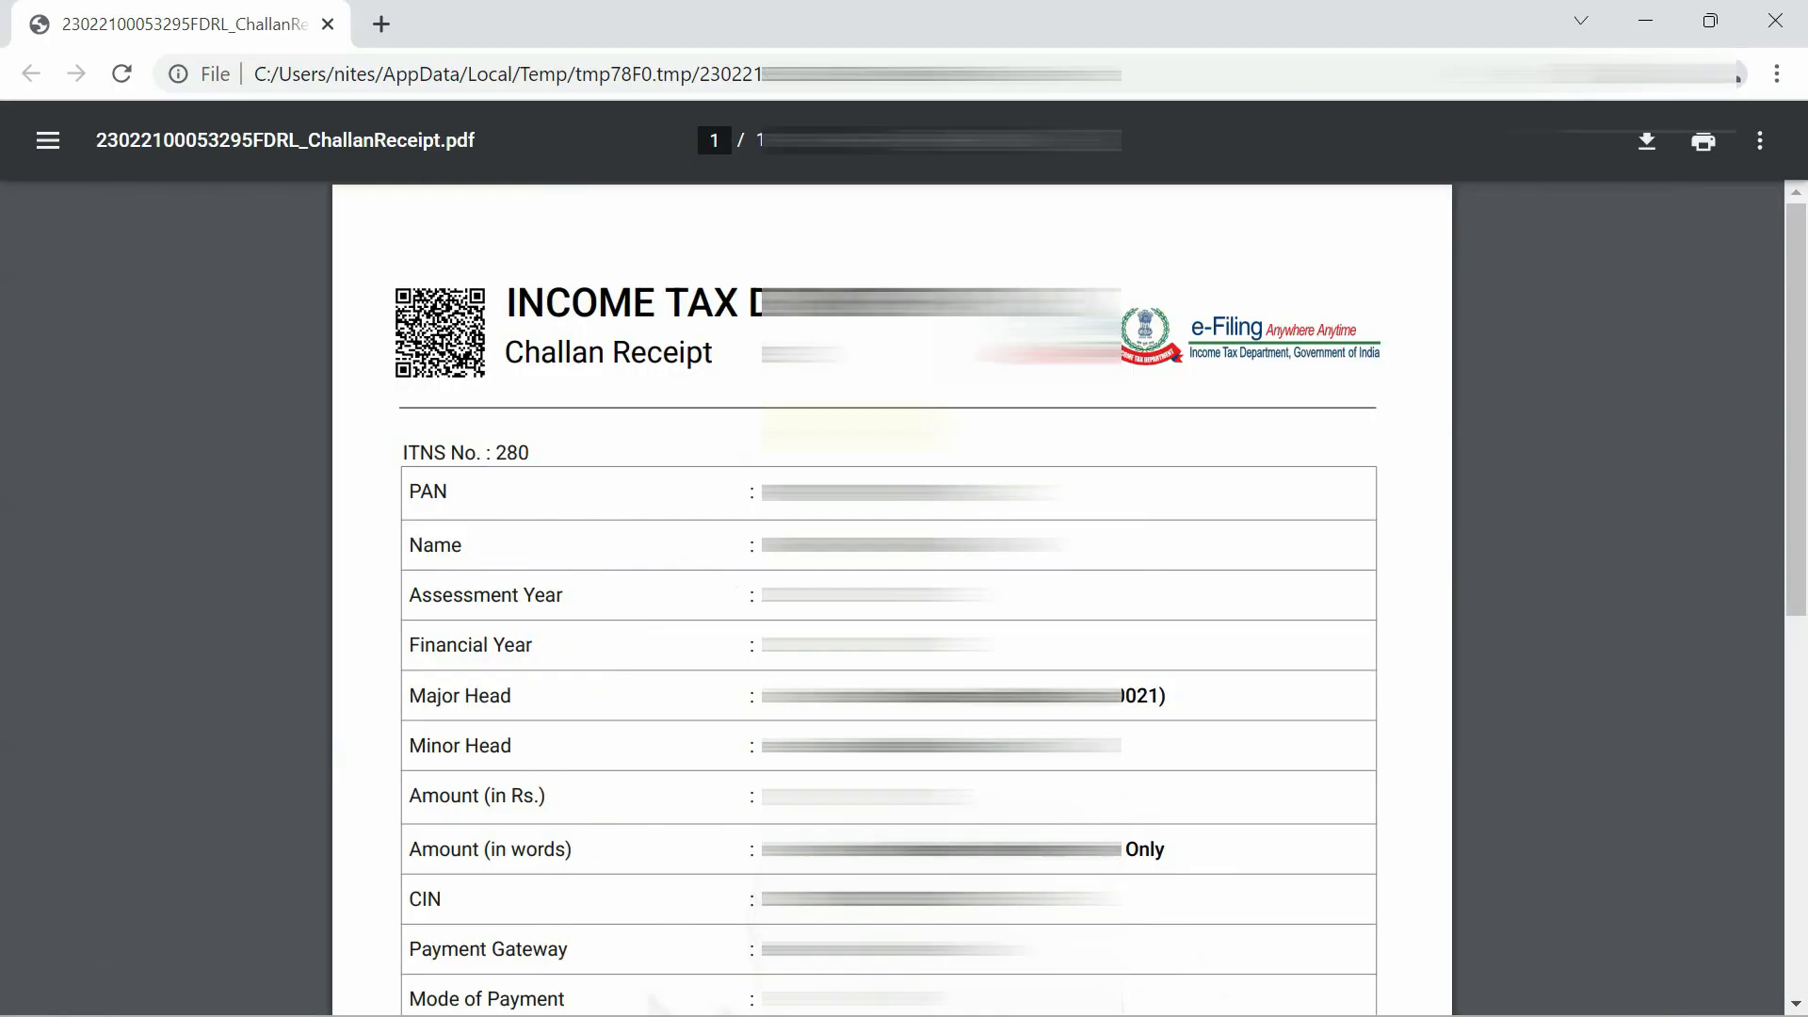
{"action": "scroll", "coordinate": [794, 426], "scroll_direction": "down", "scroll_amount": 6}
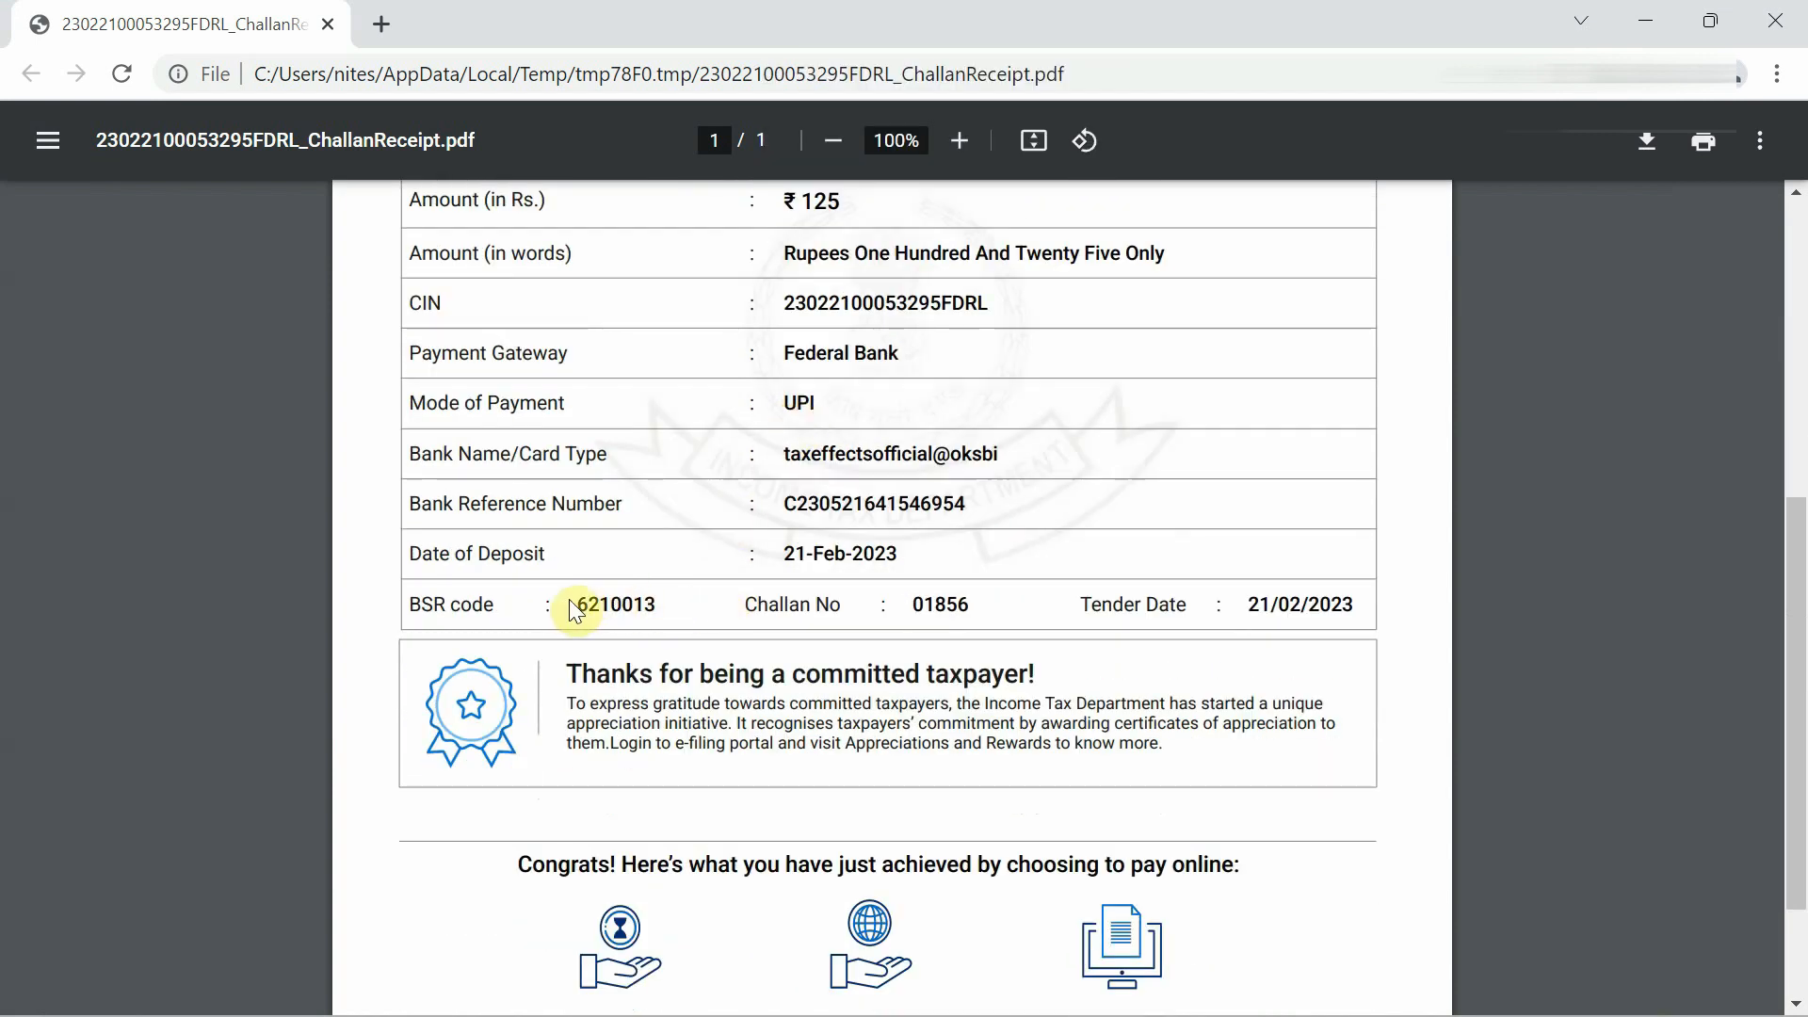
{"action": "left_click_drag", "start_coordinate": [573, 604], "coordinate": [1302, 600]}
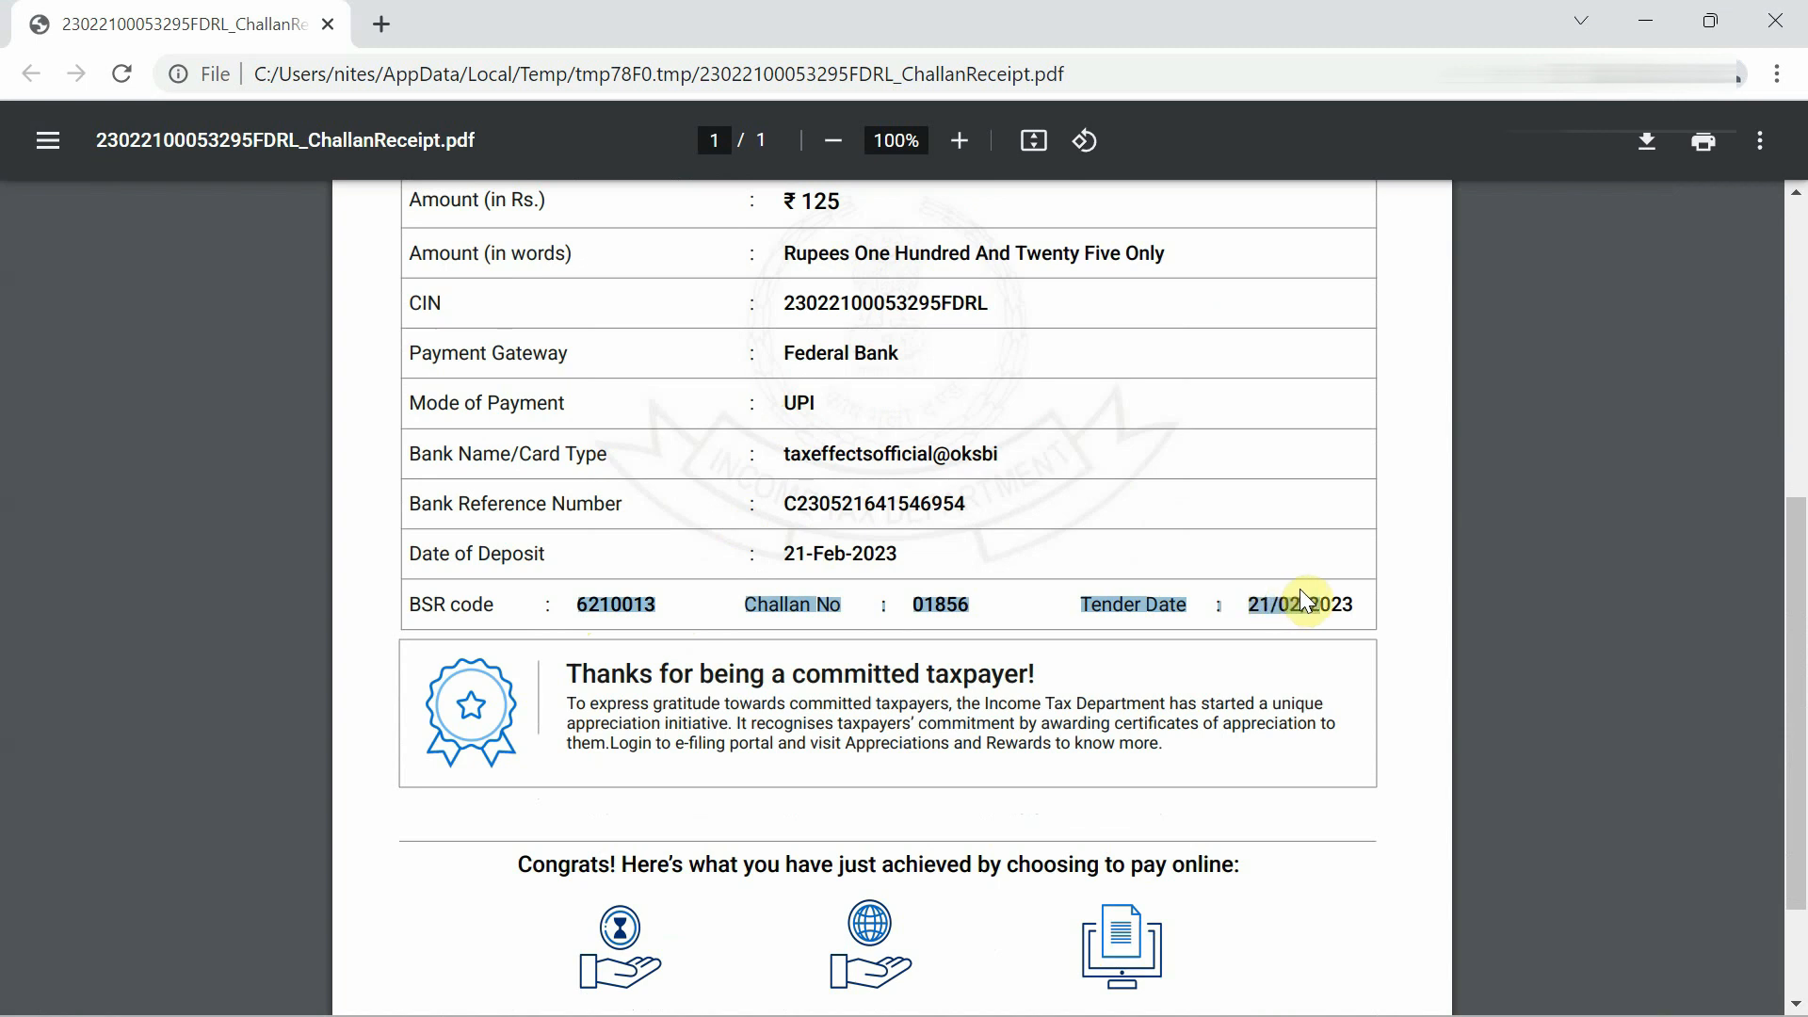
{"action": "left_click", "coordinate": [1343, 592]}
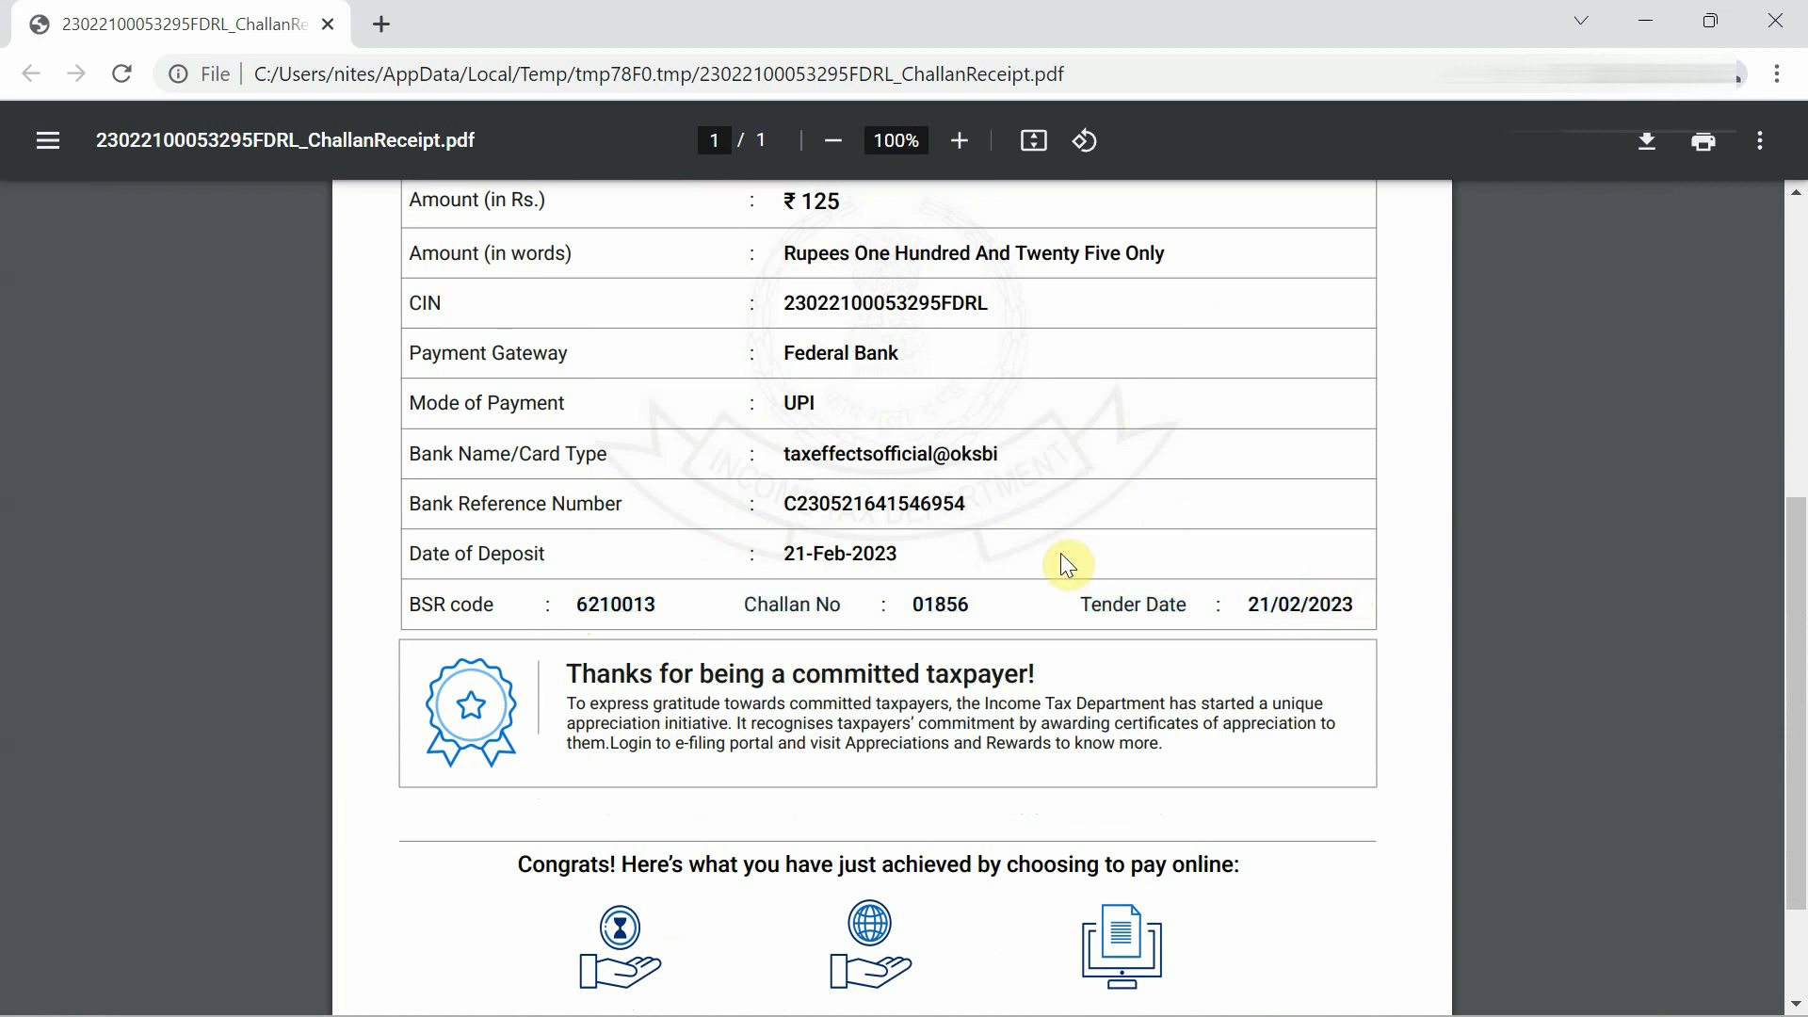
{"action": "key", "text": "alt+Tab"}
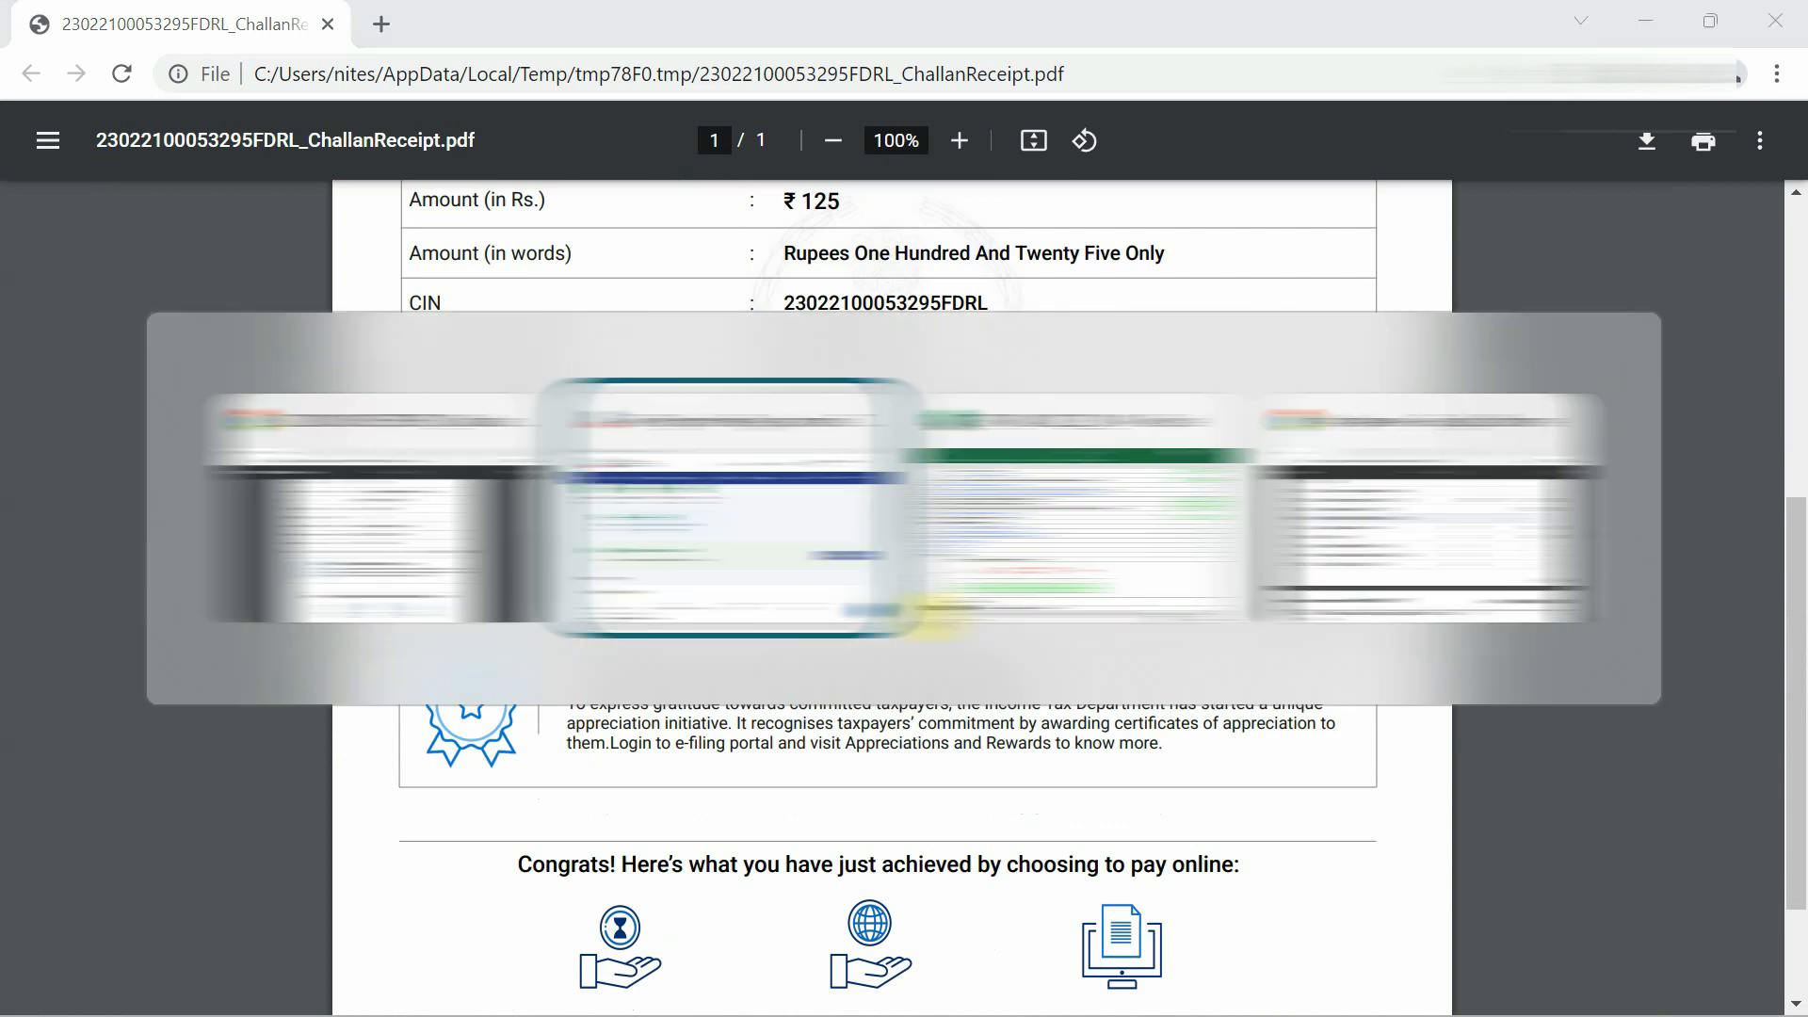
{"action": "key", "text": "Tab"}
Enter BSR code 6210013 and deposit date 21/02/2023 in the first tax-payment row.
{"action": "left_click", "coordinate": [378, 807]}
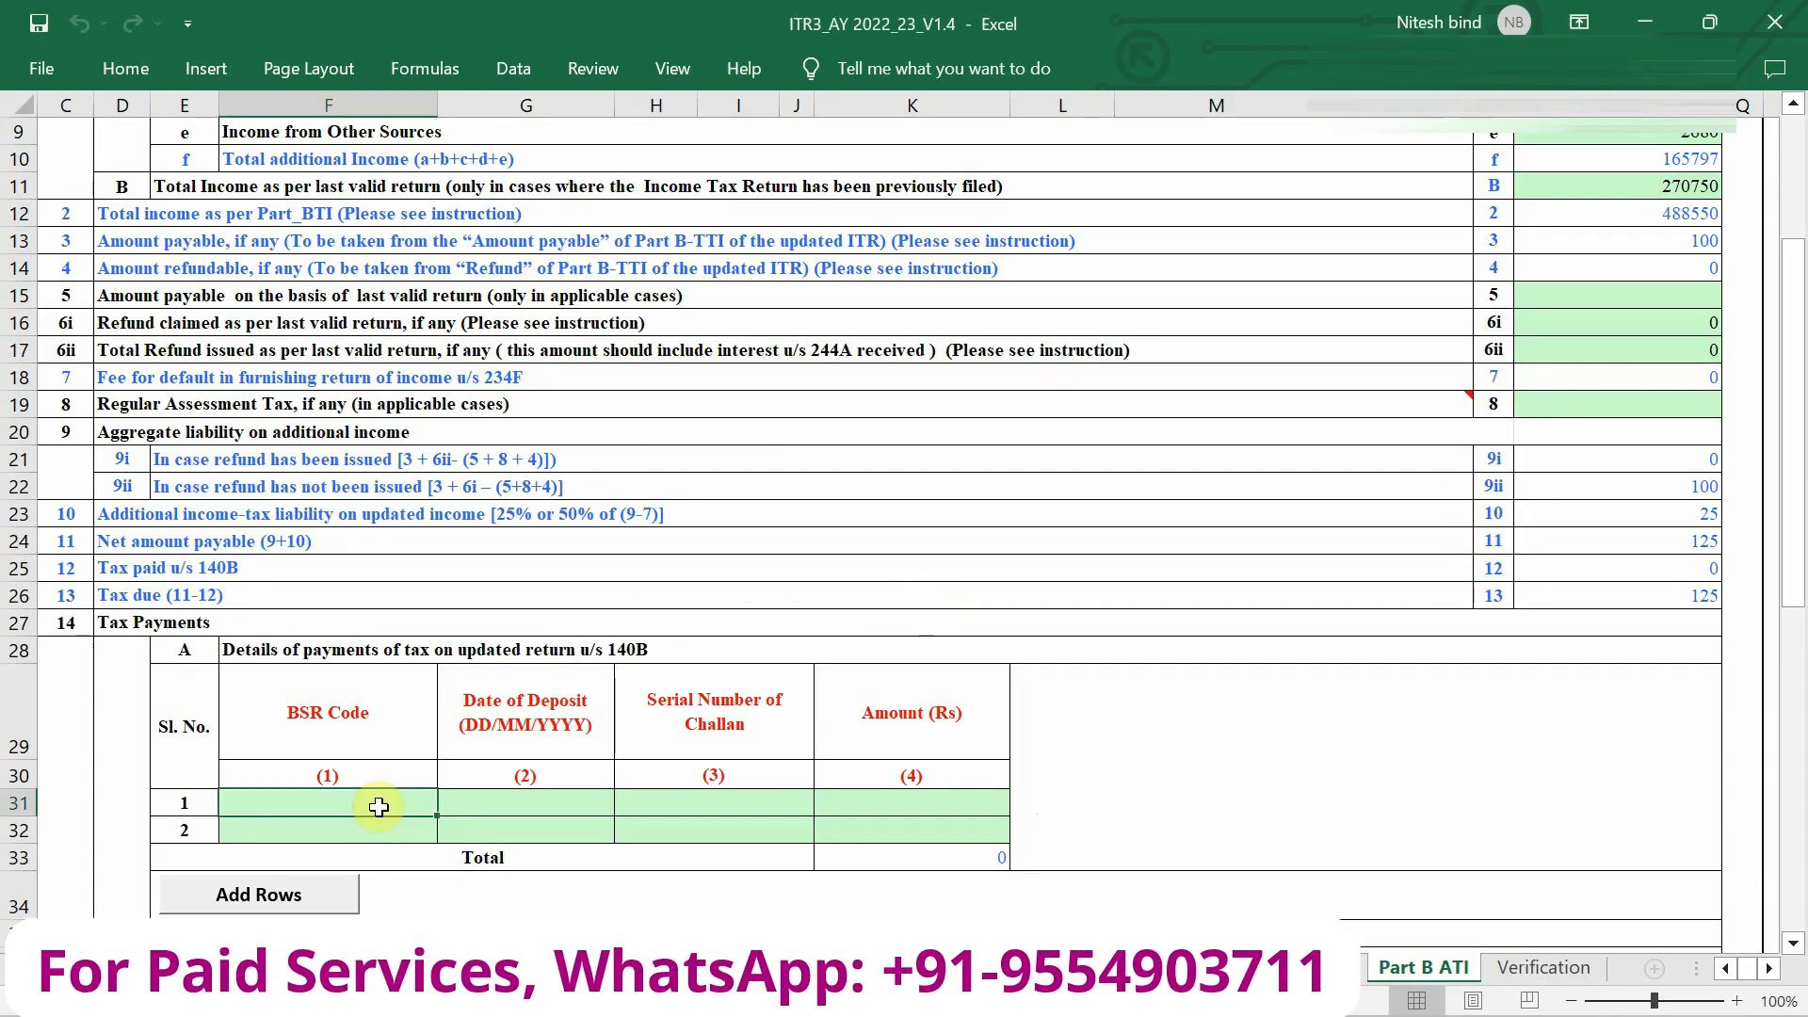
{"action": "type", "text": "6210013"}
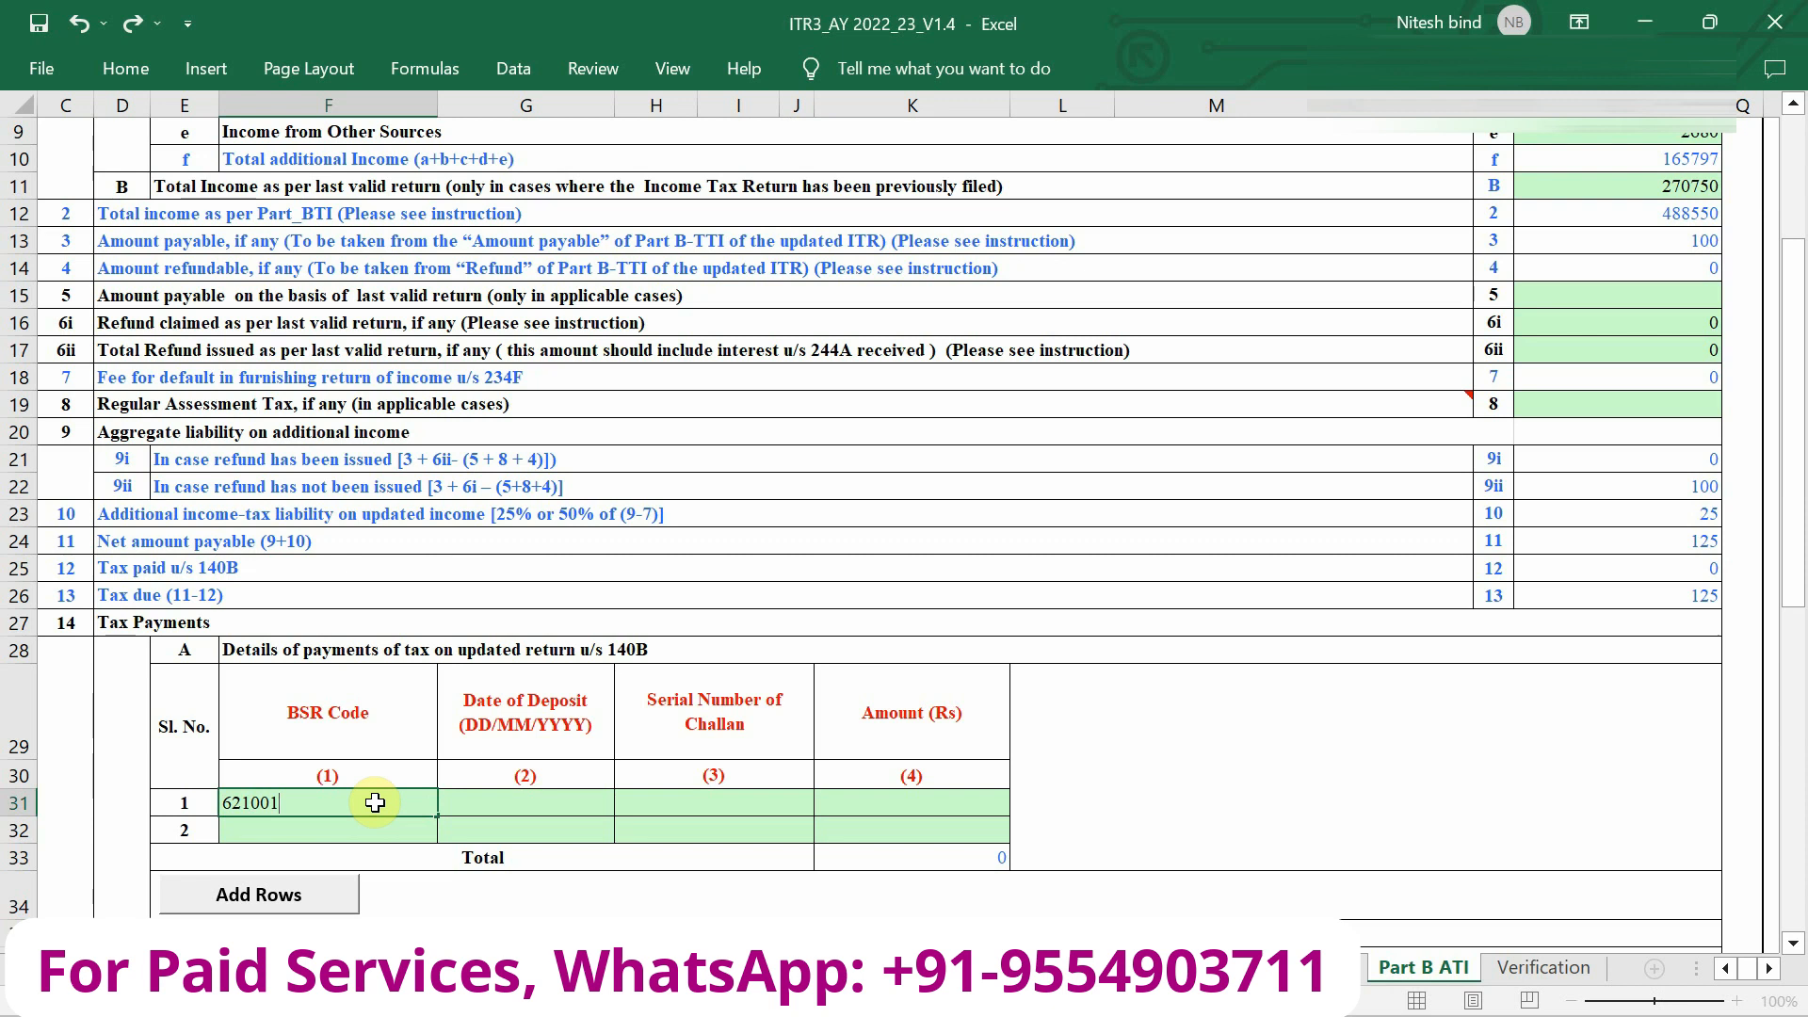
{"action": "key", "text": "Tab"}
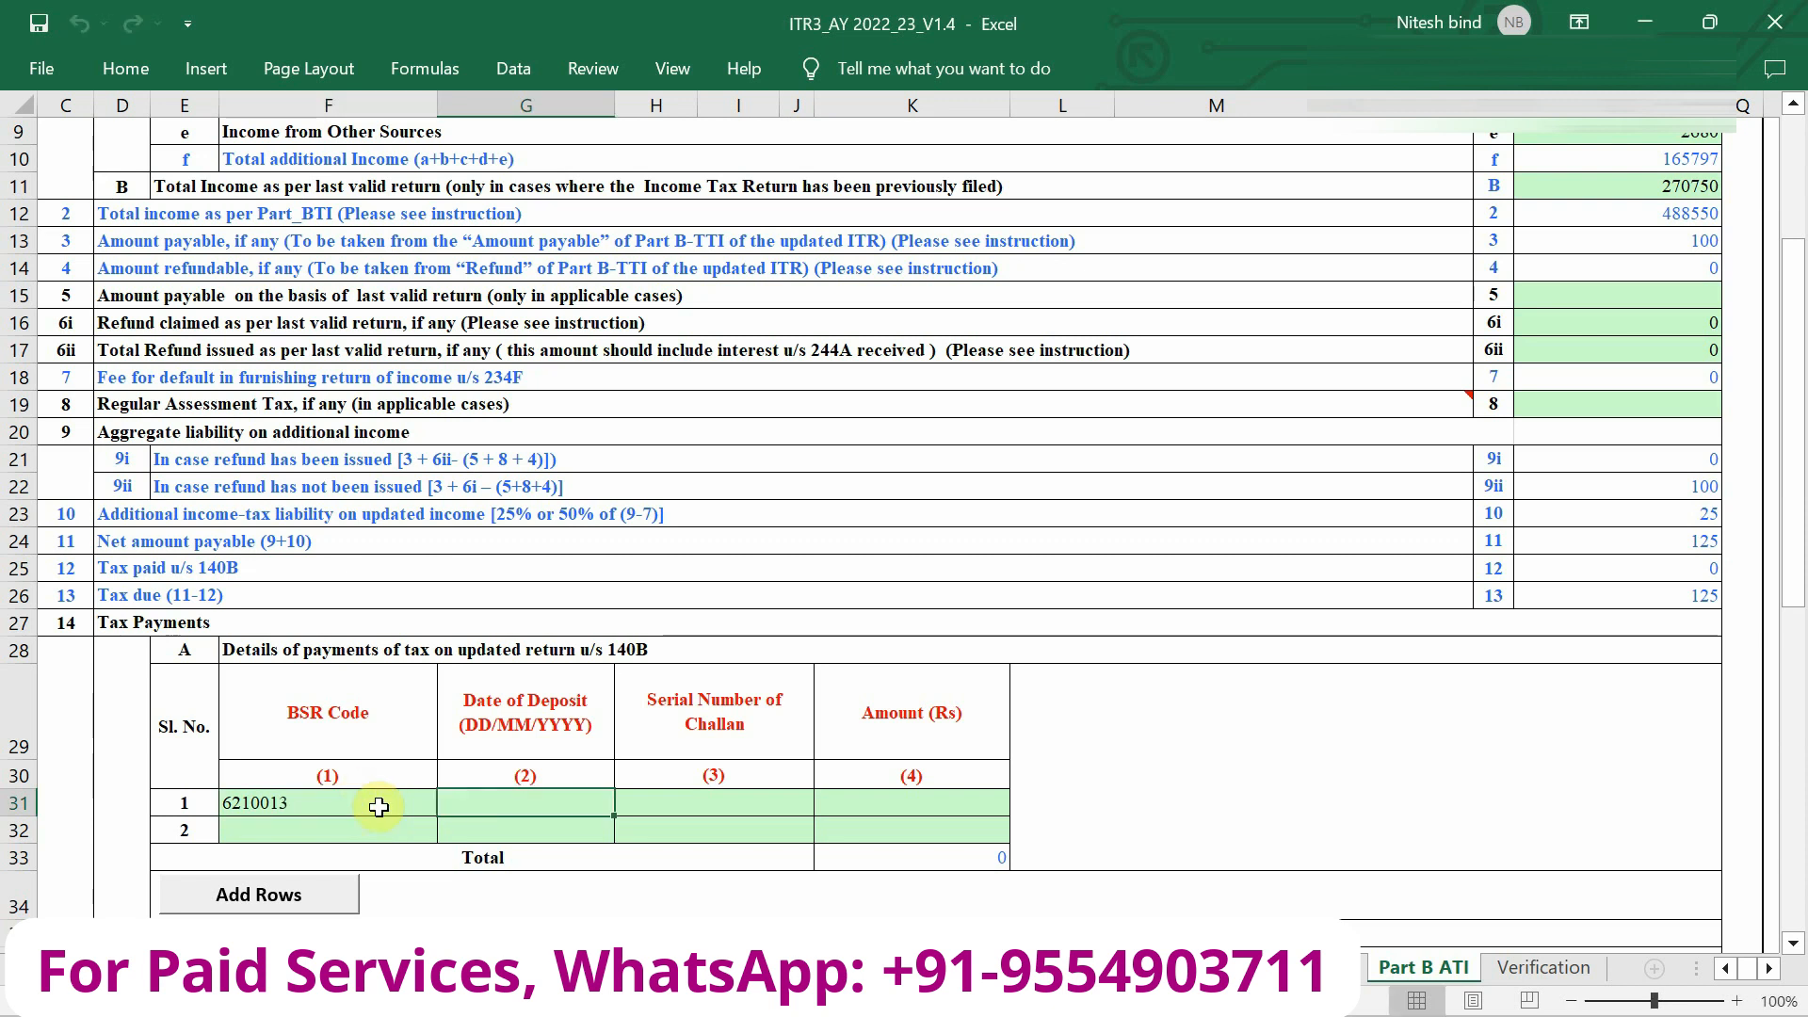
{"action": "type", "text": "210"}
{"action": "key", "text": "BackSpace"}
{"action": "key", "text": "BackSpace"}
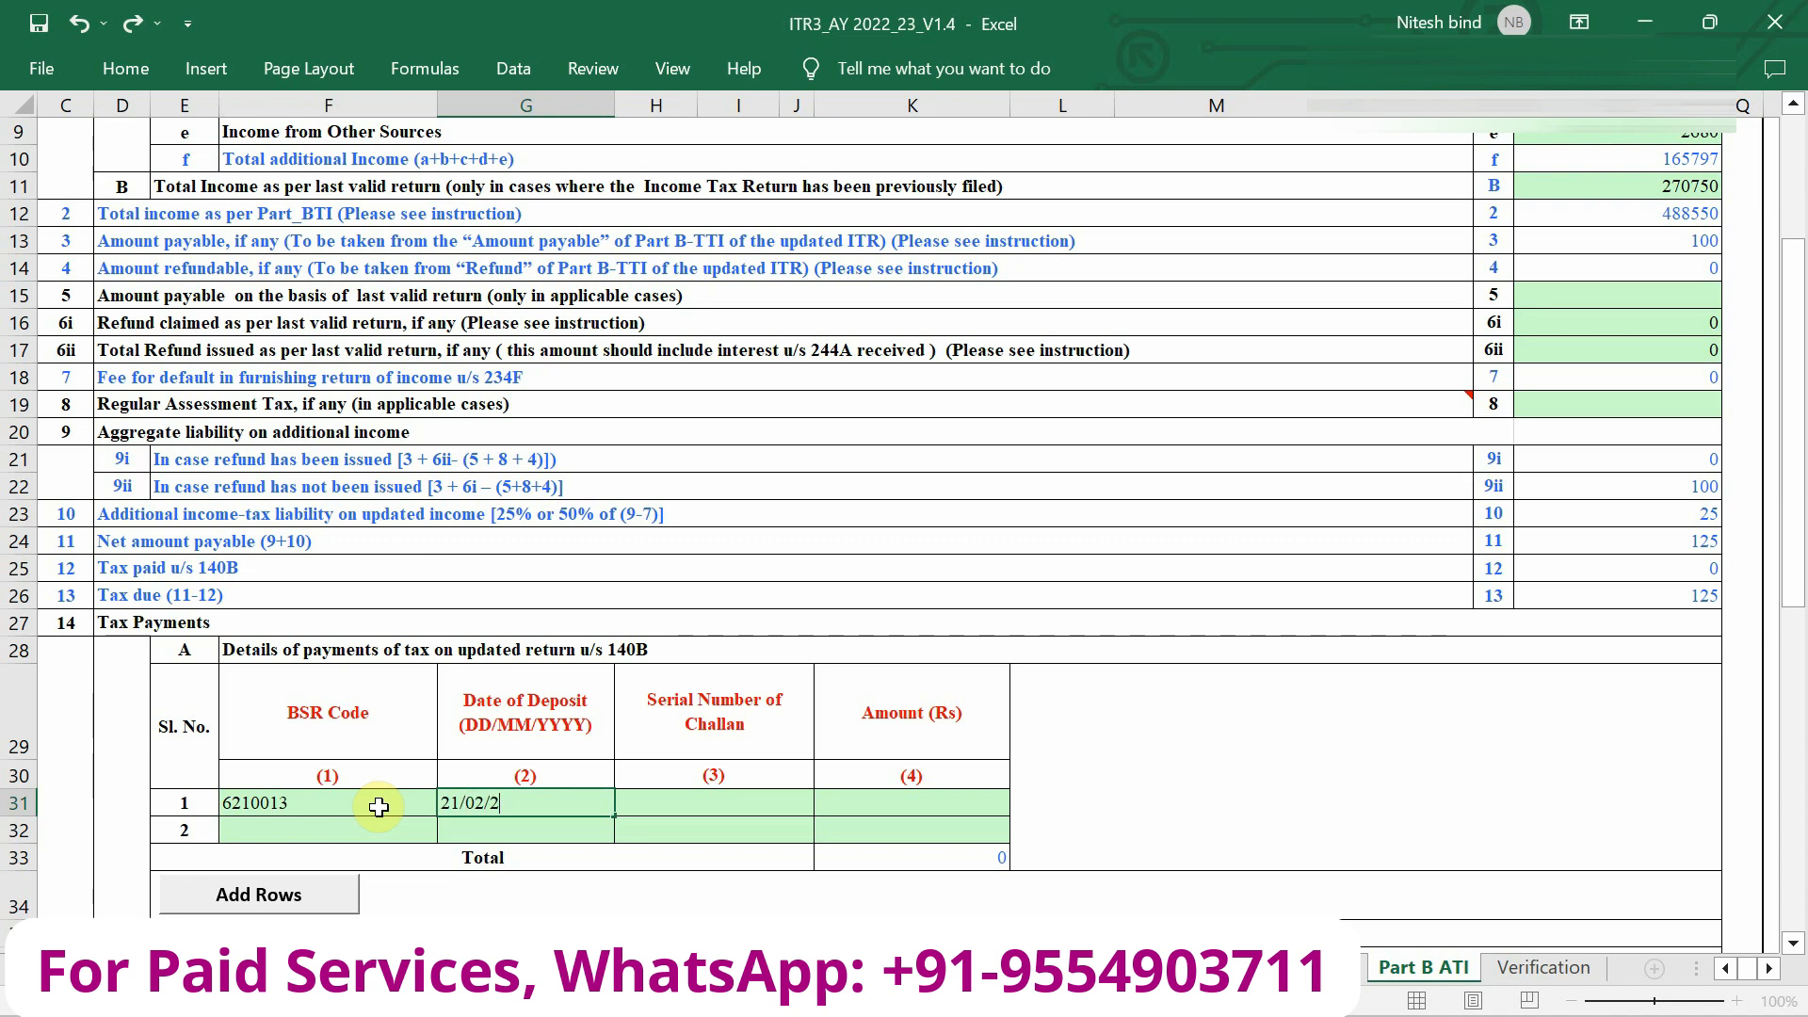
{"action": "key", "text": "Tab"}
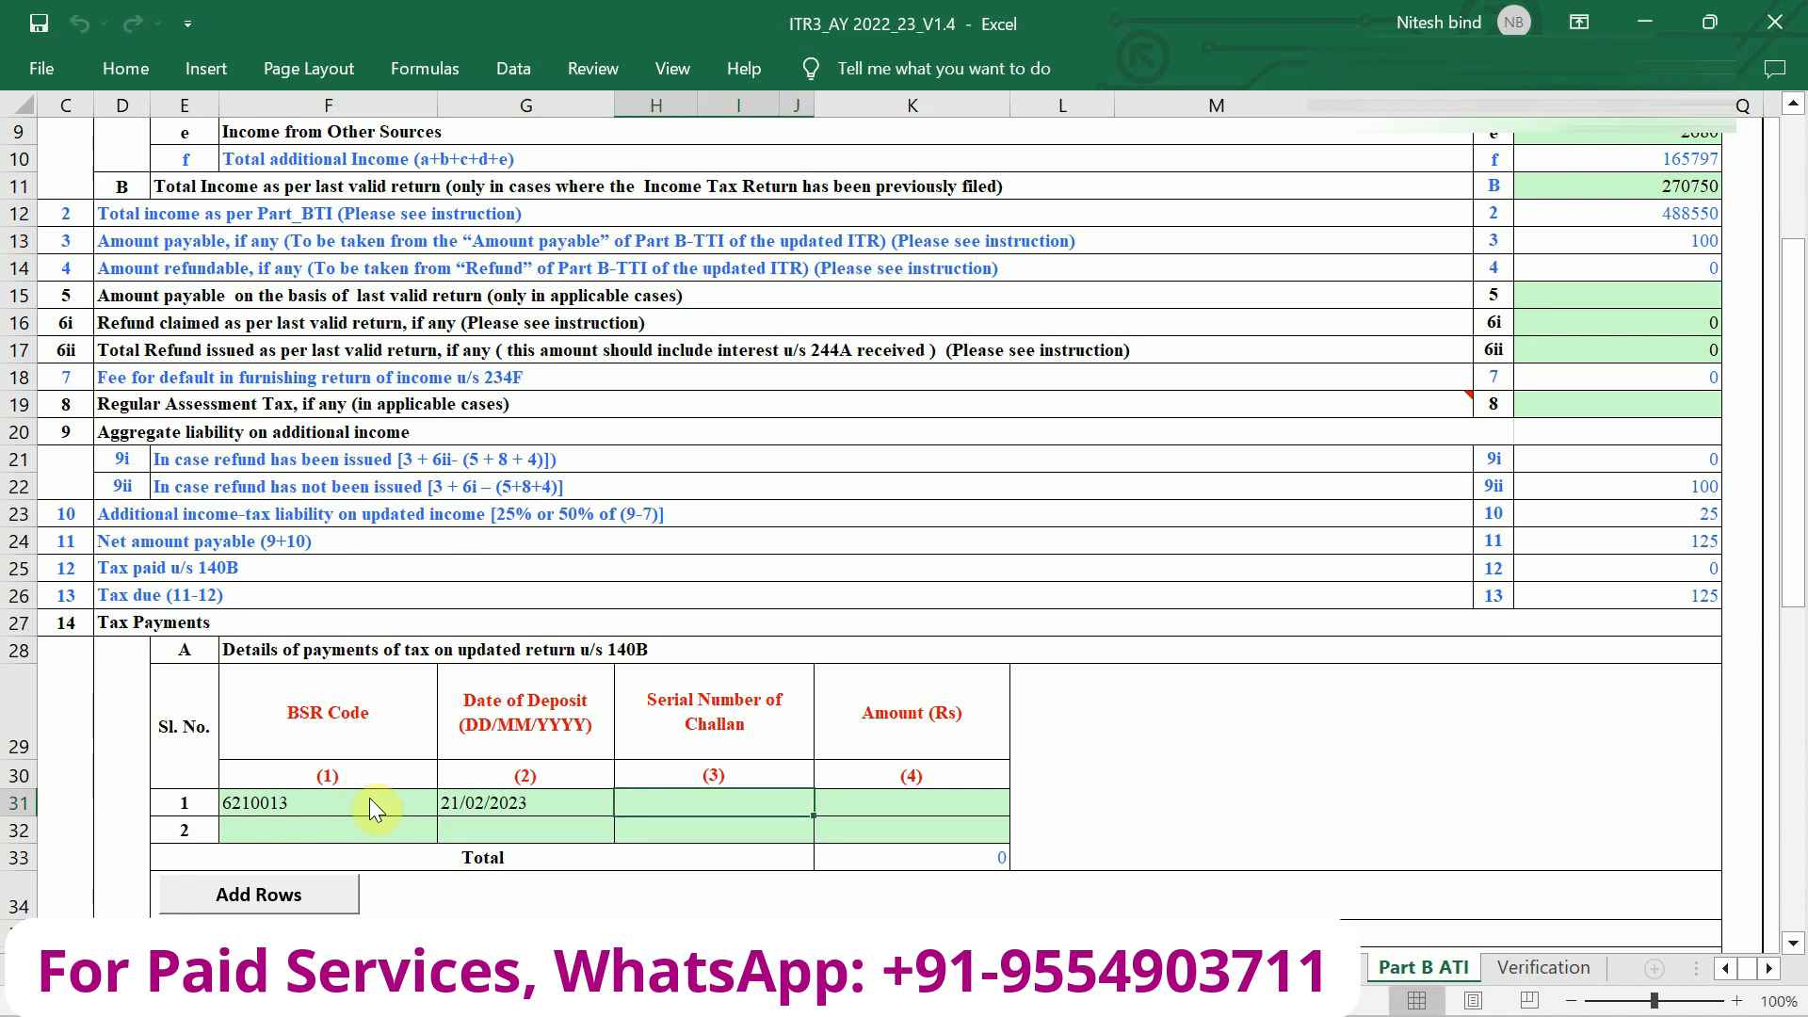
{"action": "key", "text": "alt+Tab"}
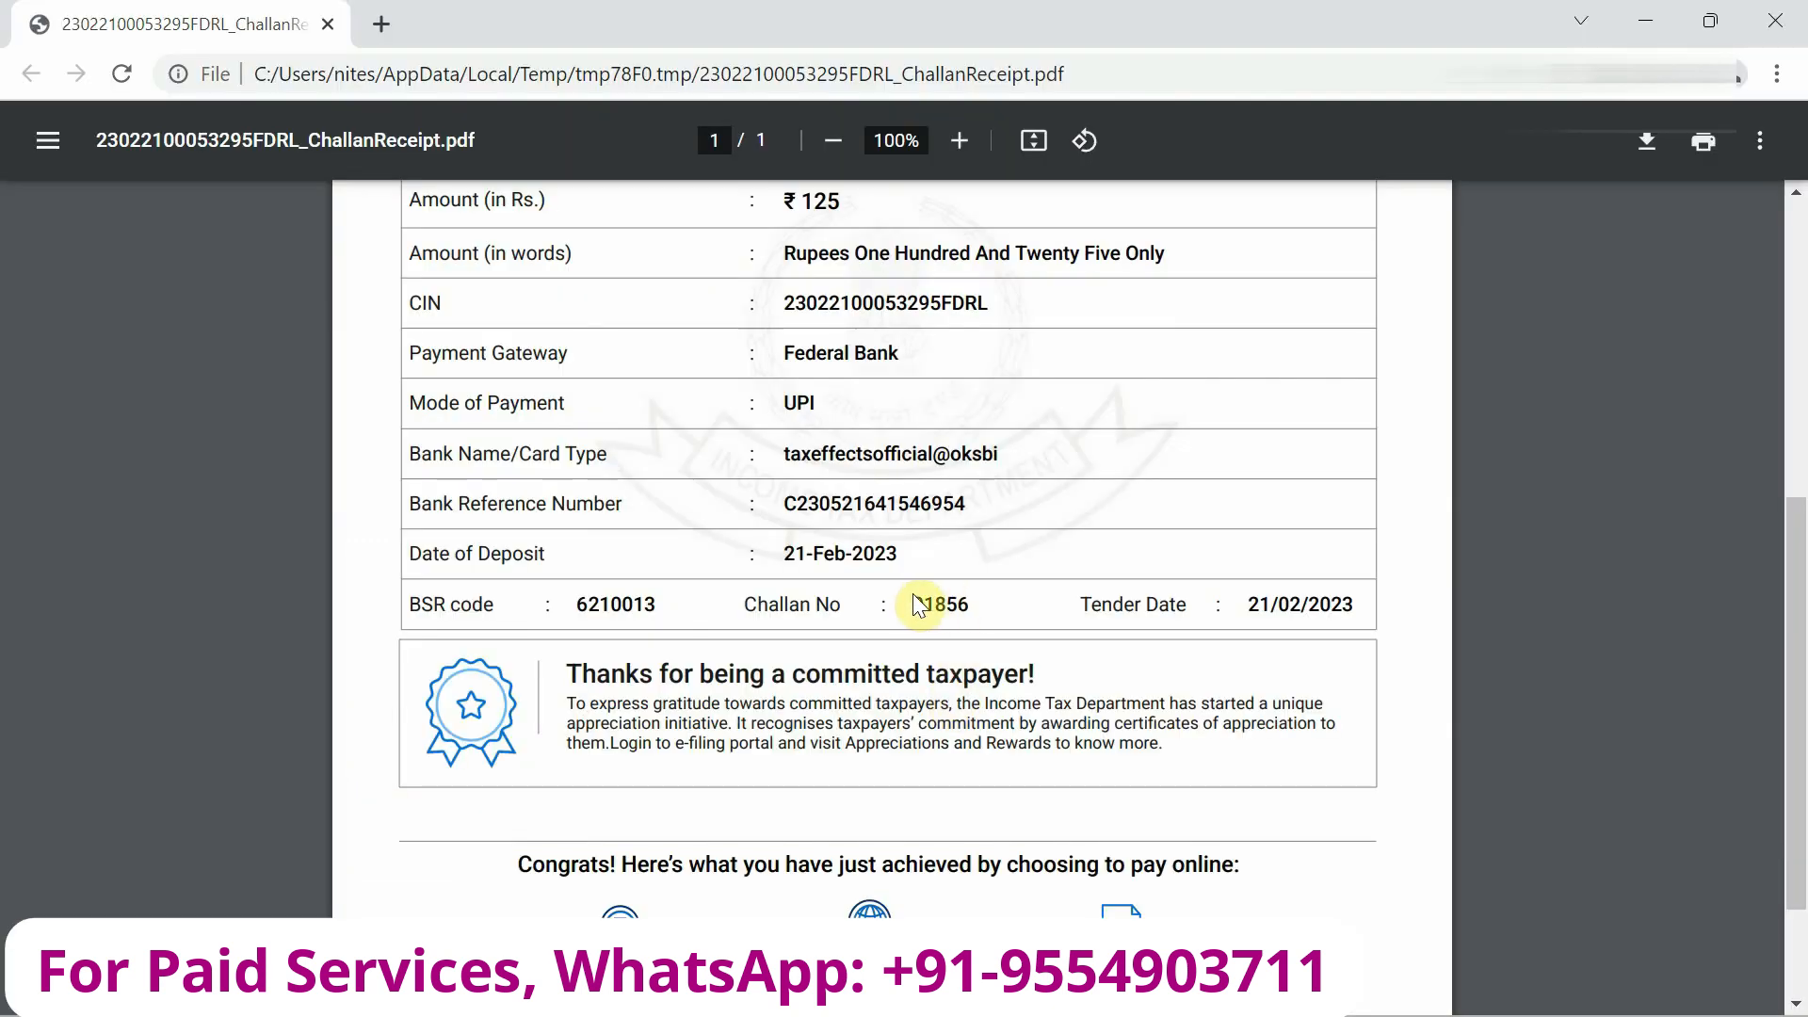
{"action": "key", "text": "alt+Tab"}
{"action": "key", "text": "Tab"}
{"action": "type", "text": "12"}
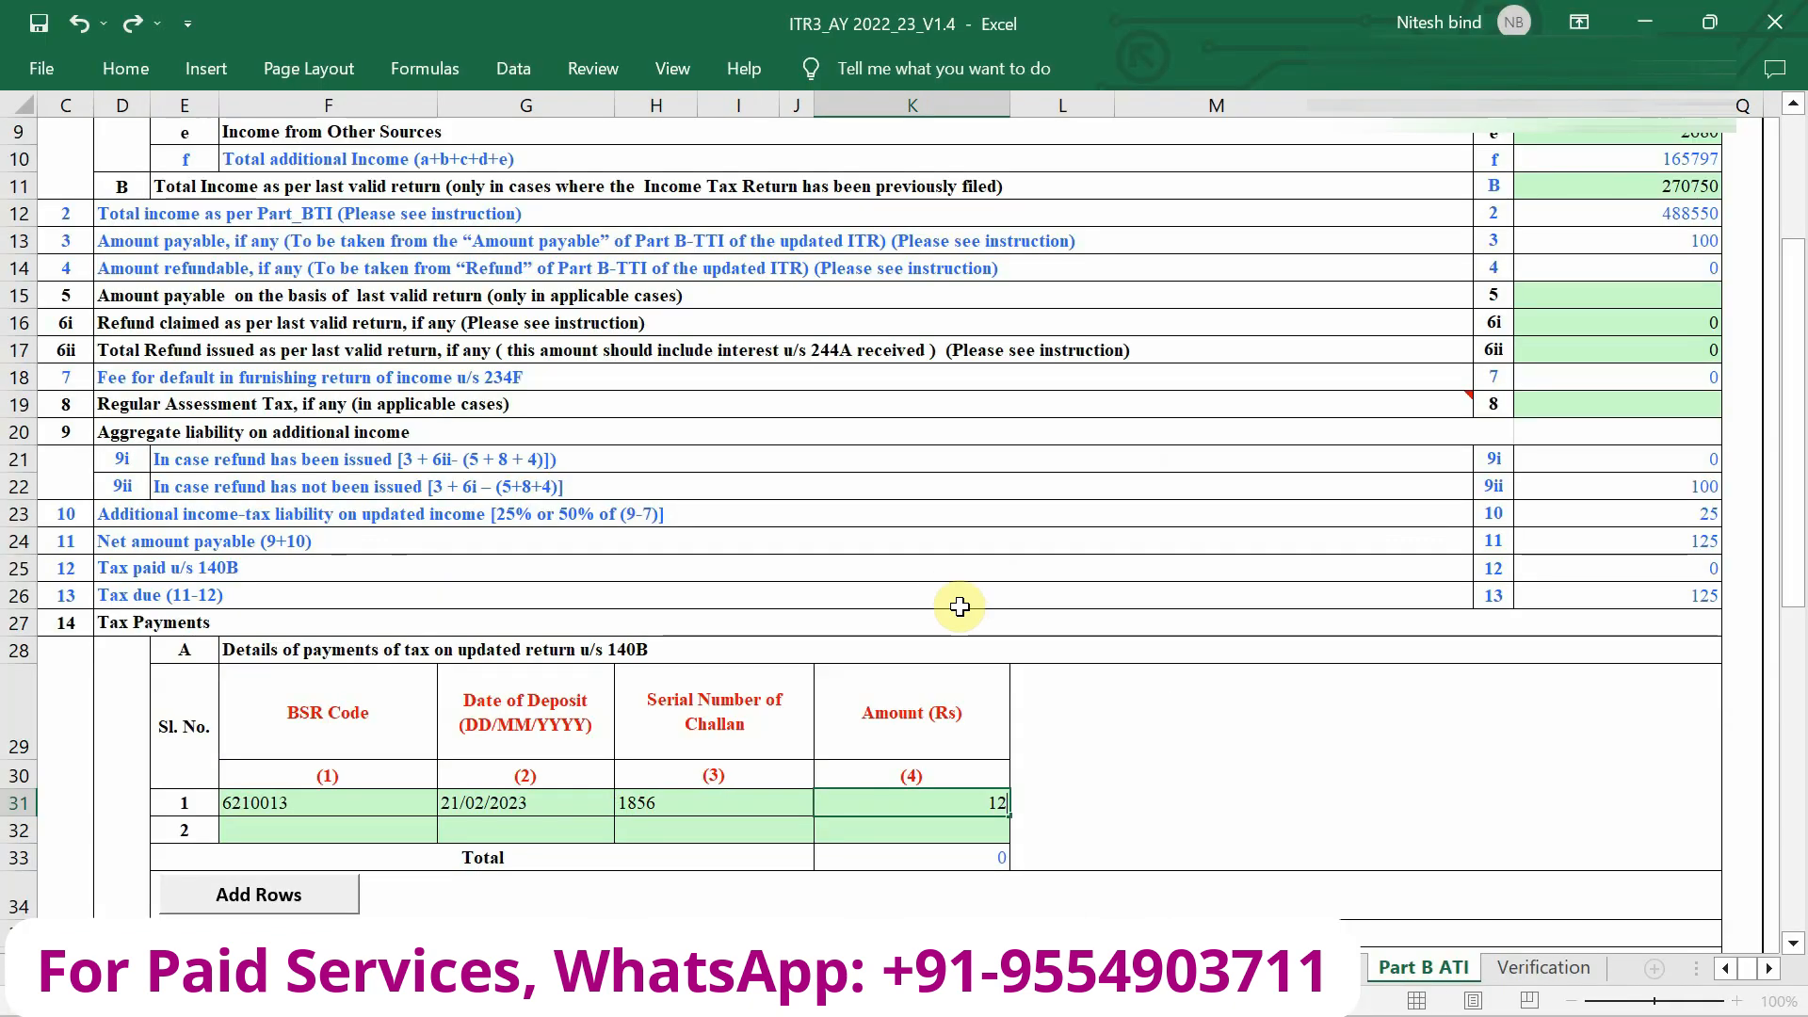
{"action": "type", "text": "5"}
{"action": "key", "text": "Return"}
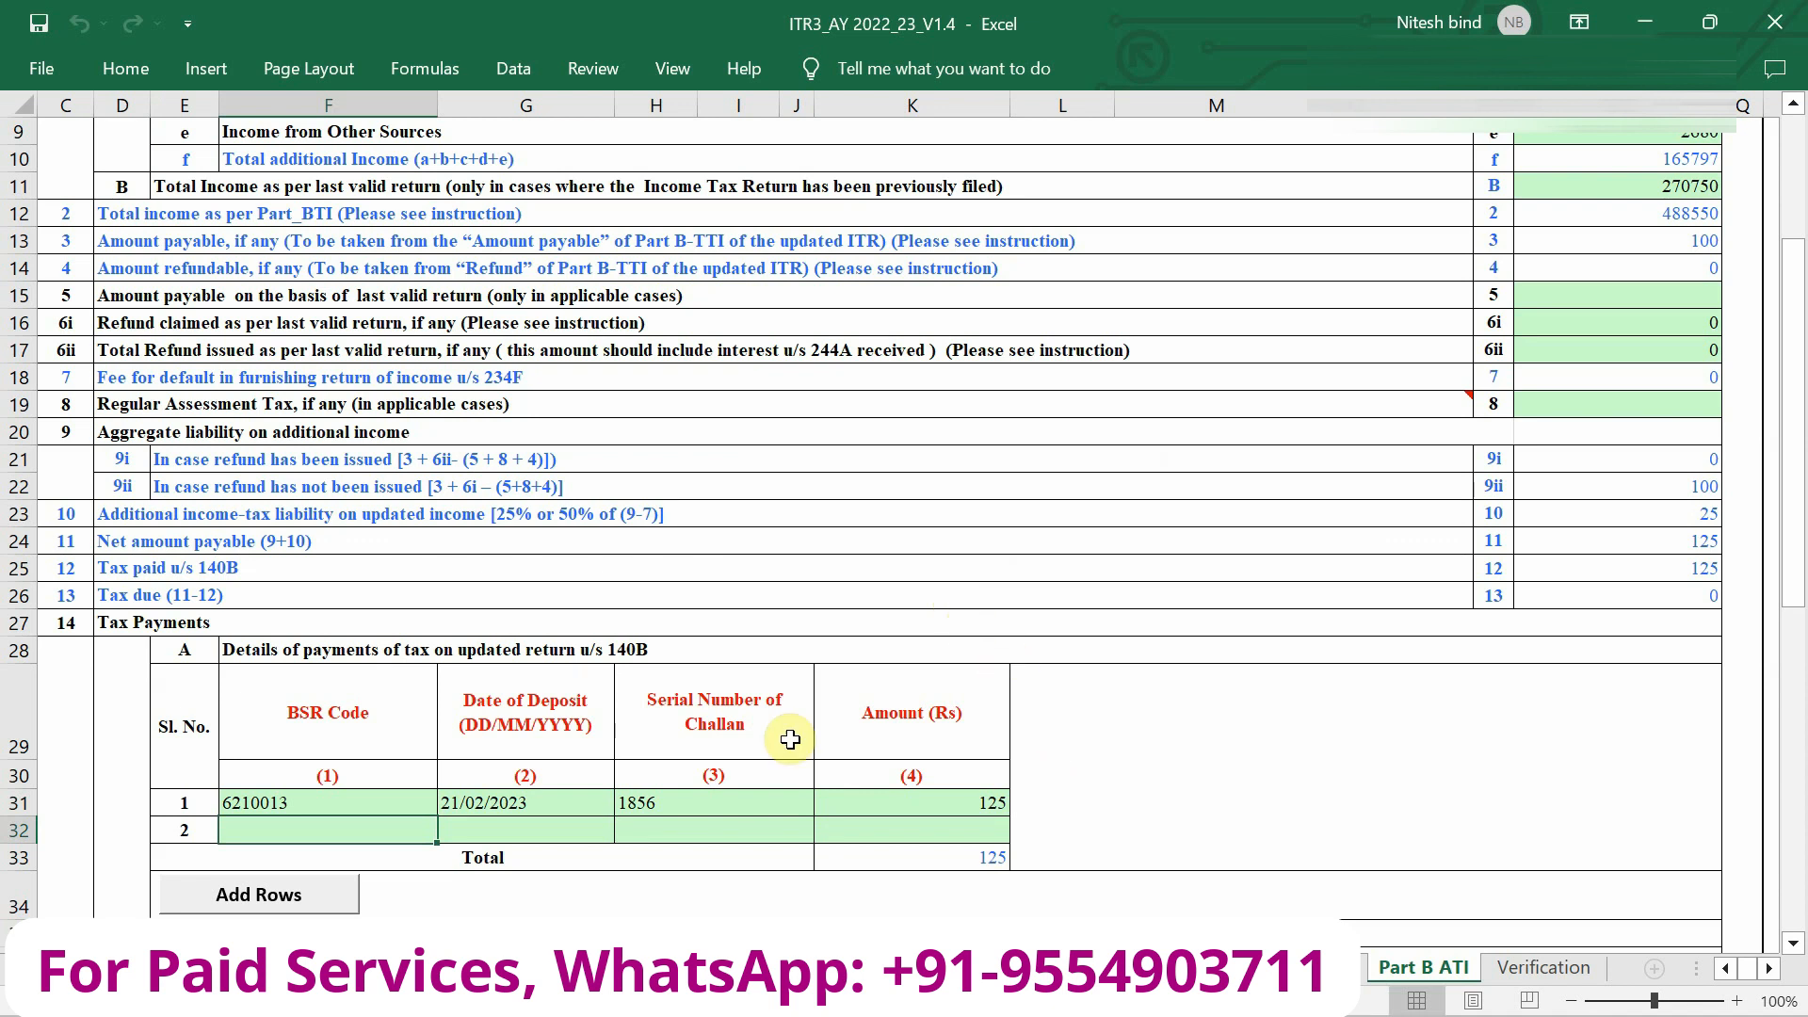
{"action": "key", "text": "alt+Tab"}
{"action": "key", "text": "alt+Tab"}
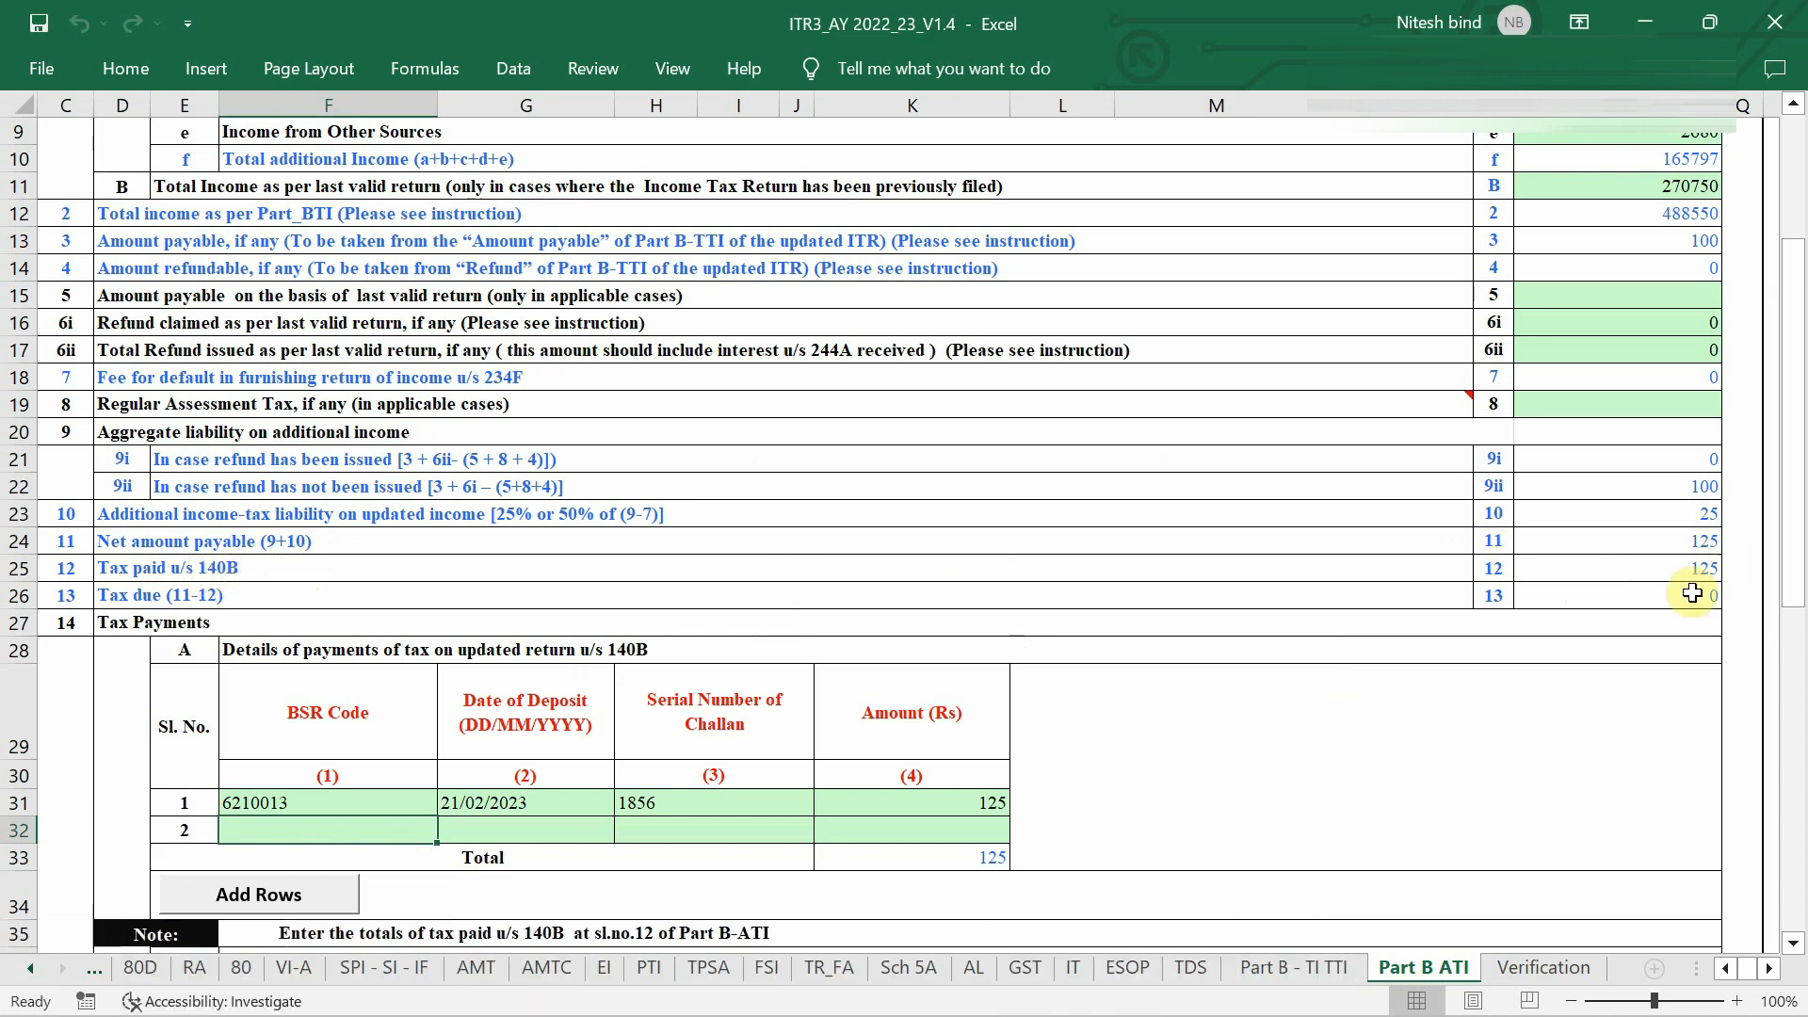
Move from the Part B ATI sheet back to PART A - General using the sheet tabs.
{"action": "scroll", "coordinate": [1456, 680], "scroll_direction": "down", "scroll_amount": 1}
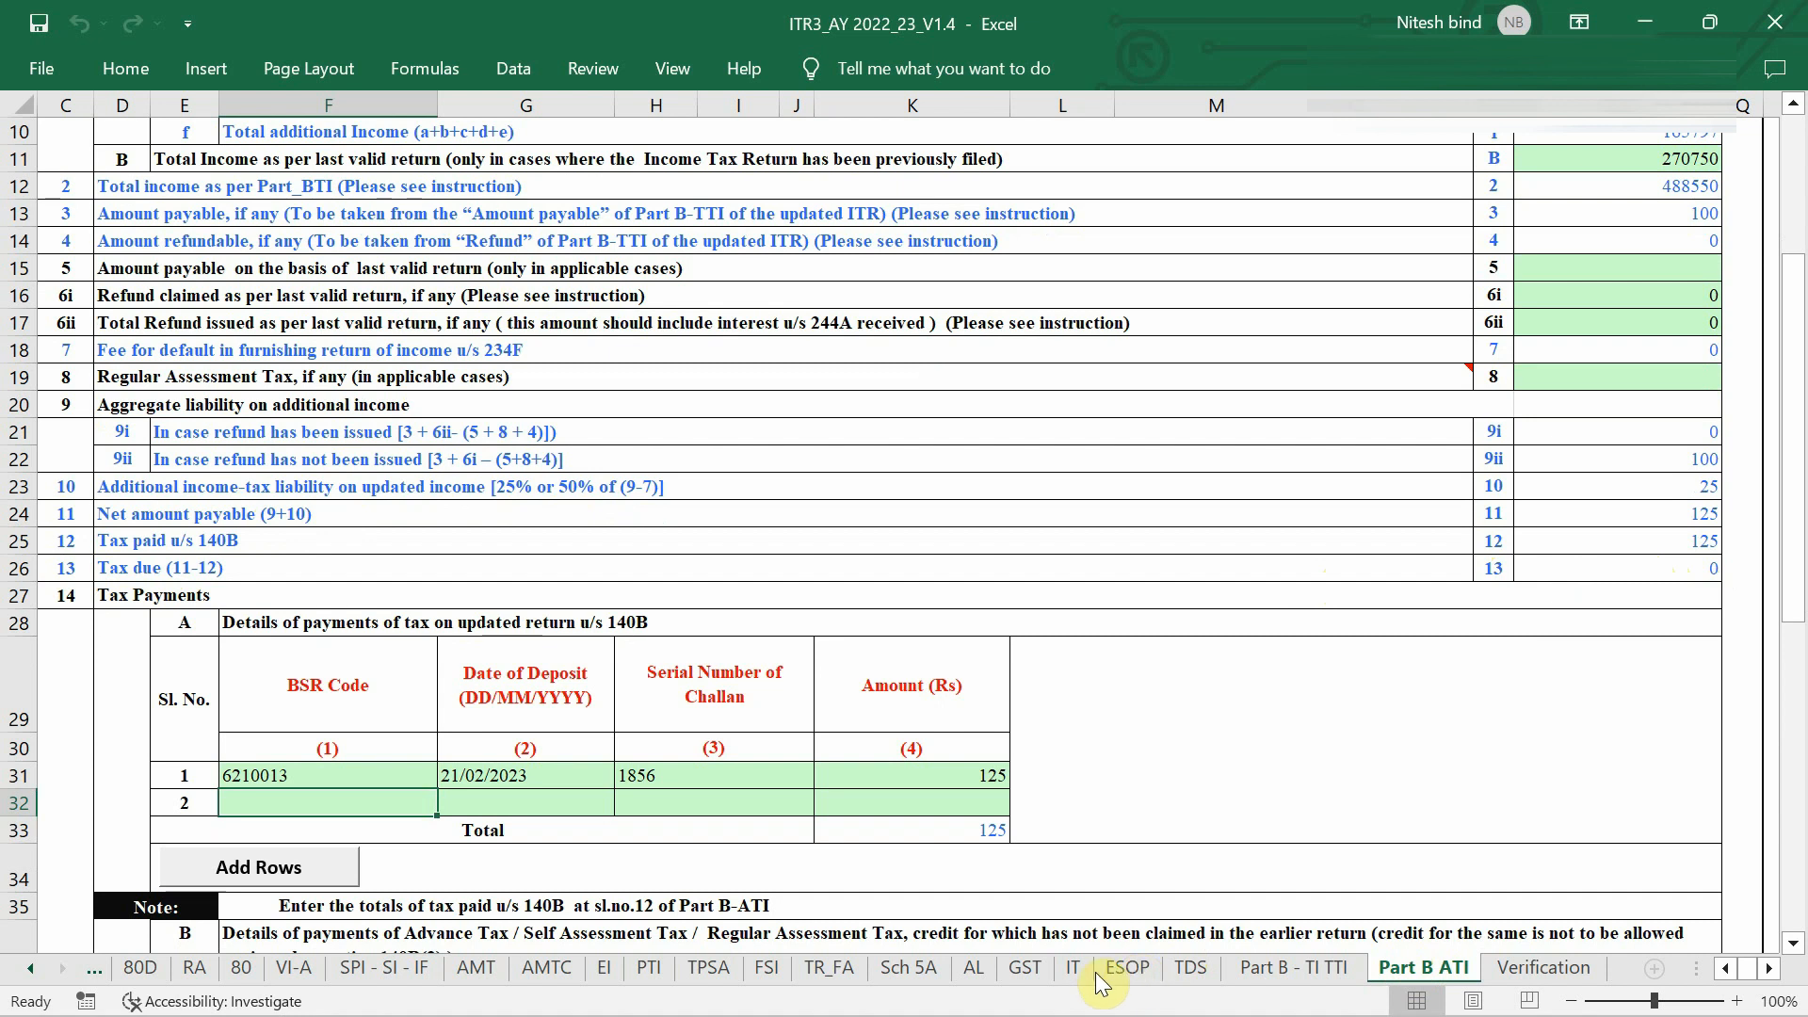
{"action": "left_click", "coordinate": [1024, 978]}
{"action": "key", "text": "ctrl+Page_Up"}
{"action": "key", "text": "ctrl+Page_Up"}
{"action": "key", "text": "ctrl+Page_Up"}
{"action": "key", "text": "ctrl+Page_Up"}
{"action": "key", "text": "ctrl+Page_Up"}
{"action": "key", "text": "ctrl+Page_Up"}
{"action": "key", "text": "ctrl+Page_Up"}
{"action": "key", "text": "ctrl+Page_Up"}
{"action": "key", "text": "ctrl+Page_Up"}
{"action": "key", "text": "ctrl+Page_Up"}
{"action": "key", "text": "ctrl+Page_Up"}
{"action": "key", "text": "ctrl+Page_Up"}
{"action": "key", "text": "ctrl+Page_Up"}
{"action": "key", "text": "ctrl+Page_Up"}
{"action": "key", "text": "ctrl+Page_Up"}
{"action": "key", "text": "ctrl+Page_Up"}
{"action": "key", "text": "ctrl+Page_Up"}
{"action": "key", "text": "ctrl+Page_Up"}
{"action": "key", "text": "ctrl+Page_Up"}
{"action": "key", "text": "ctrl+Page_Up"}
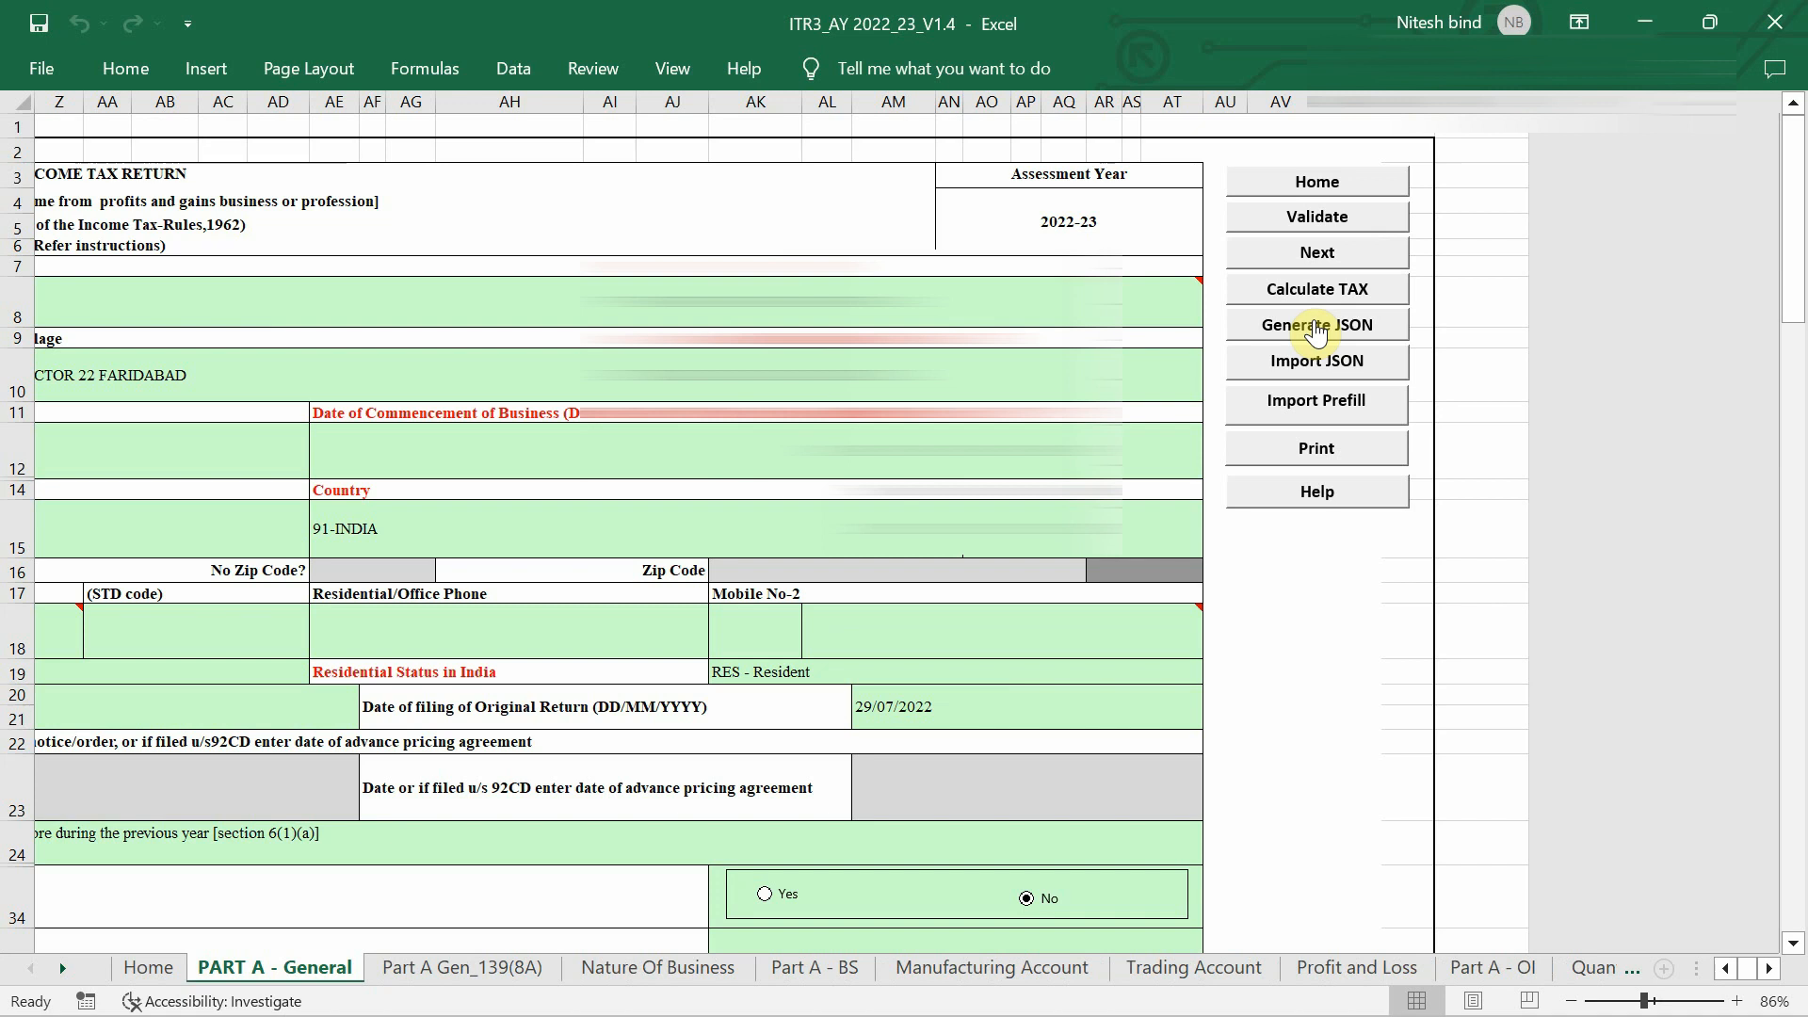
Generate the return JSON, dismissing the set-off, Schedule OI and Save JSON alerts.
{"action": "left_click", "coordinate": [1338, 332]}
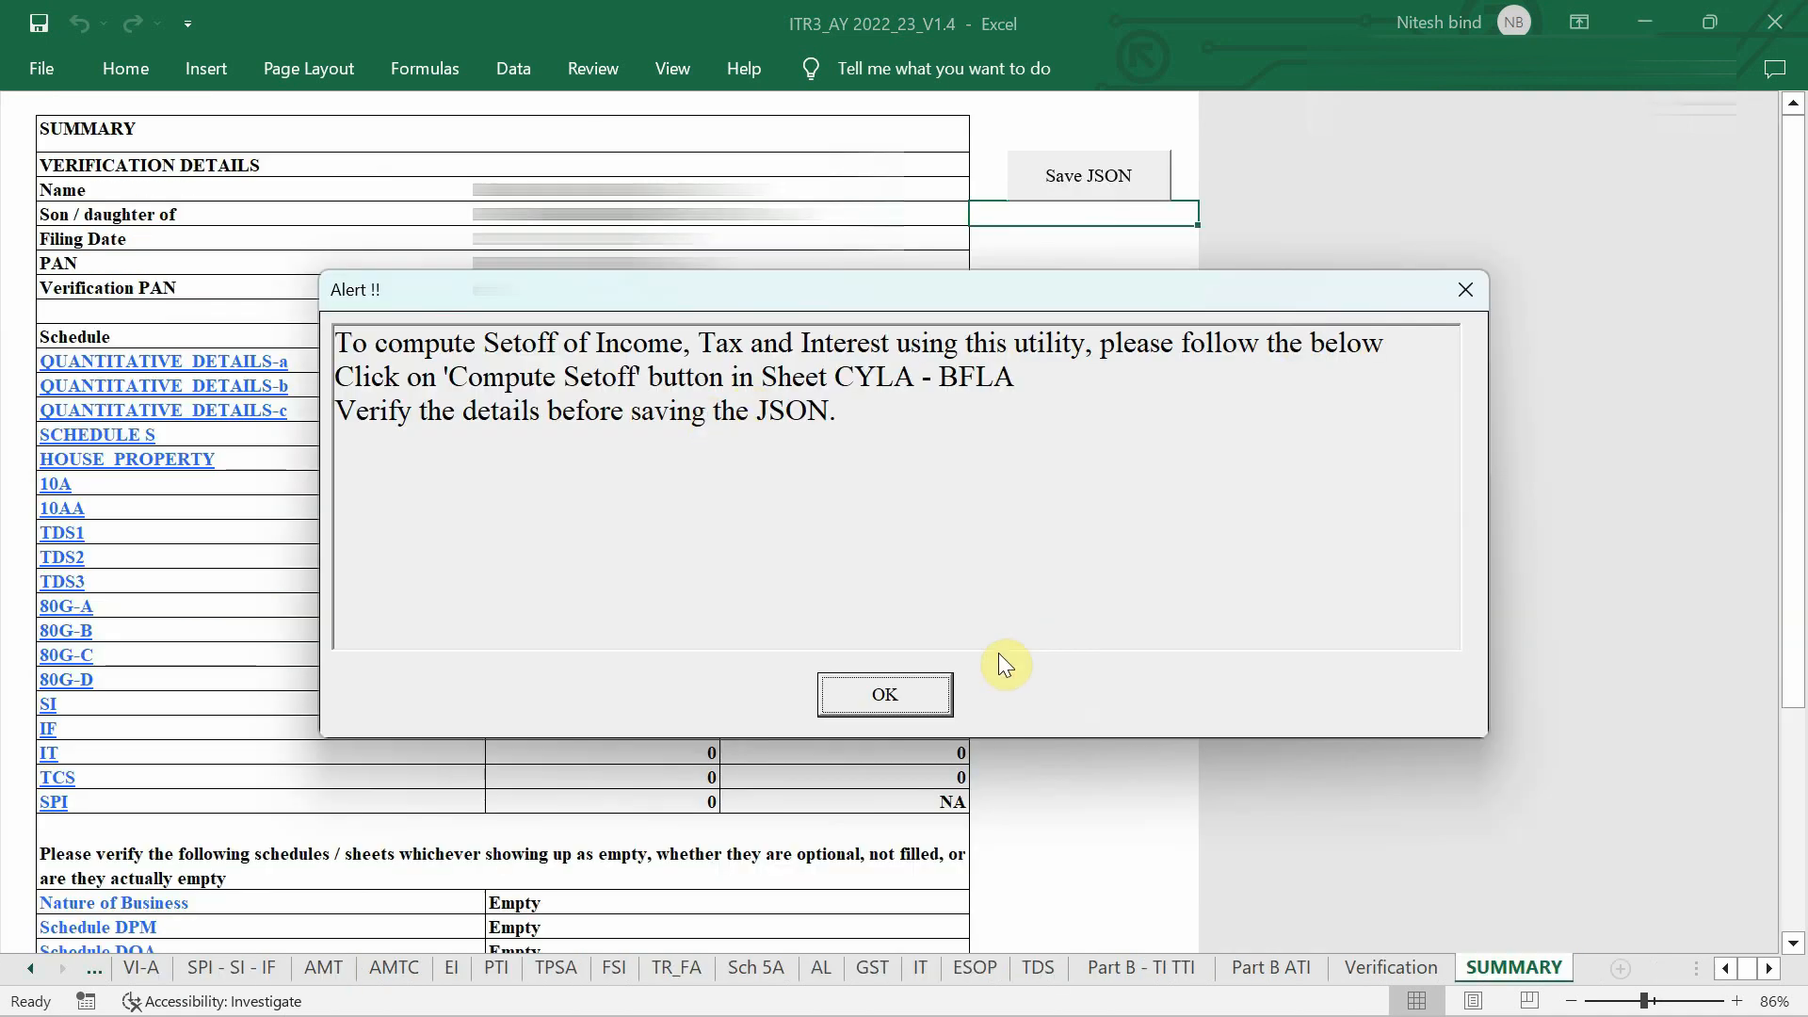
{"action": "left_click", "coordinate": [885, 699]}
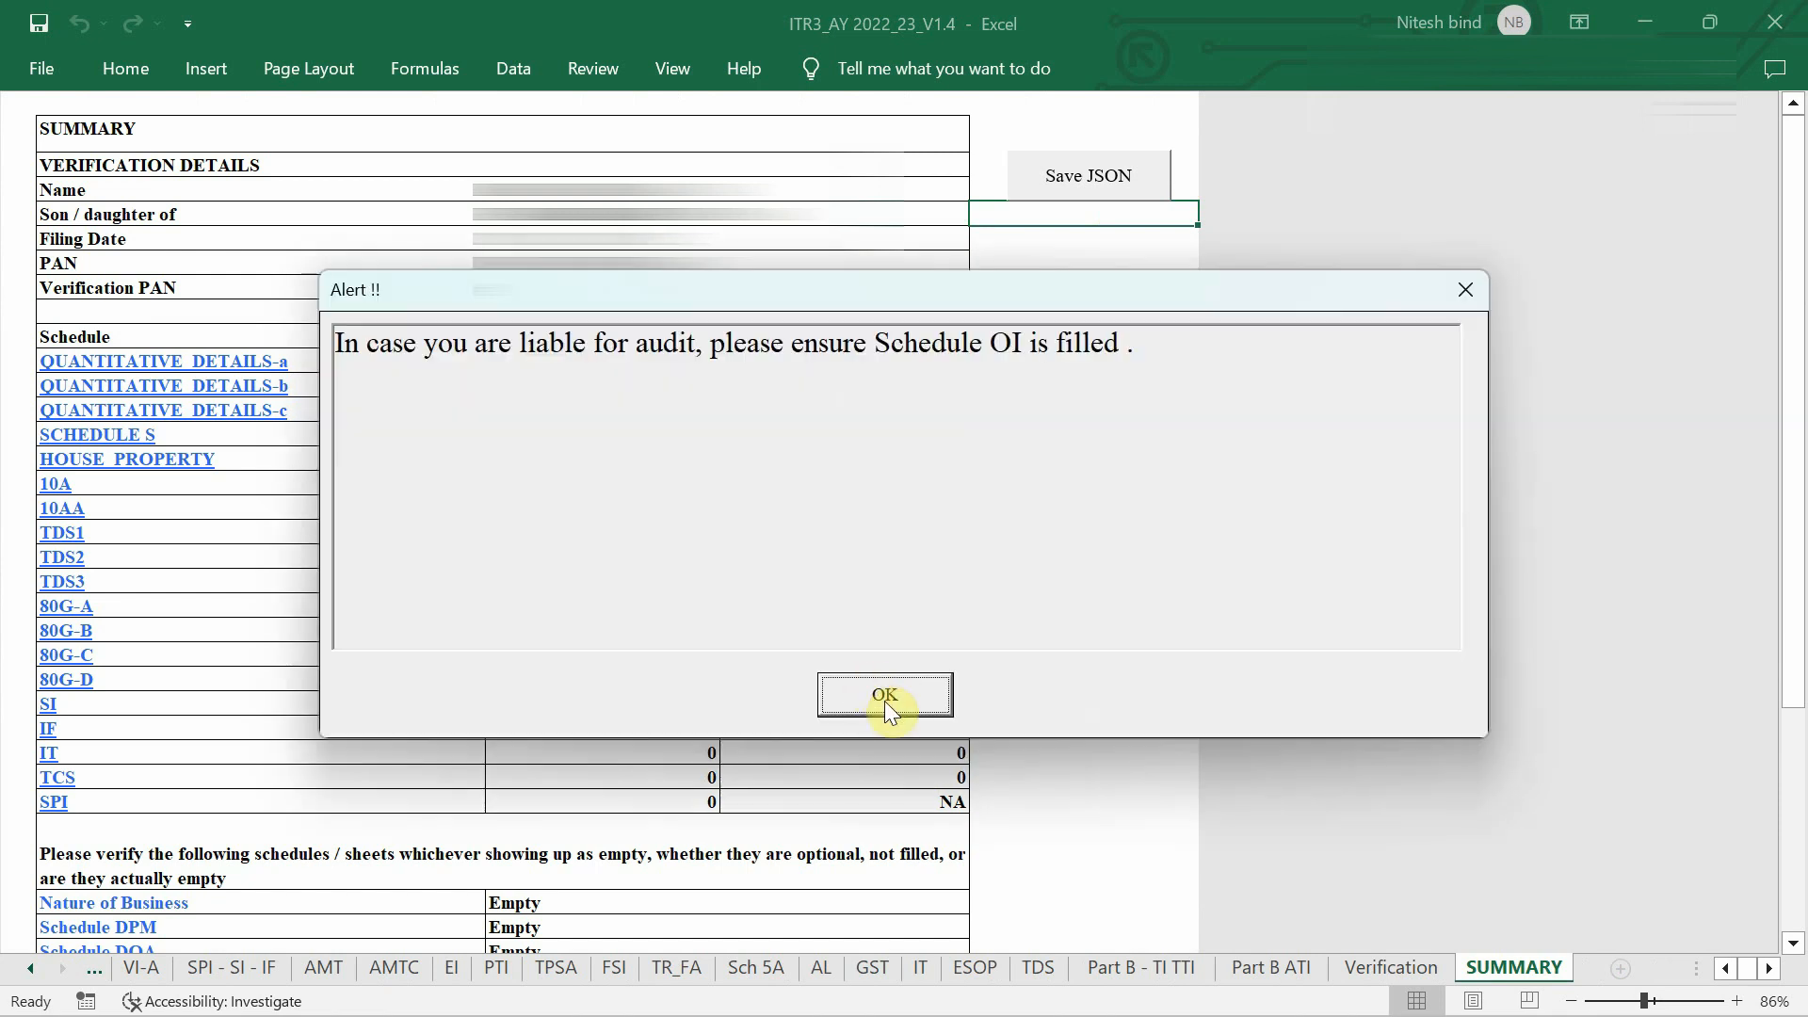
{"action": "left_click", "coordinate": [871, 702]}
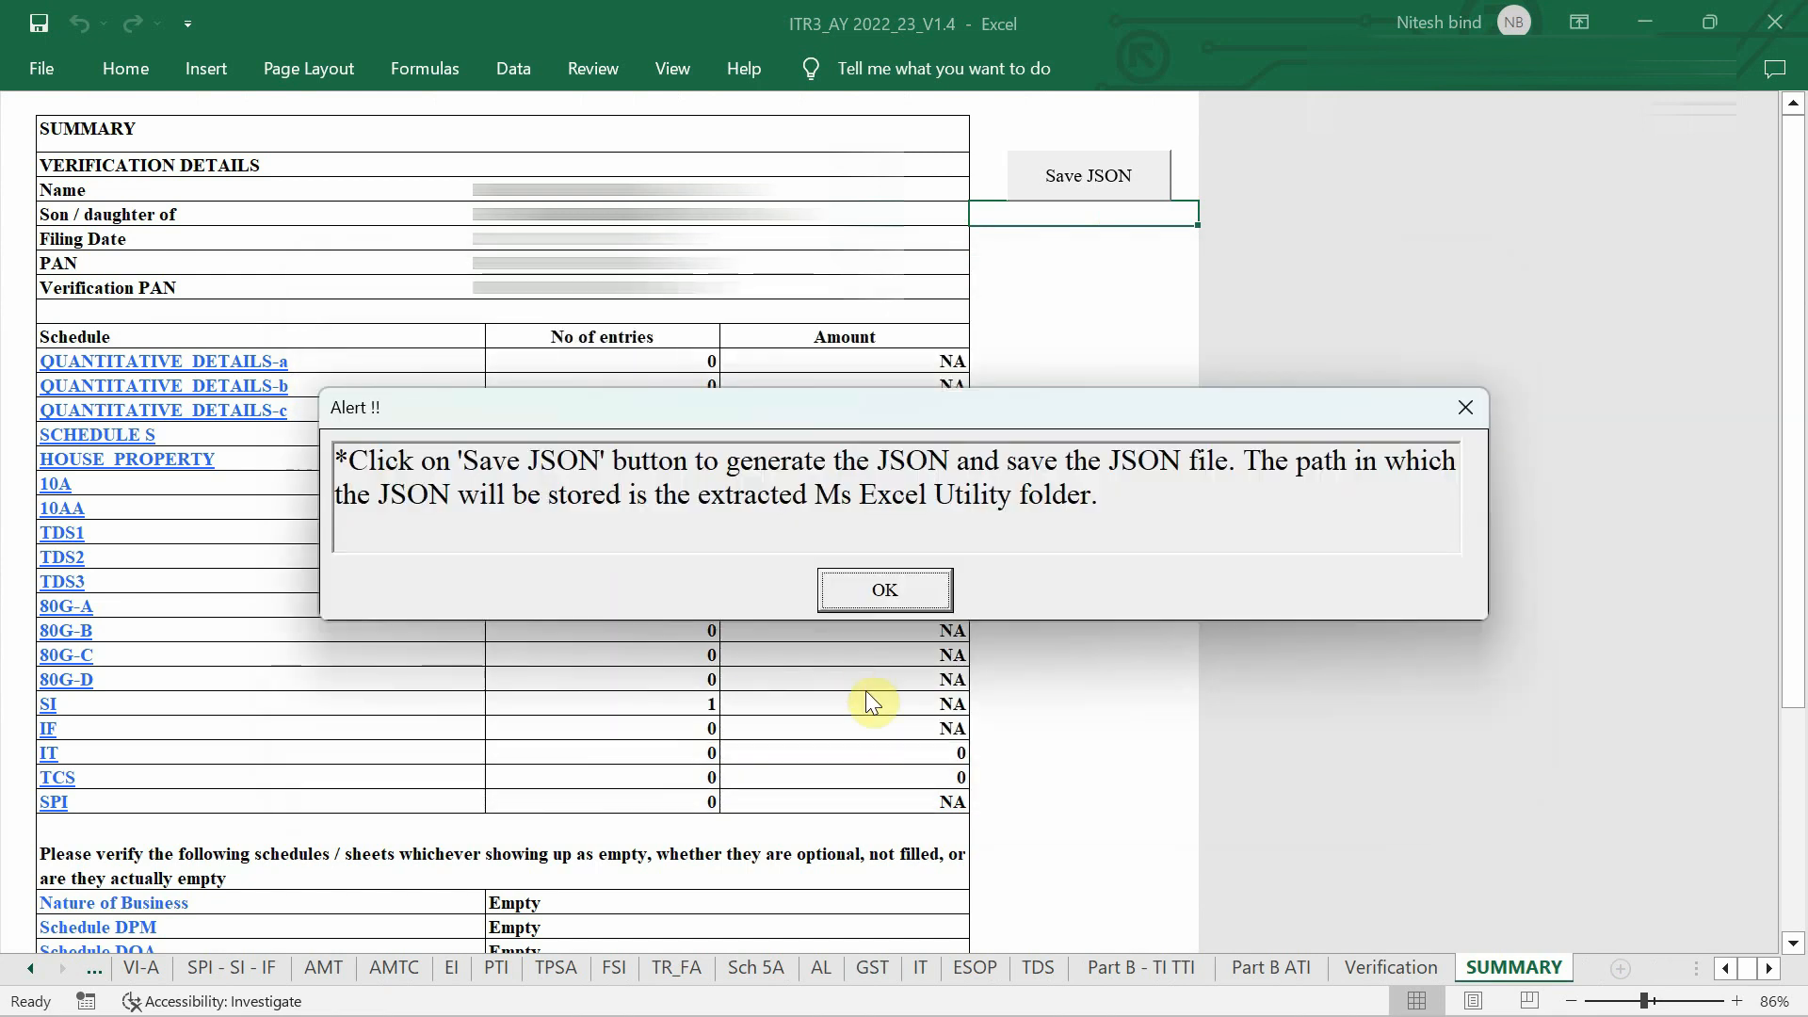
{"action": "left_click", "coordinate": [886, 594]}
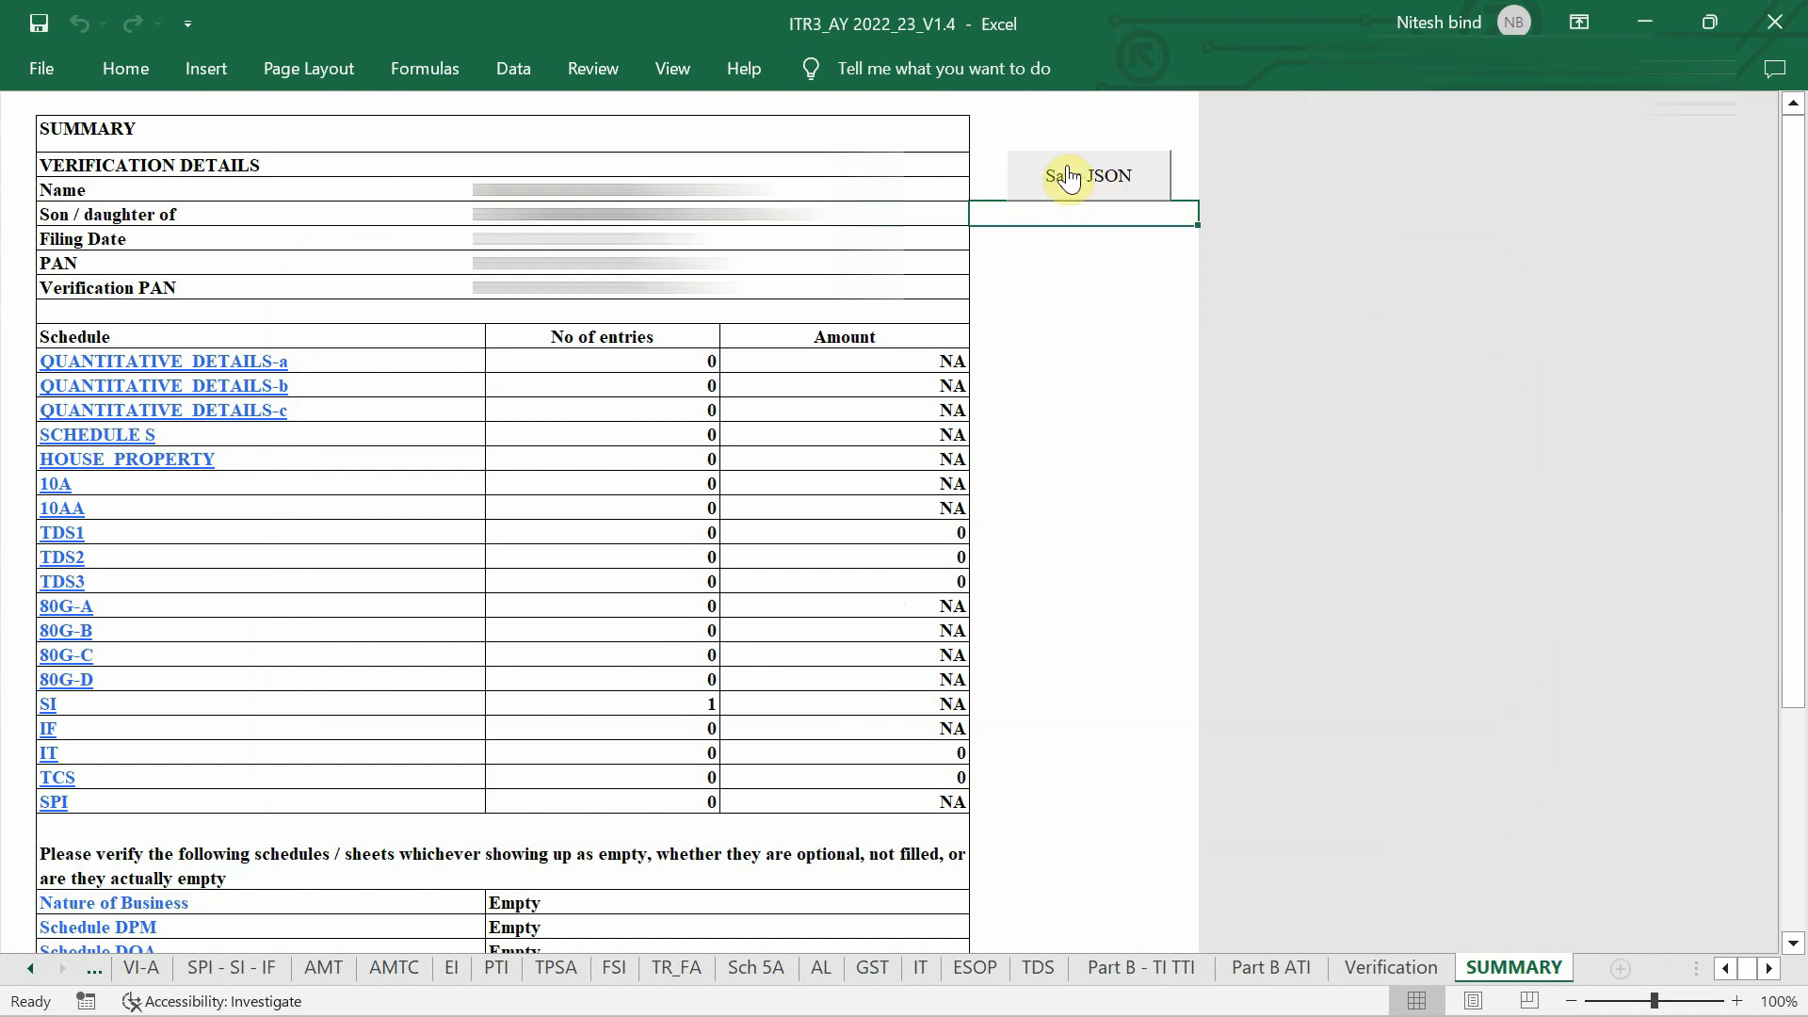
Save the return as a JSON file and acknowledge the saved and upload alerts.
{"action": "left_click", "coordinate": [1083, 187]}
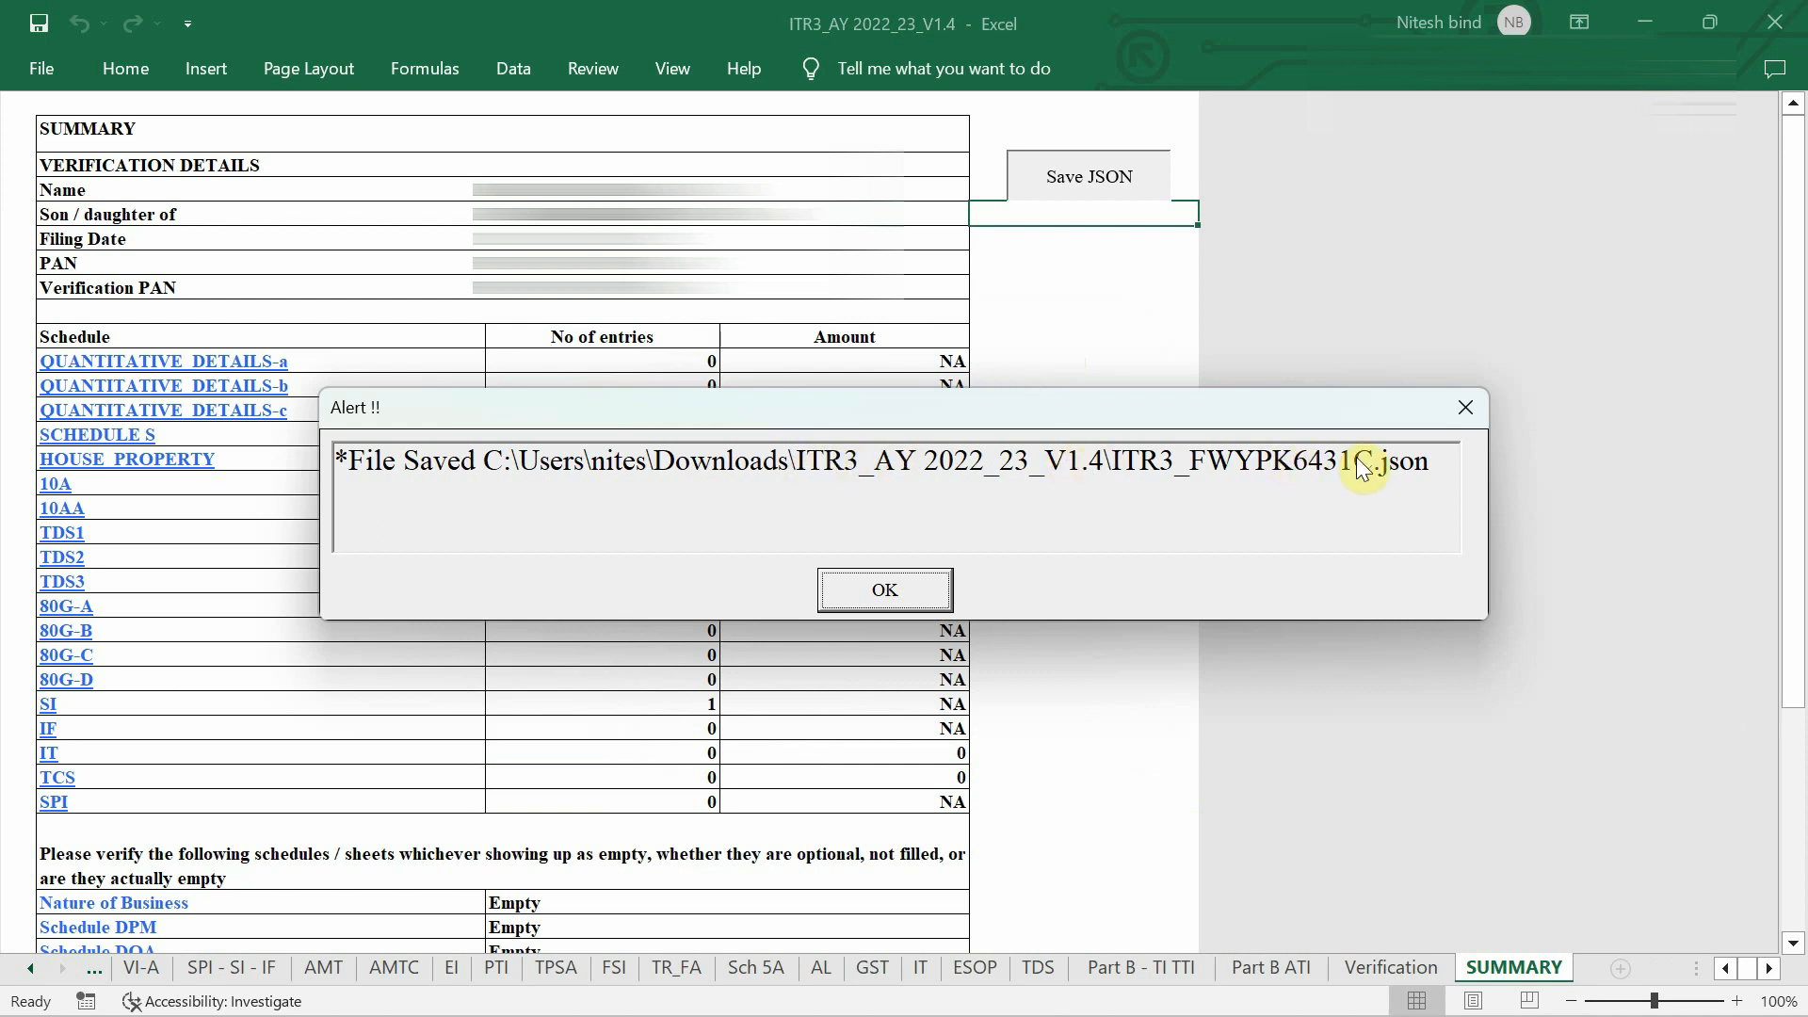
{"action": "left_click", "coordinate": [923, 595]}
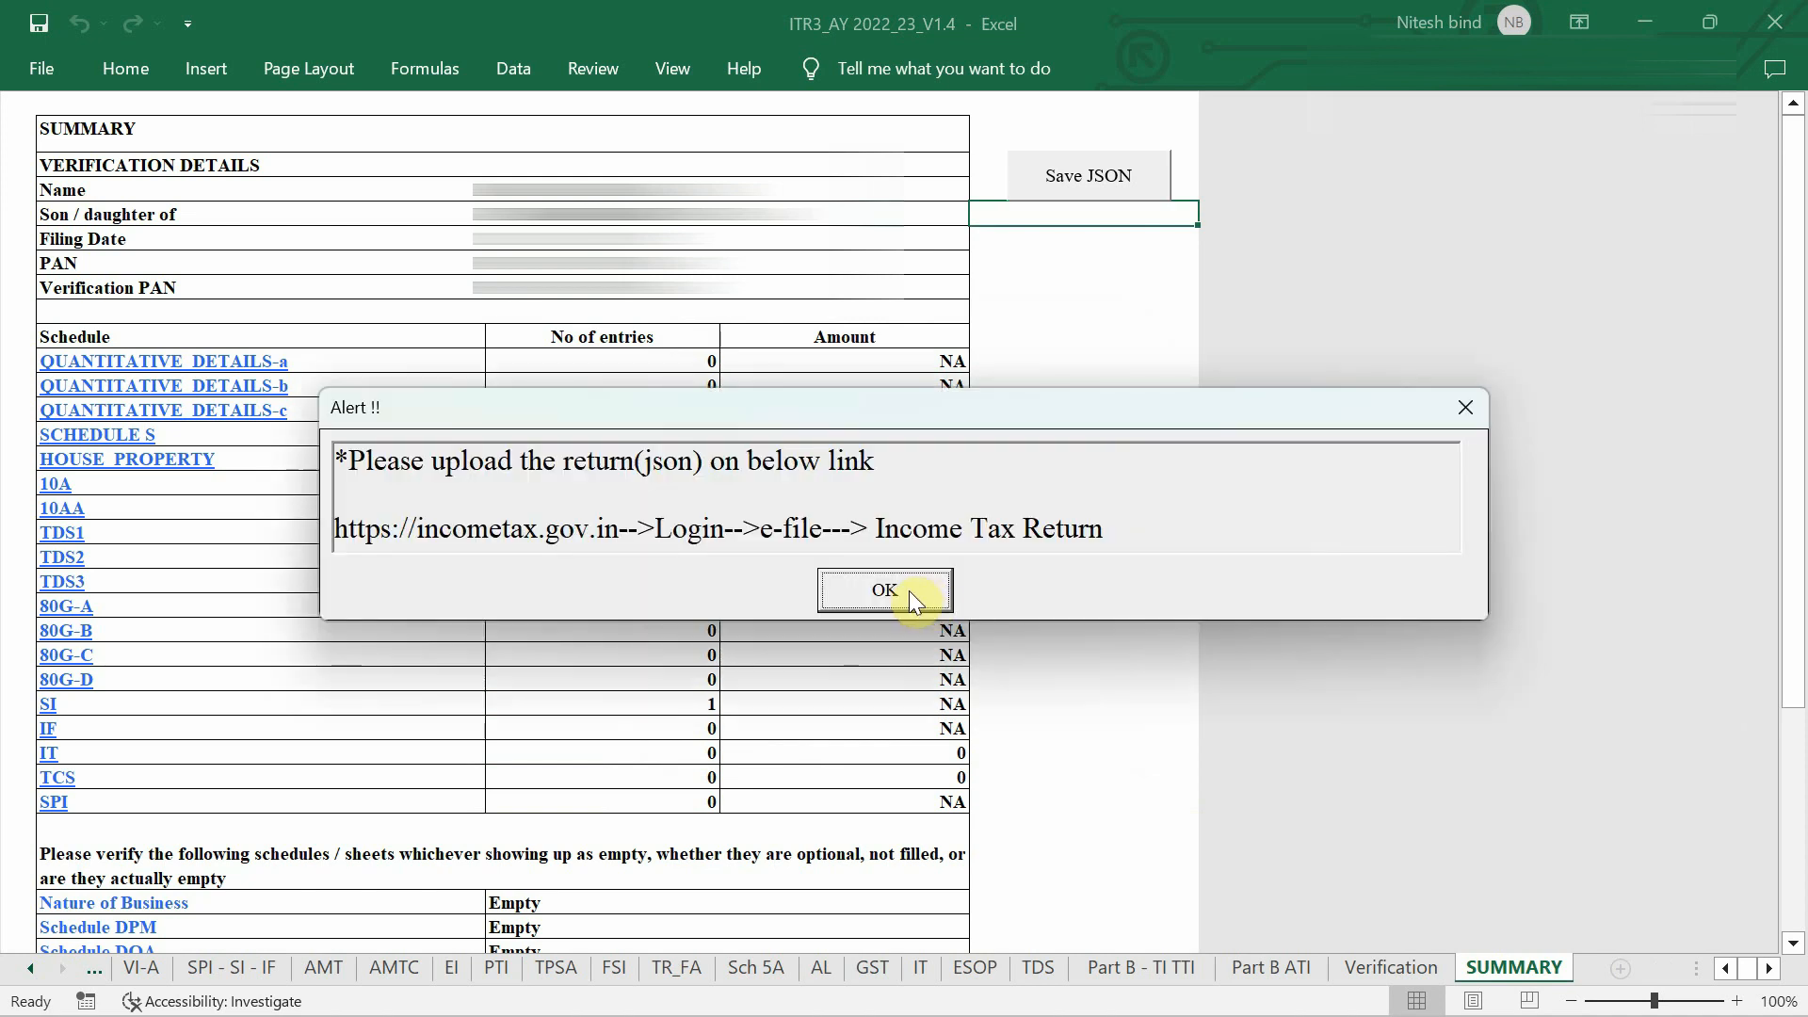
{"action": "left_click", "coordinate": [907, 590]}
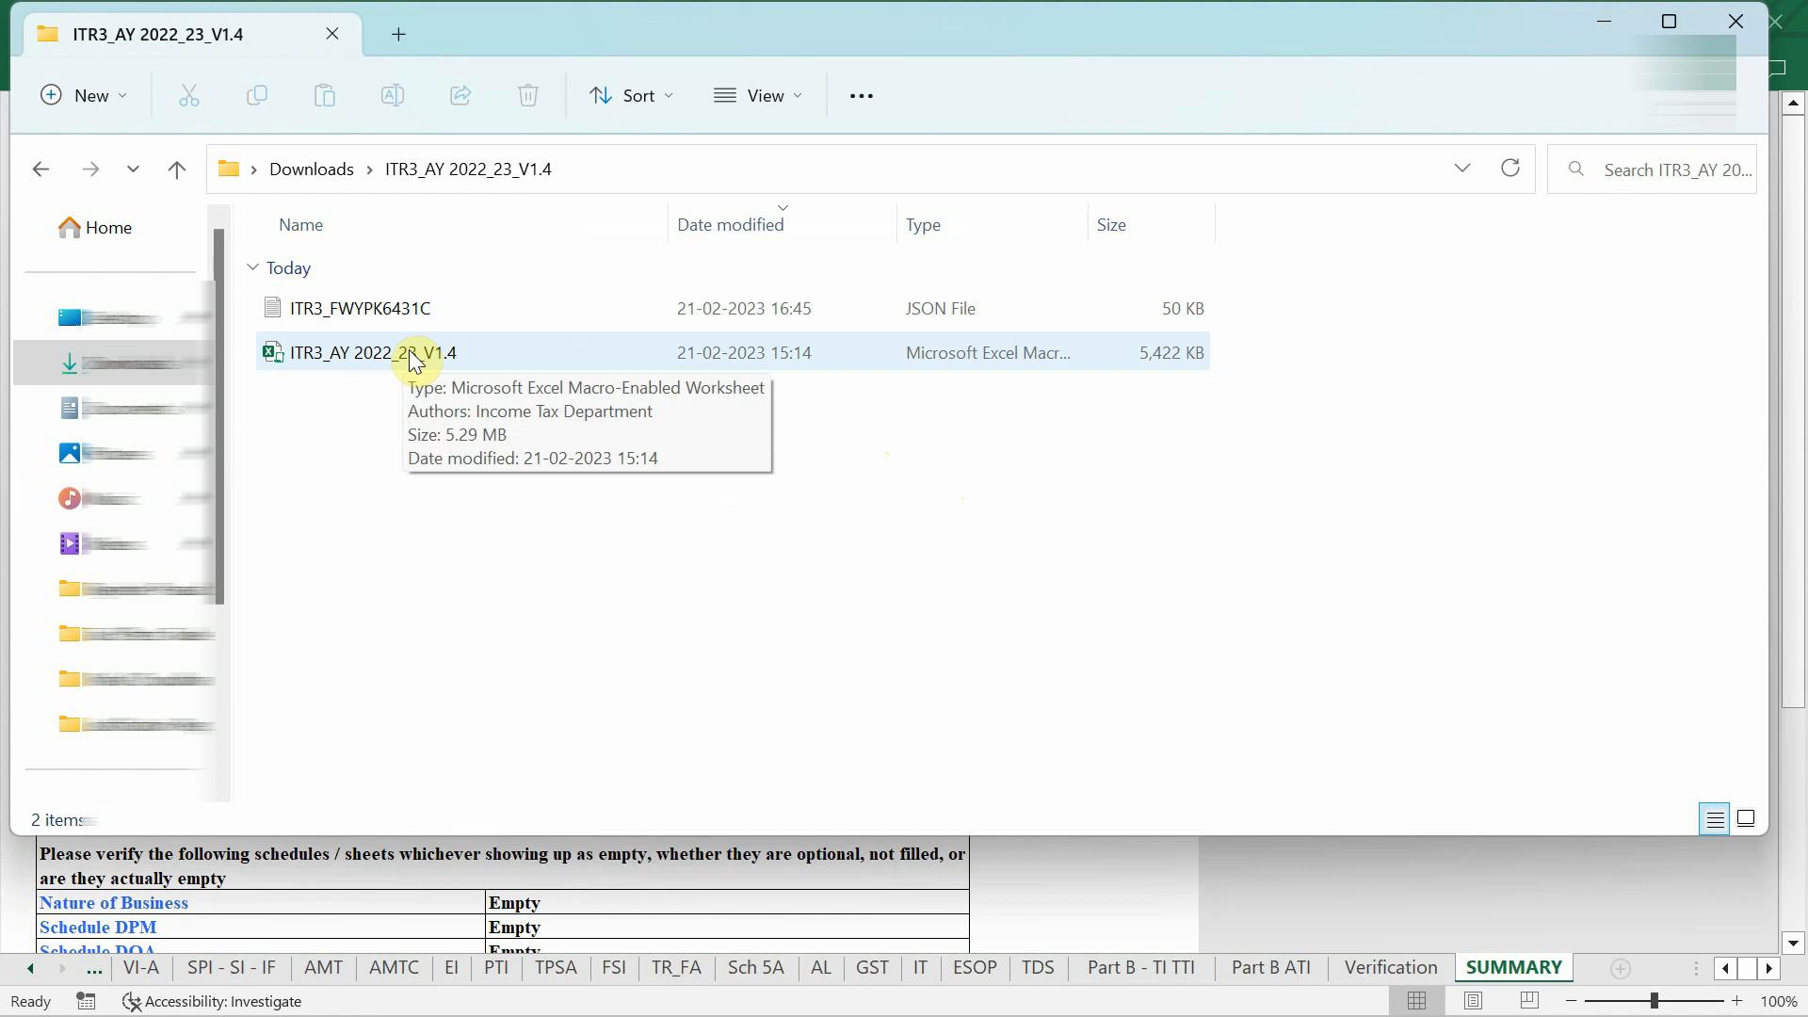
Select the saved 50 KB ITR-3 JSON file in the ITR3_AY 2022_23_V1.4 folder.
{"action": "left_click", "coordinate": [370, 312]}
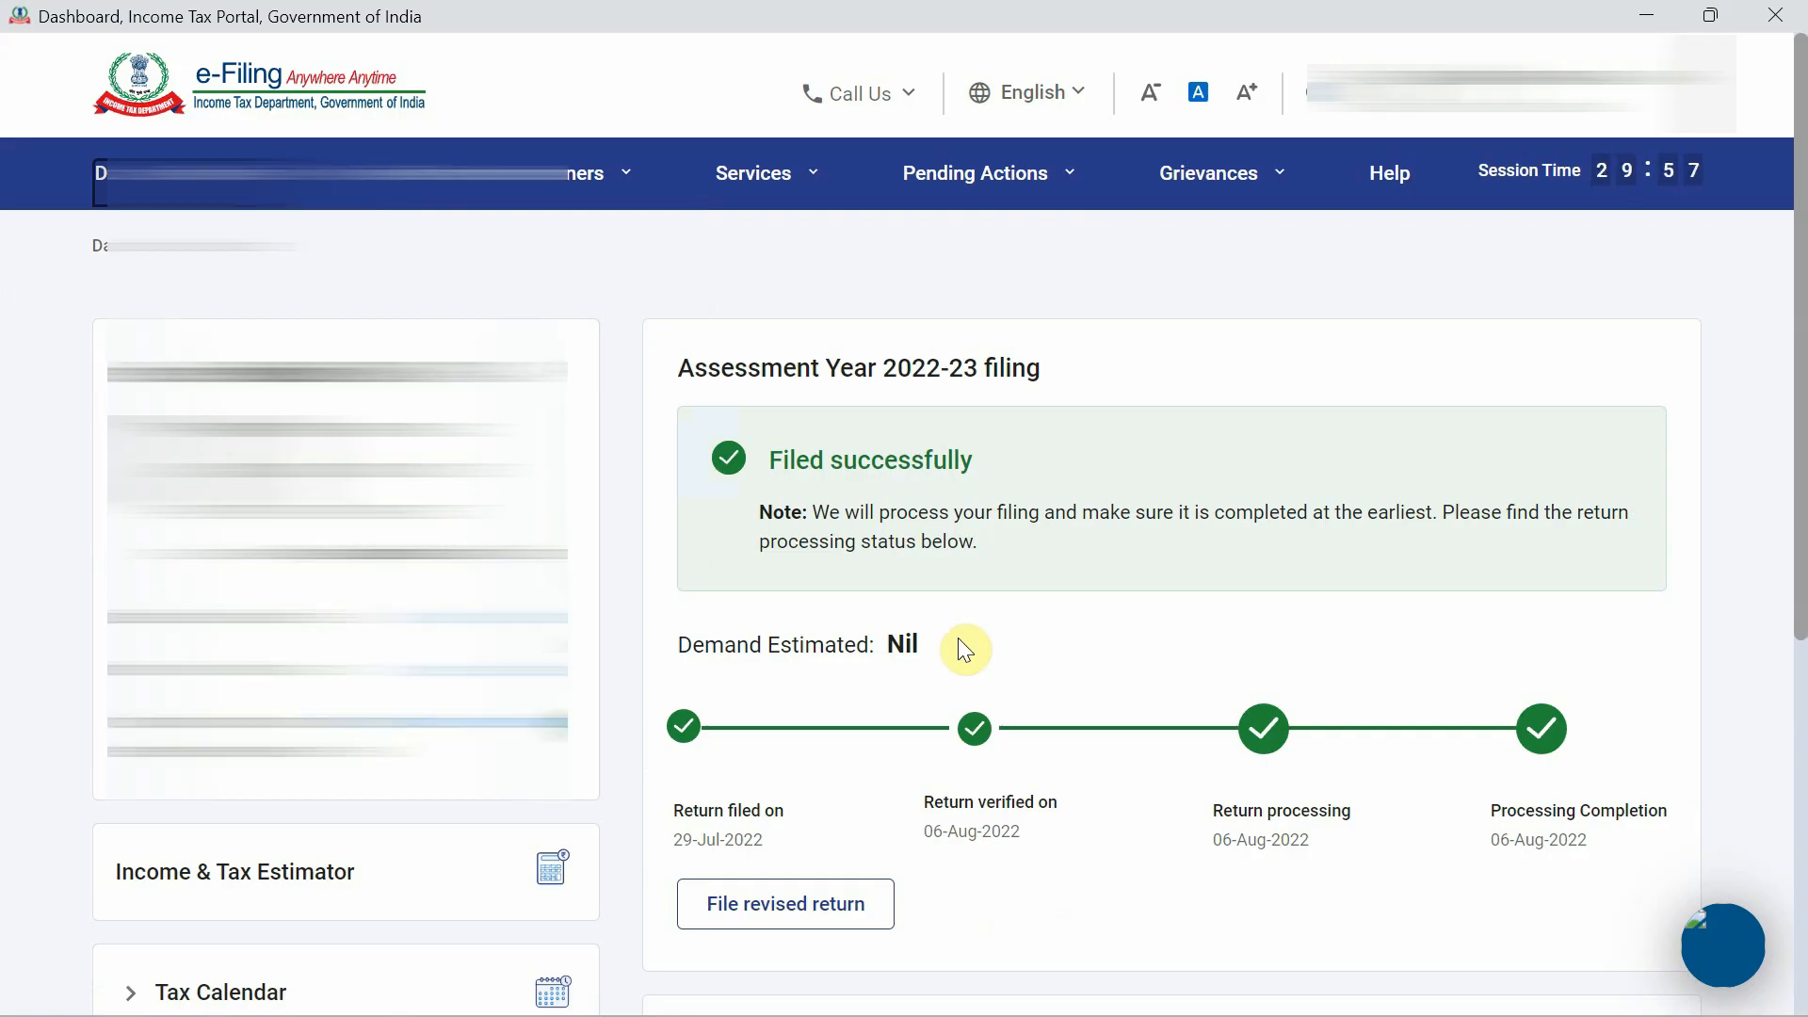
Start a new income tax return for AY 2022-23 as a 139(8A) Updated Return.
{"action": "scroll", "coordinate": [960, 641], "scroll_direction": "down", "scroll_amount": 3}
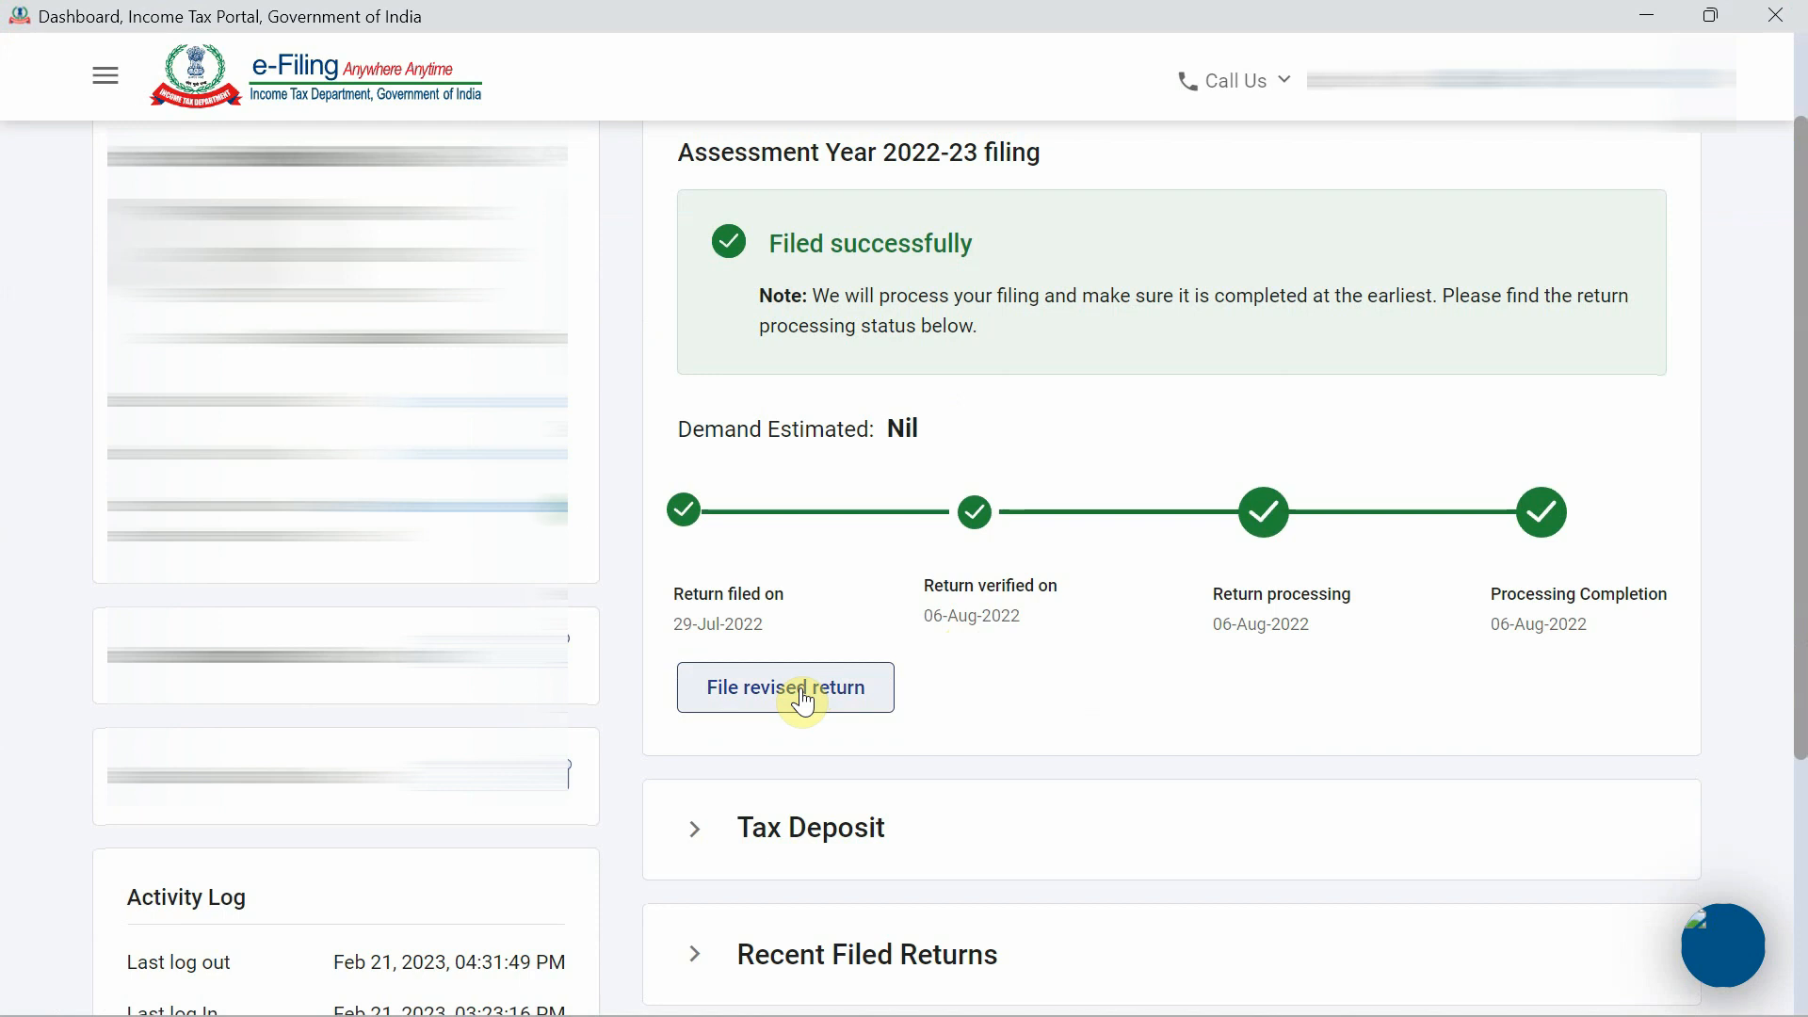
{"action": "scroll", "coordinate": [807, 702], "scroll_direction": "up", "scroll_amount": 3}
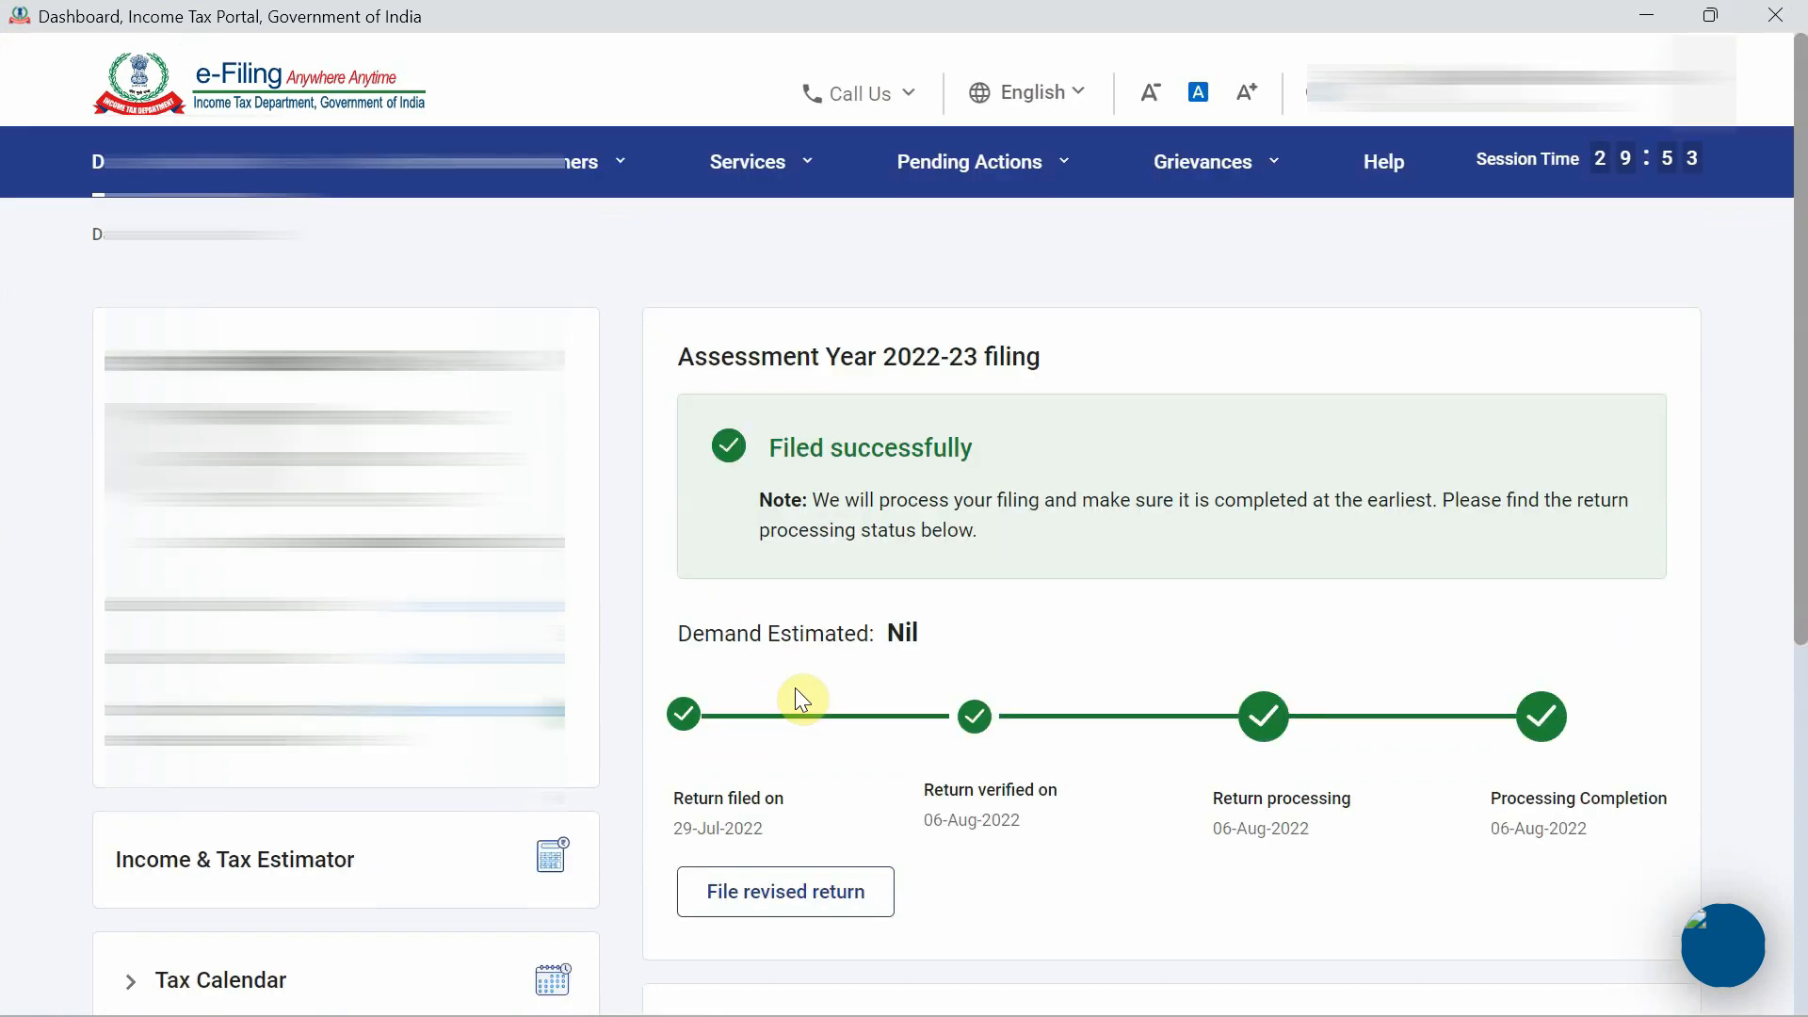
{"action": "left_click", "coordinate": [314, 198]}
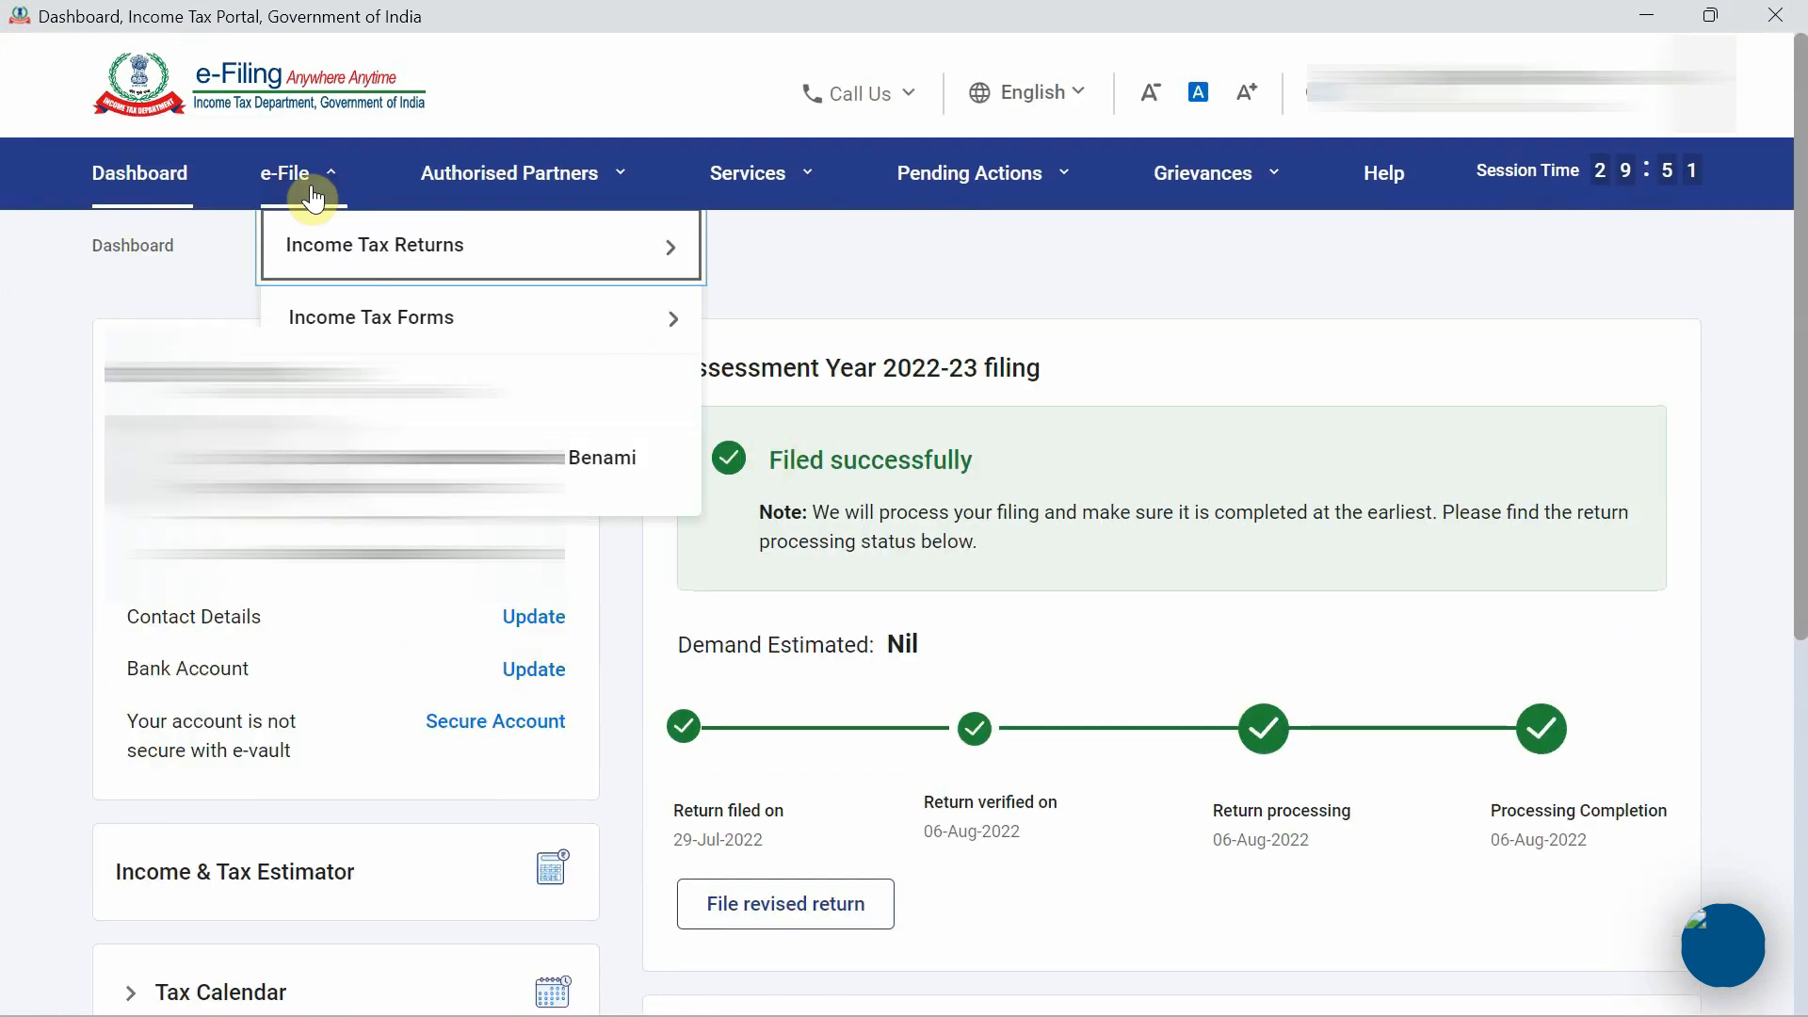
{"action": "mouse_move", "coordinate": [355, 243]}
{"action": "left_click", "coordinate": [782, 230]}
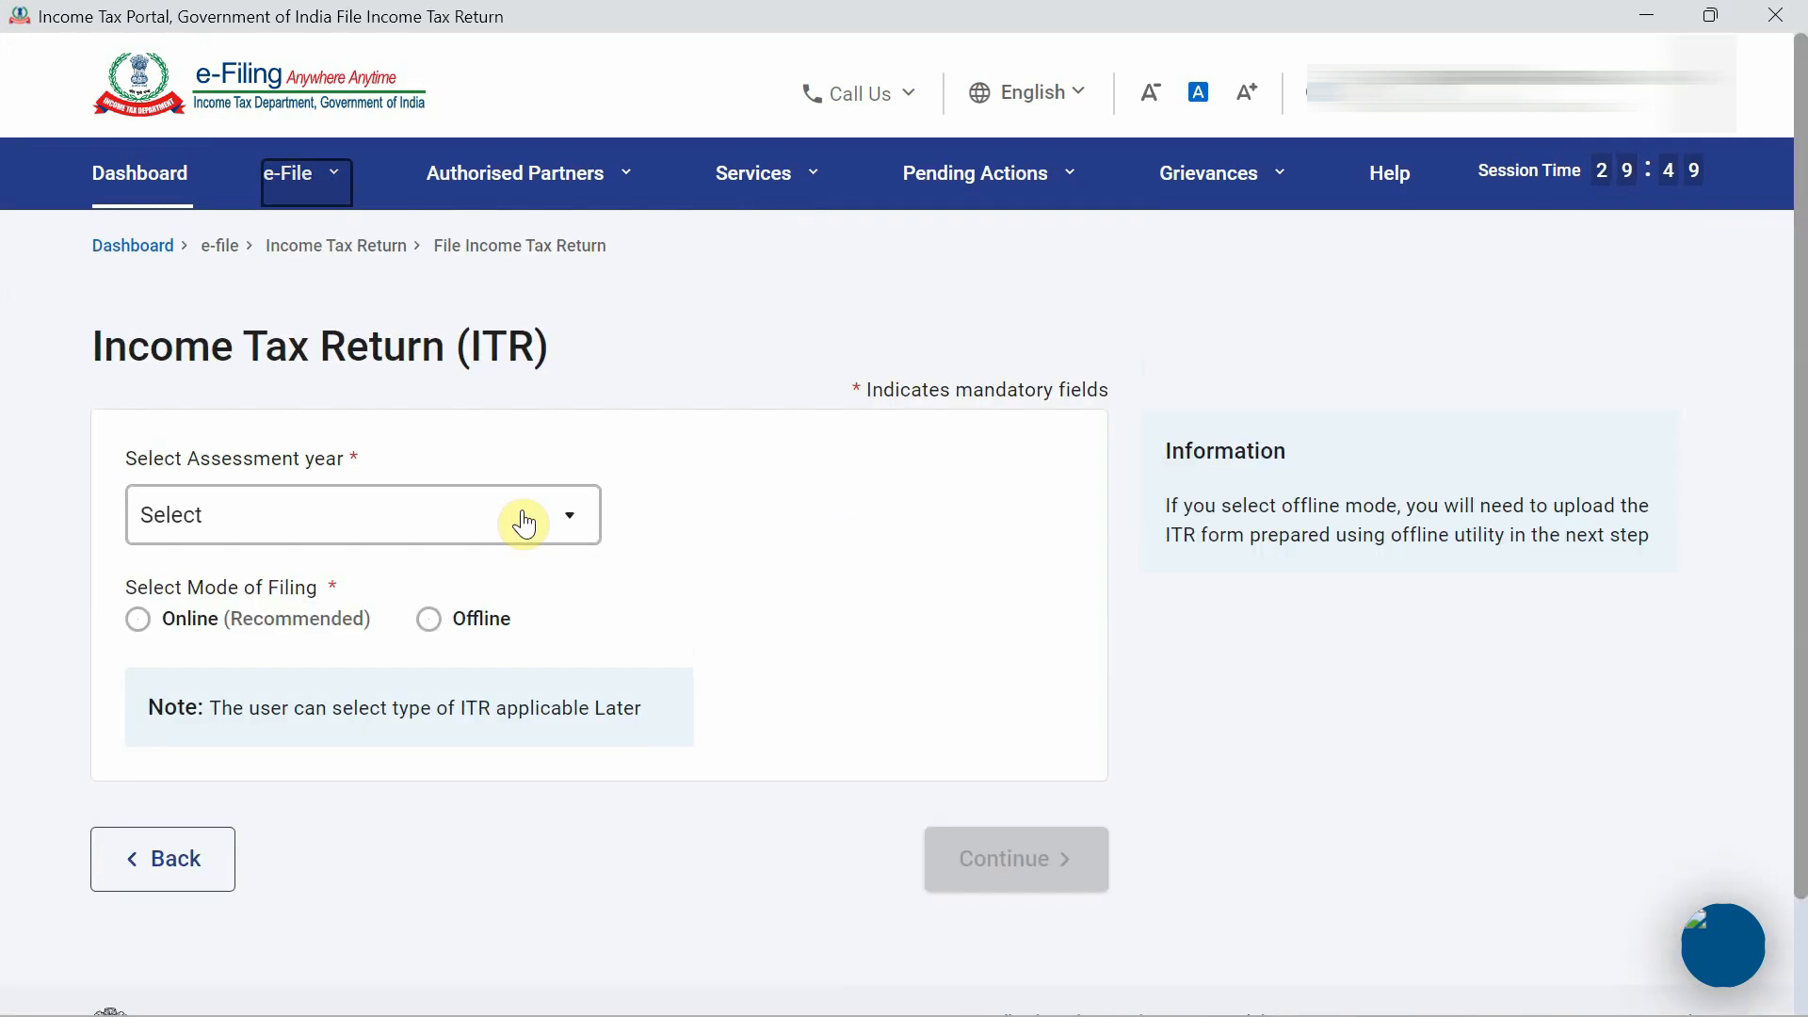
{"action": "left_click", "coordinate": [548, 518]}
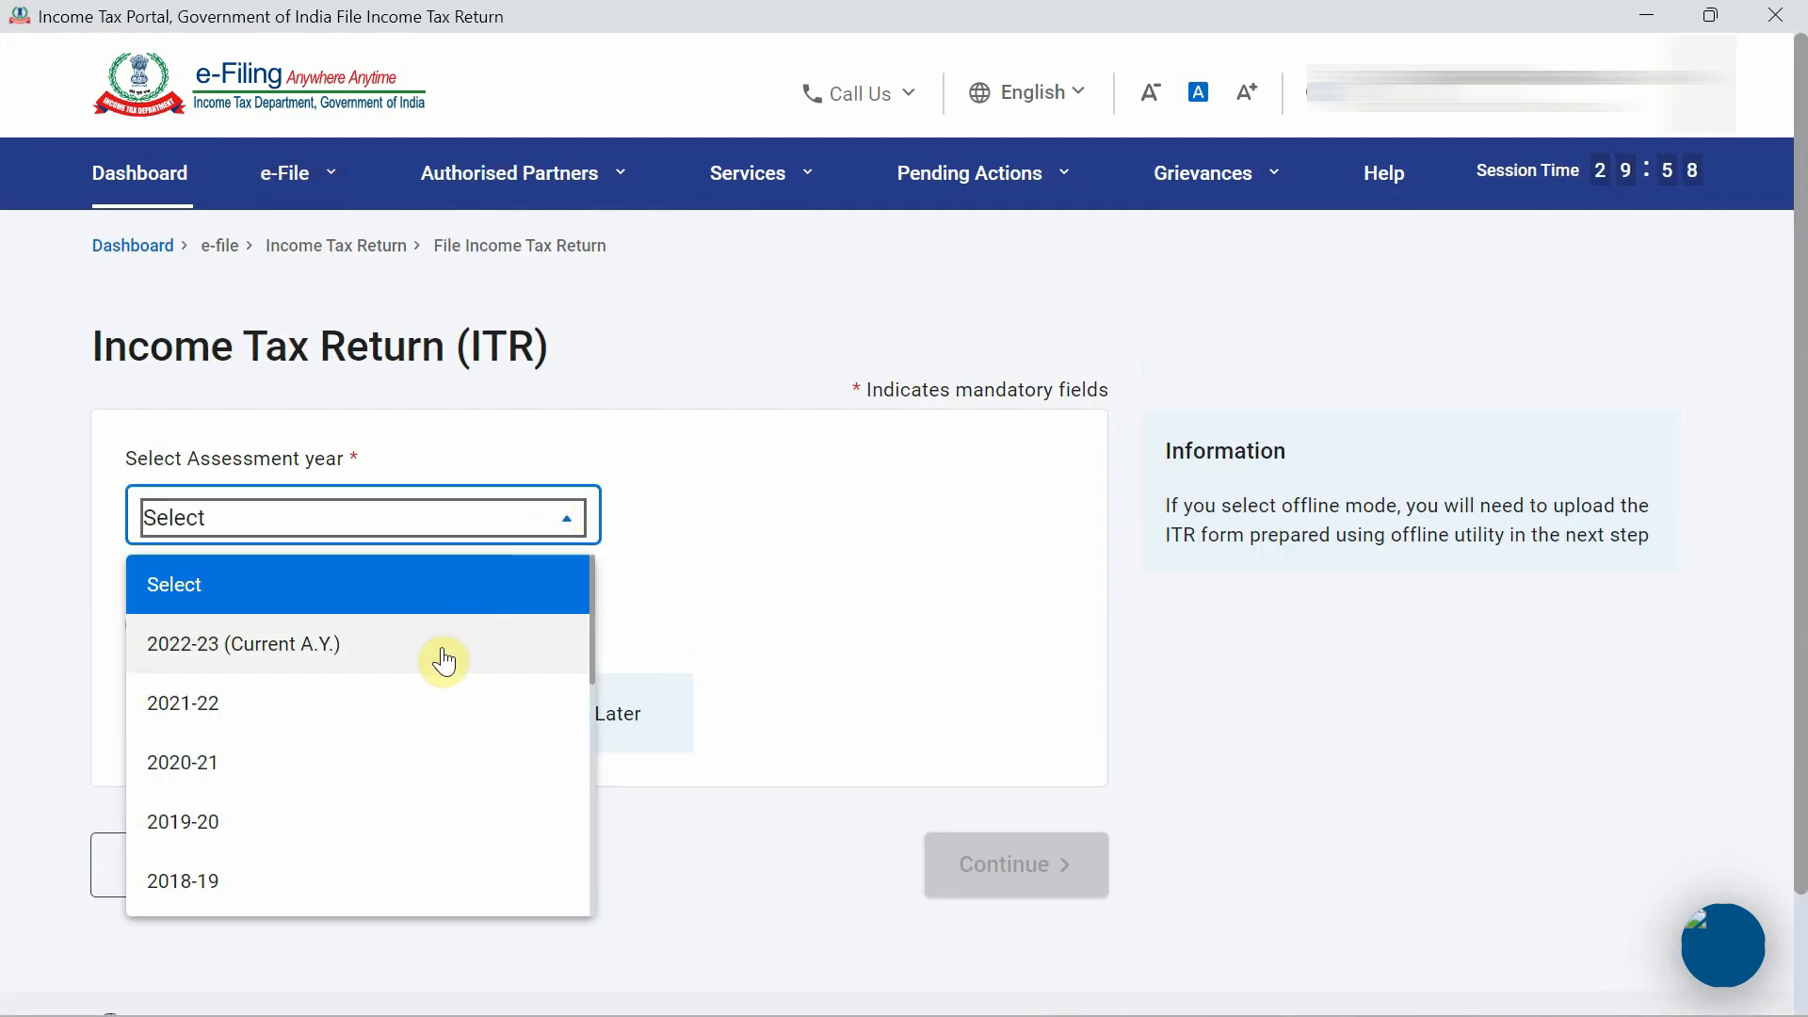
{"action": "left_click", "coordinate": [448, 650]}
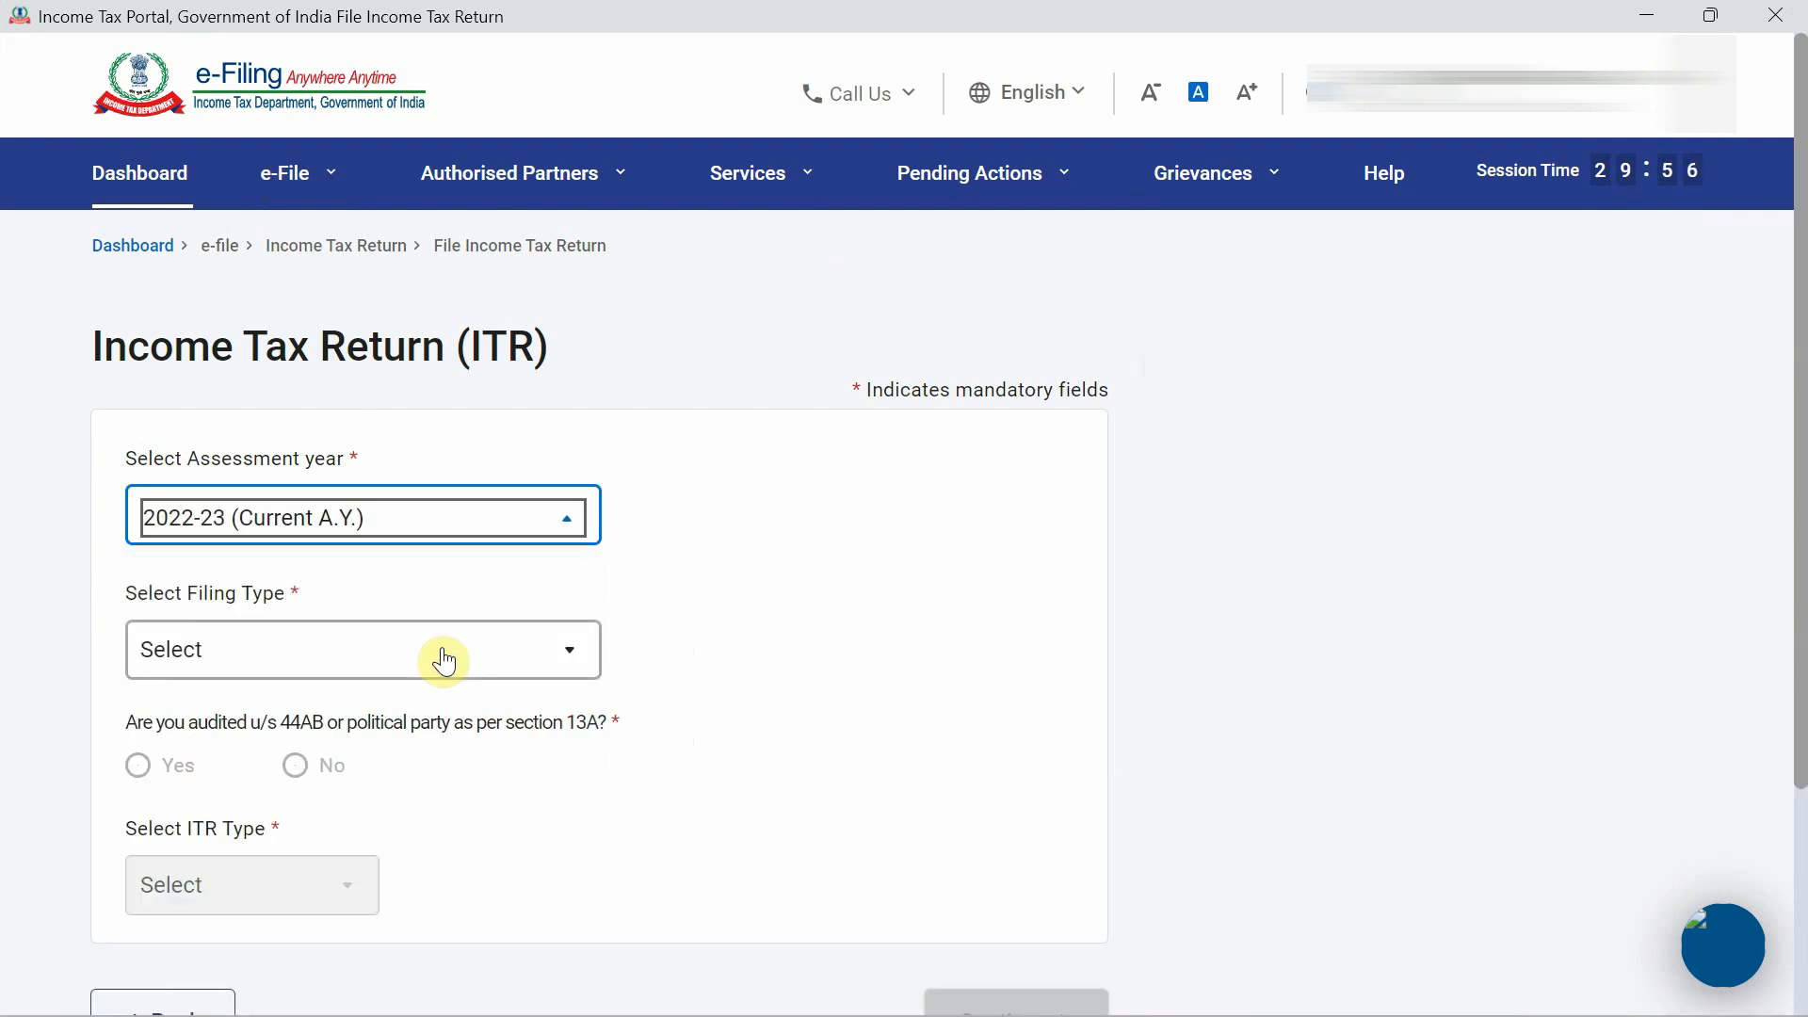
{"action": "left_click", "coordinate": [387, 652]}
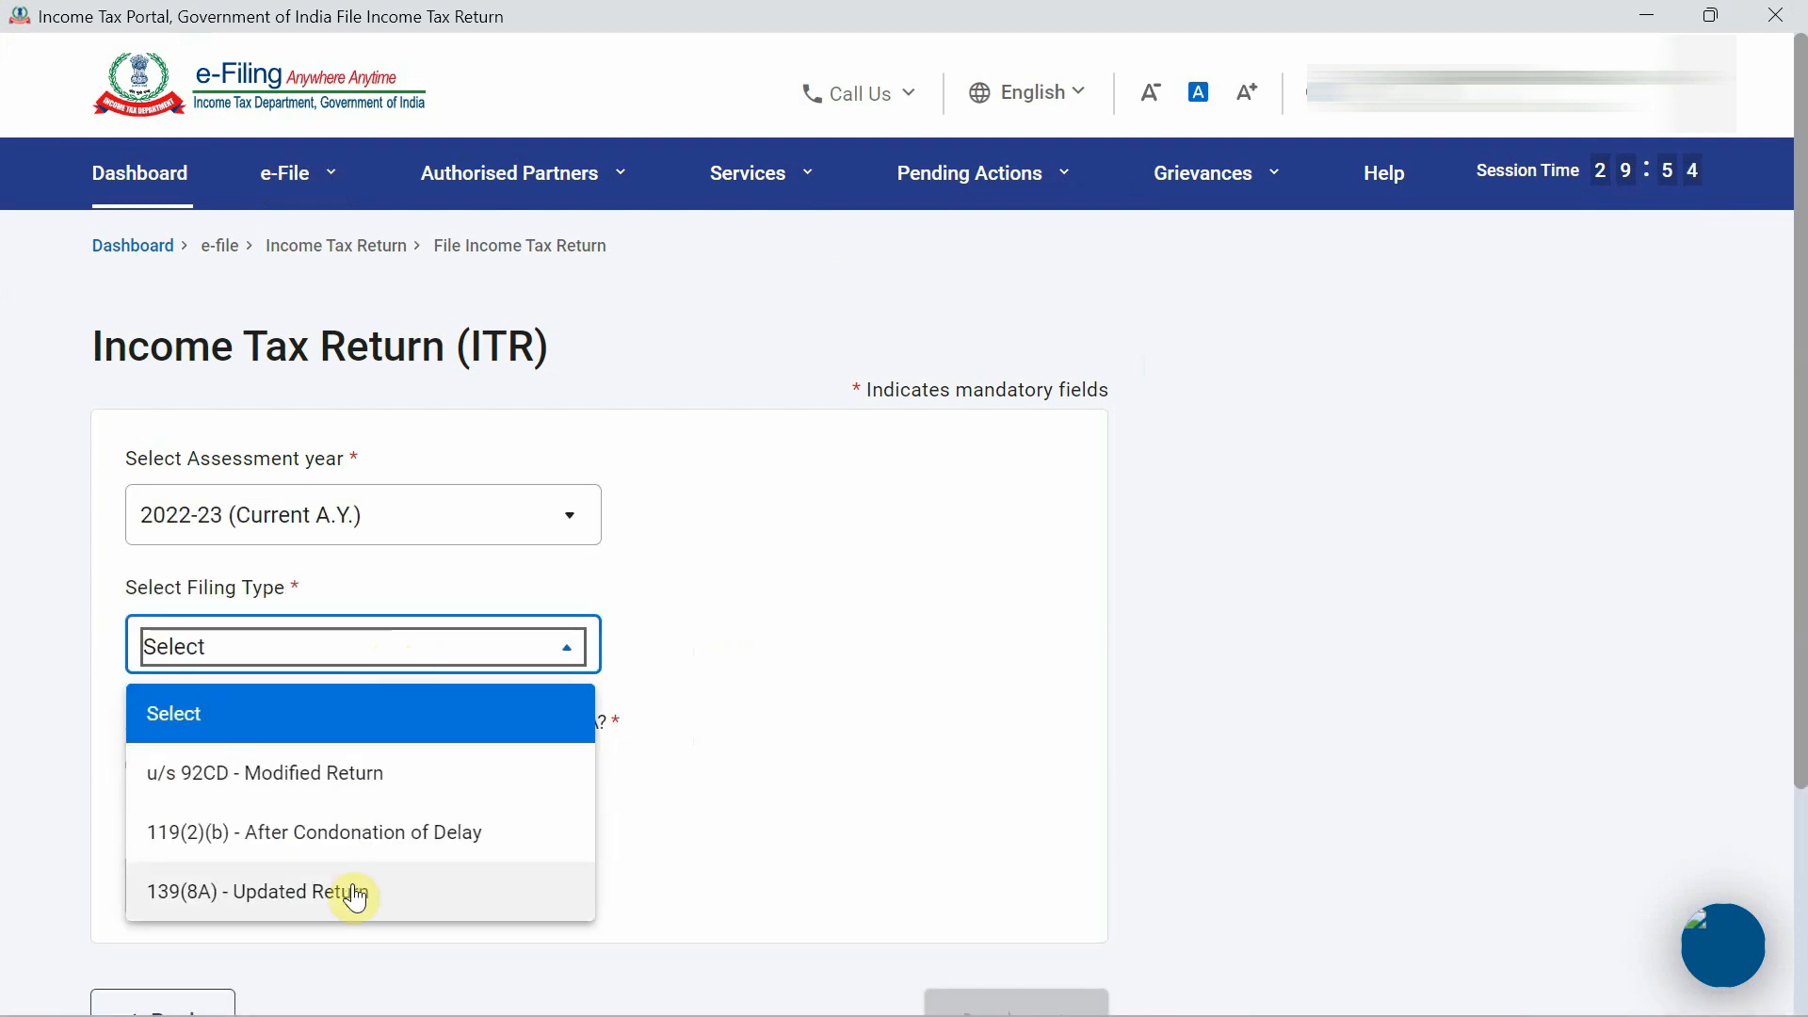
{"action": "left_click", "coordinate": [330, 903]}
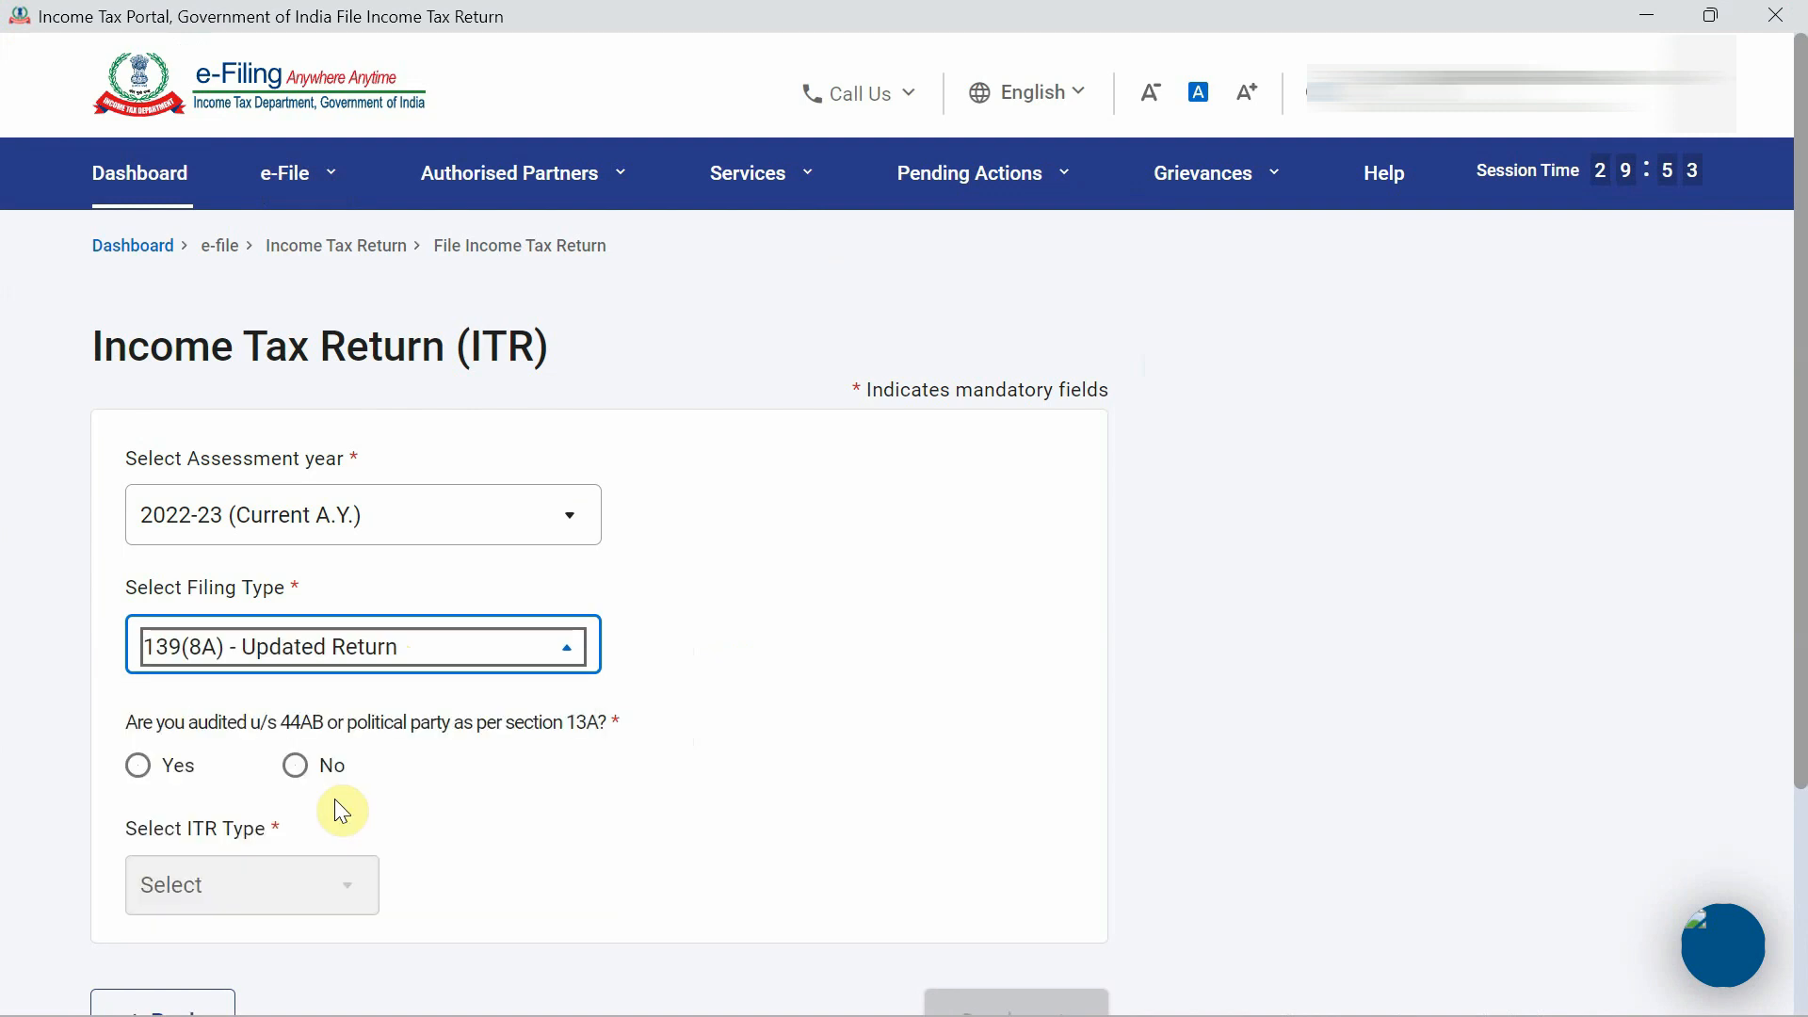
Answer No to the audit question, choose ITR-3 and continue to the upload page.
{"action": "left_click", "coordinate": [297, 784]}
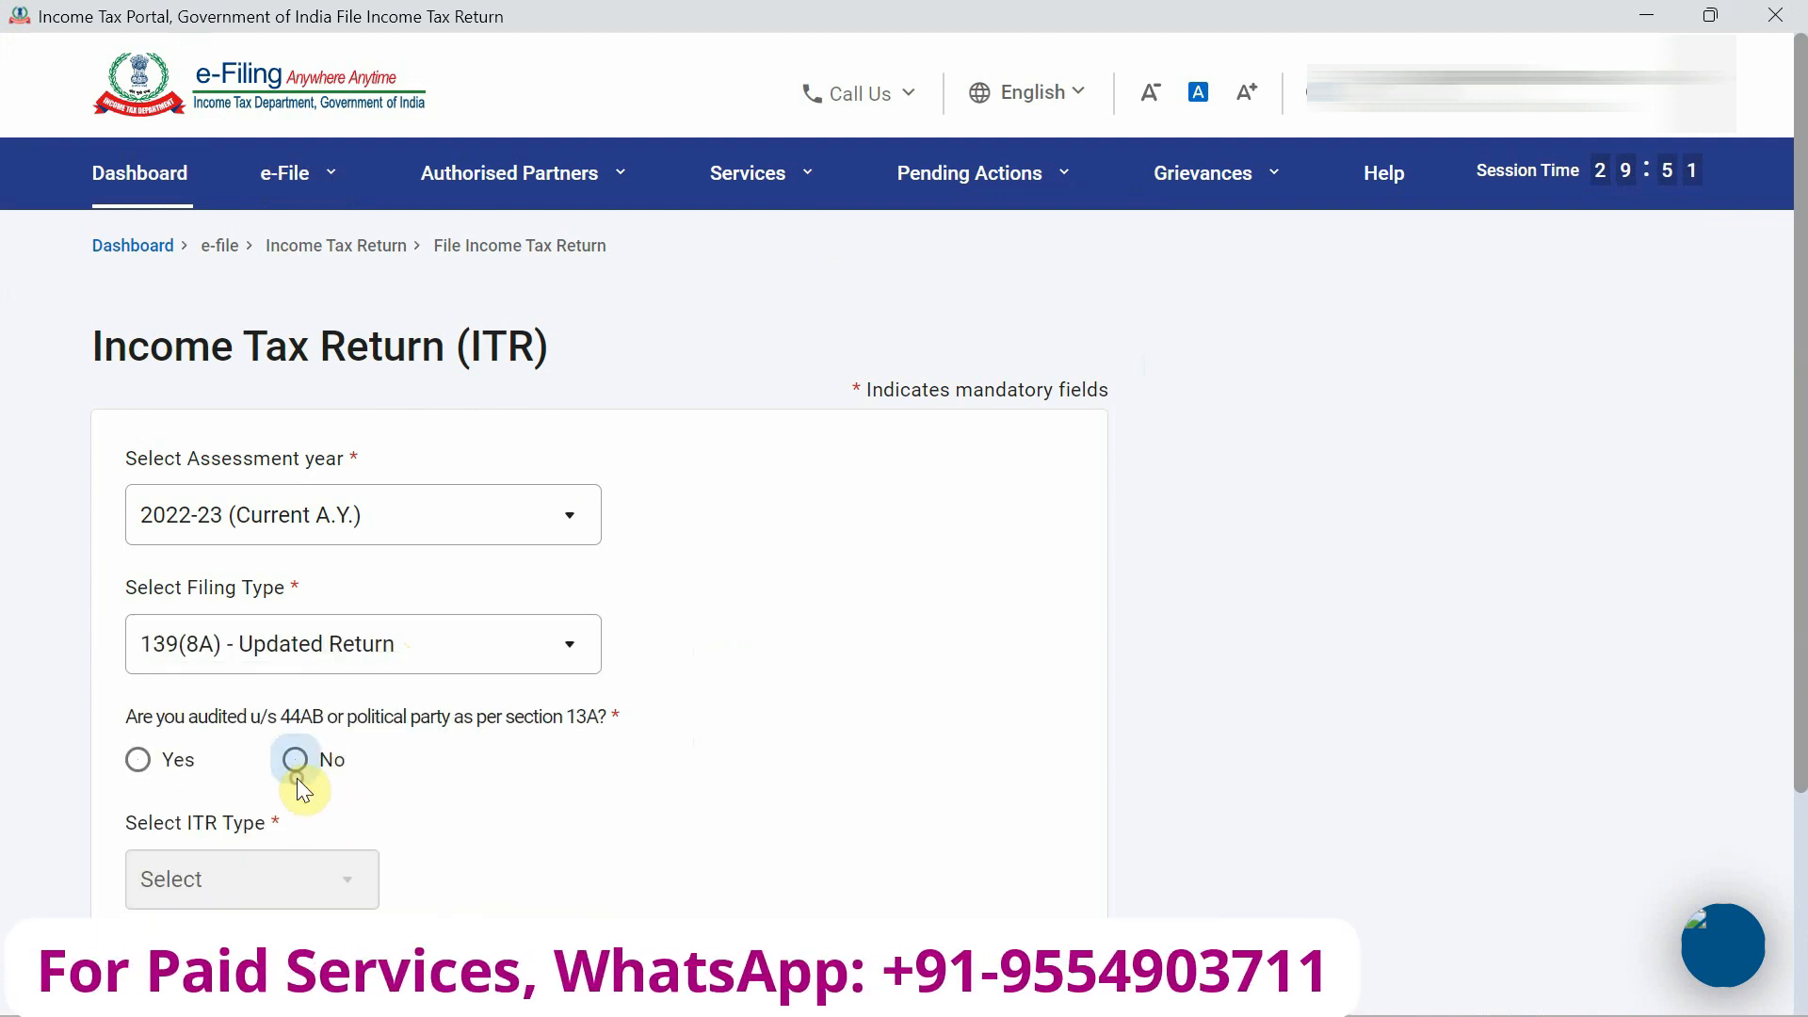
{"action": "left_click", "coordinate": [295, 759]}
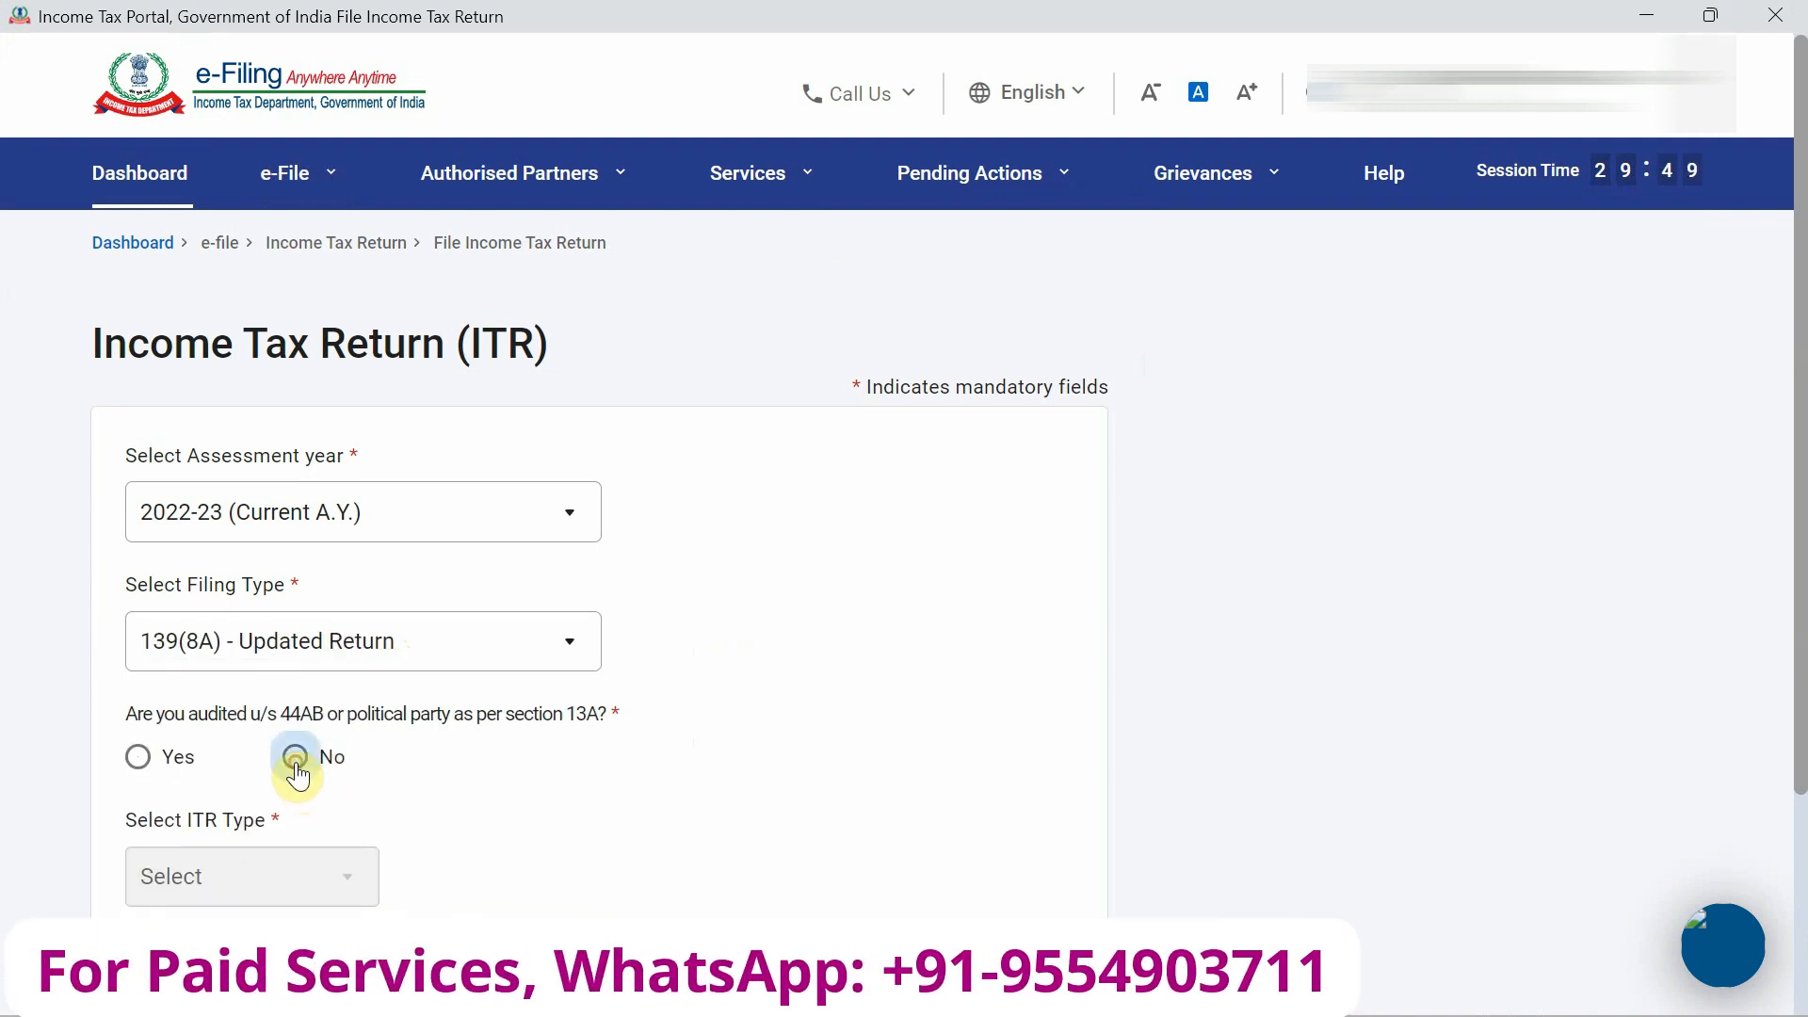
{"action": "scroll", "coordinate": [299, 767], "scroll_direction": "down", "scroll_amount": 2}
{"action": "left_click", "coordinate": [296, 655]}
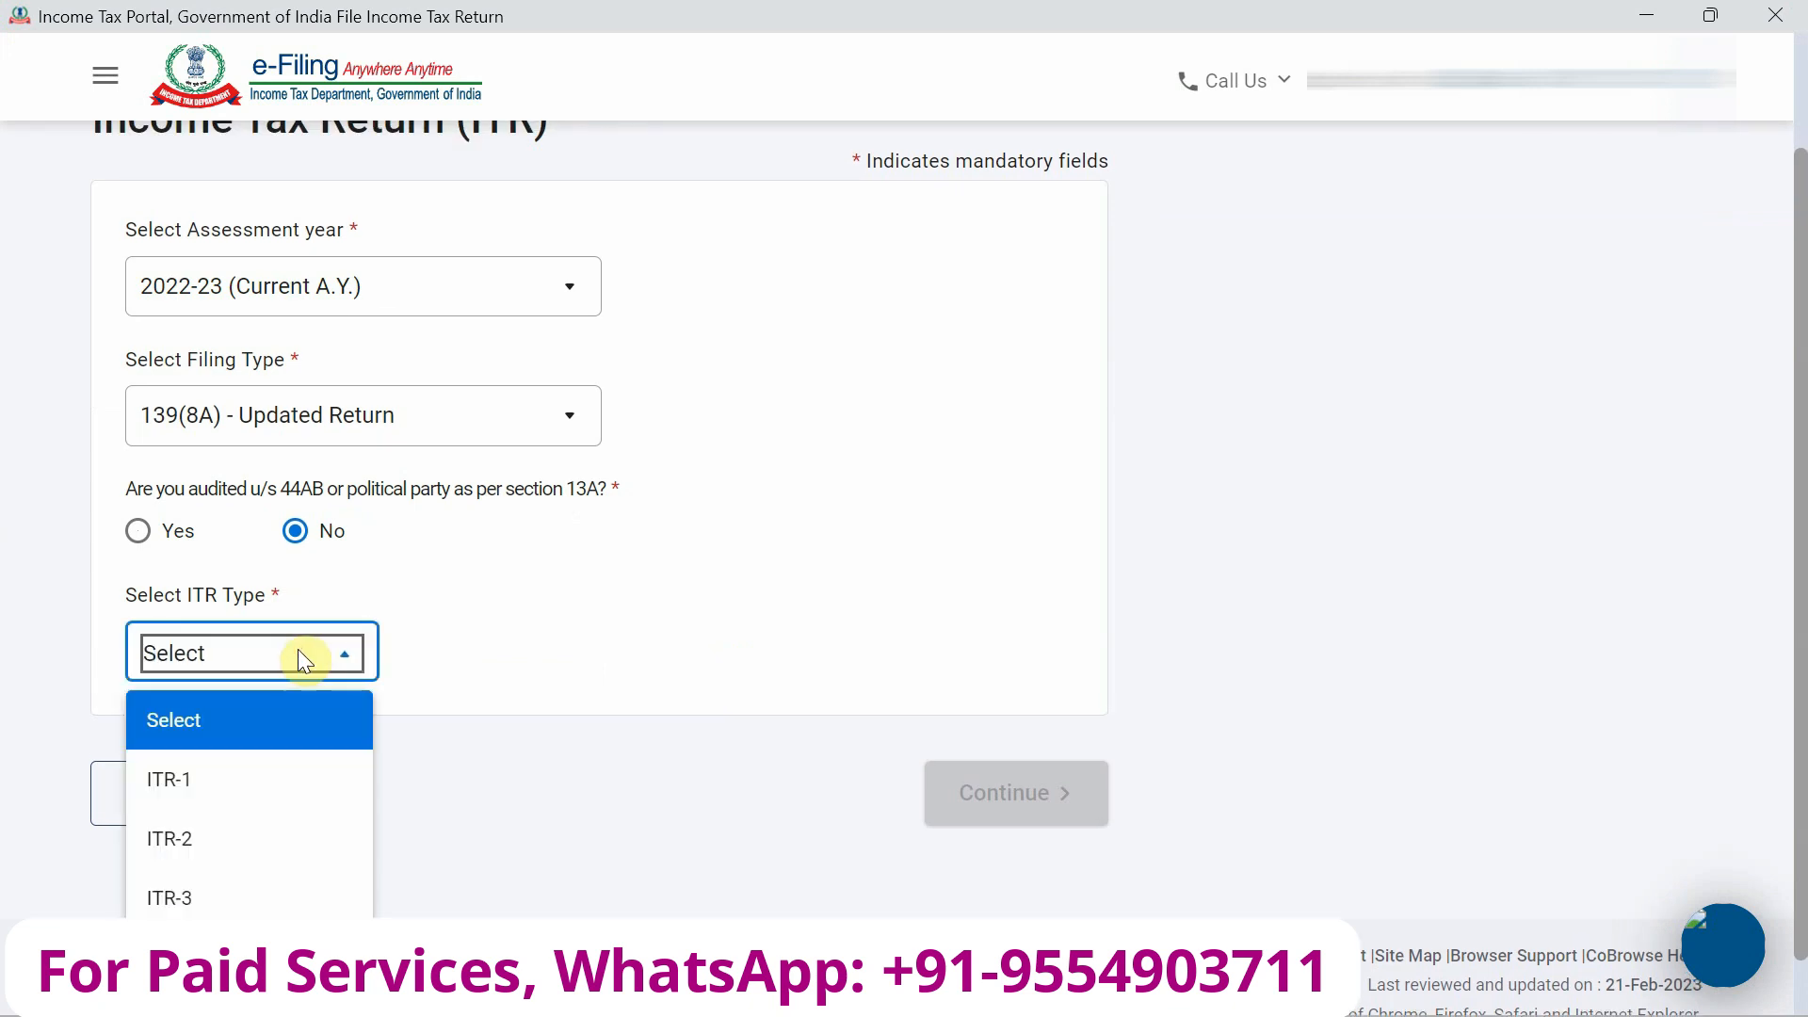
{"action": "left_click", "coordinate": [260, 895]}
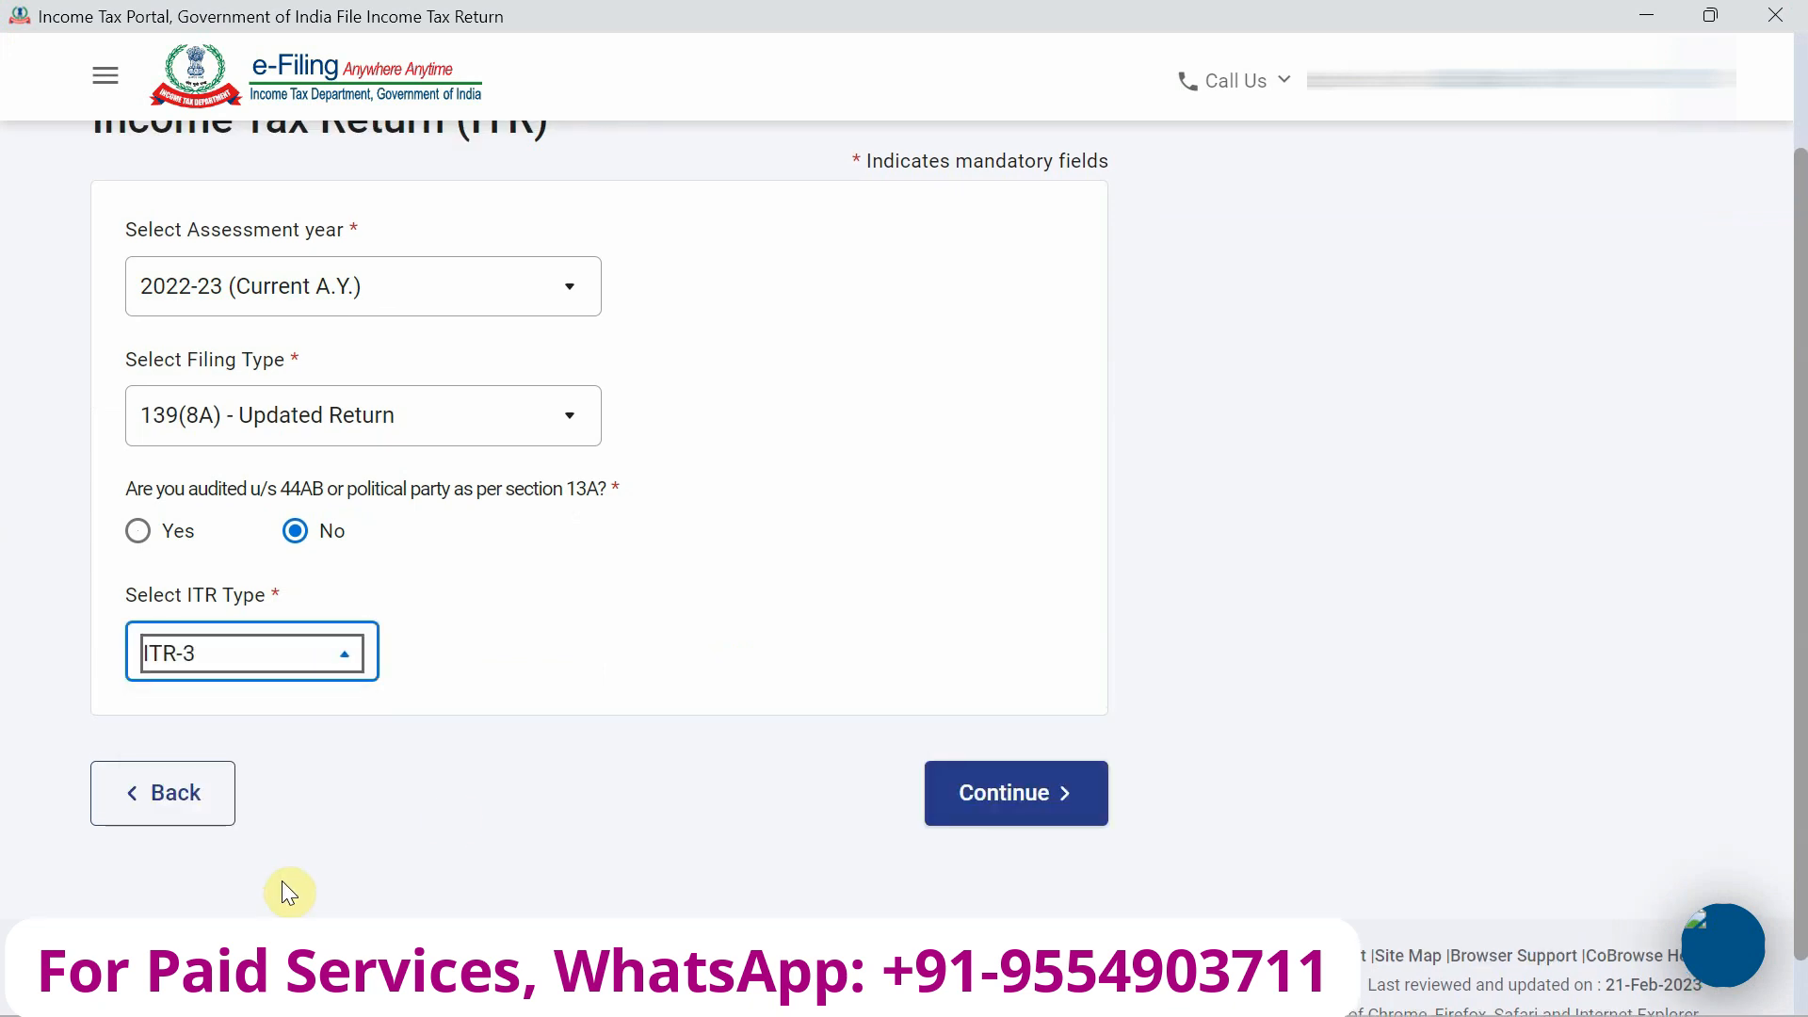
{"action": "left_click", "coordinate": [1045, 811]}
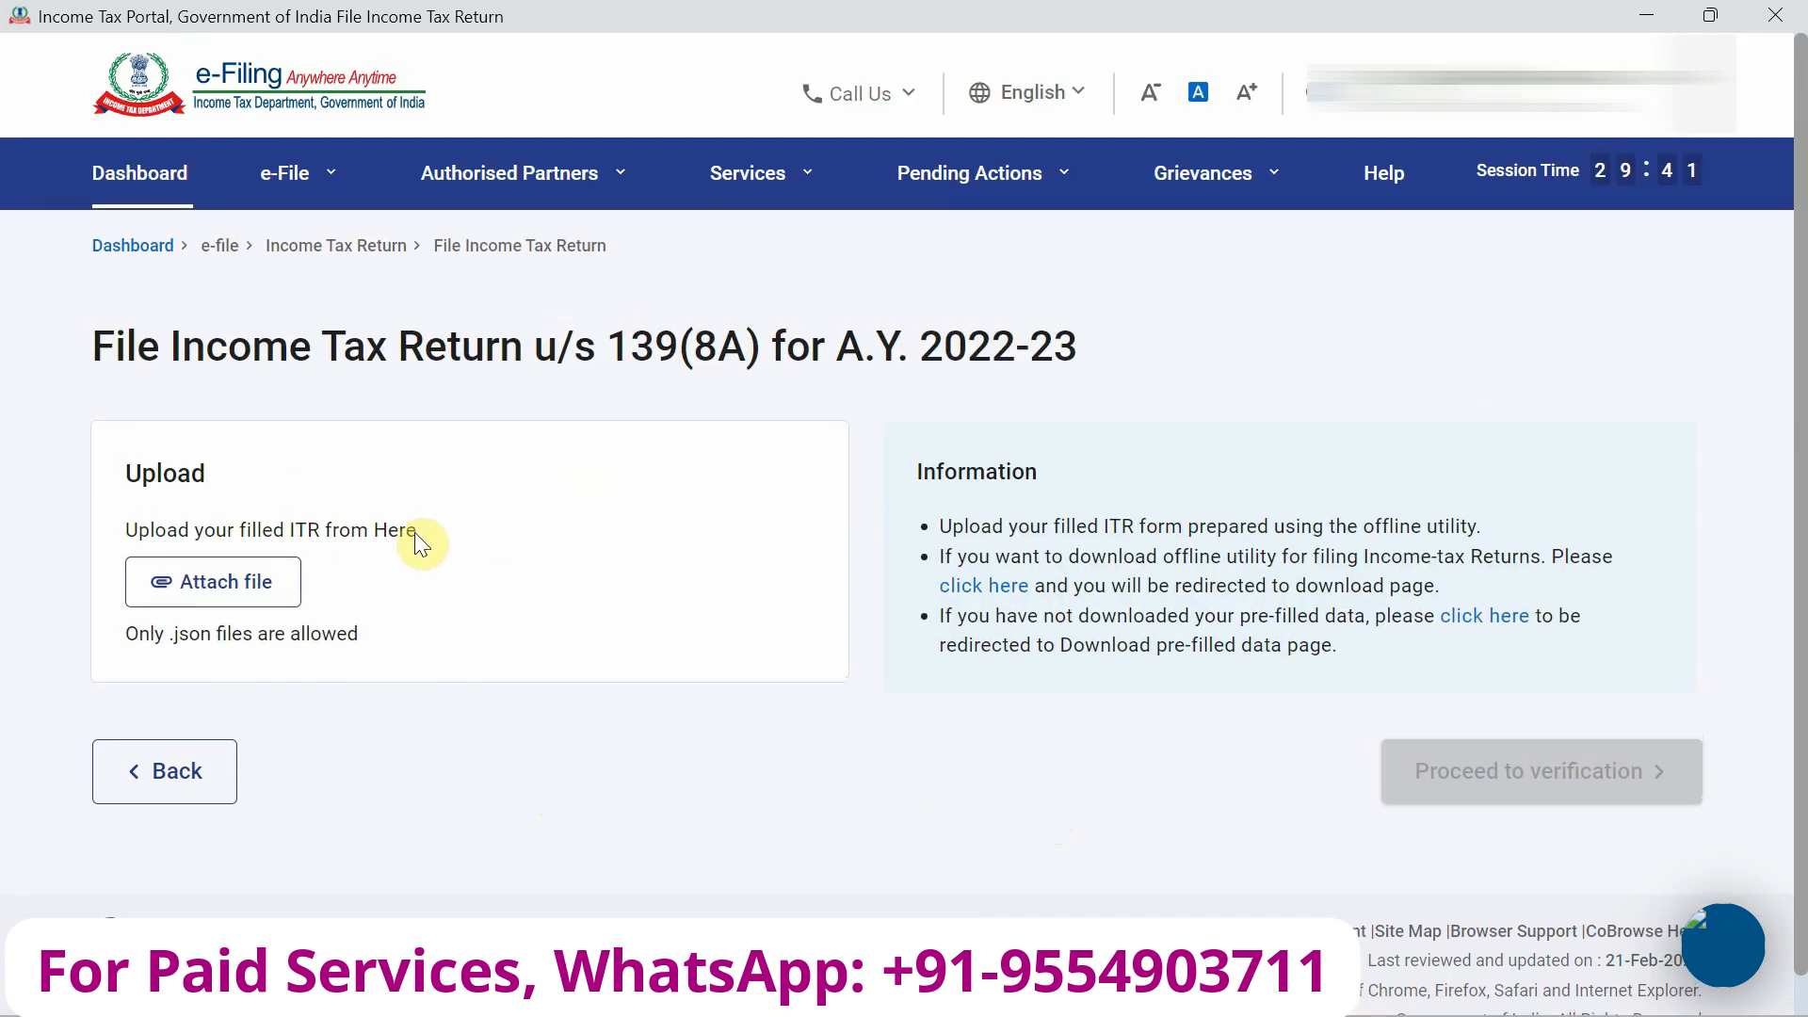
Attach the ITR3 JSON from Downloads > ITR3_AY 2022_23_V1.4 and confirm it validates without errors.
{"action": "left_click", "coordinate": [245, 593]}
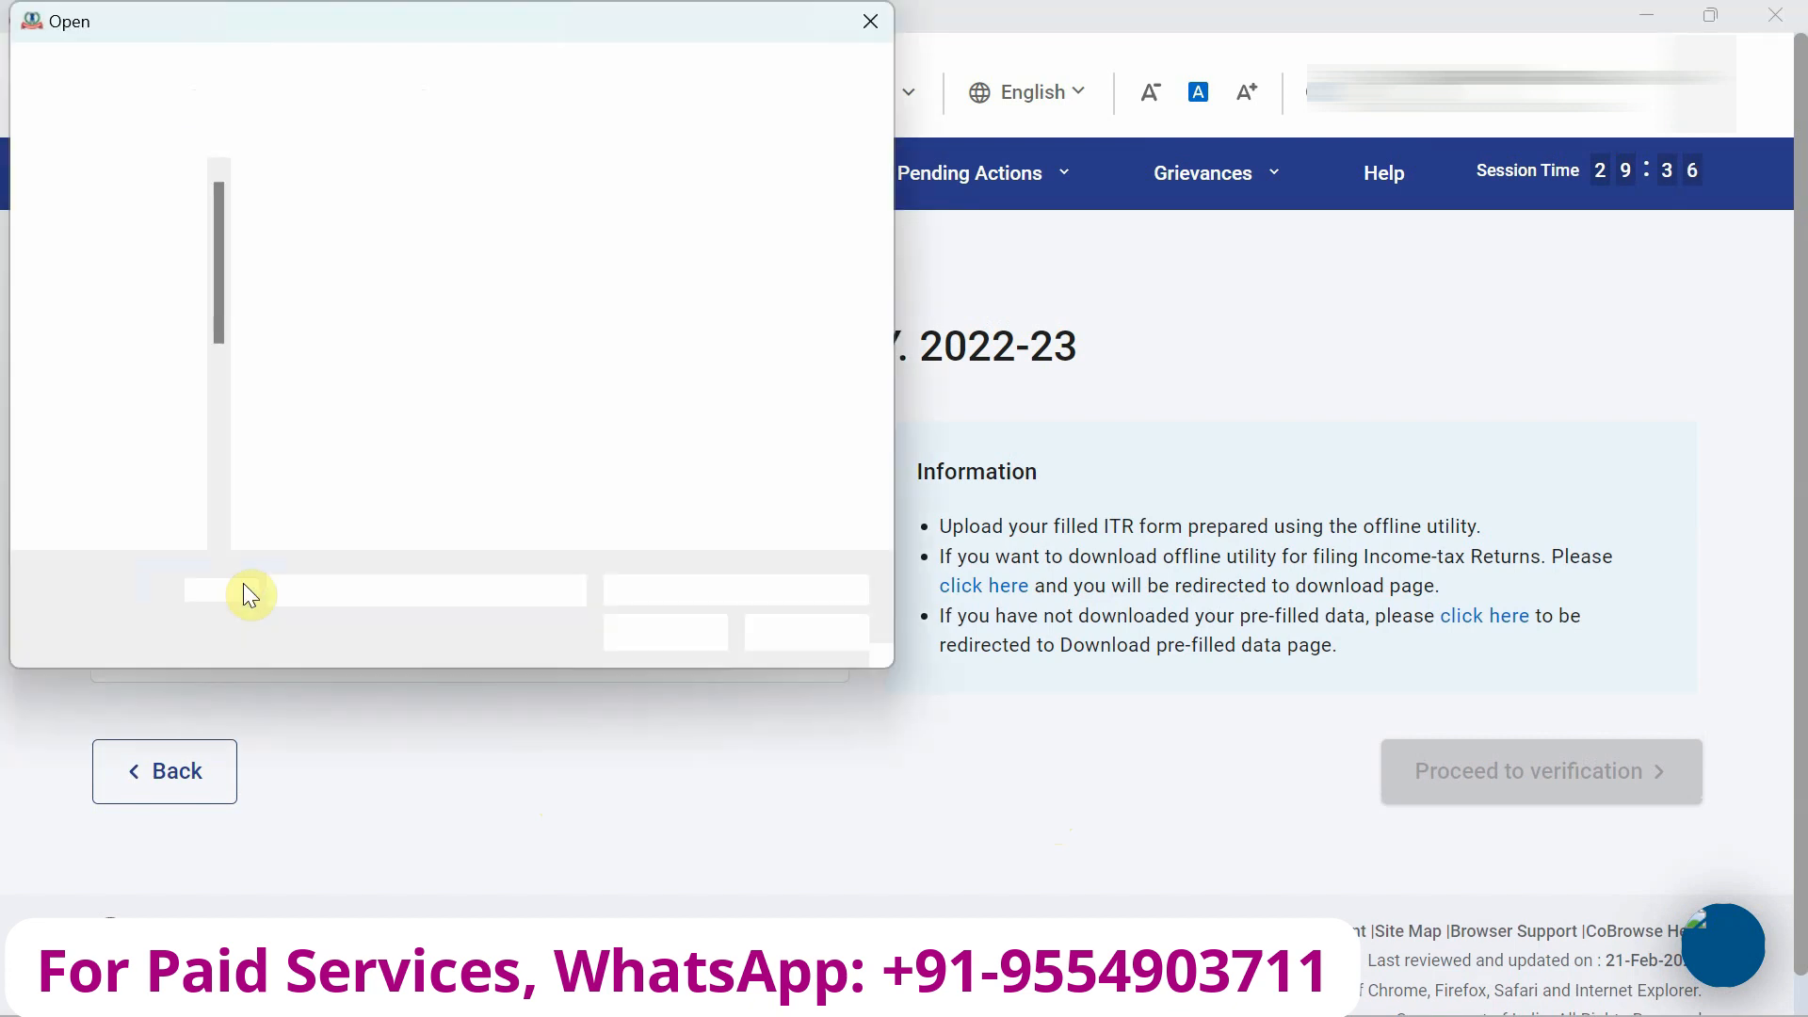
{"action": "left_click", "coordinate": [140, 318]}
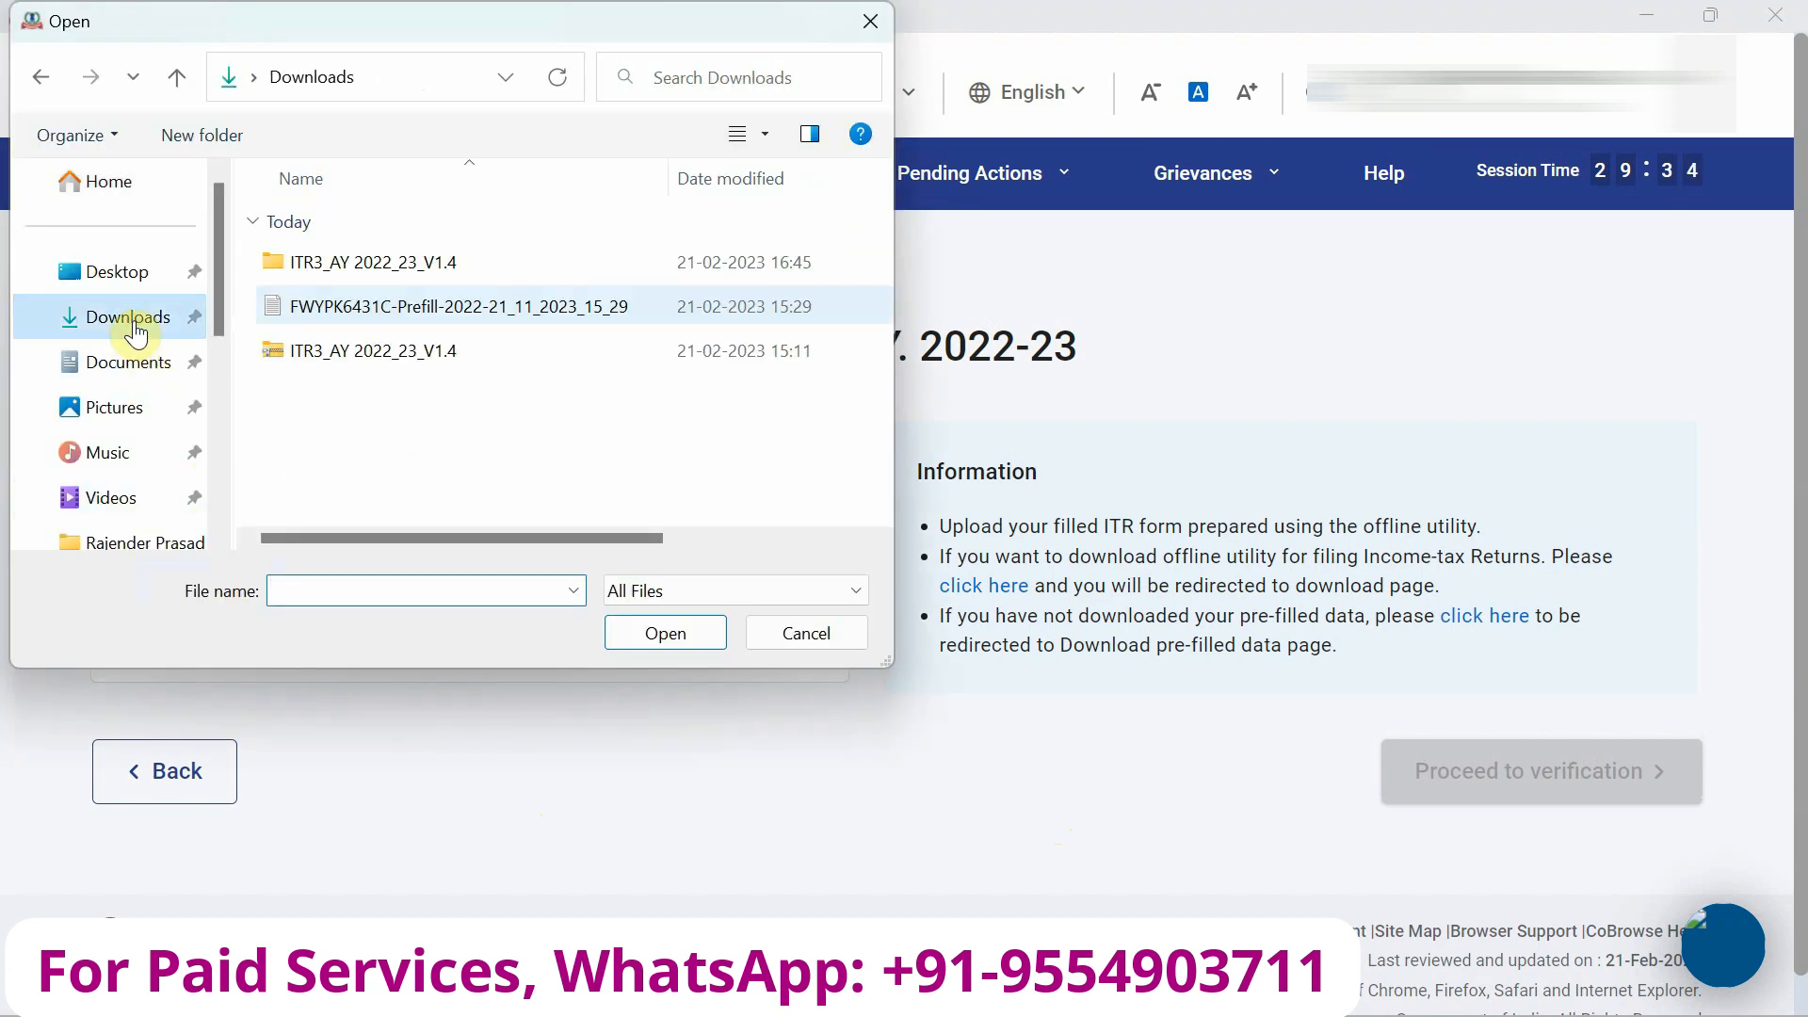
{"action": "double_click", "coordinate": [351, 273]}
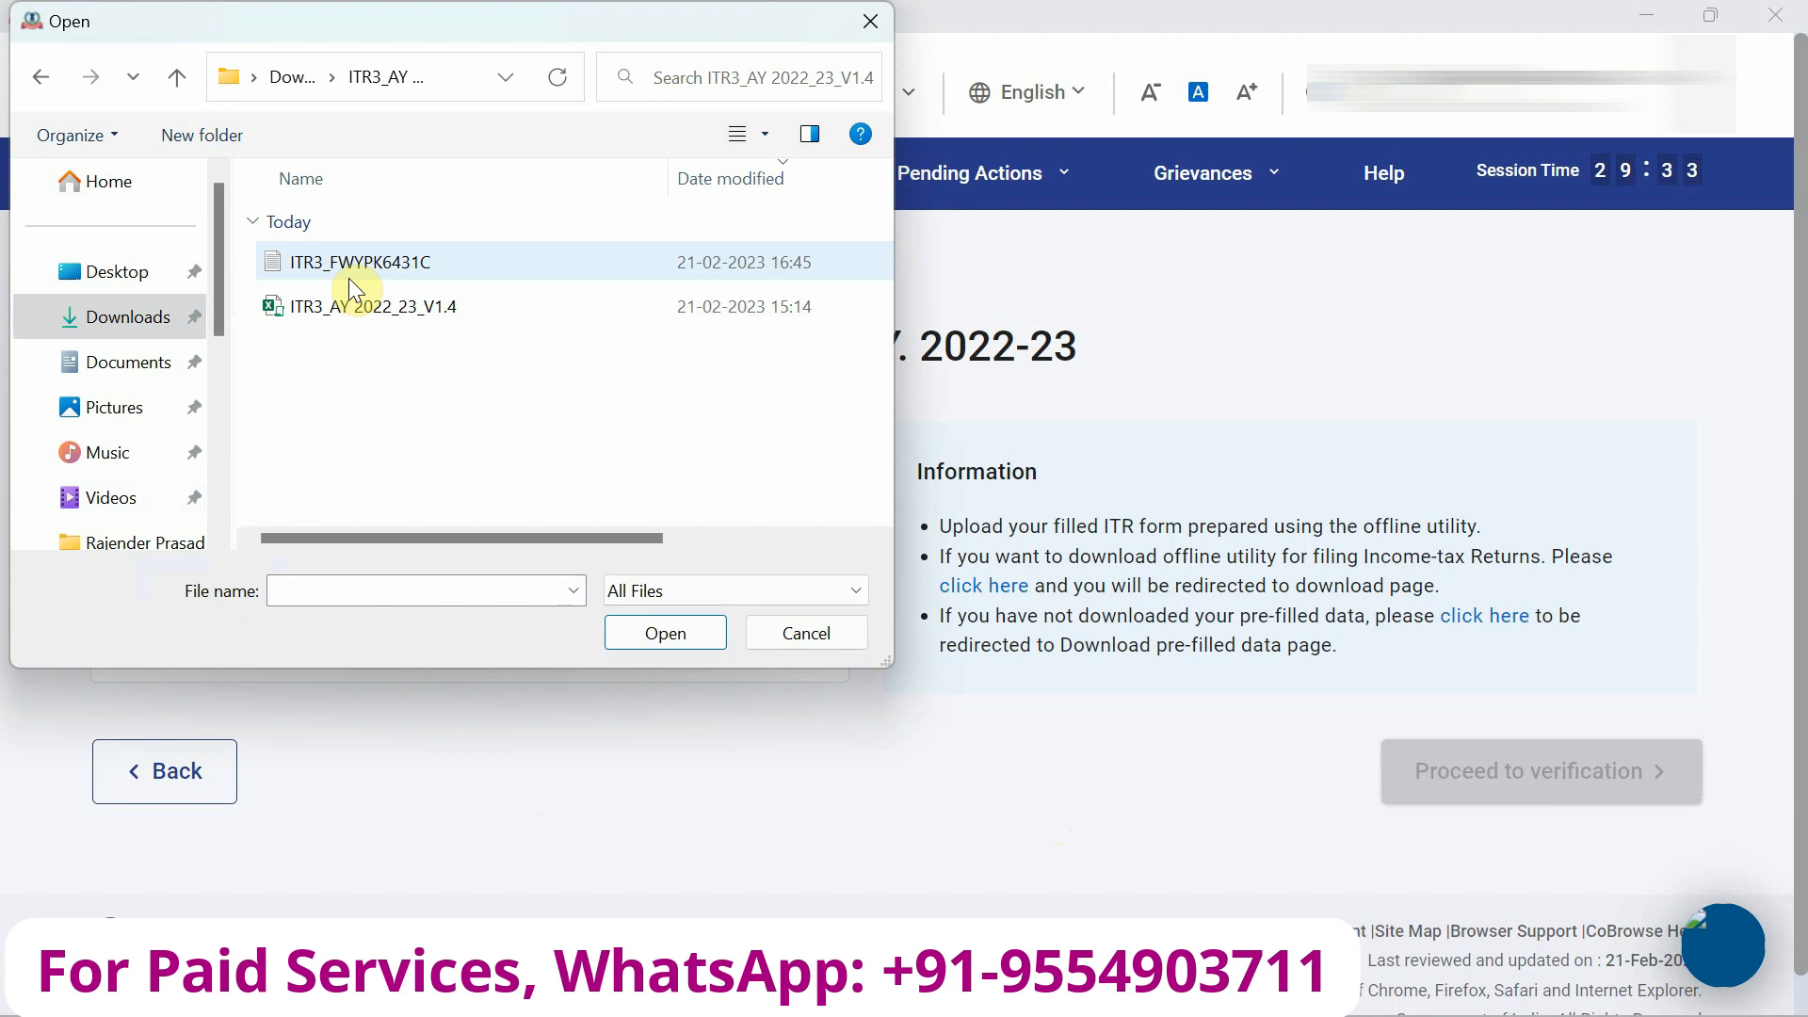
{"action": "double_click", "coordinate": [324, 267]}
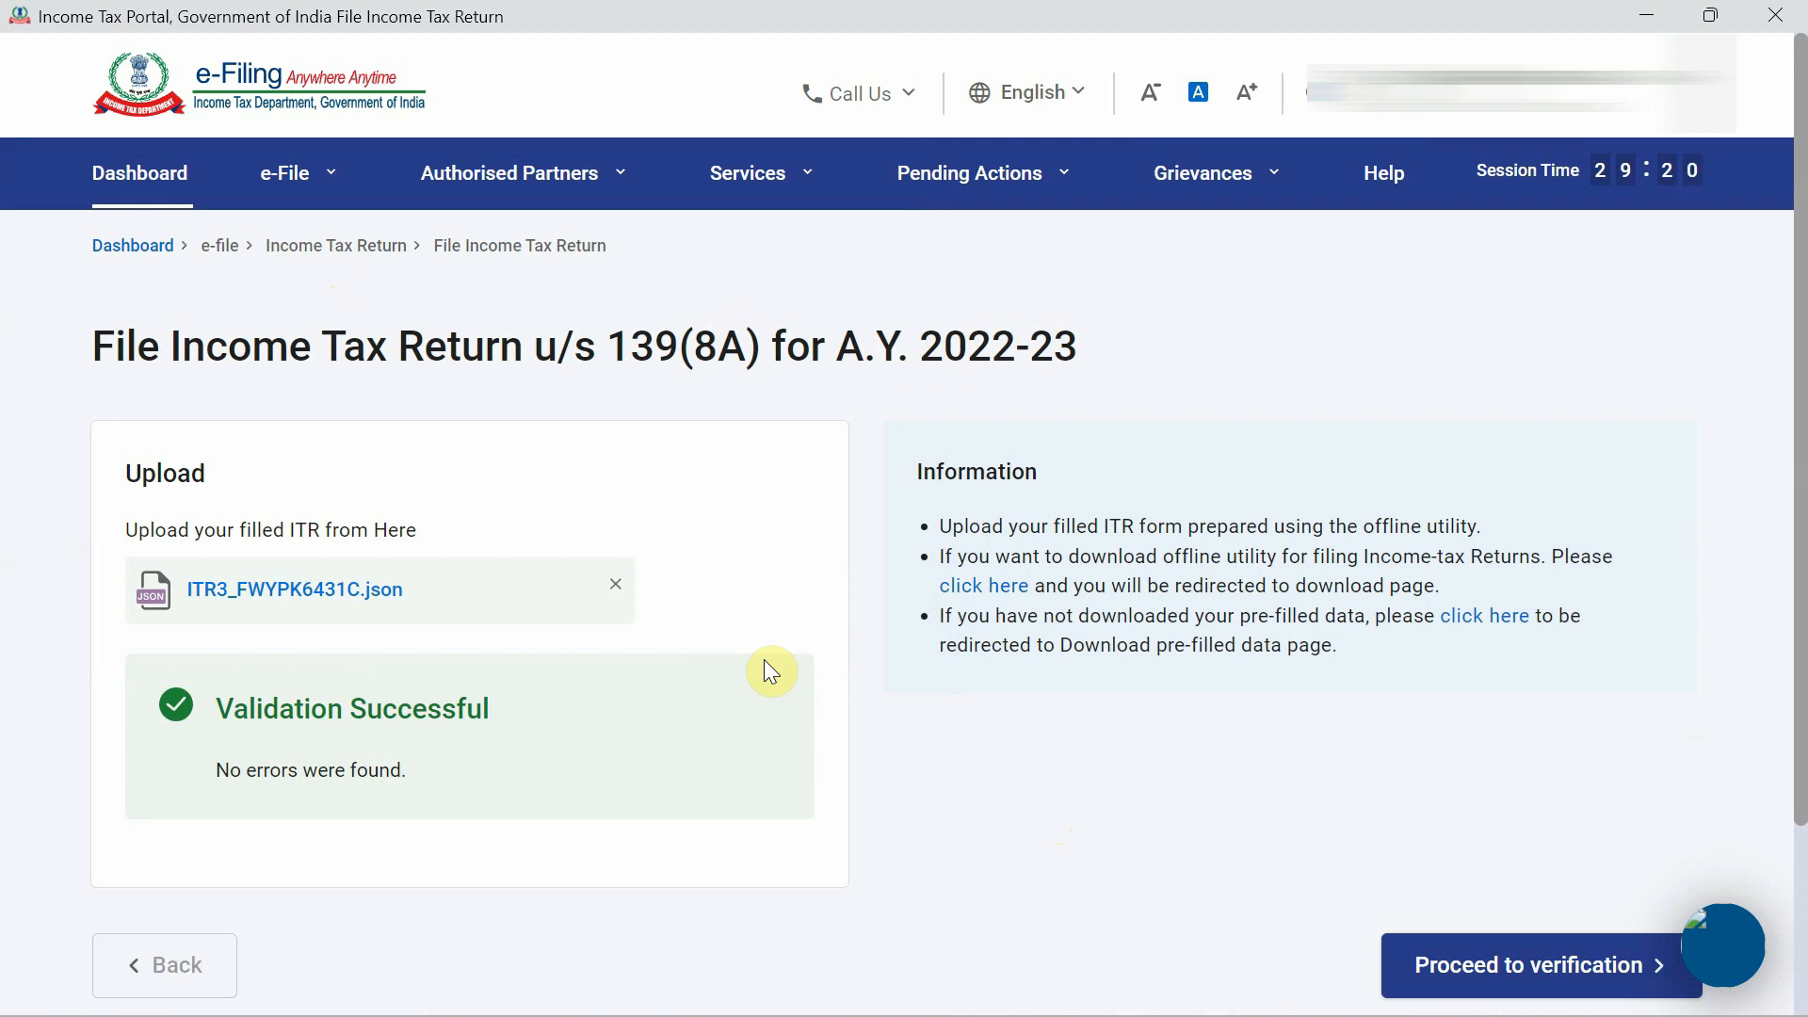
{"action": "scroll", "coordinate": [764, 659], "scroll_direction": "down", "scroll_amount": 3}
Proceed to e-verify the return now, choosing the Aadhaar mobile OTP method.
{"action": "left_click", "coordinate": [1518, 770]}
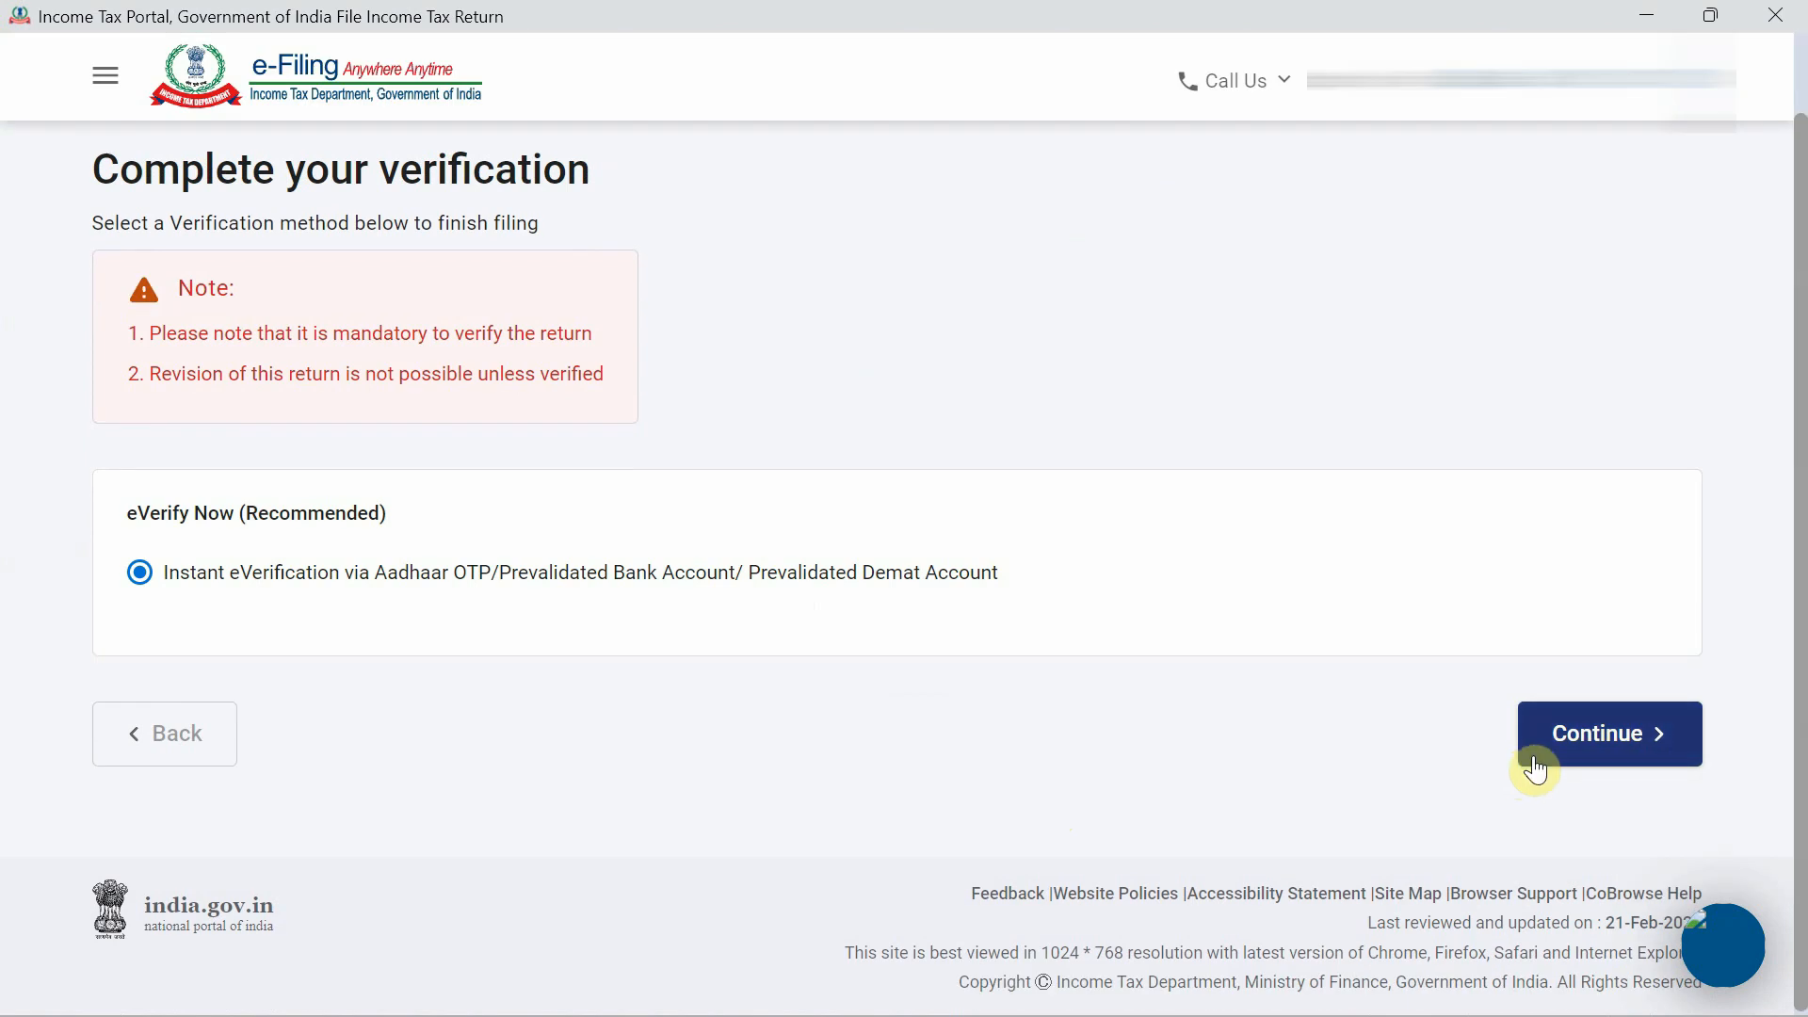
{"action": "left_click", "coordinate": [1615, 744]}
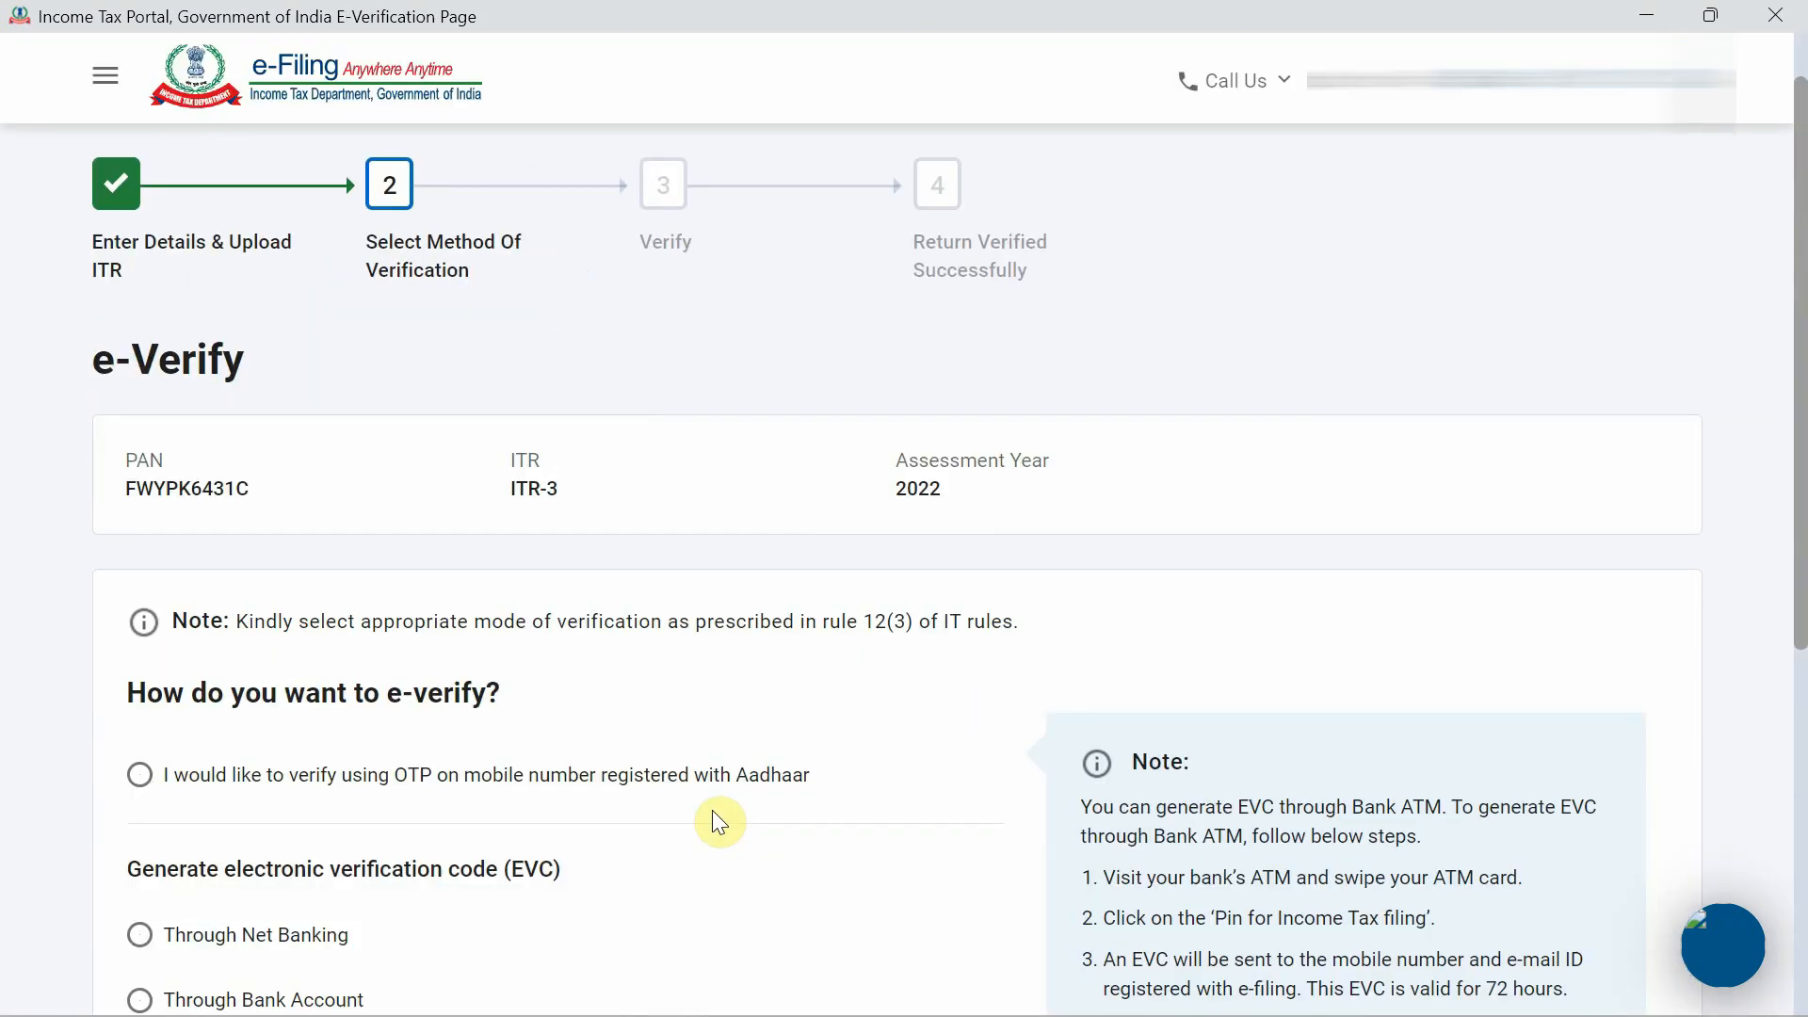
{"action": "scroll", "coordinate": [713, 812], "scroll_direction": "down", "scroll_amount": 4}
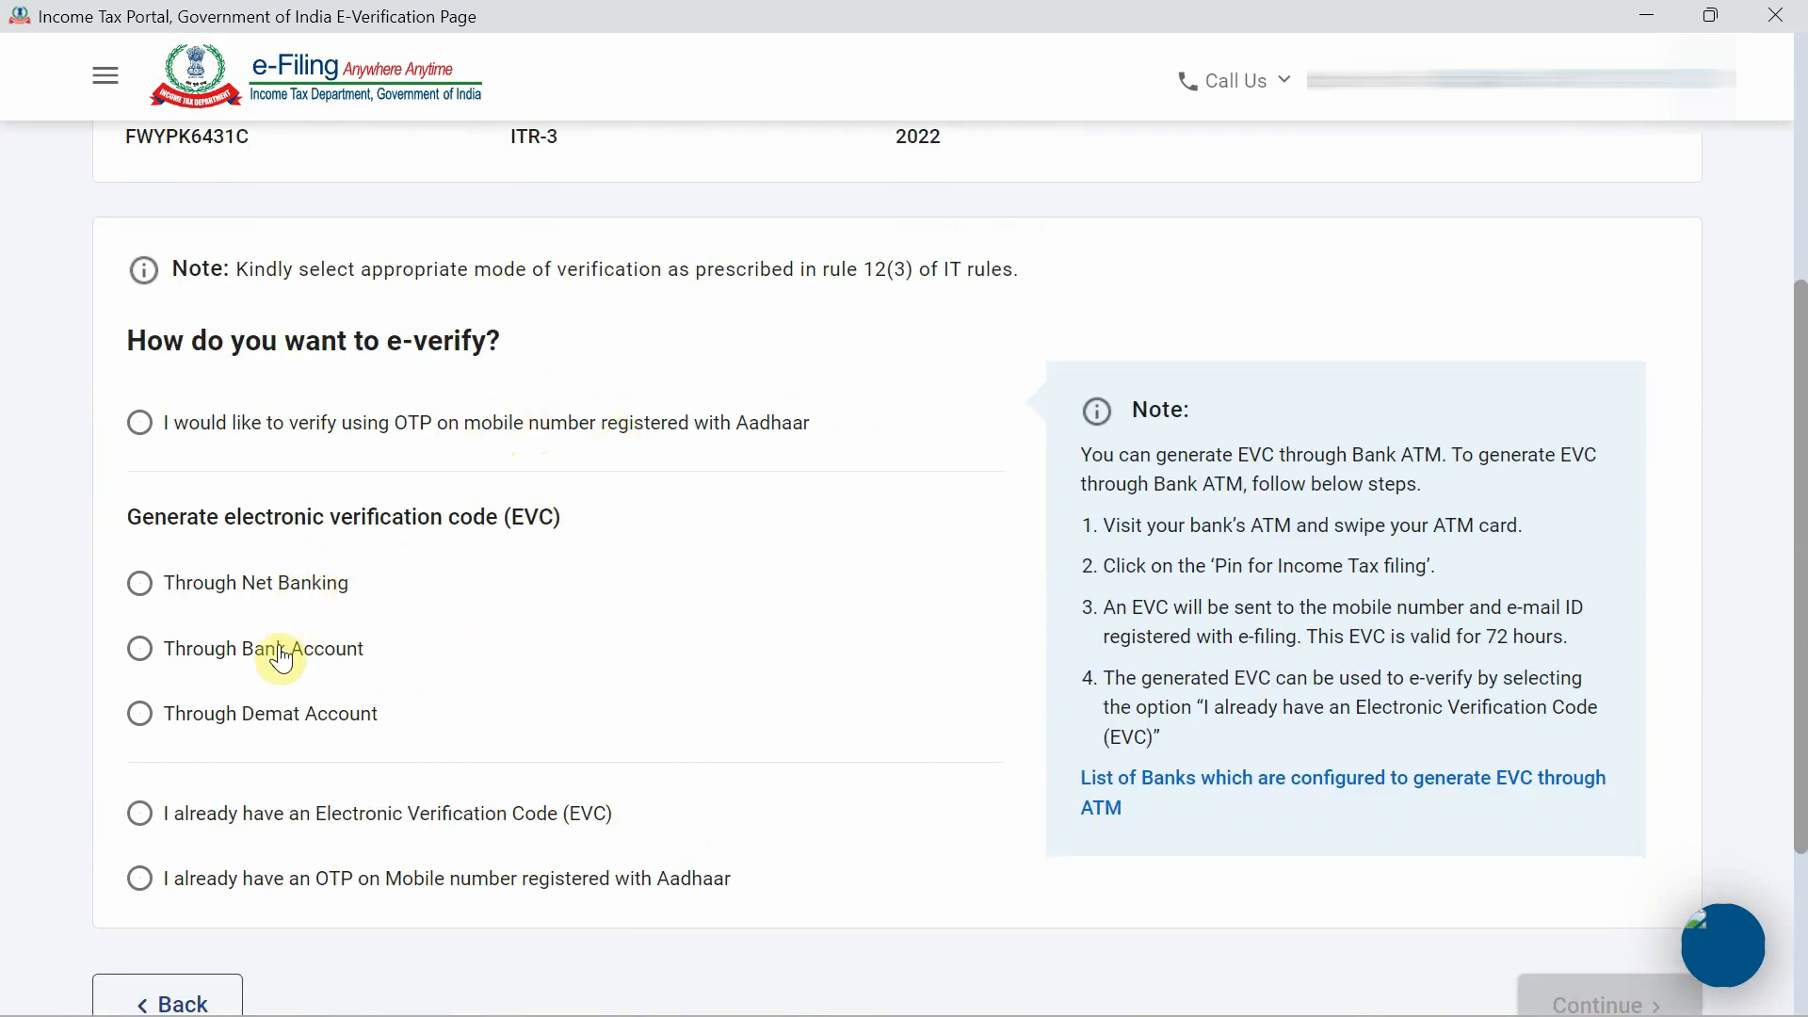
{"action": "scroll", "coordinate": [281, 659], "scroll_direction": "down", "scroll_amount": 1}
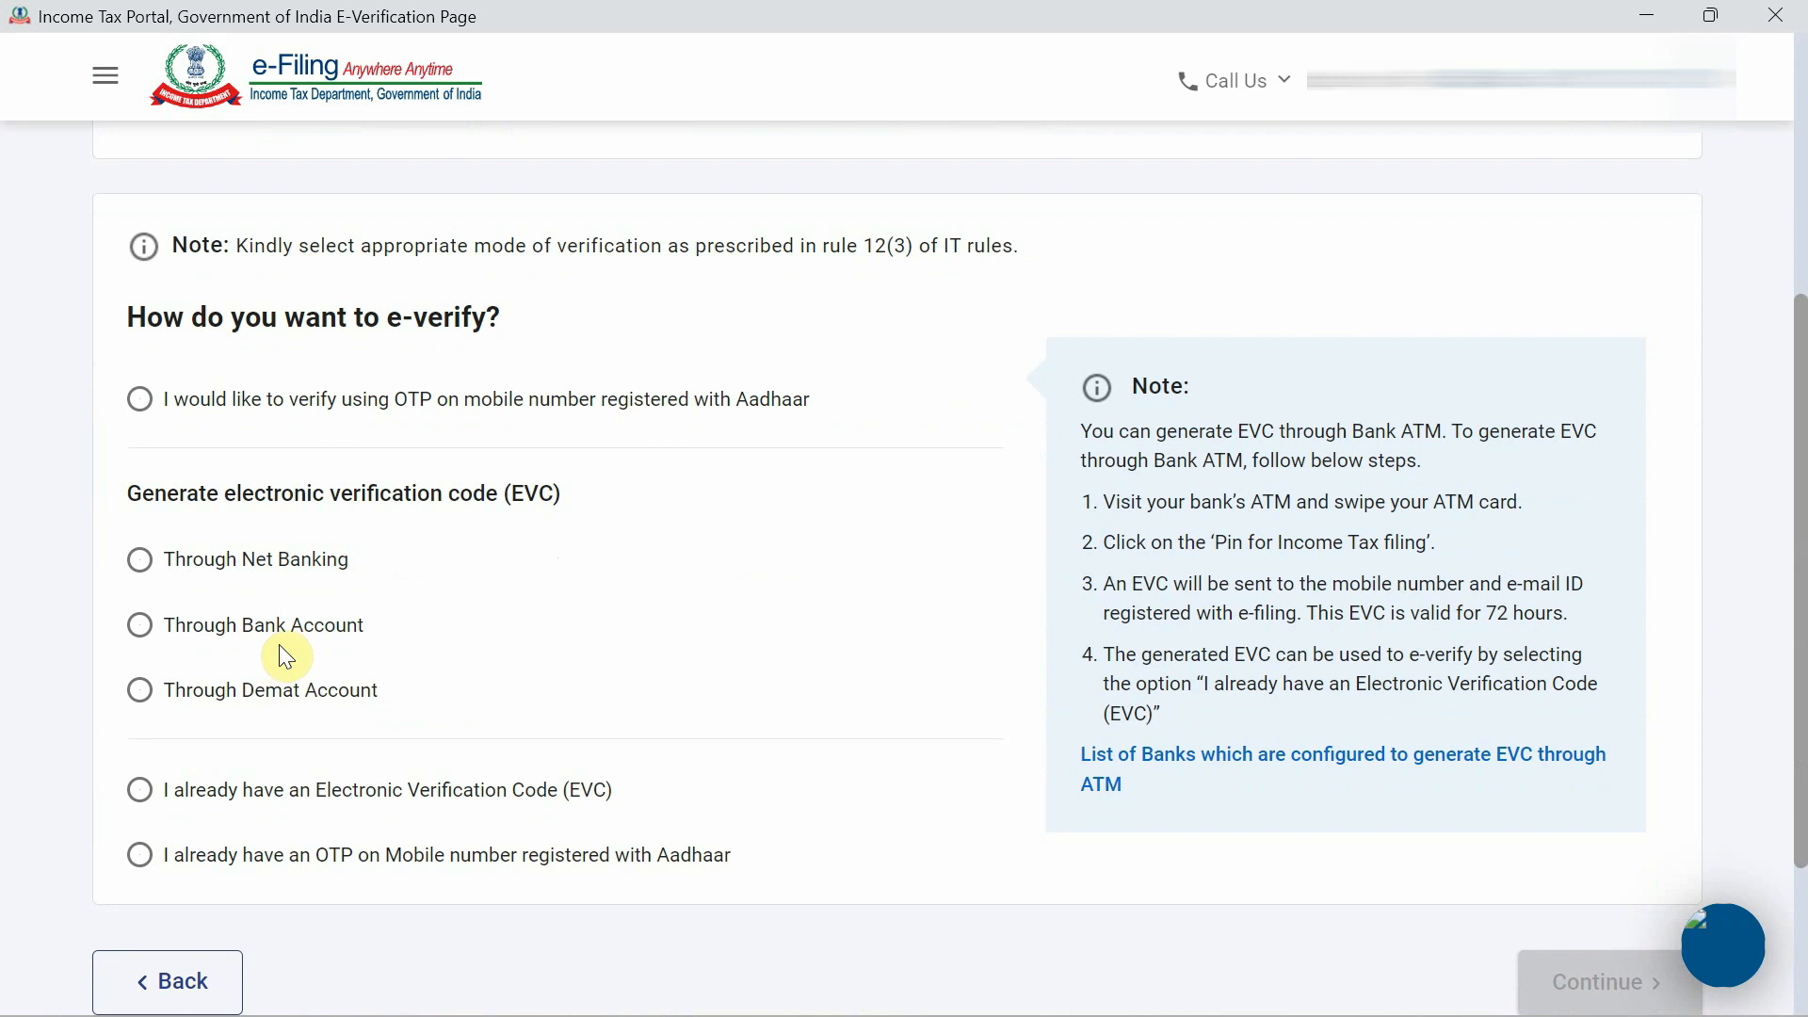
{"action": "left_click", "coordinate": [437, 401]}
{"action": "scroll", "coordinate": [800, 561], "scroll_direction": "down", "scroll_amount": 2}
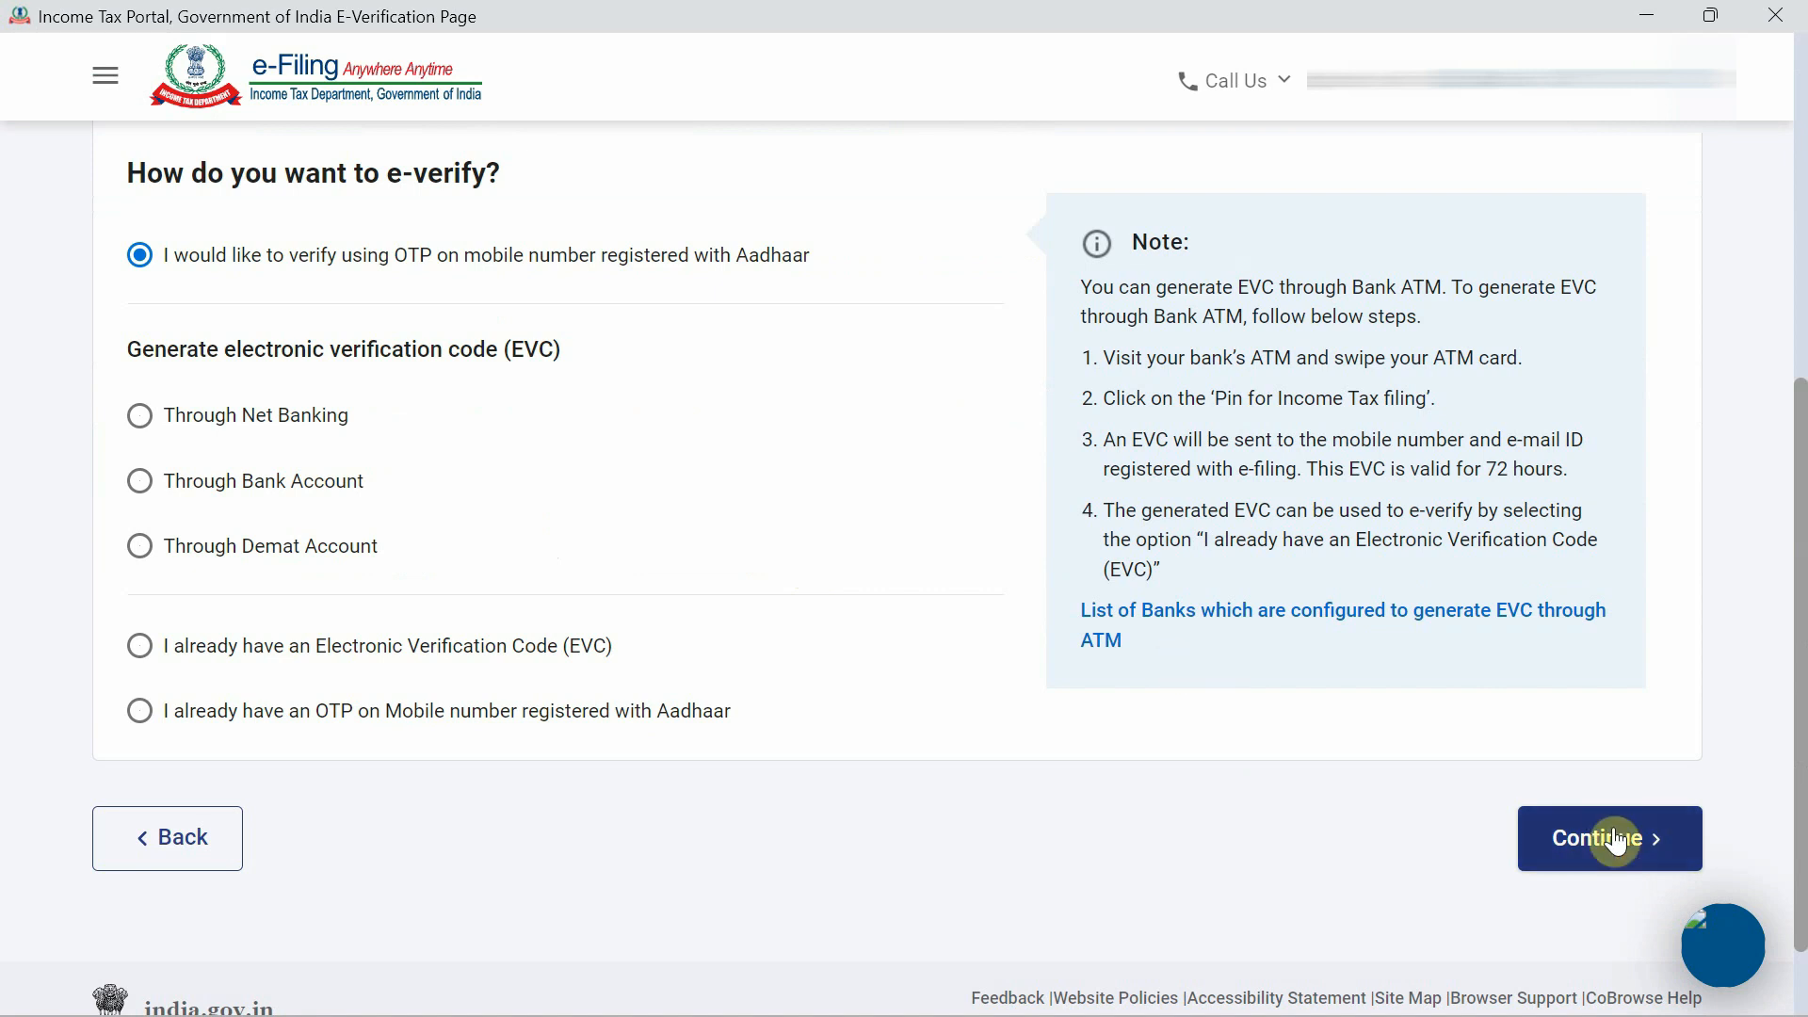
{"action": "left_click", "coordinate": [1613, 831]}
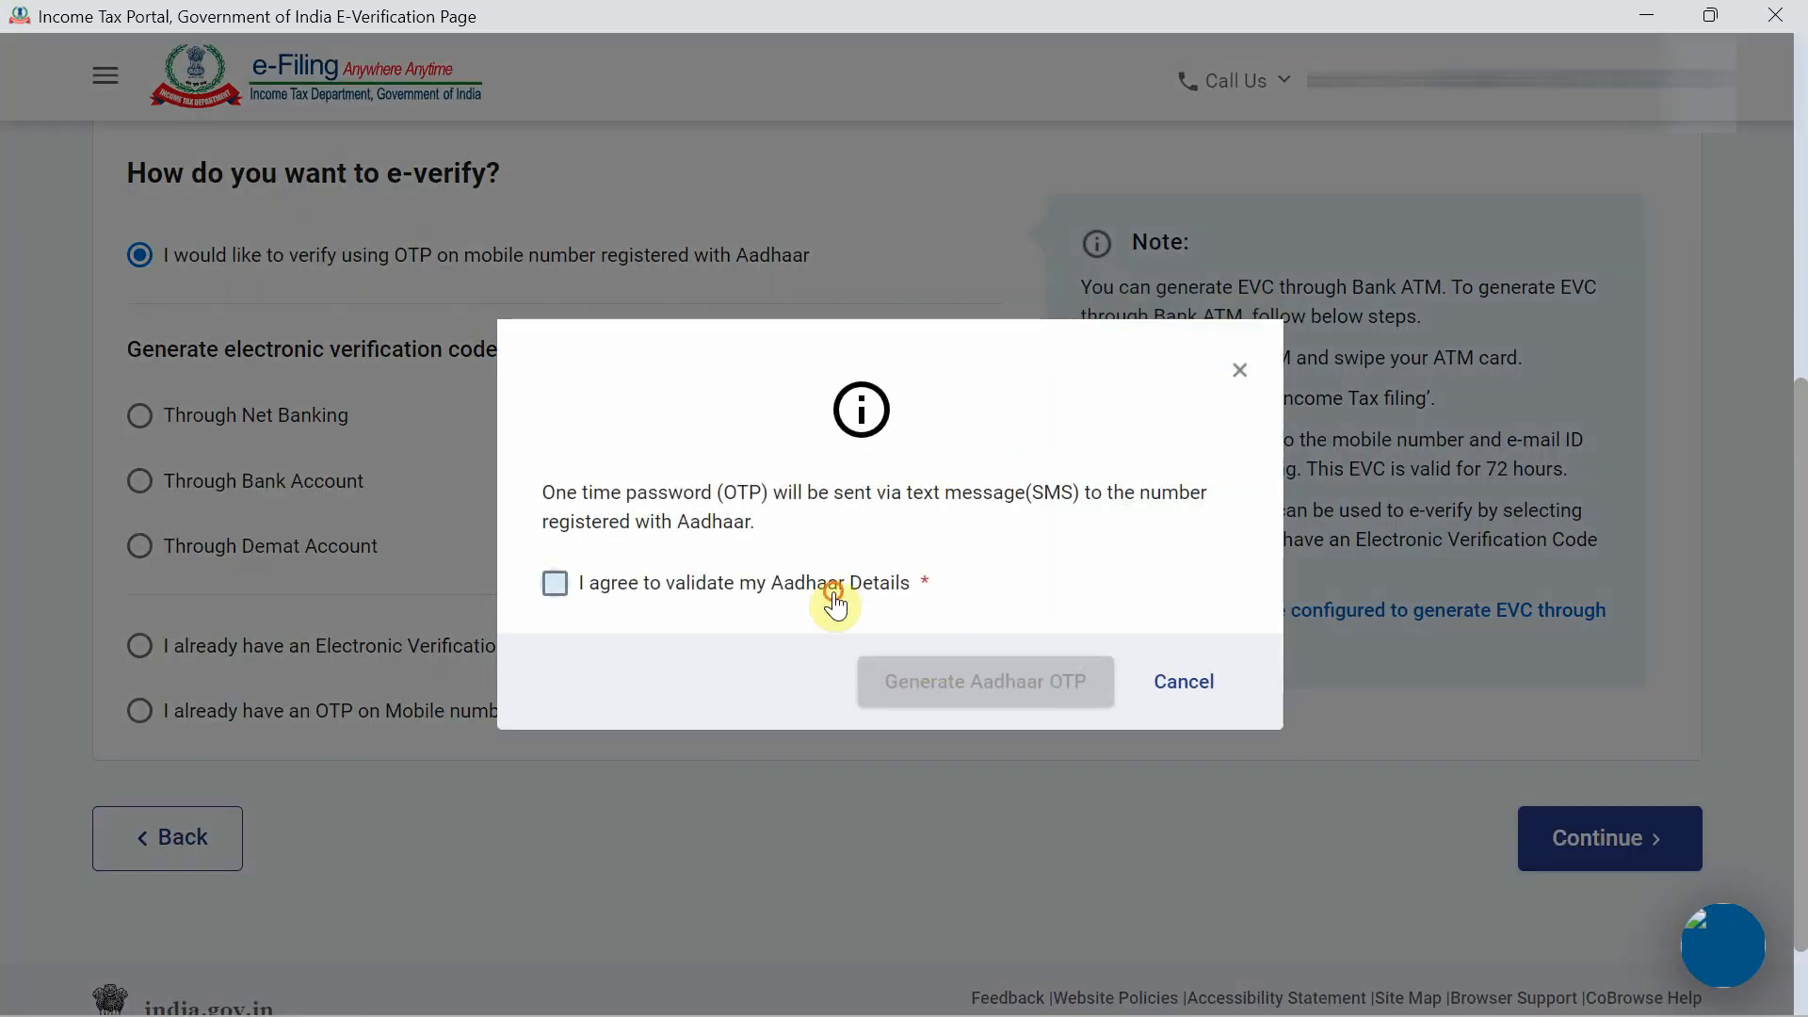
Generate the Aadhaar OTP, enter and validate it, and confirm the return submission.
{"action": "left_click", "coordinate": [841, 606]}
{"action": "left_click", "coordinate": [947, 688]}
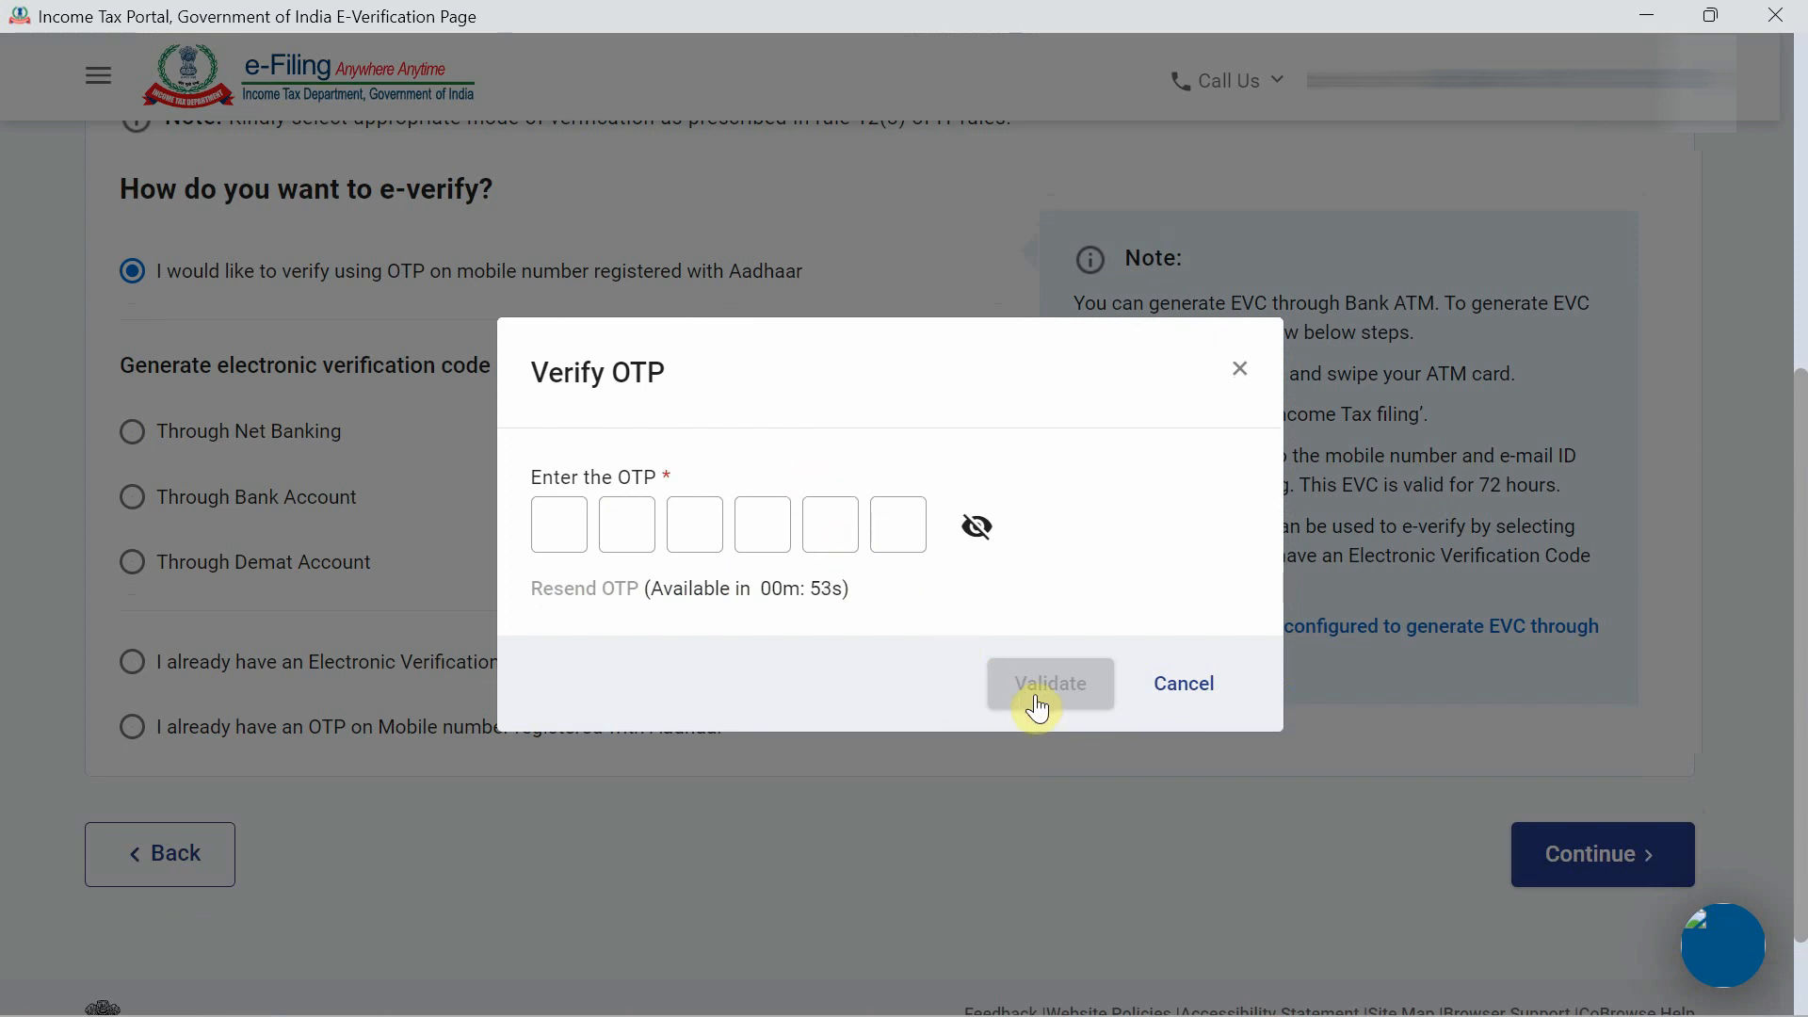
{"action": "left_click", "coordinate": [558, 527]}
{"action": "type", "text": "•••••"}
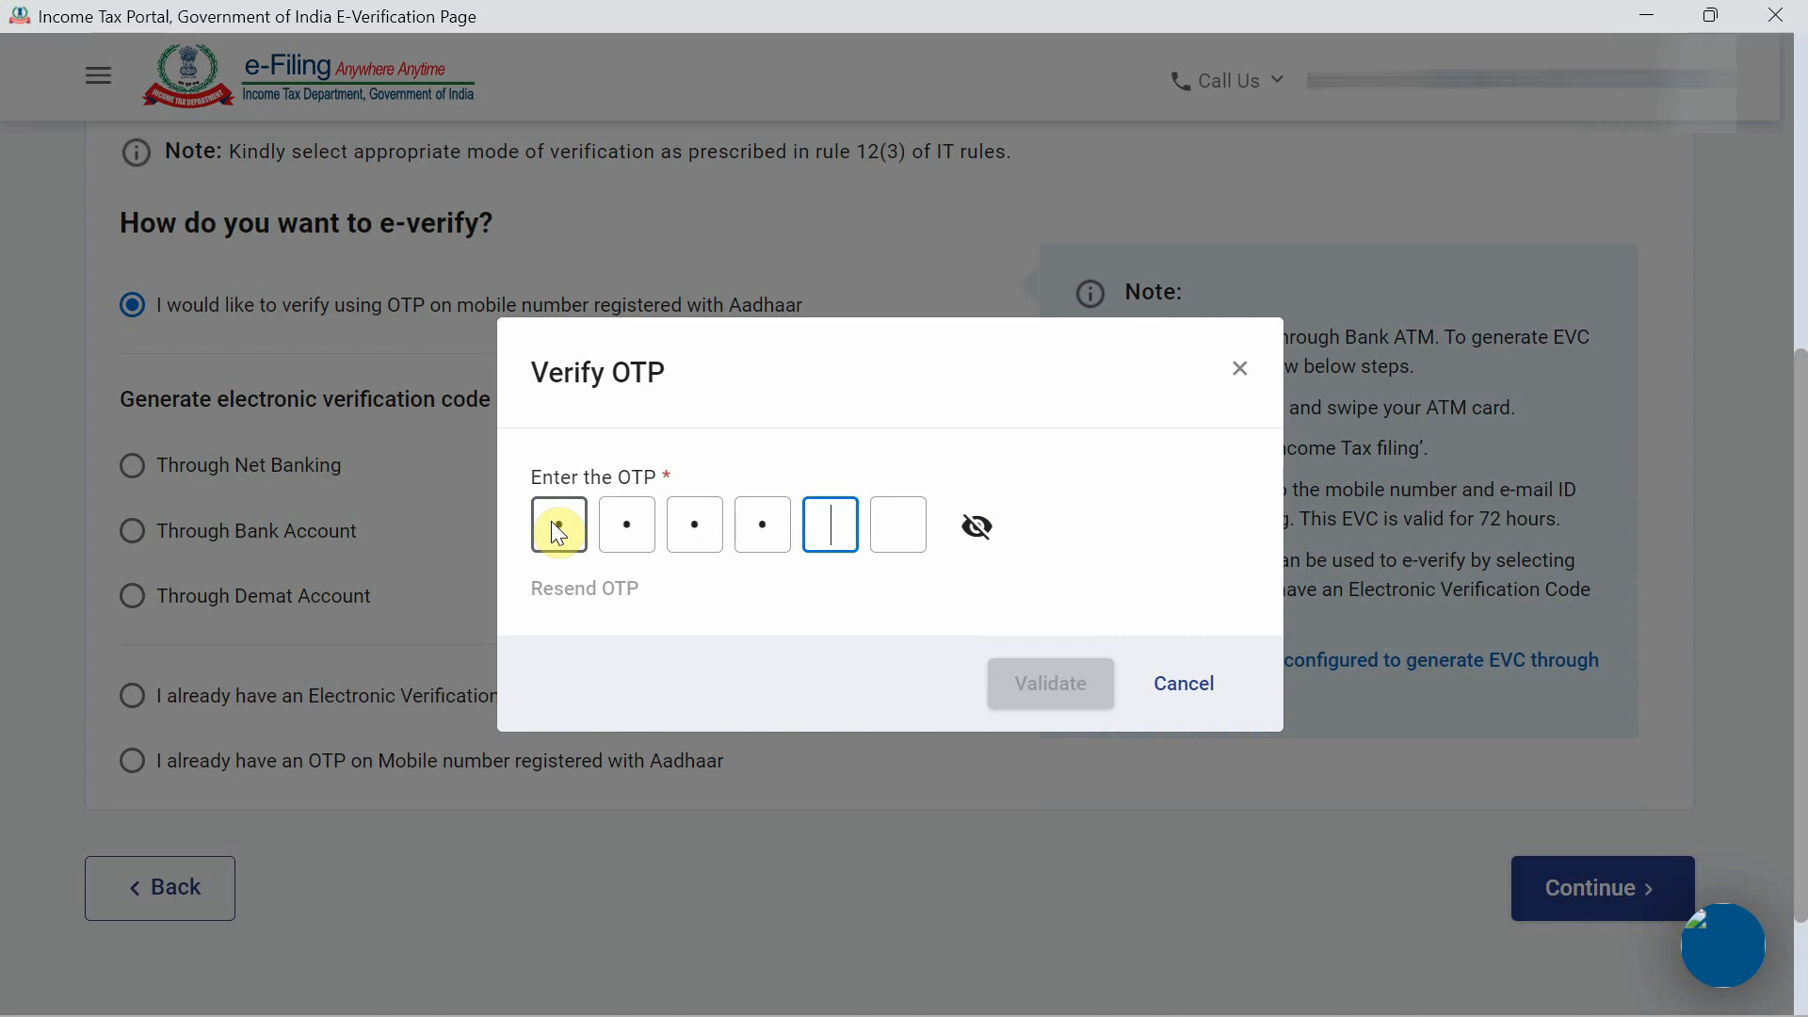
{"action": "type", "text": "•"}
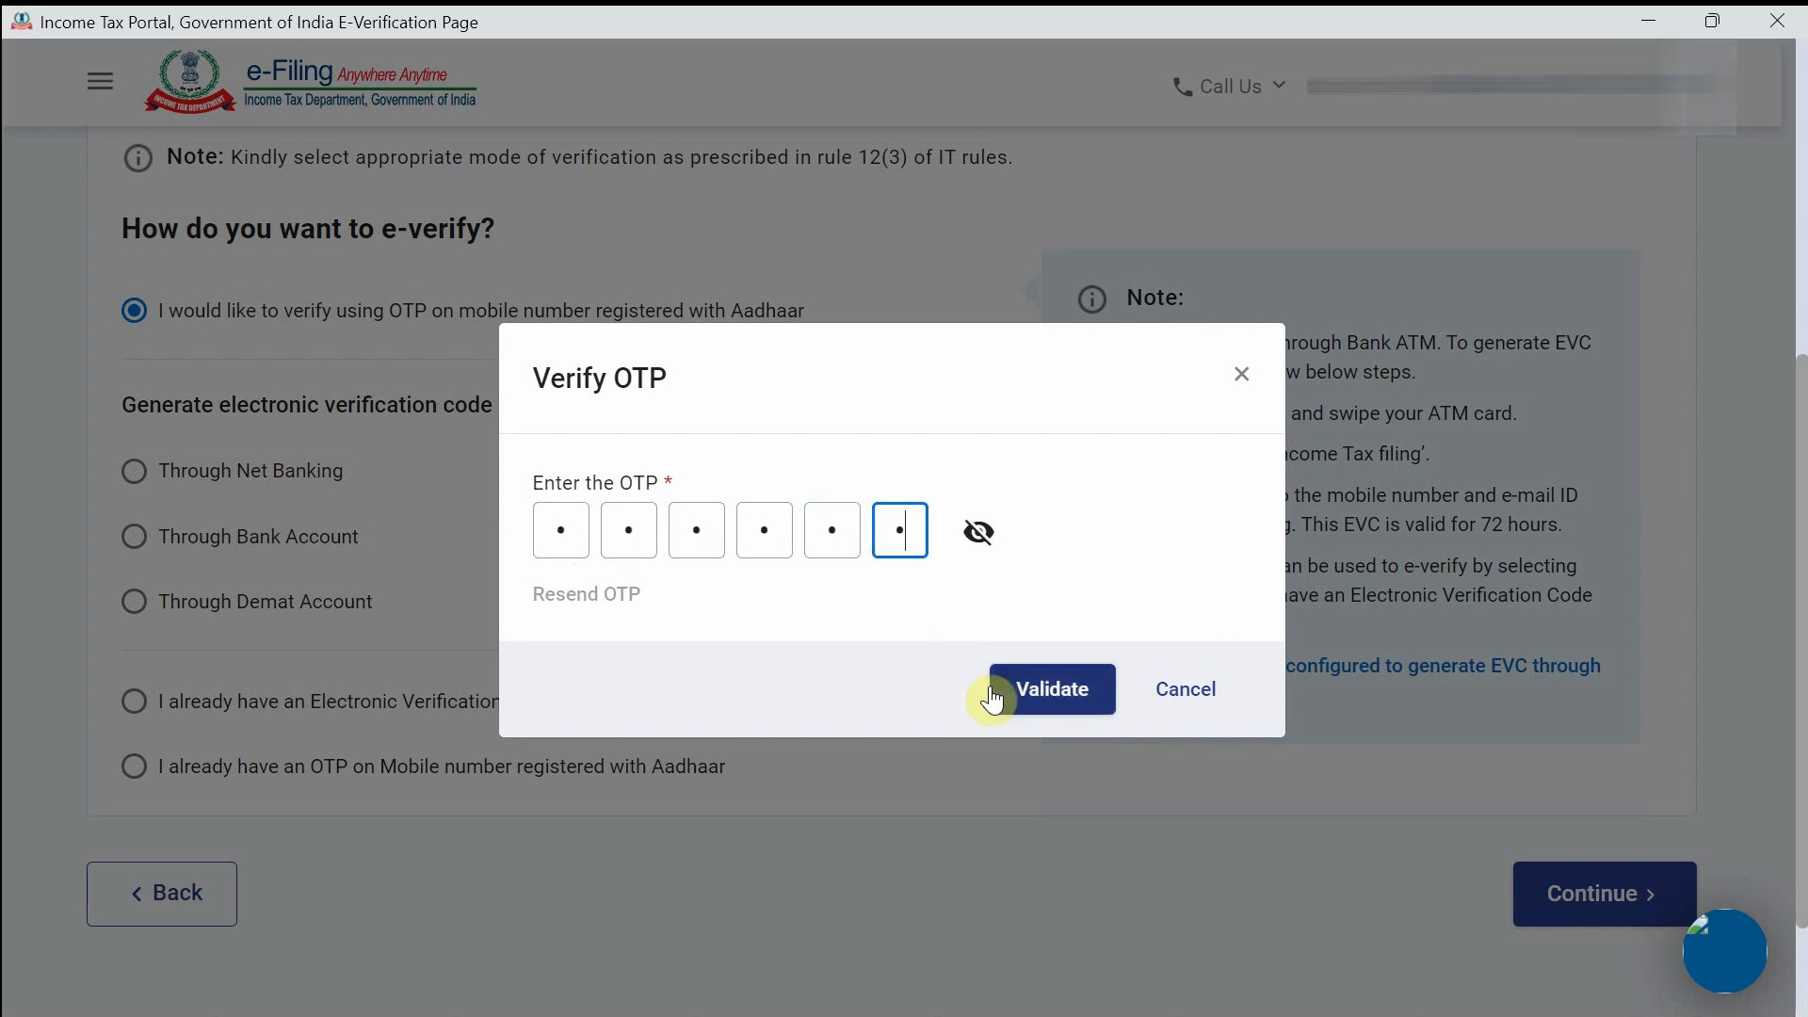
{"action": "left_click", "coordinate": [1027, 698]}
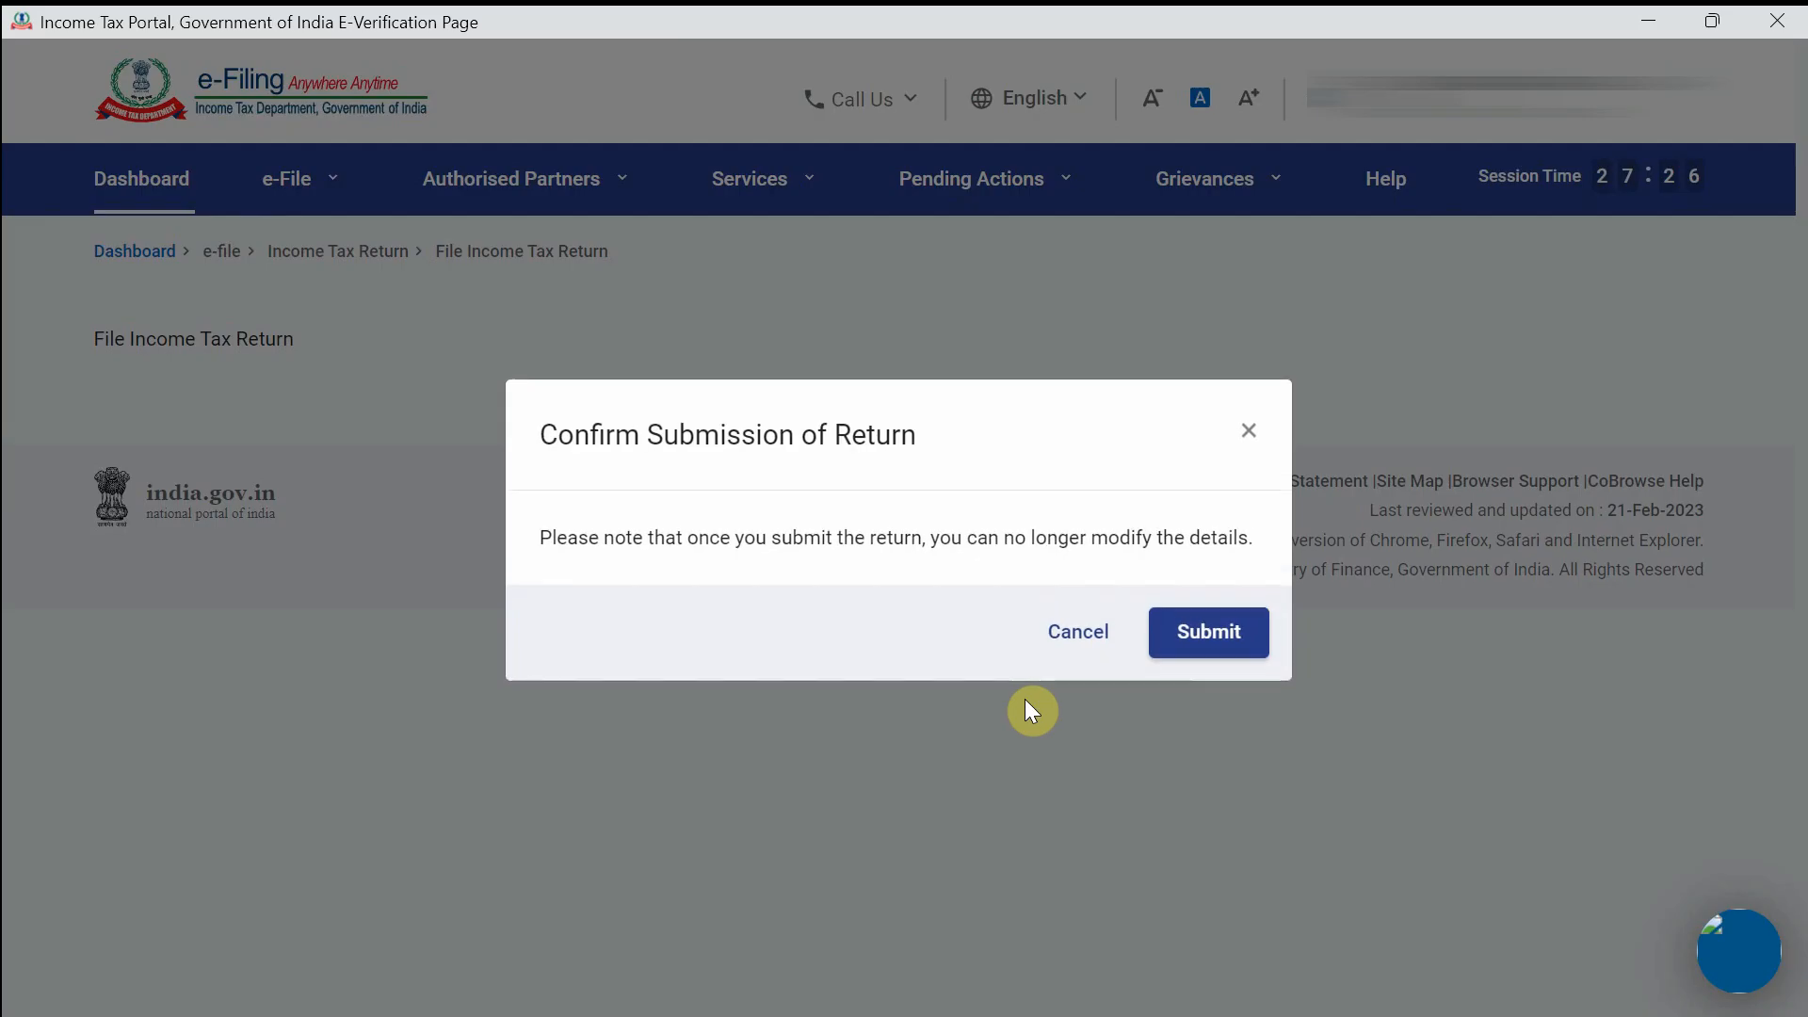
{"action": "left_click", "coordinate": [1210, 629]}
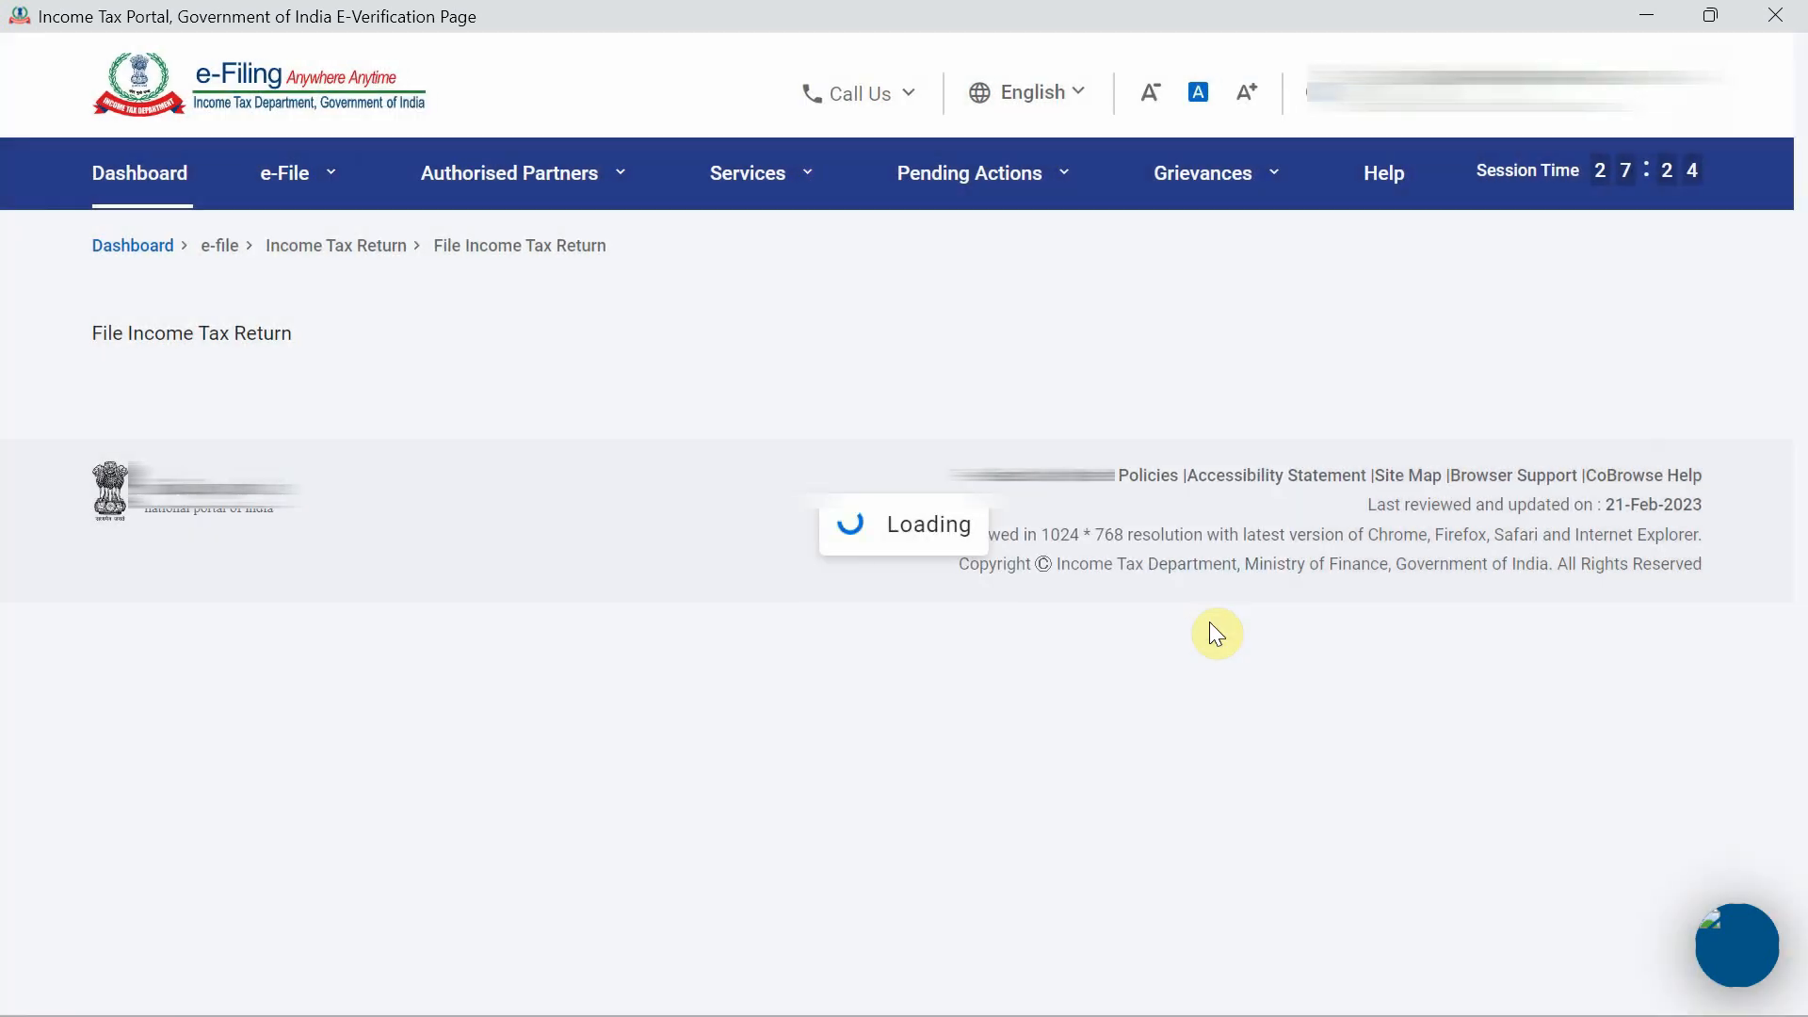